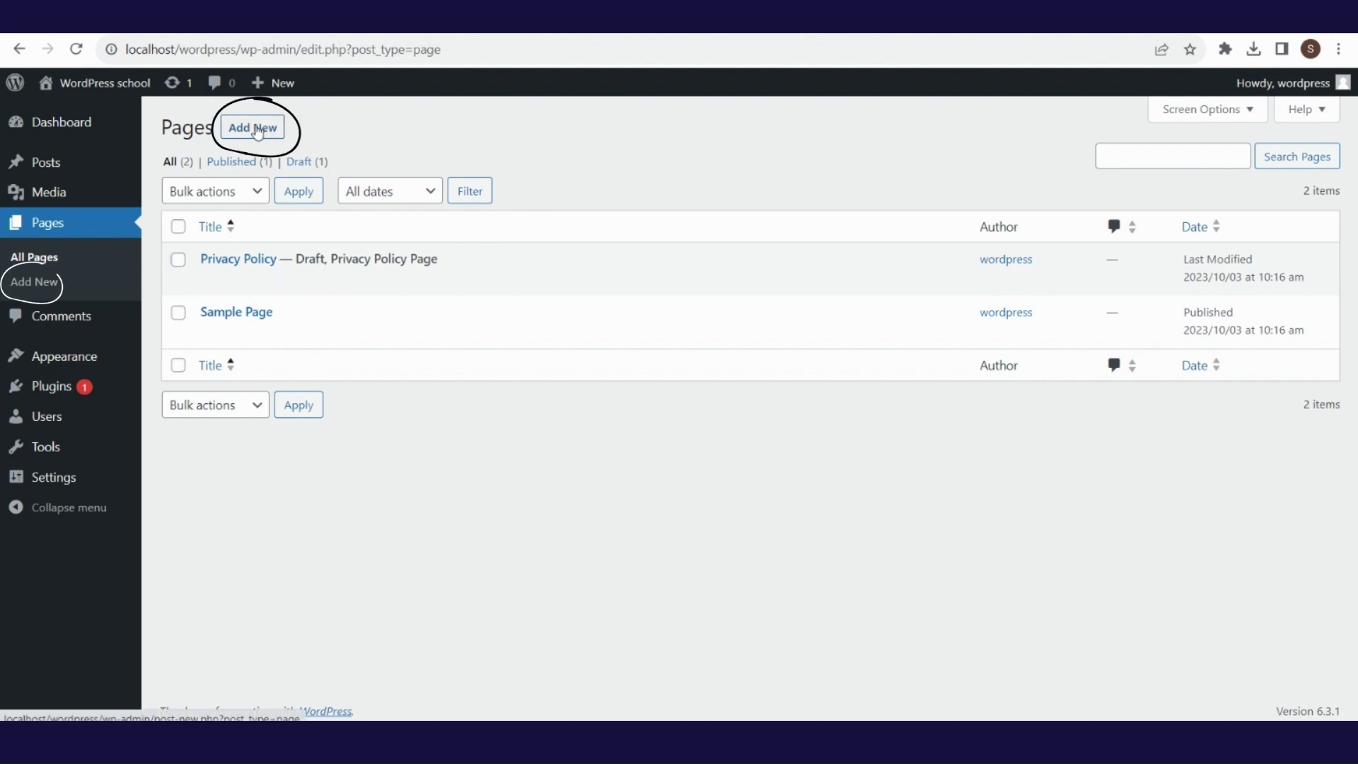
- Create a new page titled 'About Us' with an empty Paragraph block below the title
click(88, 293)
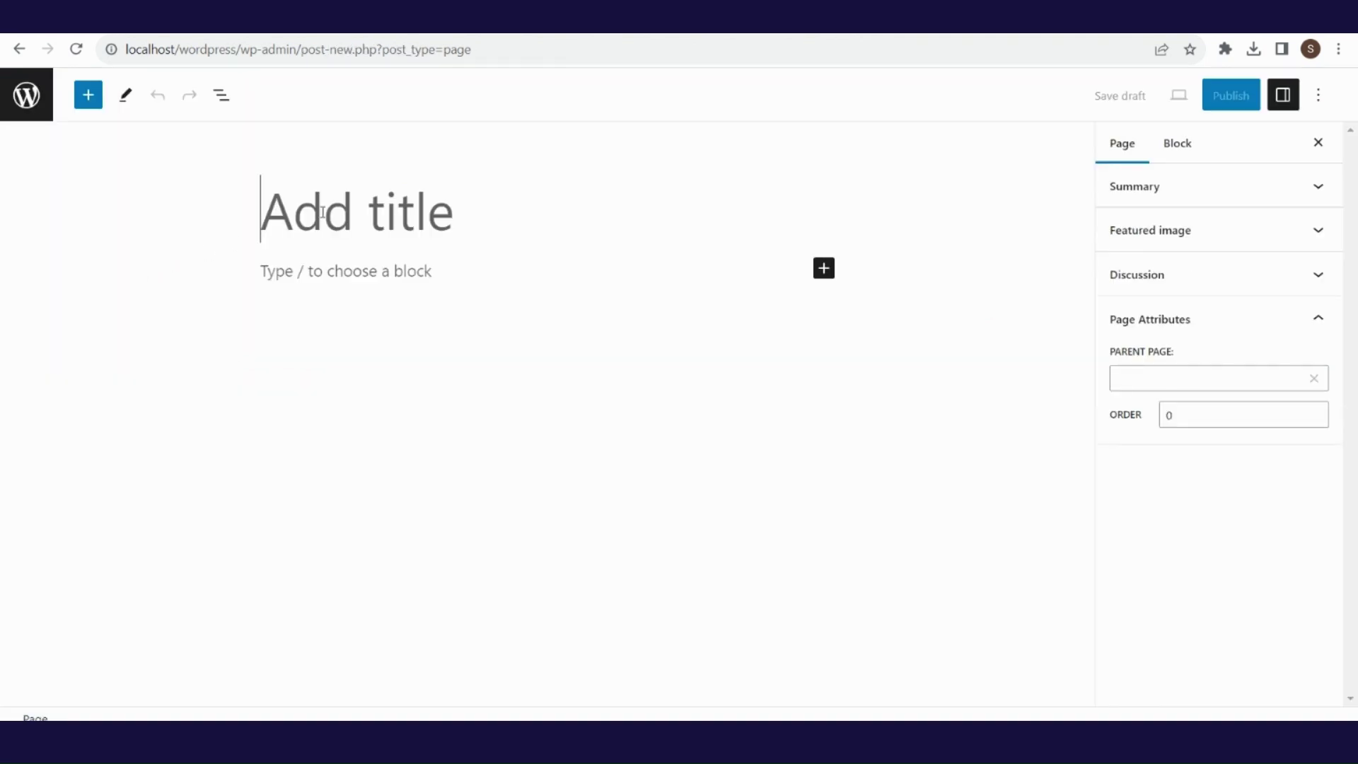
text(About Us)
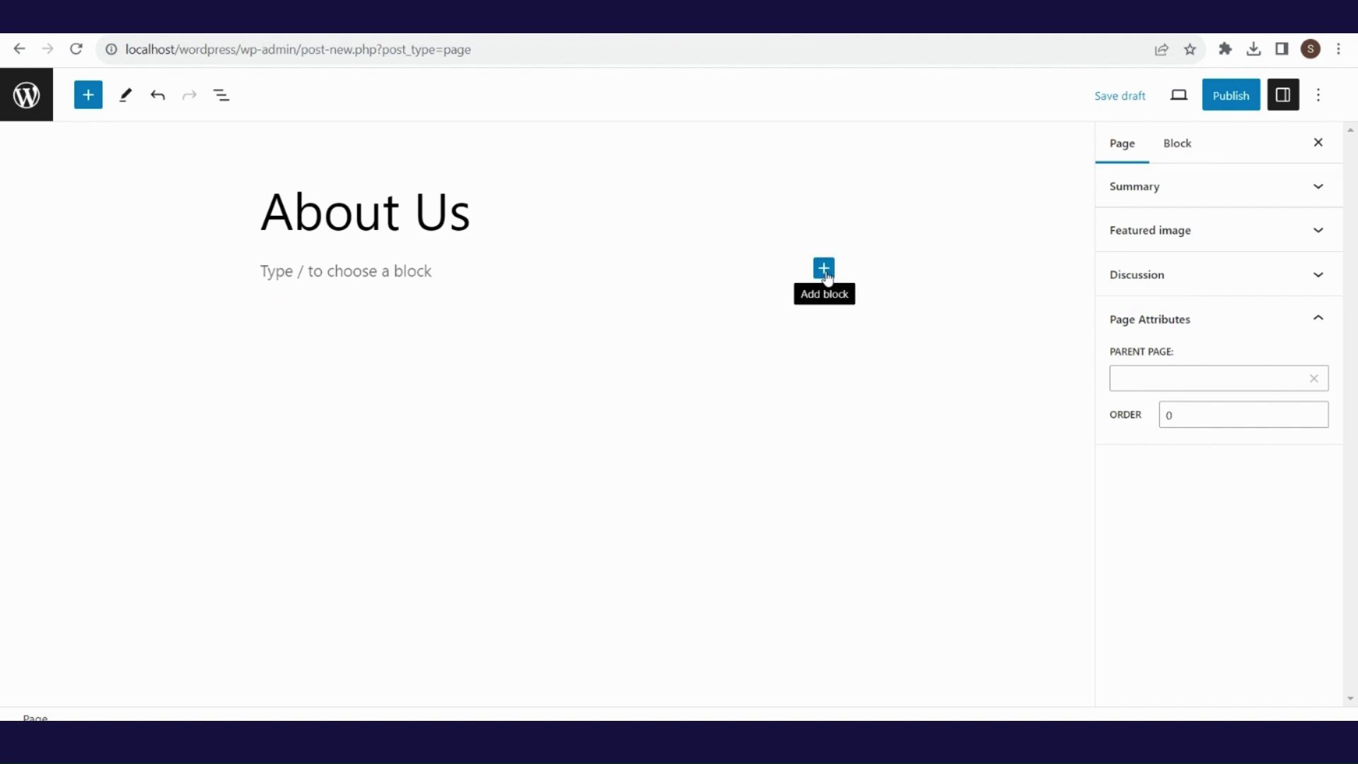
click(824, 269)
click(825, 269)
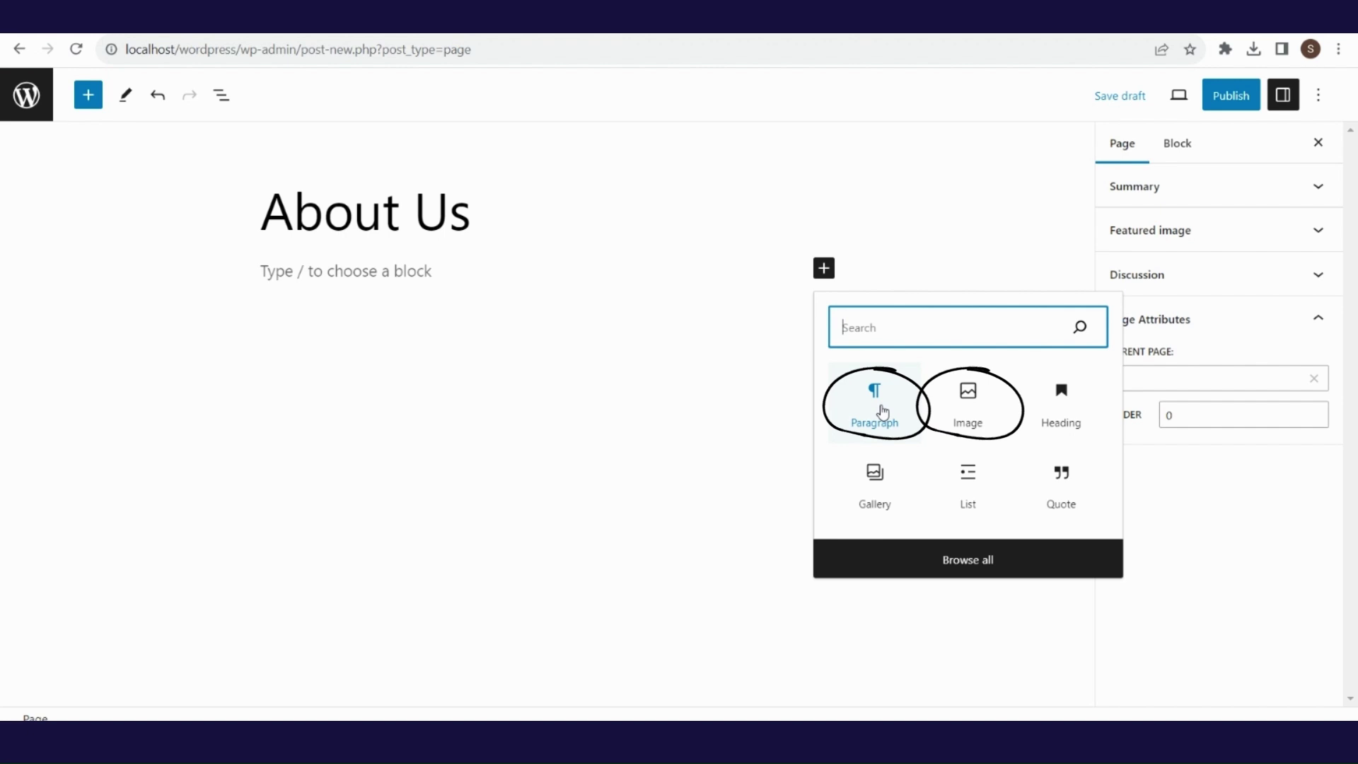
click(884, 412)
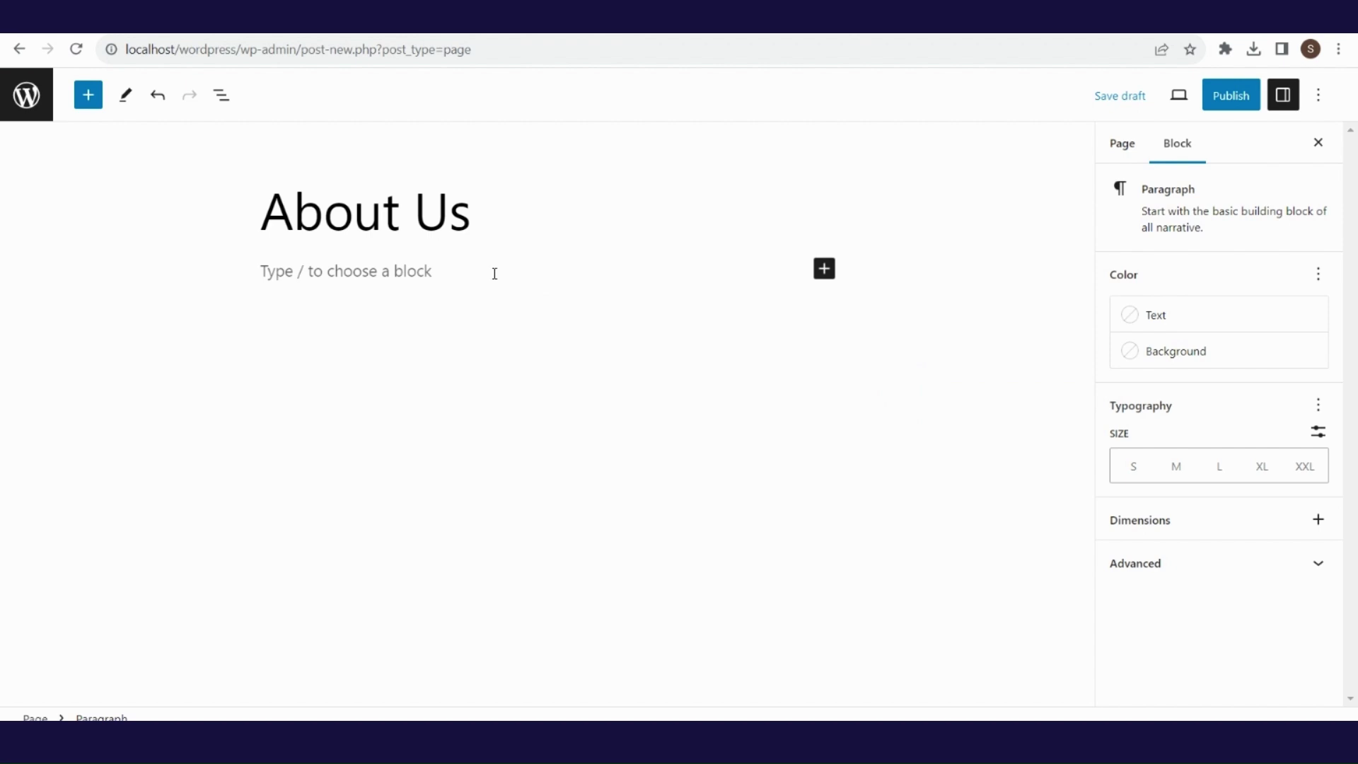
- Paste the Lorem Ipsum text into the paragraph block as plain text
right_click(495, 274)
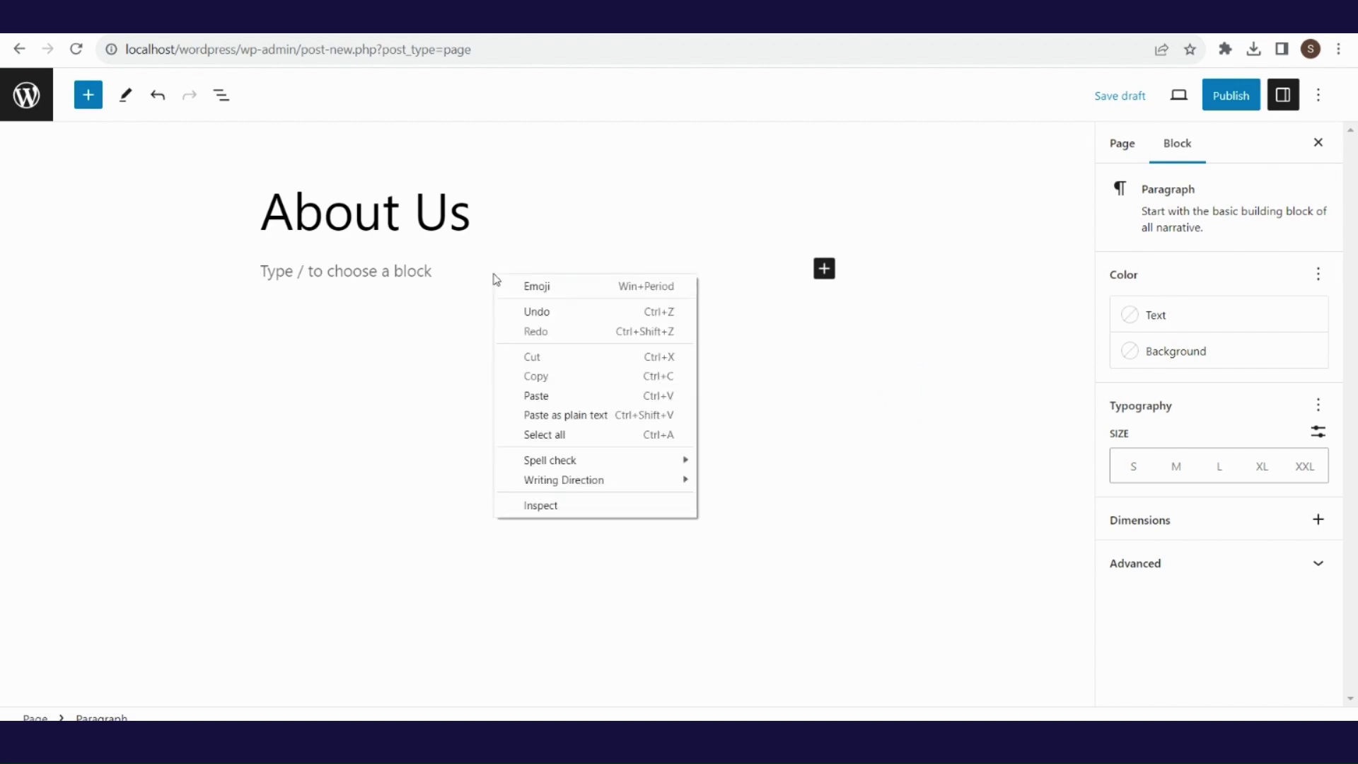
click(551, 412)
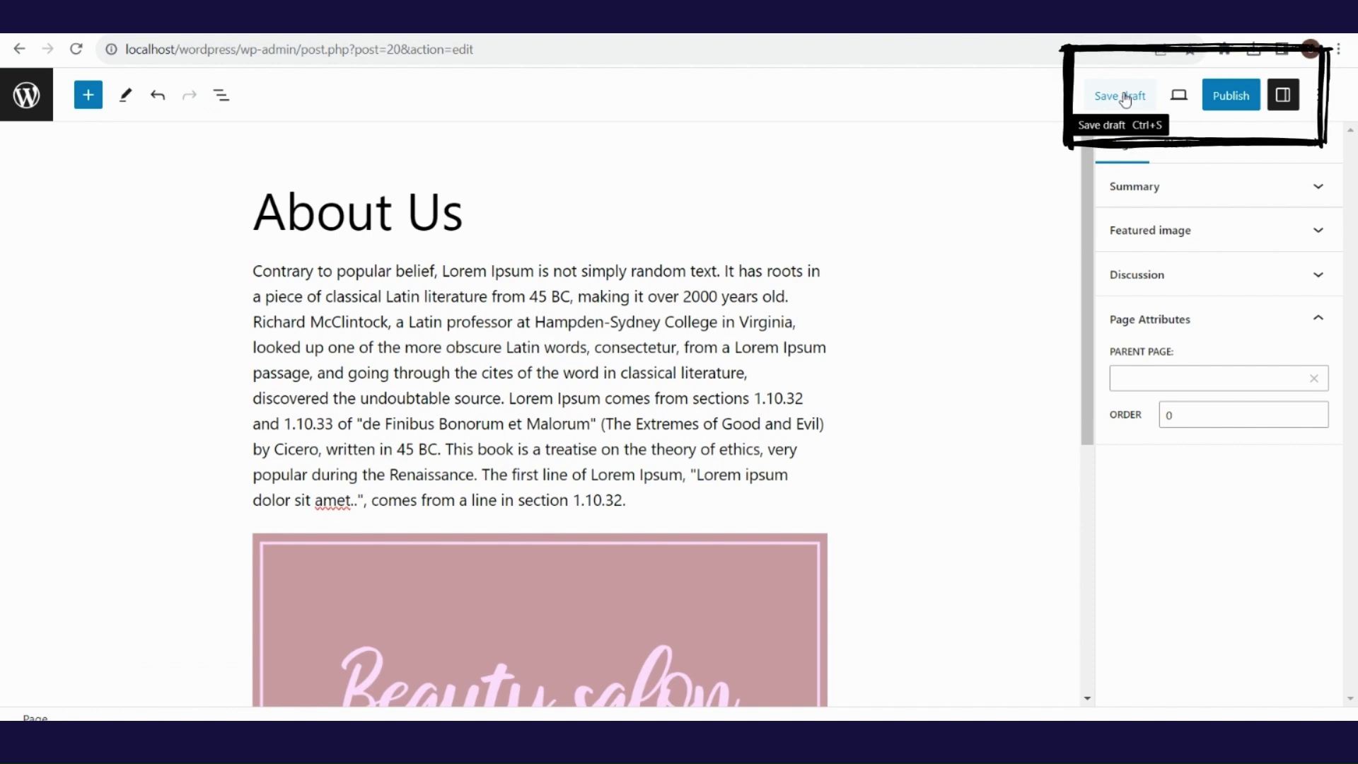
- Save the About Us draft and preview it at Tablet and Mobile widths, then in a new tab
click(1126, 99)
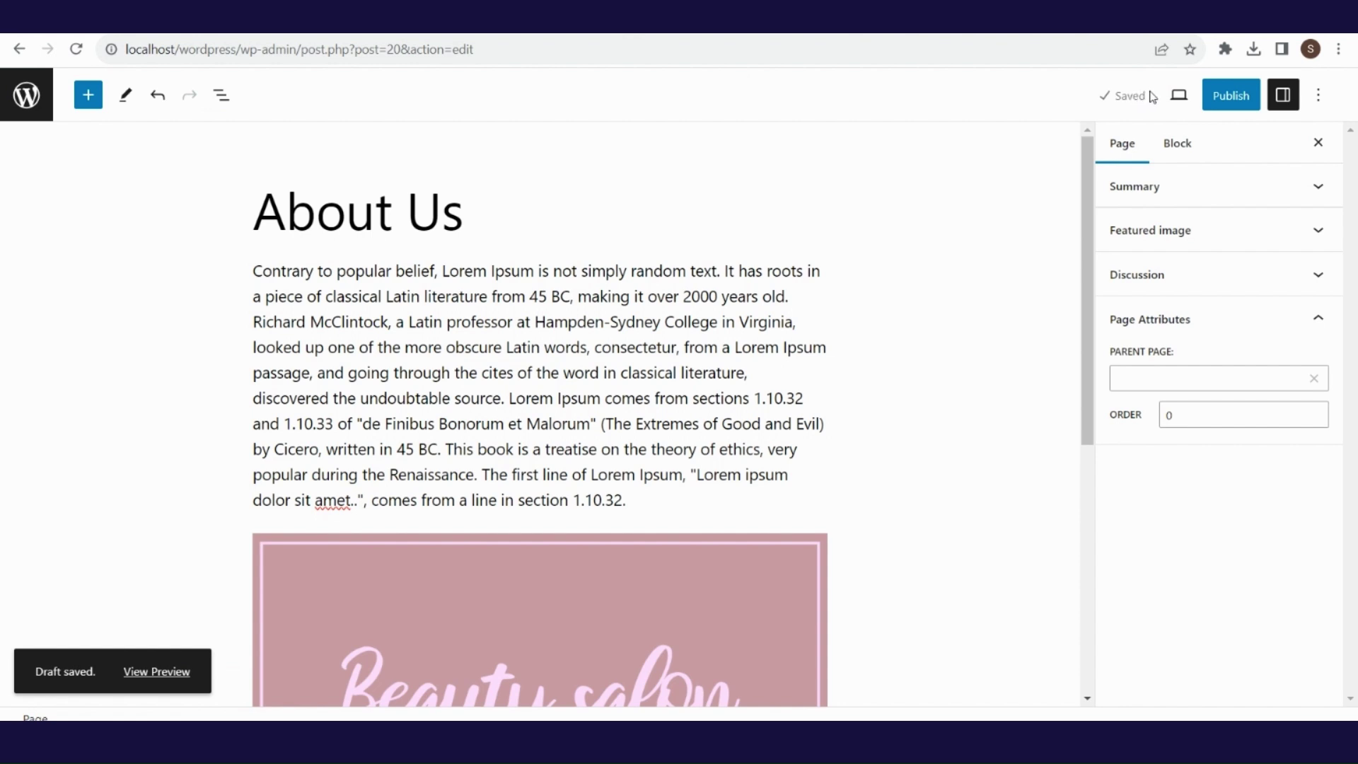
click(1177, 102)
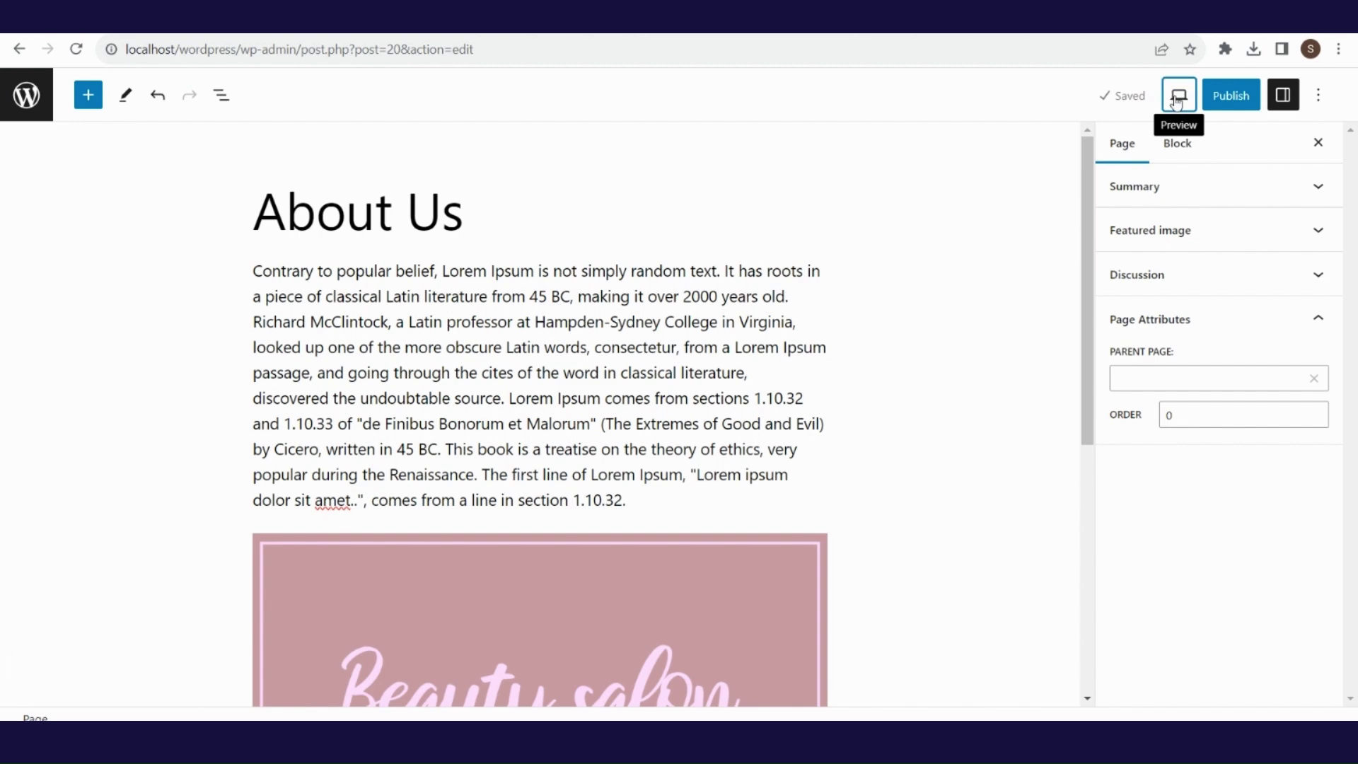
click(1176, 102)
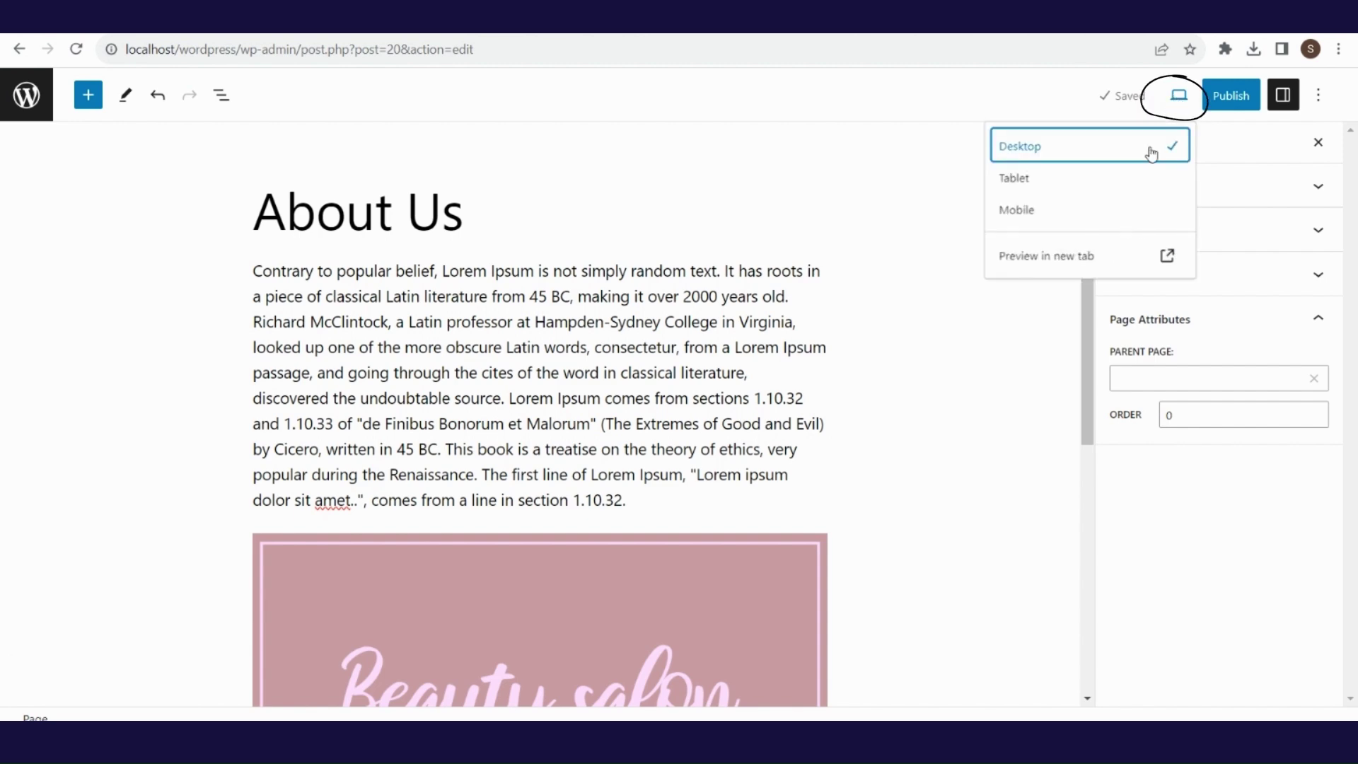
click(1147, 182)
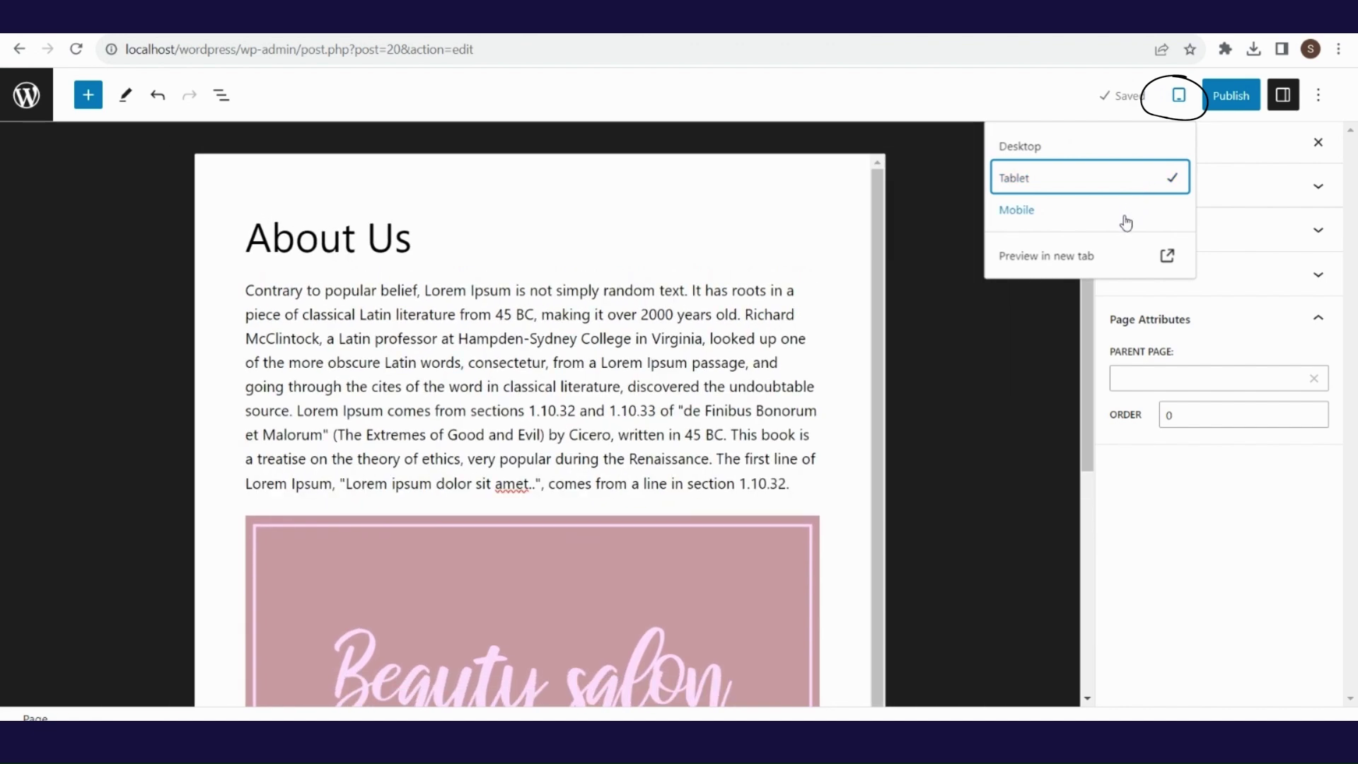
click(1126, 221)
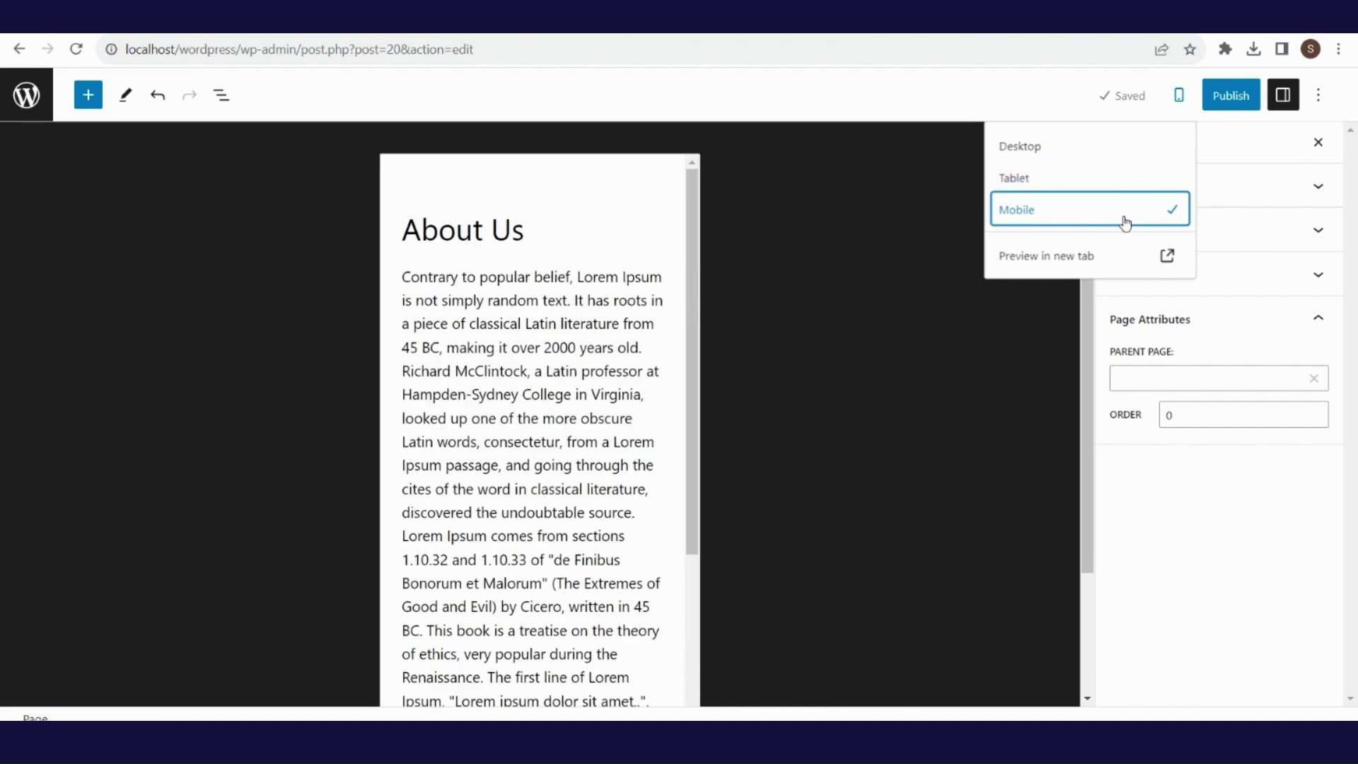
click(1110, 259)
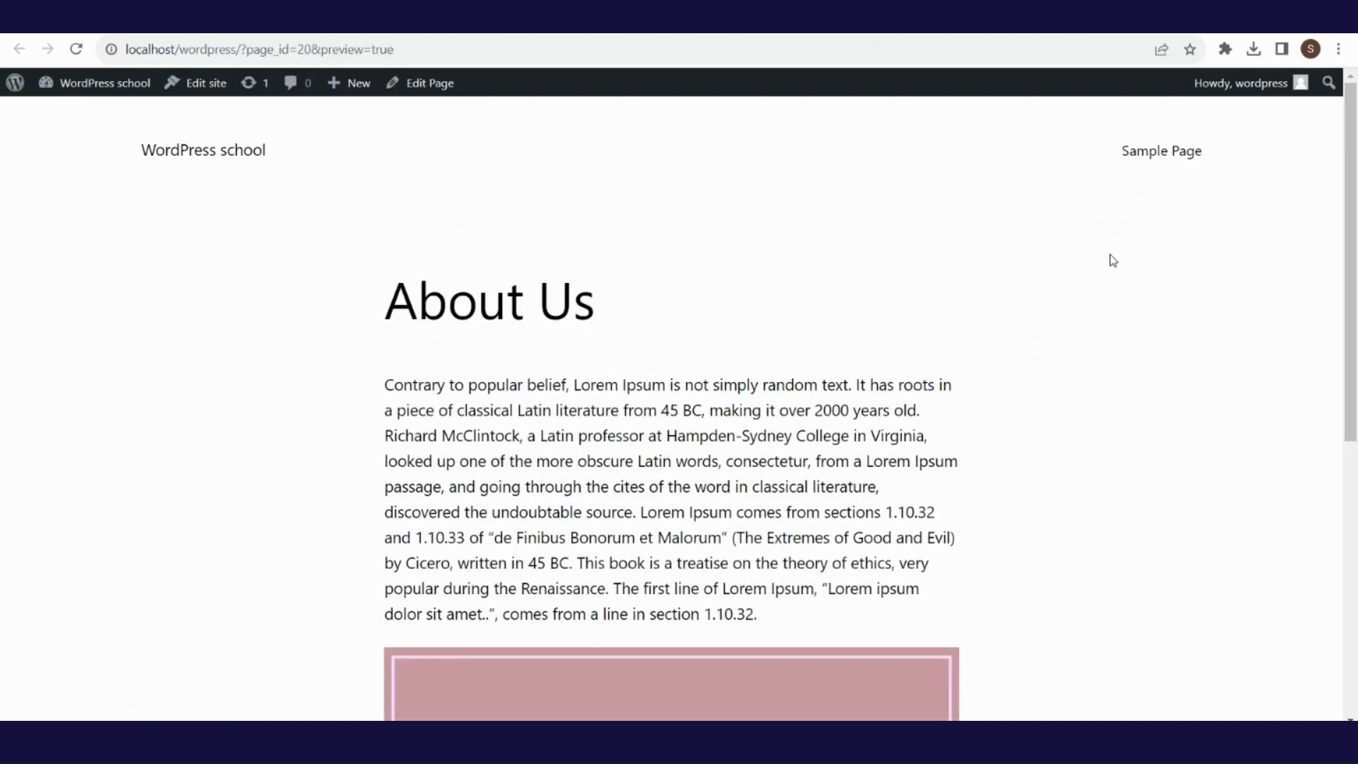
- Scroll through the About Us preview to look it over
mouse_move(1345, 151)
mouse_down()
mouse_move(1354, 399)
mouse_move(1356, 129)
mouse_up()
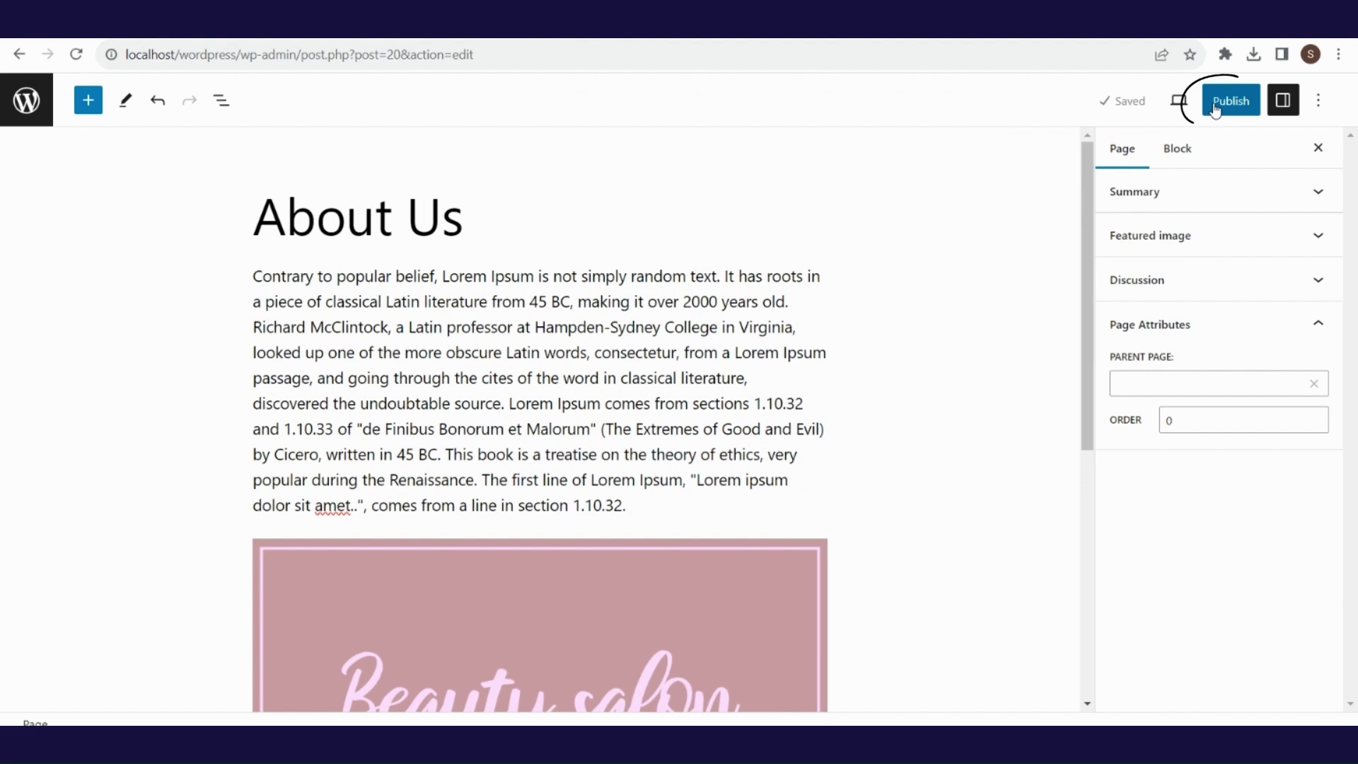
- Expand the page's Summary settings and check the Public visibility and Immediately publish options unchanged
click(1281, 103)
click(1281, 103)
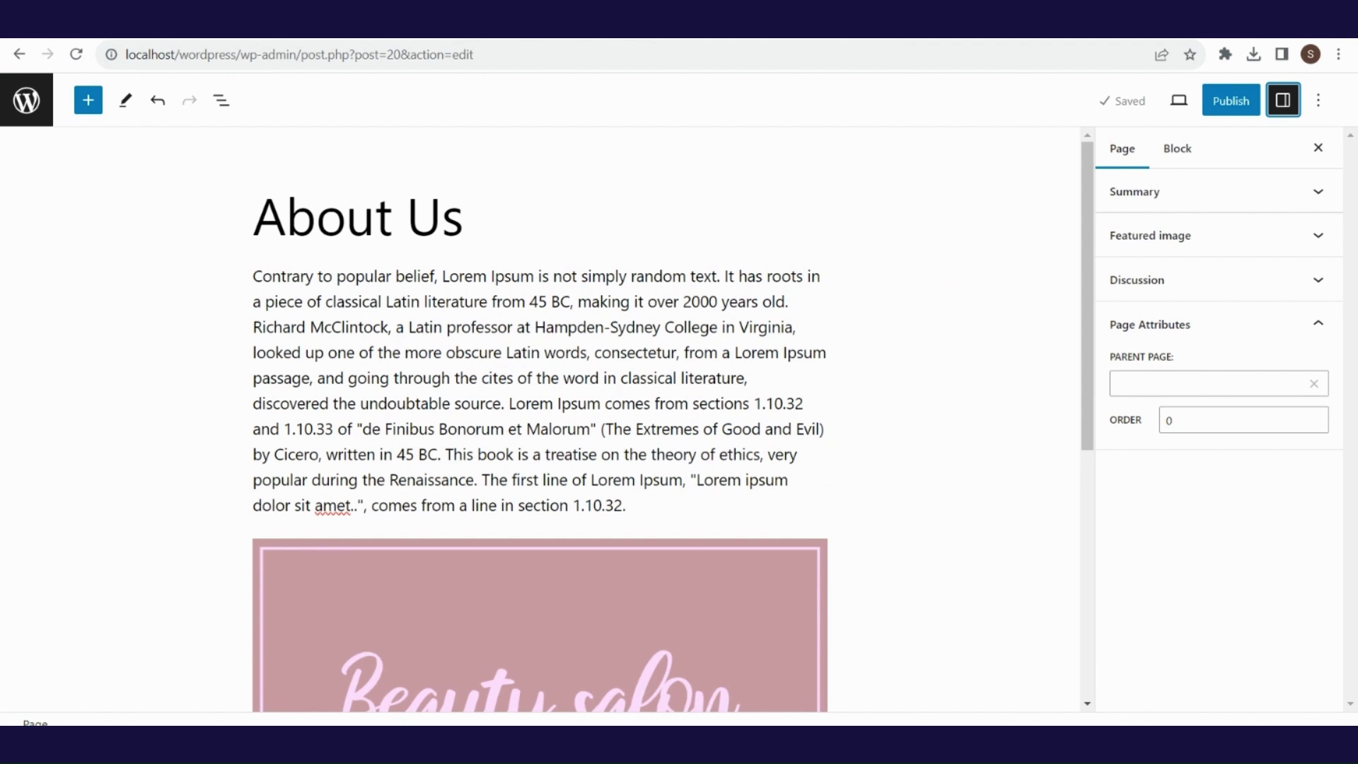
click(1272, 212)
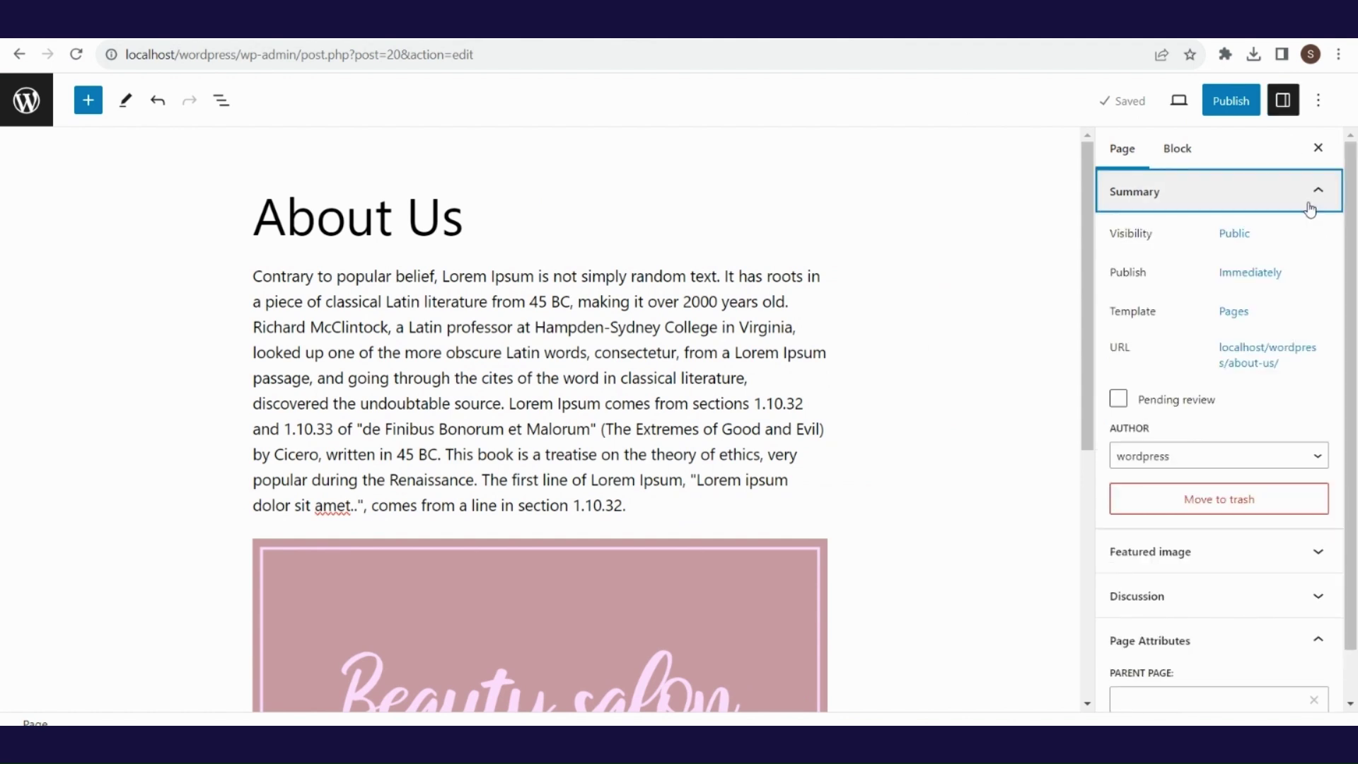
click(1234, 236)
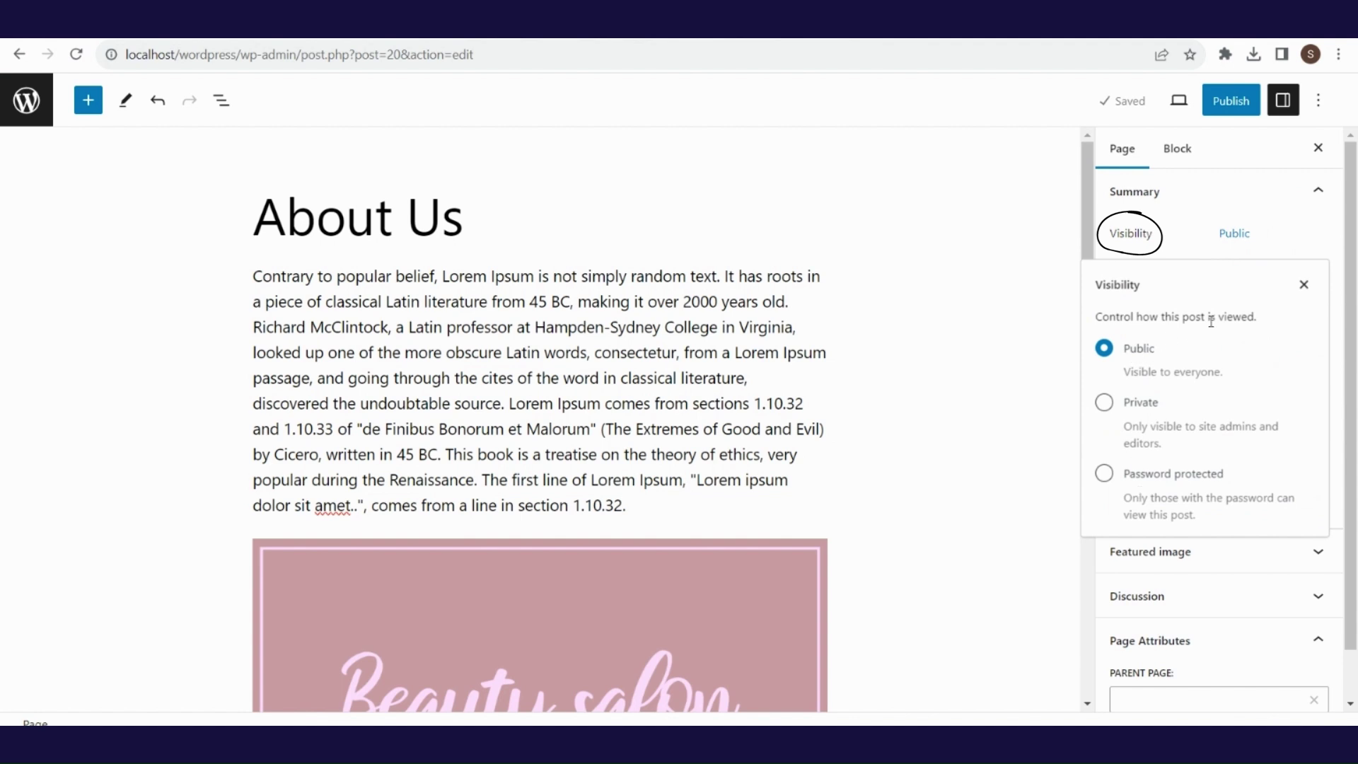
click(1305, 287)
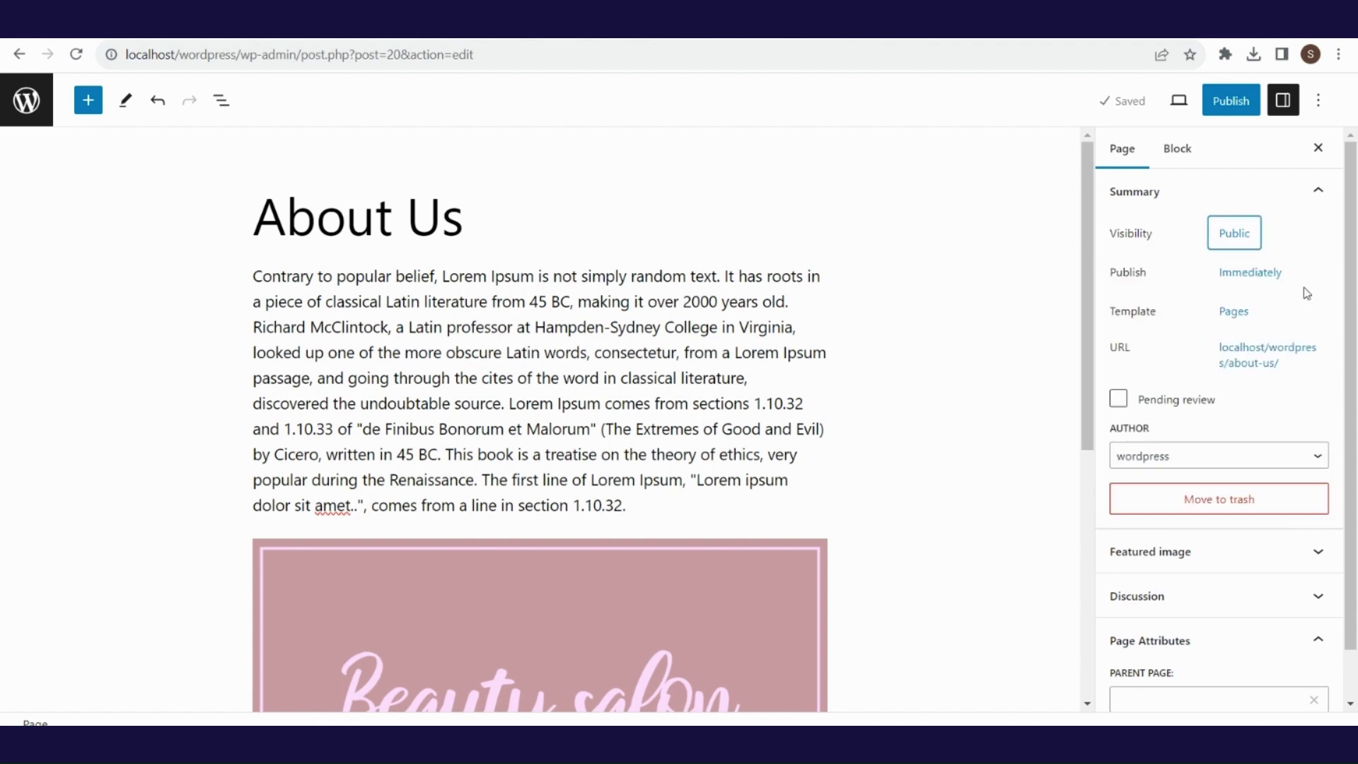
click(1252, 275)
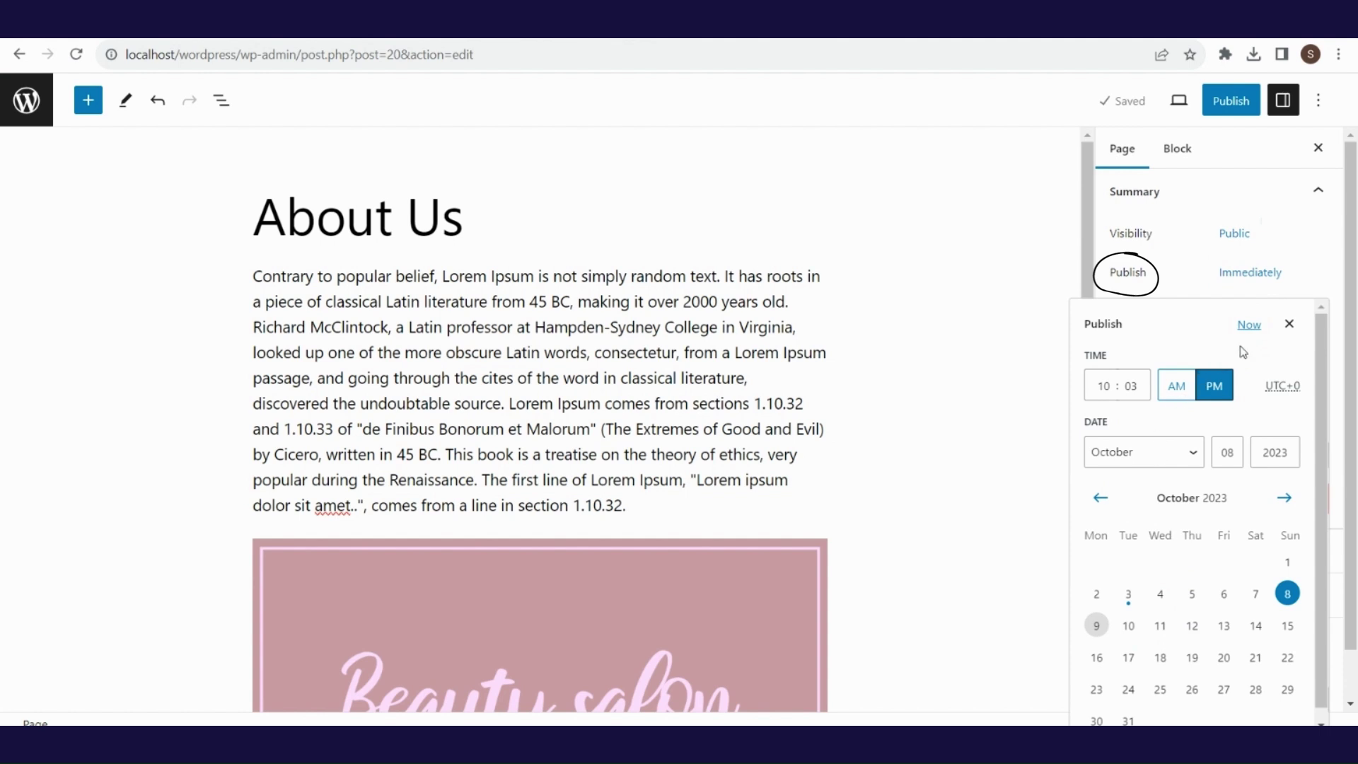
click(1290, 325)
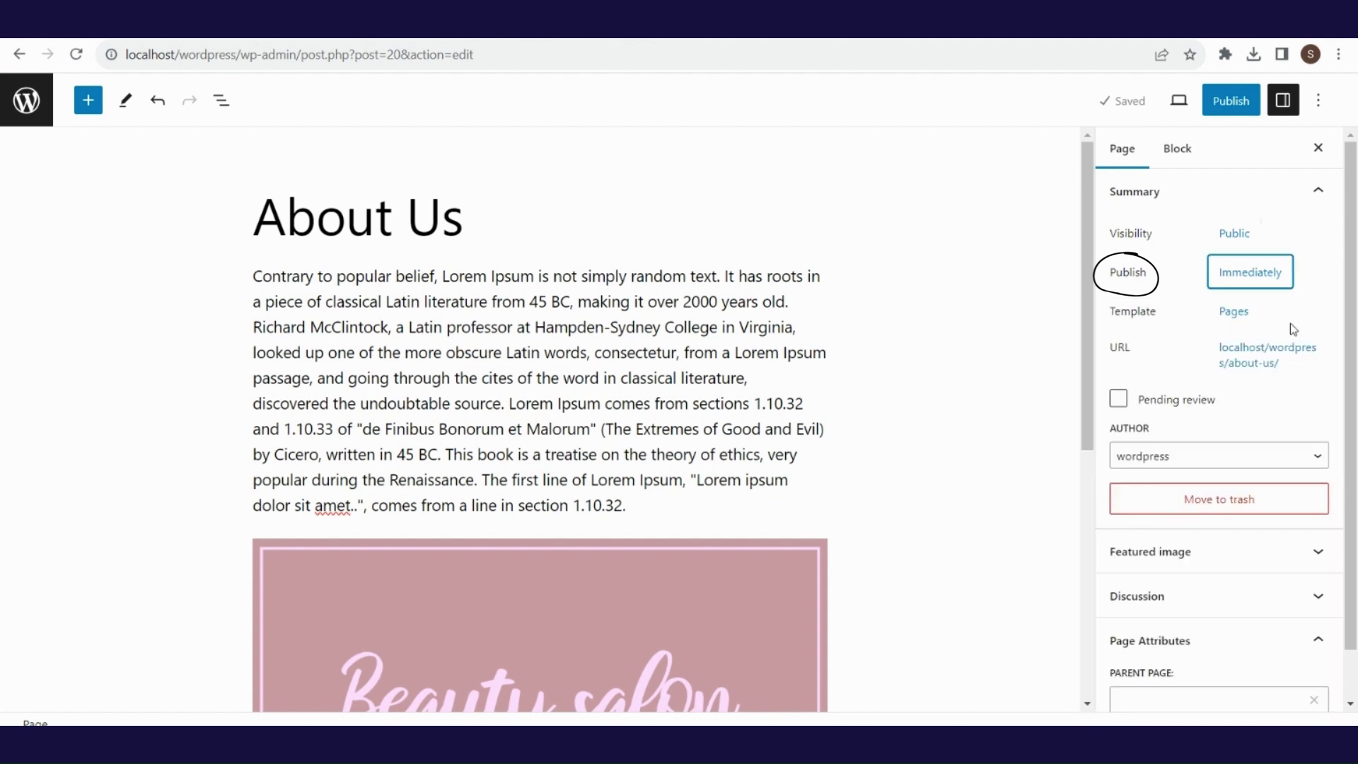
scroll(1354, 200, down, 2)
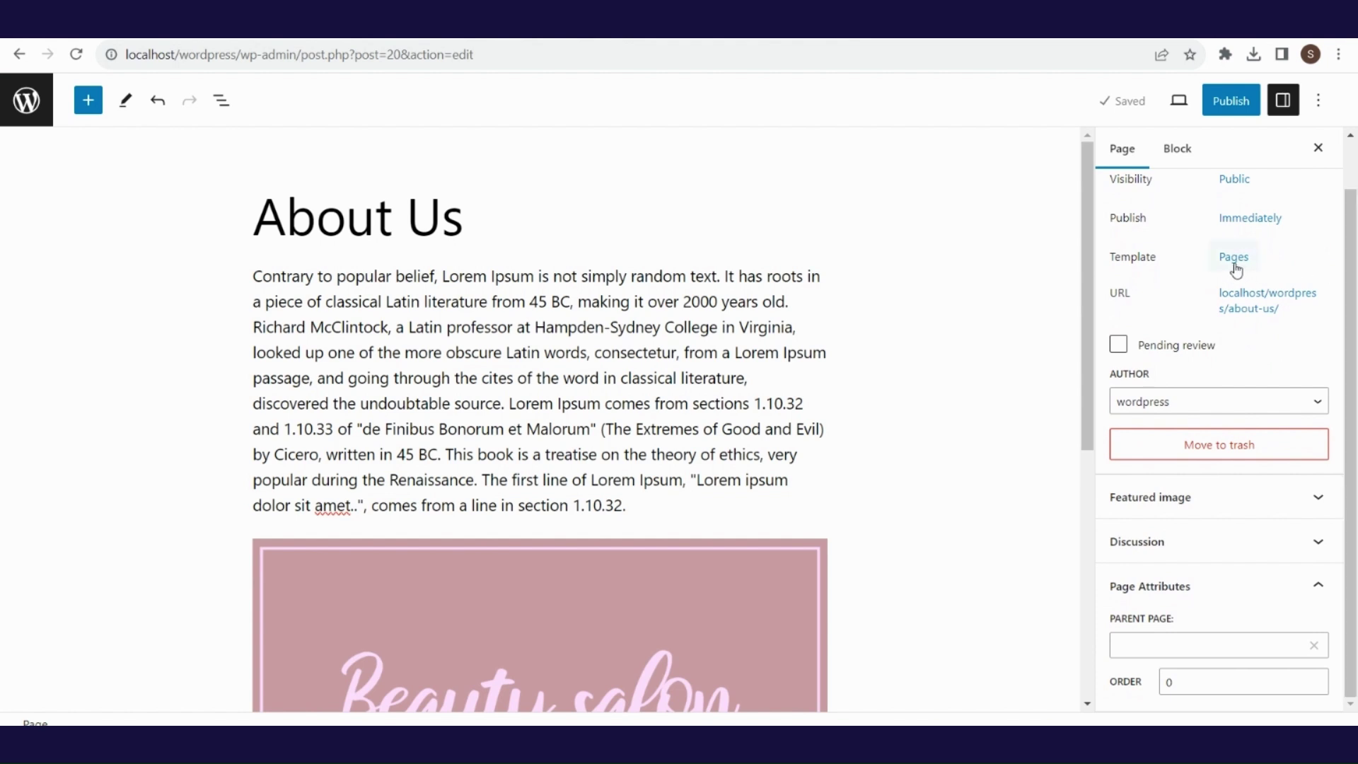
click(1236, 268)
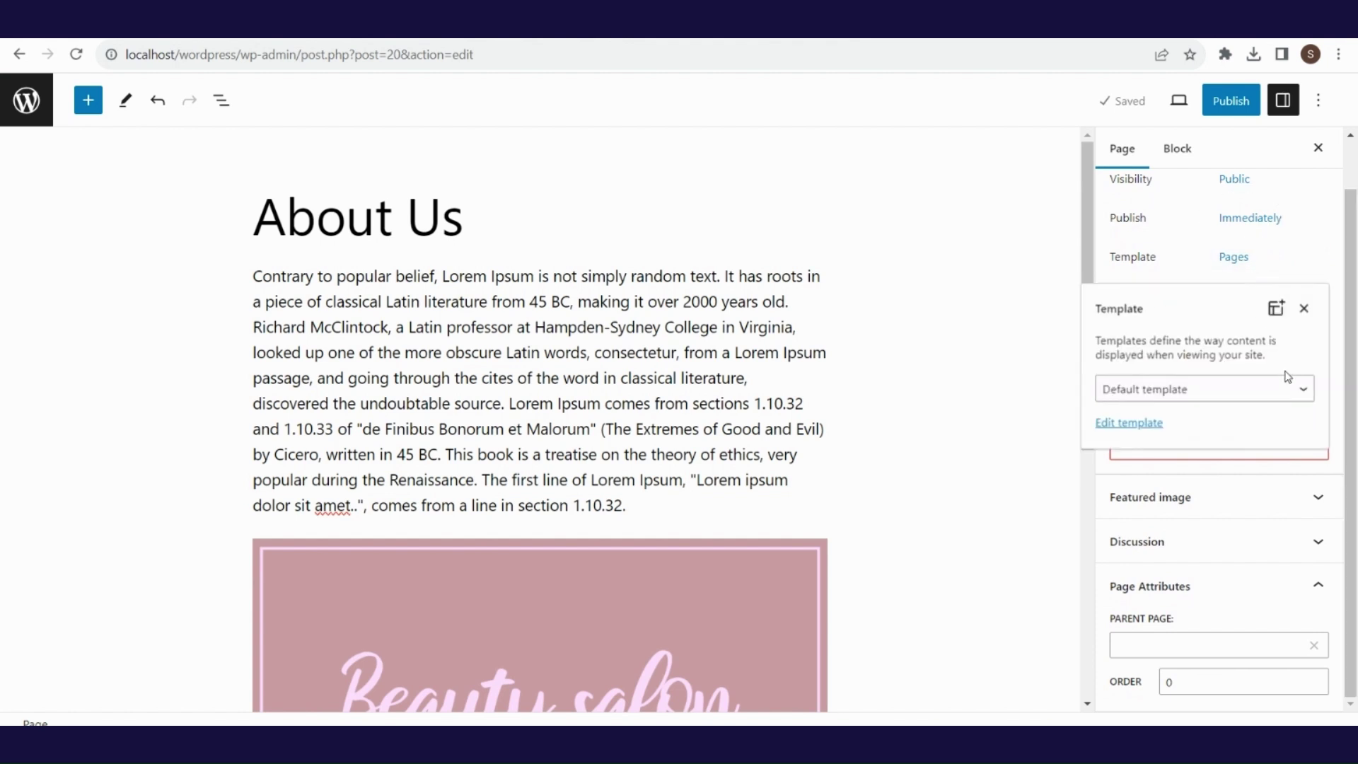
click(1296, 394)
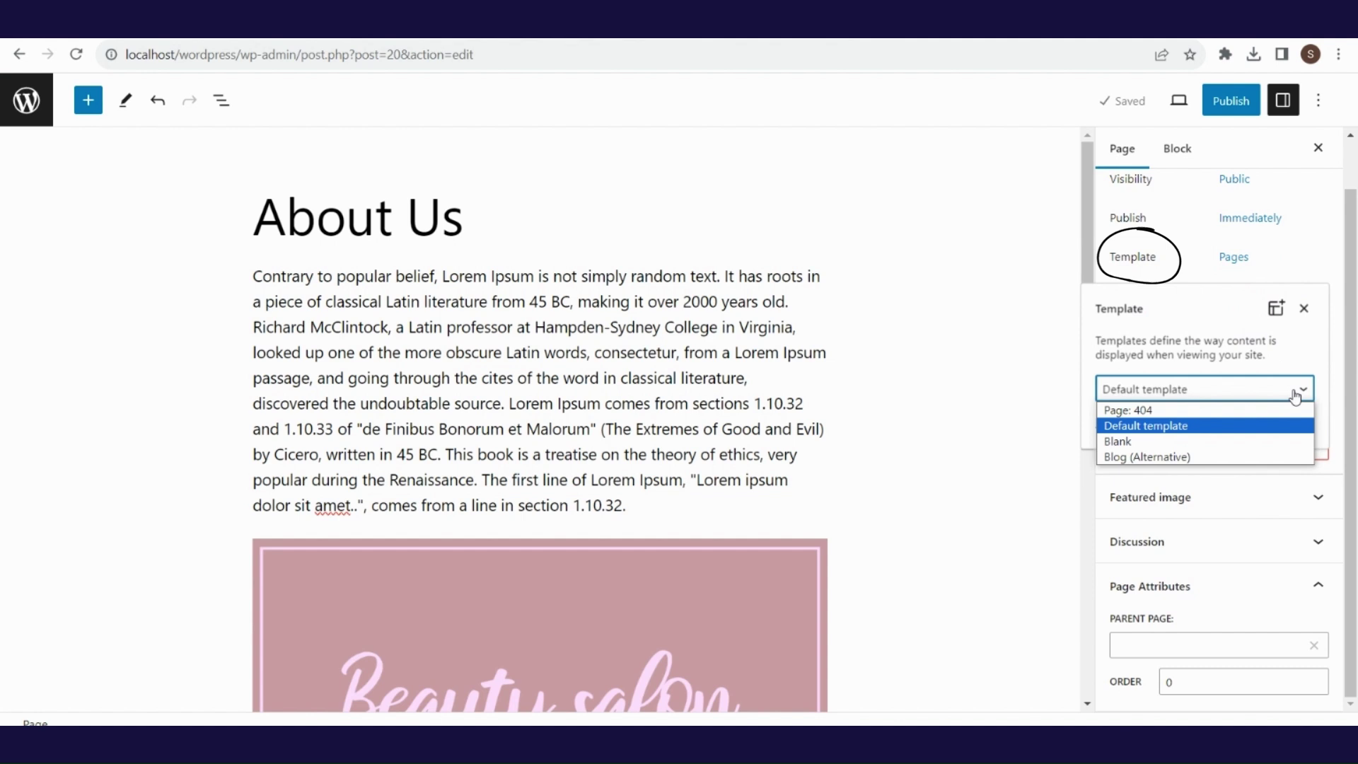
click(1296, 394)
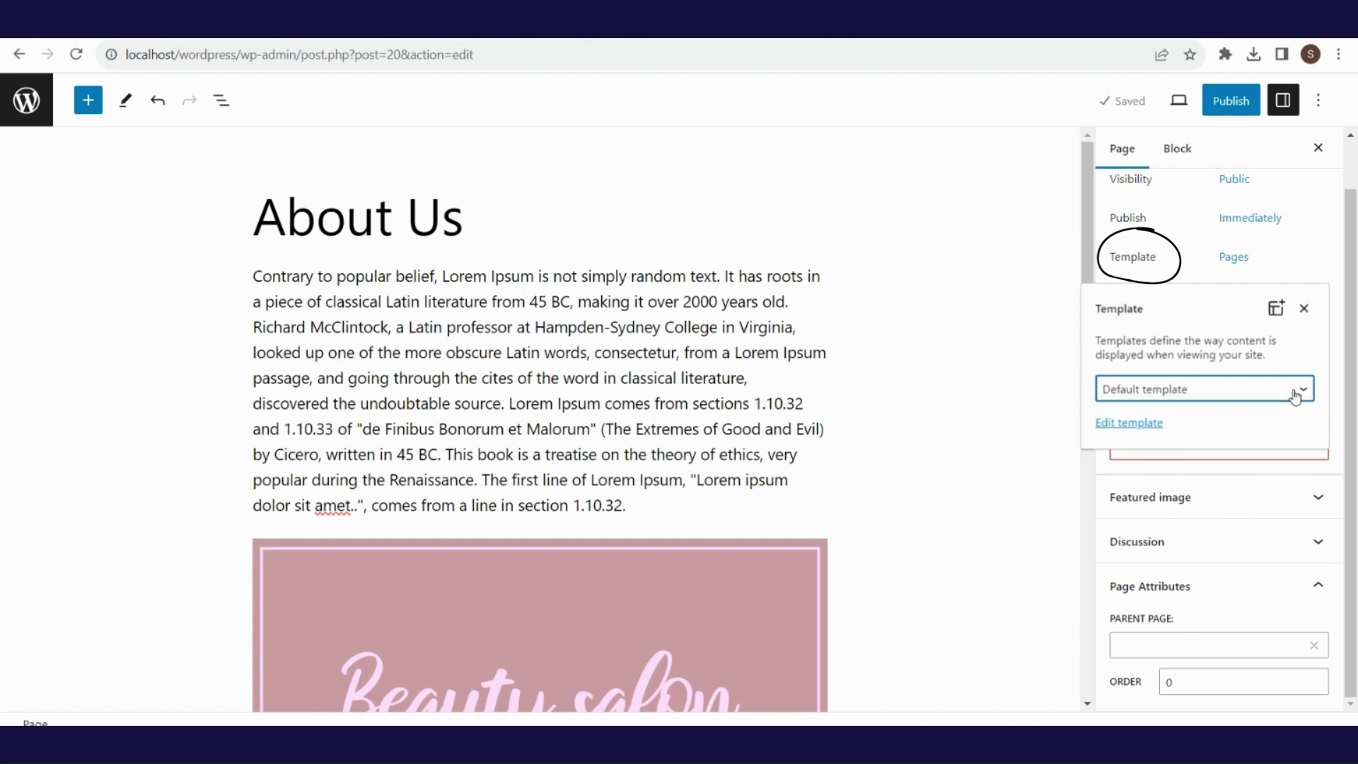
click(1305, 310)
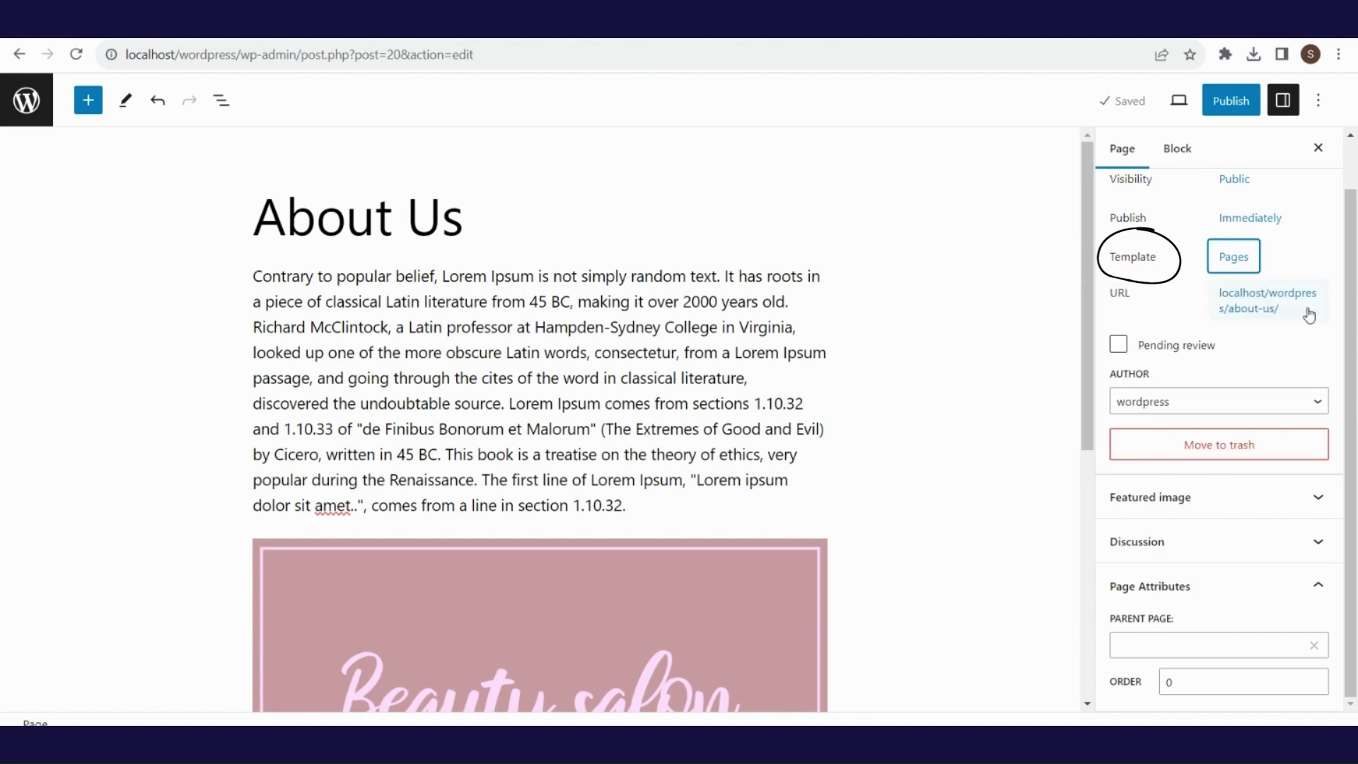
click(1353, 227)
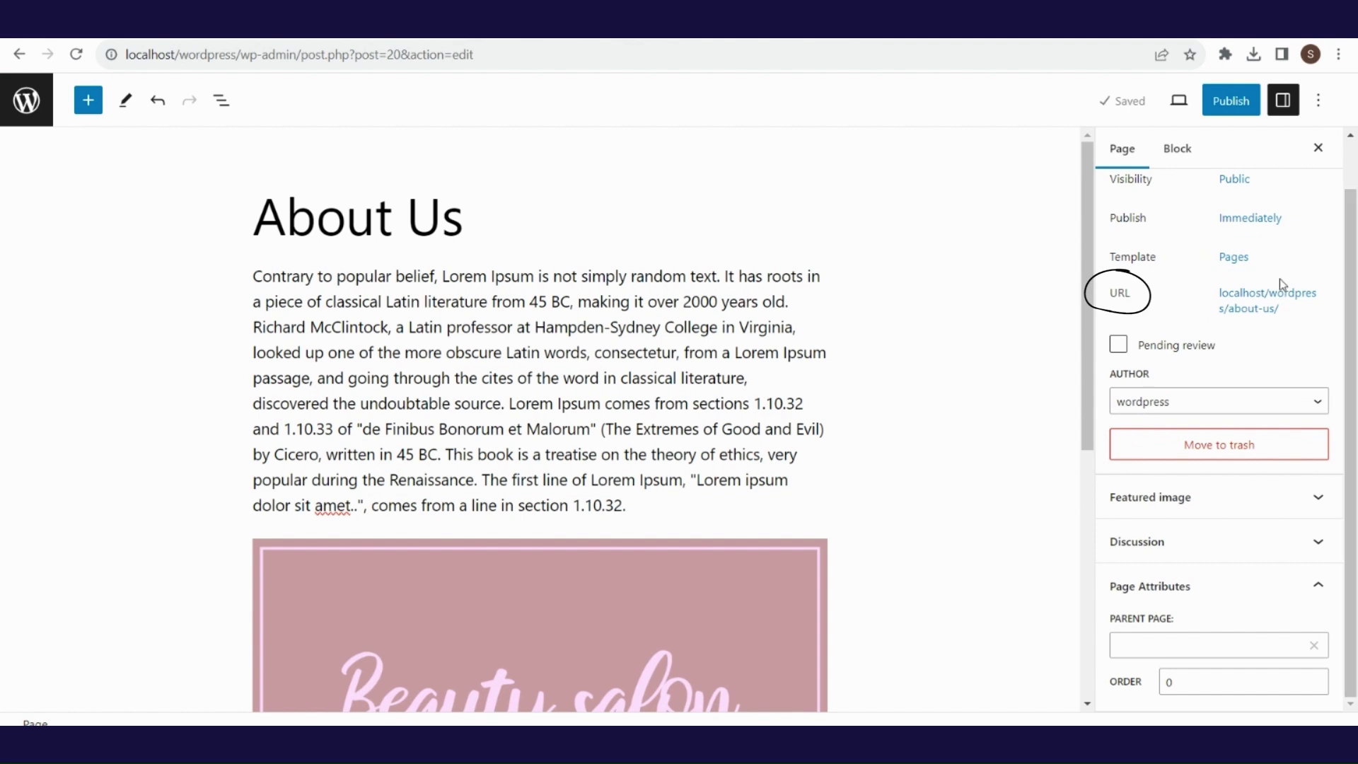
- View the About Us page on the site via its about-us URL, then close the permalink settings
click(1280, 310)
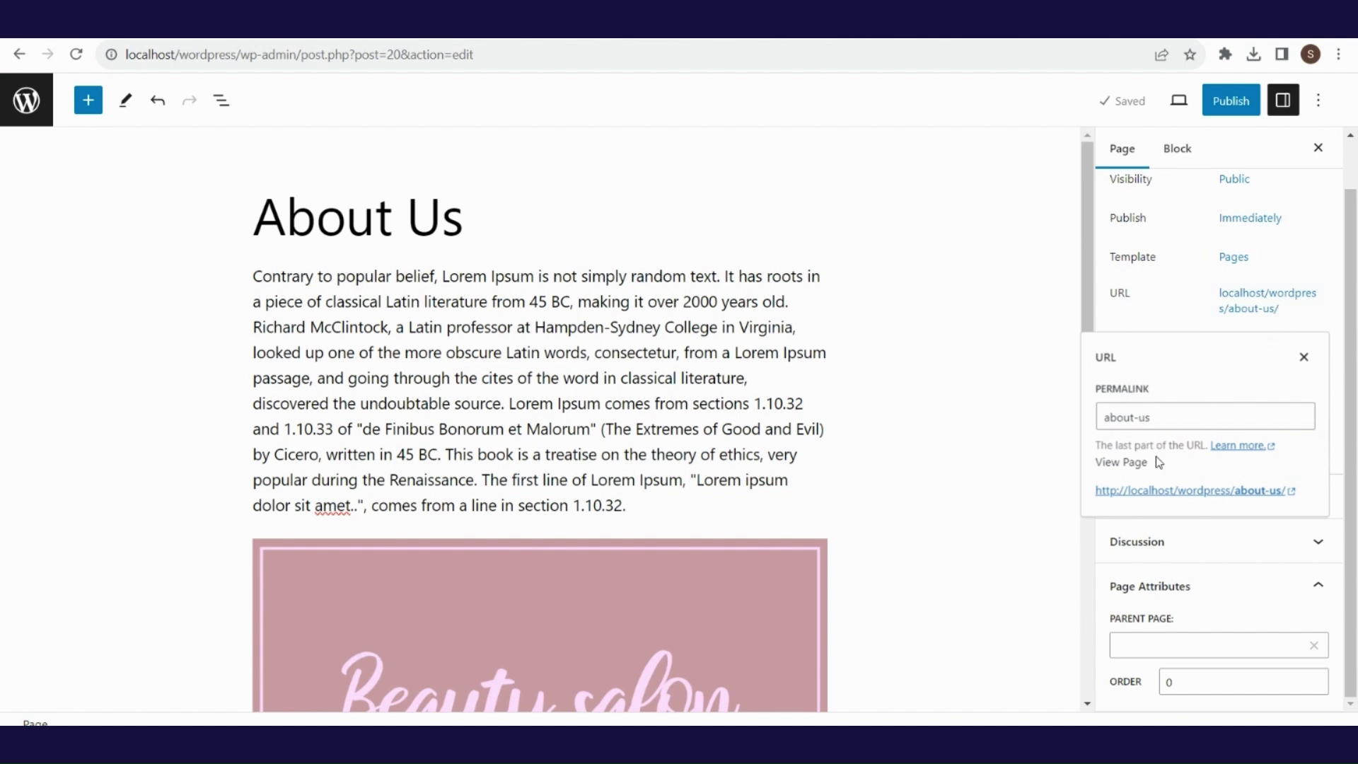
click(1170, 493)
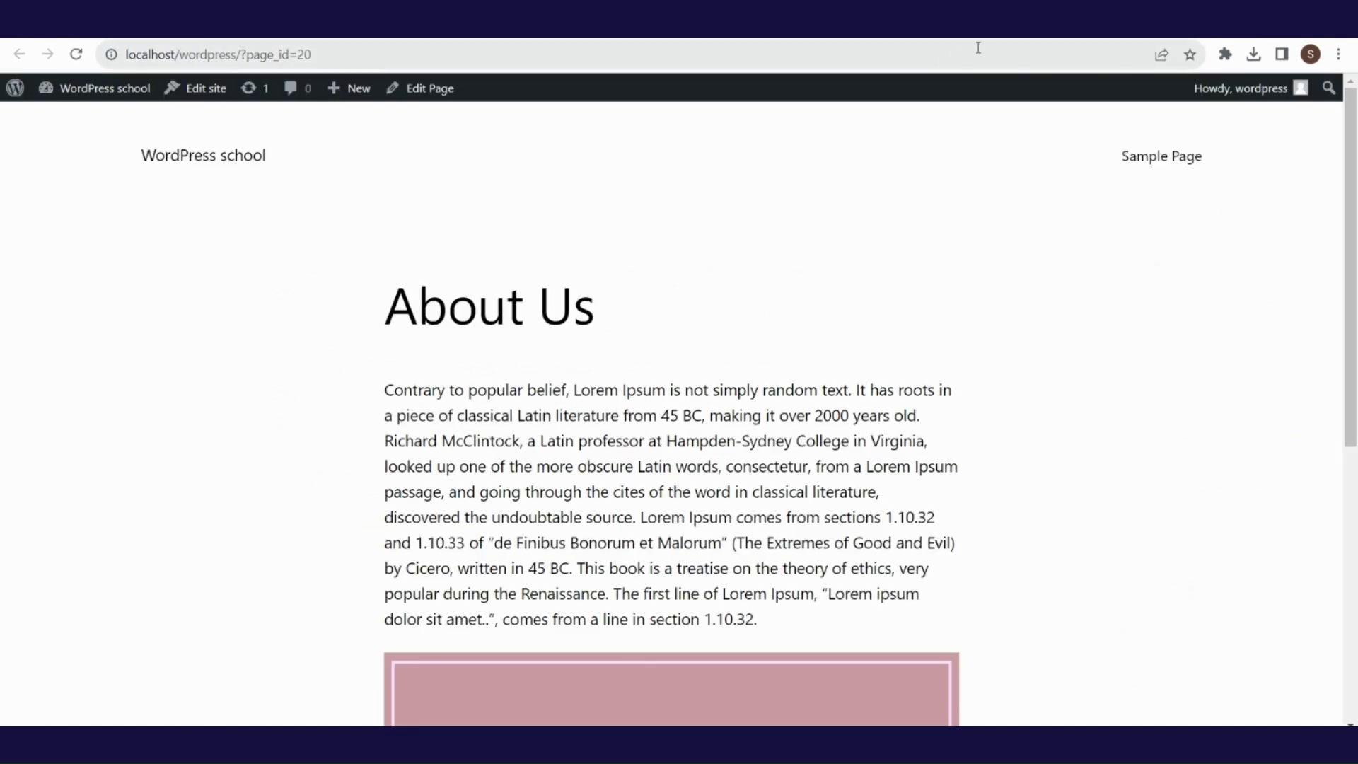
key(ctrl+w)
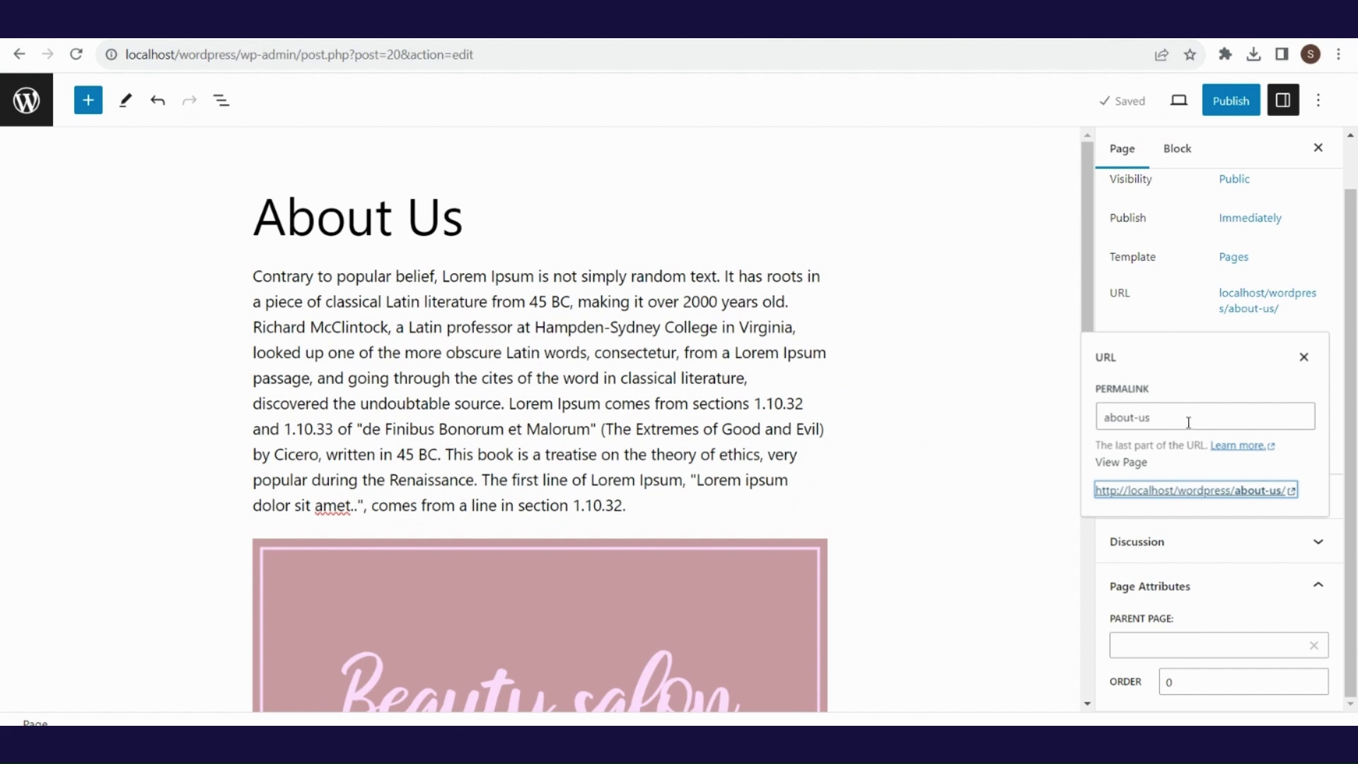
click(1304, 357)
- Save the About Us page as Pending review and filter the pages list to Pending
click(1118, 346)
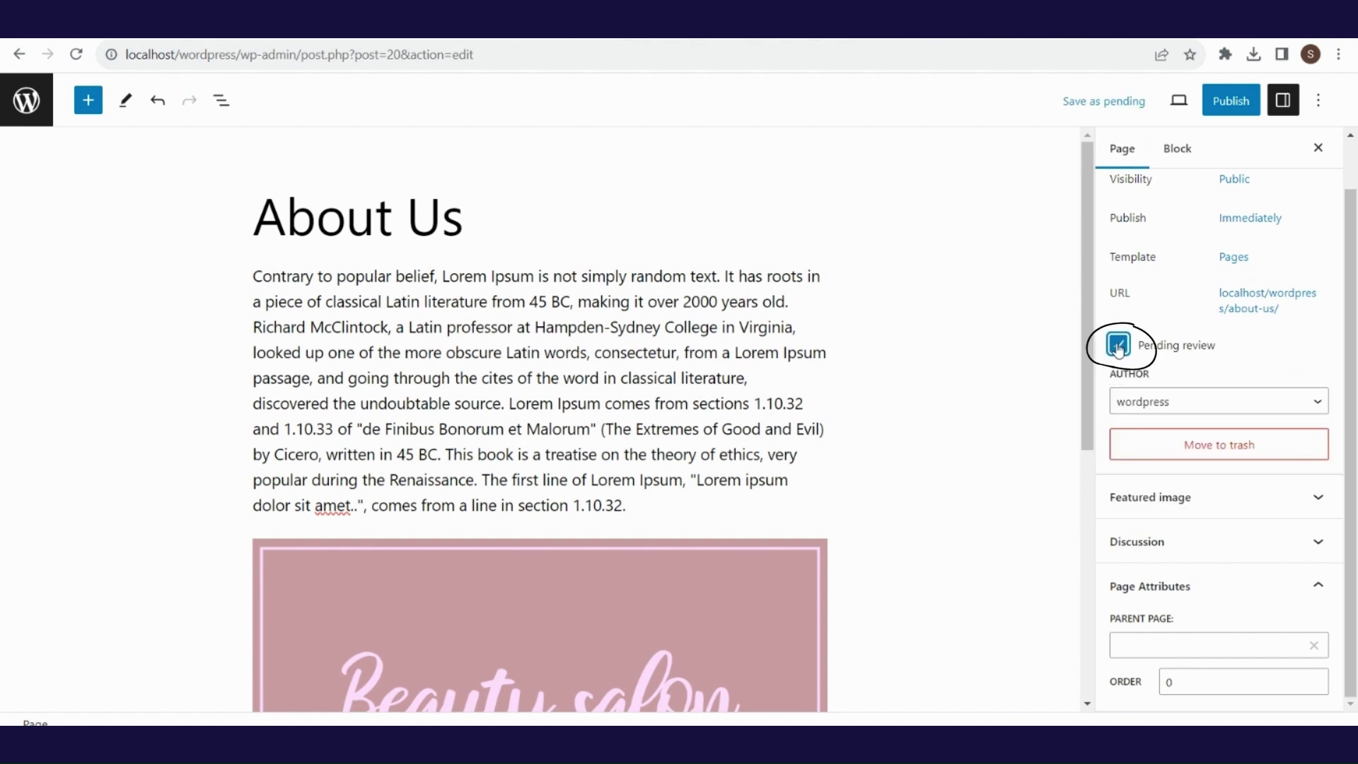
click(1100, 106)
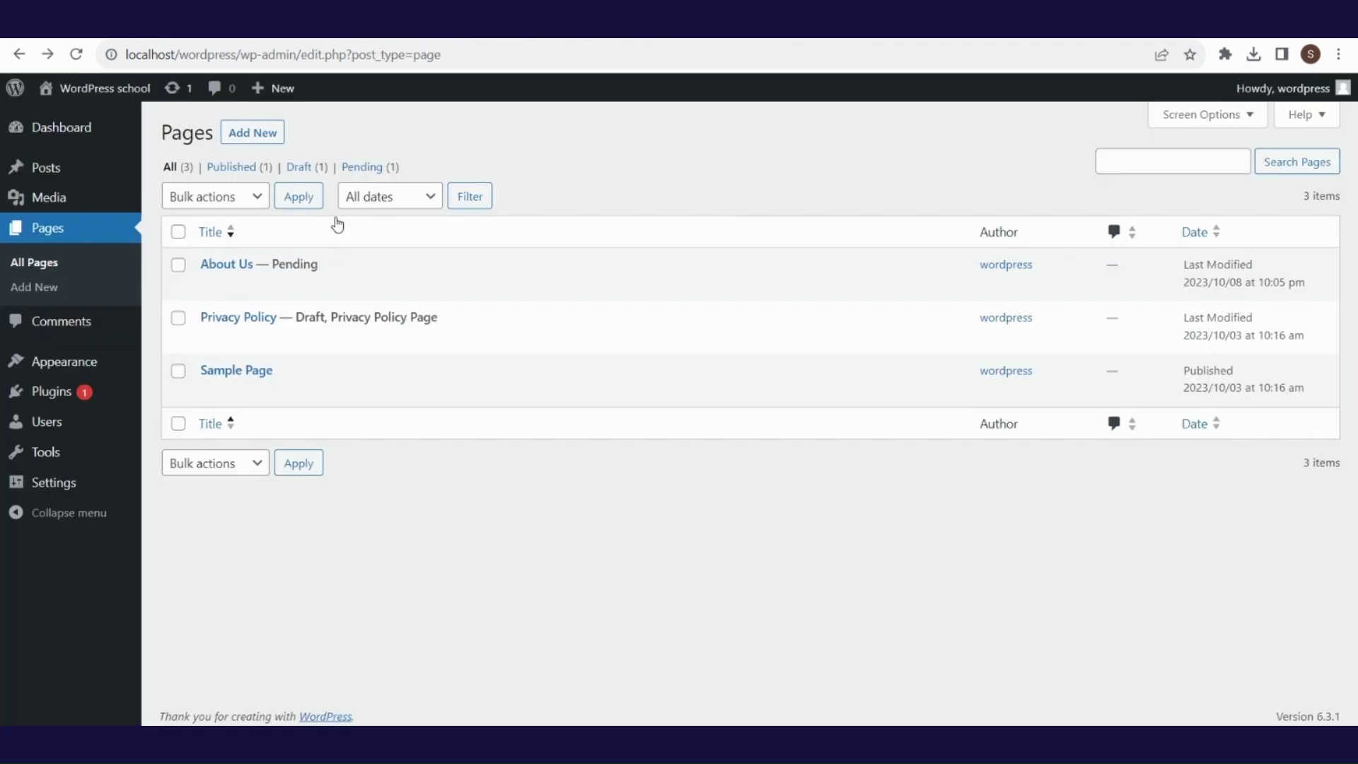
click(361, 169)
mouse_move(282, 290)
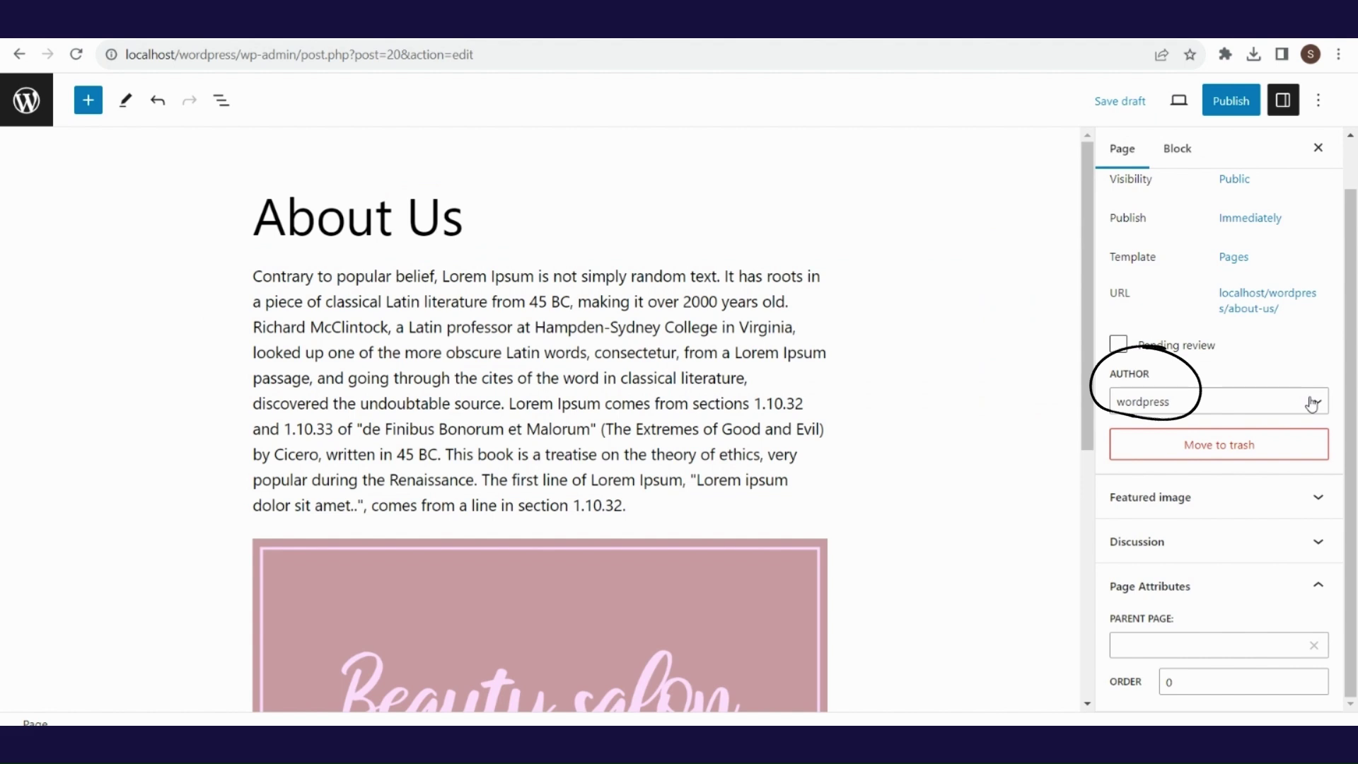
- Move the About Us page to the trash, leaving its author unchanged
click(1312, 404)
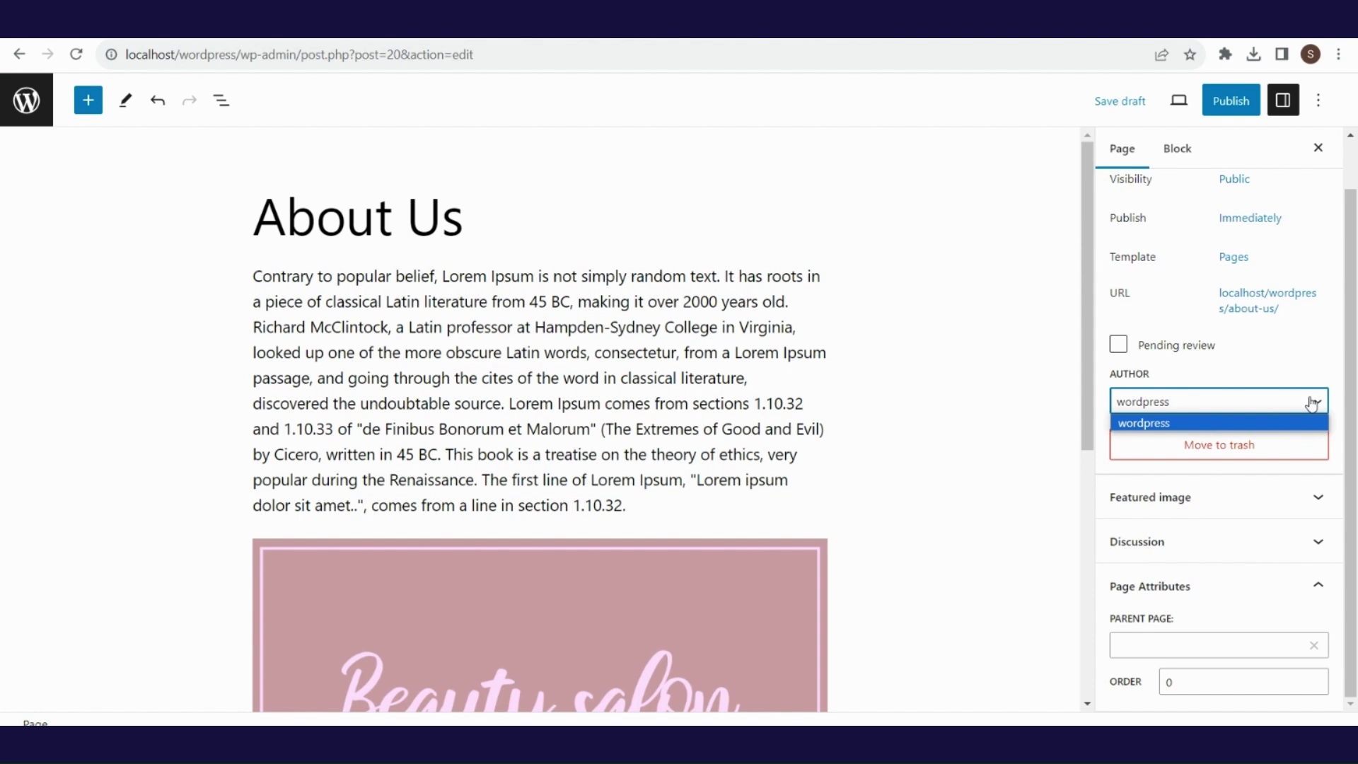
click(1312, 404)
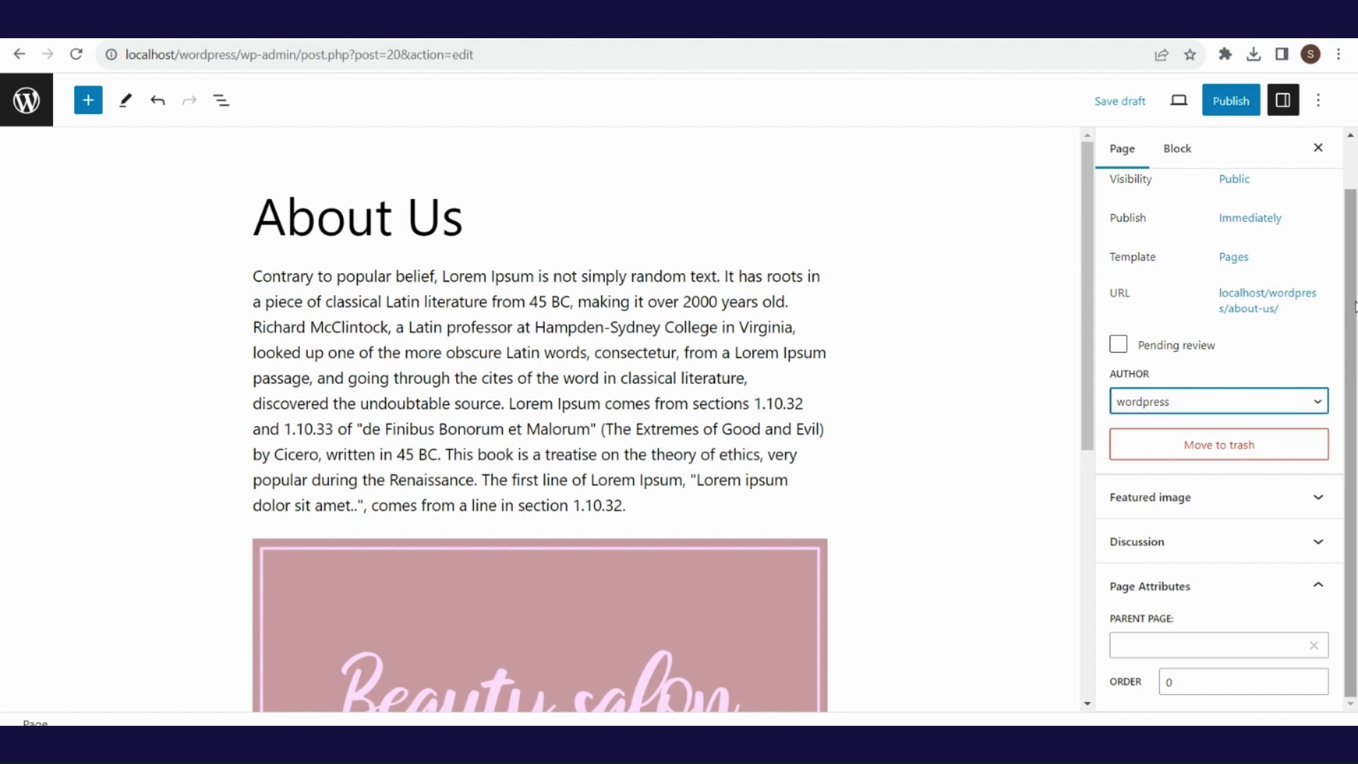
click(1265, 453)
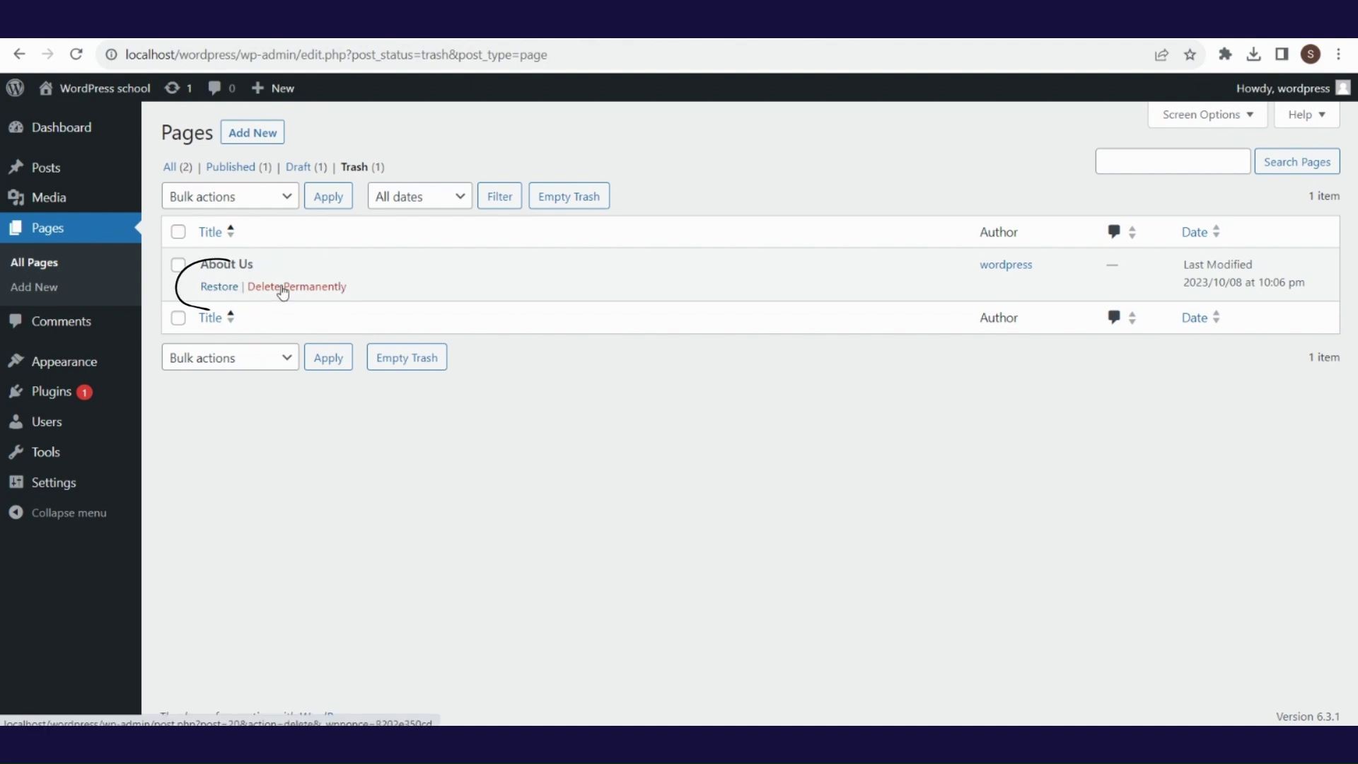
- Restore About Us from the trash, reopen it from Drafts, and expand its Featured image panel
click(215, 290)
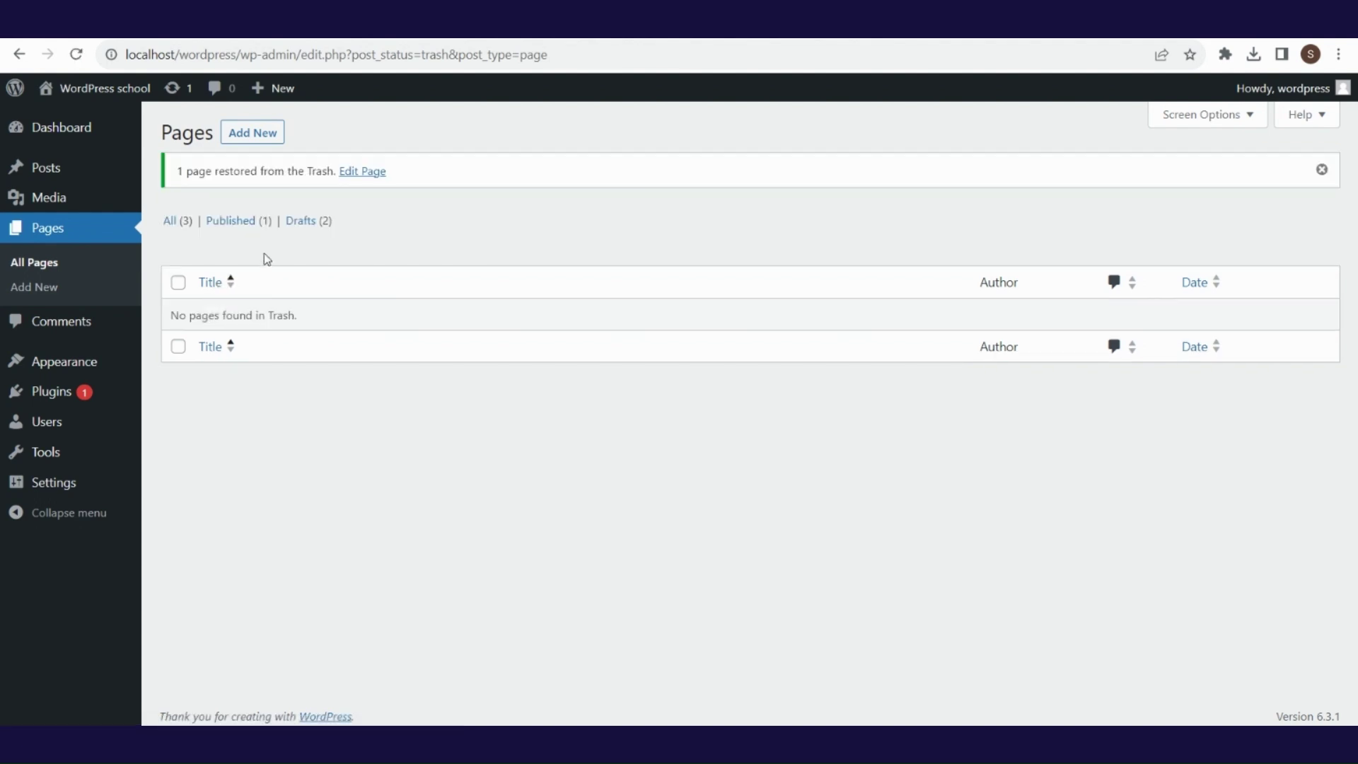
click(304, 223)
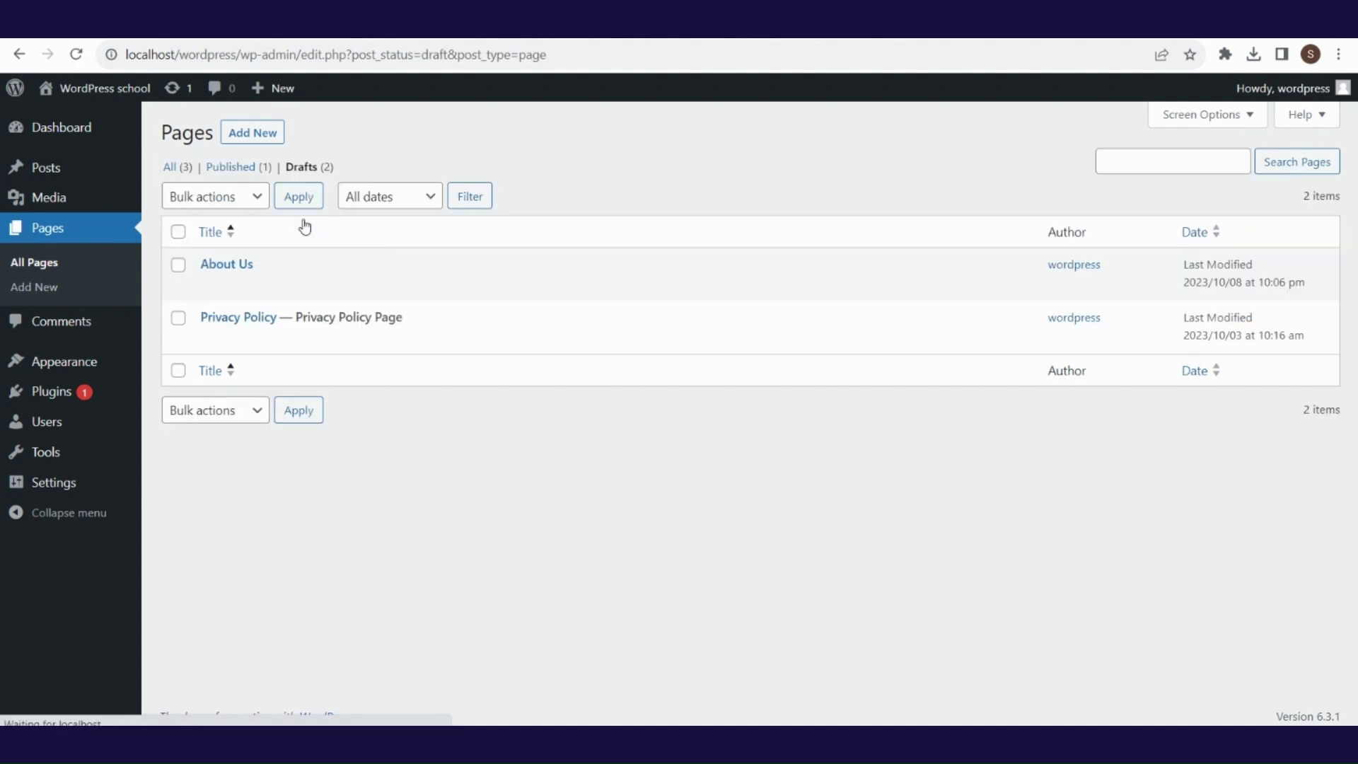
click(232, 270)
click(1318, 499)
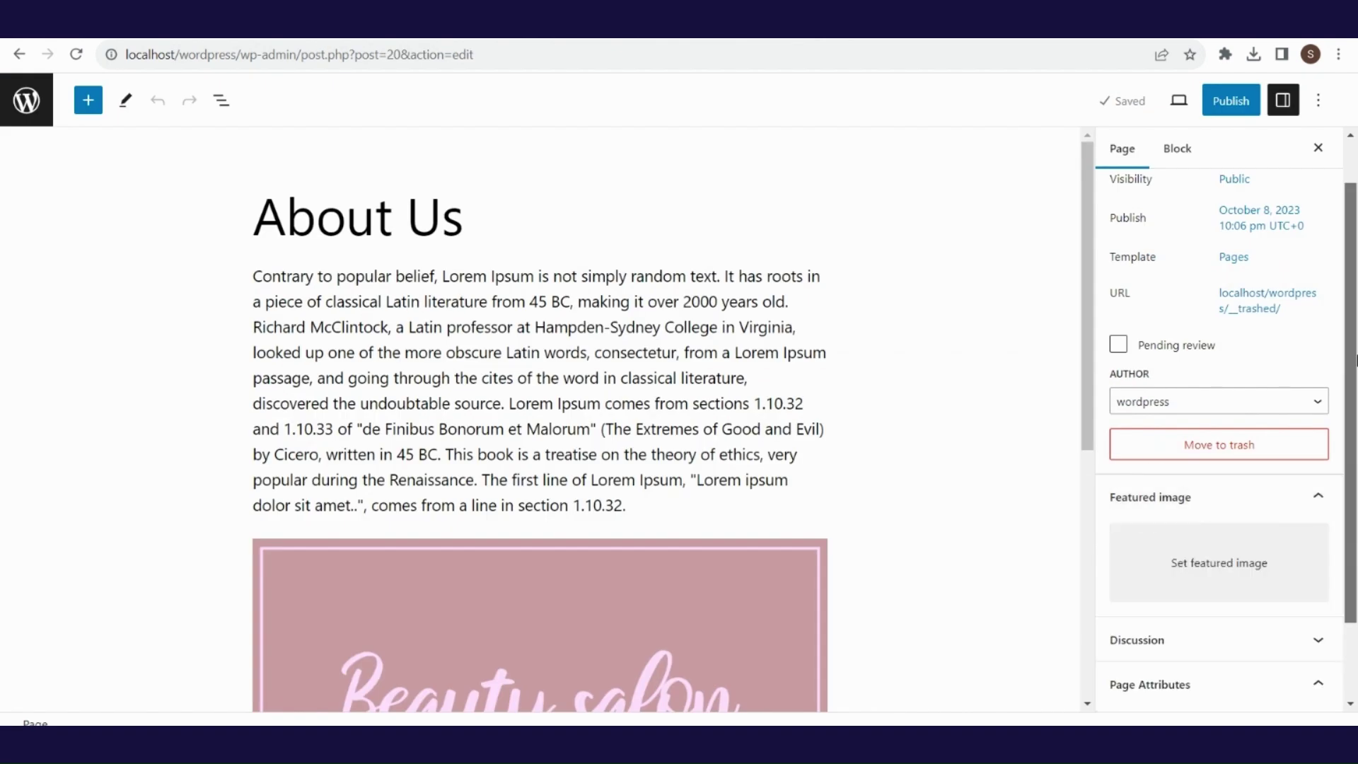
scroll(1252, 478, down, 2)
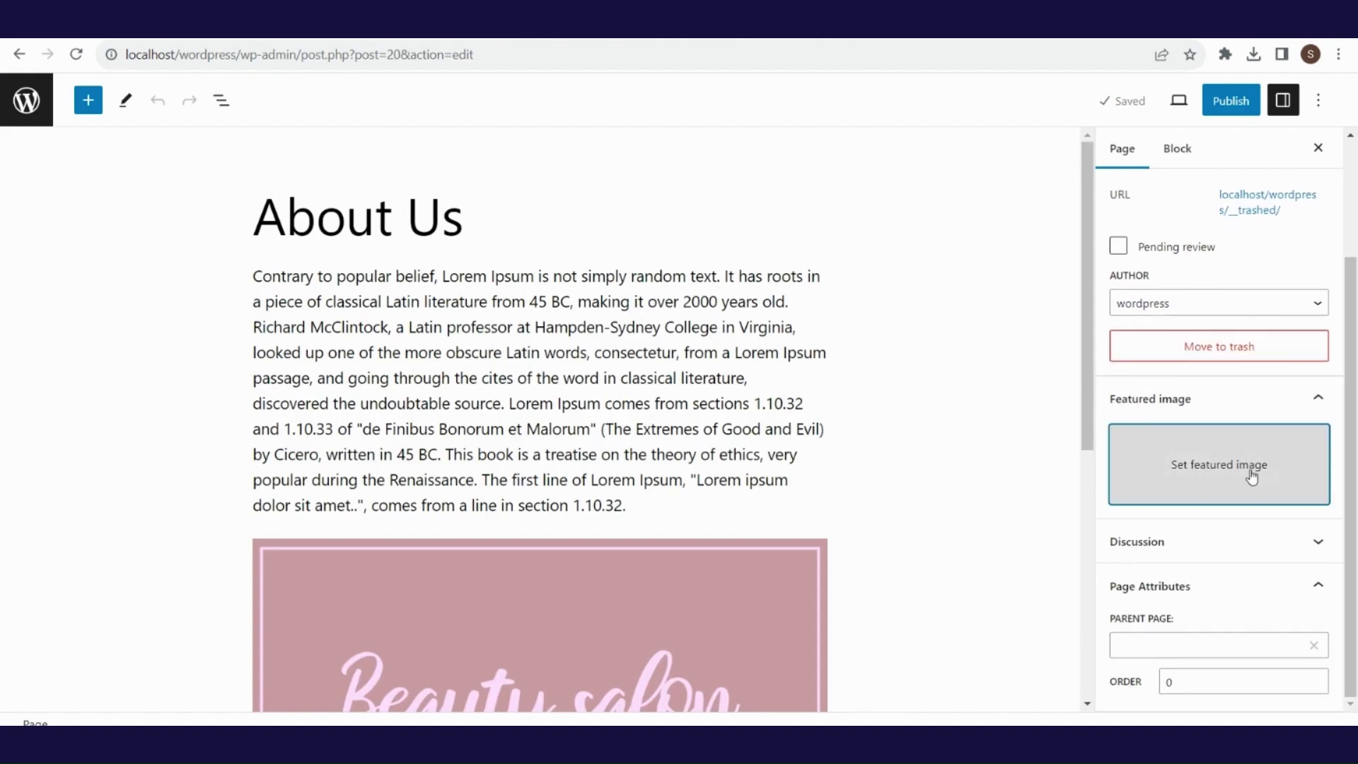
- Set the beauty-salon image from the Media Library as the About Us featured image
click(1252, 477)
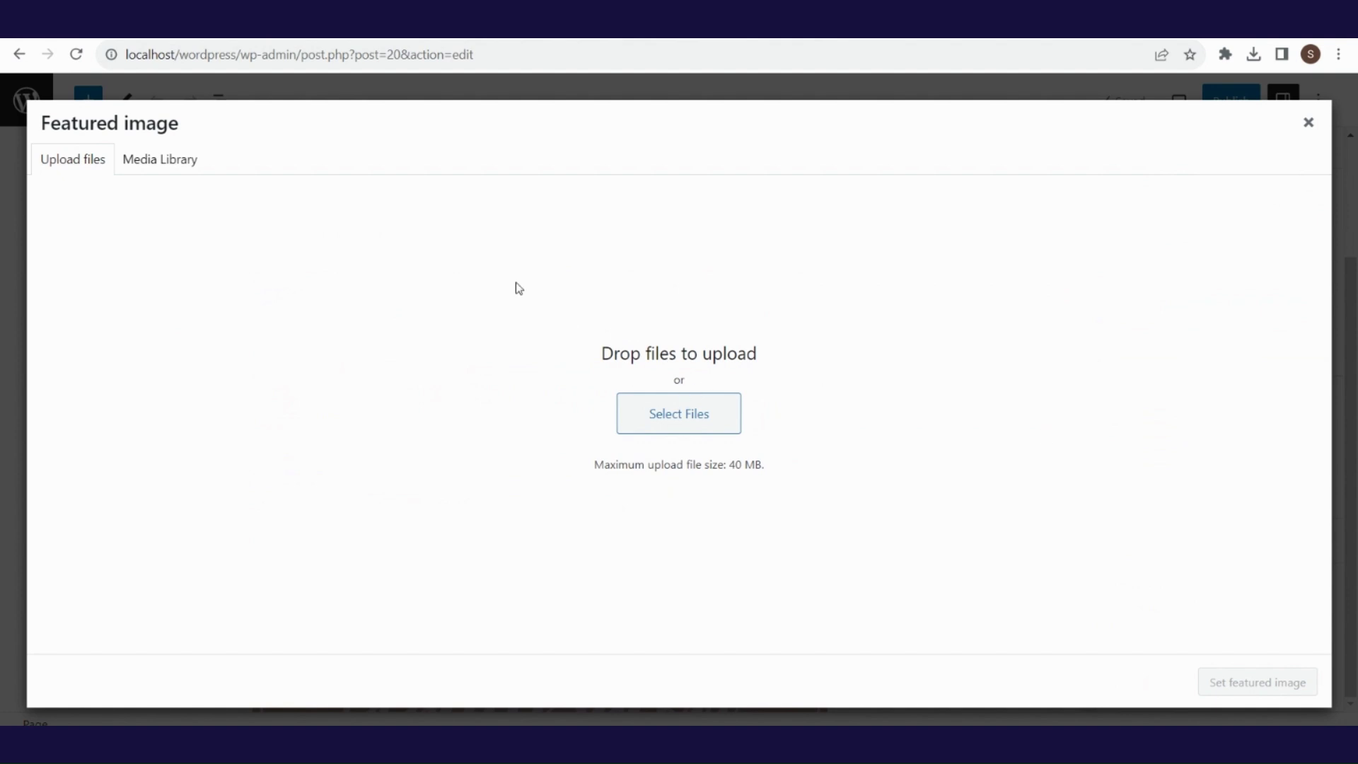
click(169, 172)
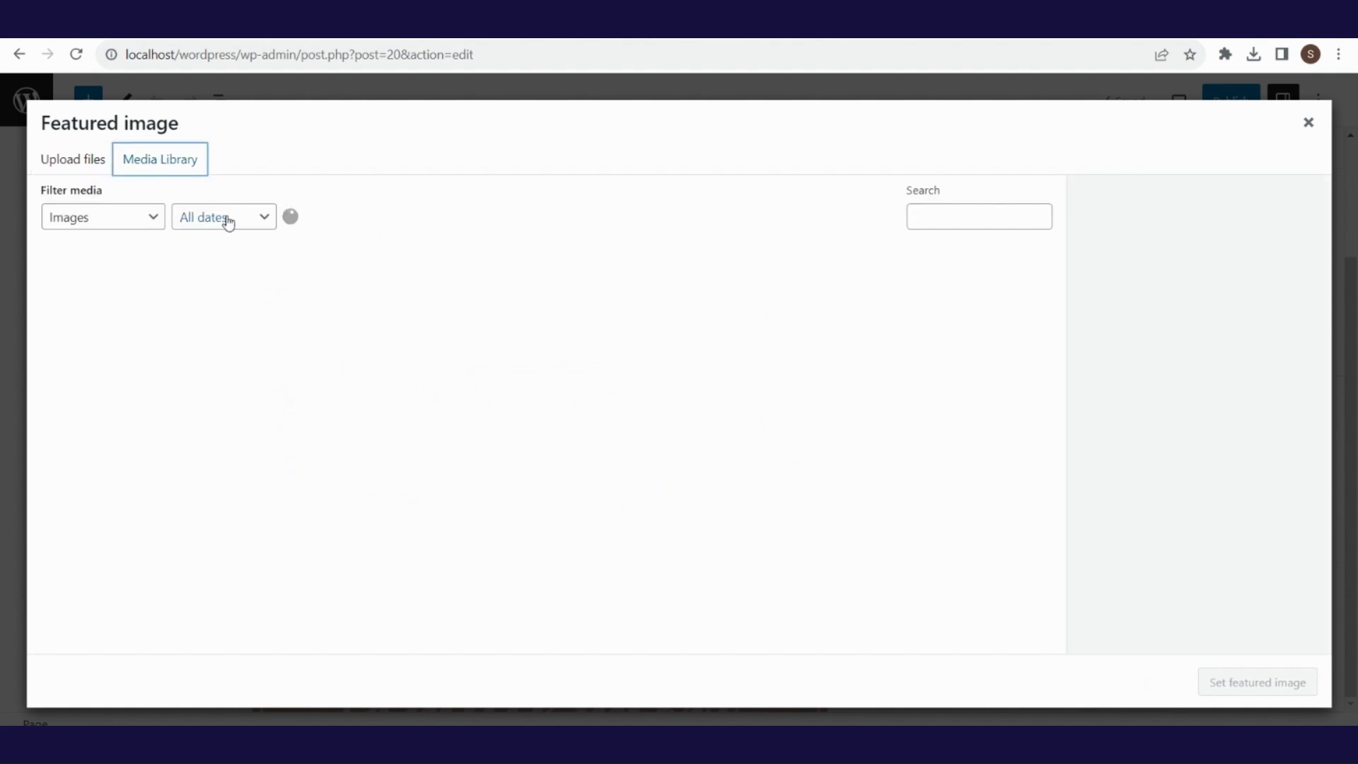
click(148, 324)
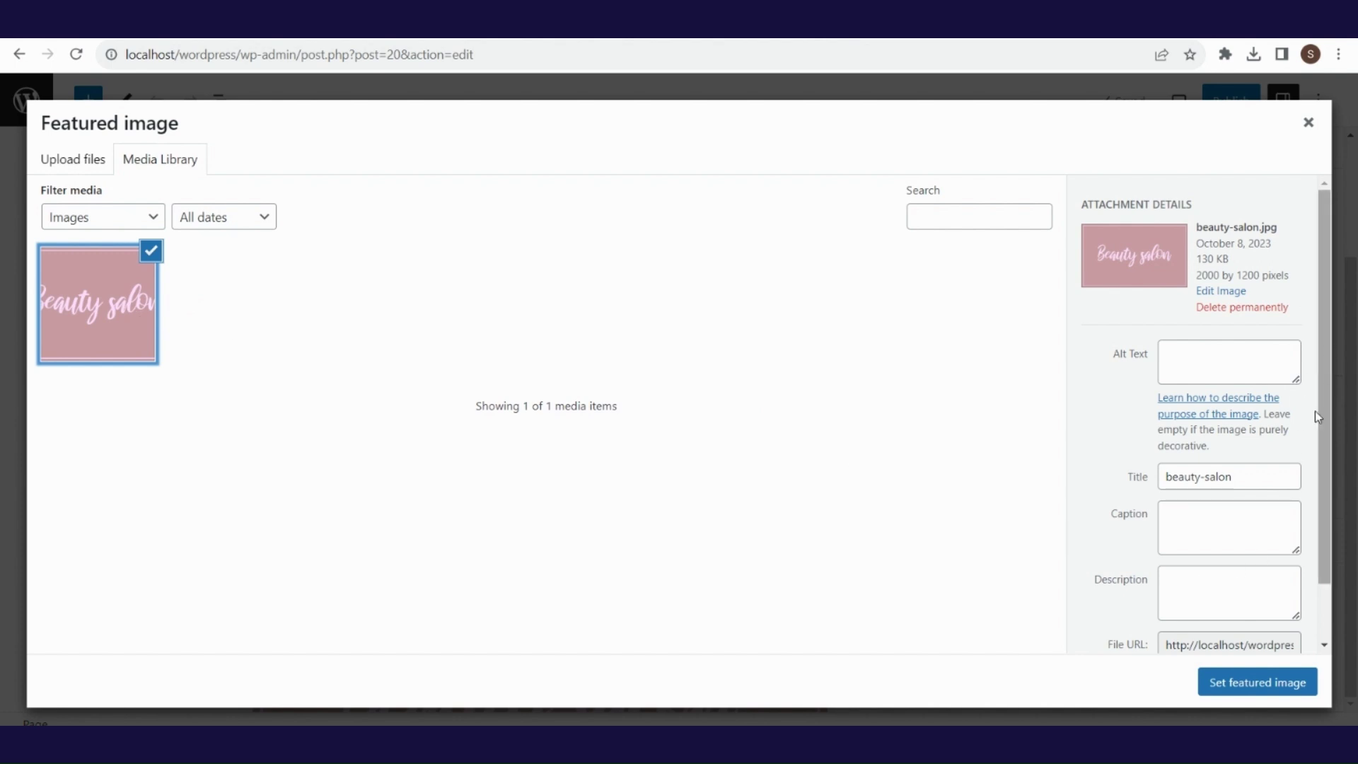
click(1294, 683)
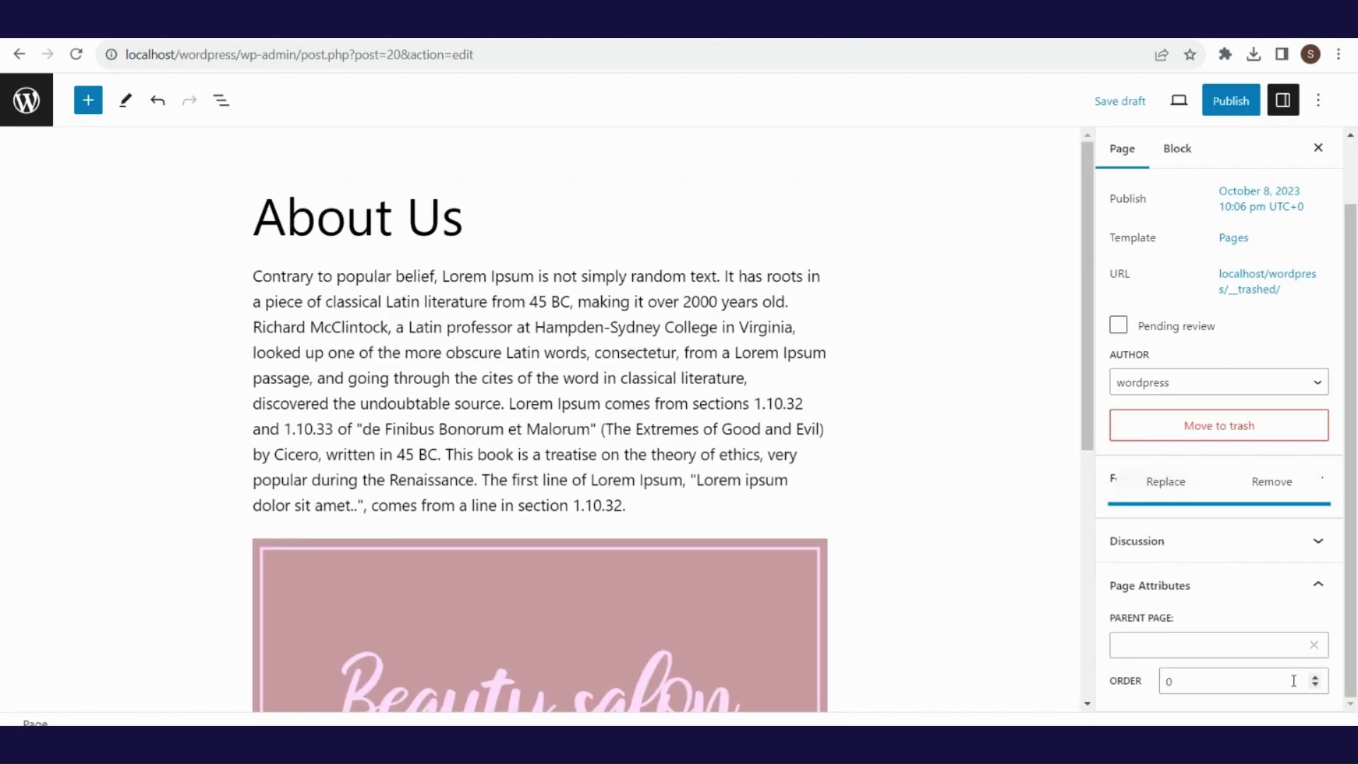
drag(1343, 394, 1343, 538)
click(1317, 540)
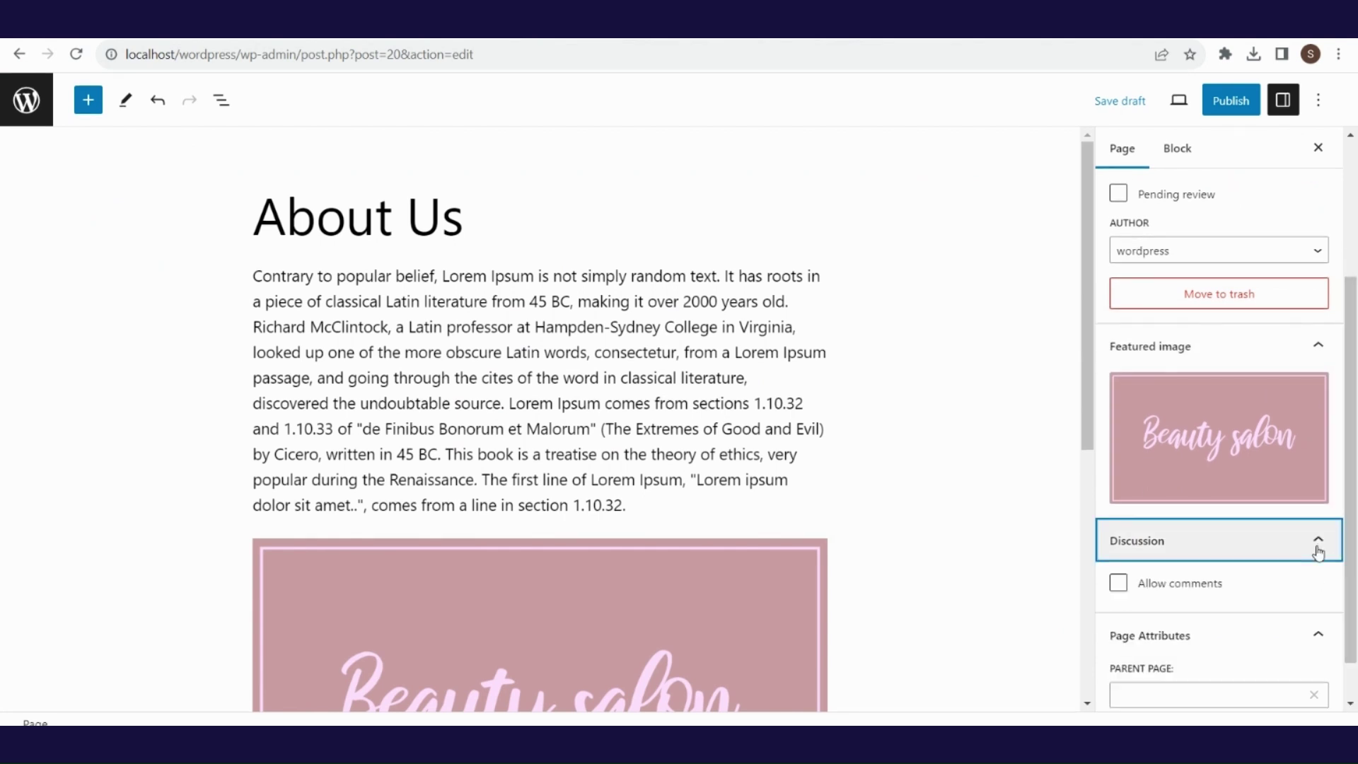
click(1125, 591)
click(1119, 585)
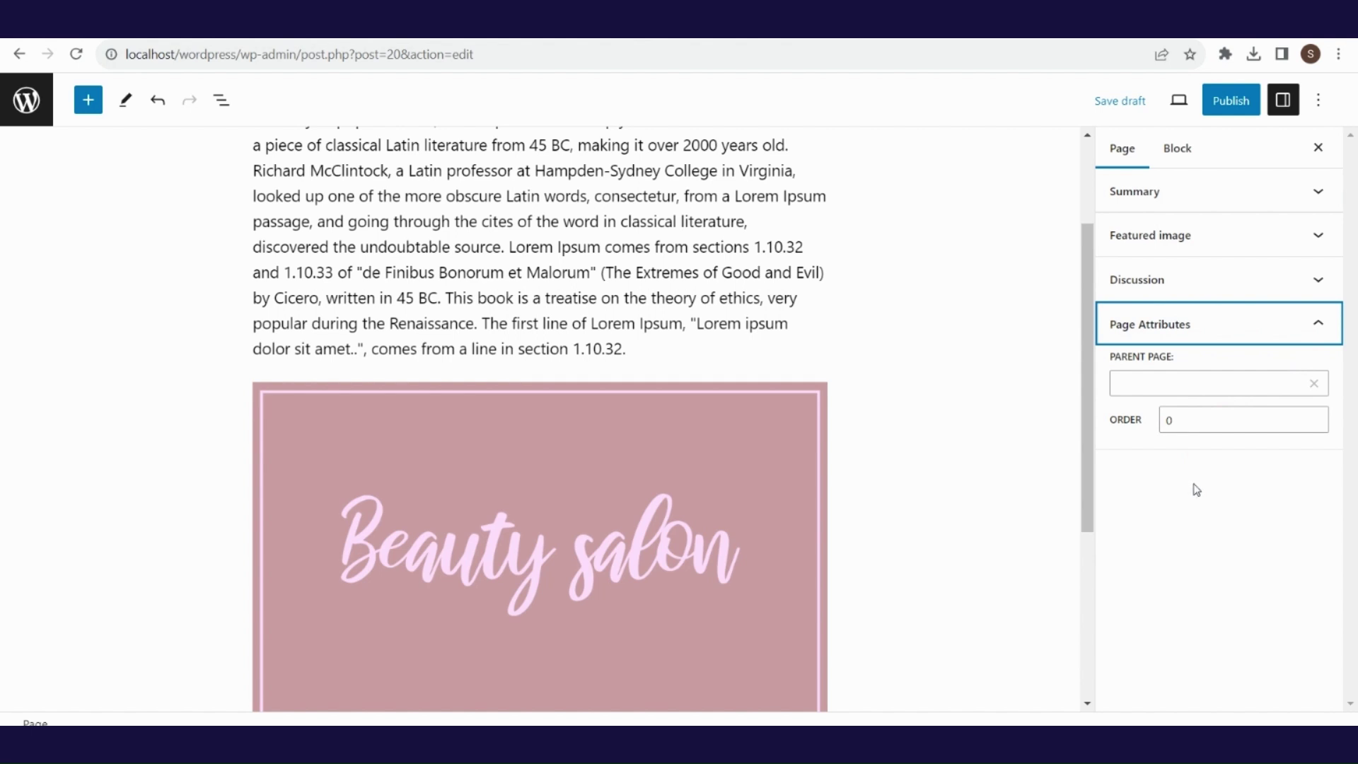
click(1207, 383)
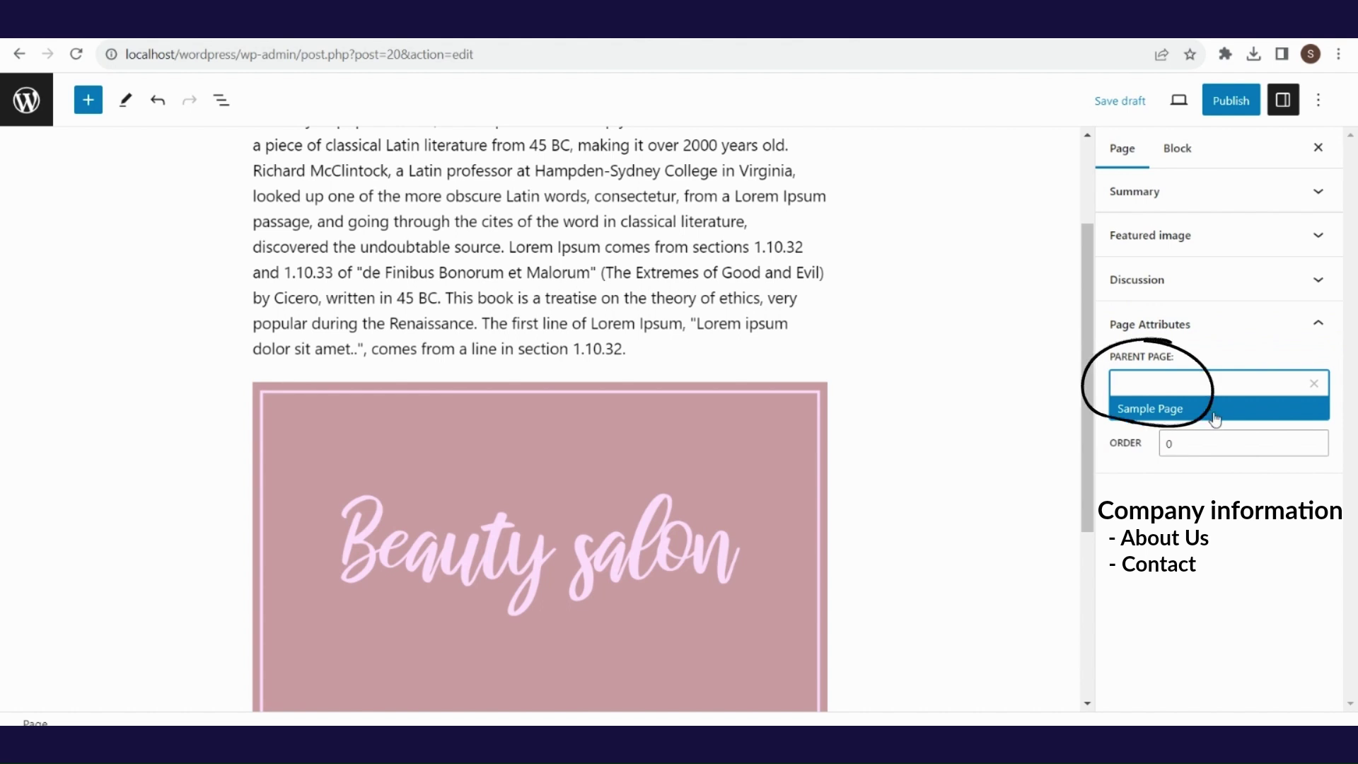
click(1231, 435)
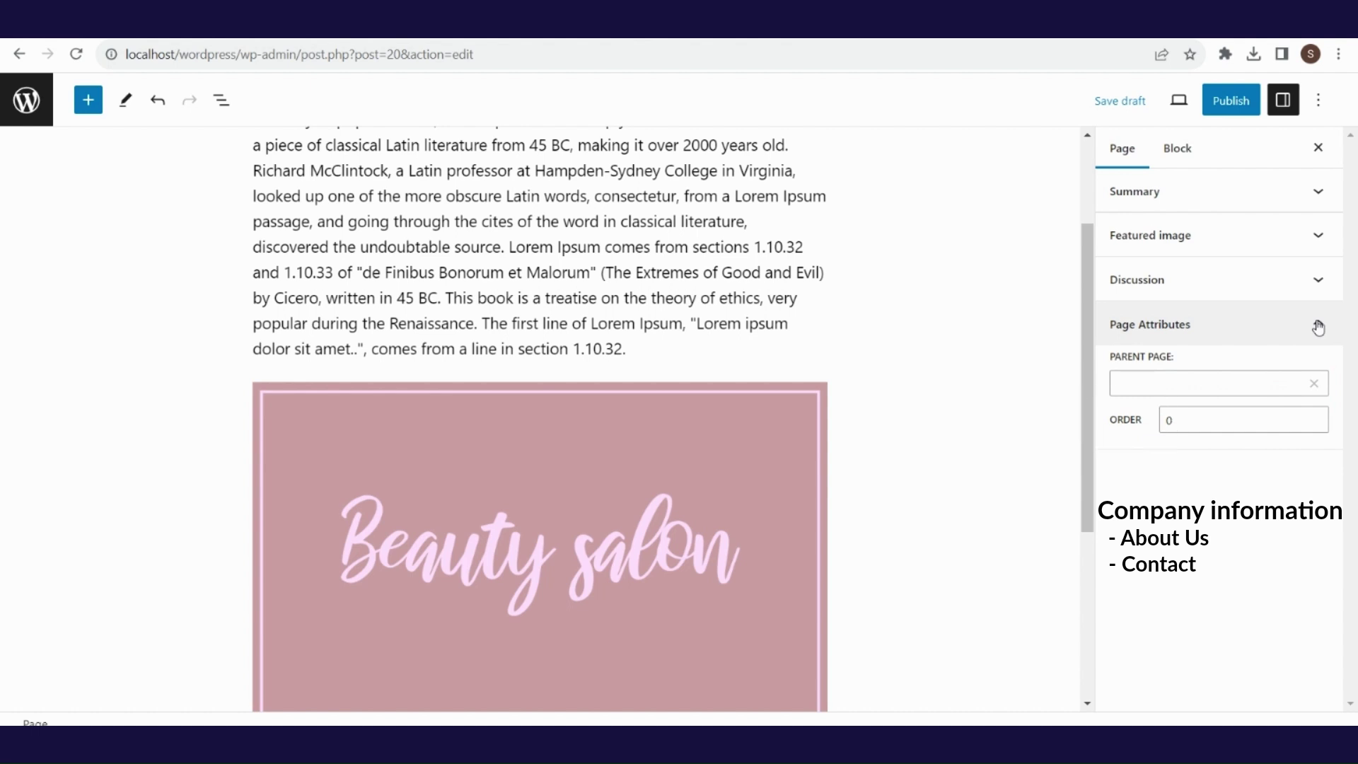
click(1318, 327)
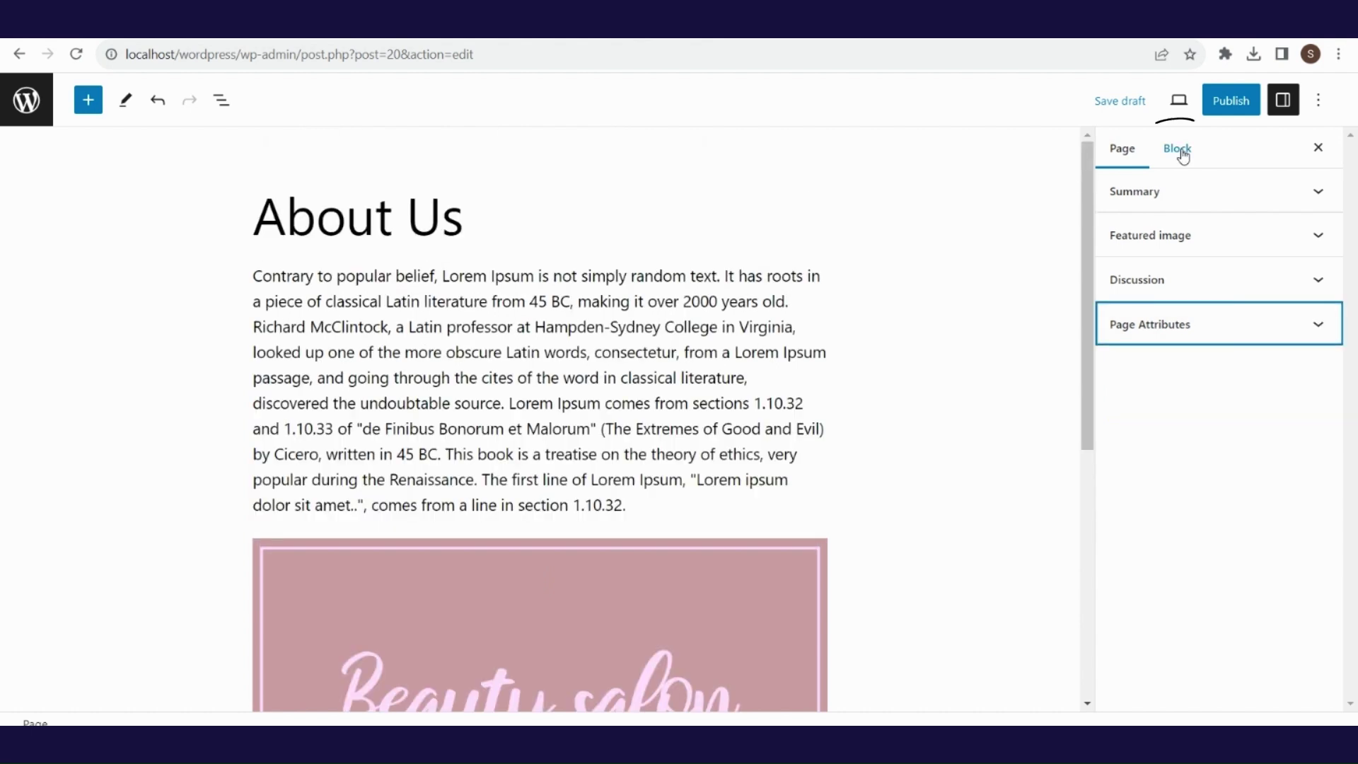
- Try green text, a Vivid red background and size M on the first paragraph, then undo them all
click(1178, 149)
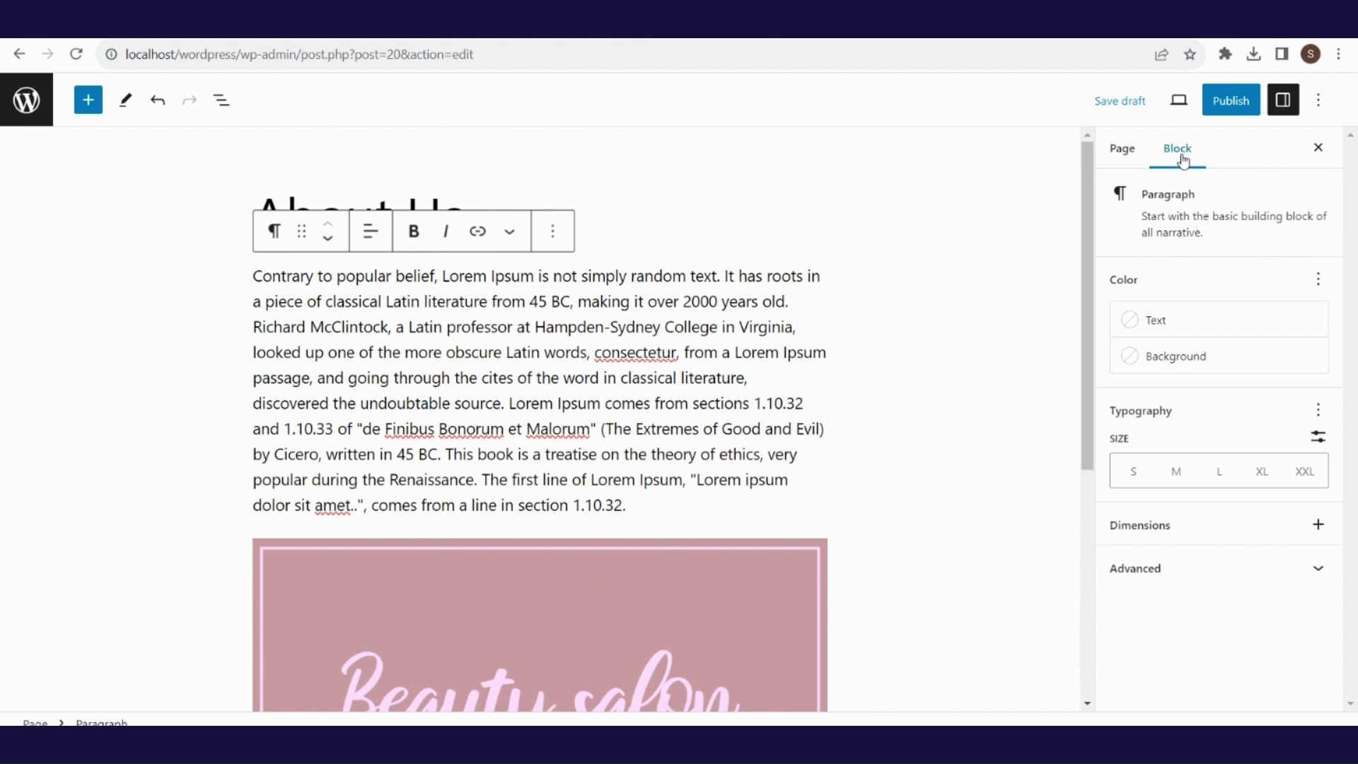
click(1218, 326)
click(981, 478)
click(1195, 357)
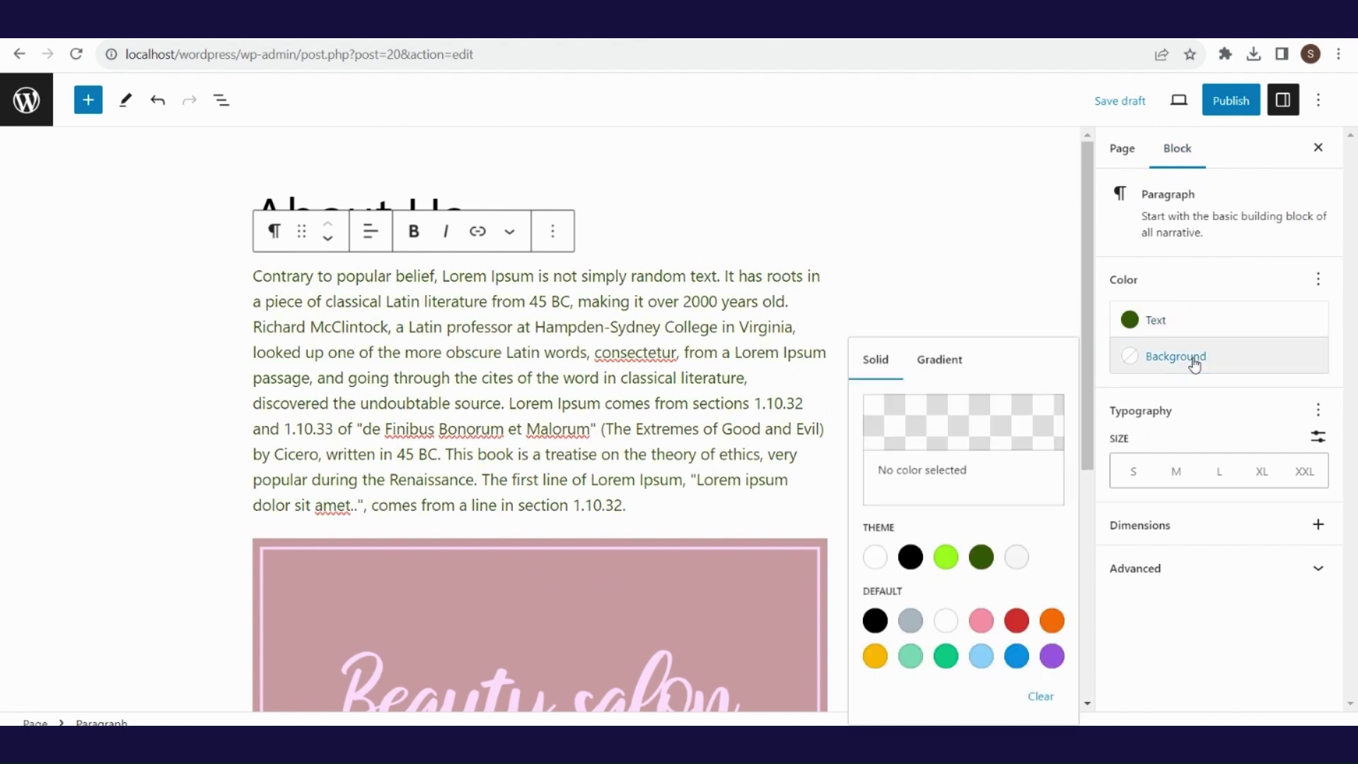
click(1016, 620)
click(1177, 579)
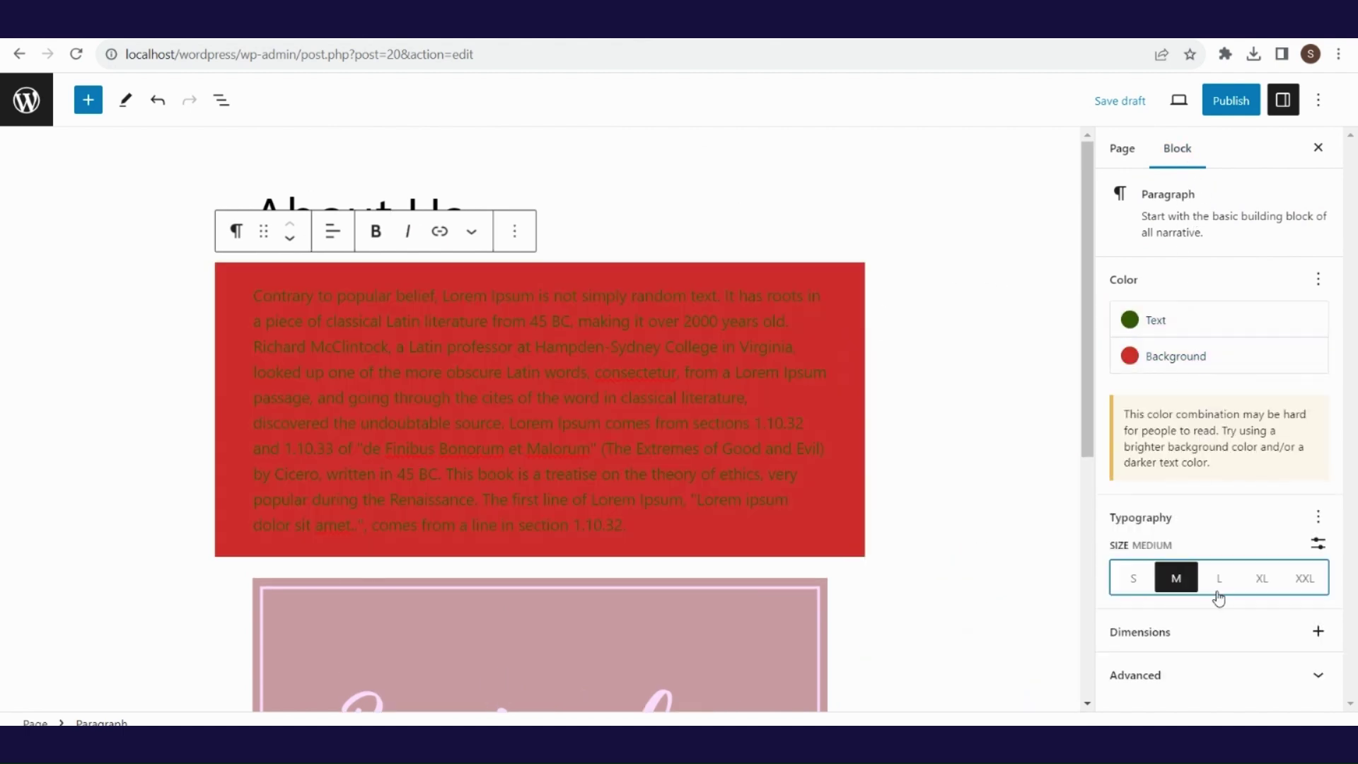
click(158, 99)
click(157, 100)
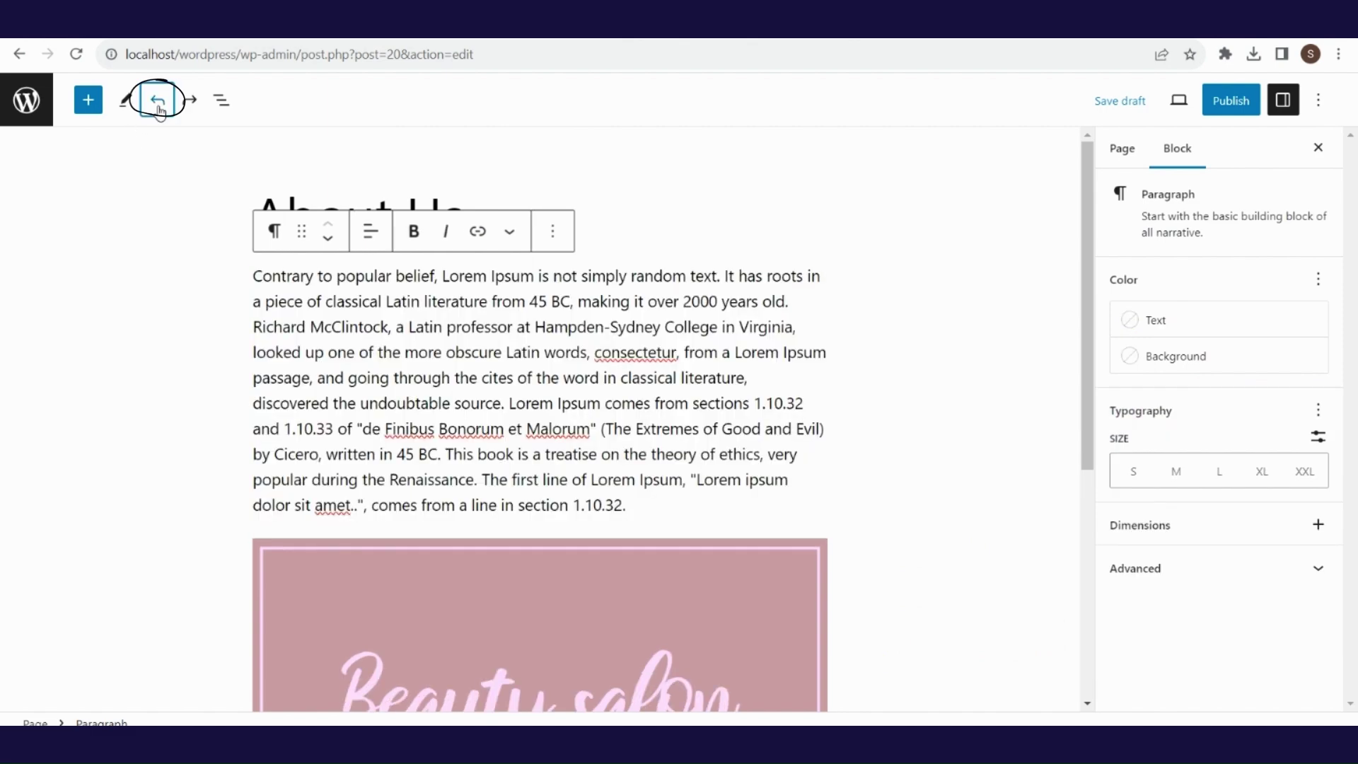
- Publish the About Us page, then create and publish a new page titled 'Gallery'
click(1232, 102)
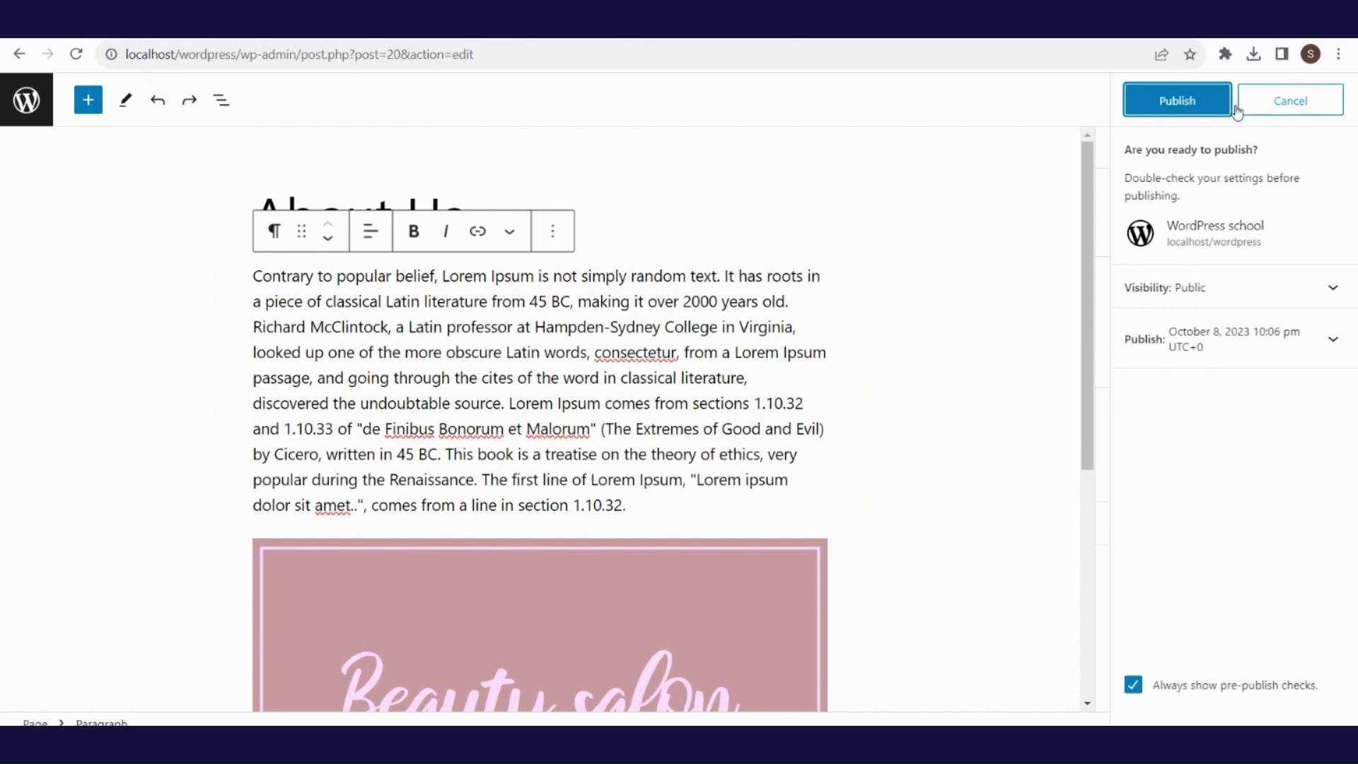
click(1207, 107)
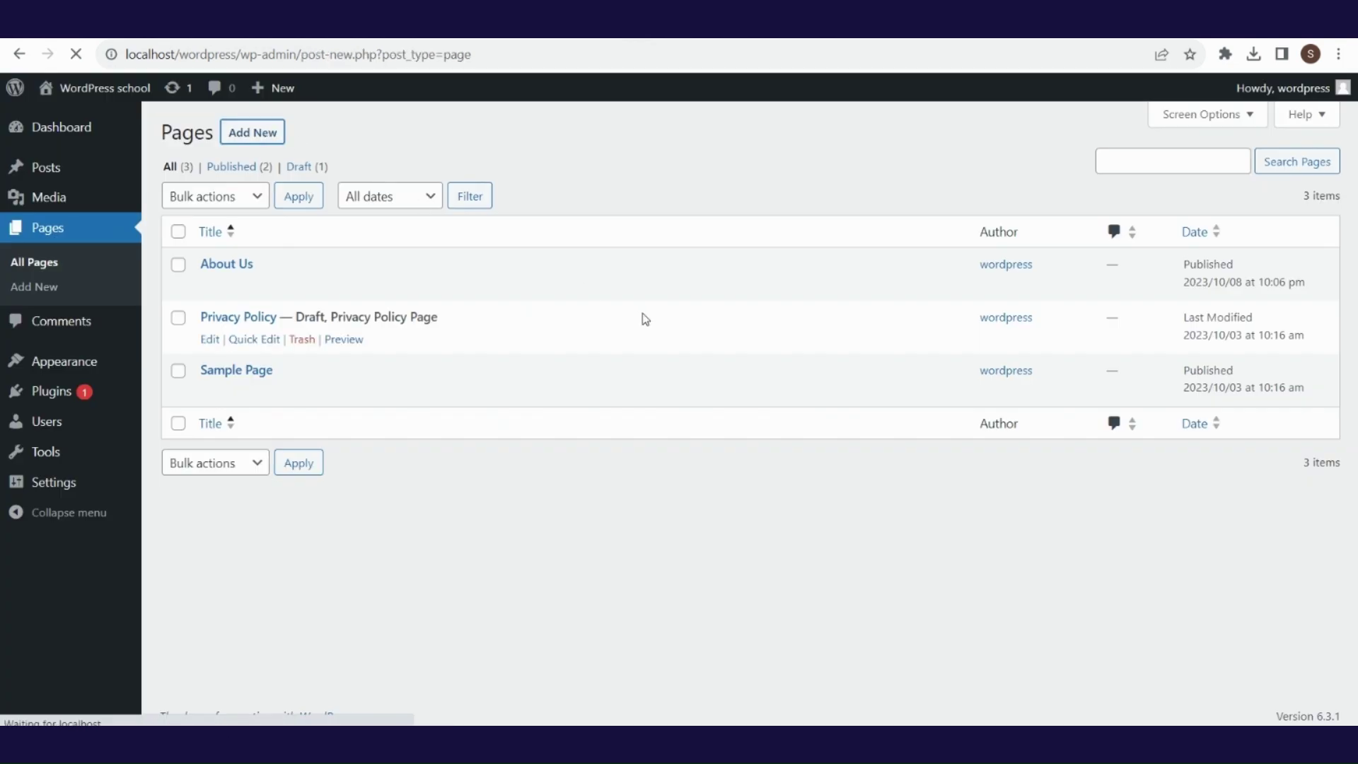
text(Gallery)
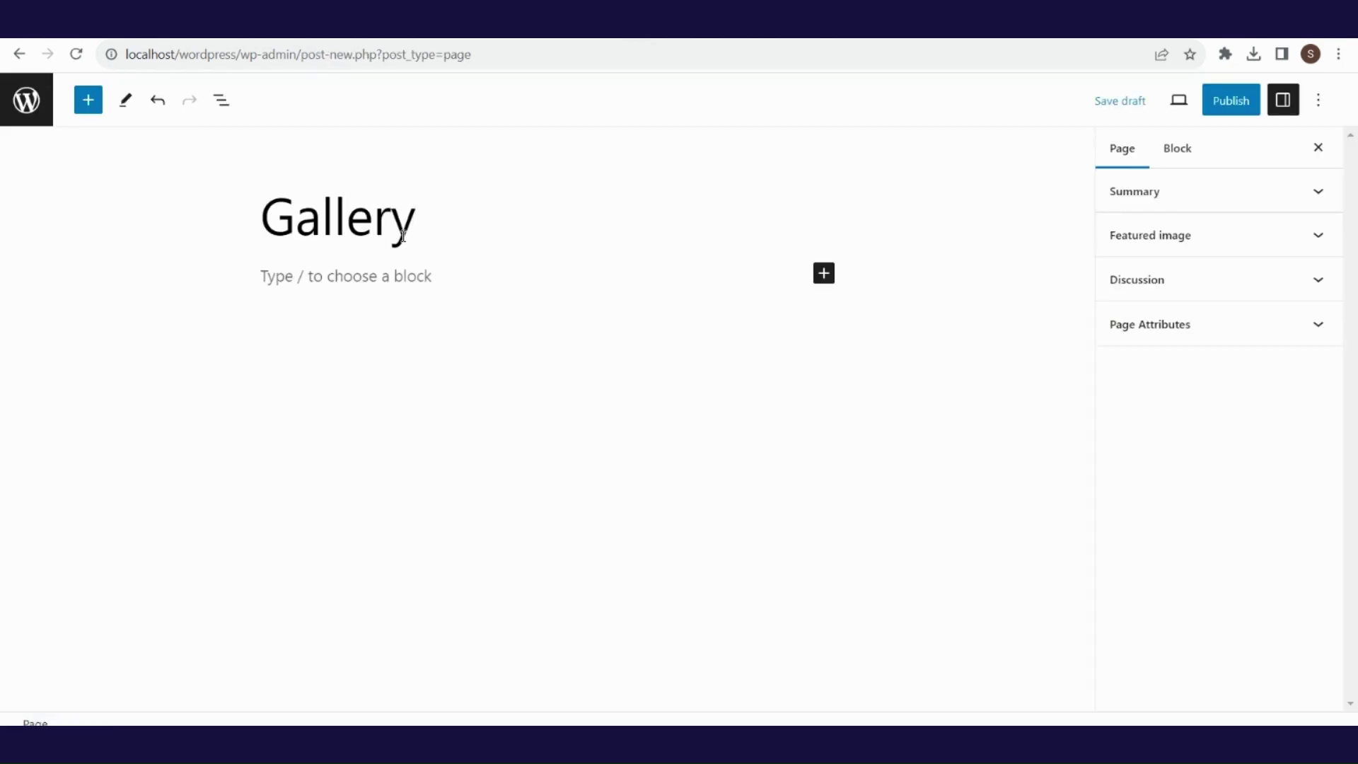
click(1236, 103)
click(1177, 106)
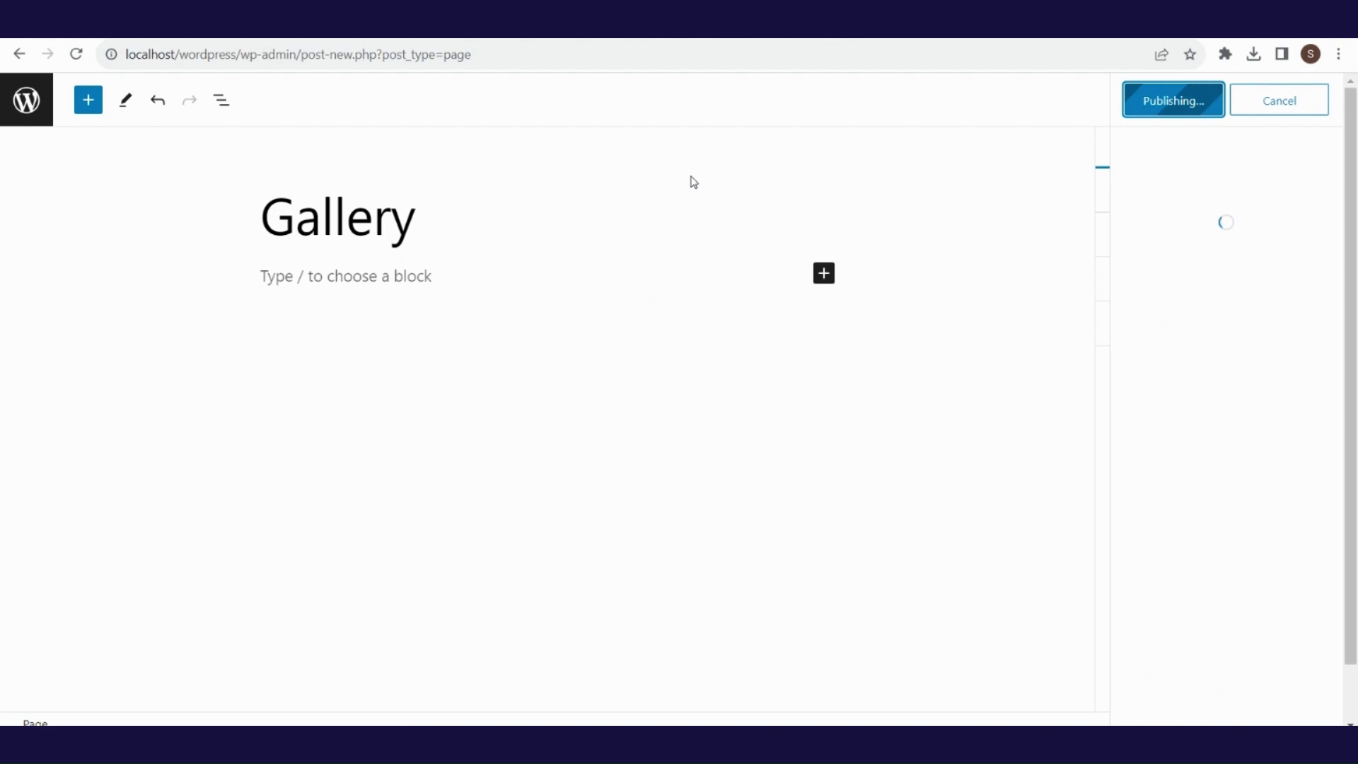
- Create and publish another new page titled 'Contact'
click(19, 55)
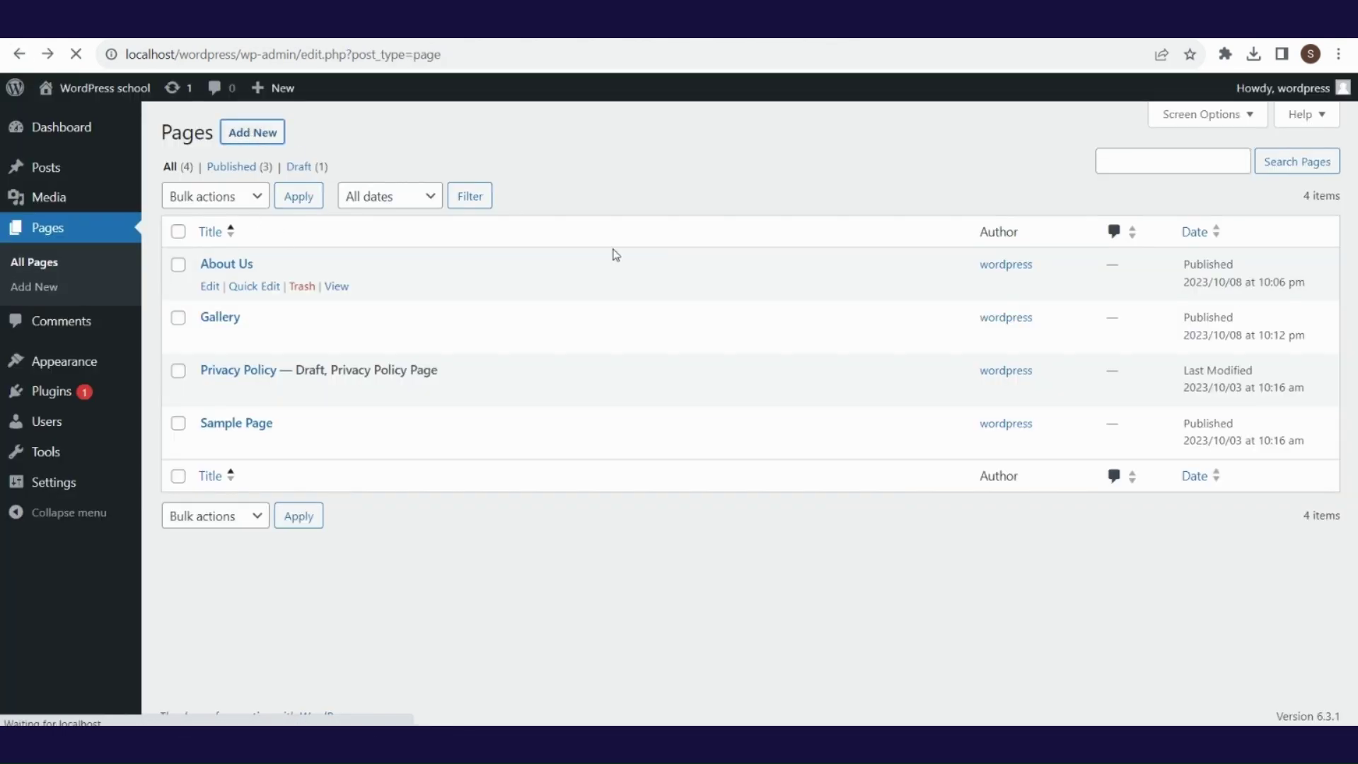
text(Contact)
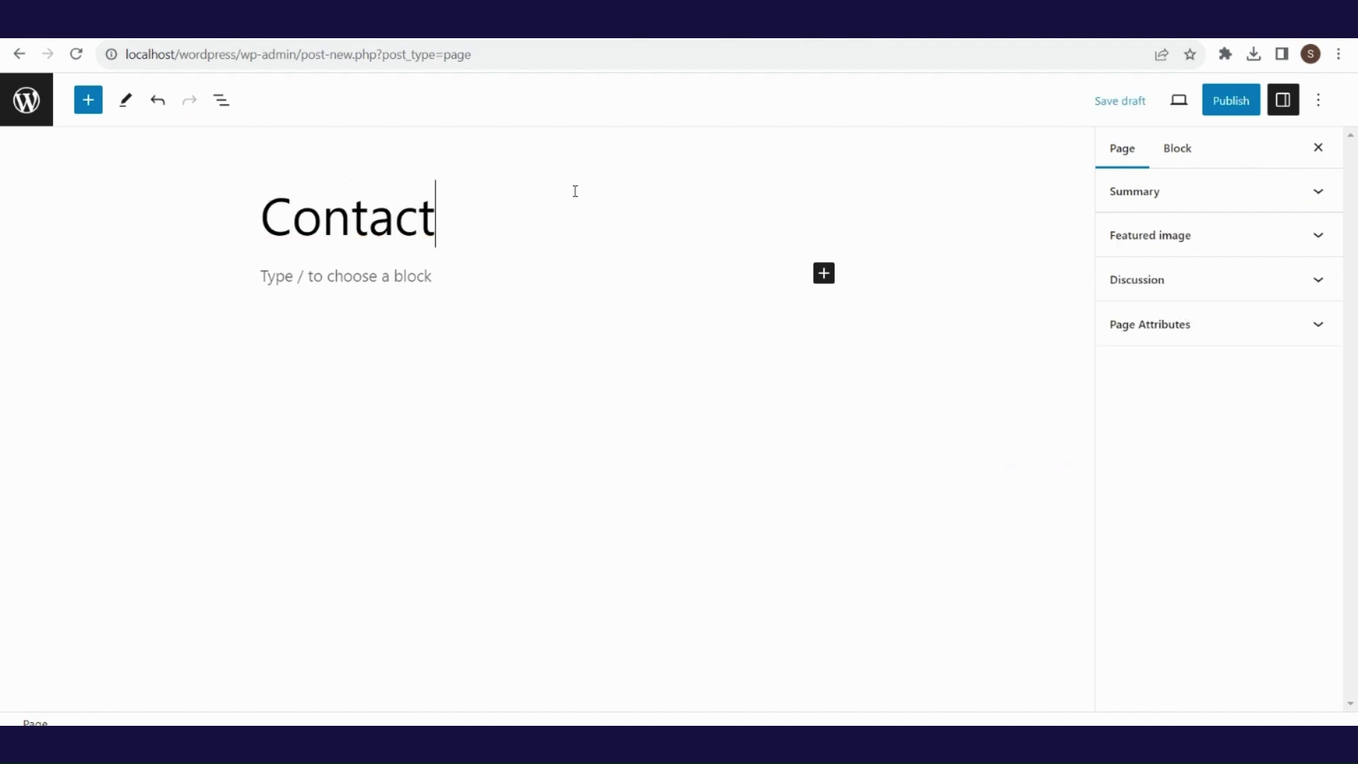
click(1232, 101)
click(1191, 103)
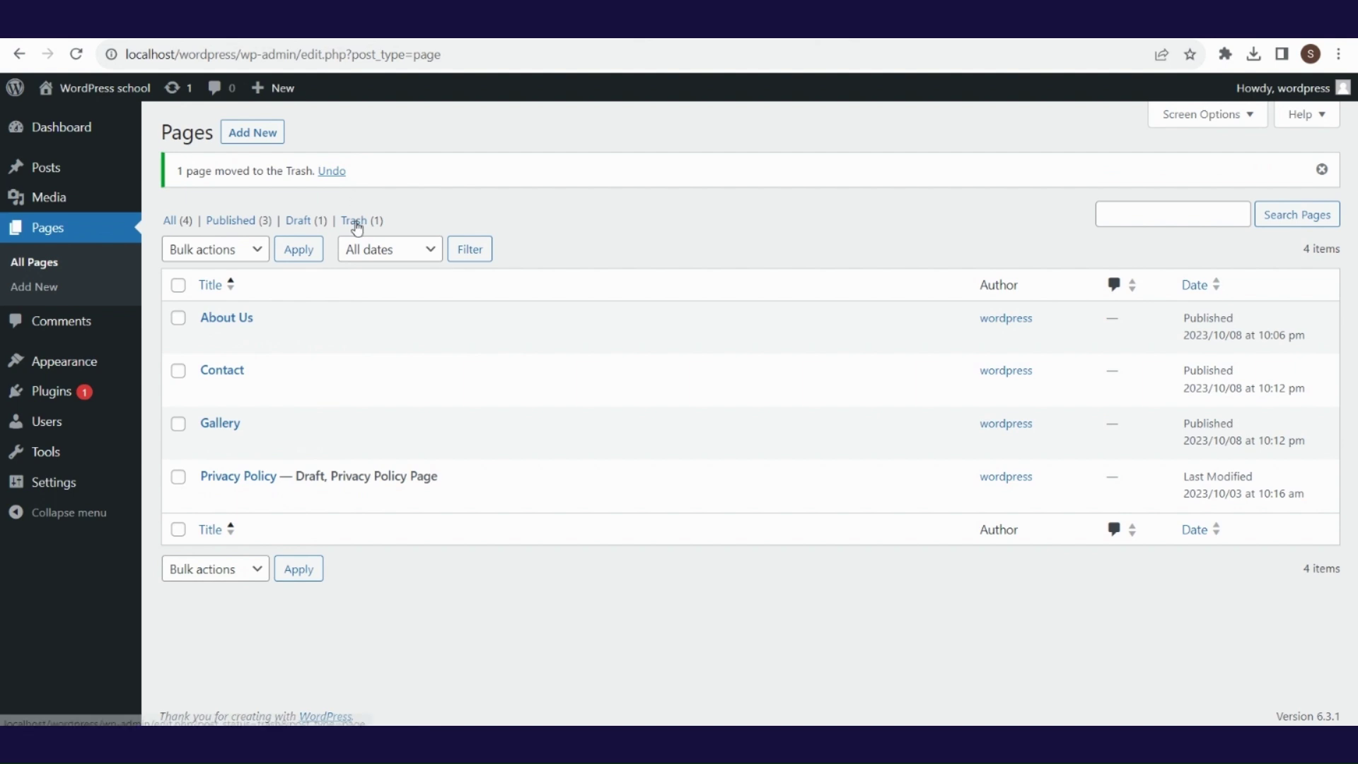
- Trash the Sample Page, delete it permanently, and return to All (4) pages
click(357, 223)
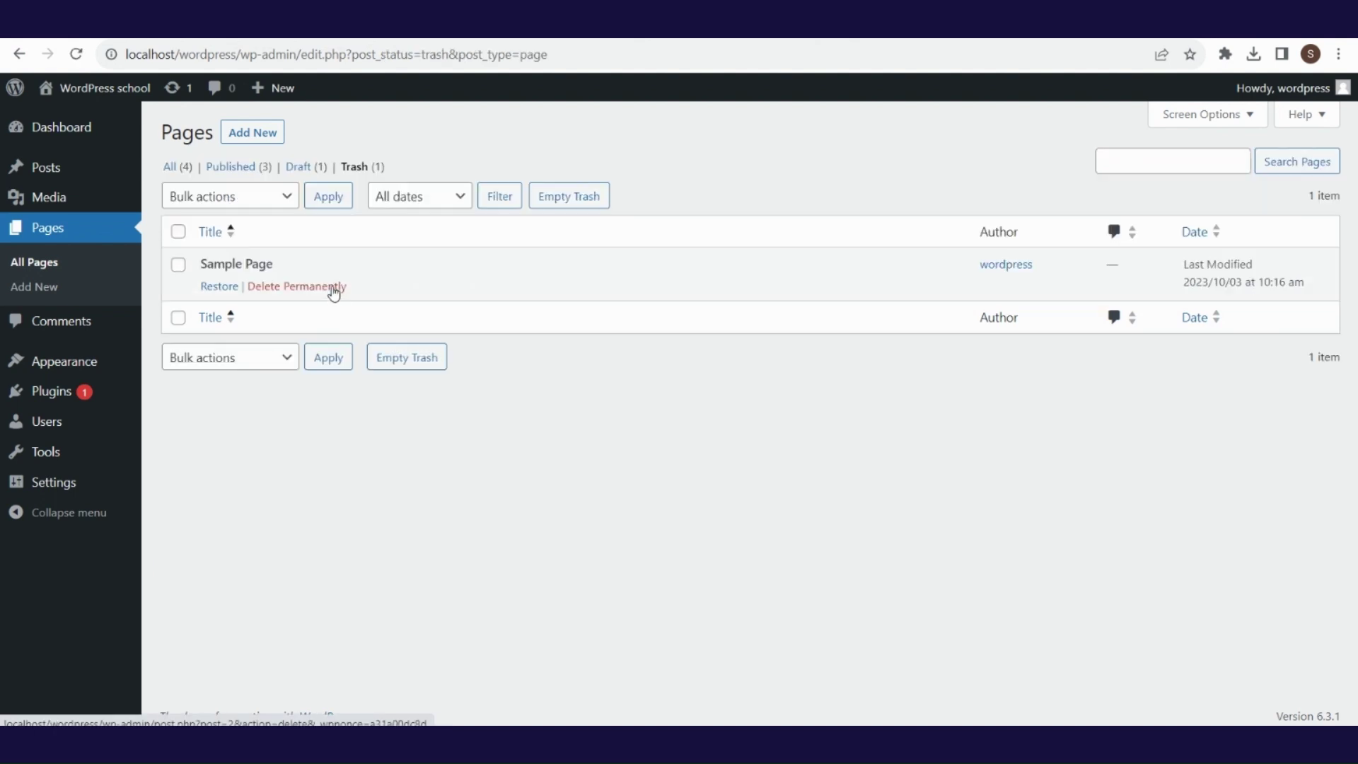
click(333, 286)
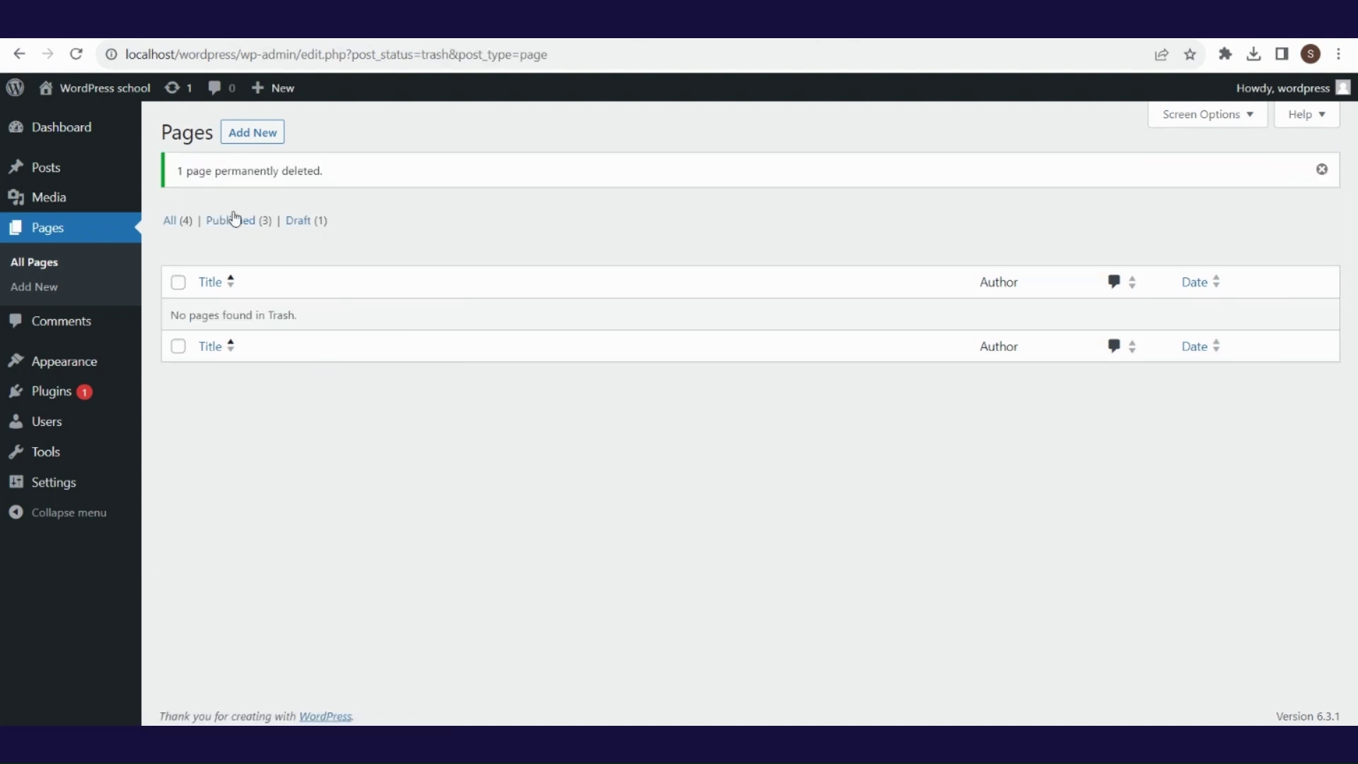
click(171, 220)
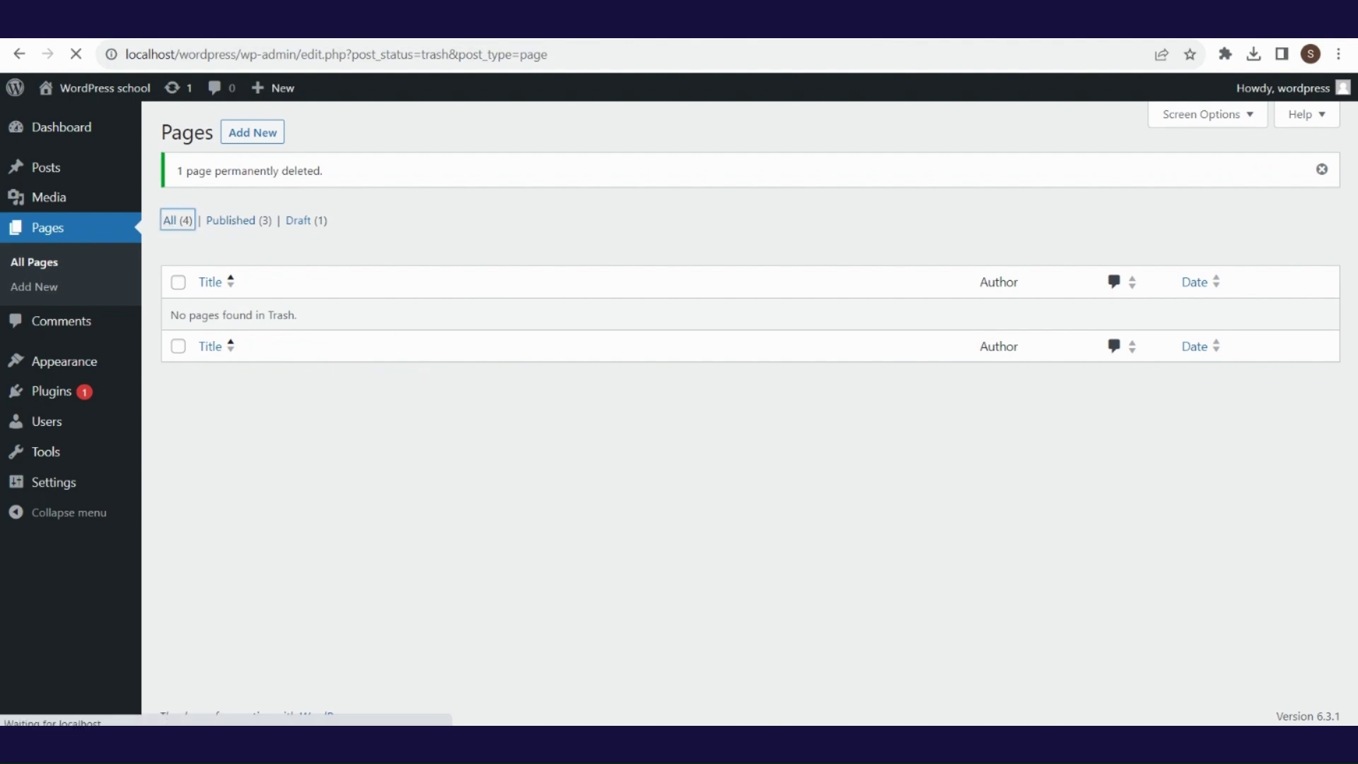
- Visit the live site and view its Contact and Gallery pages from the navigation menu
mouse_move(131, 91)
click(141, 131)
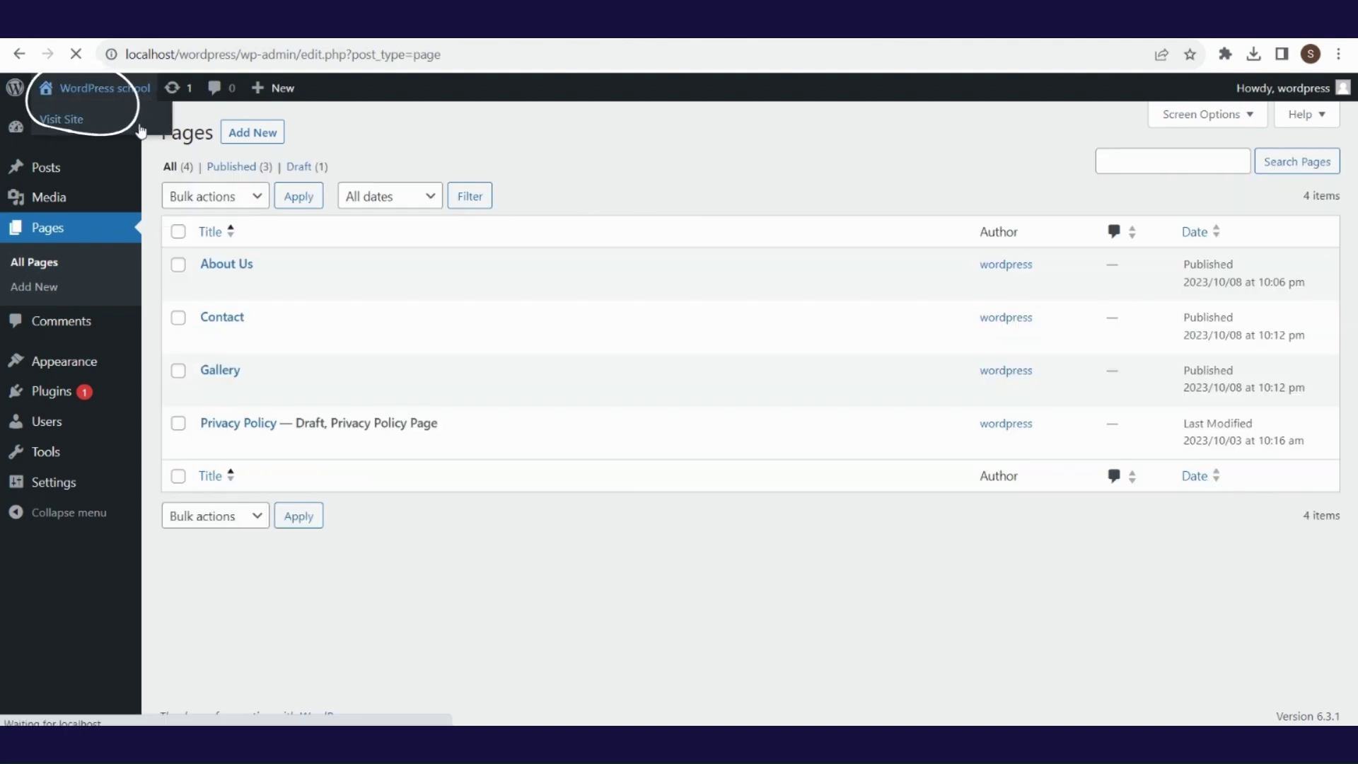
scroll(1354, 431, down, 7)
scroll(1355, 431, down, 1)
scroll(1354, 432, up, 7)
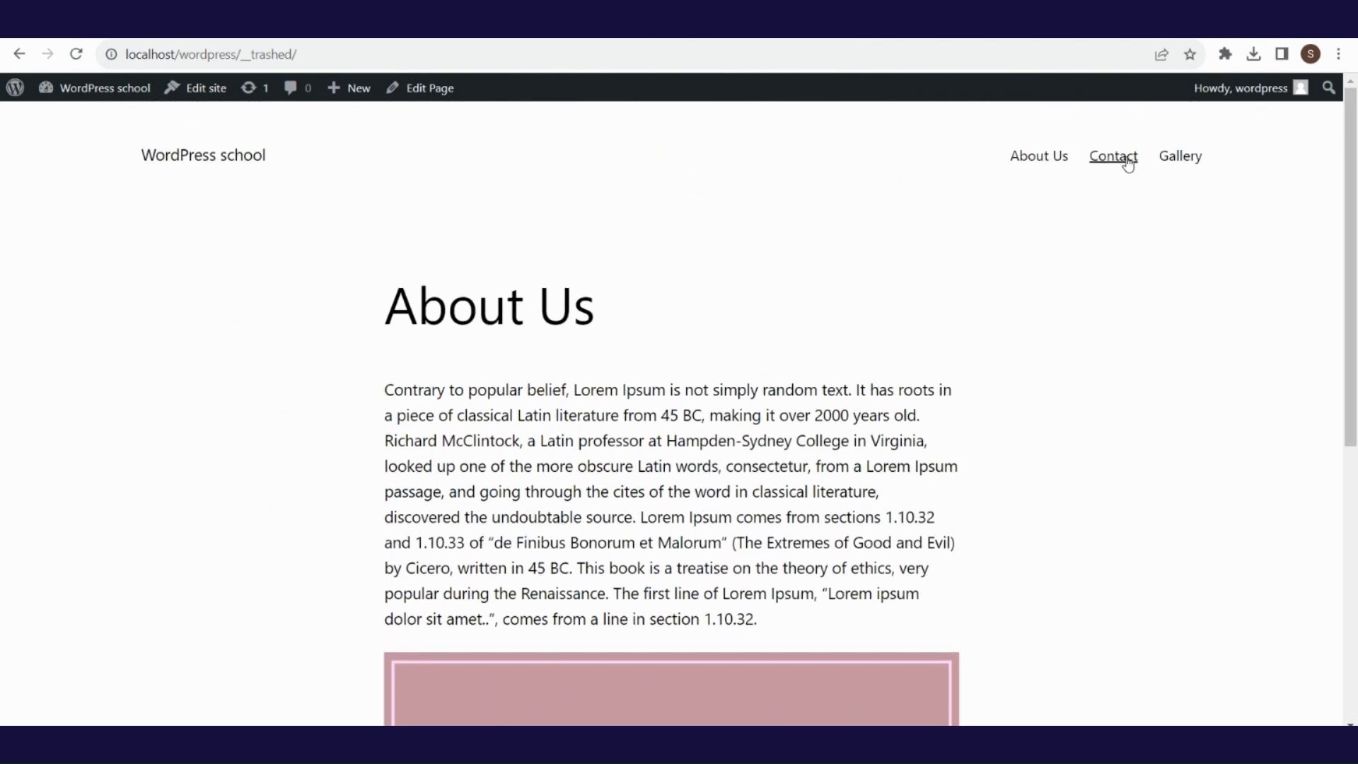
click(1127, 161)
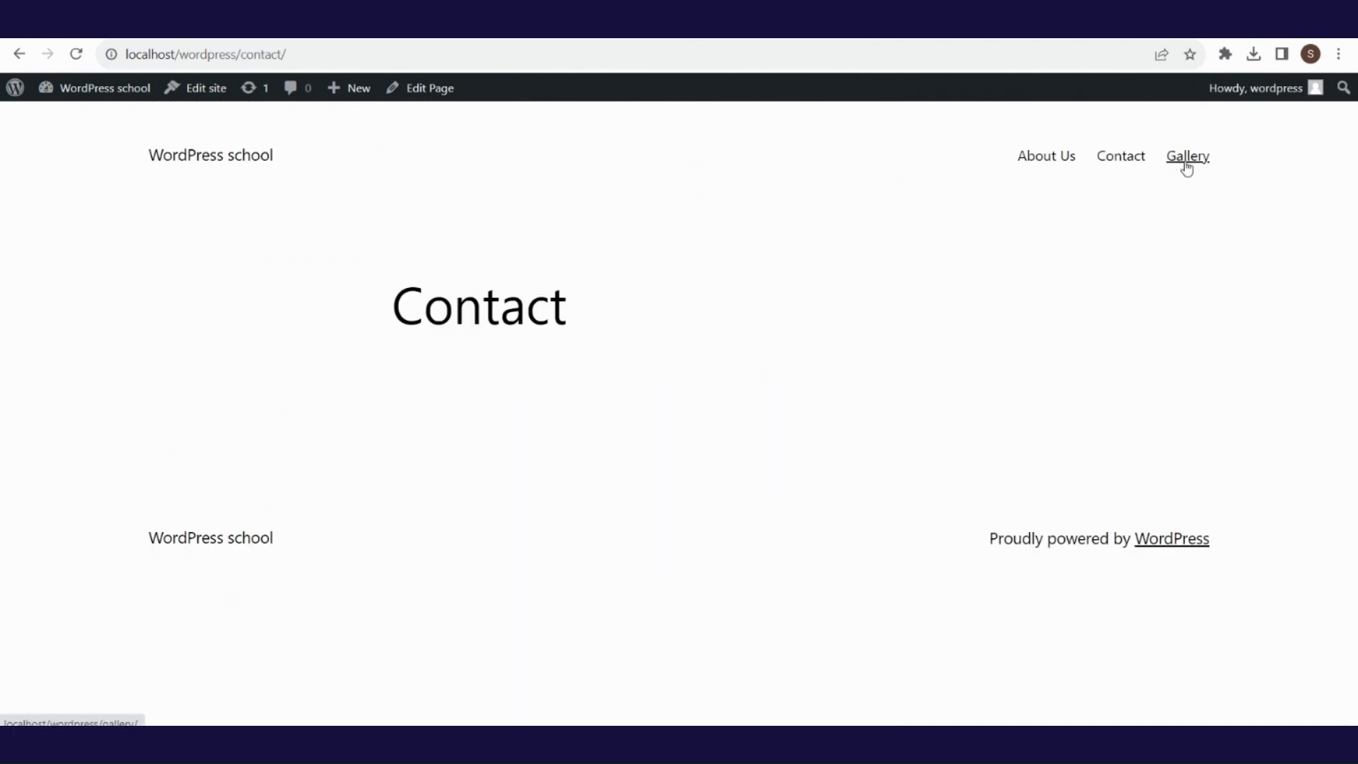
click(1186, 160)
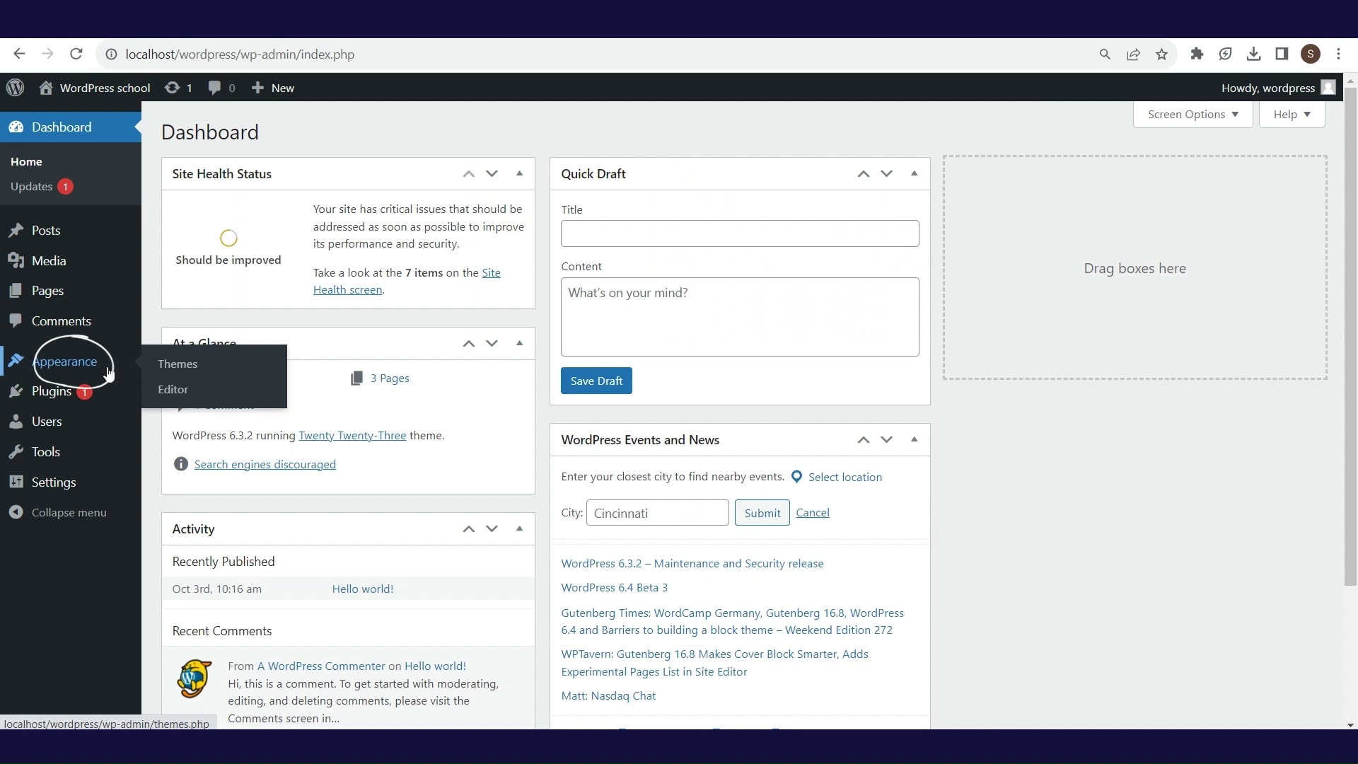
- Look over the three installed themes in Appearance > Themes, then go to Add New Theme
click(201, 371)
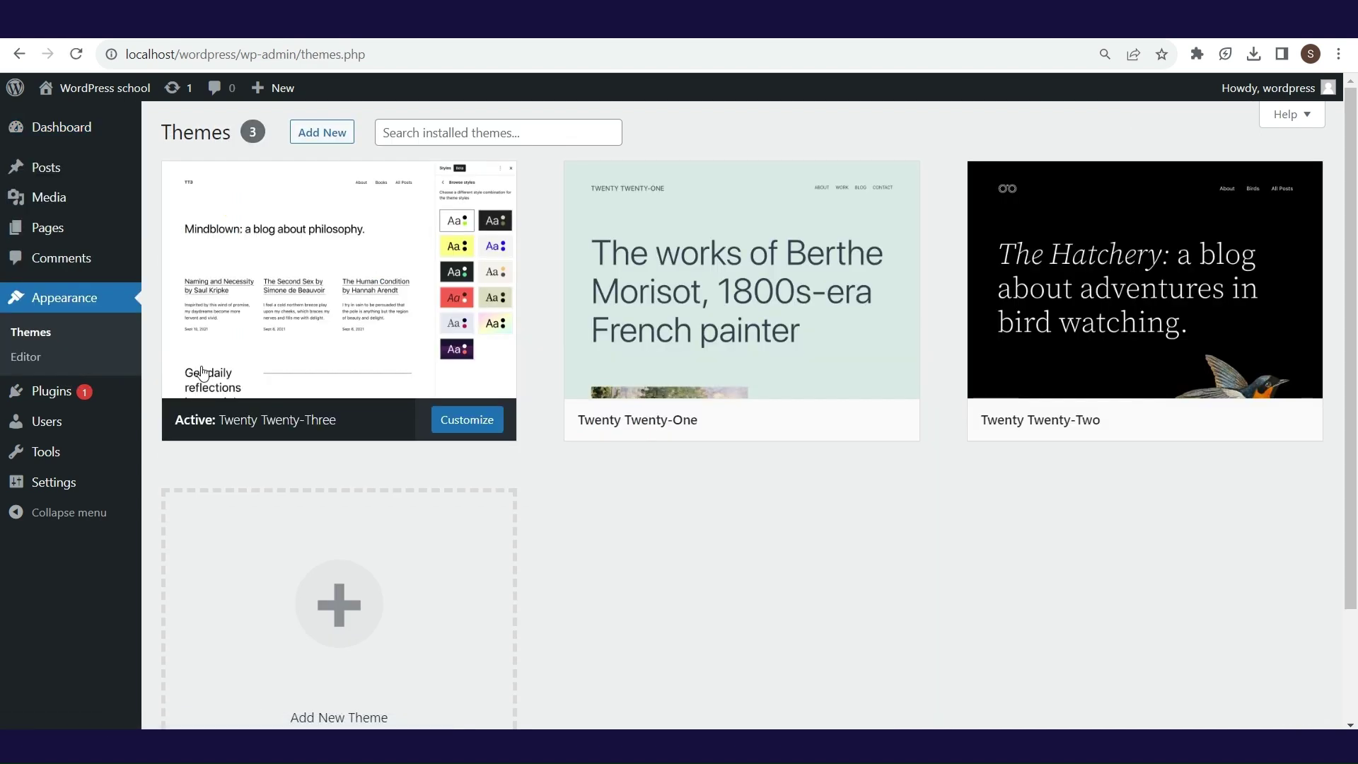
mouse_move(901, 331)
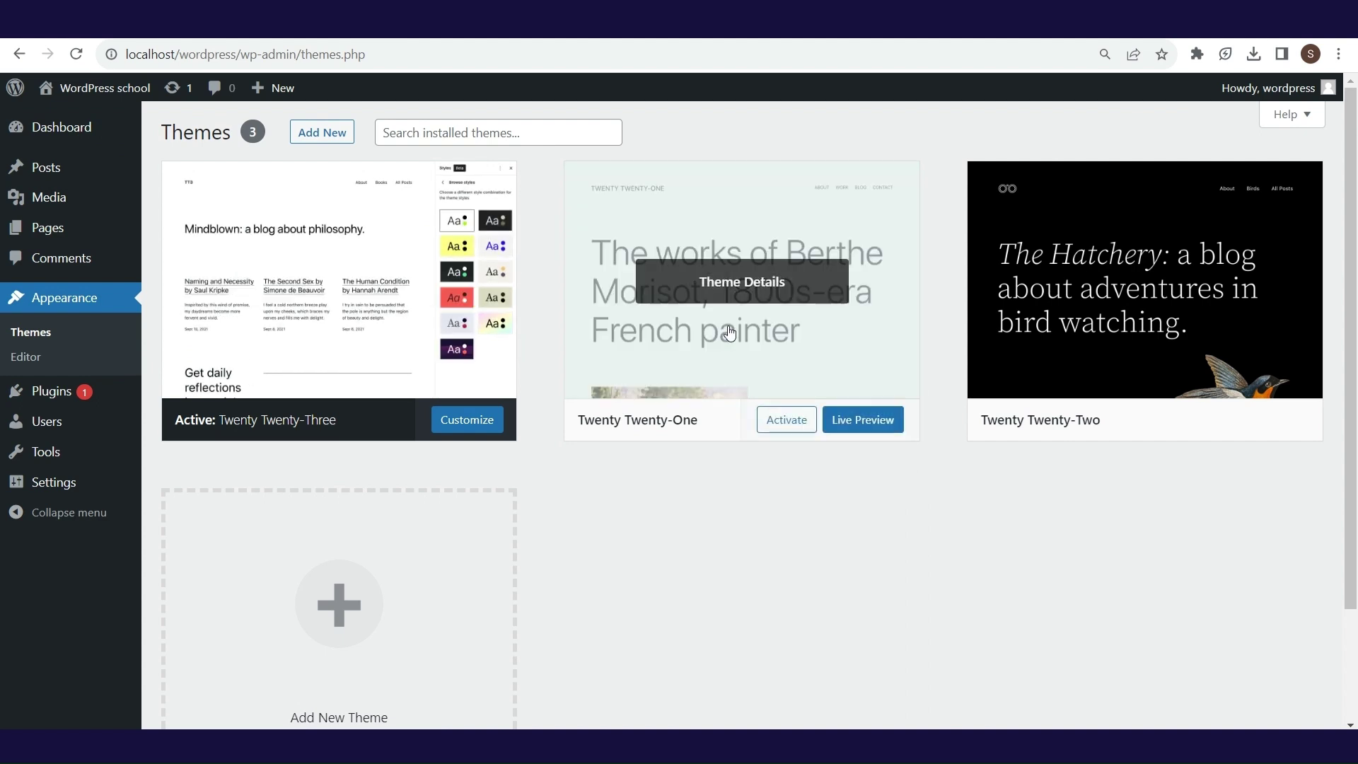
mouse_move(488, 343)
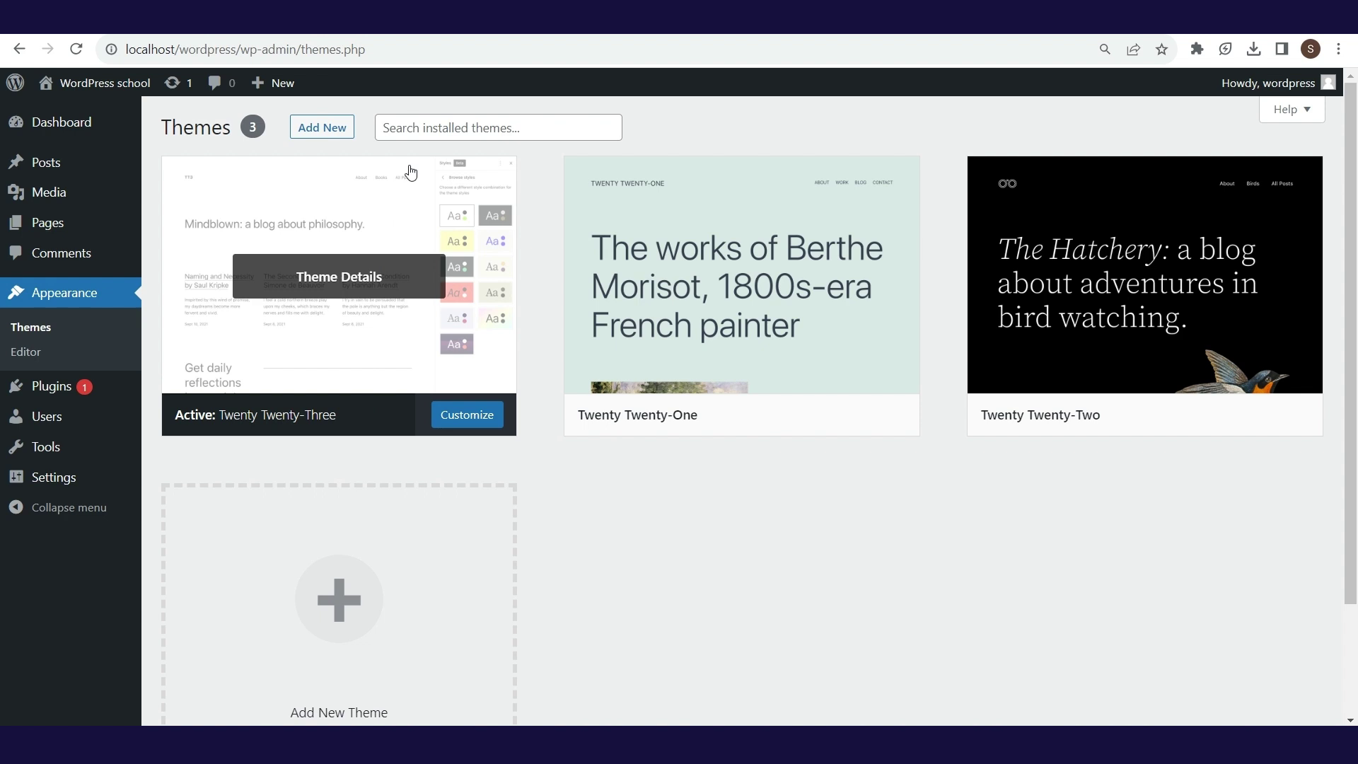
click(444, 127)
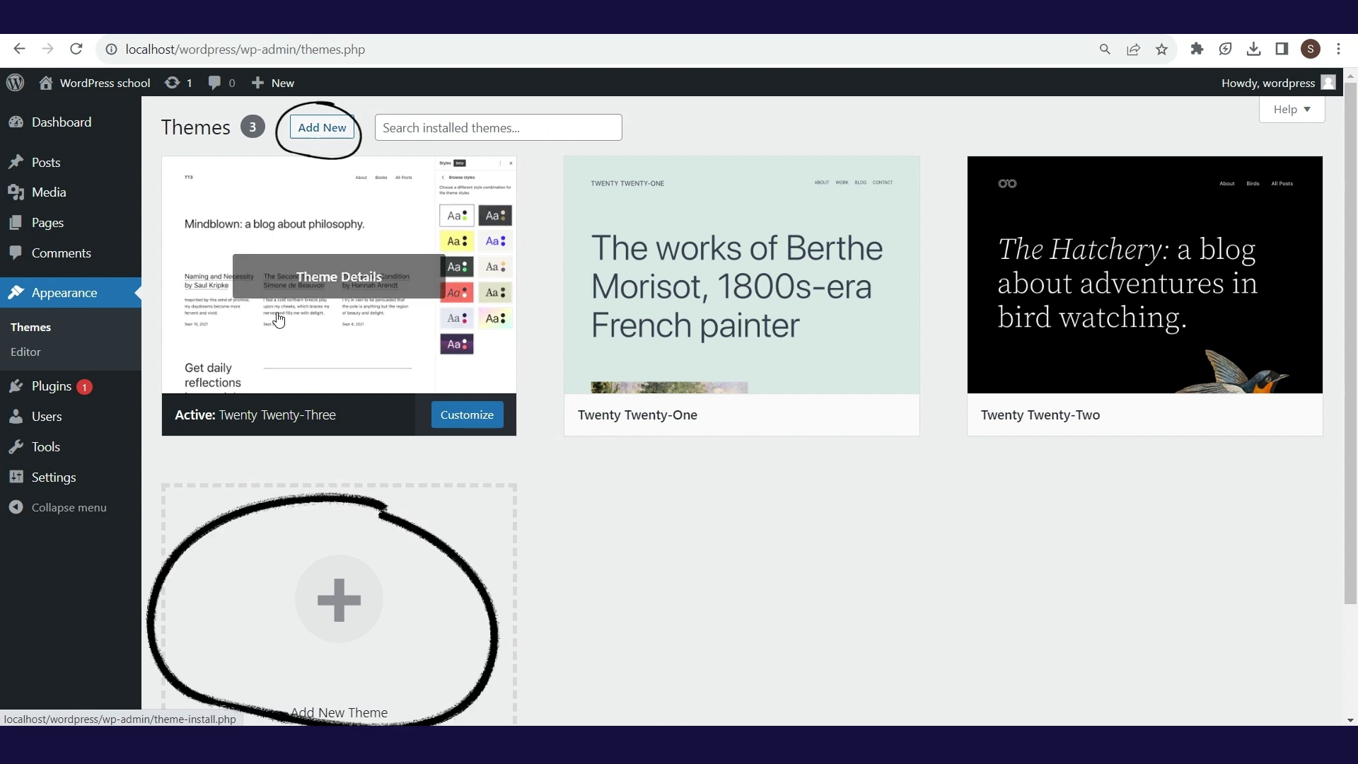
click(374, 587)
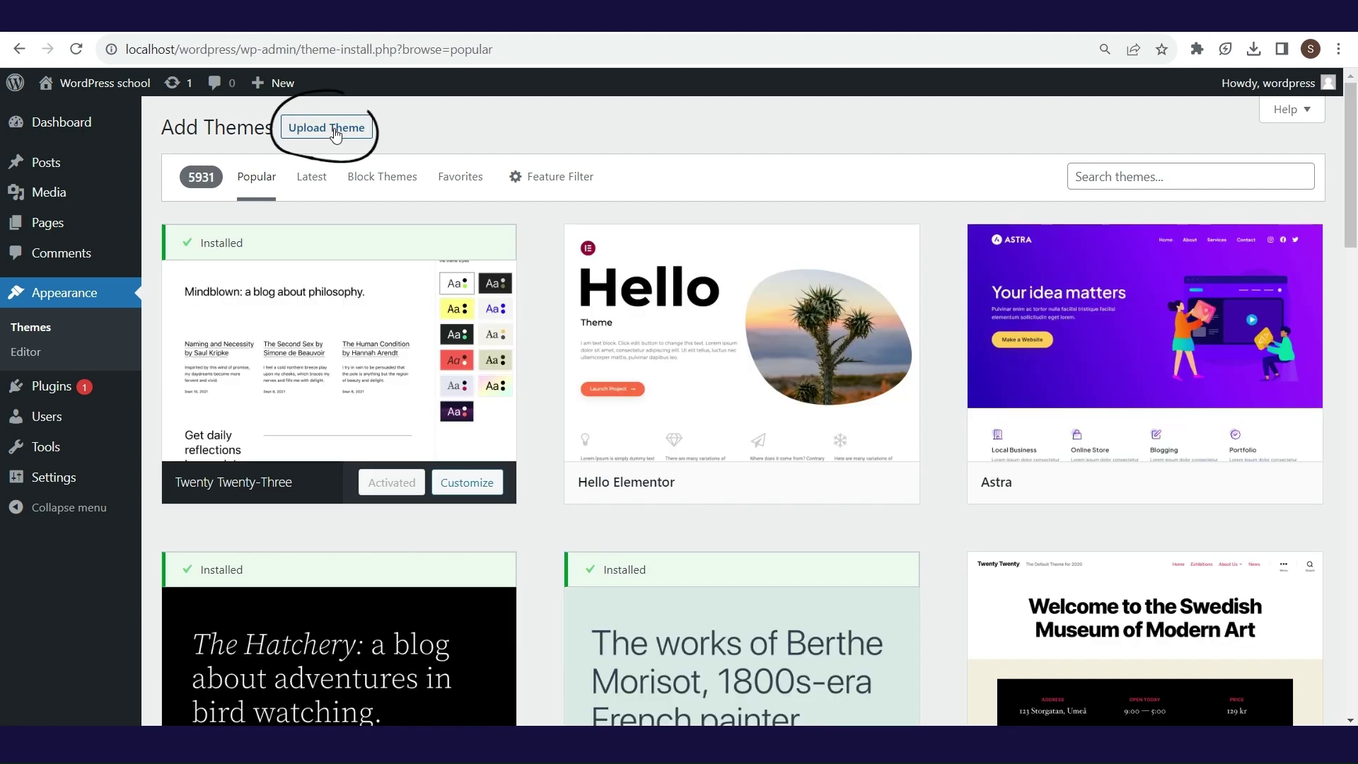
- Filter the theme directory by Education, Block Editor Styles and Four Columns
click(336, 136)
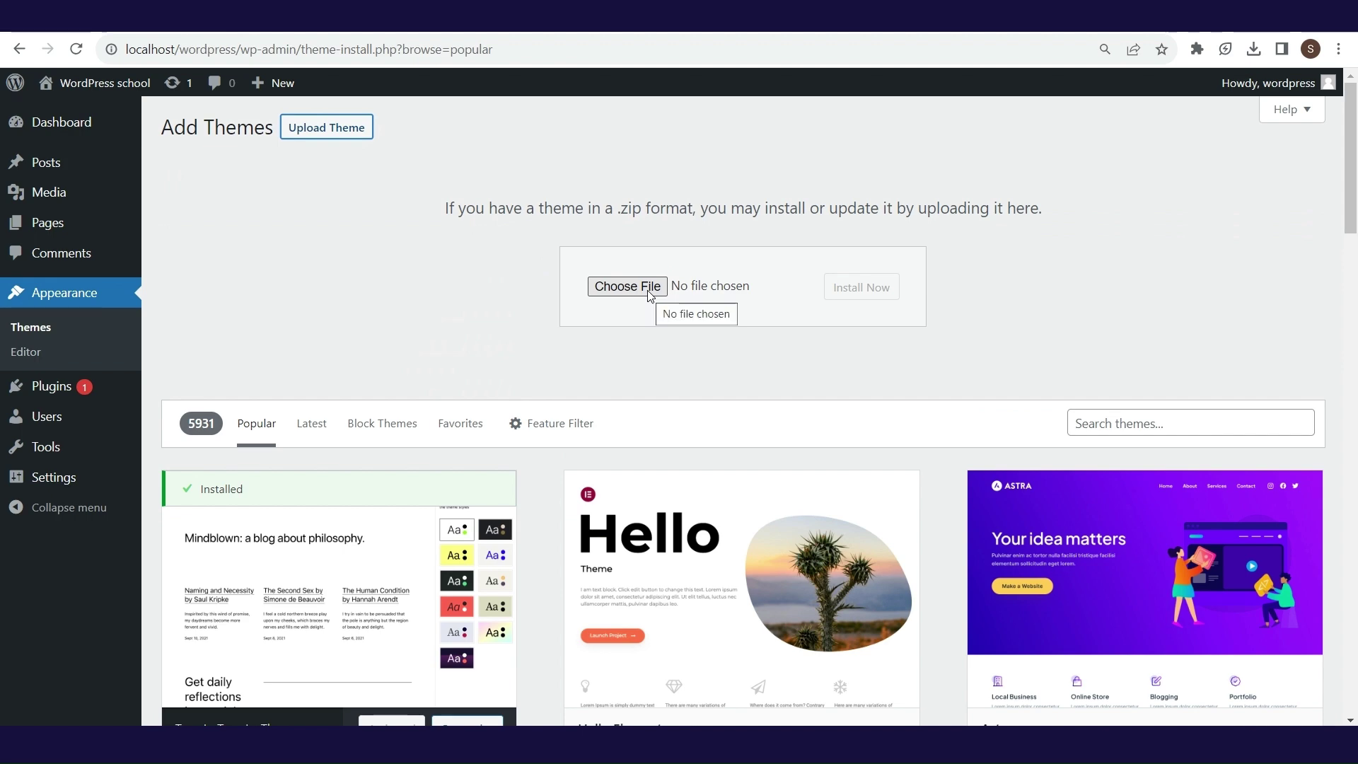
click(353, 131)
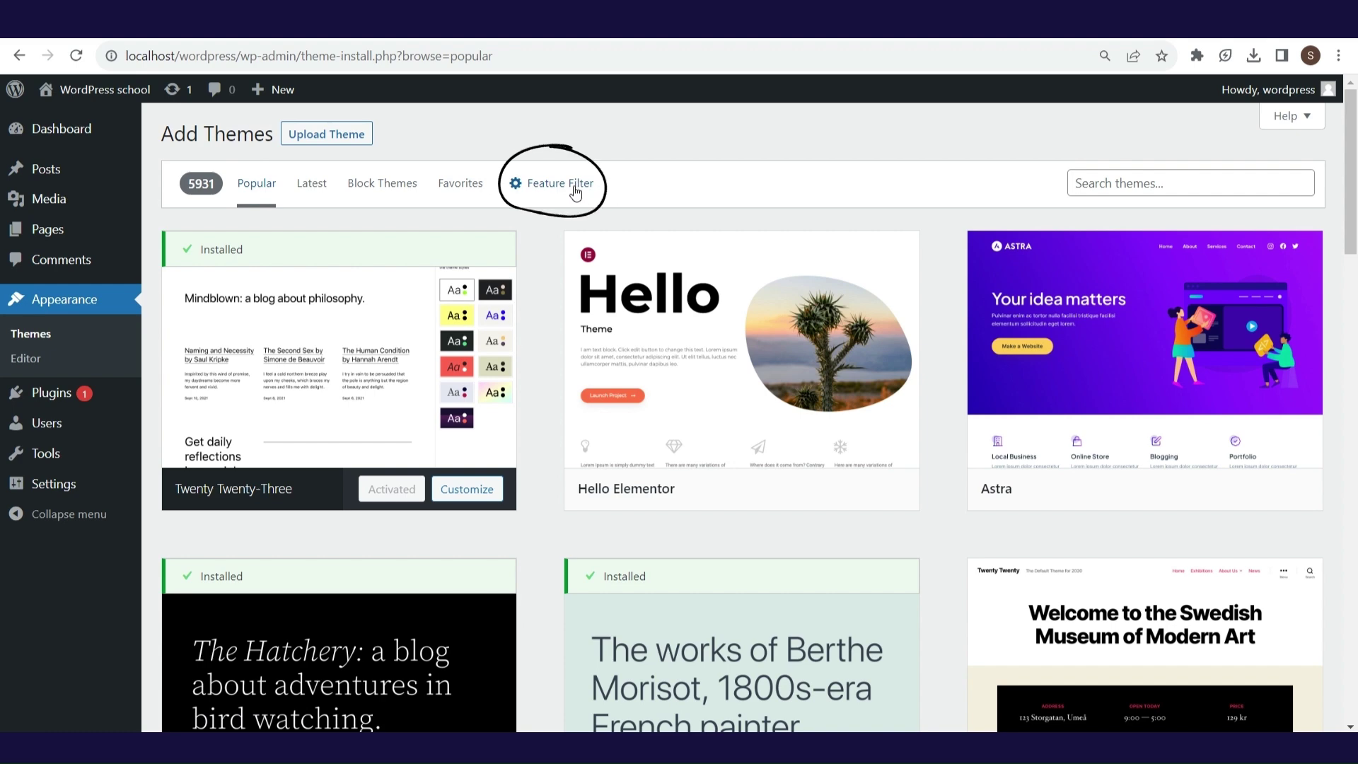
click(573, 191)
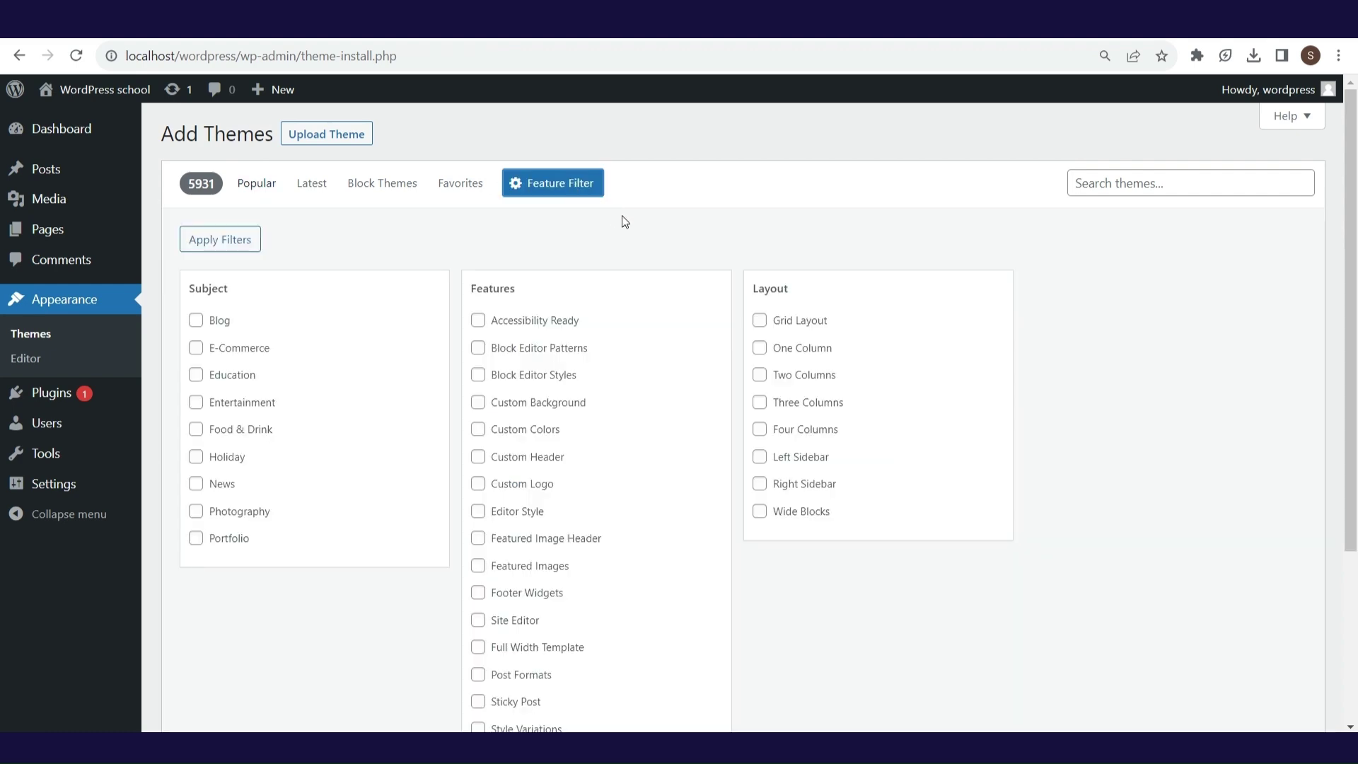
click(196, 375)
click(479, 375)
click(760, 429)
scroll(1079, 430, down, 3)
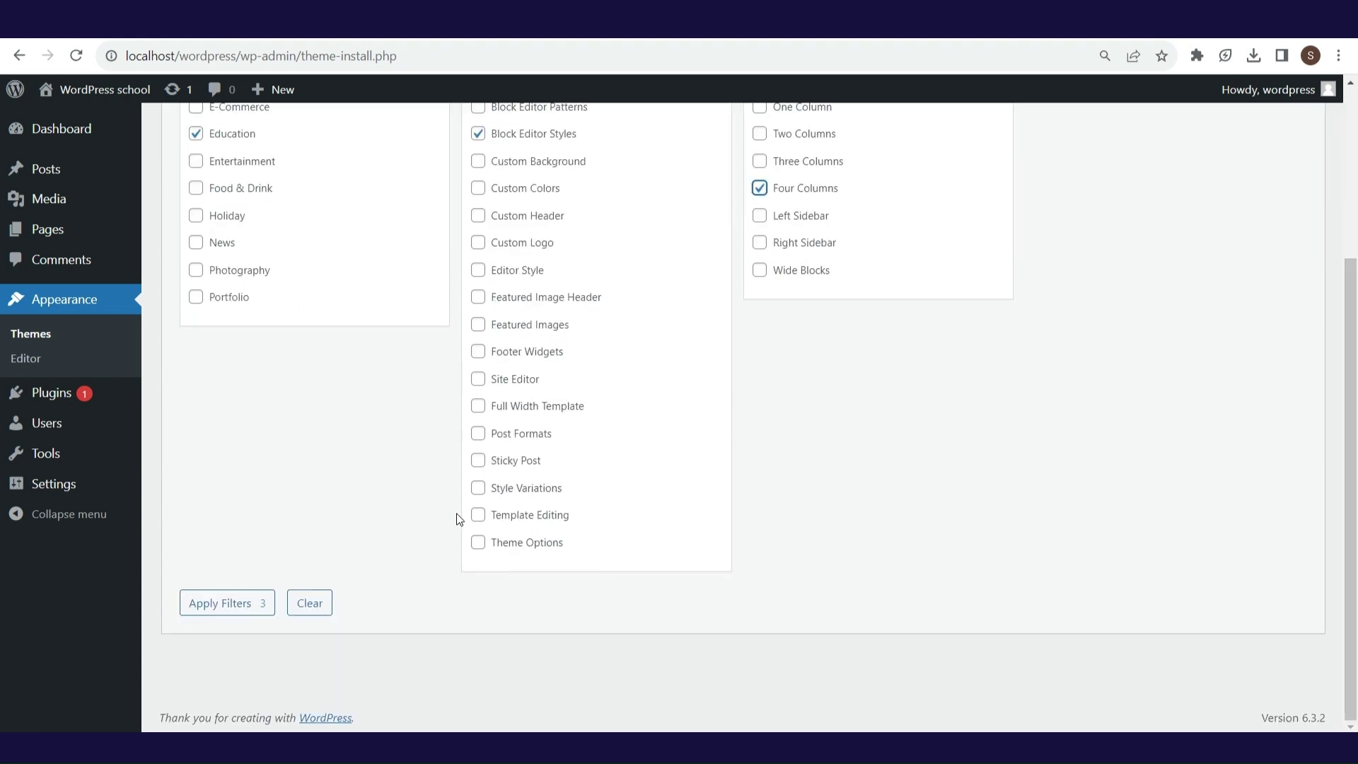
click(234, 599)
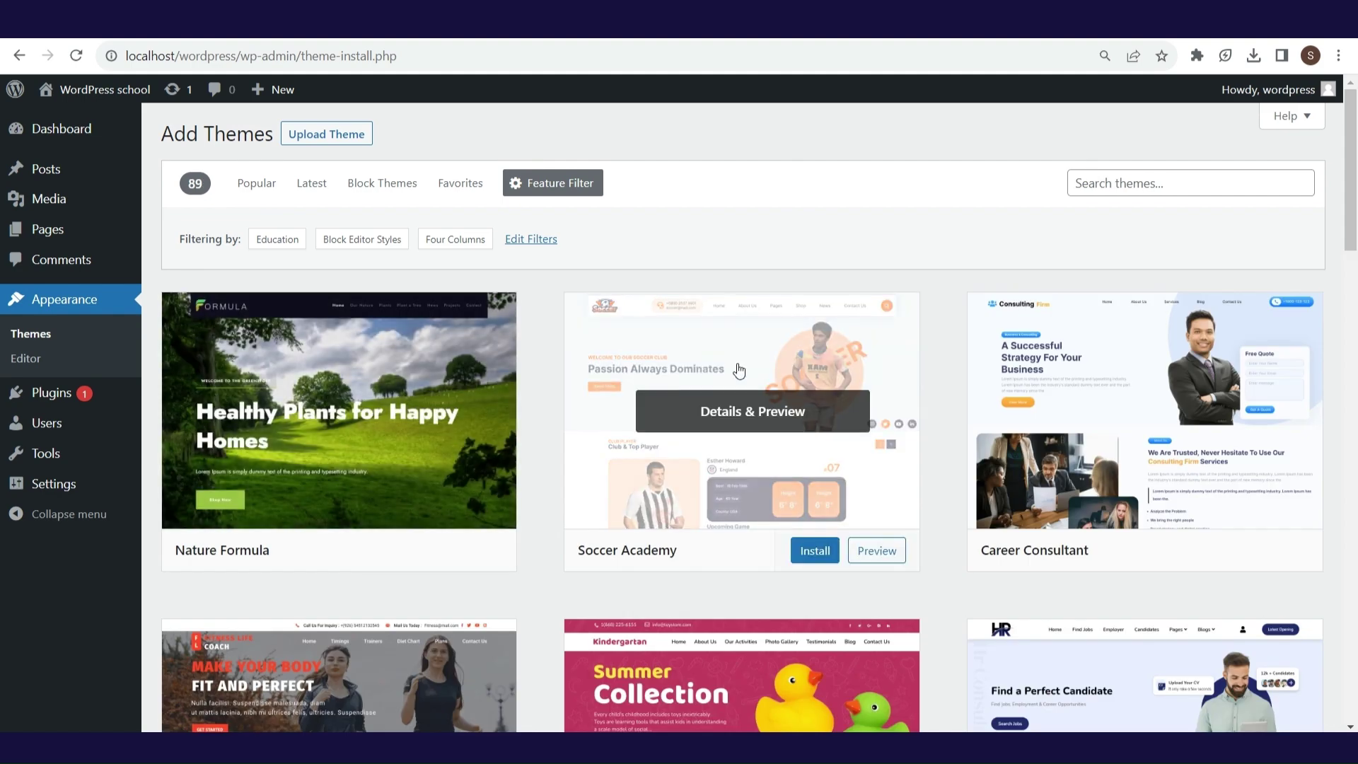
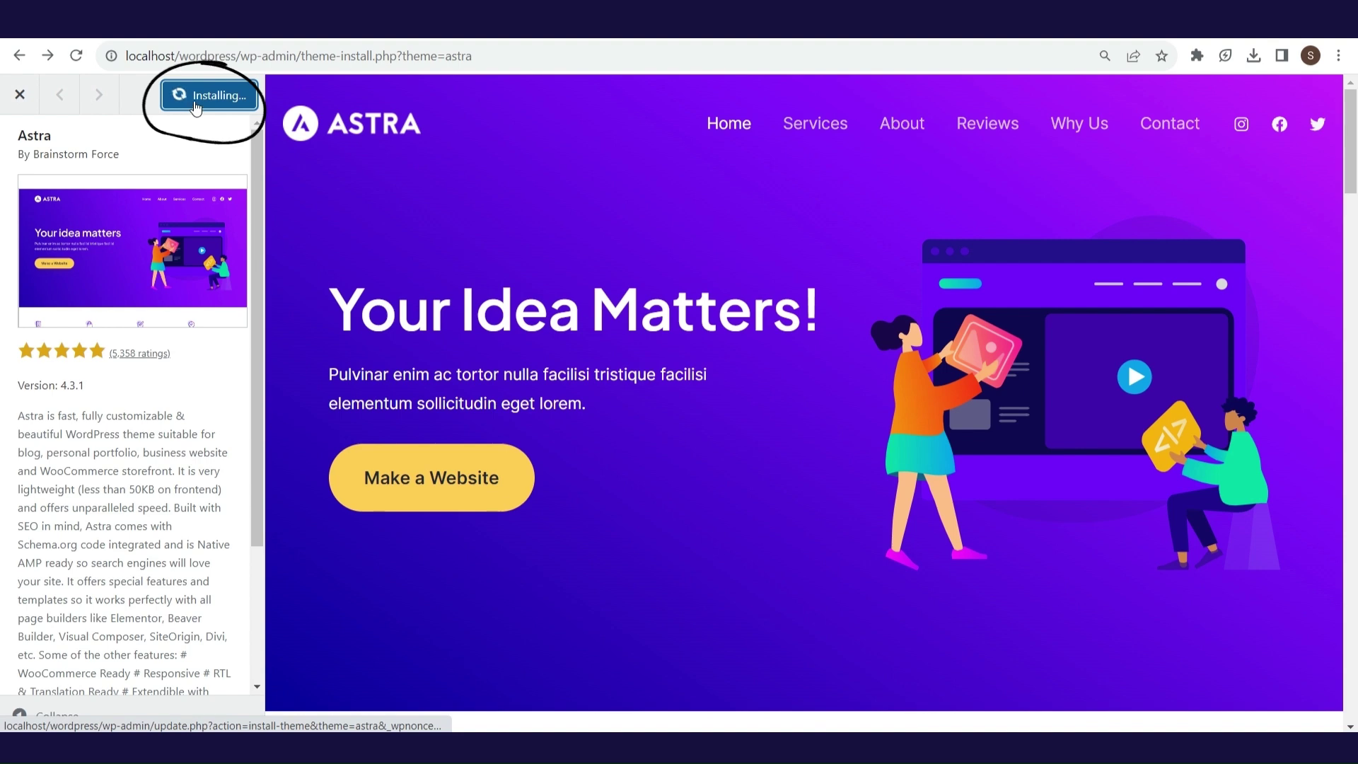
- Close the theme details and live-preview the installed Astra theme in the Customizer
click(21, 94)
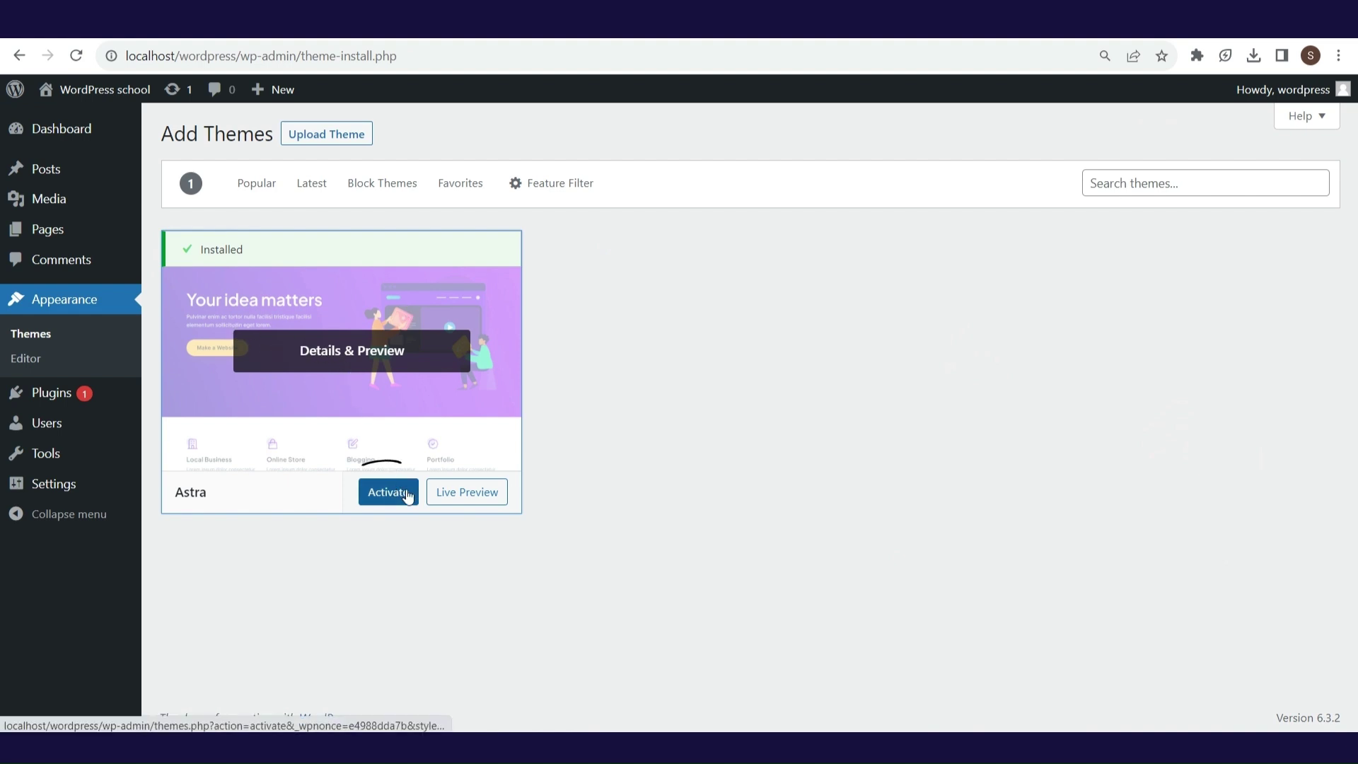
click(468, 495)
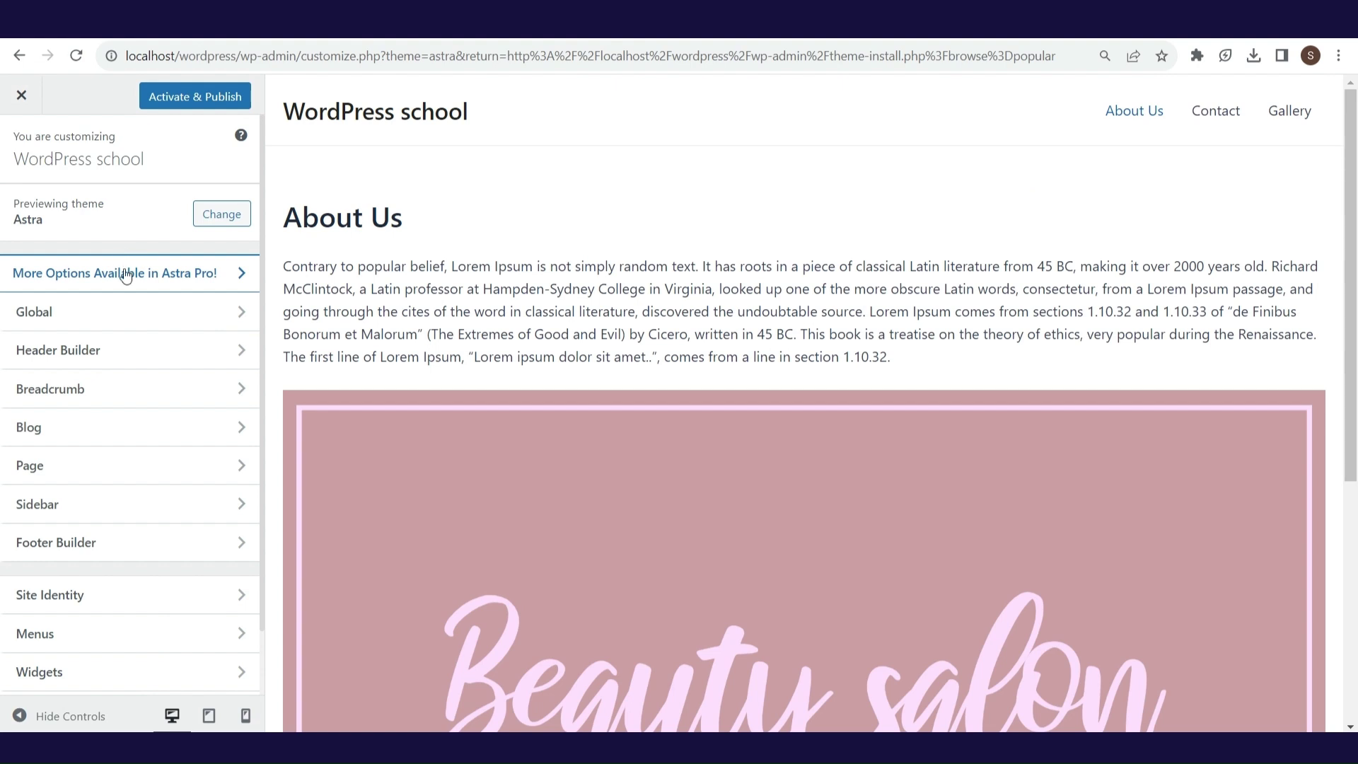
- Apply the third typography preset in Global > Typography, then bring up the Global > Colors settings
click(136, 317)
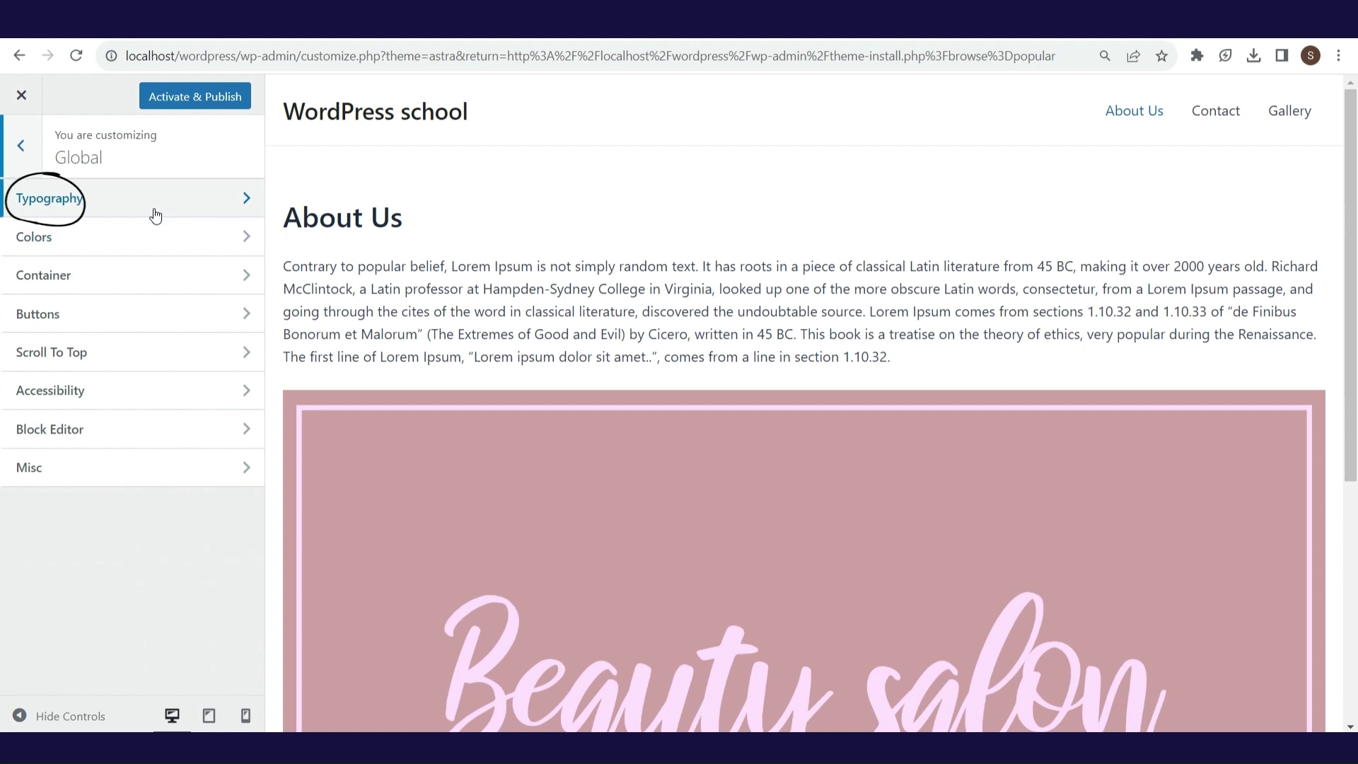
click(155, 213)
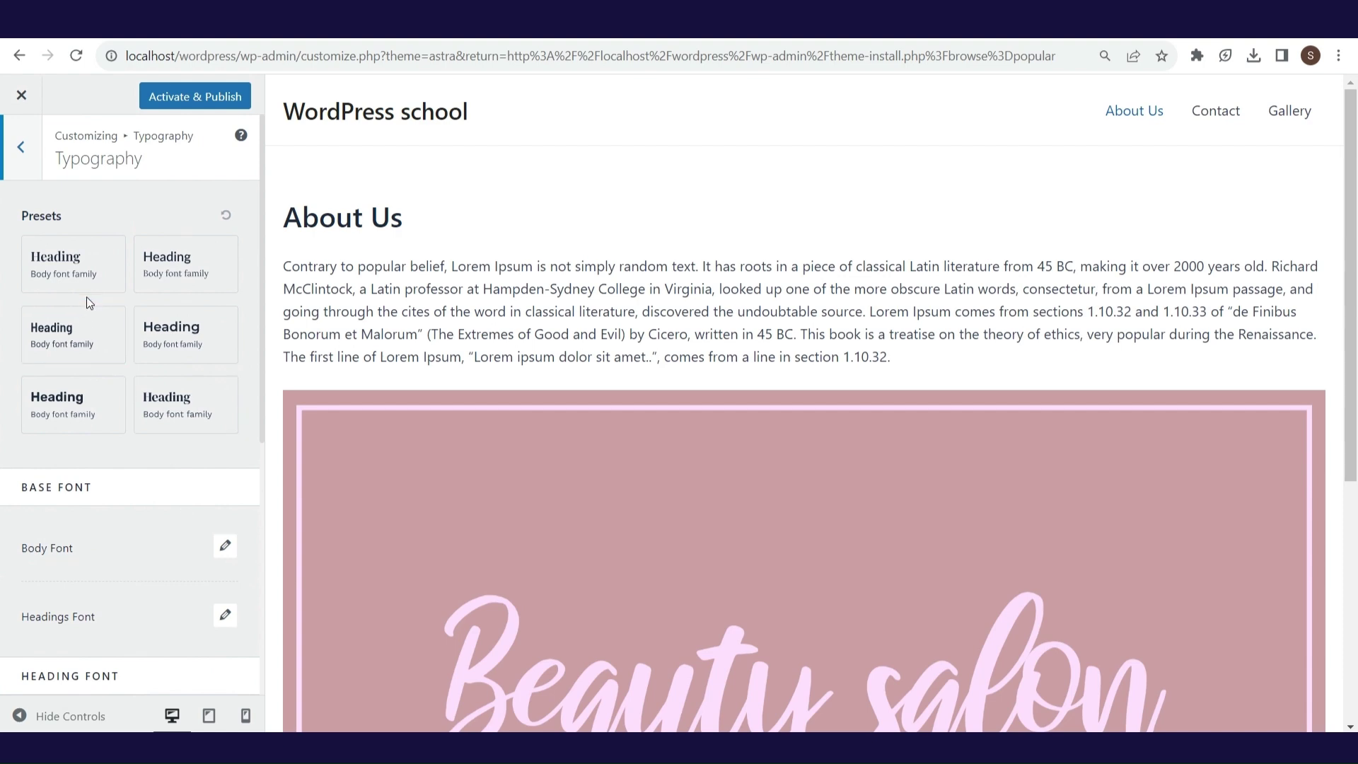
click(100, 335)
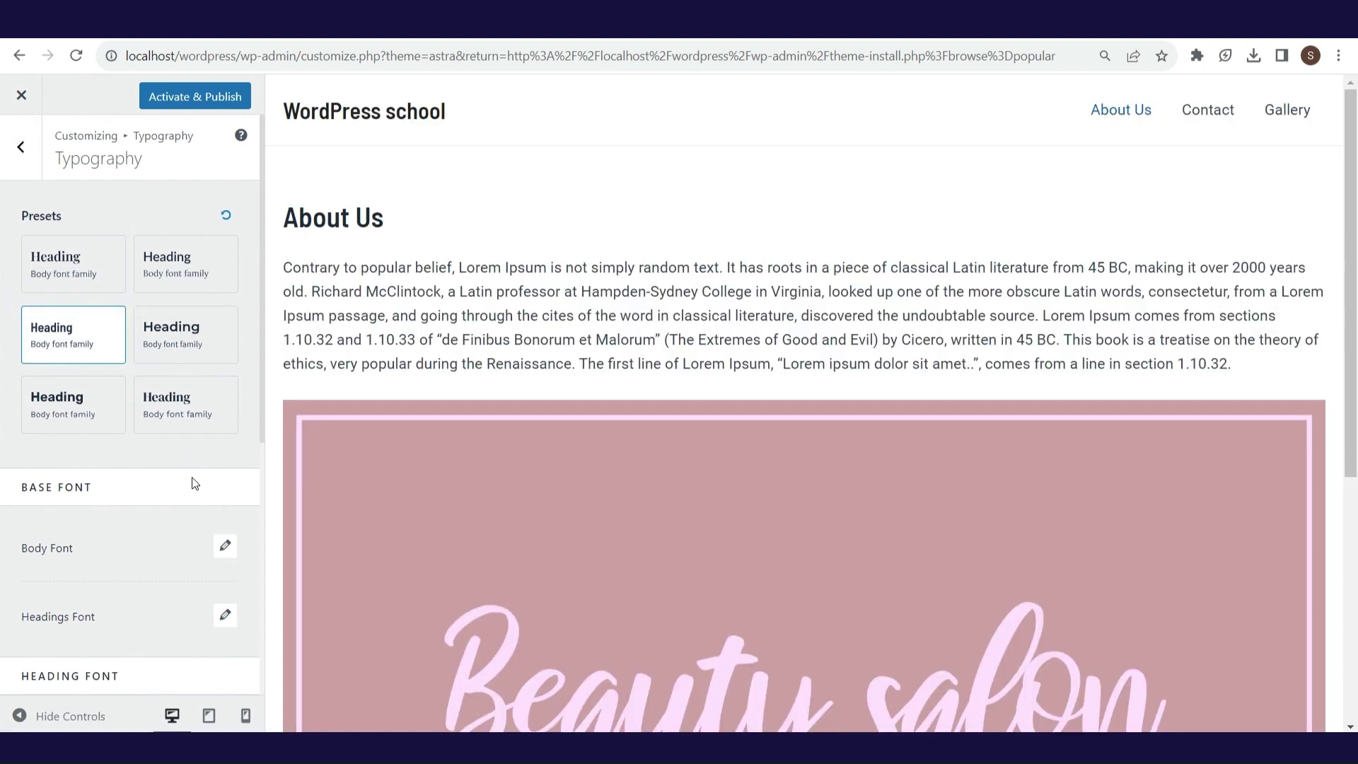
click(225, 545)
click(21, 149)
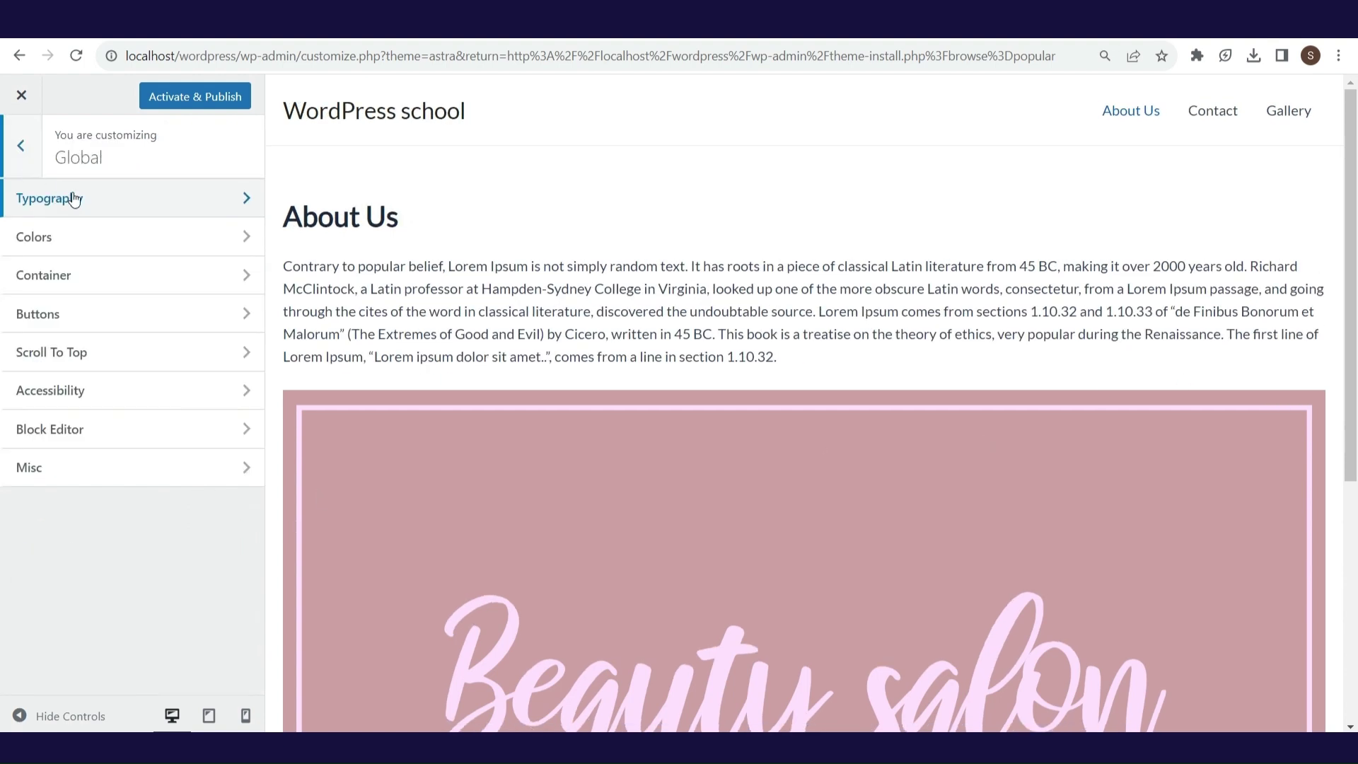
click(124, 245)
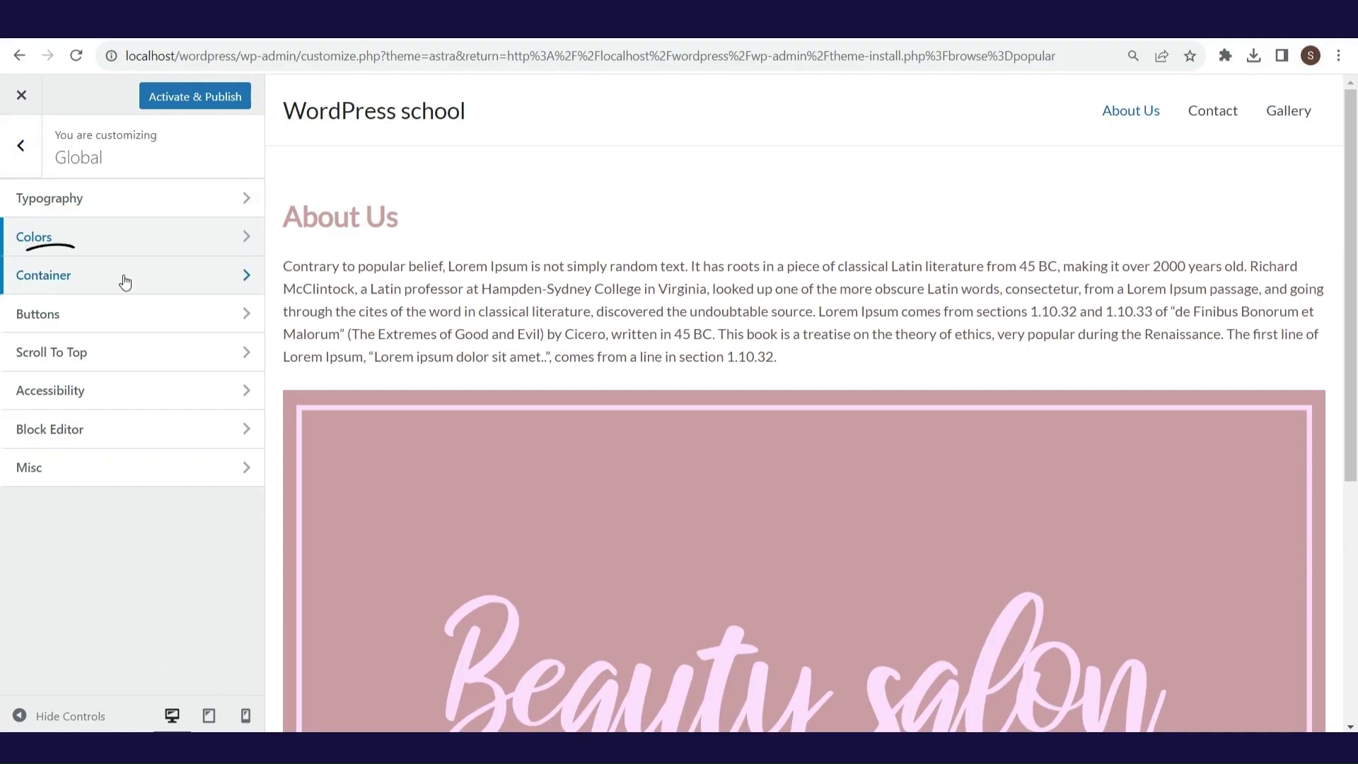
- Give the site's buttons the third, rounded button preset
click(124, 279)
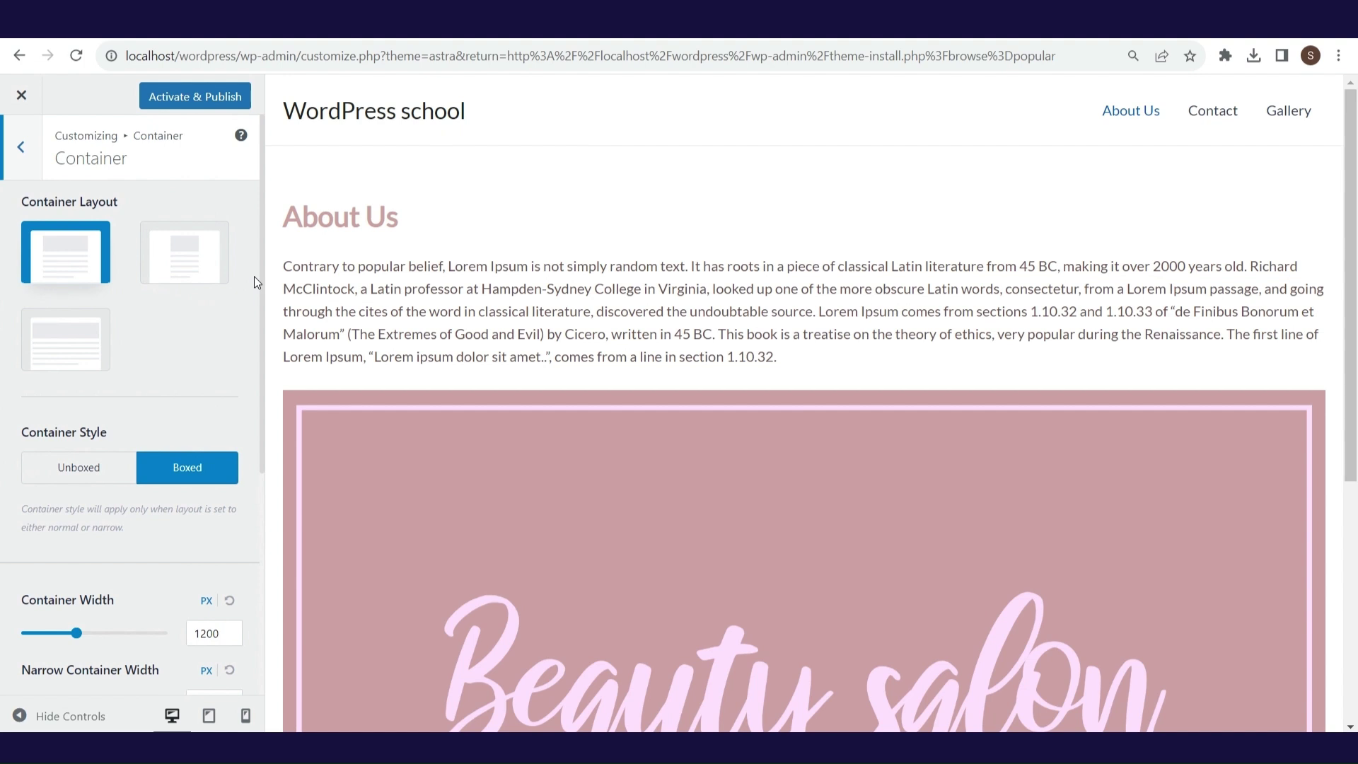
click(20, 147)
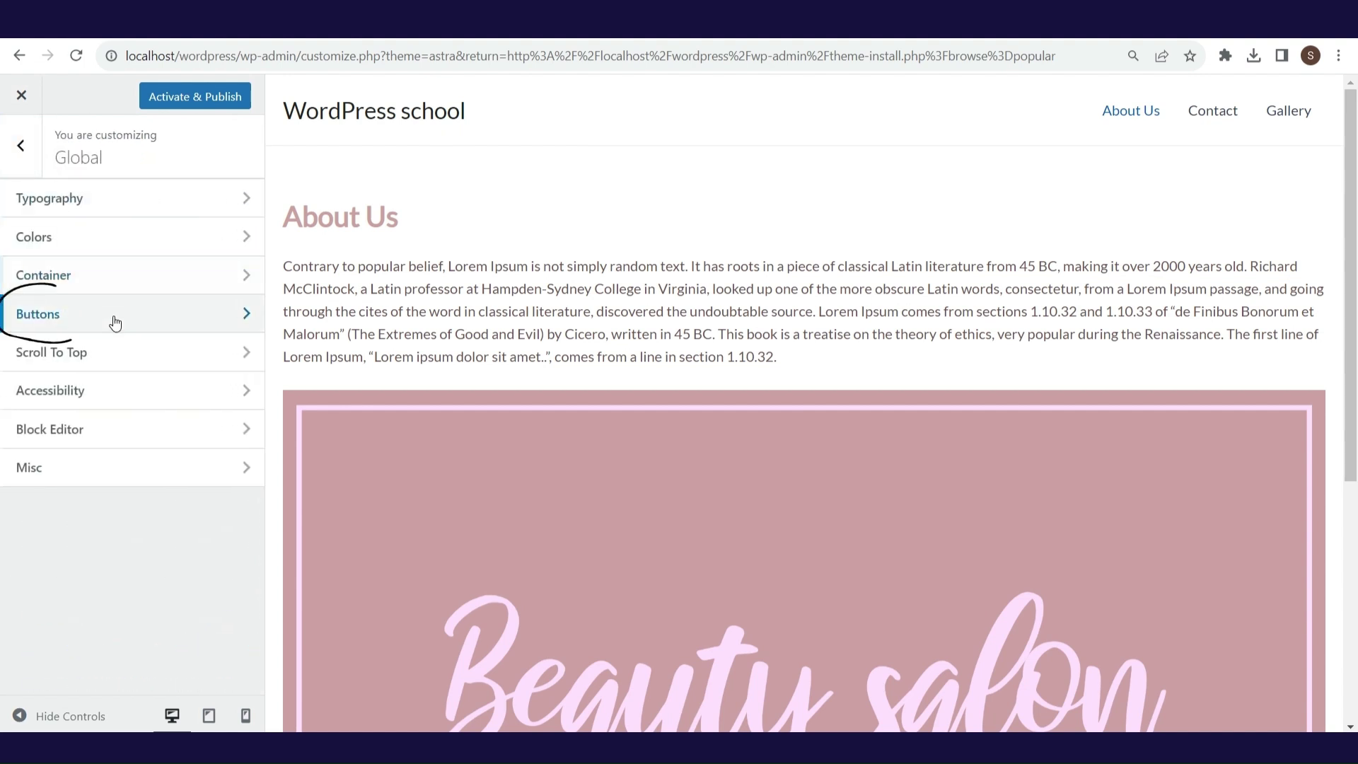
click(114, 320)
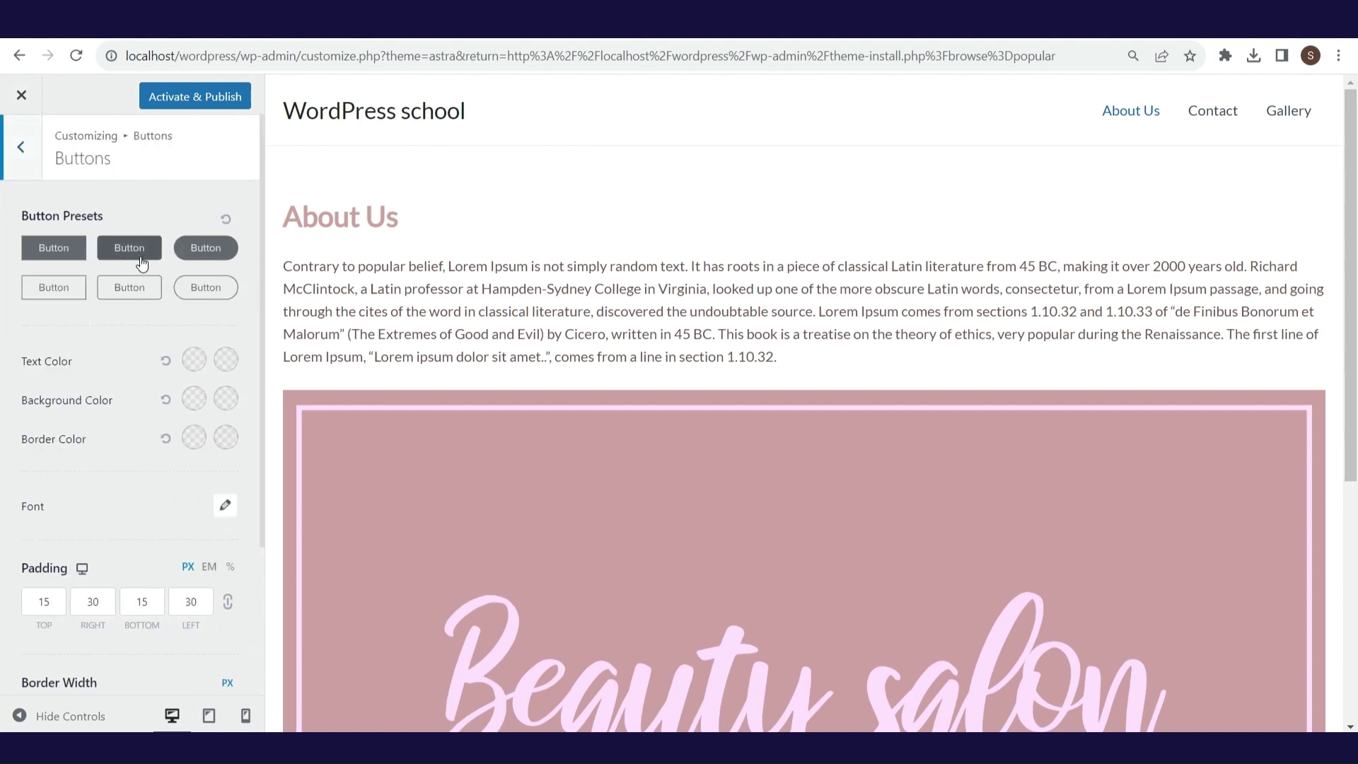
click(205, 247)
key(Escape)
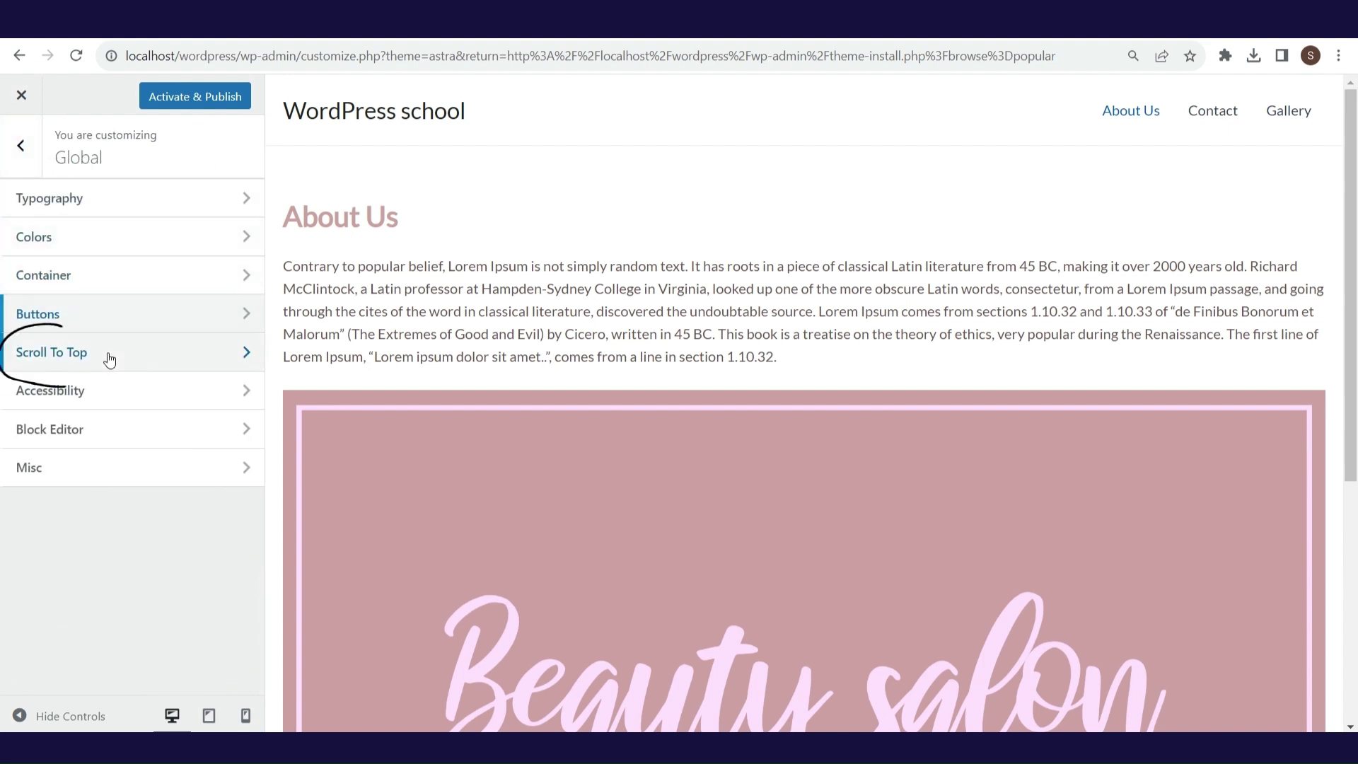
- Check the Scroll To Top button at the preview's bottom right, then return to the main sections
click(107, 356)
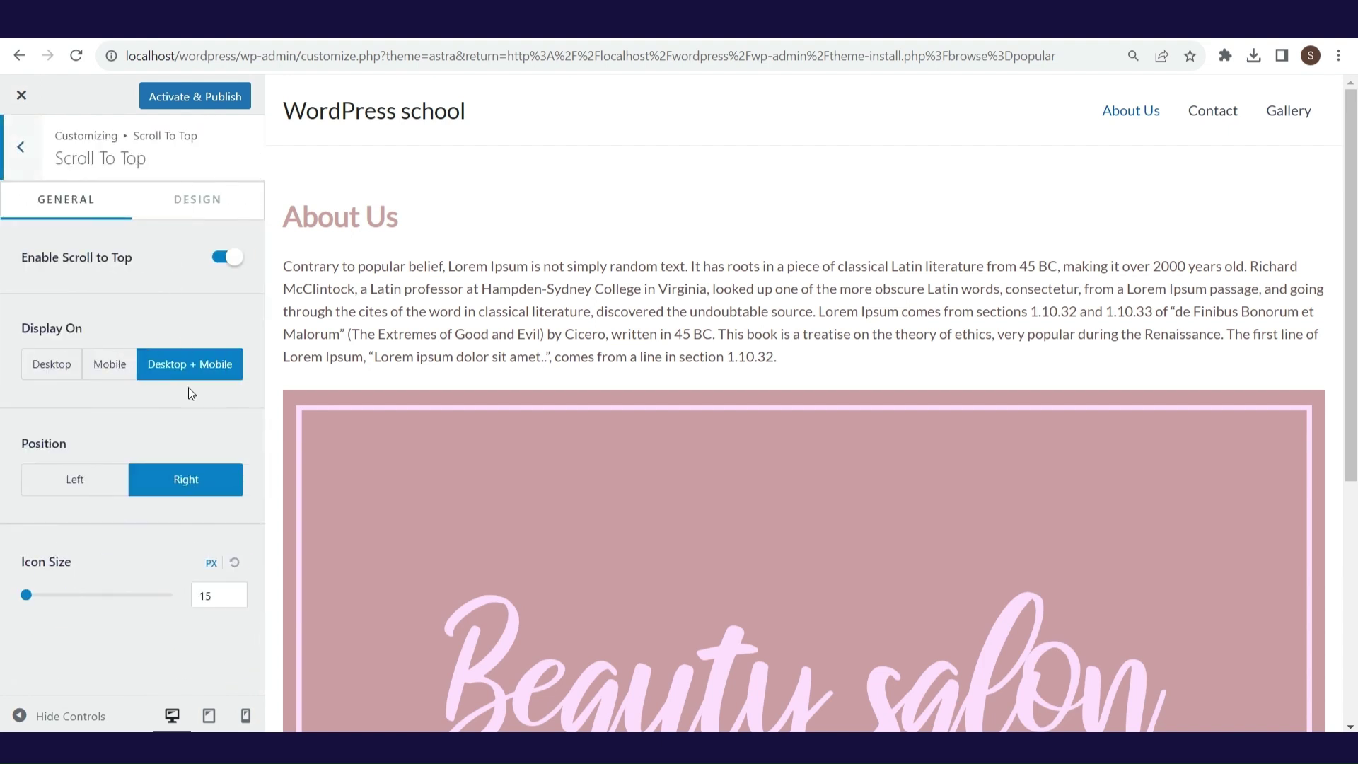
drag(1348, 357, 1348, 596)
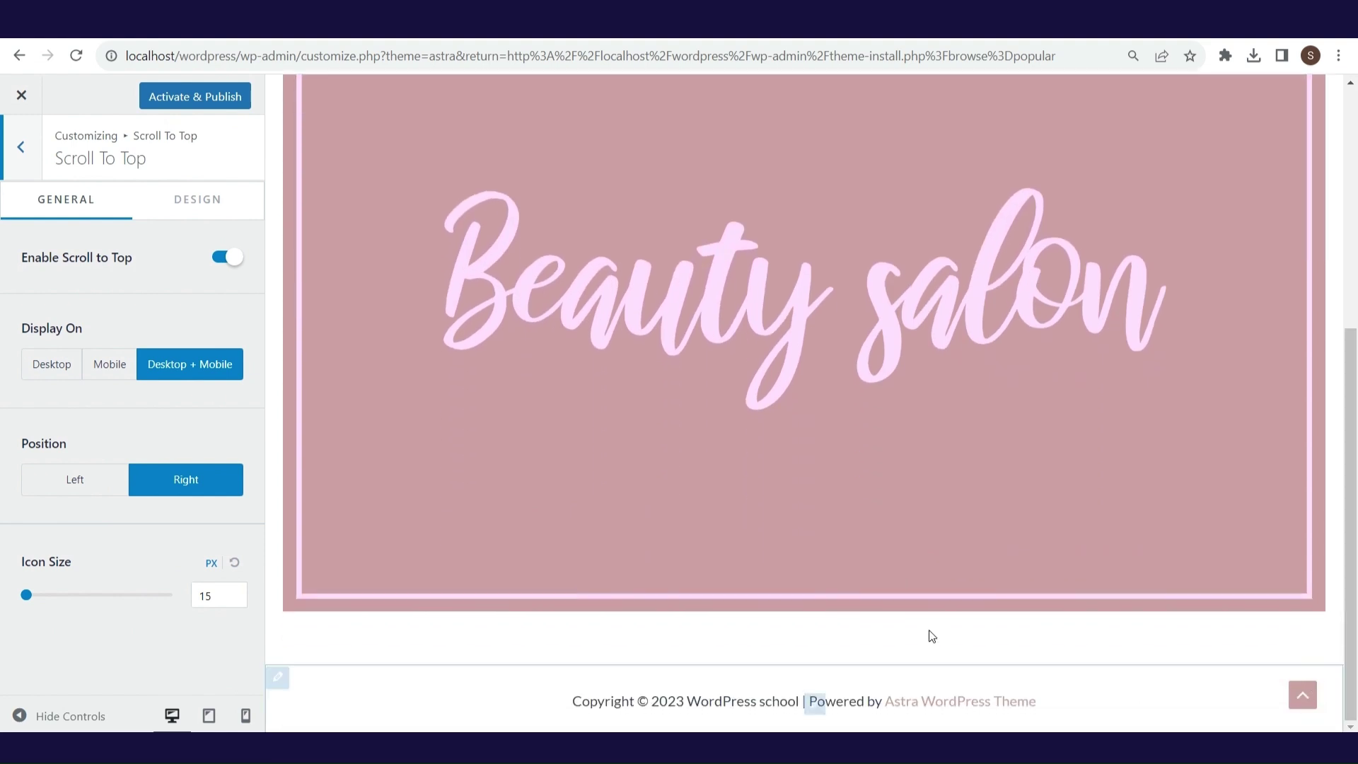
click(24, 150)
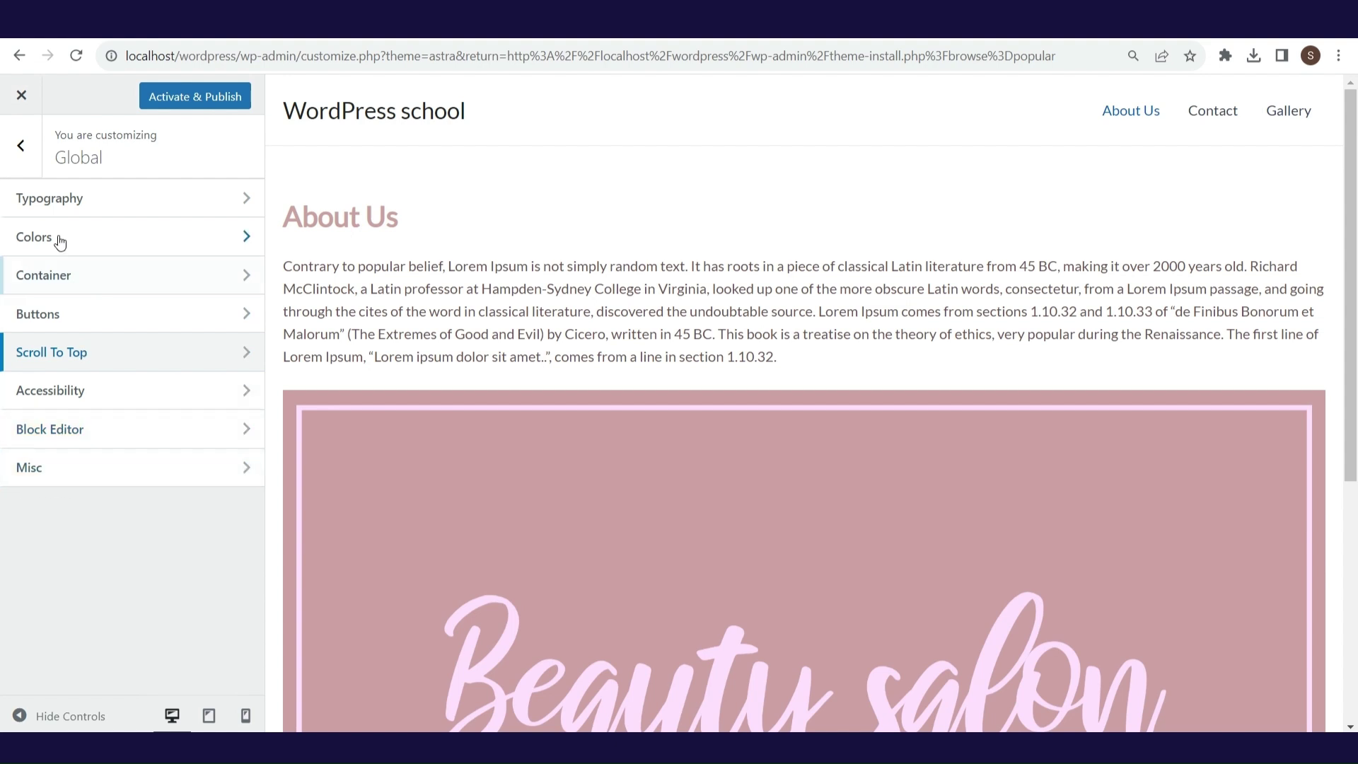
click(29, 161)
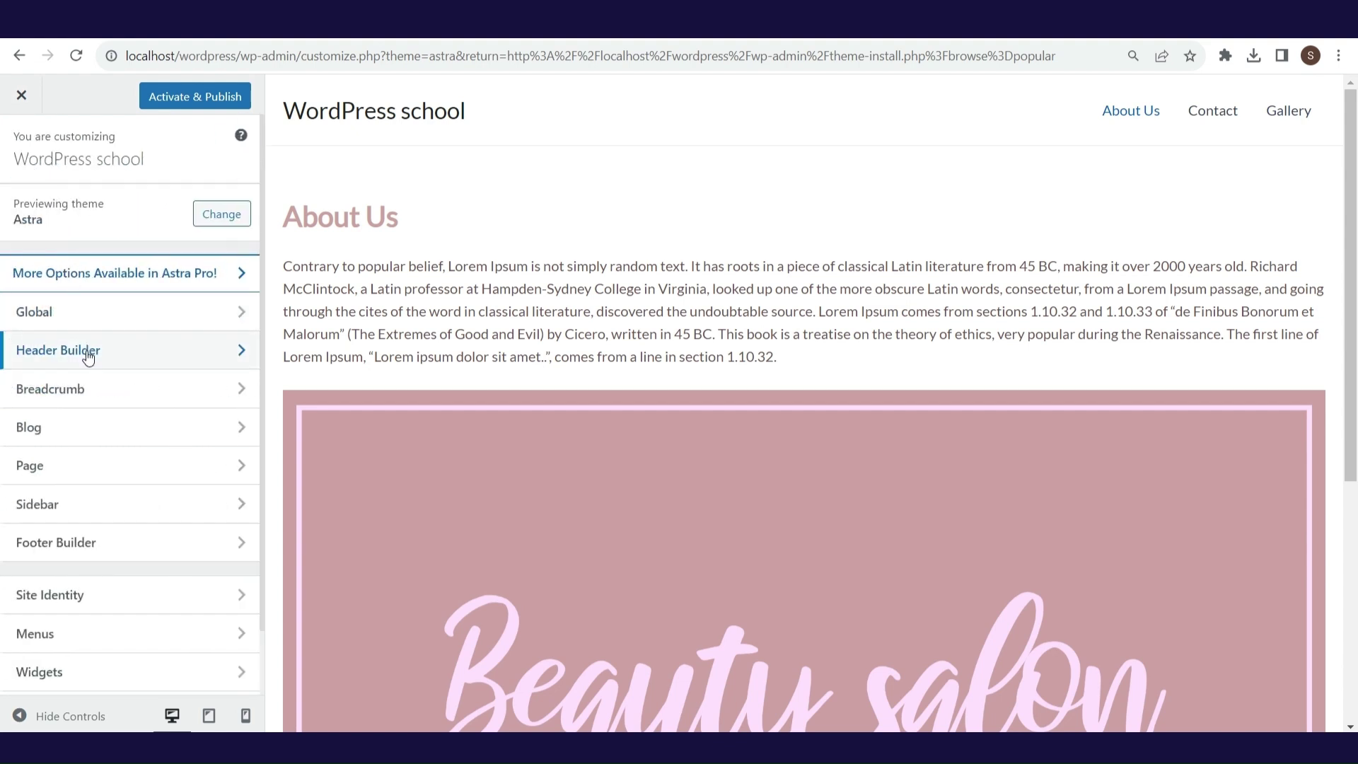
- Show the Beauty salon logo in the header and check it at tablet, mobile and desktop sizes
click(86, 351)
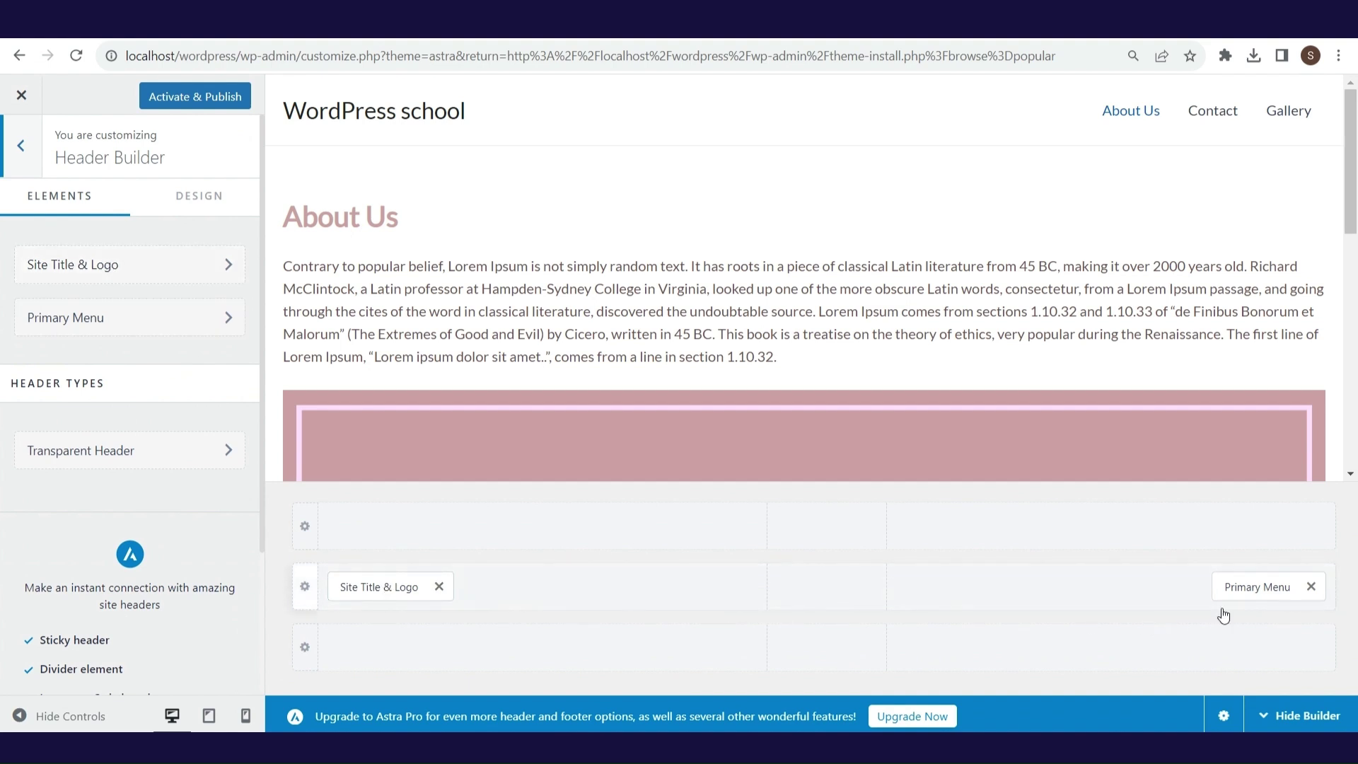
click(198, 259)
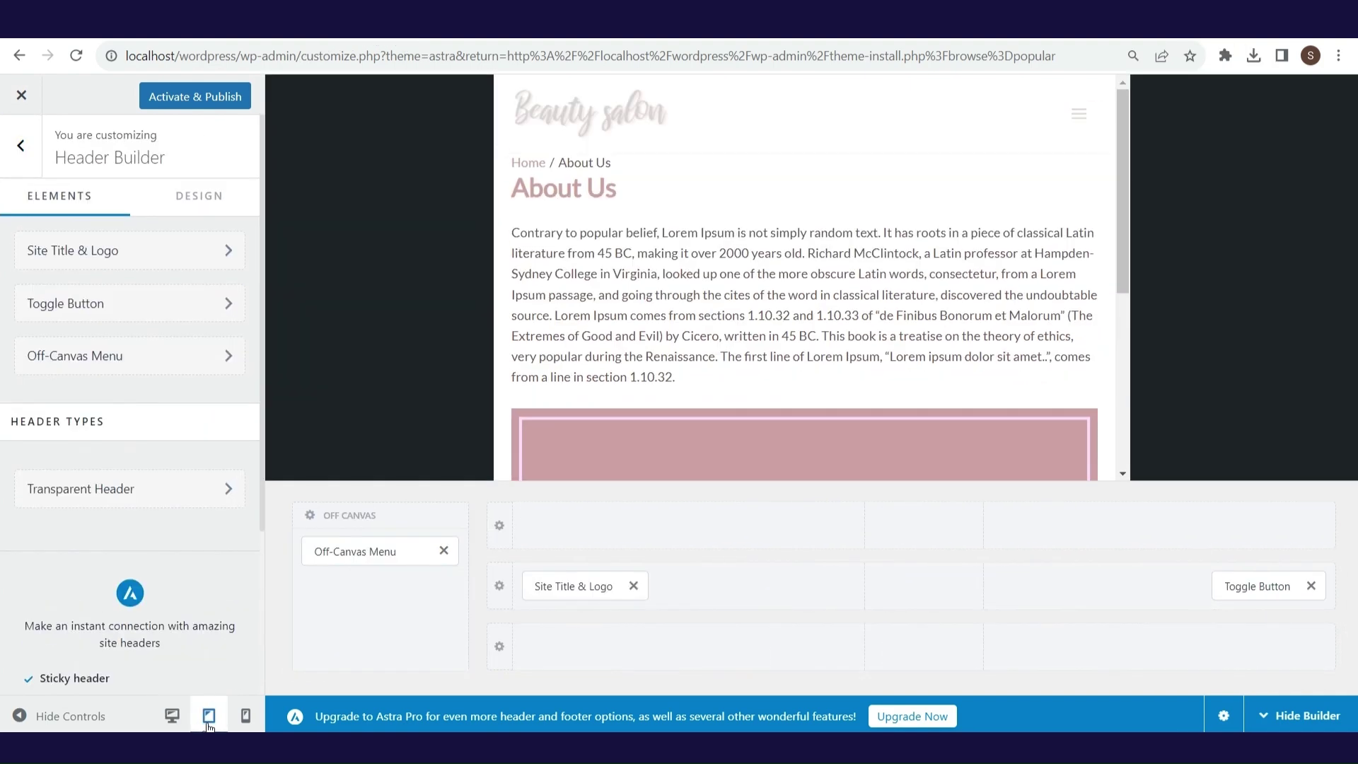
click(245, 720)
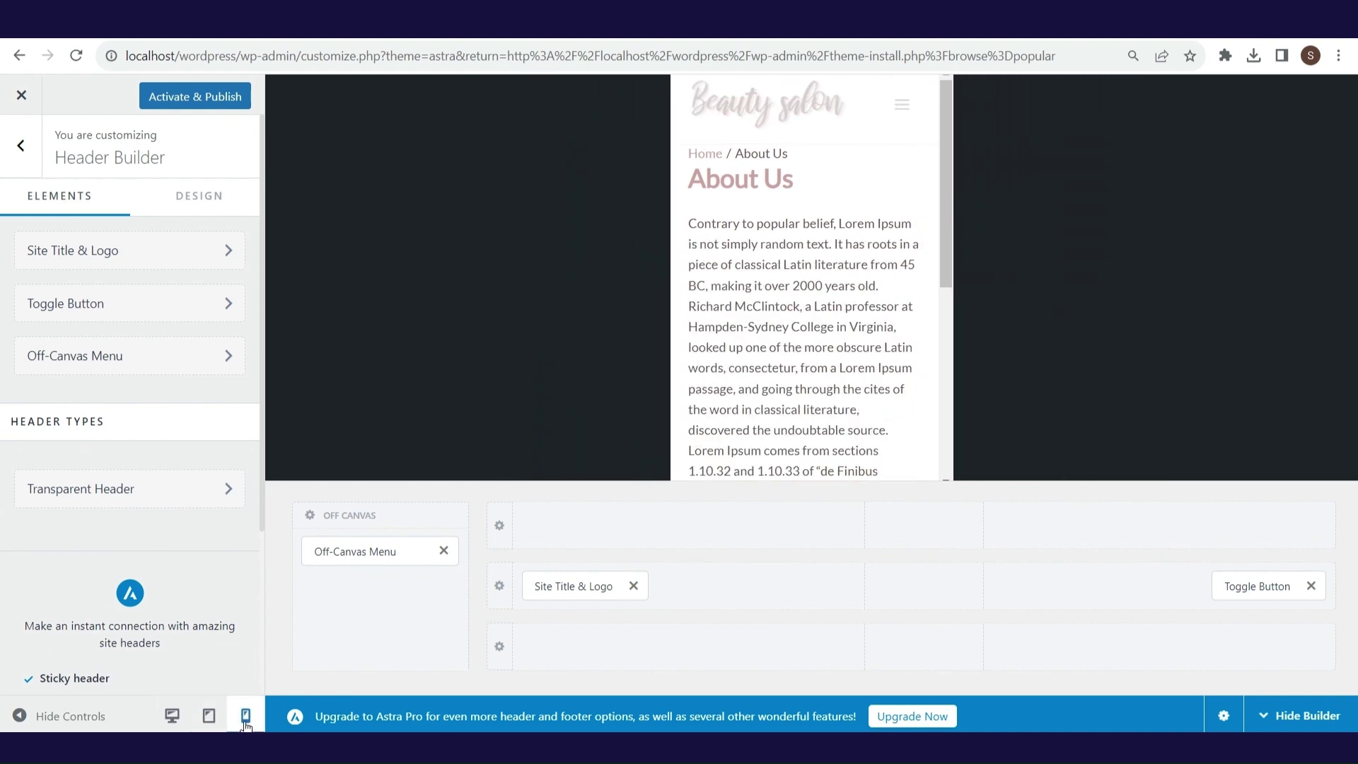
click(221, 723)
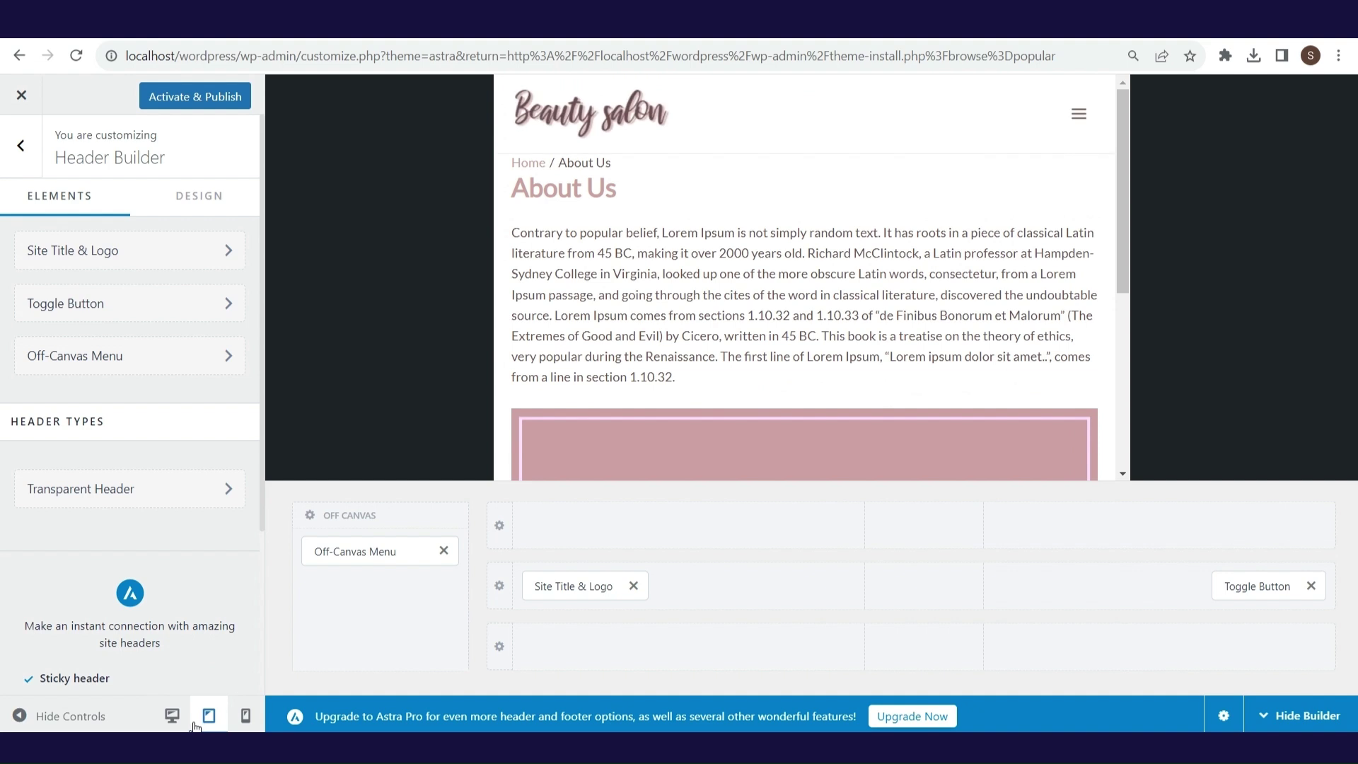
click(171, 716)
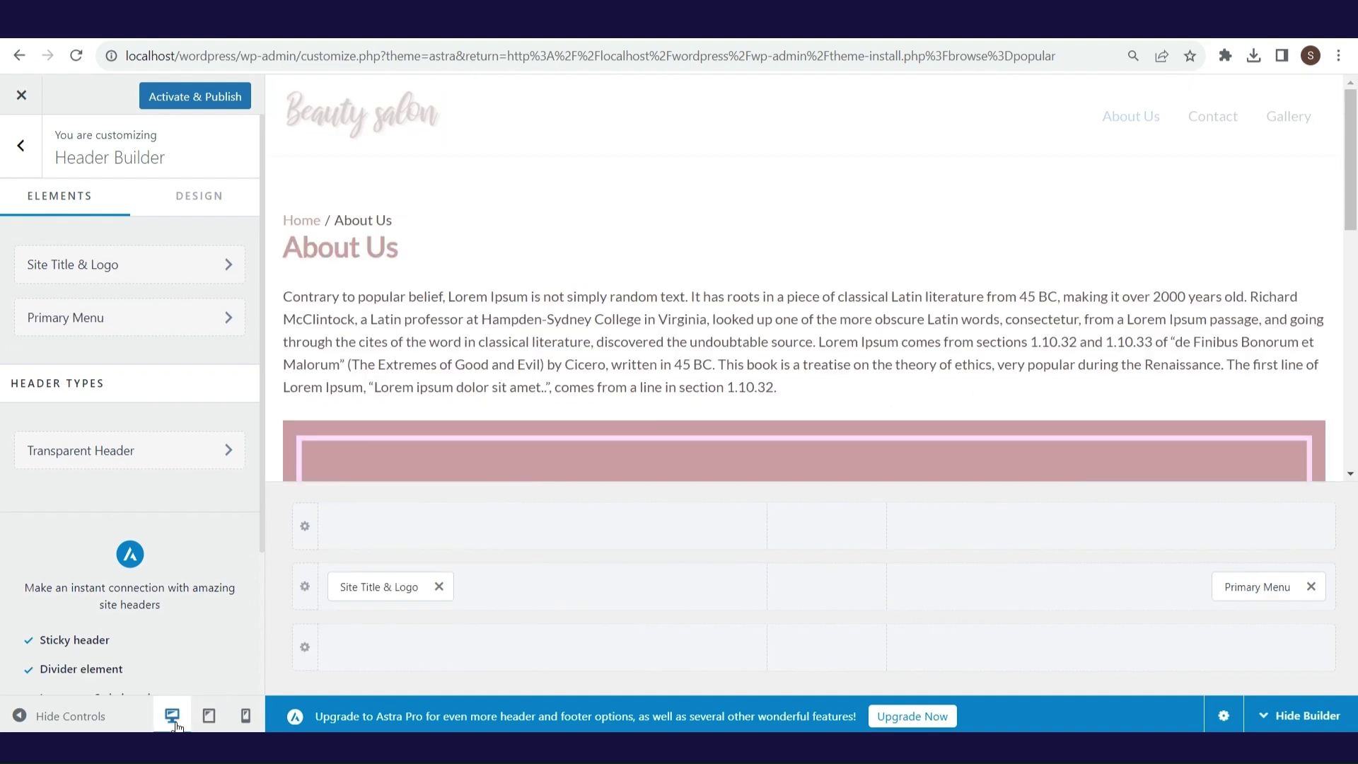
key(Escape)
click(92, 389)
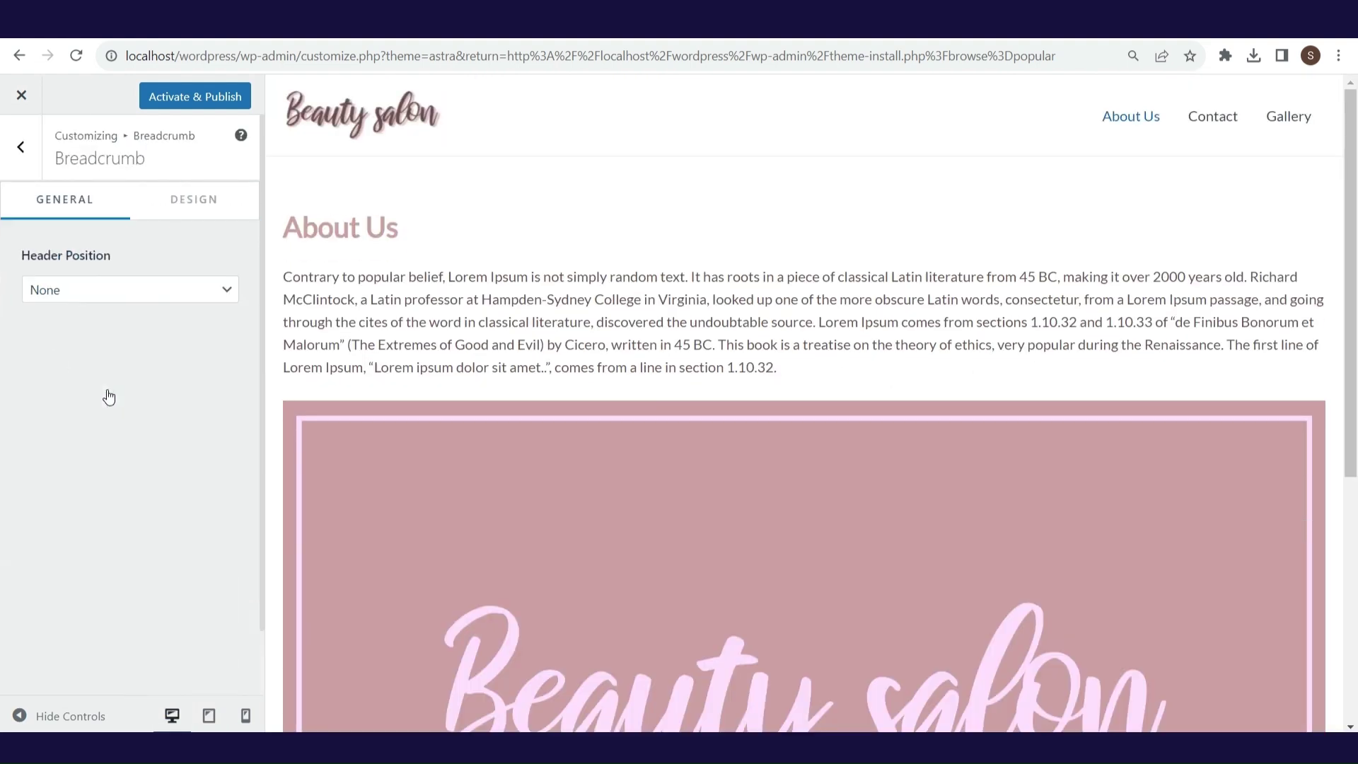
- Place the breadcrumb before the page title with a '/' separator
click(112, 290)
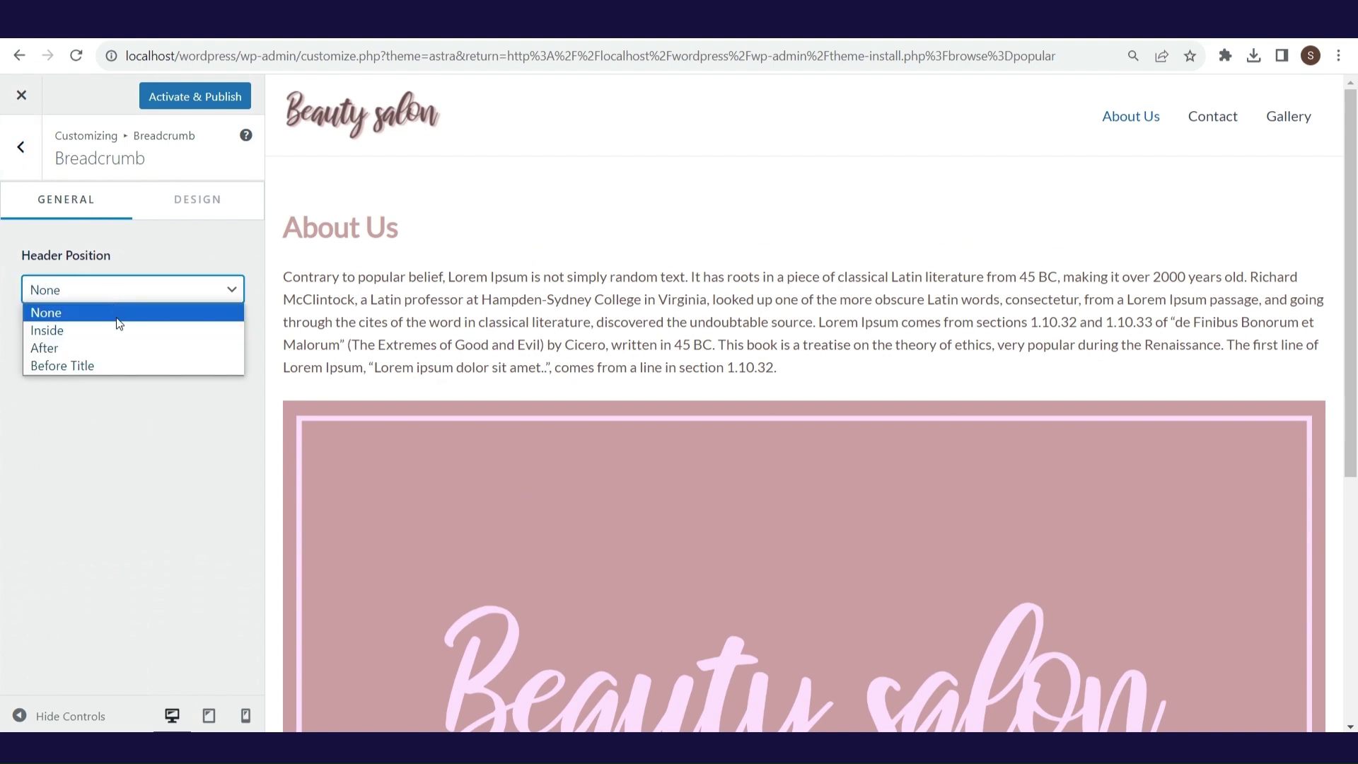
click(119, 365)
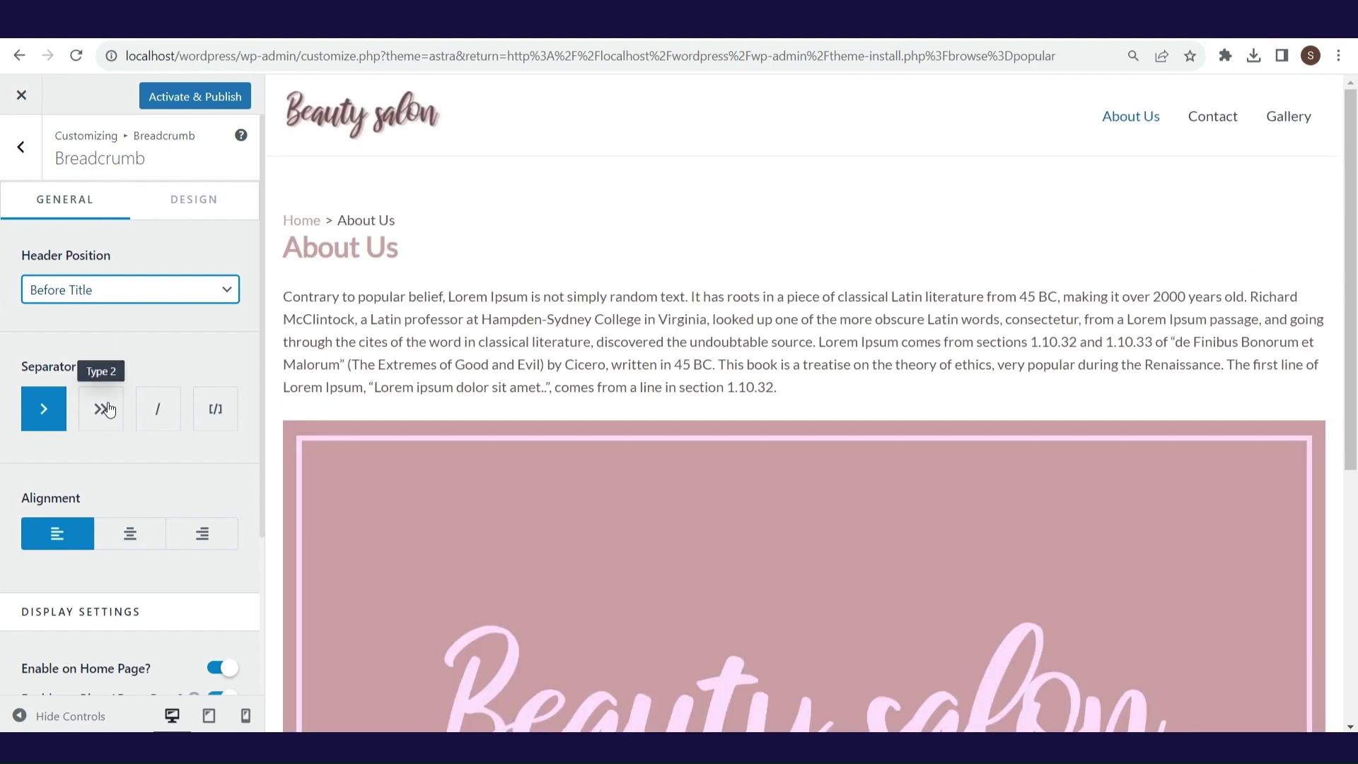
click(156, 418)
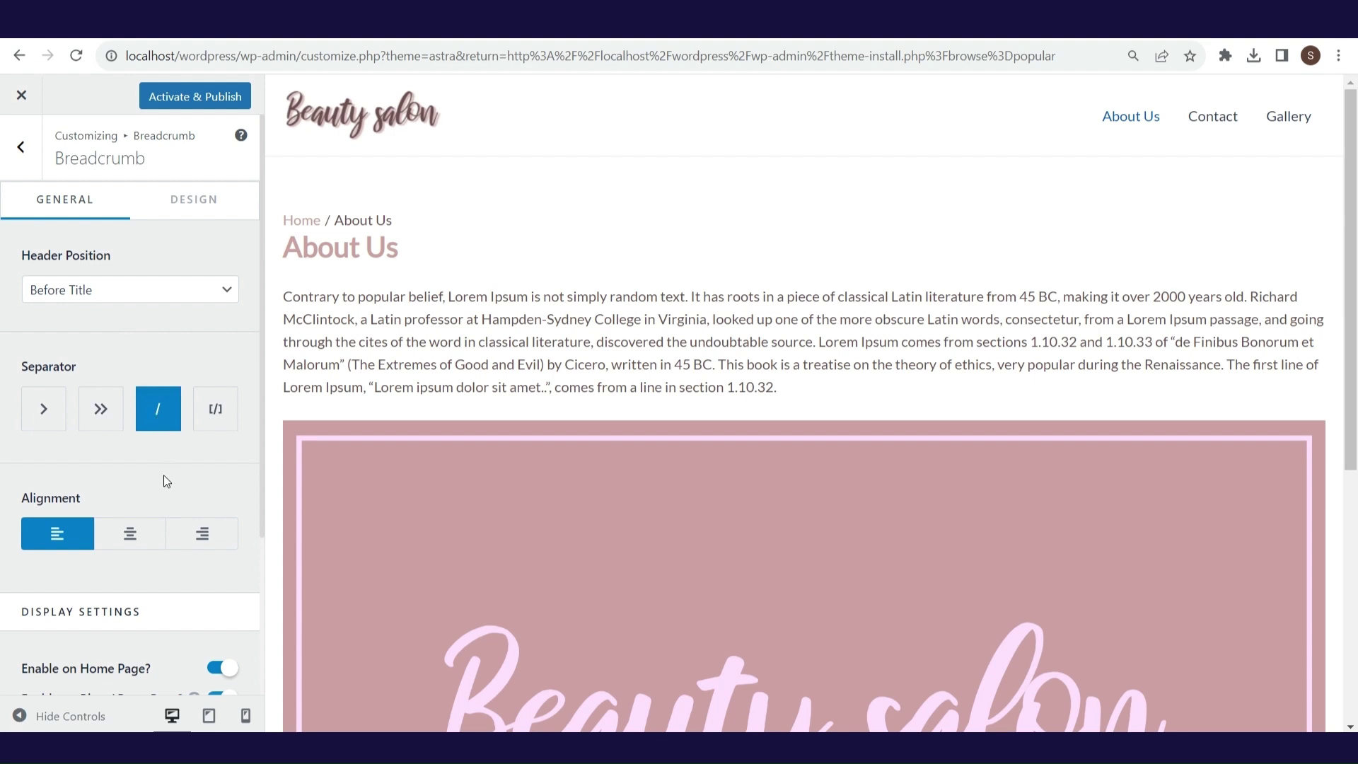
click(21, 148)
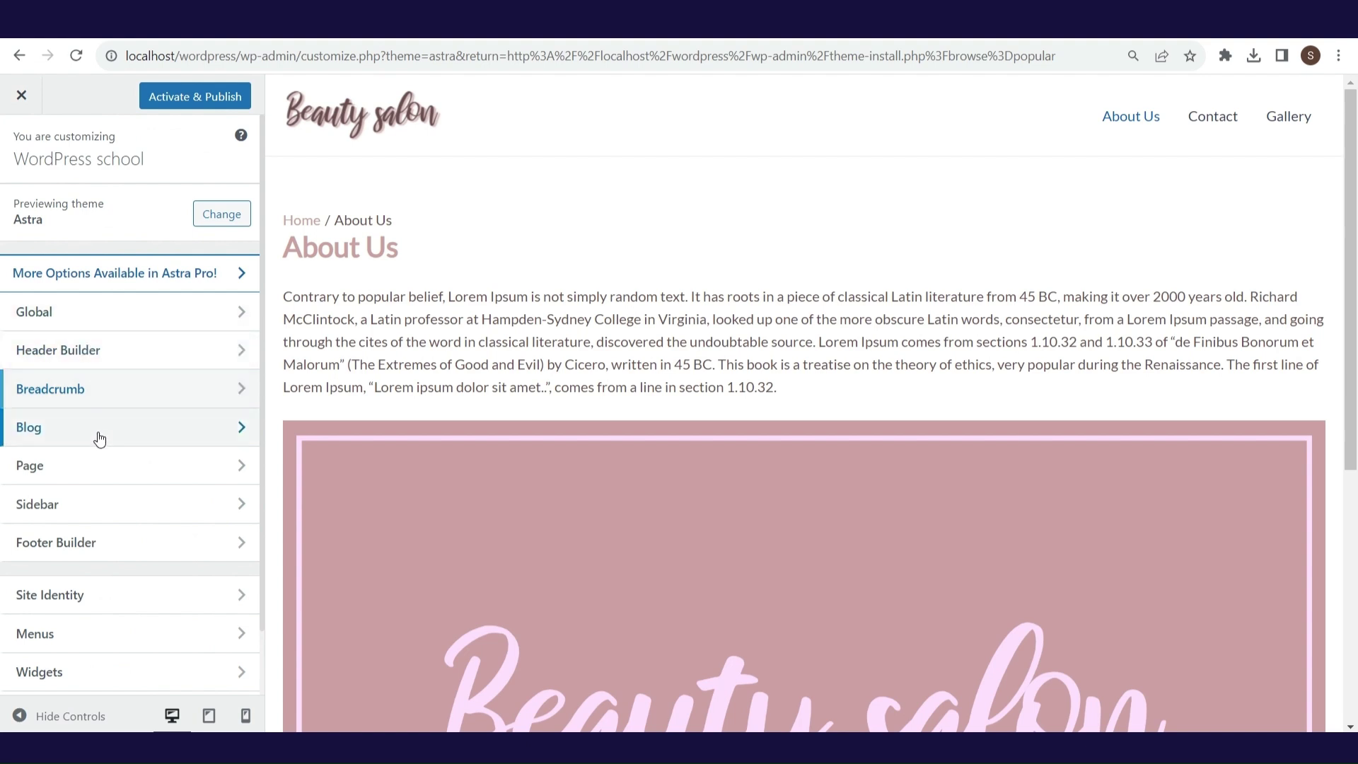
- Review the Page layout and Sidebar panels (Unboxed sidebar at 30% width) before the Footer Builder
click(65, 479)
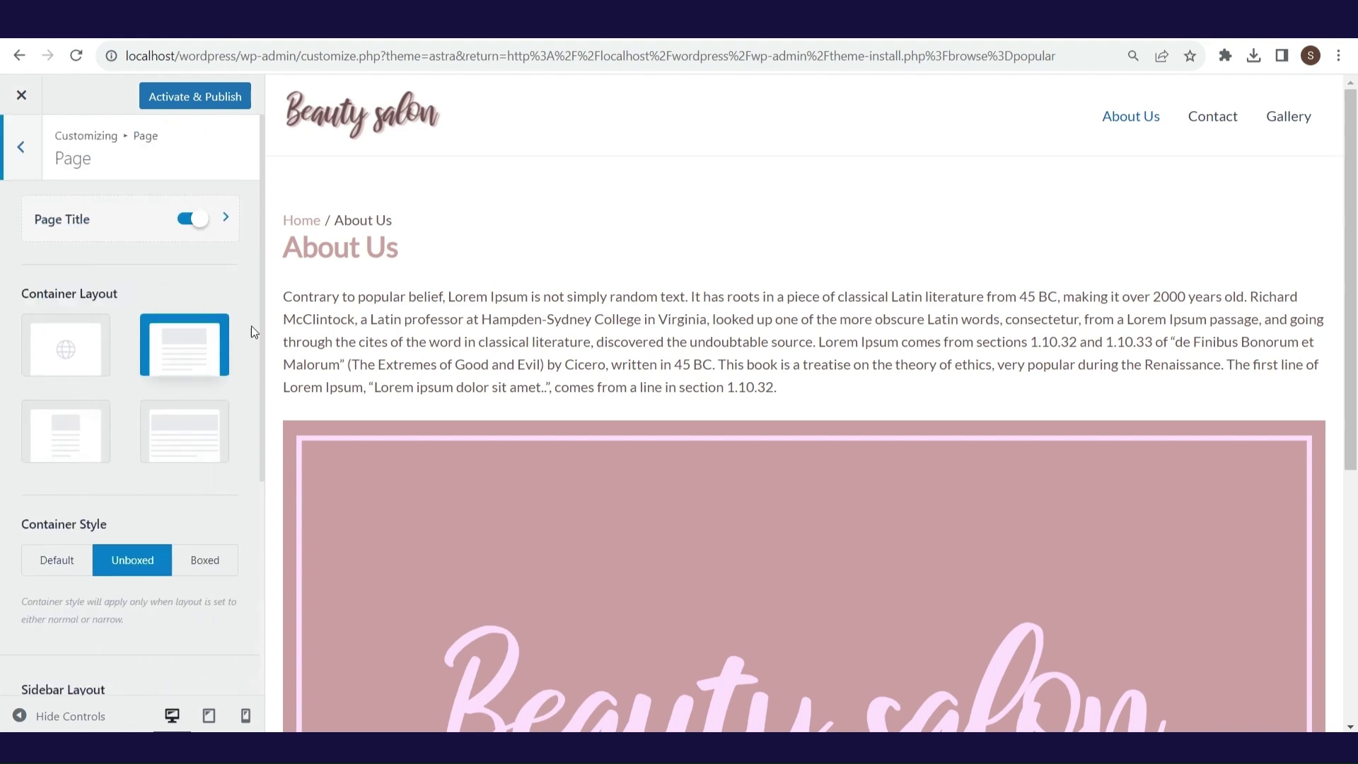
key(Escape)
click(117, 508)
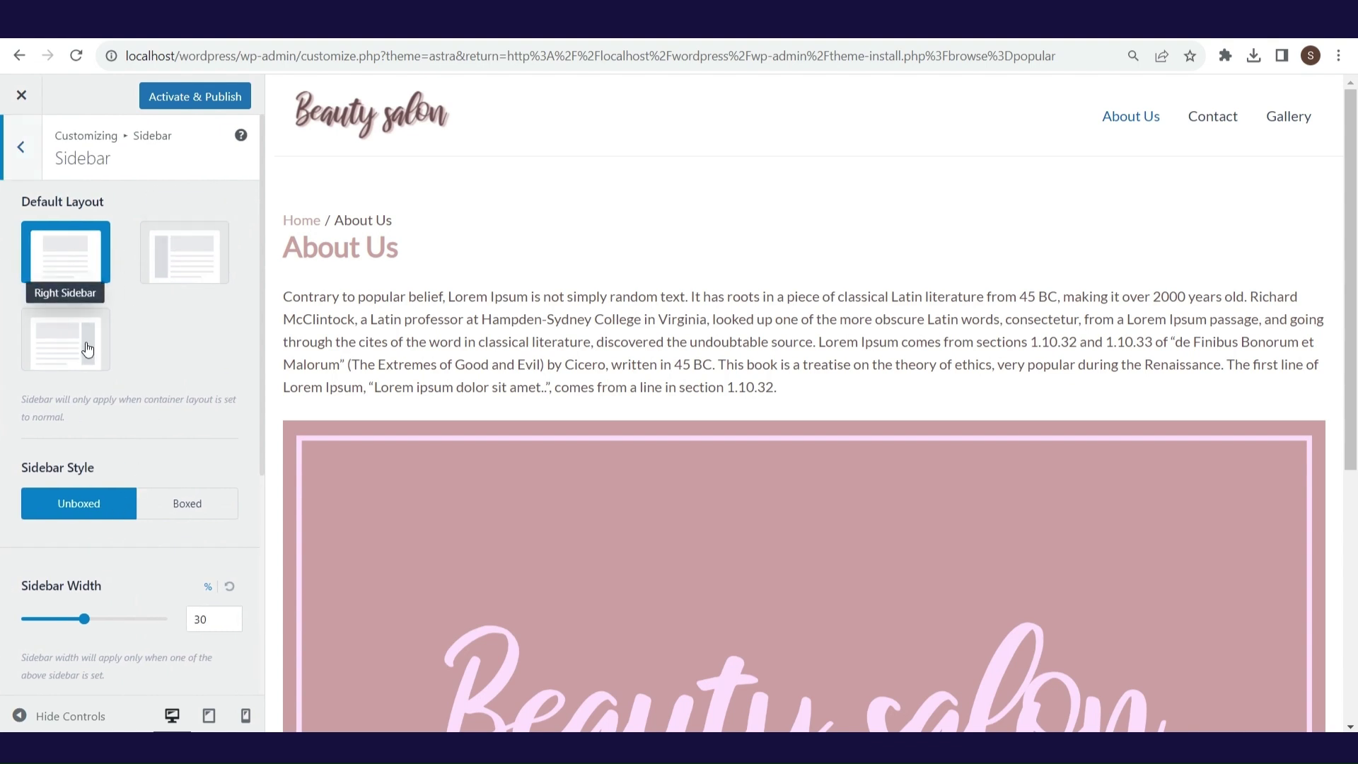
click(21, 147)
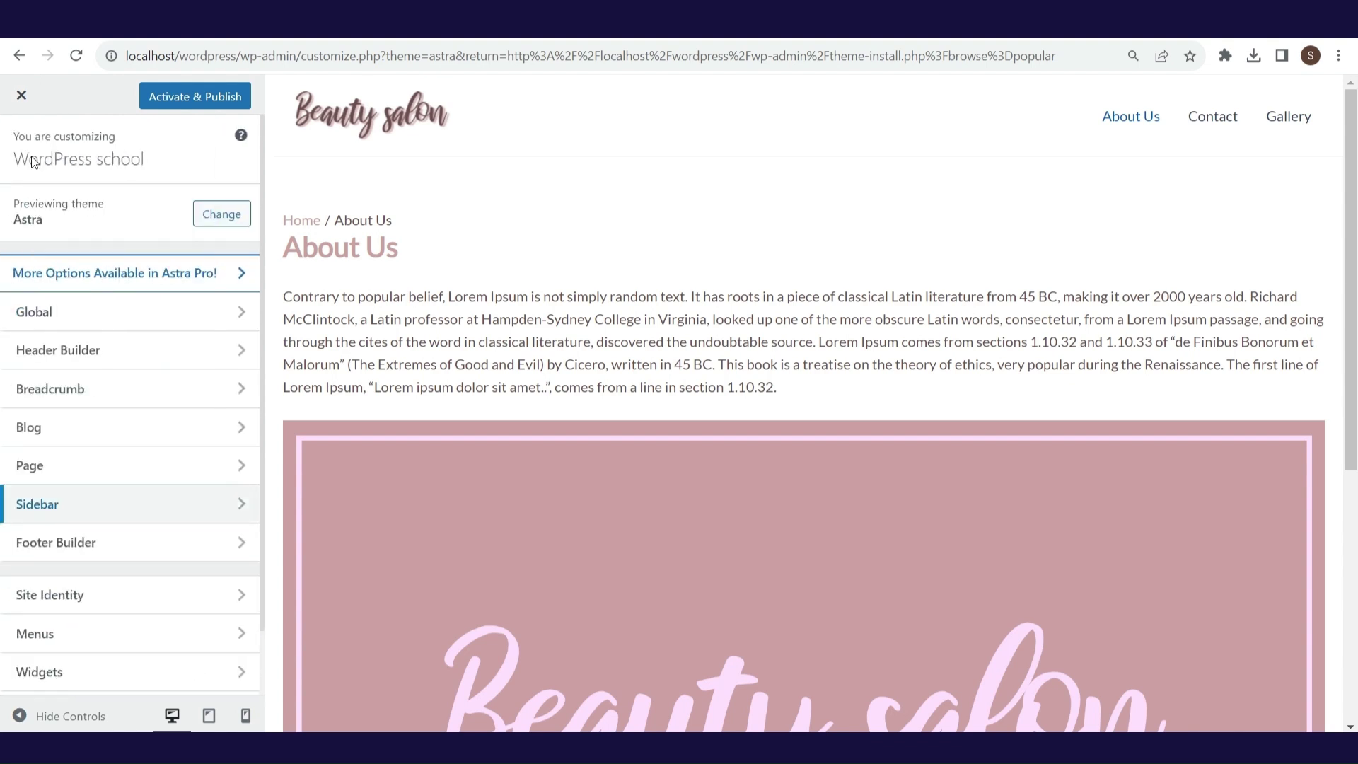
click(84, 544)
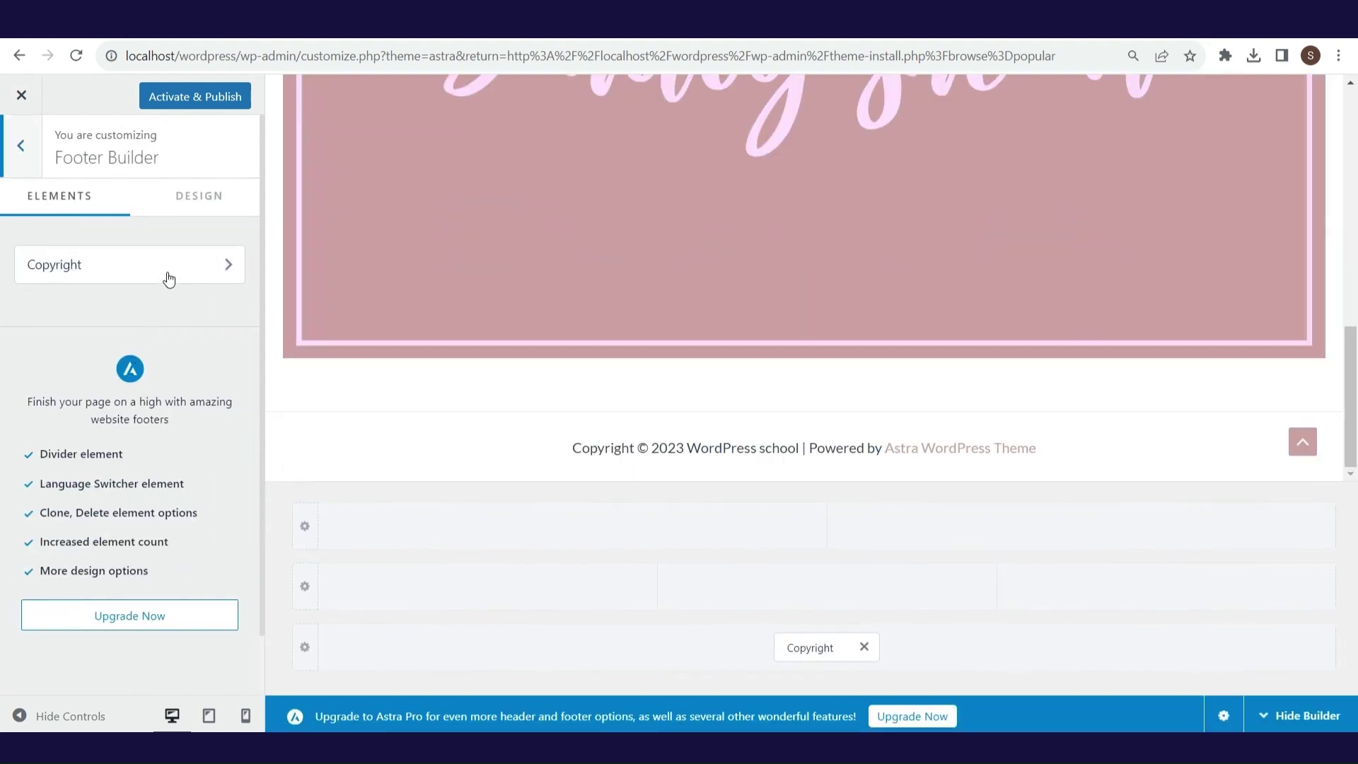
- Inspect the [site_title] and 'Powered by' parts of the footer copyright text, leaving it unchanged
click(170, 276)
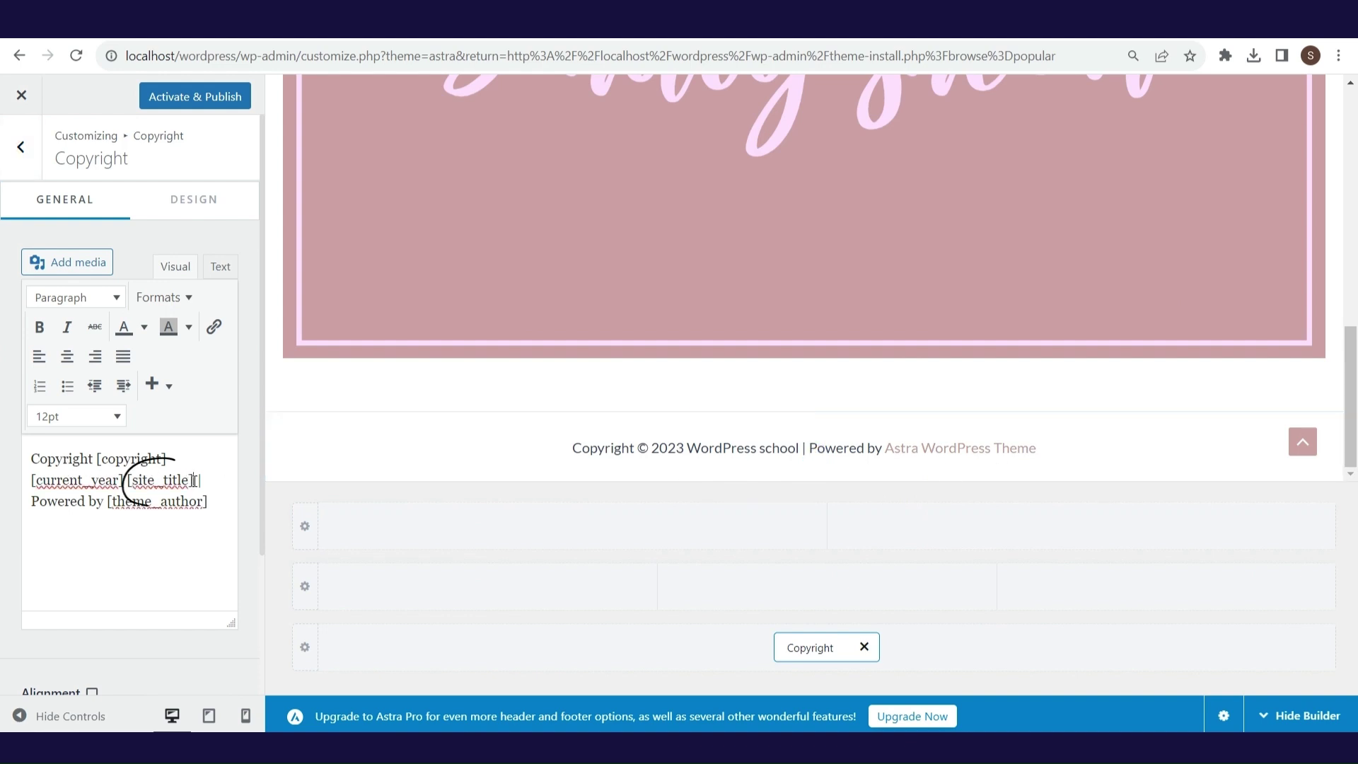
drag(193, 481, 129, 483)
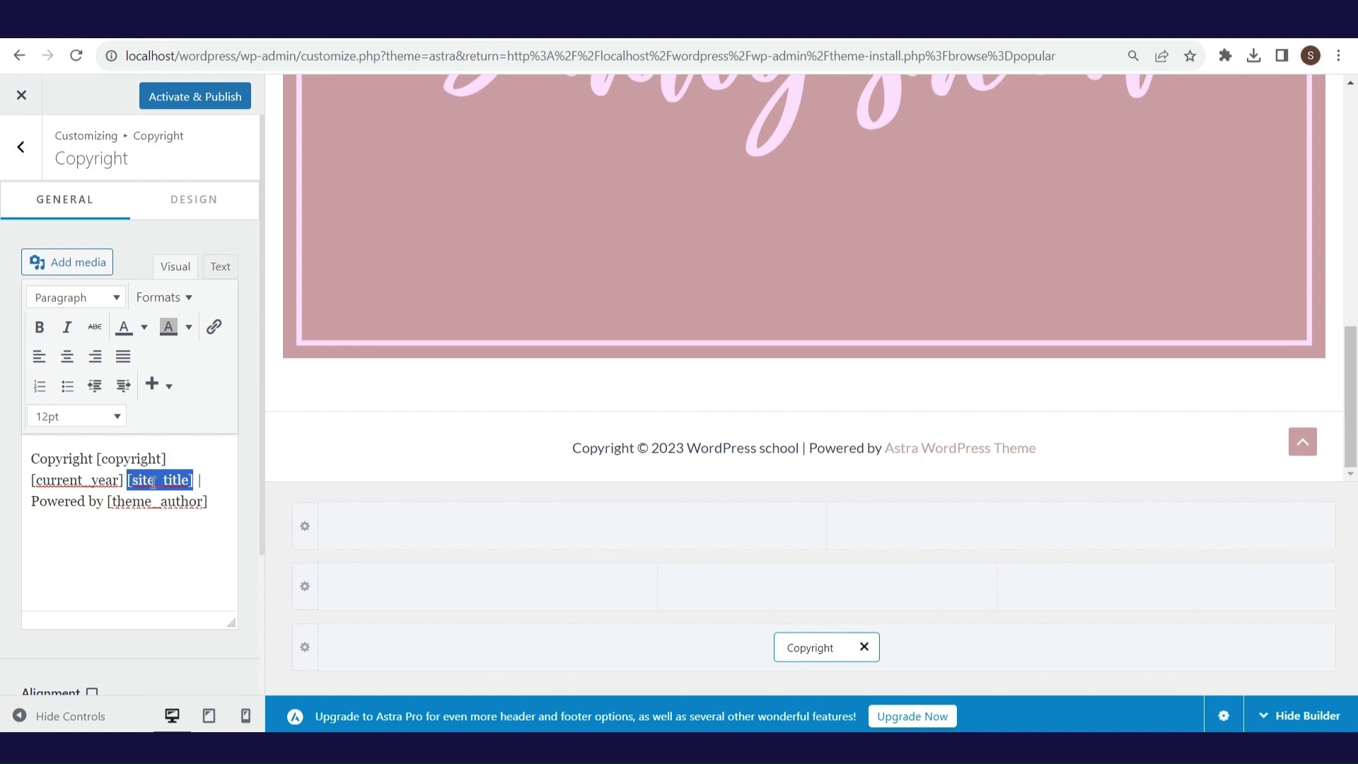
click(193, 481)
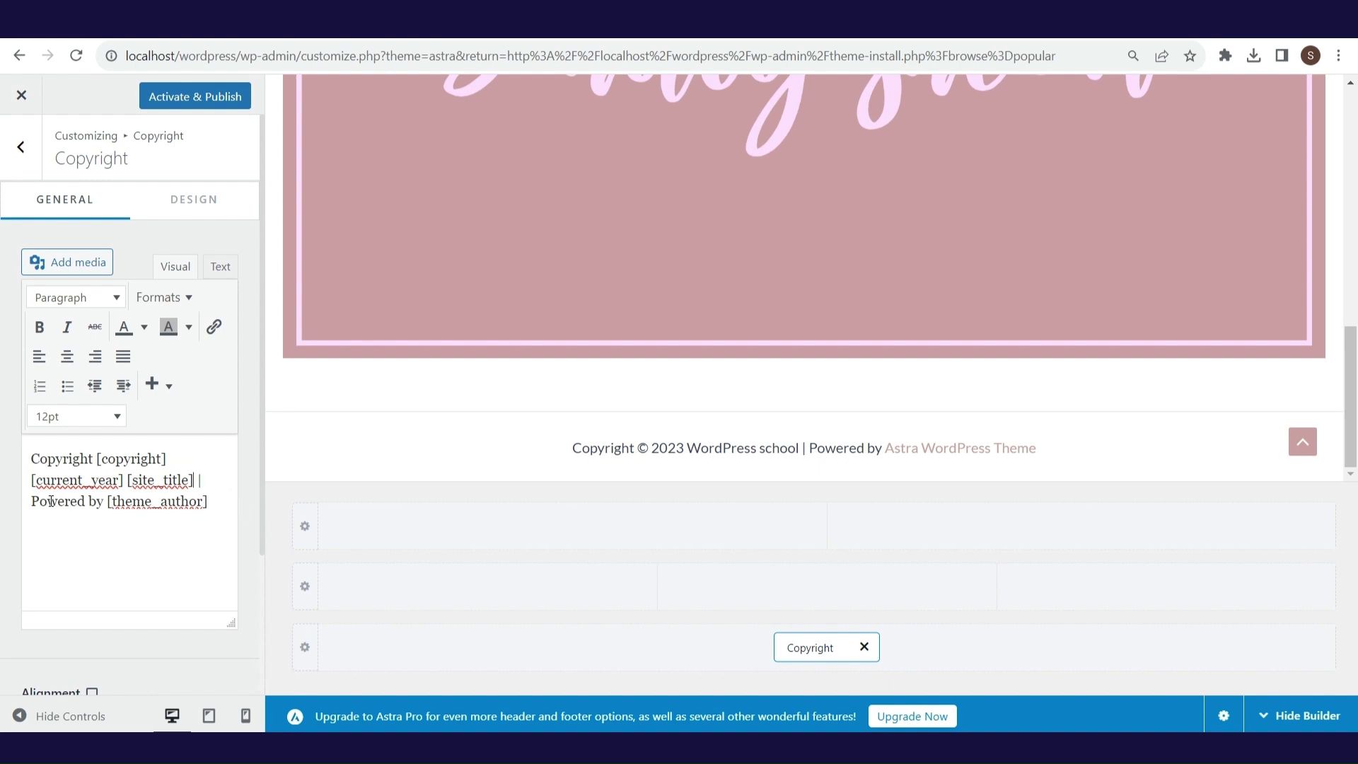
drag(32, 501, 104, 503)
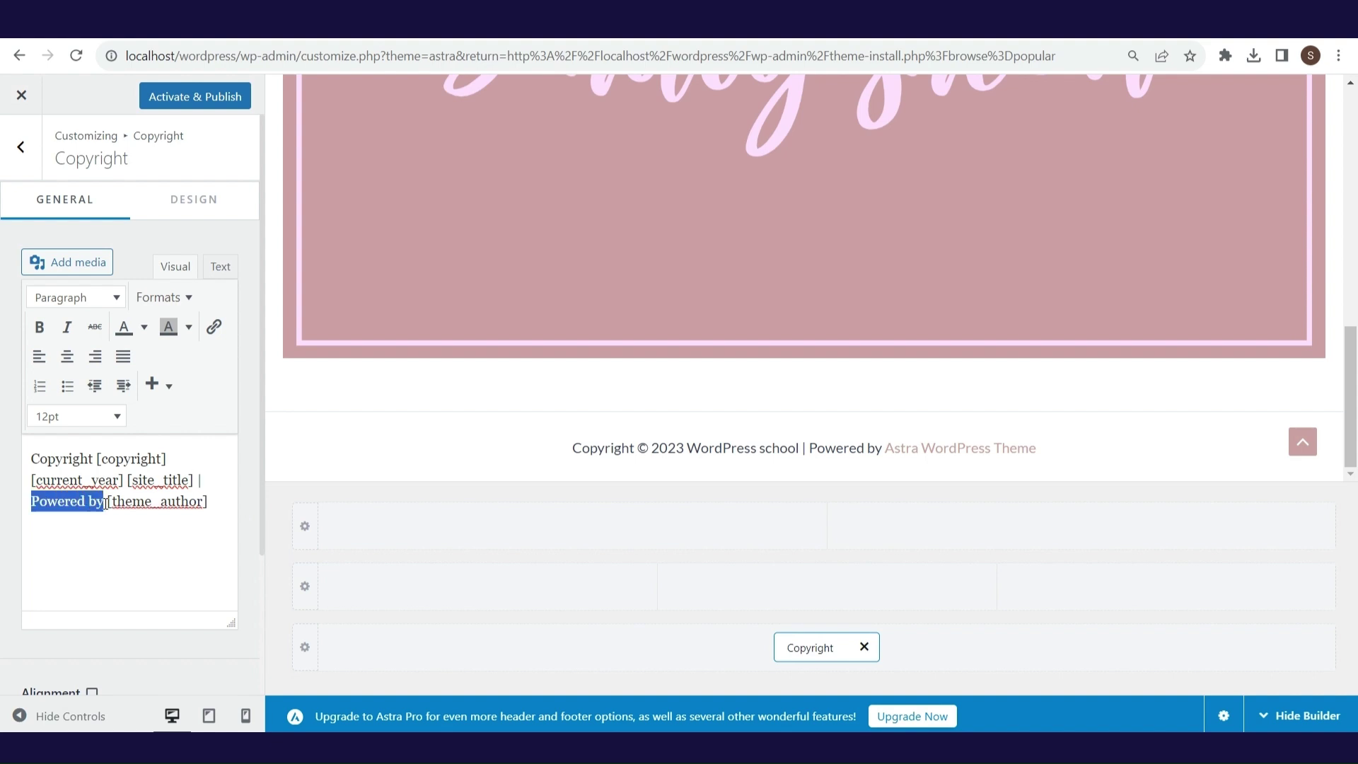
click(216, 501)
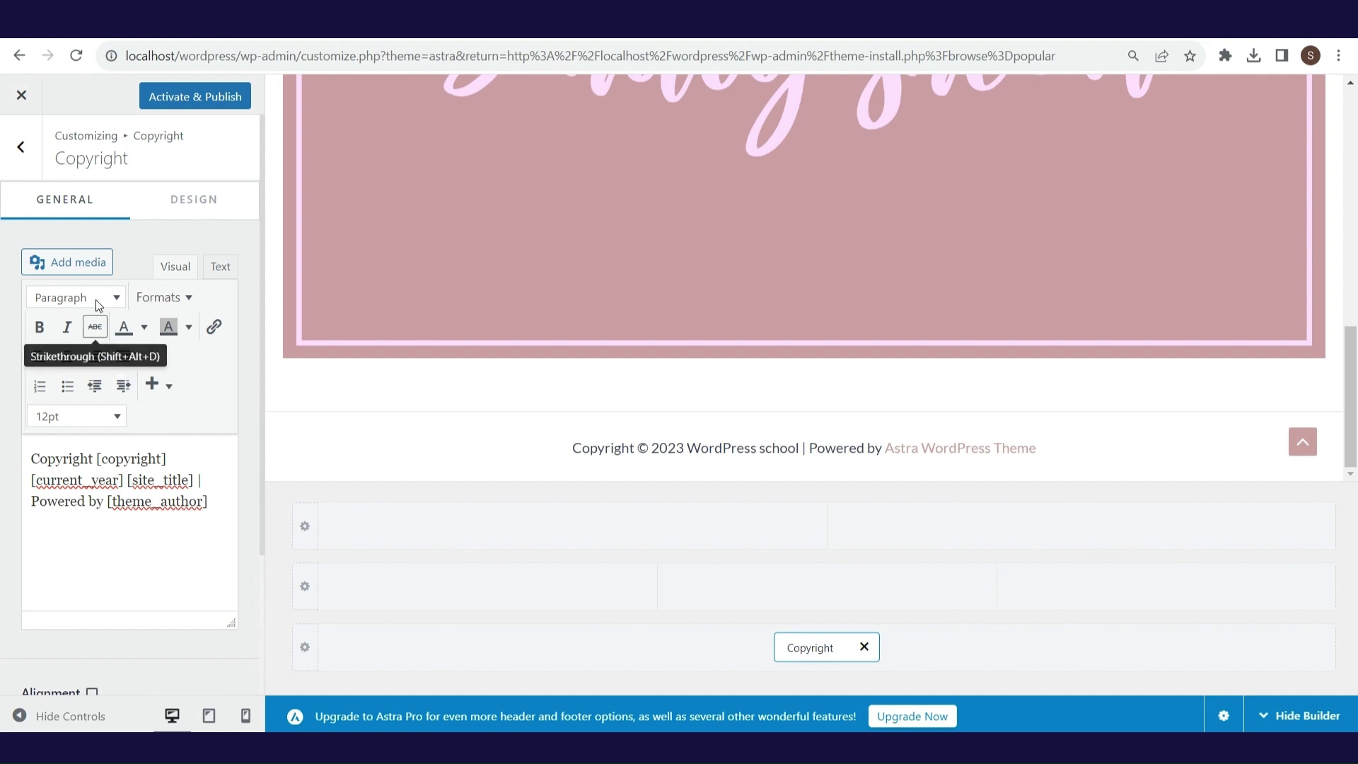
click(35, 169)
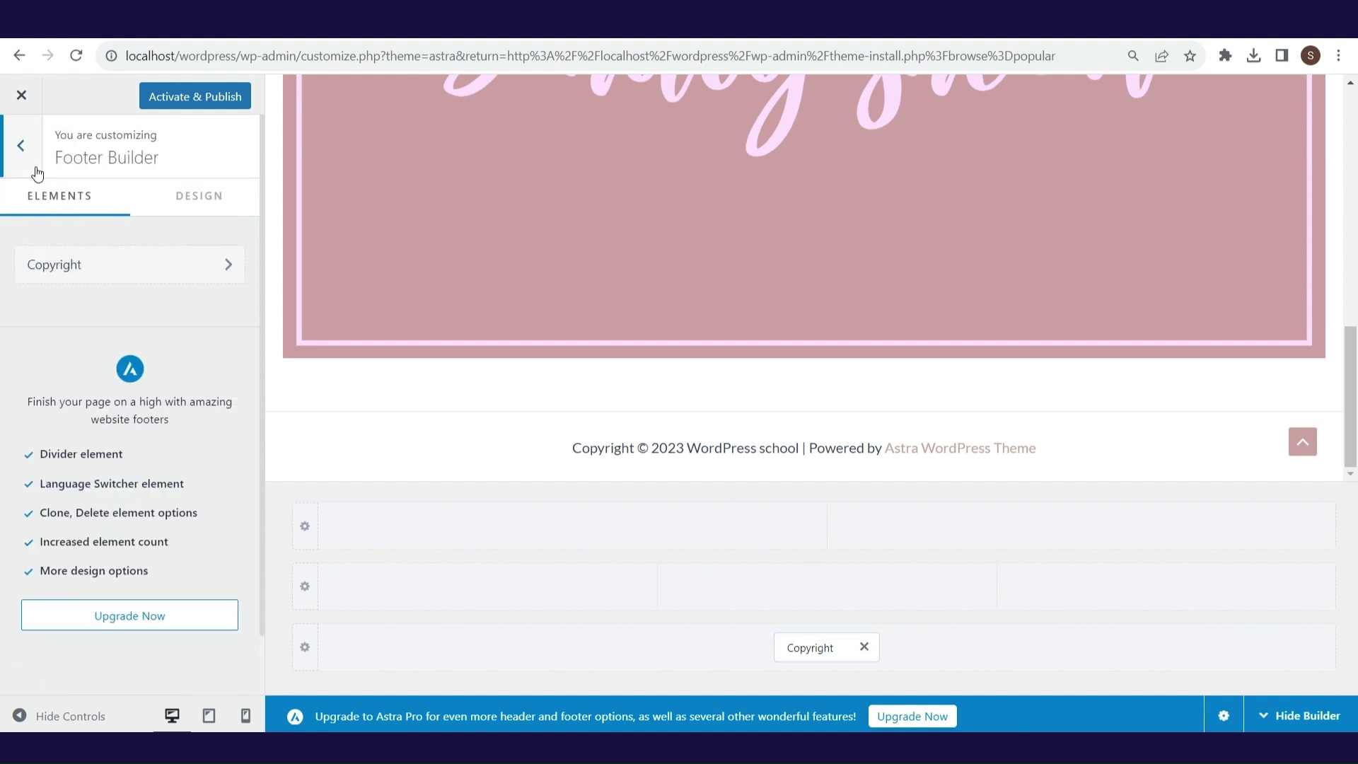
click(36, 171)
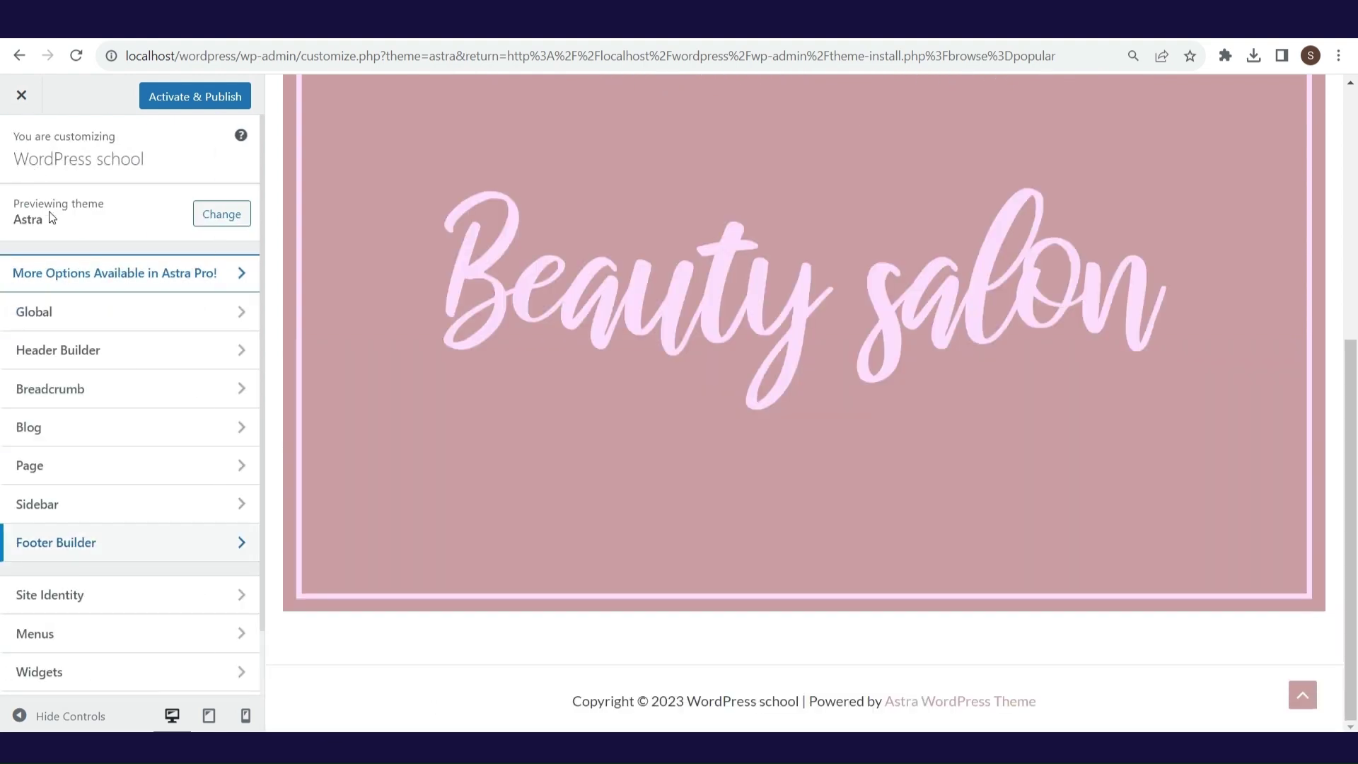
- Set the square Beauty salon image as the site icon, then view the Menus panel
click(134, 594)
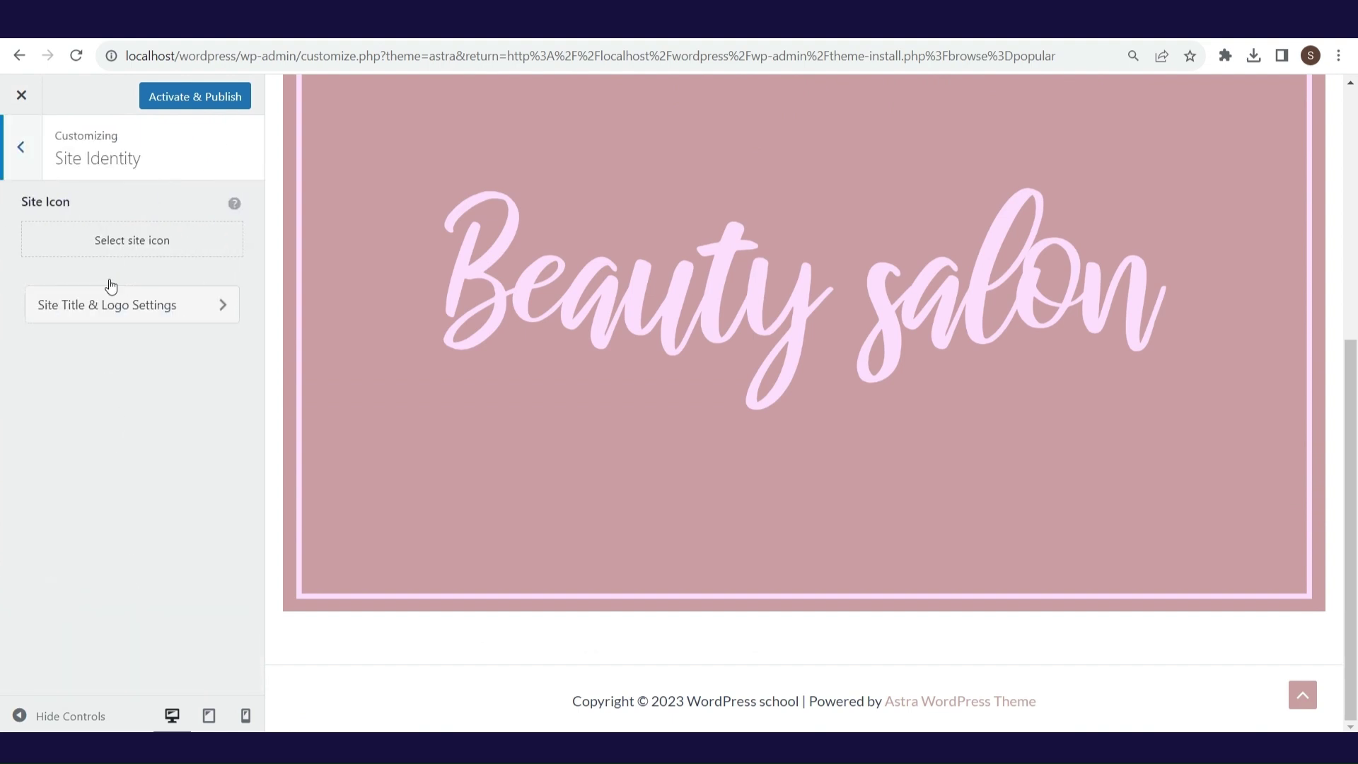
click(121, 244)
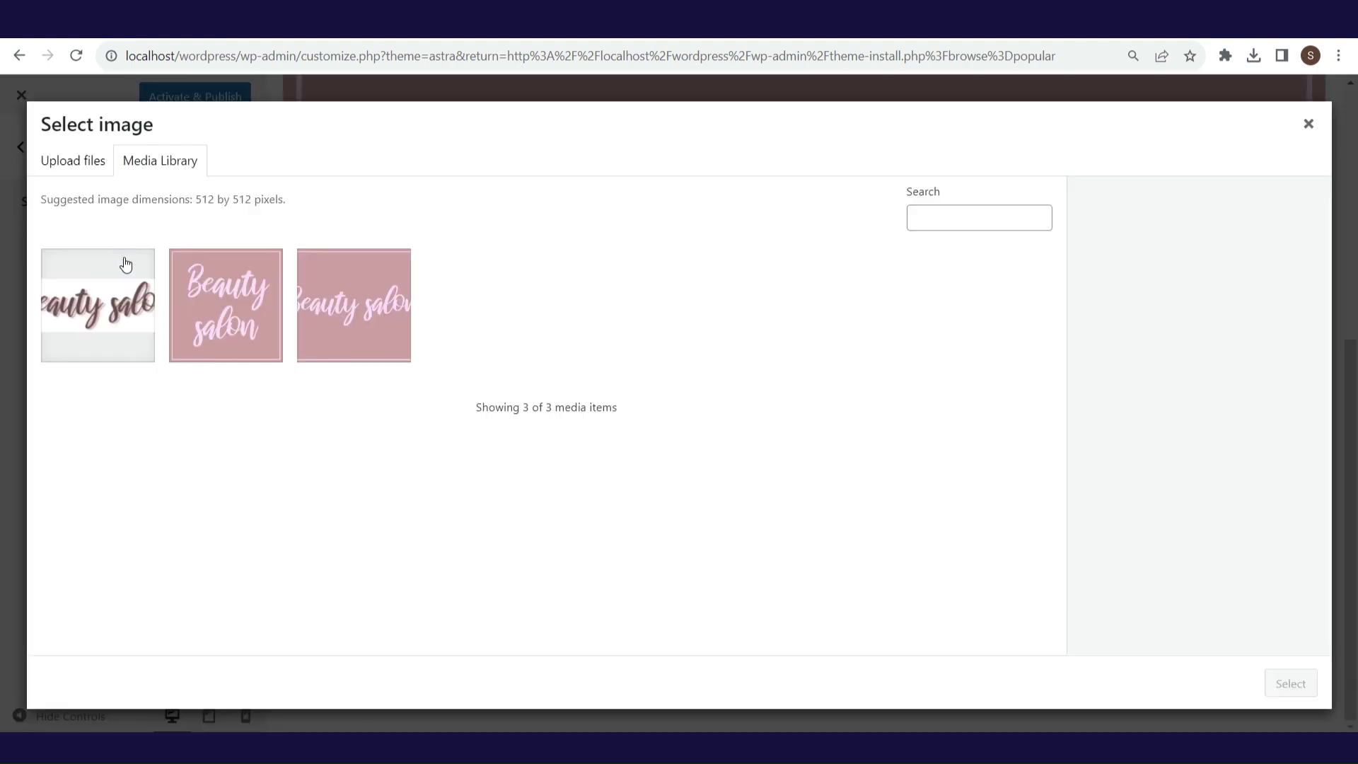
click(227, 314)
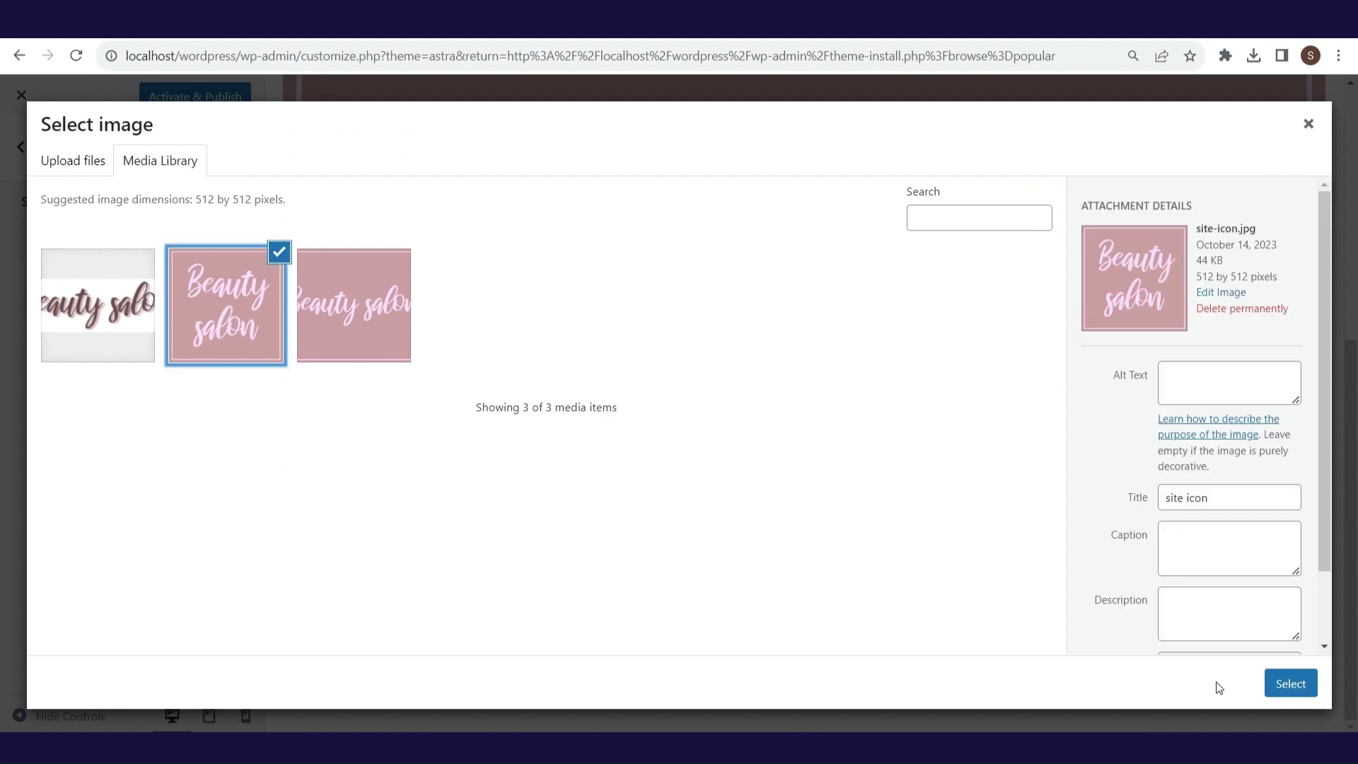
click(1275, 684)
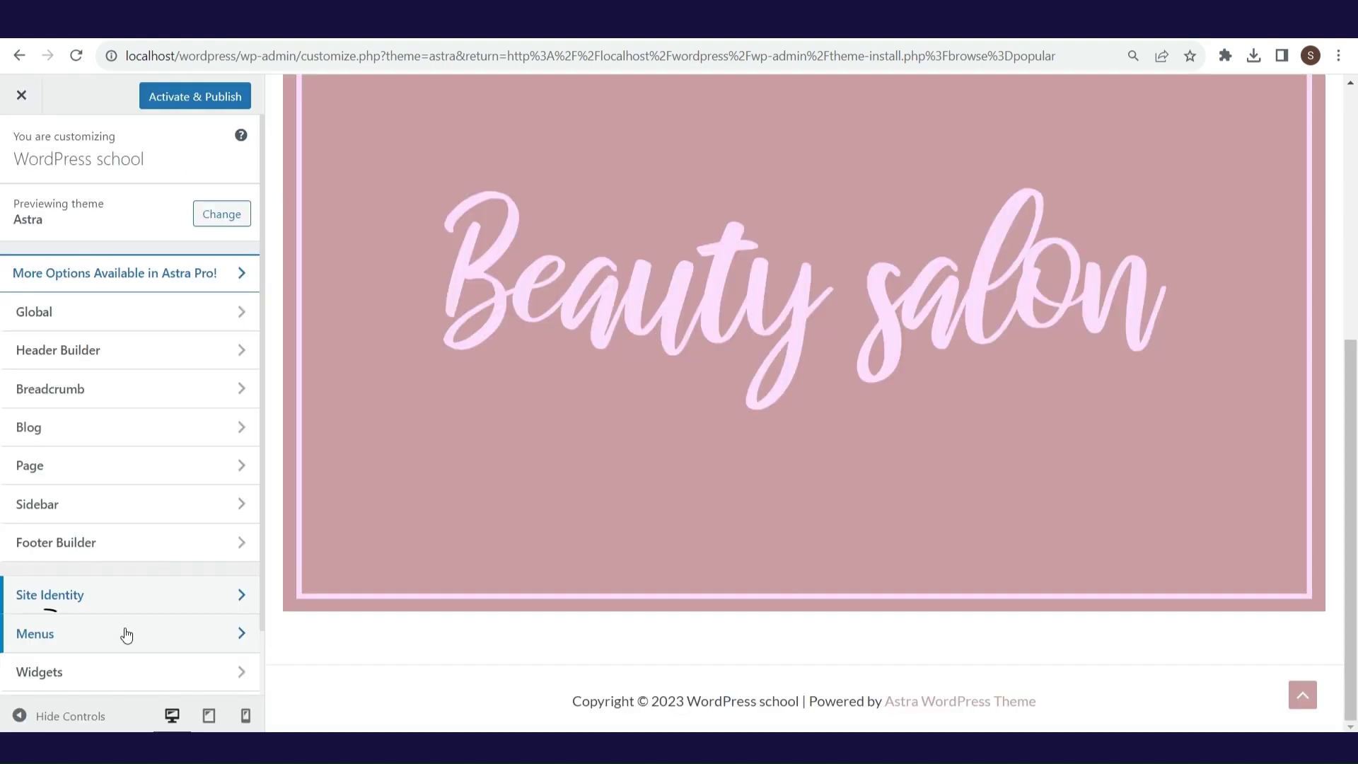
click(126, 635)
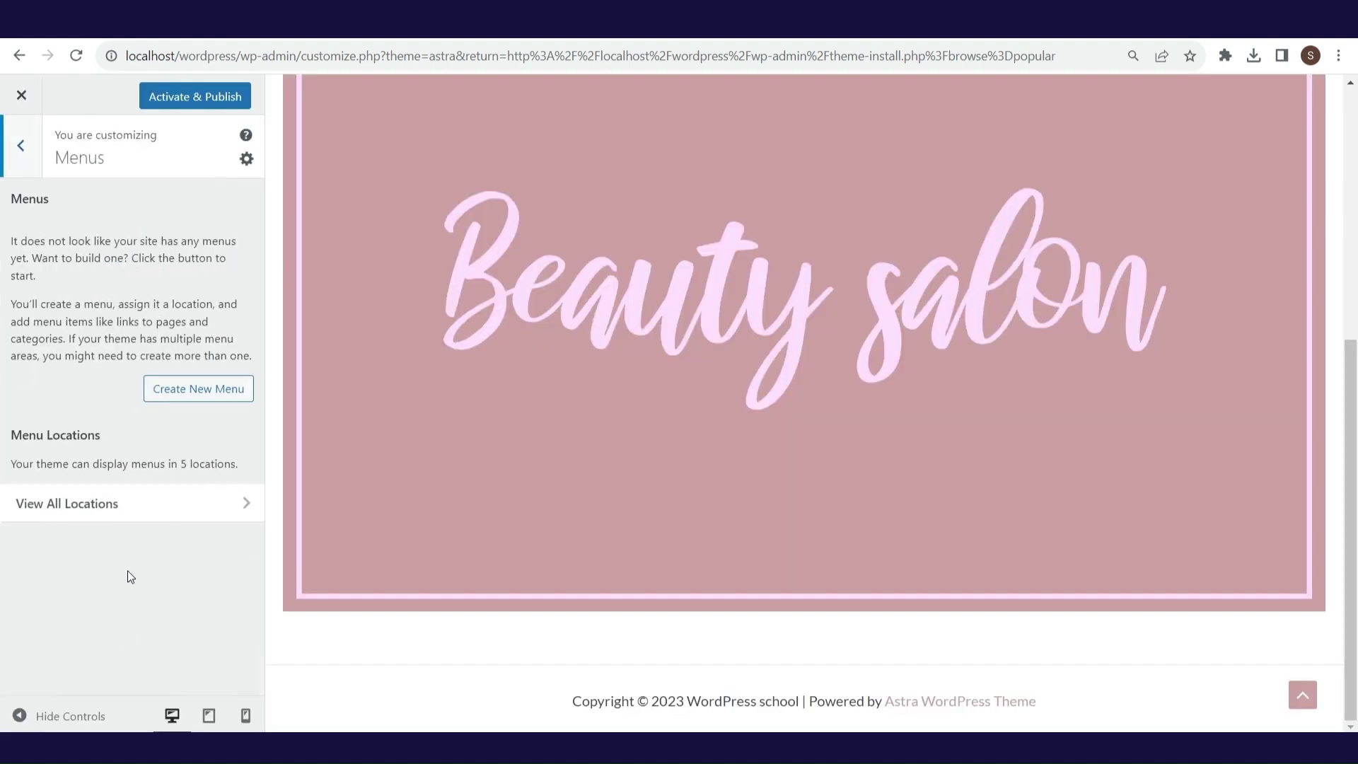
- Make the homepage display the static About Us page
click(28, 169)
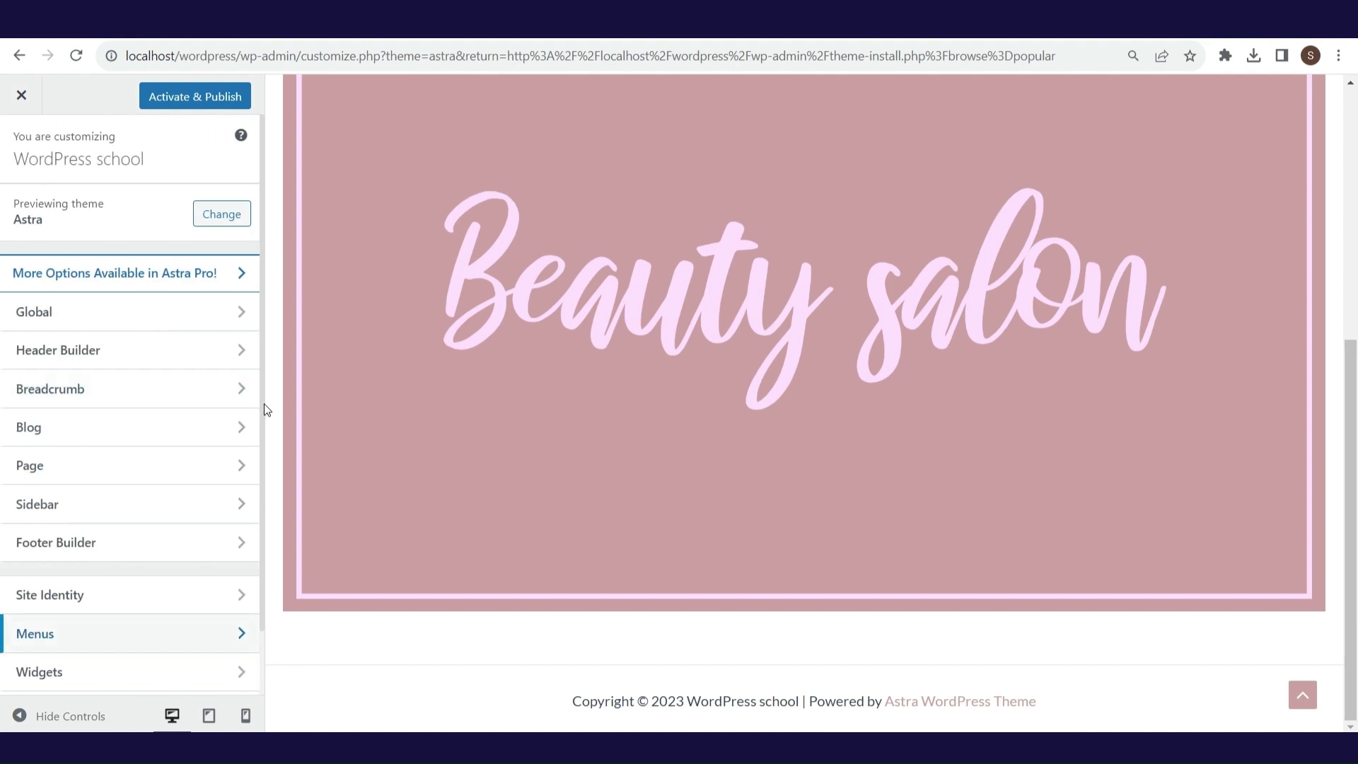
scroll(265, 410, down, 2)
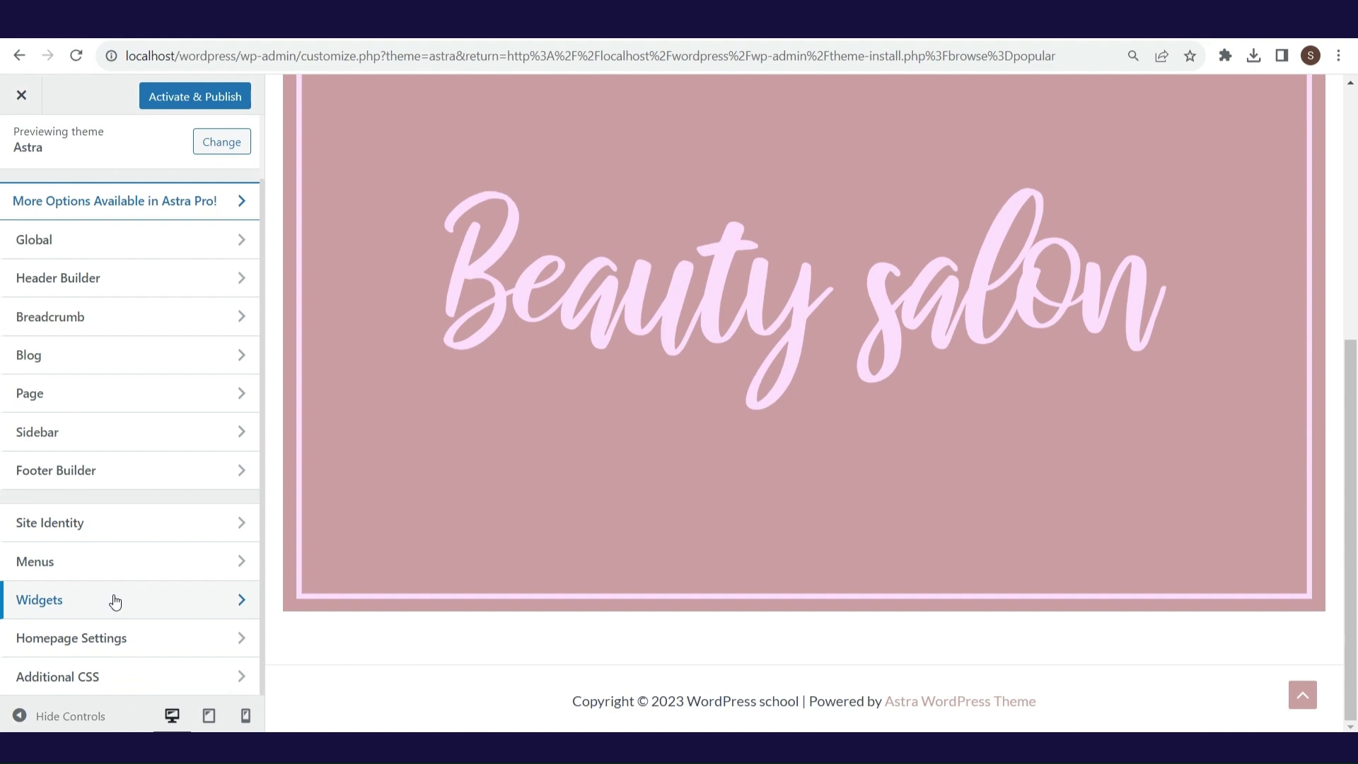
click(134, 657)
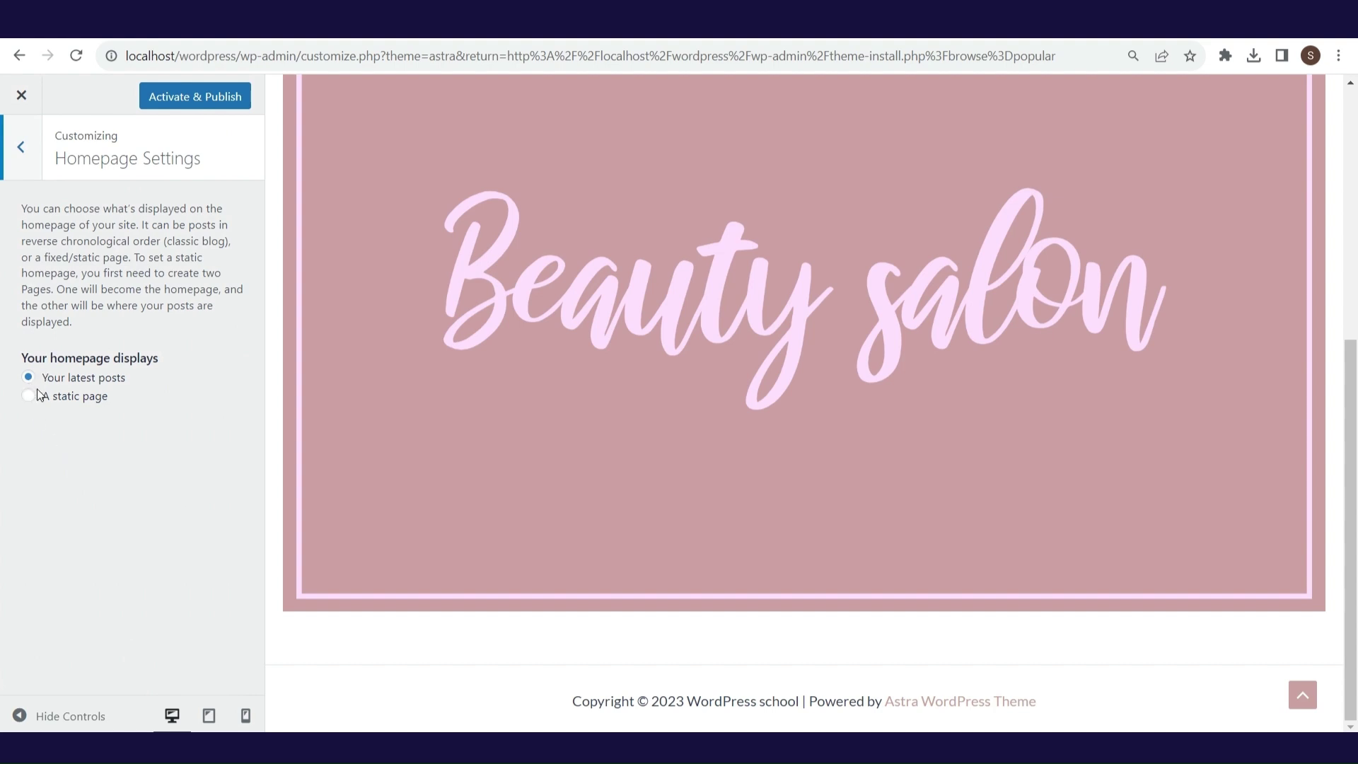
click(31, 400)
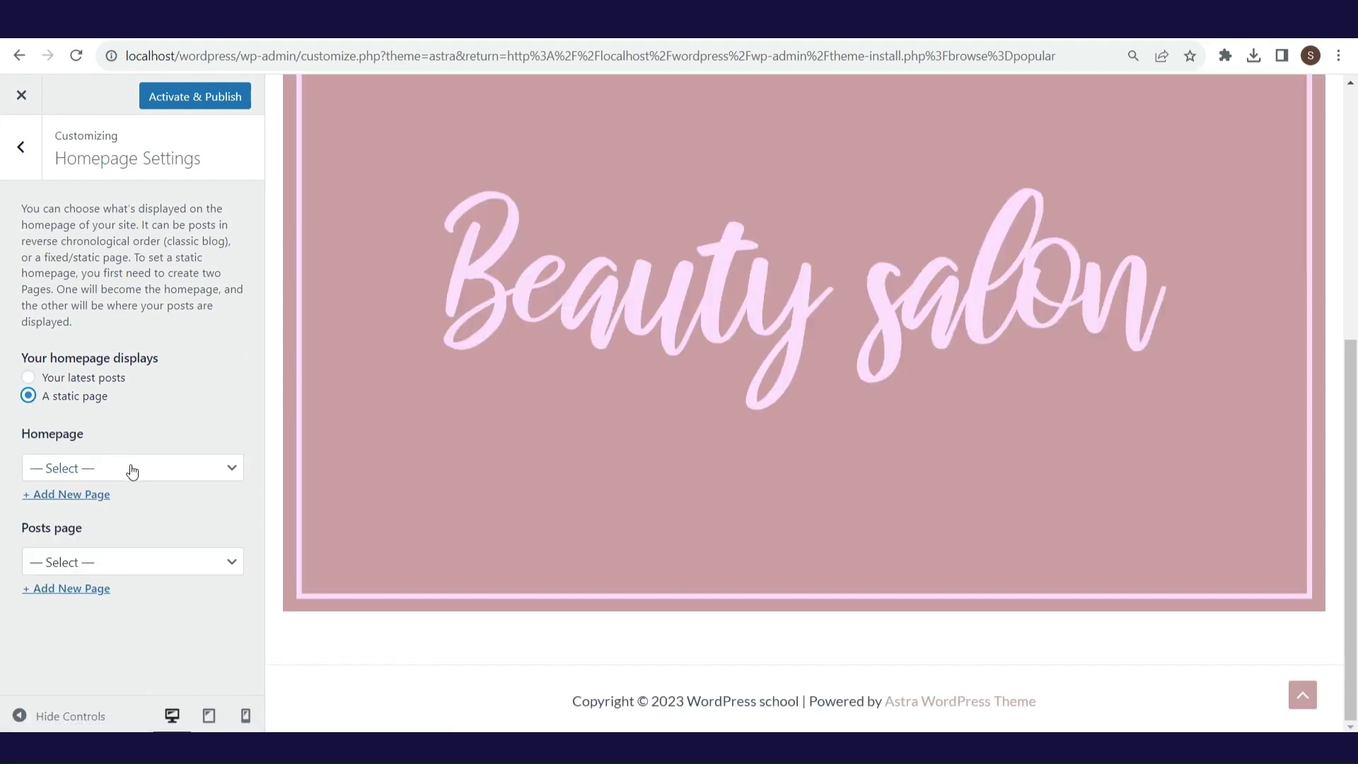
click(132, 469)
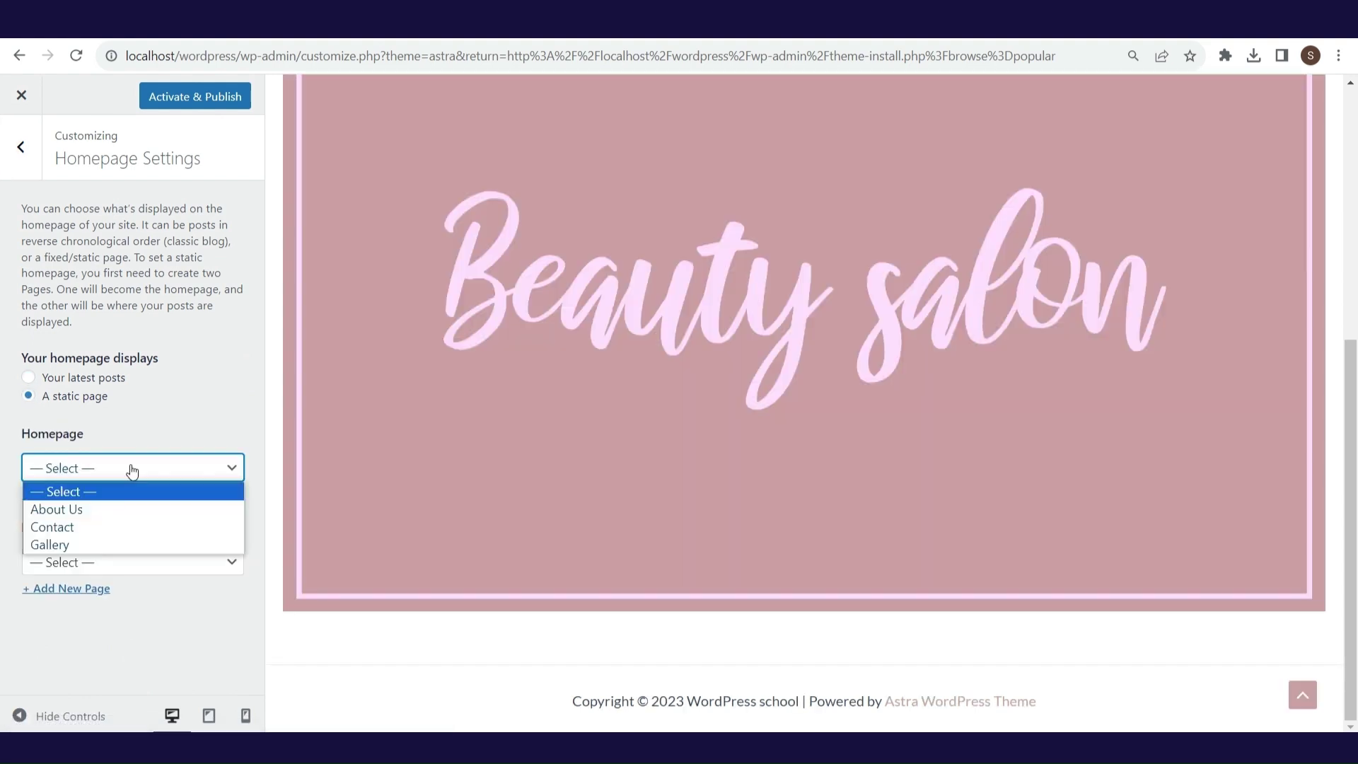
click(132, 509)
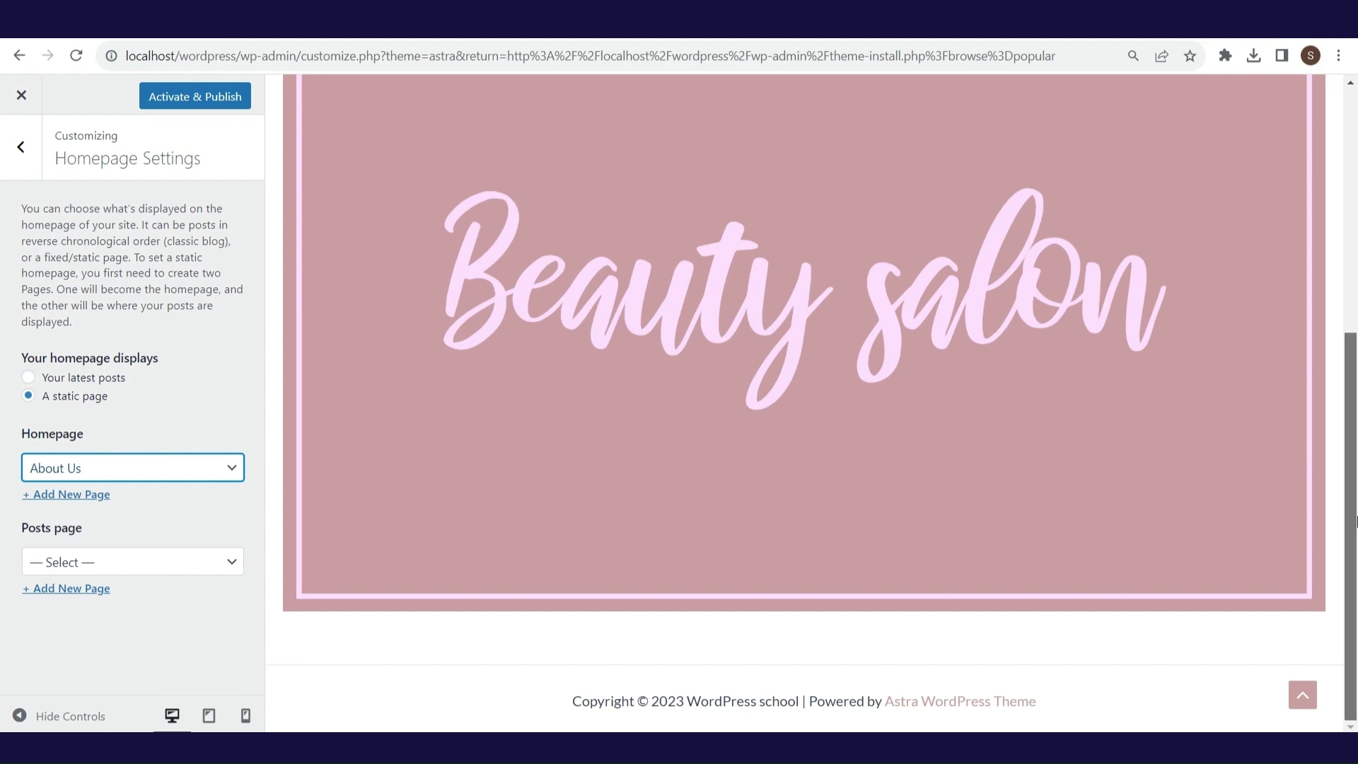
drag(1355, 513, 1354, 204)
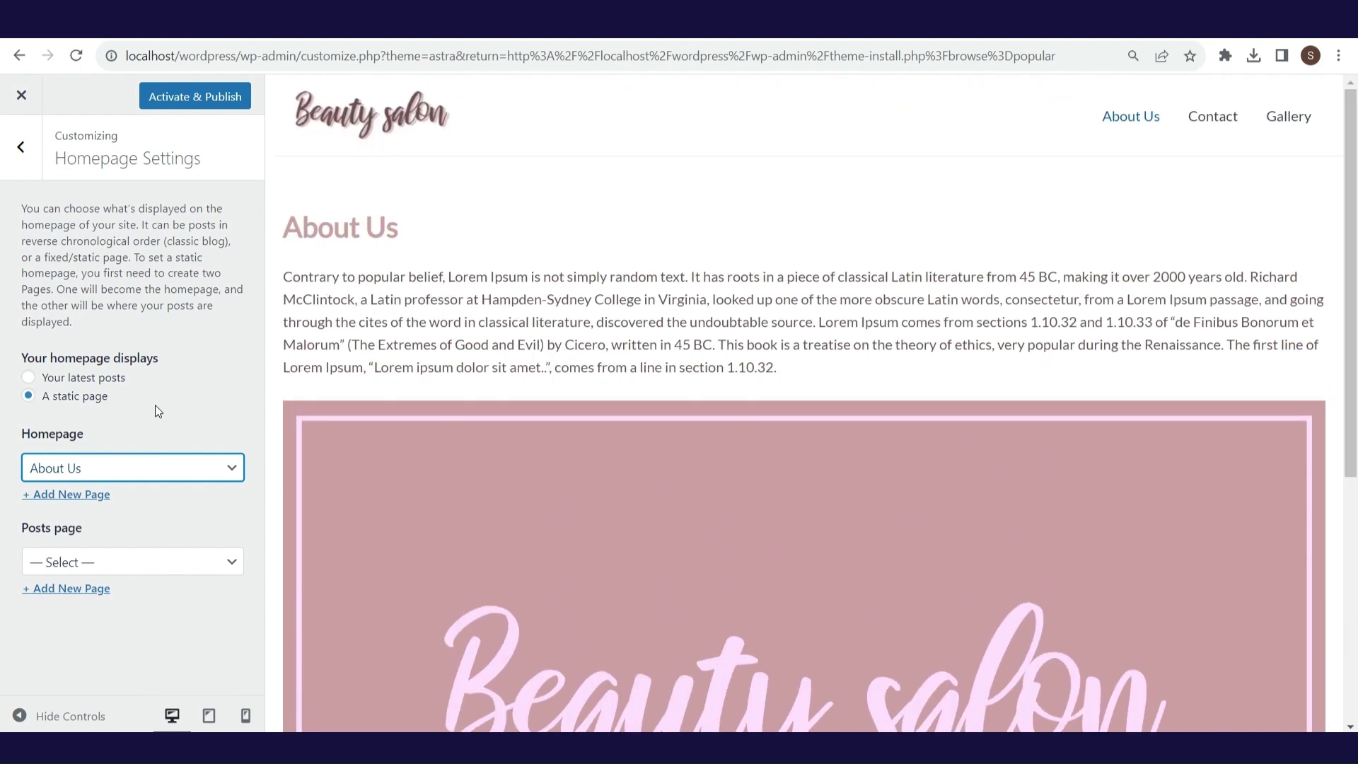
click(21, 146)
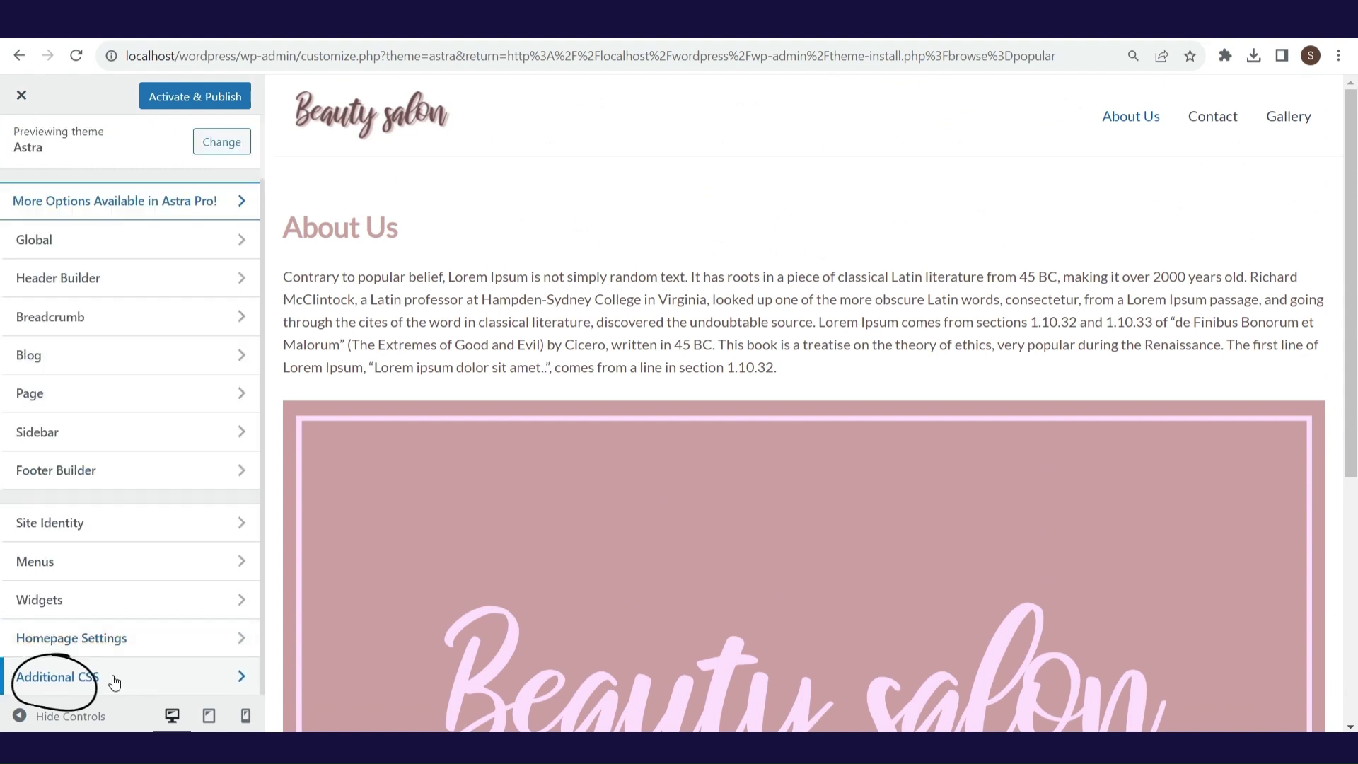
- Glance at Additional CSS, then Activate & Publish the customized Astra theme
click(114, 681)
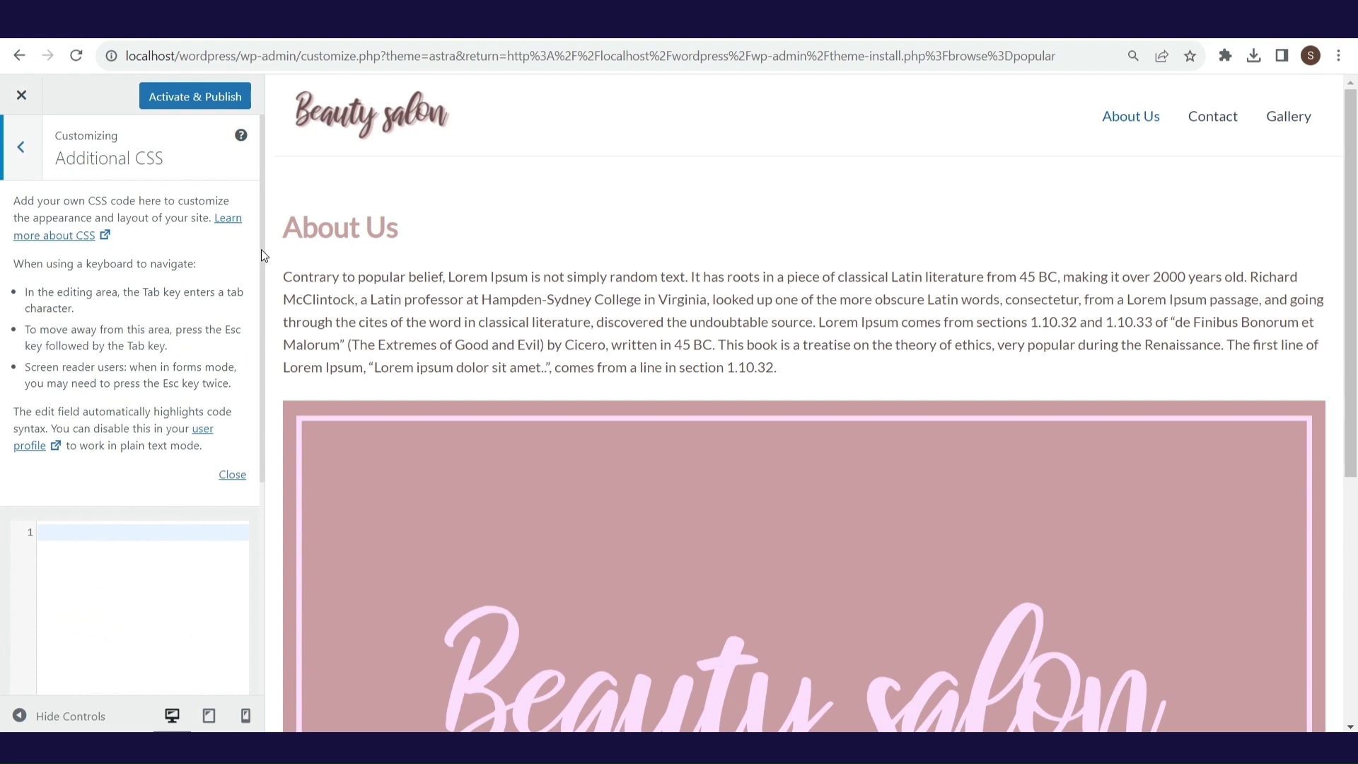
drag(261, 249, 248, 470)
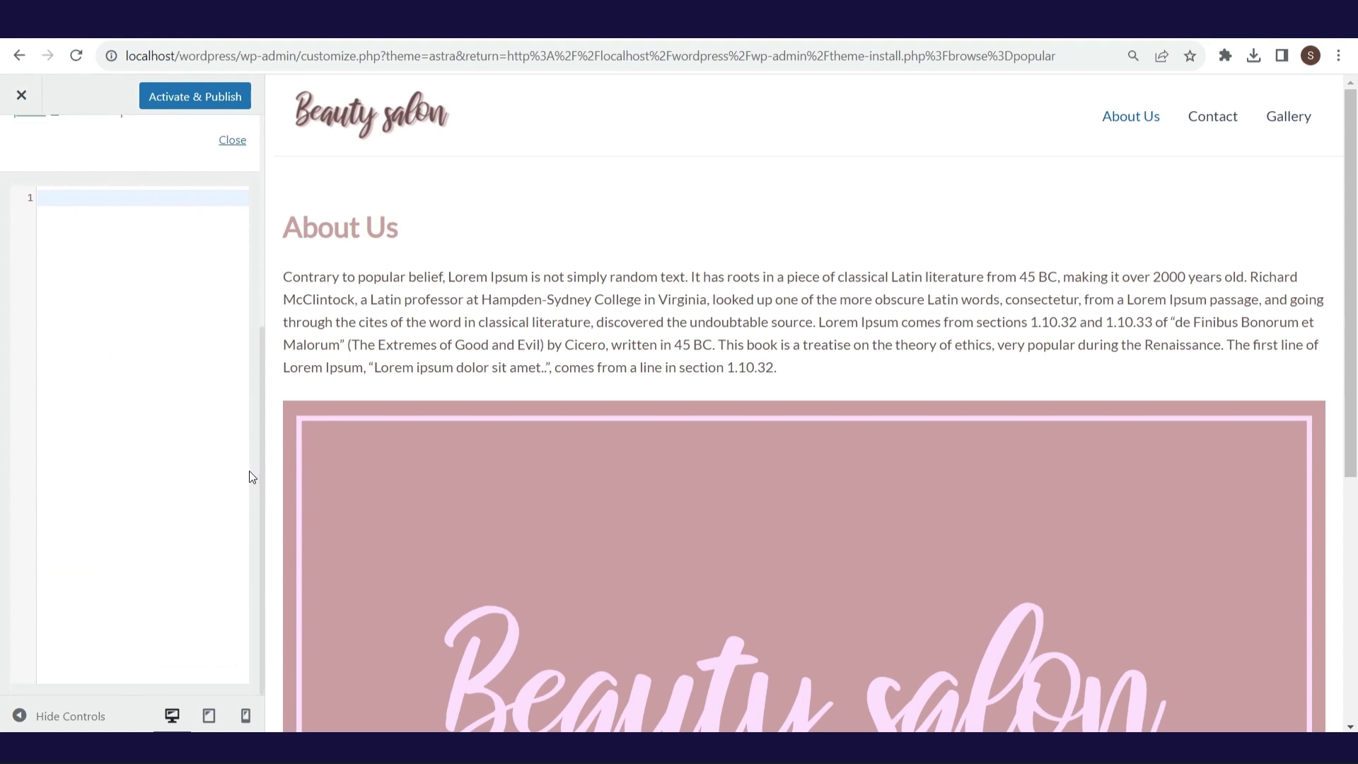
scroll(249, 469, up, 5)
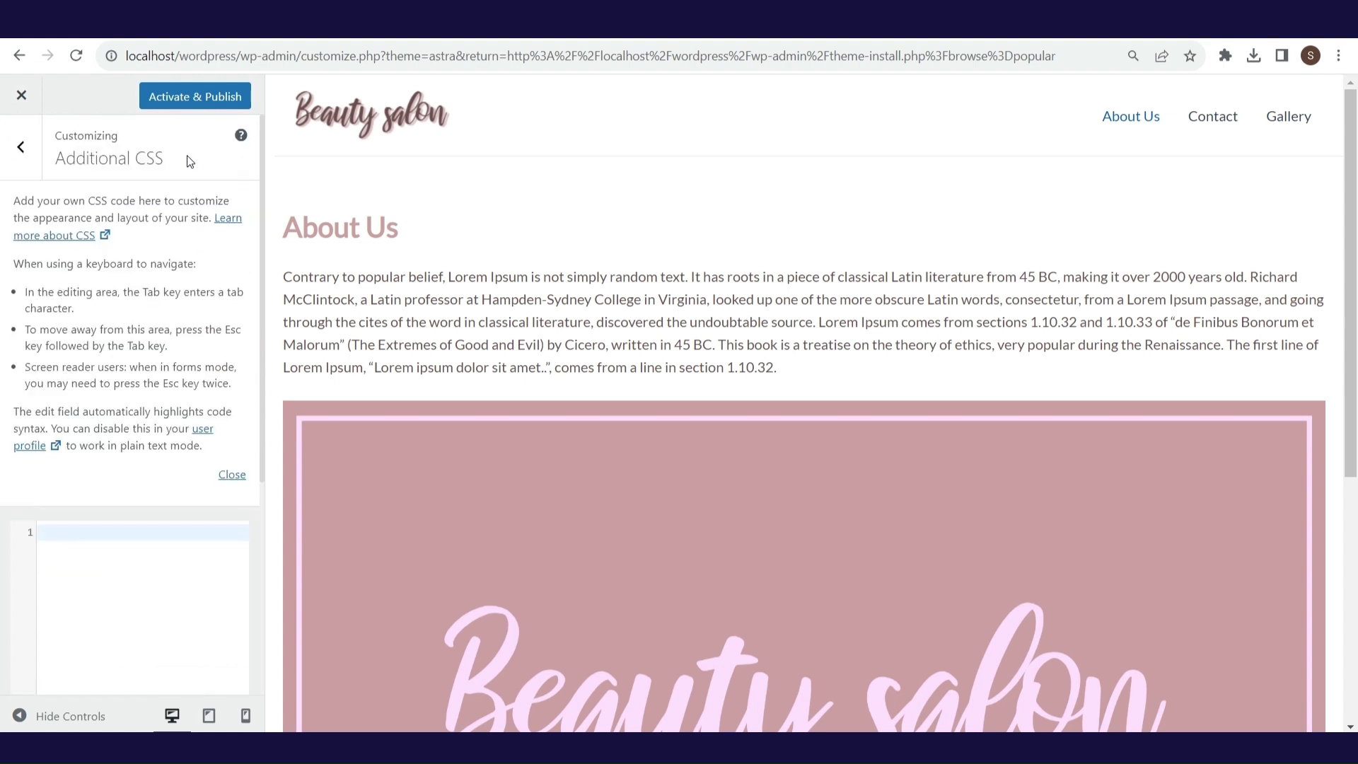
click(22, 148)
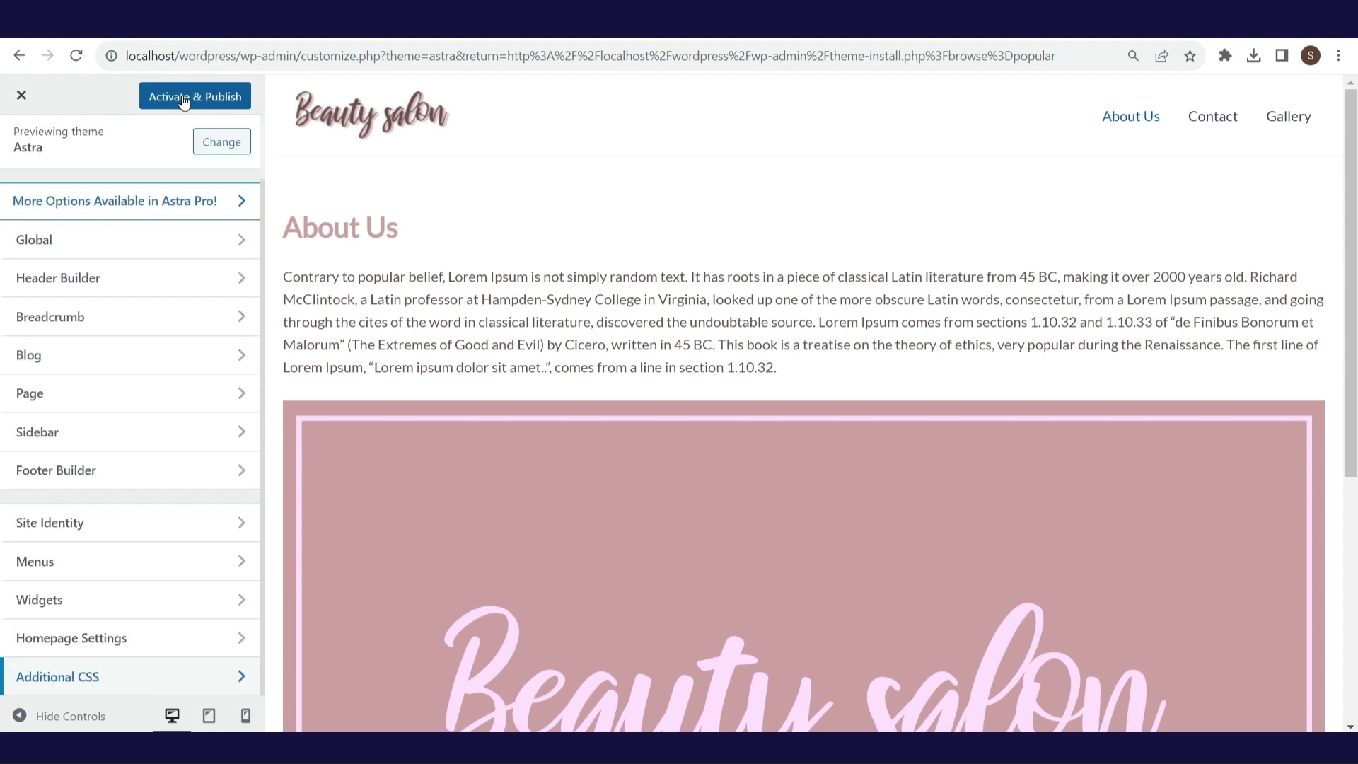
click(182, 98)
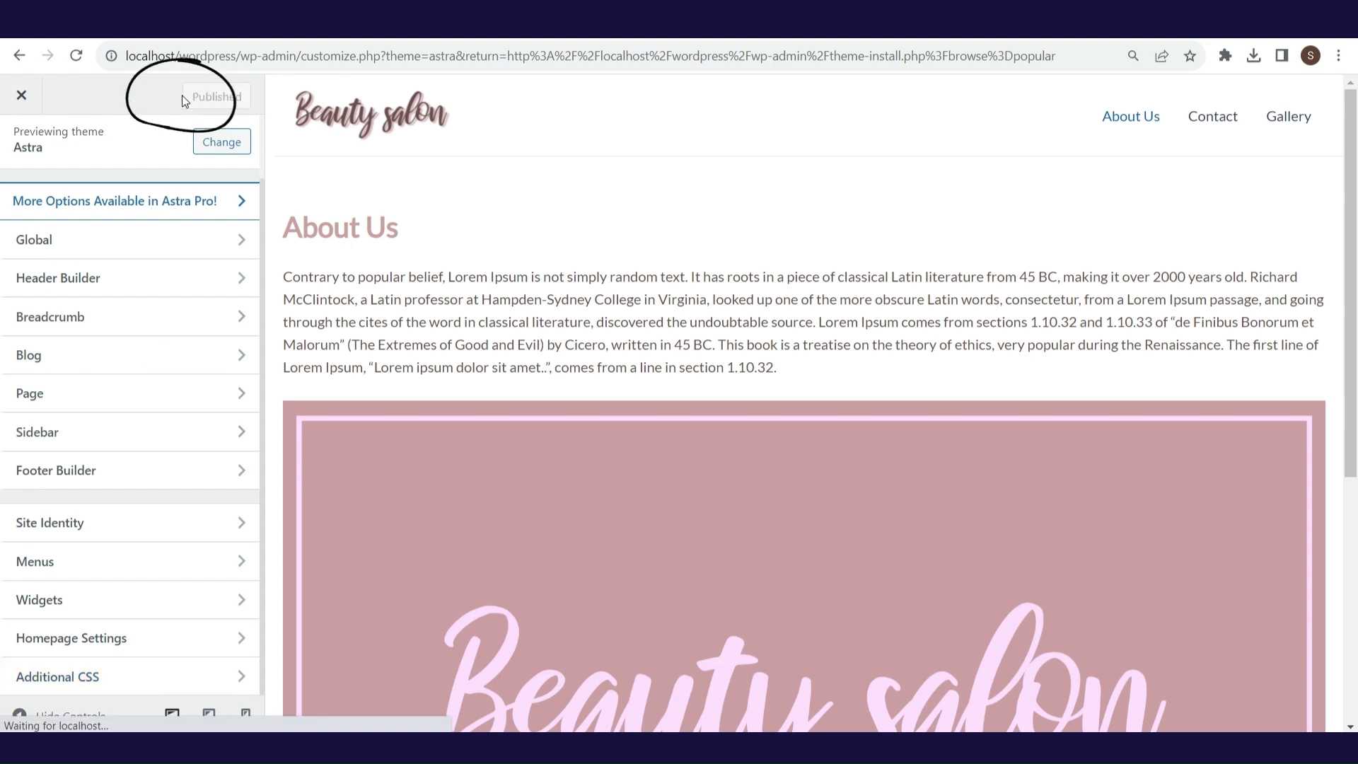
click(22, 96)
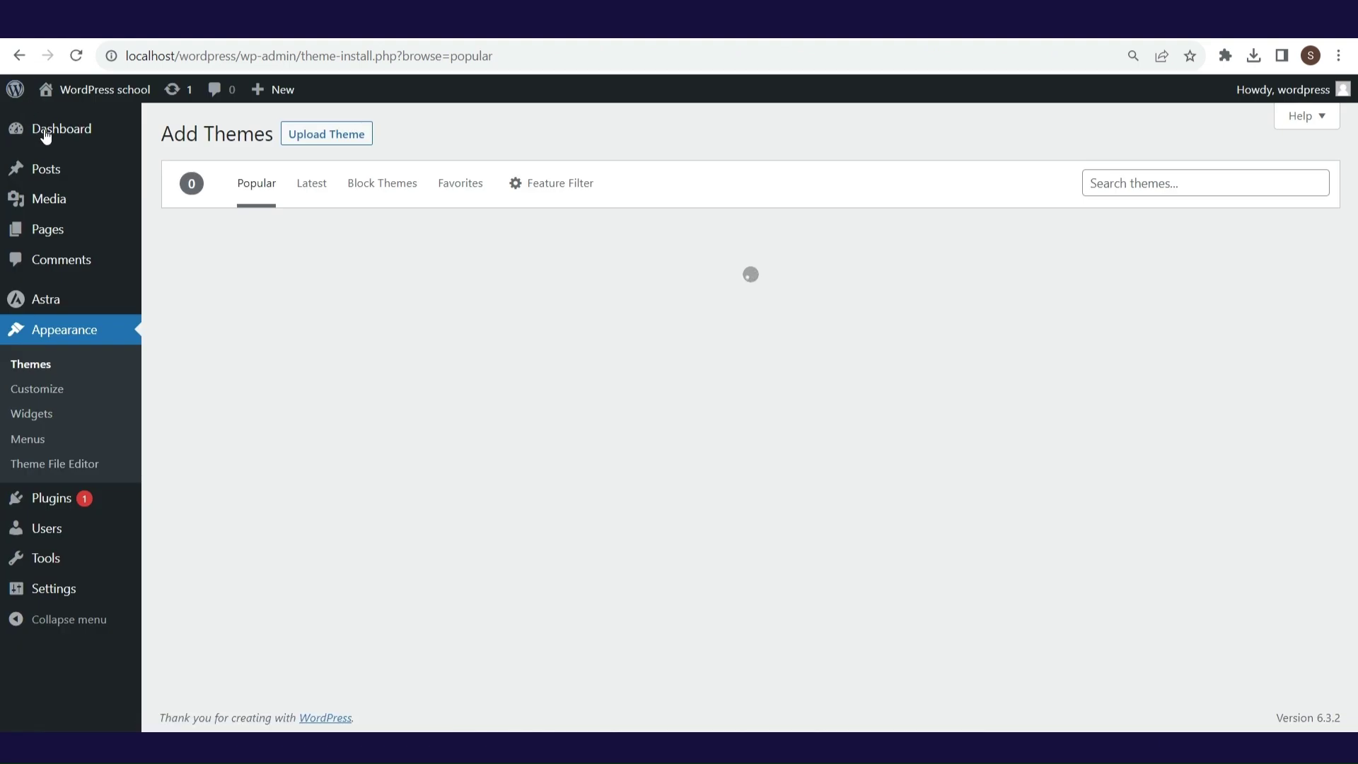
- Visit the live site and browse its Contact, Gallery and About Us pages
mouse_move(121, 103)
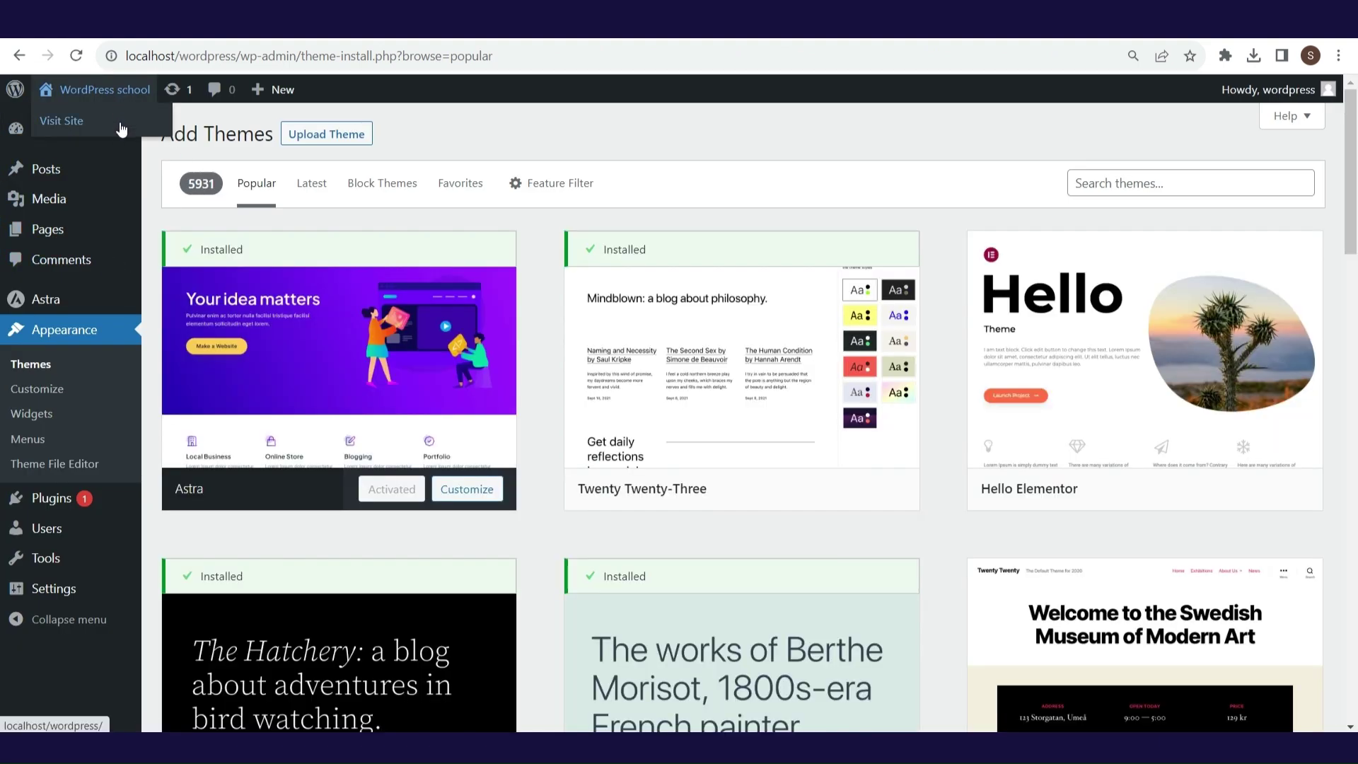
click(121, 128)
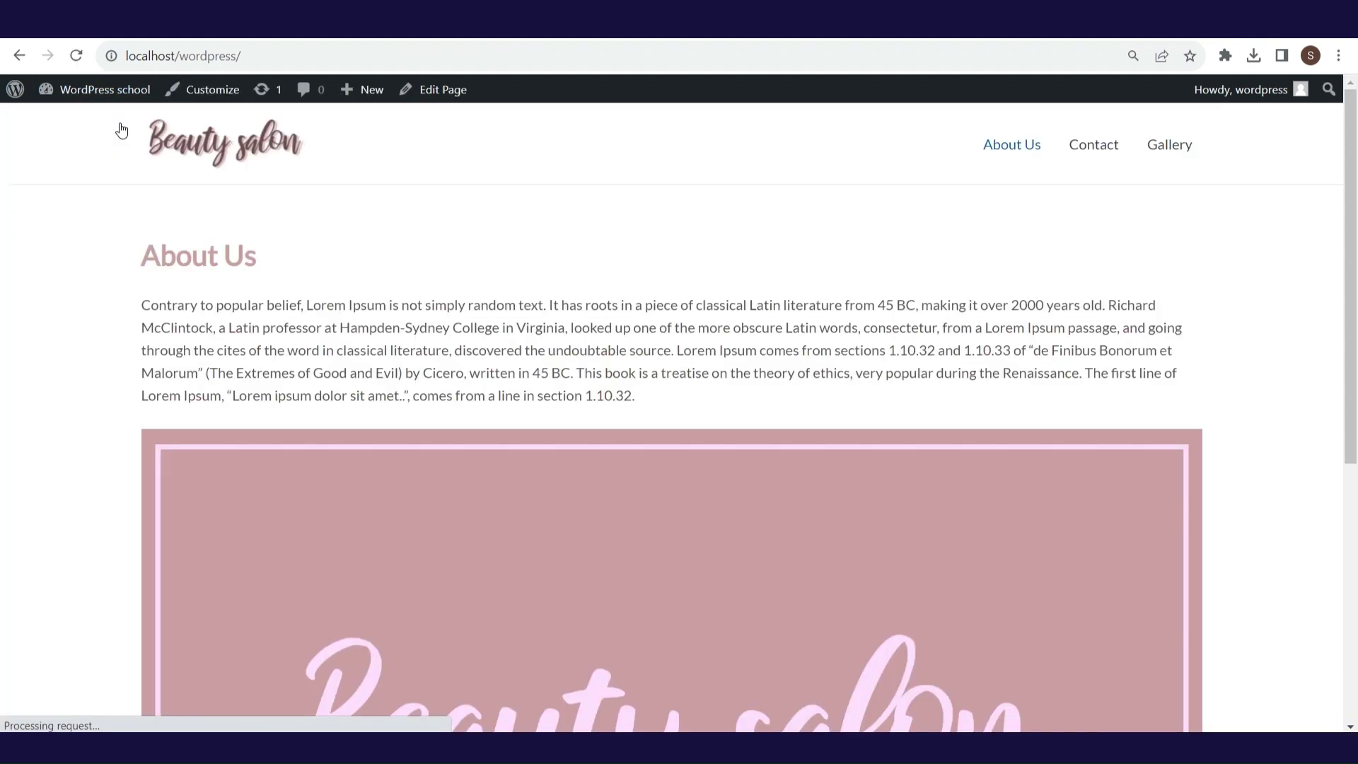
click(1104, 158)
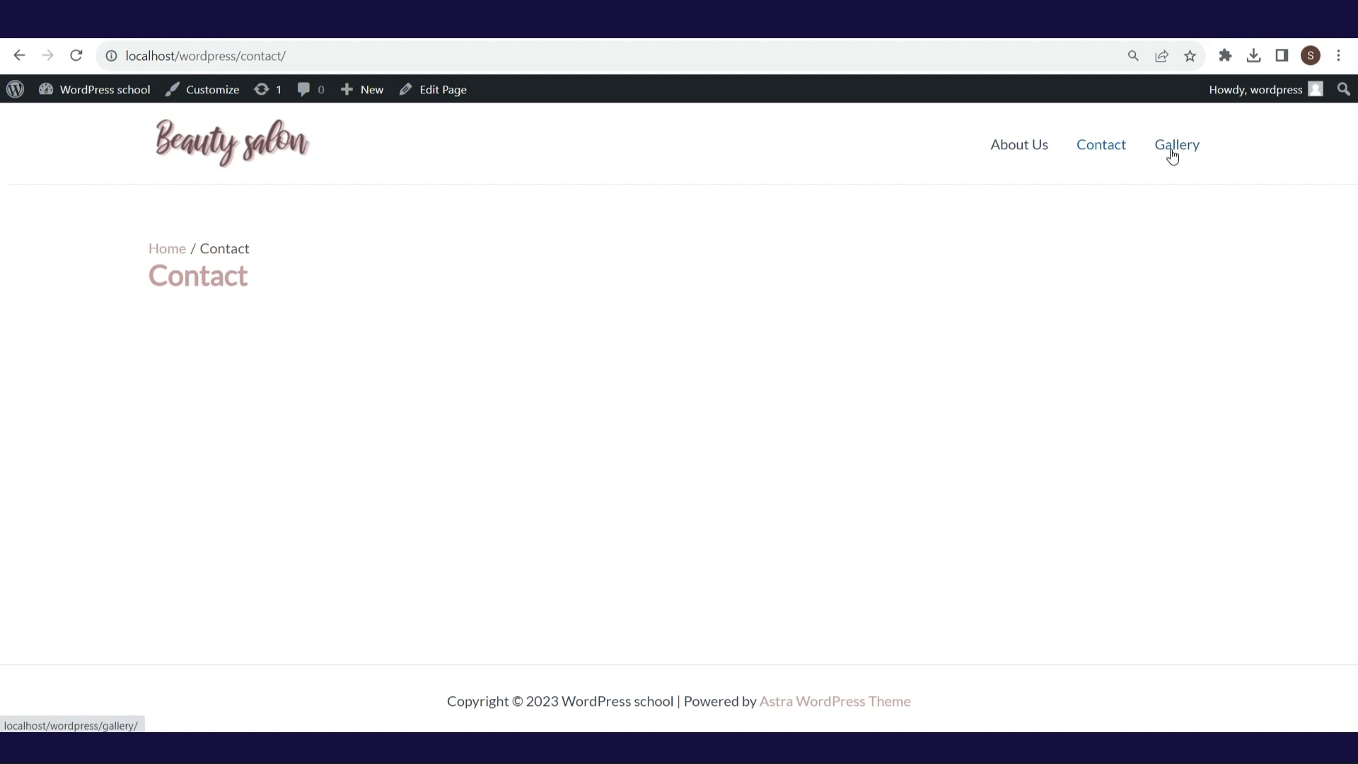
click(1170, 150)
click(1023, 157)
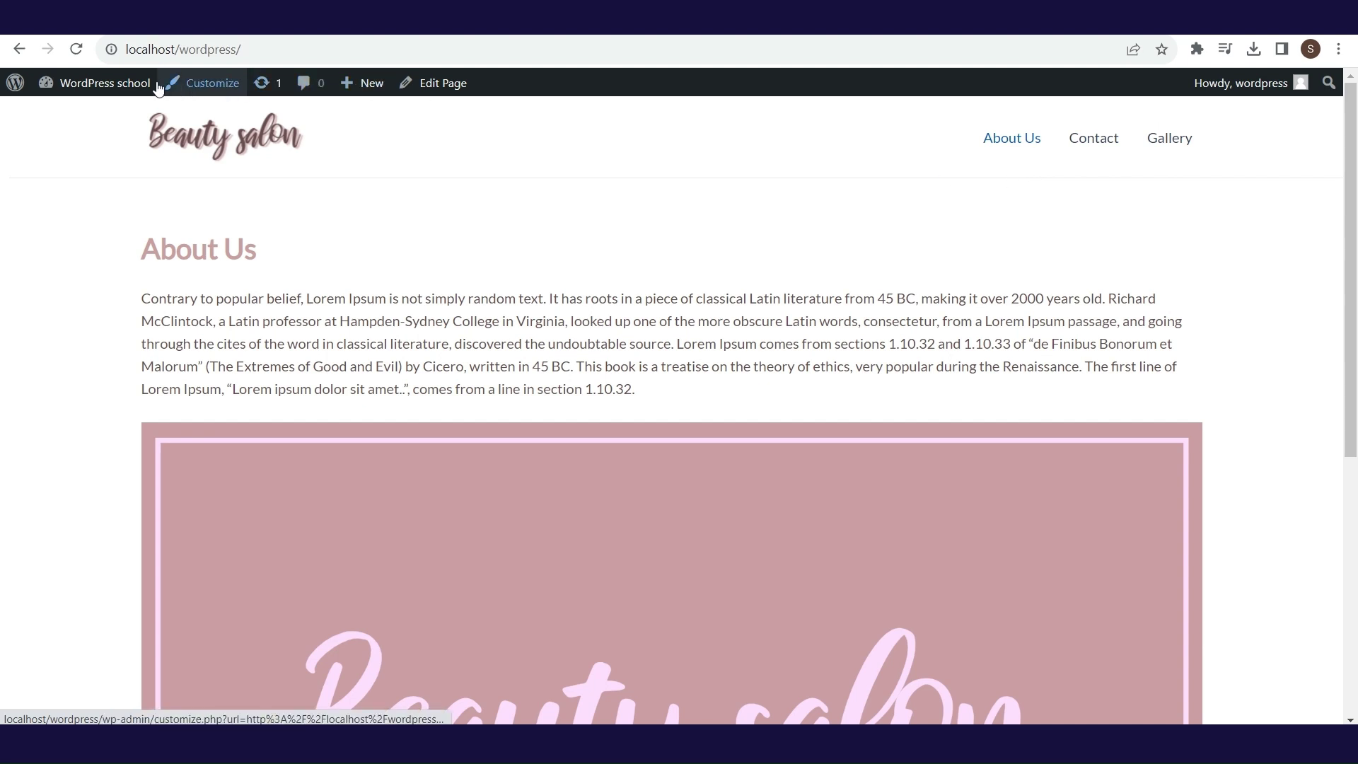
mouse_move(138, 86)
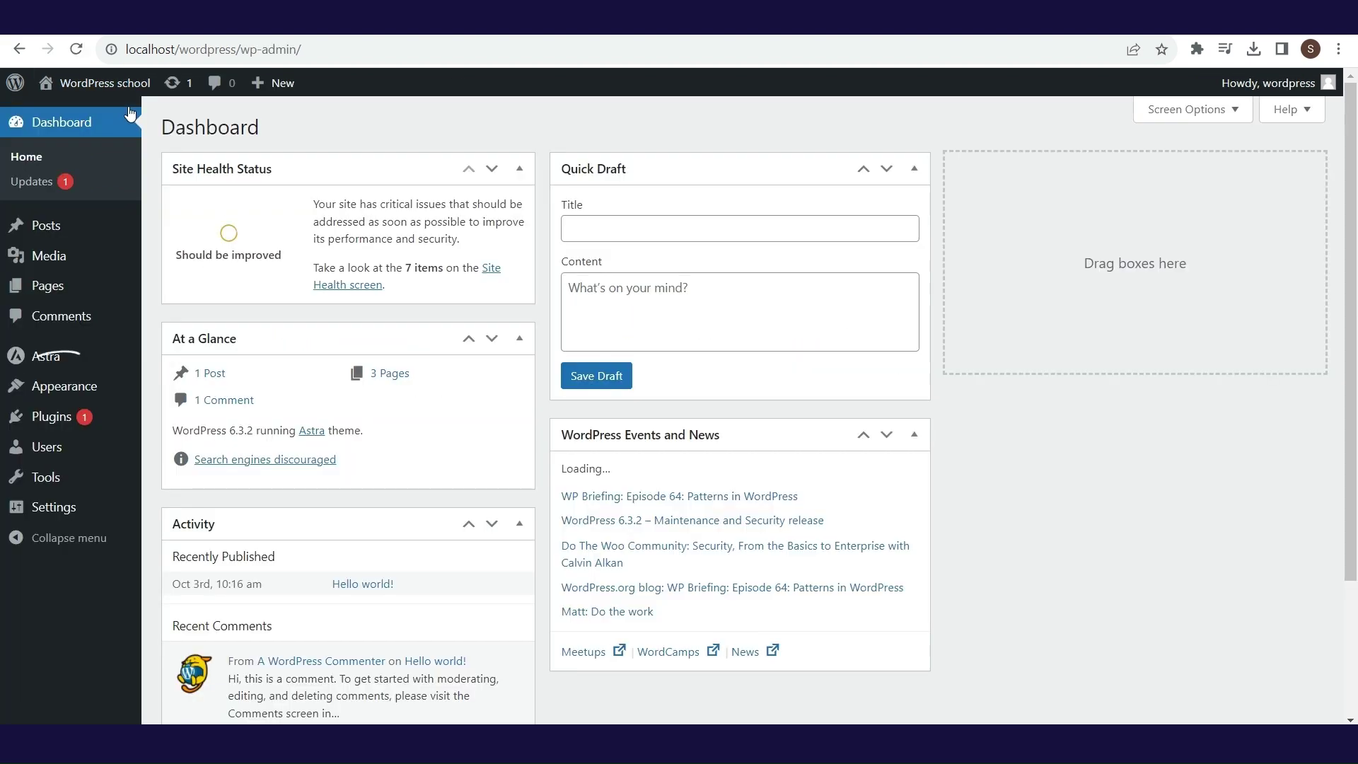
- Create a new, empty navigation menu named 'Main menu' in Appearance > Menus
mouse_move(64, 385)
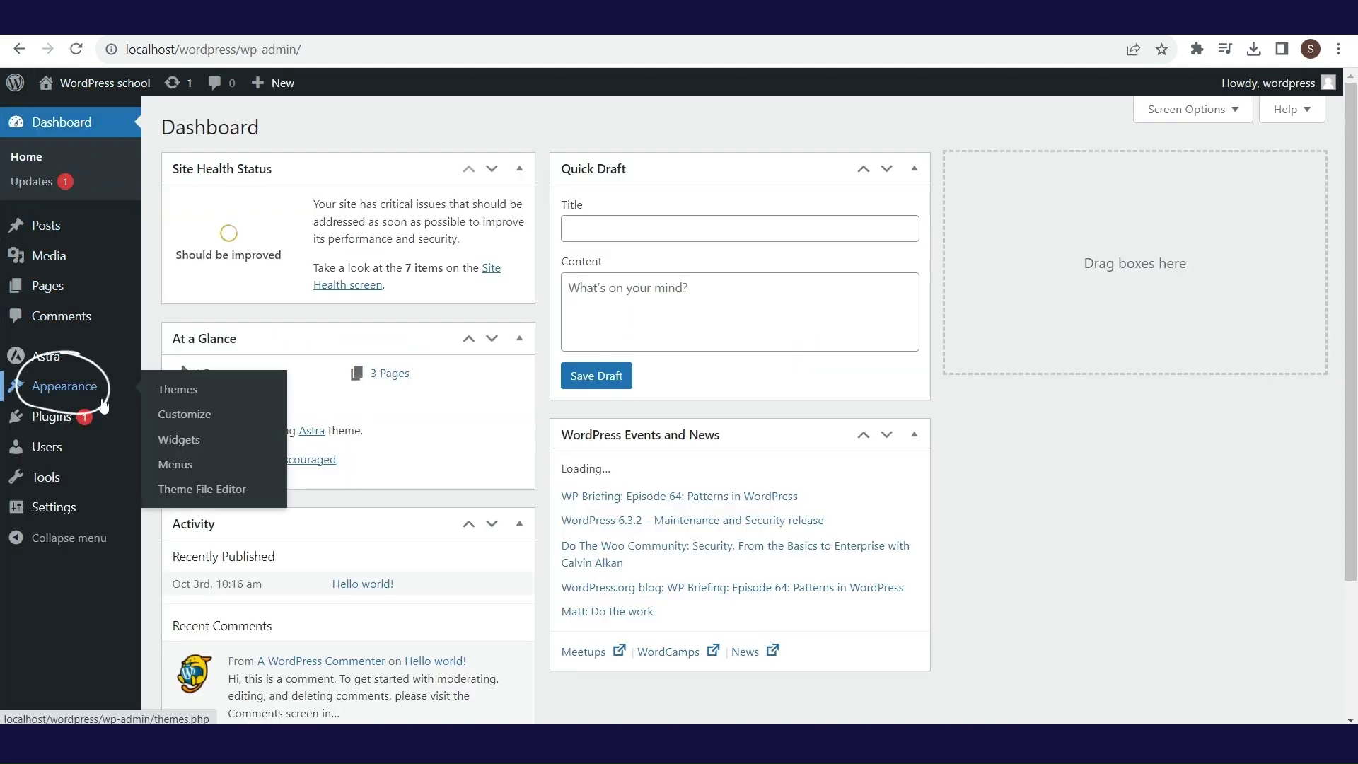
click(179, 468)
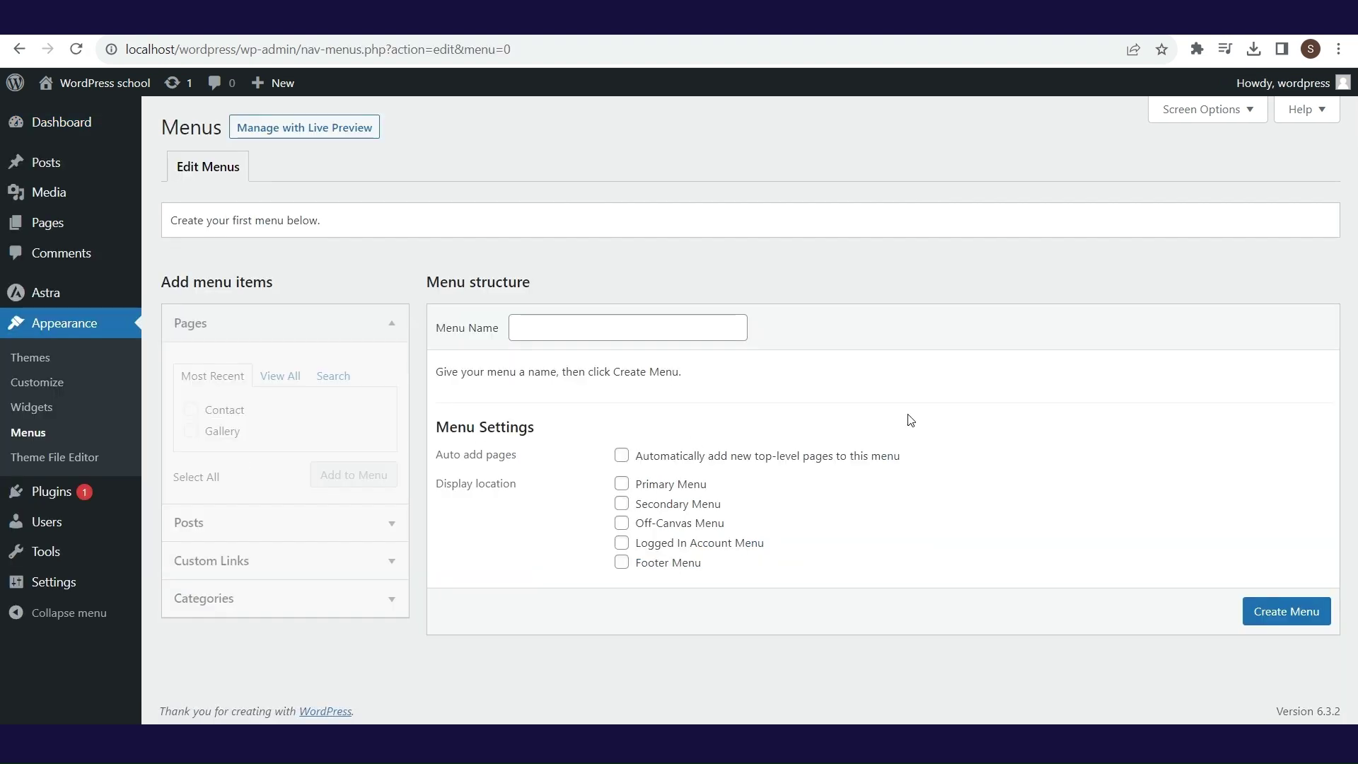
click(594, 326)
text(Main menu)
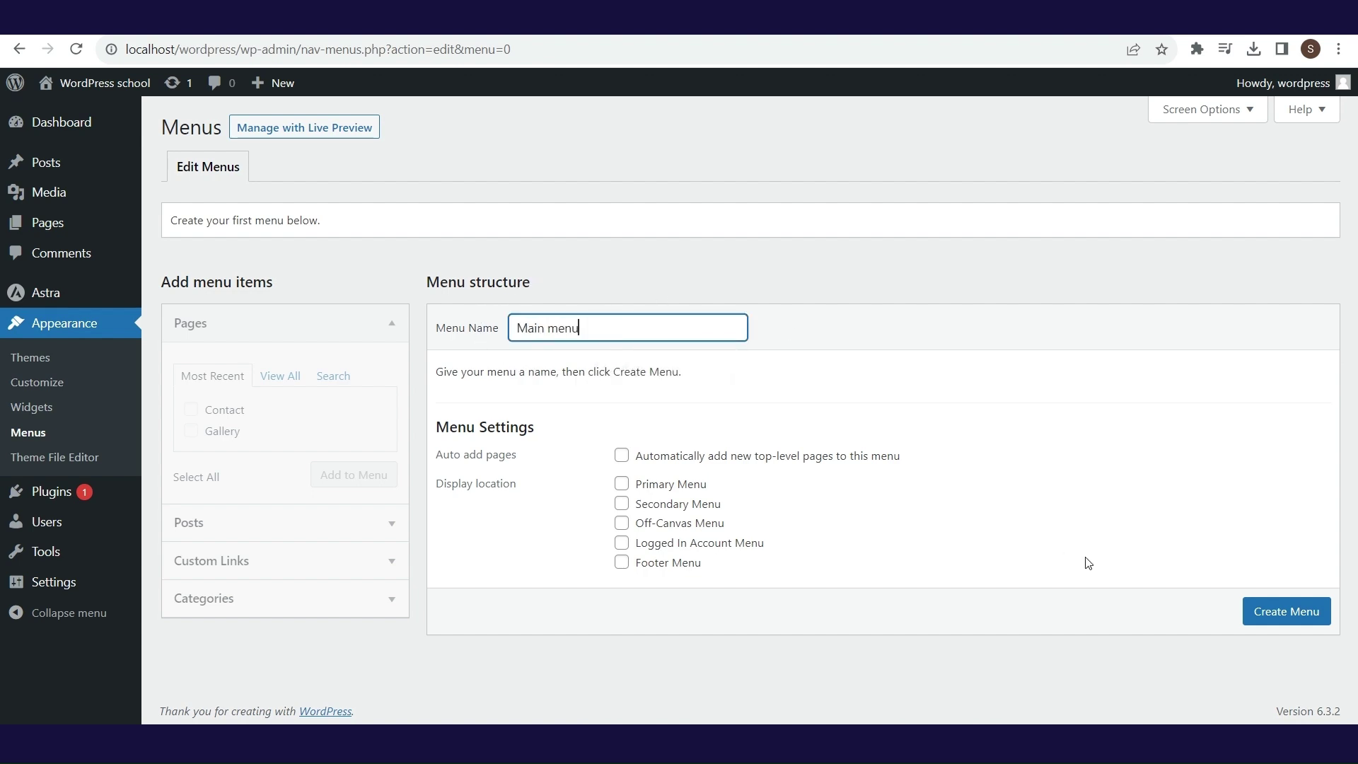
click(1274, 621)
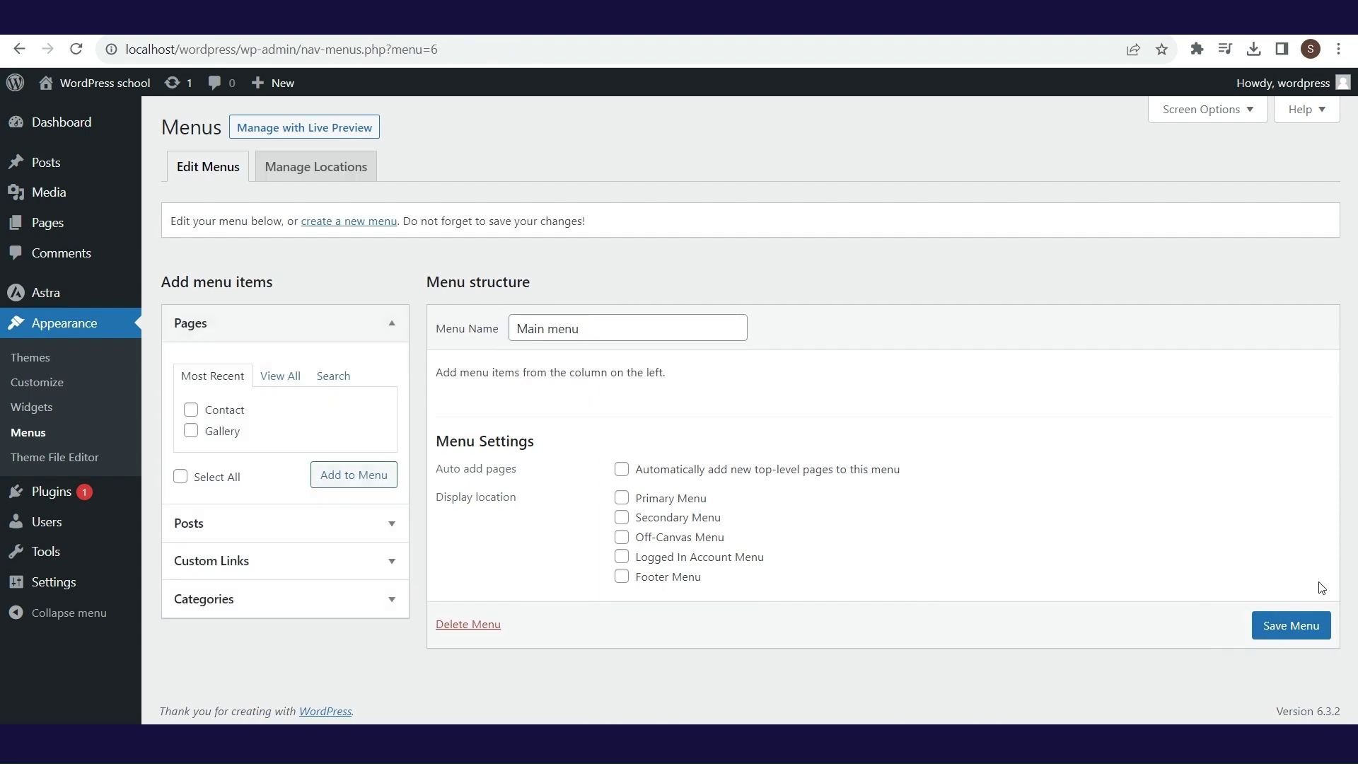
- Add the About Us, Contact and Gallery pages to Main menu, moving Contact below Gallery
click(275, 383)
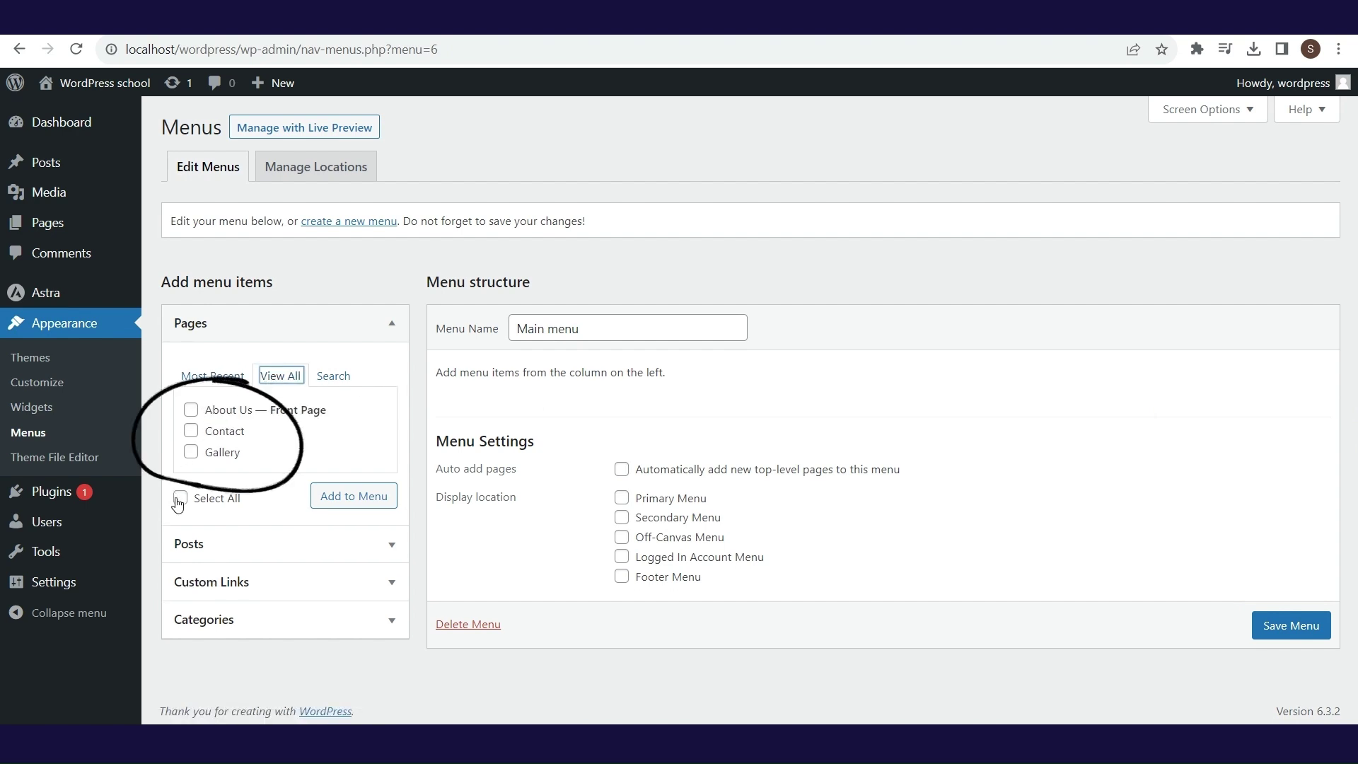
click(180, 498)
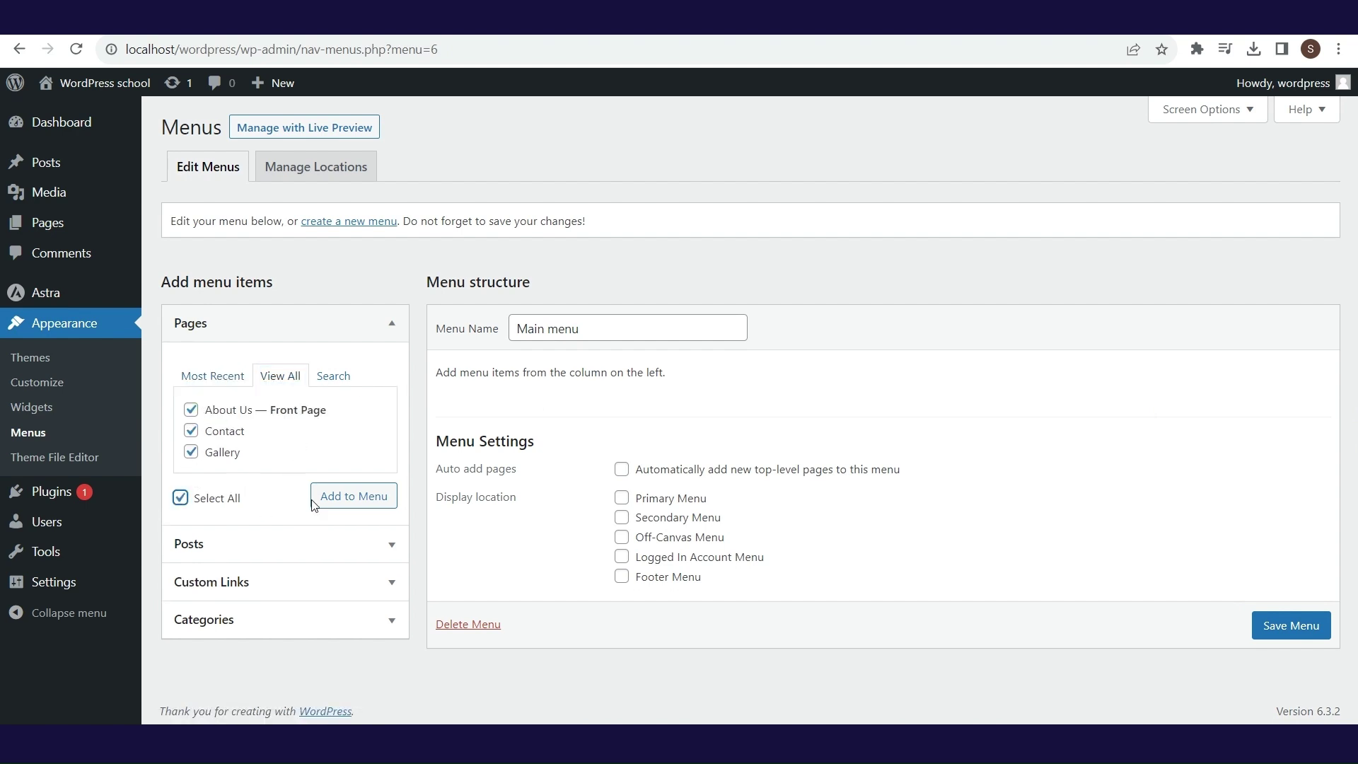
click(349, 503)
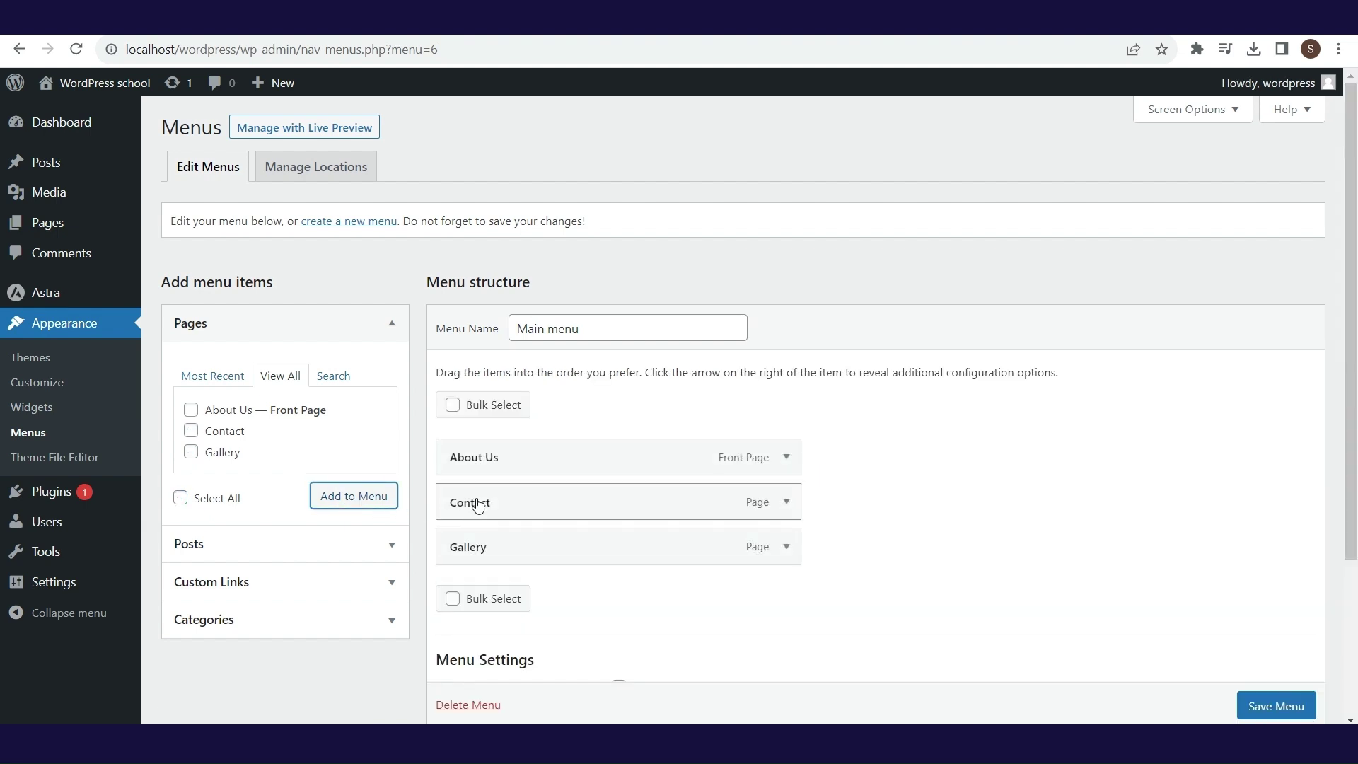
drag(478, 505, 474, 546)
- Rearrange Main menu items into About Us, Gallery, Contact order and save the menu
drag(474, 512, 527, 508)
scroll(203, 386, down, 3)
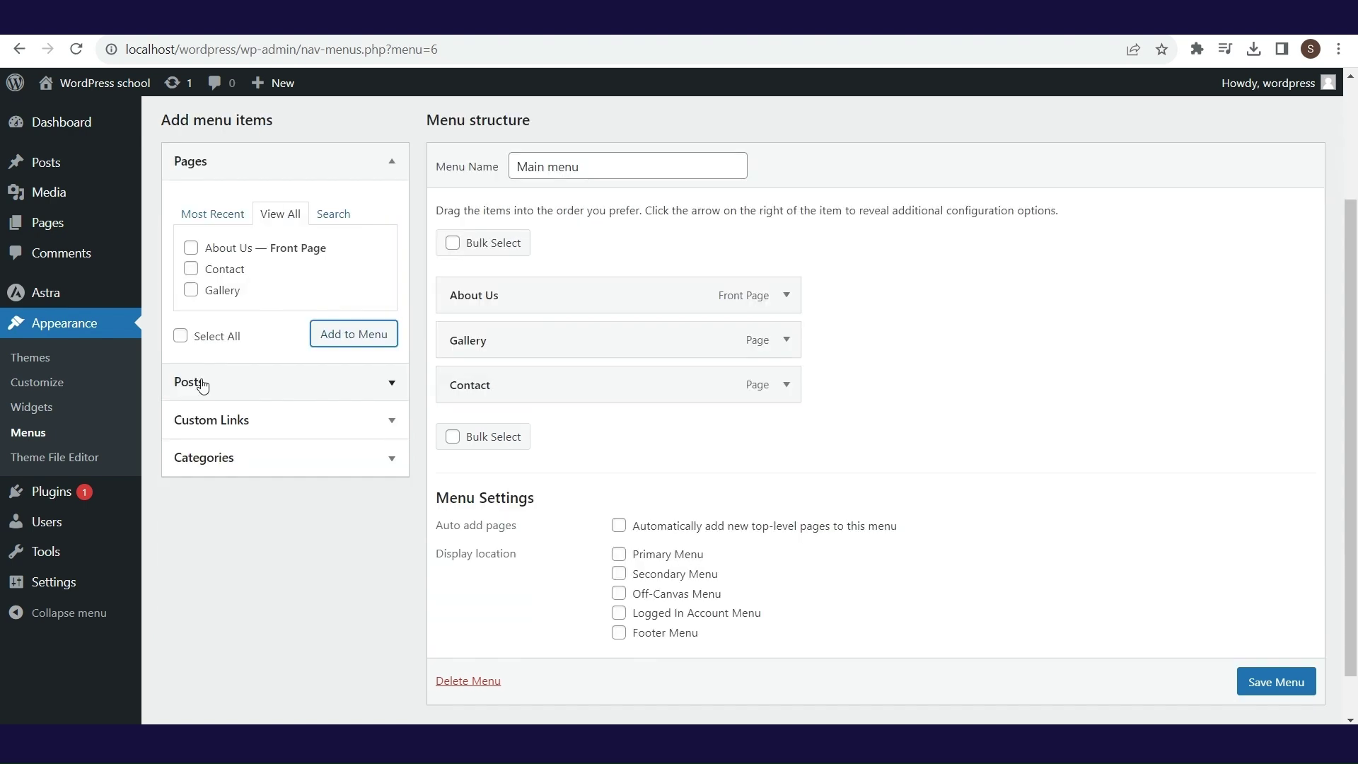
mouse_move(205, 348)
mouse_down()
mouse_move(149, 386)
mouse_move(237, 407)
mouse_move(205, 426)
mouse_up()
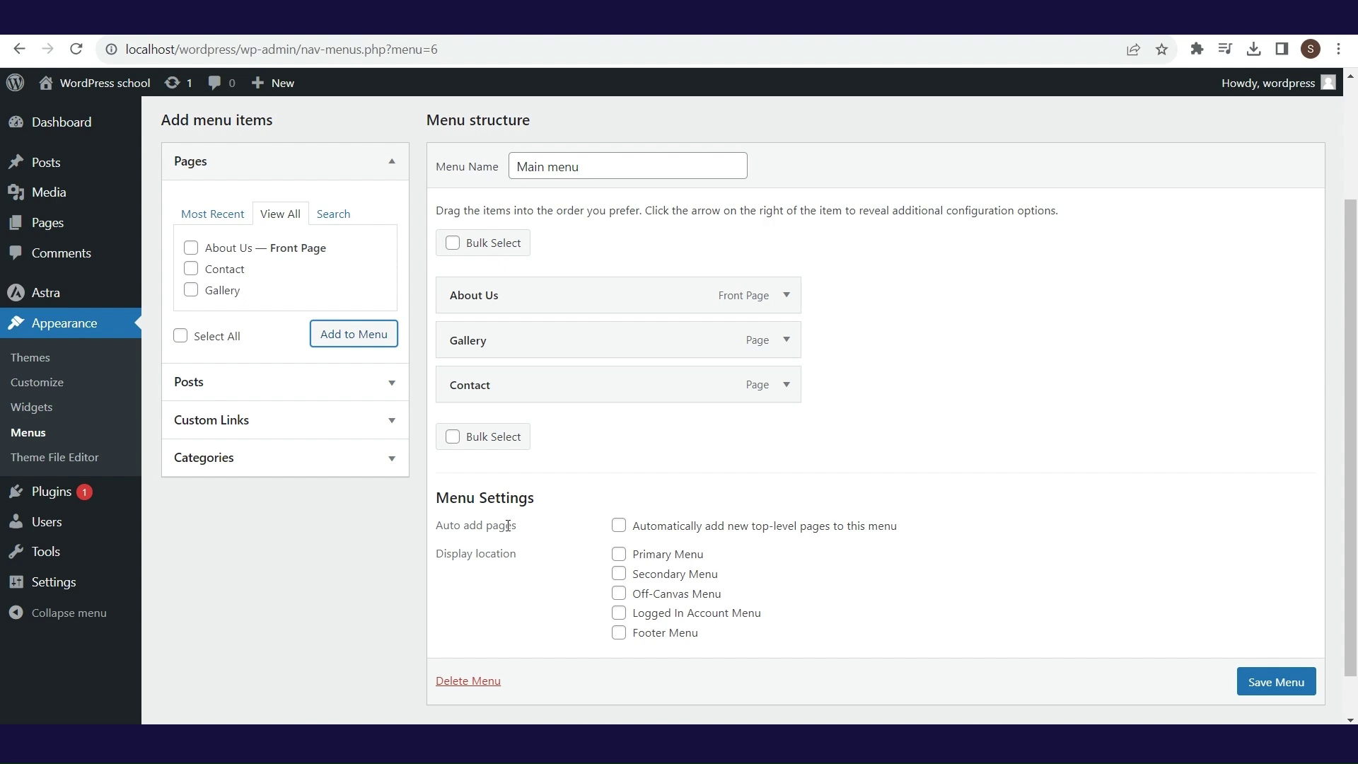
mouse_move(488, 494)
mouse_down()
mouse_move(434, 525)
mouse_move(508, 551)
mouse_move(516, 587)
mouse_up()
click(1271, 677)
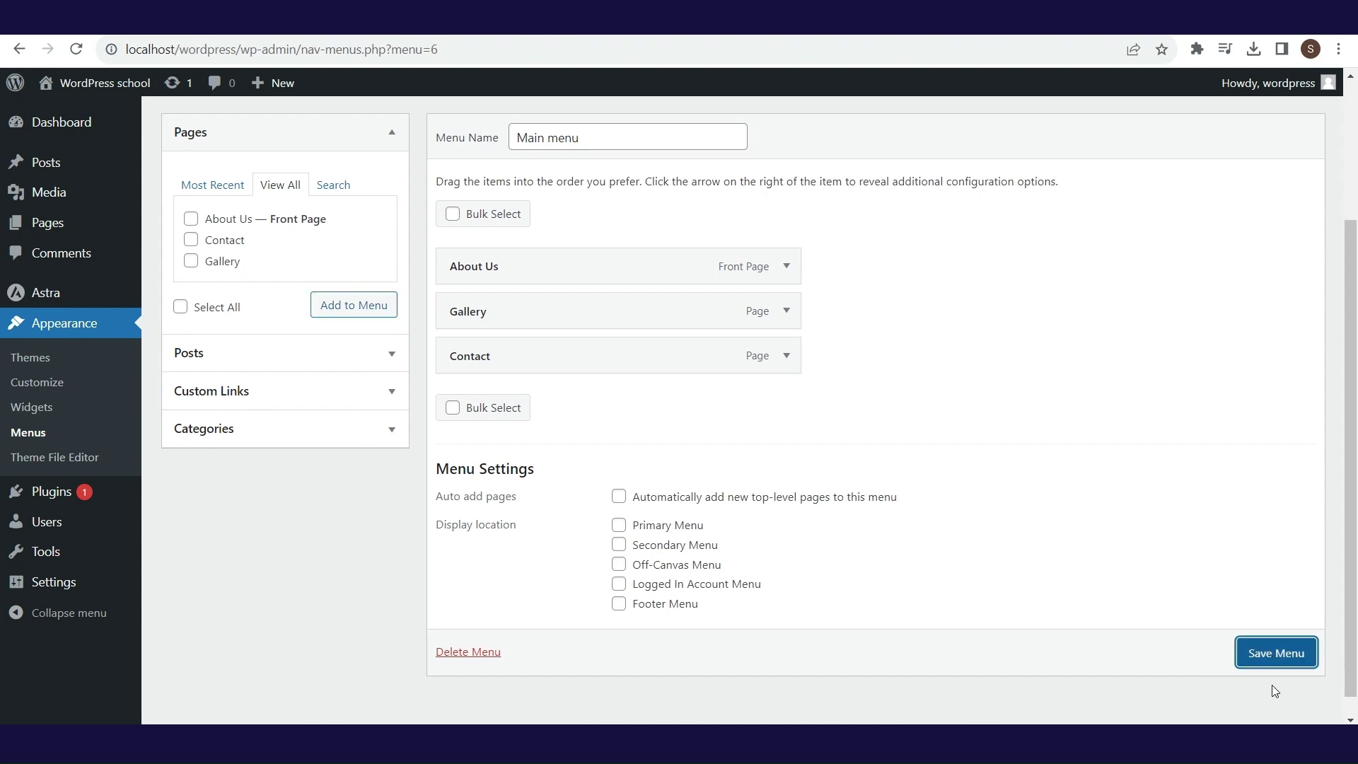
click(1278, 654)
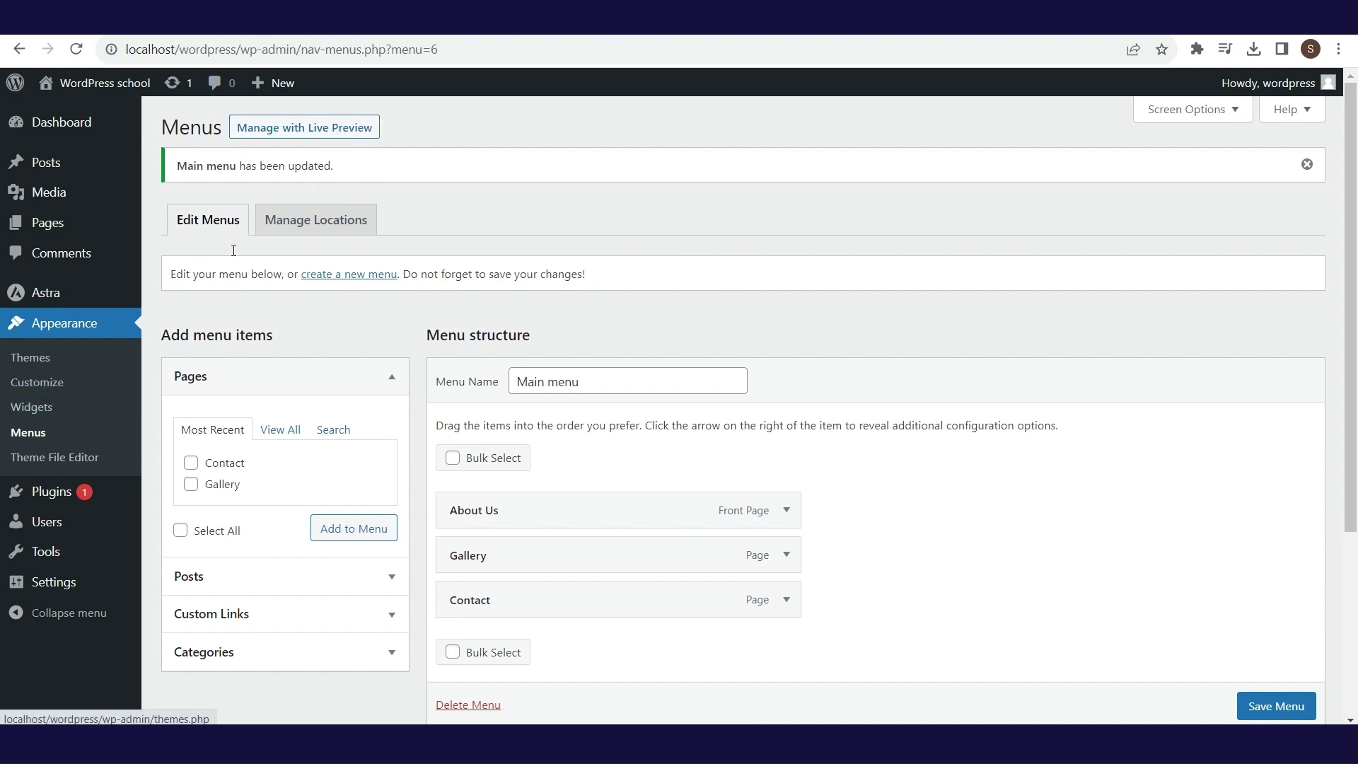
click(302, 138)
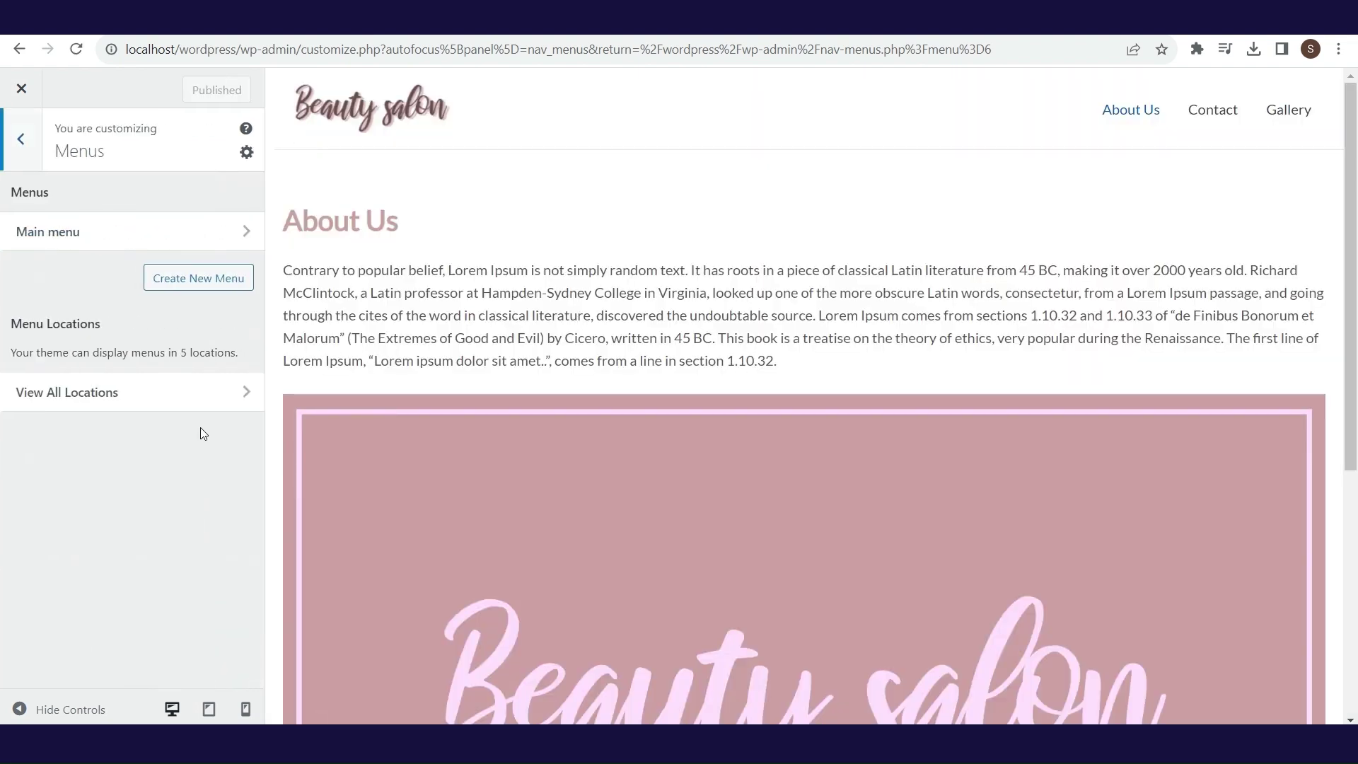
- Assign Main menu to the Primary Menu location in the Customizer and publish the change
click(209, 396)
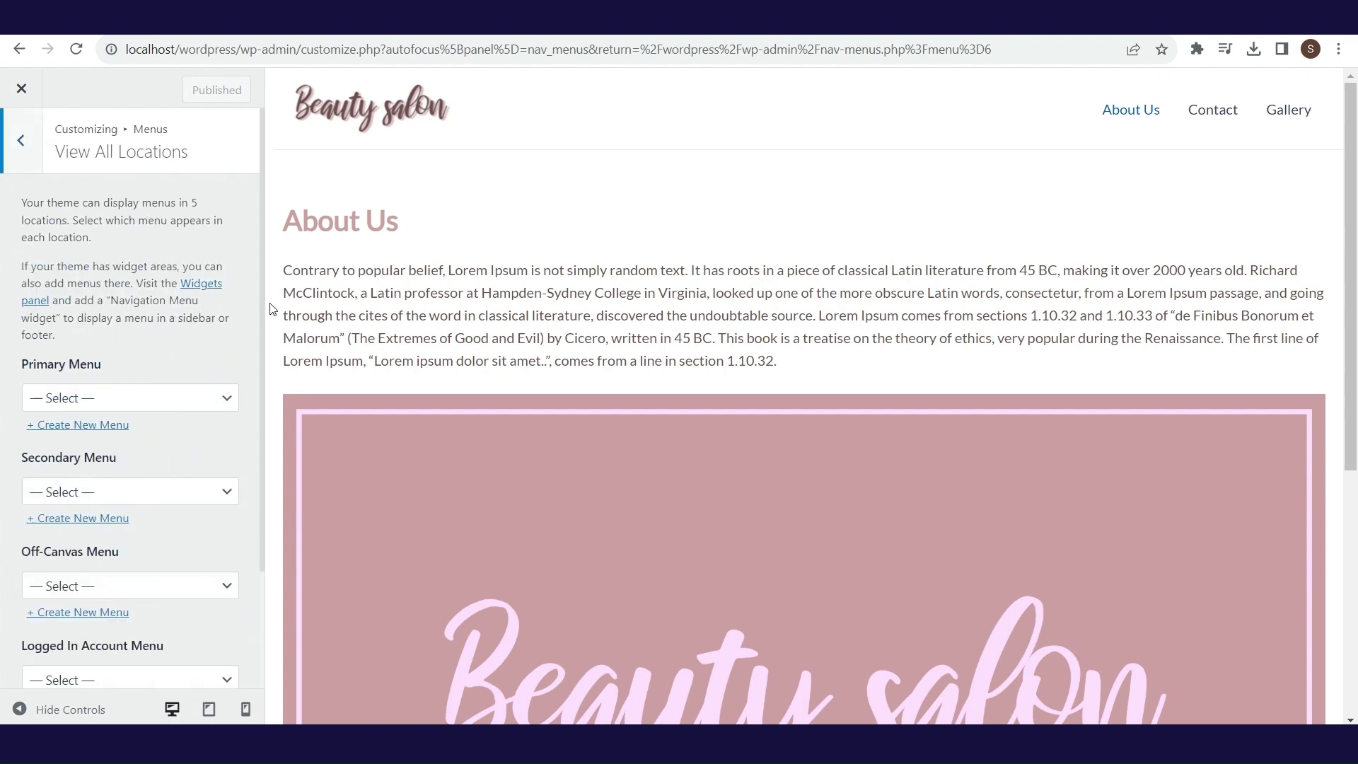
drag(262, 330, 254, 478)
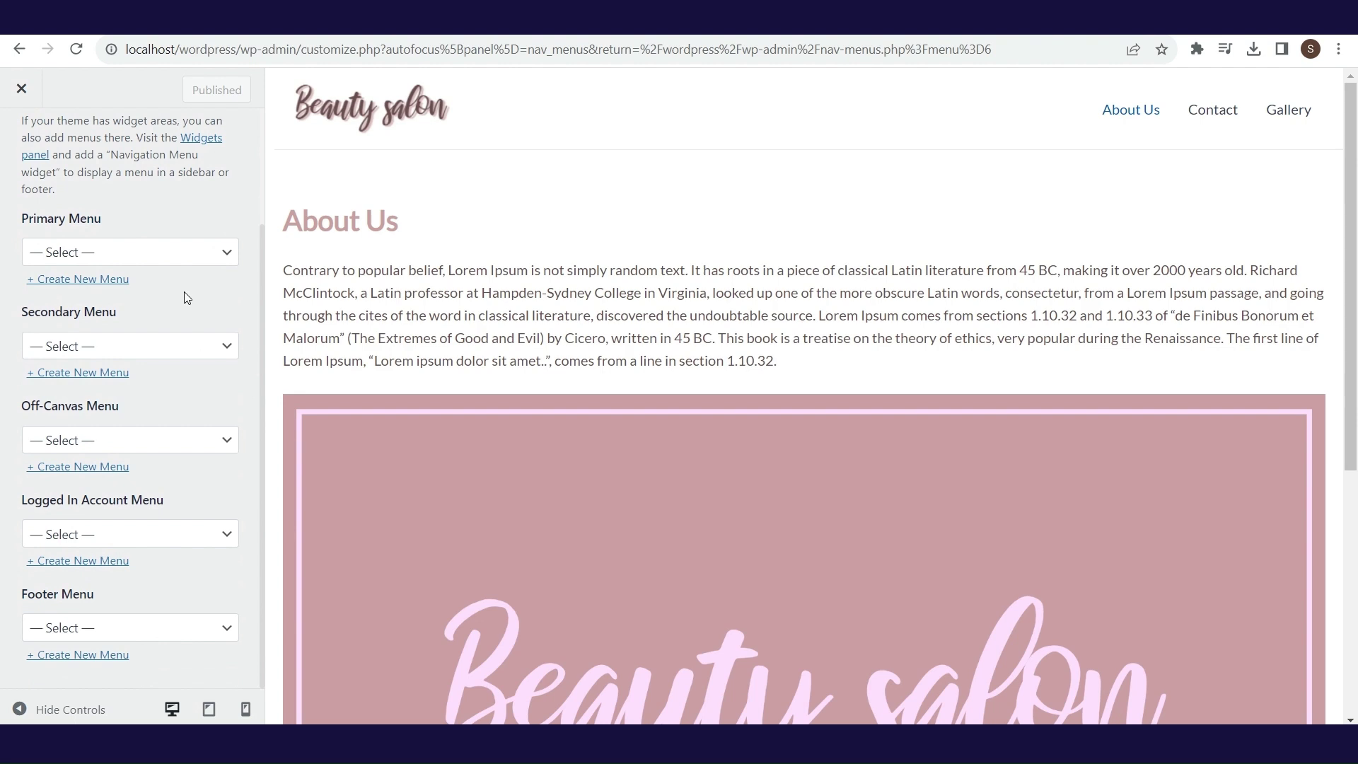
click(178, 263)
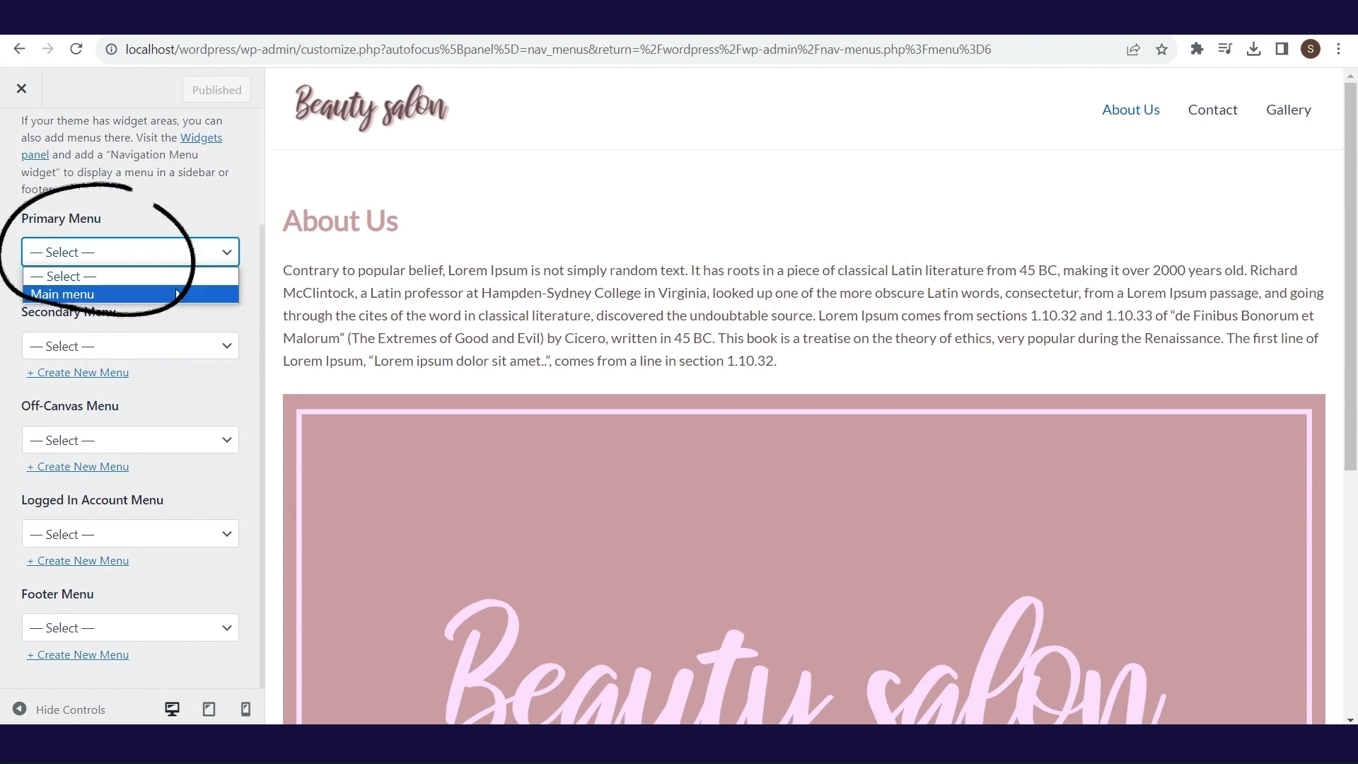
click(85, 294)
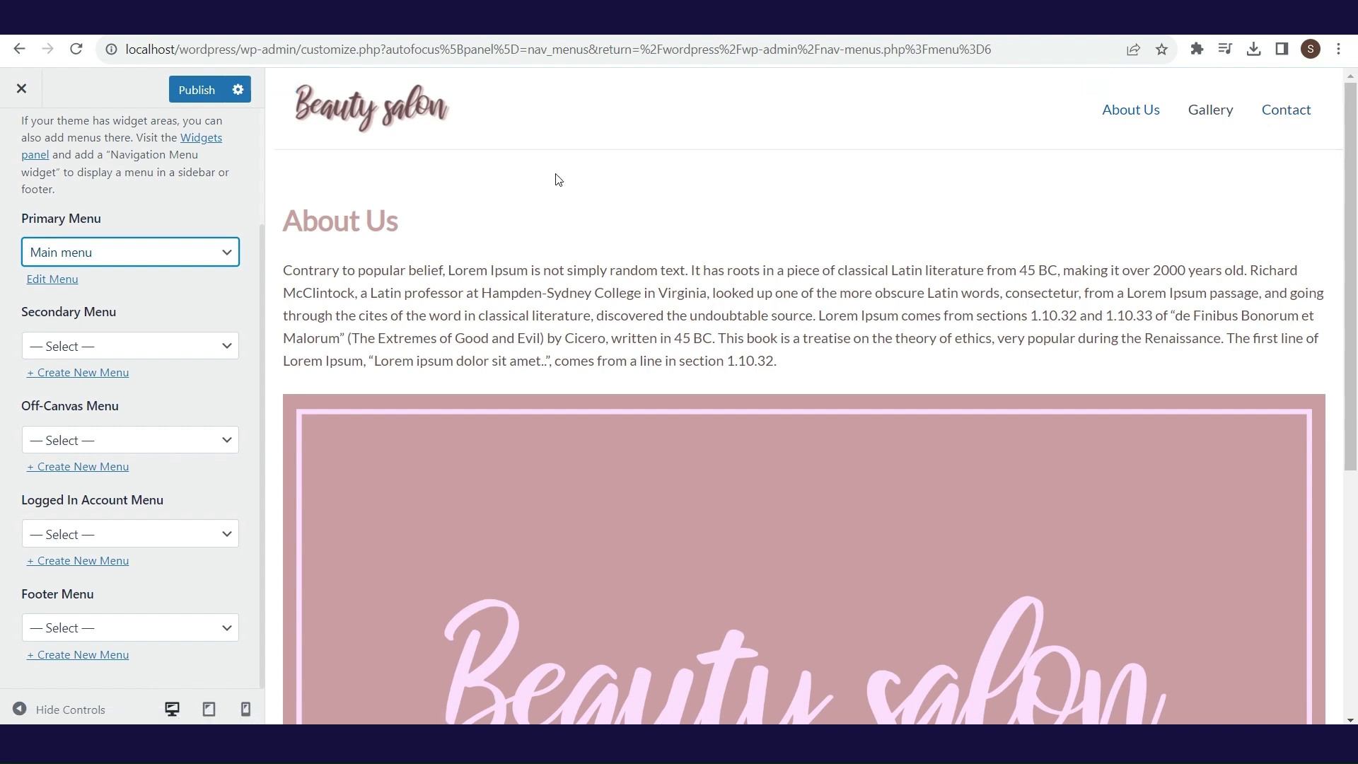
click(201, 97)
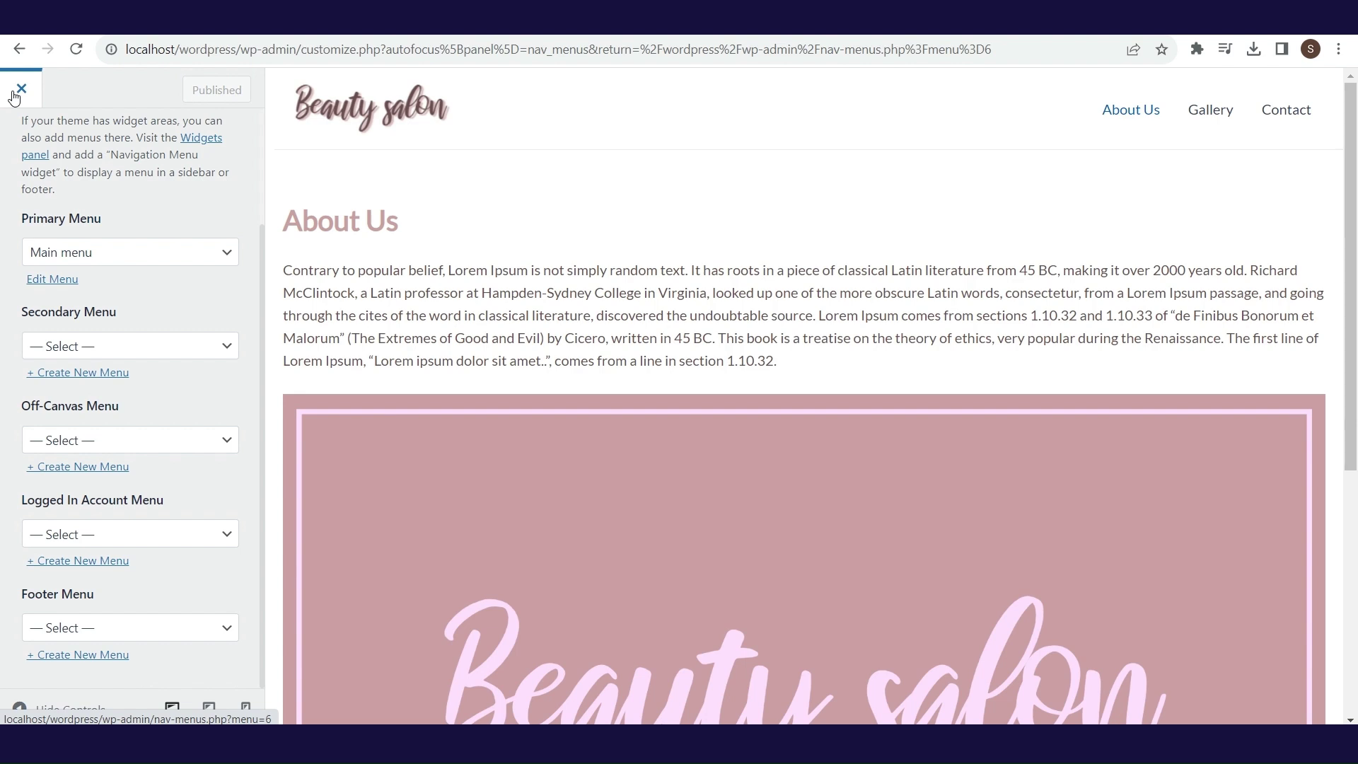
click(15, 97)
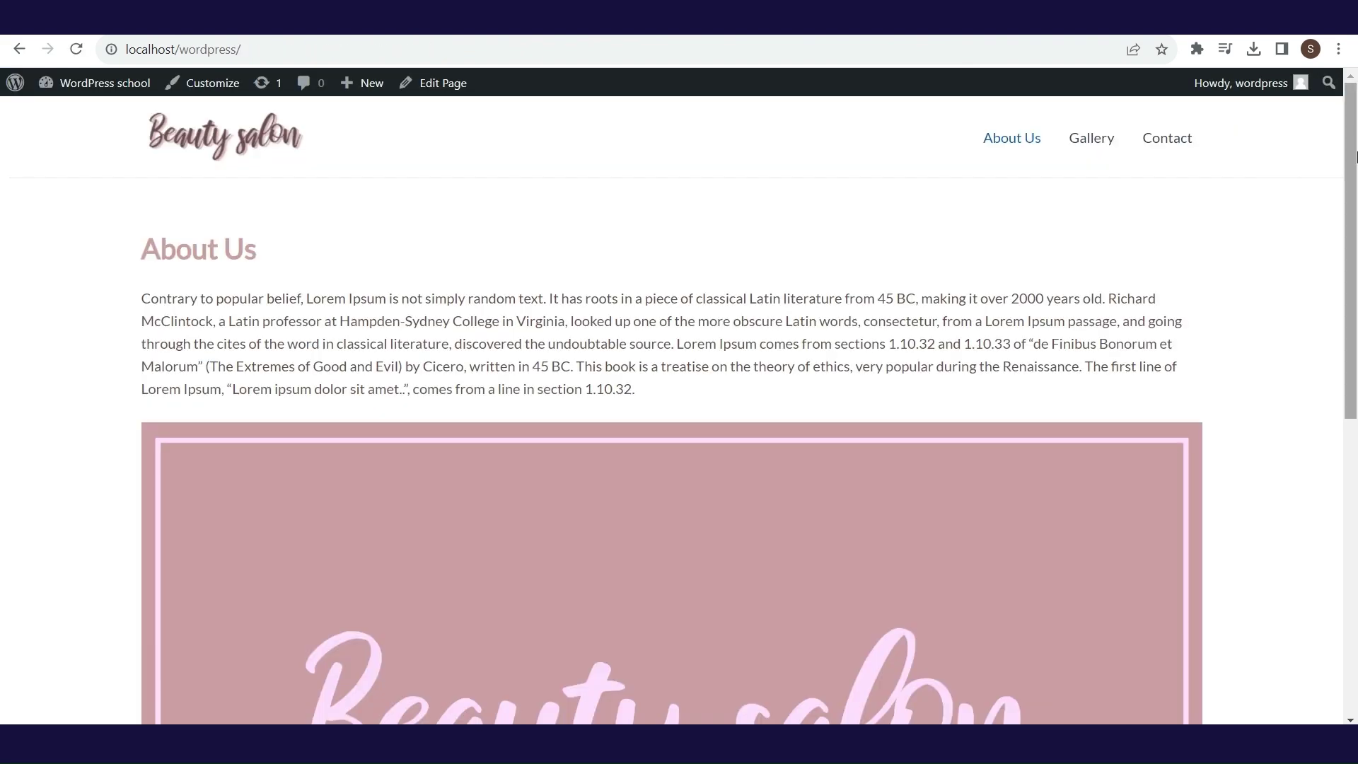
- Create a new menu named 'Footer menu'
drag(1354, 224, 1355, 540)
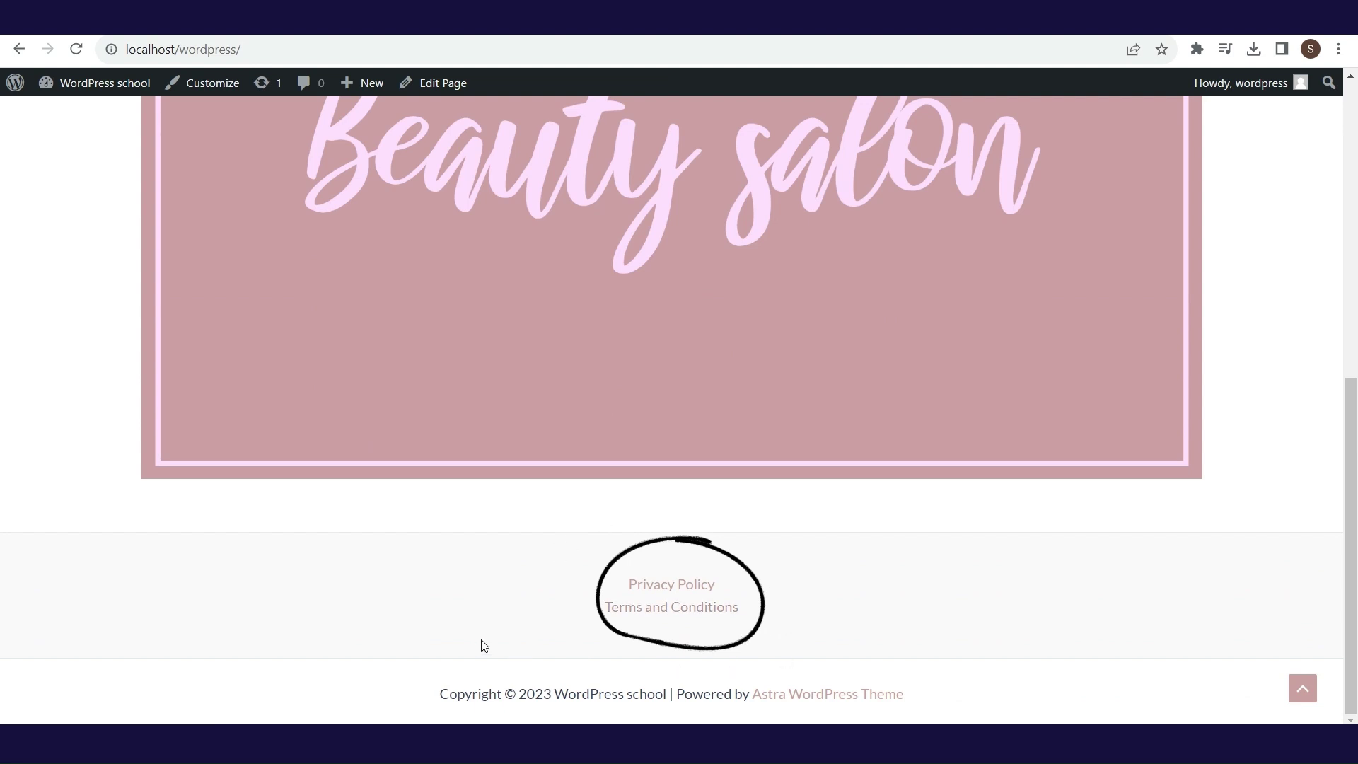
click(357, 224)
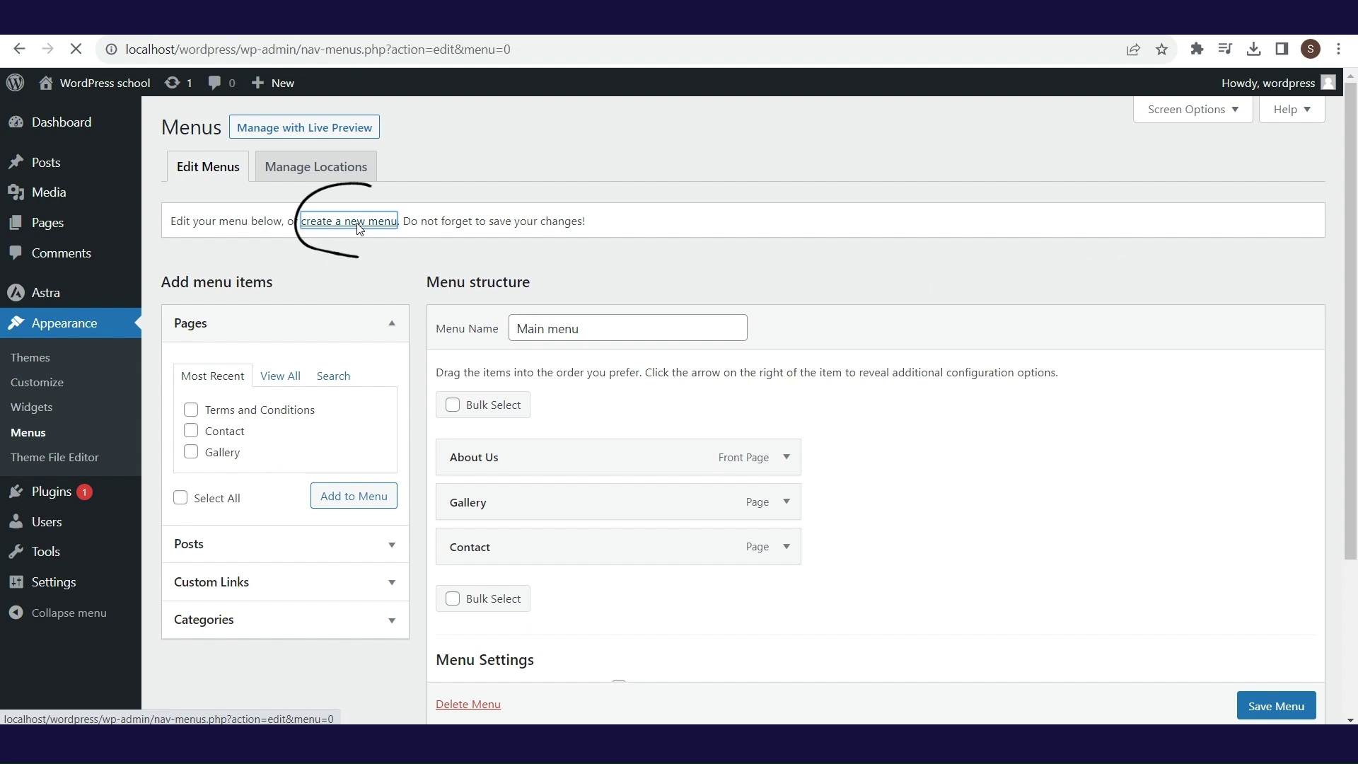
click(561, 333)
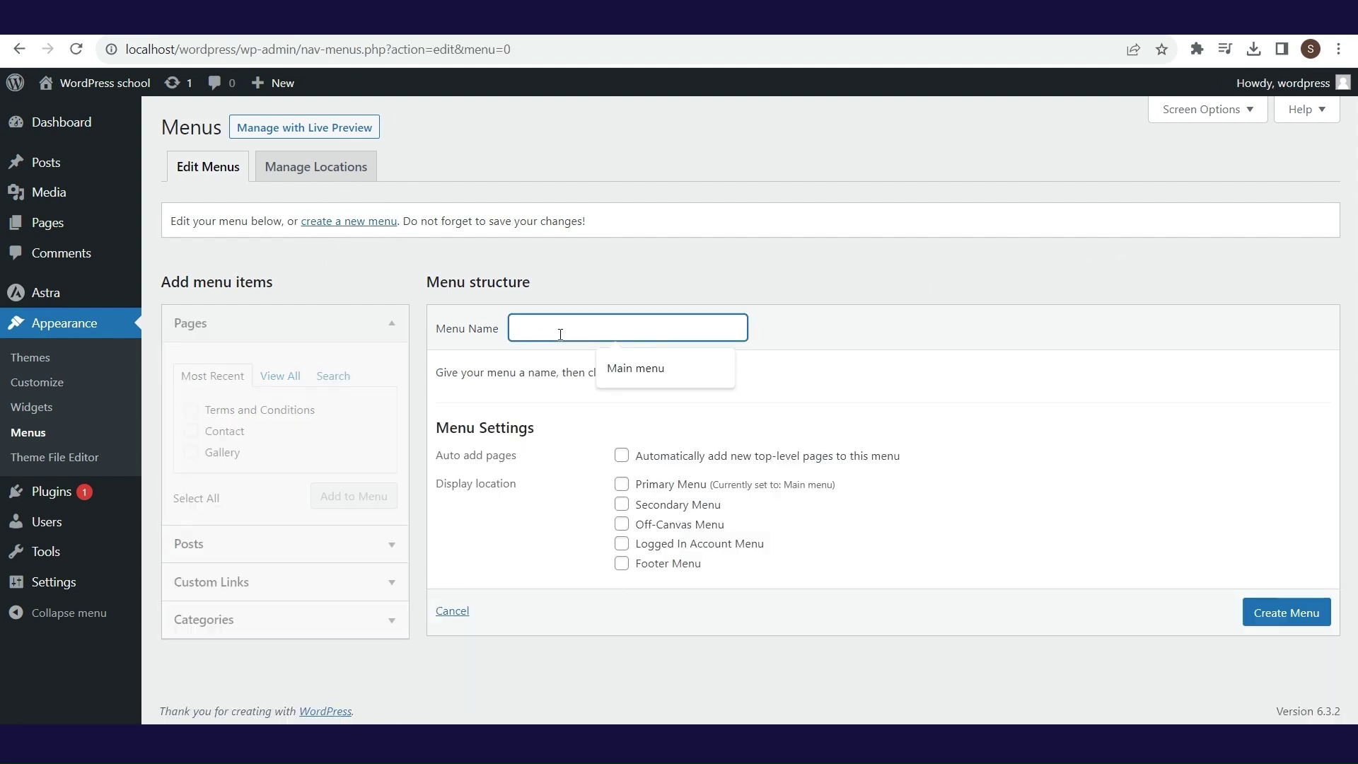
text(Footer menu)
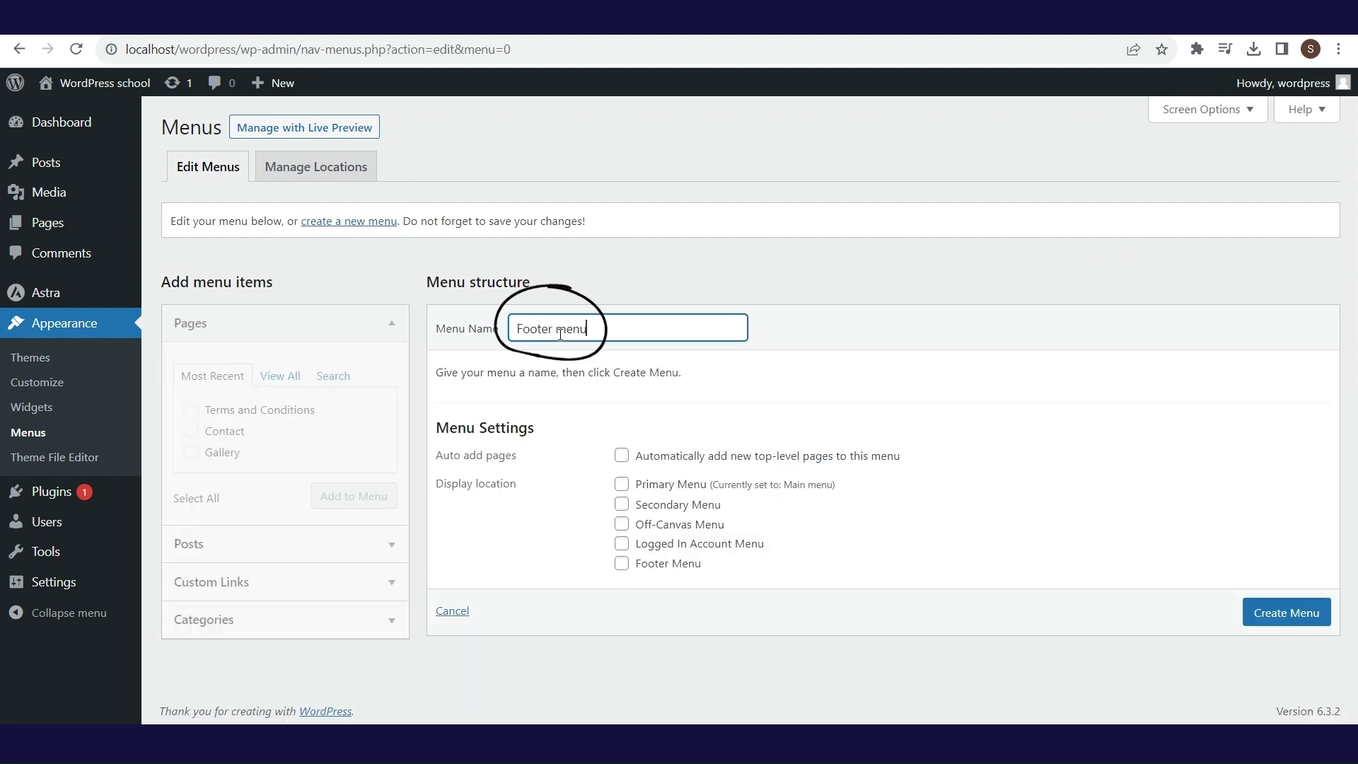
click(1278, 612)
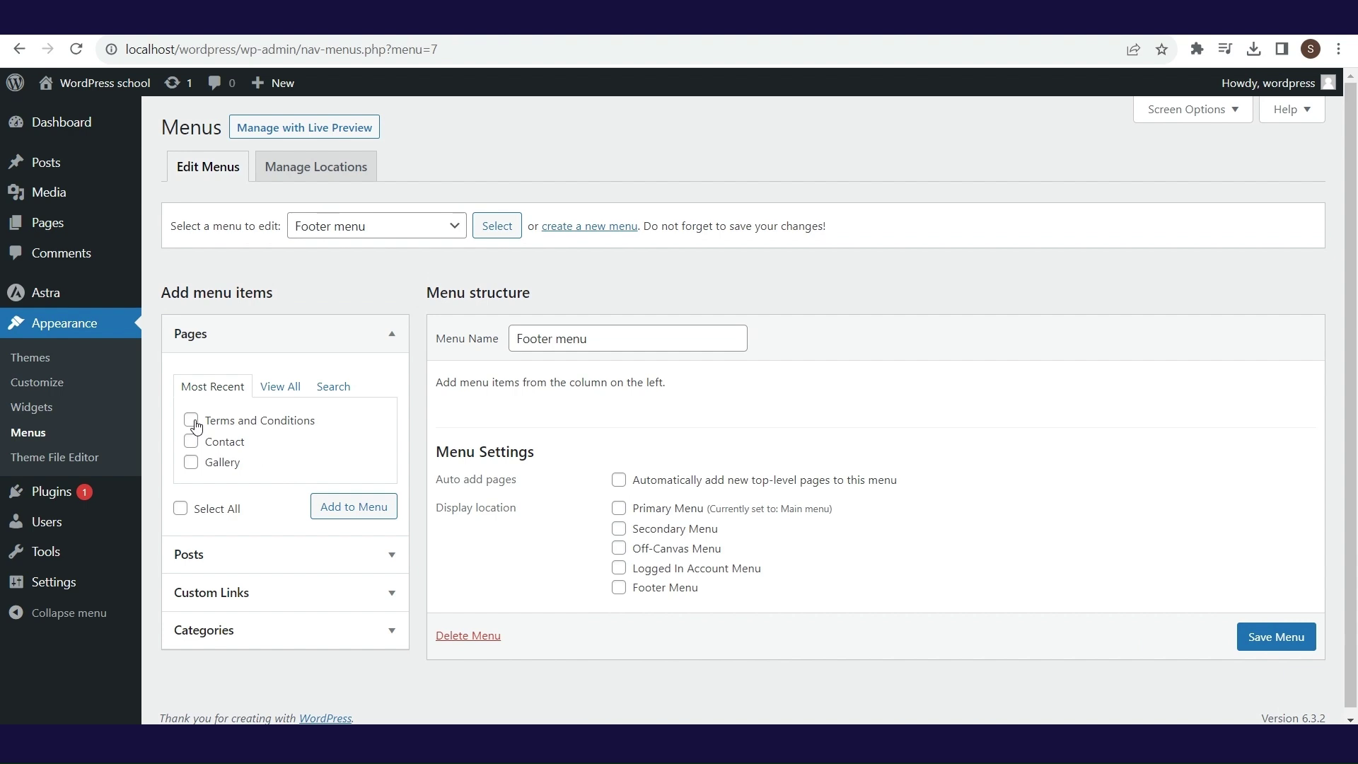
- Add the Privacy Policy and Terms and Conditions pages to Footer menu and save it
click(280, 387)
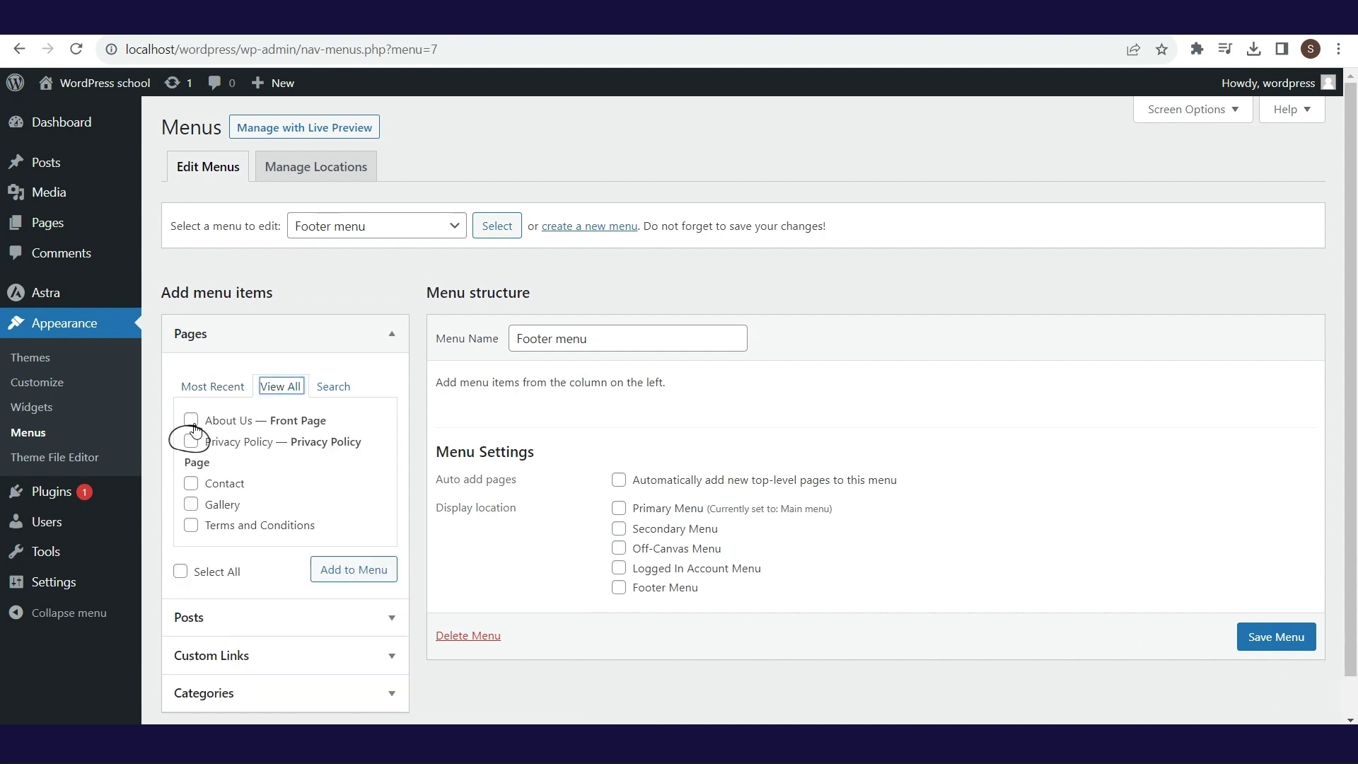
click(190, 441)
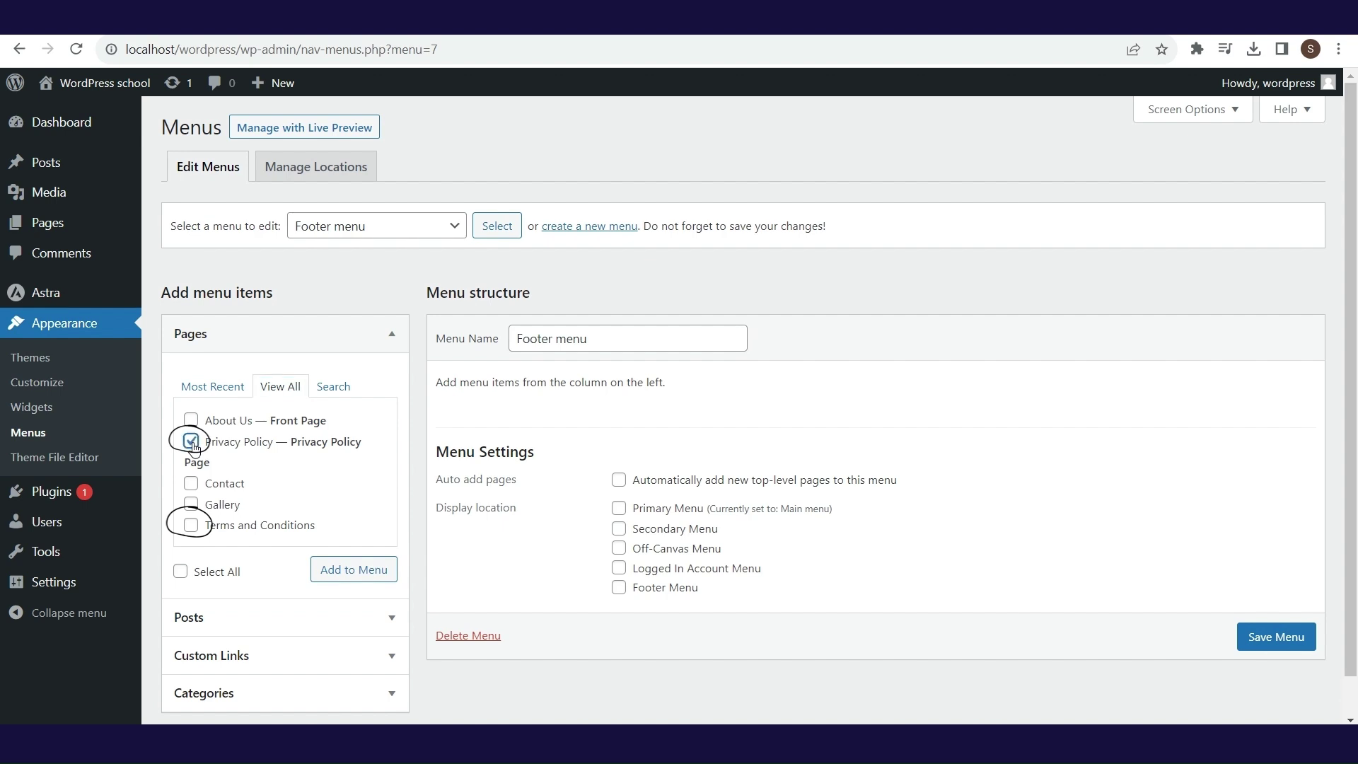
click(190, 526)
click(338, 579)
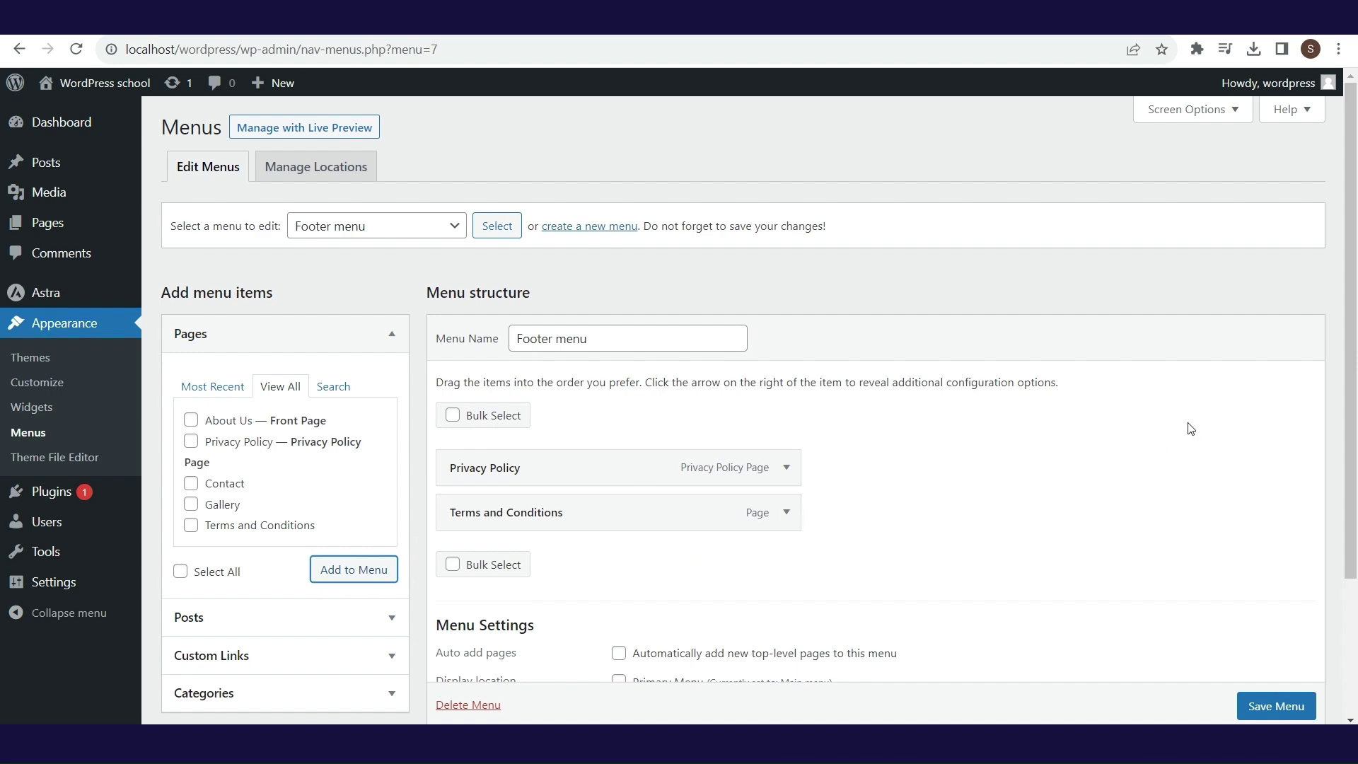
drag(1354, 305, 1353, 458)
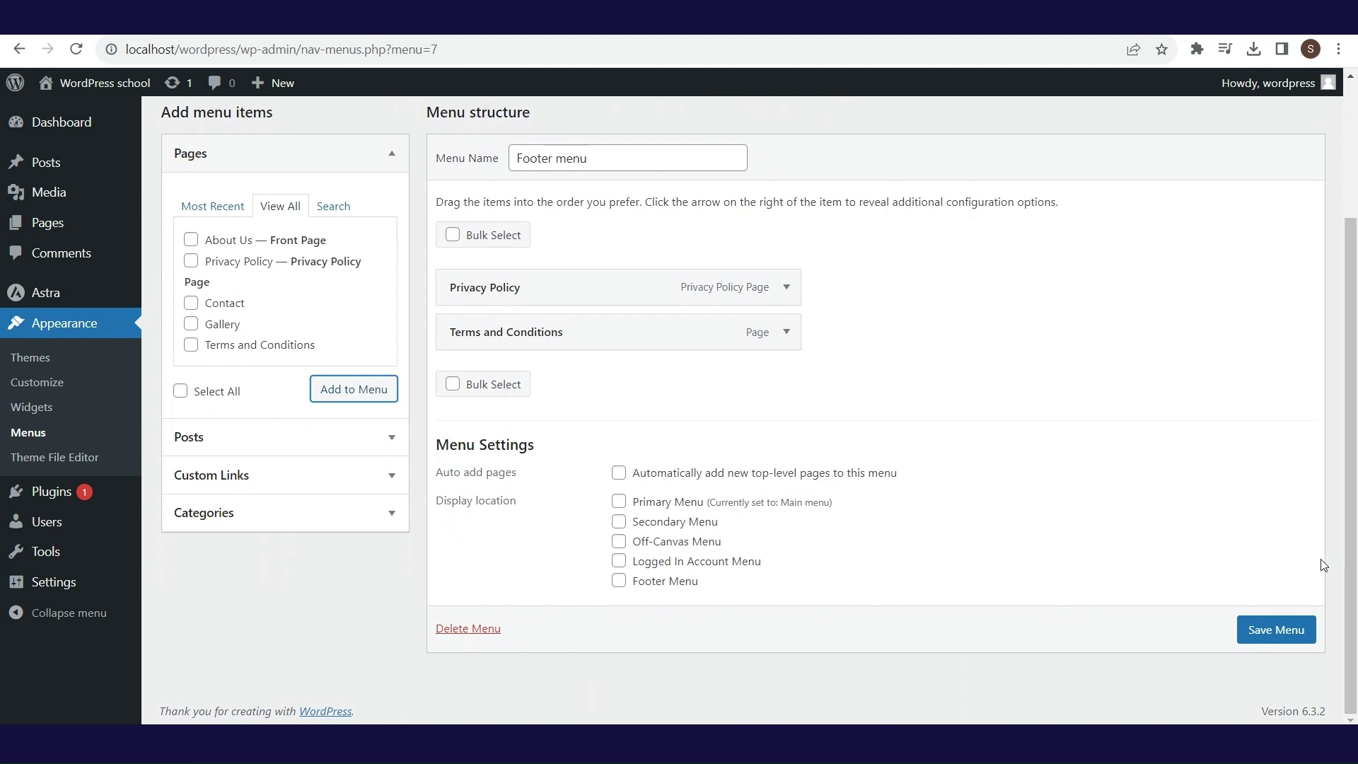
click(1278, 630)
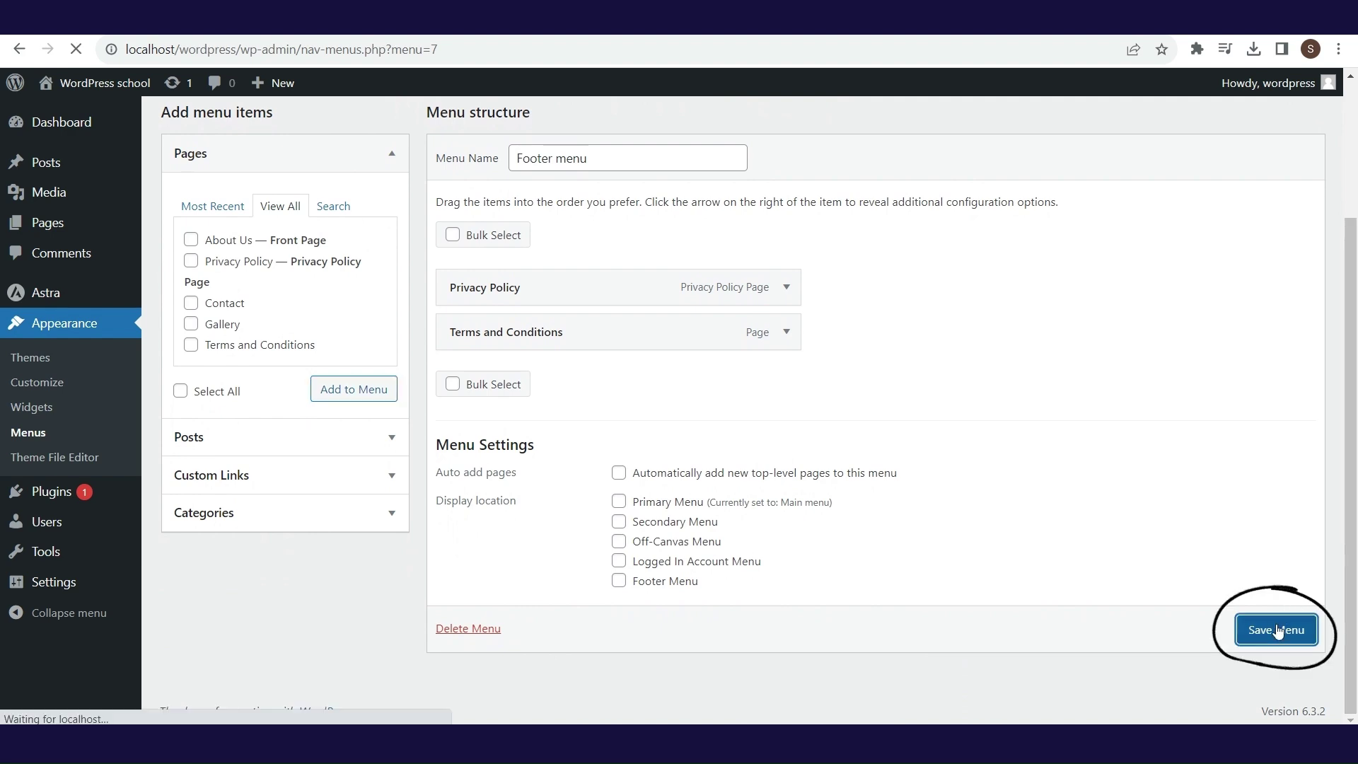
click(357, 132)
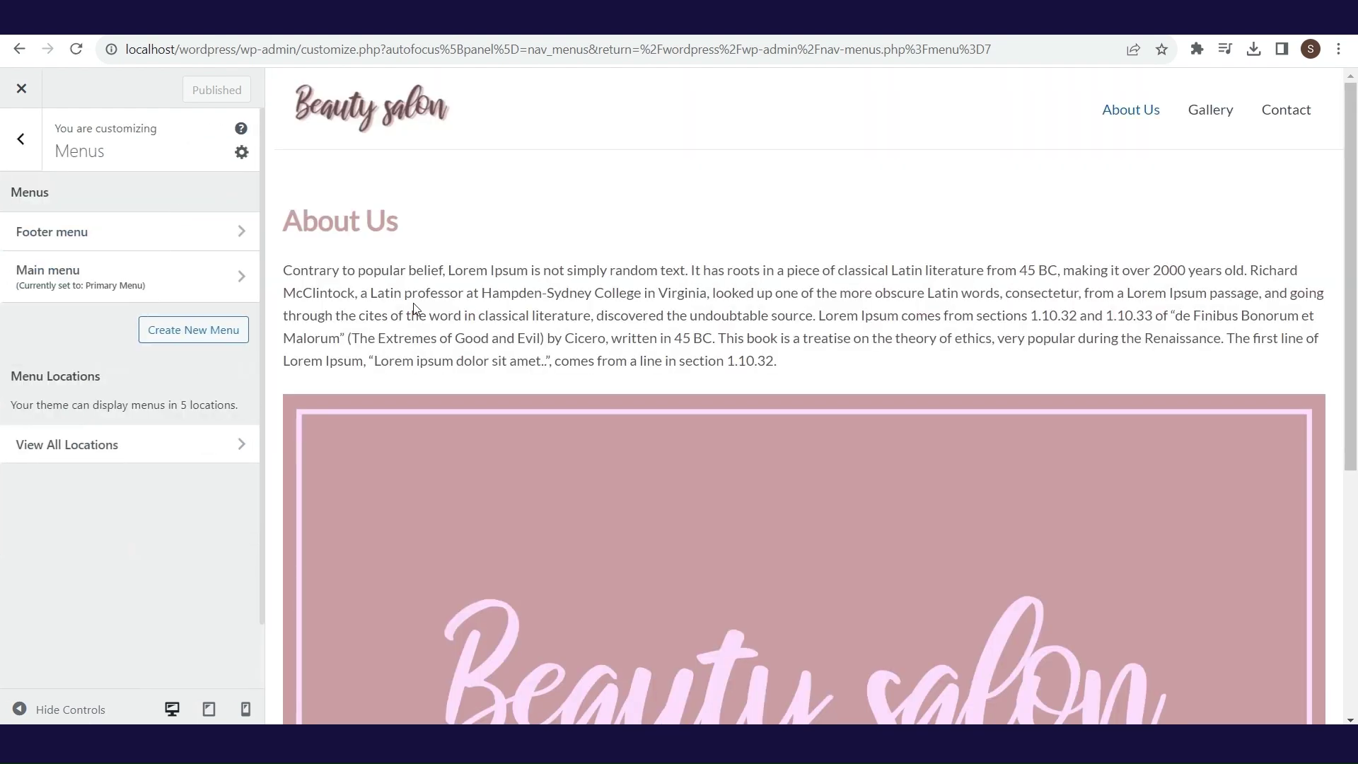
- Choose 'Footer menu' for the theme's Footer Menu location in the Customizer
click(168, 458)
scroll(260, 295, down, 2)
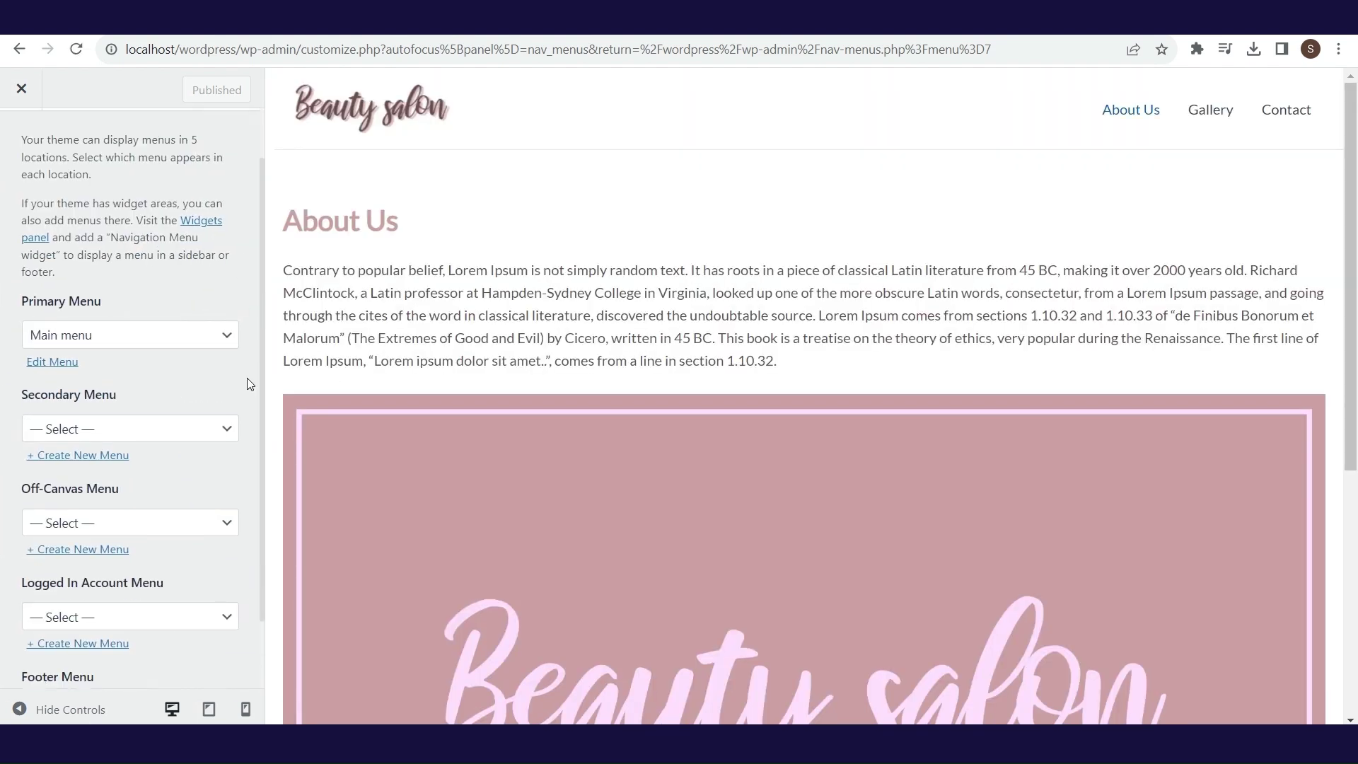
click(227, 628)
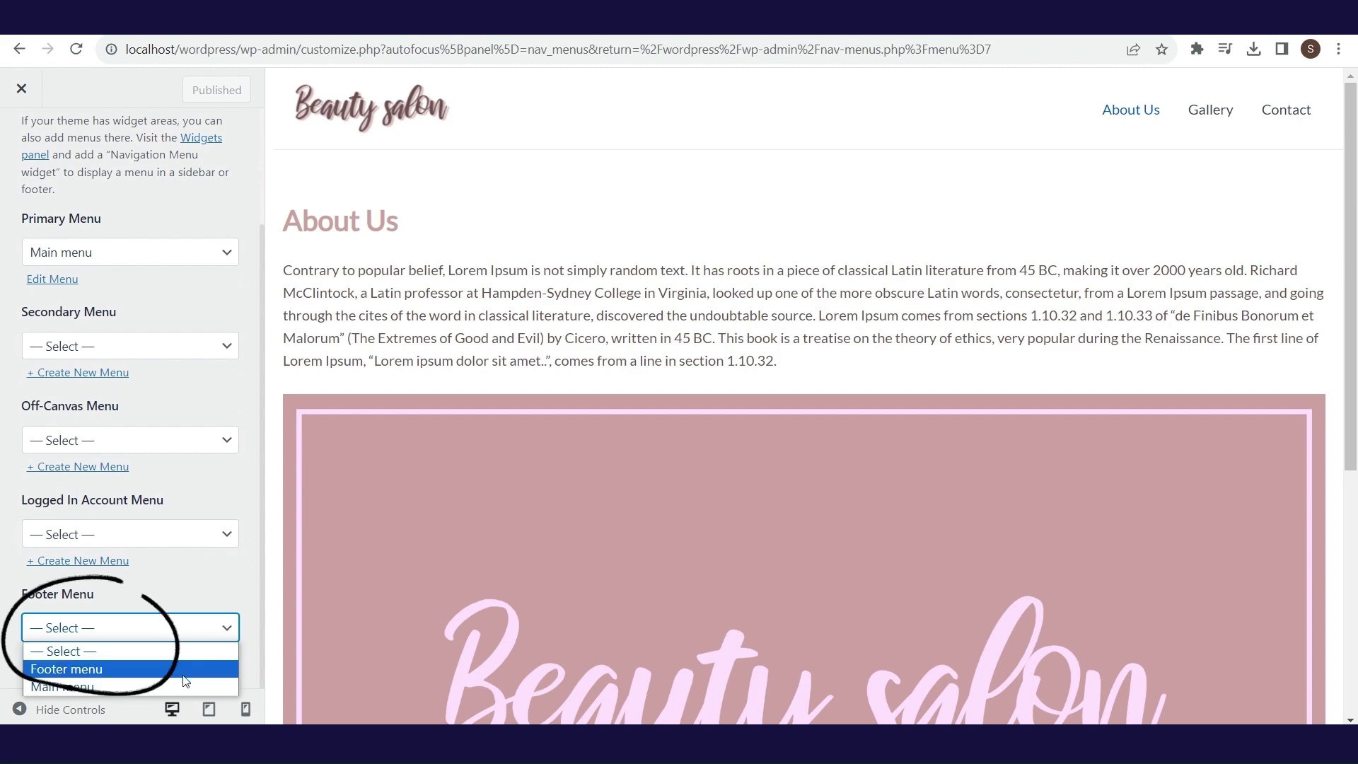
click(141, 664)
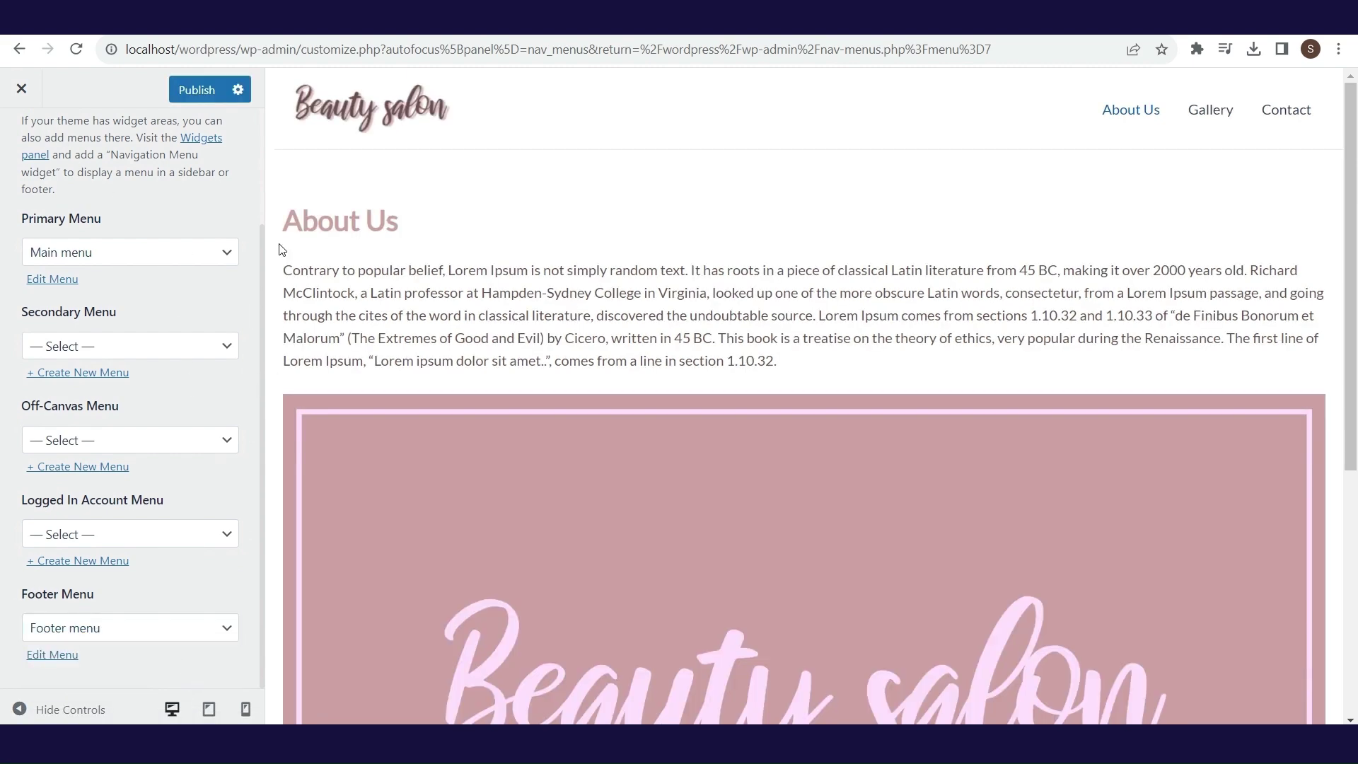
scroll(265, 222, up, 3)
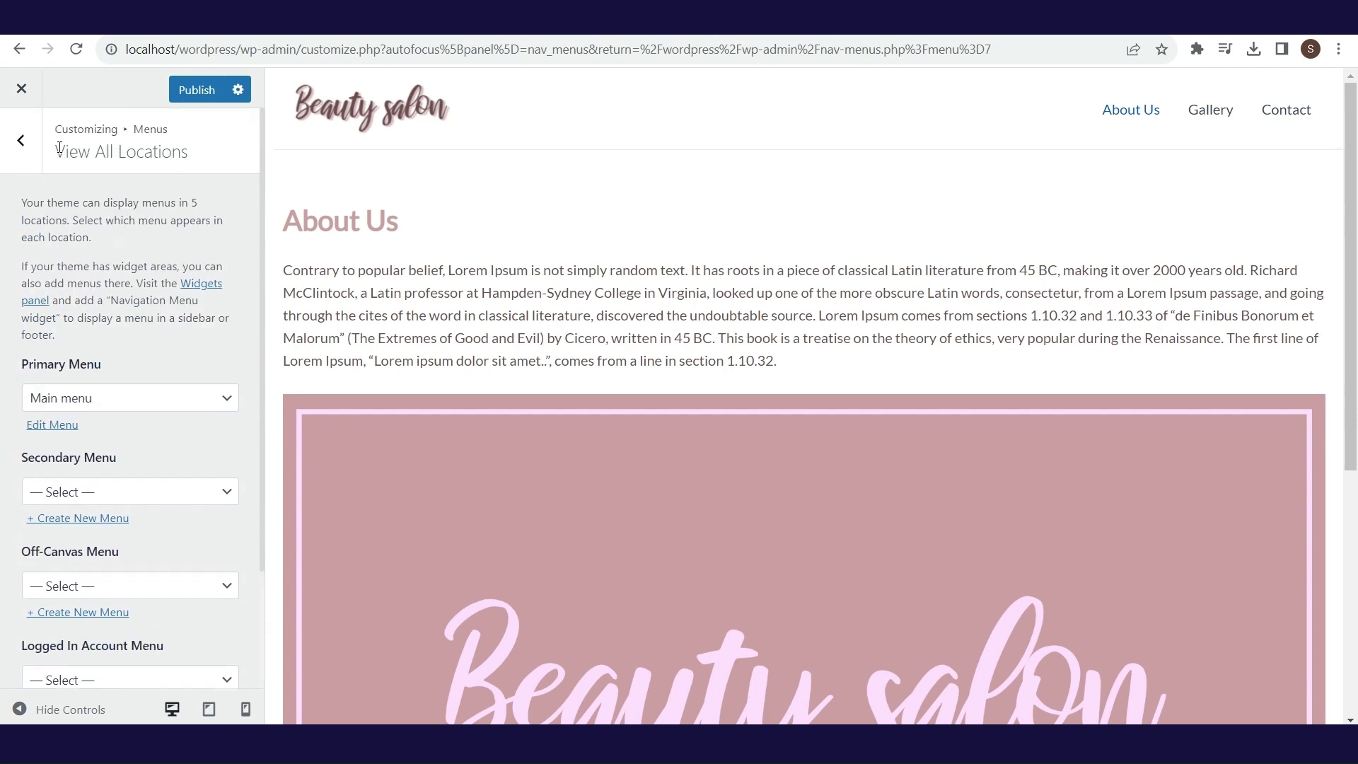
click(23, 155)
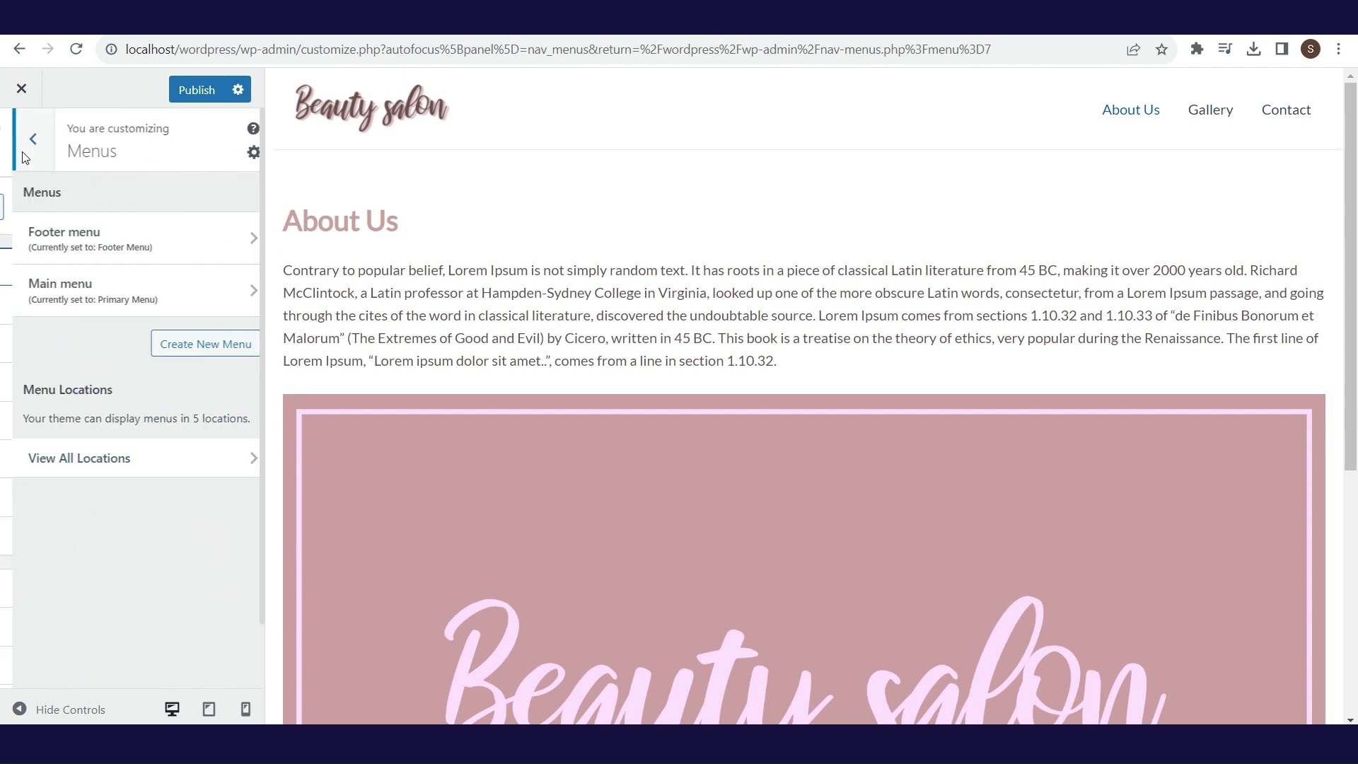
- Add the Footer Menu element to the middle row of the Footer Builder
click(25, 150)
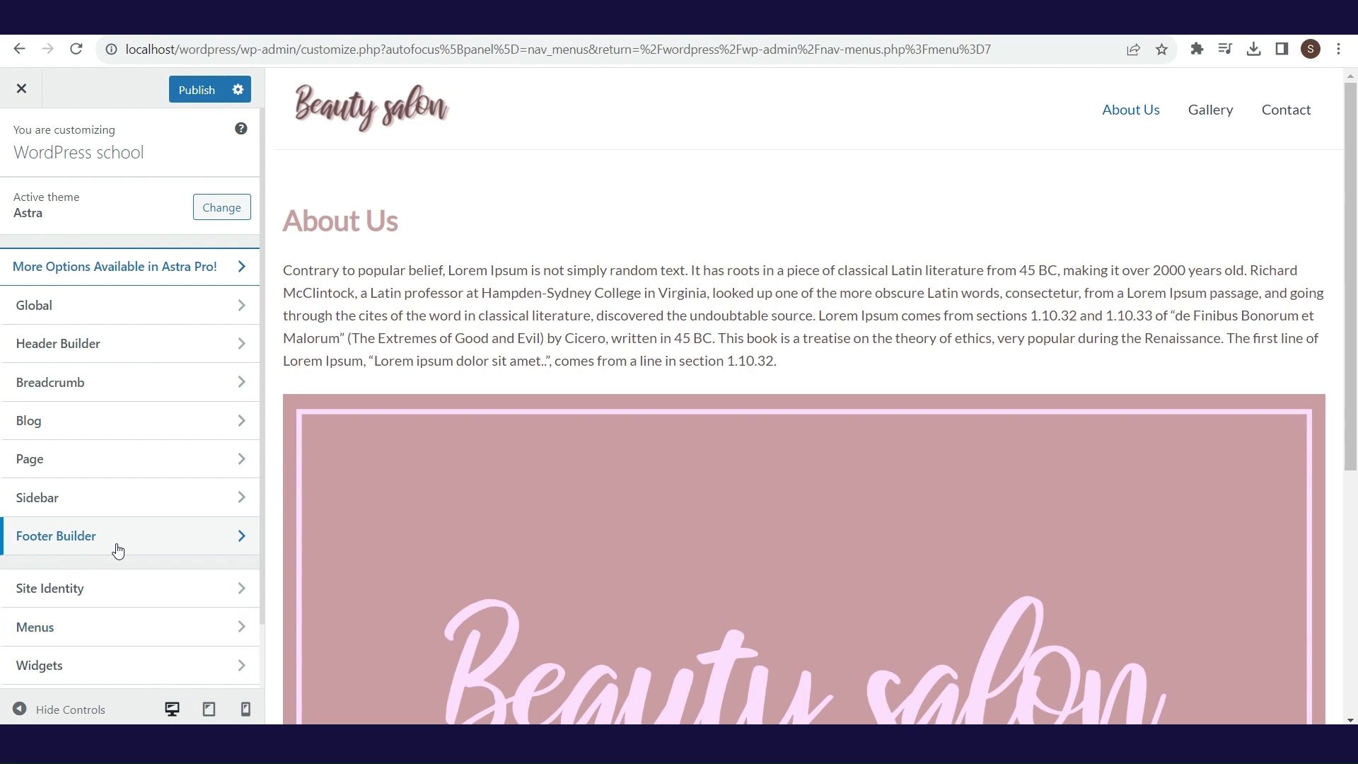
click(117, 551)
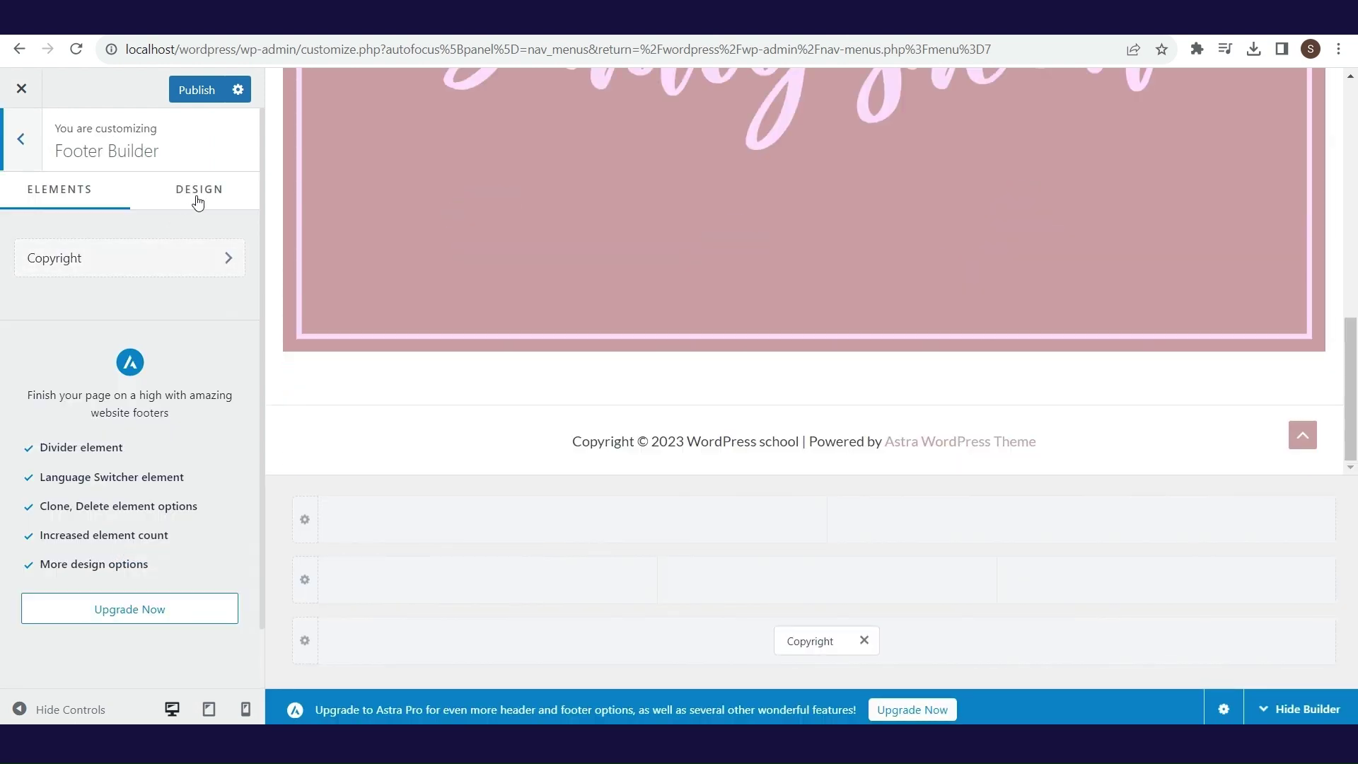
mouse_move(513, 536)
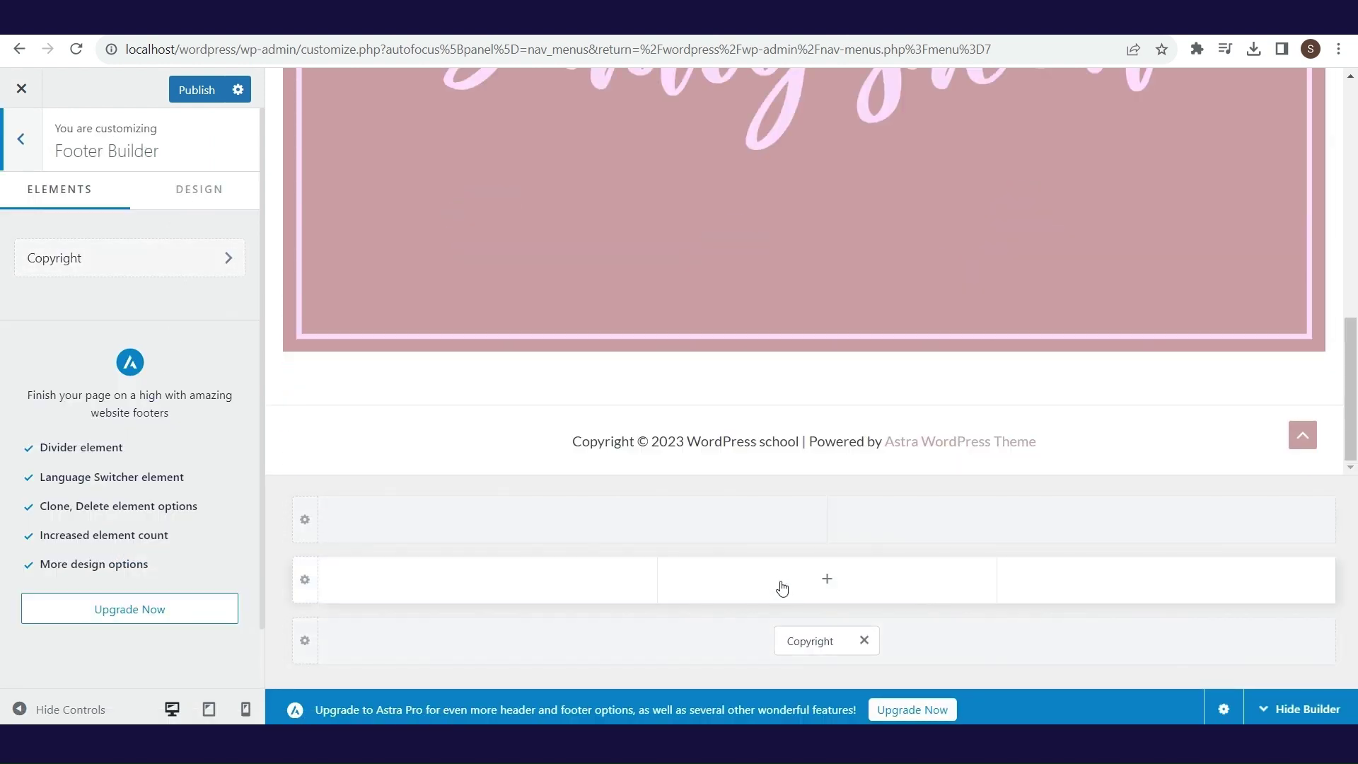
click(806, 591)
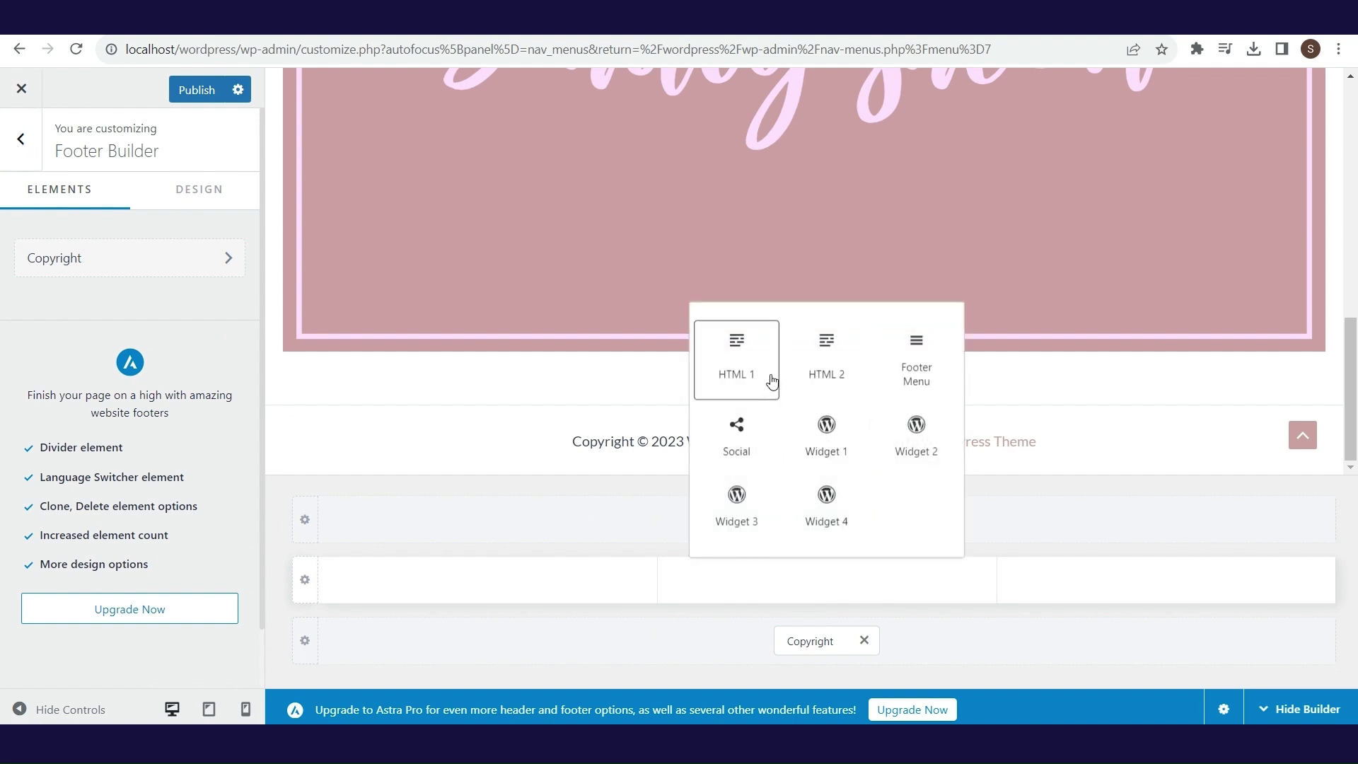
click(917, 358)
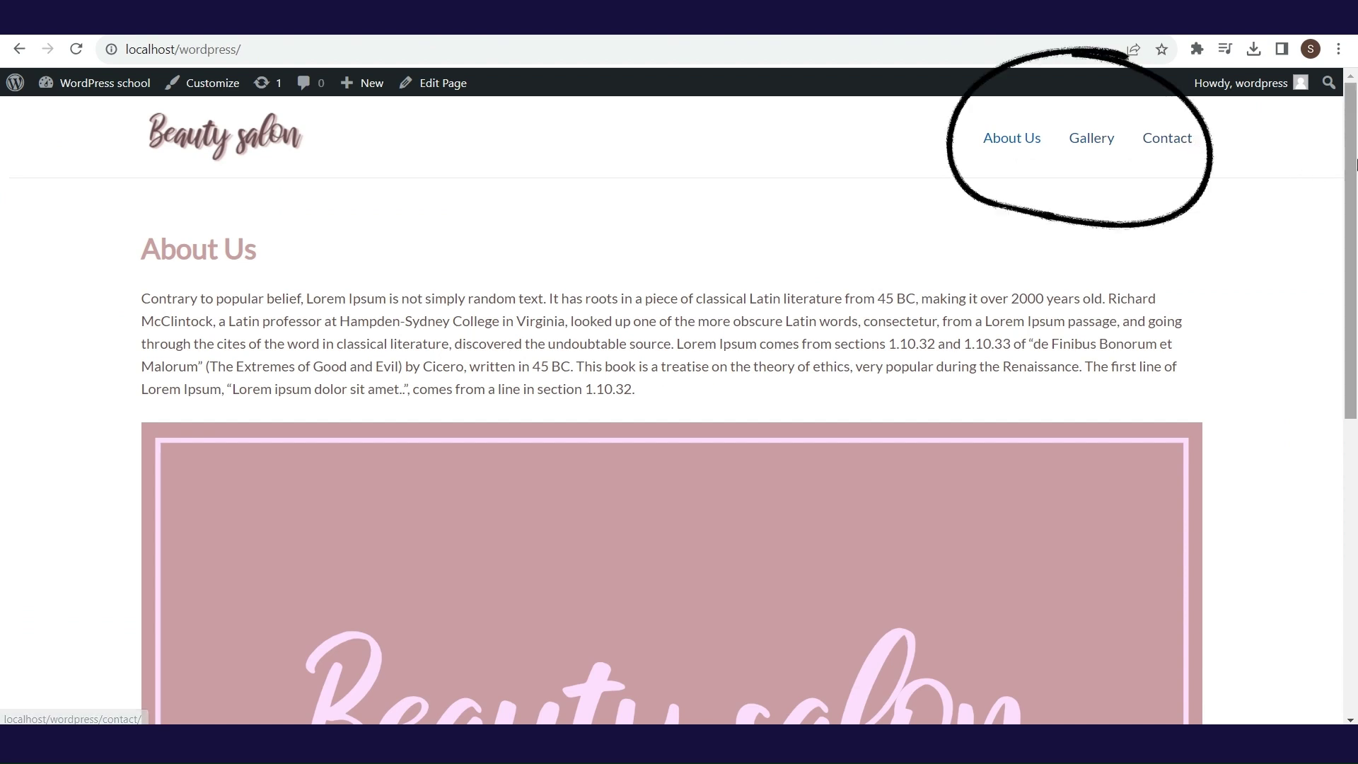
- Check the live footer's Privacy Policy and Terms and Conditions links, then return to the Dashboard
scroll(1356, 433, down, 5)
scroll(1356, 433, down, 2)
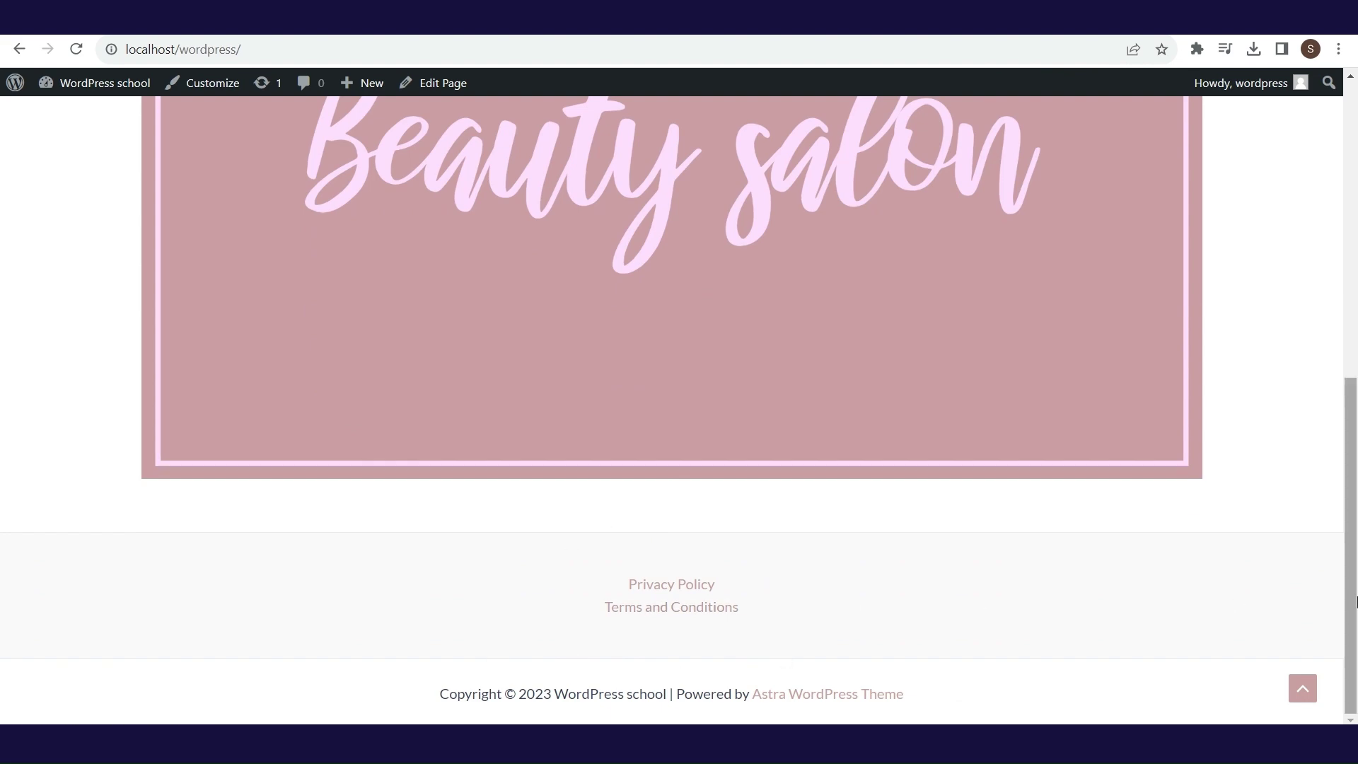
drag(1356, 581, 1356, 287)
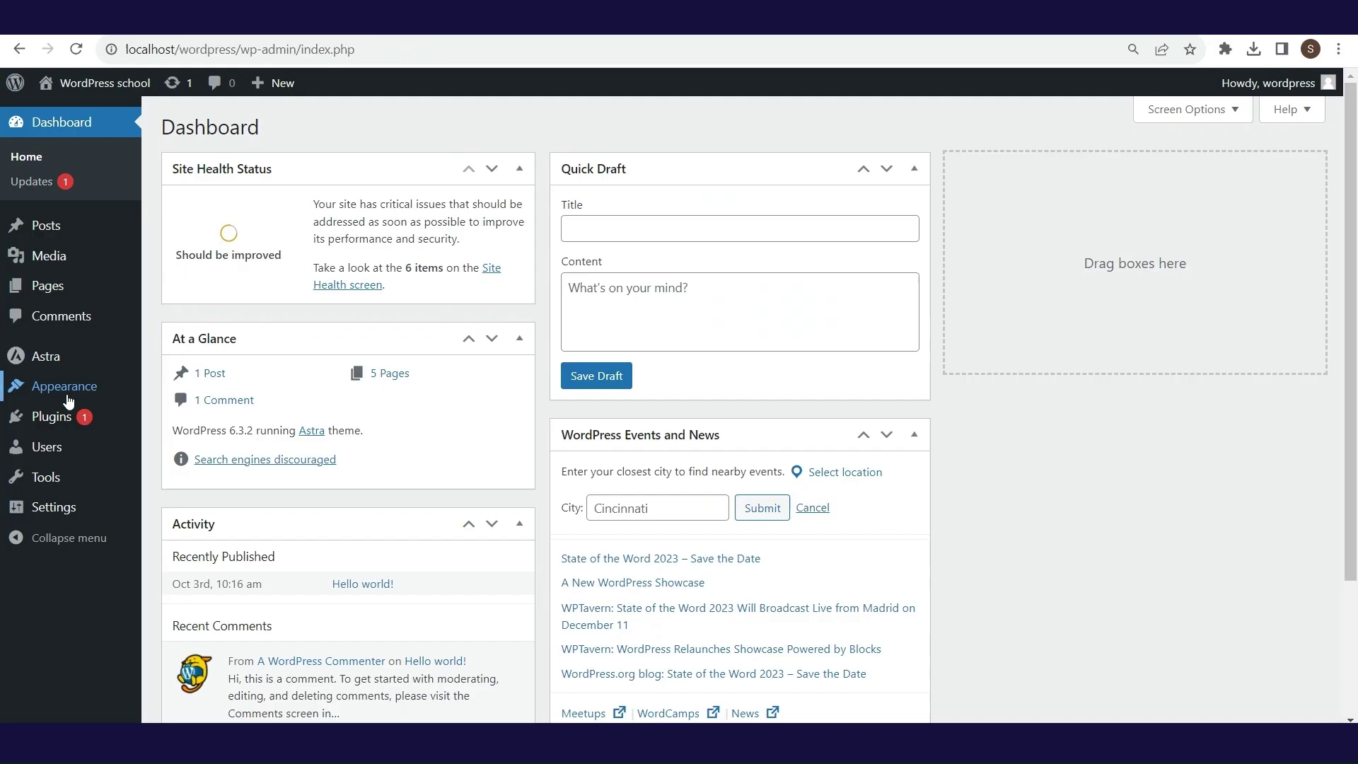
mouse_move(51, 422)
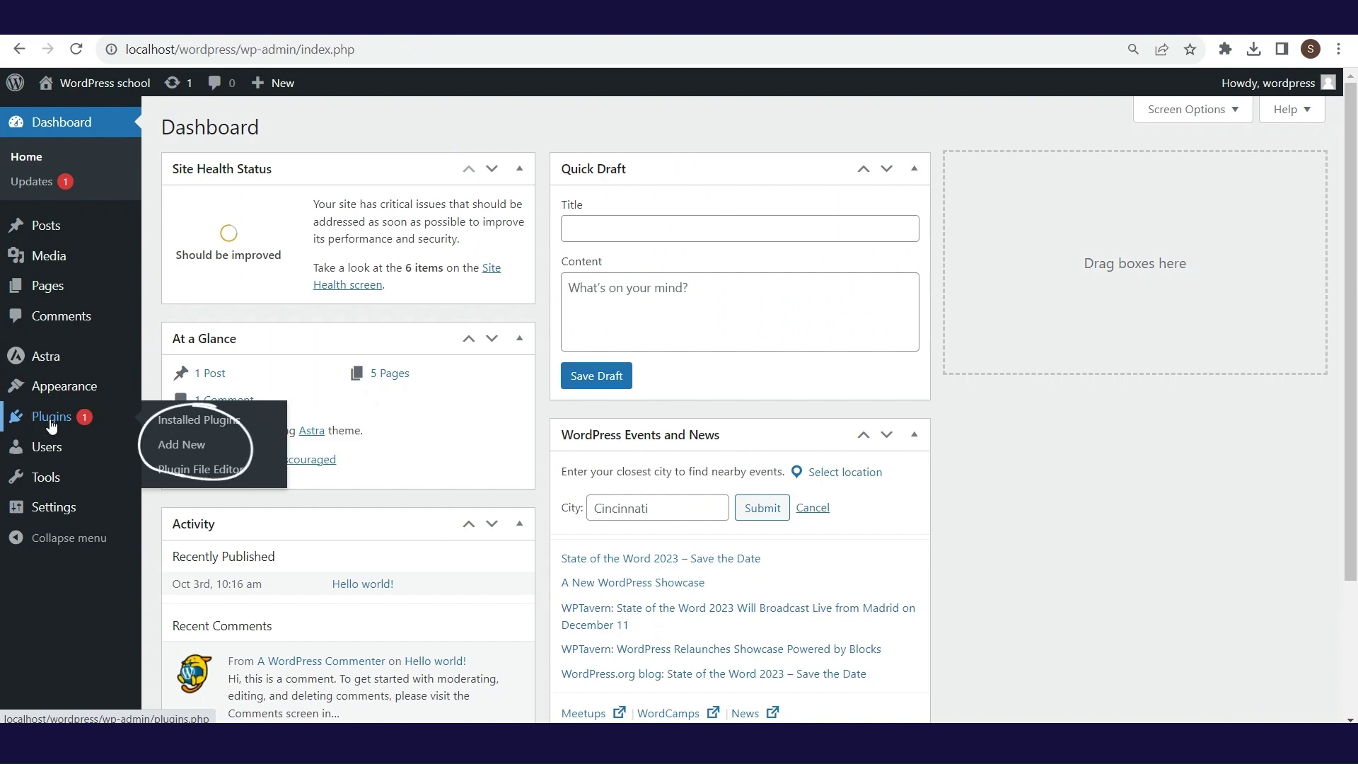
- Open Installed Plugins and review the Akismet version 5.3 details and changelog
click(183, 419)
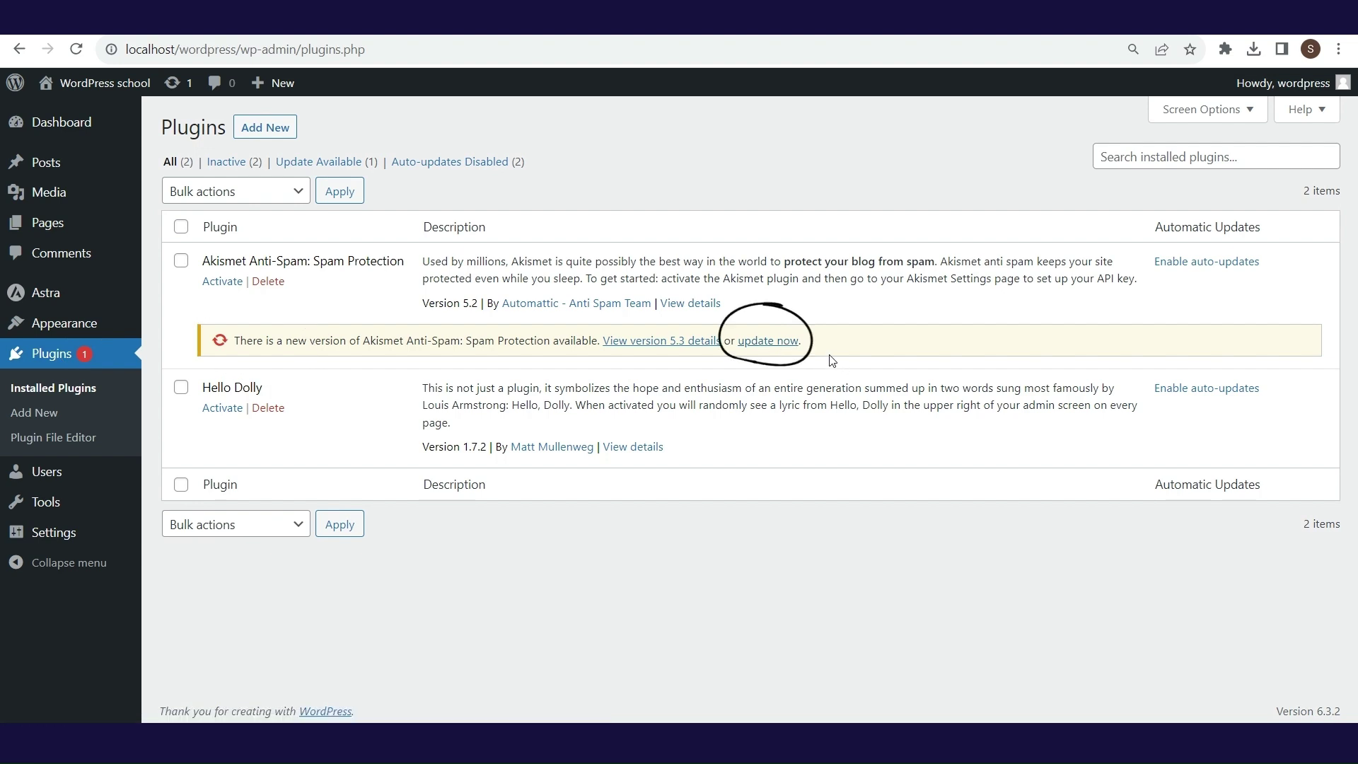
click(657, 342)
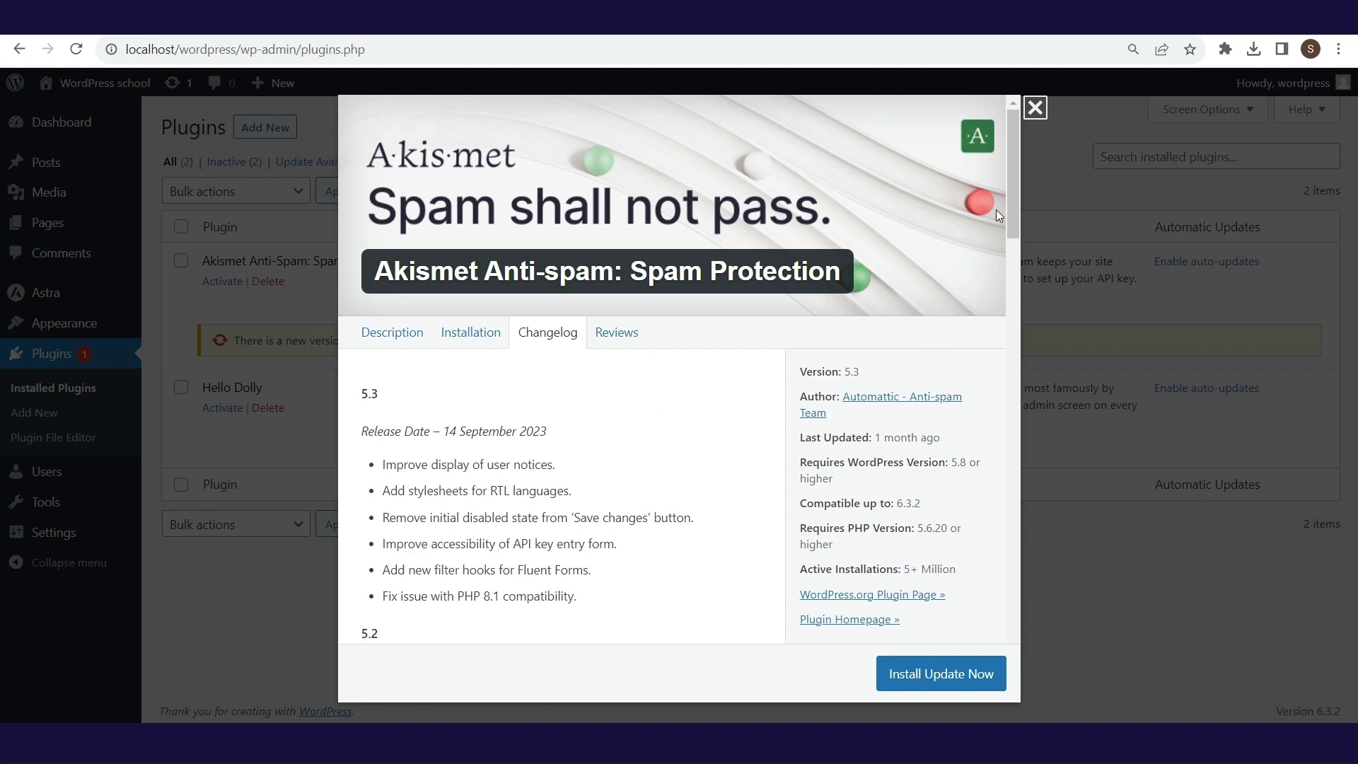
mouse_move(1012, 200)
mouse_down()
mouse_move(1016, 252)
mouse_move(1012, 185)
mouse_up()
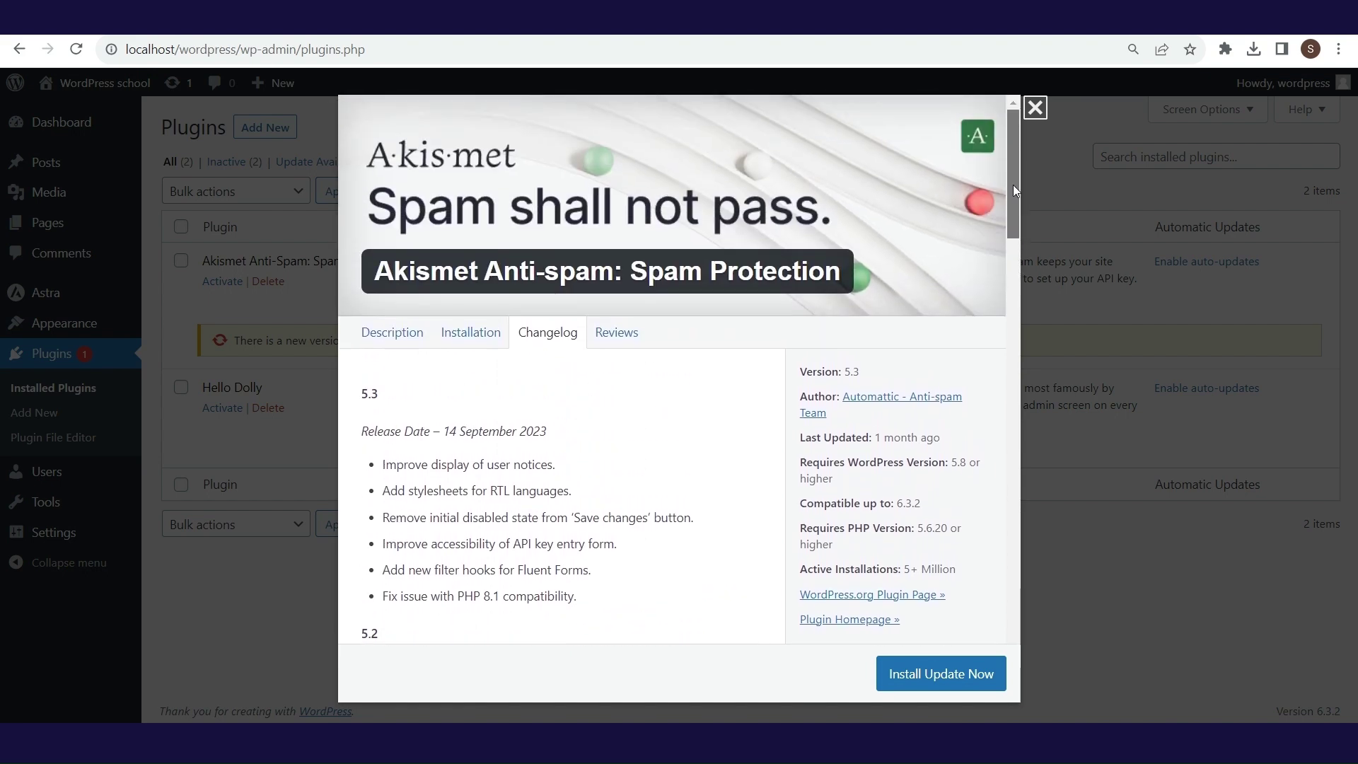
click(1038, 112)
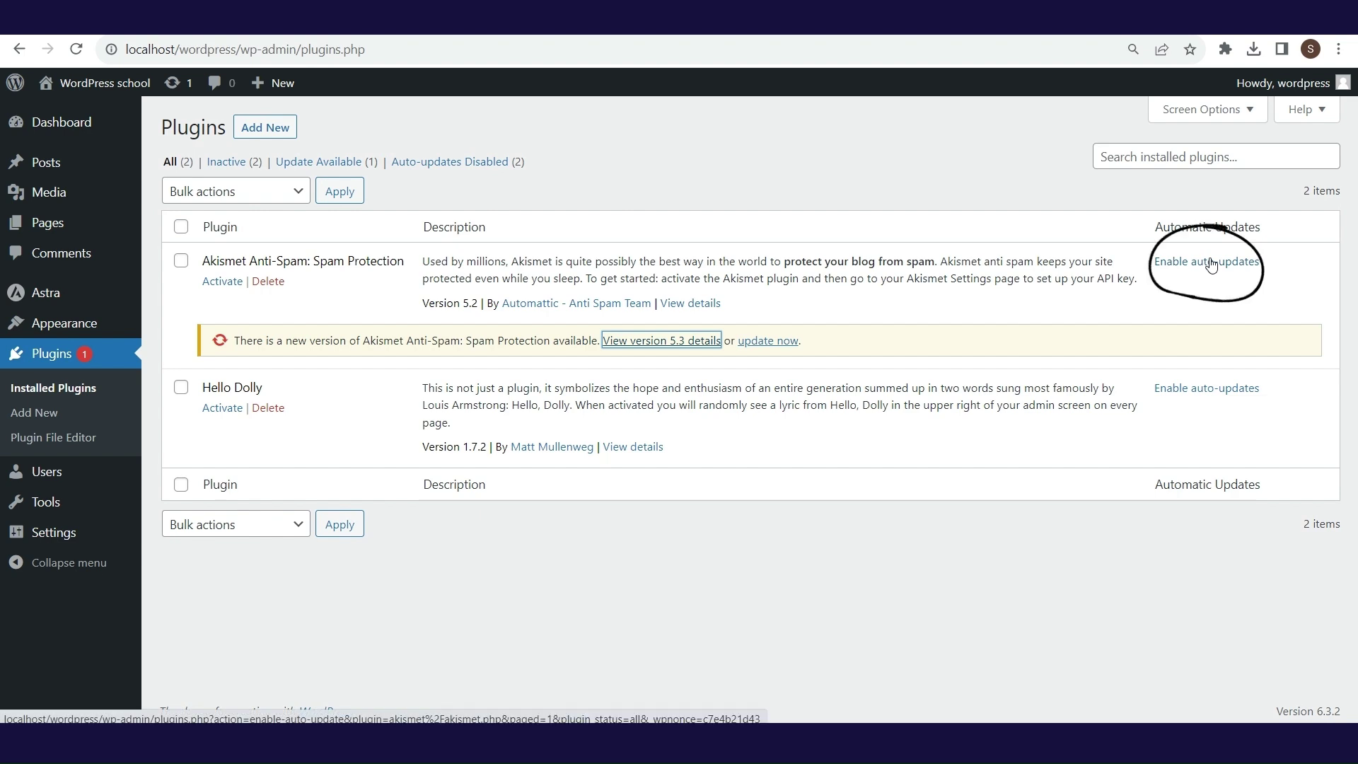
click(794, 329)
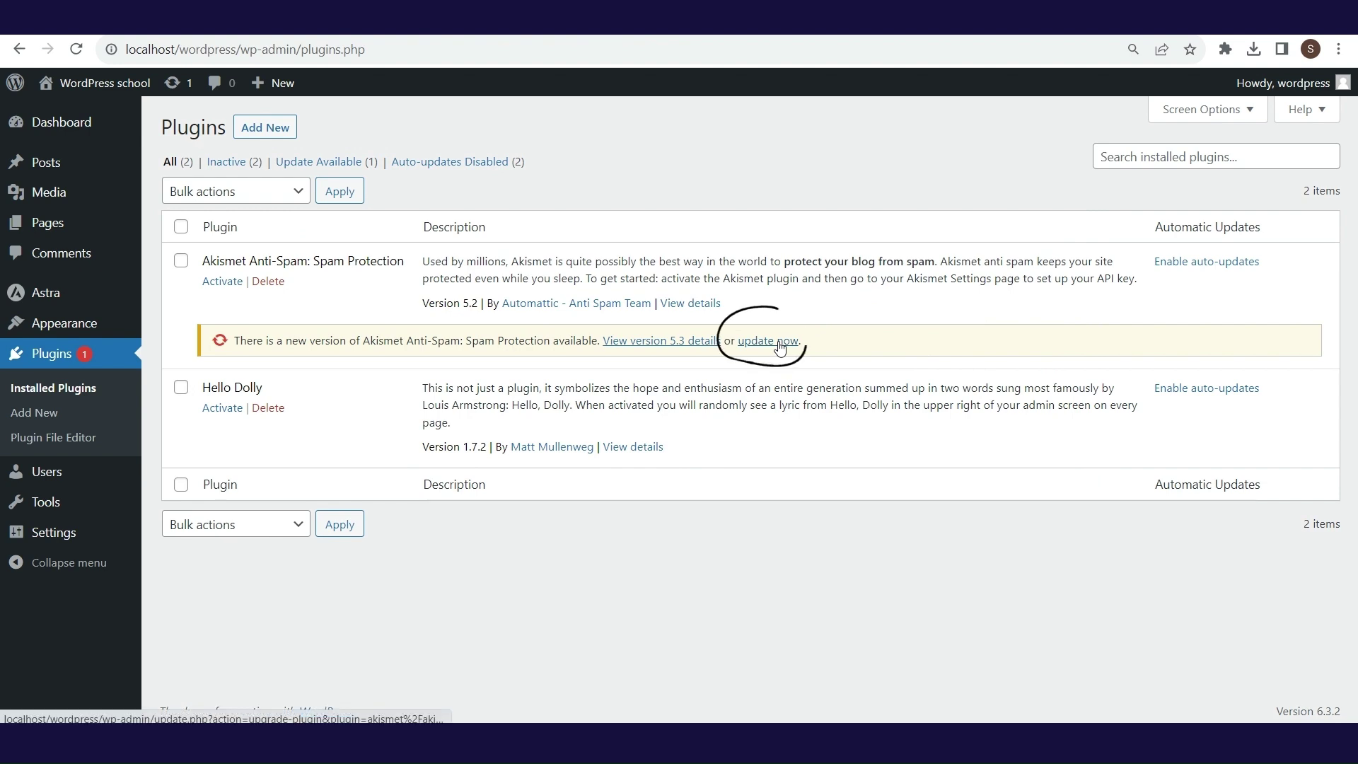
- Update Akismet to version 5.3 and delete the Hello Dolly plugin
click(778, 344)
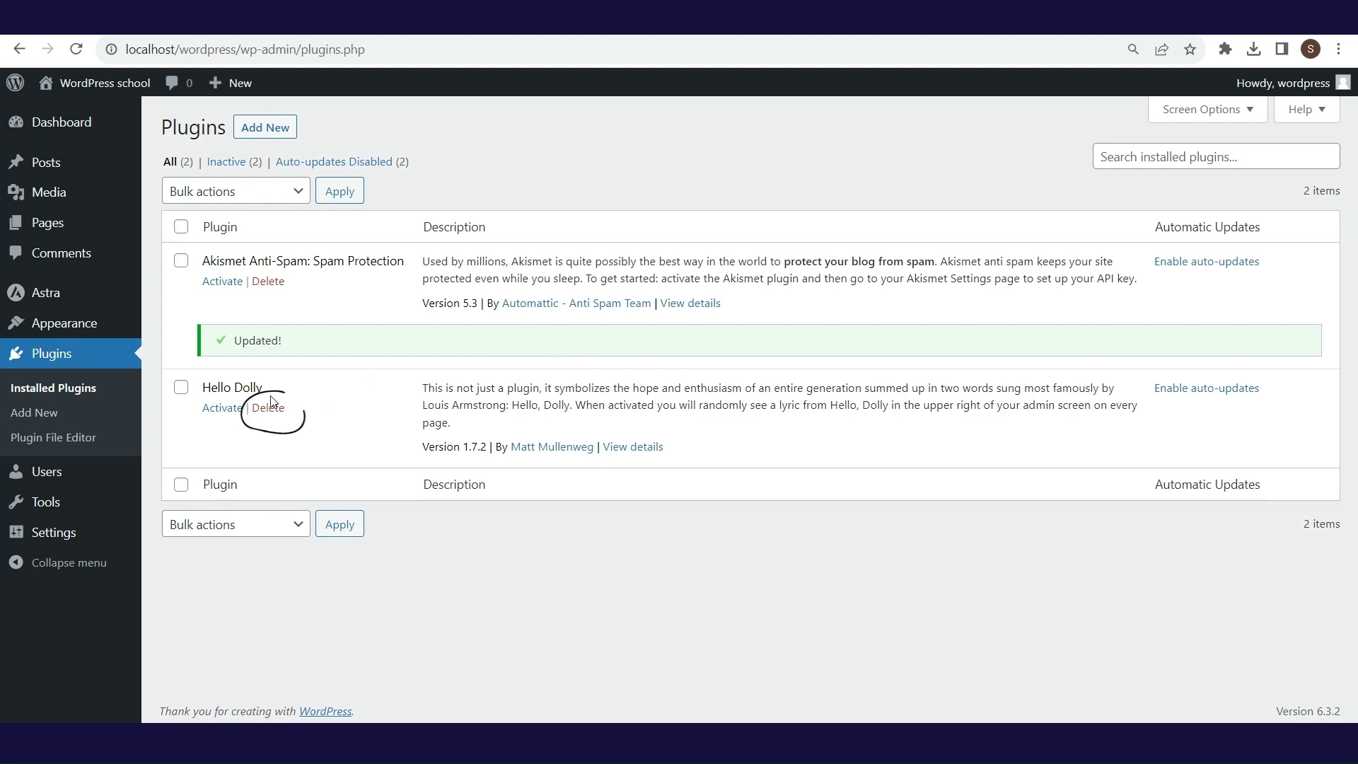
click(273, 415)
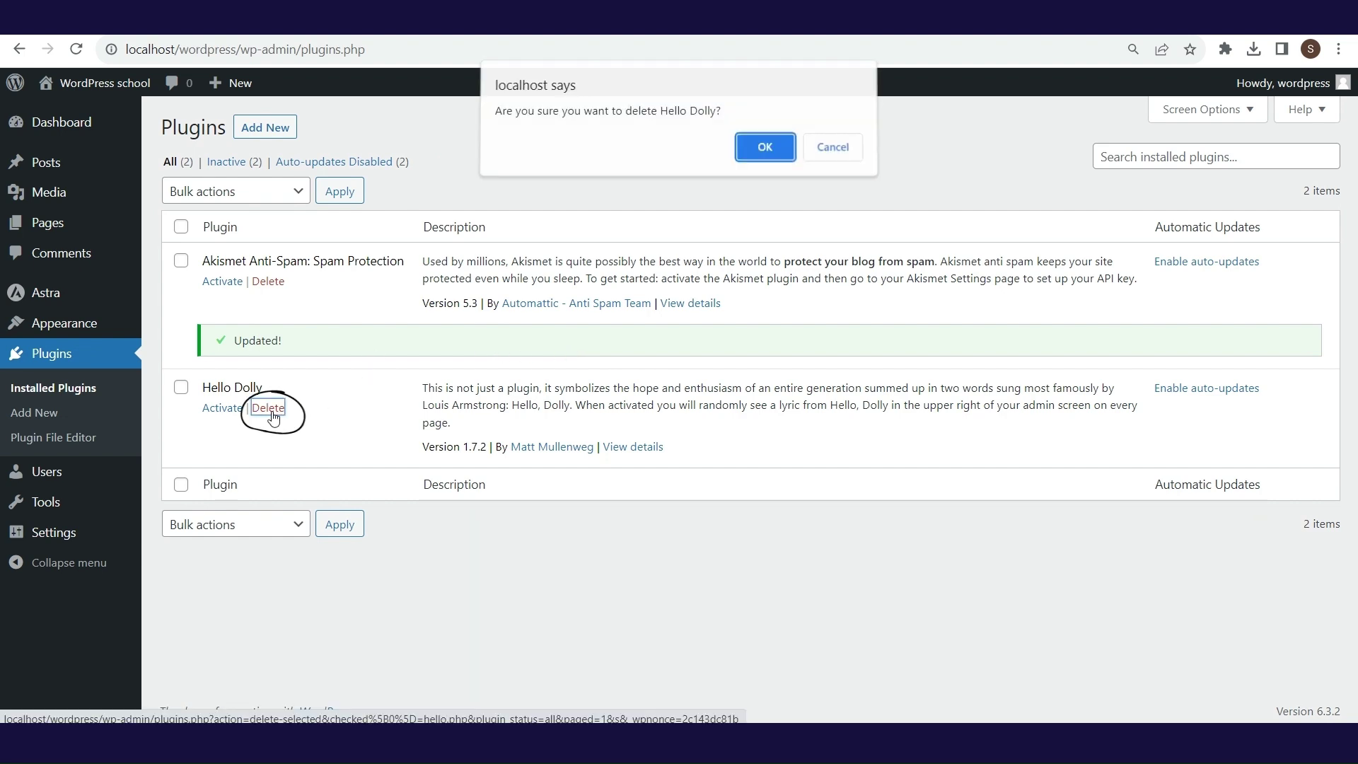
click(753, 162)
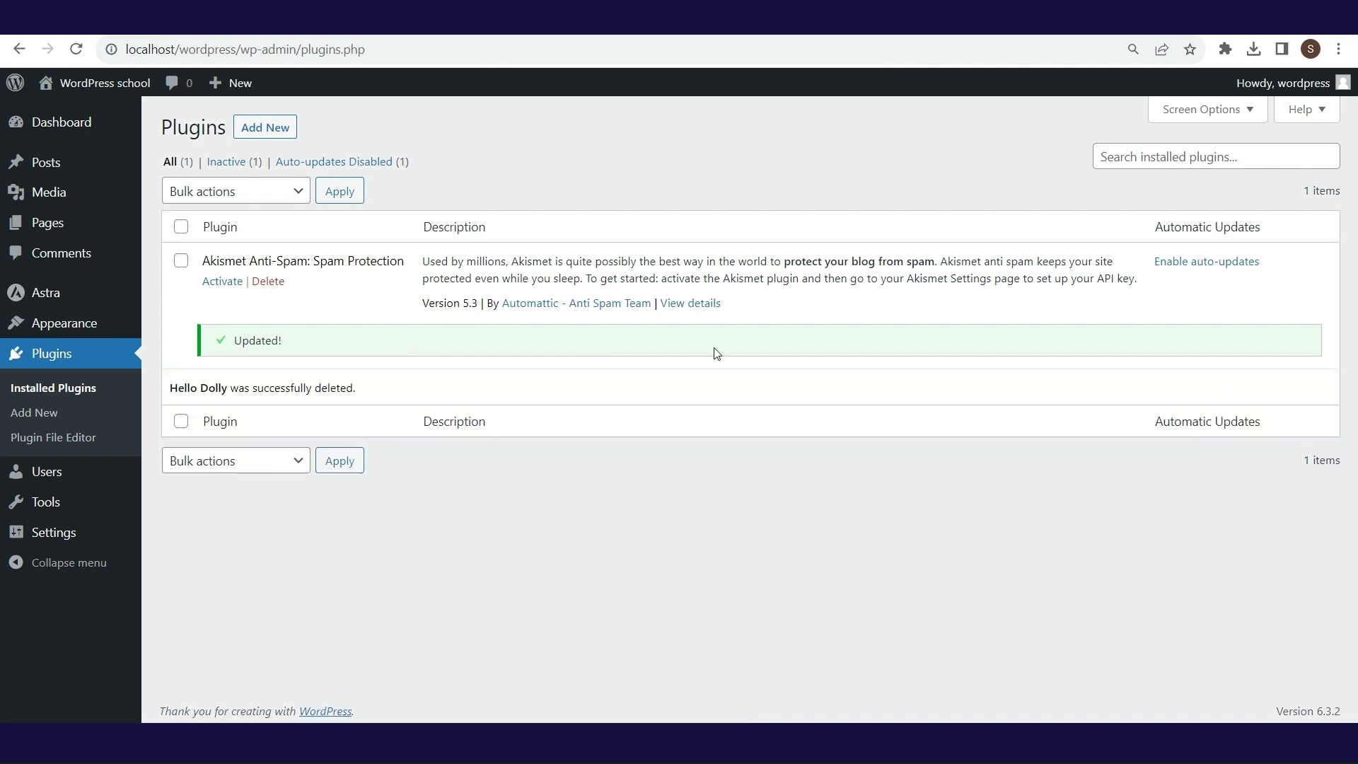
click(56, 417)
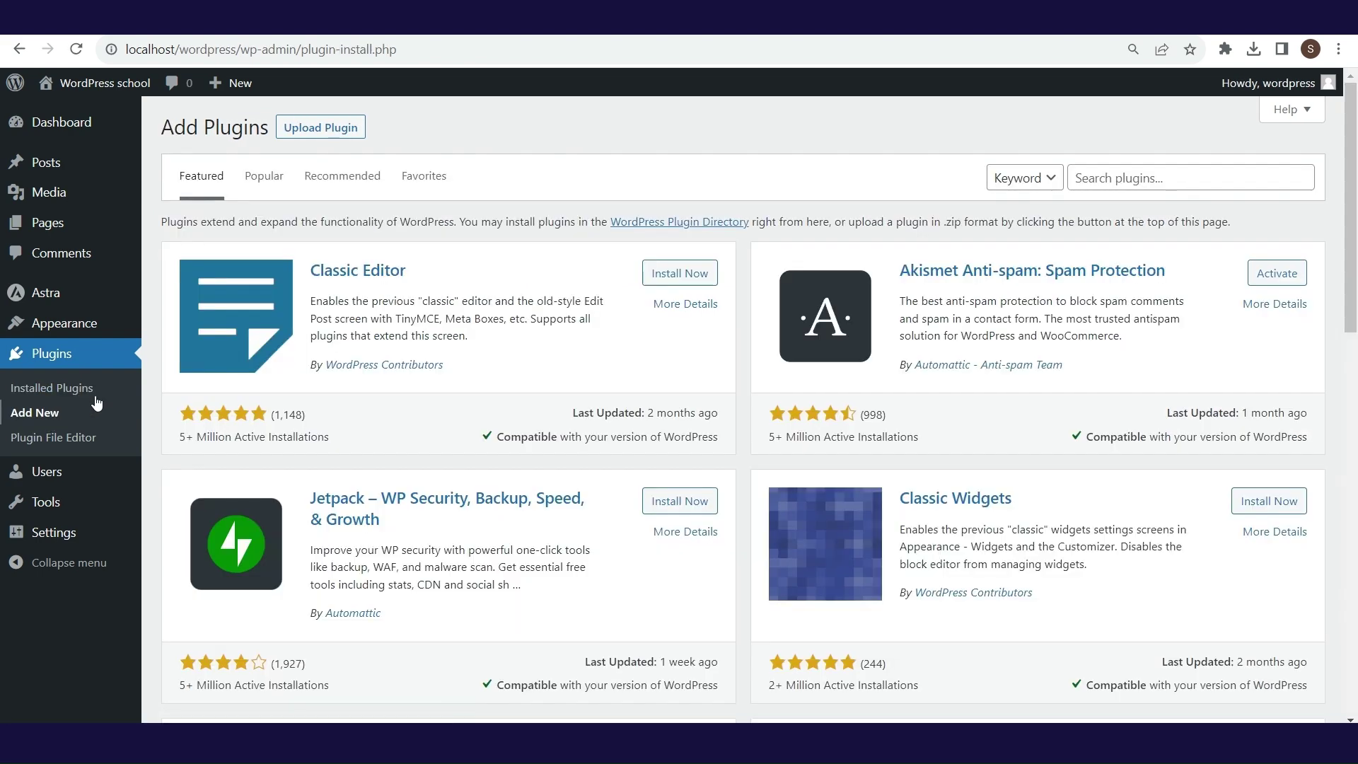
- Explore the Upload Plugin panel and search-type dropdown on Add Plugins, keeping Keyword search
click(346, 131)
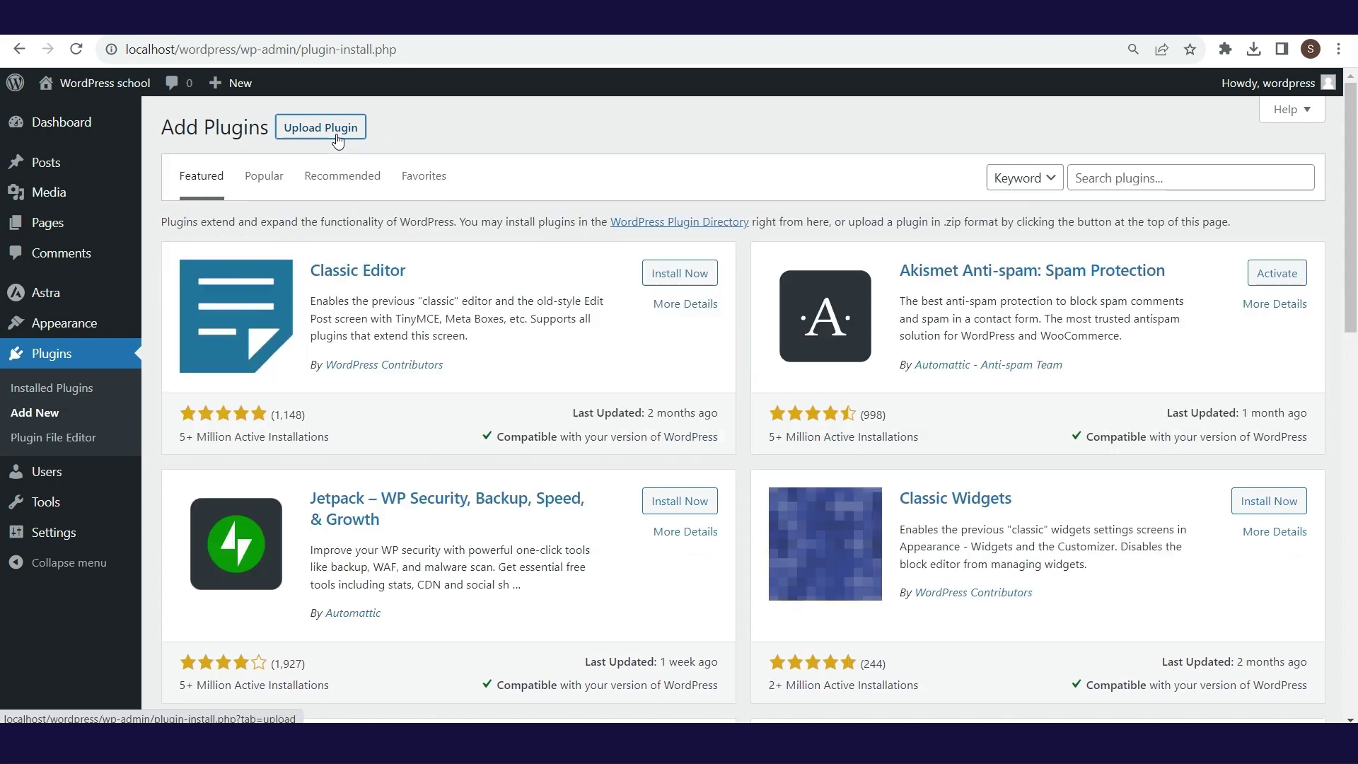
click(333, 138)
click(1089, 177)
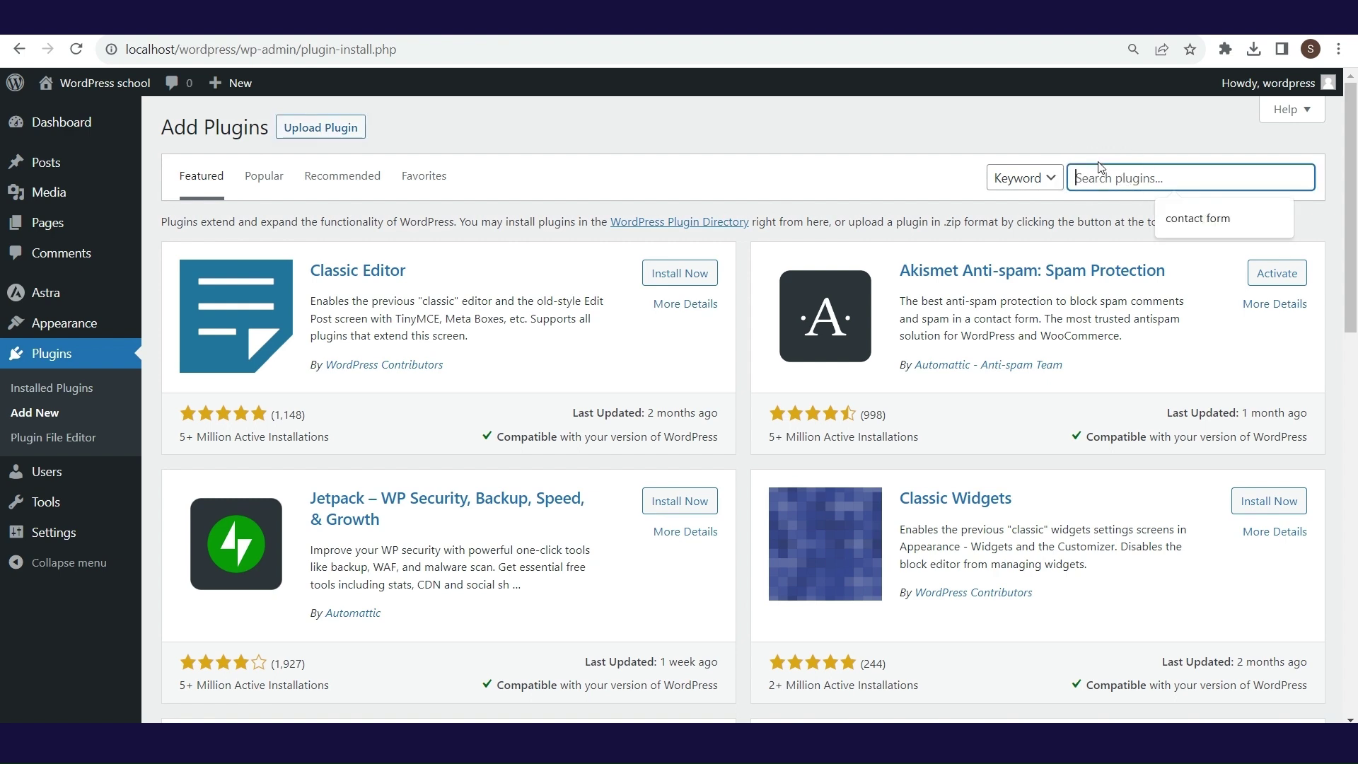
click(1098, 161)
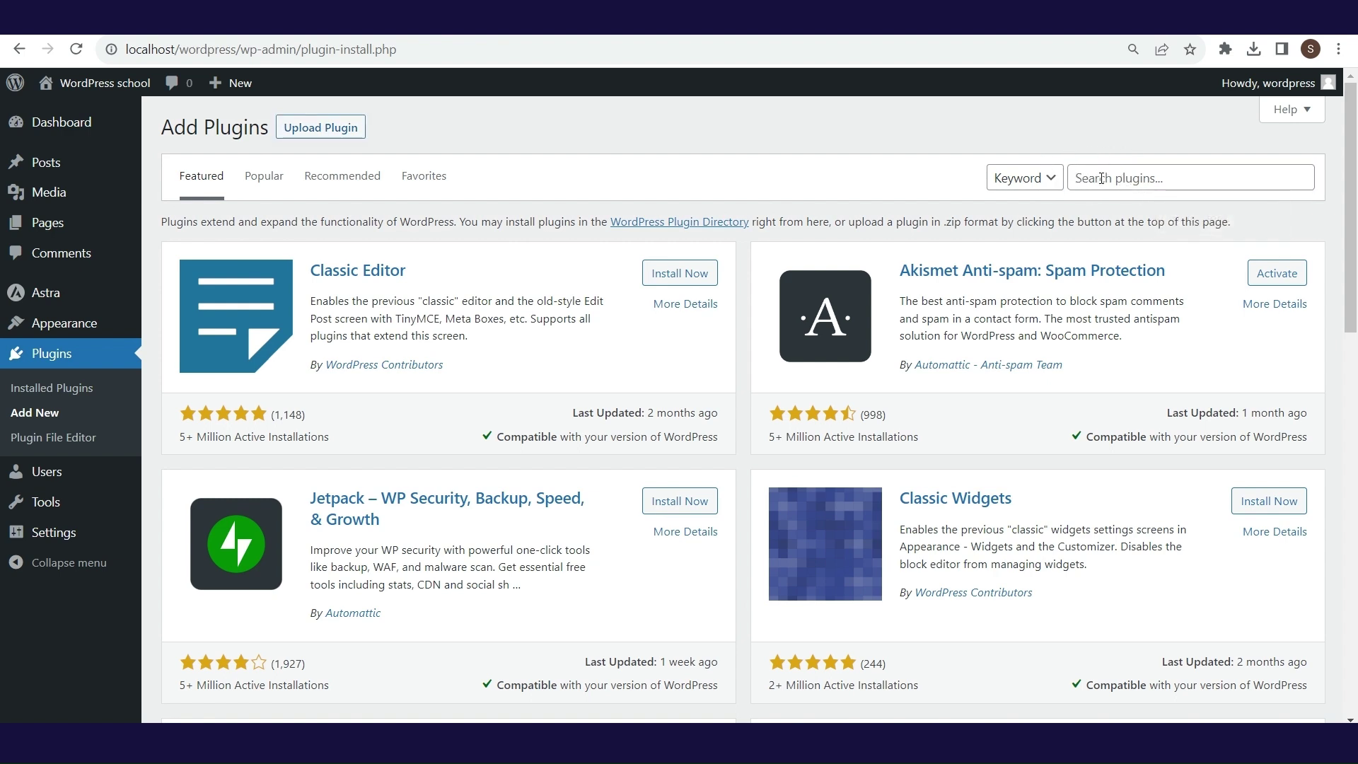
click(1051, 182)
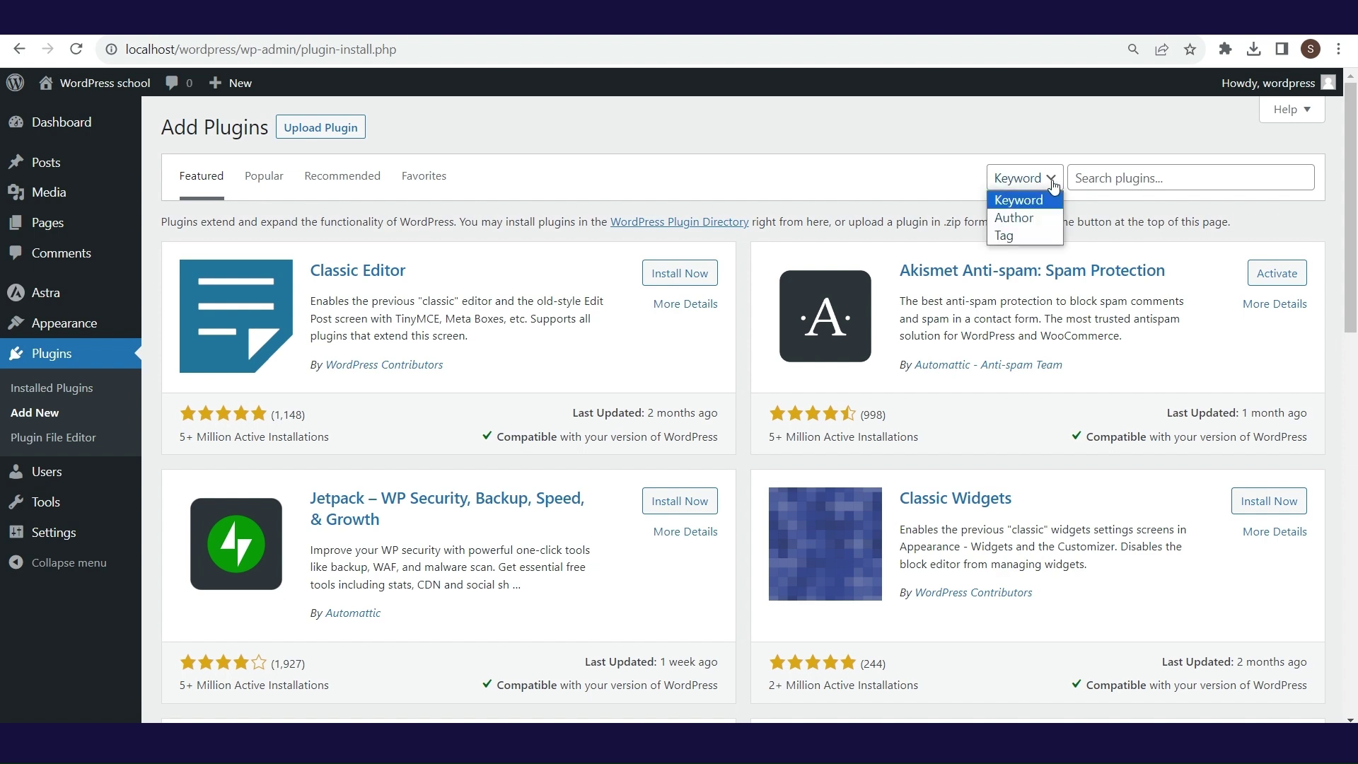
click(1053, 182)
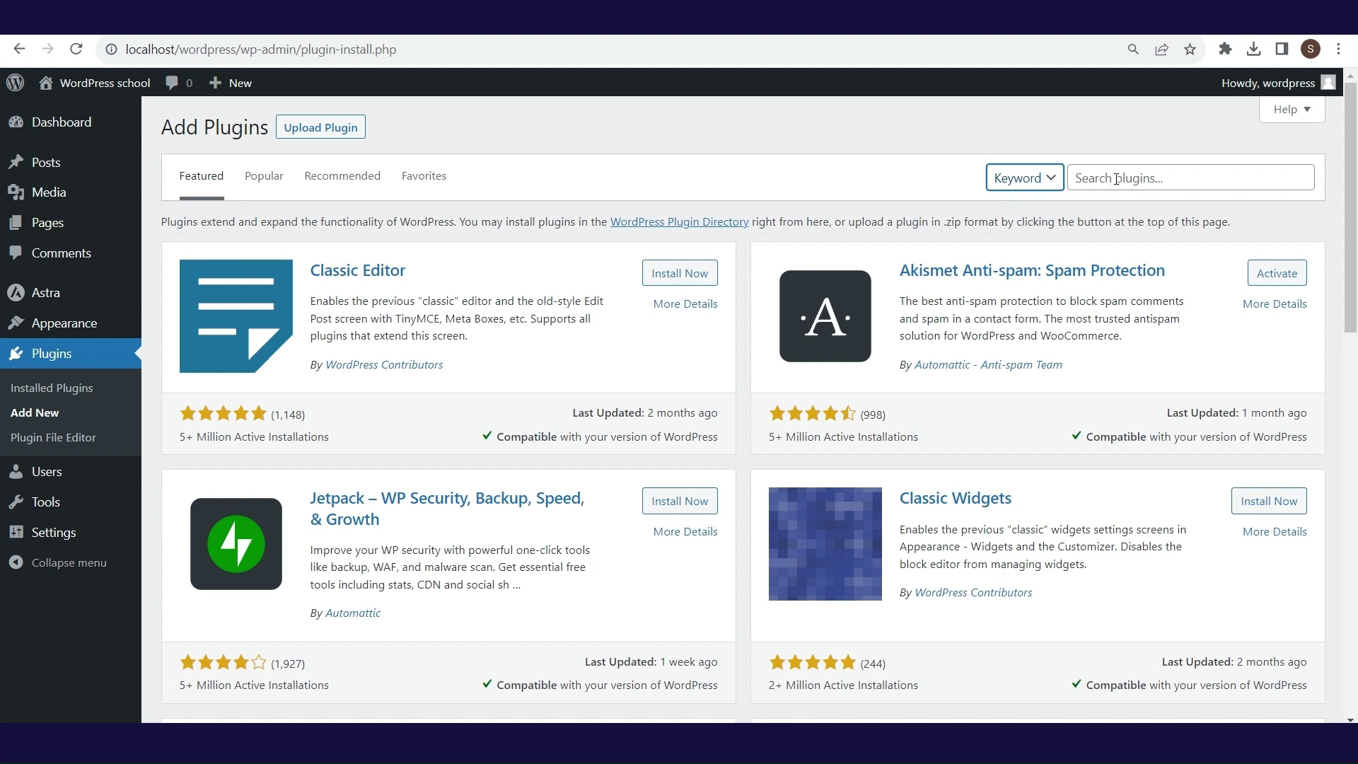
click(1116, 179)
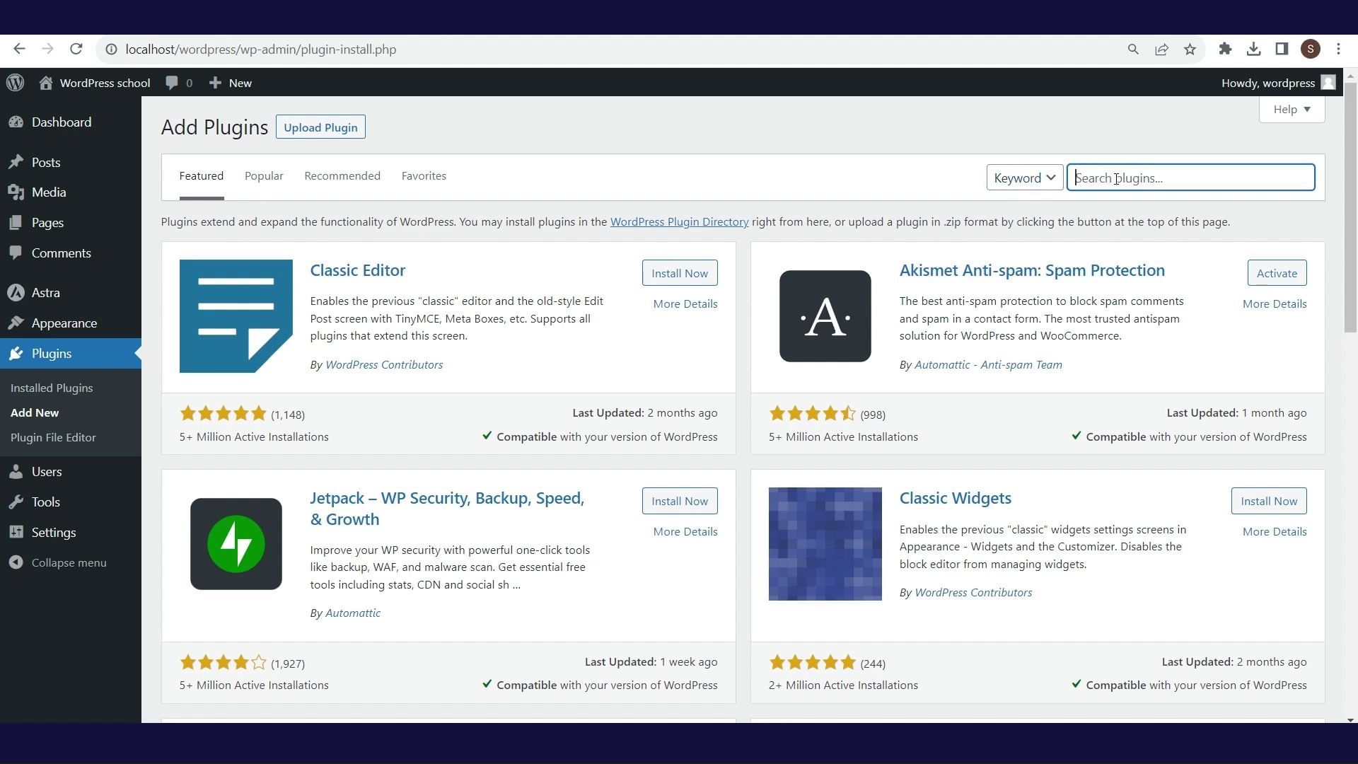
- Search plugins for 'contact form' and browse the WPForms installation, FAQ, changelog and screenshot tabs
text(contact form)
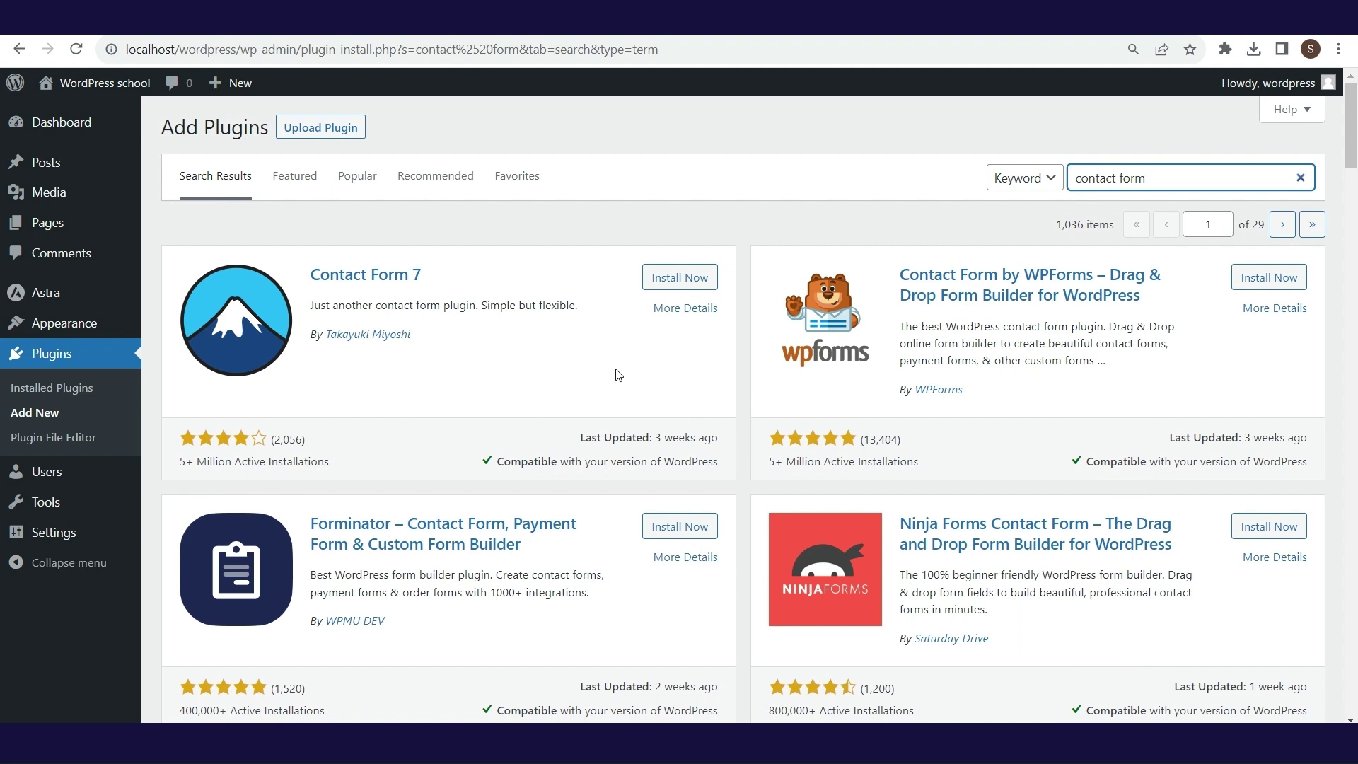
click(1263, 311)
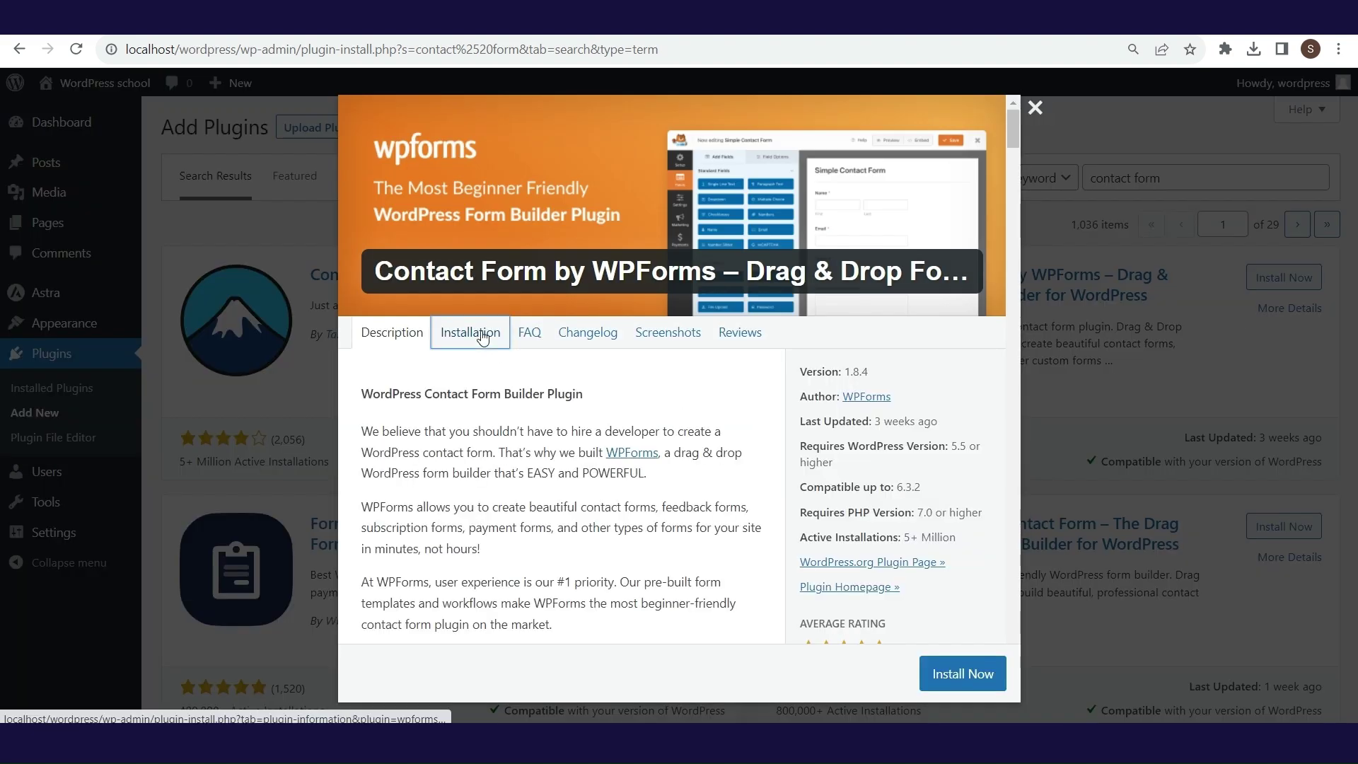
click(473, 334)
click(531, 338)
click(571, 336)
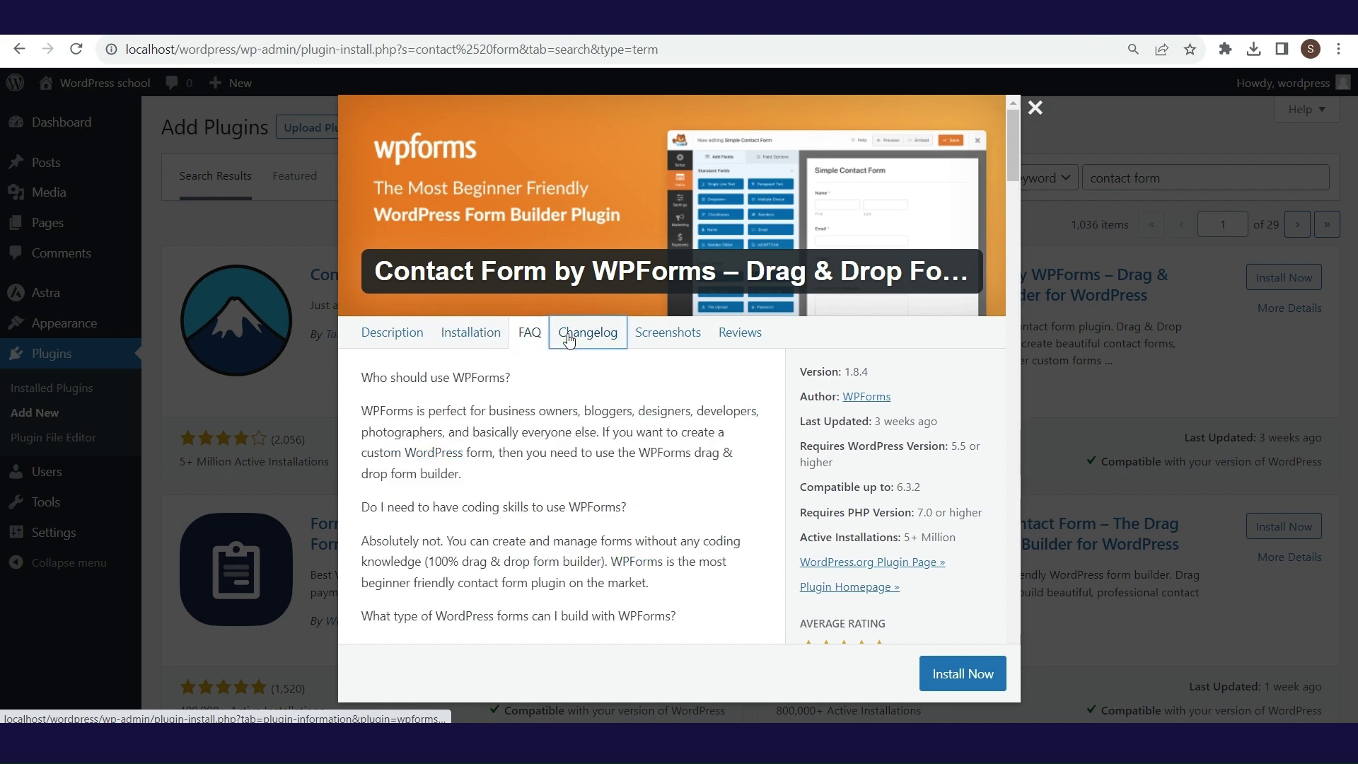
click(652, 338)
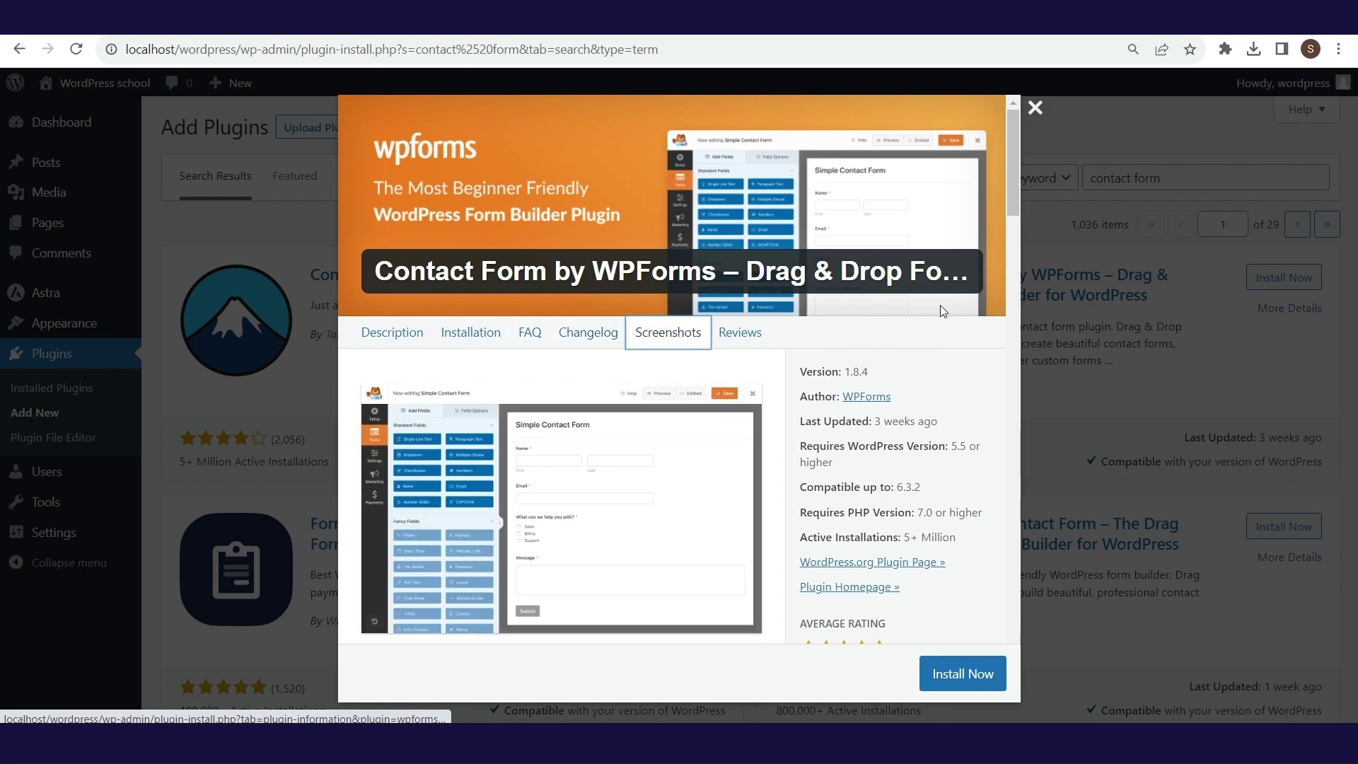
- Check the WPForms reviews, close the details window, and install Contact Form by WPForms
mouse_move(1012, 191)
mouse_down()
mouse_move(1013, 554)
mouse_move(1012, 177)
mouse_up()
click(725, 334)
click(668, 332)
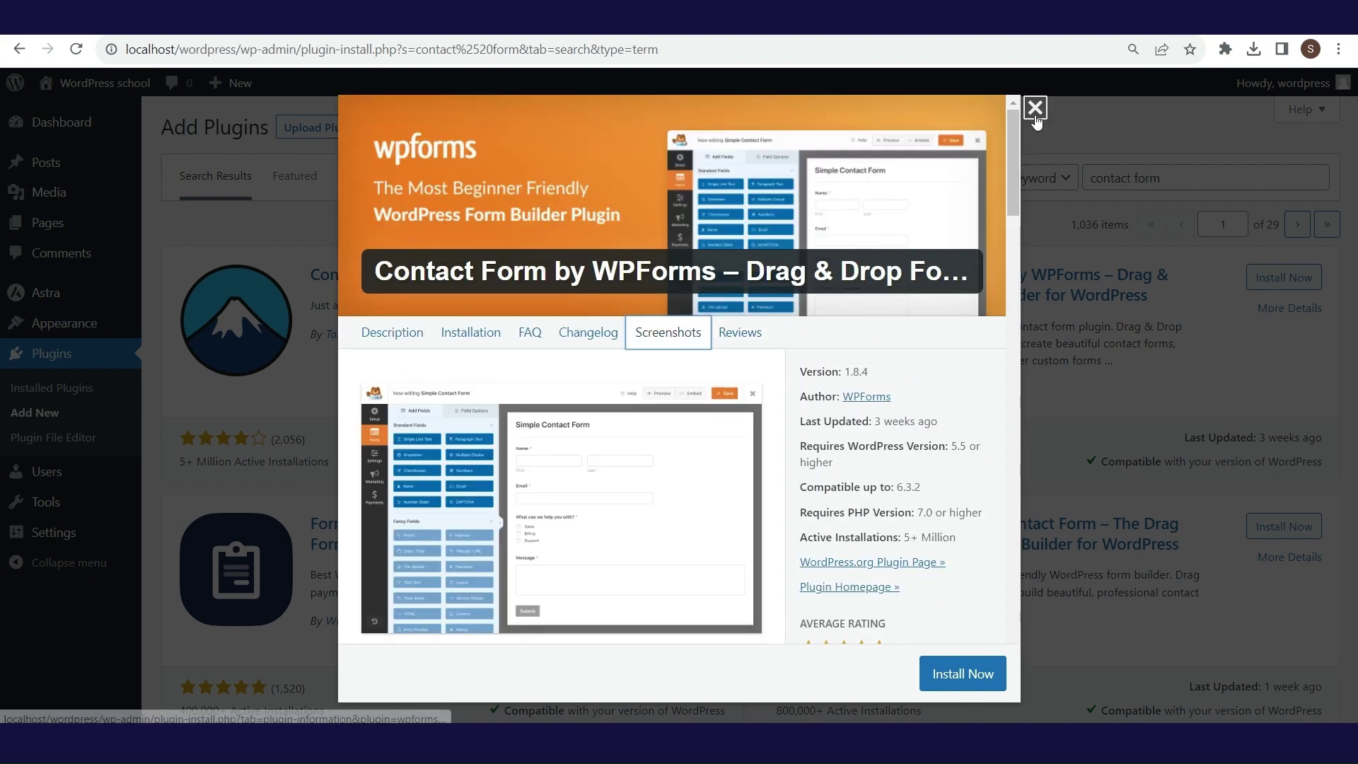
click(1035, 107)
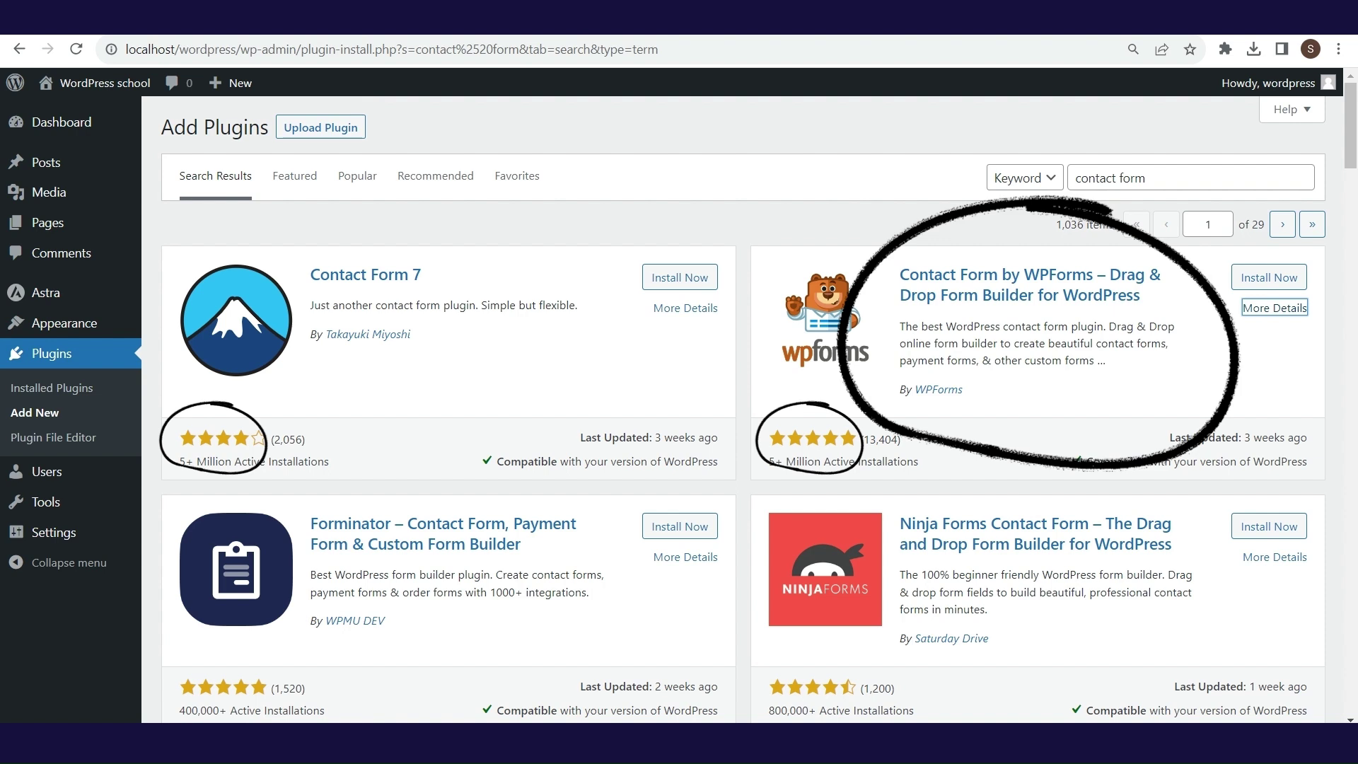
click(1249, 280)
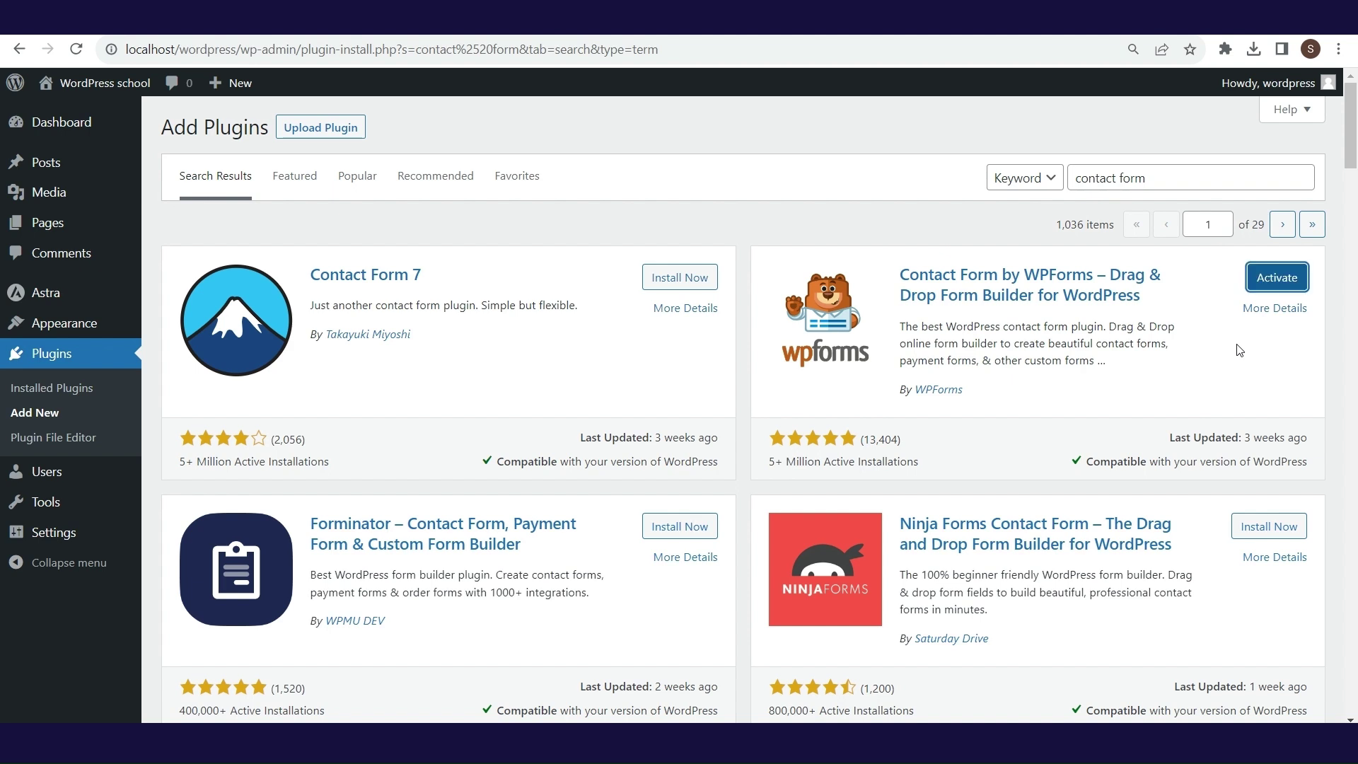
- Activate WPForms and confirm WPForms Lite 1.8.4 shows as active in Installed Plugins
click(1281, 281)
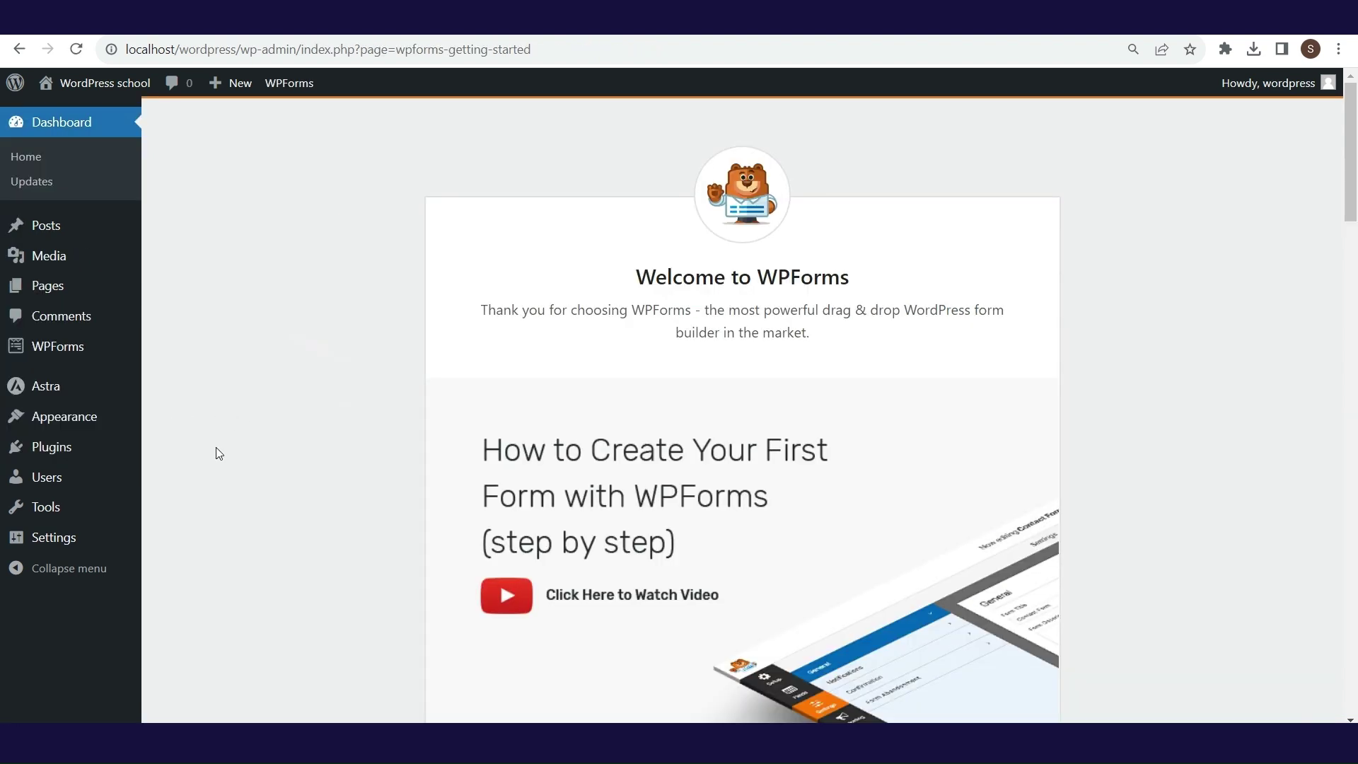
mouse_move(115, 452)
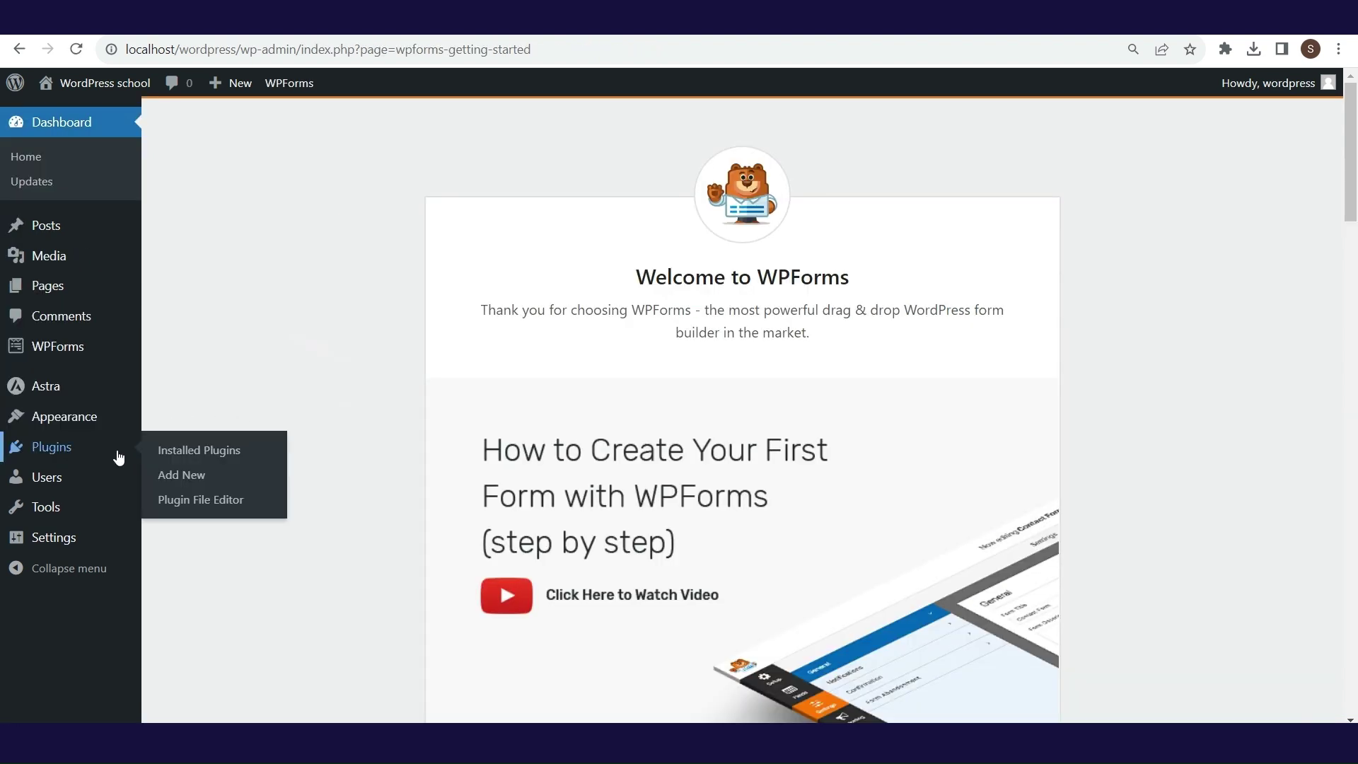
click(169, 452)
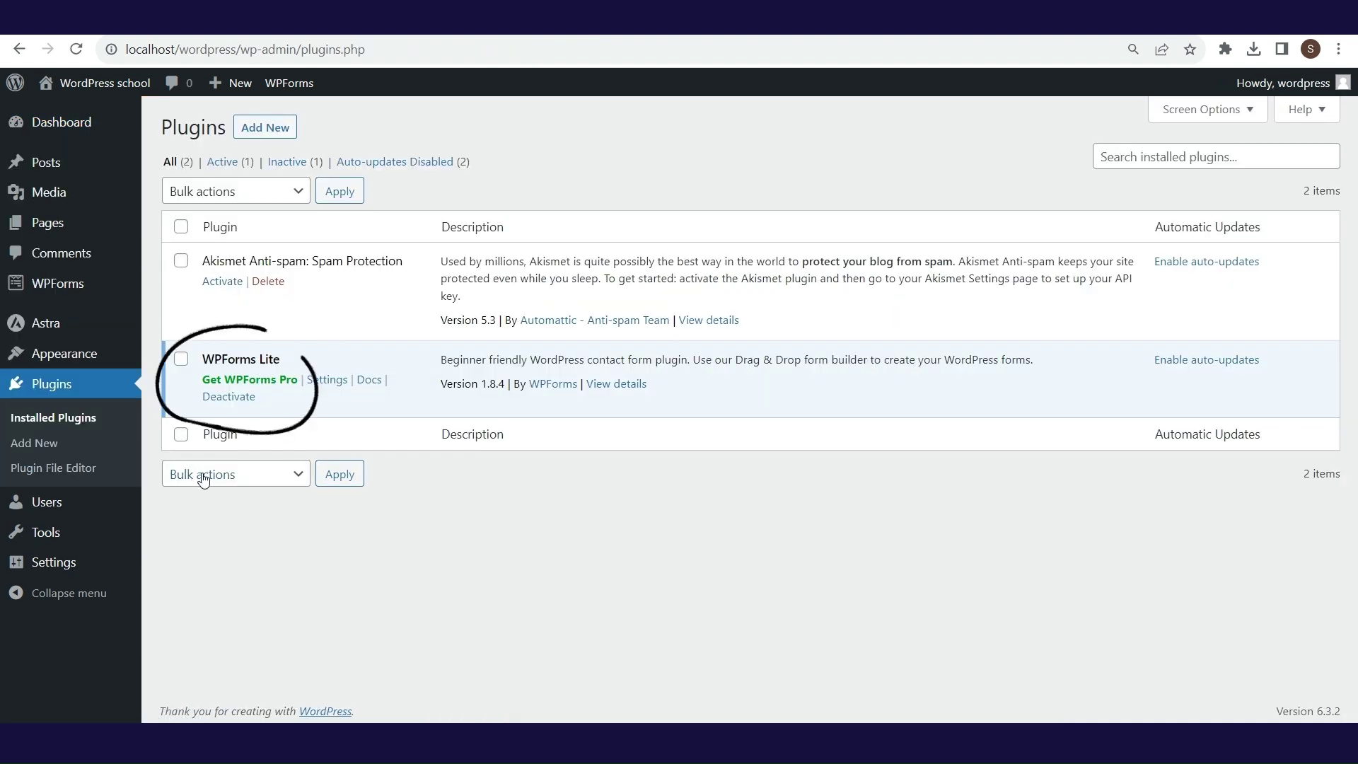
mouse_move(63, 284)
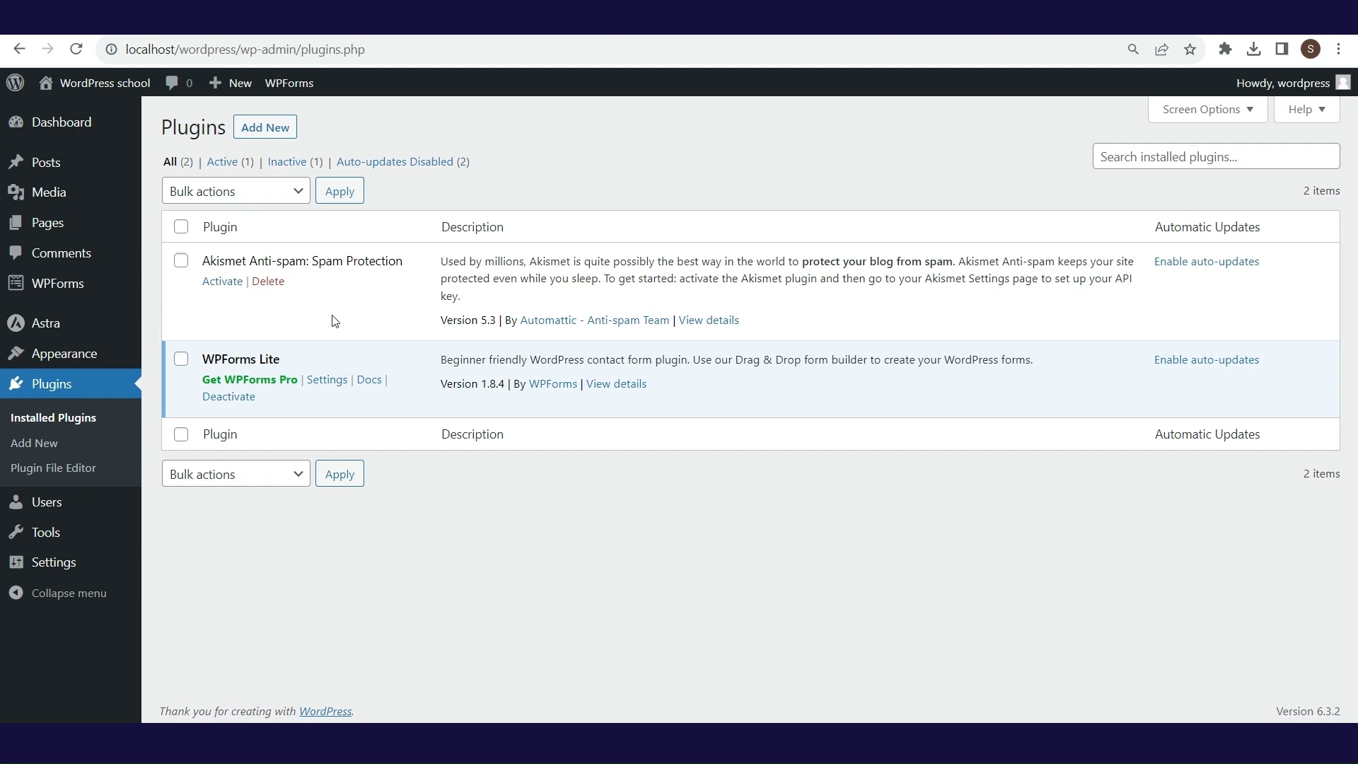
- Open the Plugin File Editor on Akismet's akismet.php and select its changelog.txt file
click(57, 469)
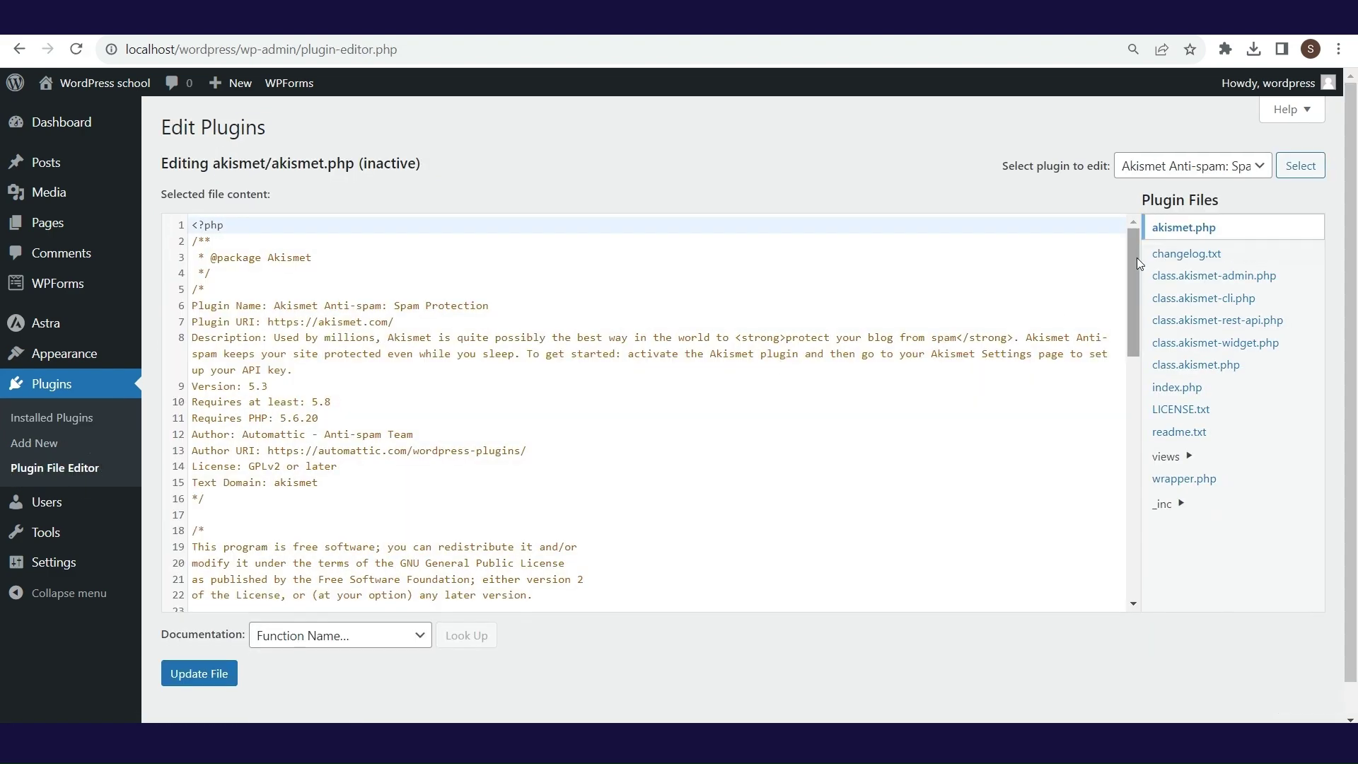
mouse_move(1131, 265)
mouse_down()
mouse_move(1131, 477)
mouse_move(1131, 262)
mouse_up()
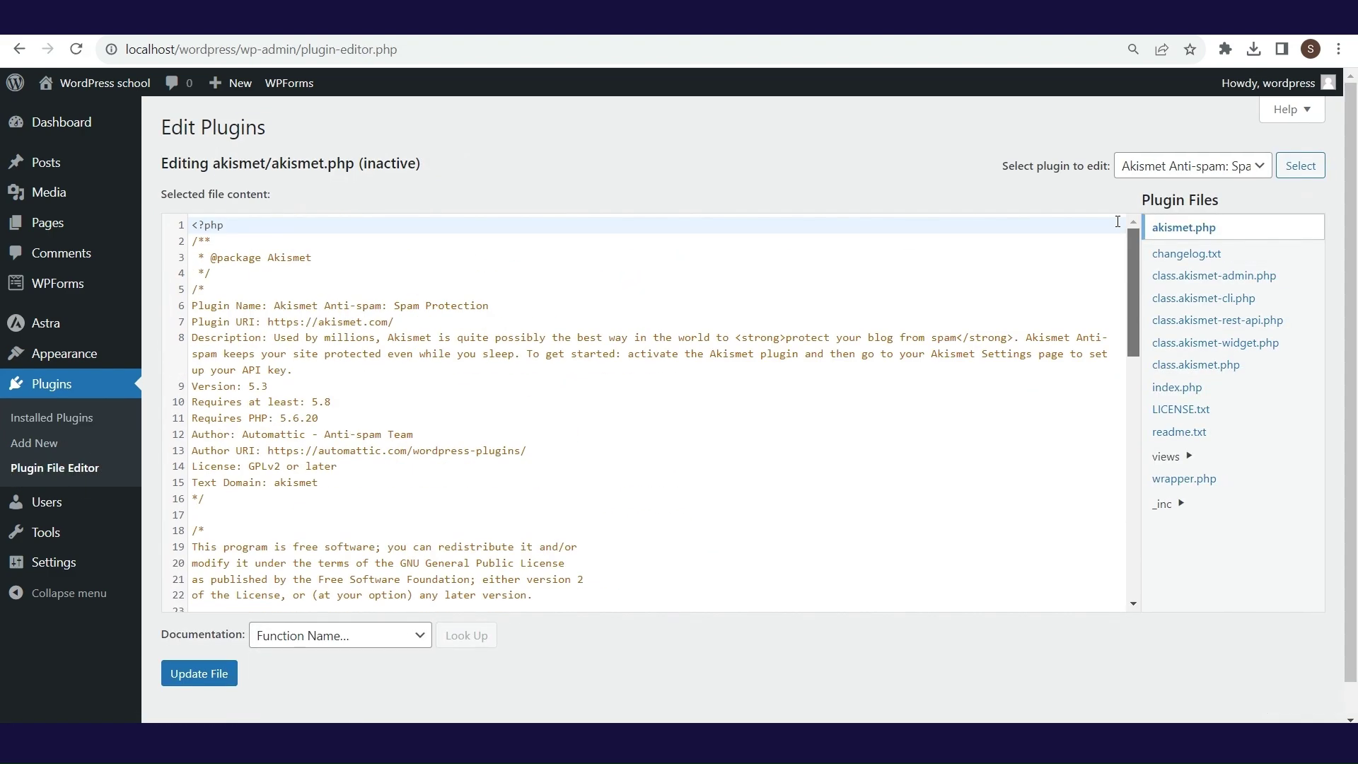
click(1203, 262)
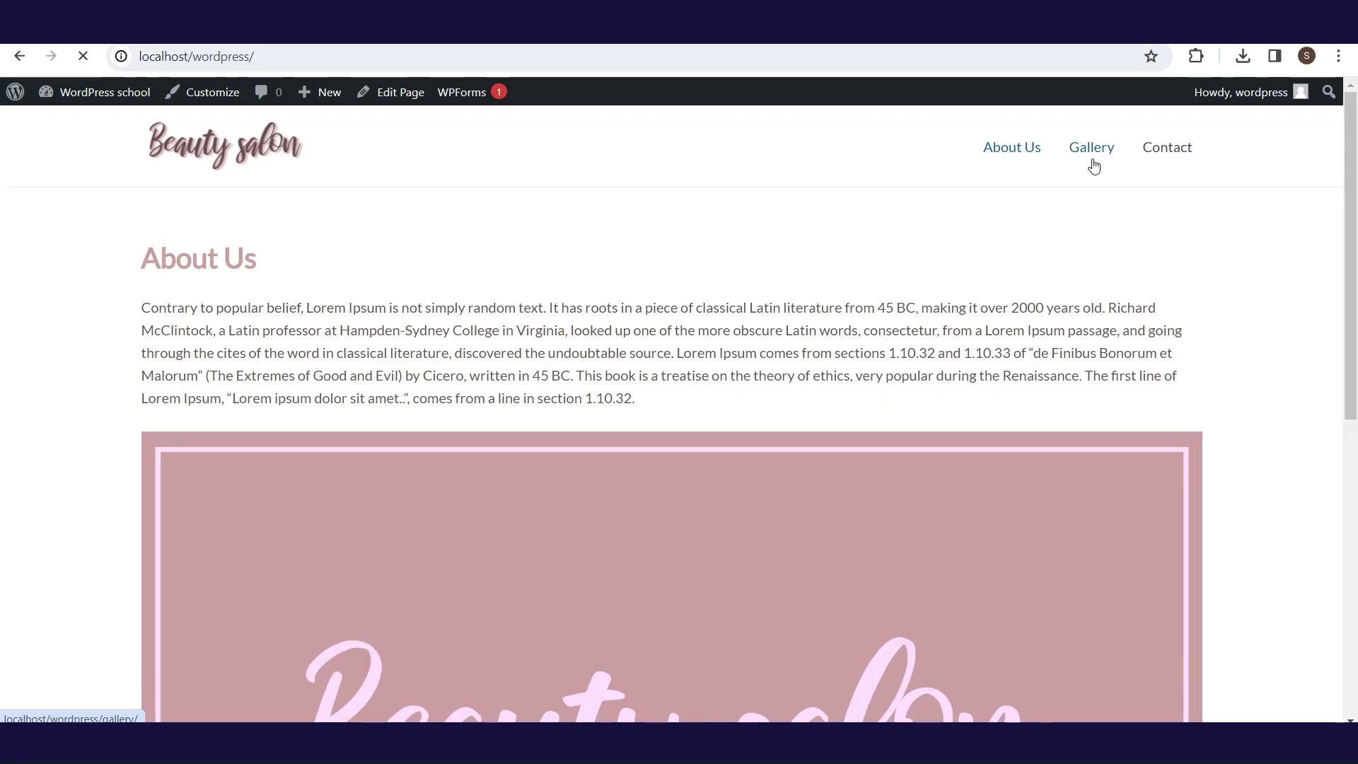
- View the still-empty Gallery page, then go to the Contact page from the header menu
click(1094, 161)
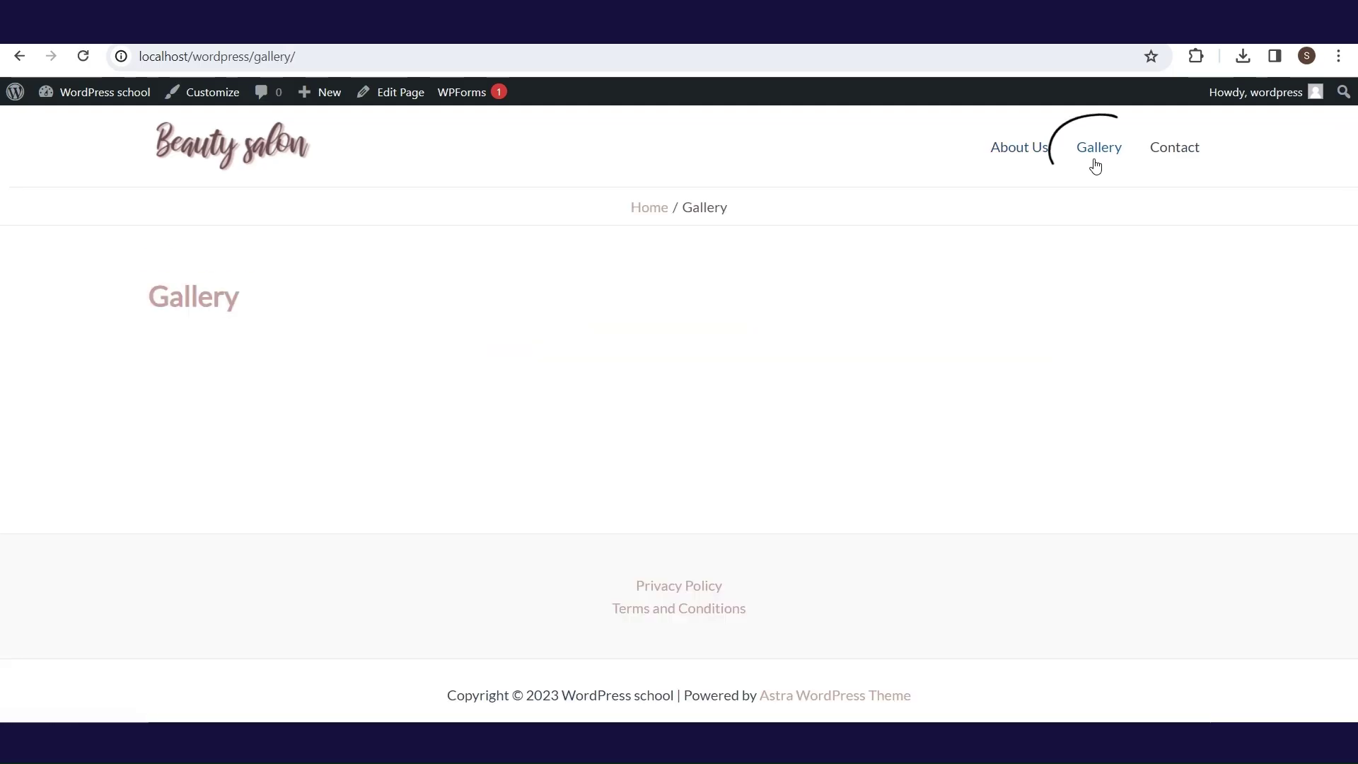
click(1169, 152)
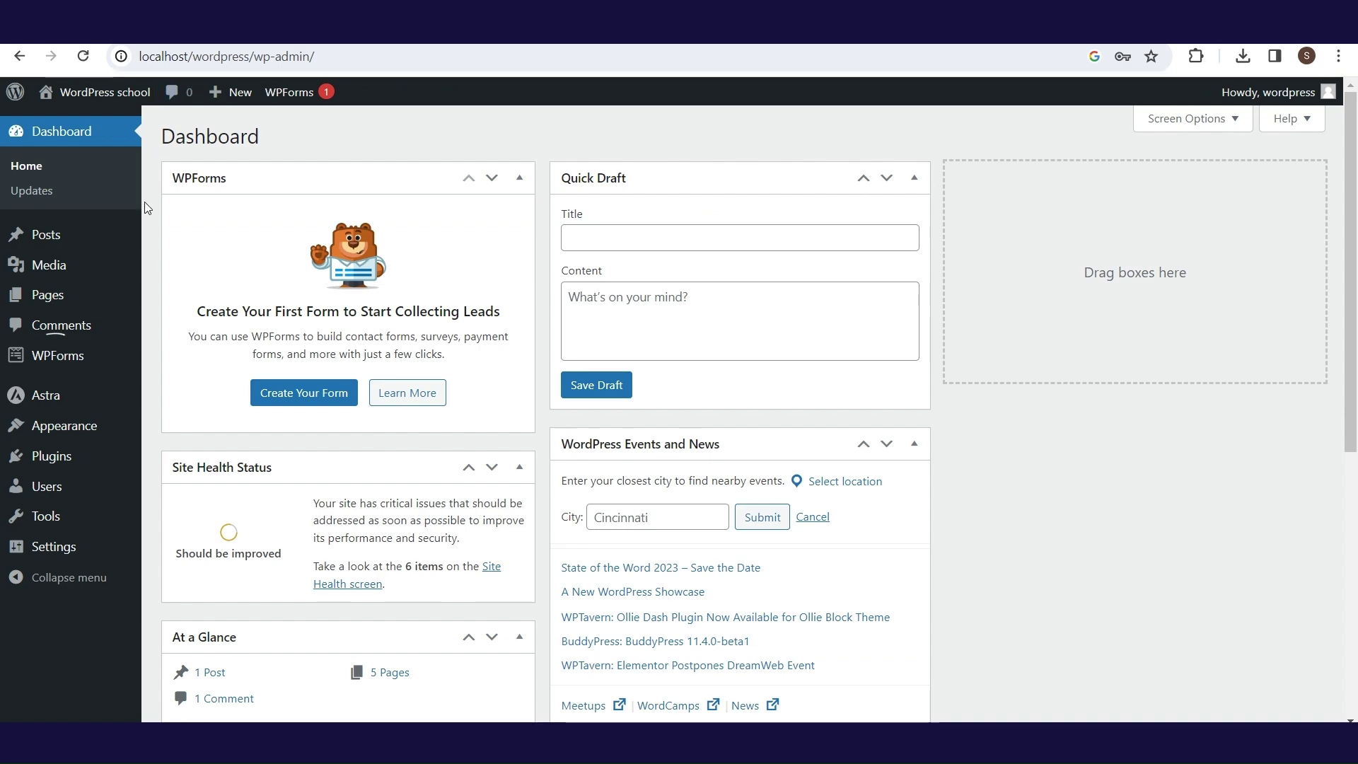
- Search for 'elementor', then install and activate the Elementor Website Builder plugin
mouse_move(94, 458)
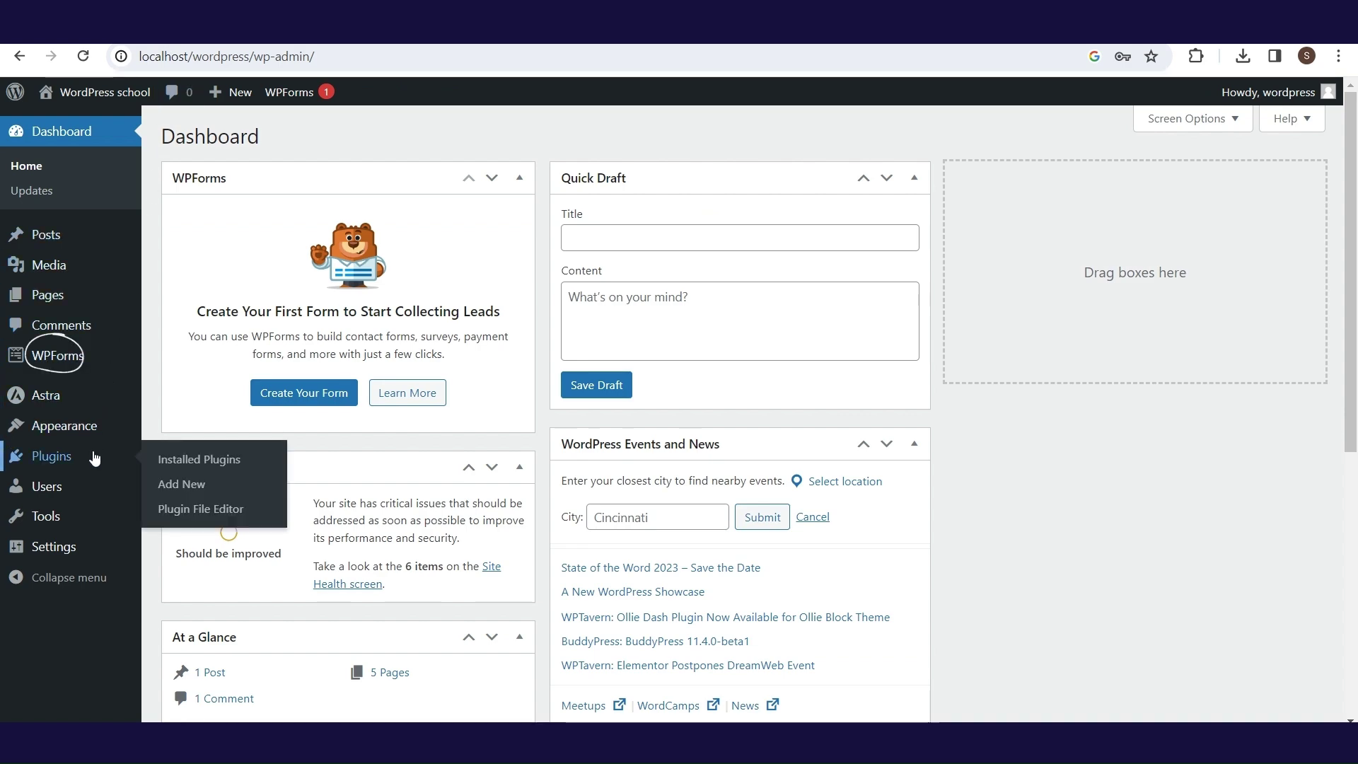
click(181, 485)
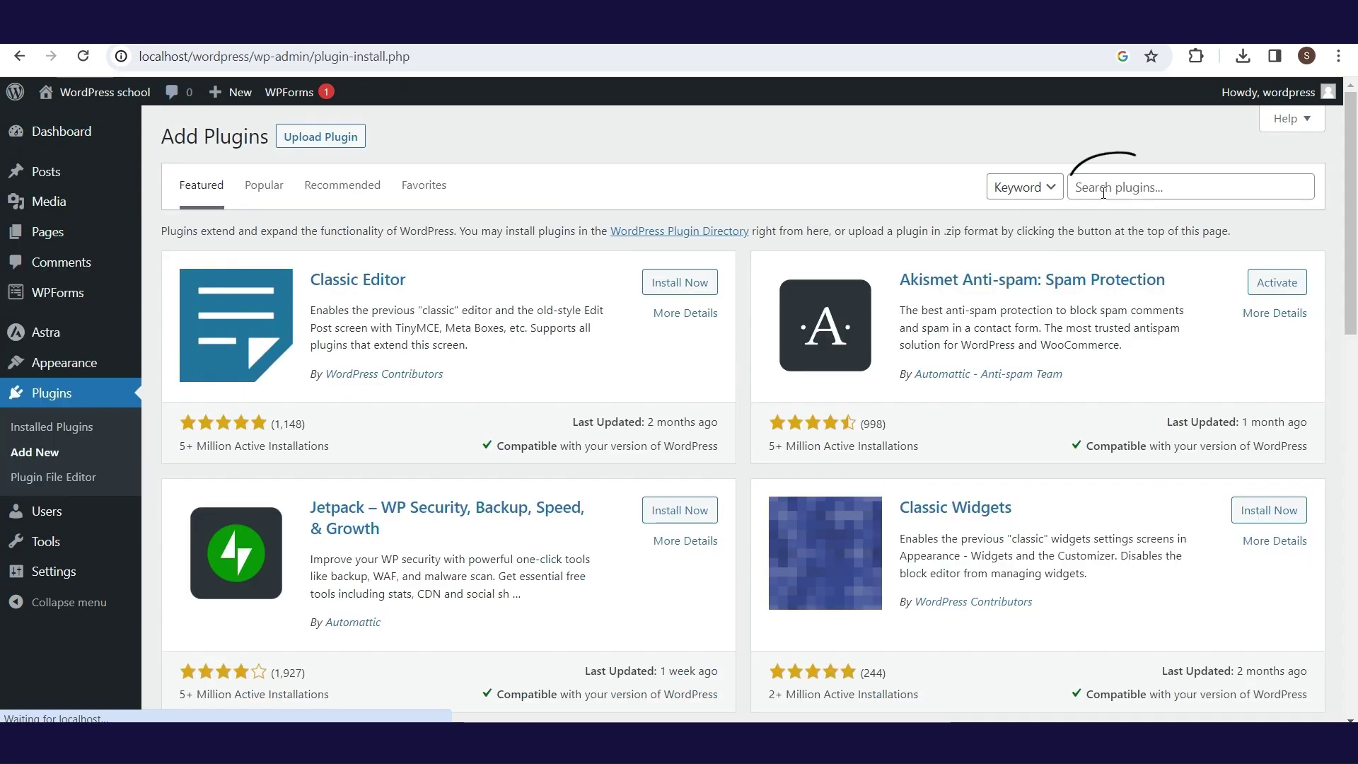
click(1103, 187)
text(elementor)
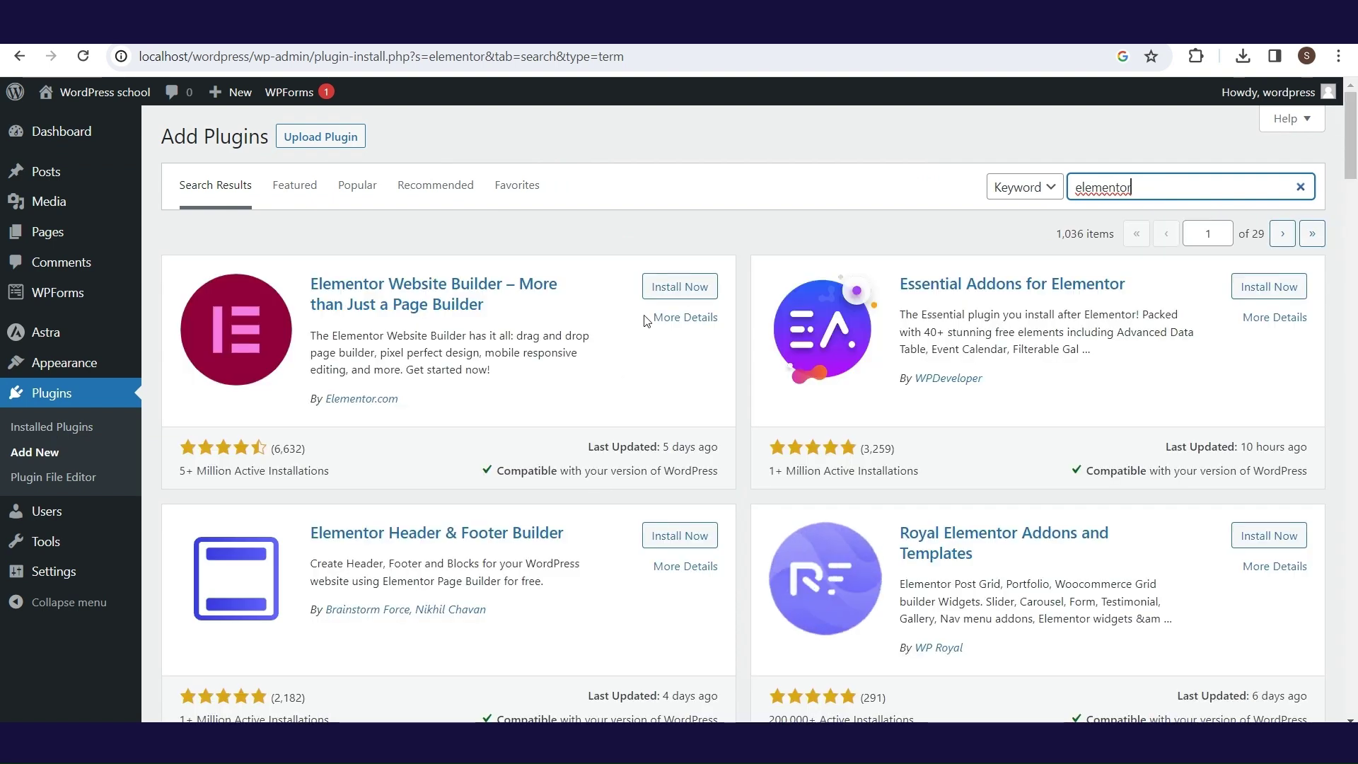
click(677, 286)
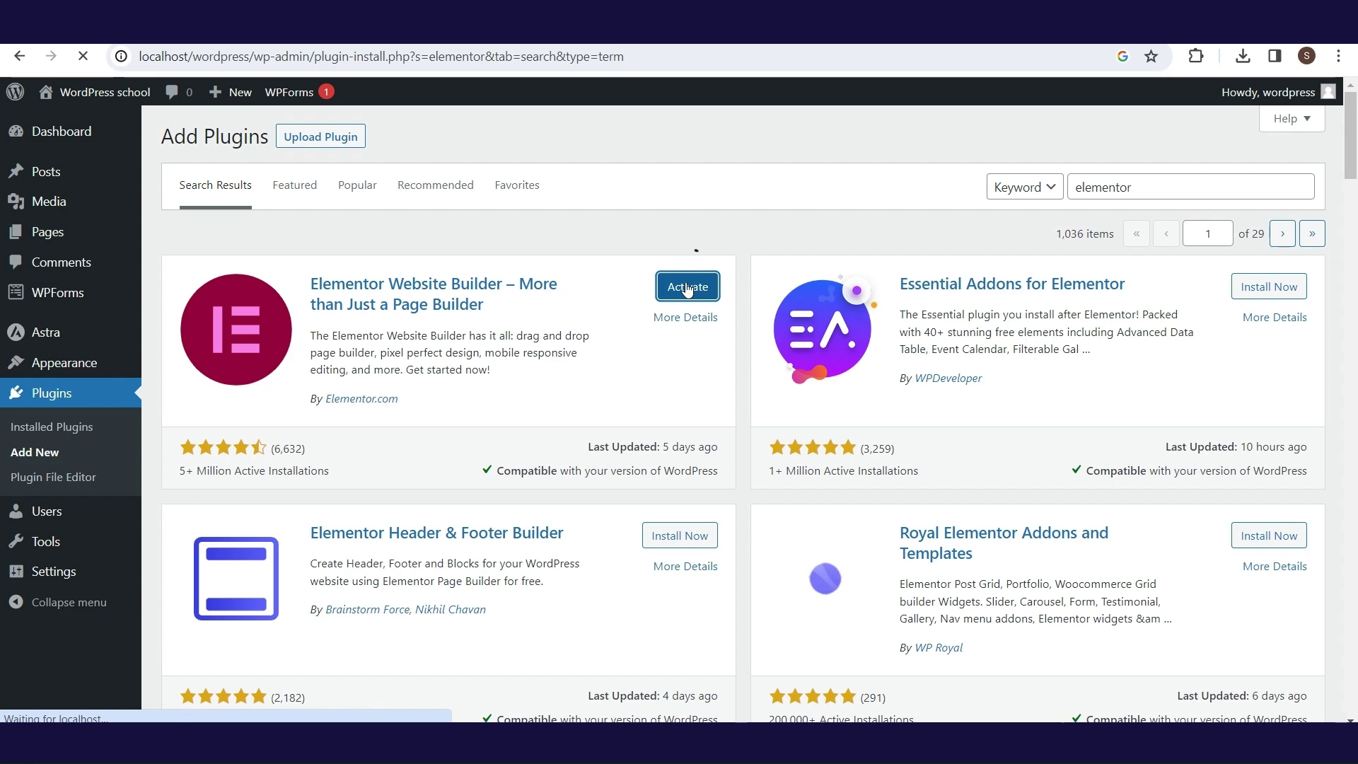
click(686, 288)
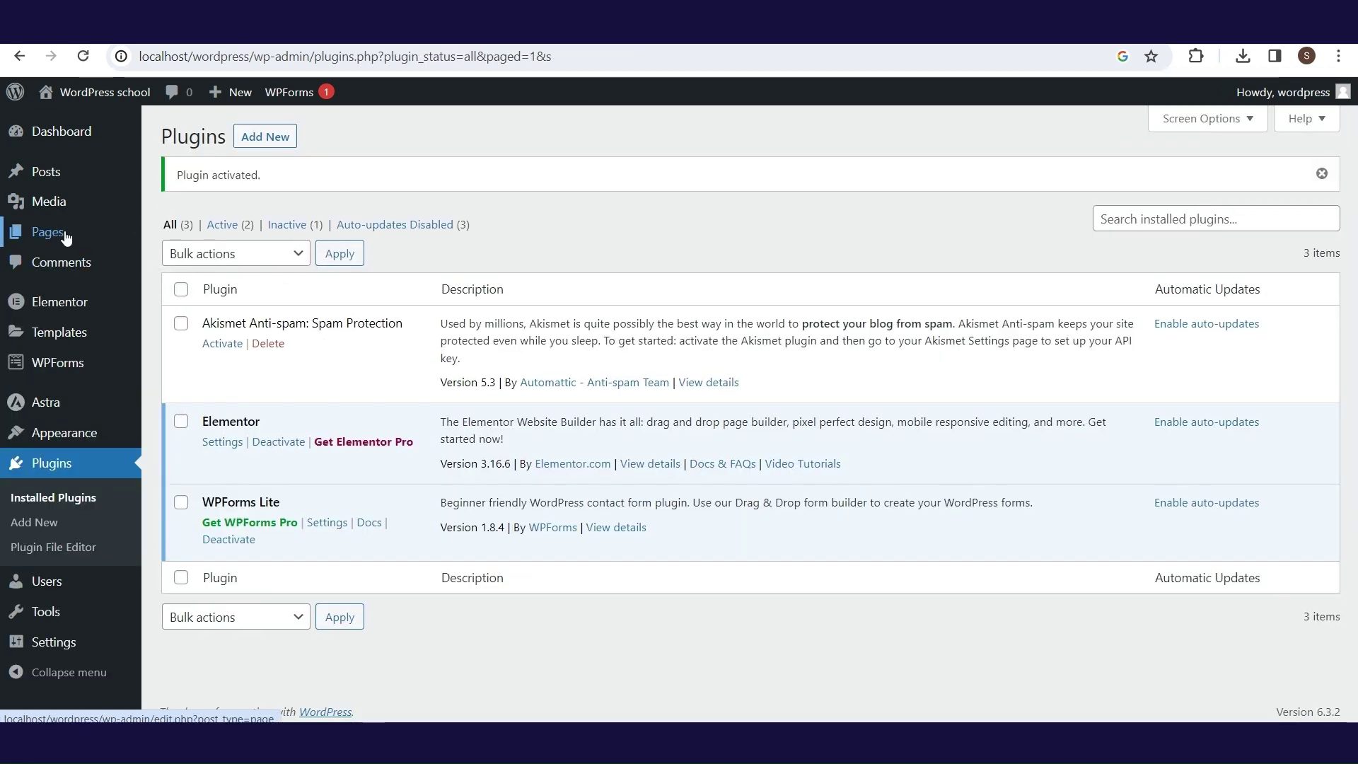
- Open the Contact page from All Pages in the Elementor editor
mouse_move(100, 241)
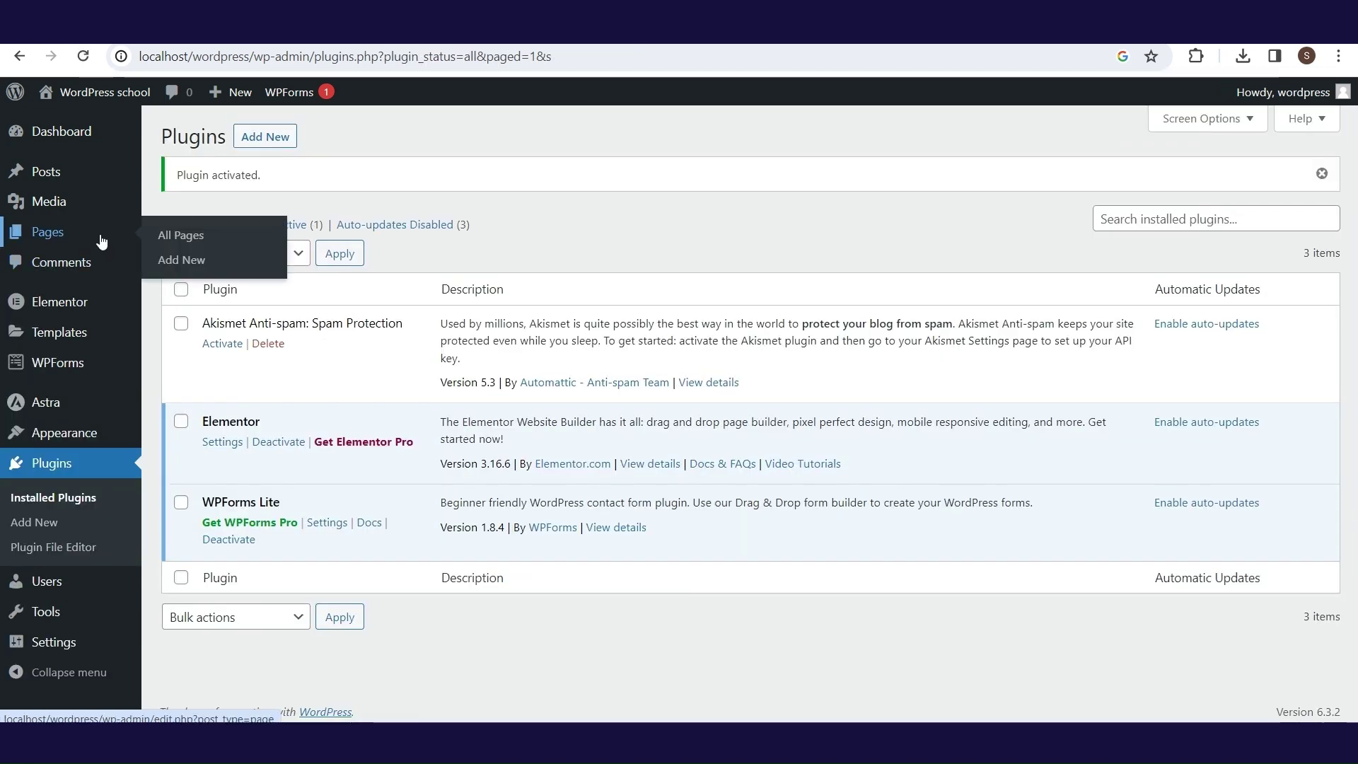
click(204, 244)
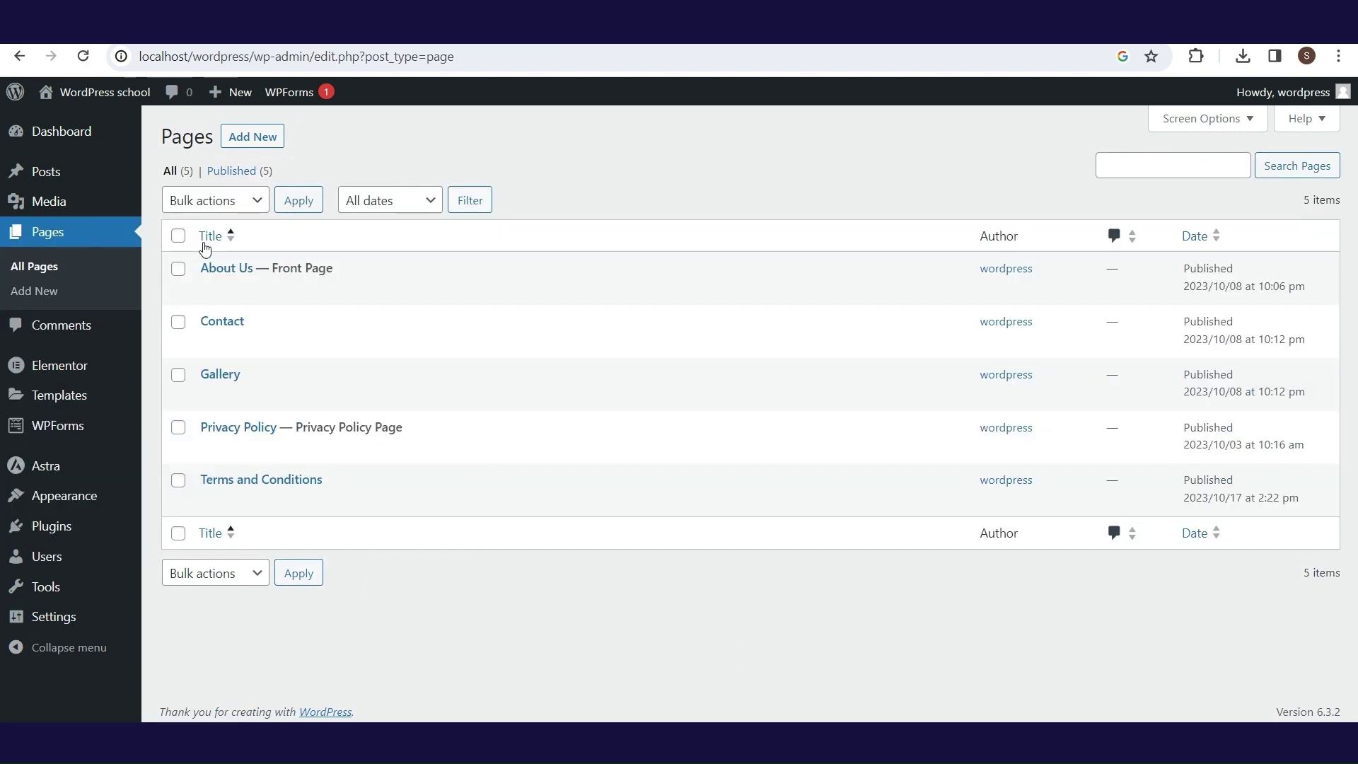
click(230, 323)
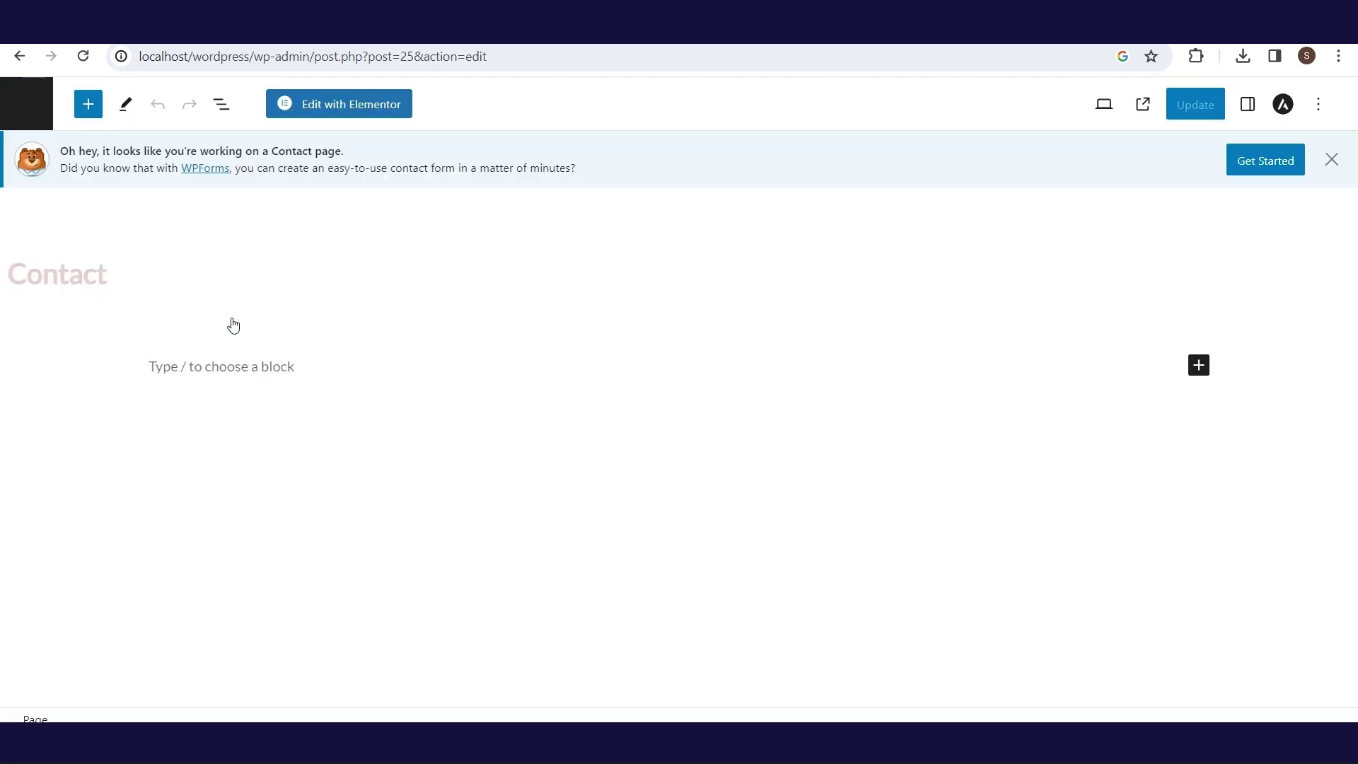
click(322, 109)
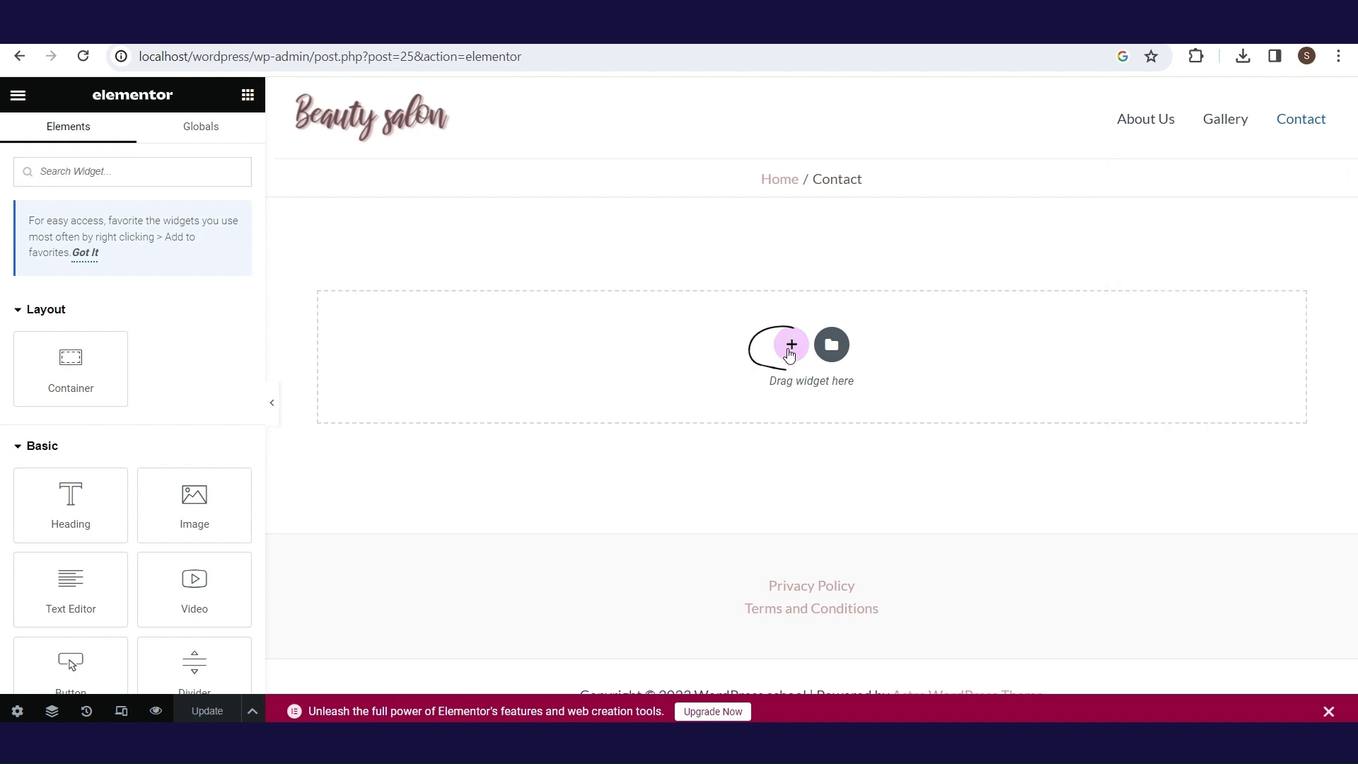
- Add a container with one large left column and two stacked right columns, and briefly browse the template Library
click(791, 344)
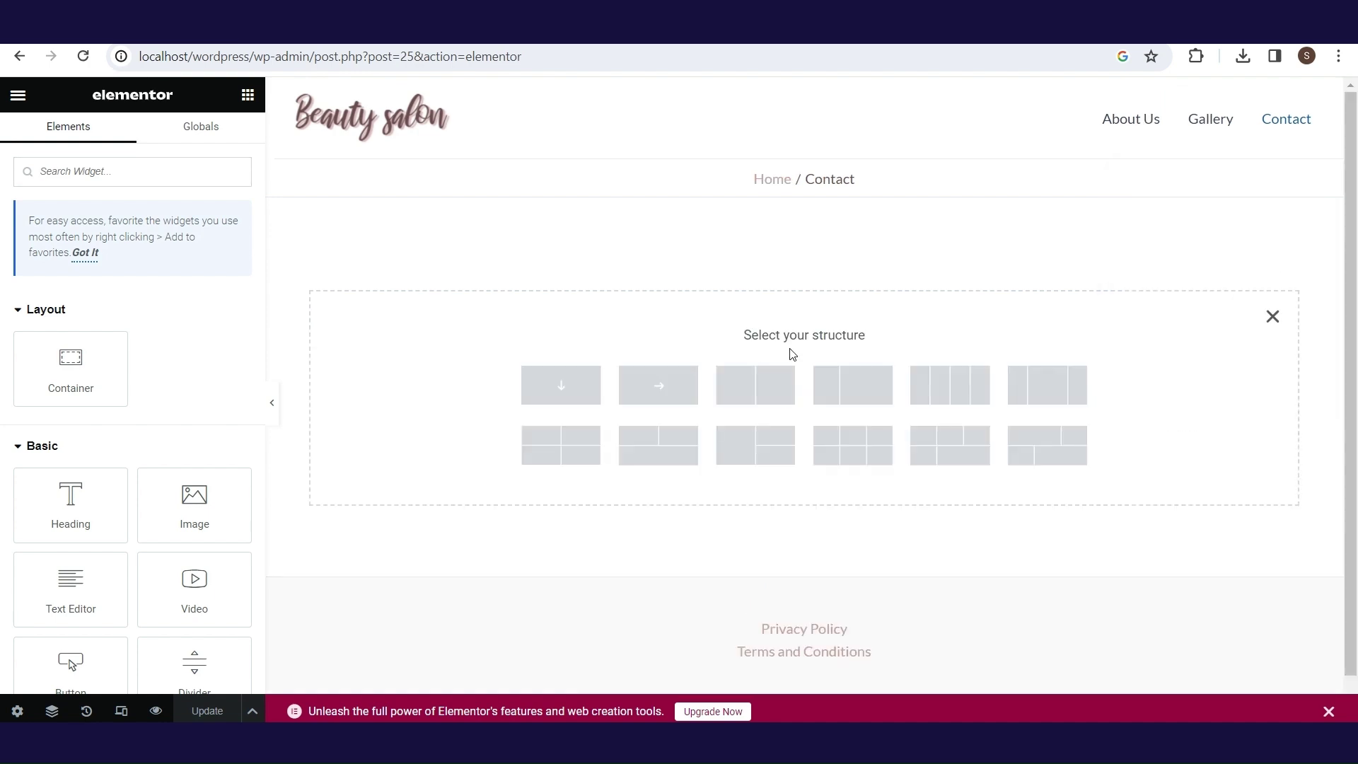
click(747, 460)
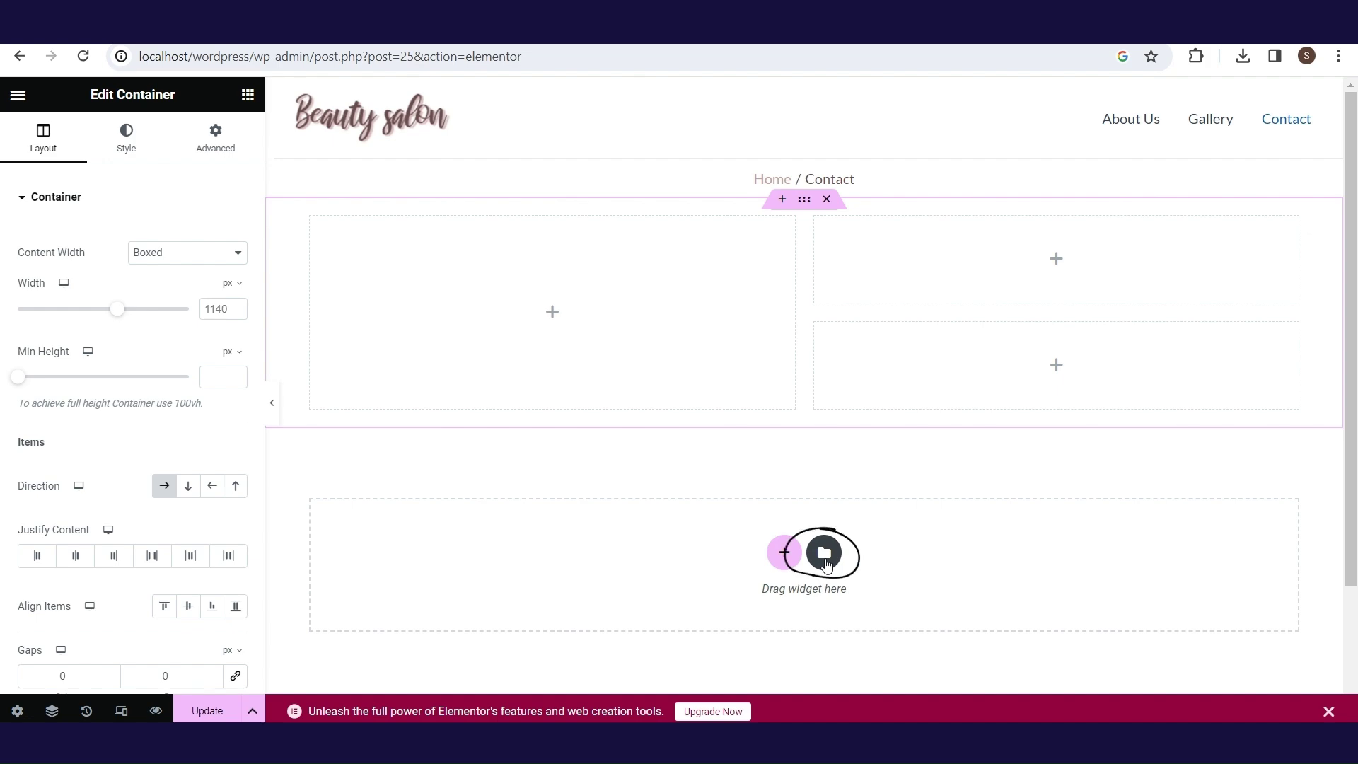
click(825, 557)
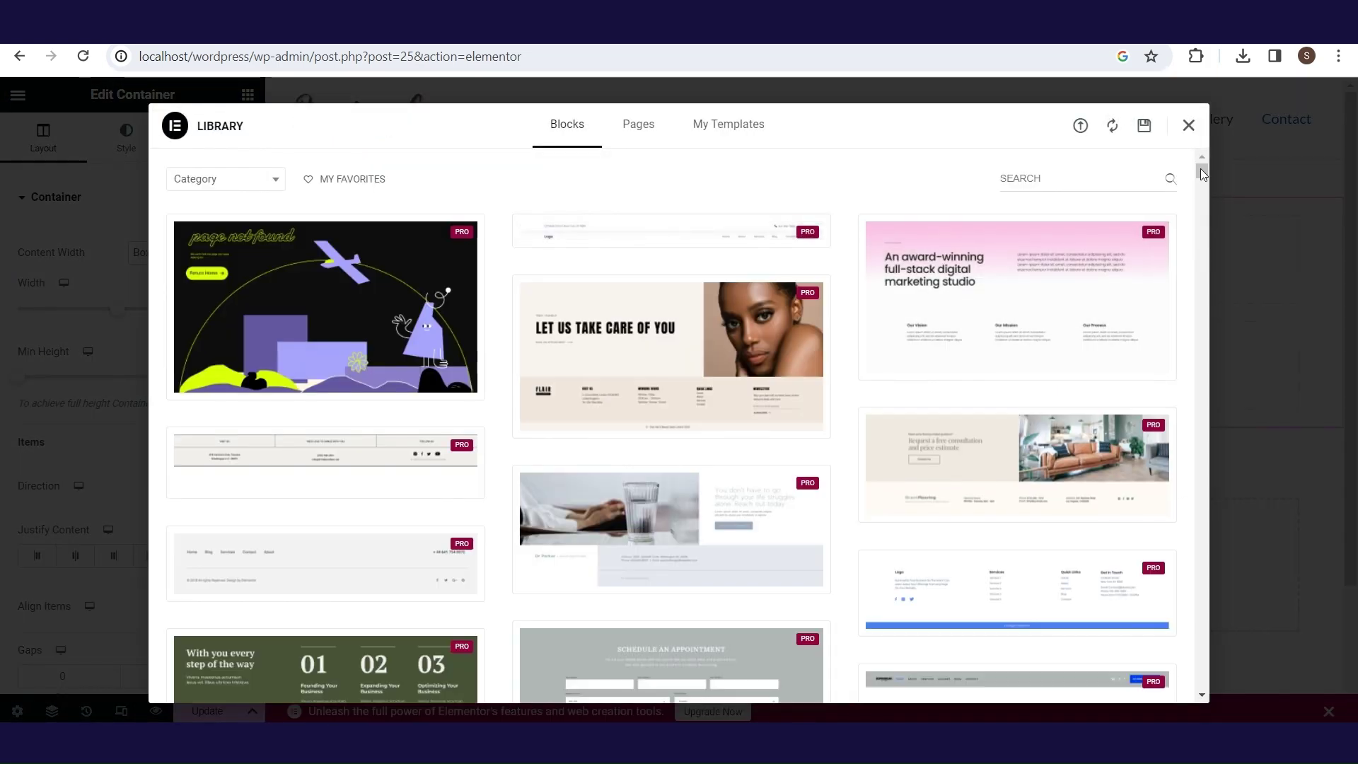
mouse_move(1201, 171)
mouse_down()
mouse_move(1200, 213)
mouse_move(1206, 155)
mouse_up()
click(1189, 126)
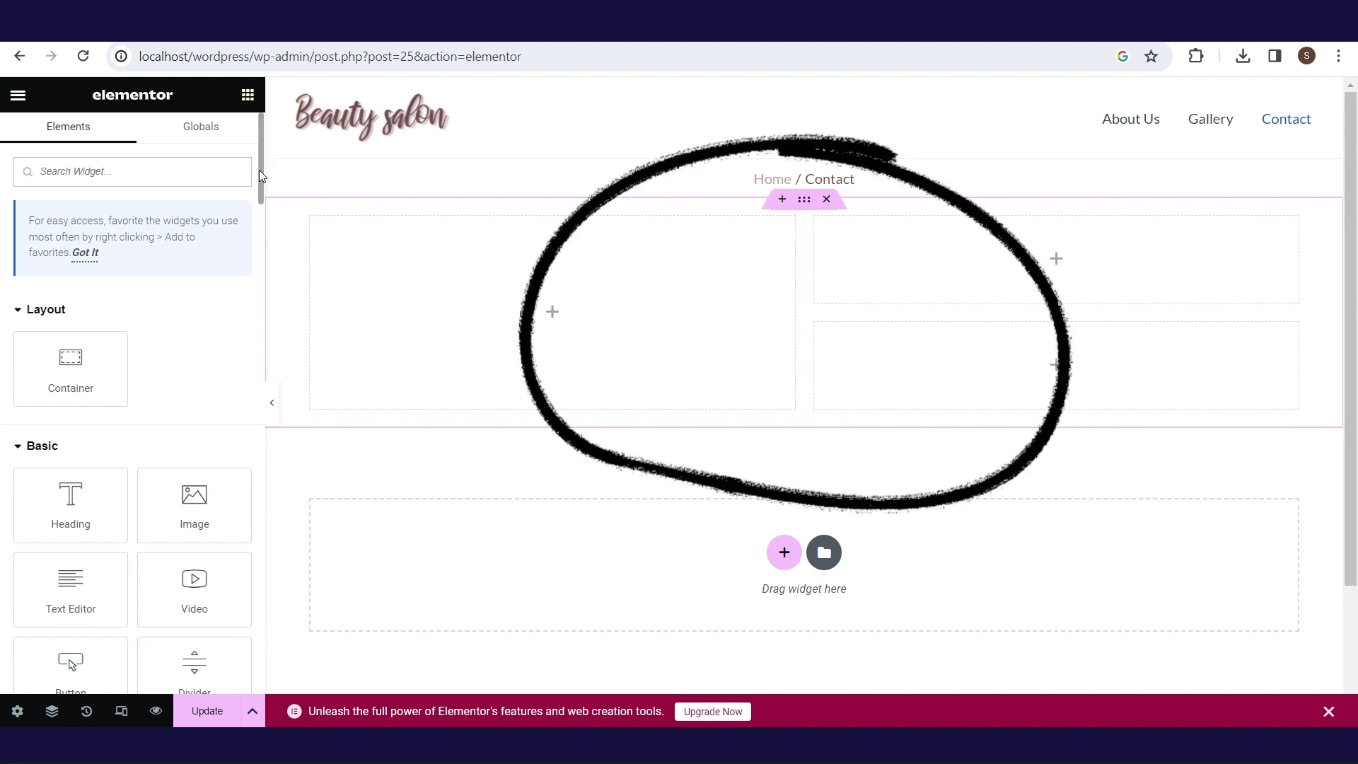
- Place a Text Editor block in the top-right column and a Google Map below it
mouse_move(260, 172)
mouse_down()
mouse_move(269, 446)
mouse_move(257, 596)
mouse_move(261, 78)
mouse_up()
drag(124, 566, 1076, 279)
click(18, 94)
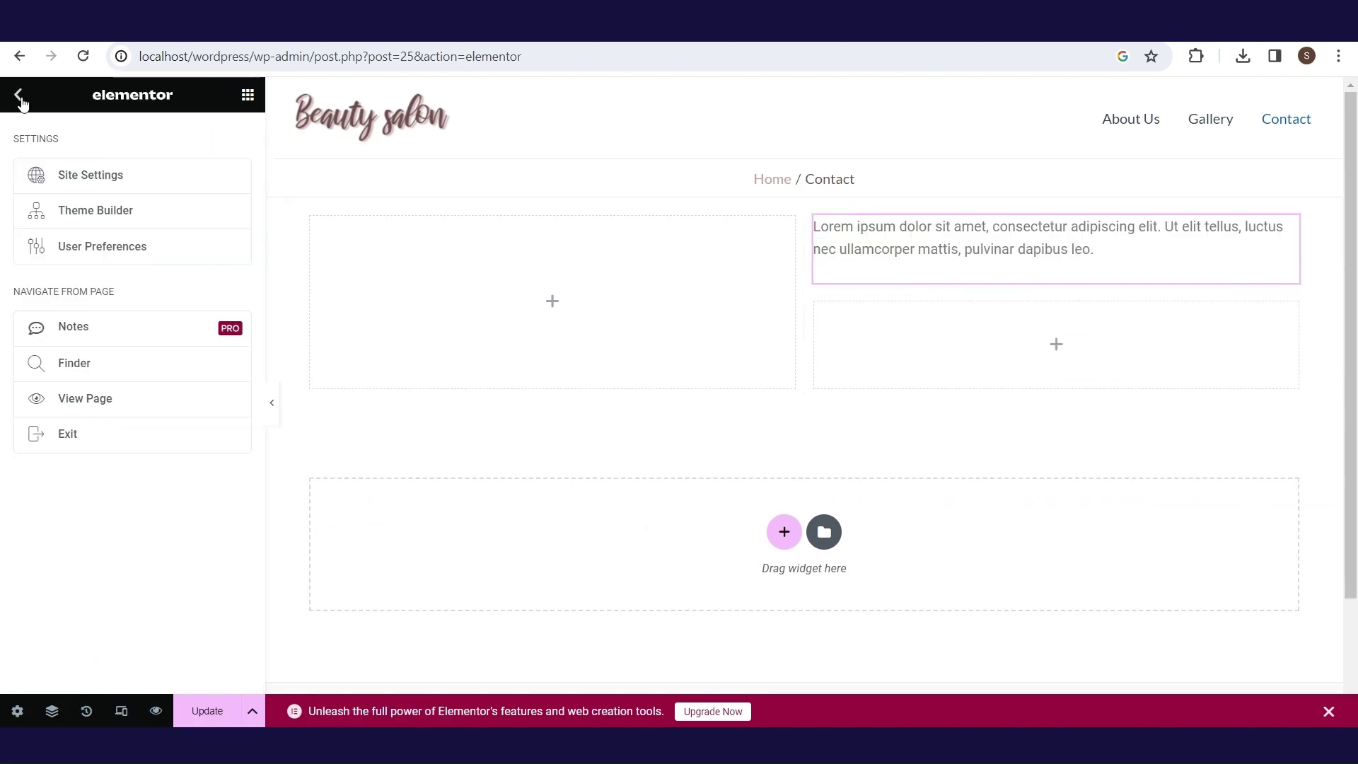
click(20, 94)
drag(261, 195, 261, 221)
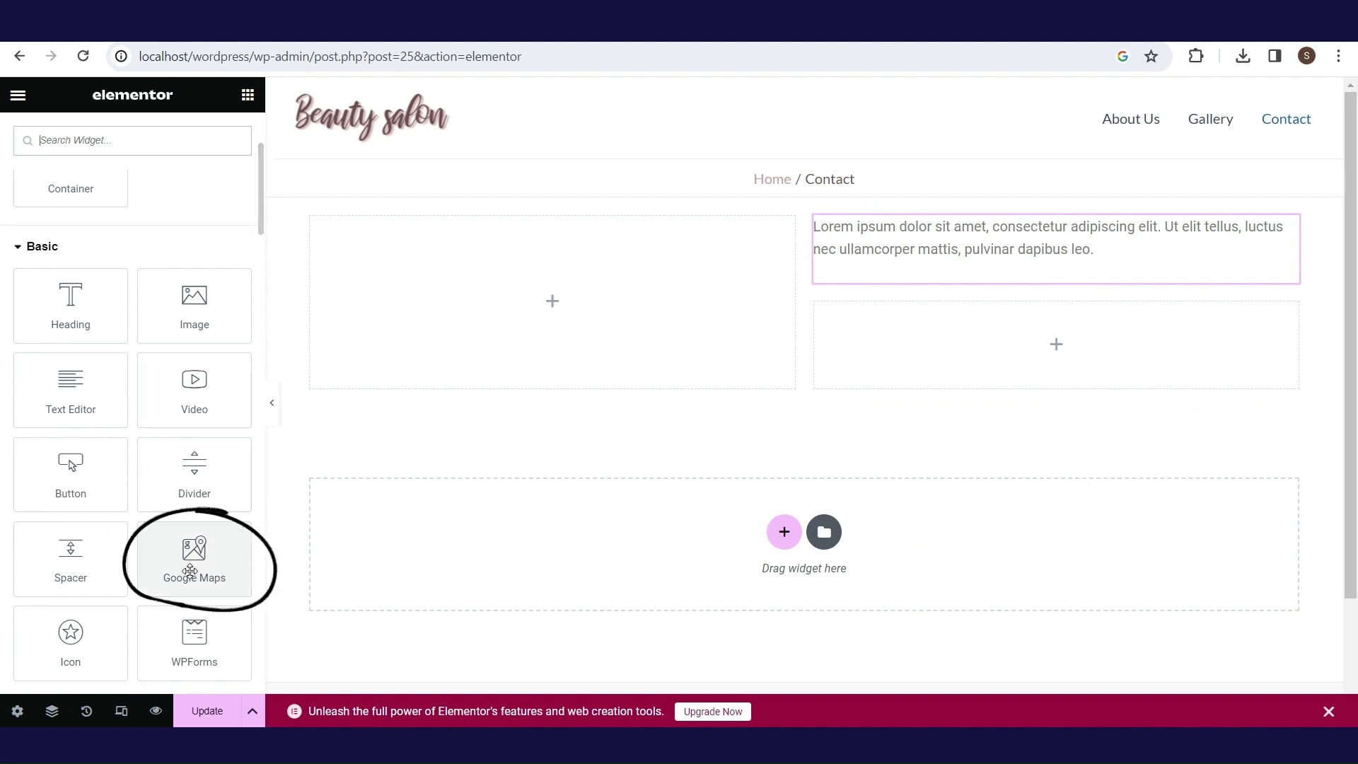
drag(194, 559, 955, 354)
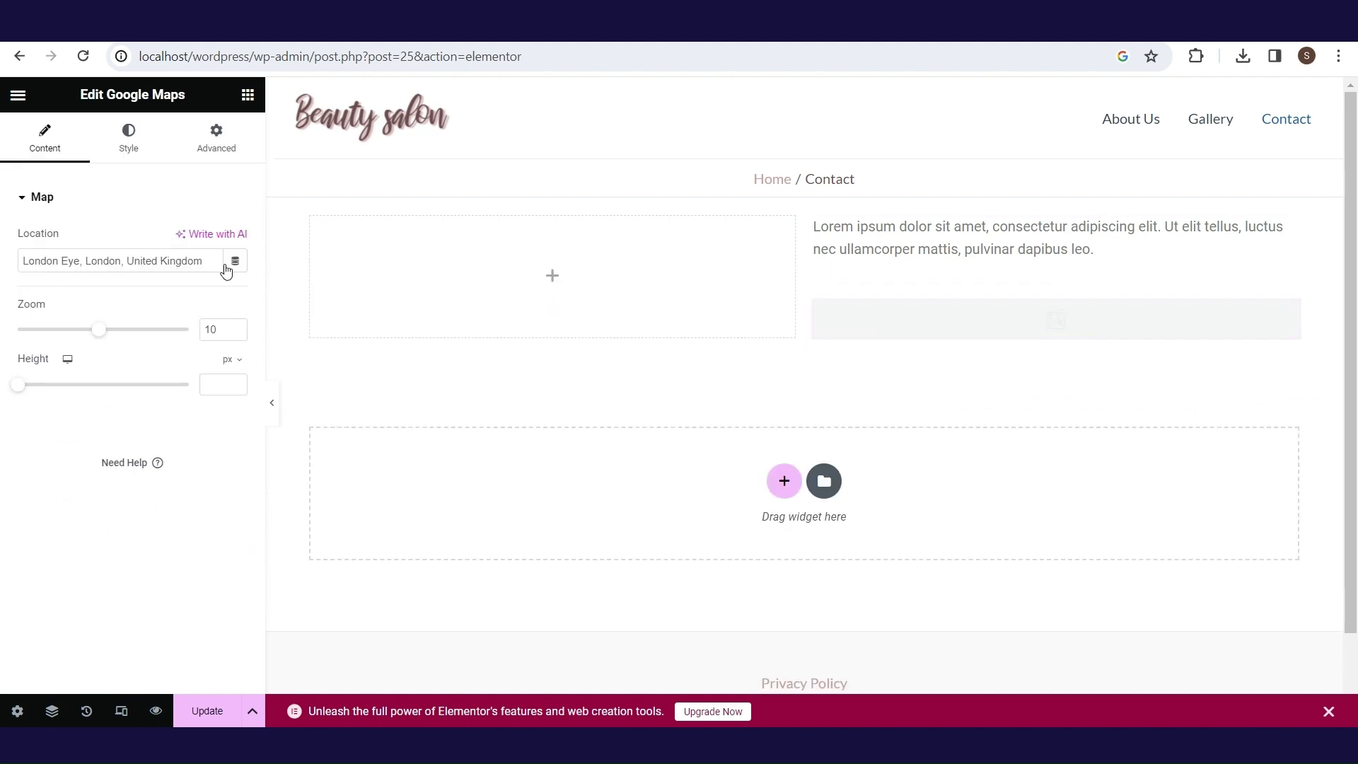
click(20, 94)
click(19, 94)
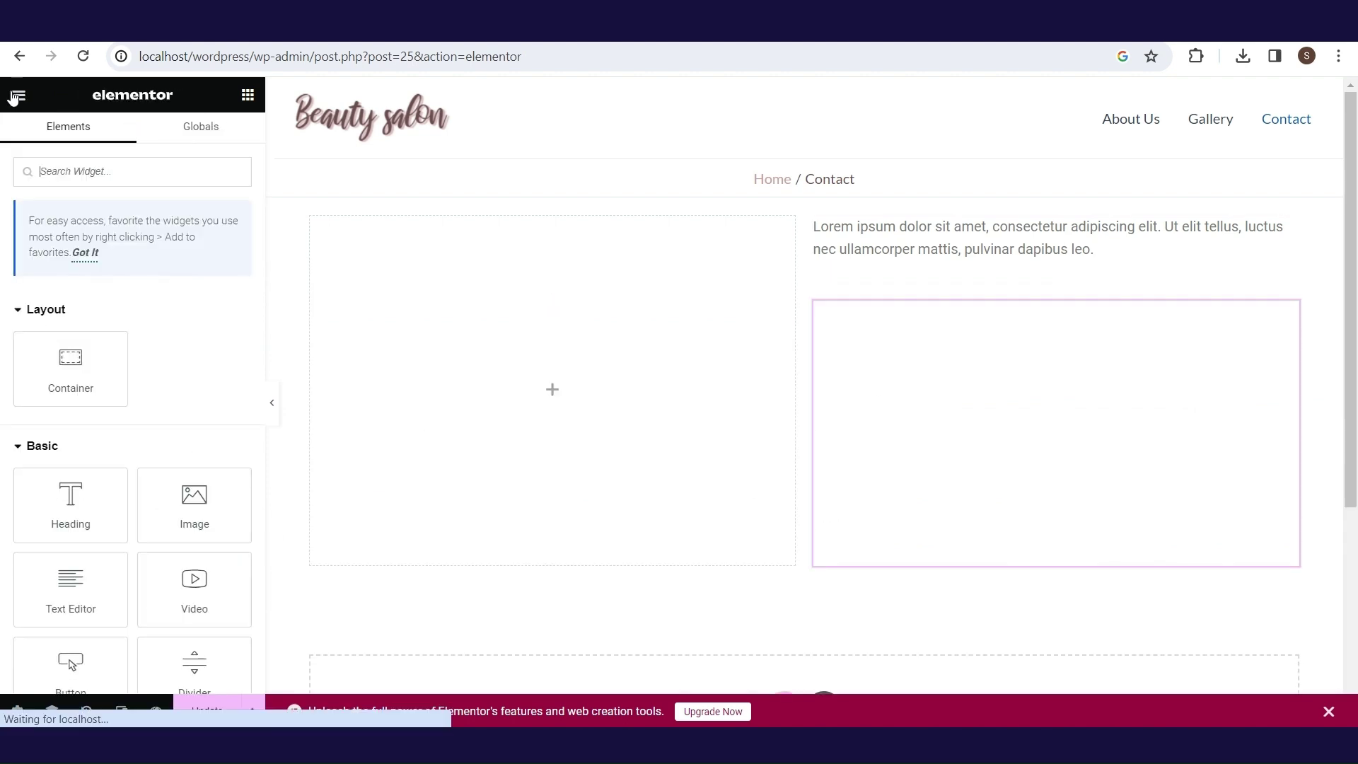
- Drop Facebook, Twitter and YouTube Social Icons above the map, then select the Lorem ipsum paragraph
scroll(239, 495, down, 20)
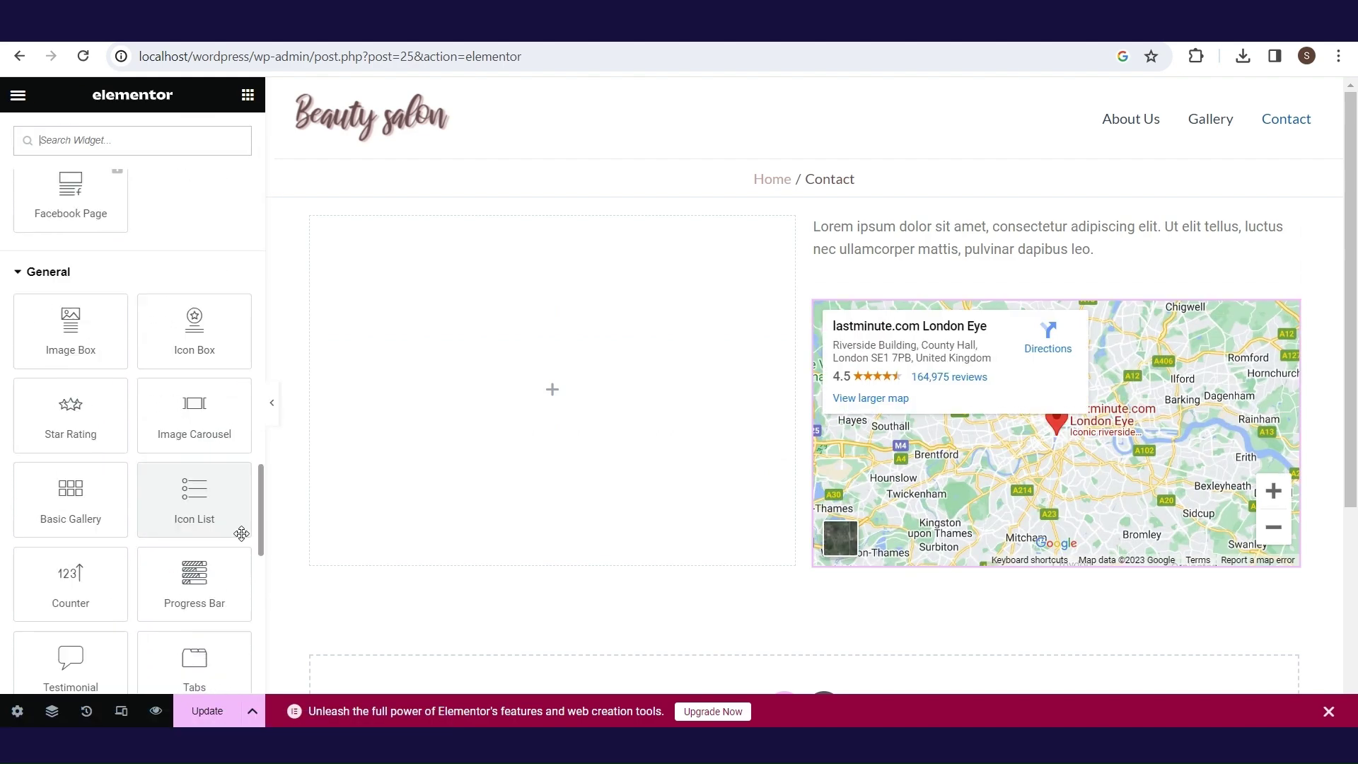
drag(54, 516, 845, 263)
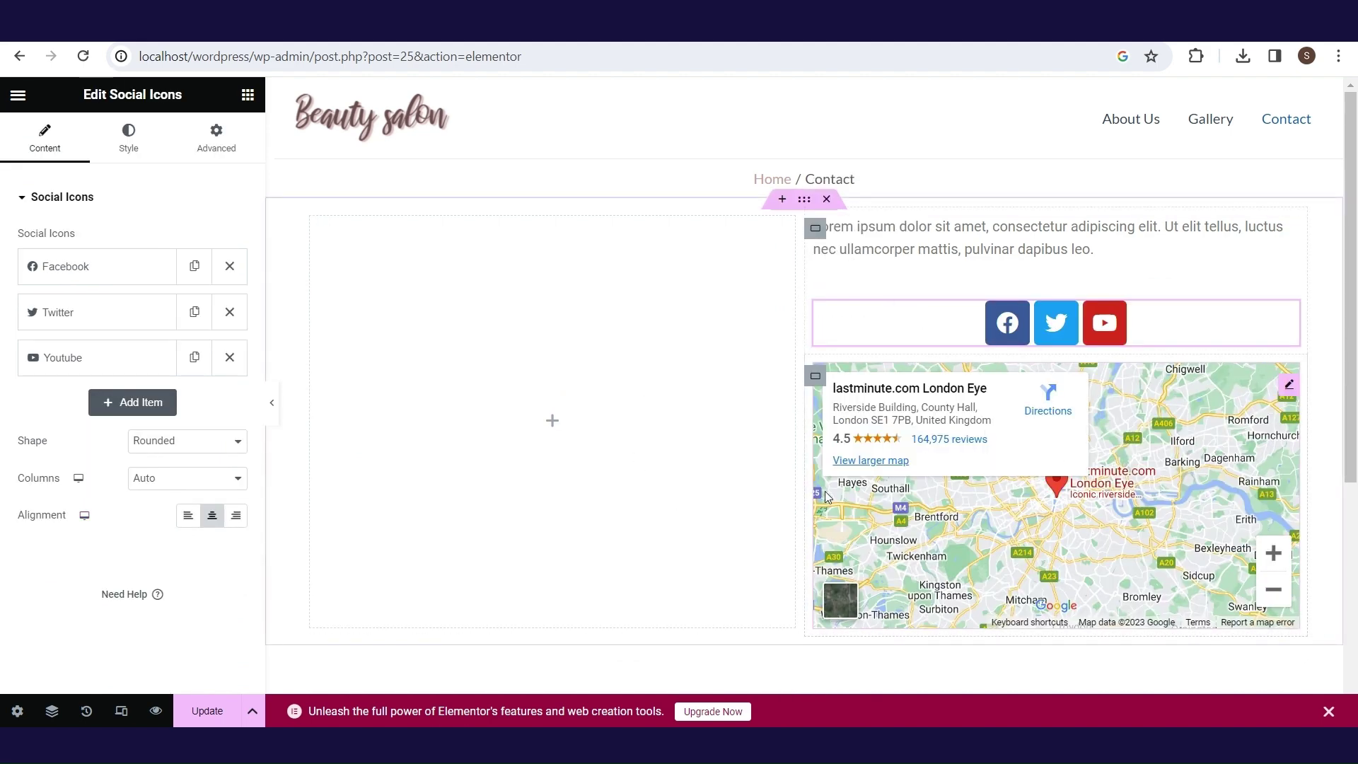
click(21, 97)
click(19, 95)
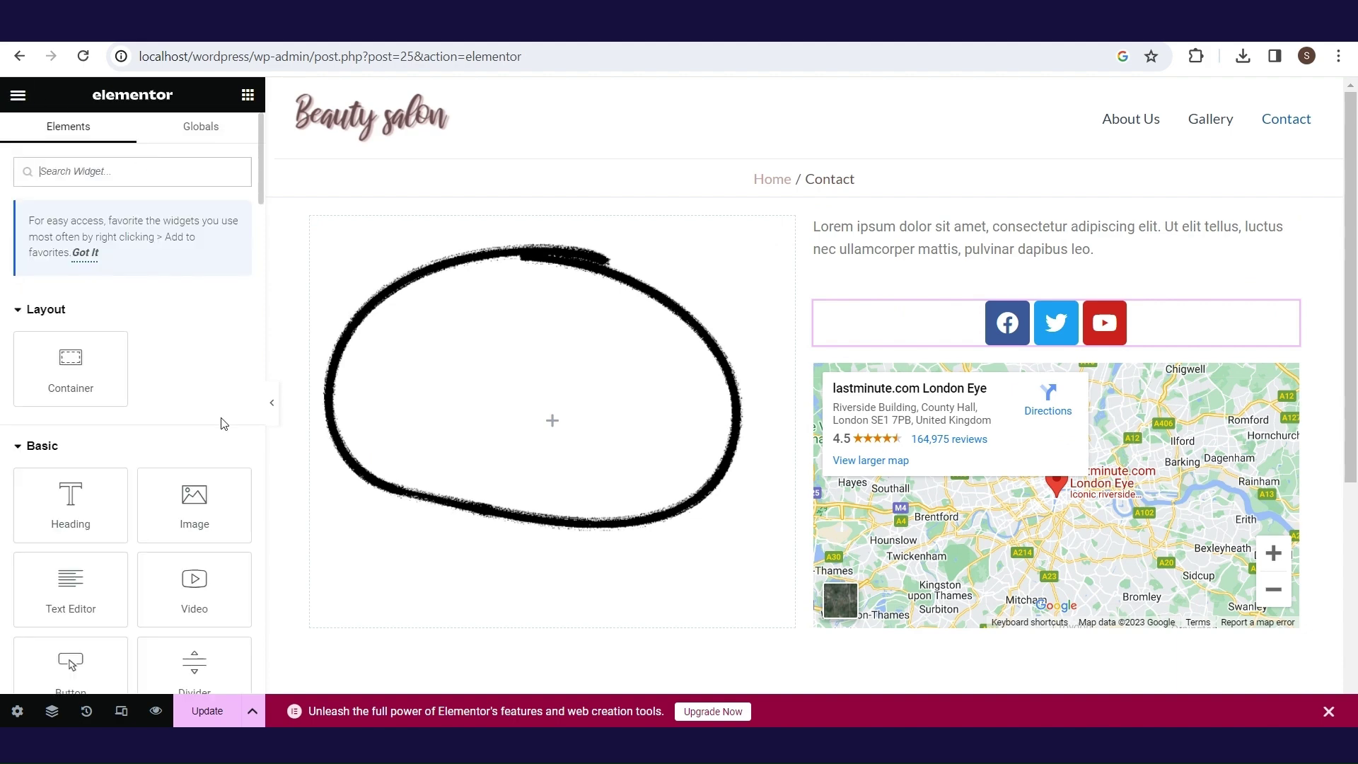
click(1093, 249)
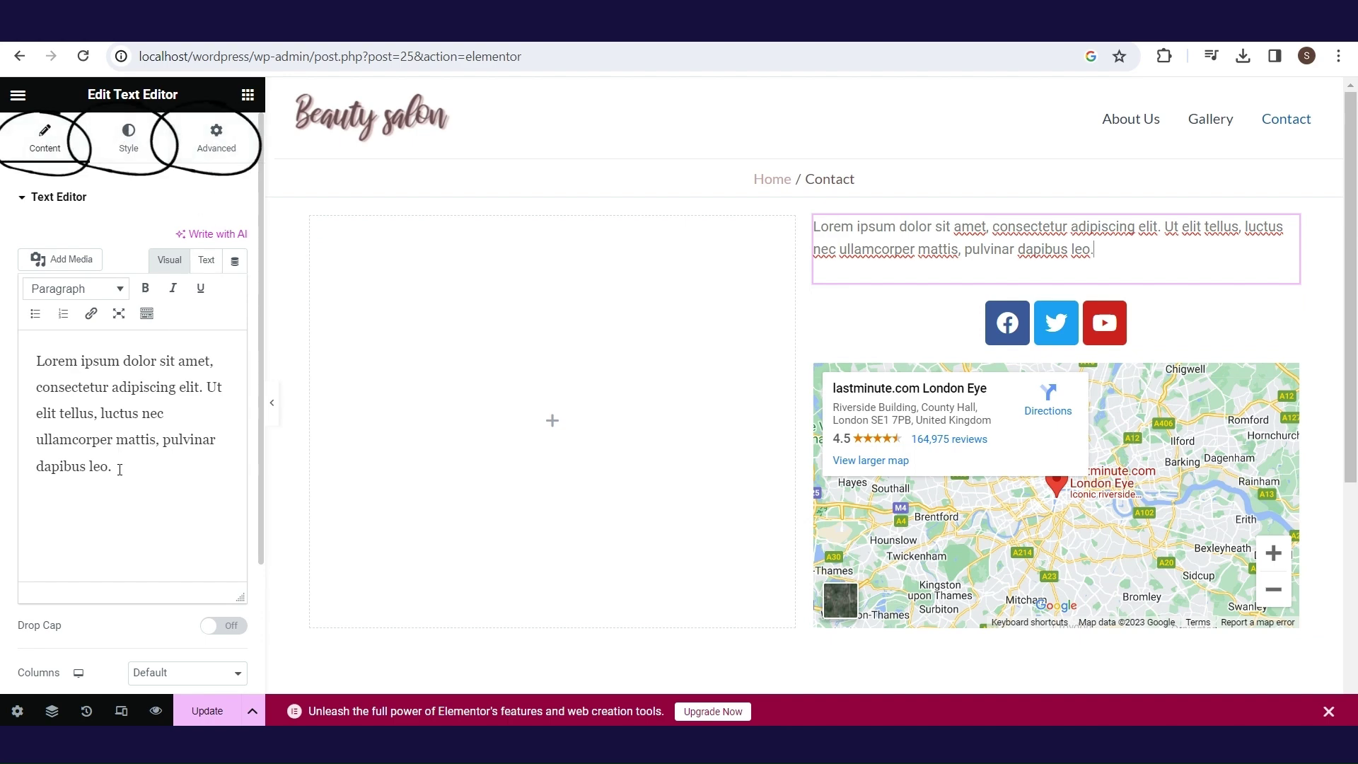
- Replace the placeholder with the work-hours text and bold the Work hour, Address, Contact phone and Email labels
drag(120, 470, 119, 361)
text(Work hour Monday - Friday: 09:00 - 21:00 Saturday: 09:00 - 15:00 Sunday: non-working day  Address: some address Contact phone: some contact phone Email address: some email address)
scroll(127, 453, up, 1)
click(145, 287)
scroll(237, 410, down, 1)
key(ctrl+b)
drag(37, 452, 146, 478)
key(ctrl+b)
drag(37, 531, 130, 530)
click(145, 288)
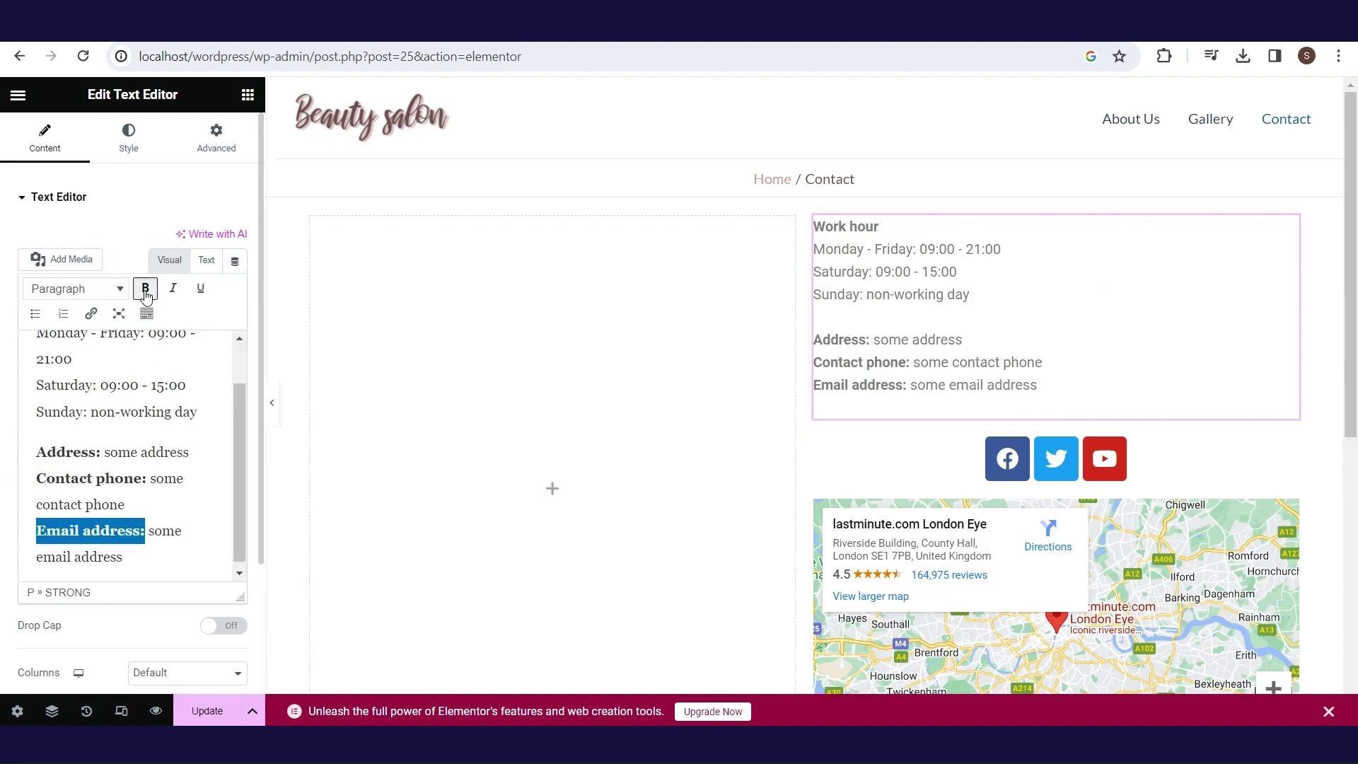
- Italicize the address, contact phone and email address values
drag(199, 452, 104, 452)
click(173, 287)
drag(126, 504, 148, 478)
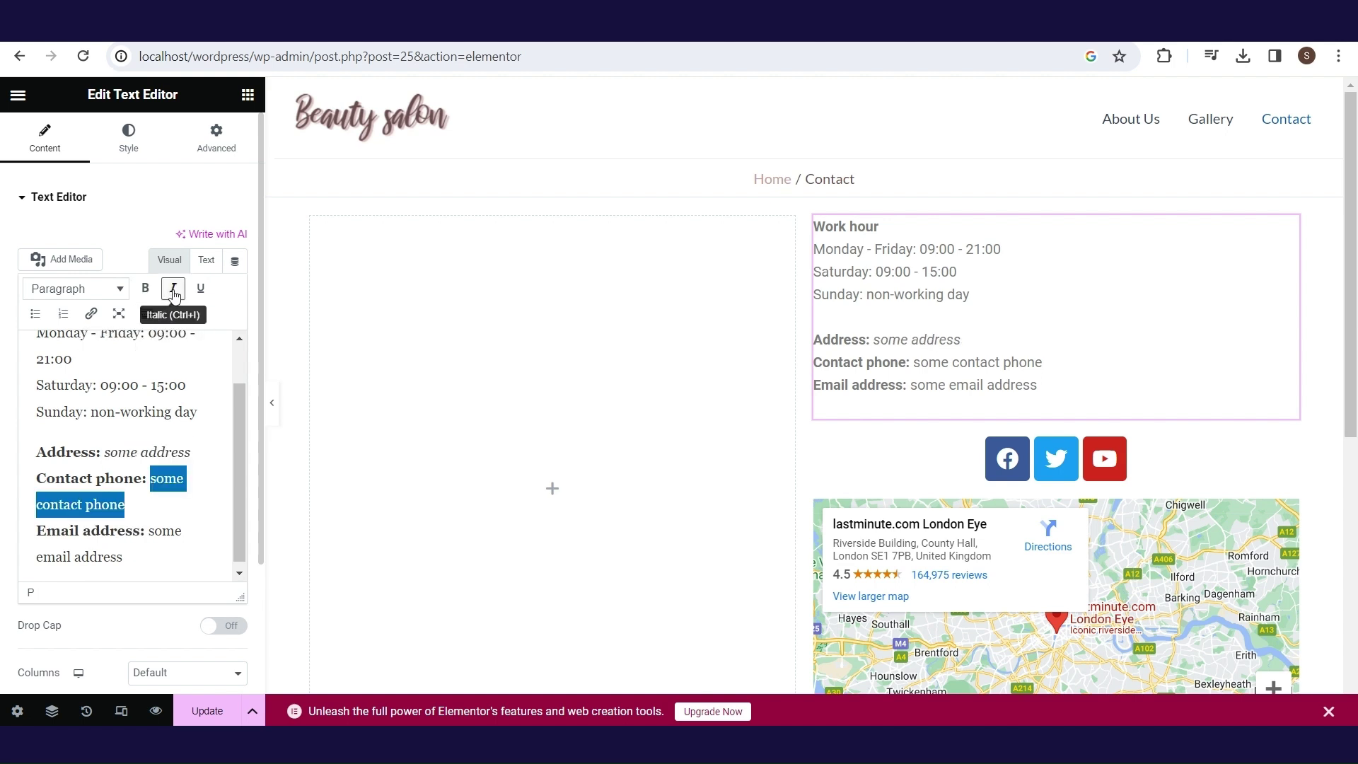
click(173, 288)
drag(123, 557, 150, 539)
click(174, 290)
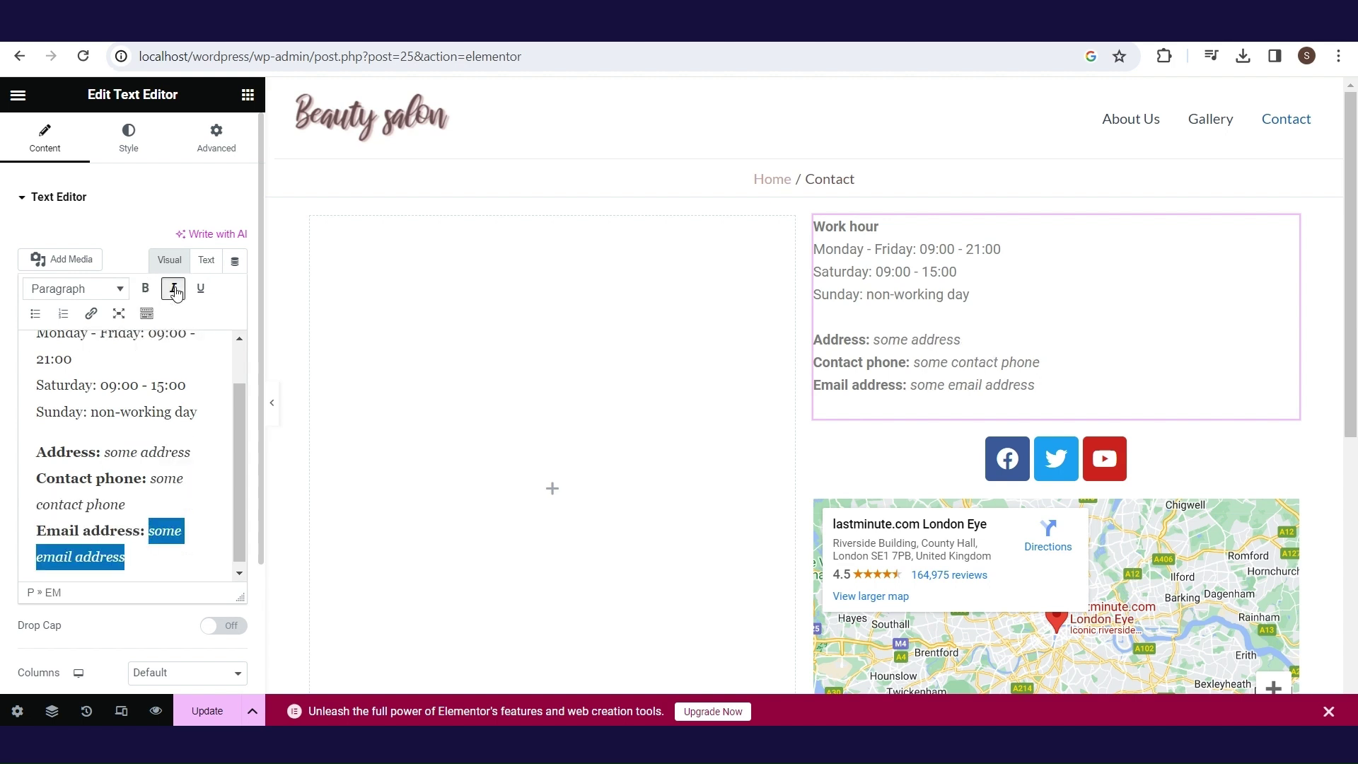
- Give the paragraph a brown text colour, Lato font and a top margin of 5
click(130, 141)
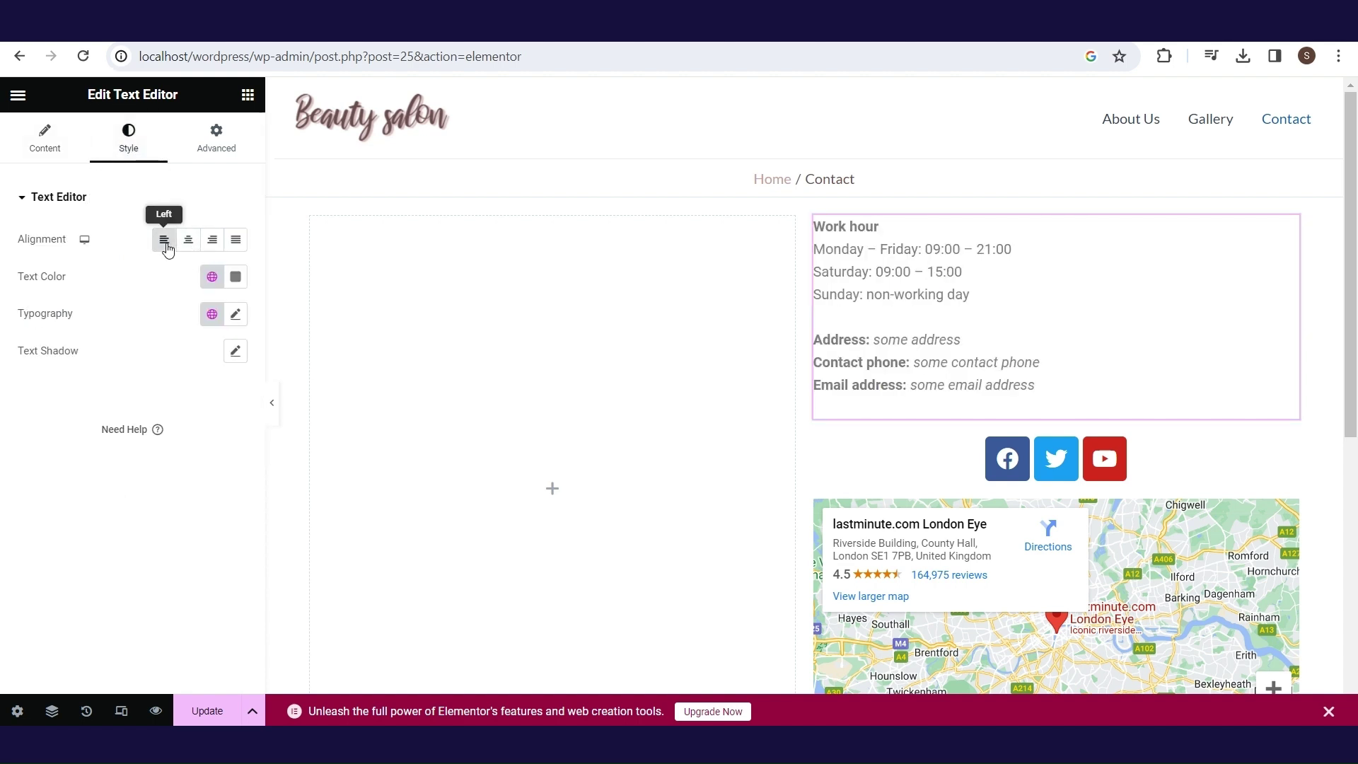
click(236, 276)
click(288, 500)
click(235, 314)
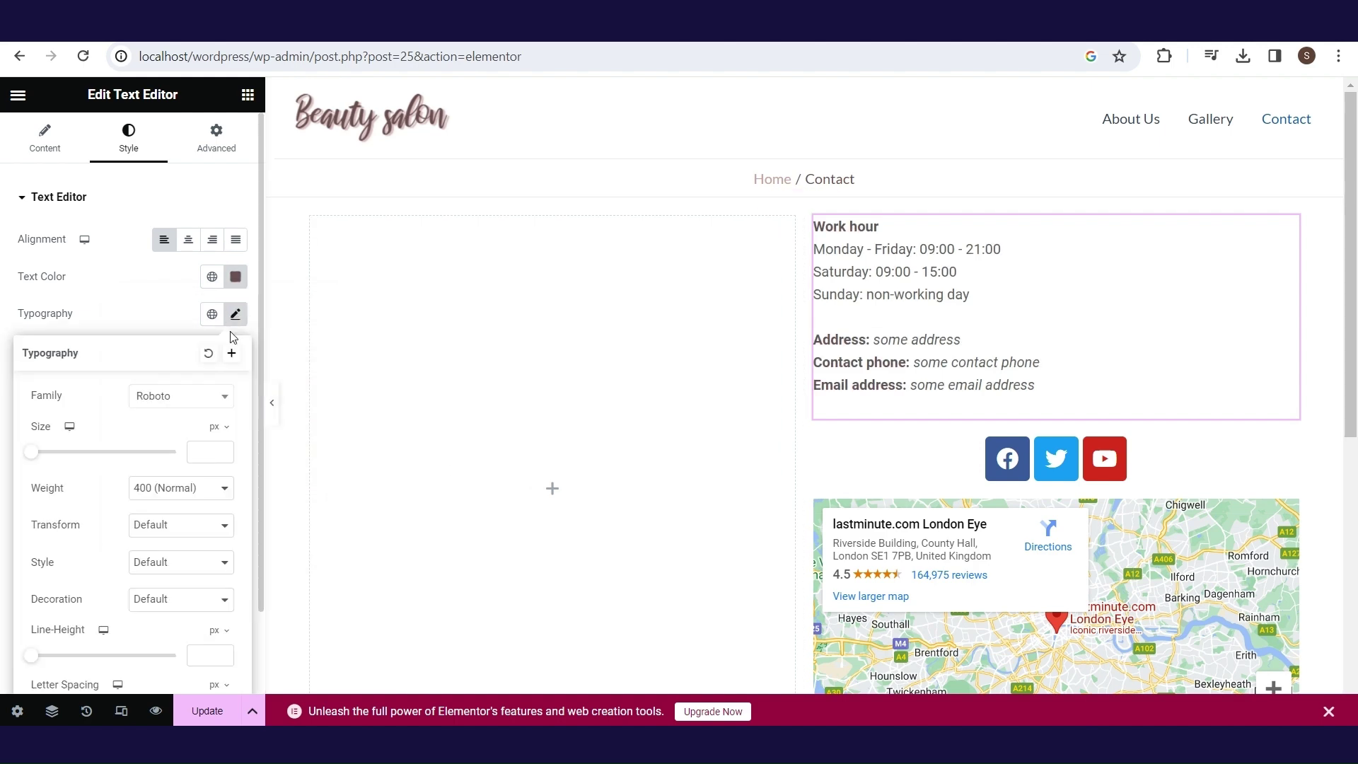
click(185, 397)
text(lato)
click(189, 469)
click(219, 149)
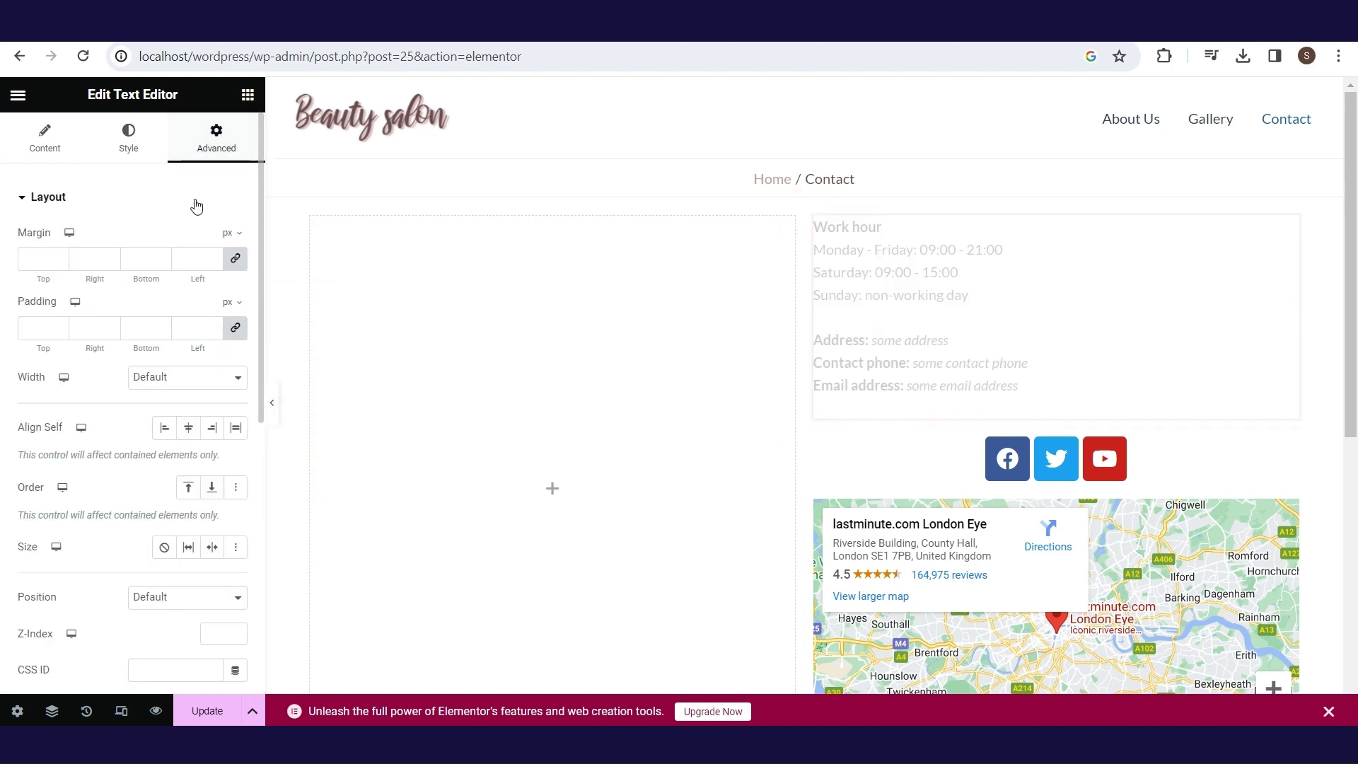
click(44, 259)
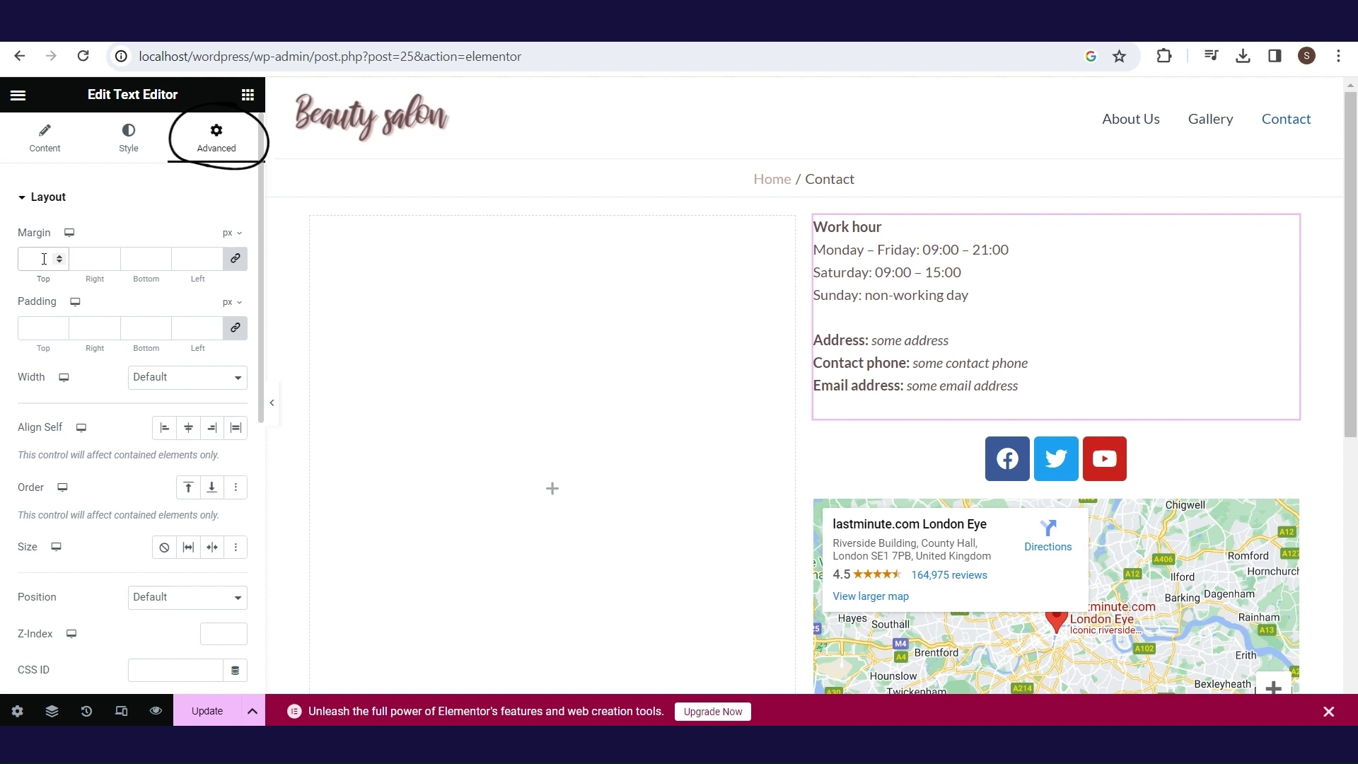
text(5)
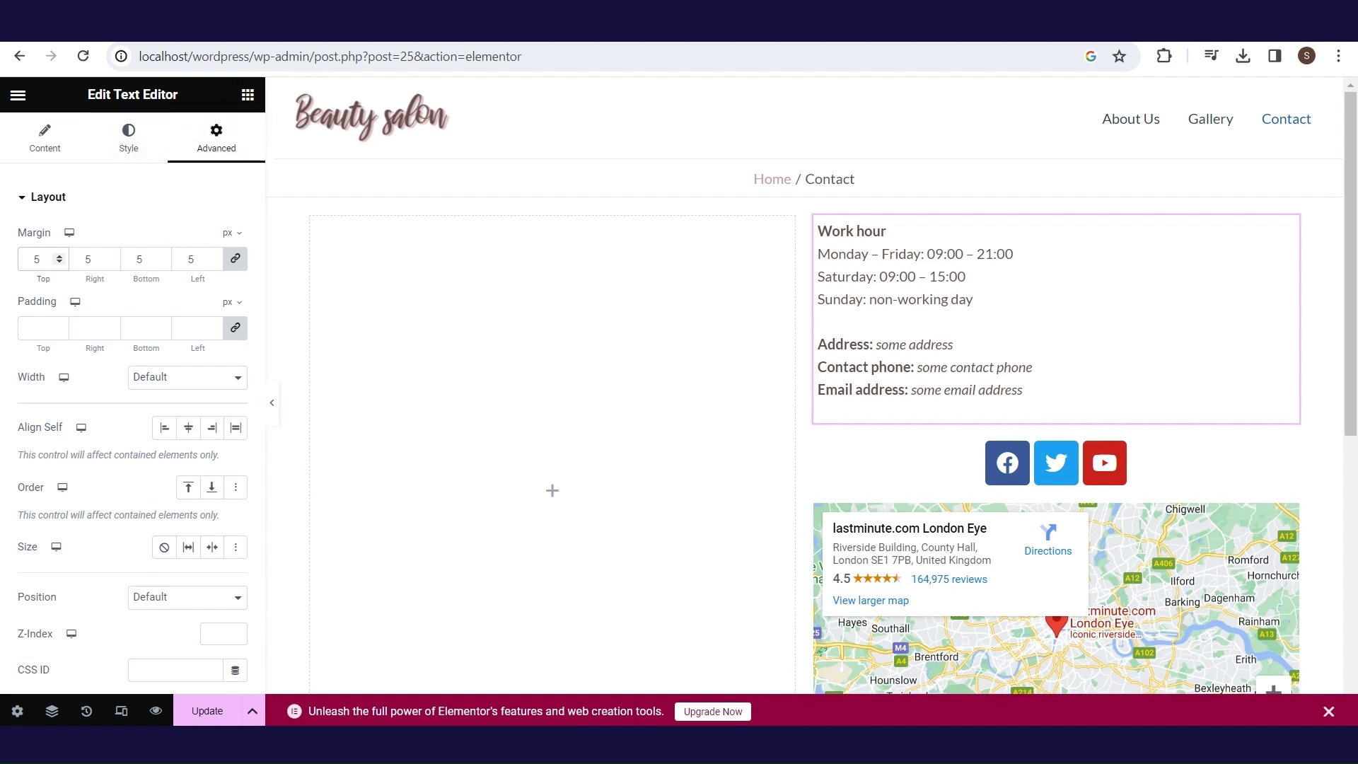
- Copy the work-hours text block, paste its style onto the social icons, and delete the pasted duplicate
right_click(1284, 240)
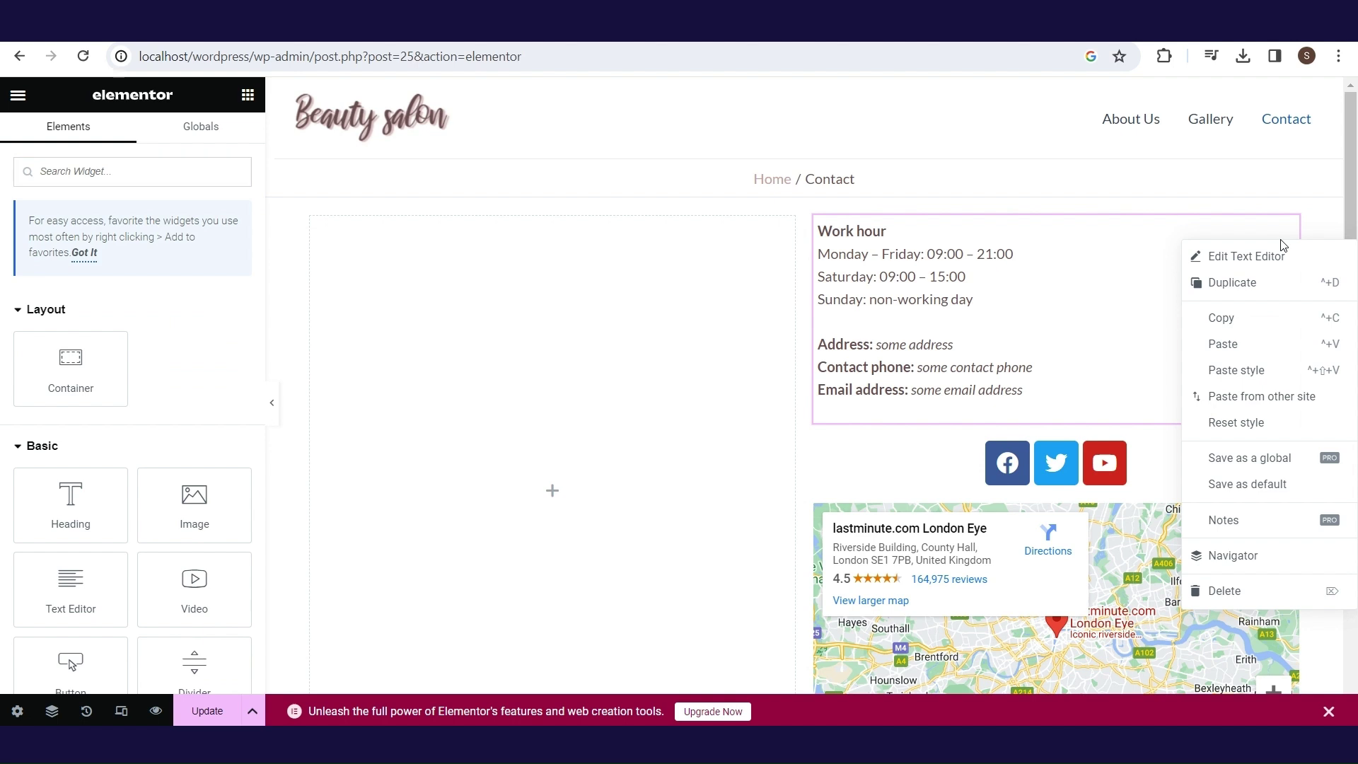
click(1253, 325)
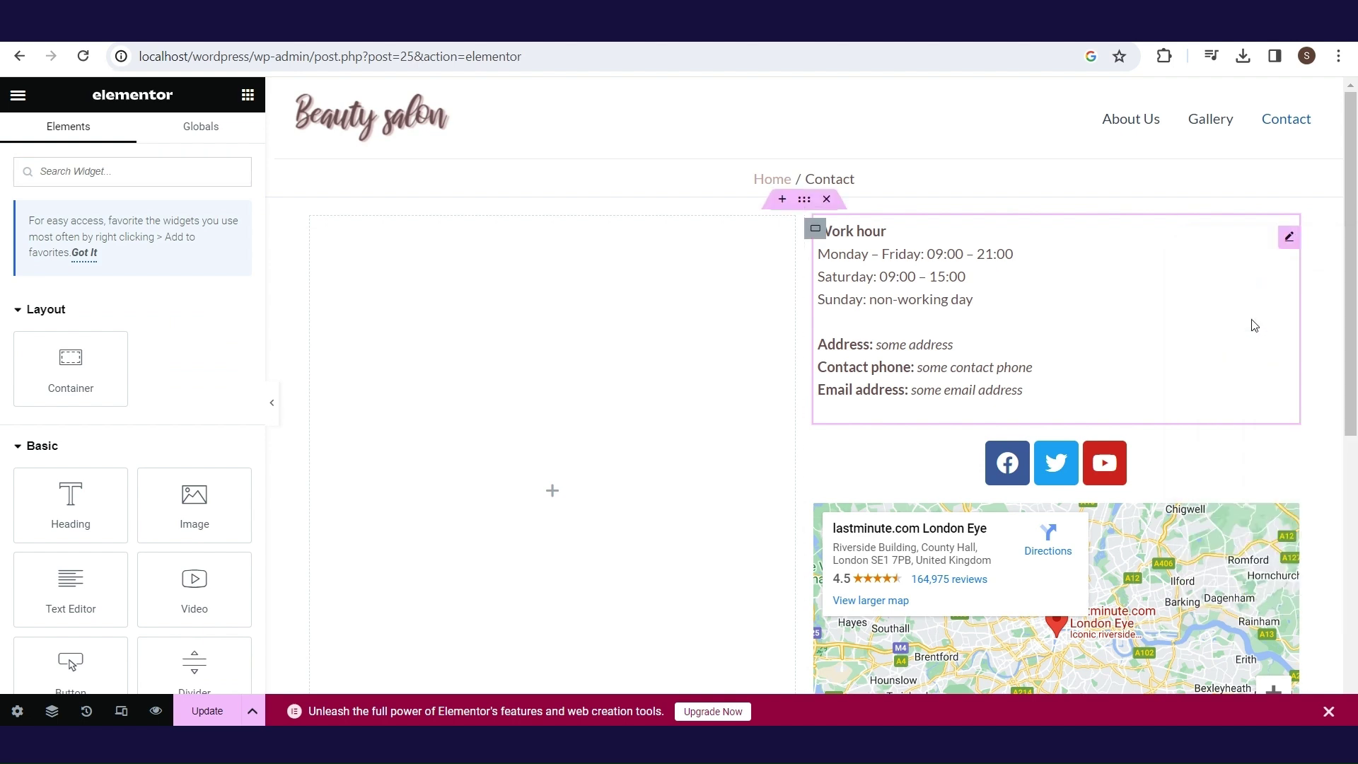
right_click(1238, 439)
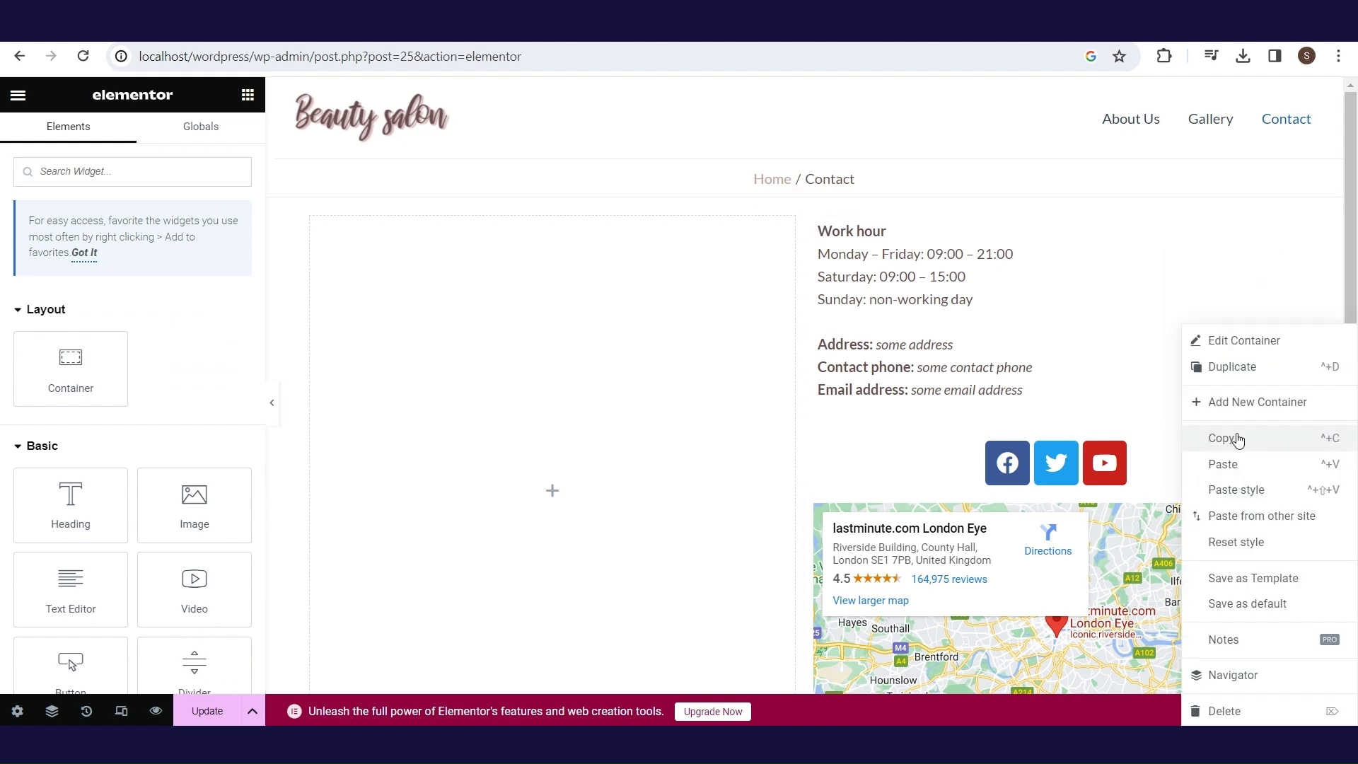
click(1250, 474)
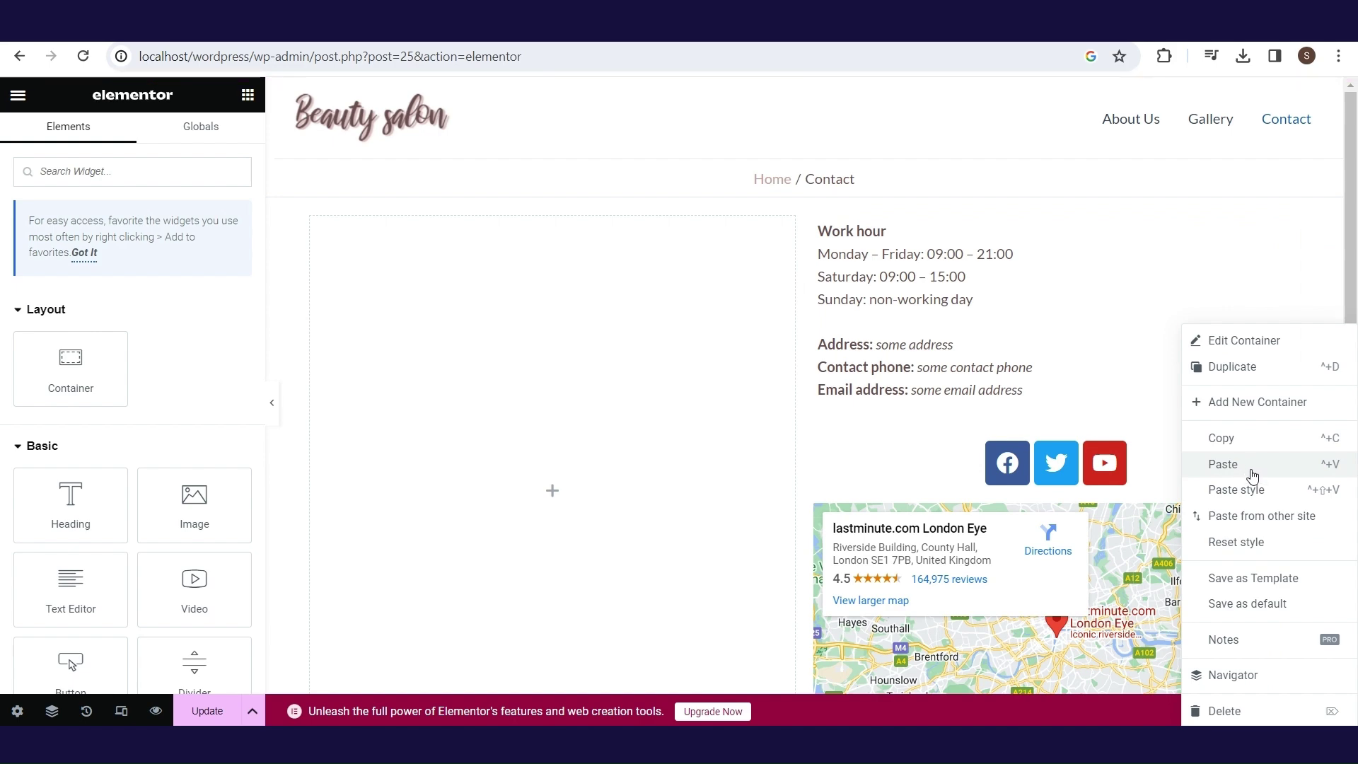
click(1252, 474)
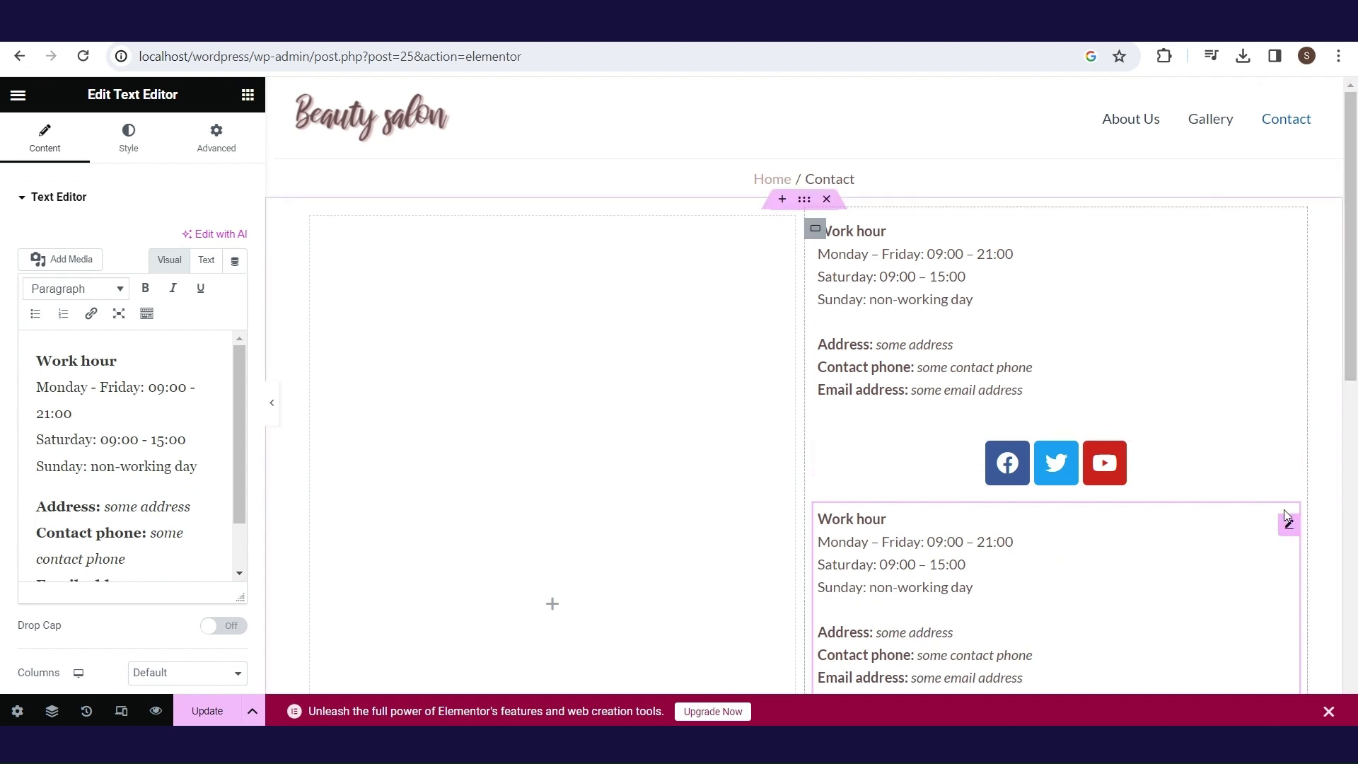
right_click(1290, 472)
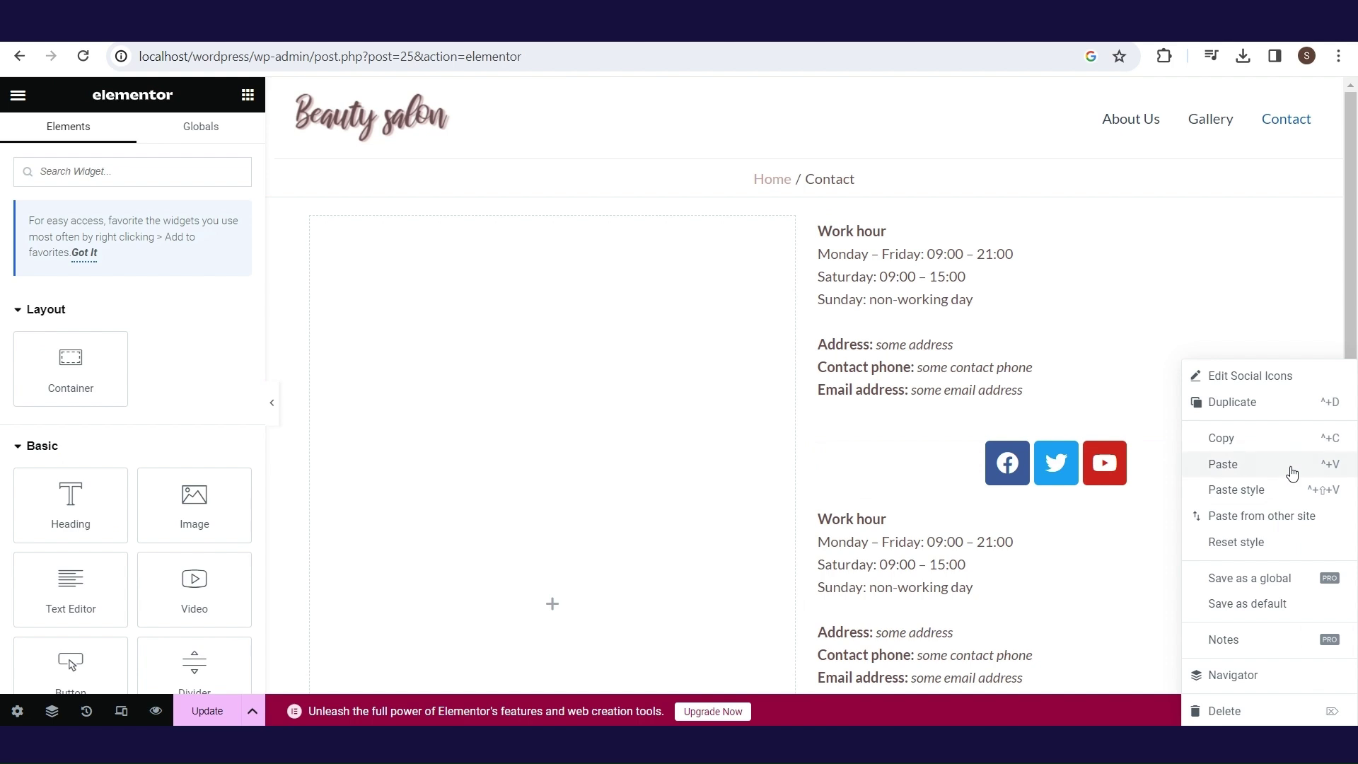
click(1291, 491)
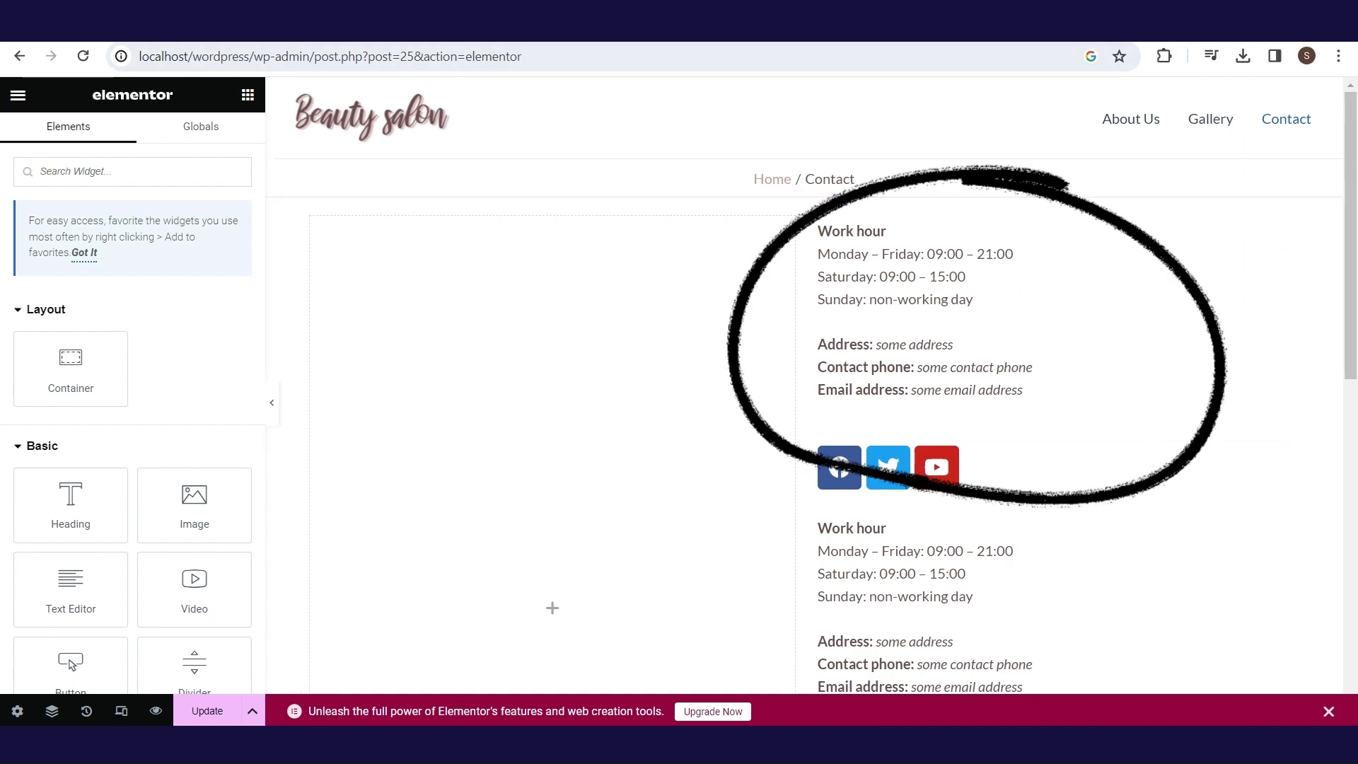
scroll(1288, 388, down, 4)
right_click(1287, 388)
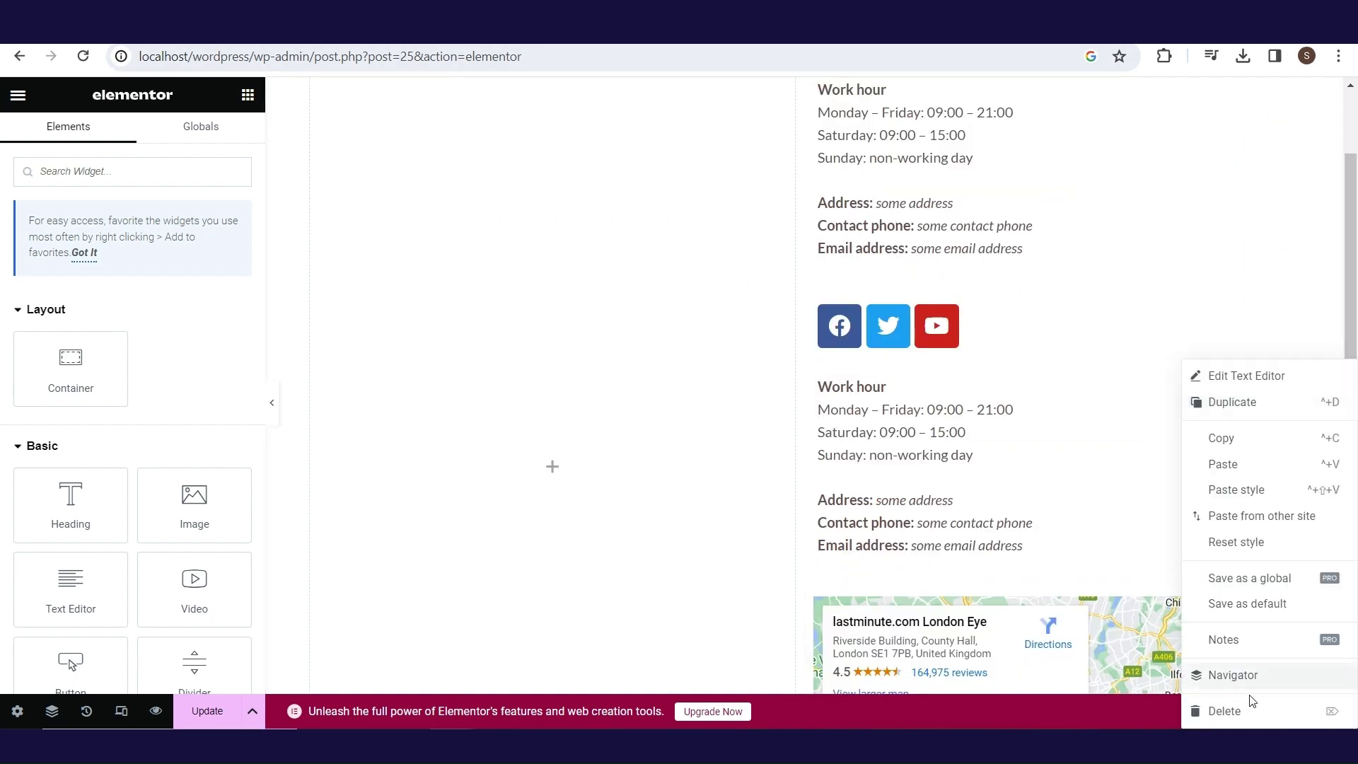
click(1253, 704)
- Review the Facebook, Twitter and YouTube icon items, then open the London Eye map's settings
click(1034, 459)
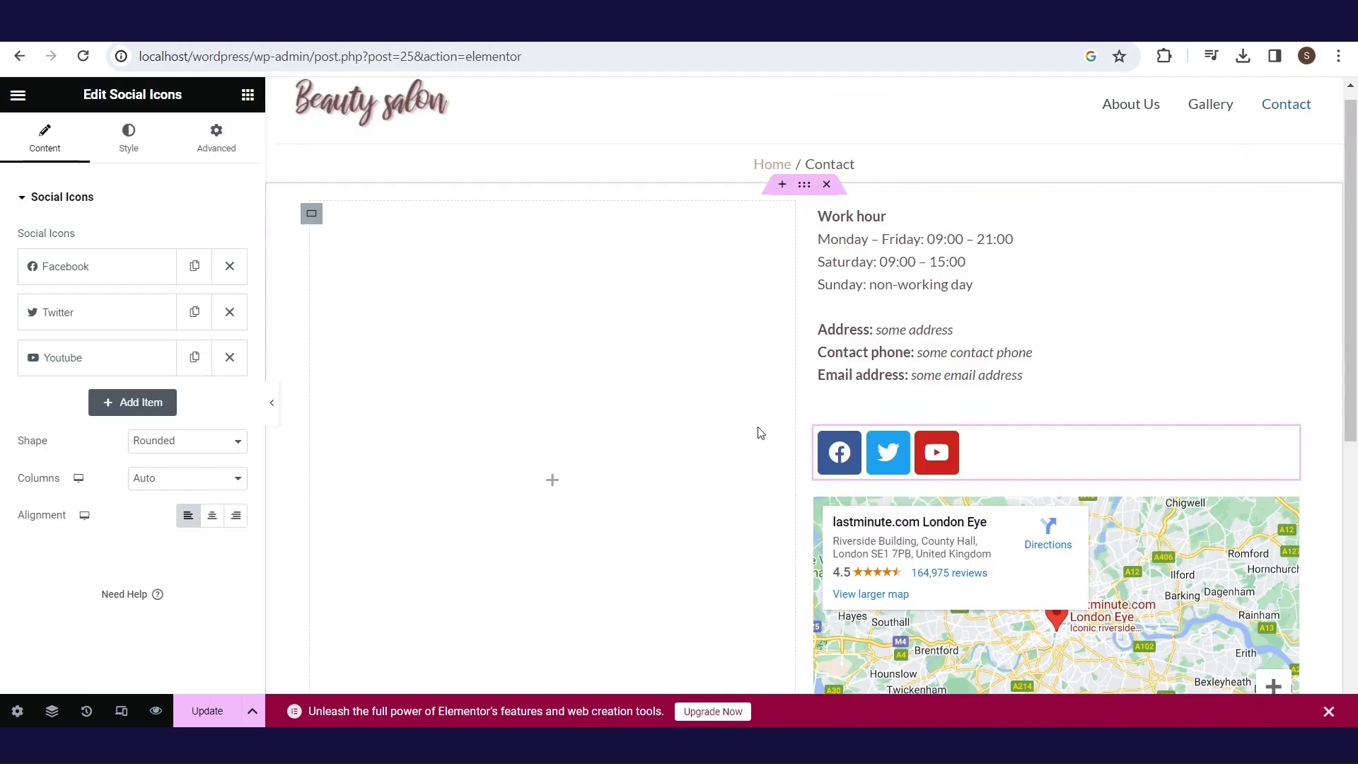
click(137, 282)
click(137, 282)
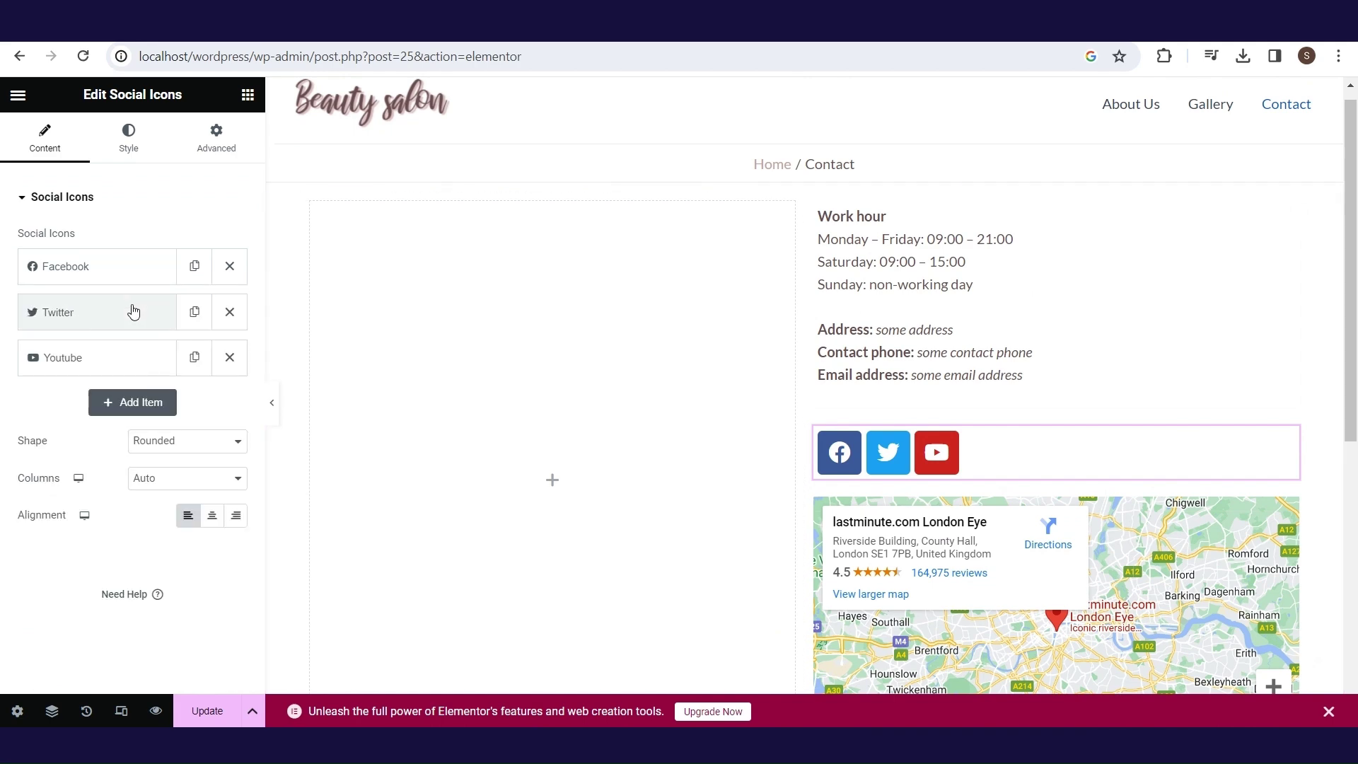
click(133, 310)
click(133, 310)
click(116, 366)
click(120, 367)
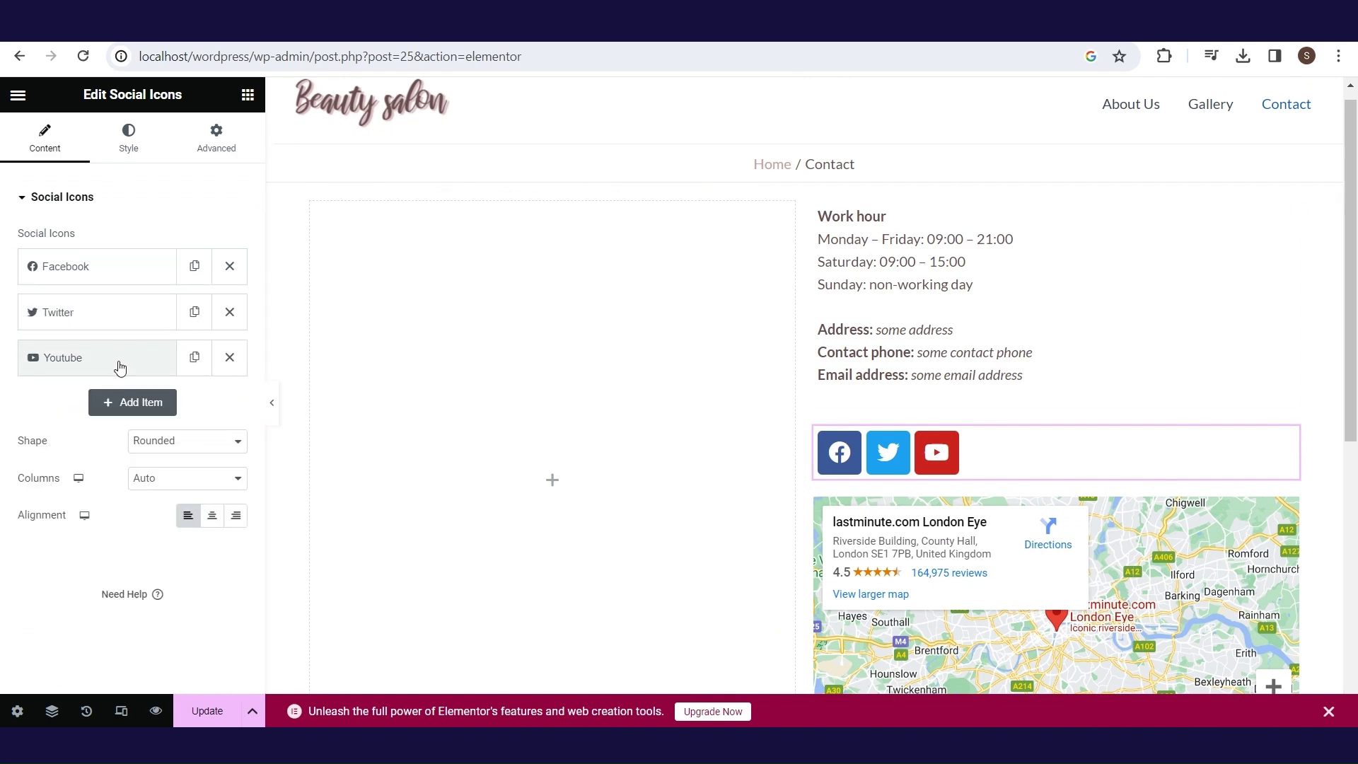
click(1215, 525)
click(1289, 520)
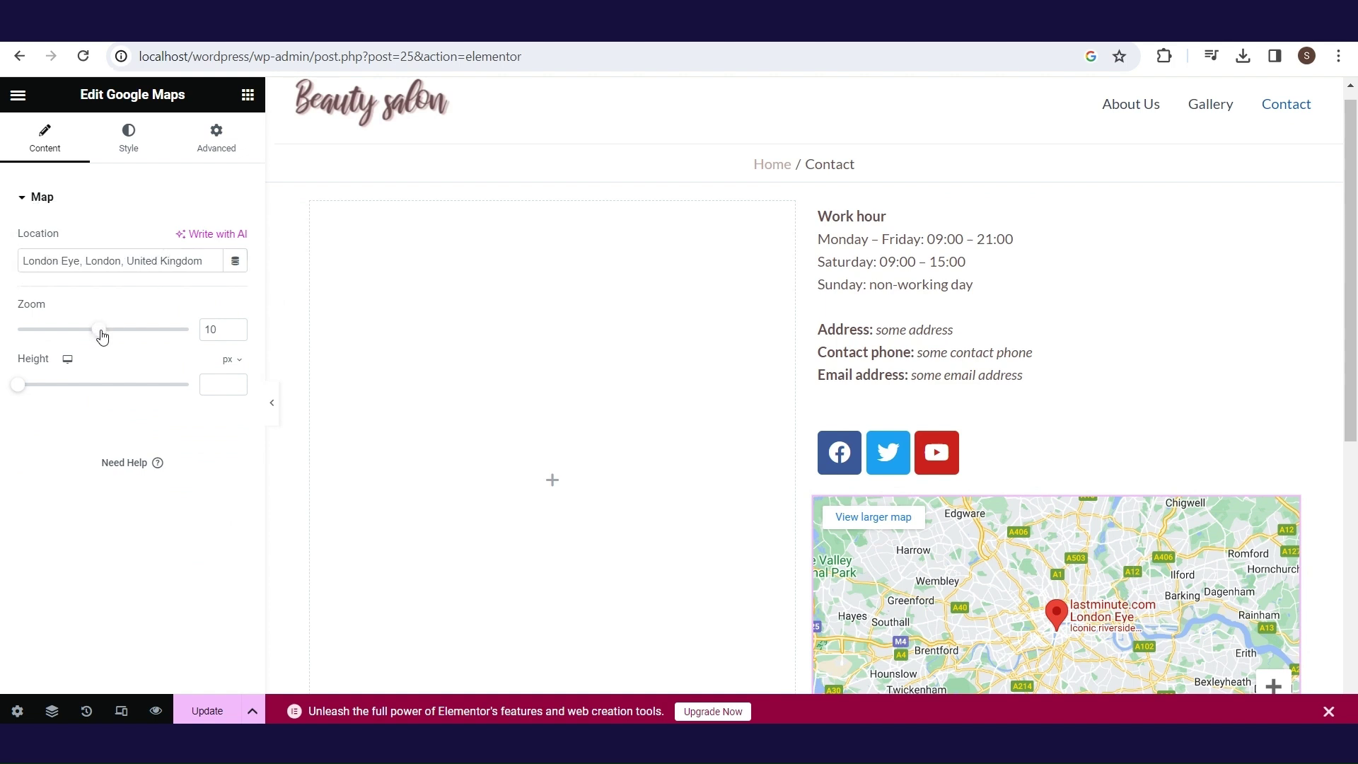
- Set the Google Map zoom from 10 to 11
drag(102, 336, 105, 336)
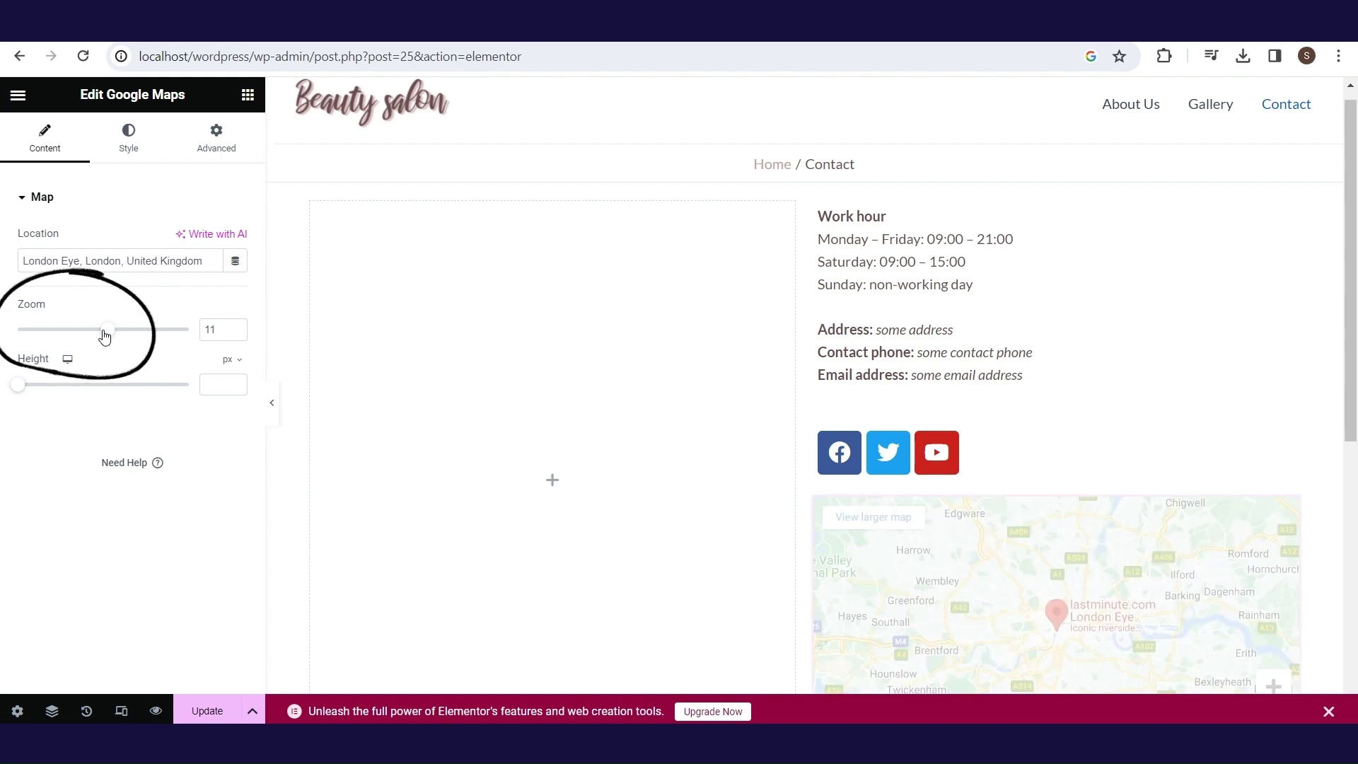
scroll(1228, 333, down, 2)
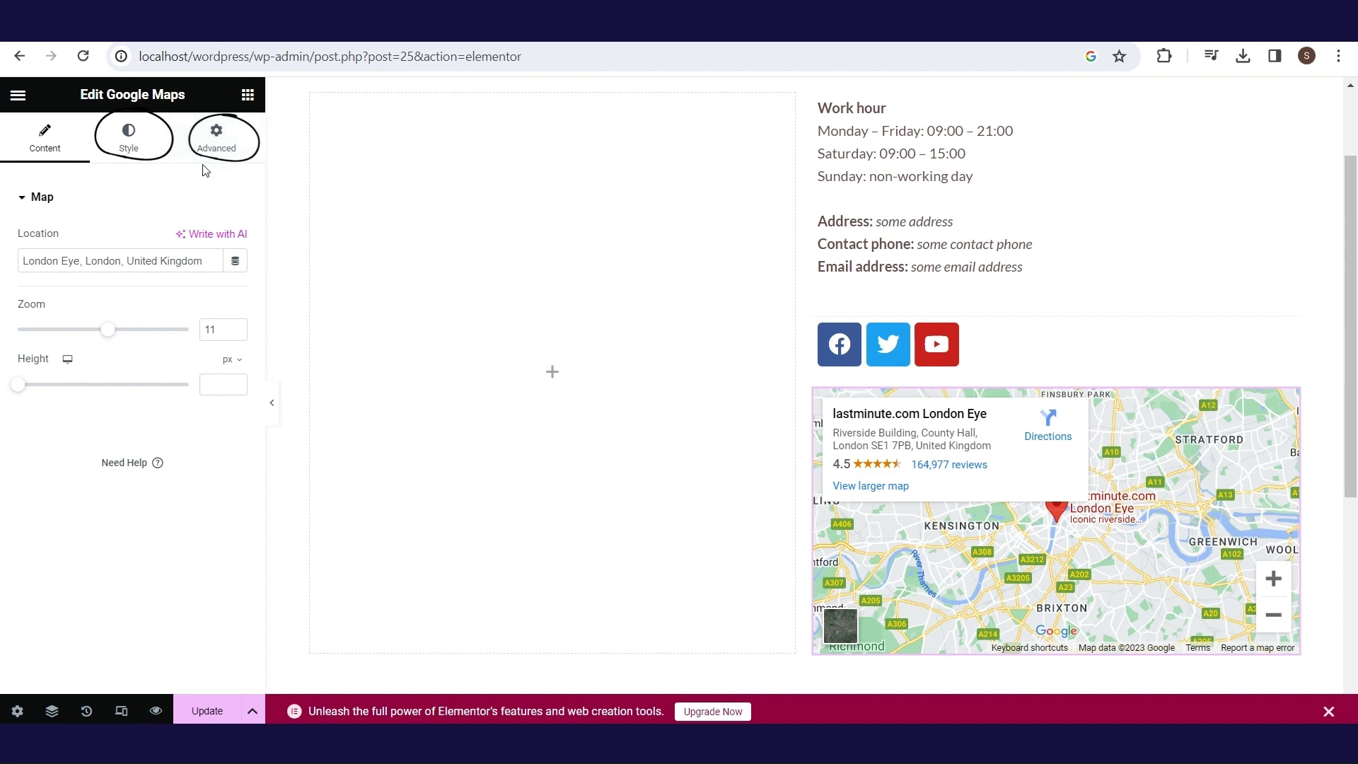
scroll(495, 425, up, 2)
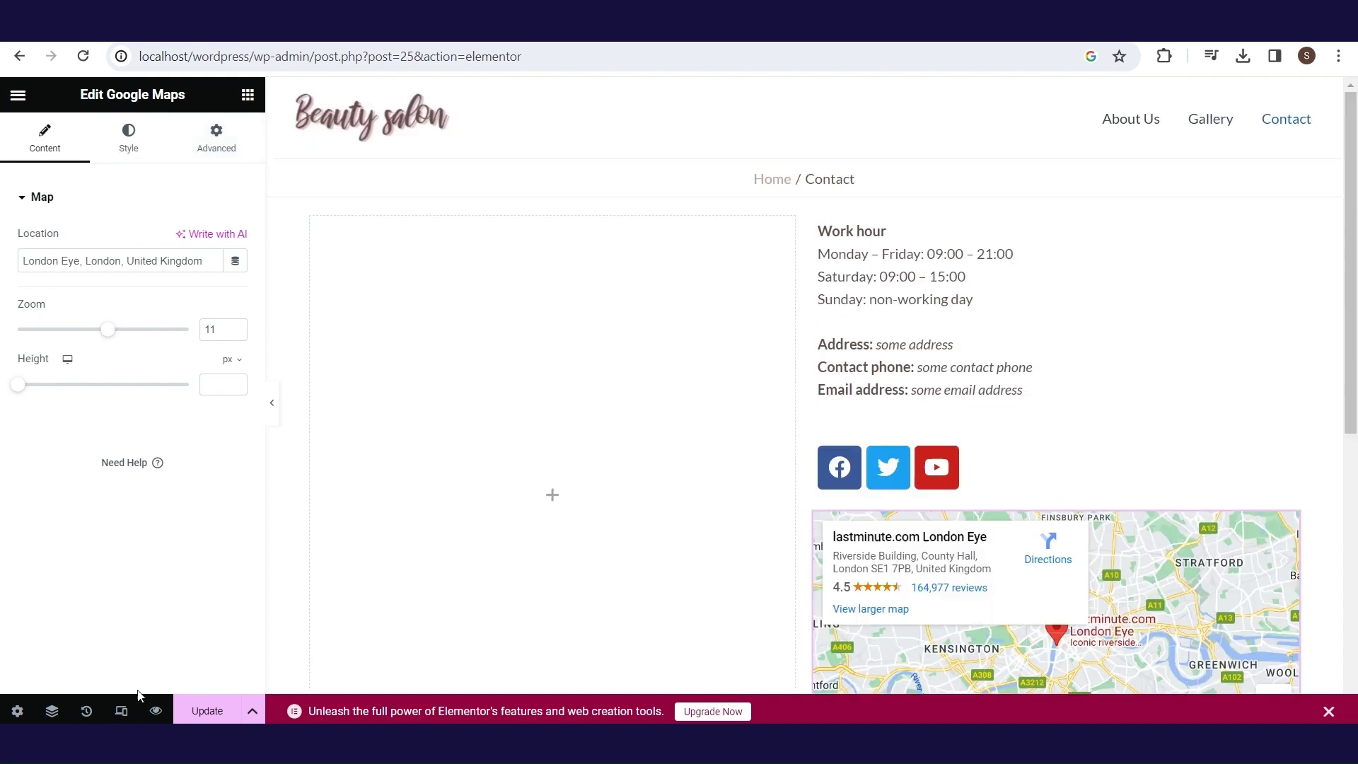
- Preview the page at tablet, mobile and desktop widths, then leave Elementor
click(121, 711)
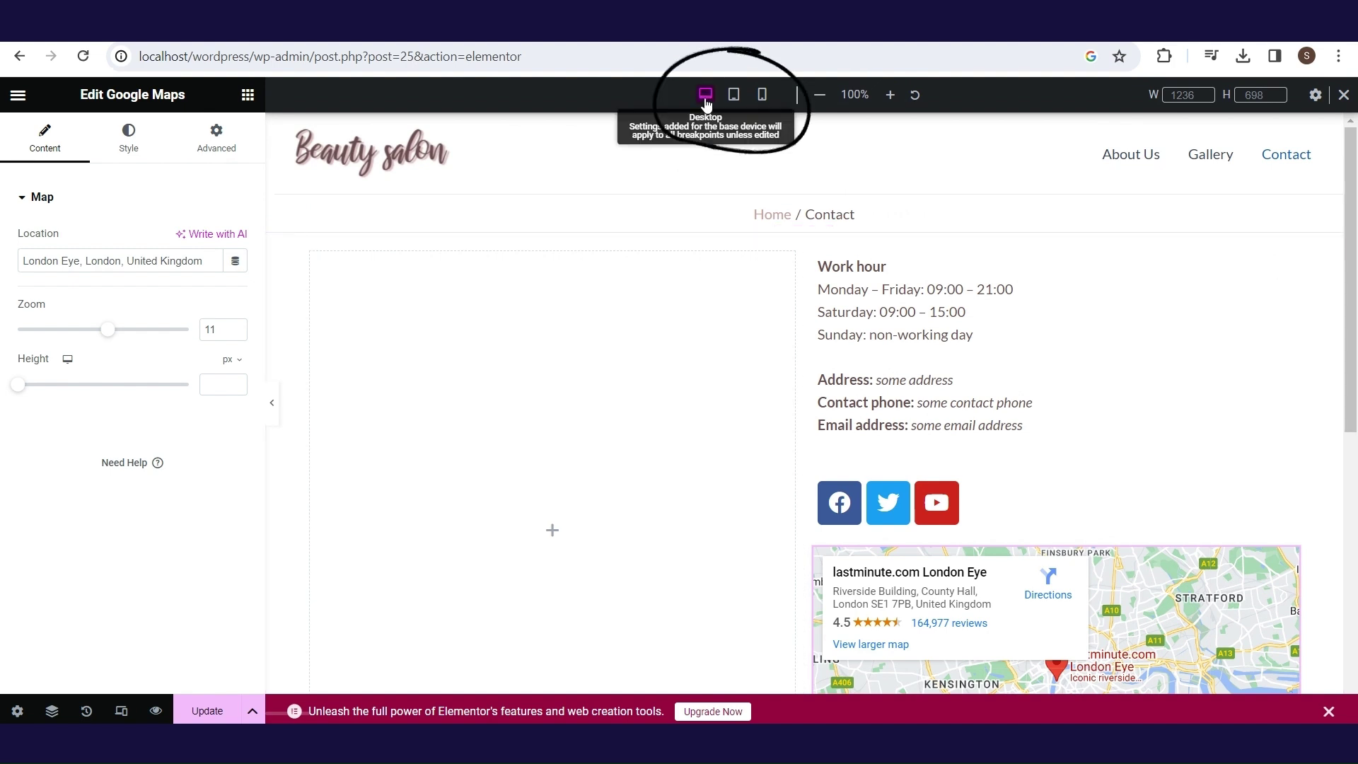
click(730, 98)
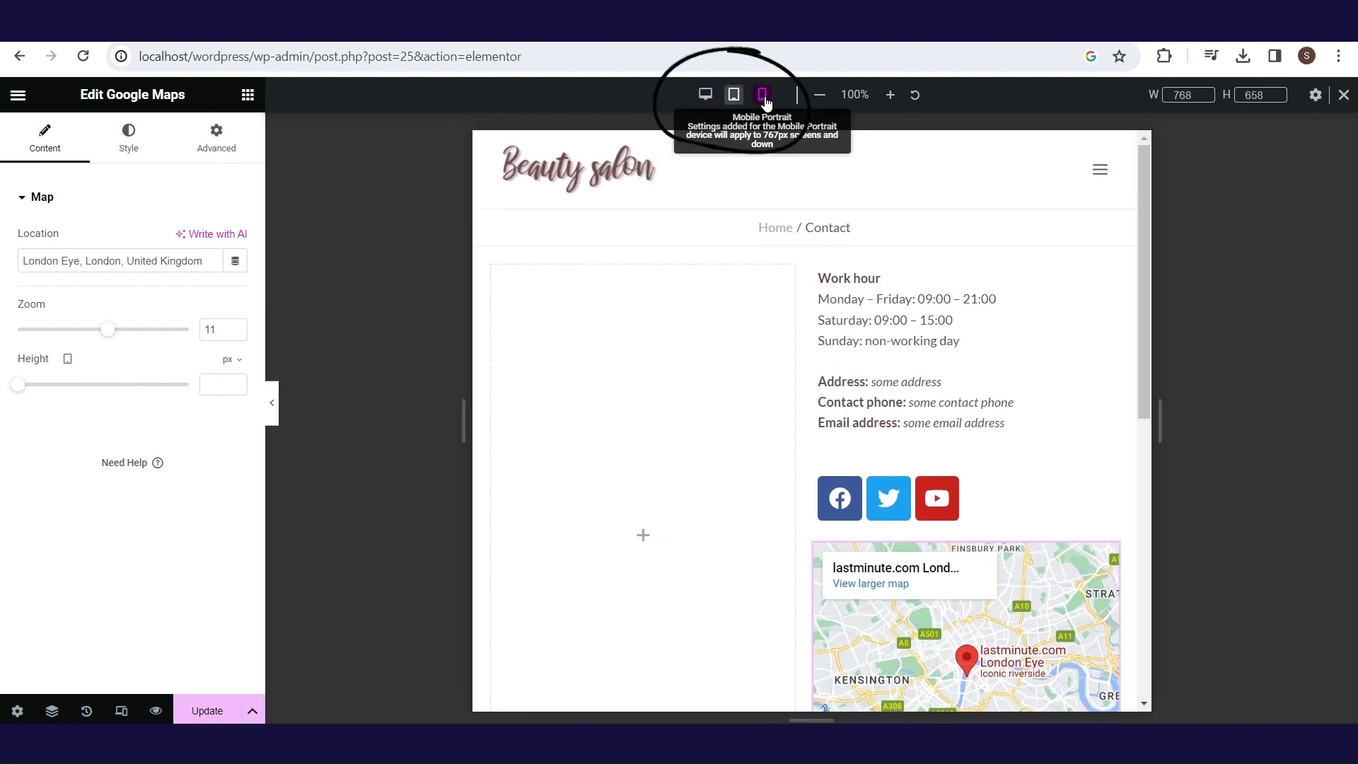
click(764, 99)
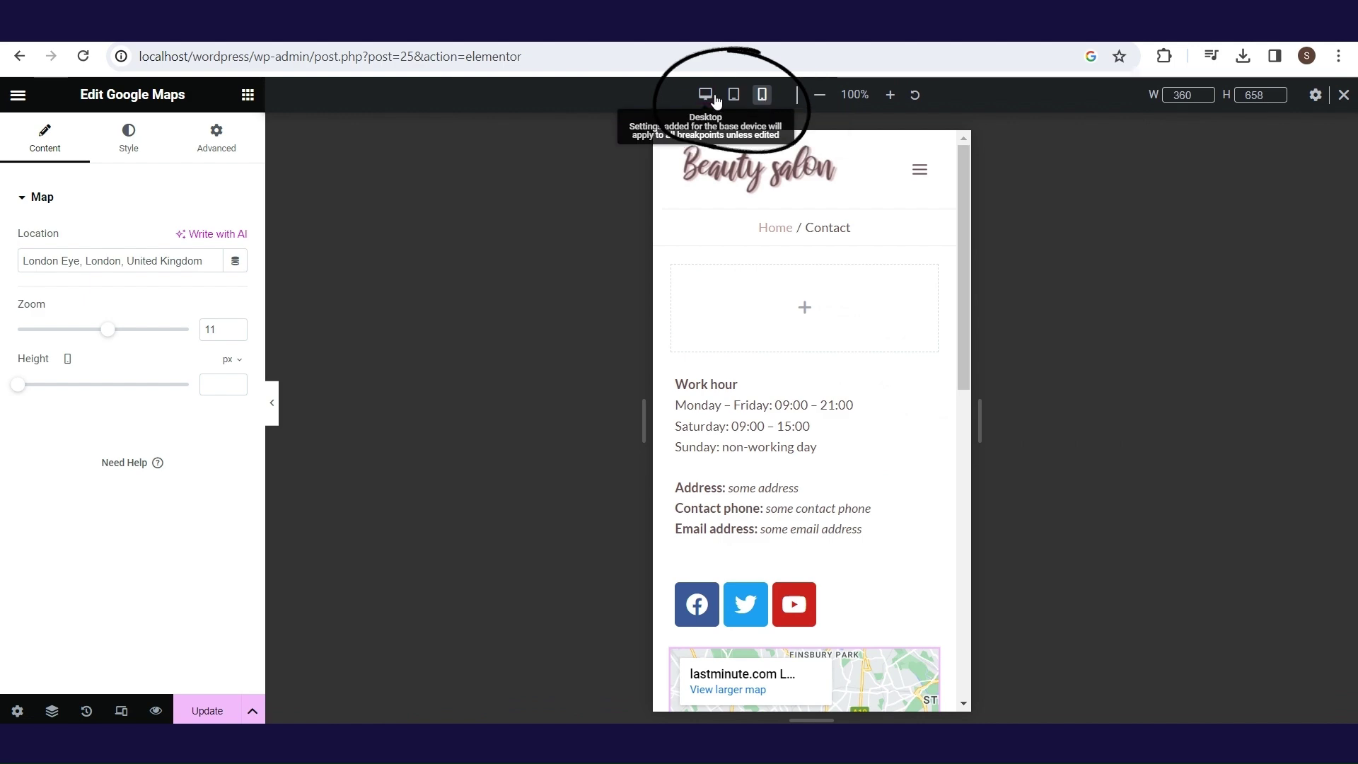
click(706, 99)
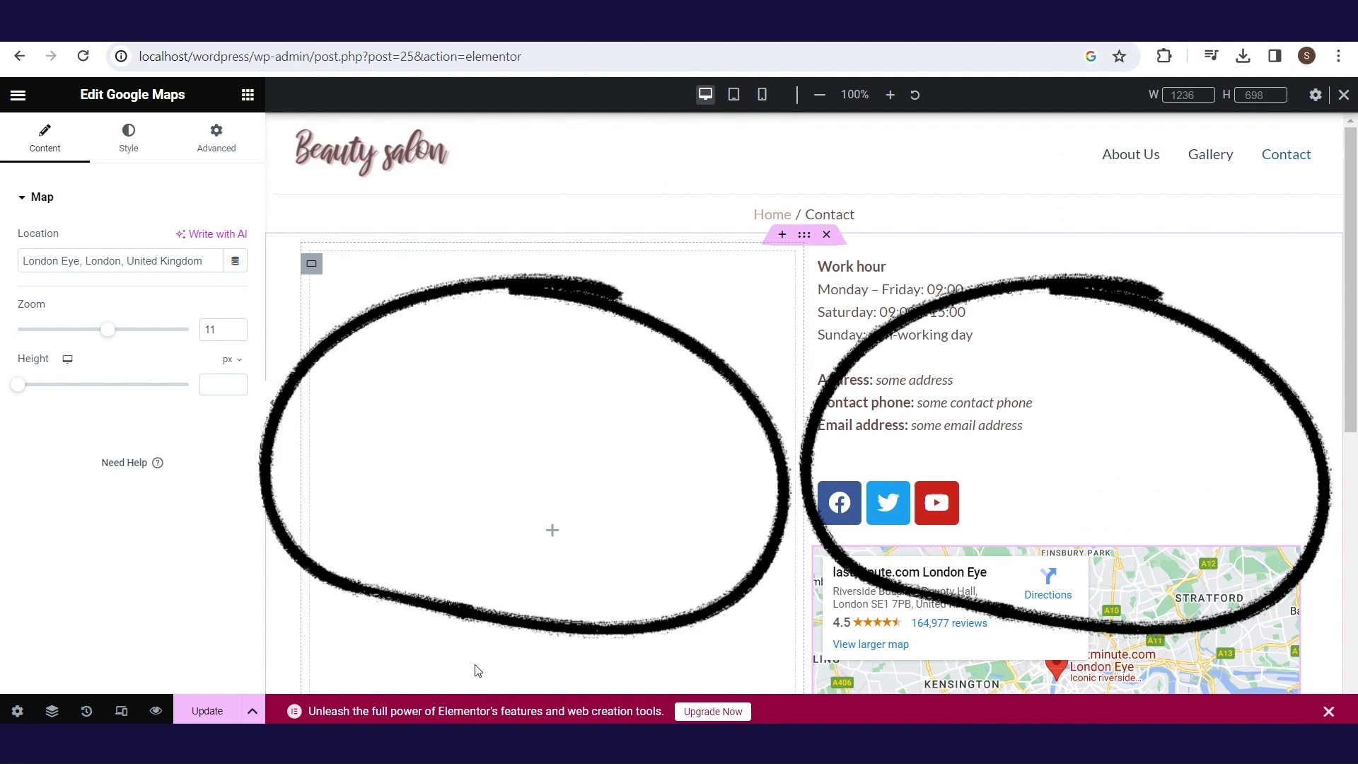
key(alt+Left)
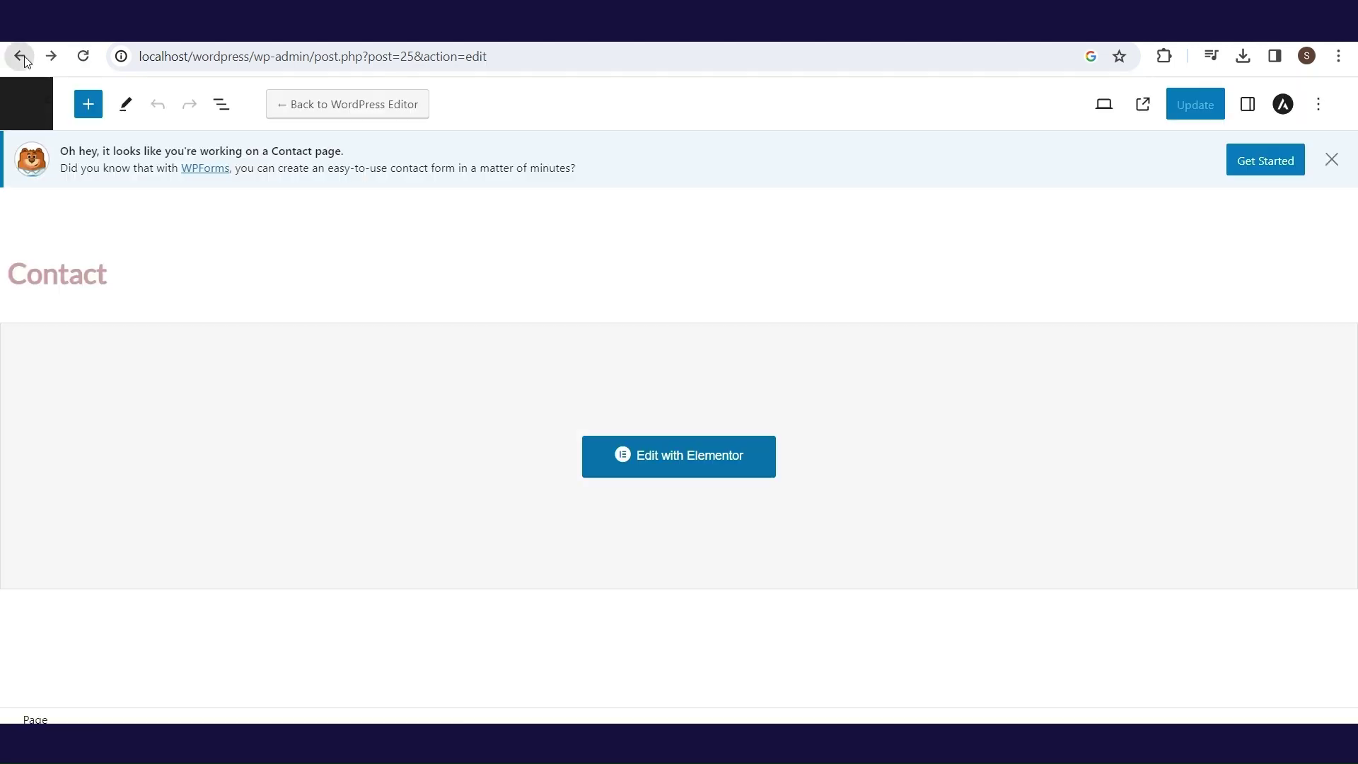
- Create a new WPForms form from the Simple Contact Form template
click(20, 56)
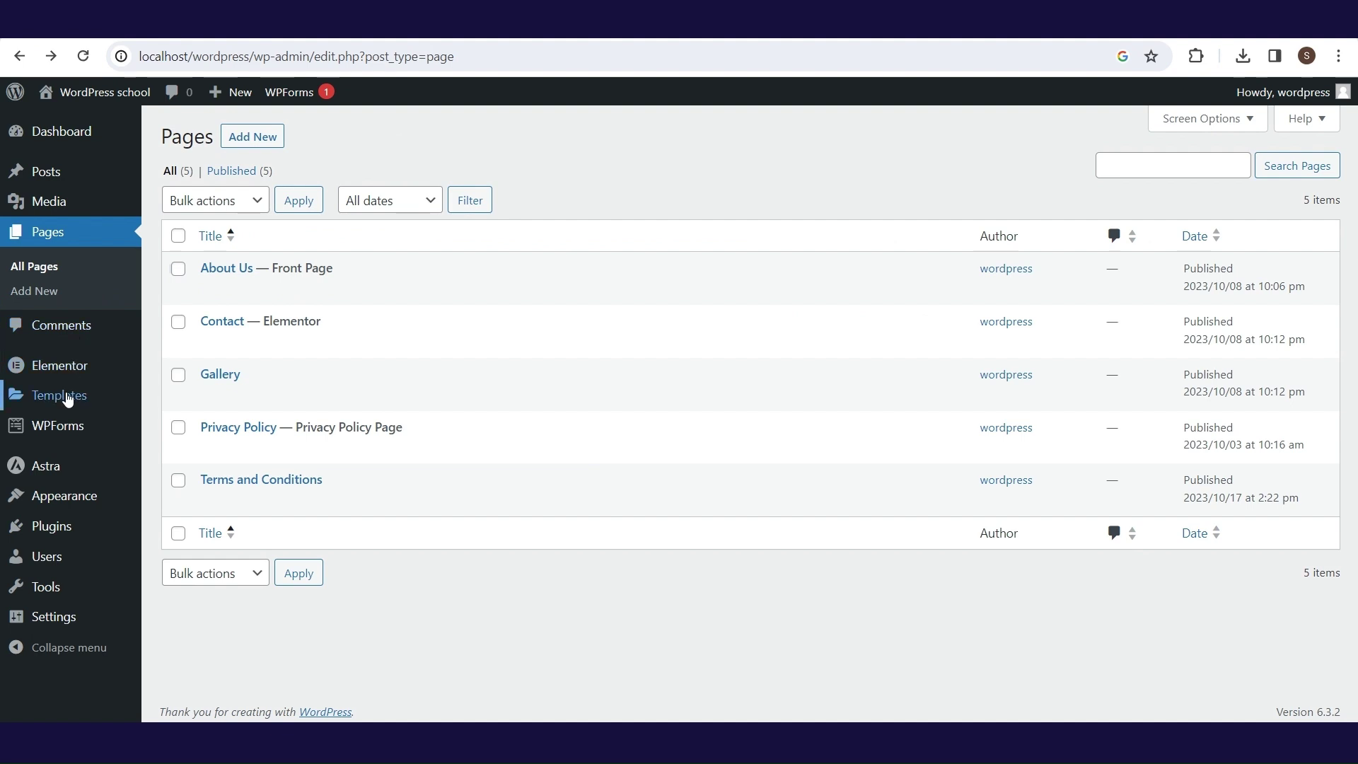
mouse_move(62, 435)
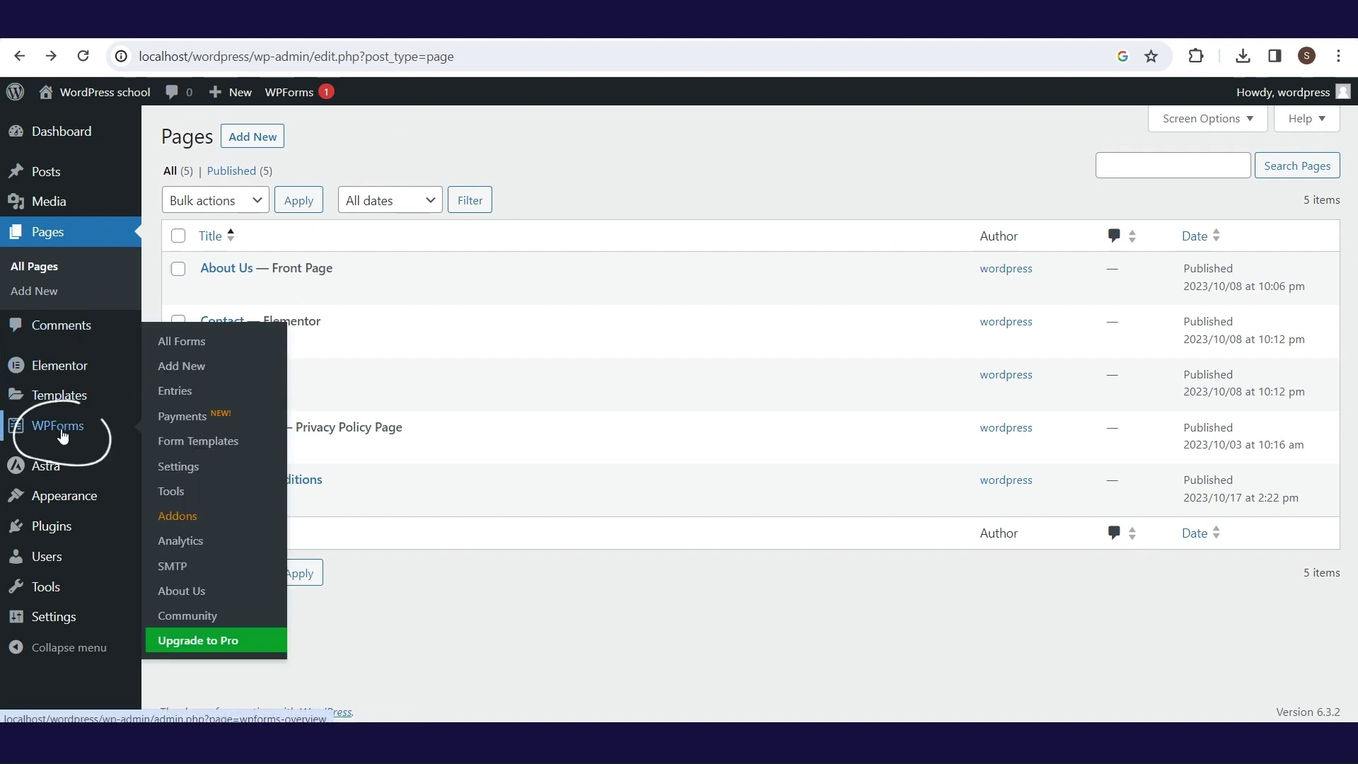
click(198, 367)
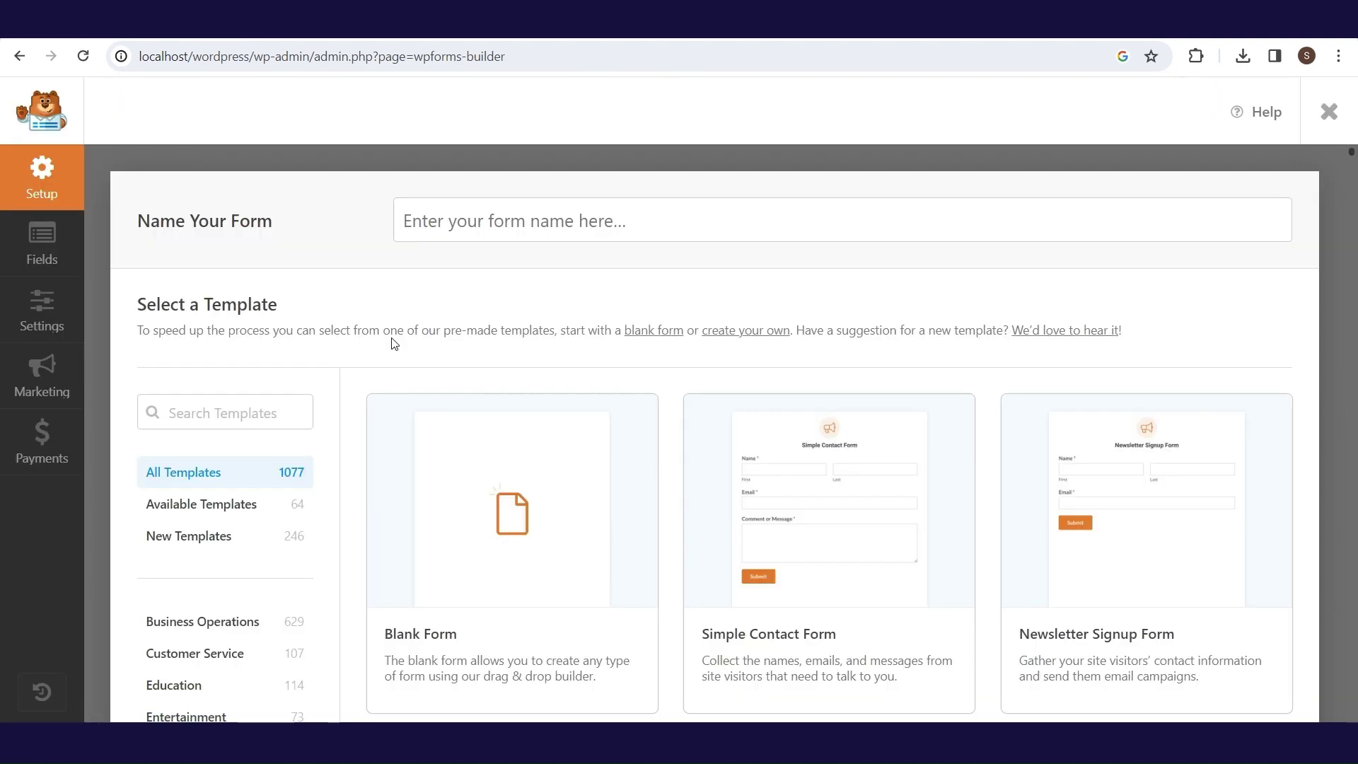
mouse_move(485, 431)
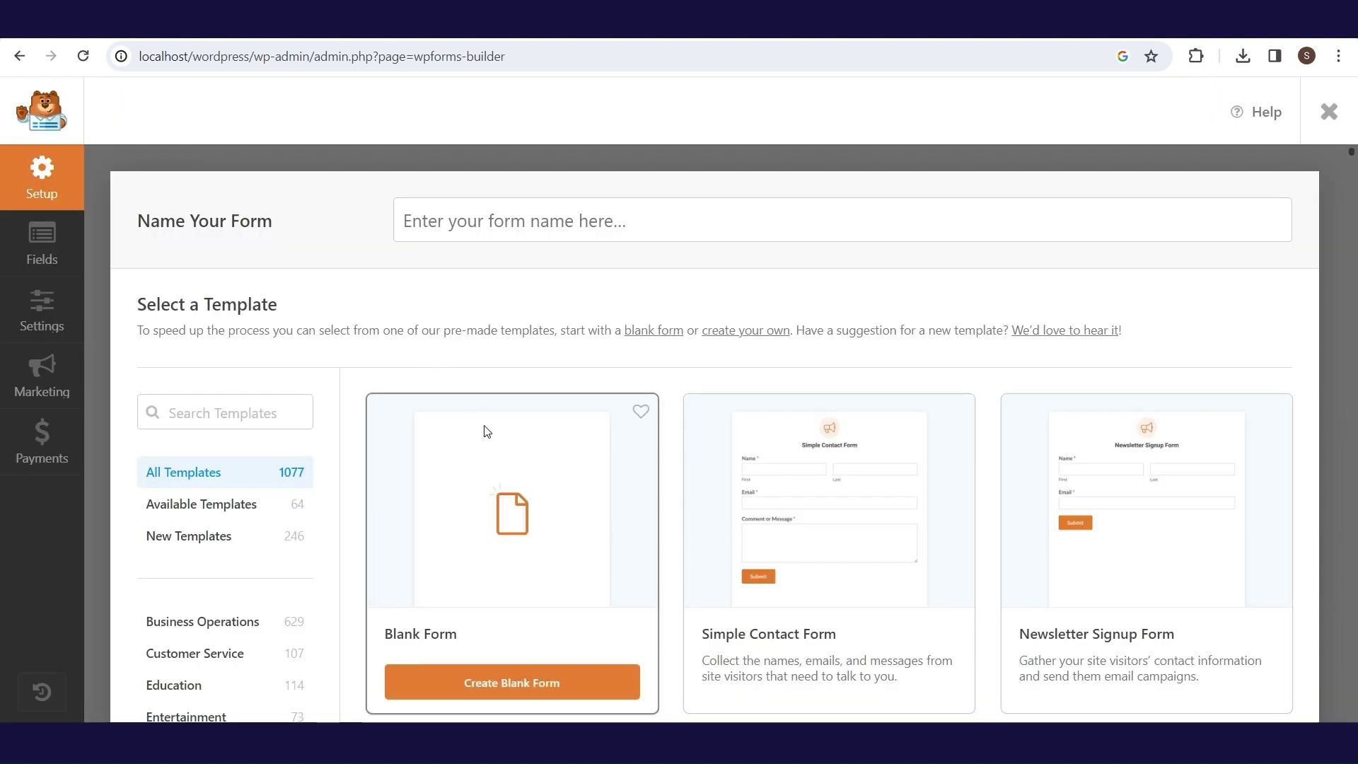
mouse_move(782, 507)
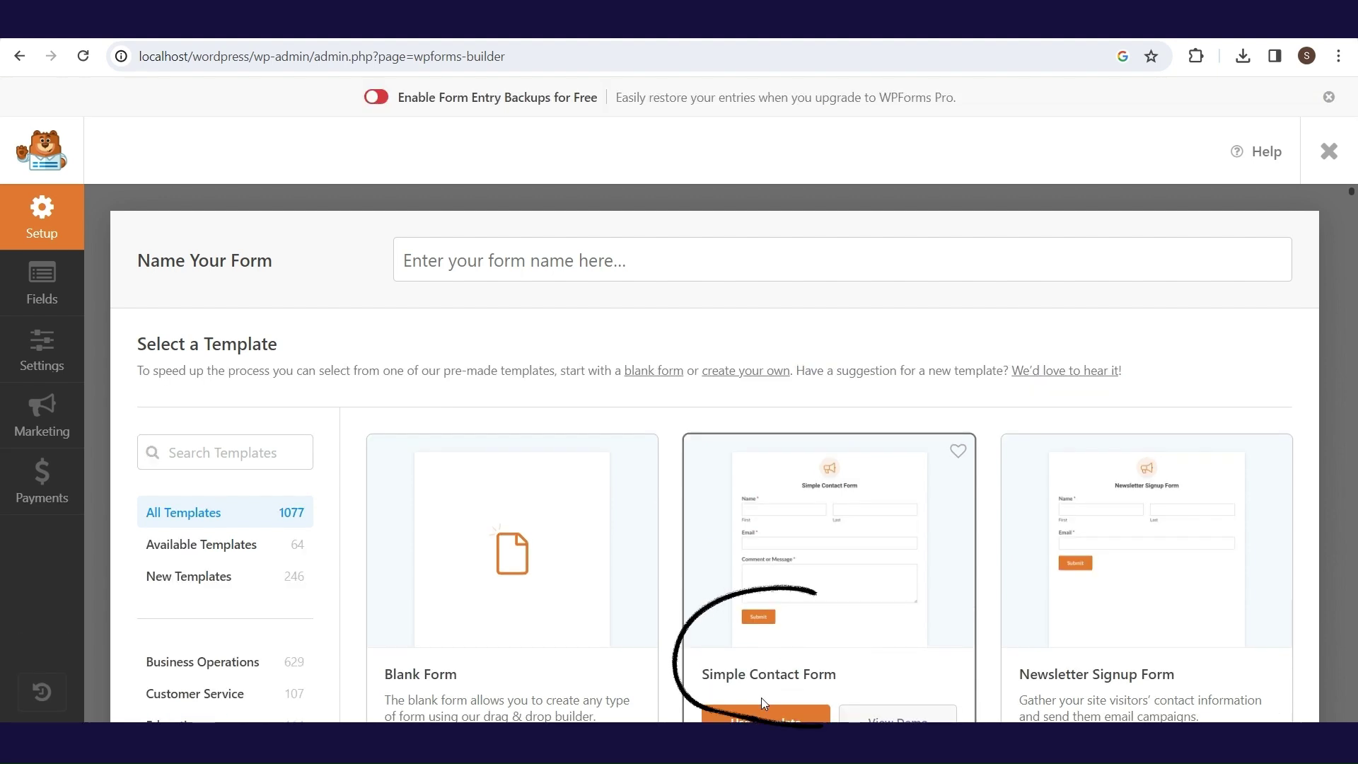
click(765, 716)
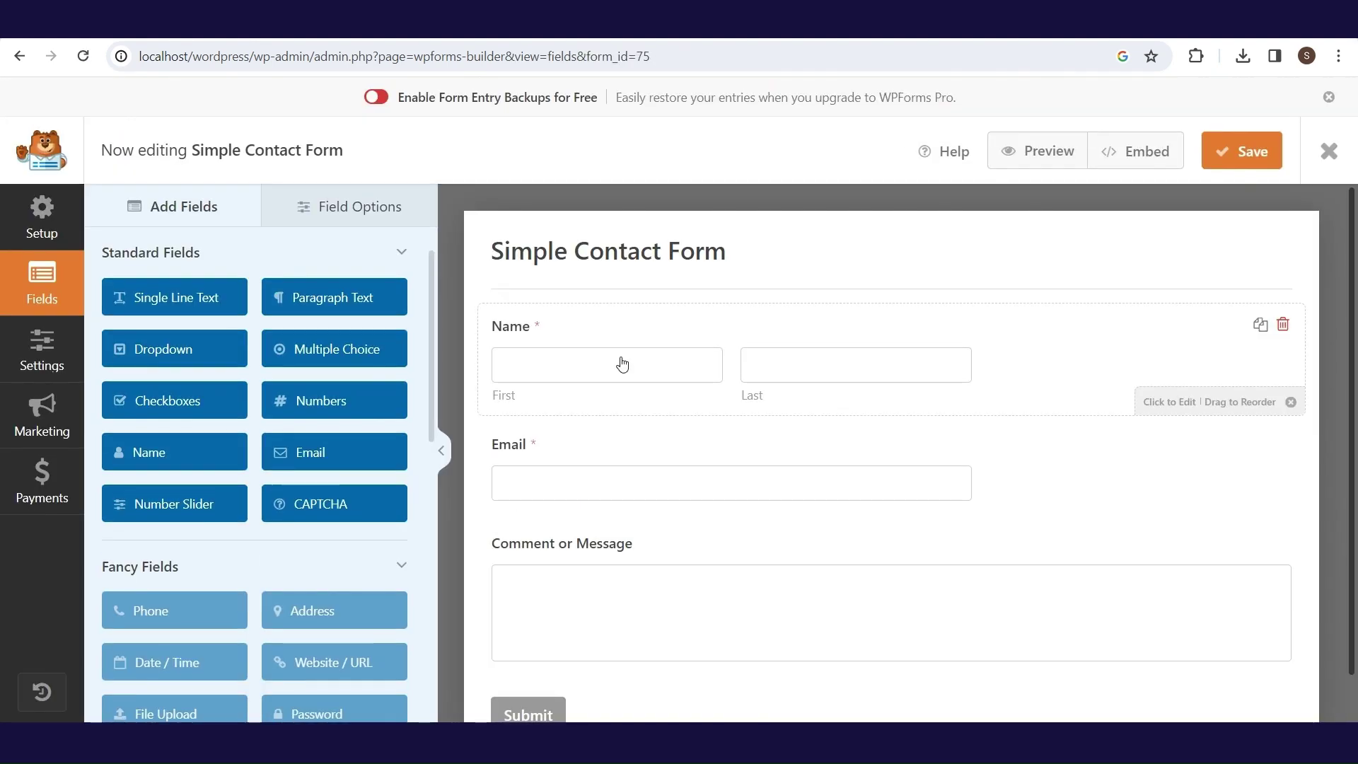
- Set the Name field to Simple format and add a Numbers field between Name and Email
click(403, 417)
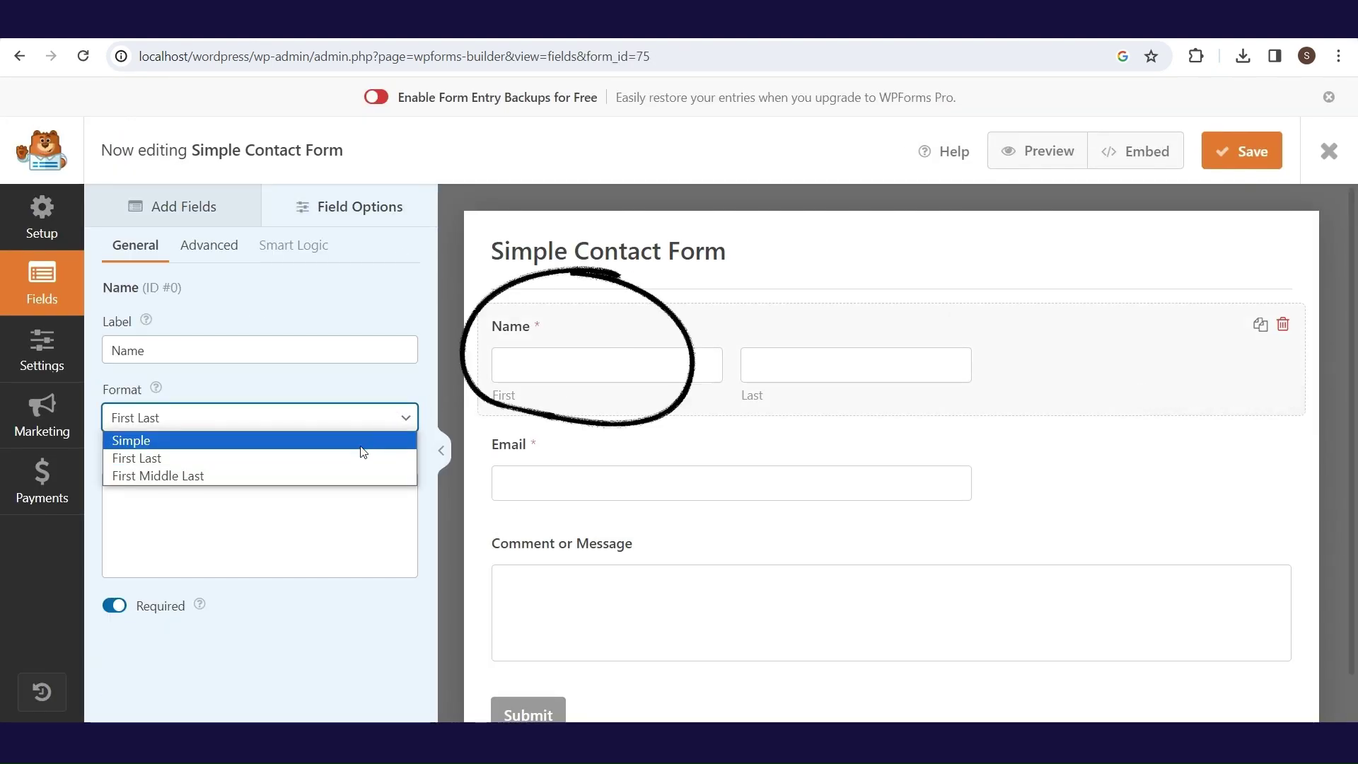
click(342, 441)
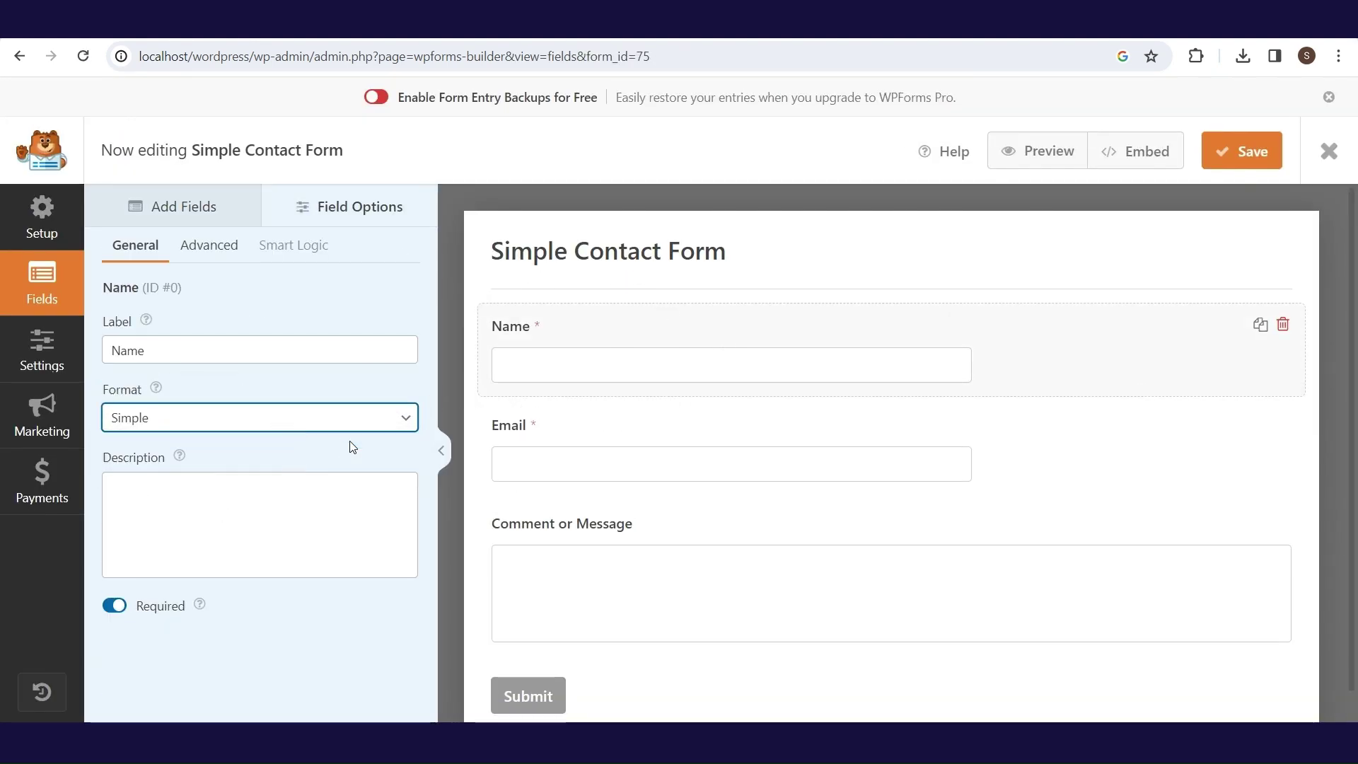
click(535, 447)
click(158, 220)
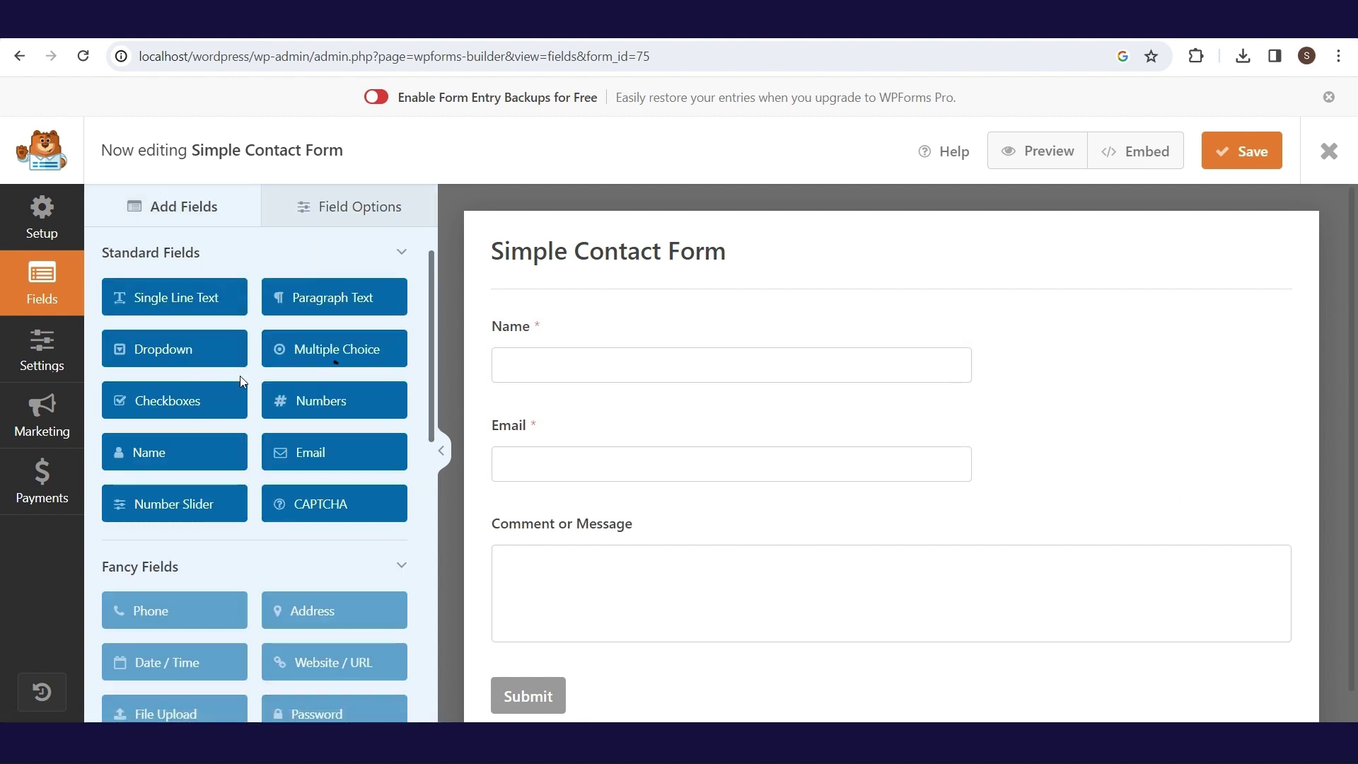
drag(311, 409, 544, 440)
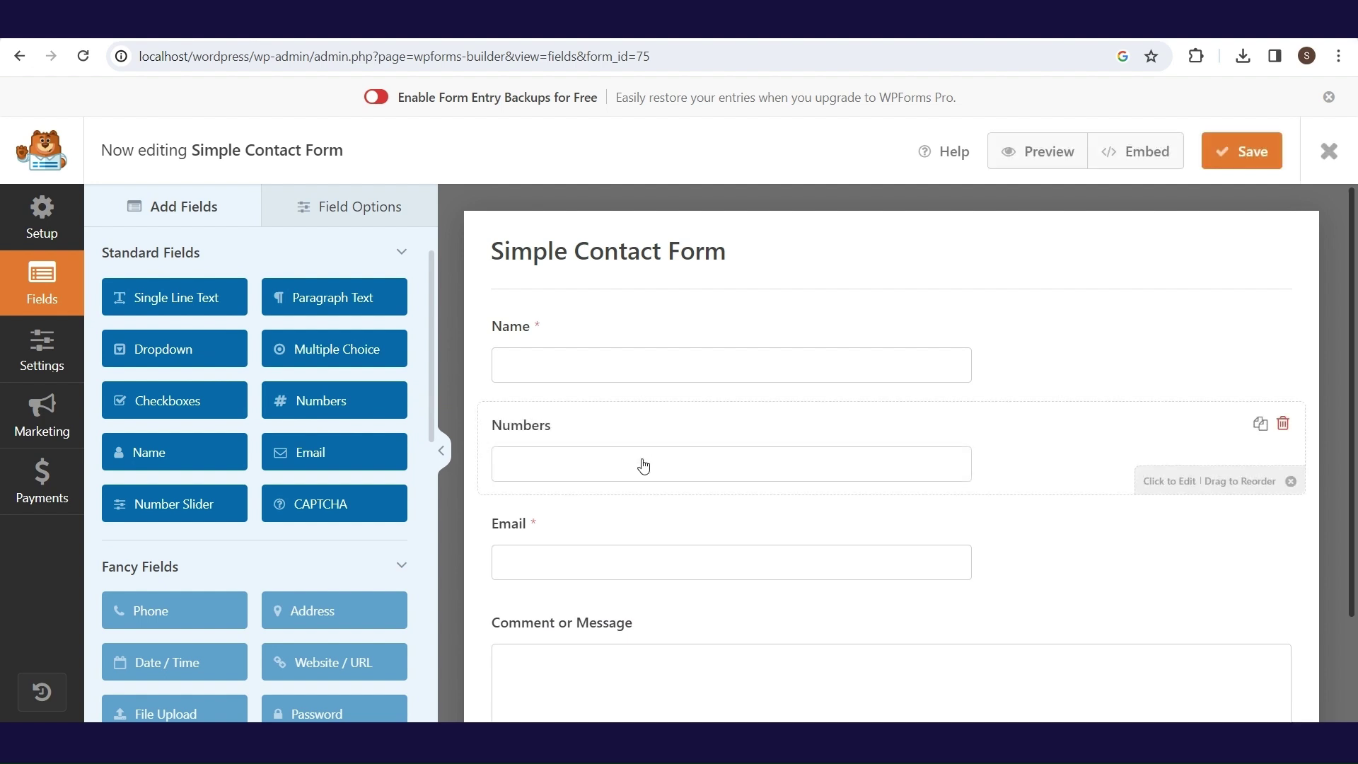
- Relabel the Numbers field 'Phone number:' and review the Email and Comment or Message fields
click(608, 439)
click(230, 351)
key(BackSpace)
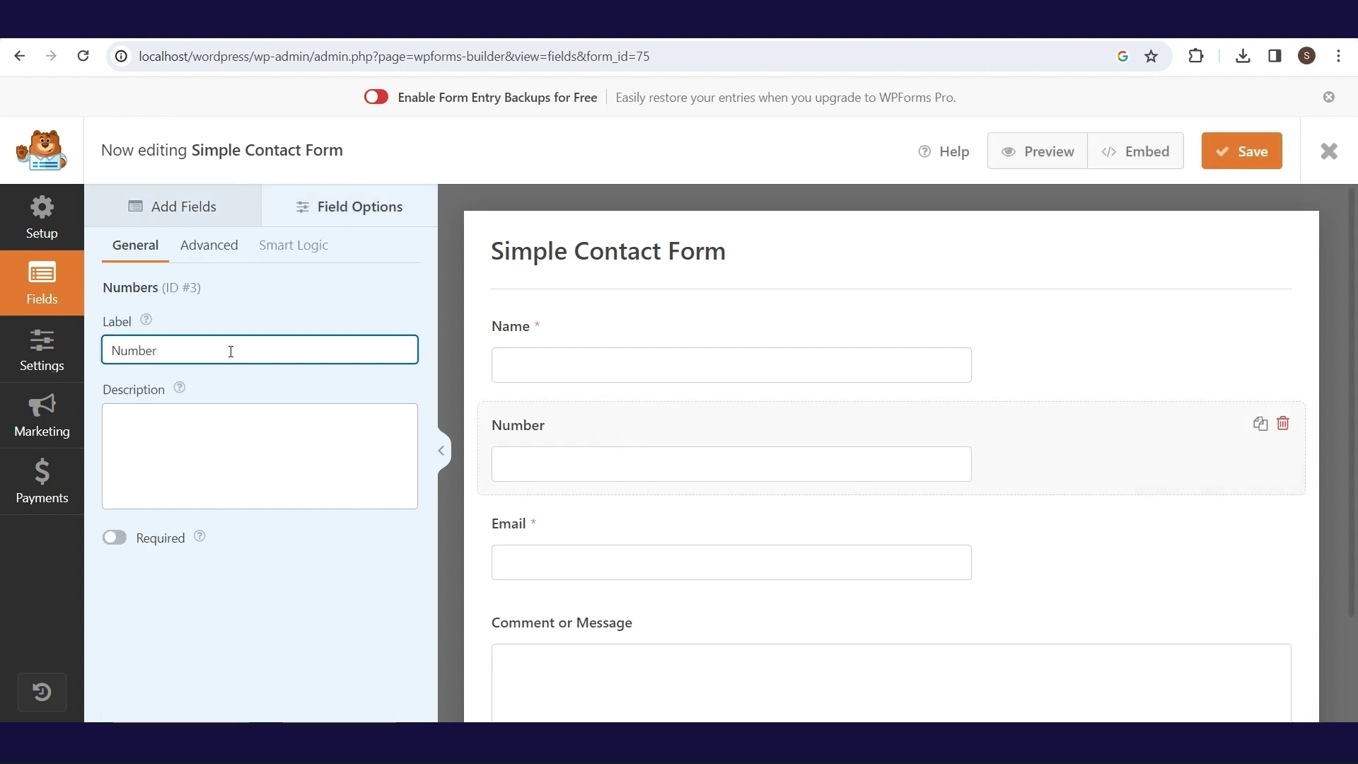
click(116, 351)
text(Phone)
key(Delete)
text(n)
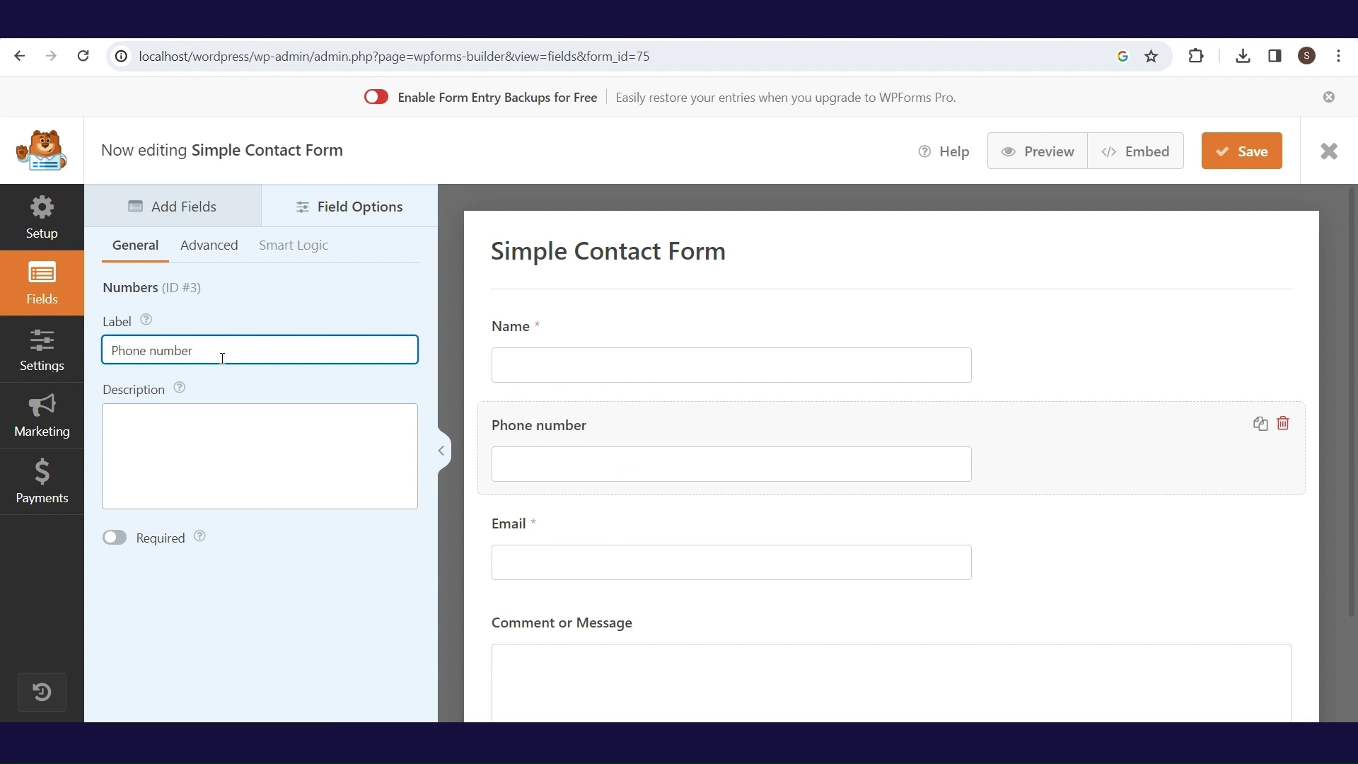
text(:)
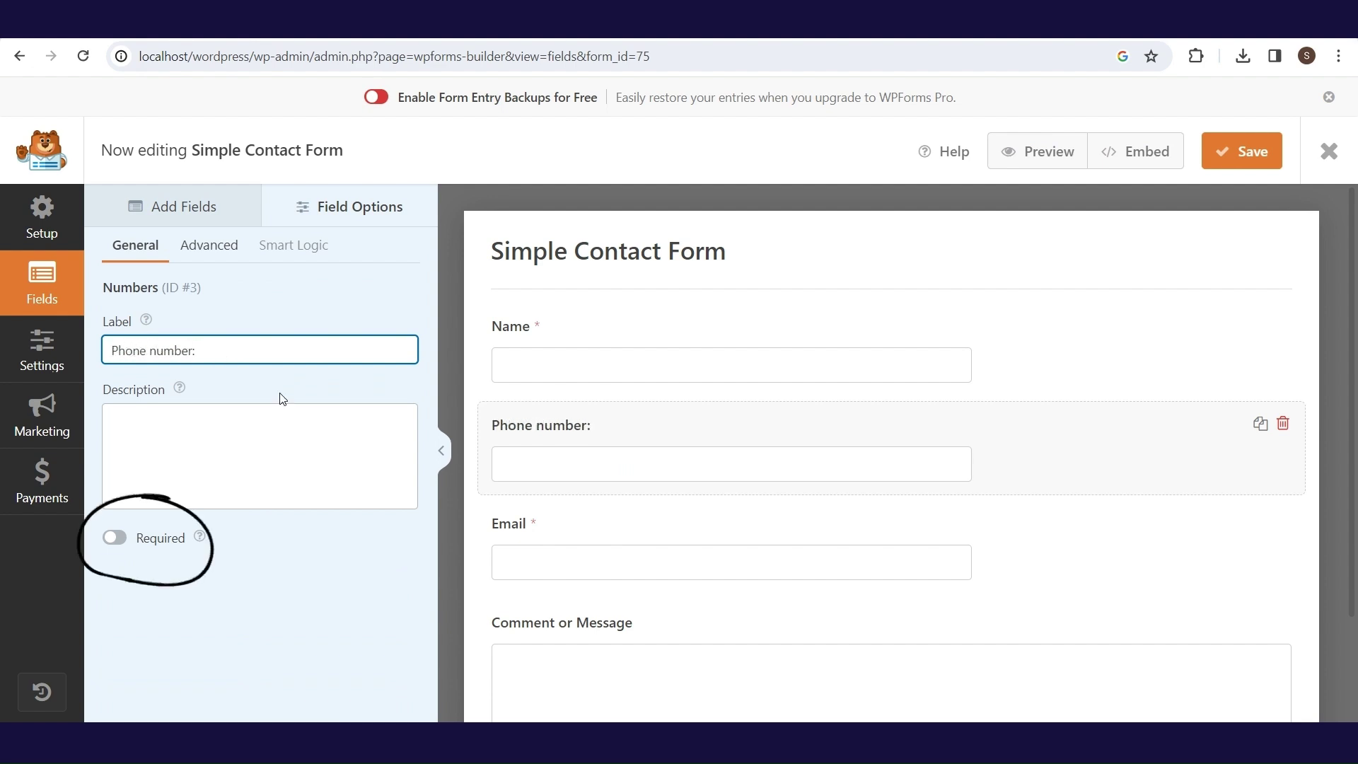
click(547, 559)
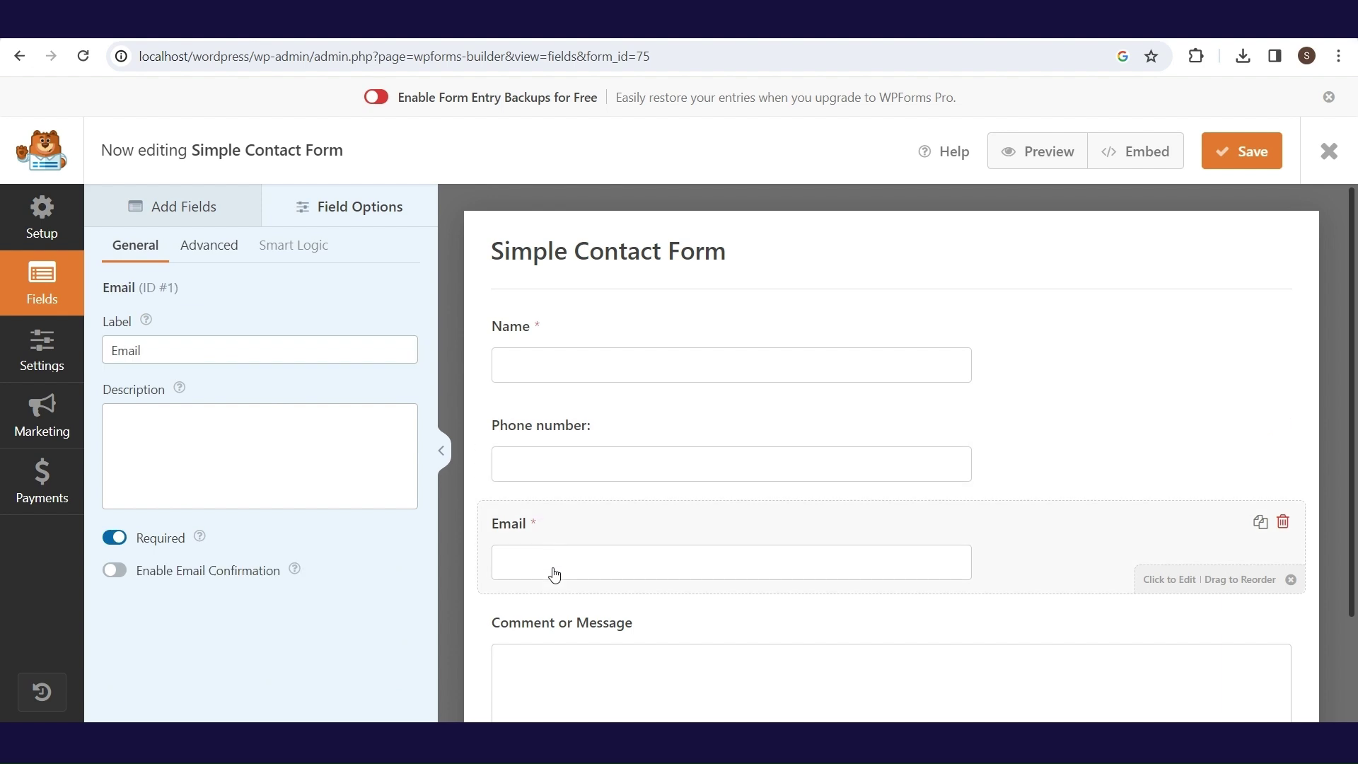
click(564, 622)
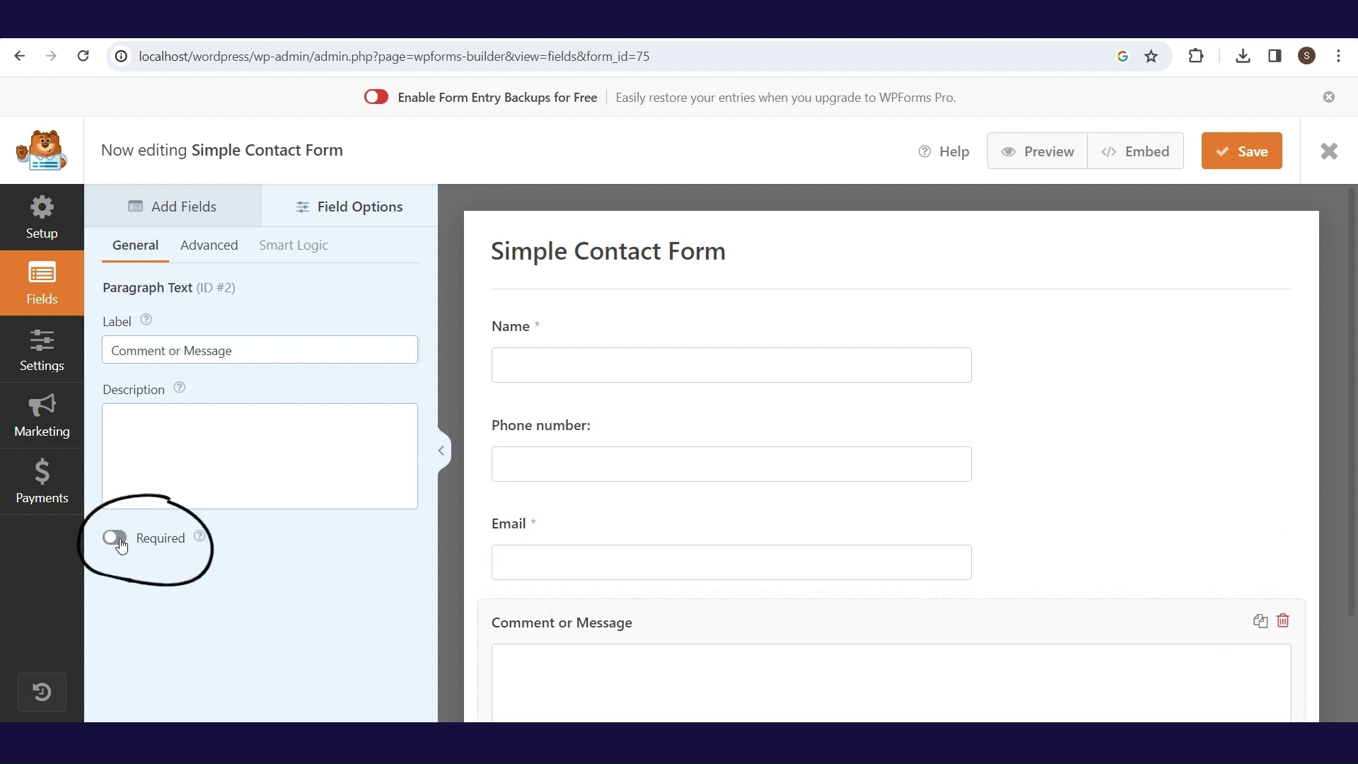
click(36, 360)
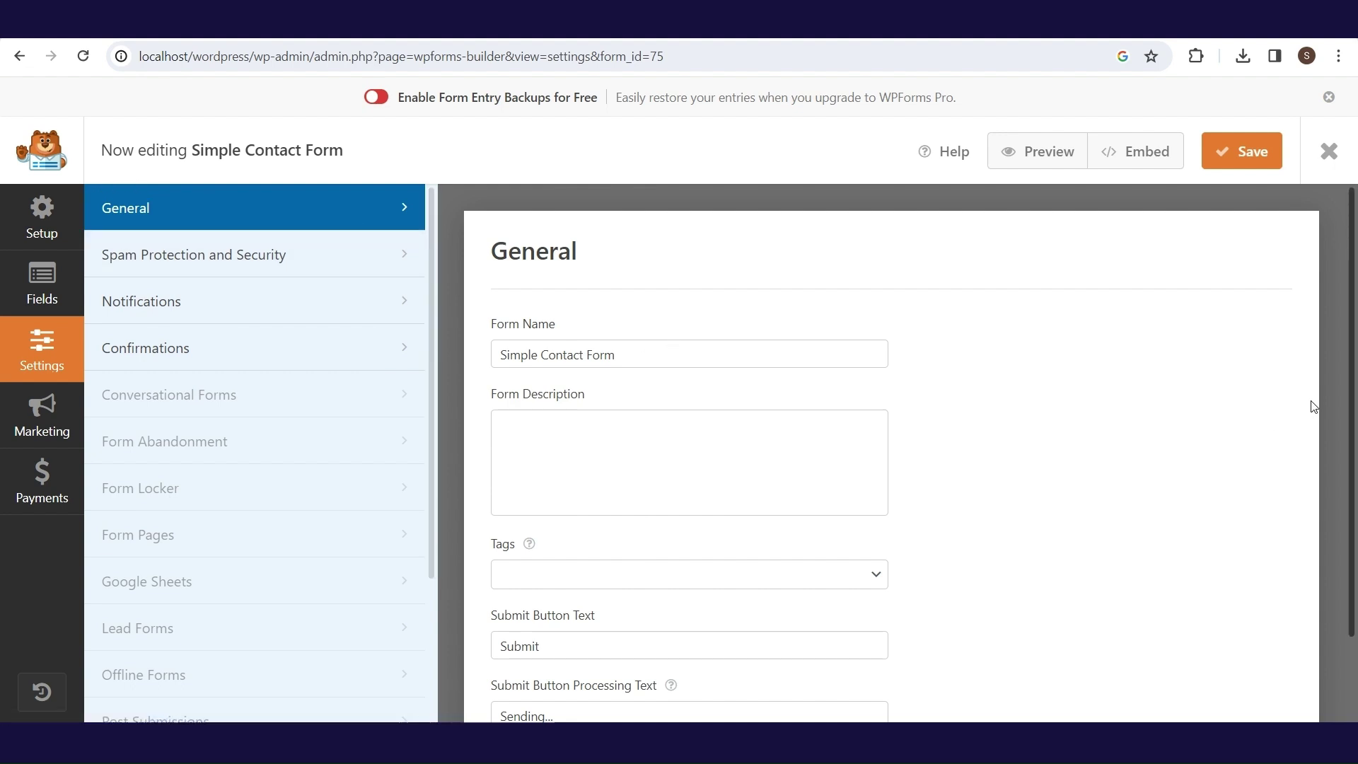
- Review the Simple Contact Form's Spam Protection and Notifications settings
mouse_move(1355, 378)
mouse_down()
mouse_move(1354, 449)
mouse_move(1349, 352)
mouse_up()
click(313, 265)
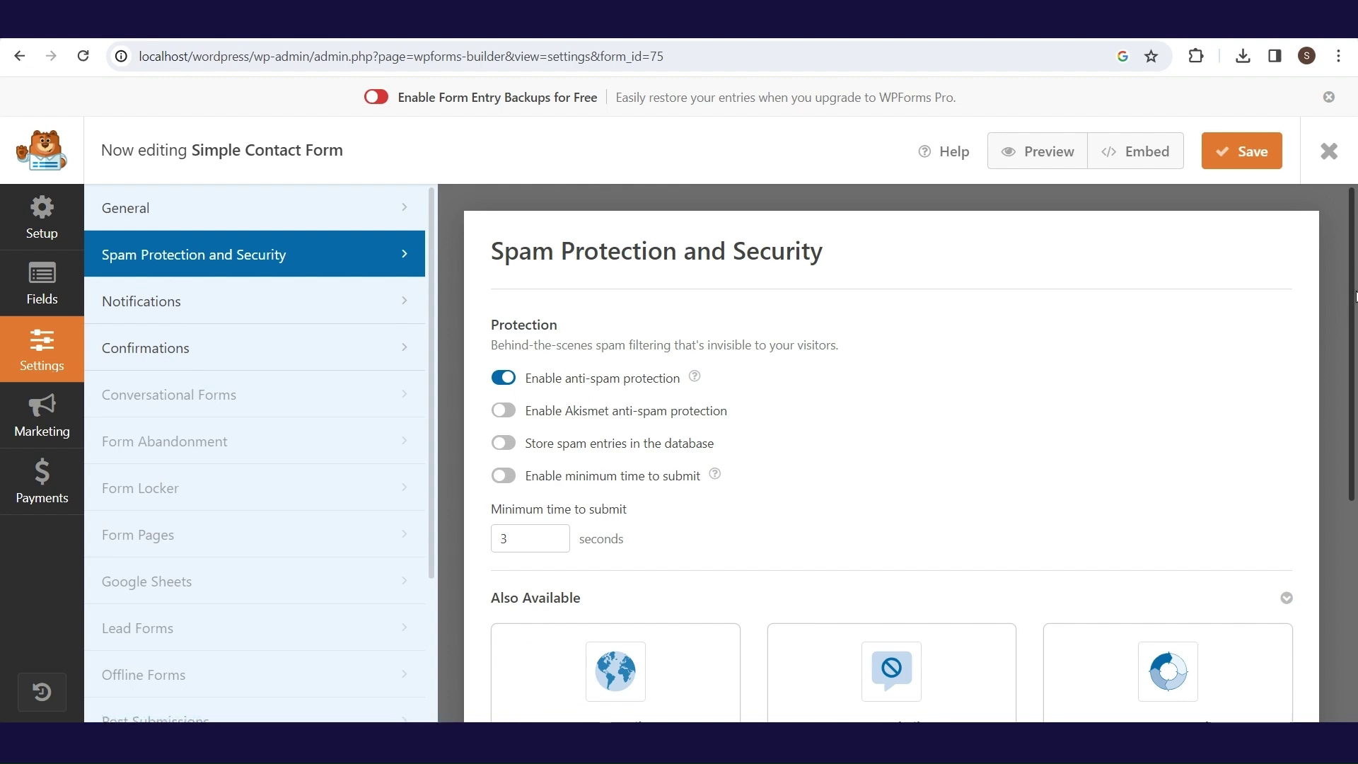
drag(1354, 295, 1333, 269)
click(331, 309)
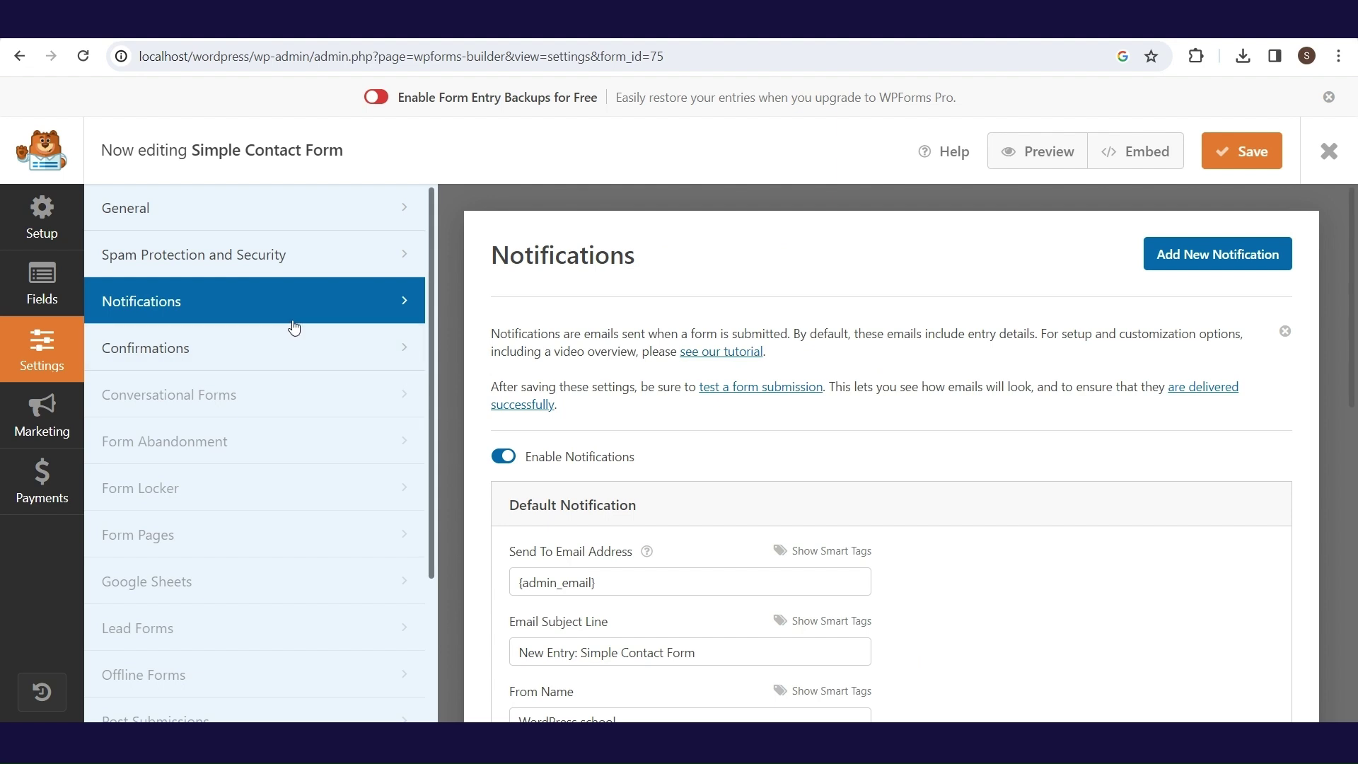
- Check the default thank-you confirmation message, then save the form and close the builder
click(288, 352)
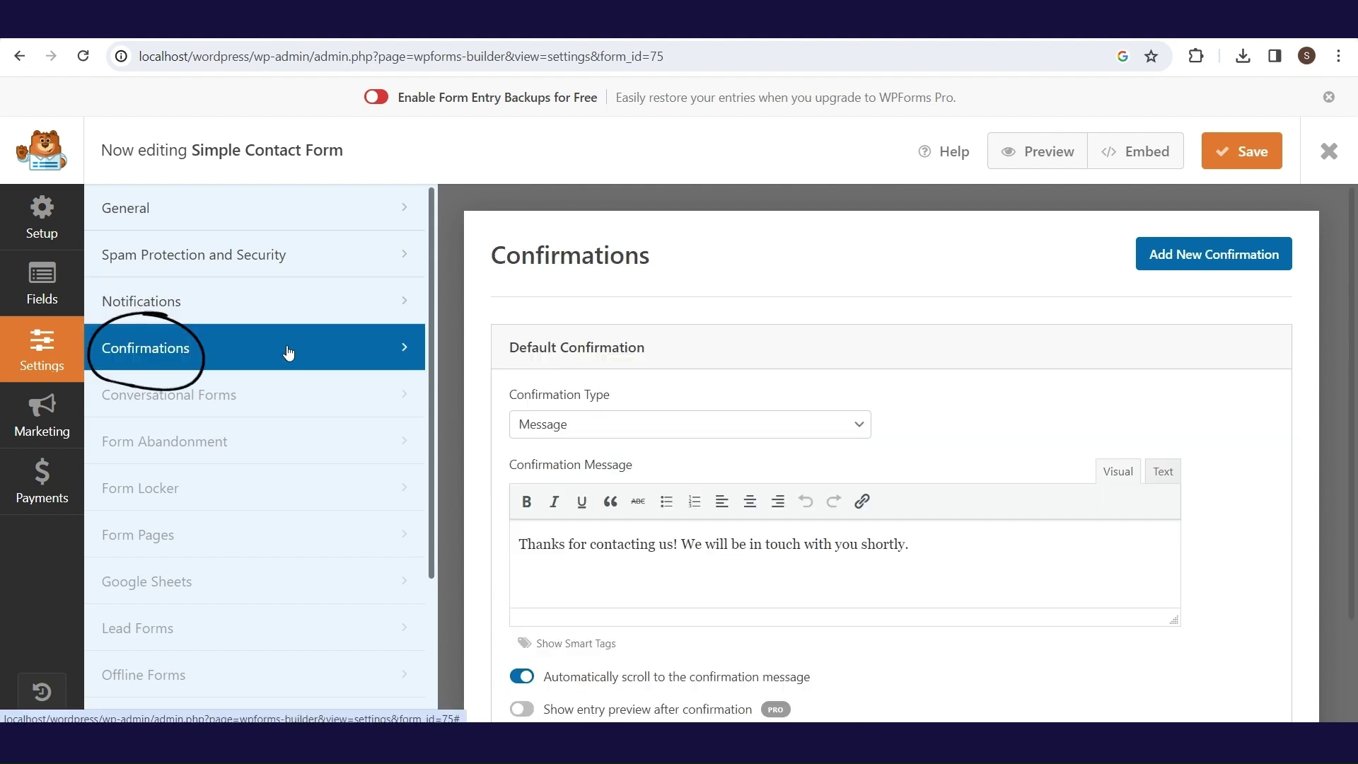
click(916, 544)
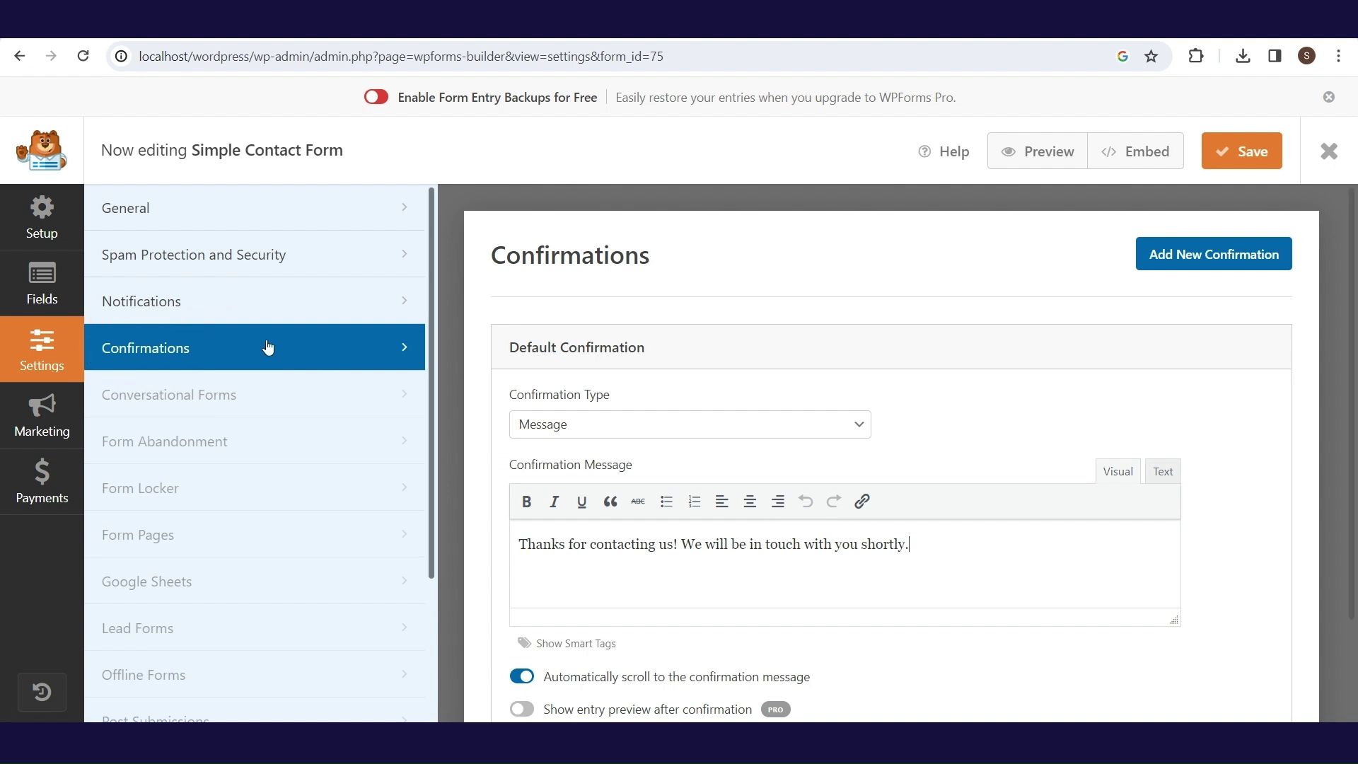
click(1252, 167)
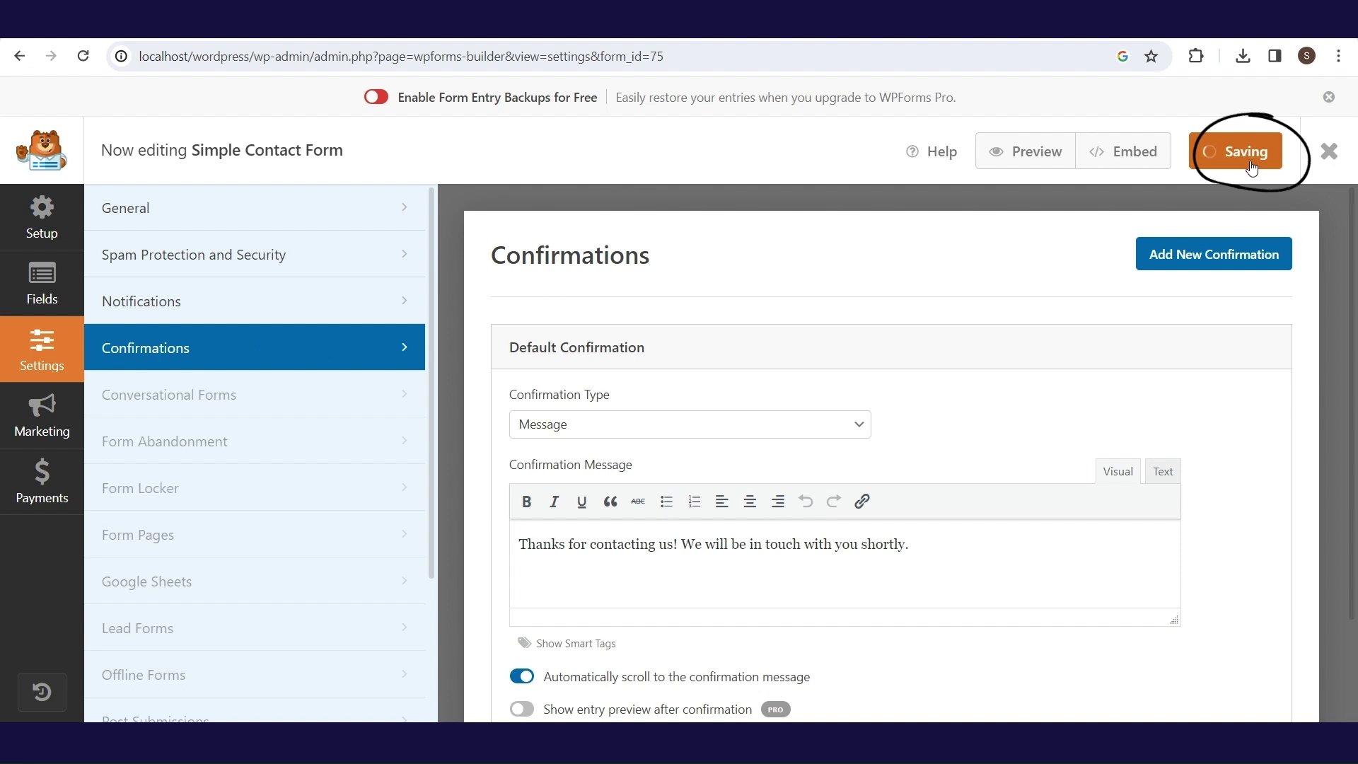
click(1320, 159)
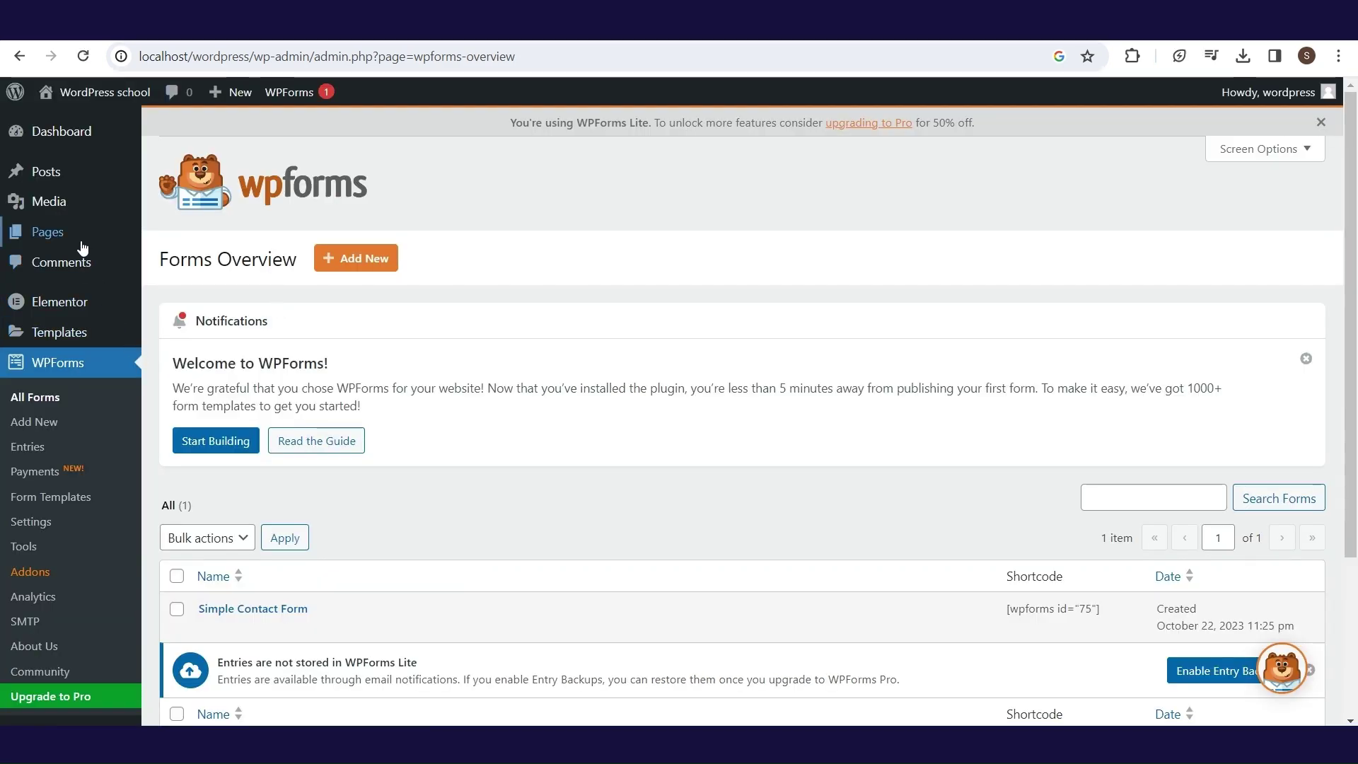
- Open the Contact page in Elementor from the All Pages list
mouse_move(90, 243)
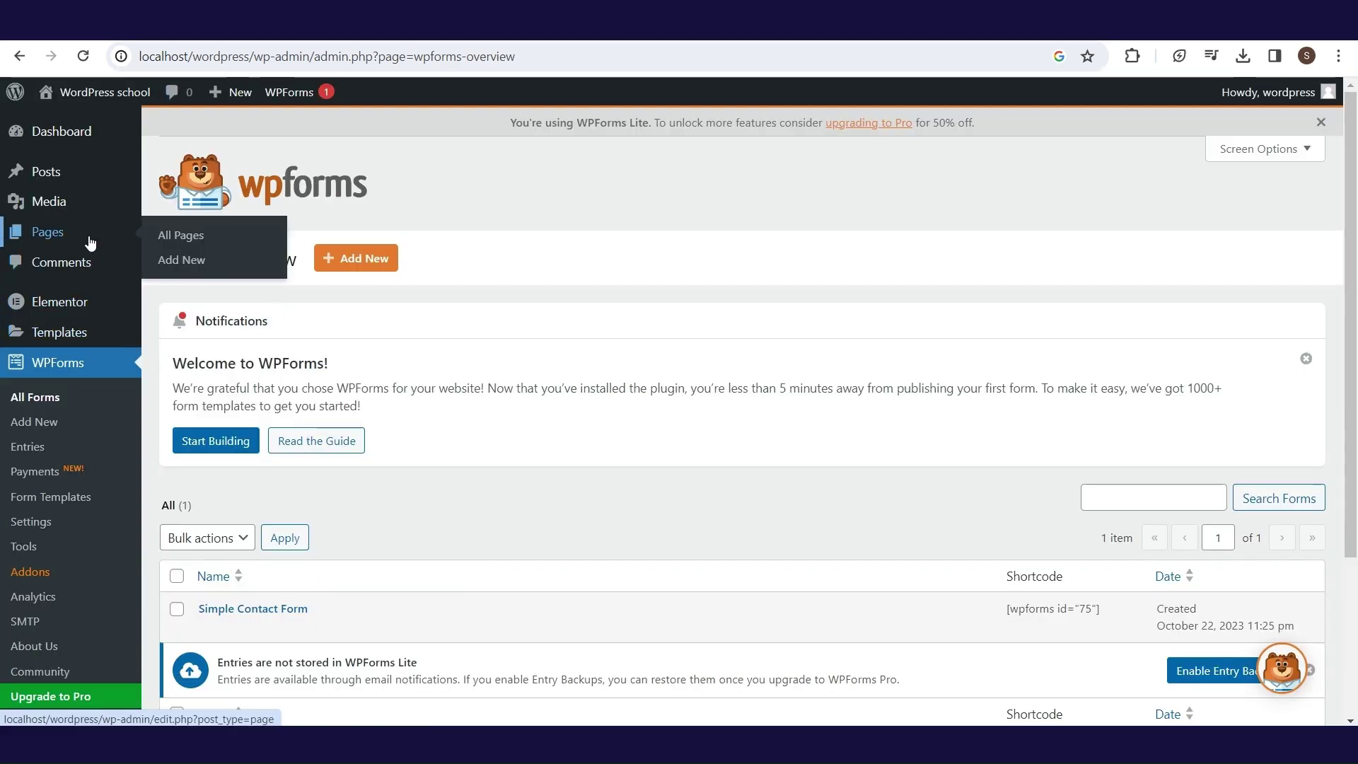
click(182, 237)
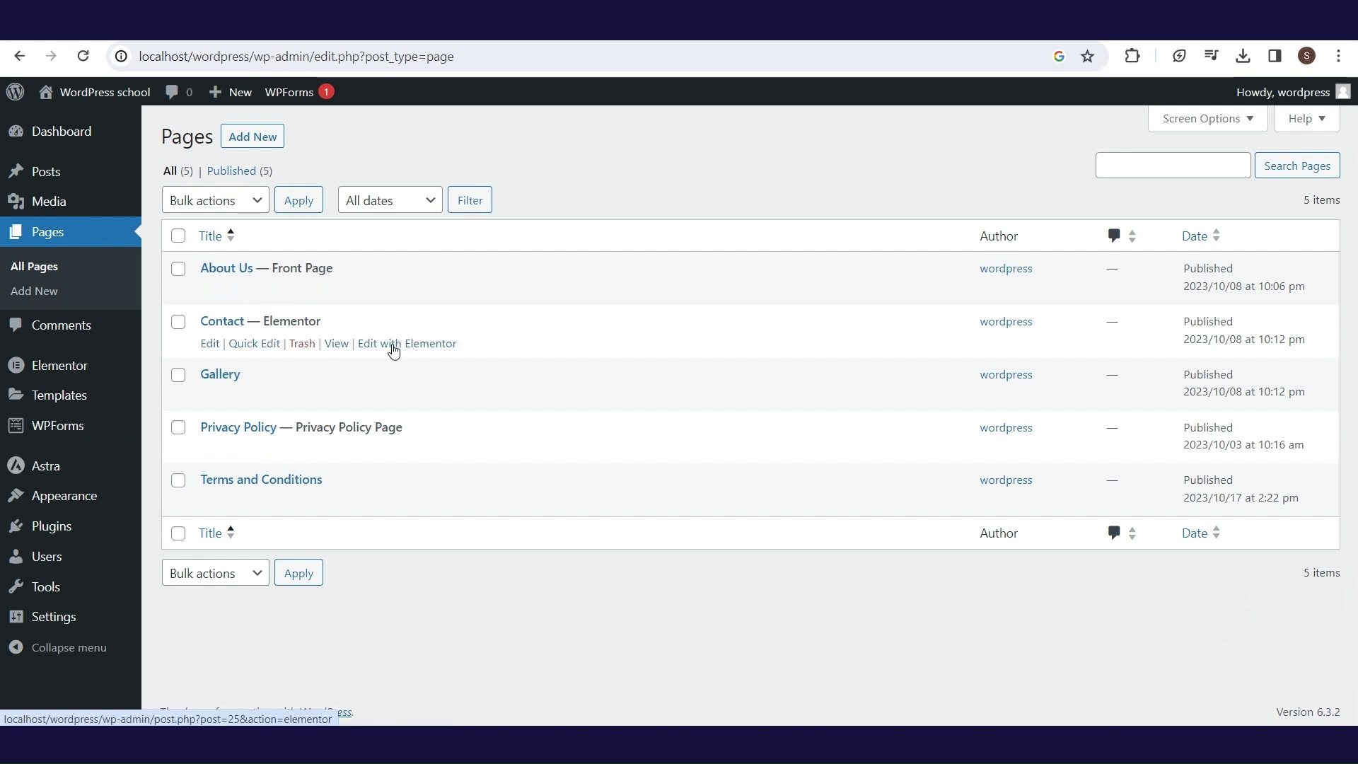
click(394, 344)
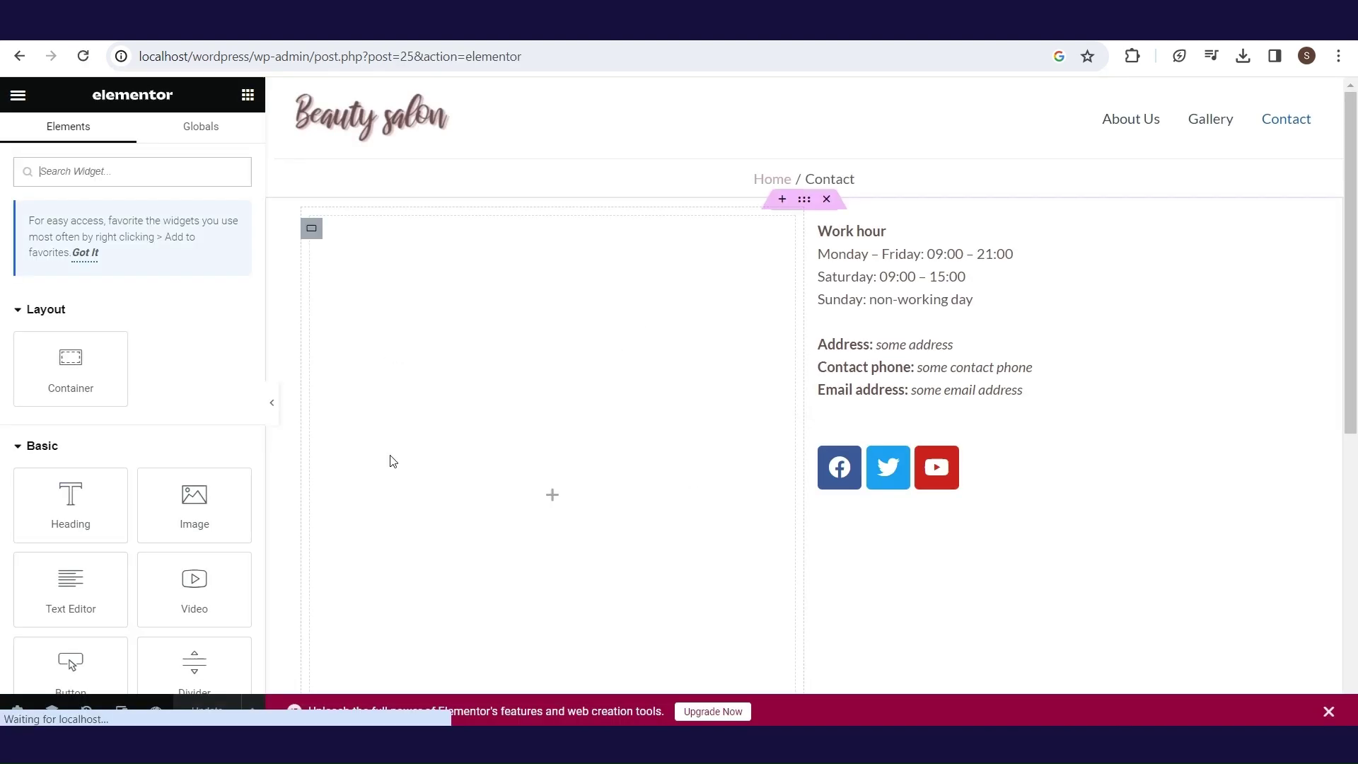
scroll(262, 220, down, 3)
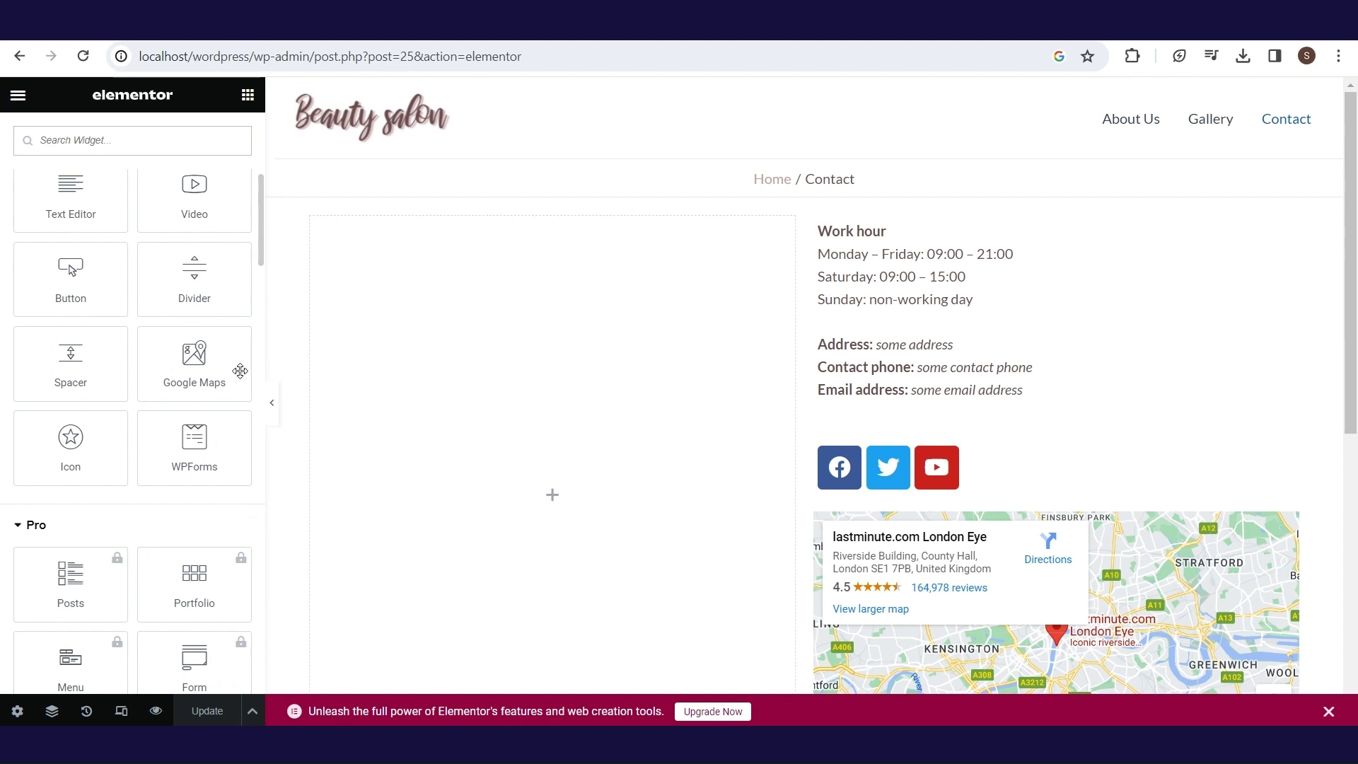
- Place a WPForms widget showing Simple Contact Form, update the page, and go back
drag(200, 455, 544, 491)
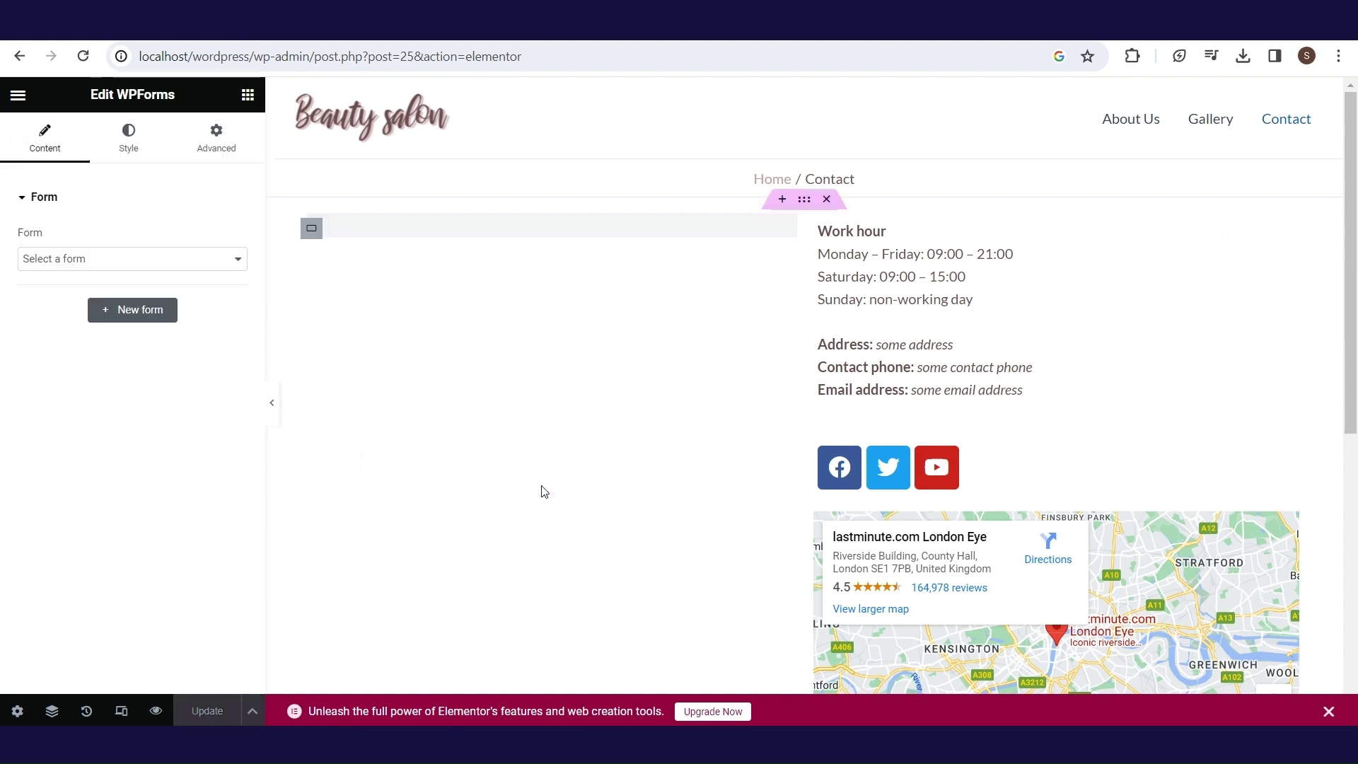
click(165, 257)
click(167, 290)
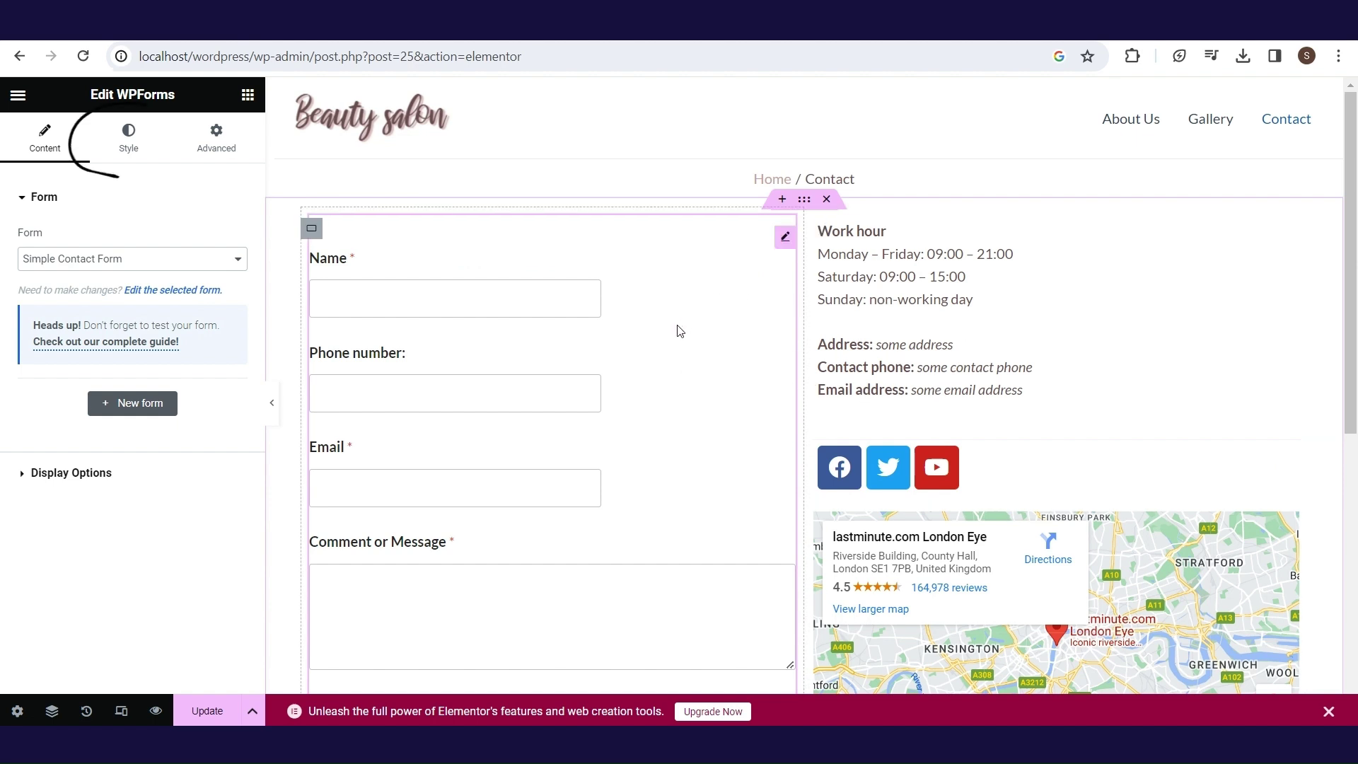
click(128, 138)
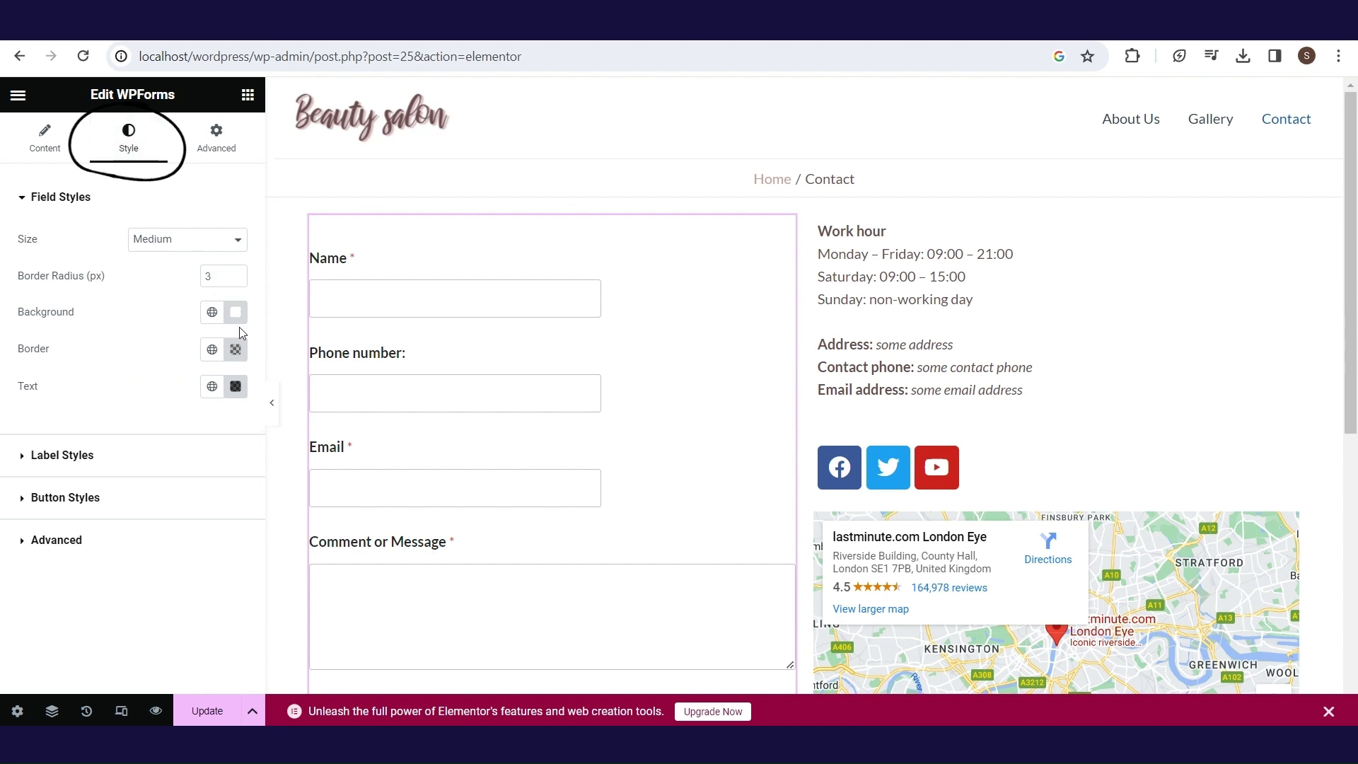
click(206, 710)
click(19, 55)
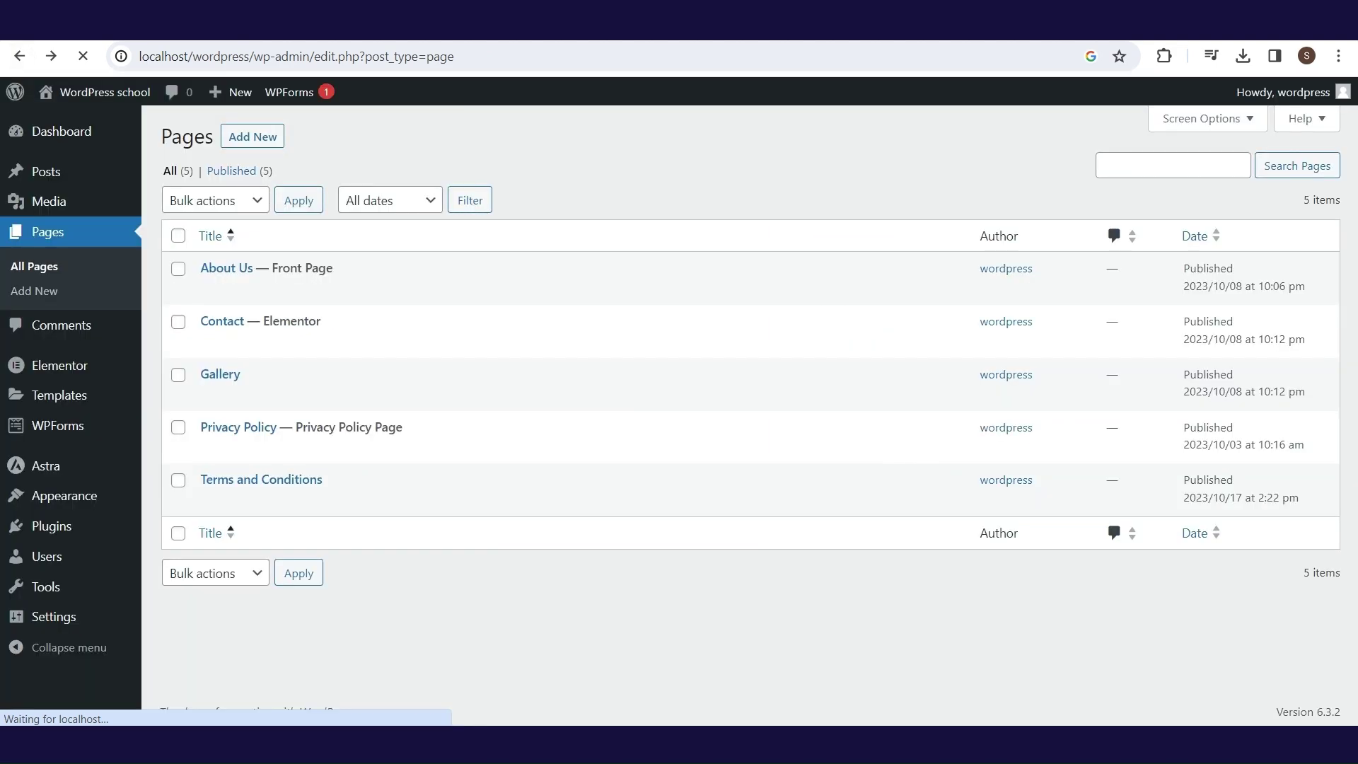
- Open the Gallery page in Elementor, add a single-column container, and drop in Basic Gallery
click(219, 372)
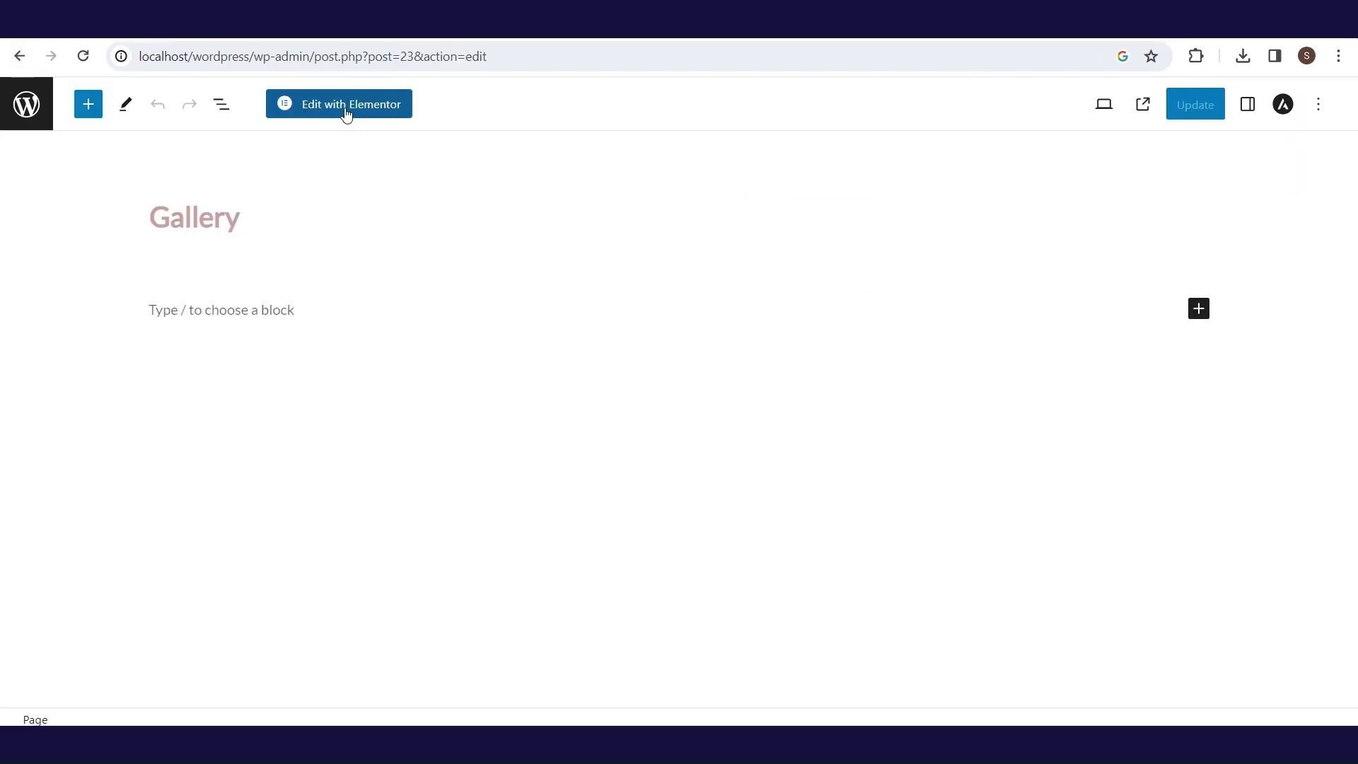
click(346, 111)
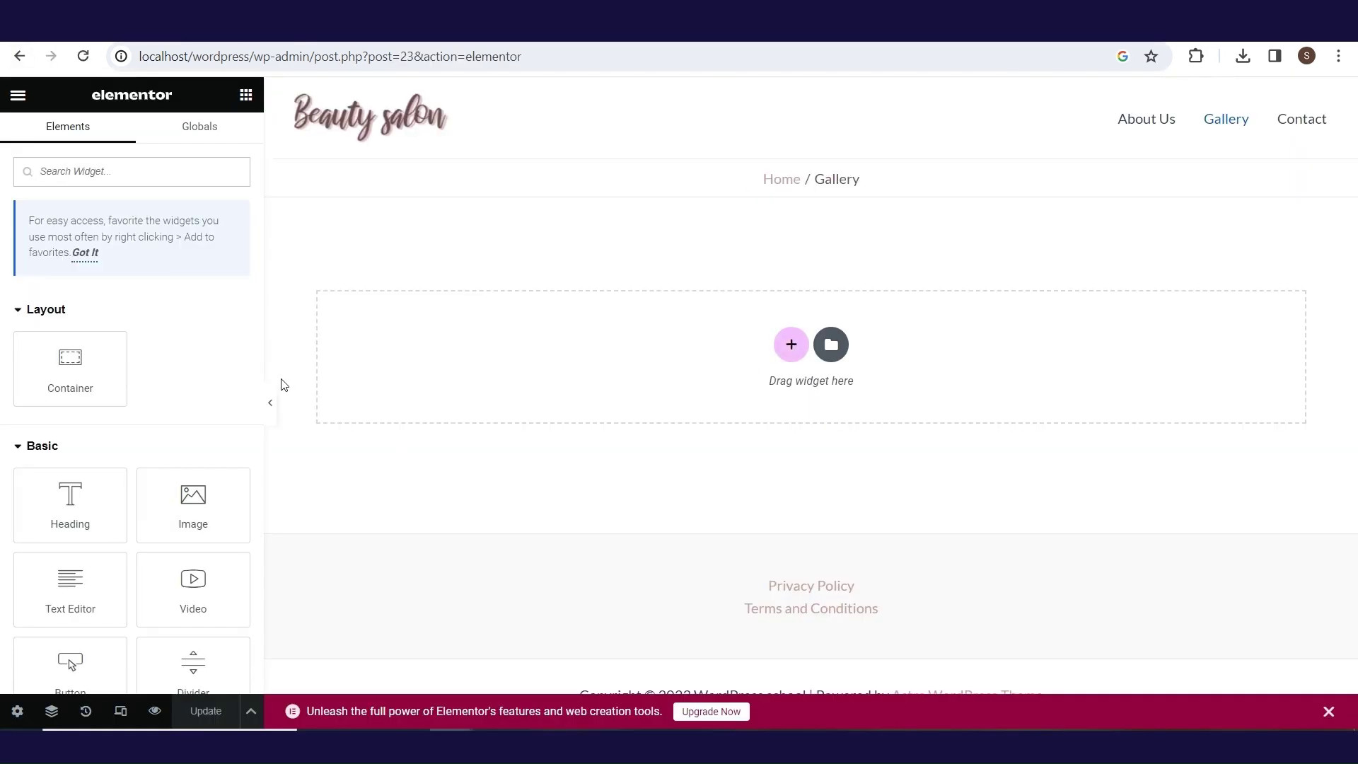
click(792, 344)
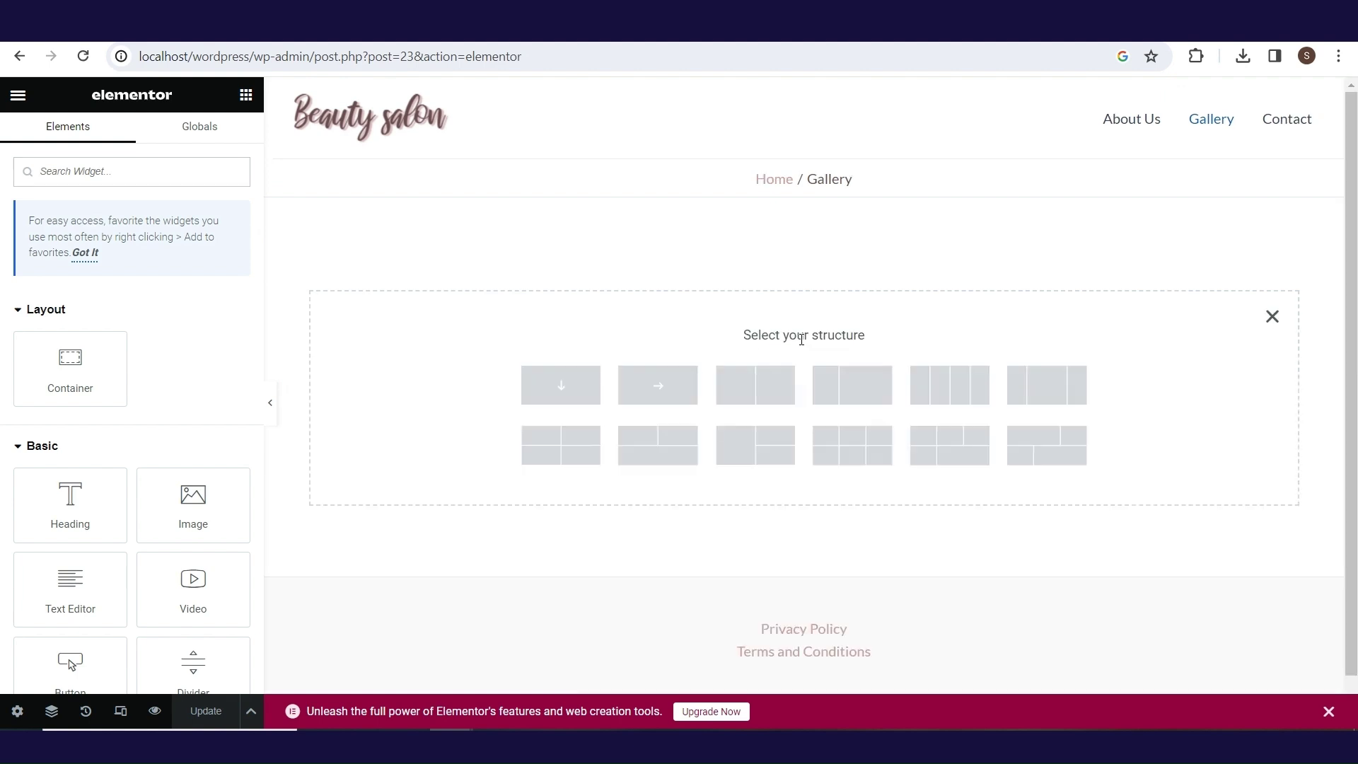
click(594, 388)
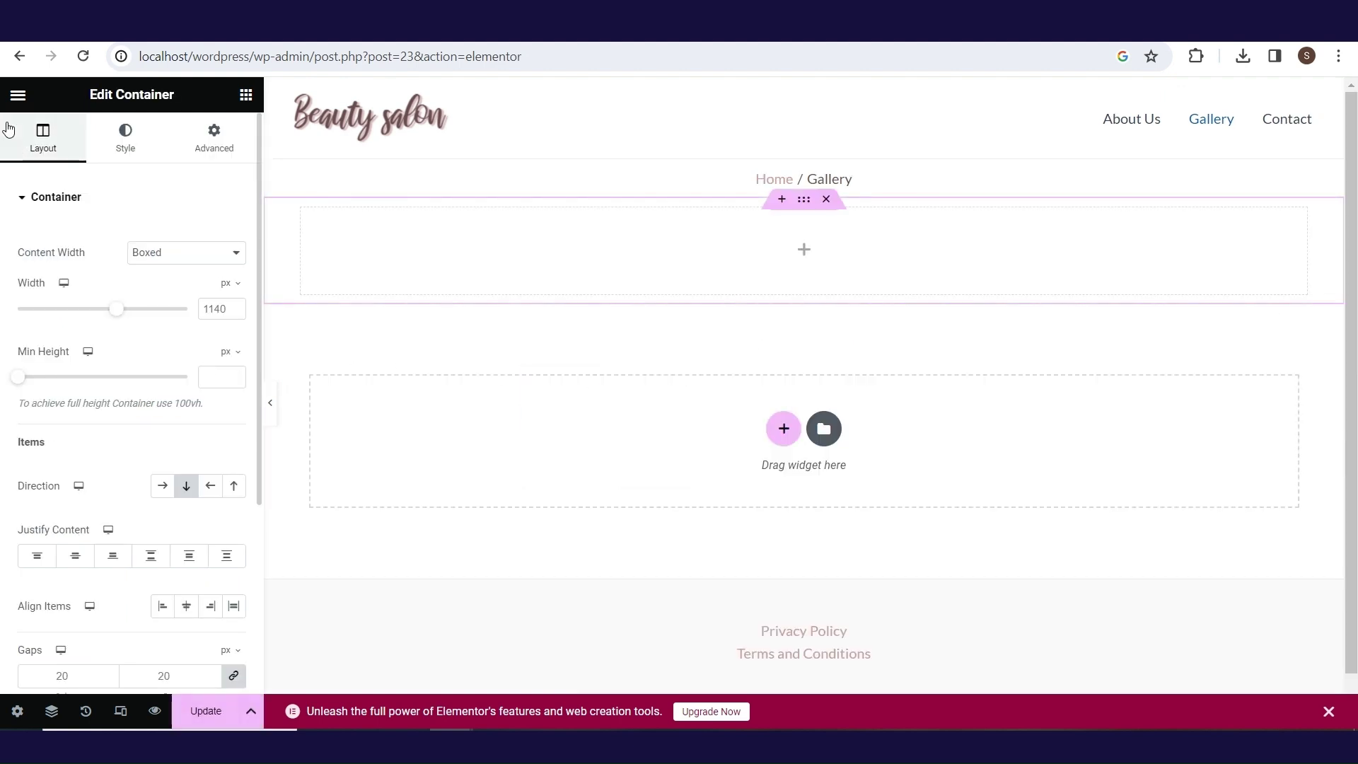
click(12, 99)
scroll(127, 424, down, 10)
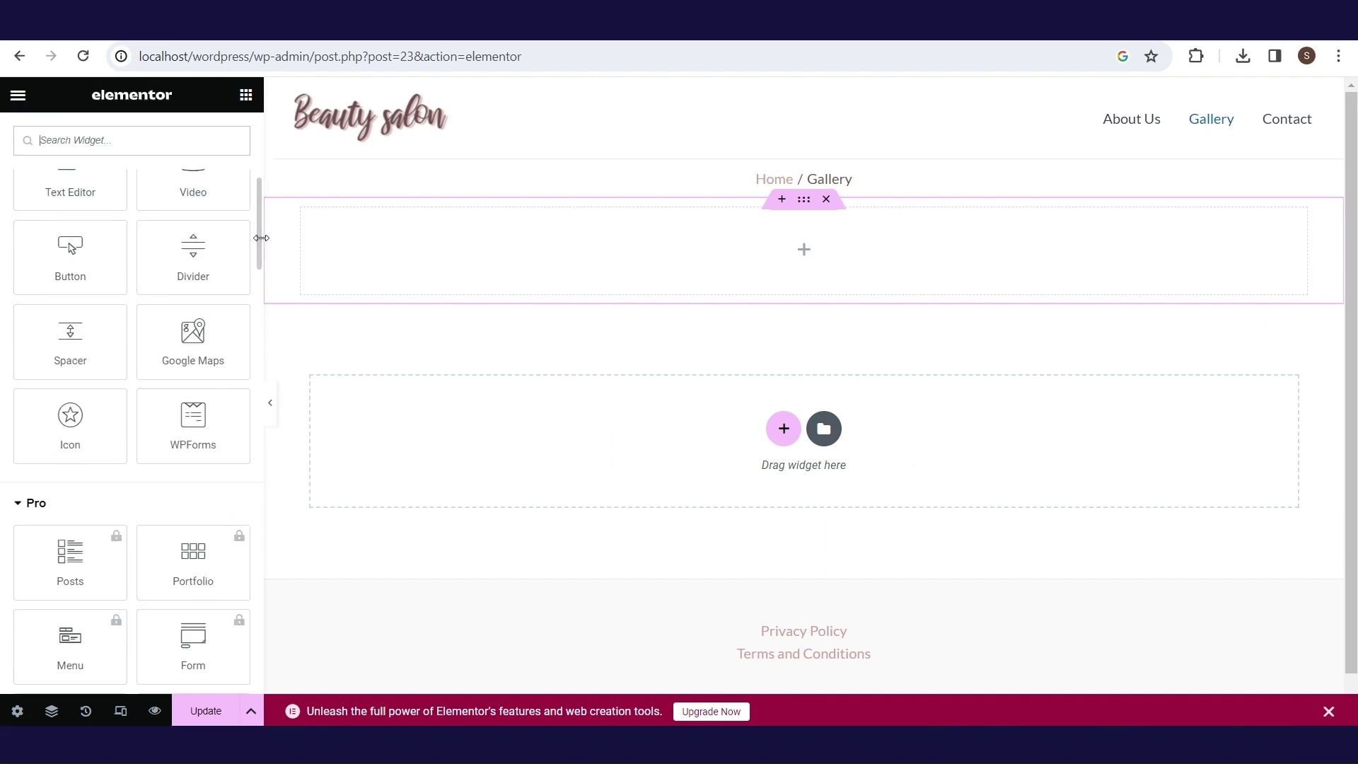
drag(70, 396, 780, 271)
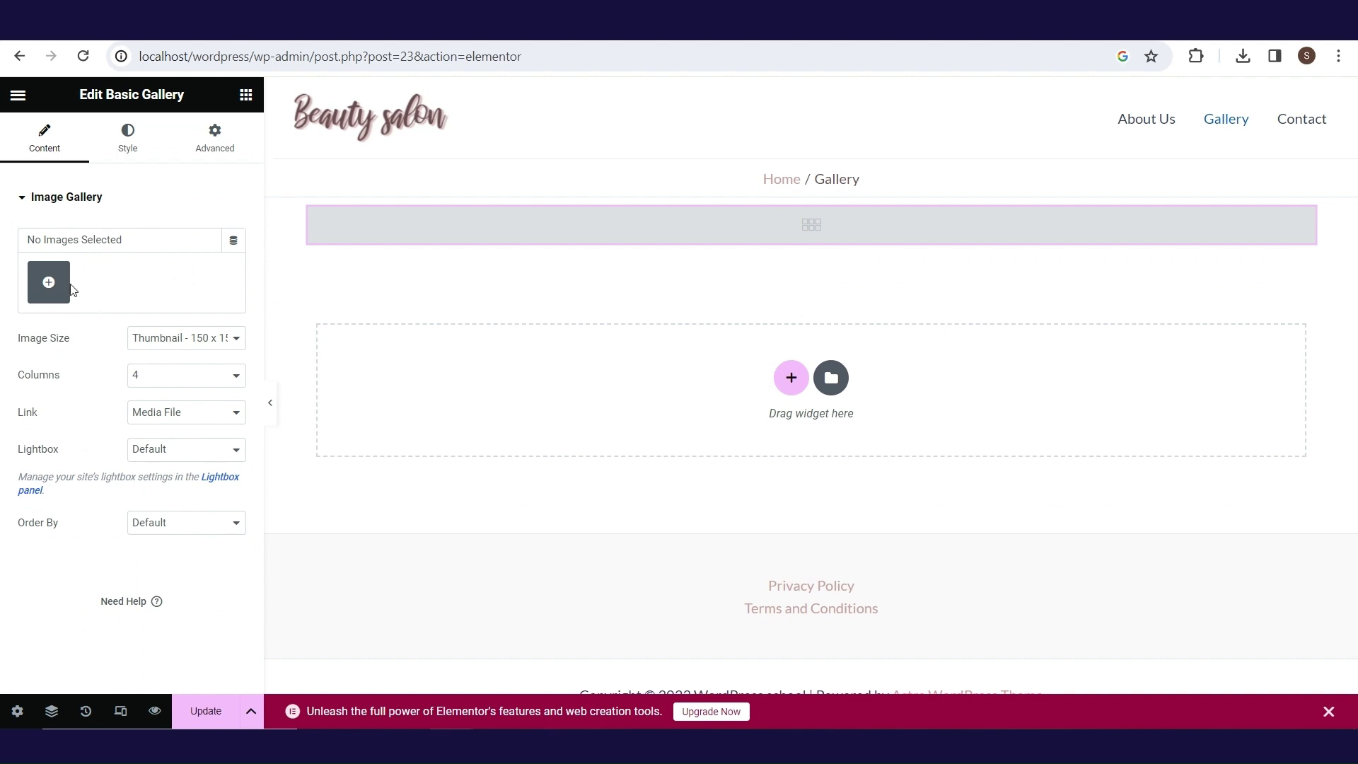
- Select Photos 3, 1, 2, 4, 5, 7, 8, 9 and insert them as the gallery
click(46, 286)
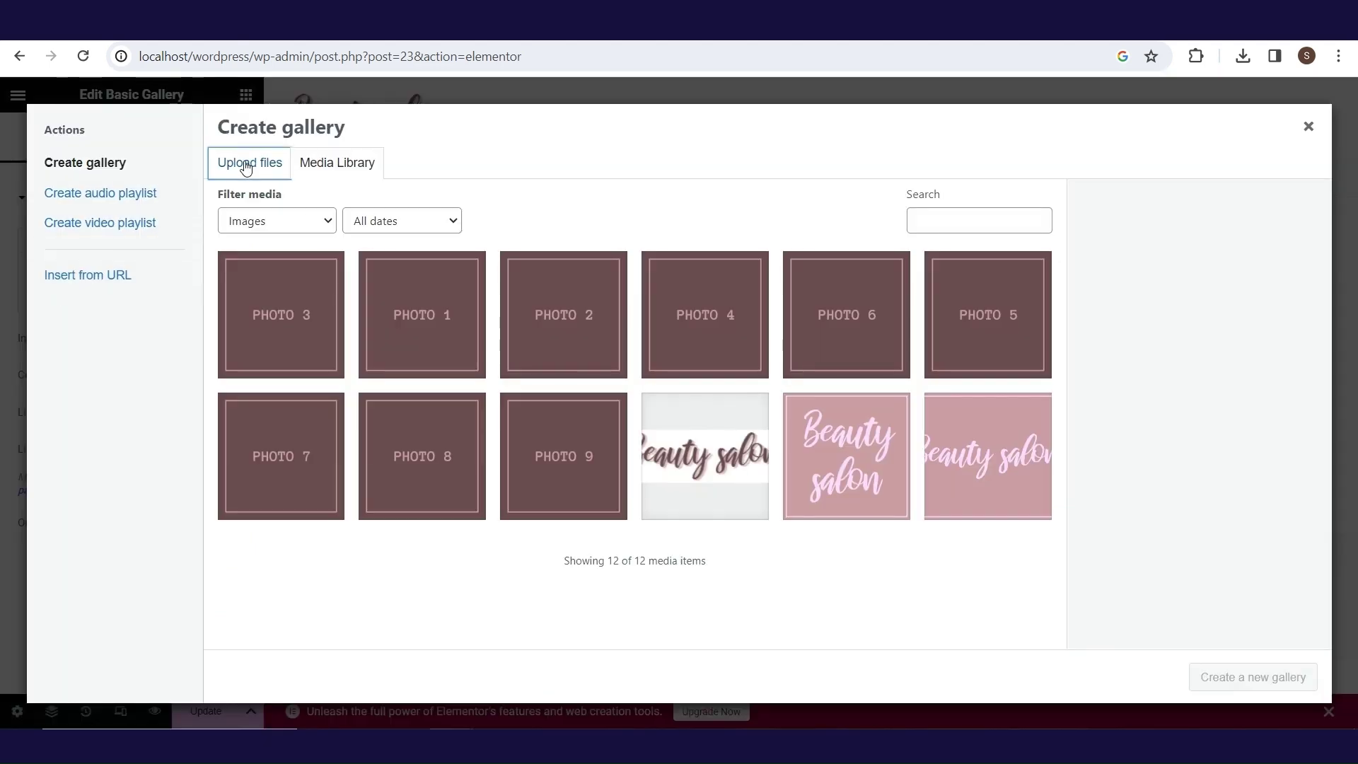
click(246, 165)
click(334, 165)
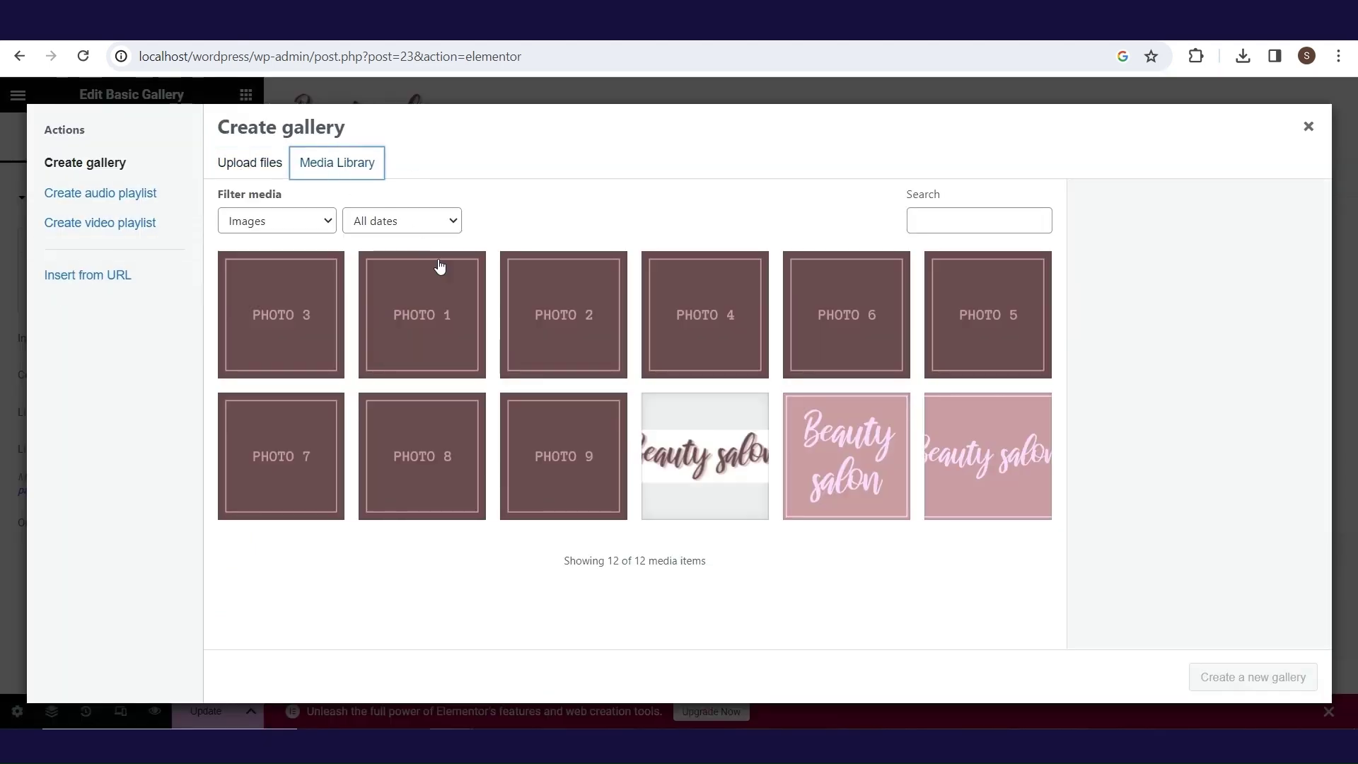
click(292, 343)
shift+click(705, 315)
click(987, 315)
shift+click(563, 457)
click(1252, 676)
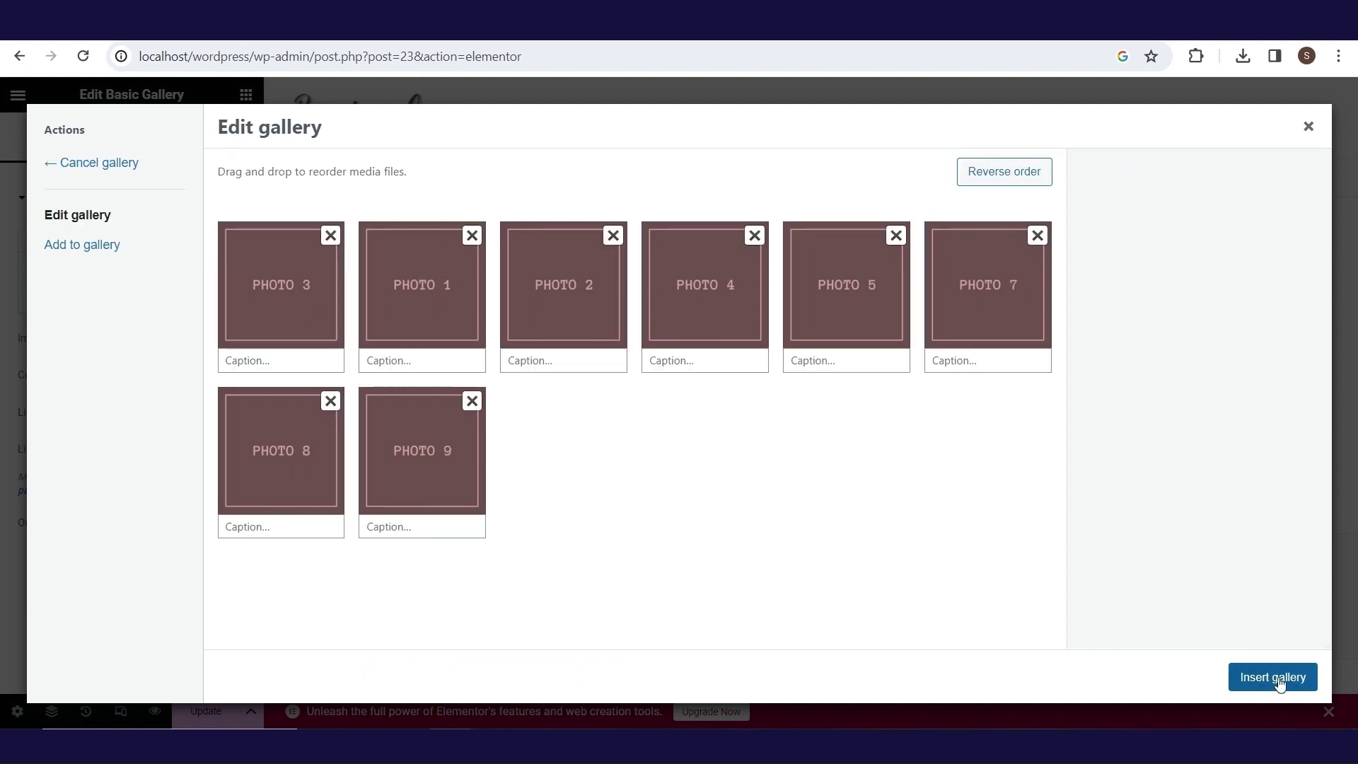
click(1273, 677)
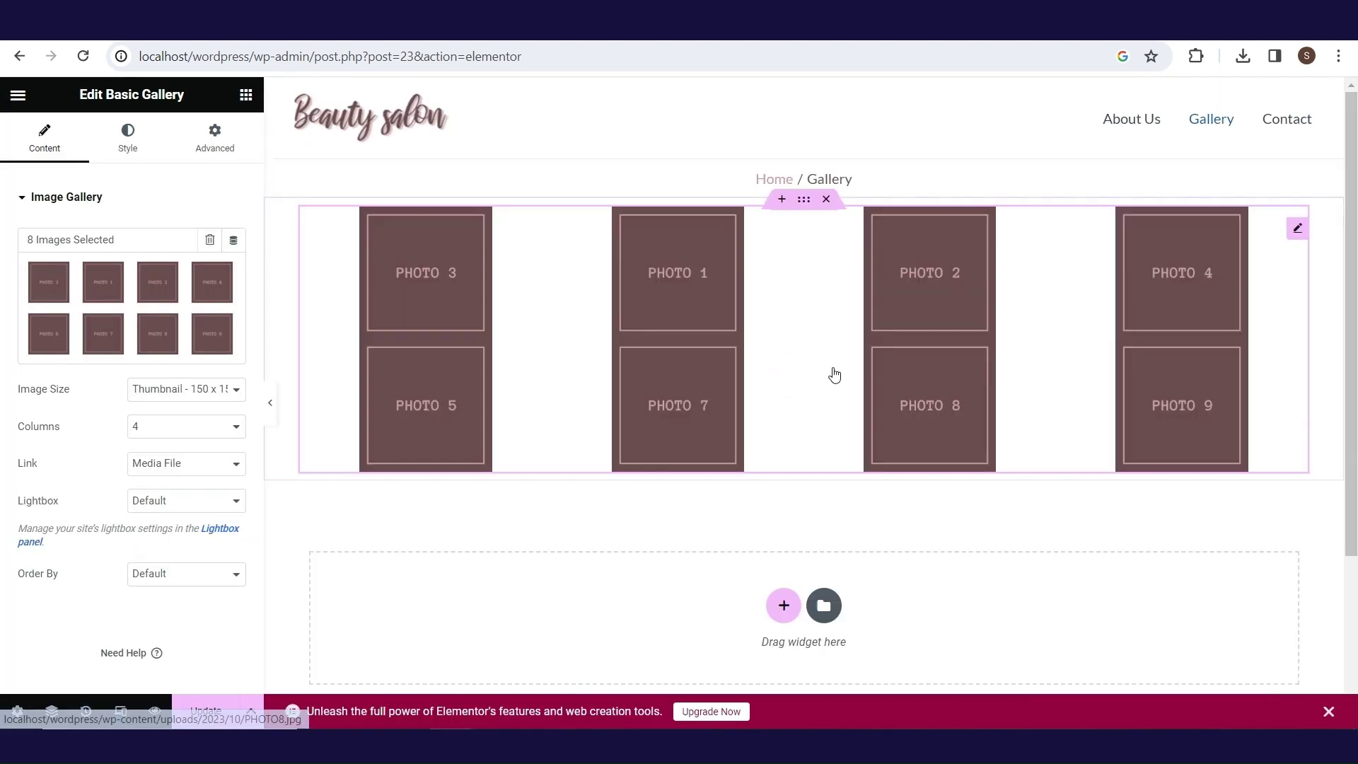
- Set the gallery to Medium 300 x 300 images in 3 columns with Default order
click(186, 426)
click(186, 473)
click(205, 389)
click(186, 421)
click(223, 574)
click(152, 607)
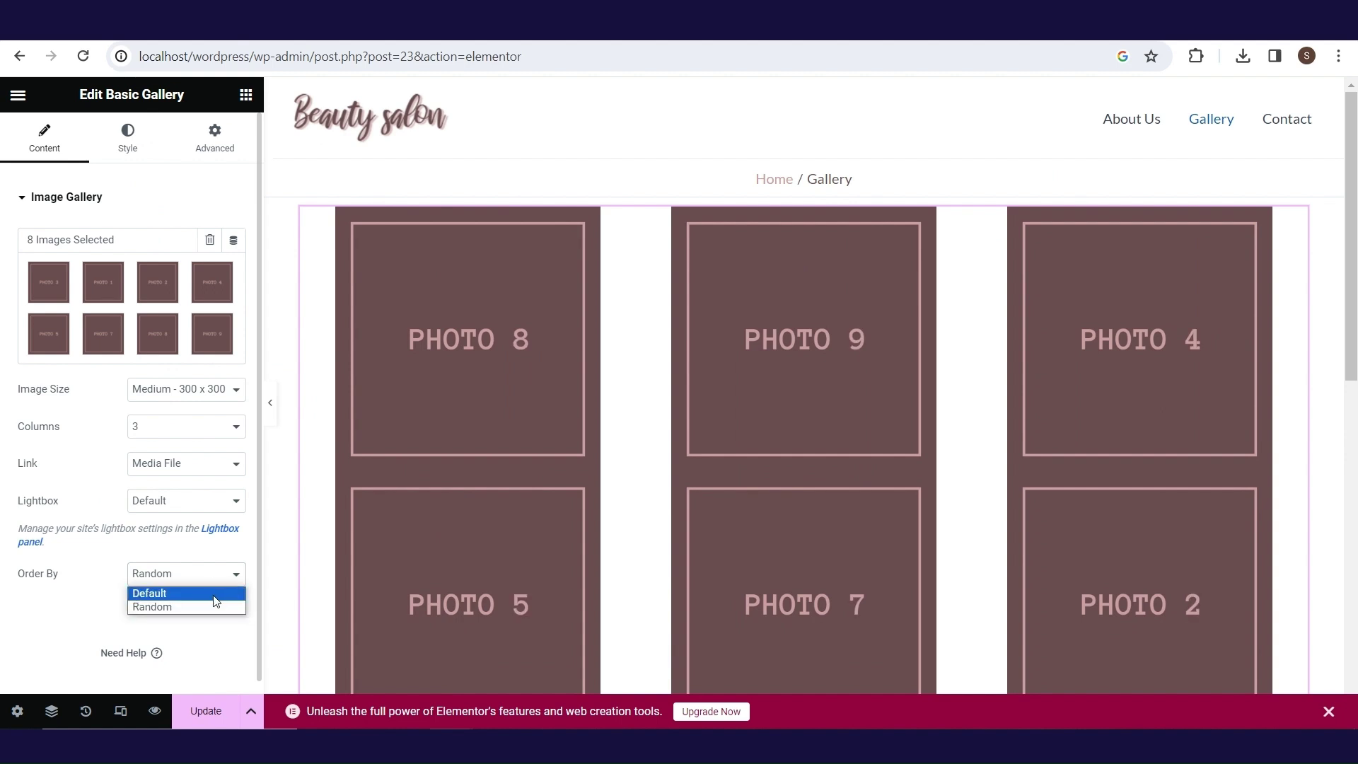
click(128, 138)
- Set the gallery's custom spacing to 20
double_click(210, 277)
text(20)
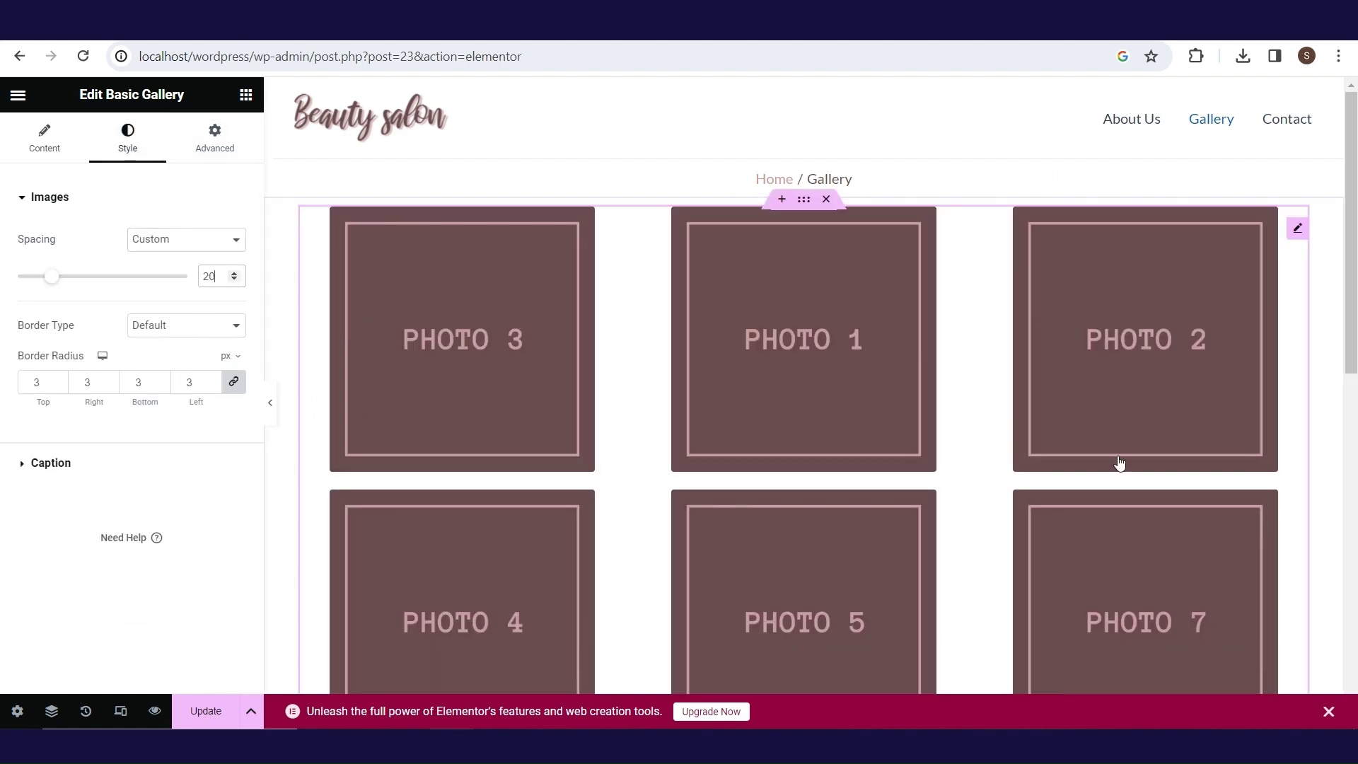
mouse_move(1351, 292)
mouse_down()
mouse_move(1353, 489)
mouse_move(1355, 283)
mouse_up()
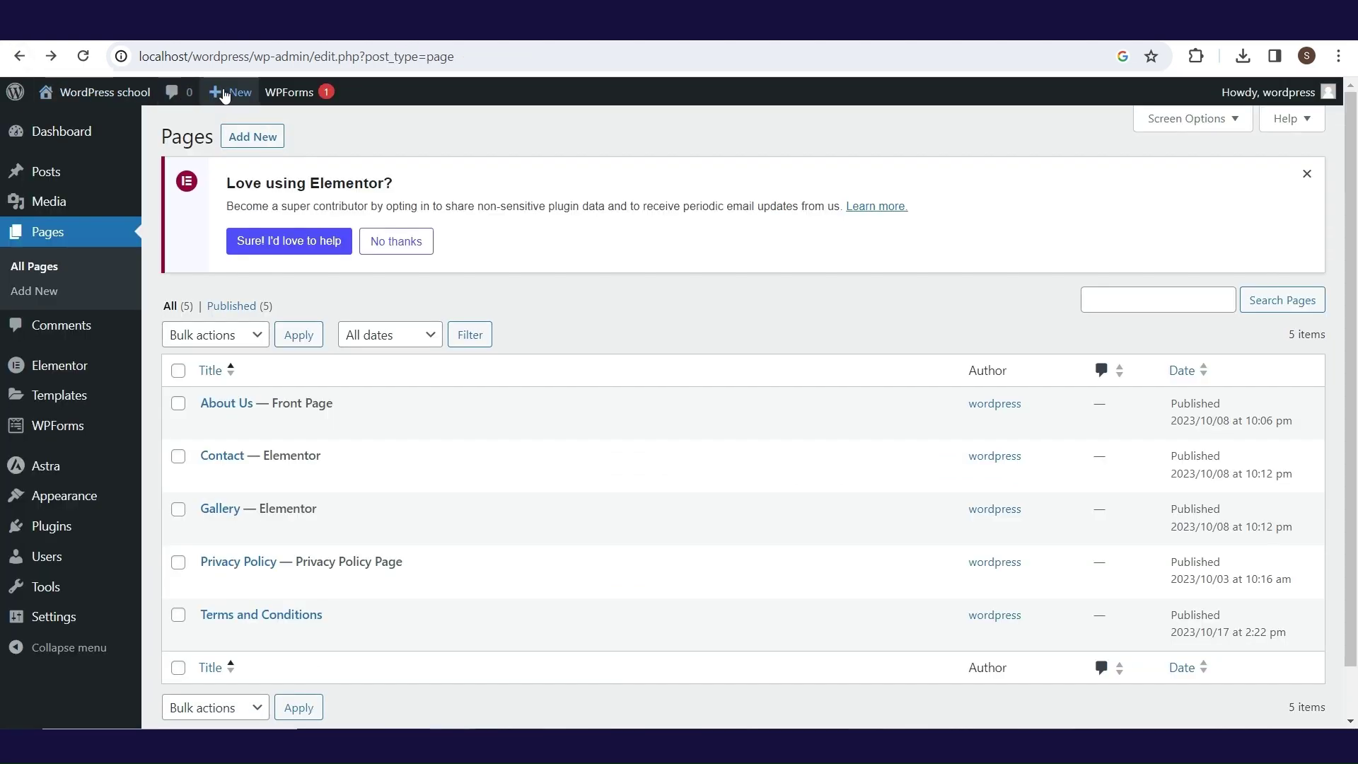
- Visit the live site and view the Contact and Gallery pages
mouse_move(131, 94)
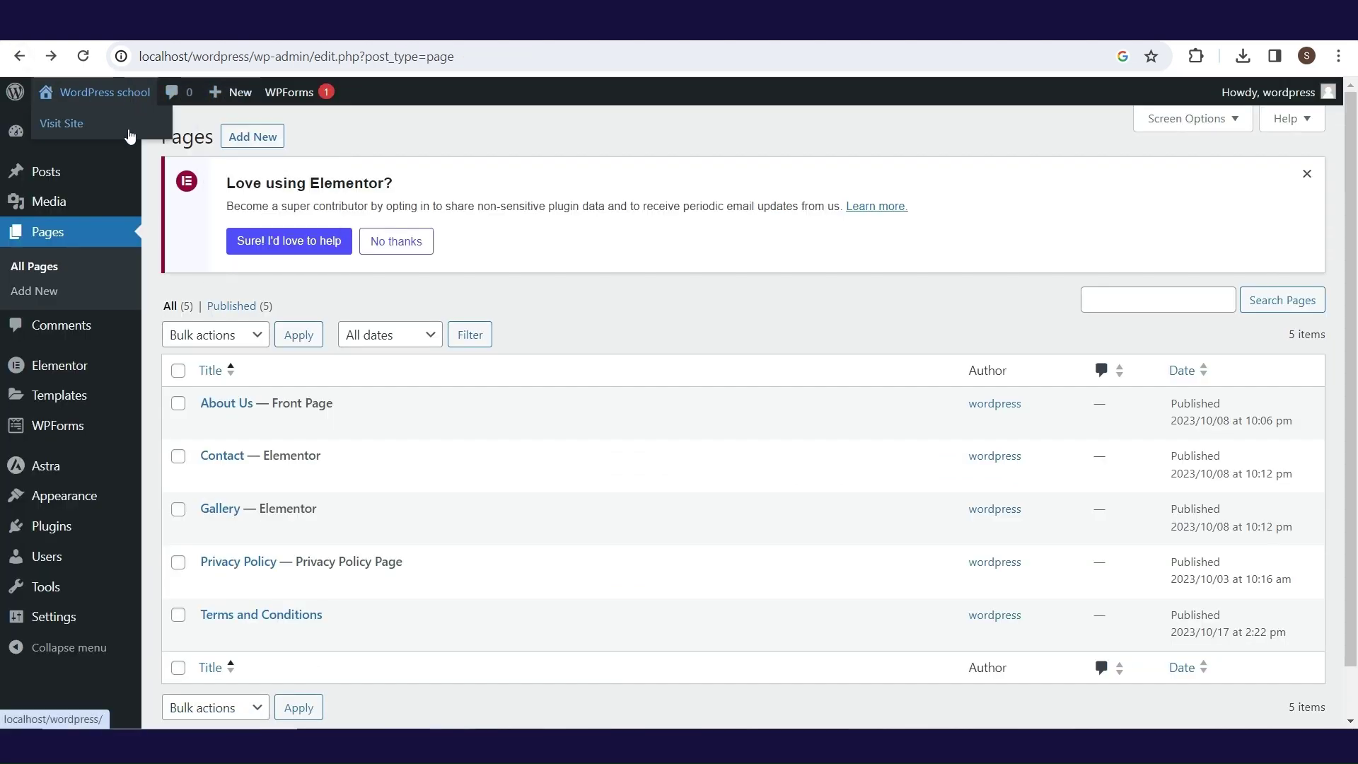
click(129, 136)
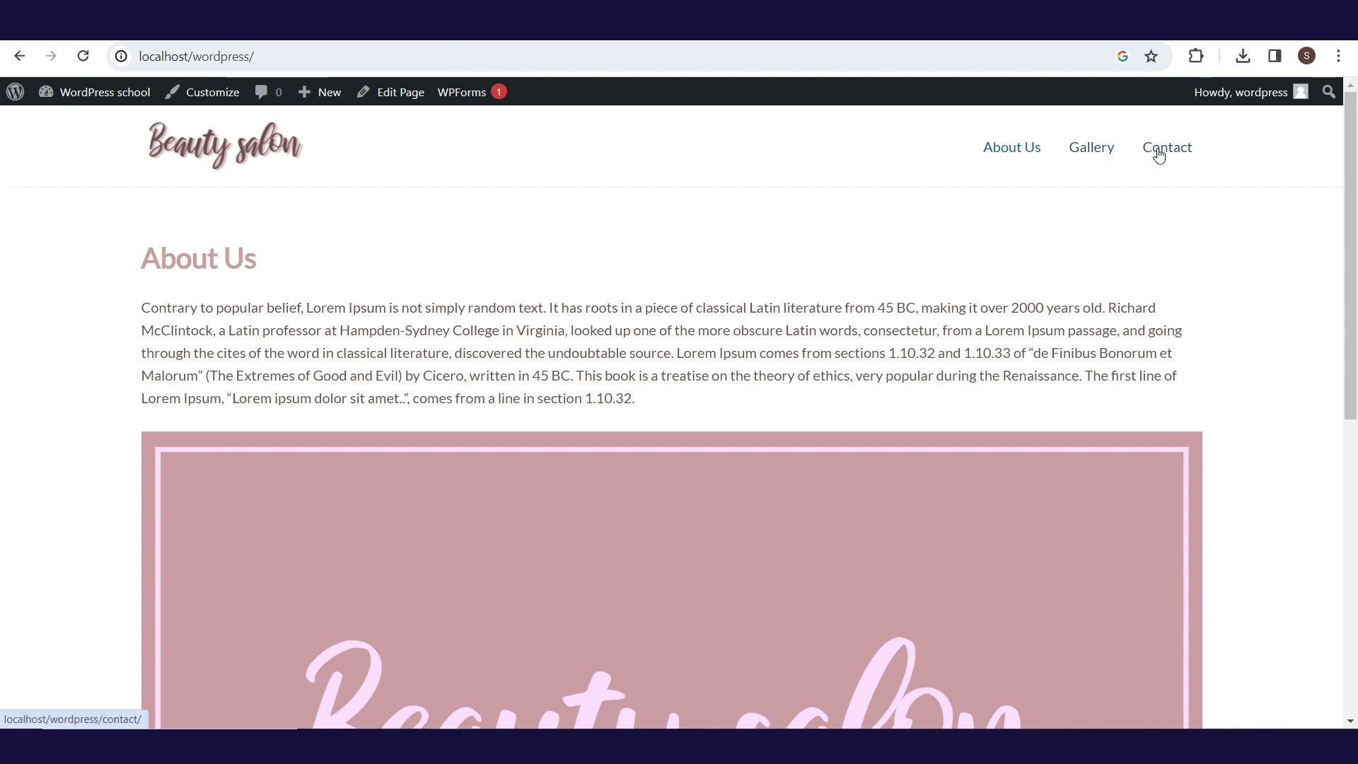
click(1137, 156)
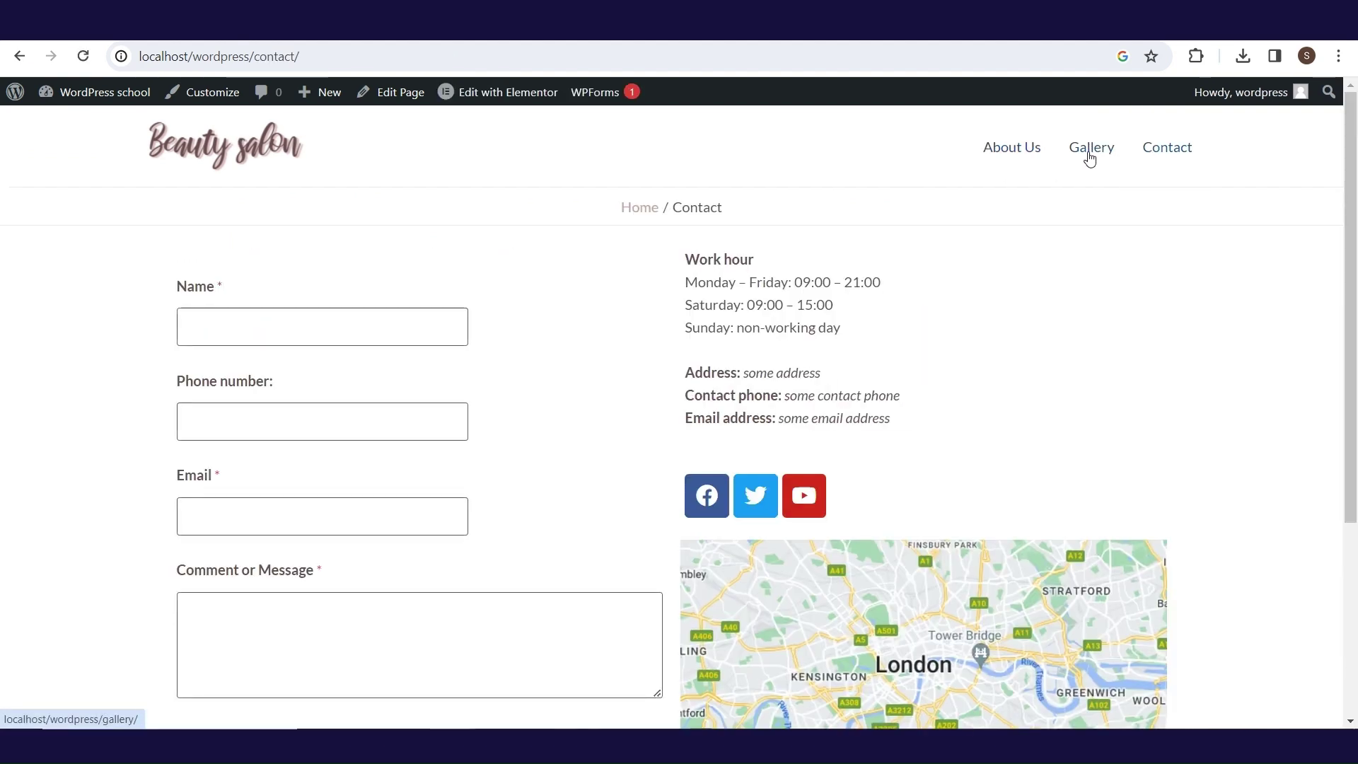
click(1090, 157)
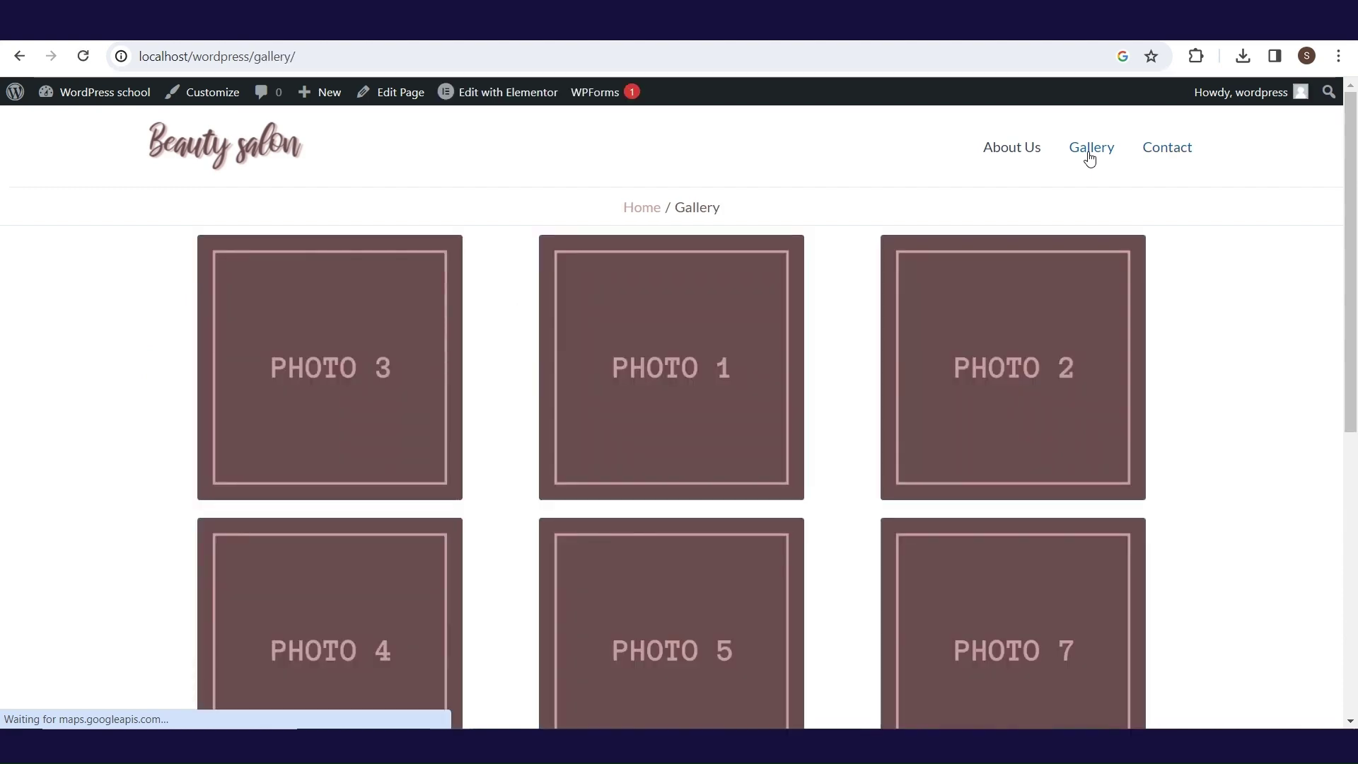
- Open Photo 3 in the lightbox, step through five more photos, then close it
click(356, 327)
click(1254, 427)
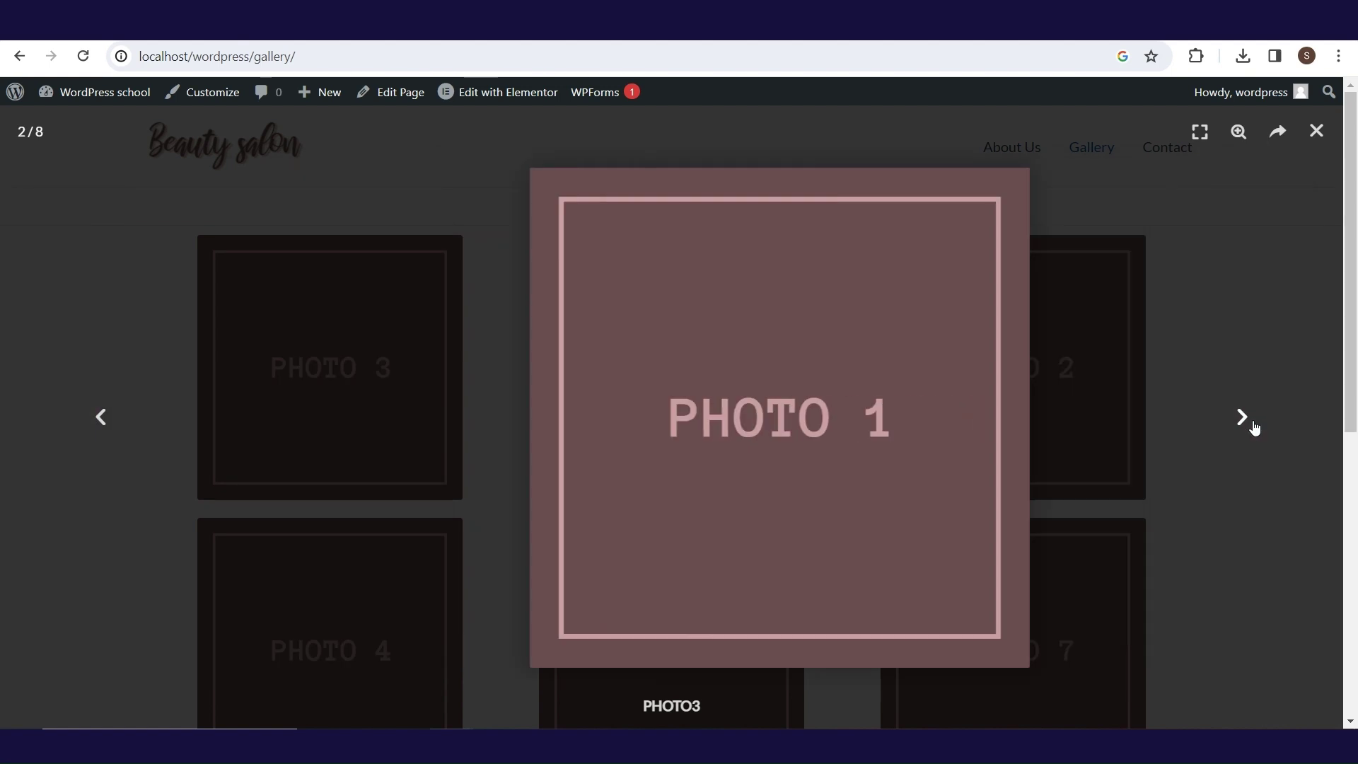
click(1254, 427)
click(1254, 427)
click(1254, 428)
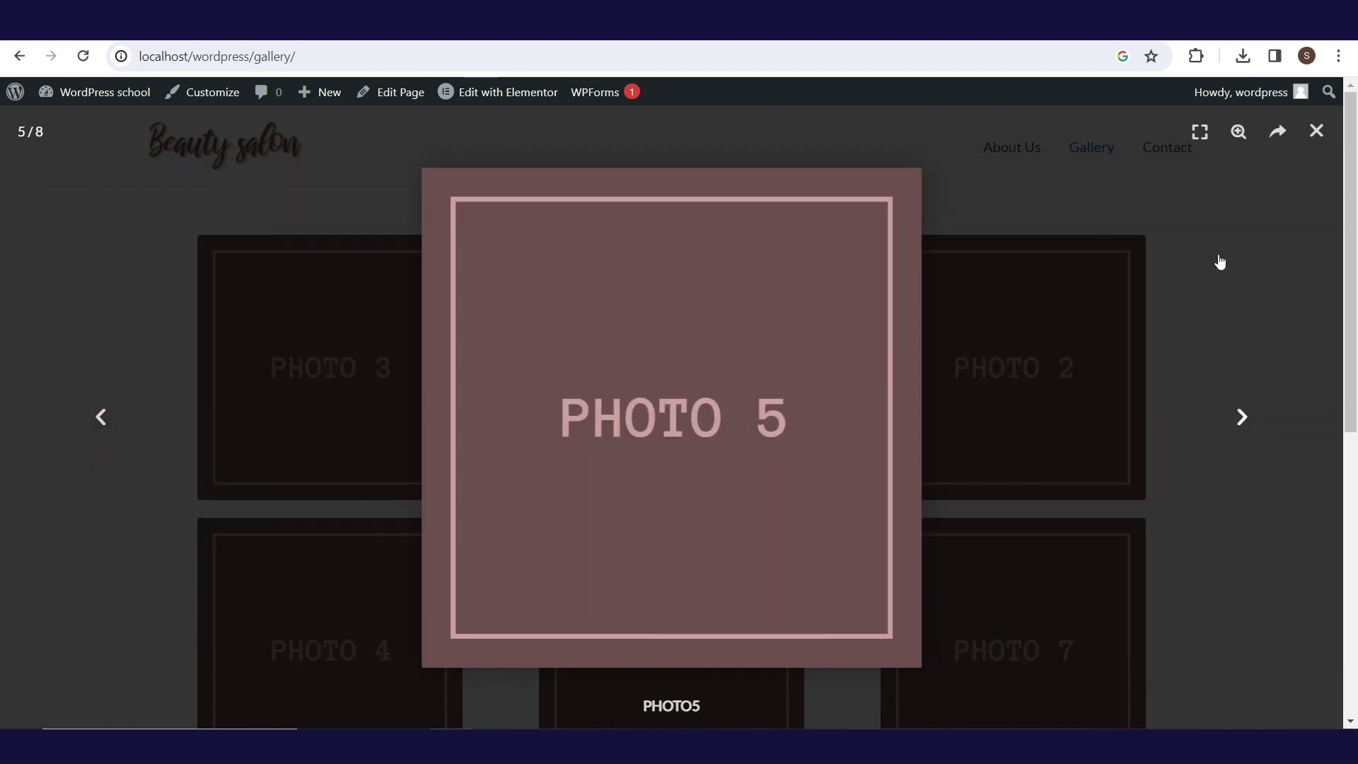
key(Right)
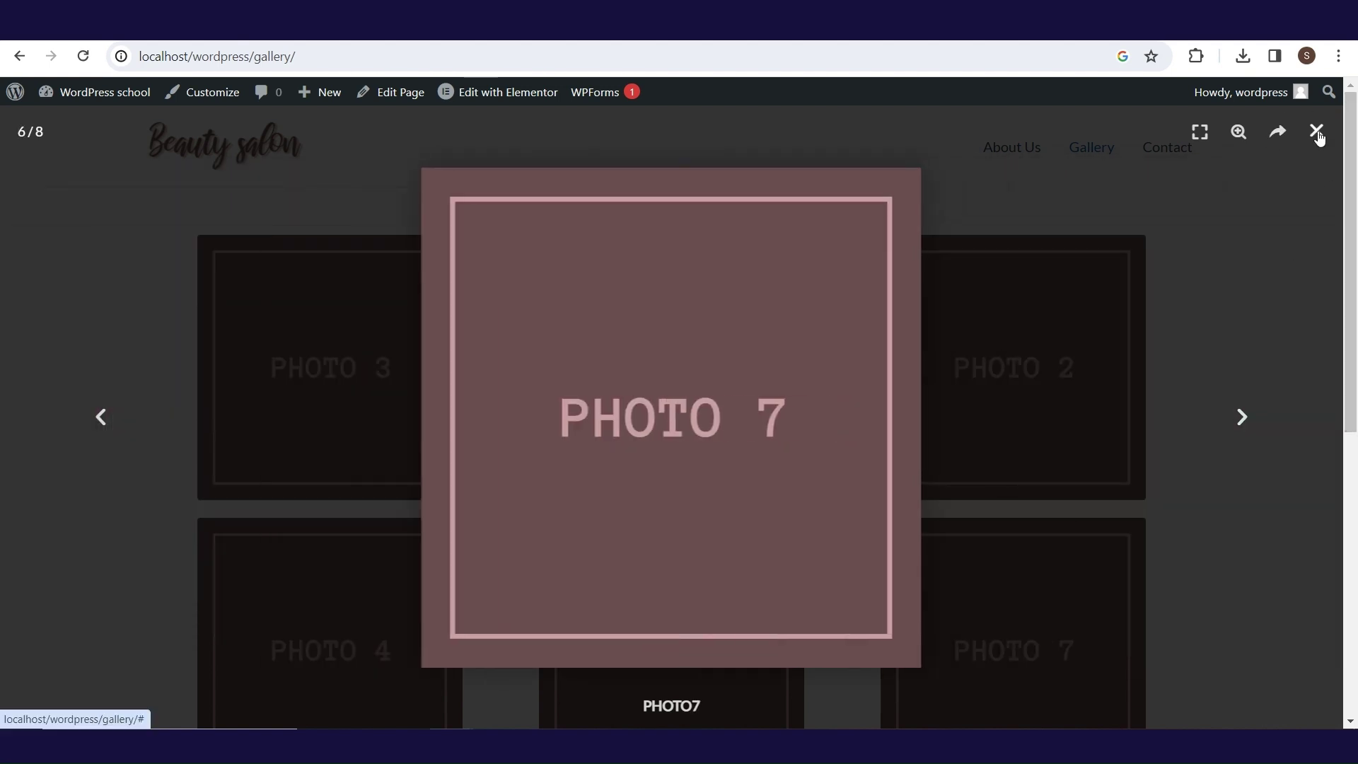
click(1315, 130)
mouse_move(1352, 145)
mouse_down()
mouse_move(1356, 444)
mouse_move(1356, 147)
mouse_up()
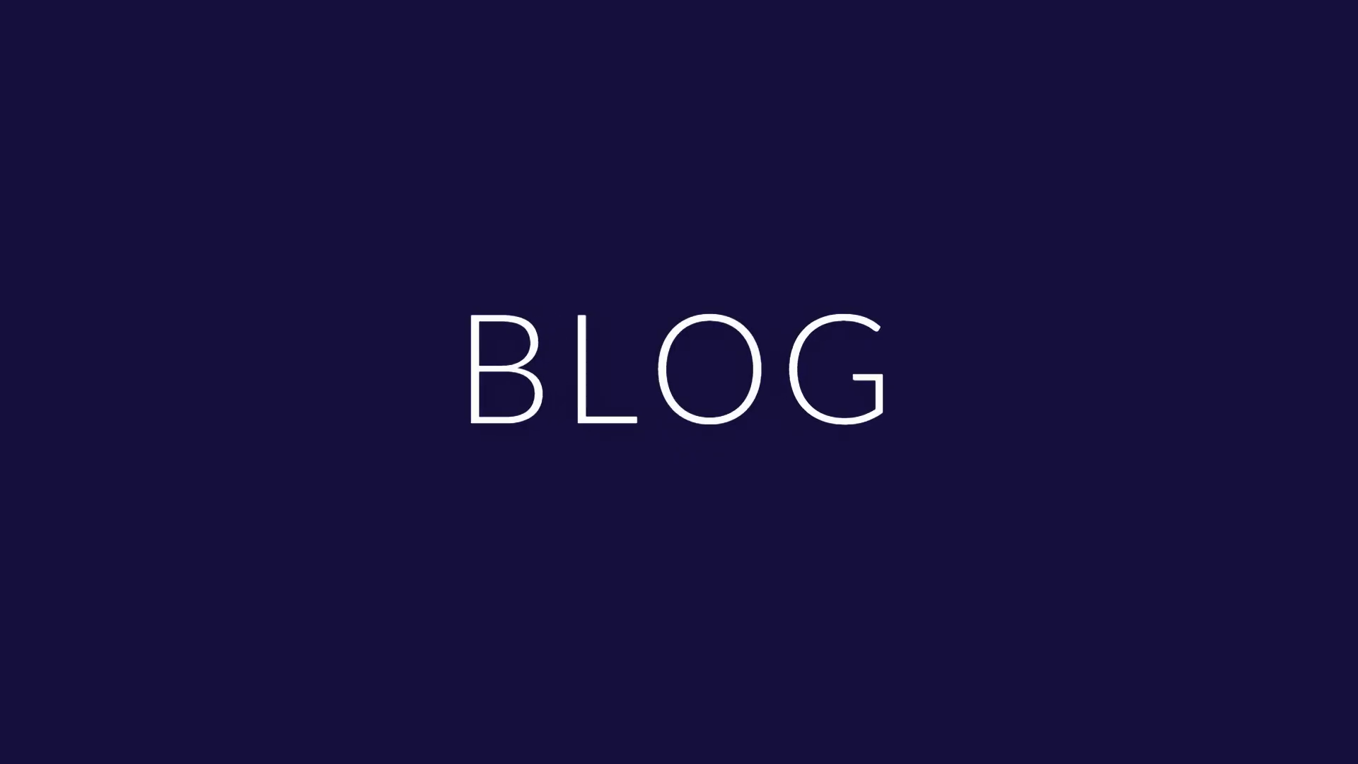
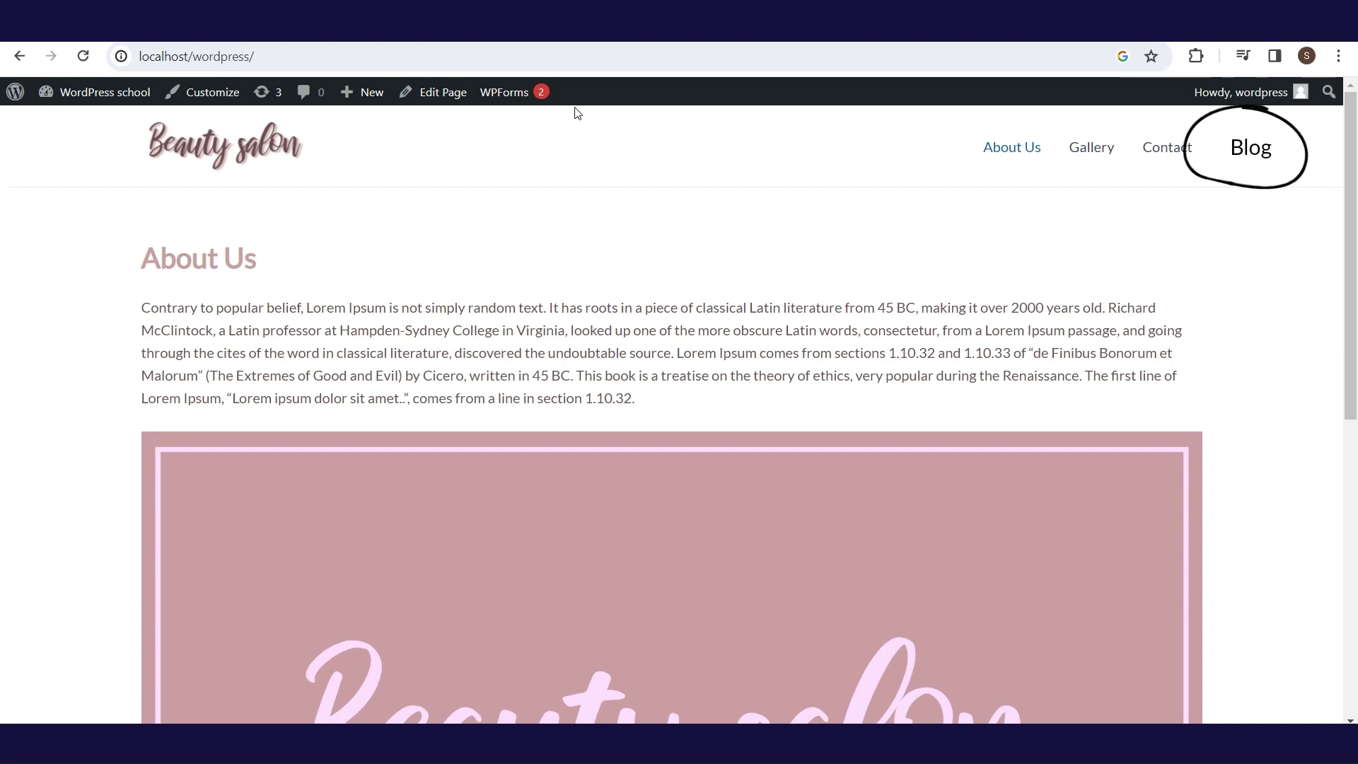
- Go from the Beauty salon front page to the admin Dashboard via the admin-bar site menu
mouse_move(43, 98)
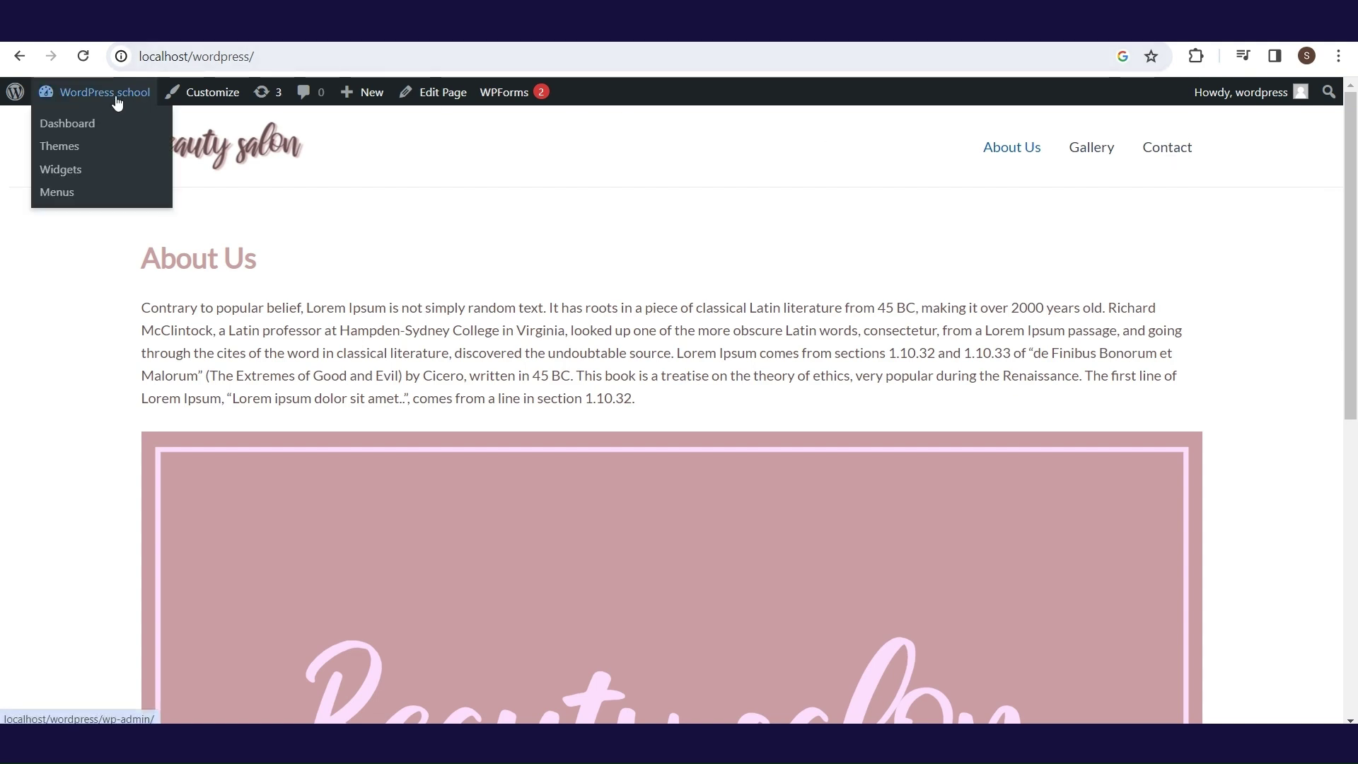
click(117, 124)
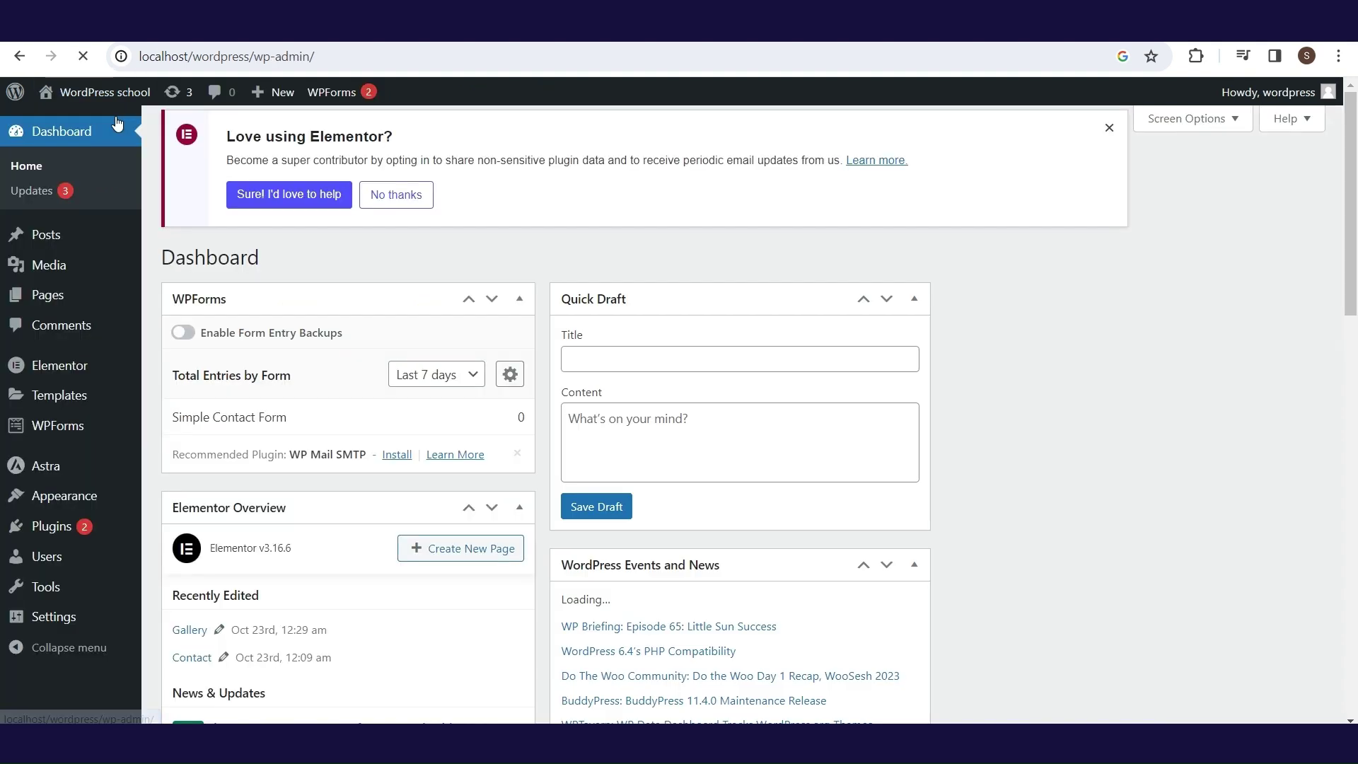
- Create and publish a new page titled Blog
mouse_move(85, 300)
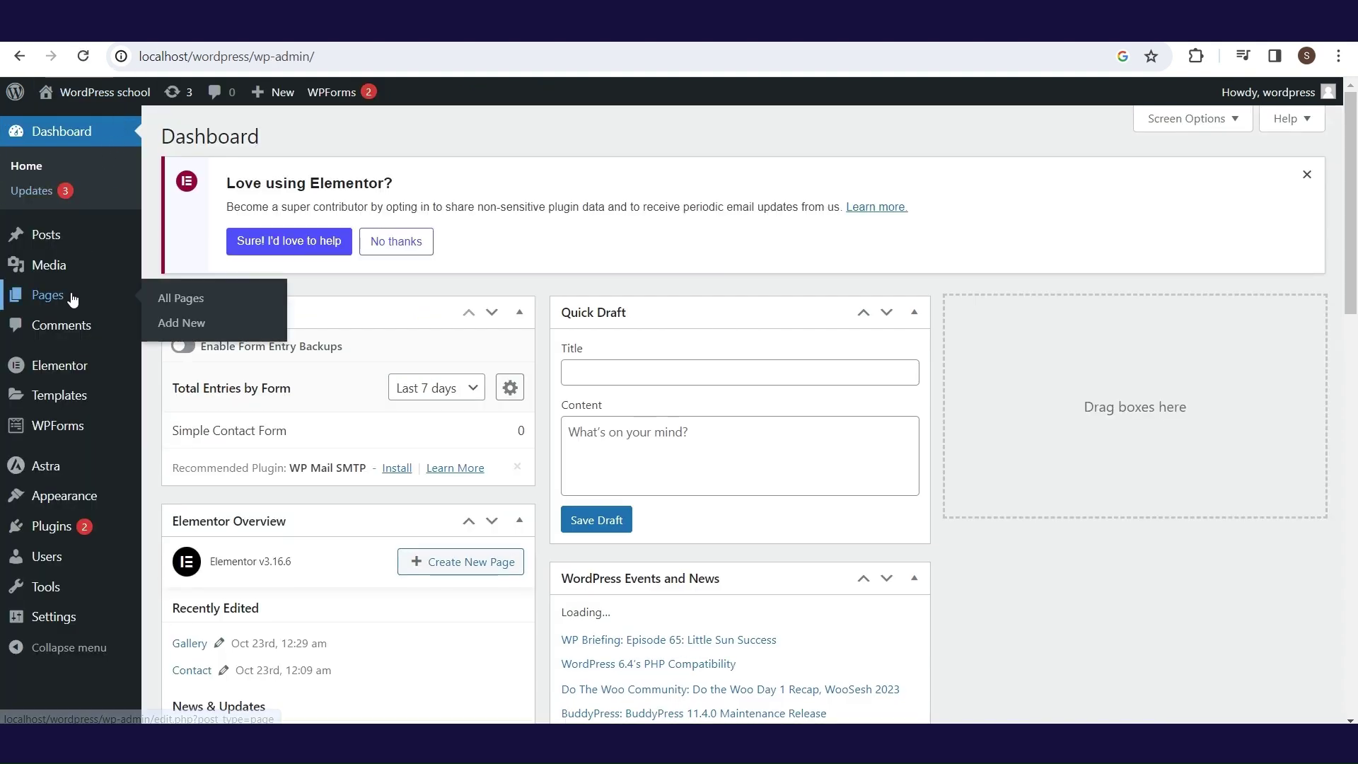
click(183, 326)
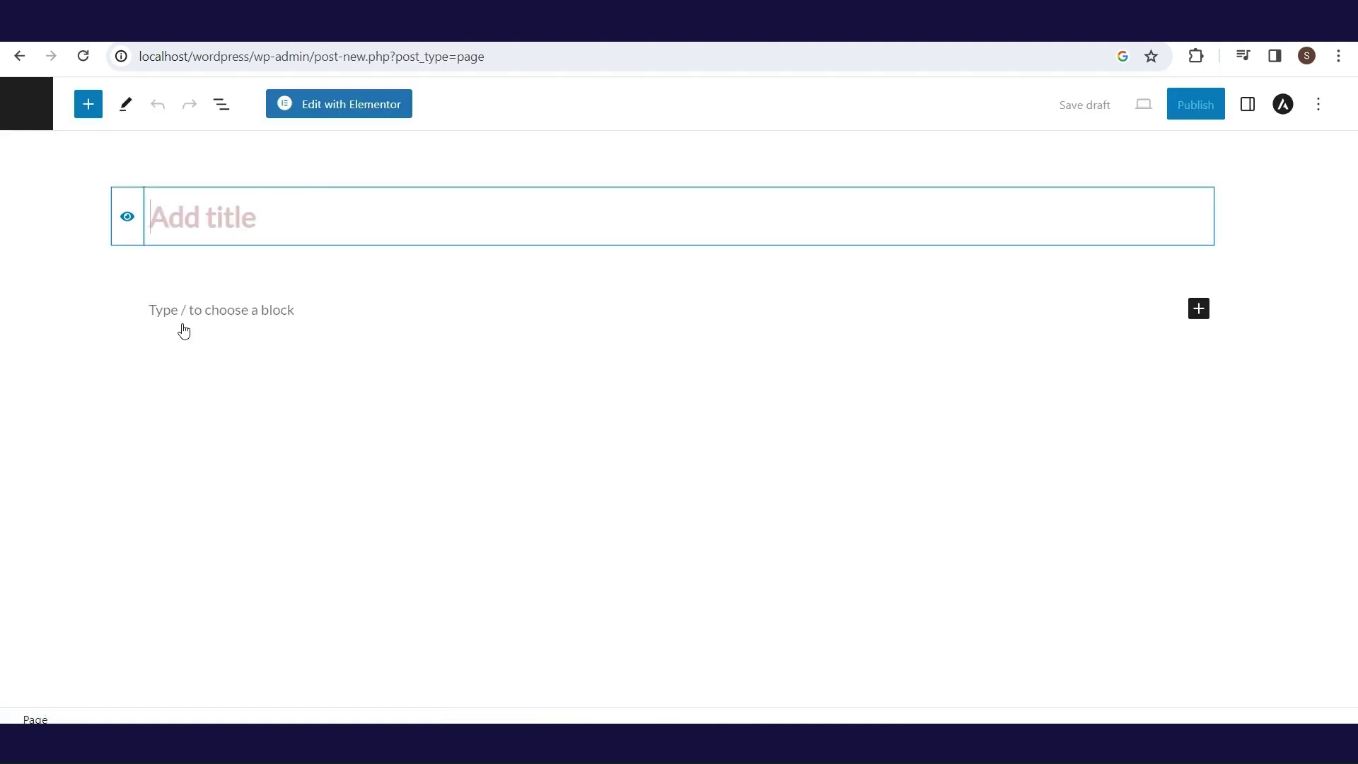
text(Blog)
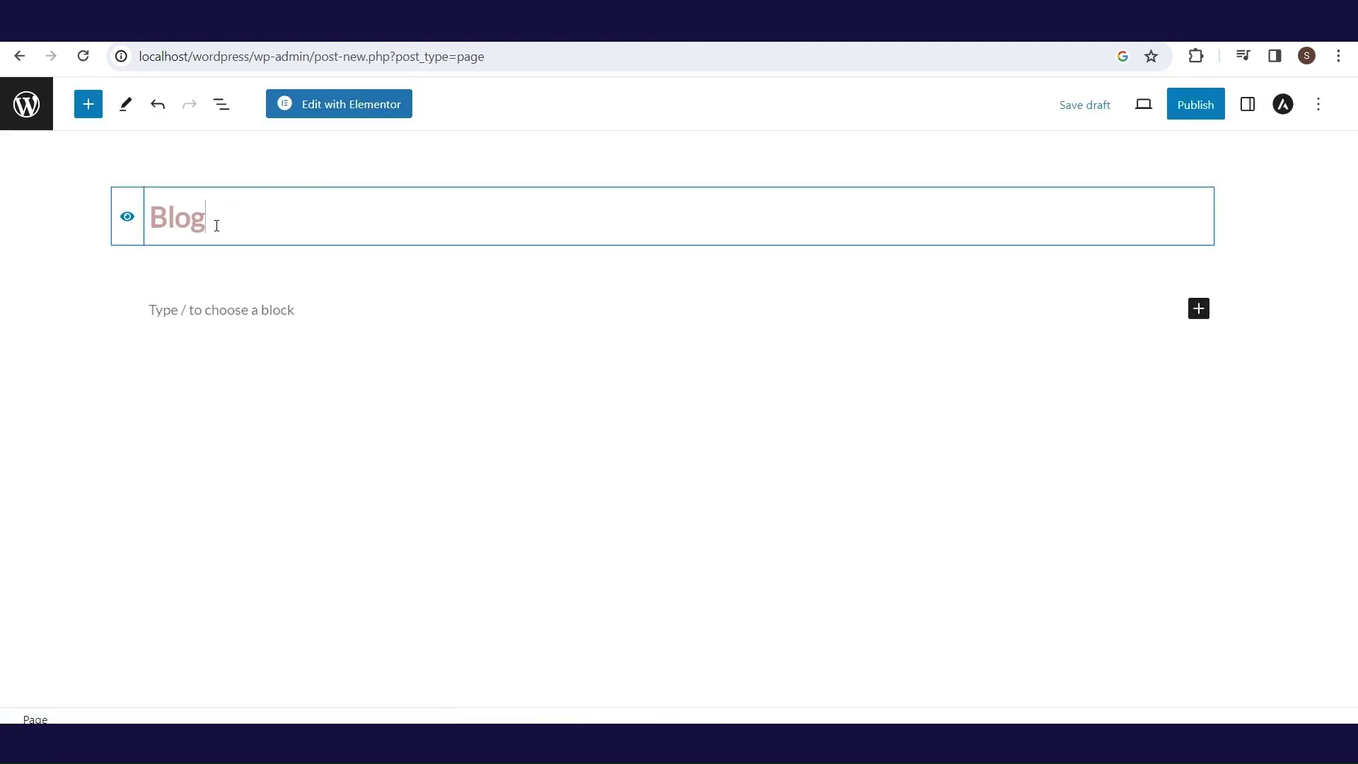
click(1197, 108)
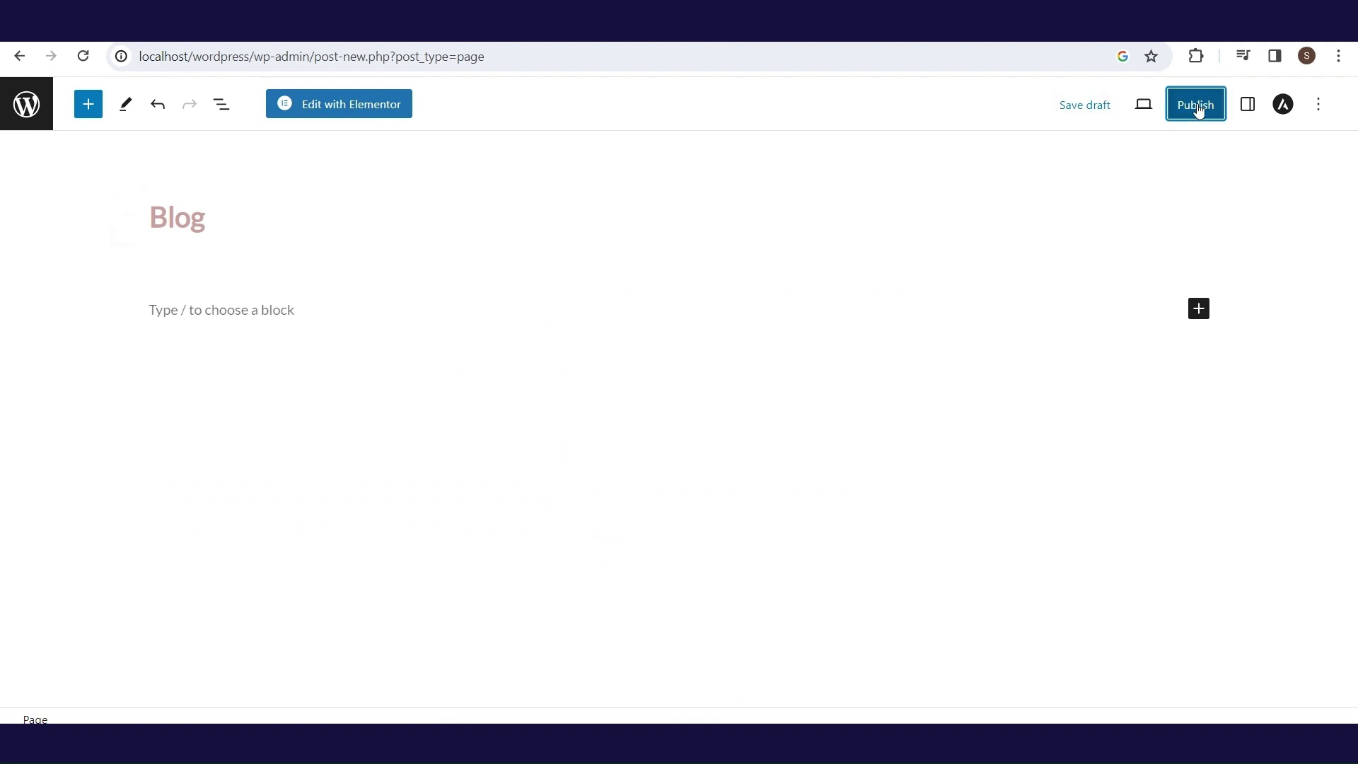
click(1199, 109)
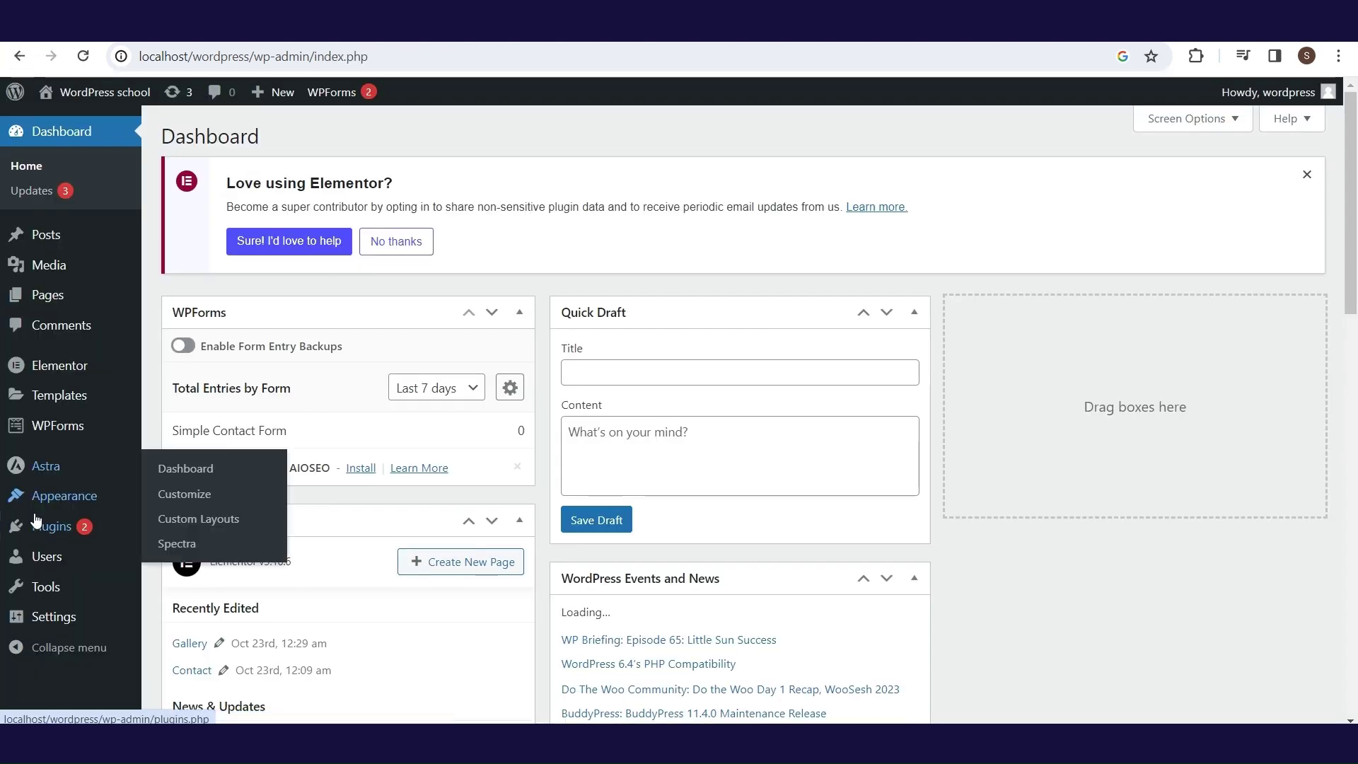
- Set Blog as the posts page in Reading settings and save the changes
mouse_move(39, 541)
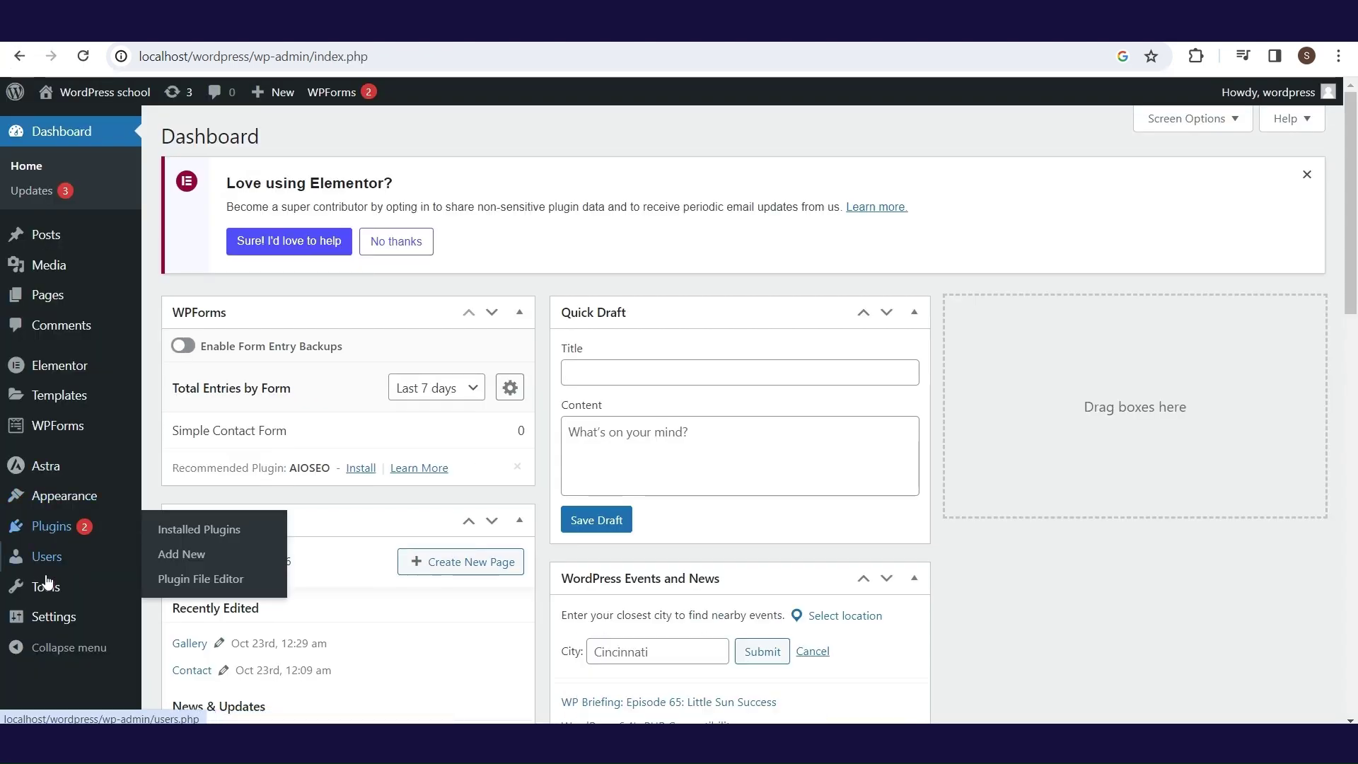
mouse_move(44, 621)
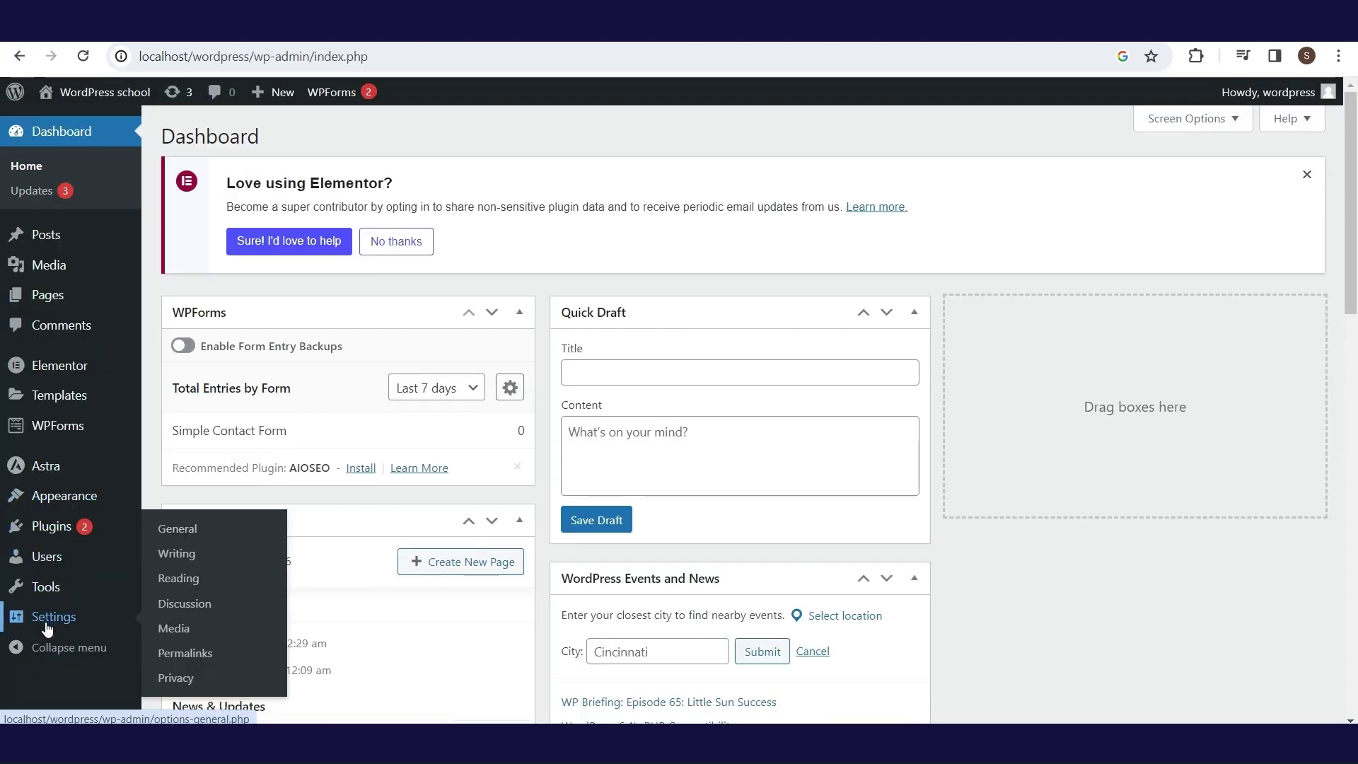
click(177, 590)
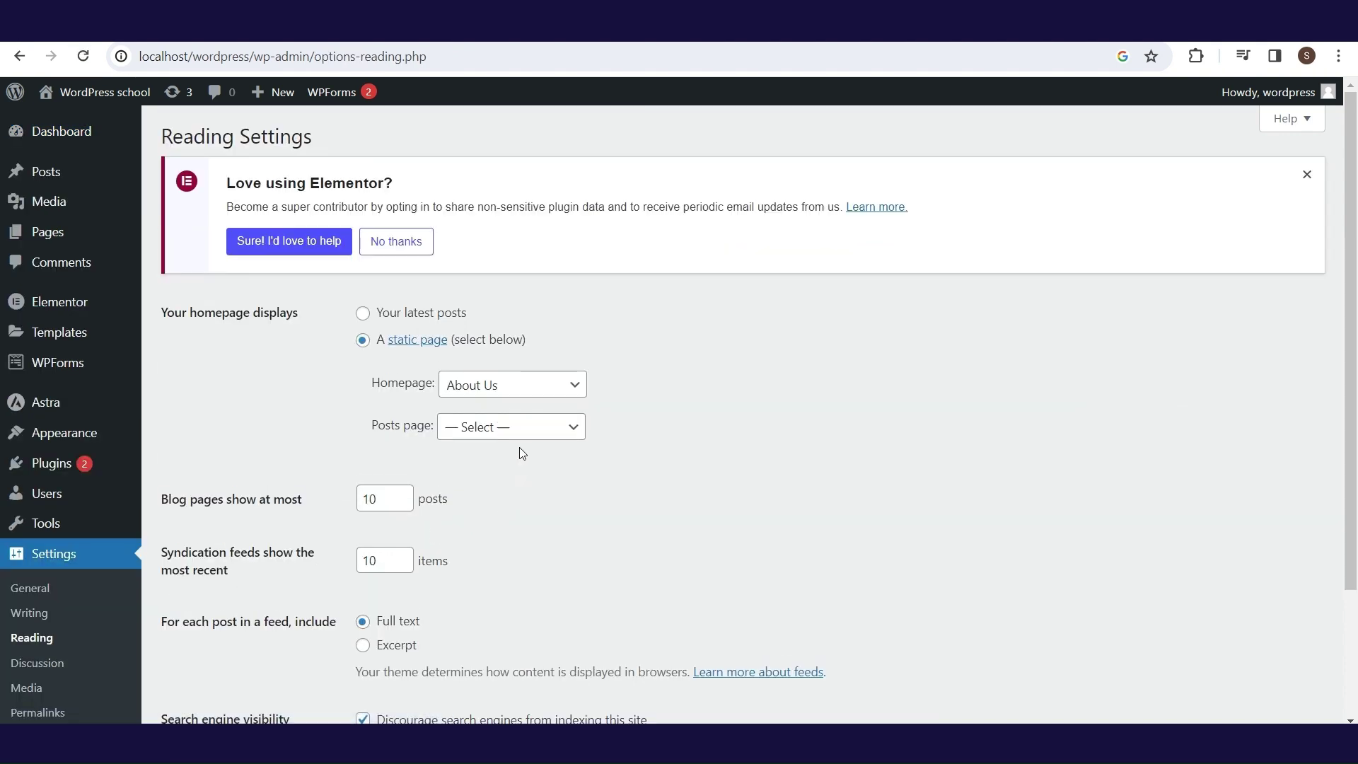
click(530, 442)
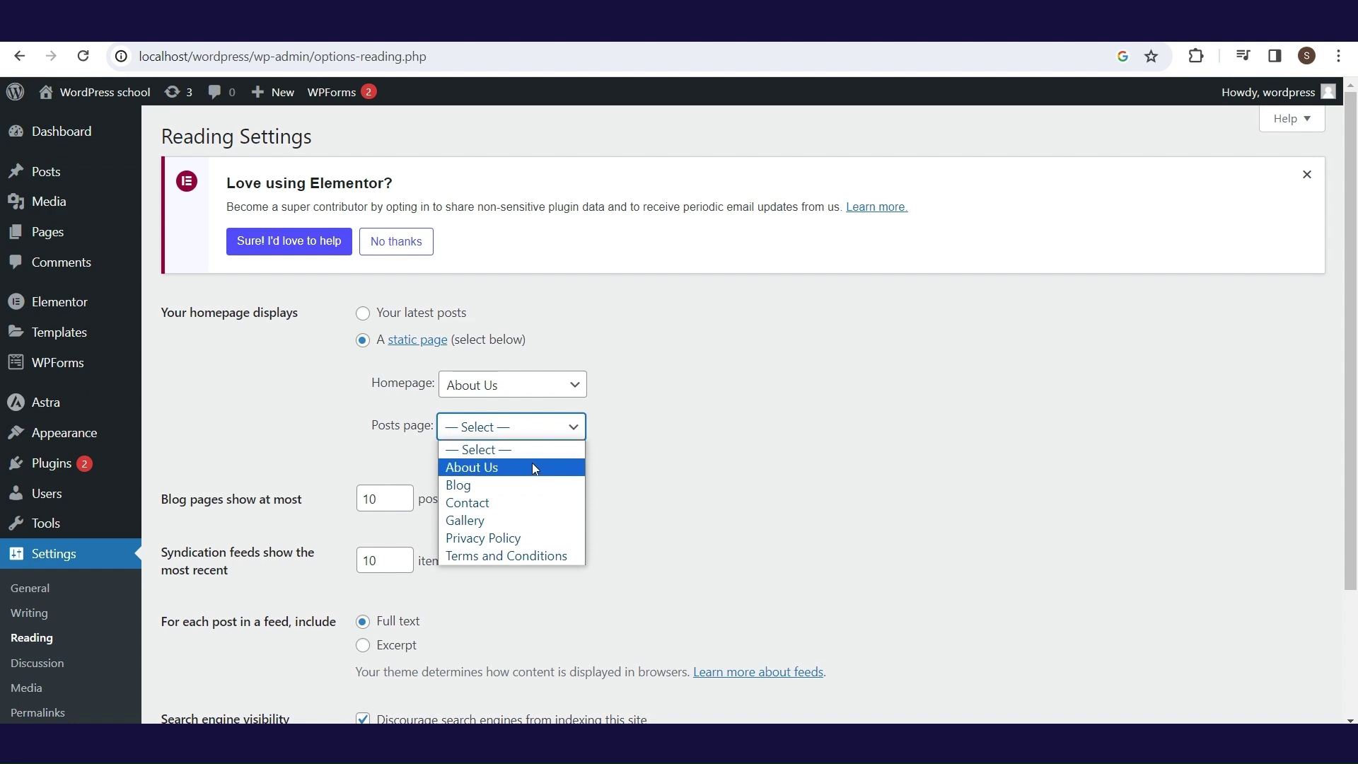
click(535, 486)
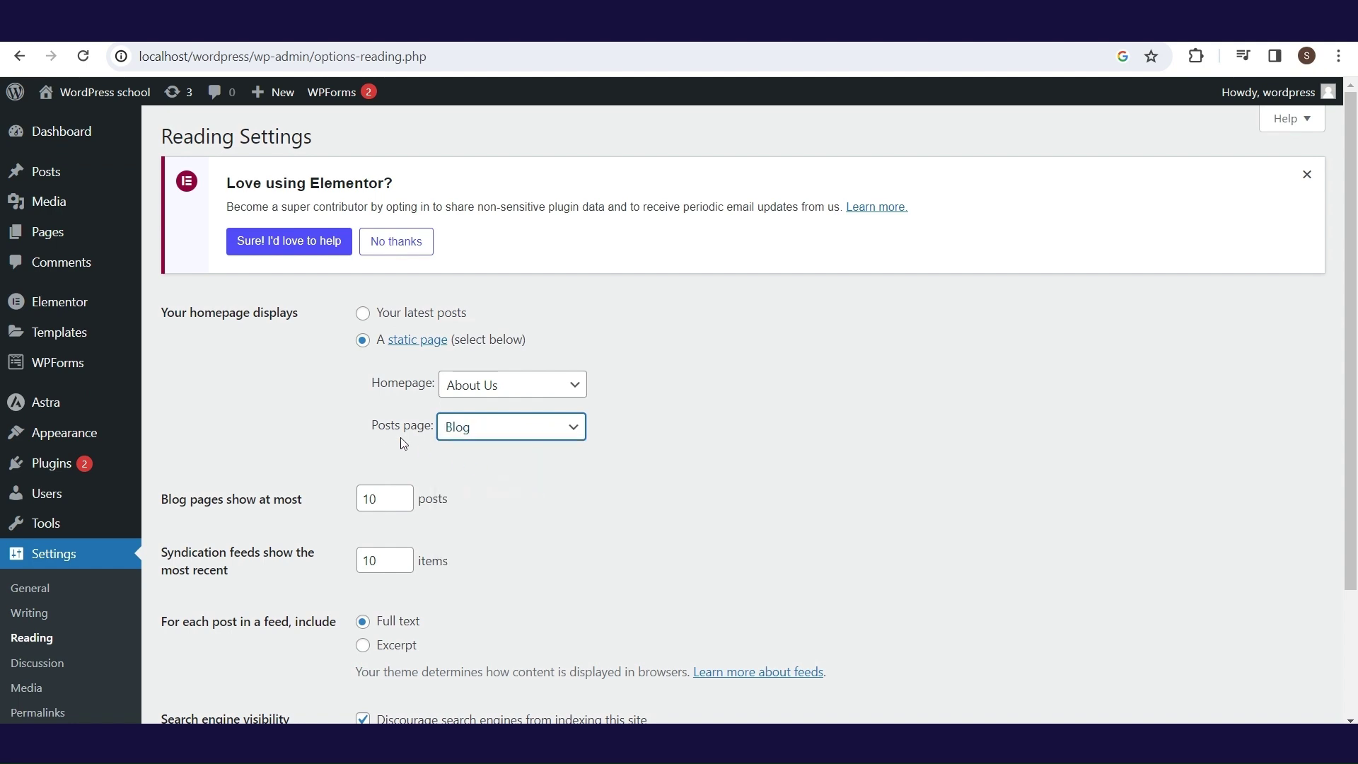
scroll(465, 456, down, 3)
mouse_move(230, 593)
mouse_down()
mouse_move(160, 606)
mouse_move(259, 615)
mouse_up()
click(242, 634)
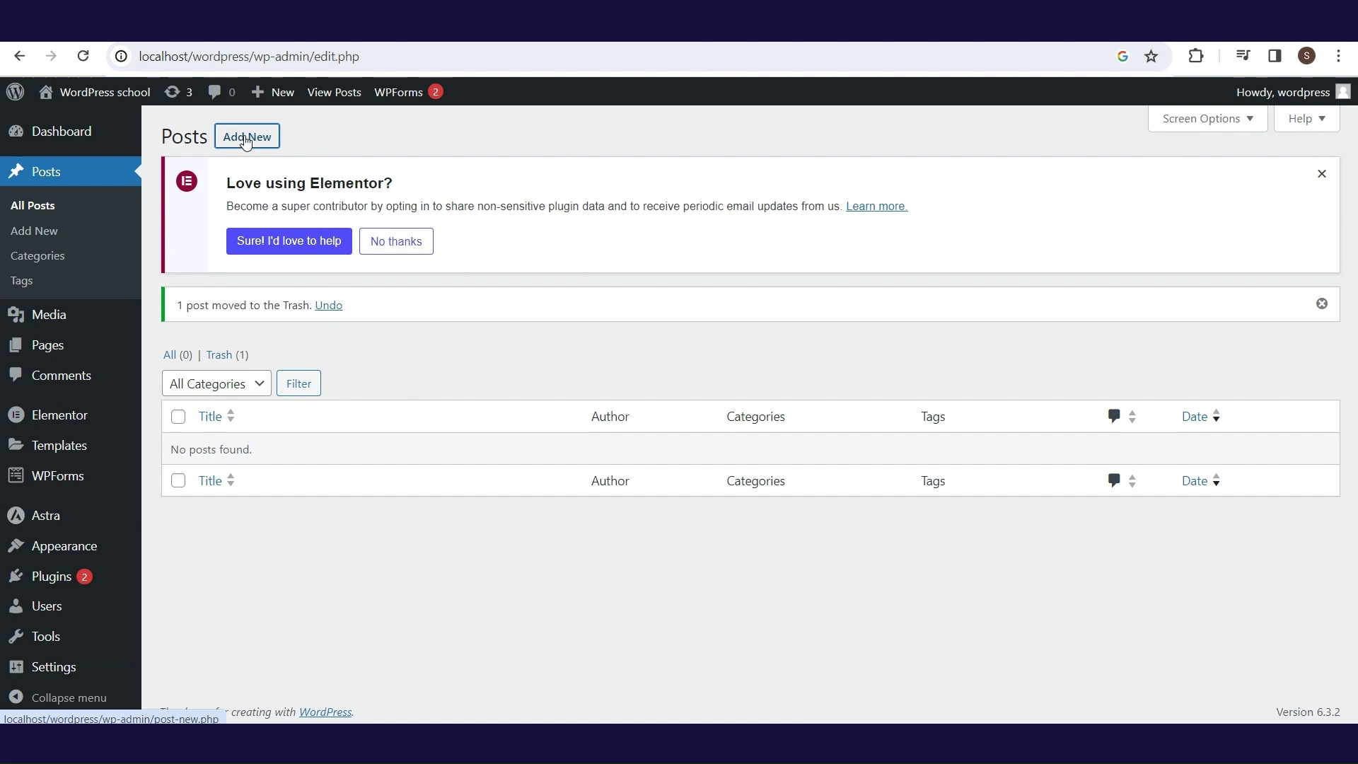
click(246, 138)
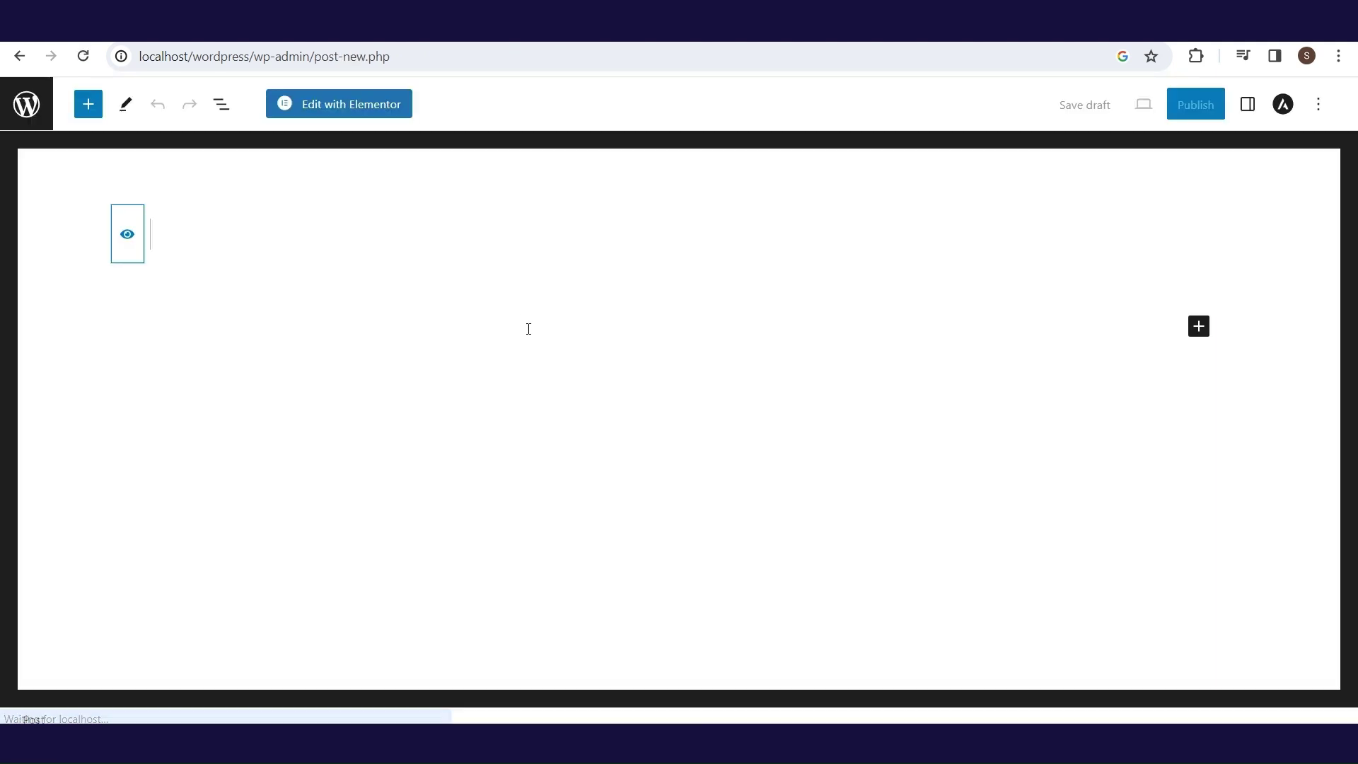
- Publish posts 'Blog Post 1 - Hairstyle' and 'Blog Post 2 - Hairstyle'
text(Blog Post 1 -)
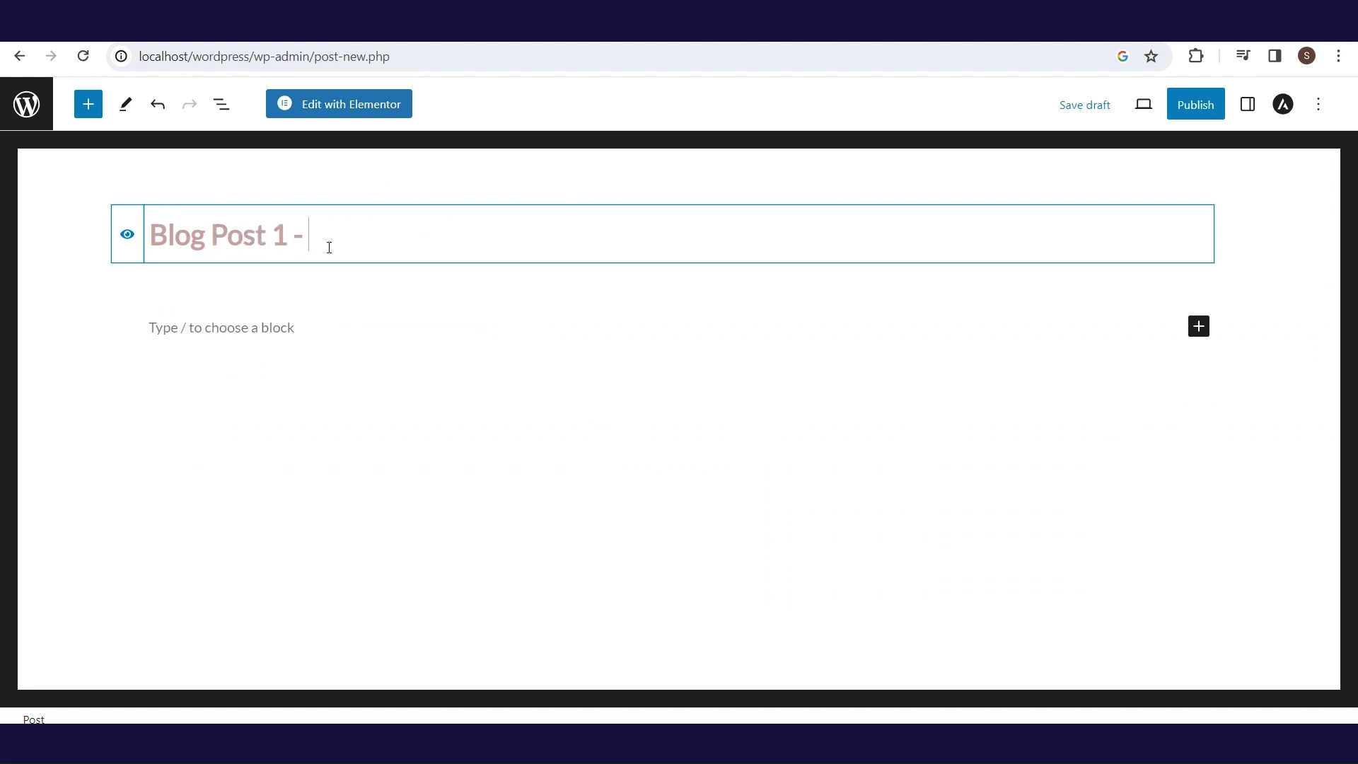
text( Hairstyle)
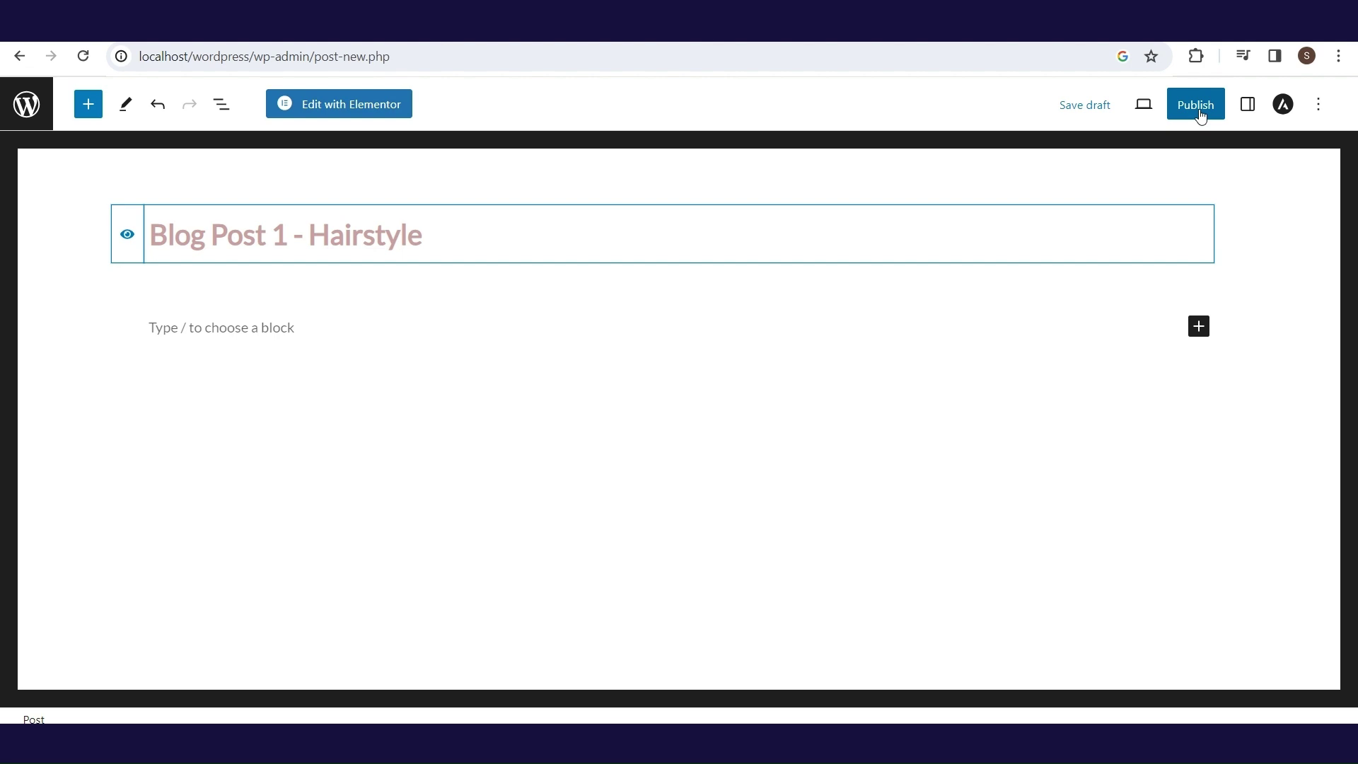
click(1200, 115)
click(1198, 106)
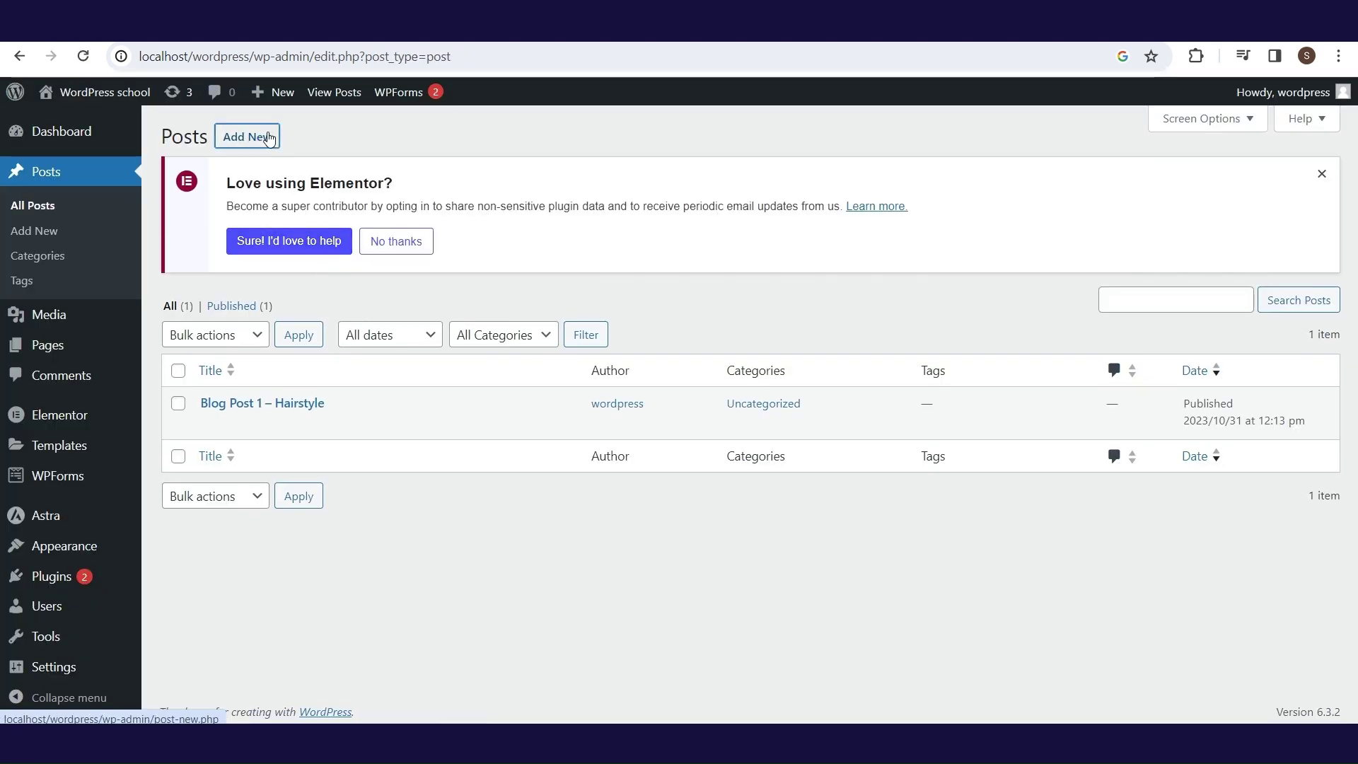
click(247, 134)
text(Blog Post 2 - Hairstyle)
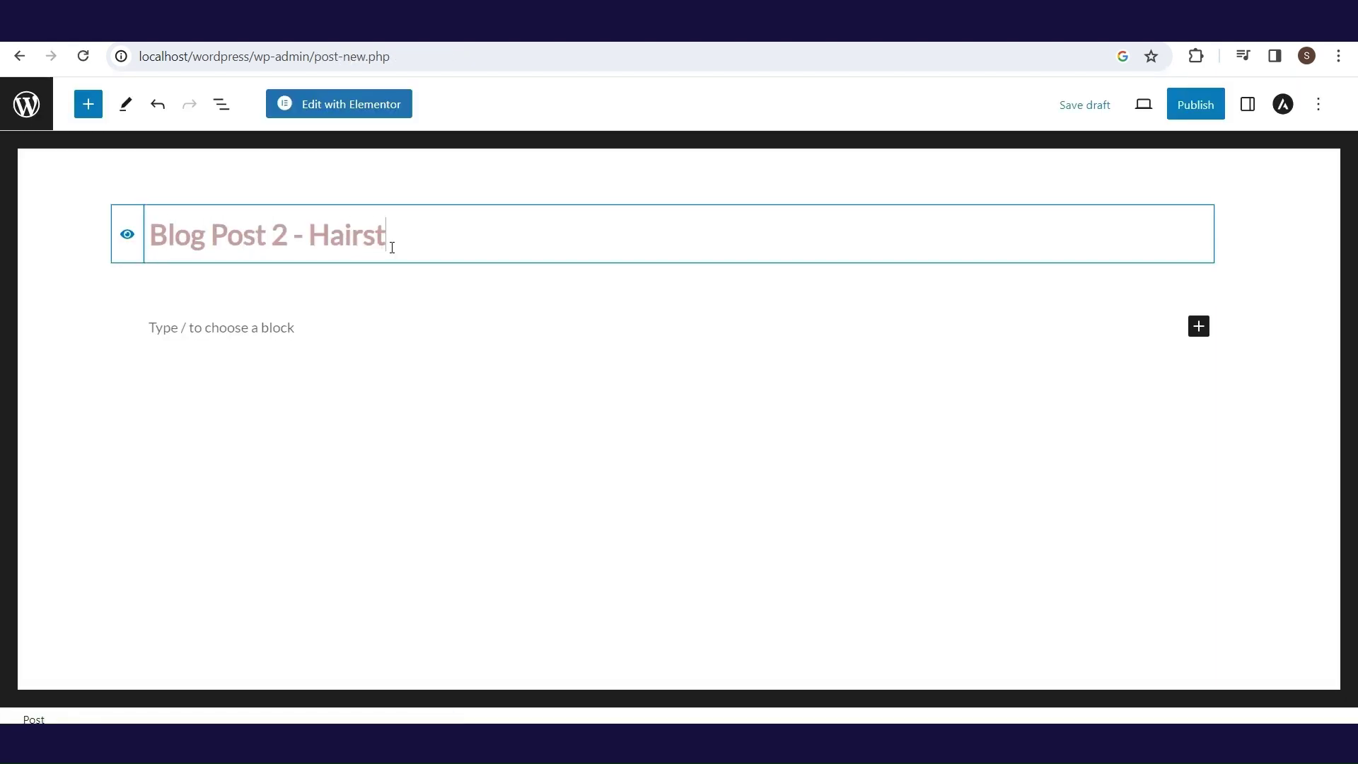
click(1196, 103)
click(1202, 100)
click(20, 56)
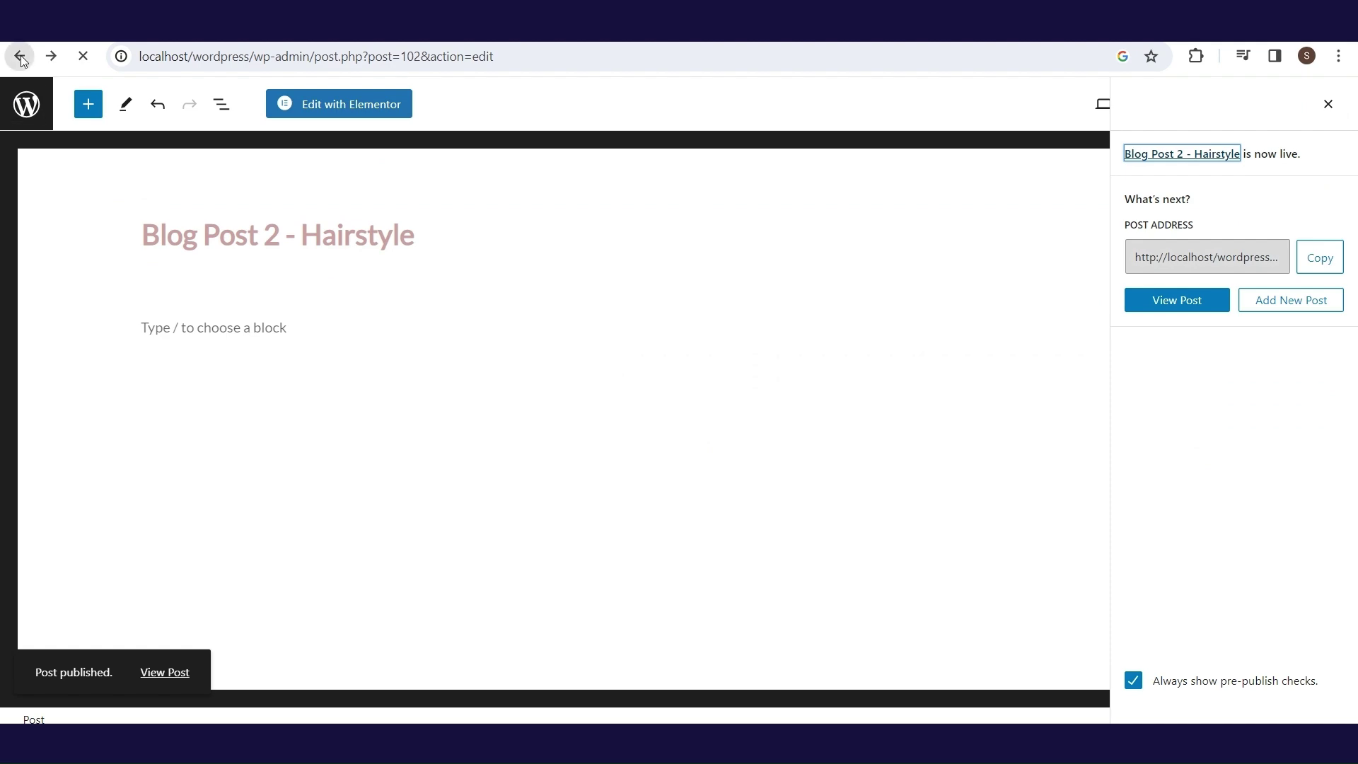
- Publish posts 'Blog Post 3 - Nails' and 'Blog Post 4 - Body'
mouse_move(276, 92)
click(268, 121)
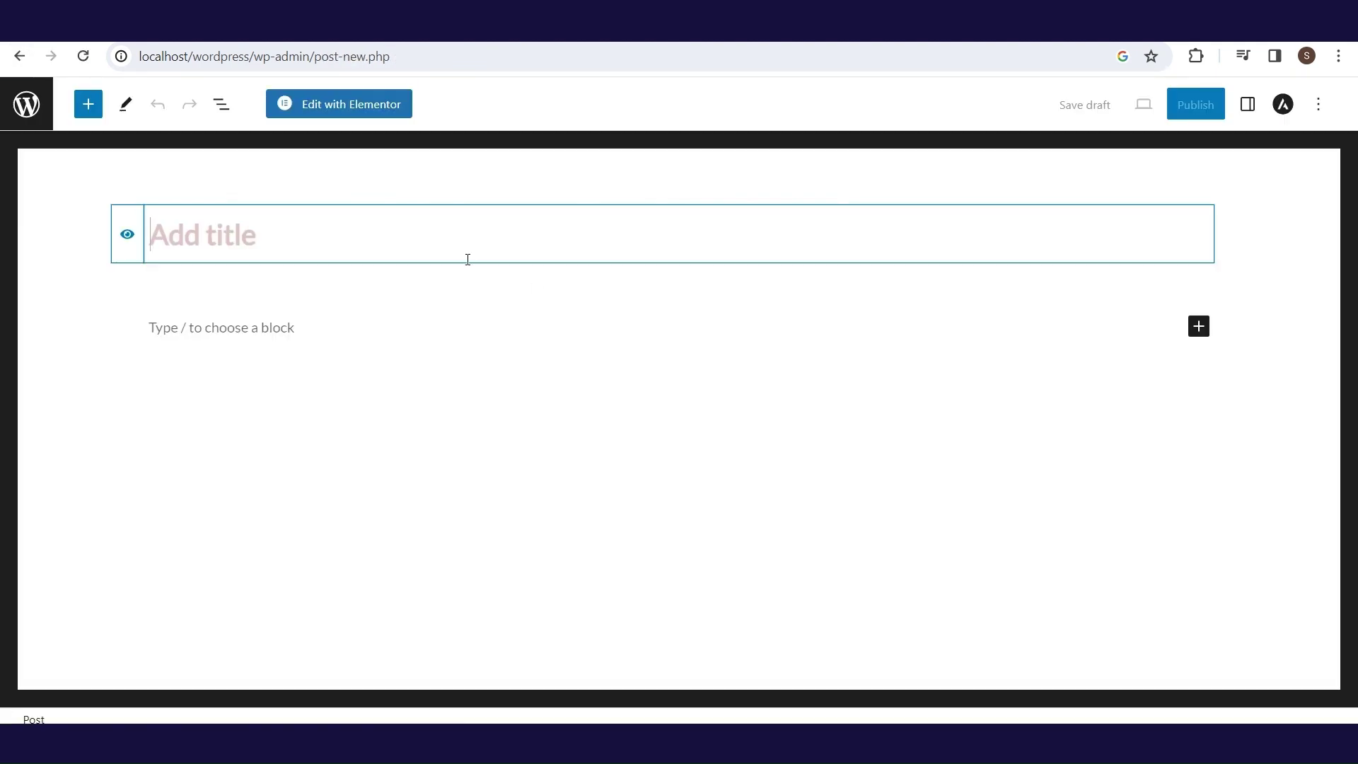
text(Blog Post 3 - Nails)
click(1195, 104)
click(1203, 106)
click(19, 56)
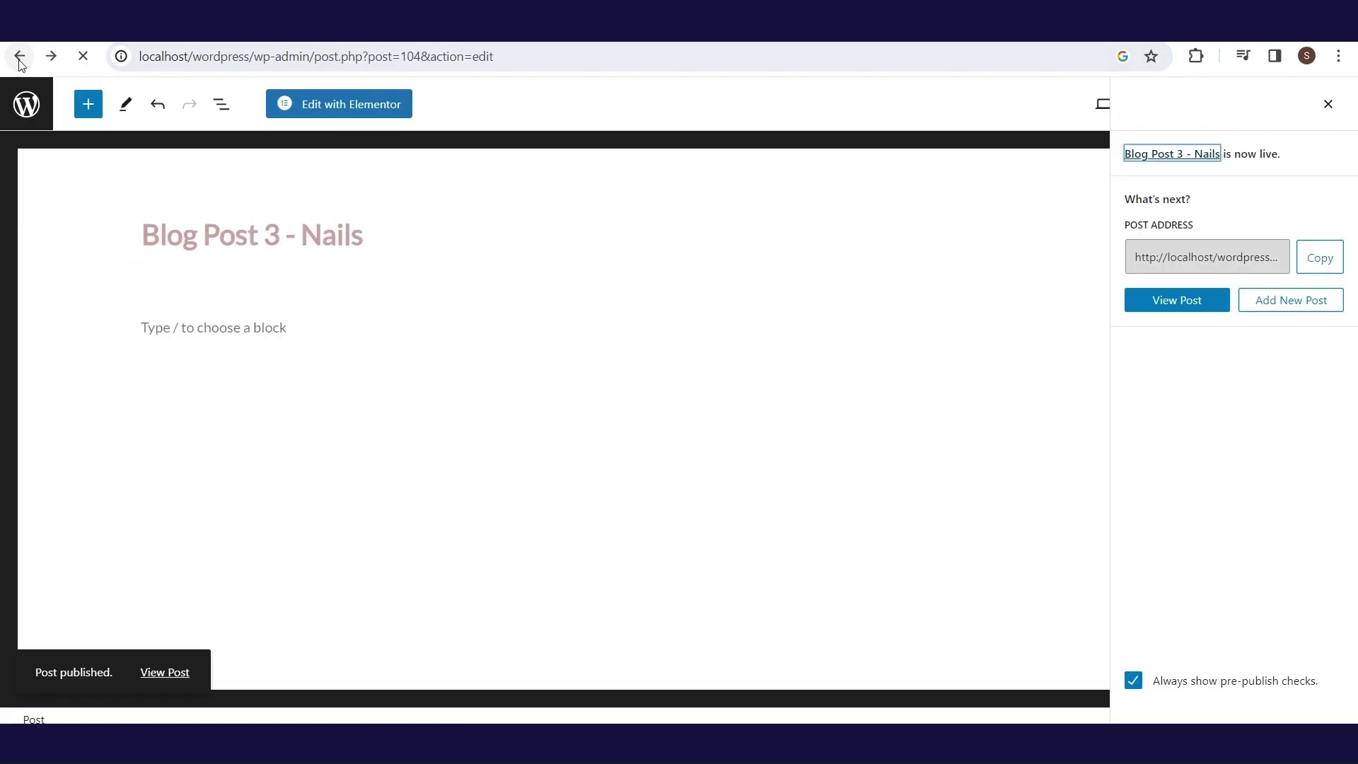
click(265, 141)
text(Blog Post 4 )
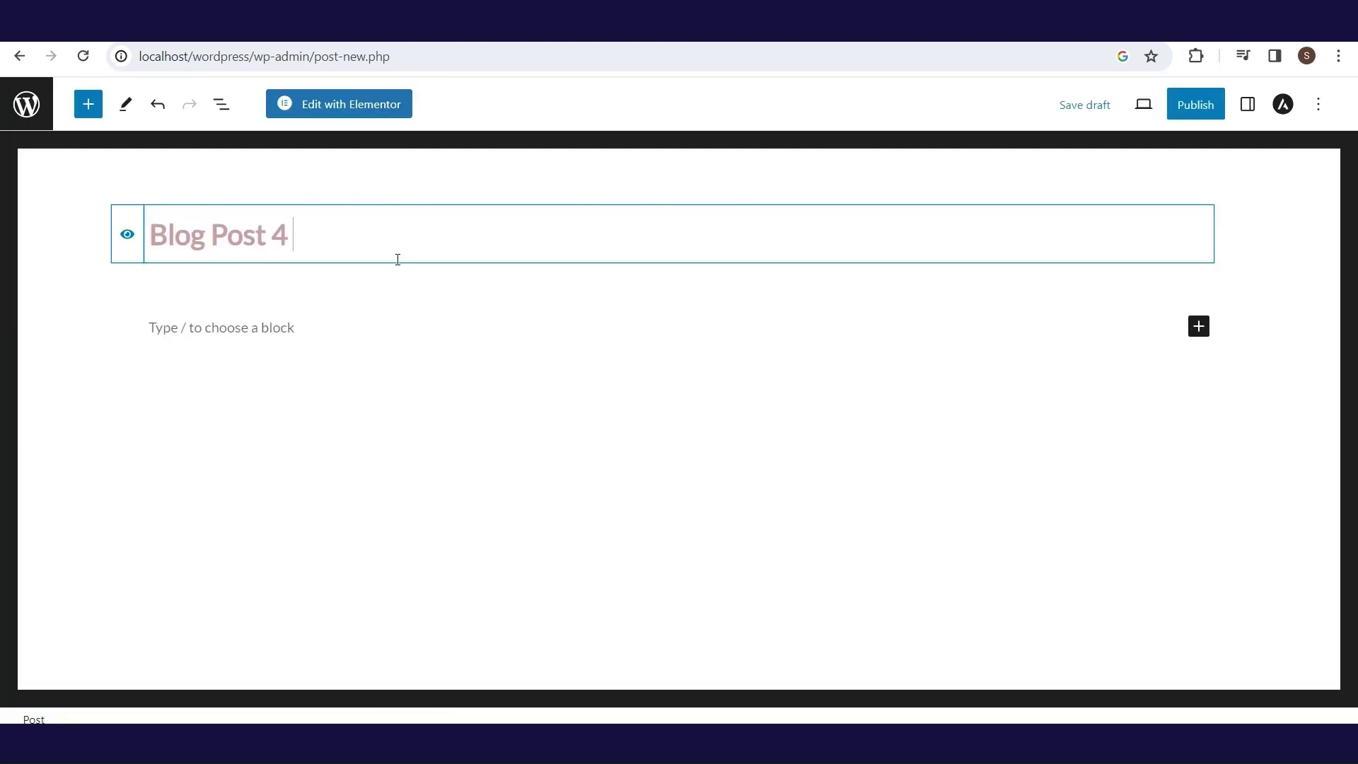
text(- Body)
click(1195, 104)
click(1202, 106)
click(19, 56)
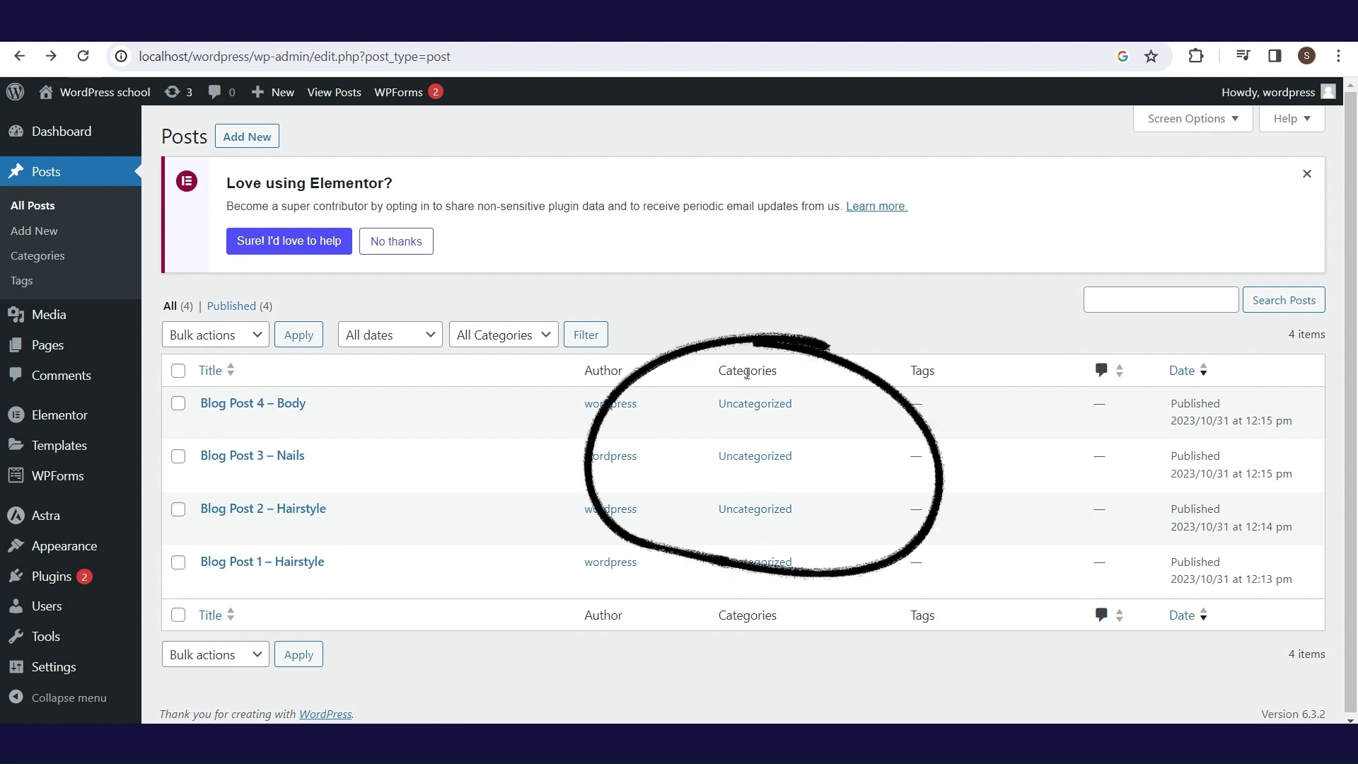
- File Blog Post 1 under a new Hairstyle category instead of Uncategorized and update it
click(297, 568)
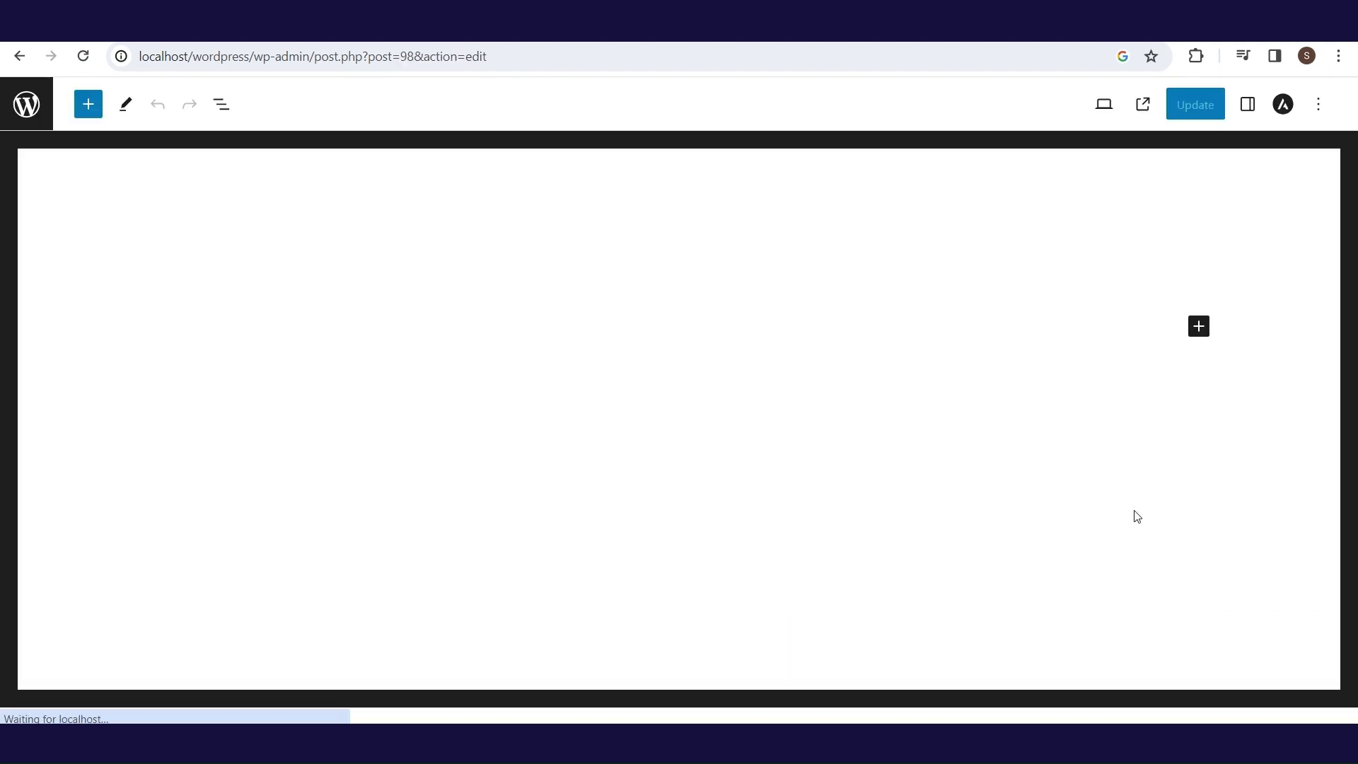
click(1248, 106)
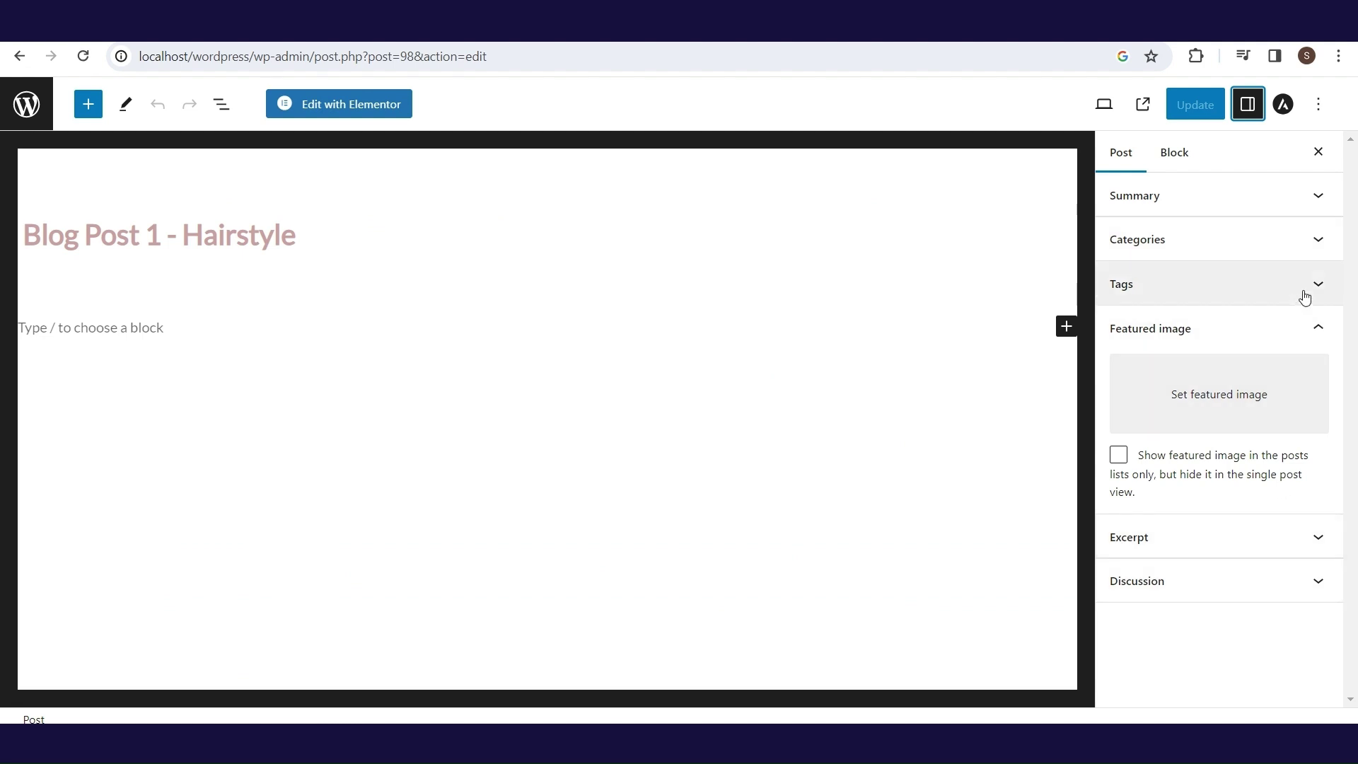
click(1322, 242)
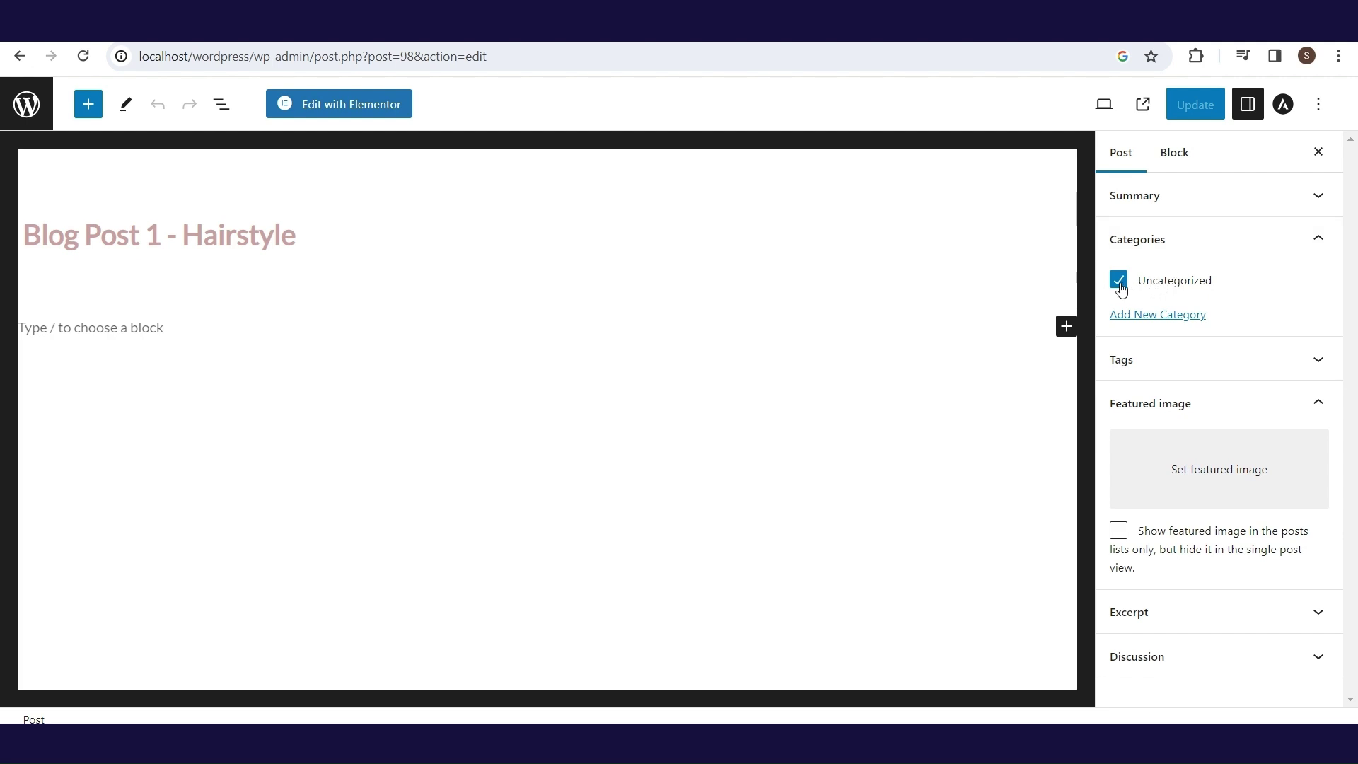
click(1120, 285)
click(1144, 317)
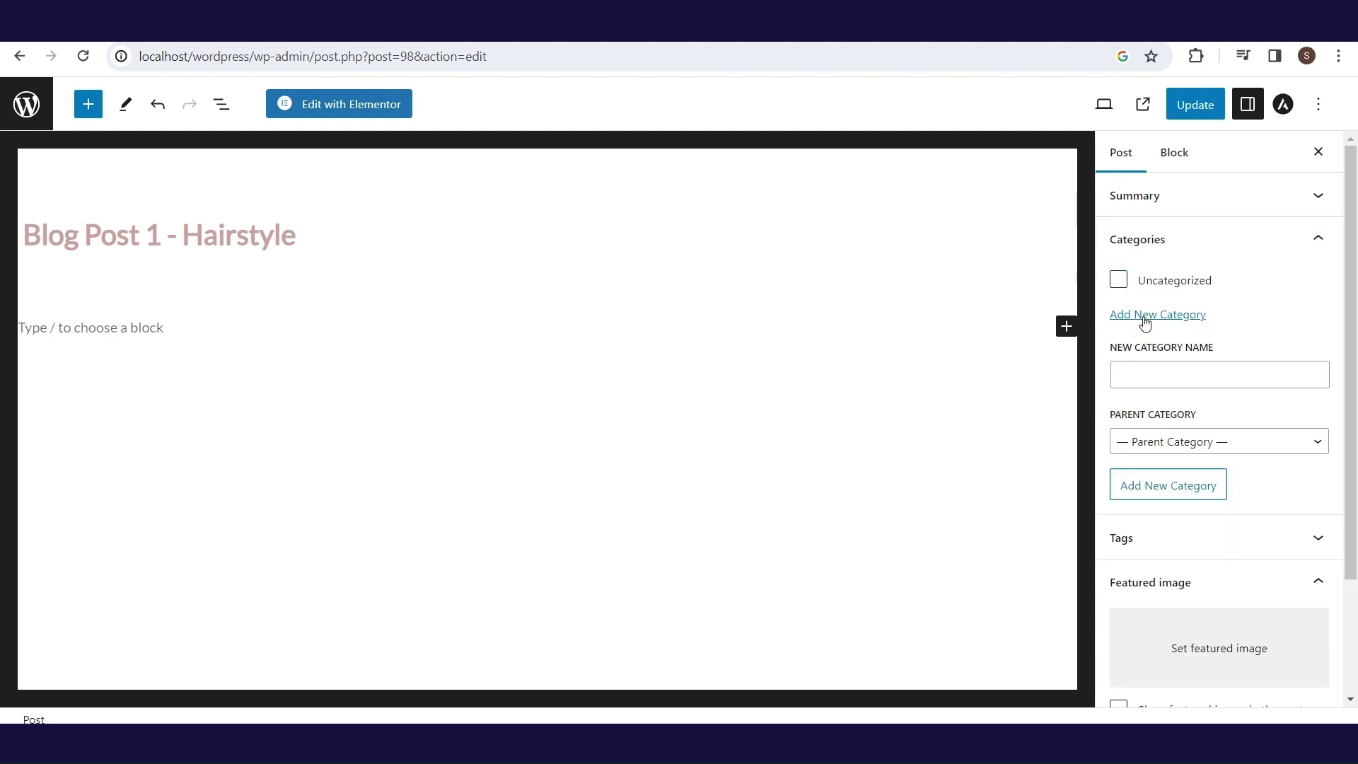
click(1154, 369)
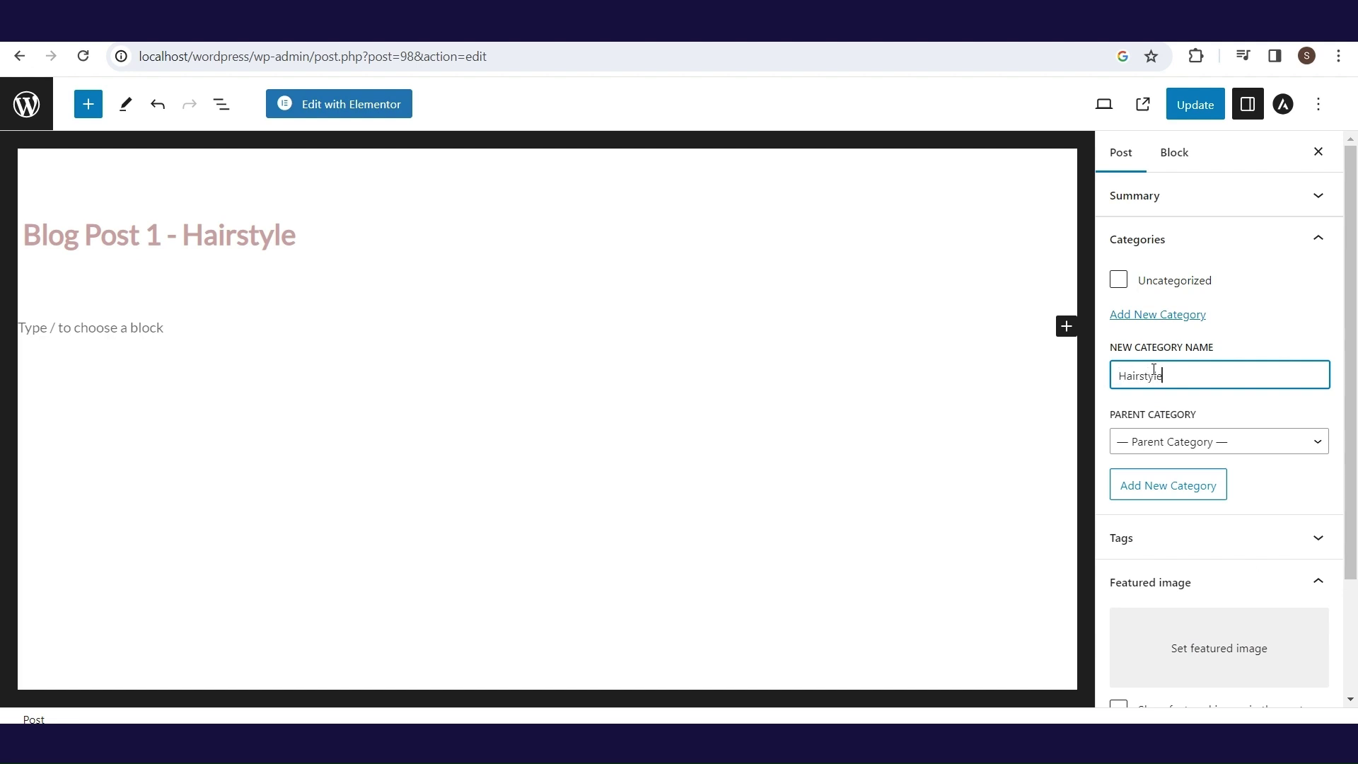
click(1181, 495)
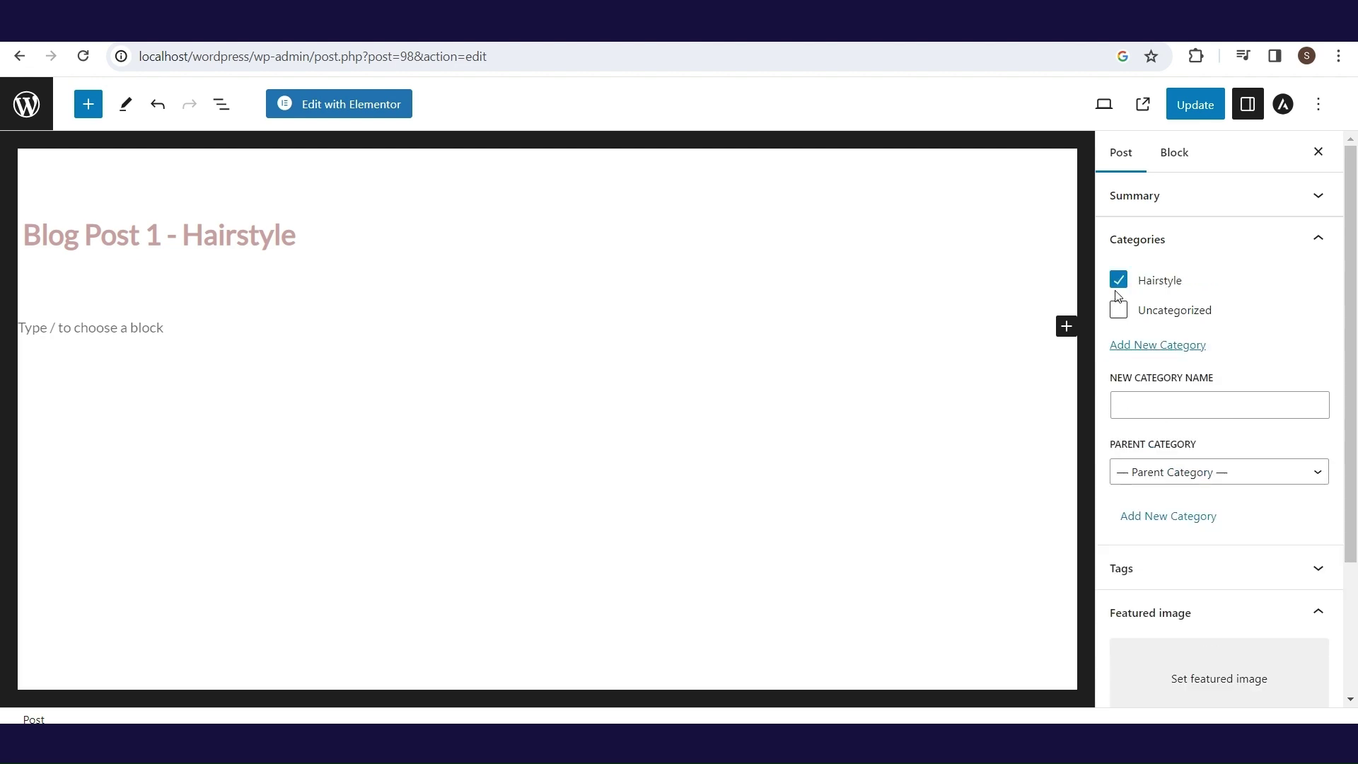
click(1194, 105)
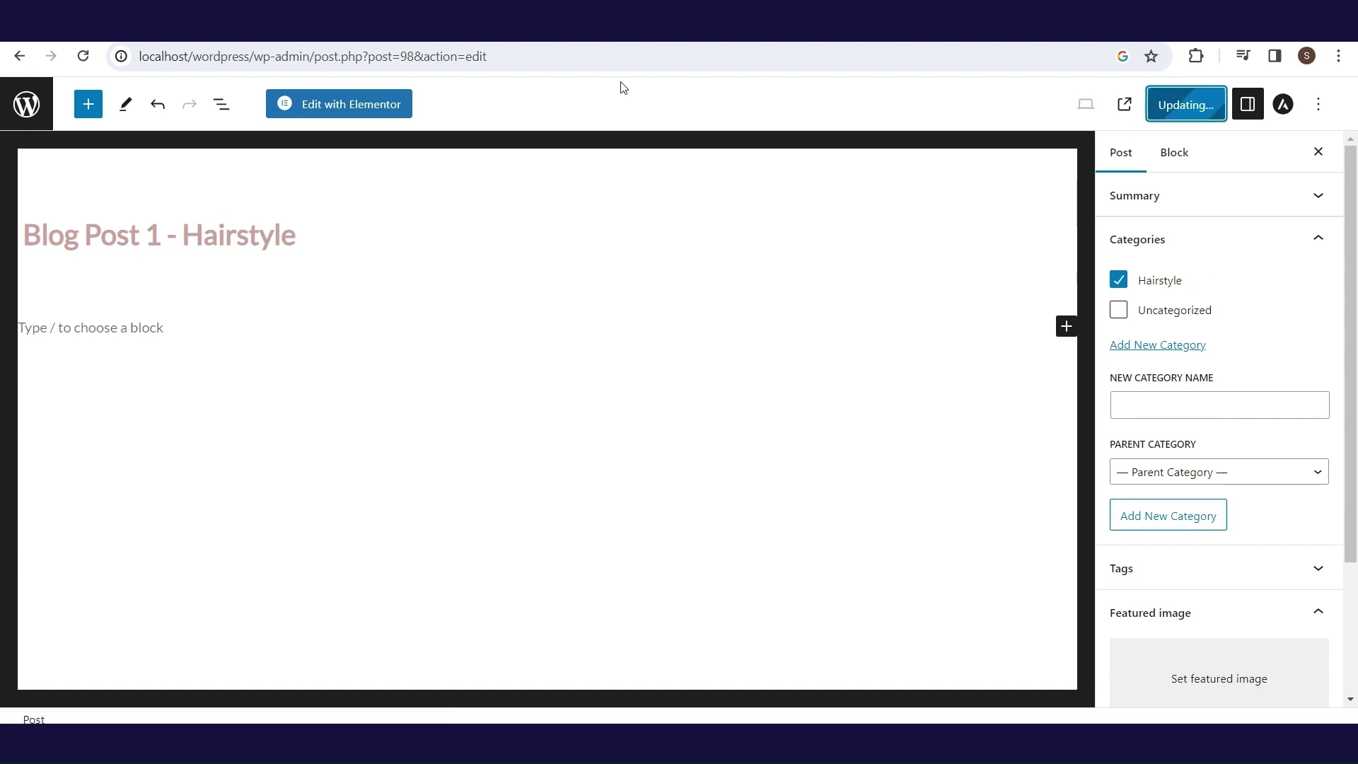
click(19, 55)
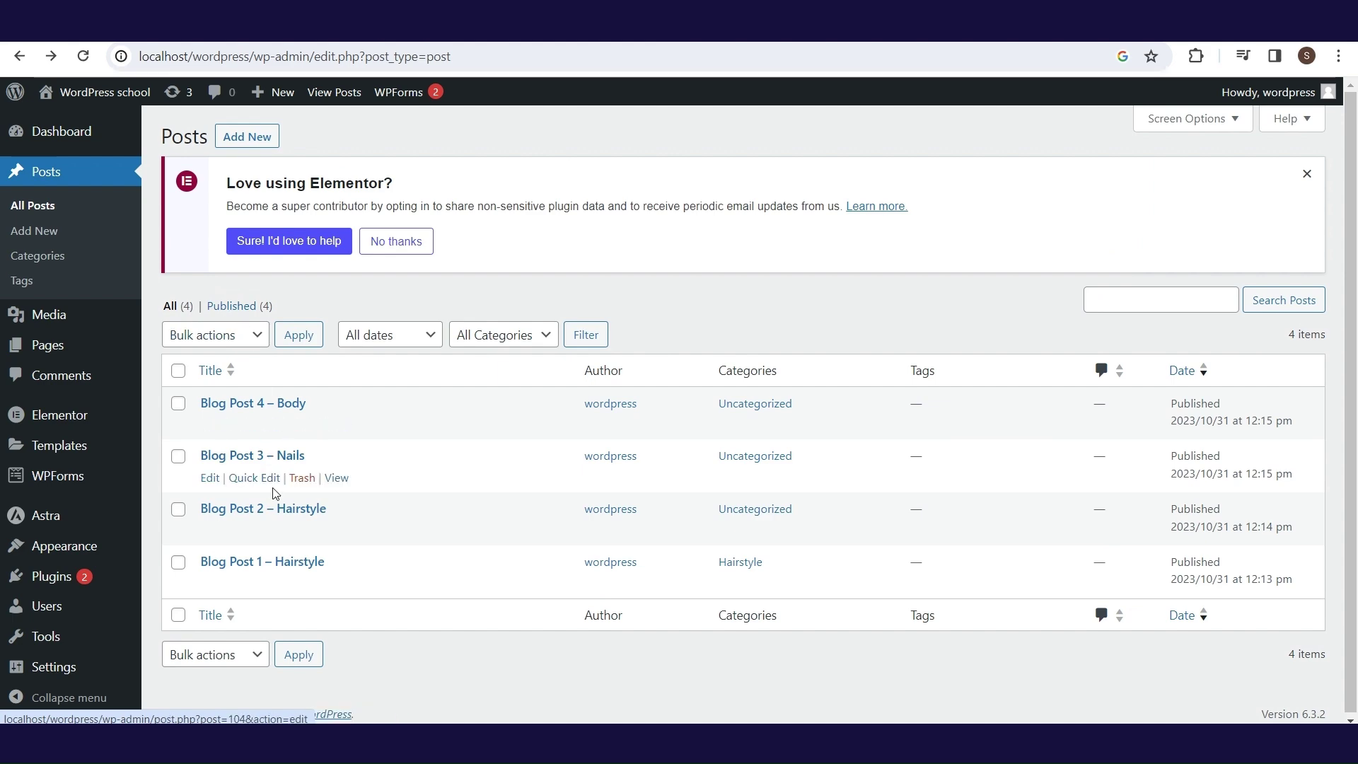
- Move Blog Post 2 from Uncategorized to Hairstyle and update it
click(275, 508)
click(1301, 239)
click(1118, 280)
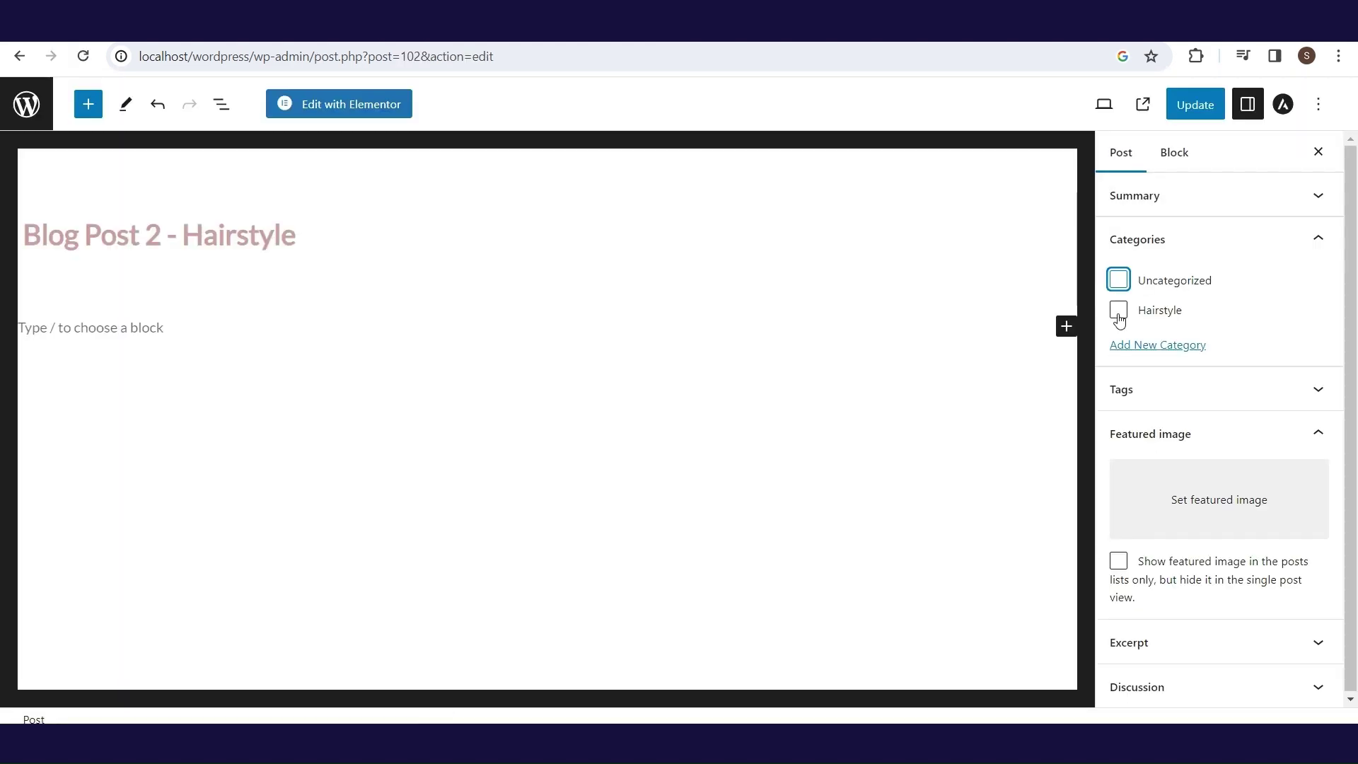
click(1118, 310)
click(1186, 105)
click(19, 56)
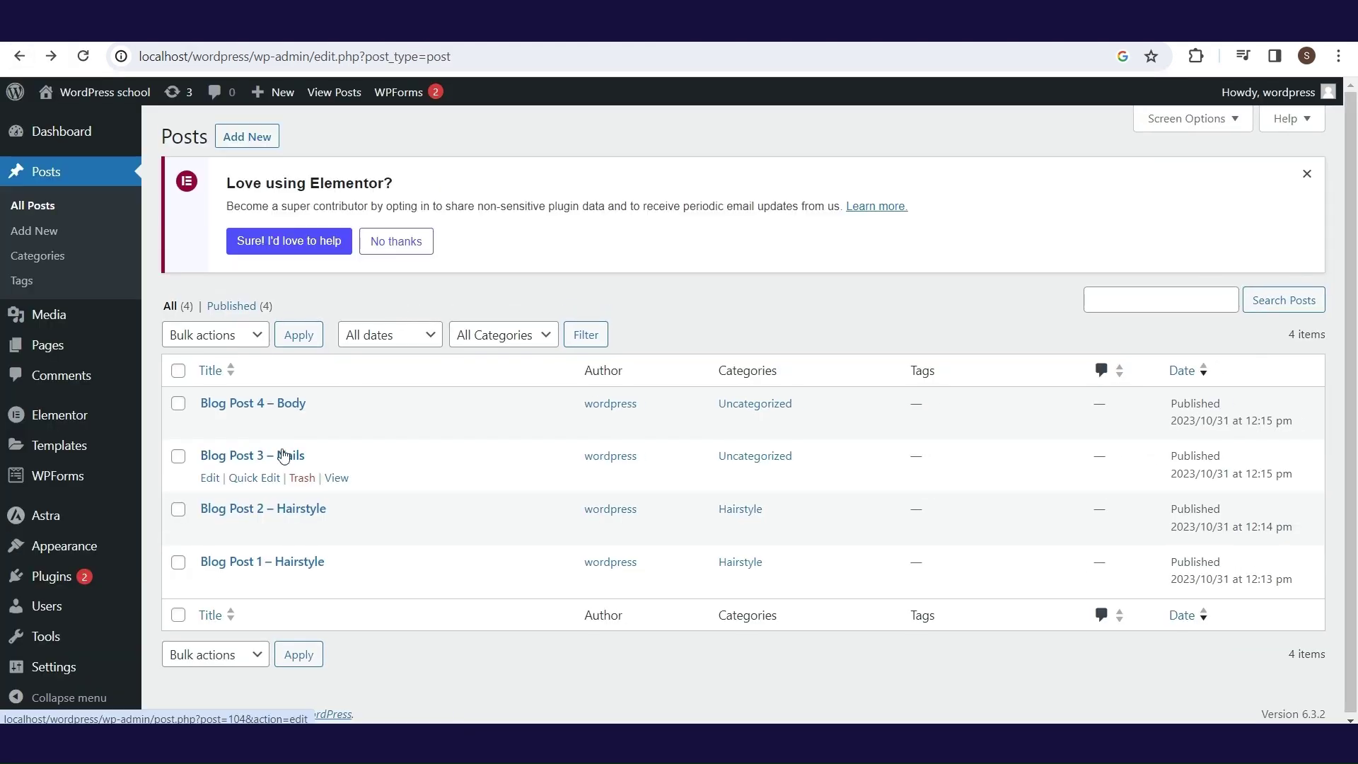
- File Blog Post 3 under a new Nails category and update it
click(285, 456)
click(1118, 281)
click(1158, 344)
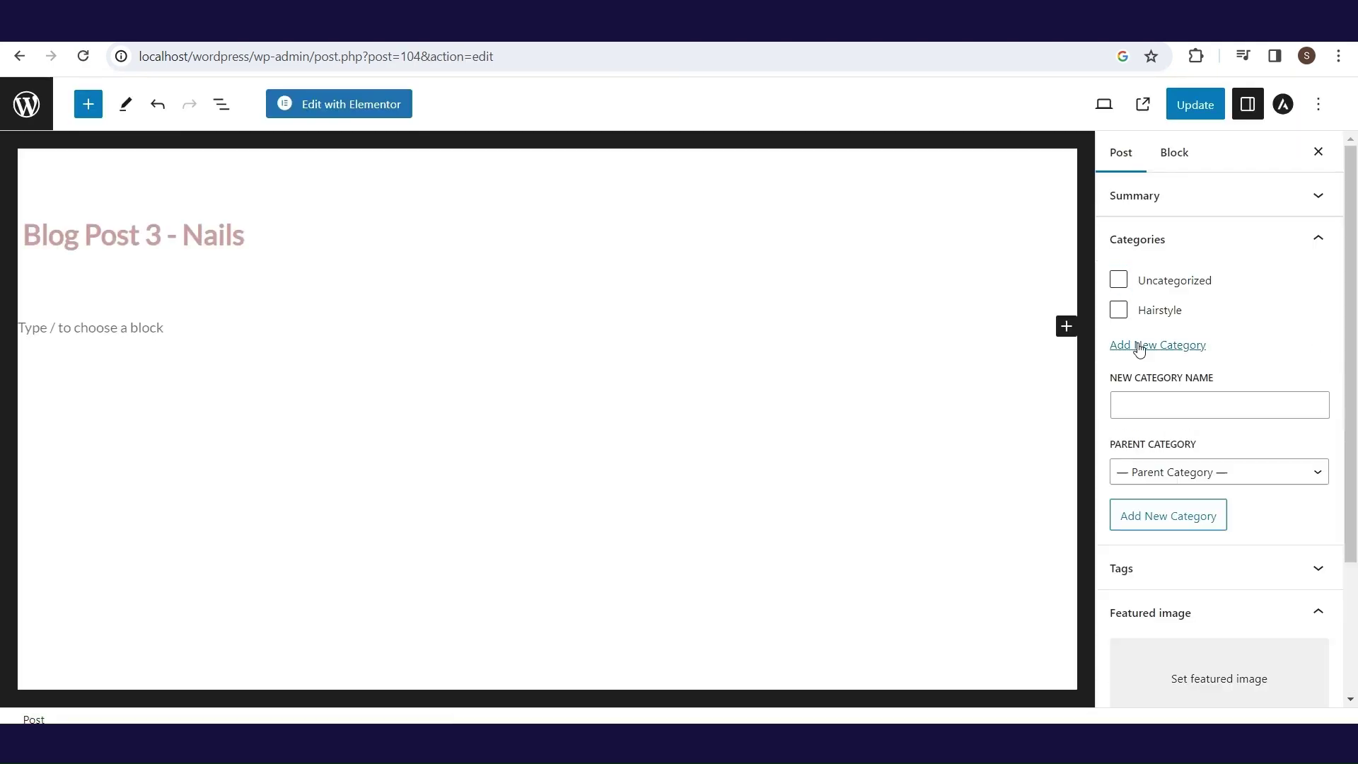
click(1149, 405)
text(Nails)
click(1169, 514)
click(1195, 105)
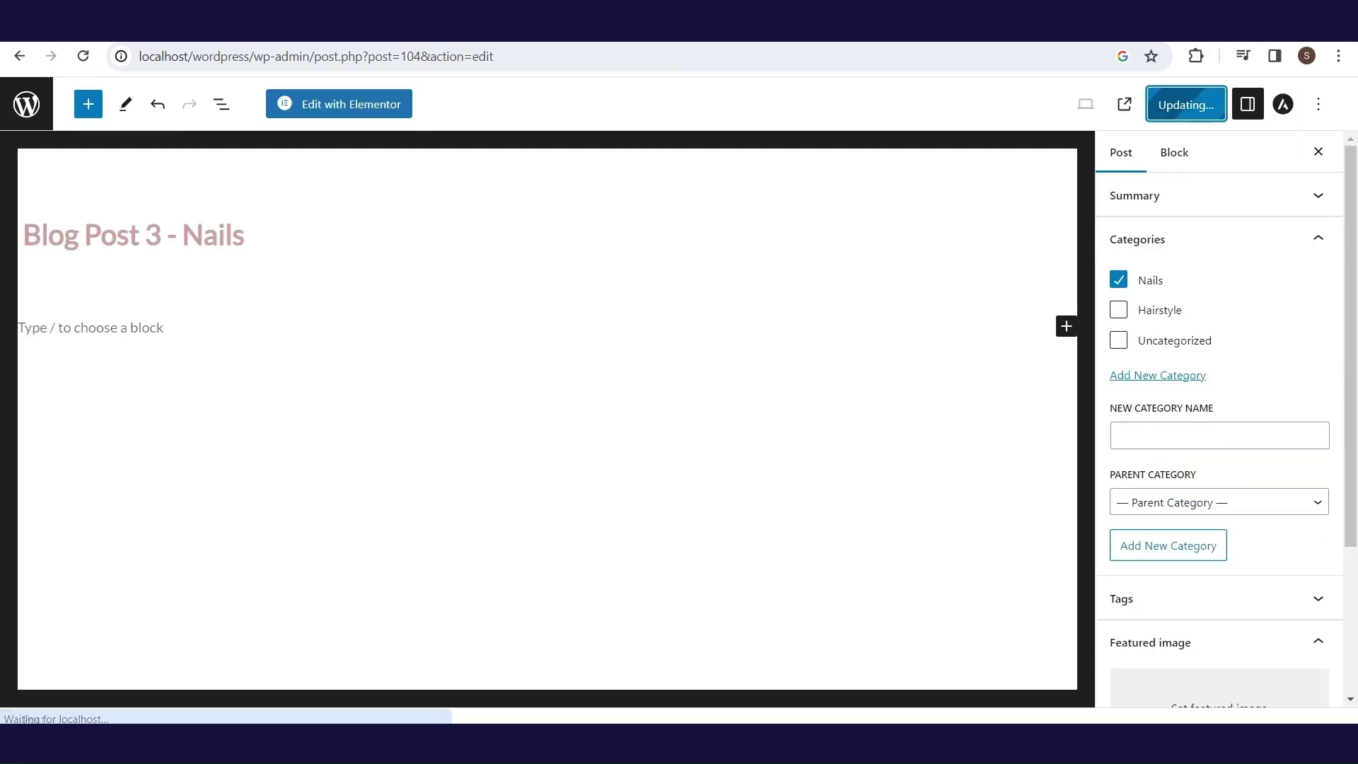
key(alt+Left)
- File Blog Post 4 under a new Body category and update it
click(297, 413)
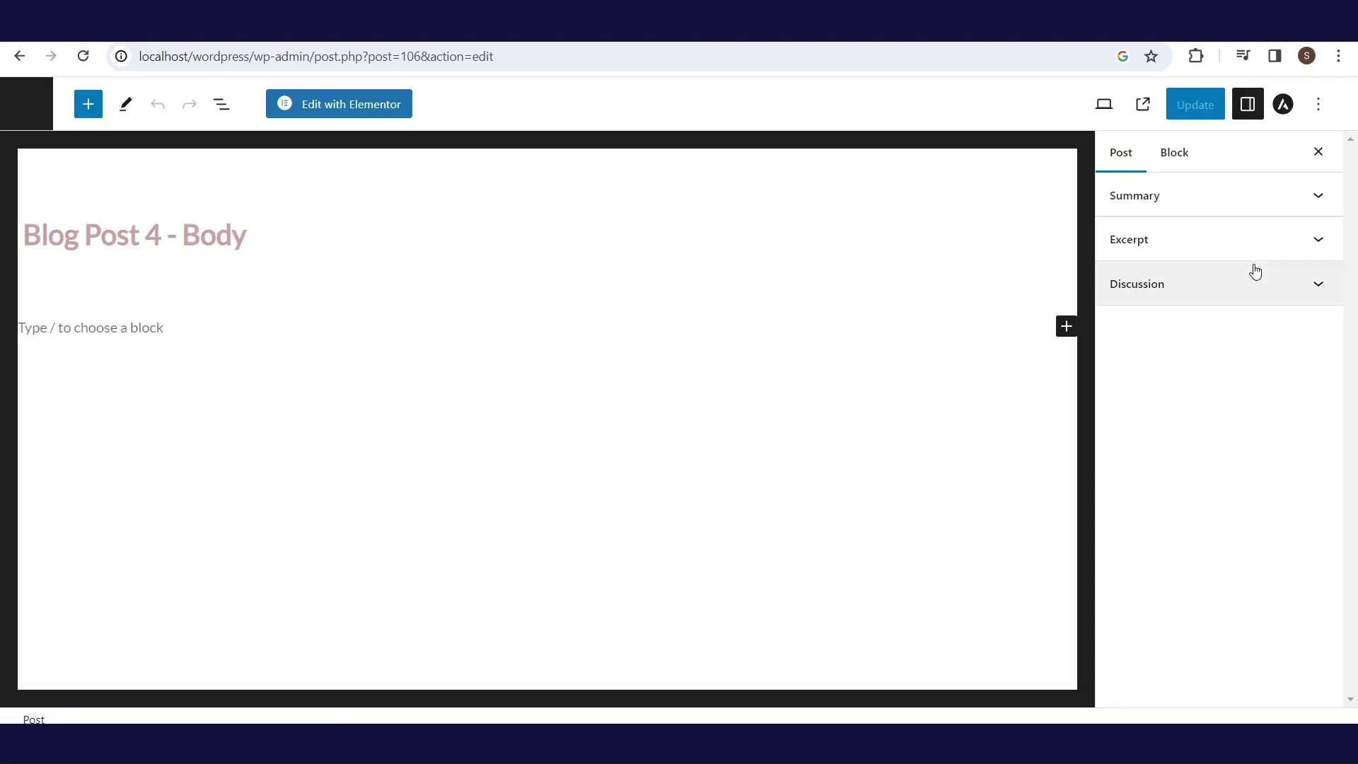
click(1118, 280)
click(1146, 377)
click(1164, 433)
text(Body)
click(1169, 545)
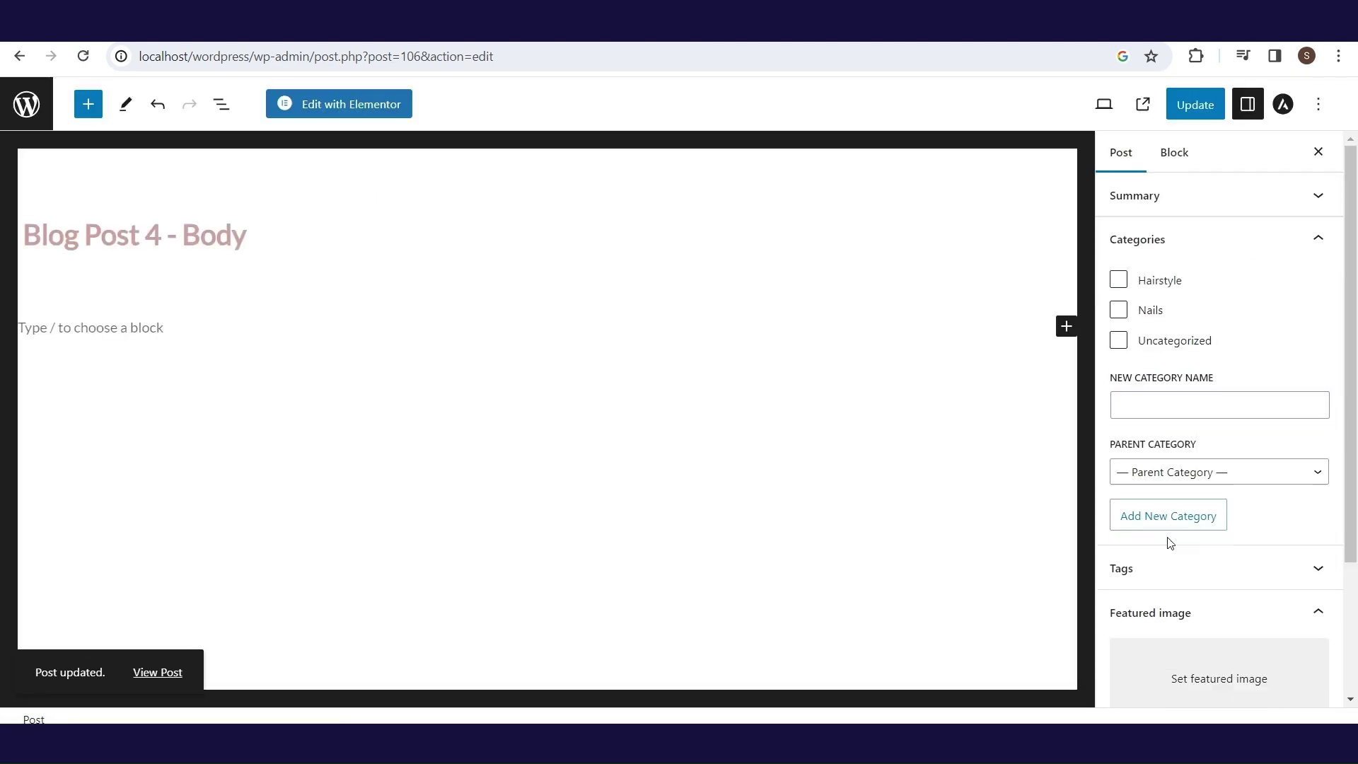
click(1195, 104)
click(20, 58)
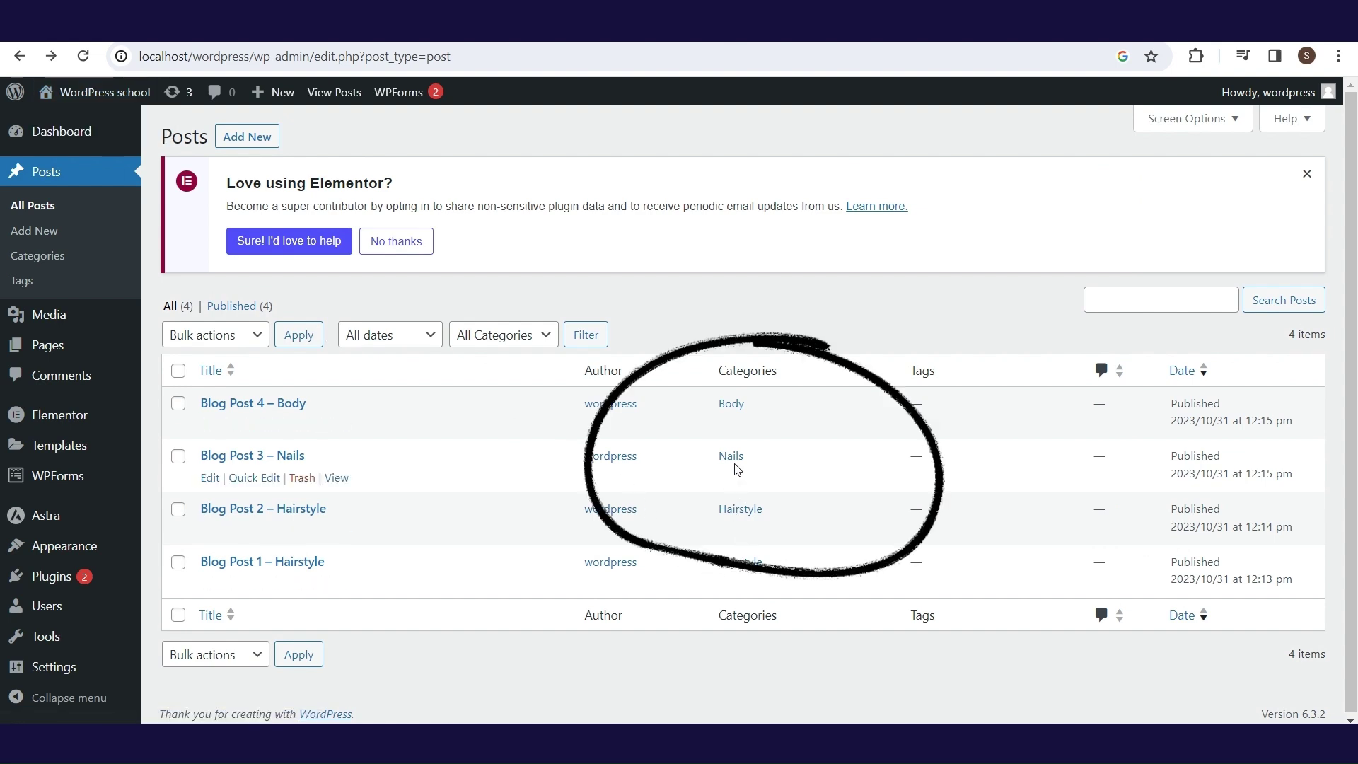
- Check the live site, then load the Main menu in Appearance > Menus
mouse_move(114, 101)
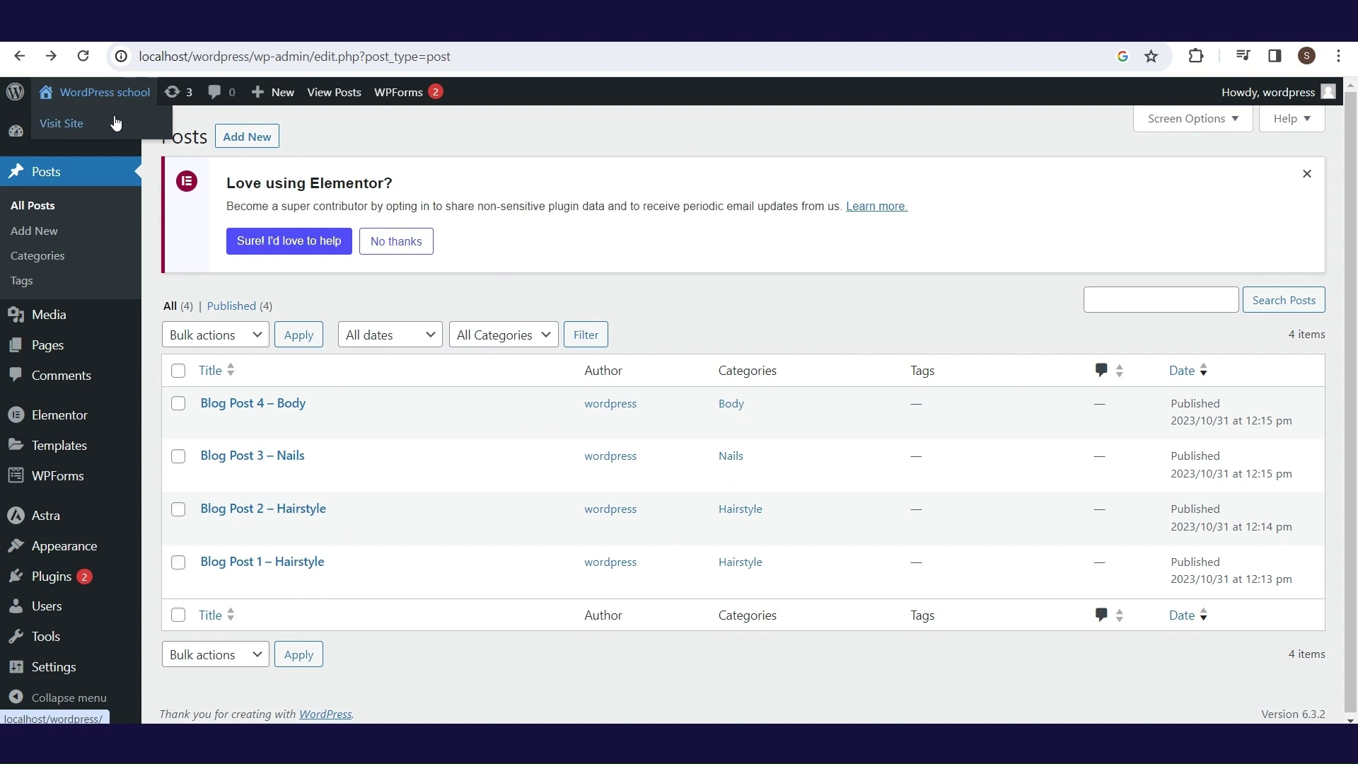
click(117, 124)
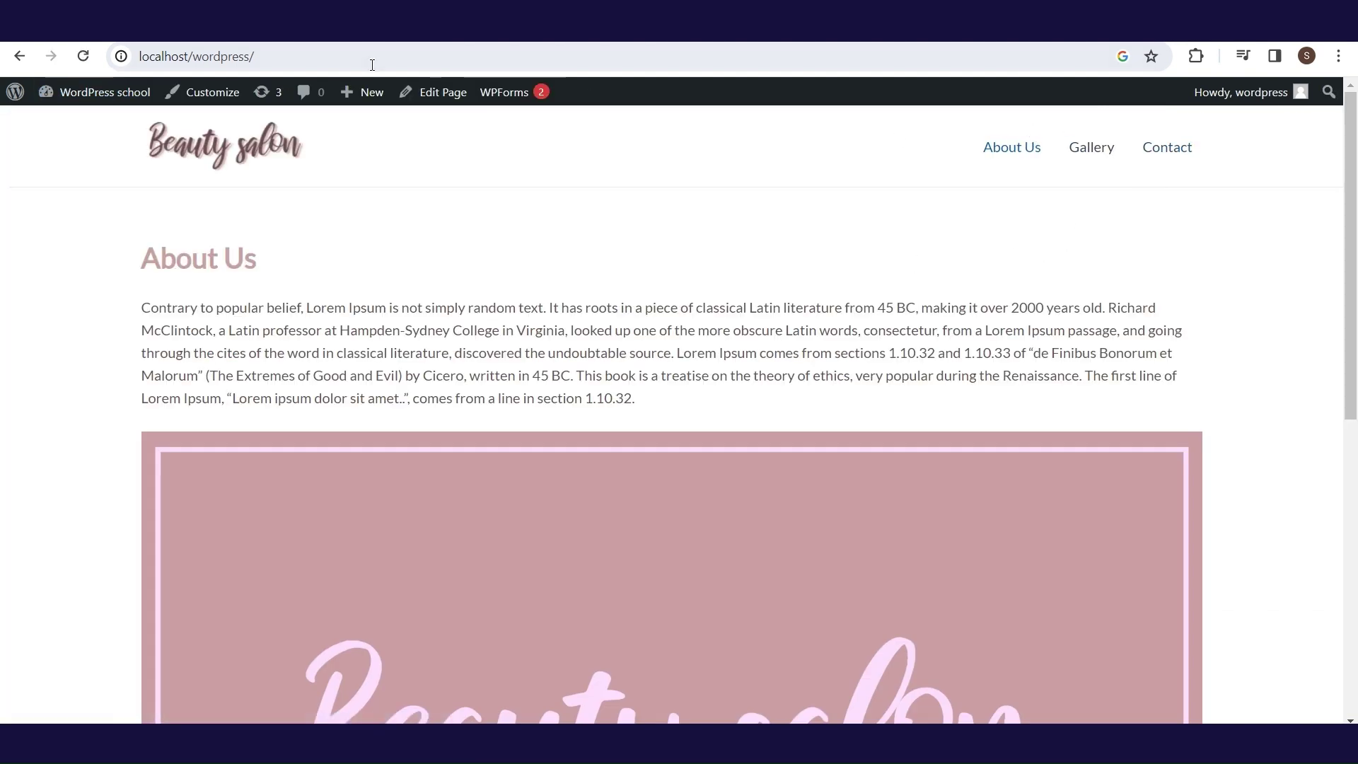
mouse_move(131, 93)
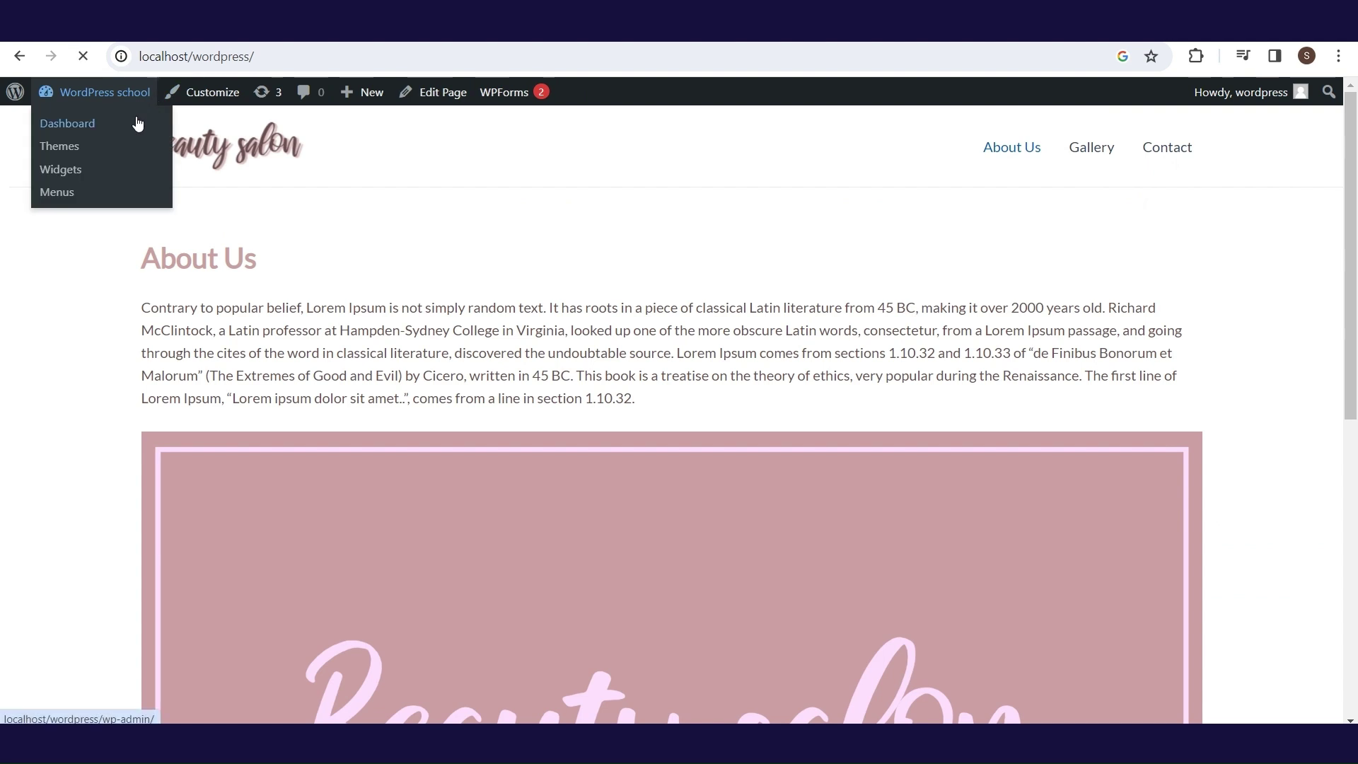
click(137, 124)
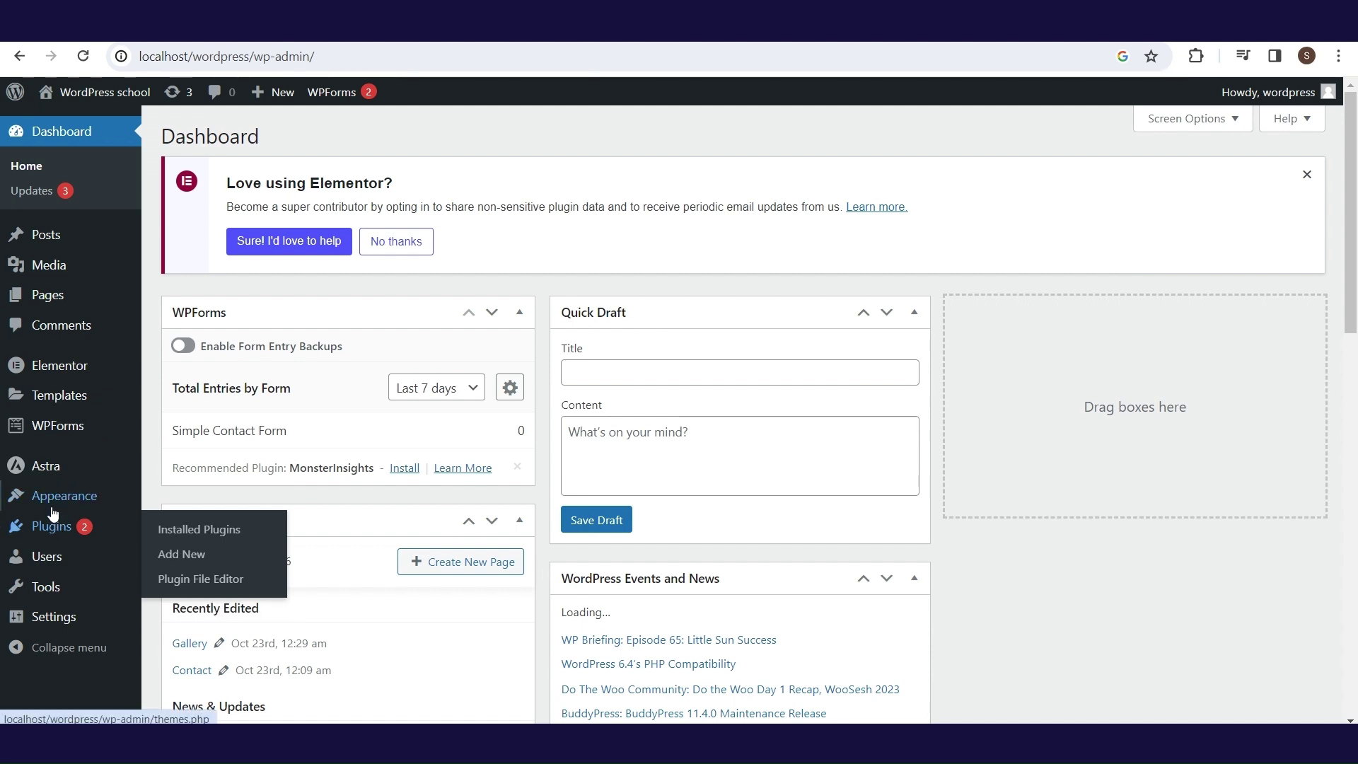
mouse_move(54, 498)
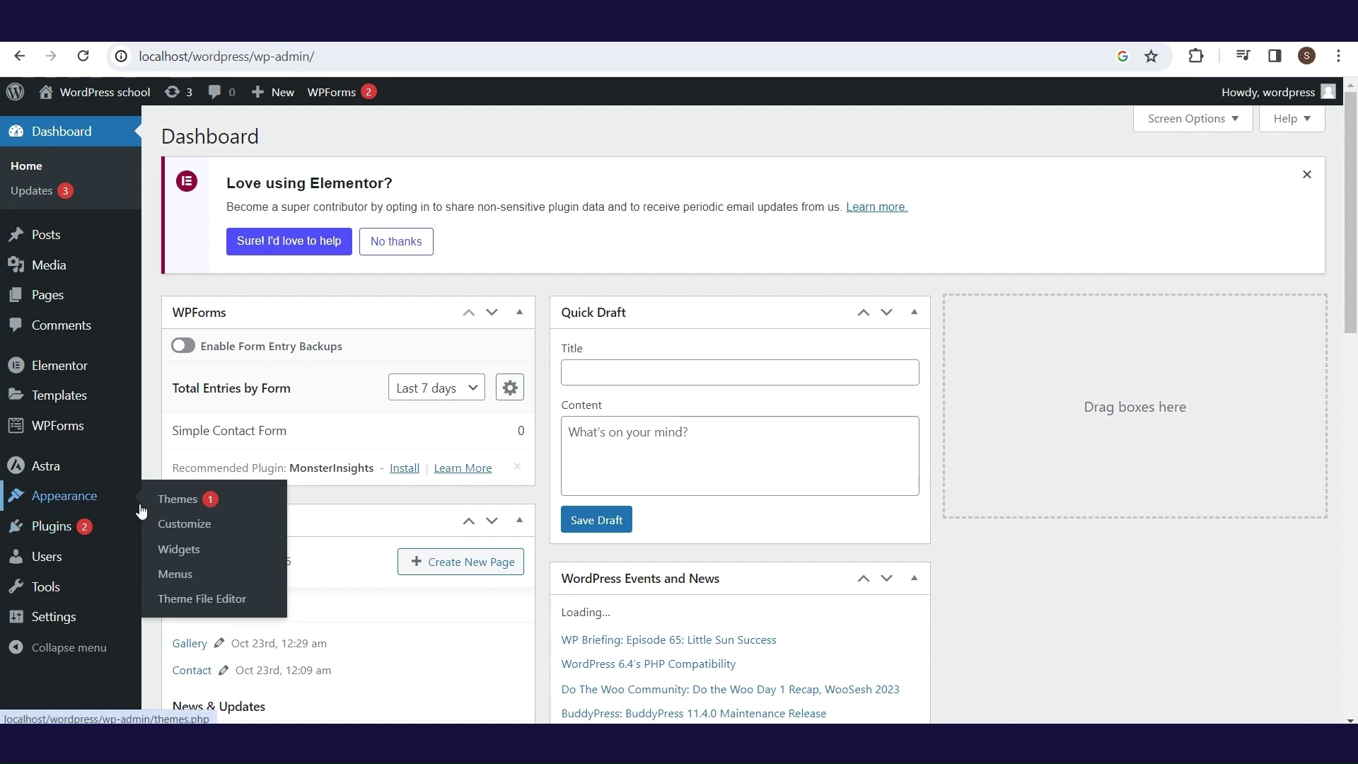
click(183, 577)
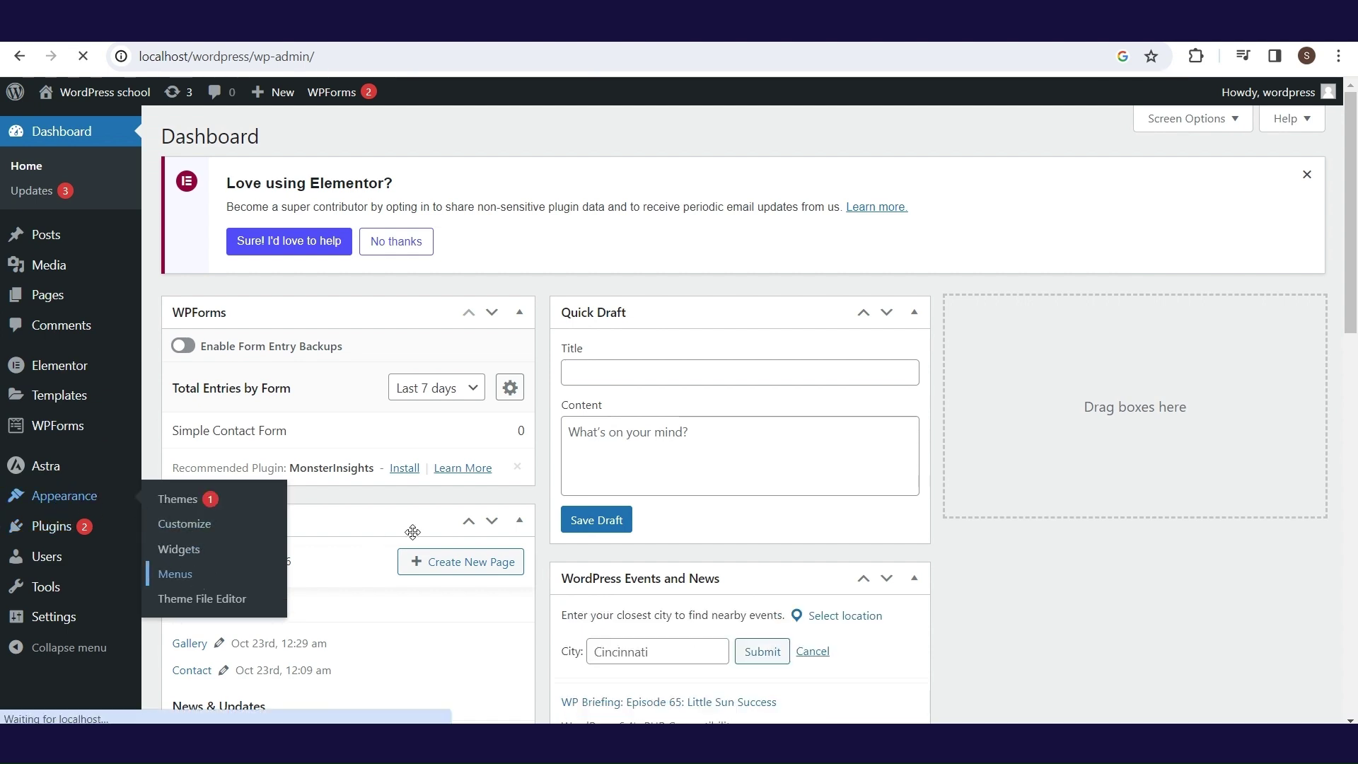
scroll(1350, 407, down, 3)
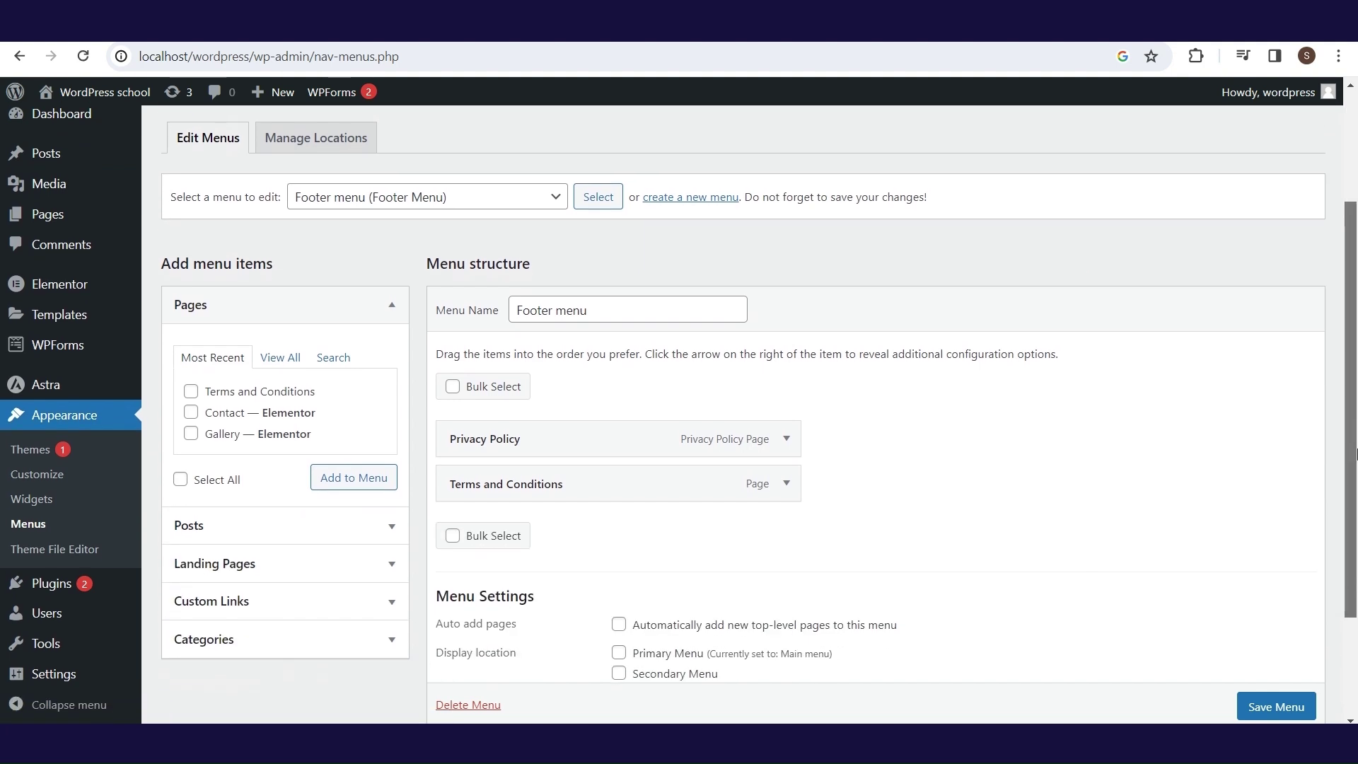
click(515, 198)
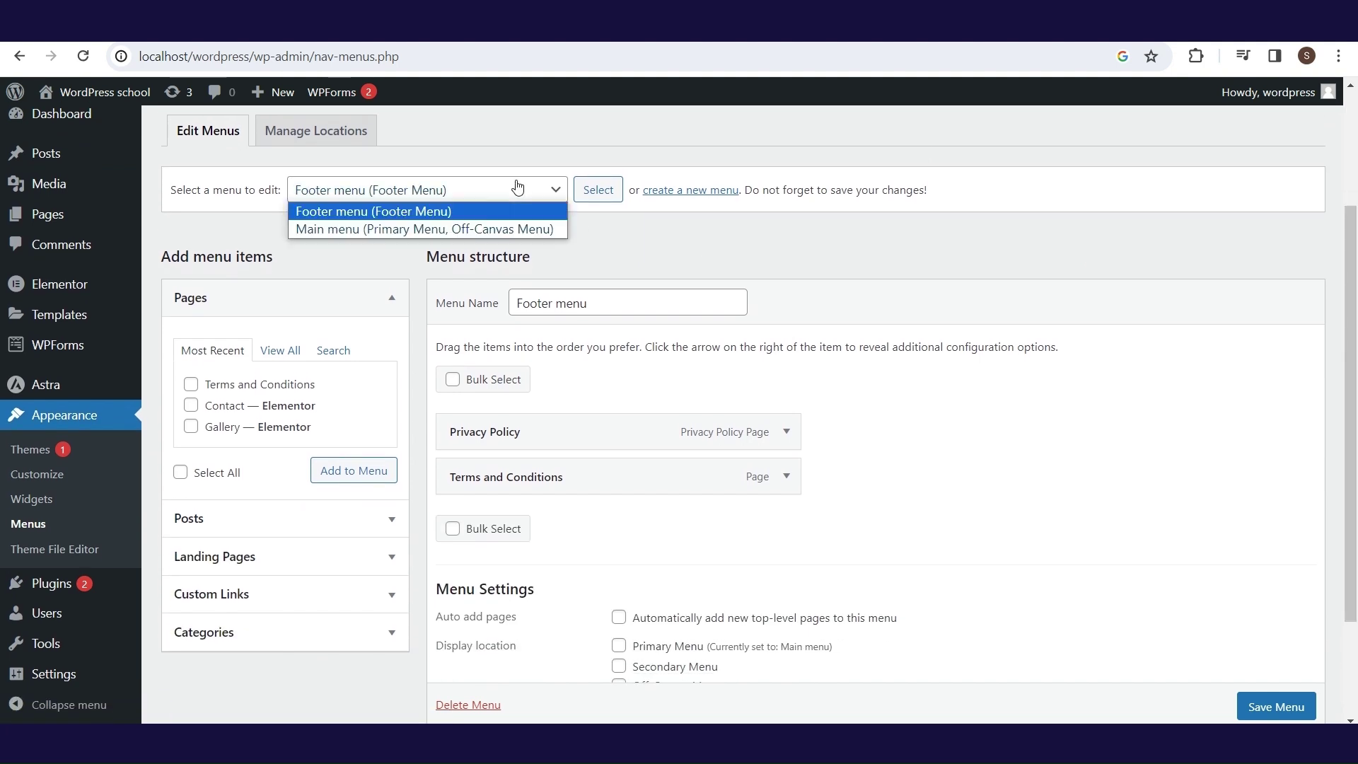
click(503, 225)
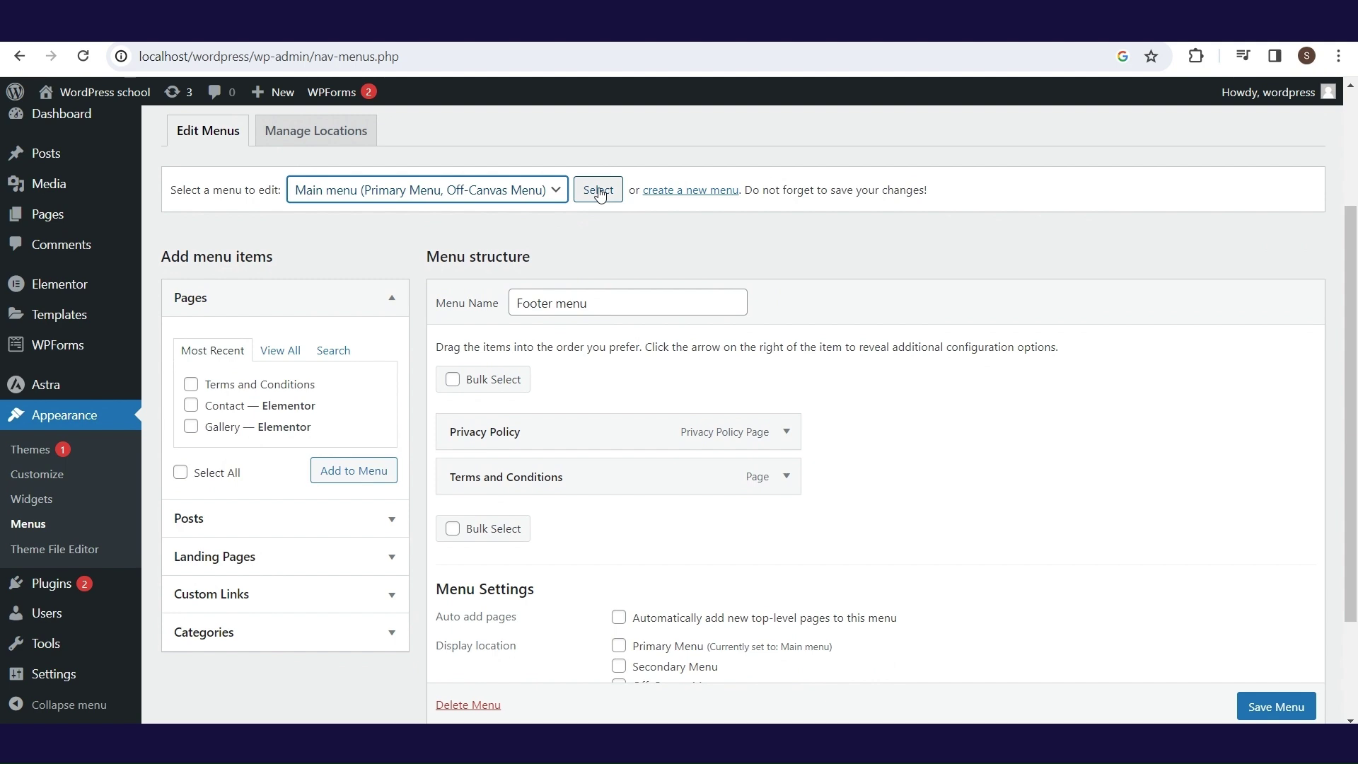
click(598, 190)
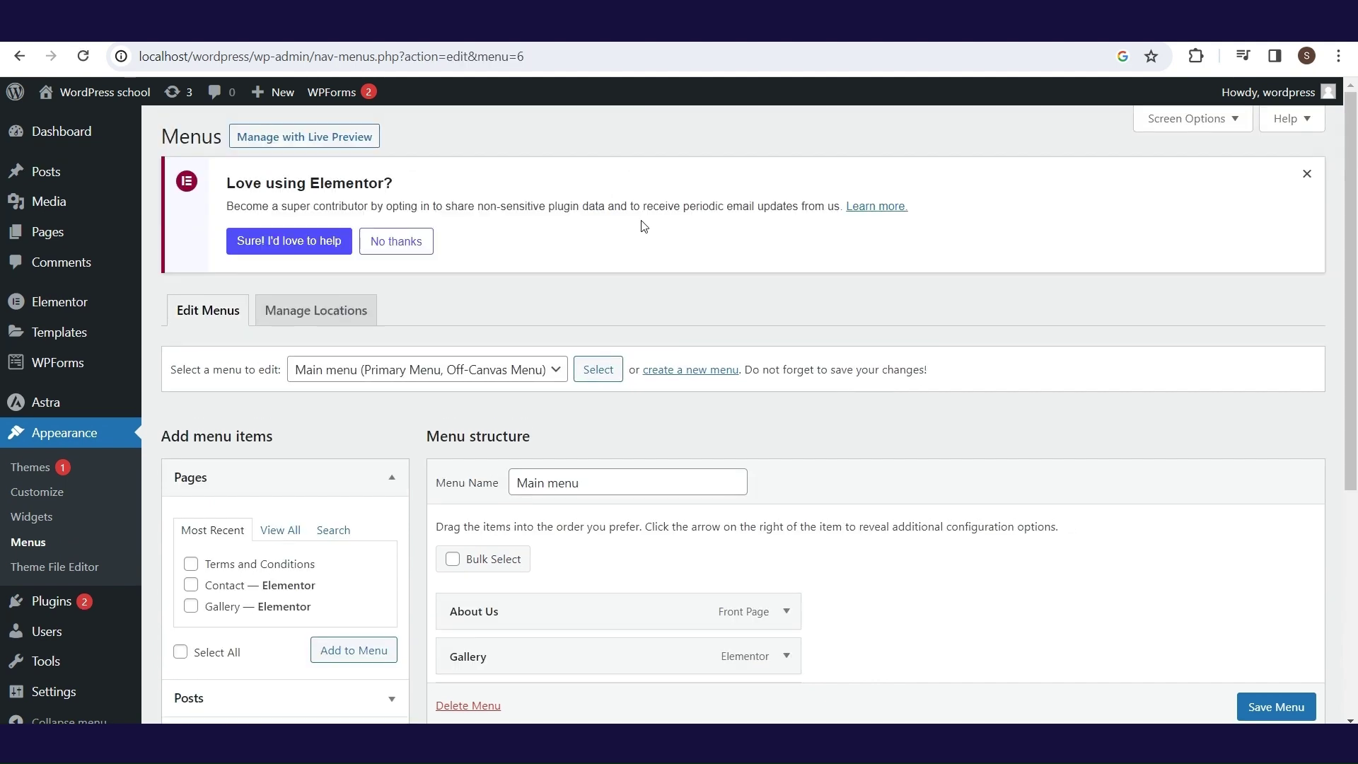
- Add the Blog page plus Hairstyle and Nails categories, nesting the categories under Blog
scroll(1355, 320, down, 2)
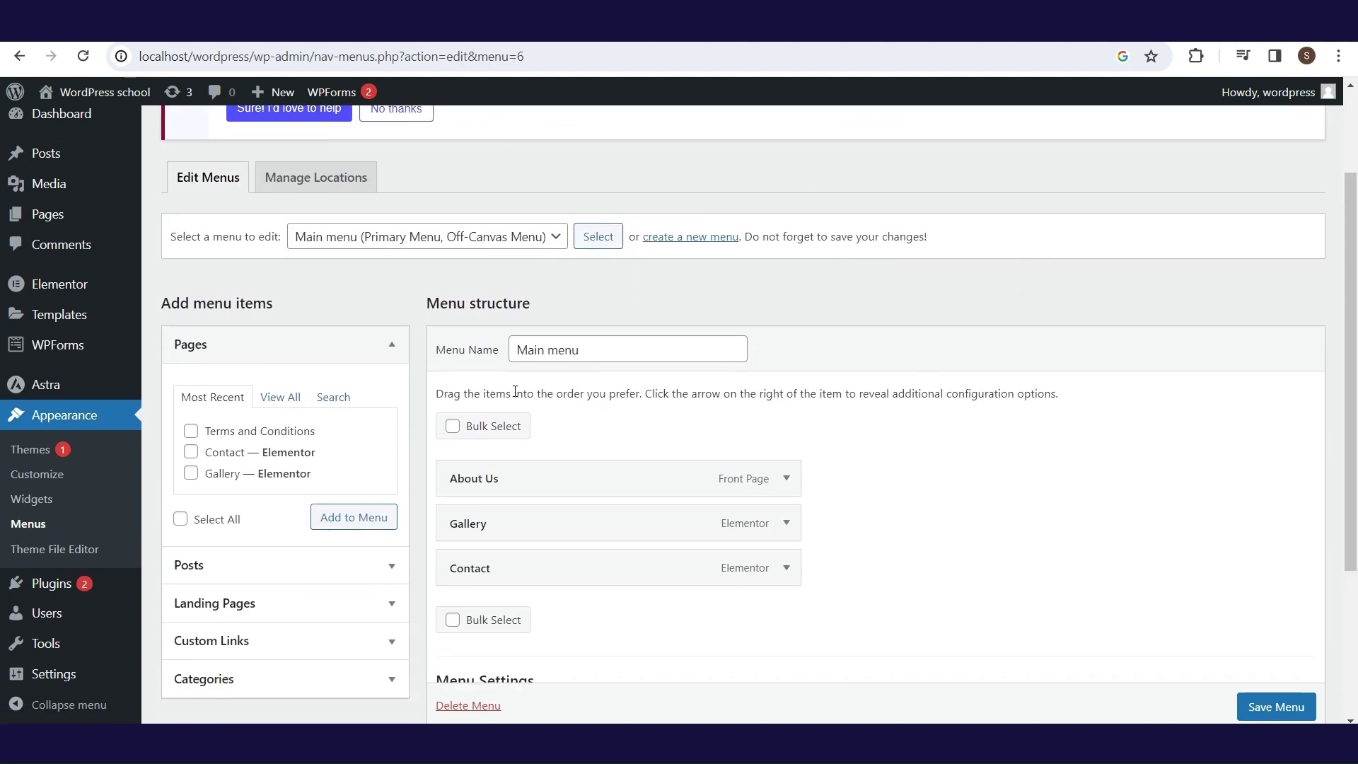
mouse_move(106, 345)
click(294, 397)
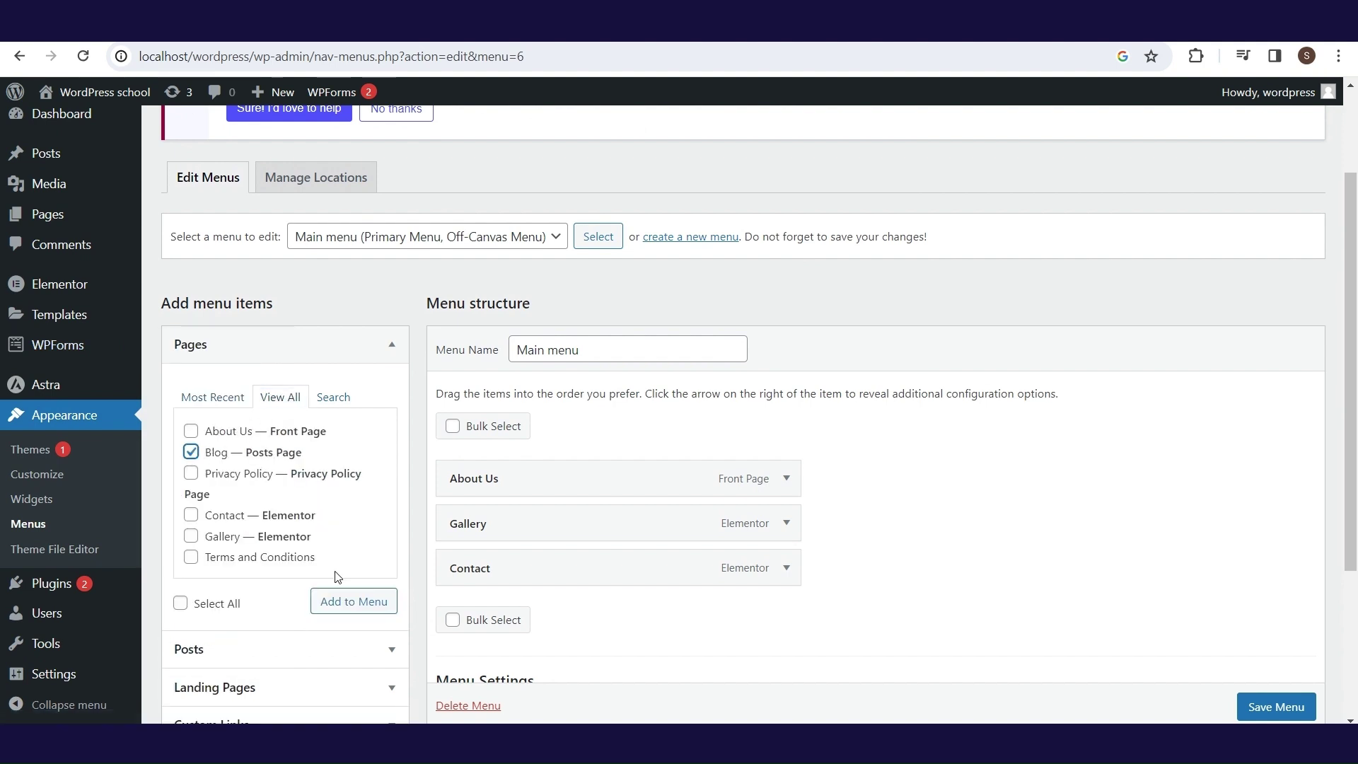
click(335, 606)
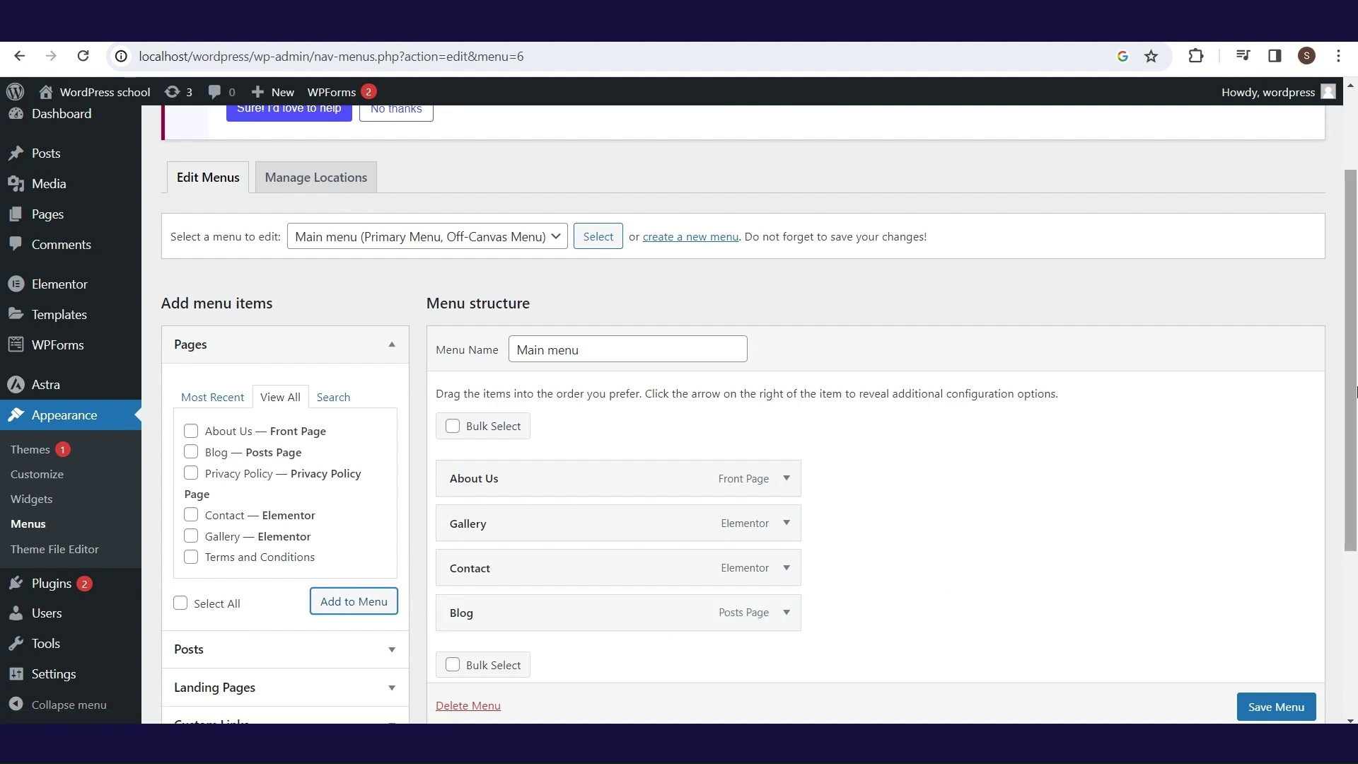
scroll(853, 466, down, 2)
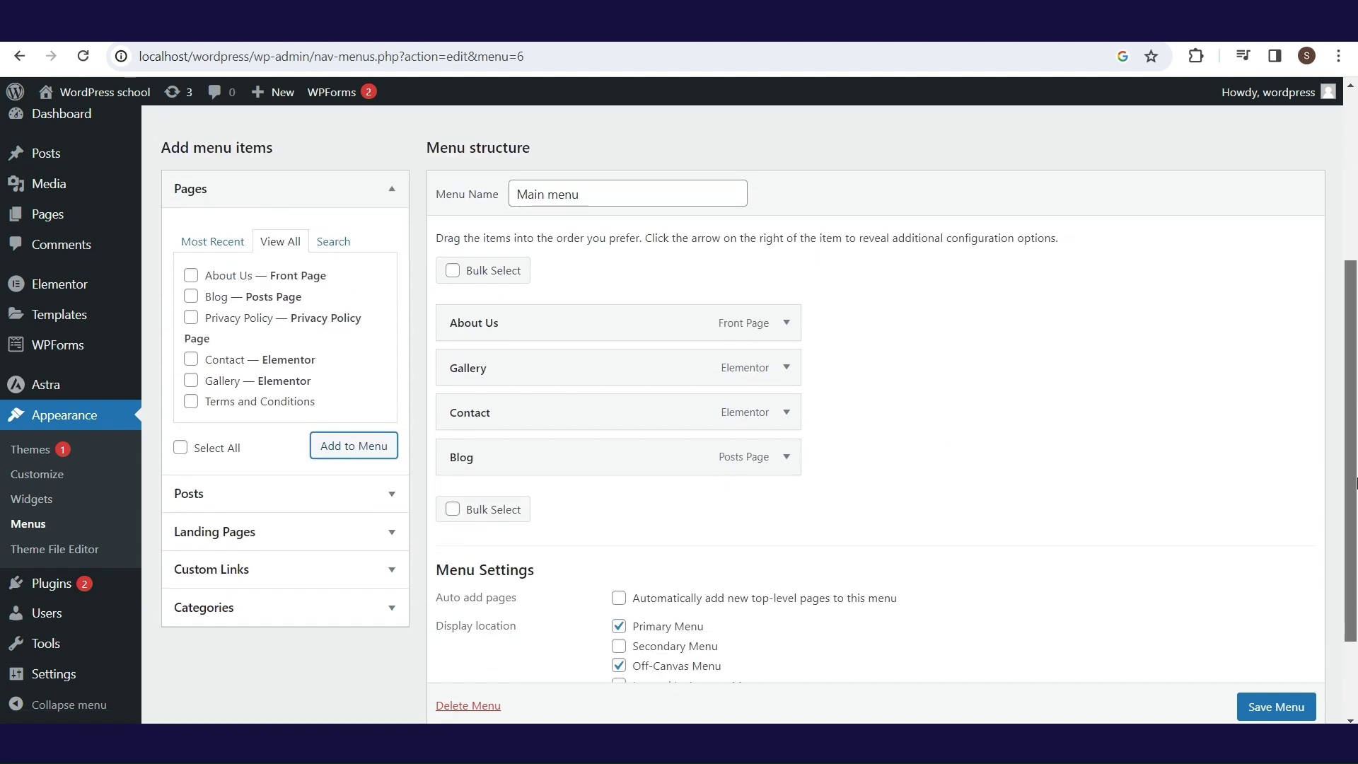
click(396, 606)
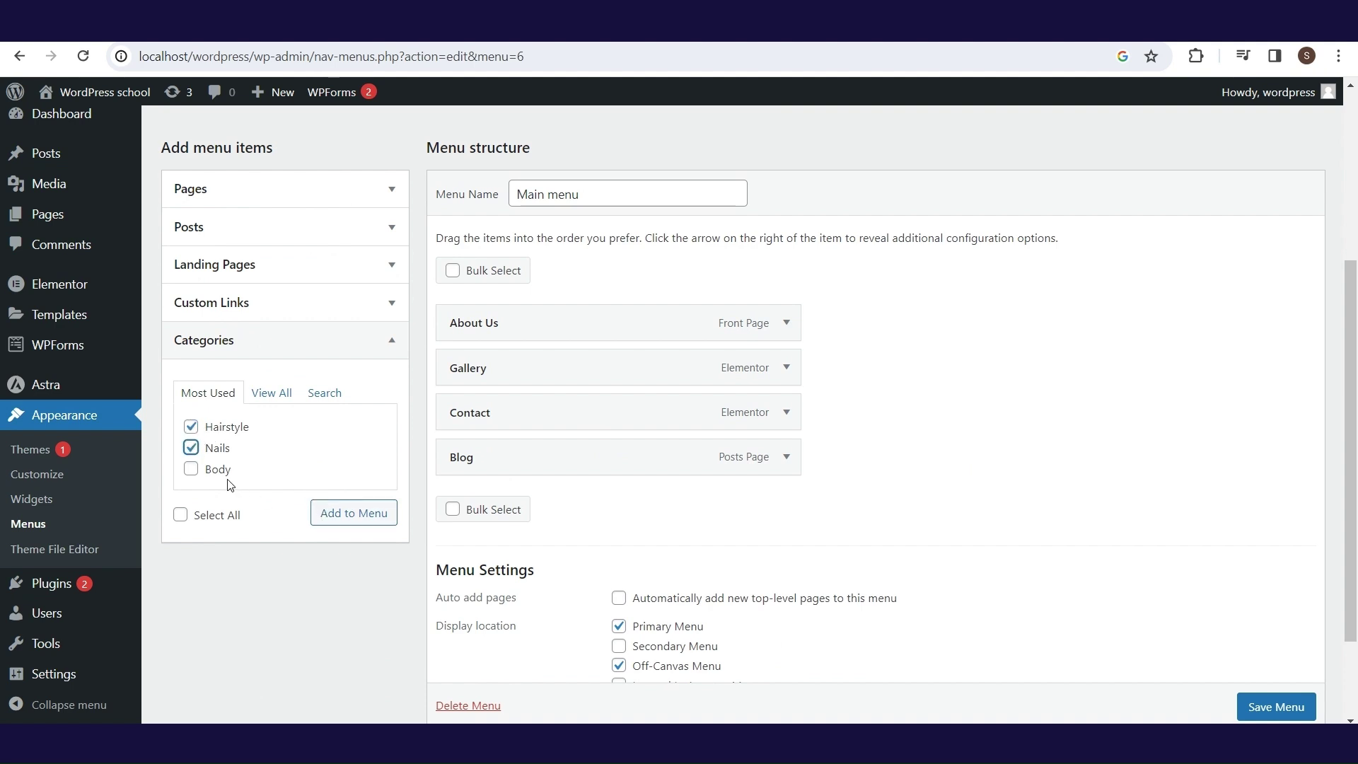
click(345, 513)
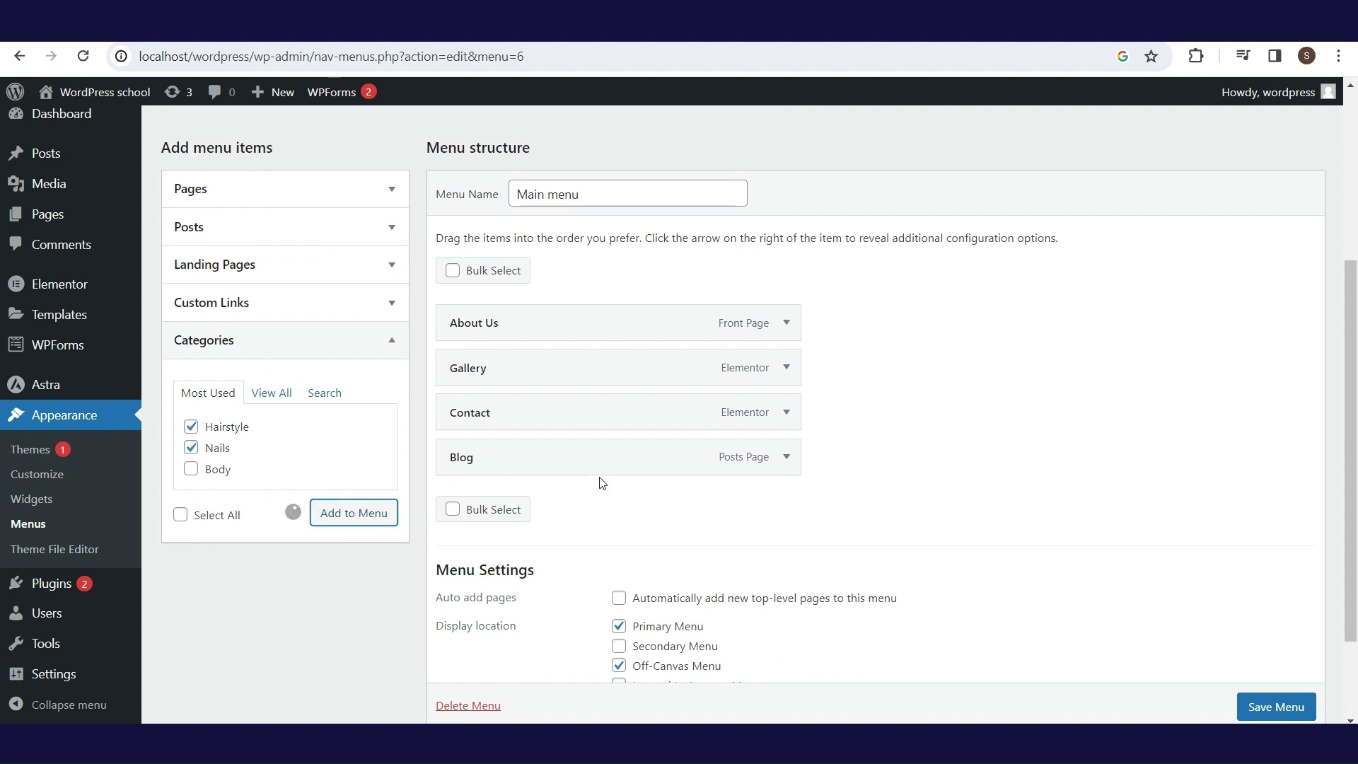
drag(584, 509, 576, 549)
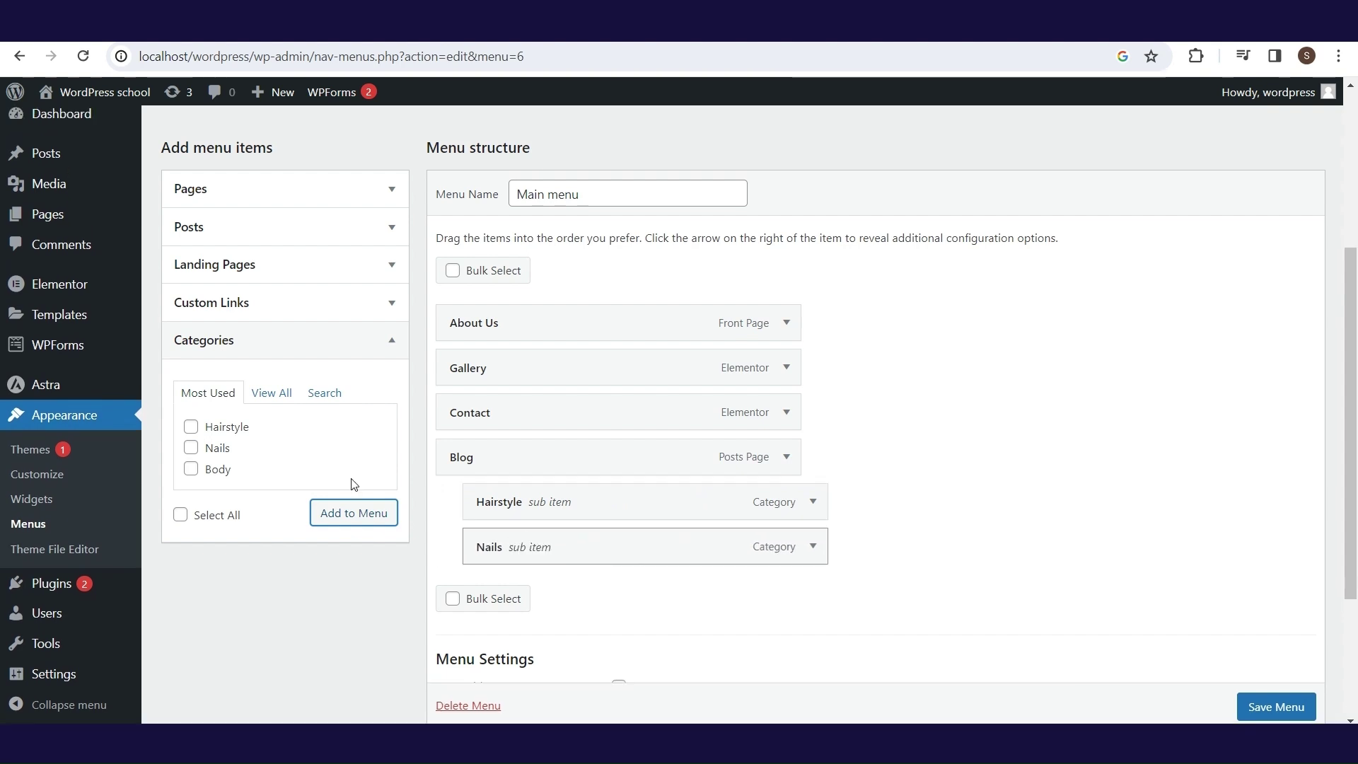
- Add the Body category as a sub-item of Blog and save the Main menu
click(190, 471)
click(343, 515)
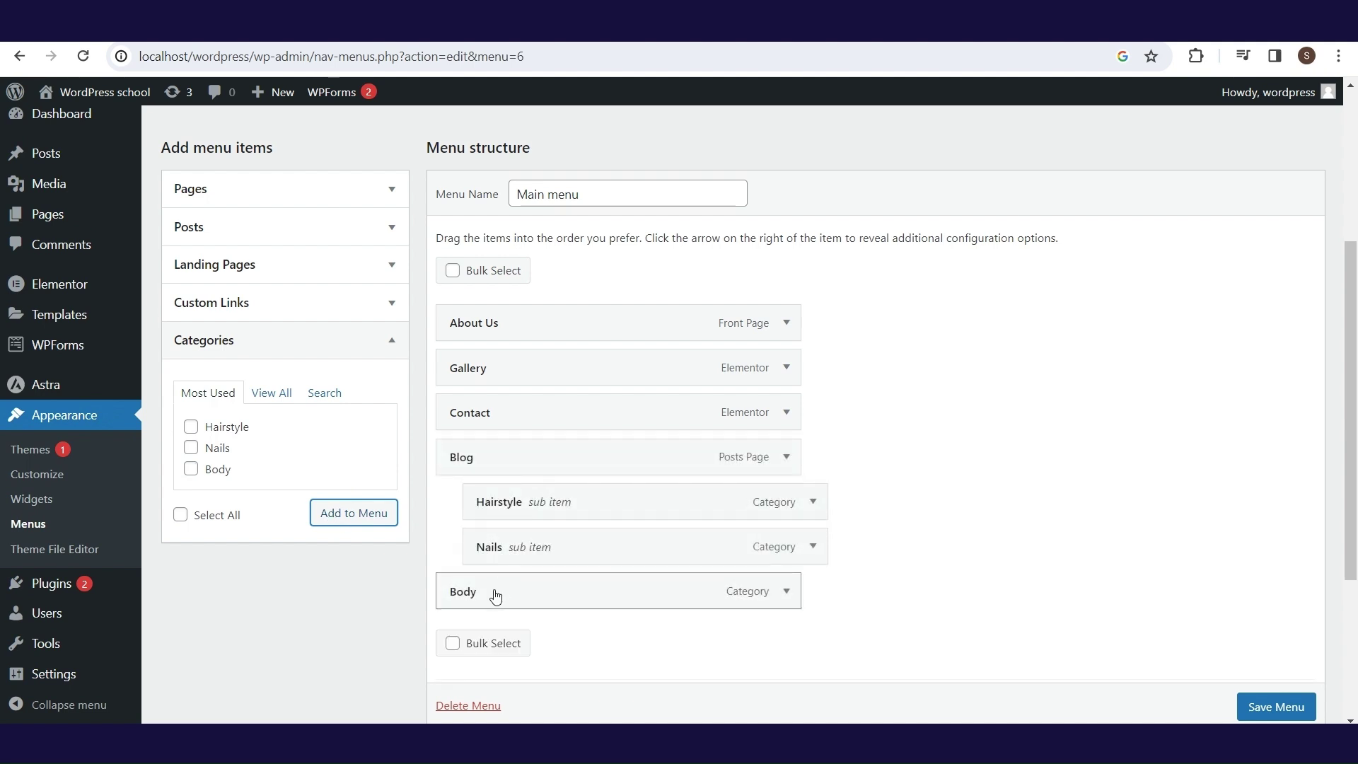
drag(495, 595, 526, 594)
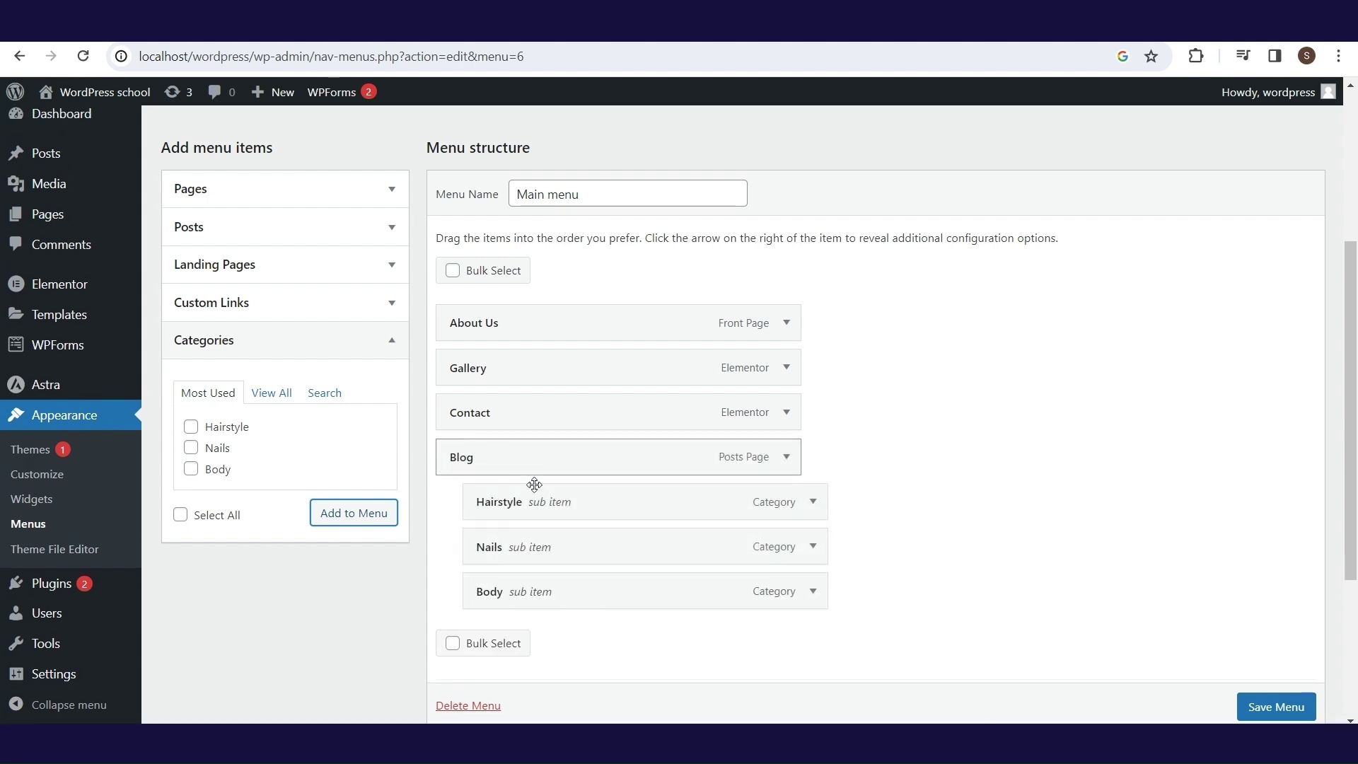
scroll(1268, 707, down, 1)
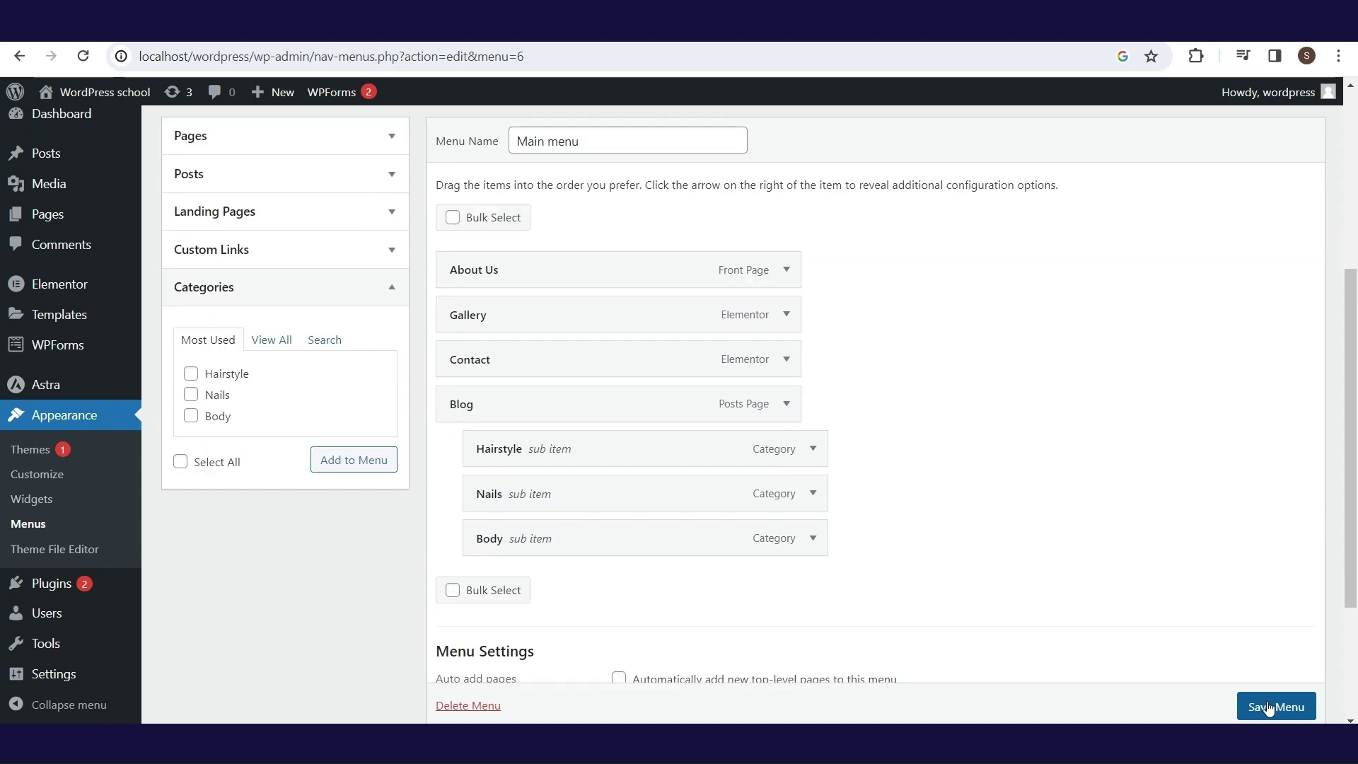
click(1268, 707)
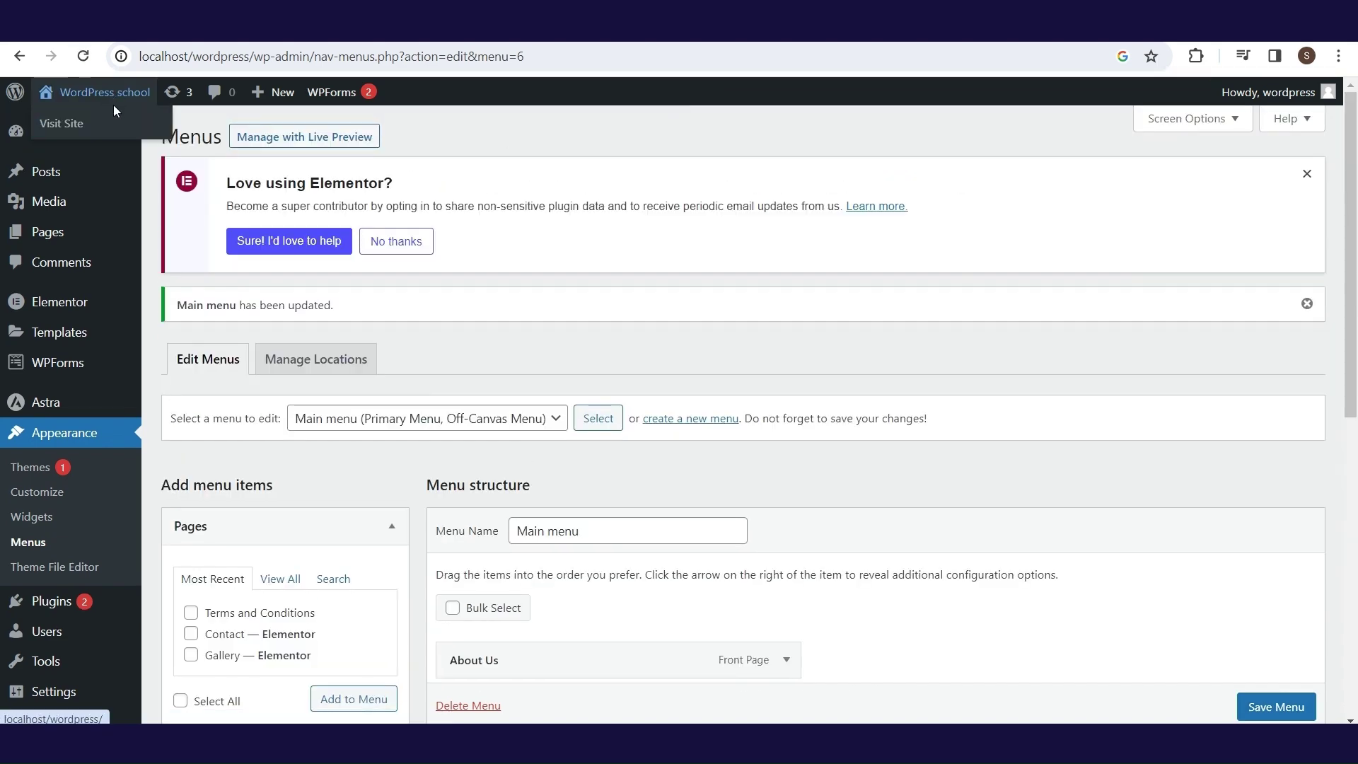
click(117, 125)
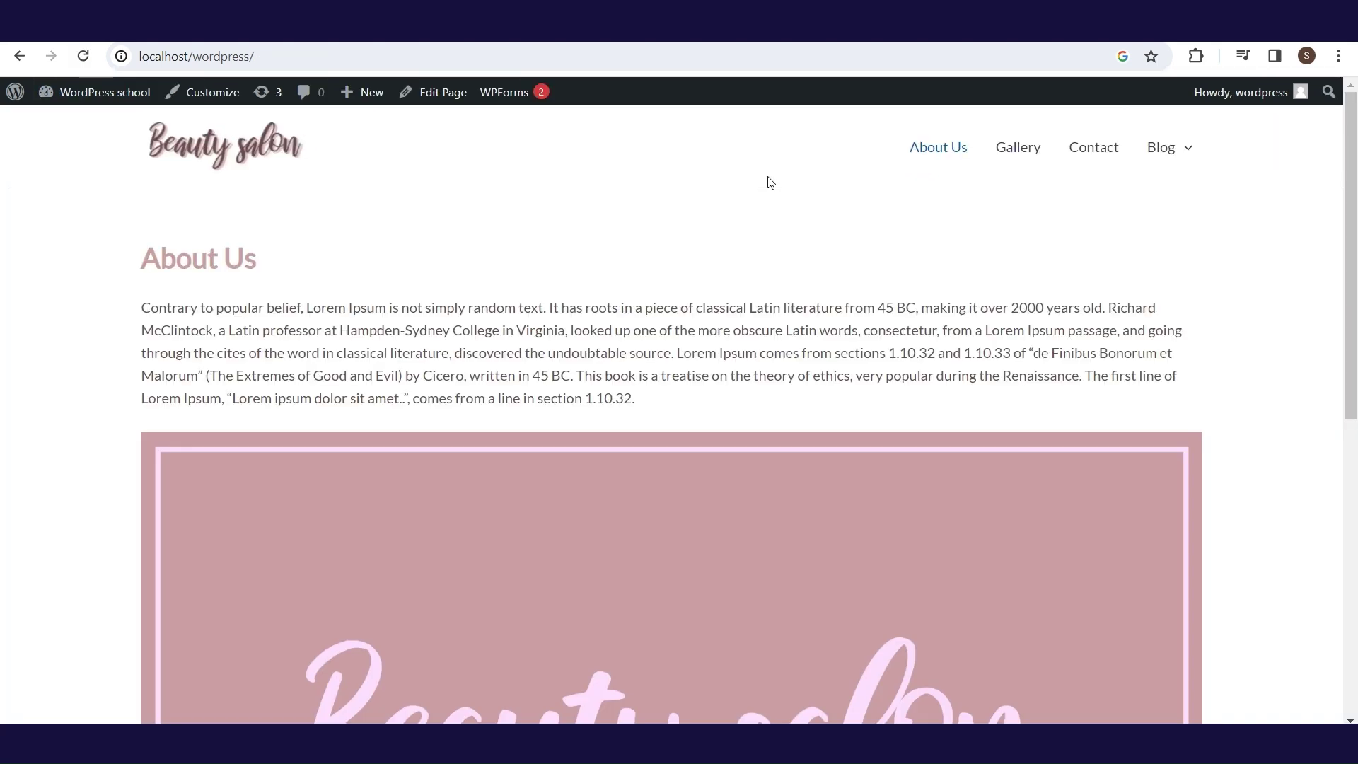
- Browse the live Blog menu's category pages, including Hairstyle, then return to the Dashboard
mouse_move(1159, 185)
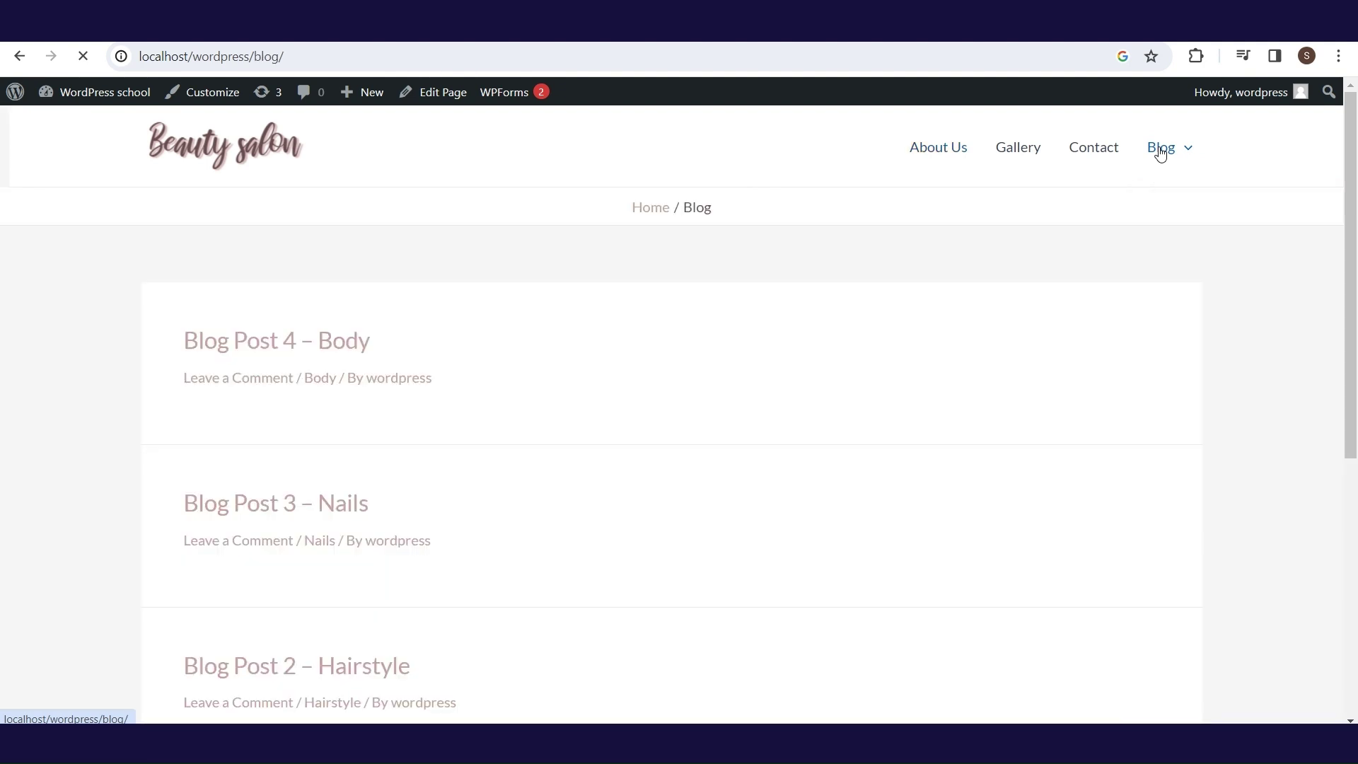
mouse_move(1355, 182)
mouse_down()
mouse_move(1355, 336)
mouse_move(1356, 172)
mouse_up()
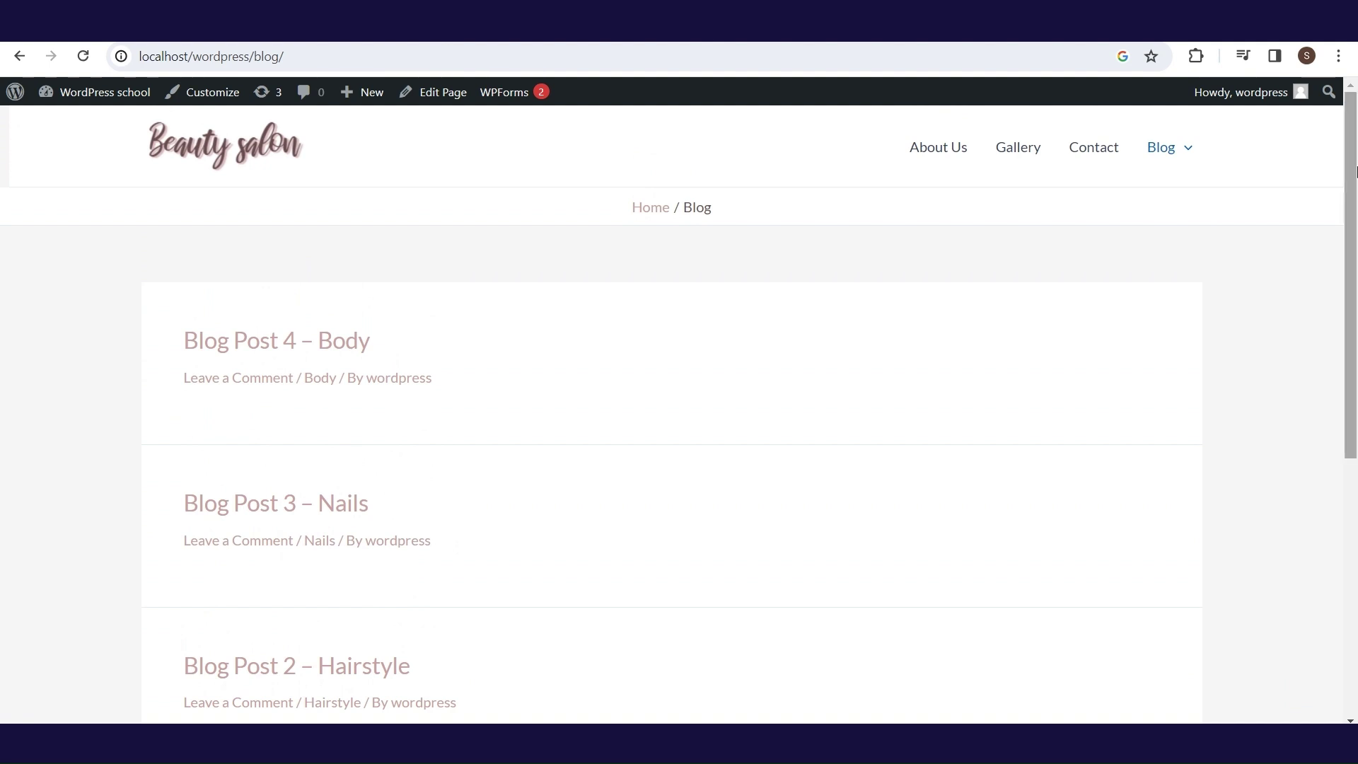
mouse_move(1174, 156)
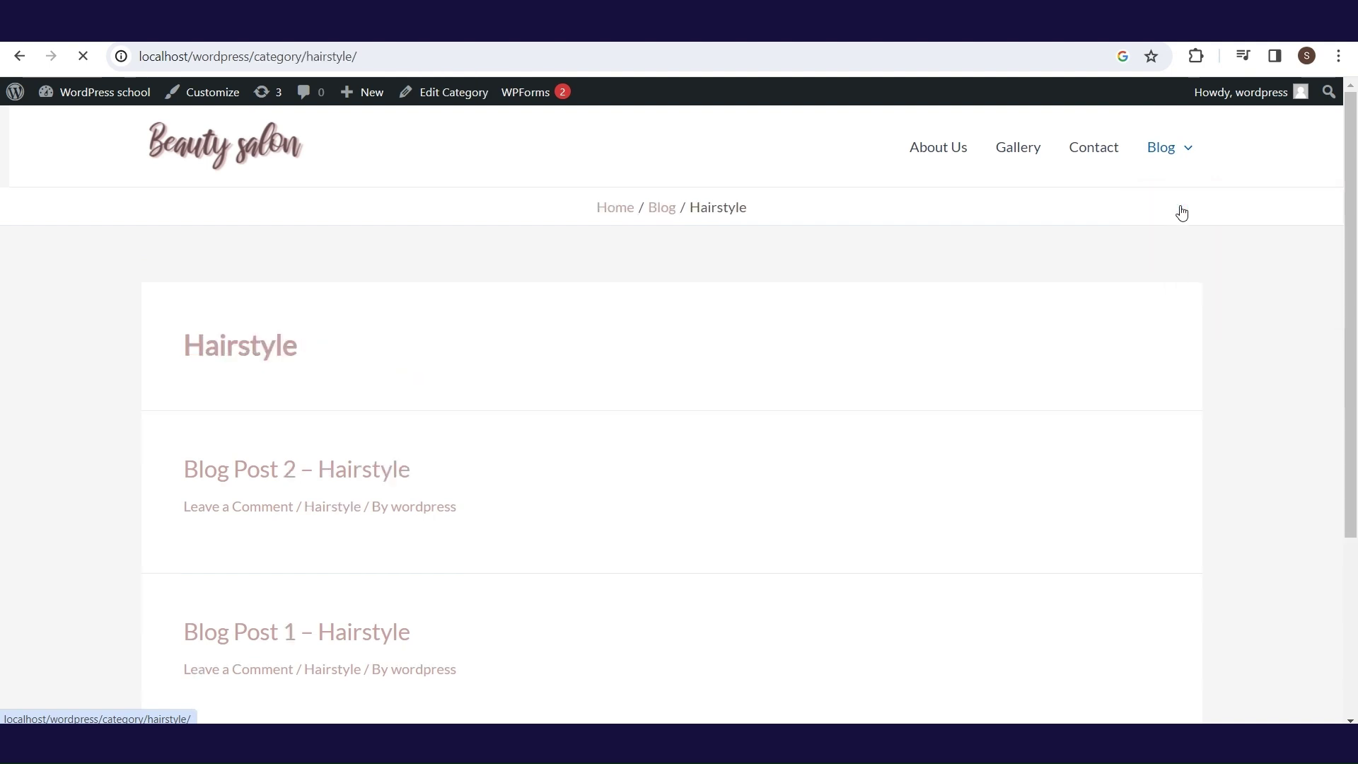
scroll(1347, 276, down, 2)
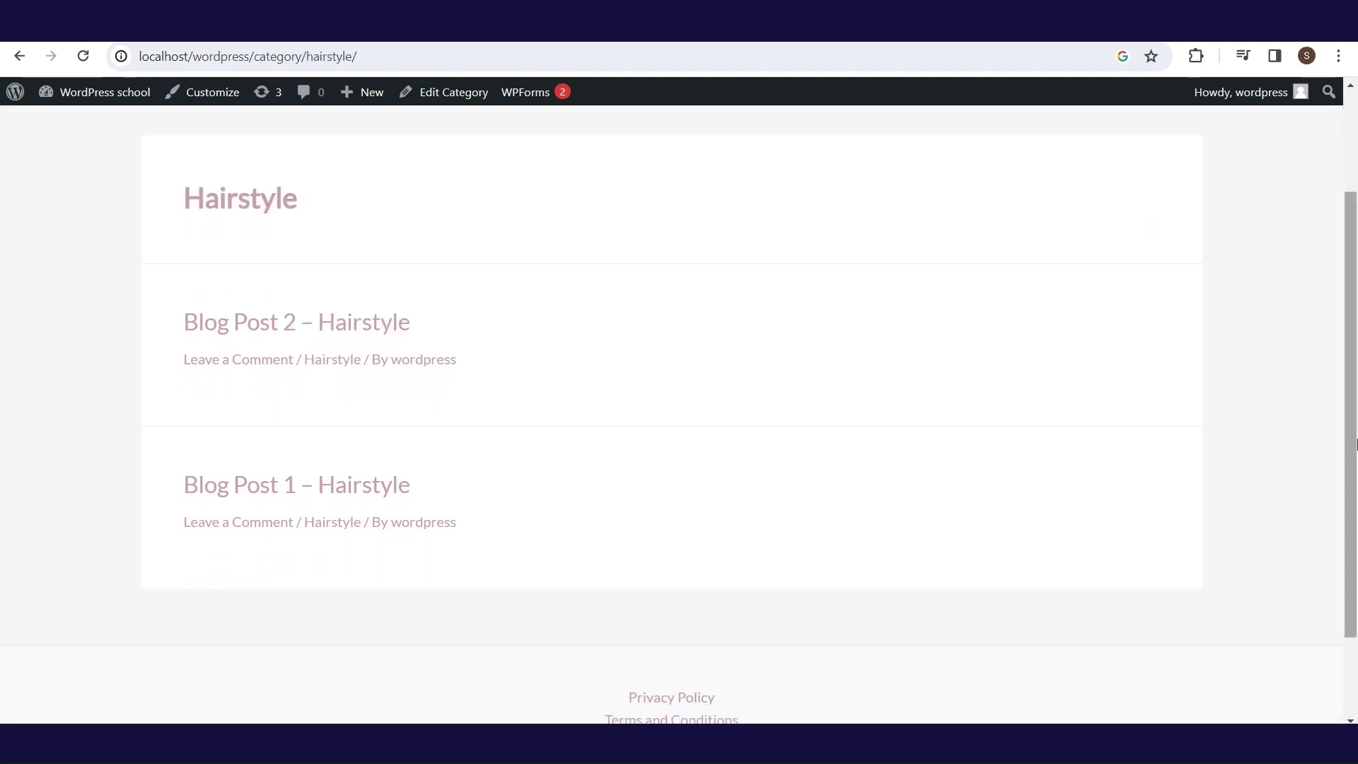
scroll(1348, 353, up, 2)
click(1168, 222)
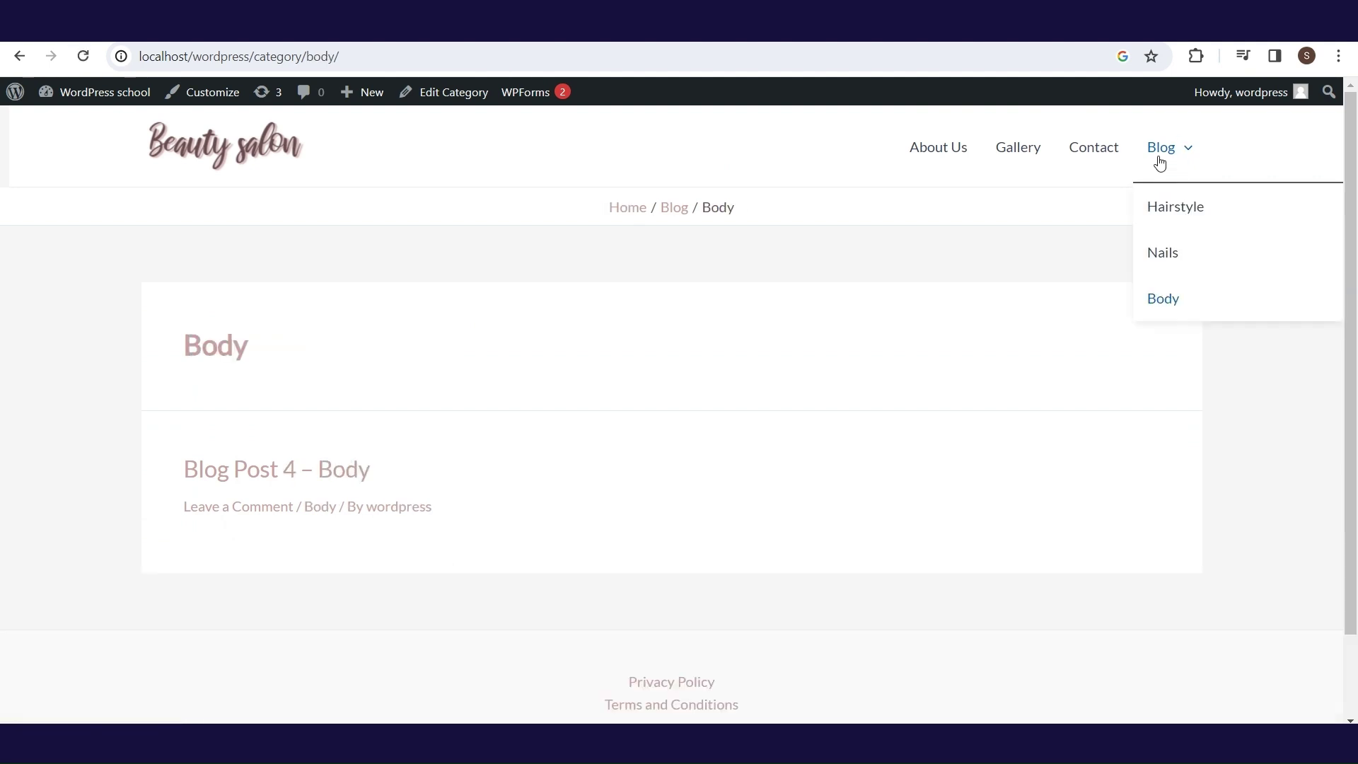
click(105, 92)
- Give Blog Post 4 – Body the POST 4 featured image and plain-text Lorem Ipsum, then update
mouse_move(110, 242)
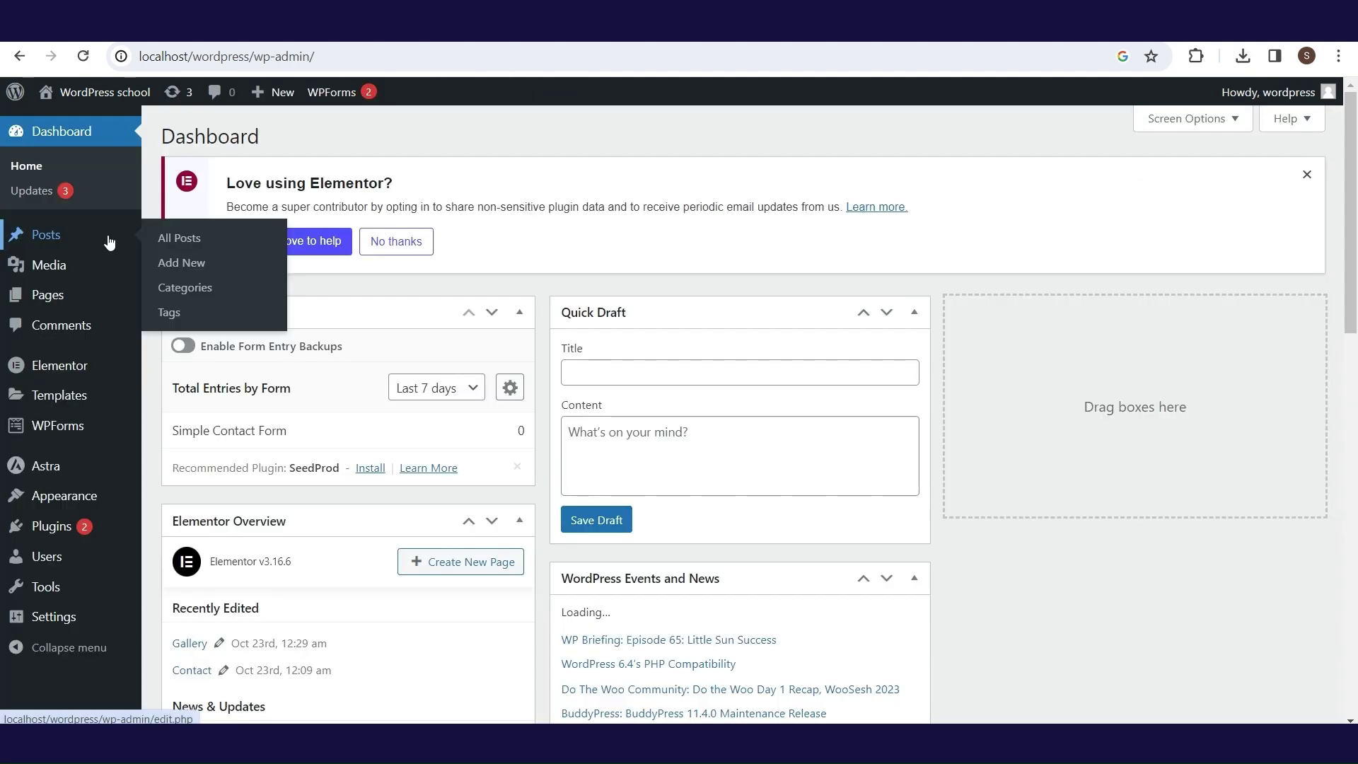
click(172, 246)
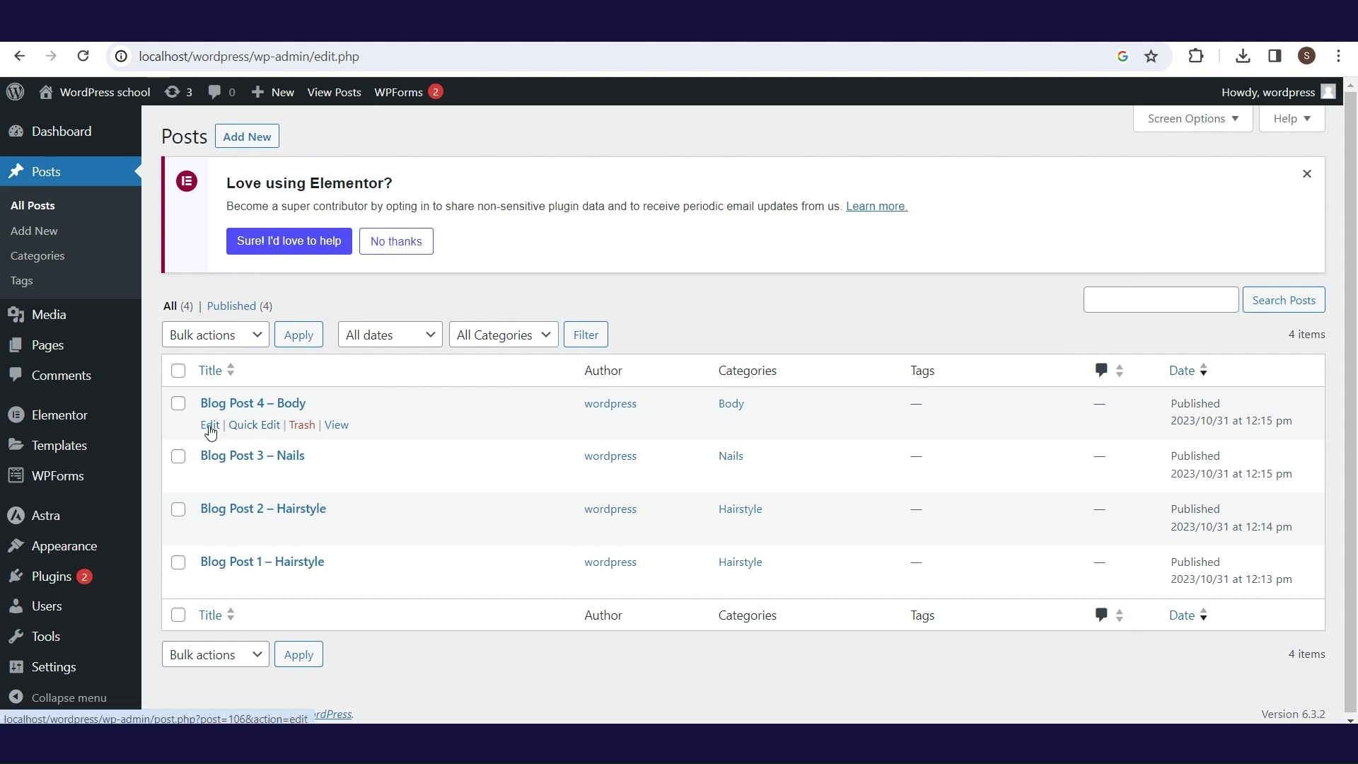
click(210, 426)
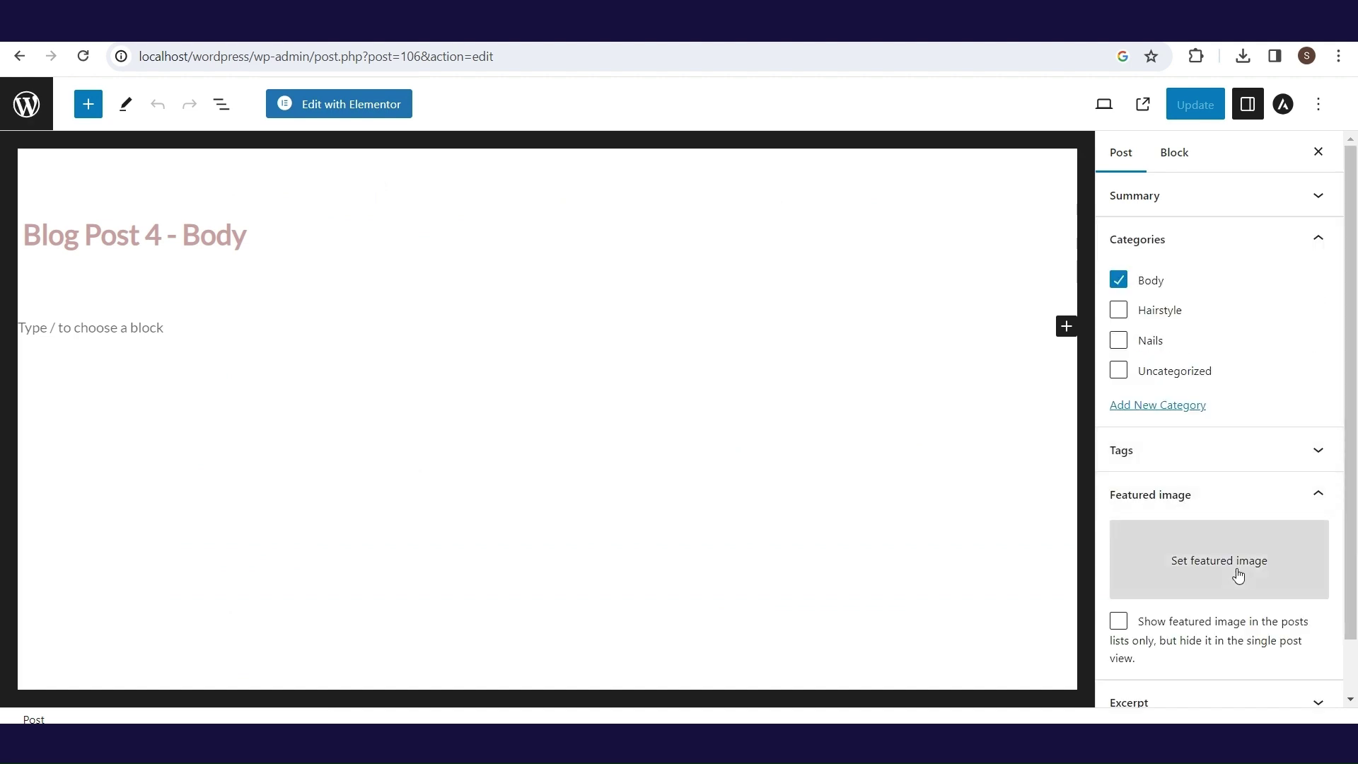
scroll(1266, 559, down, 2)
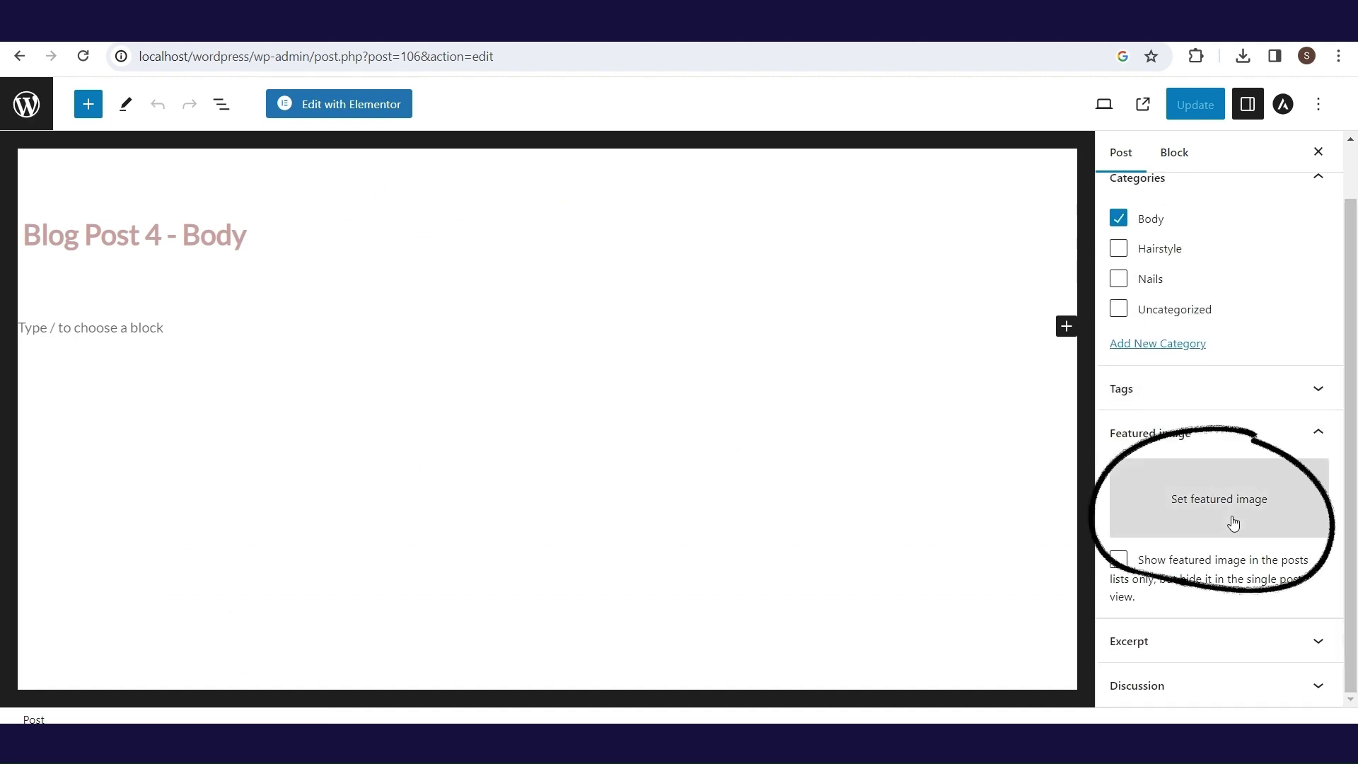
click(1231, 520)
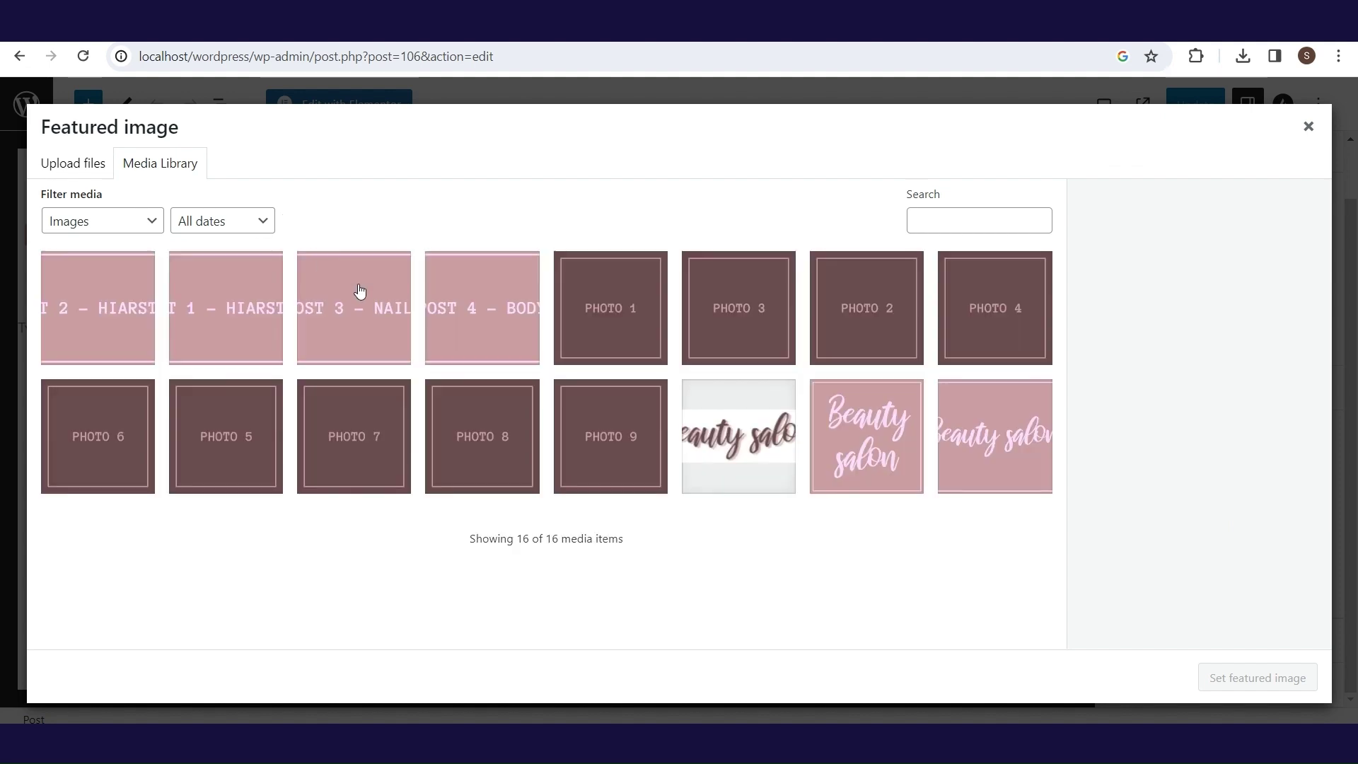
click(442, 316)
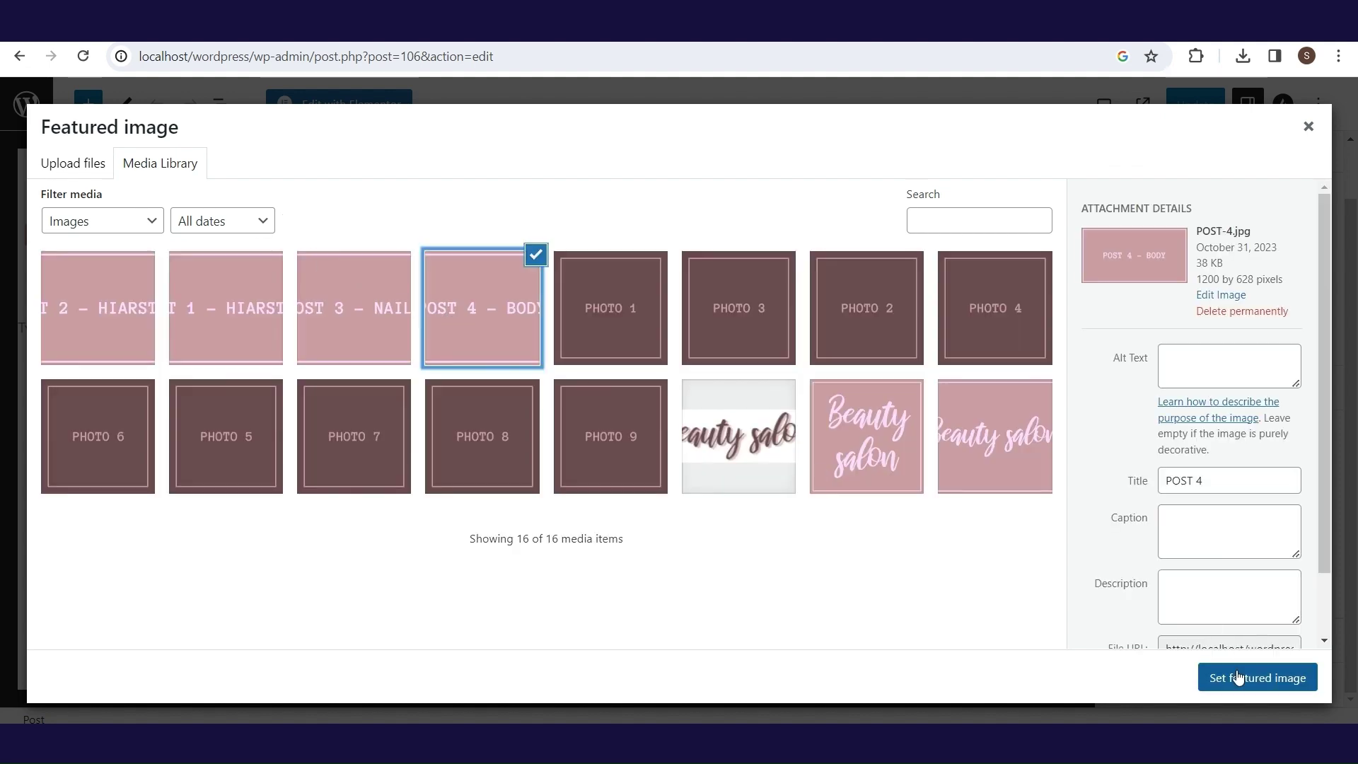
click(1239, 679)
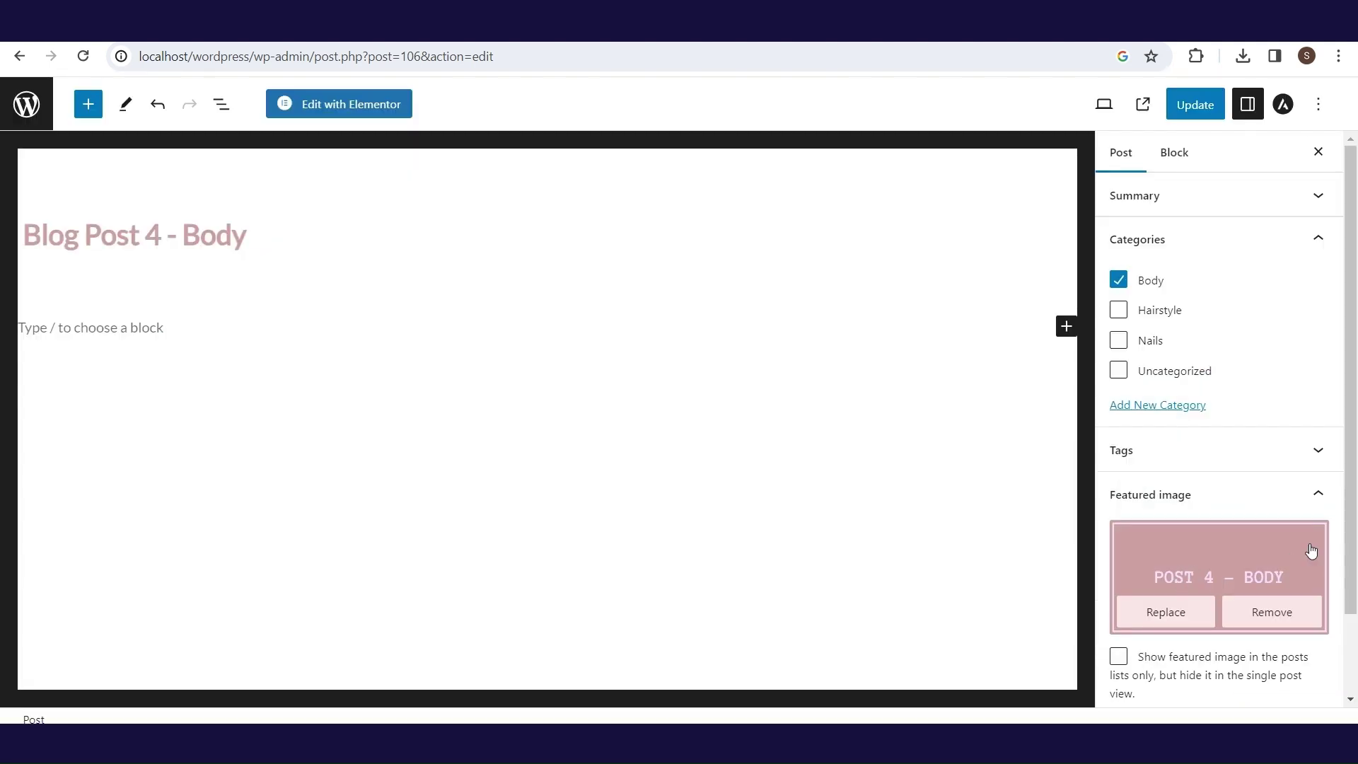
scroll(1202, 566, down, 1)
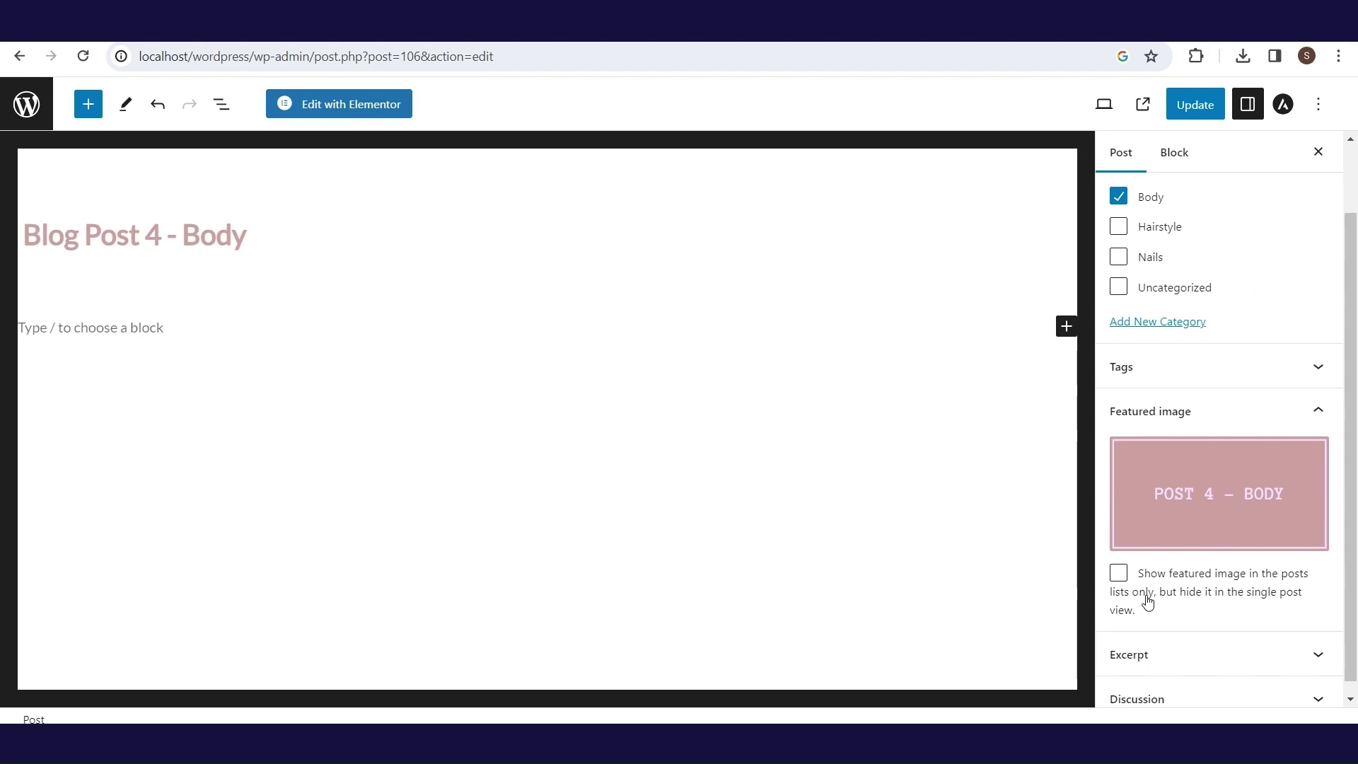
right_click(106, 327)
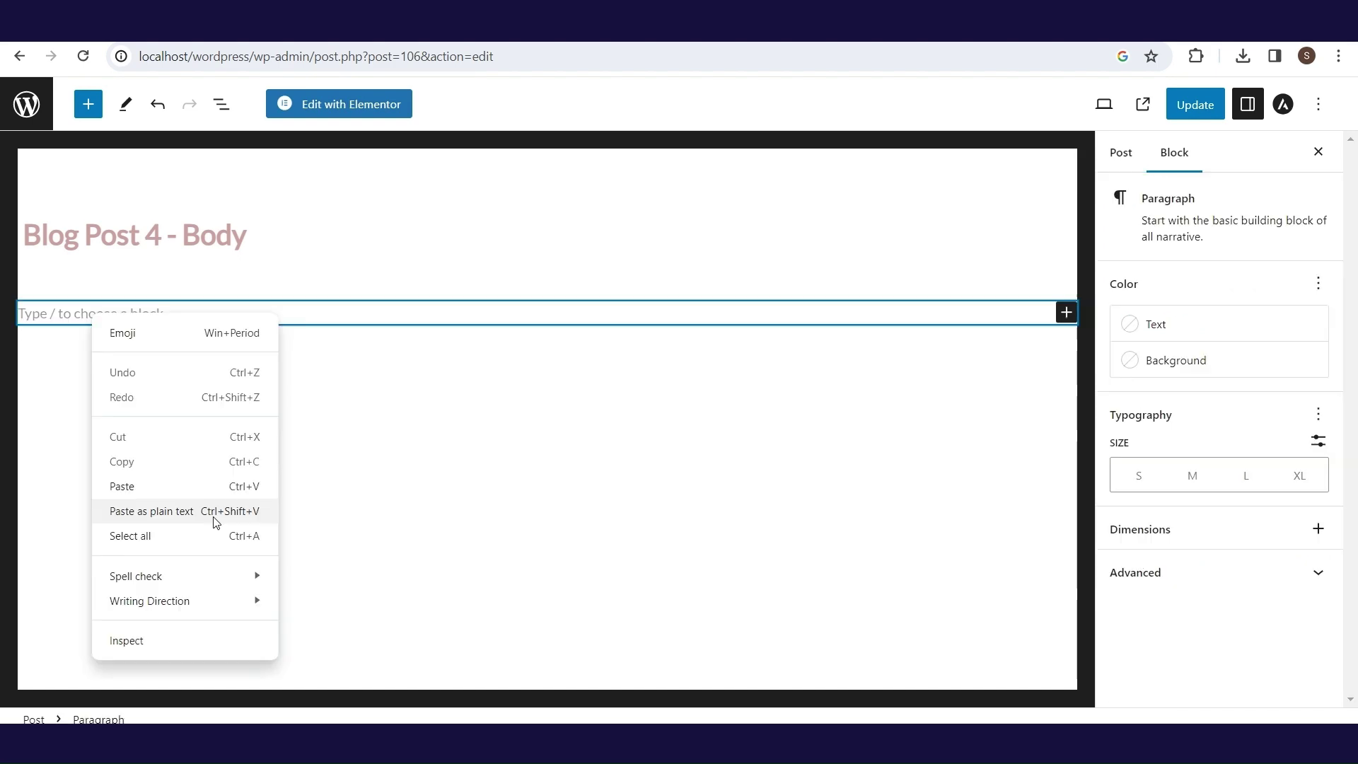
click(212, 515)
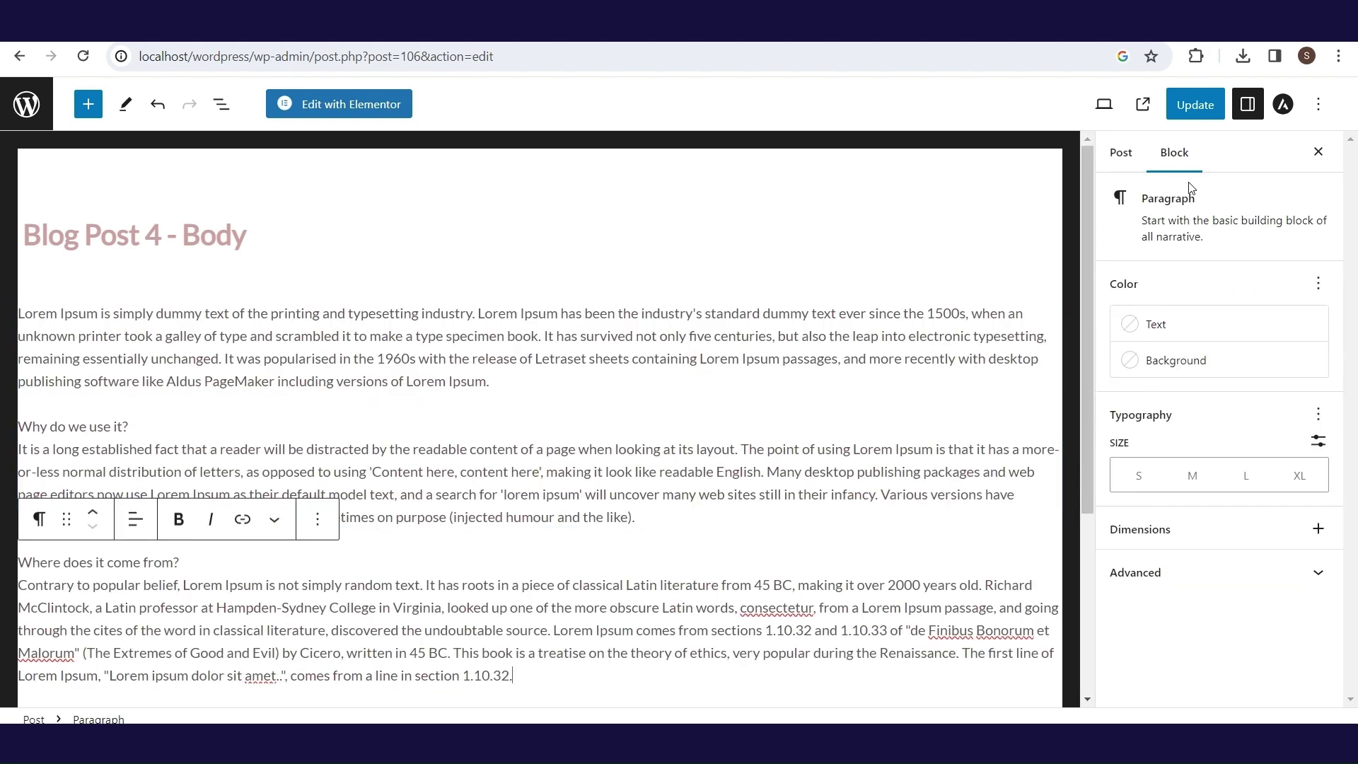
click(1213, 114)
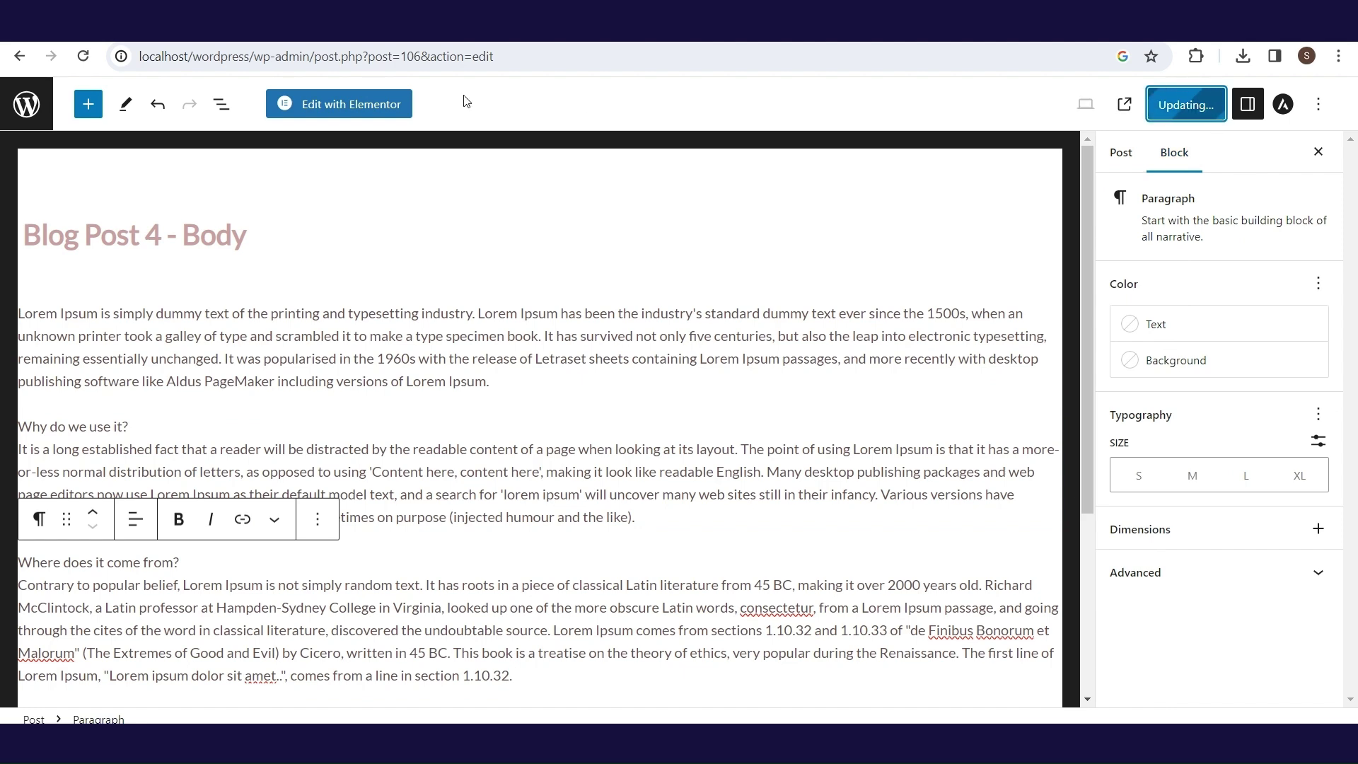
click(20, 57)
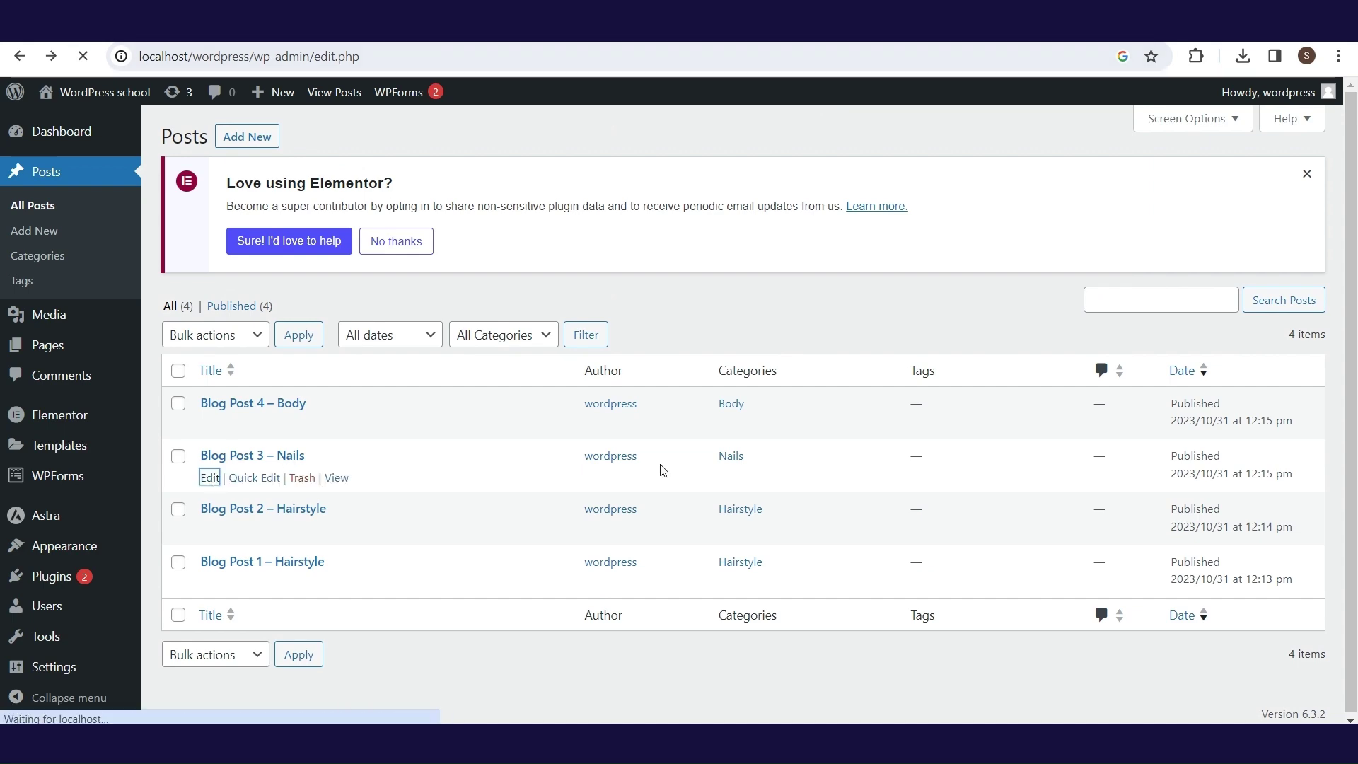
- Add Lorem Ipsum text and the POST 3 featured image to Blog Post 3 – Nails
click(254, 455)
click(70, 323)
key(ctrl+v)
click(1121, 153)
click(1259, 561)
click(355, 307)
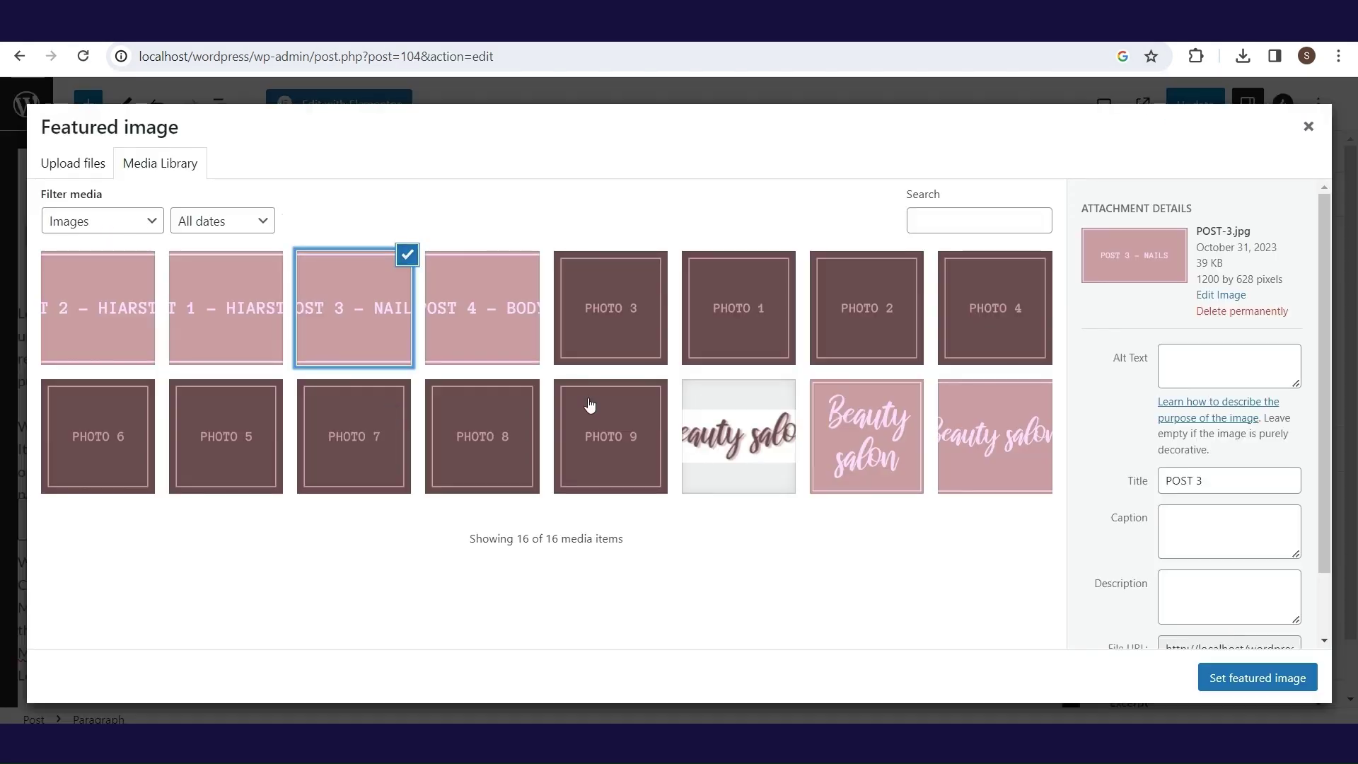
click(1258, 677)
click(1195, 104)
click(20, 57)
- Set POST 2 as the featured image of Blog Post 2 – Hairstyle and update
click(261, 507)
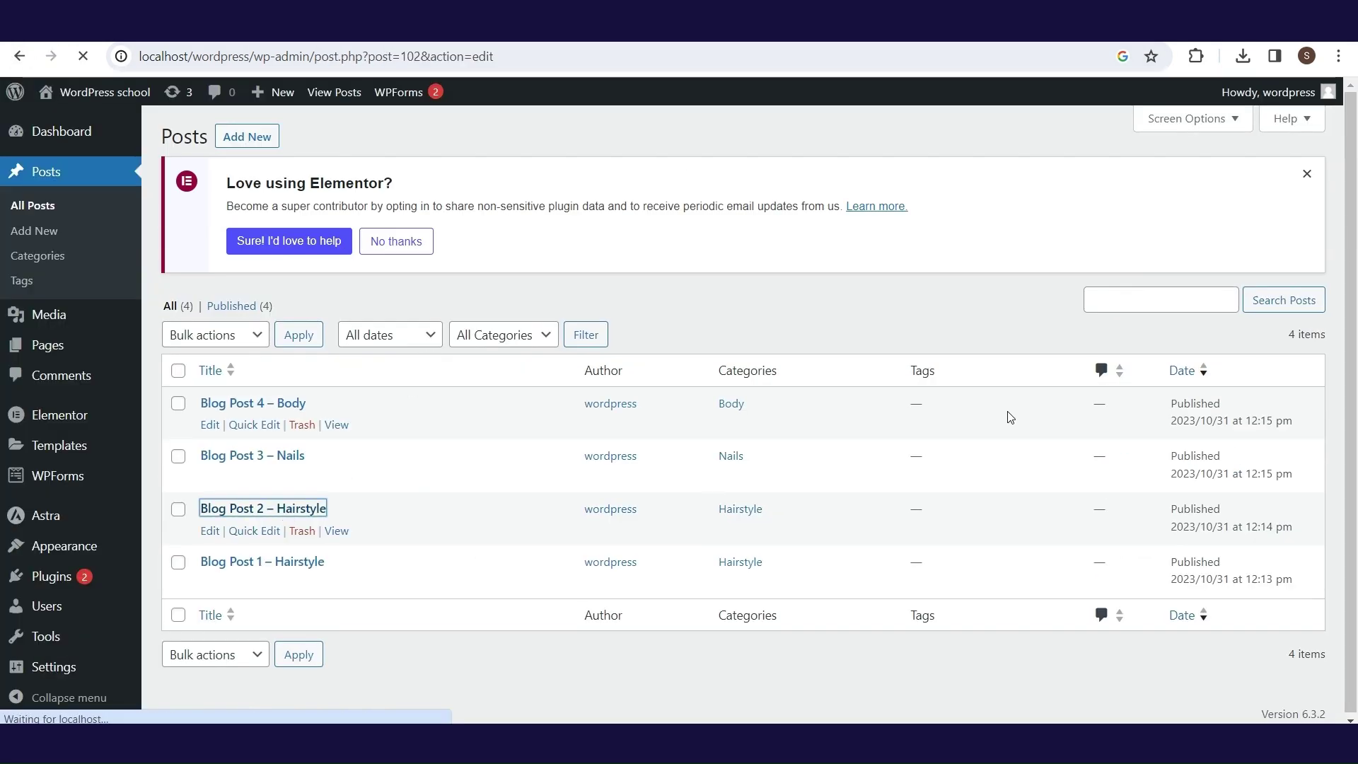
click(1219, 560)
click(97, 307)
click(1258, 677)
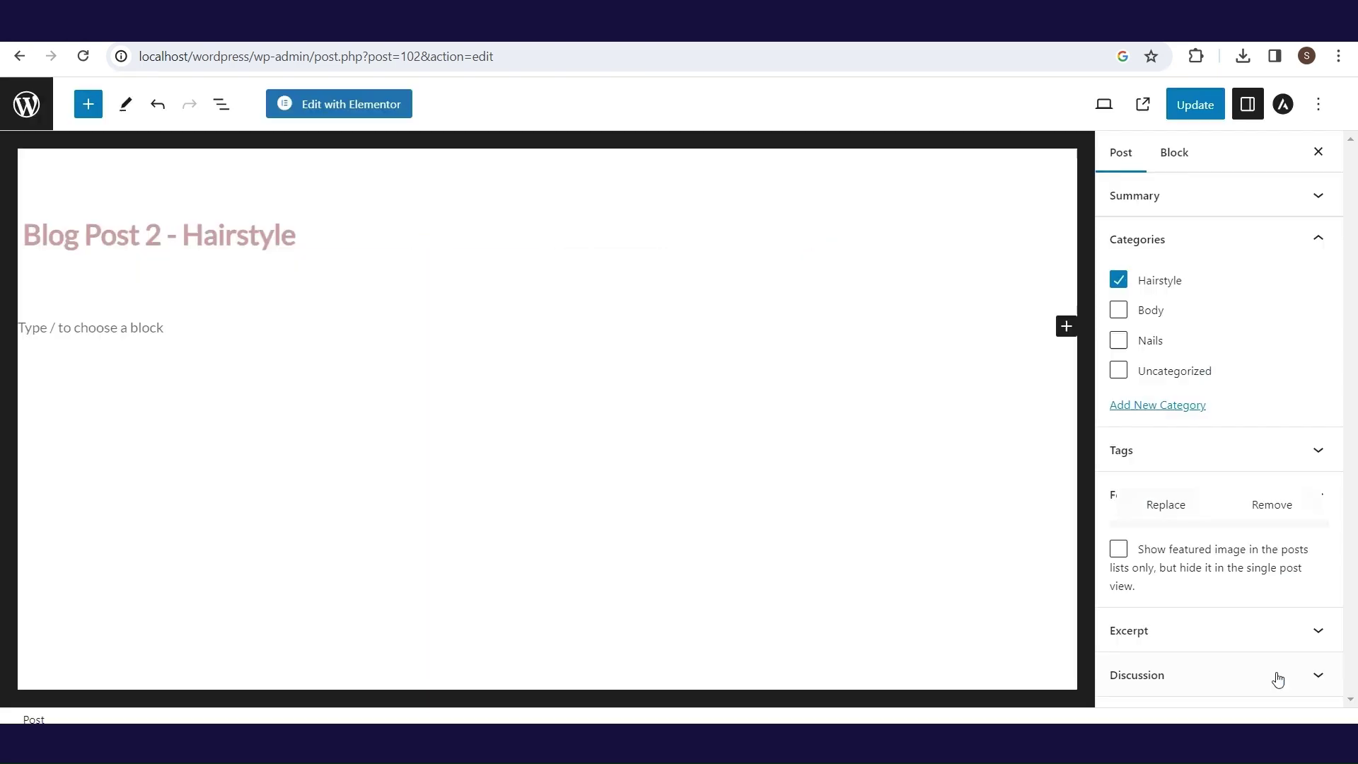
click(1195, 104)
click(19, 57)
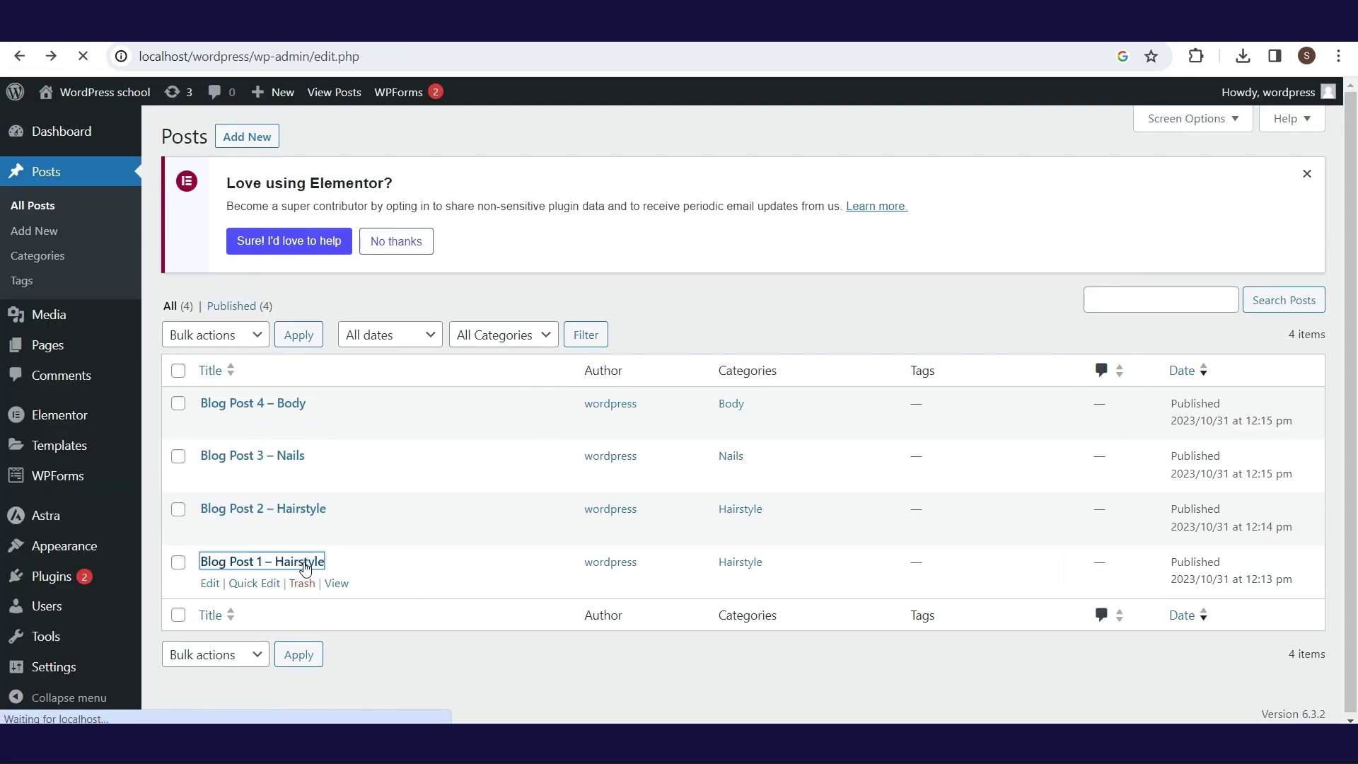
- Paste Lorem Ipsum into Blog Post 1 – Hairstyle and save it
click(297, 563)
click(1212, 495)
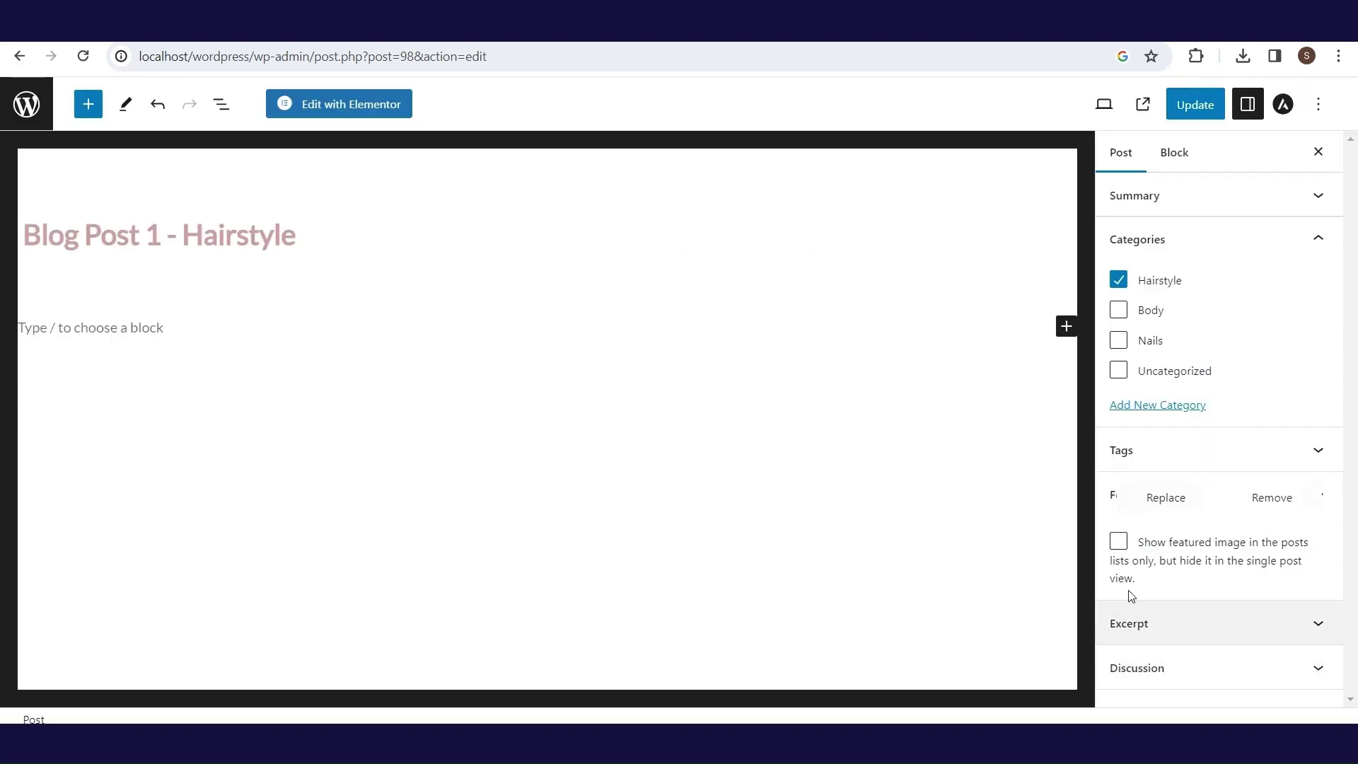
click(203, 333)
key(ctrl+v)
key(ctrl+s)
click(9, 57)
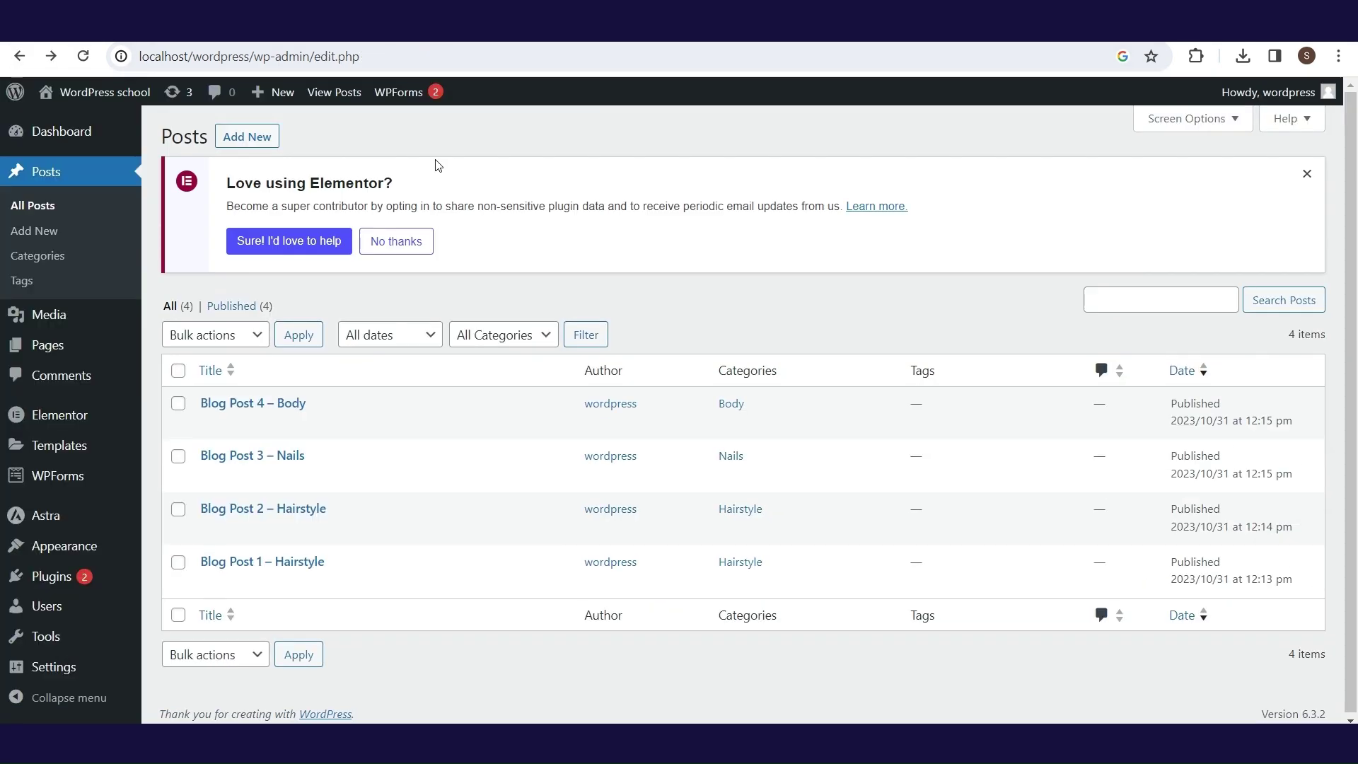
- Go to the live site's Blog page and scroll down to Blog Post 4 – Body
mouse_move(106, 91)
click(122, 123)
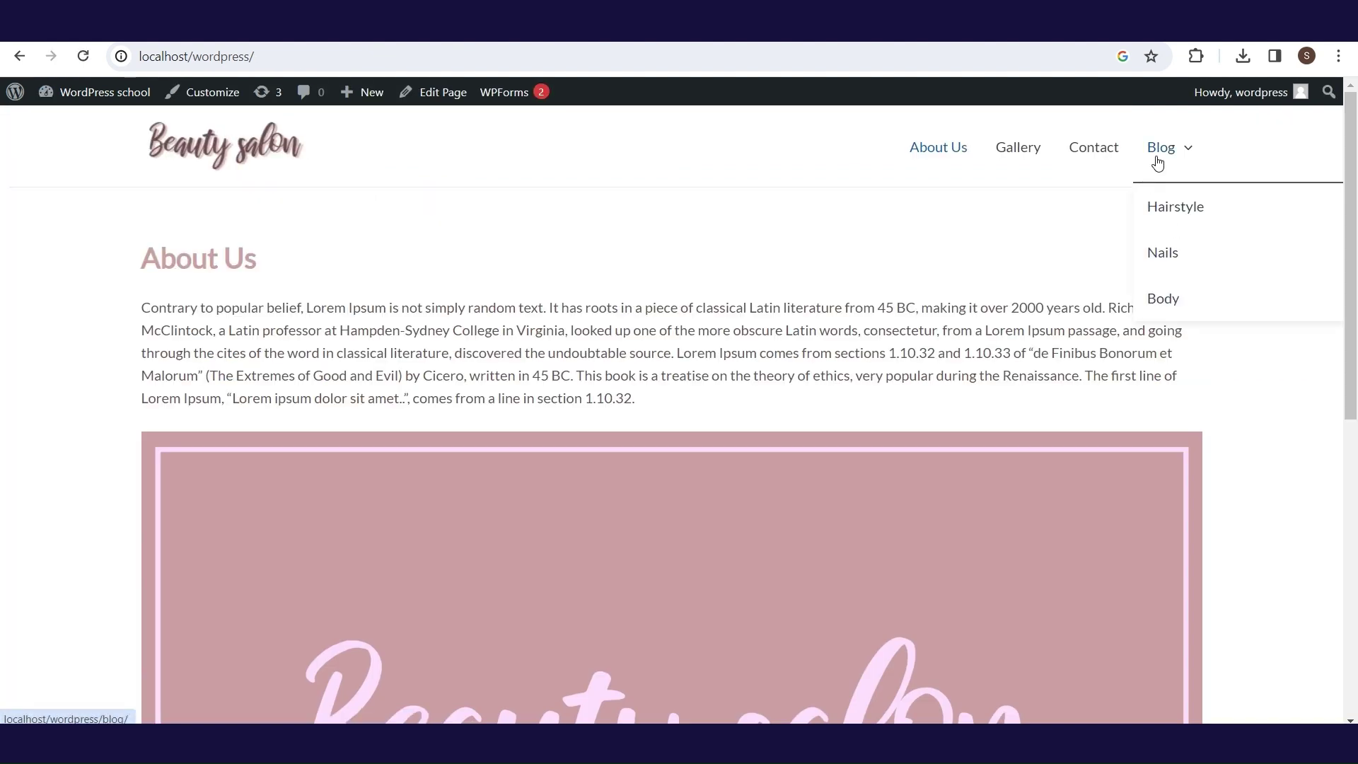
click(1157, 160)
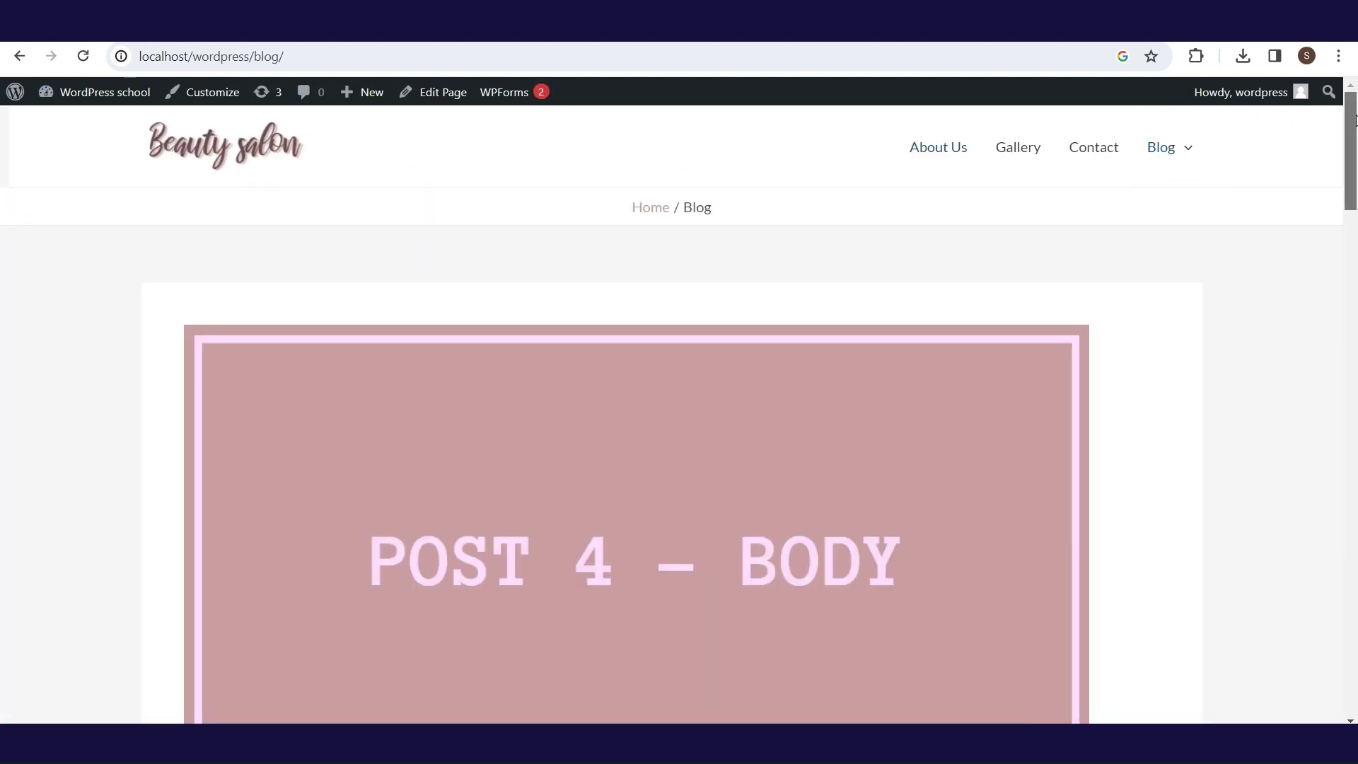
drag(1355, 120, 1351, 86)
scroll(235, 697, down, 4)
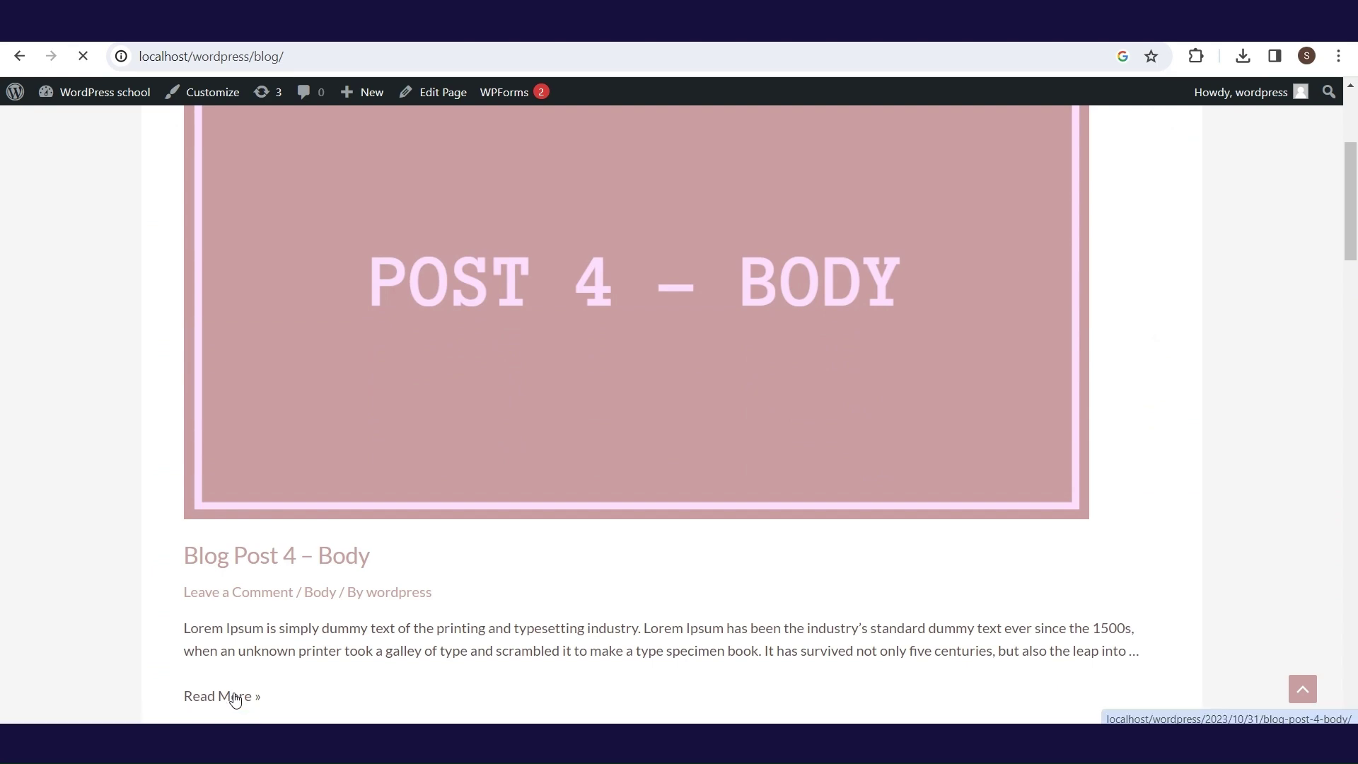
scroll(862, 500, down, 12)
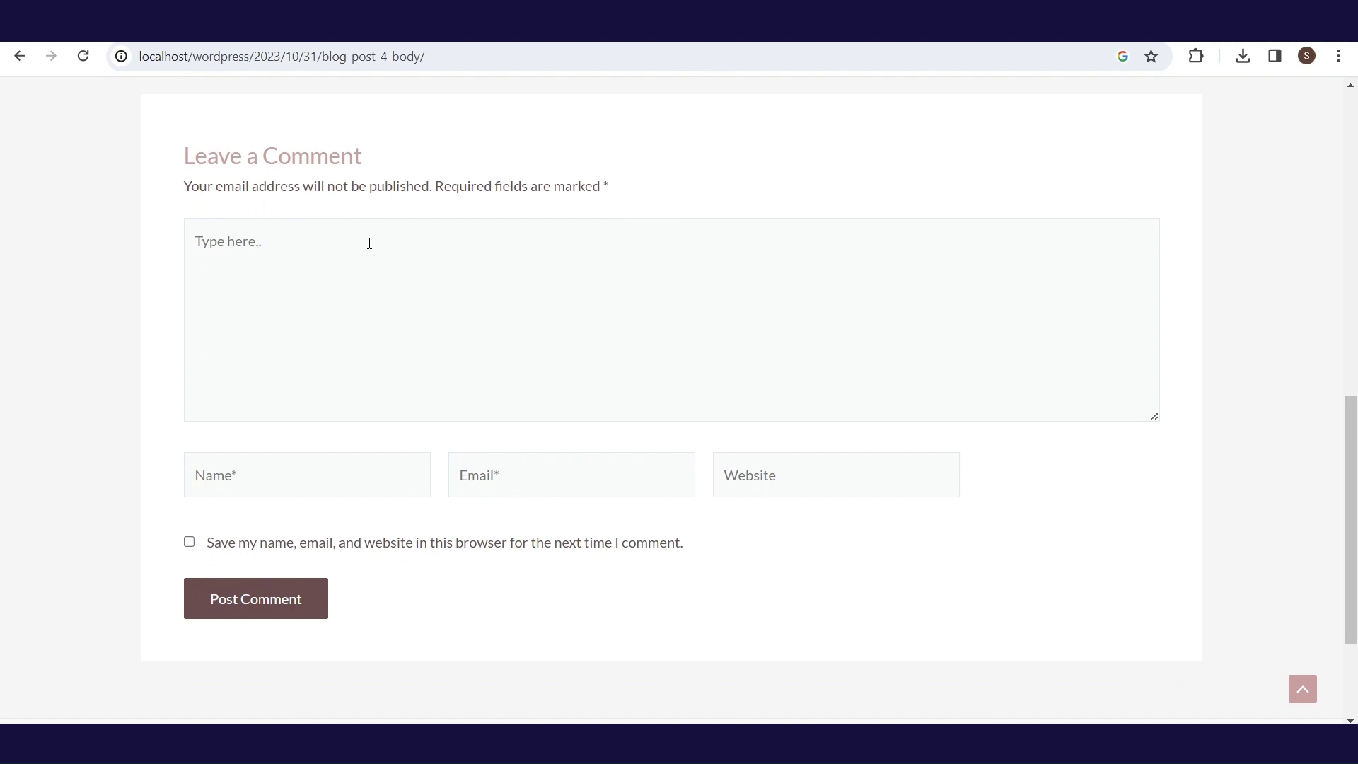
- Paste Lorem Ipsum text as a comment, fill in the commenter's name and e-mail, and post it
click(370, 243)
text(cClintock, a Latin professor at Hampden-Sydney College in Virginia, looked up one of the more obscure Latin words, consectetur, from a Lorem Ipsum passage, and going through the cites of the word in classical literature, discovered the undoubtable source. Lorem Ipsum comes from sections 1.10.32 and 1.10.33 of "de Finibus Bonorum et Malorum" (The Extremes of Good and Evil) by Cicero, written in 45 BC. This book is a treatise on the theory of ethics, very popular during the Renaissance. The first line of Lorem Ipsum, "Lorem ipsum dolor sit amet..", comes from a line in section 1.10.32.)
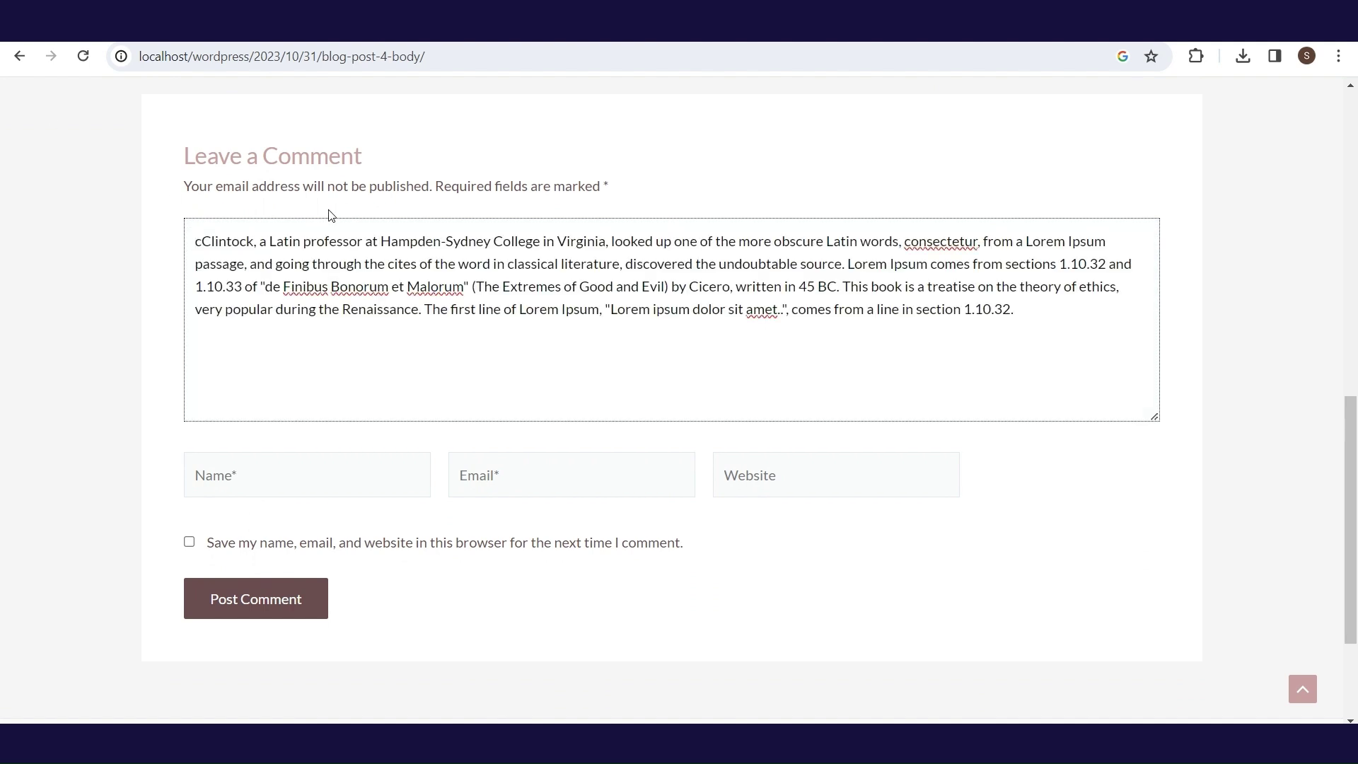
drag(302, 241, 55, 187)
key(BackSpace)
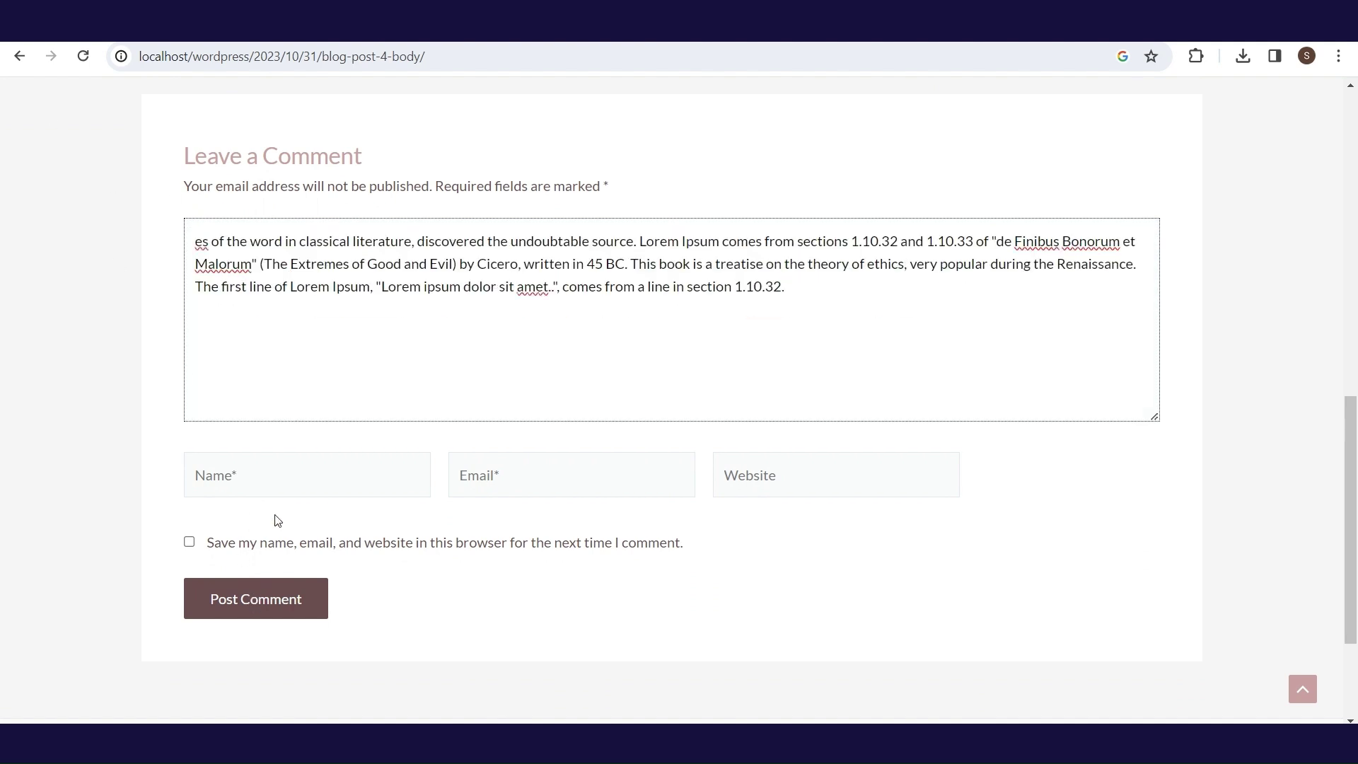
click(291, 476)
text(User's name)
key(Tab)
text(e)
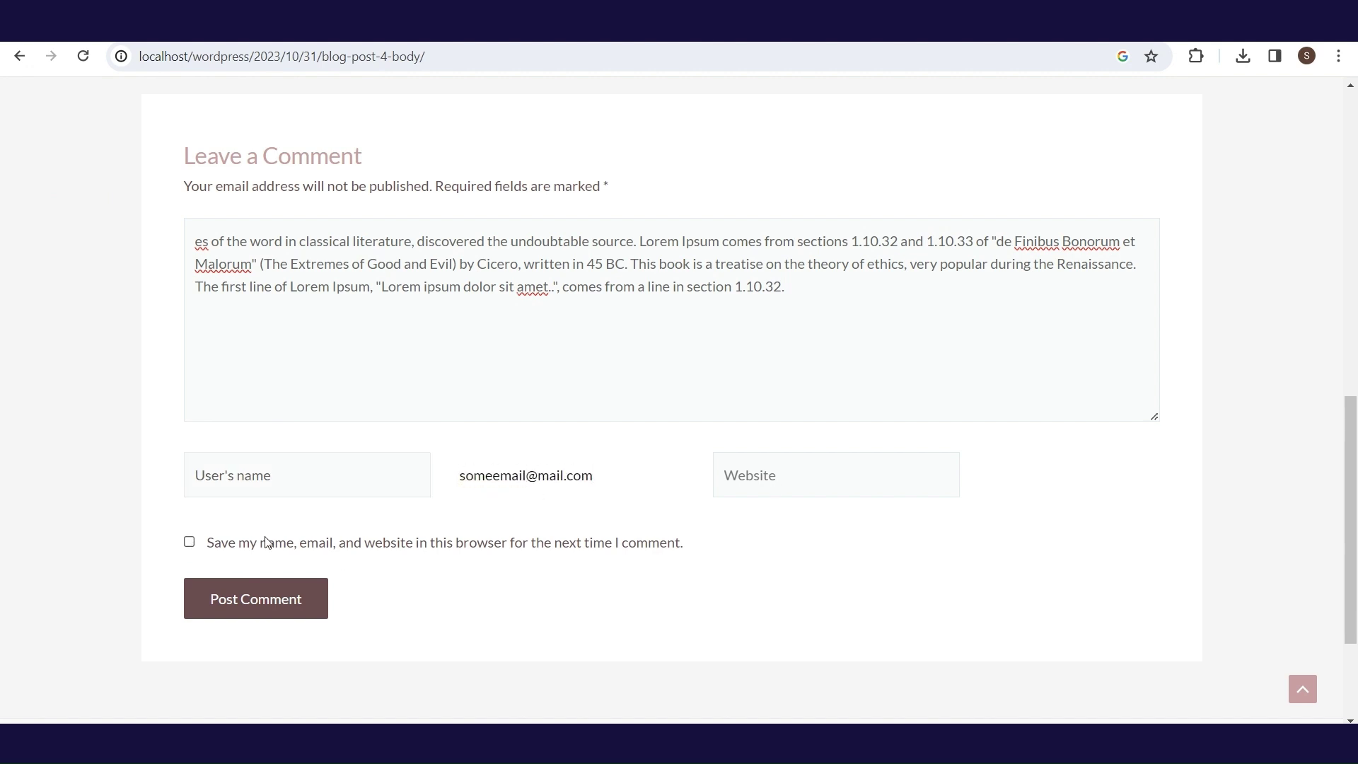
key(Return)
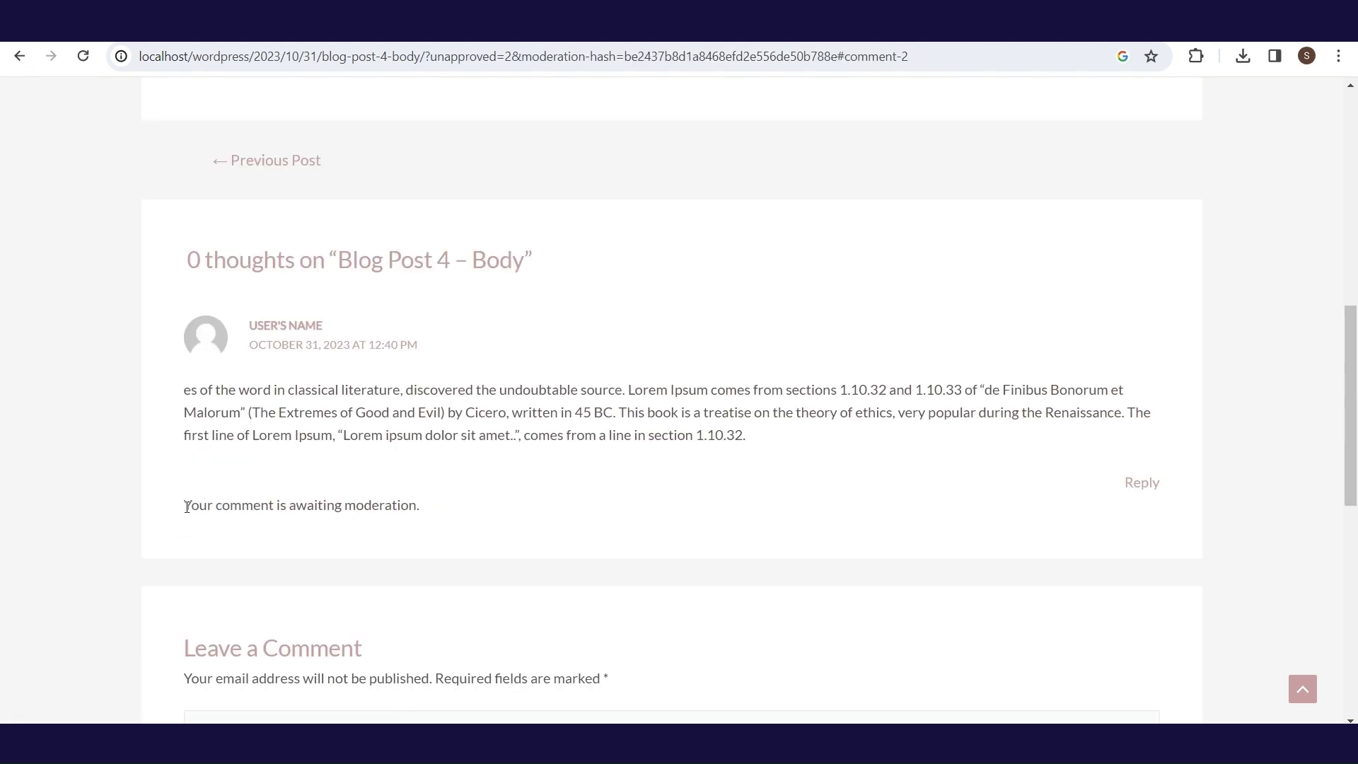
drag(186, 506, 431, 509)
click(431, 509)
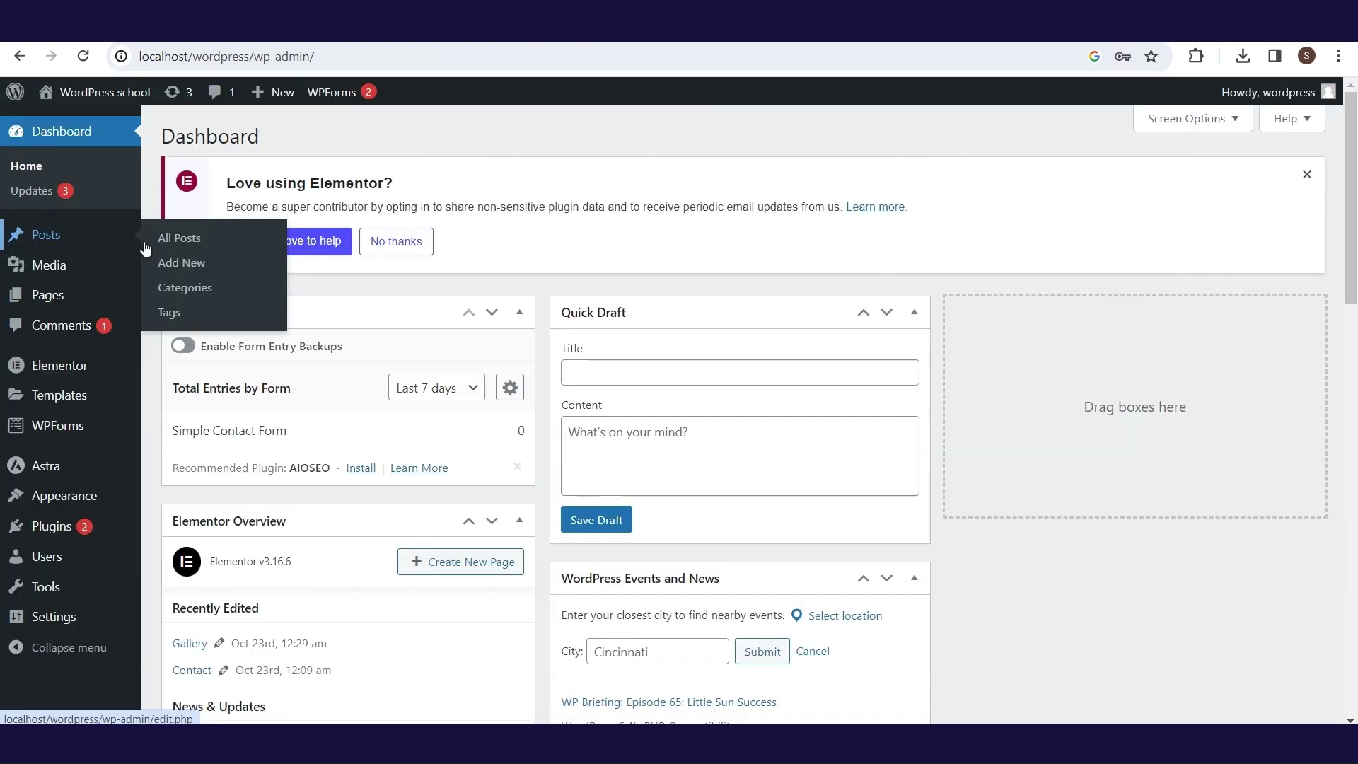
- Approve the pending comment in Comments and post the reply 'Answer….' under it
mouse_move(43, 490)
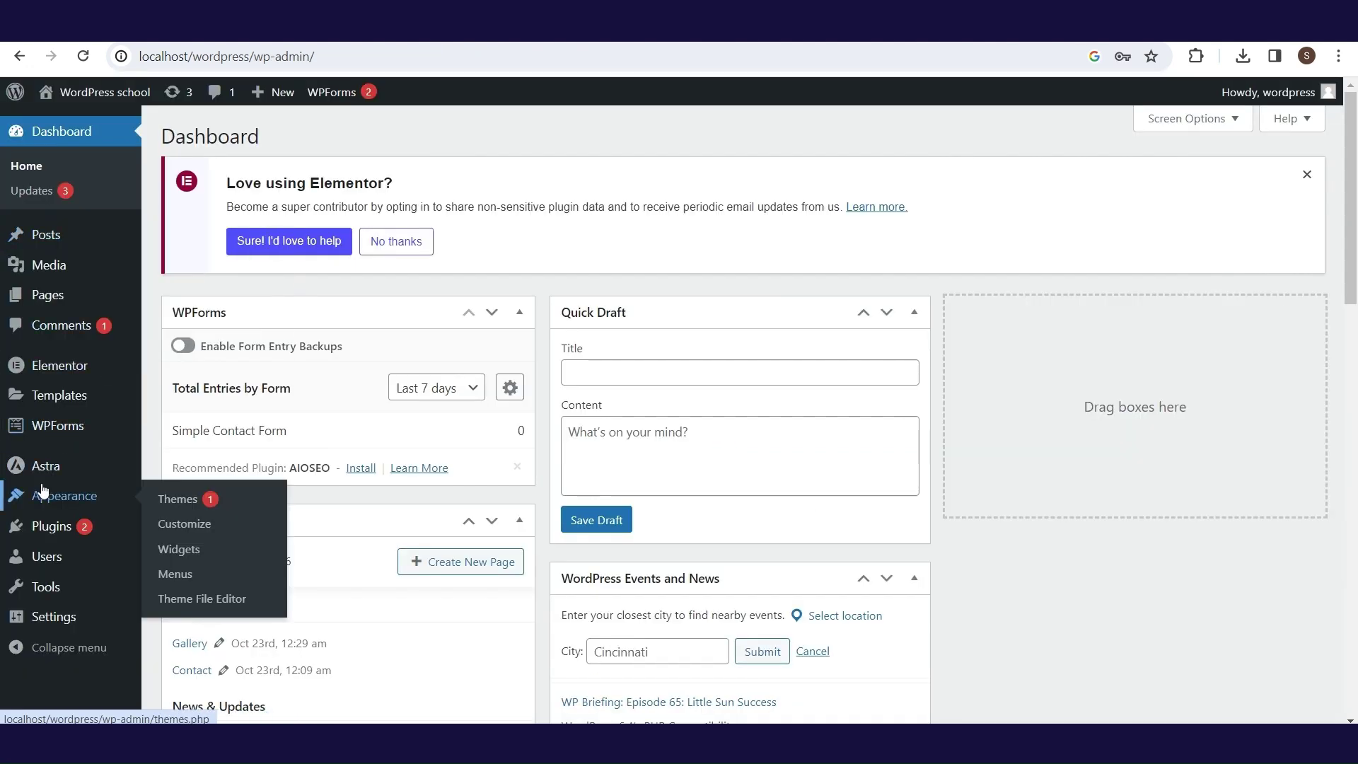
click(75, 333)
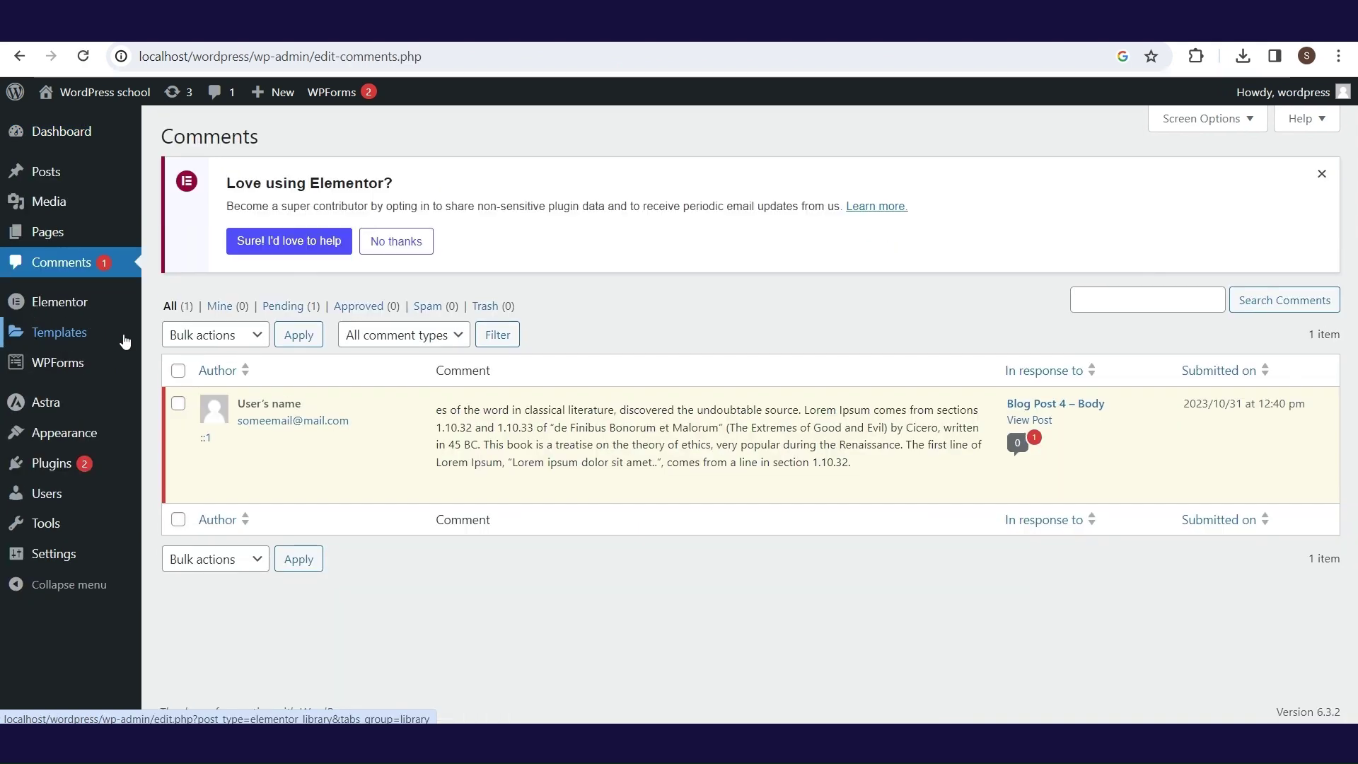
click(450, 487)
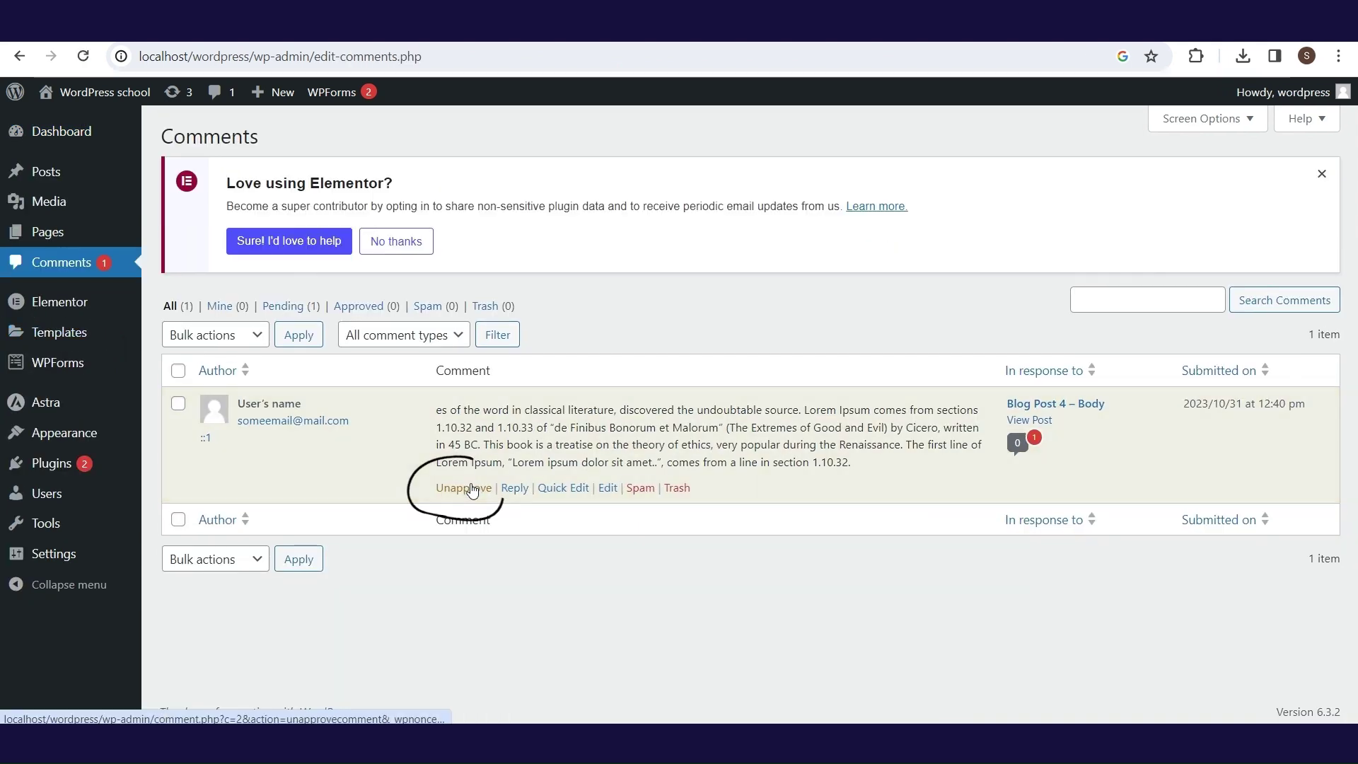
click(514, 490)
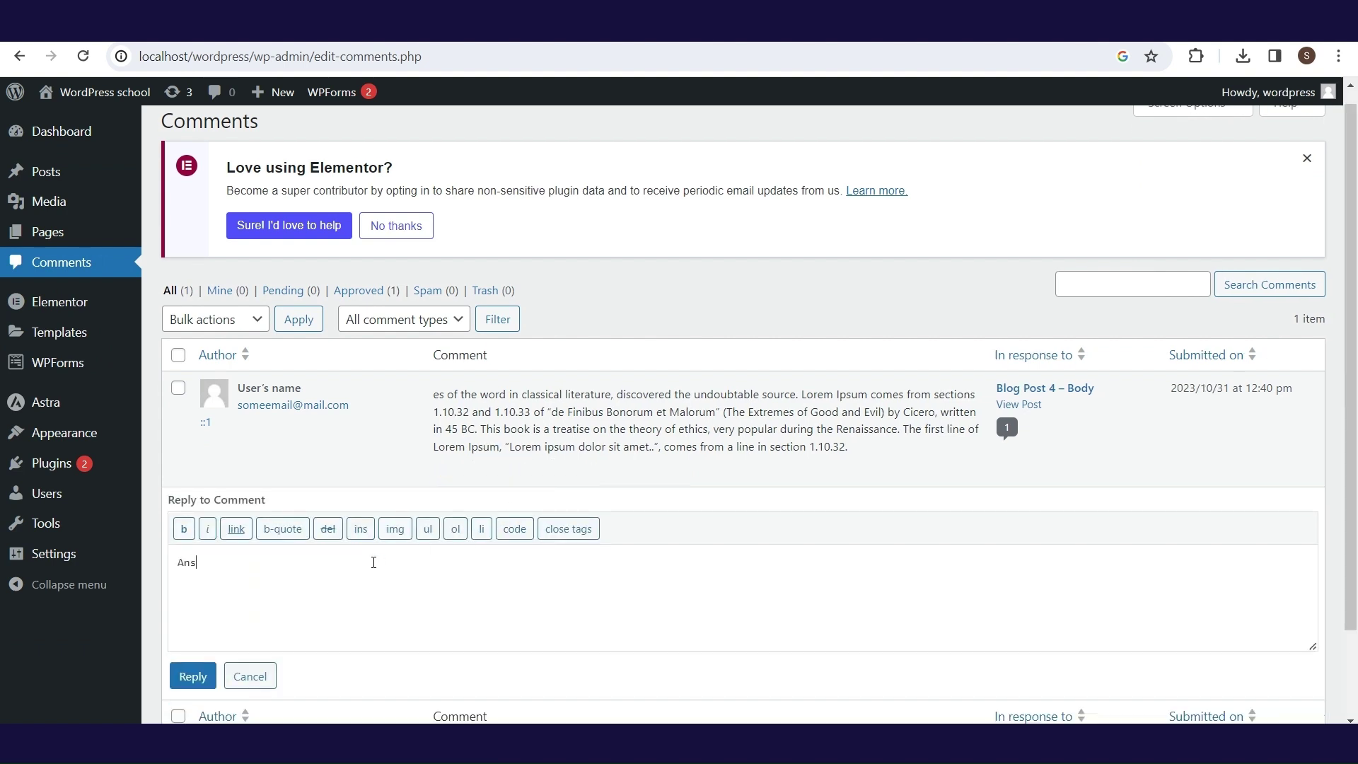
click(193, 676)
- View Blog Post 4 – Body on the site to check the reply, then return to the Dashboard
click(1018, 540)
scroll(1354, 456, down, 15)
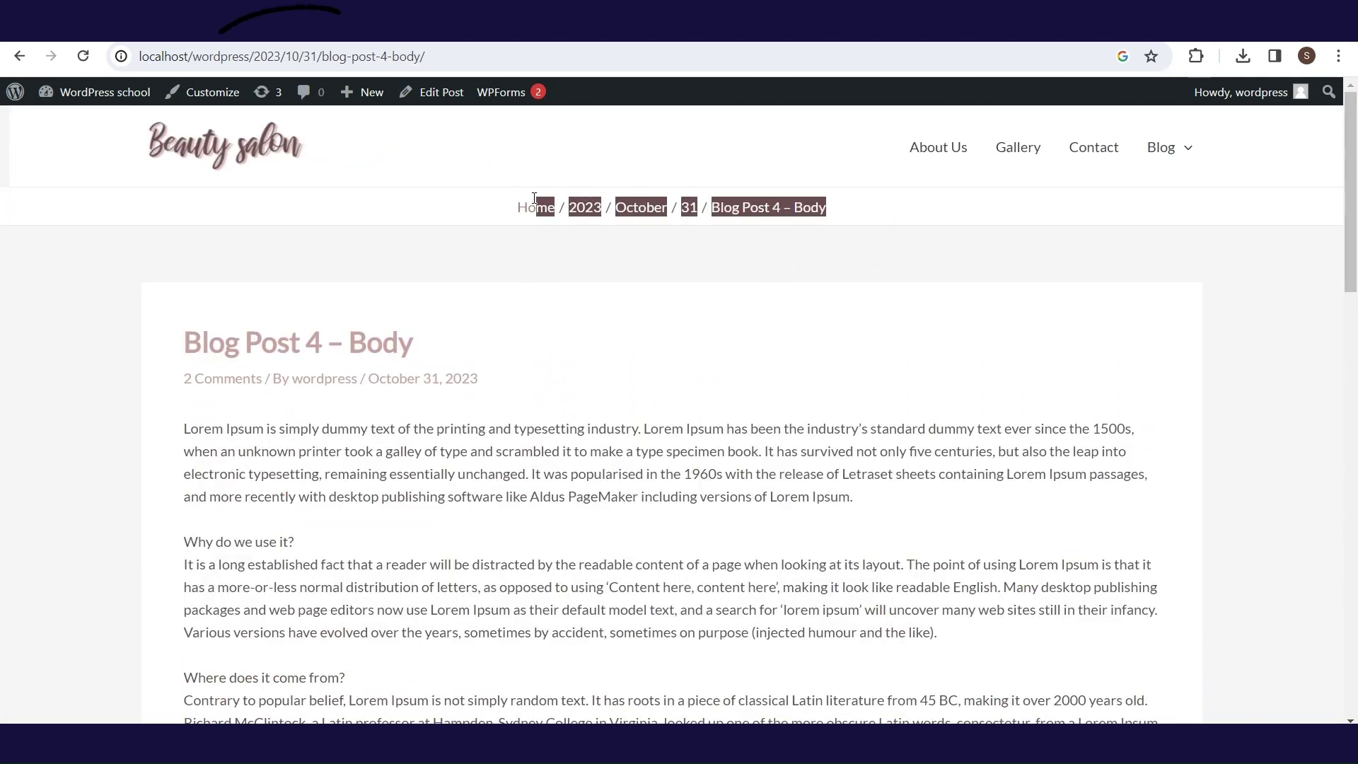
drag(428, 56, 183, 52)
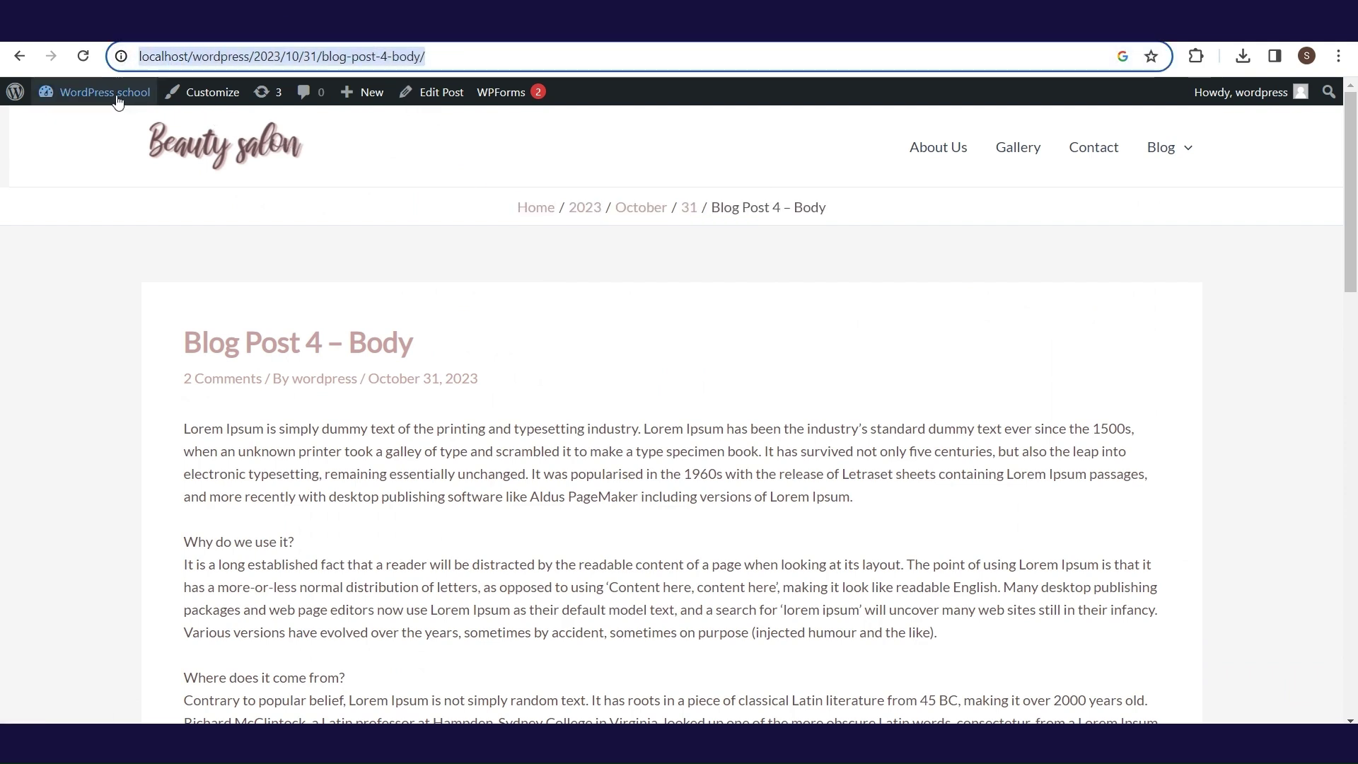
mouse_move(117, 112)
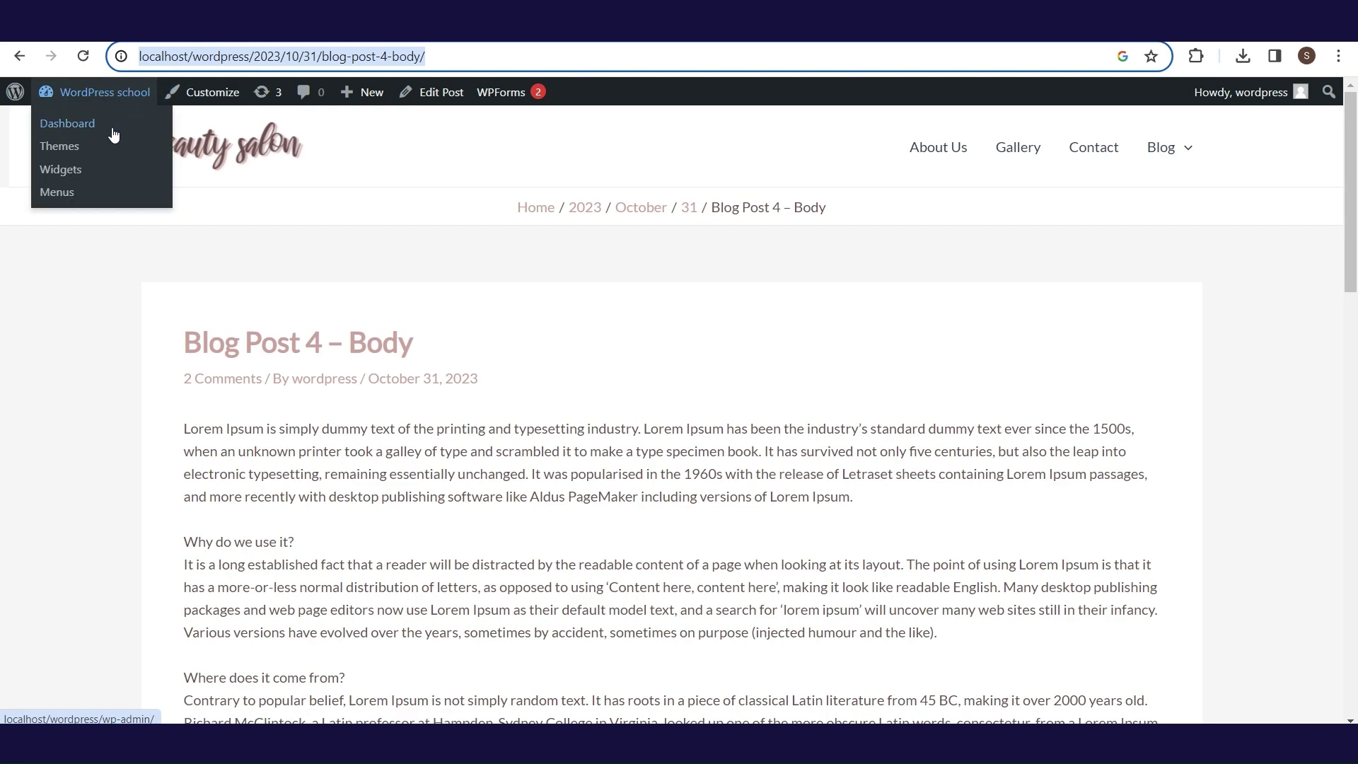
click(113, 135)
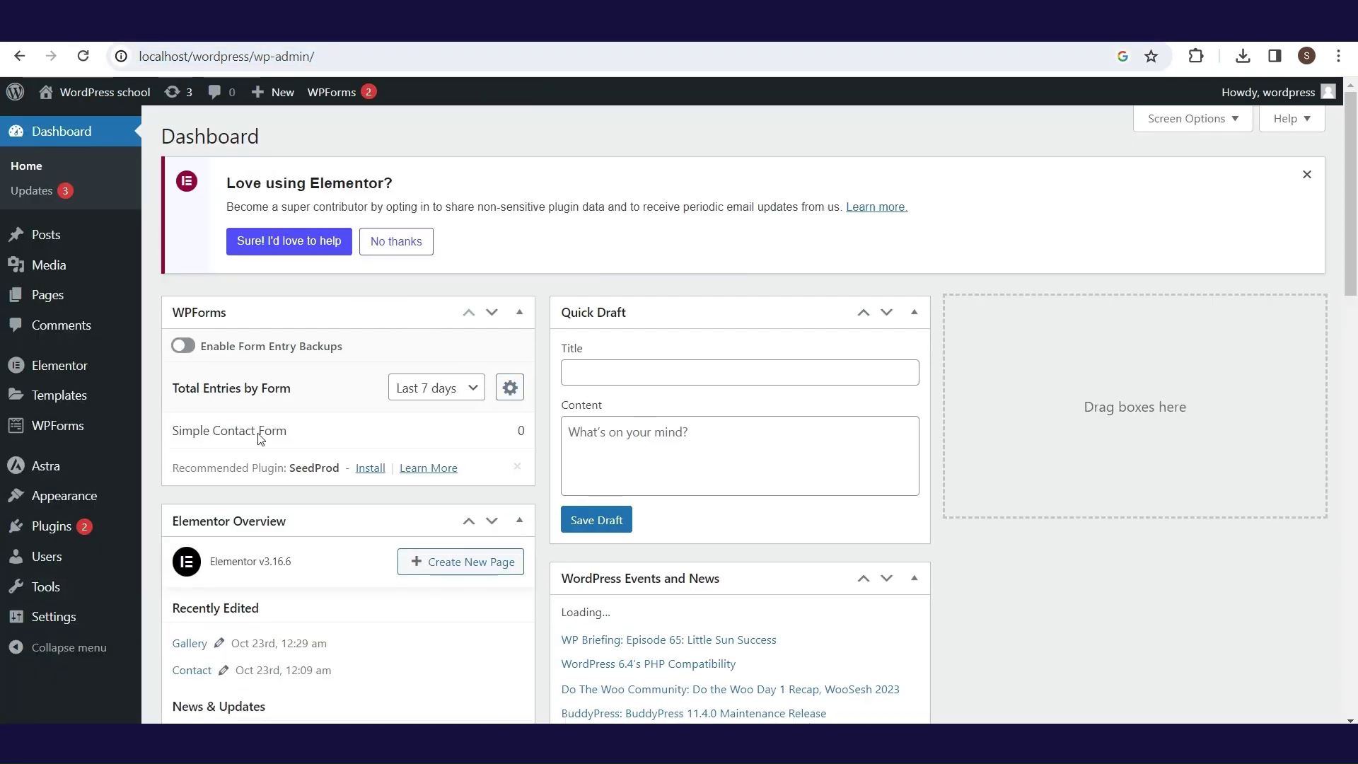
scroll(273, 434, down, 4)
- Switch the permalink structure to Post name and save the change
mouse_move(26, 620)
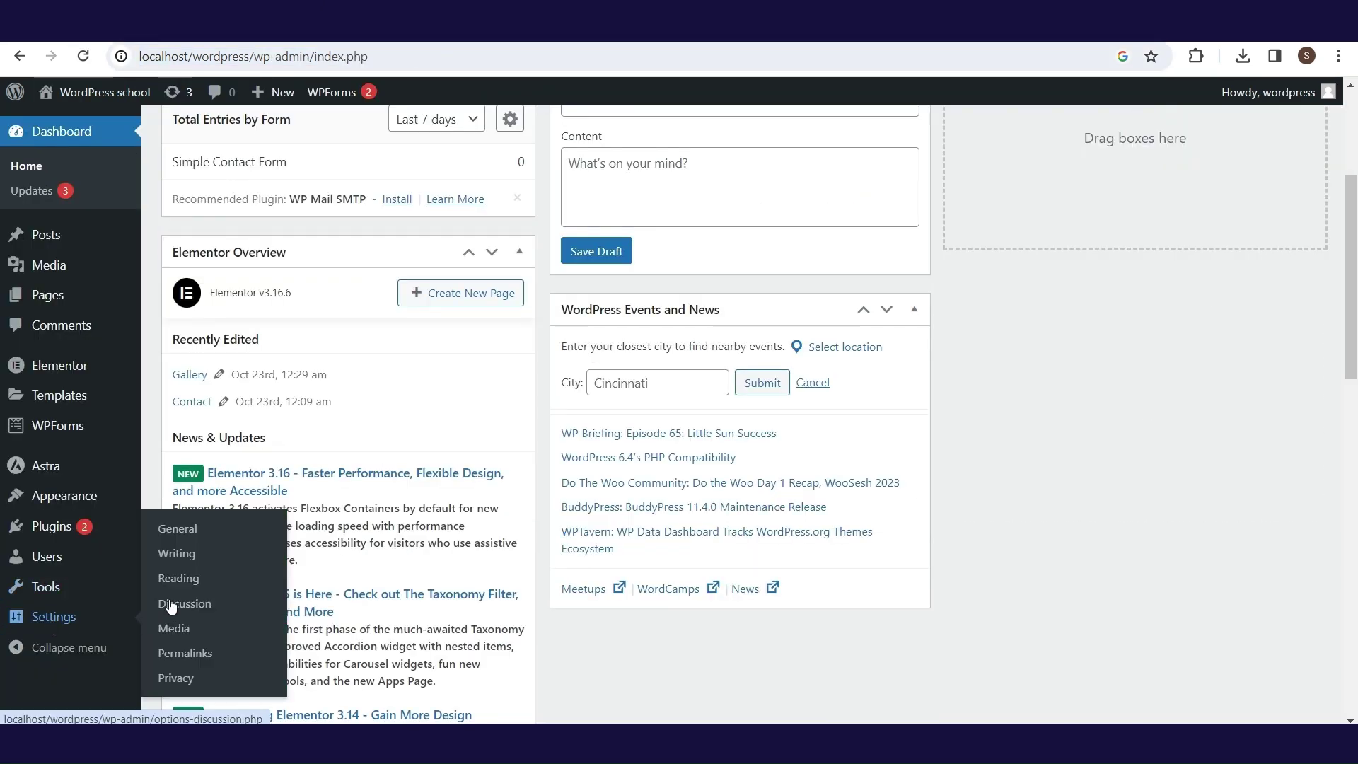
click(196, 656)
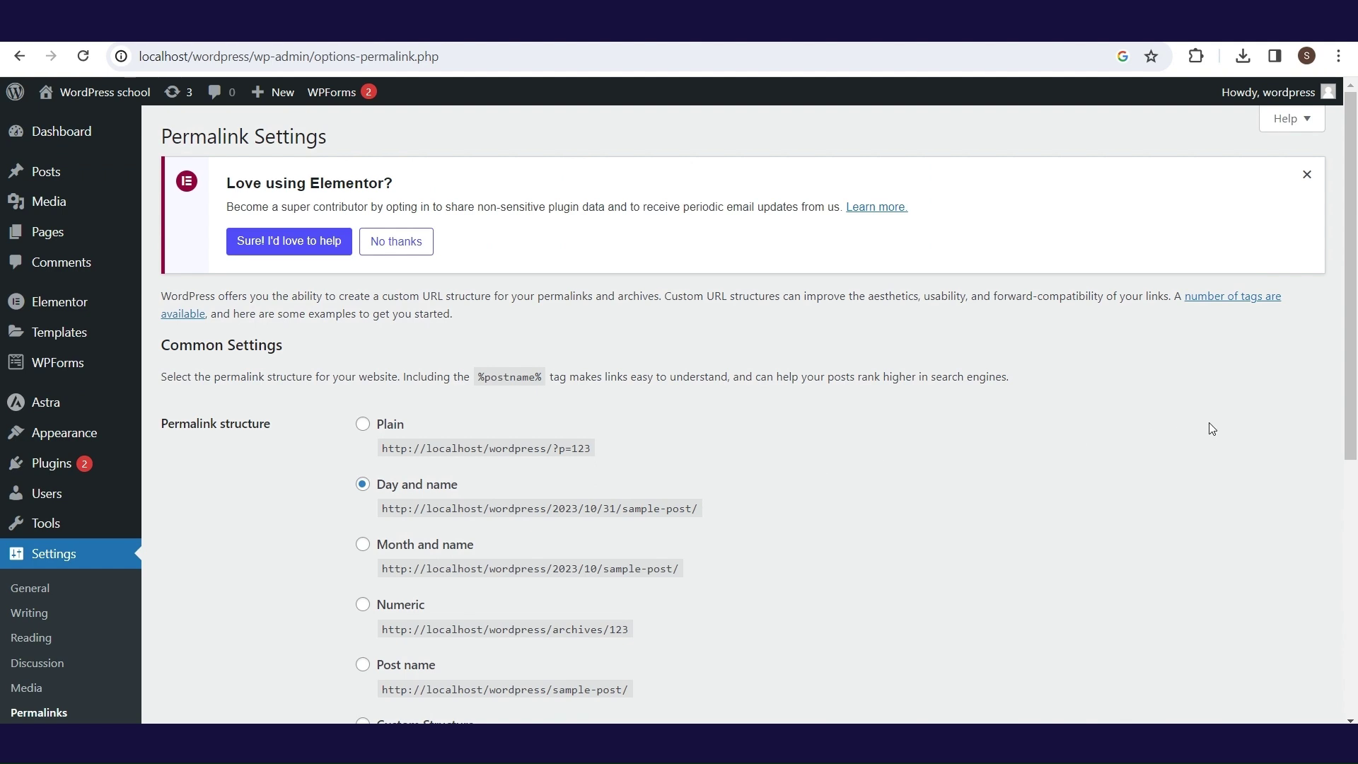
scroll(778, 495, down, 1)
click(363, 602)
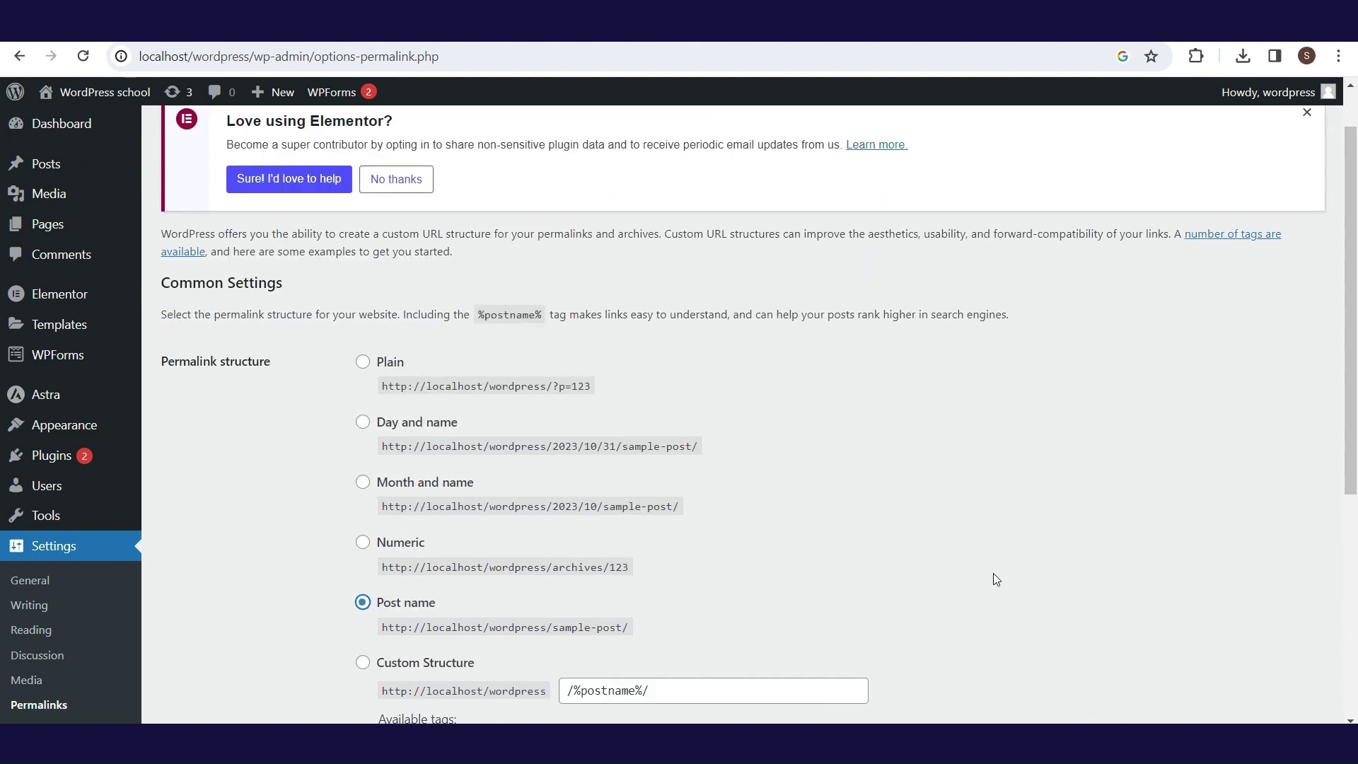
drag(1355, 331, 1355, 550)
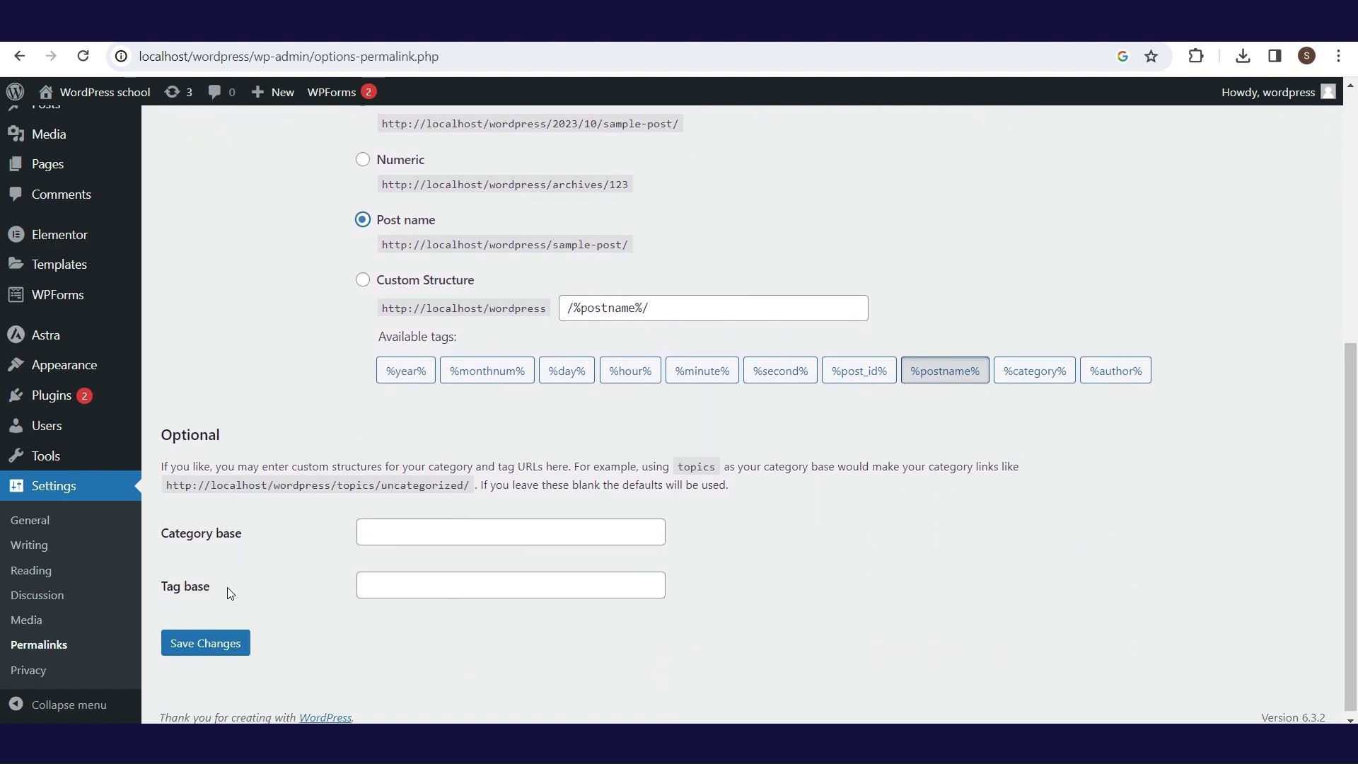
click(206, 650)
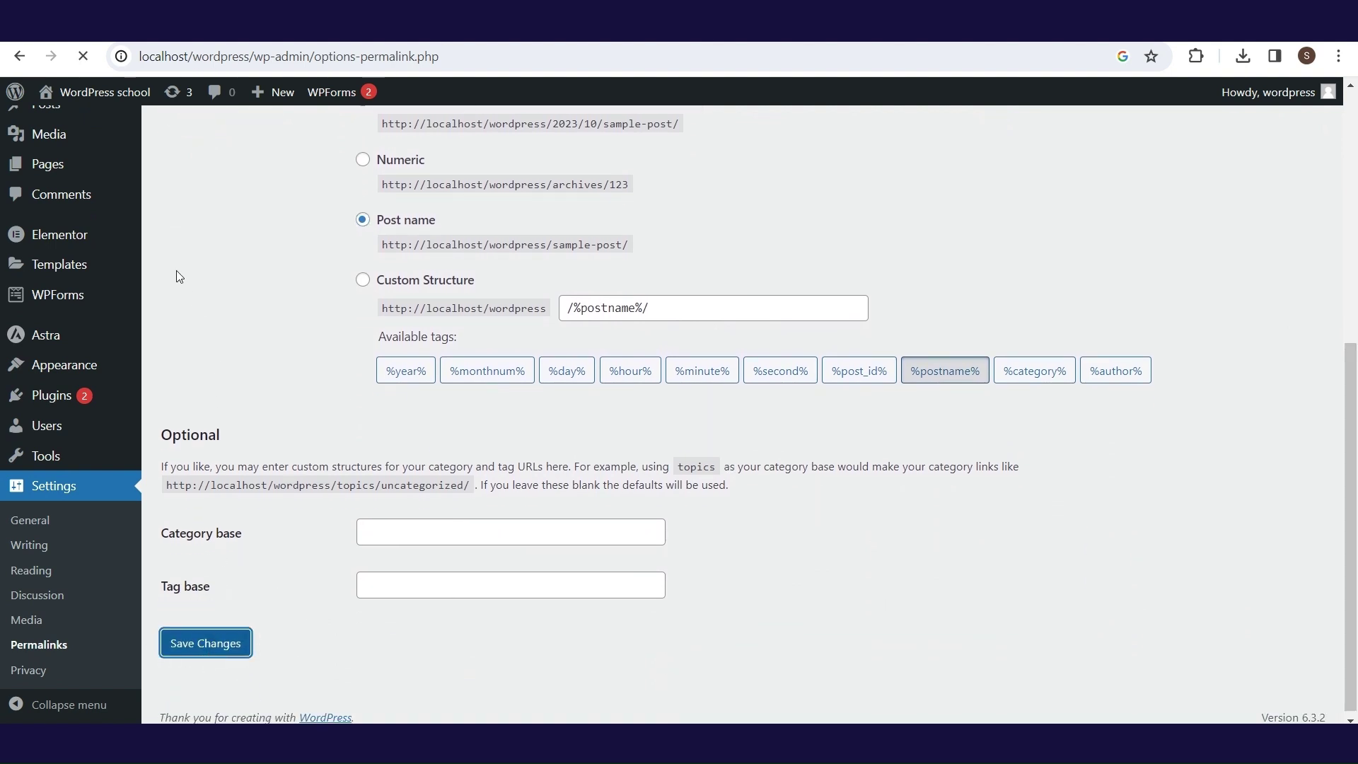
- Check that Blog Post 4 – Body now opens at /blog-post-4-body/
mouse_move(134, 94)
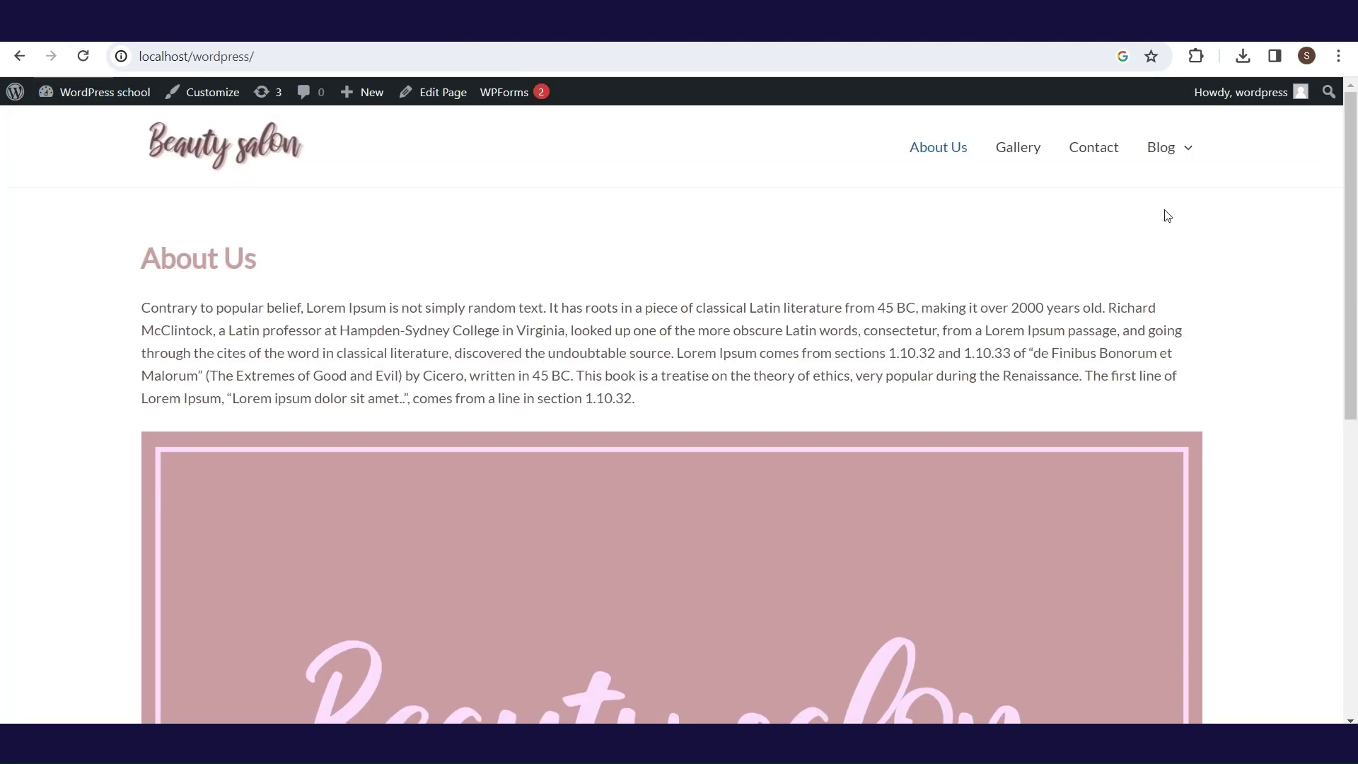
mouse_move(1164, 154)
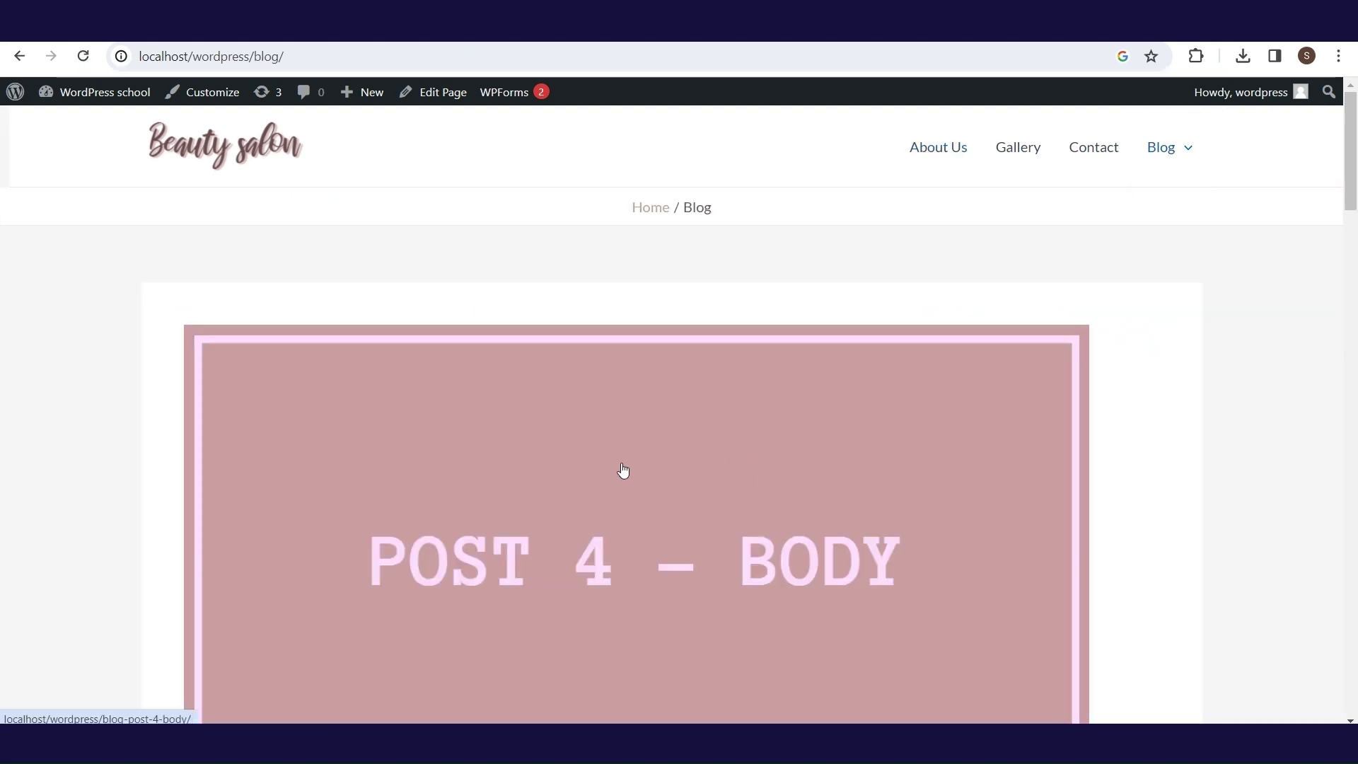
click(623, 470)
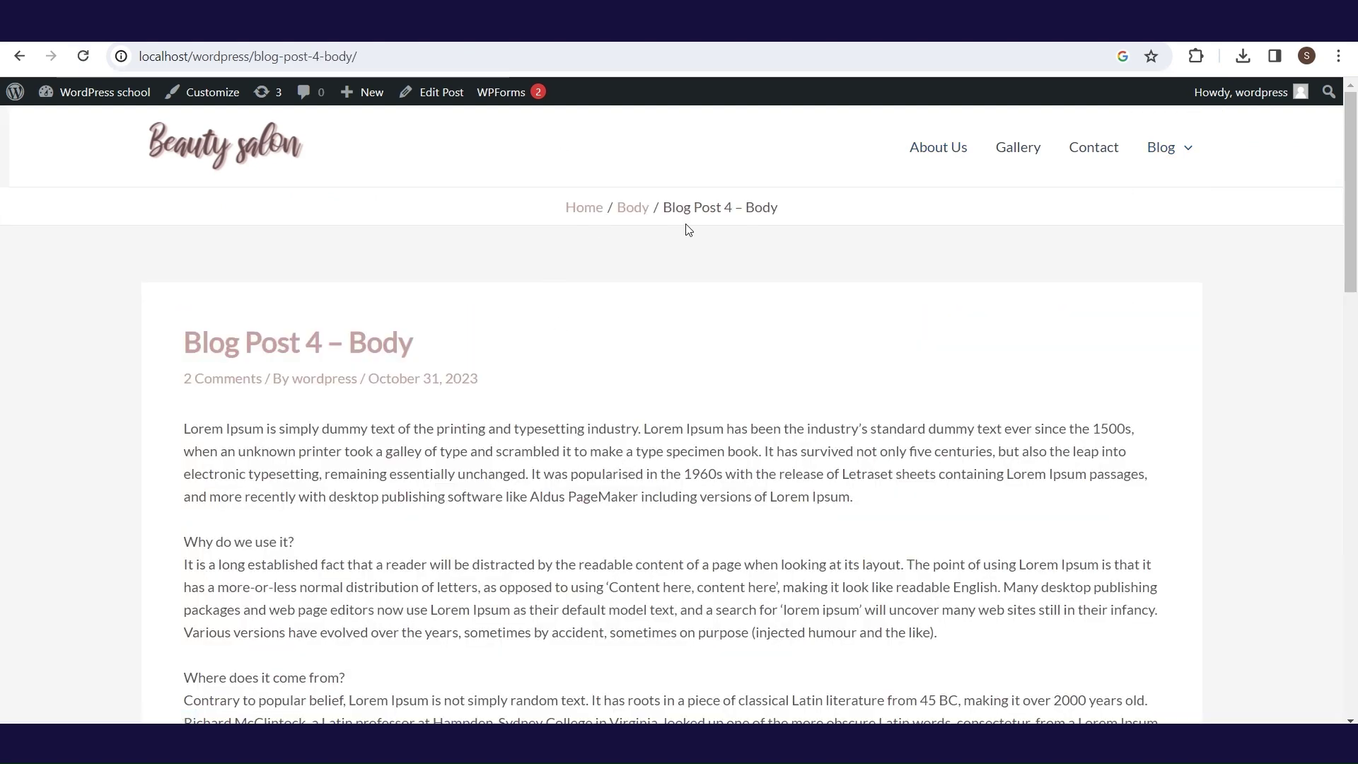
click(354, 56)
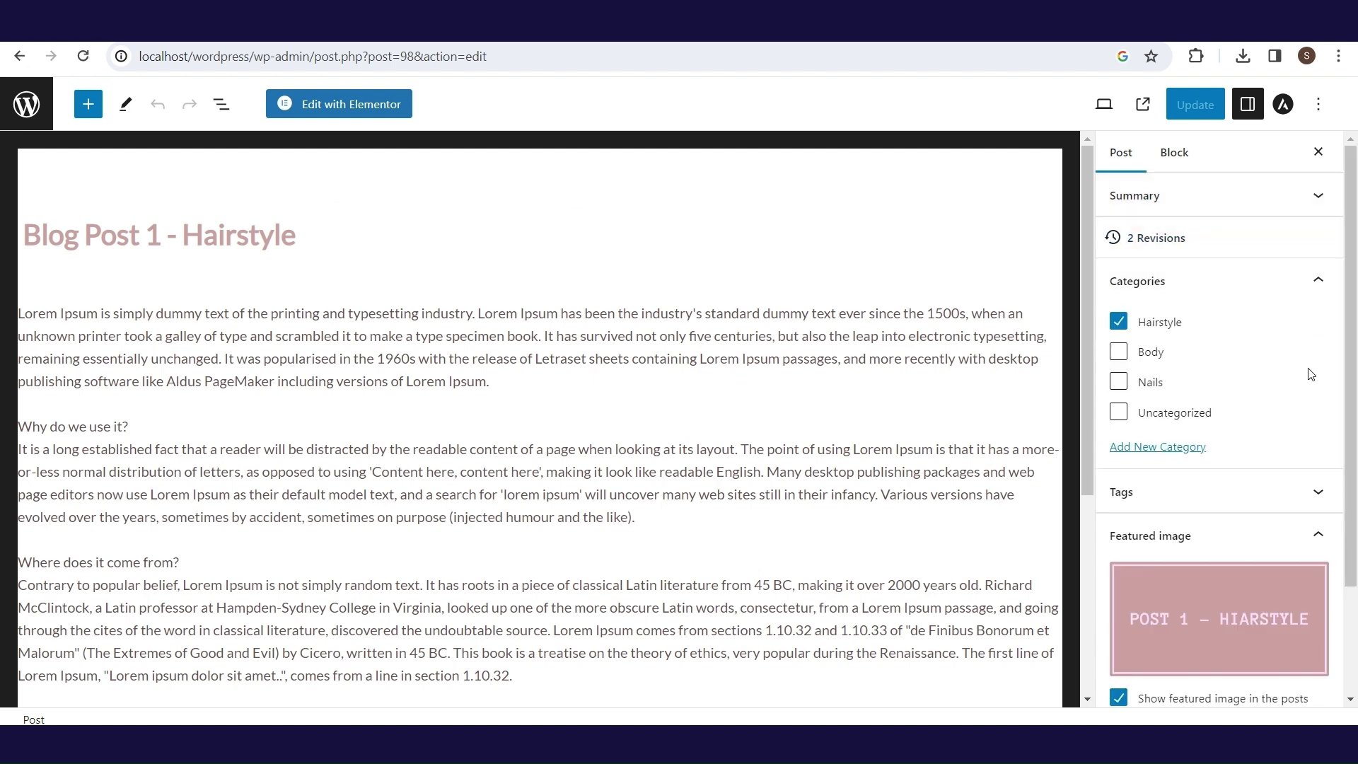
- Tag Blog Post 1 – Hairstyle with long hair, short hair and beauty, then update it
click(1320, 282)
click(1327, 332)
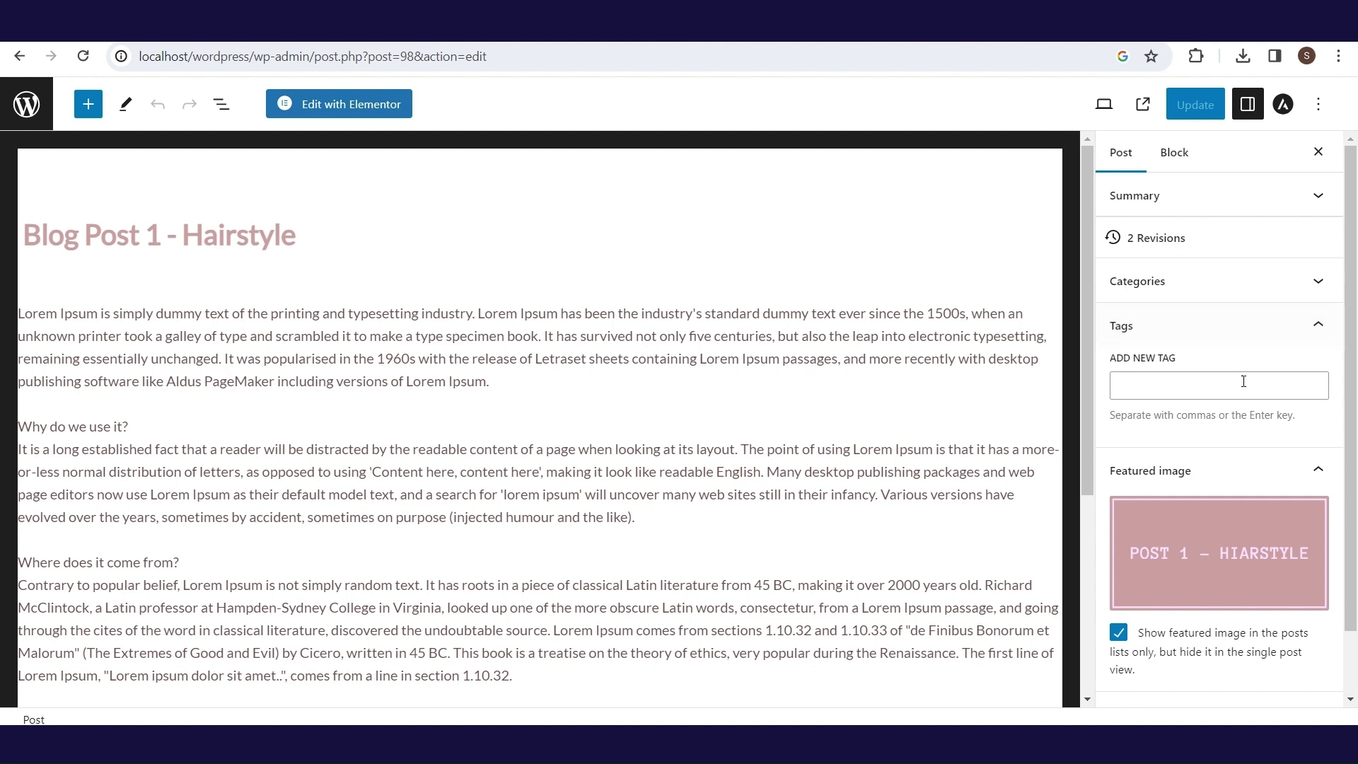
click(1202, 389)
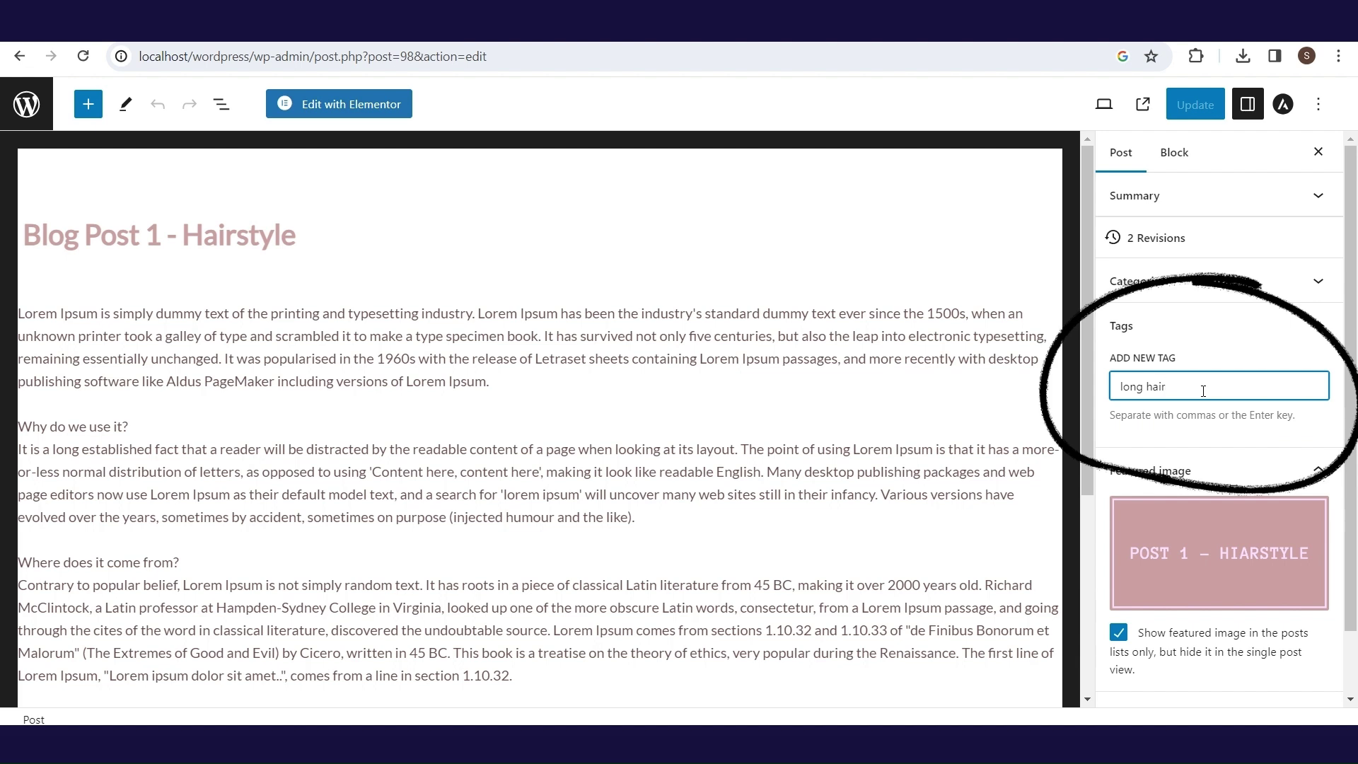
key(Return)
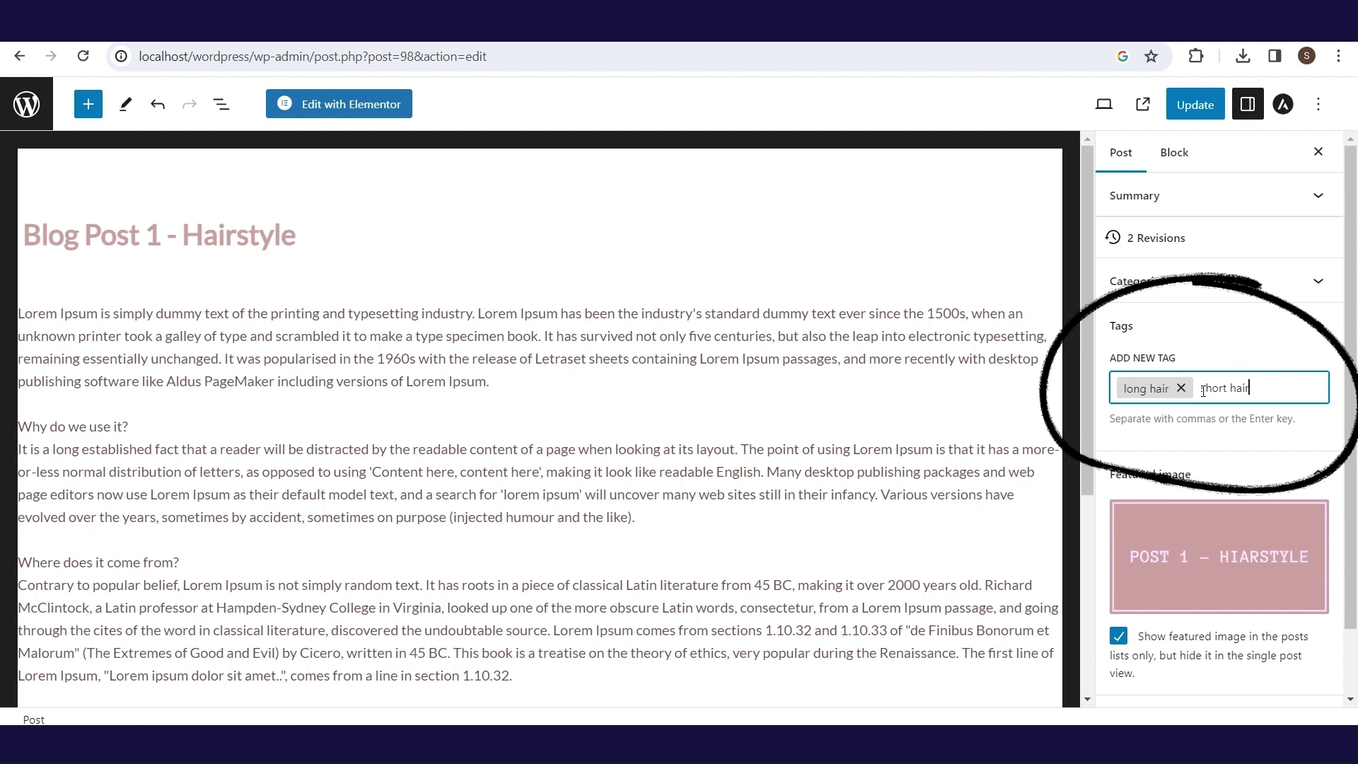
key(Return)
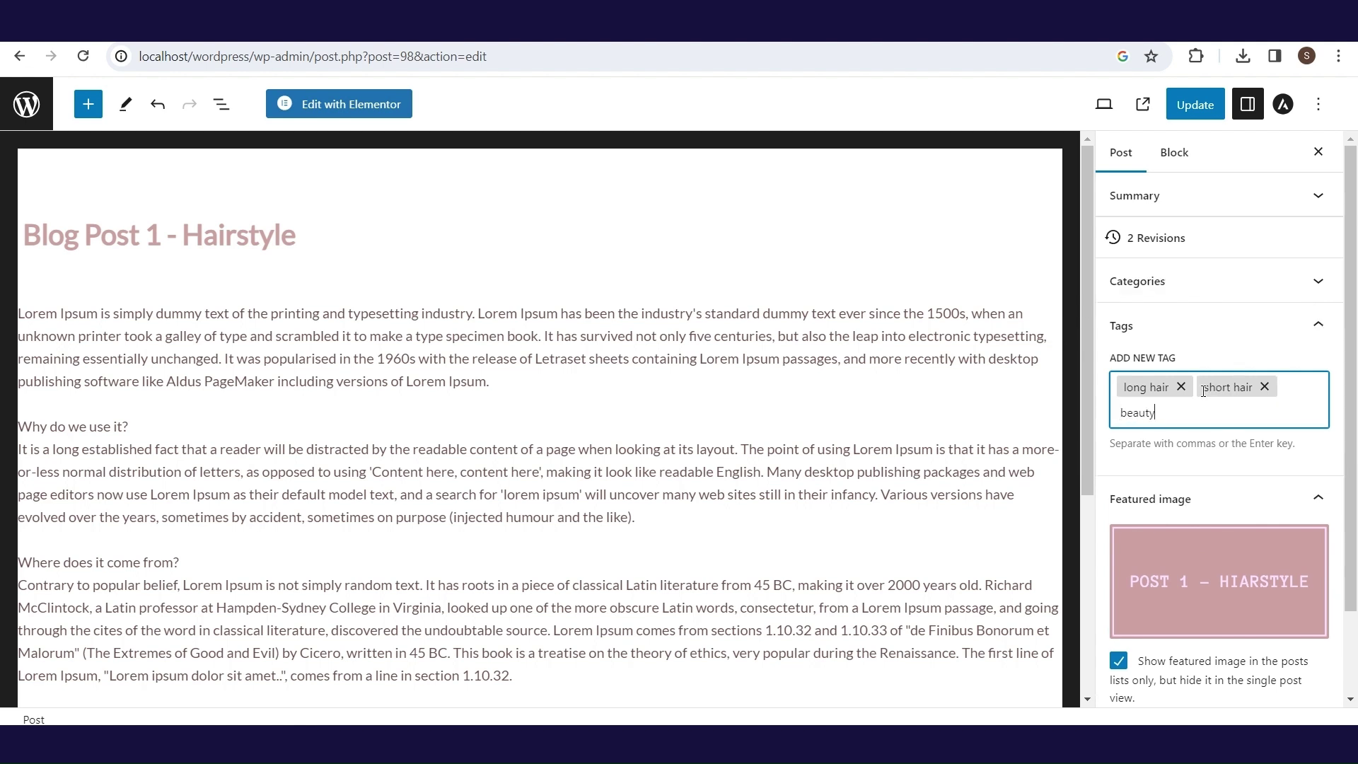
key(ctrl+a)
key(BackSpace)
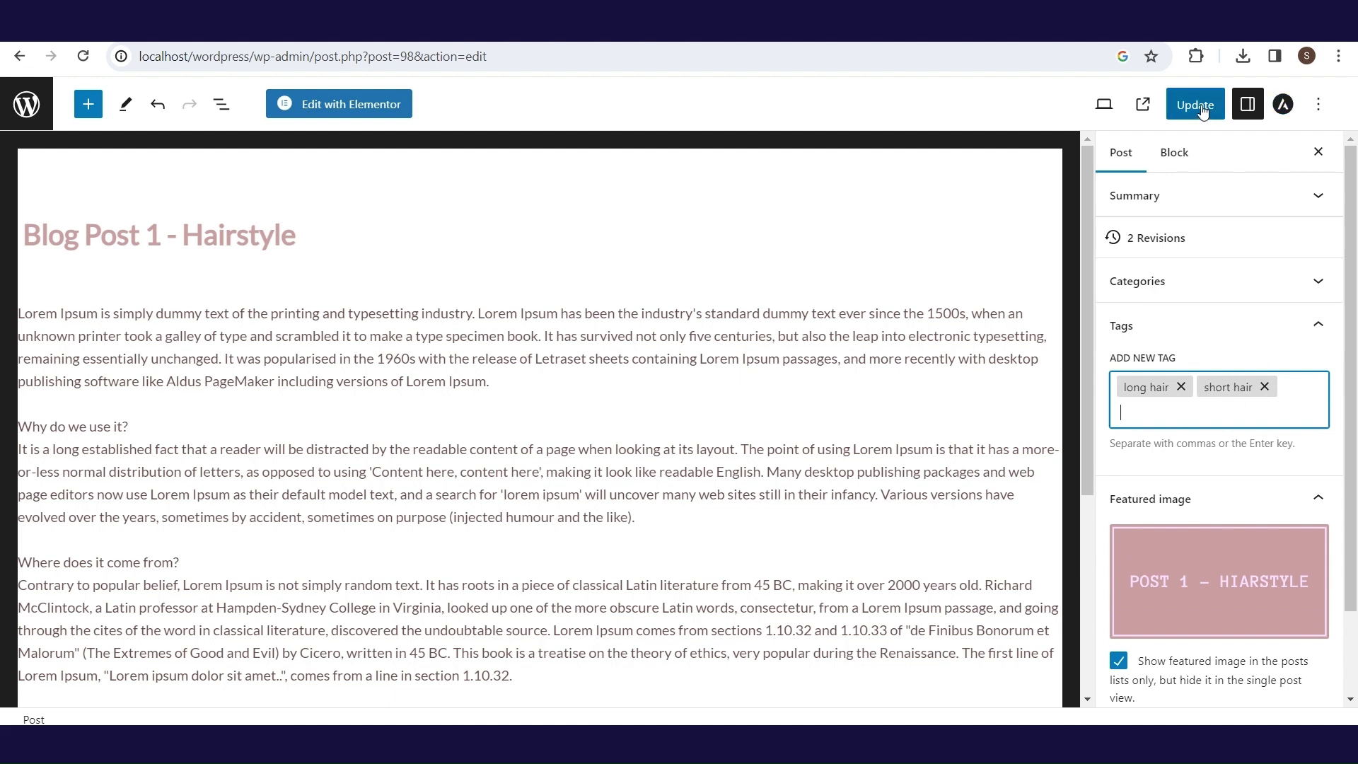
click(1202, 110)
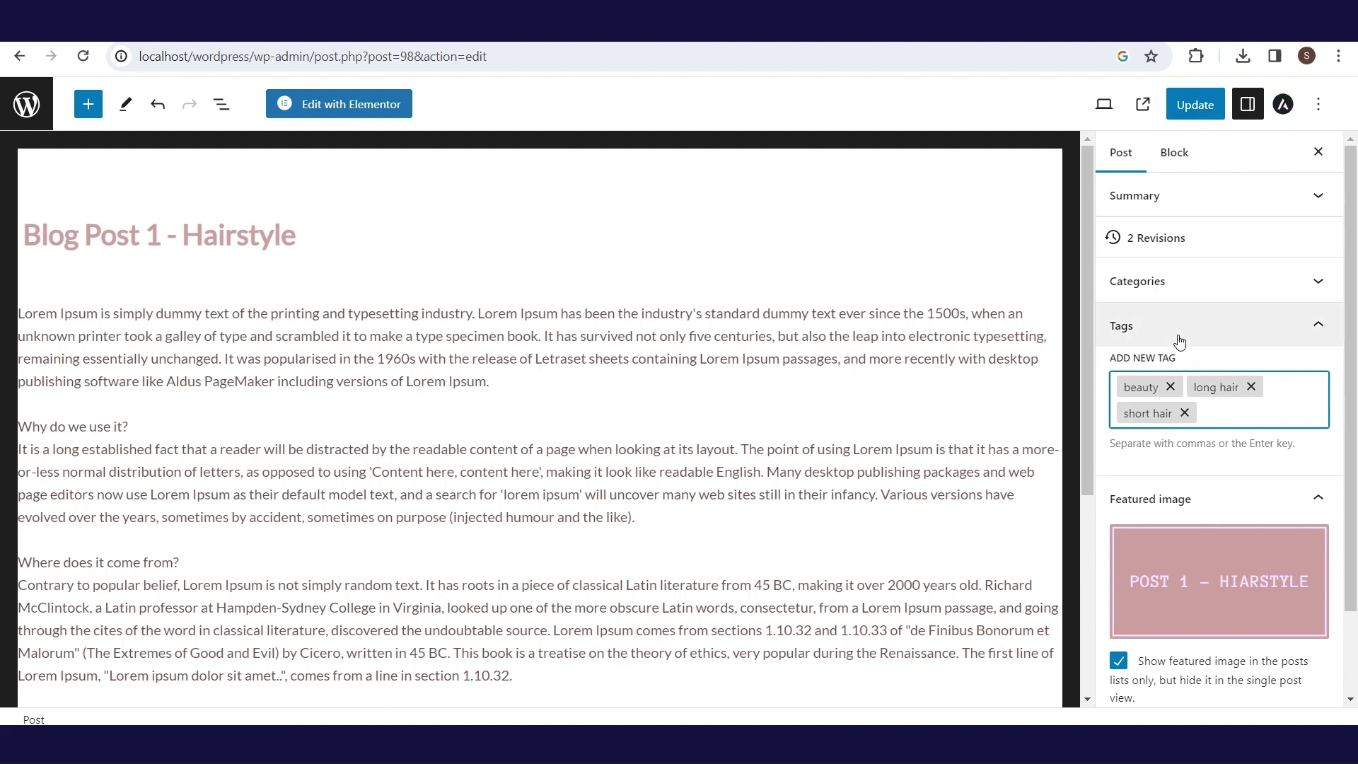
click(1198, 99)
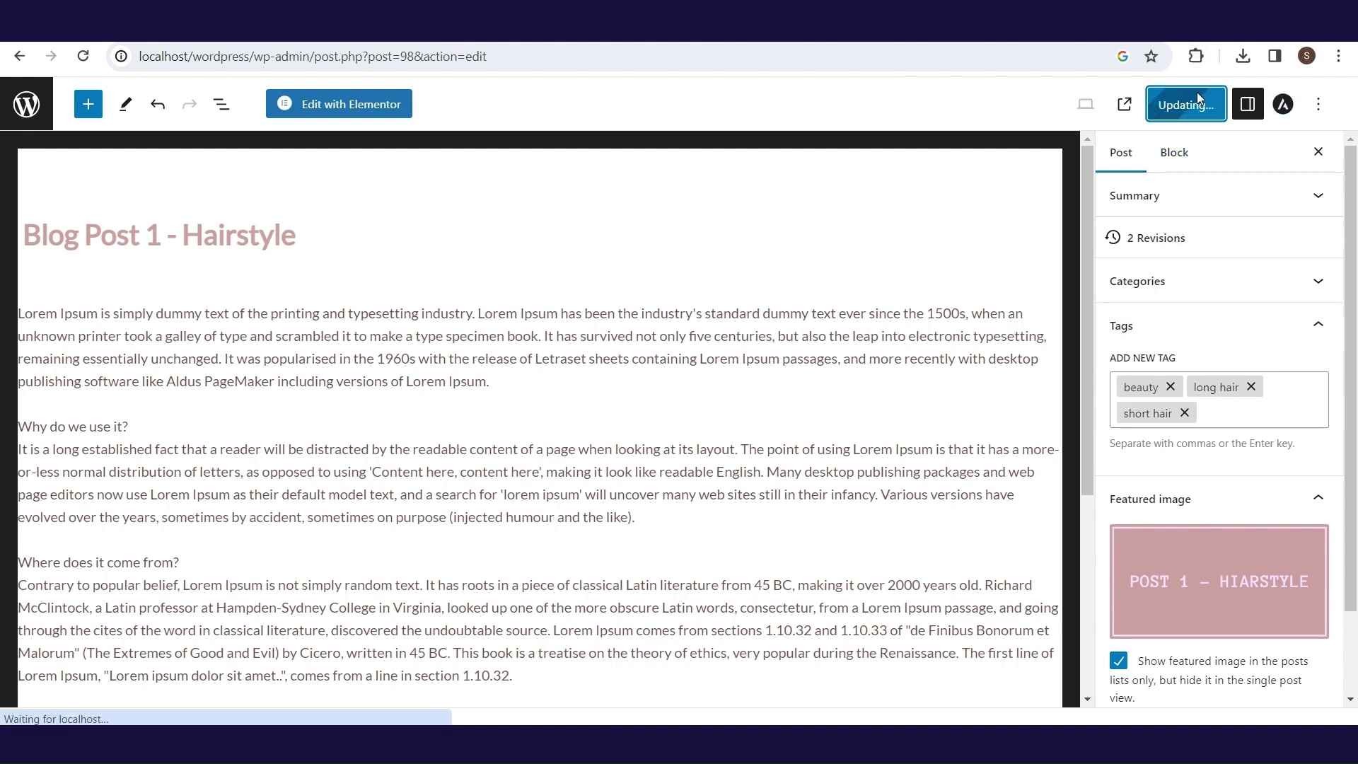
- Tag Blog Post 2 with beauty and short hair and Blog Post 3 – Nails with beauty
click(19, 56)
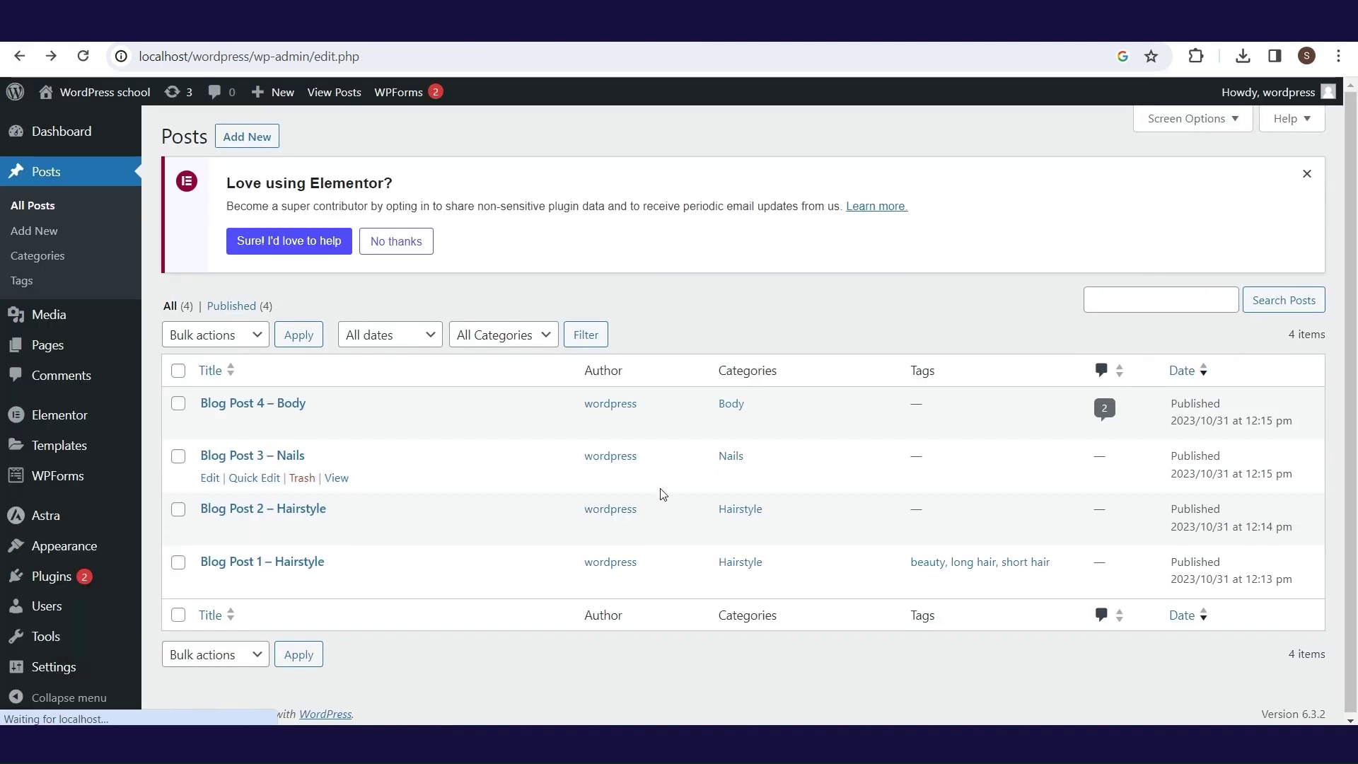
click(289, 510)
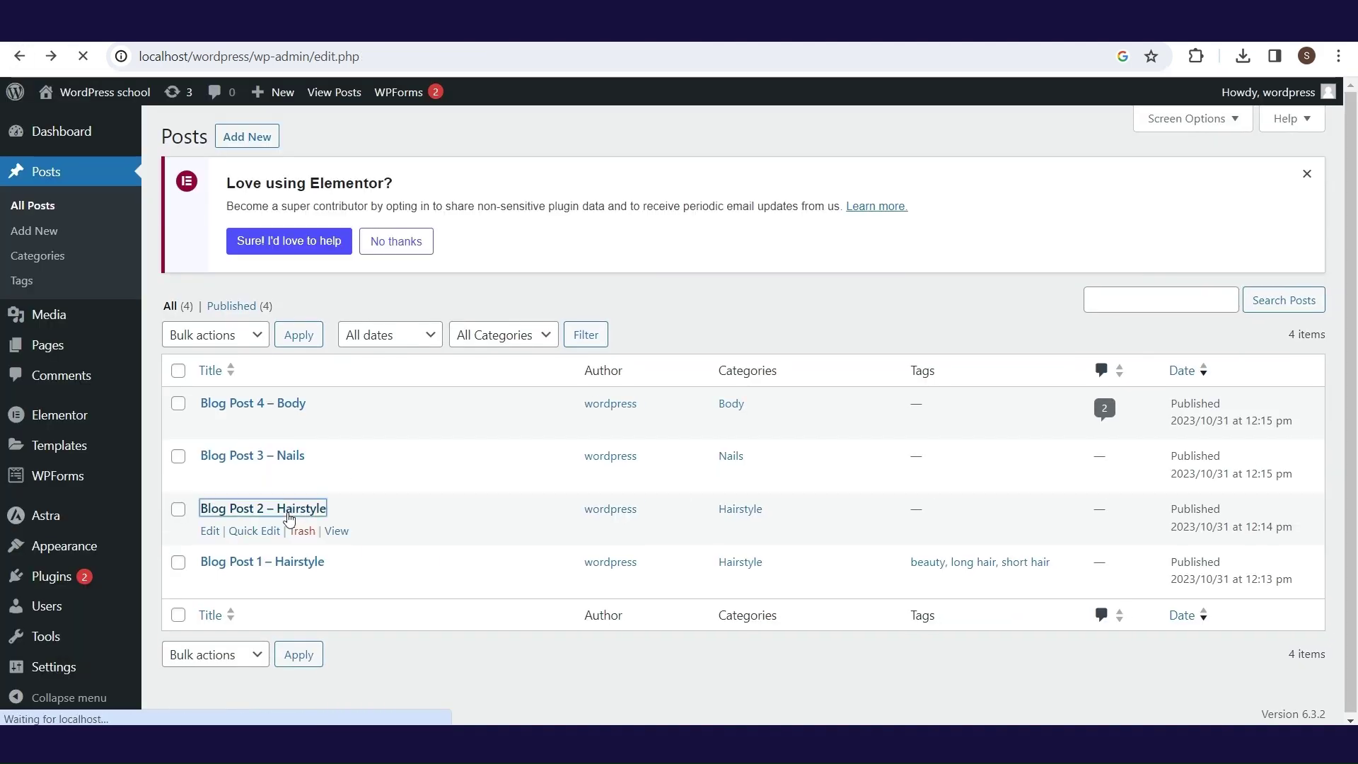
click(1123, 464)
click(1170, 464)
click(1198, 99)
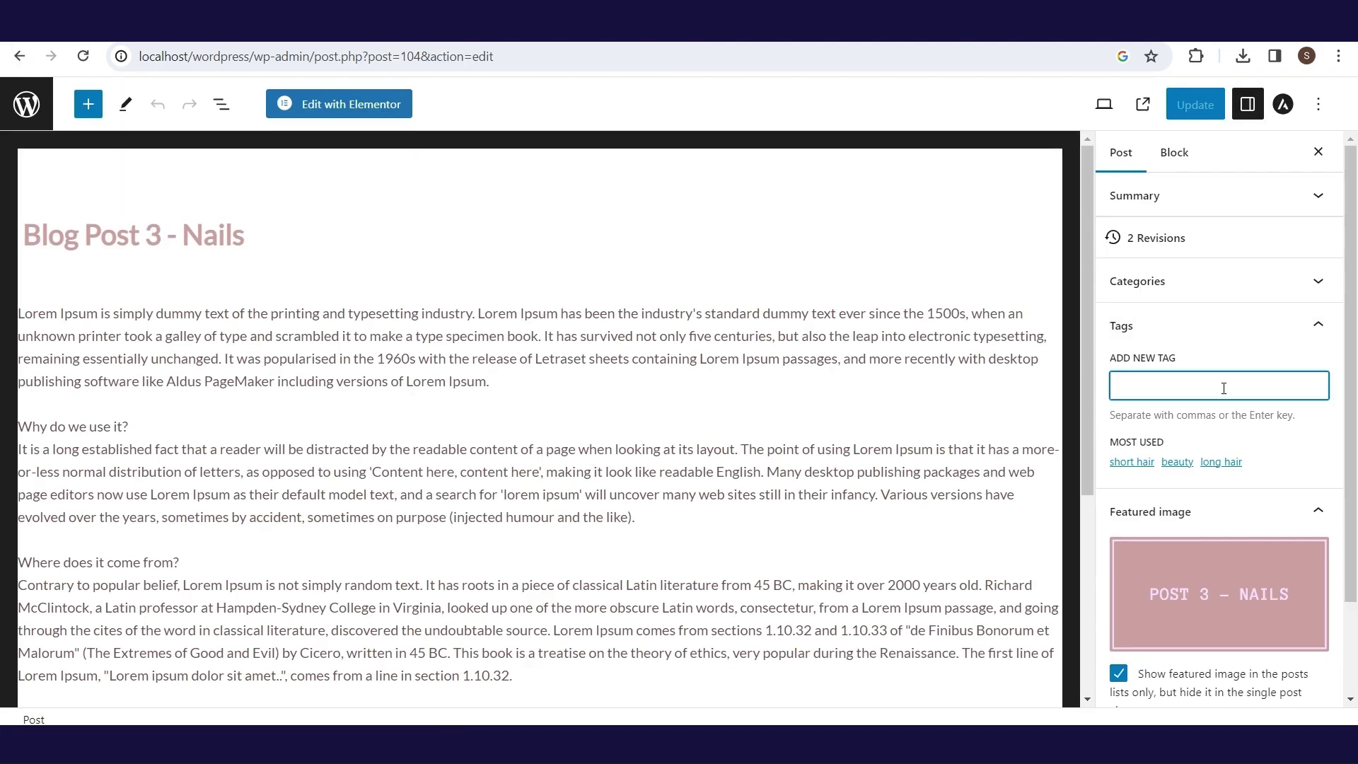
click(1177, 465)
click(1195, 104)
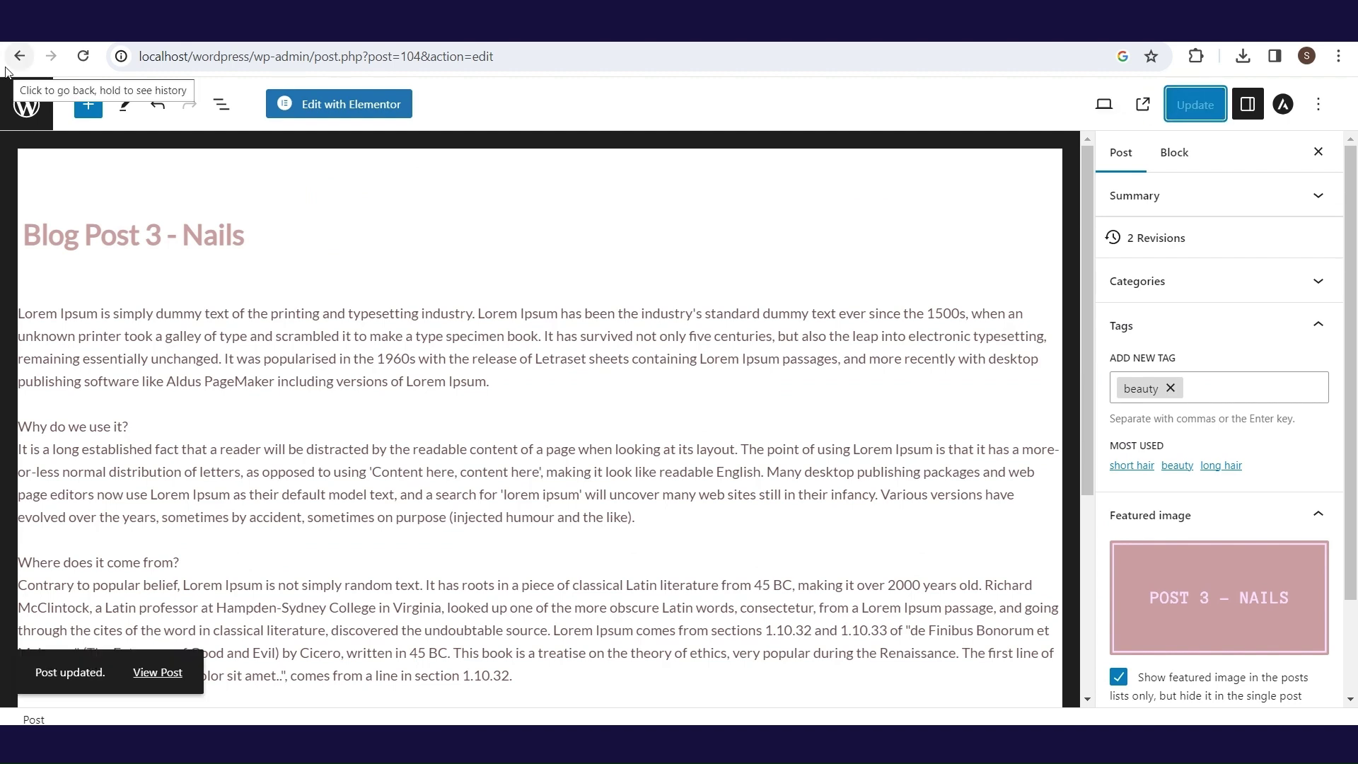
- Tag Blog Post 4 – Body with body lotion and update it
click(7, 69)
click(247, 388)
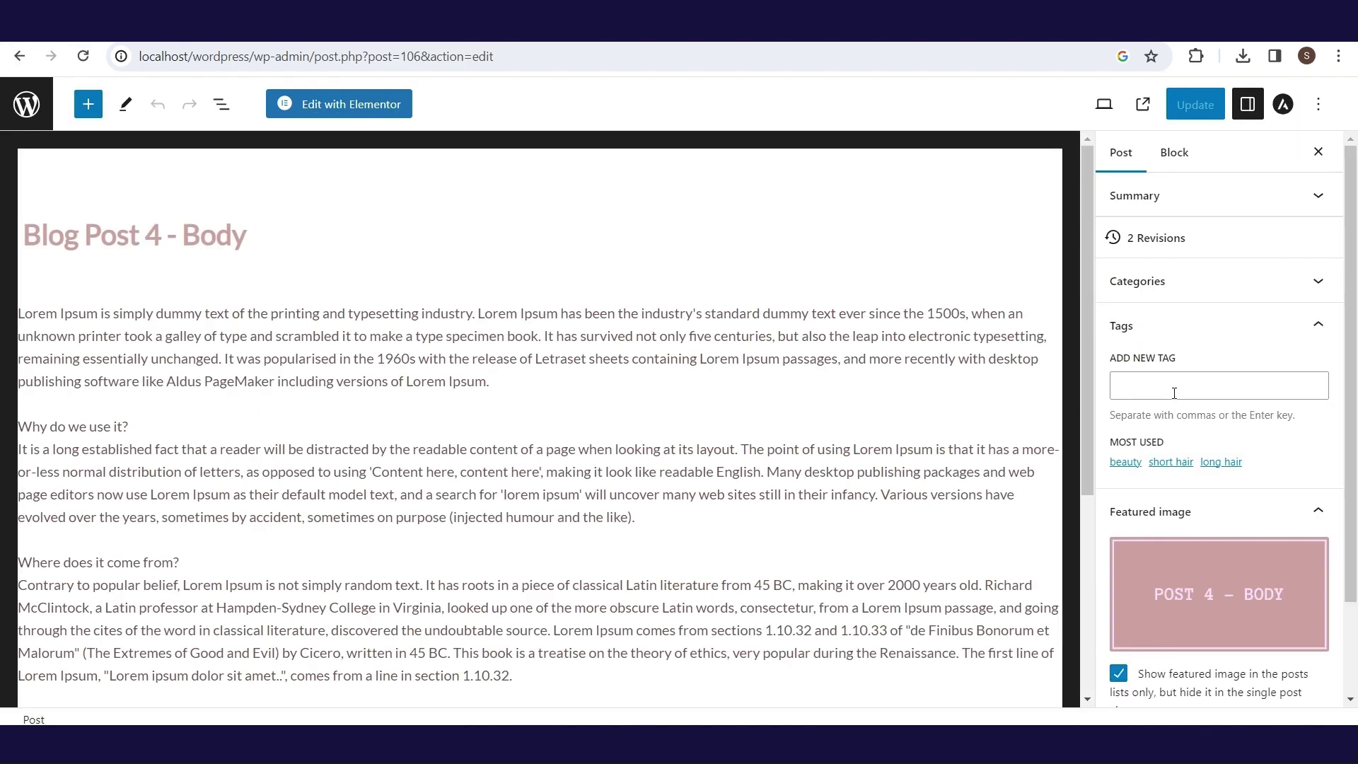
text(body lotion)
key(Return)
click(1196, 104)
click(19, 56)
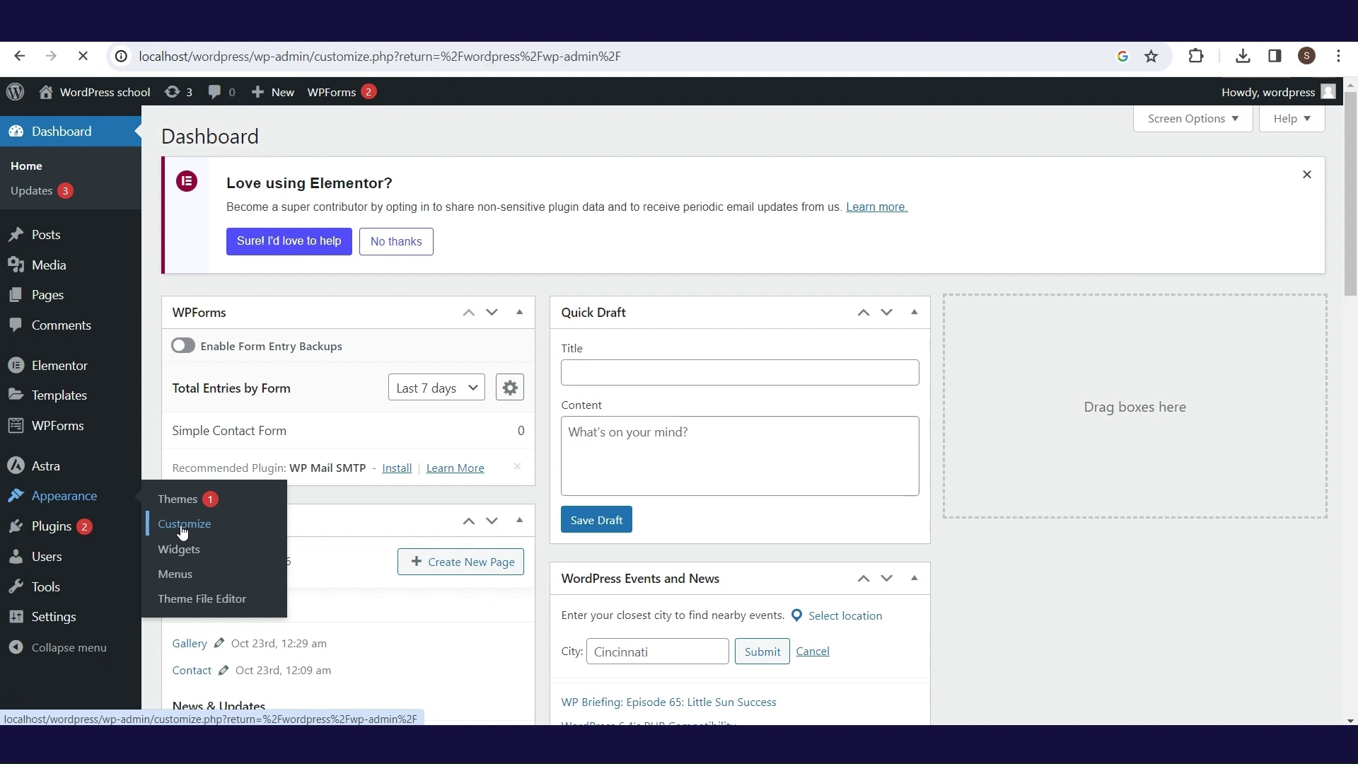
click(189, 522)
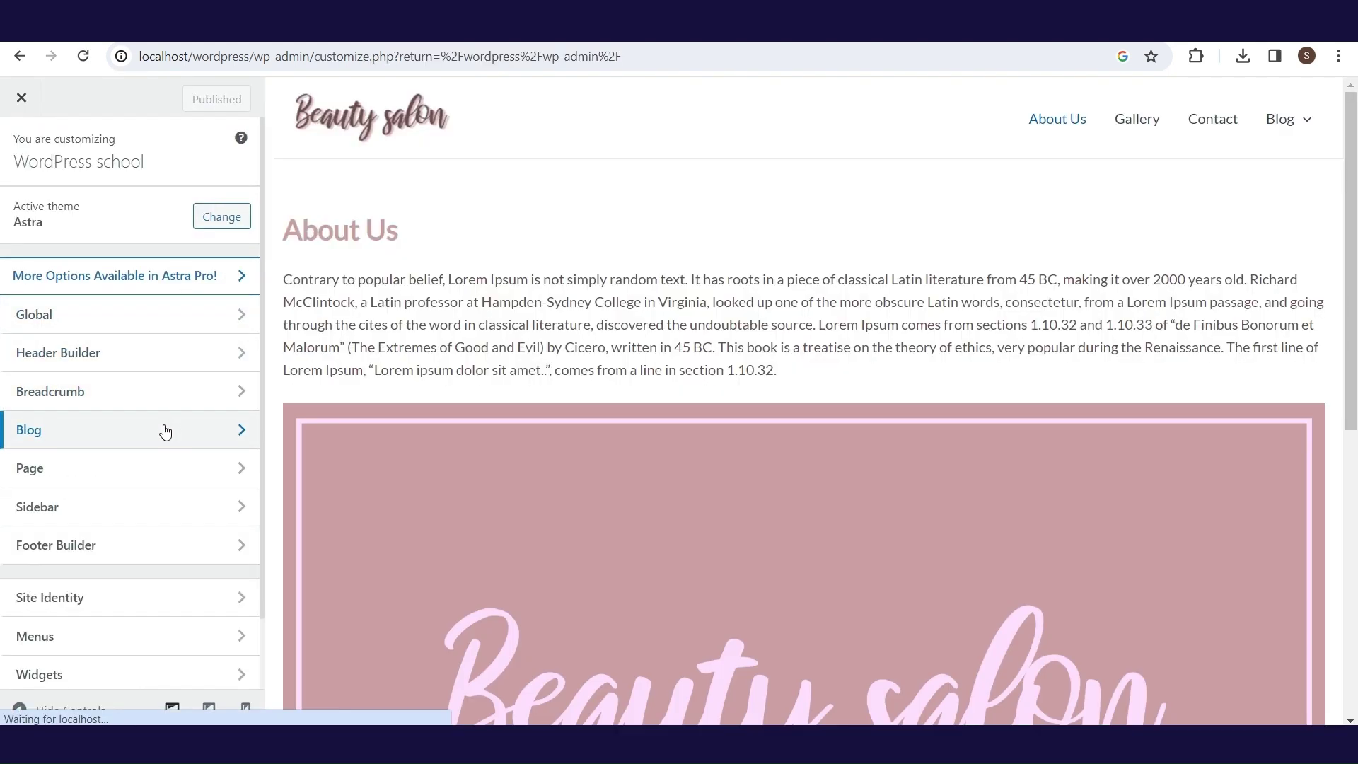
- In the Blog archive meta settings, hide Author and show Tags, then close the Customizer
click(163, 429)
click(206, 211)
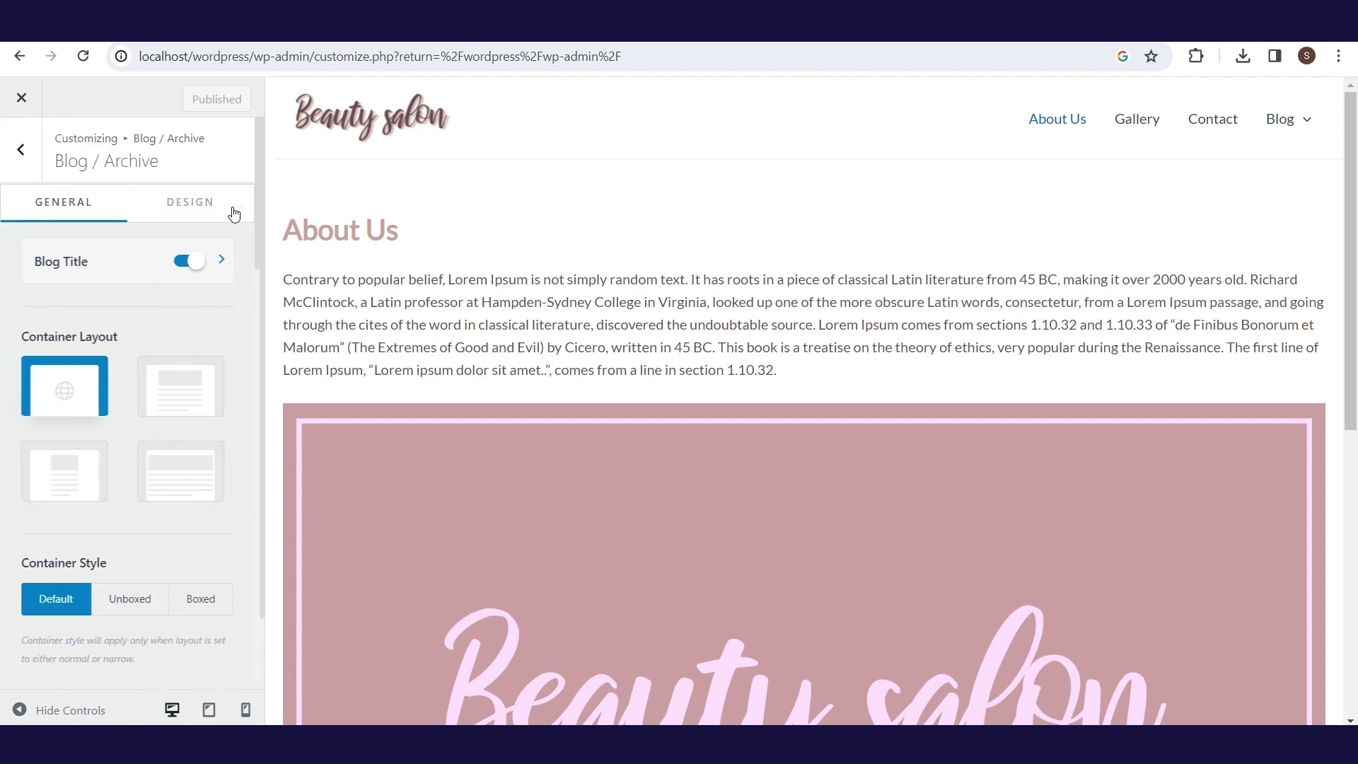
scroll(262, 188, down, 5)
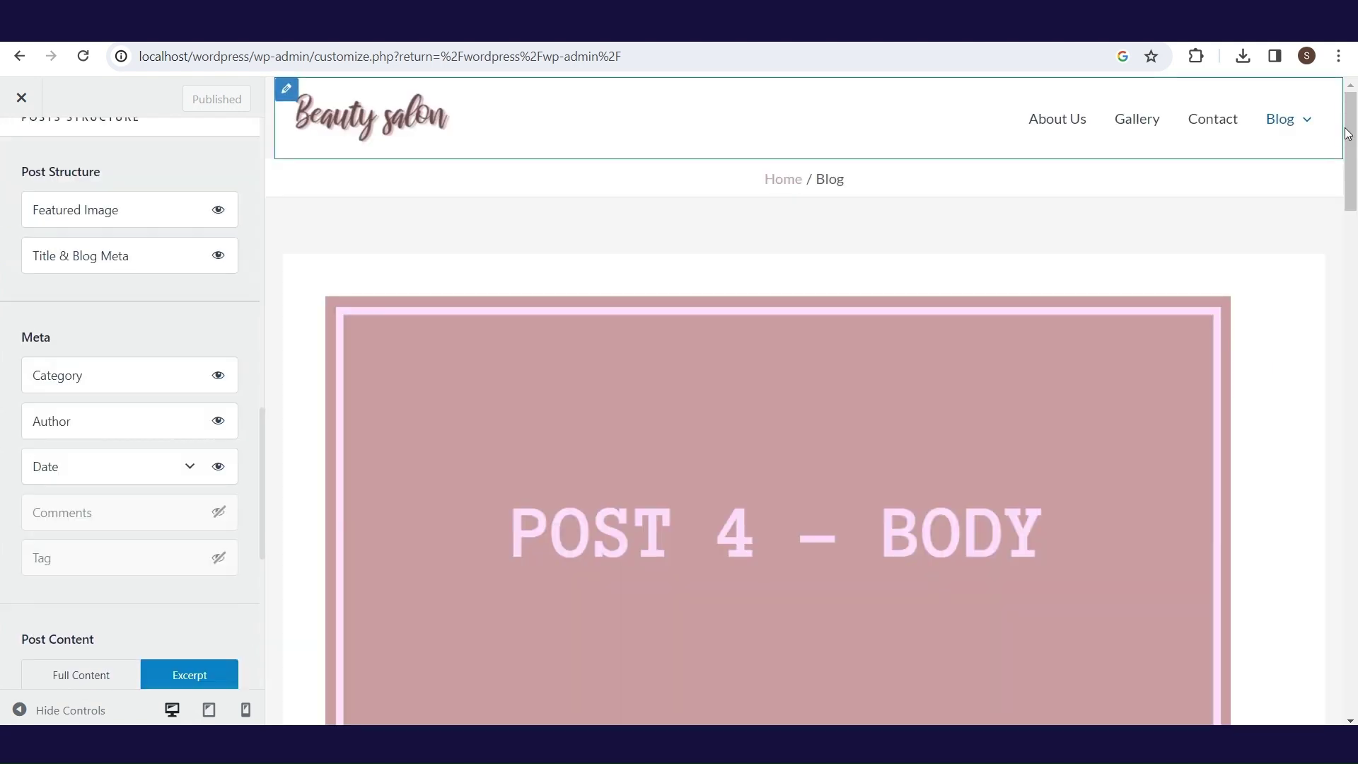
scroll(1352, 215, down, 6)
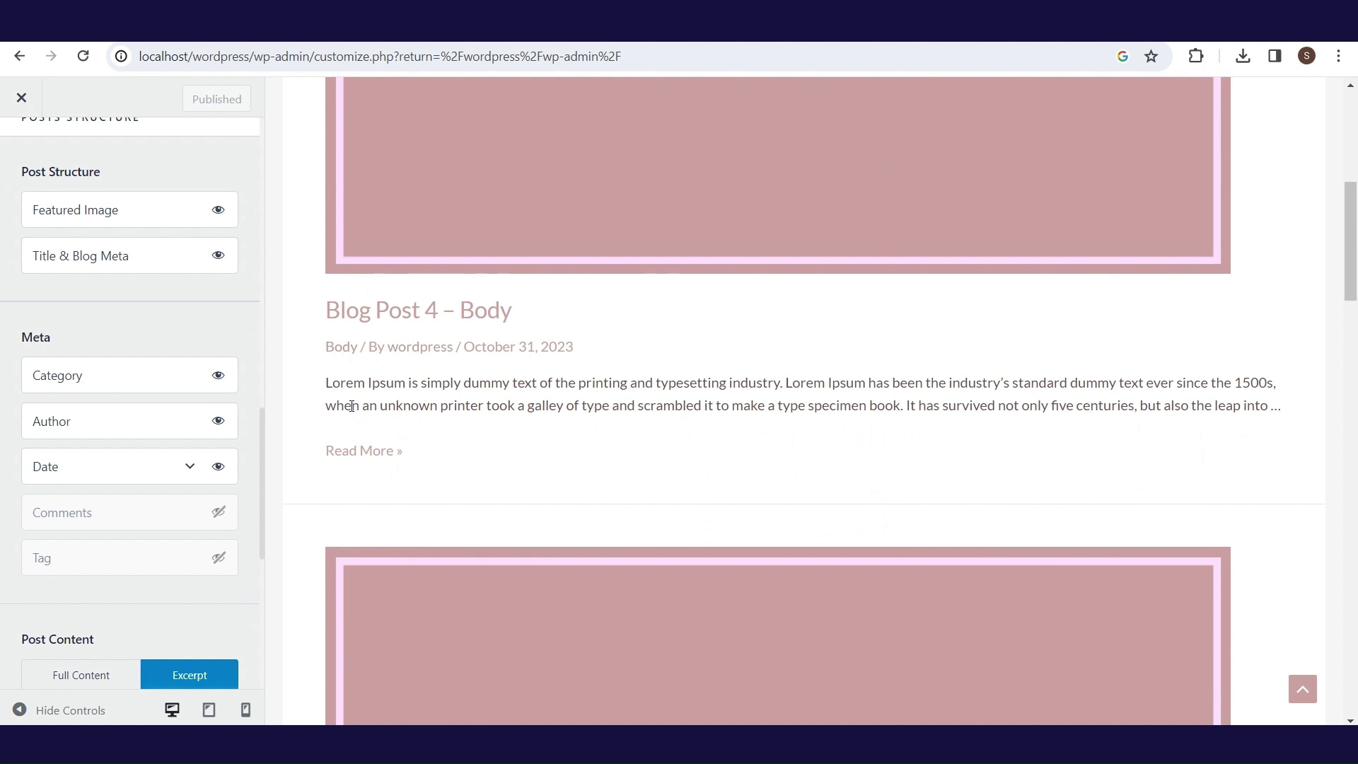
click(217, 422)
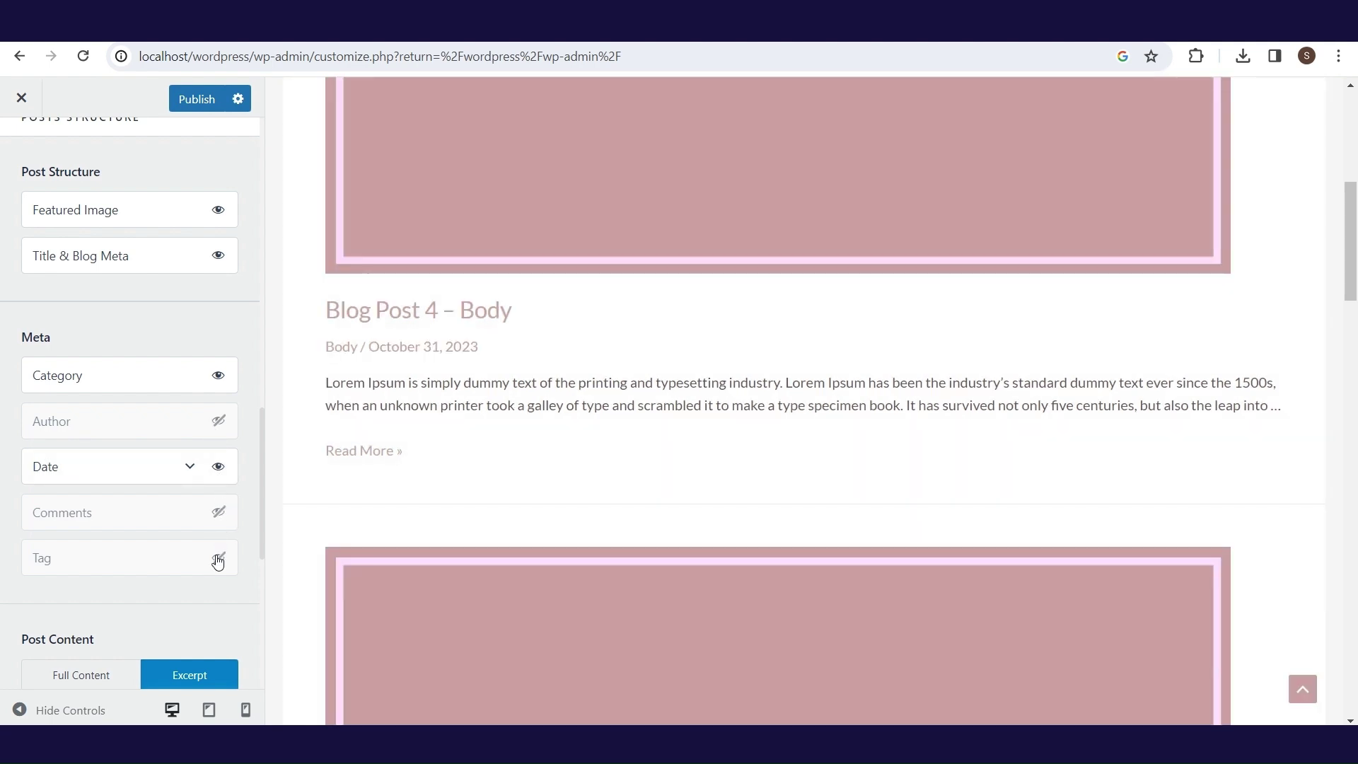
click(217, 562)
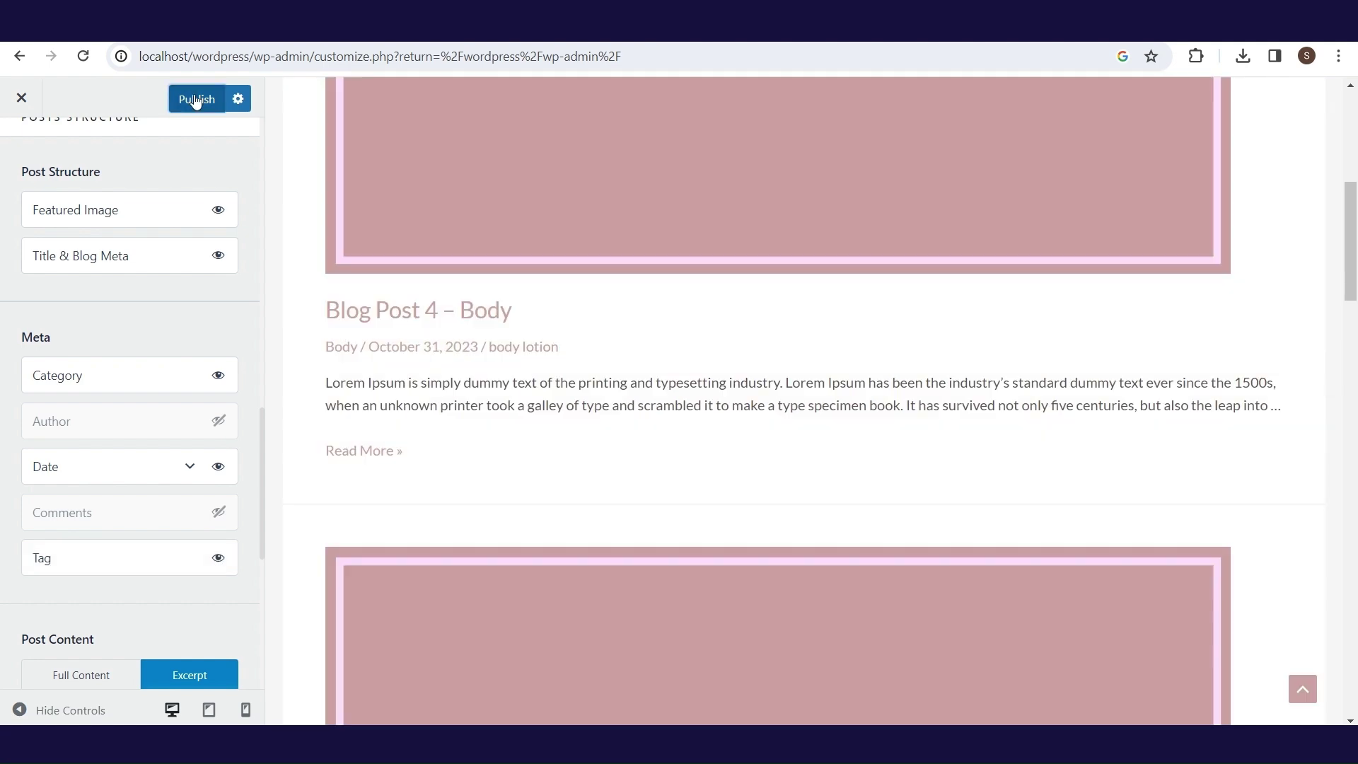
click(16, 101)
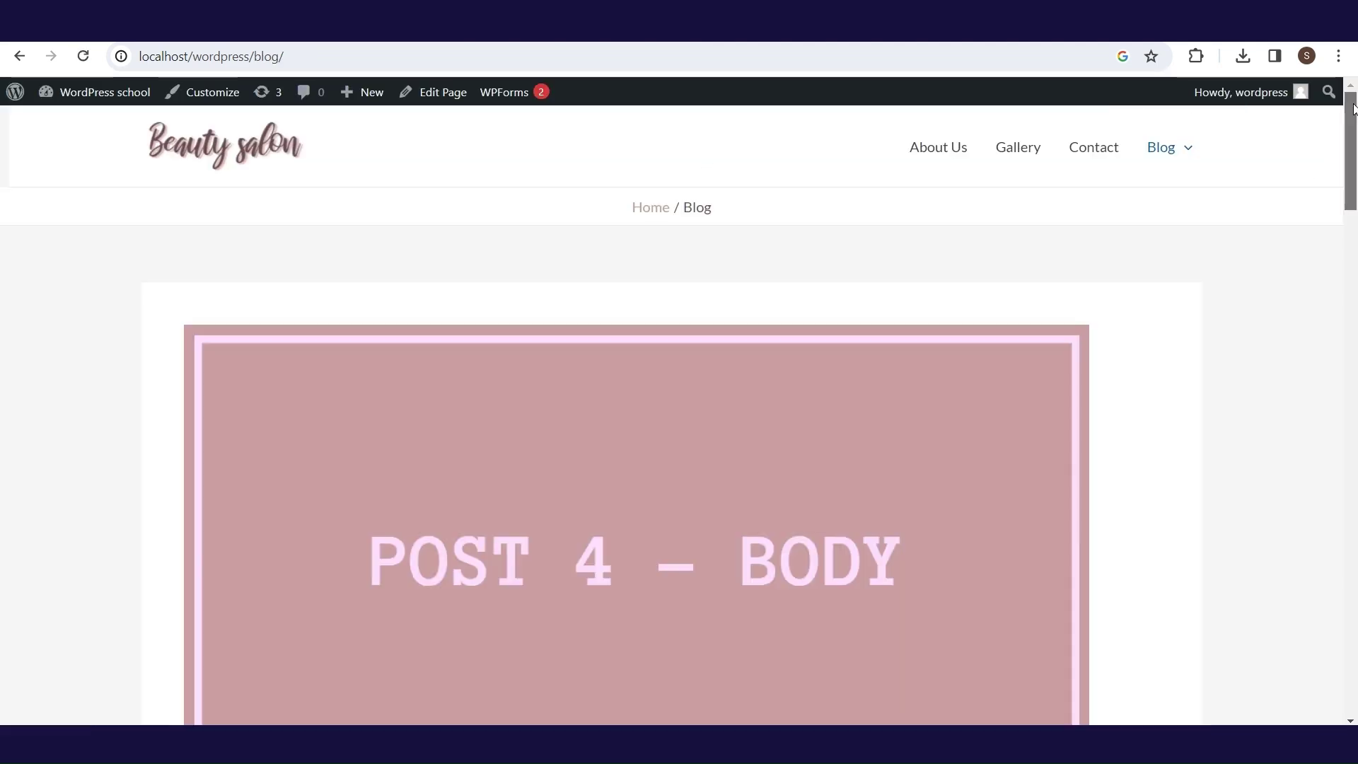
drag(1352, 117, 1352, 464)
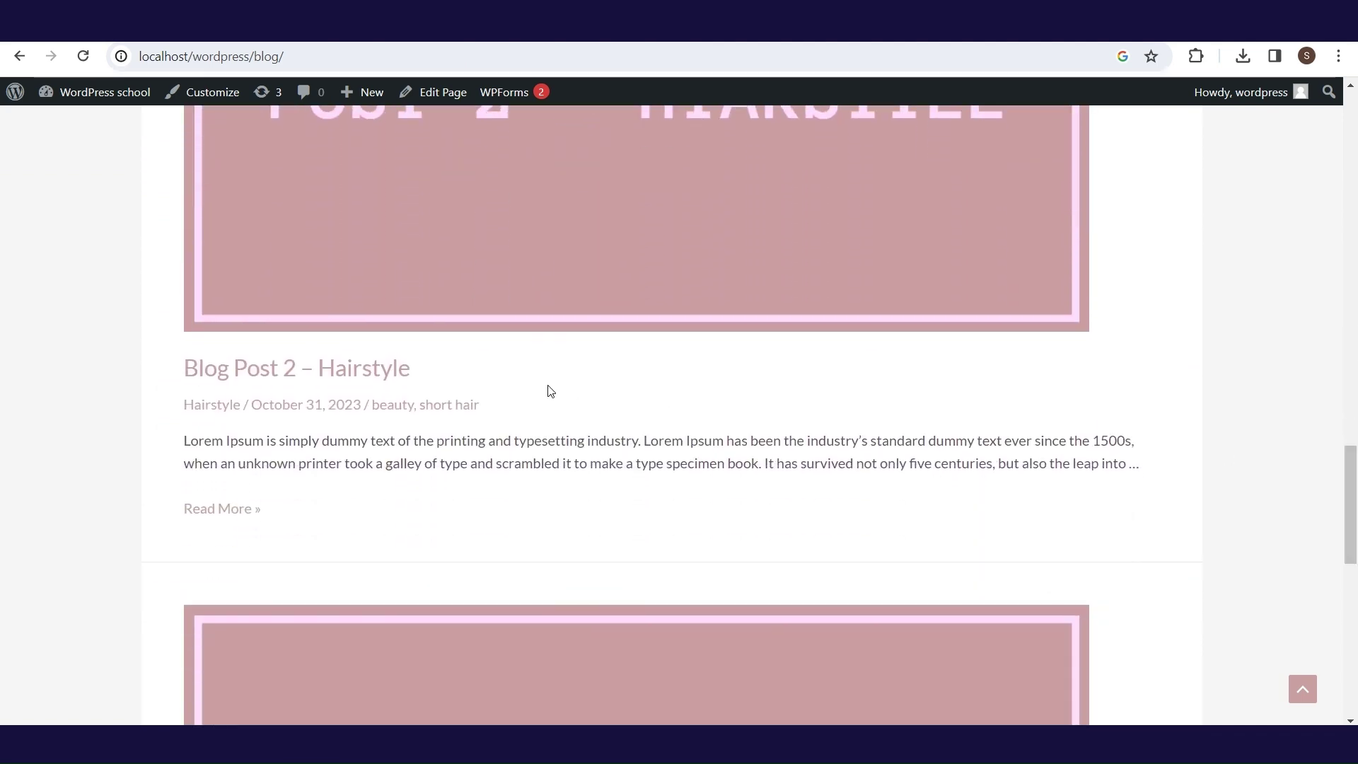
- Scroll through the Blog page and the beauty tag archive to review the posts
scroll(1195, 475, down, 9)
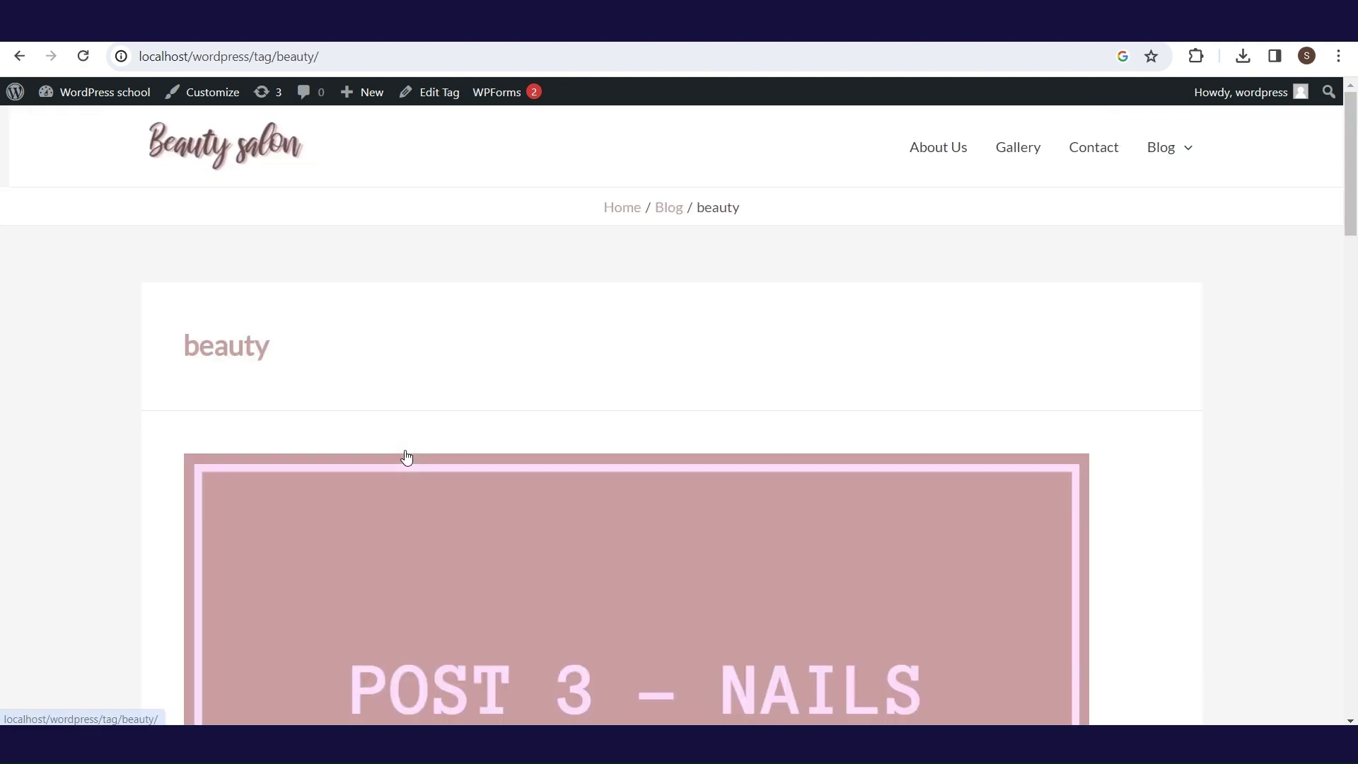
scroll(1354, 216, down, 3)
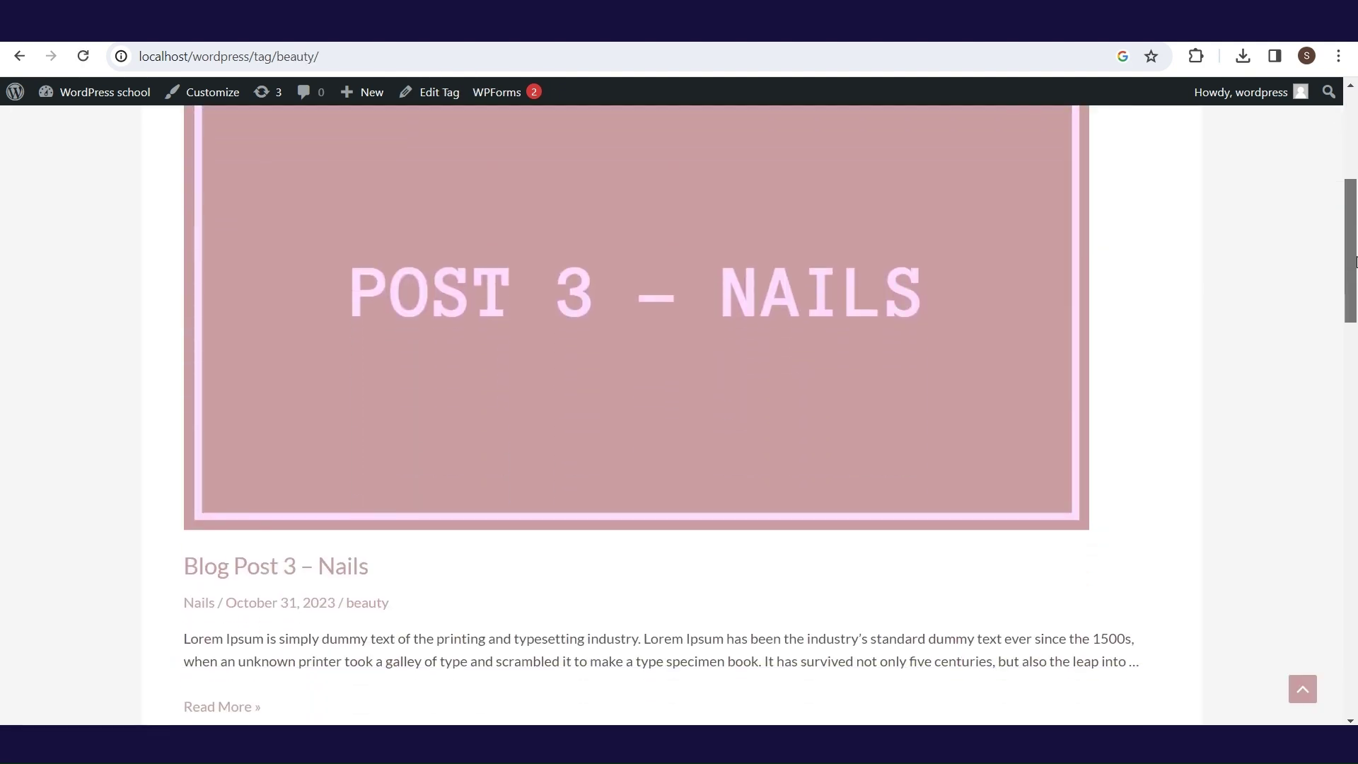
scroll(1354, 216, up, 6)
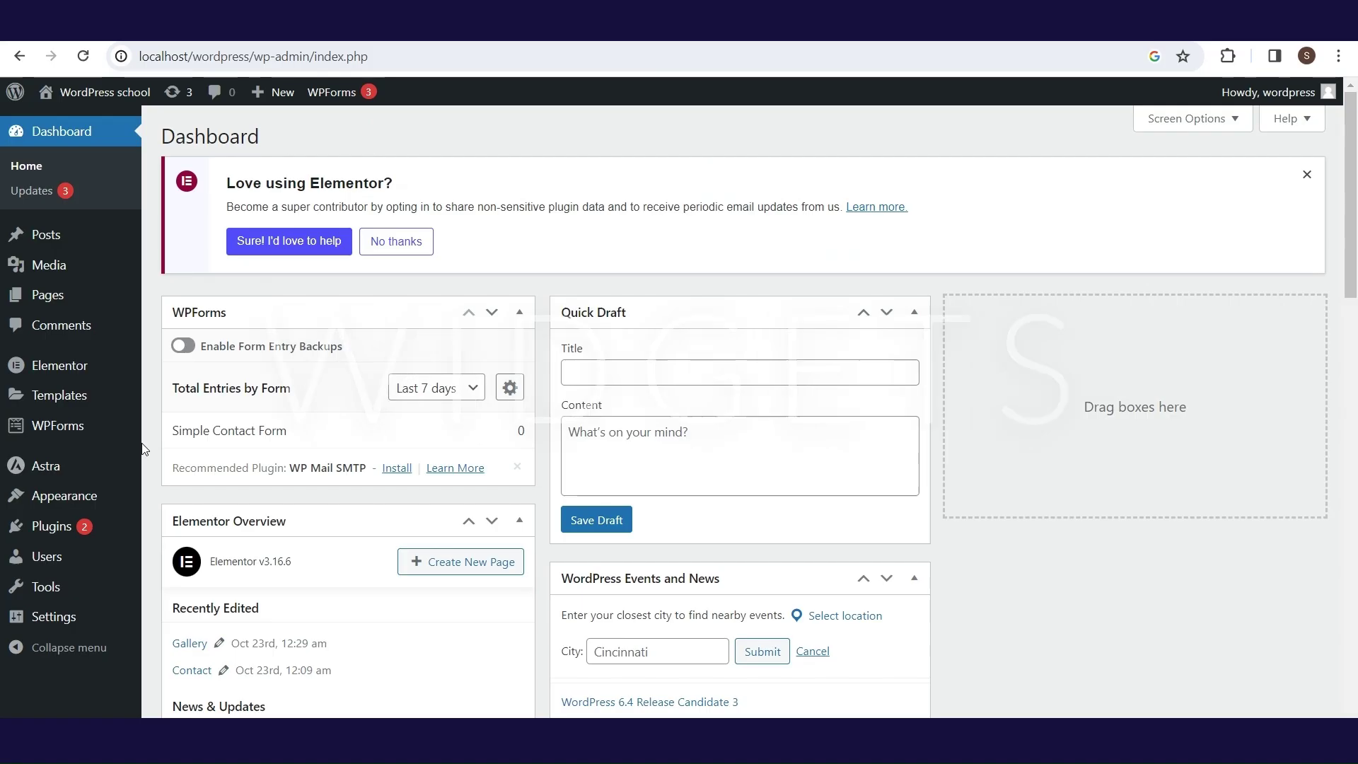
- Delete the Search block from the Main Sidebar widget area
mouse_move(95, 511)
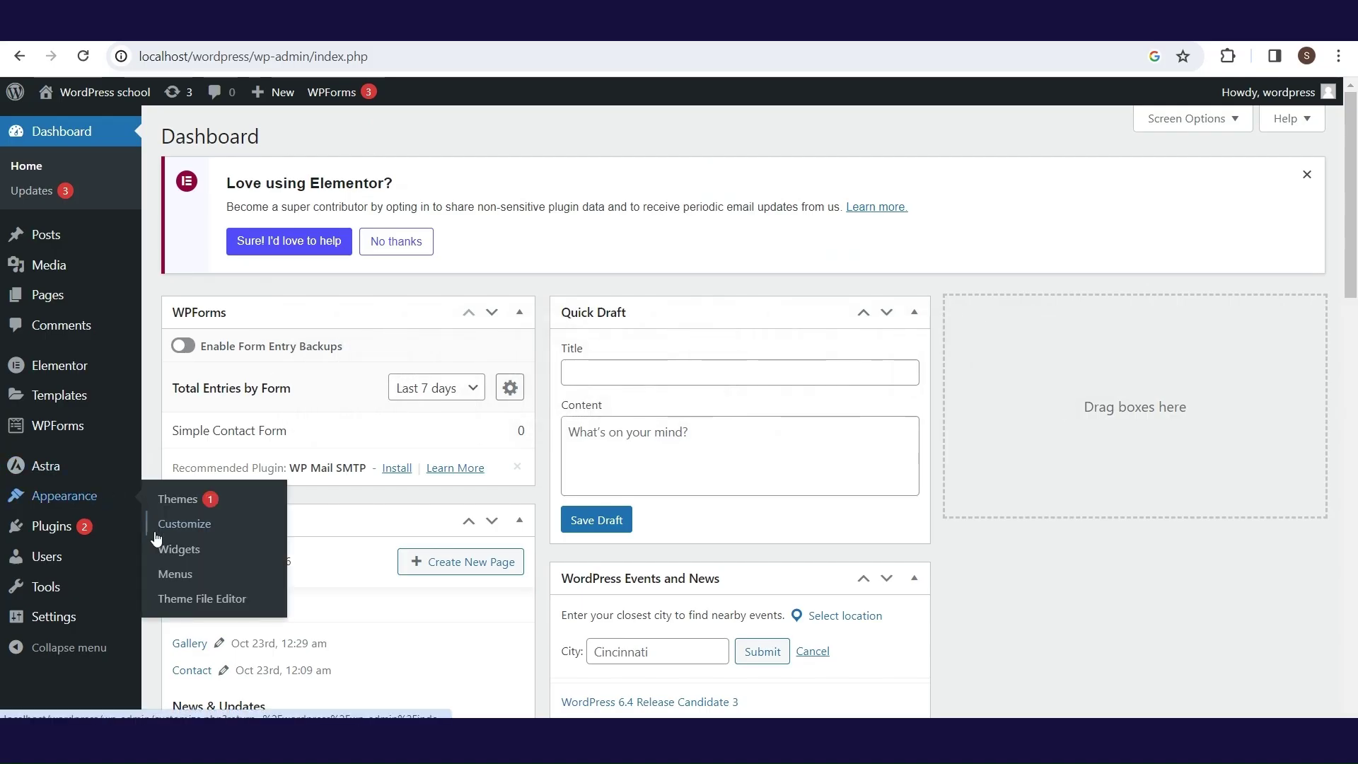
click(170, 558)
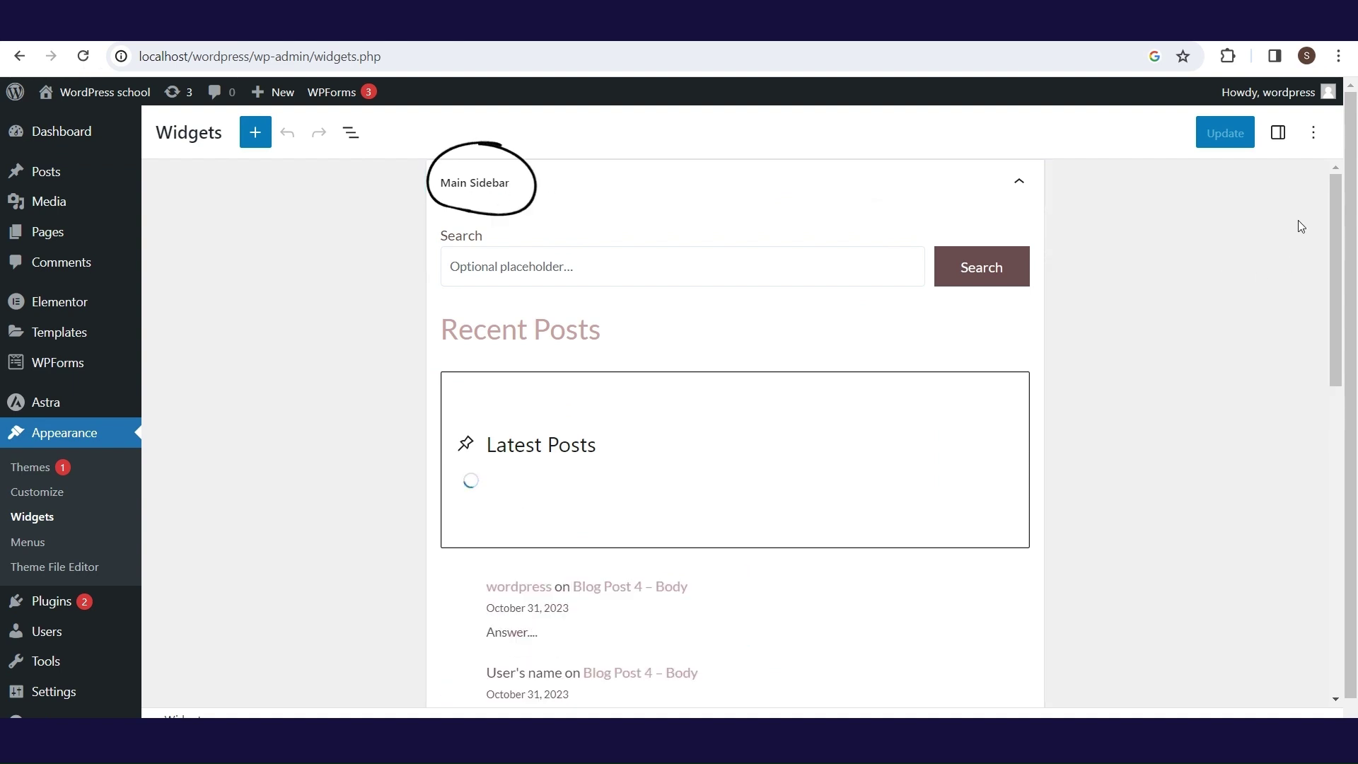
scroll(1339, 244, down, 1)
drag(1339, 244, 1328, 141)
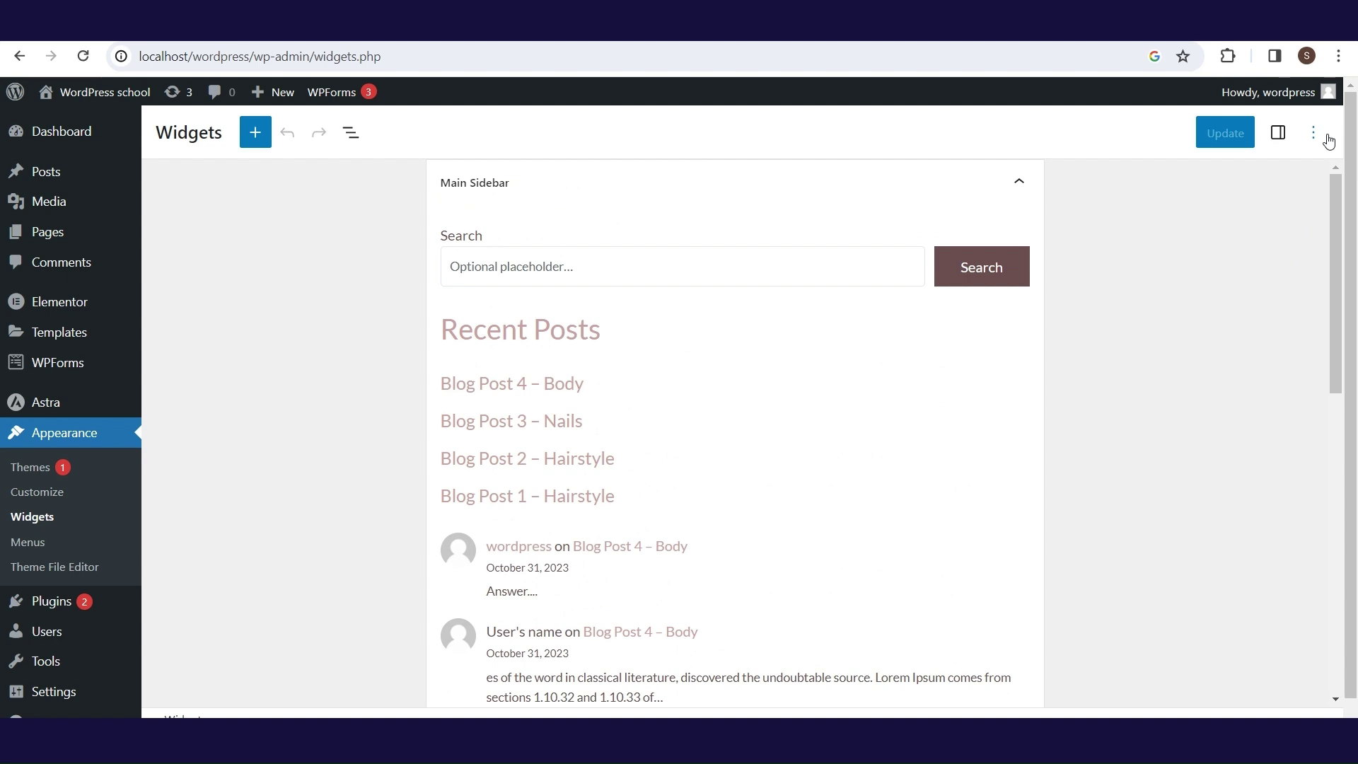
click(625, 236)
click(859, 196)
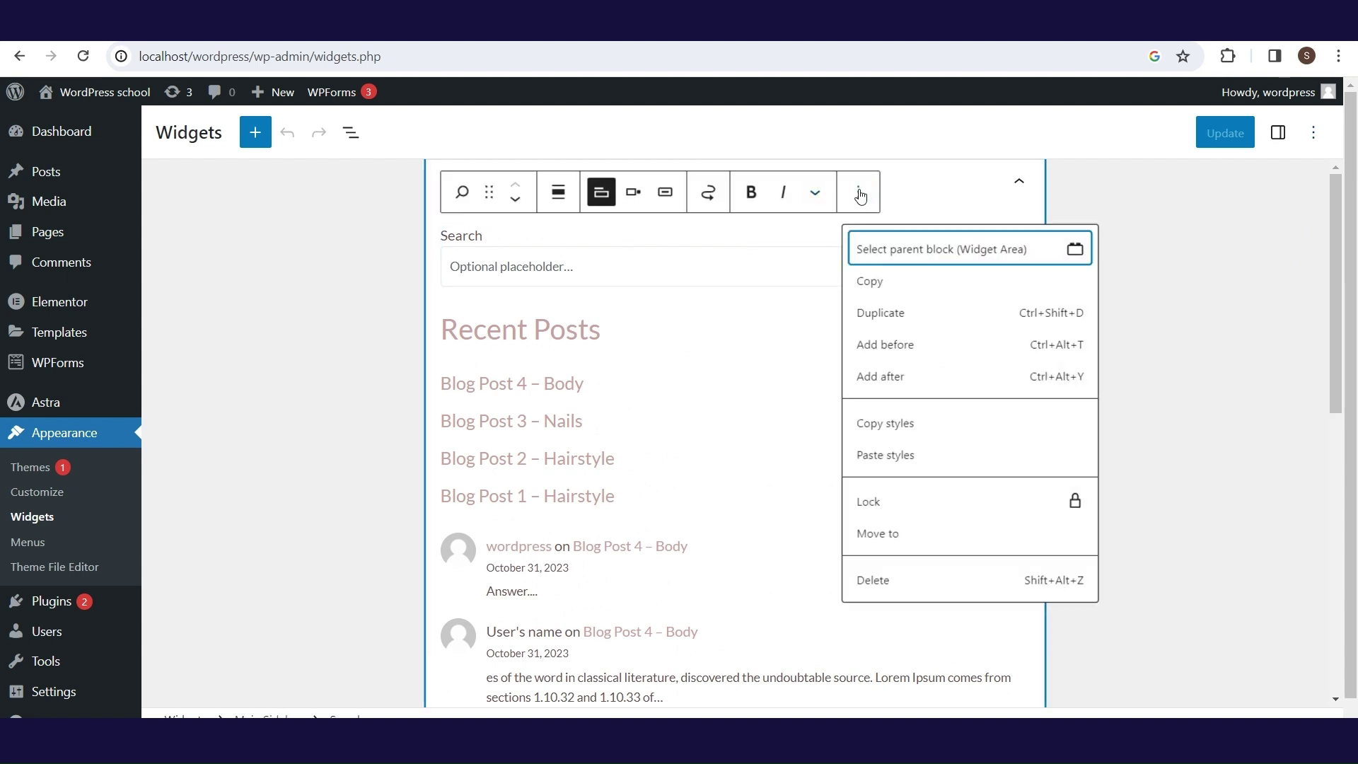
click(879, 581)
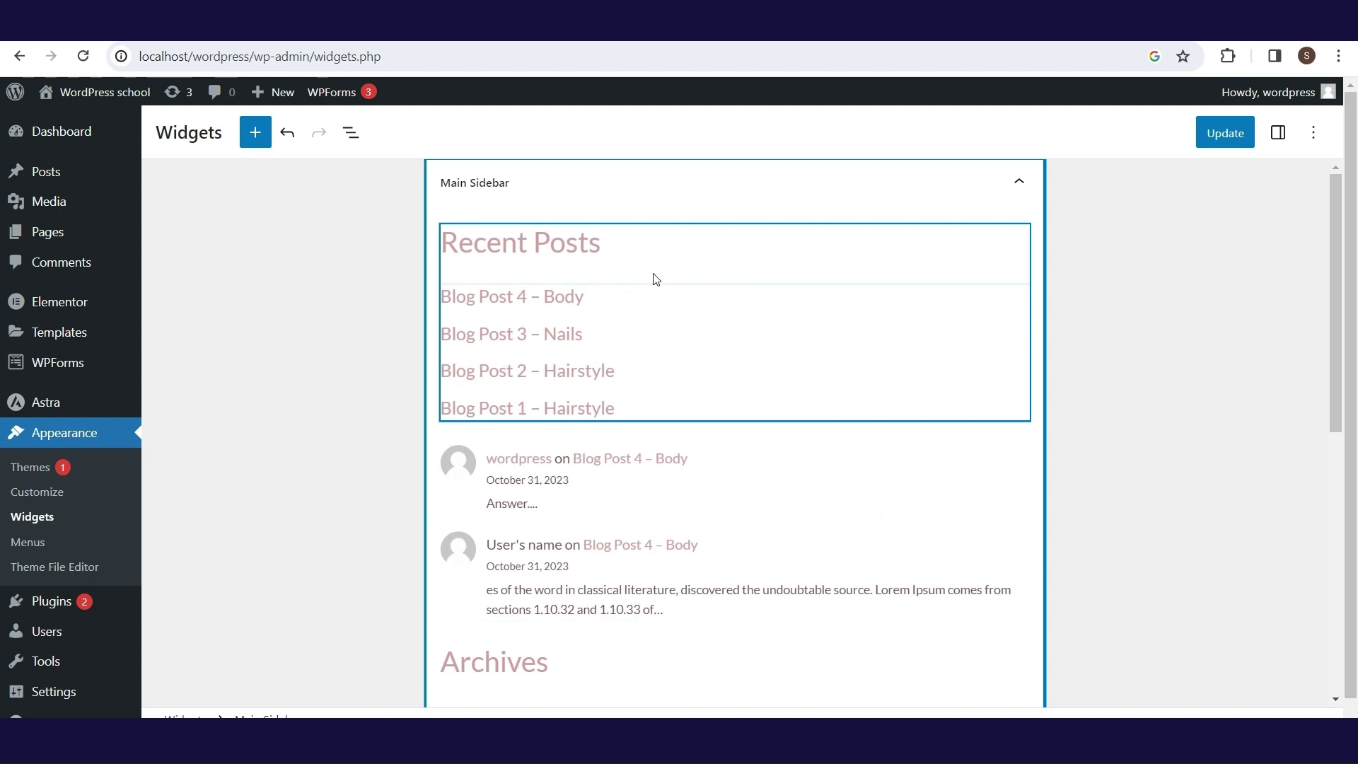
- Delete the Latest Comments block from the Main Sidebar
click(676, 464)
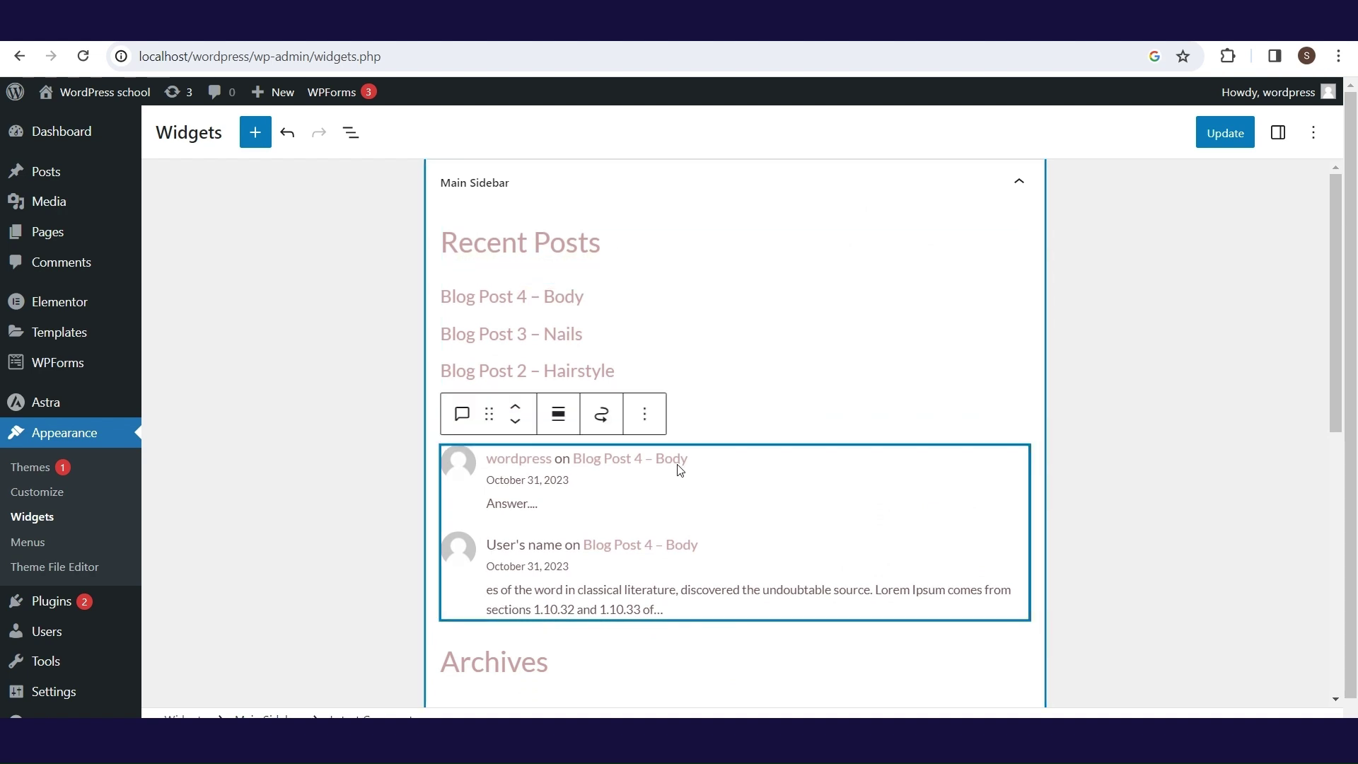
click(650, 417)
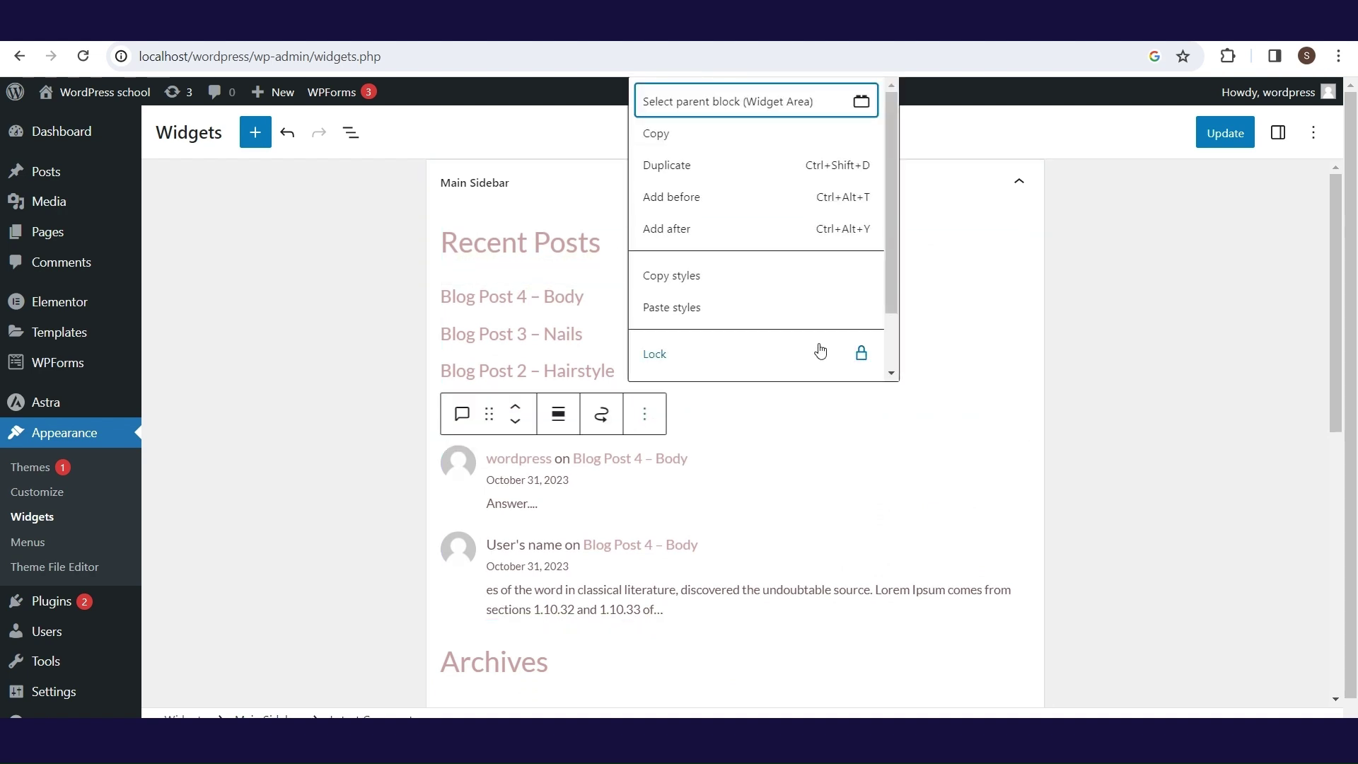
scroll(893, 353, down, 1)
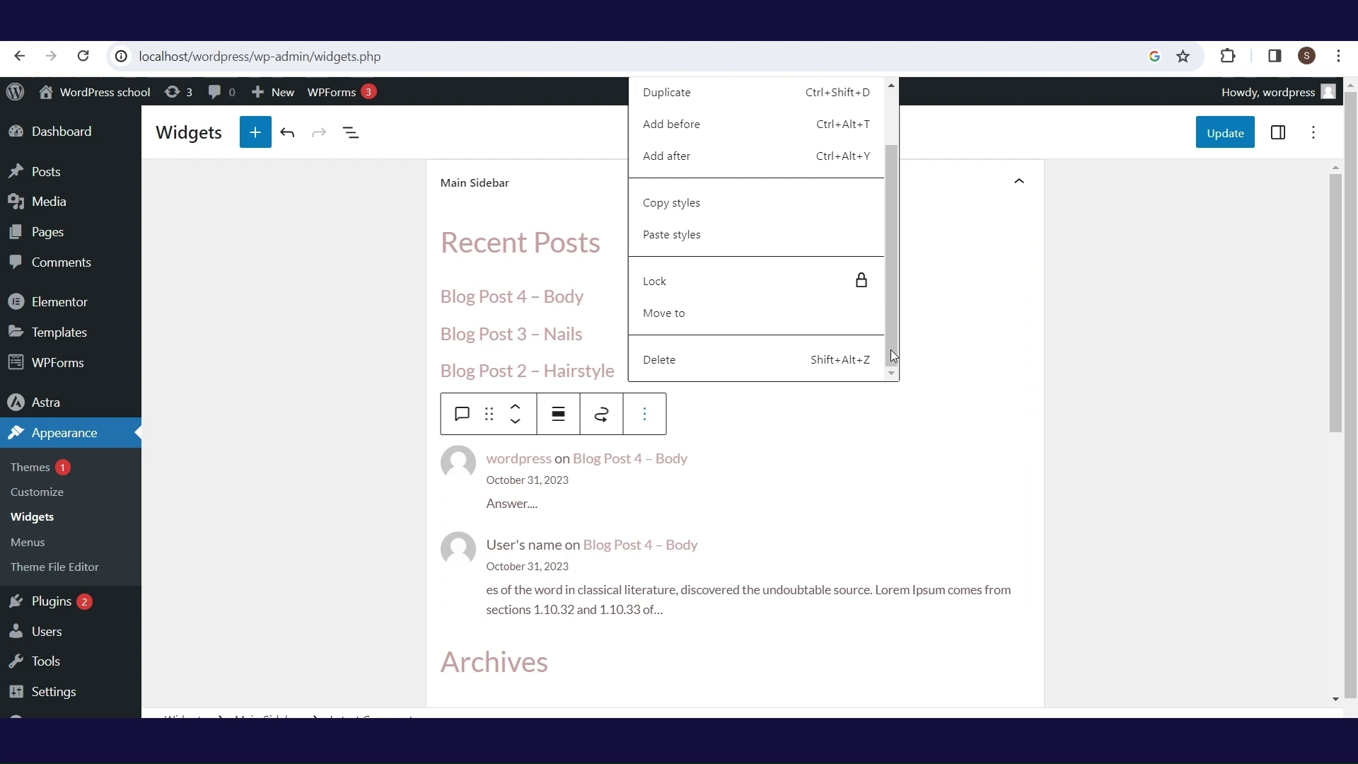
click(755, 361)
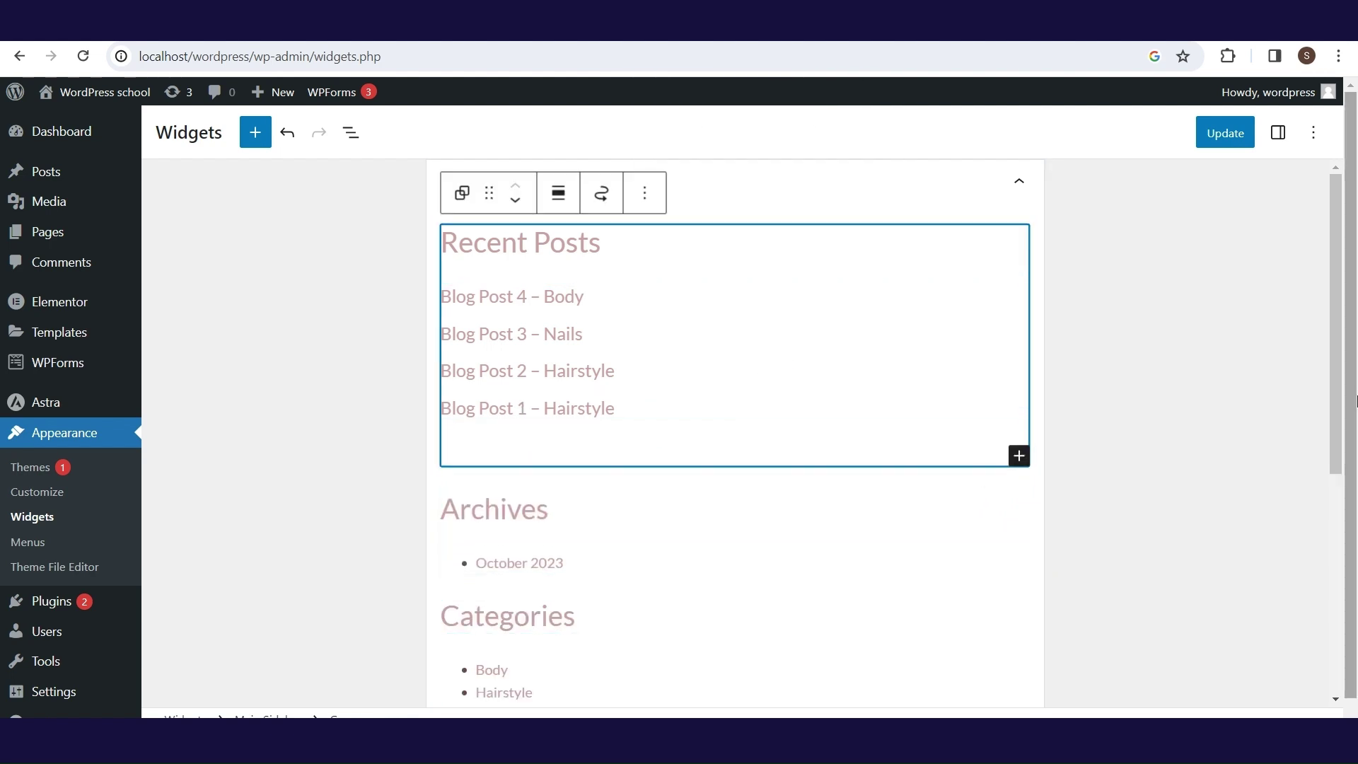
drag(1343, 254, 1312, 503)
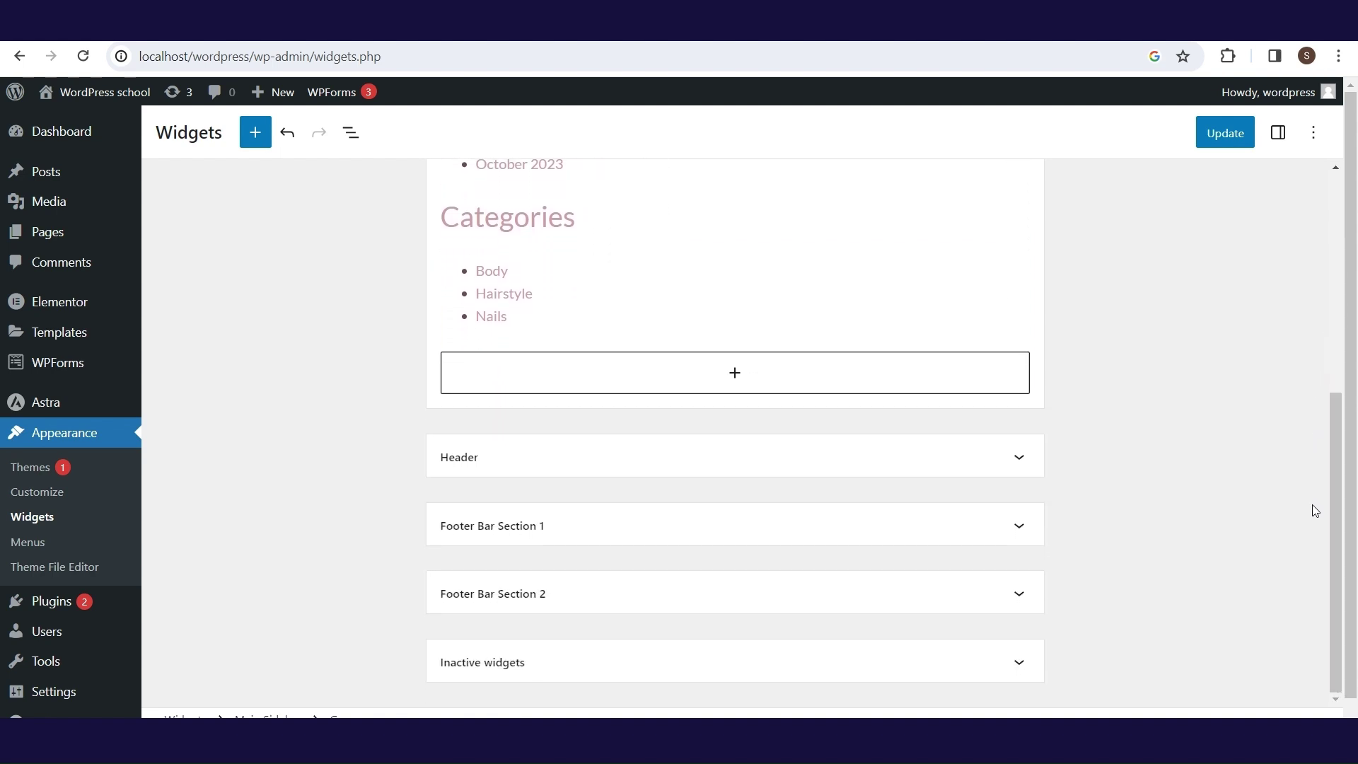
- Add a Latest Posts block to Footer Bar Section 1
click(1019, 526)
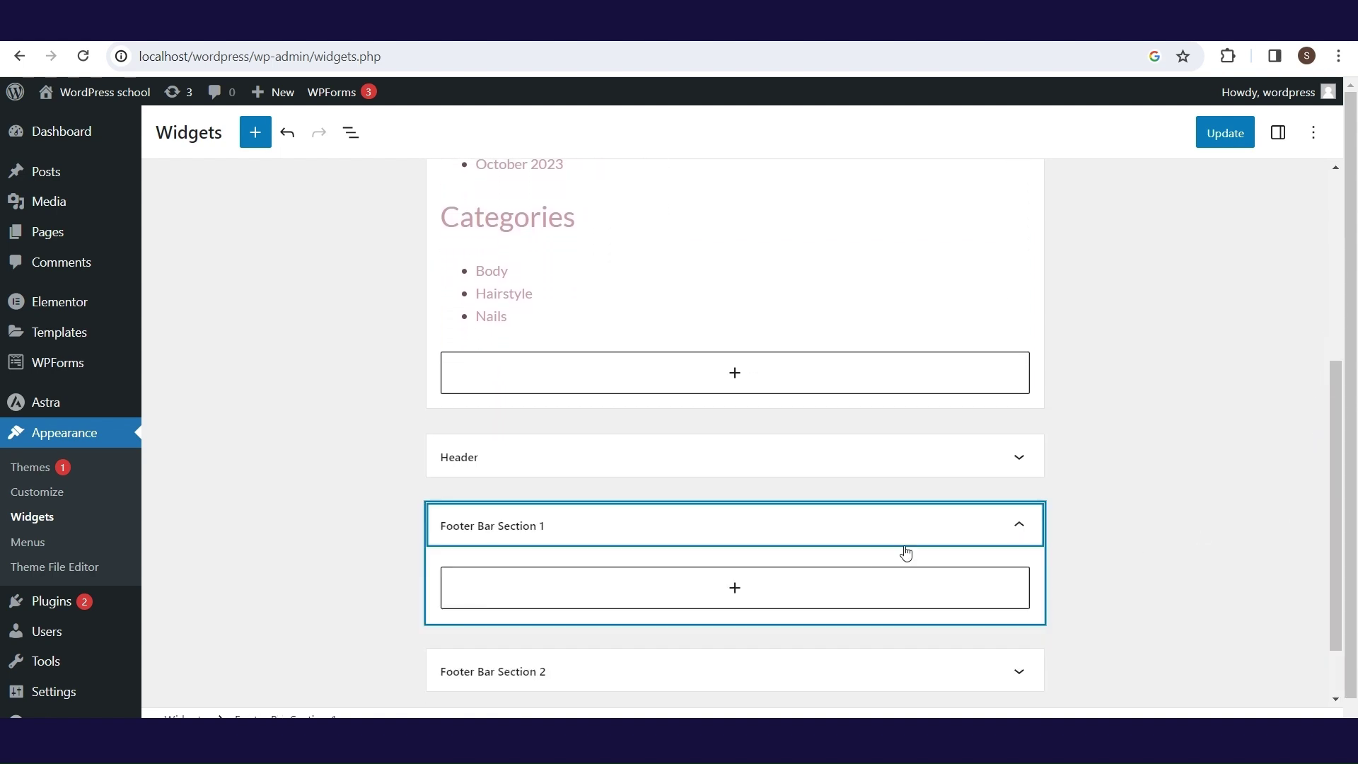
click(792, 593)
click(651, 367)
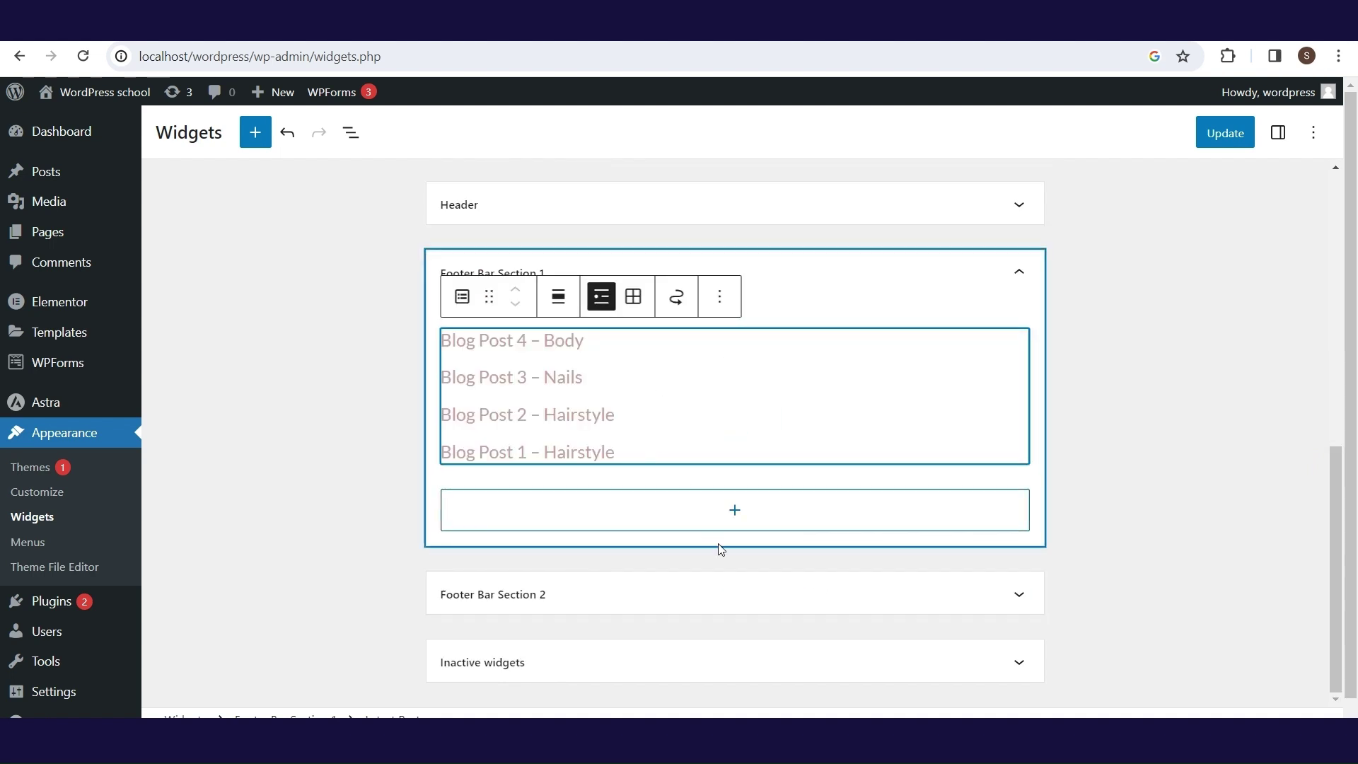
- Embed the pasted YouTube video link in Footer Bar Section 2 and update the widgets
click(707, 598)
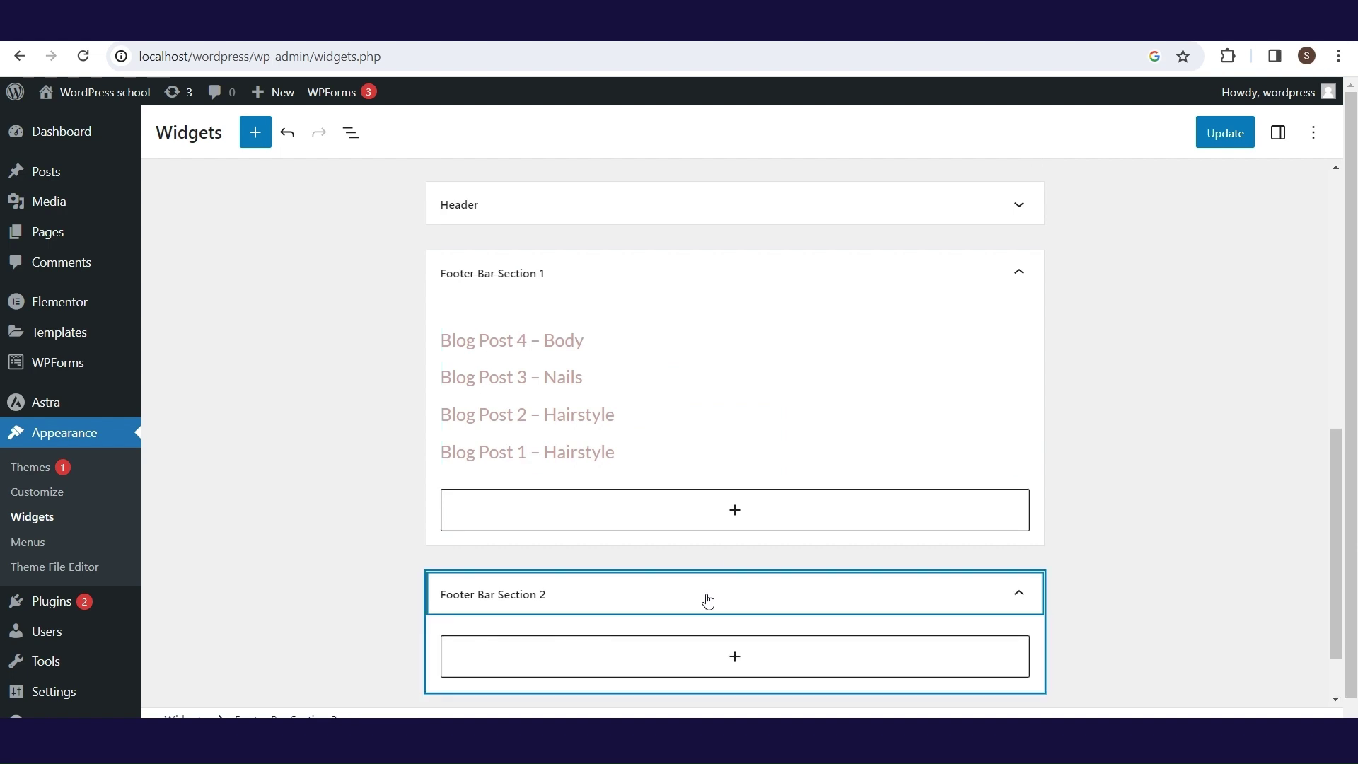
click(705, 649)
click(735, 435)
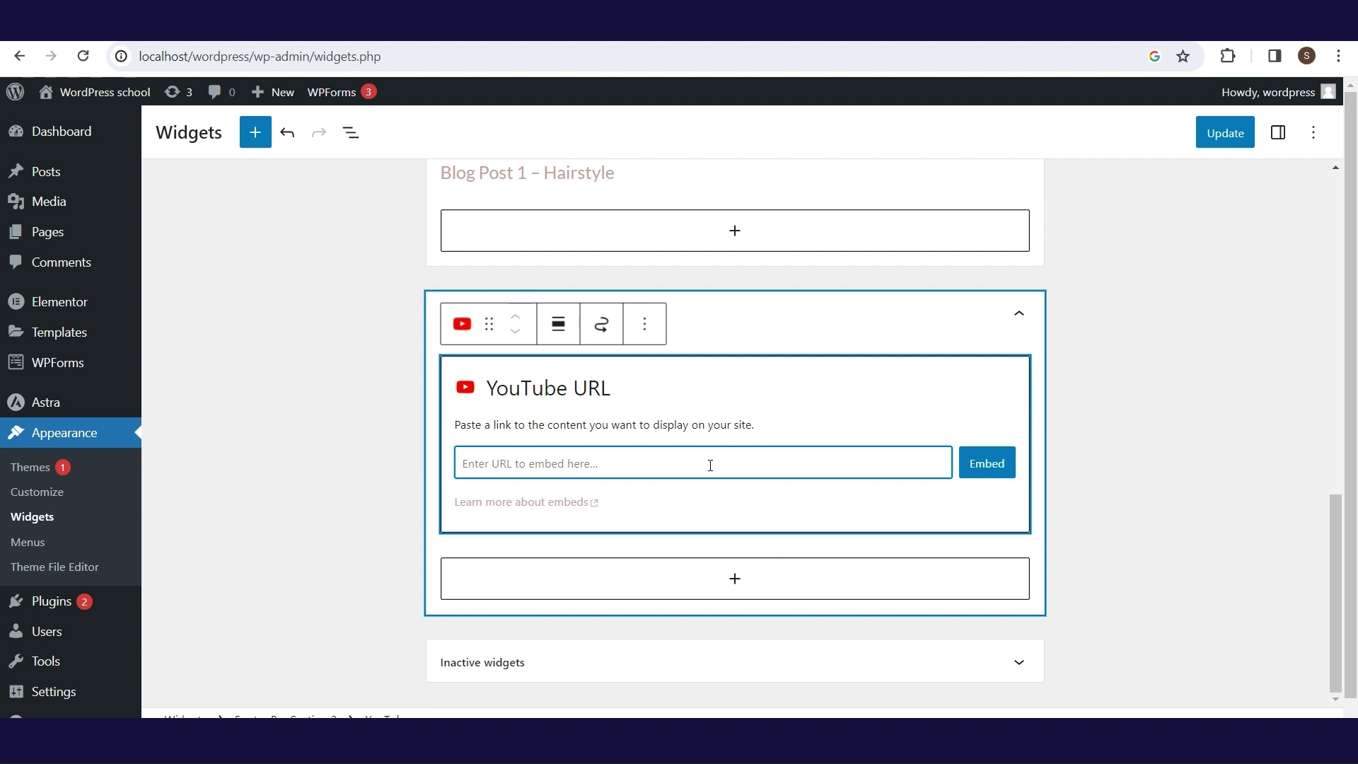
text(https://youtu.be/R4sg5t0QQlw)
click(988, 468)
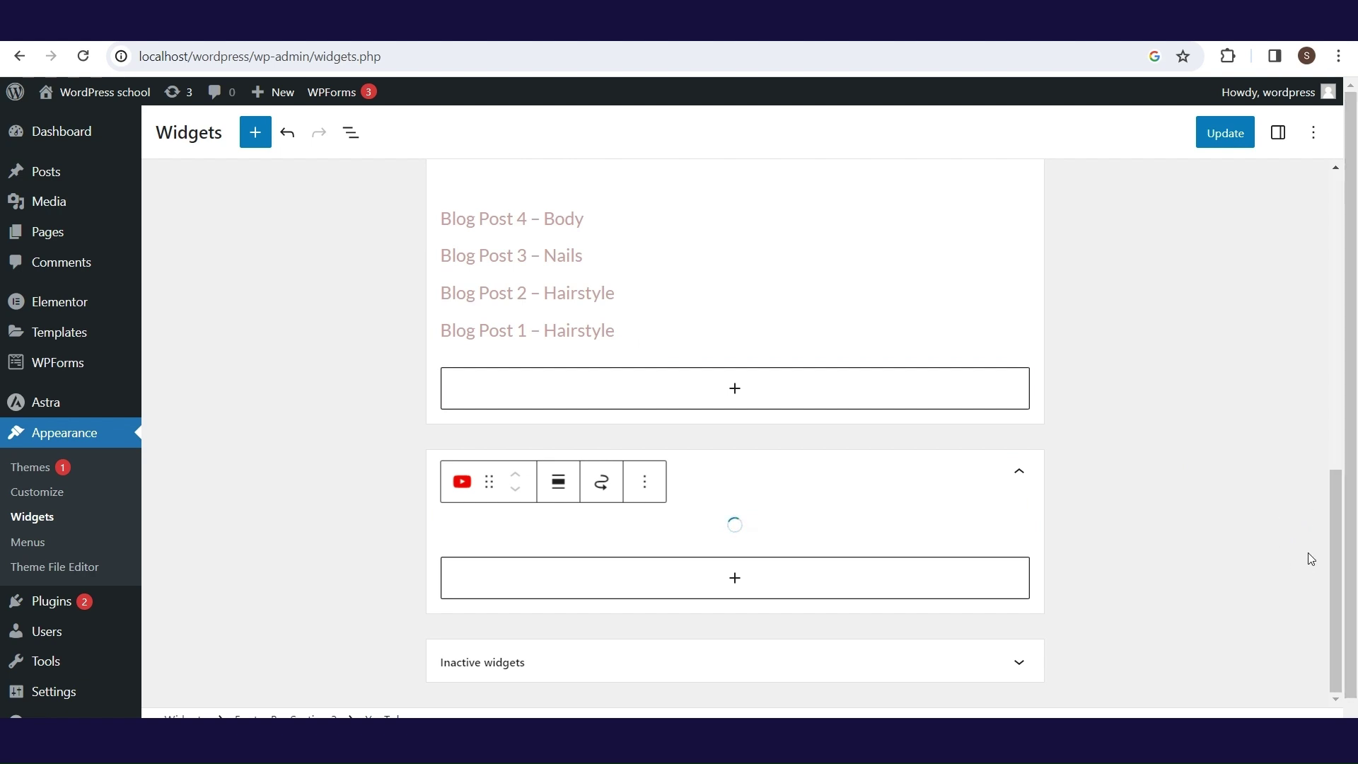
drag(1331, 484, 1277, 161)
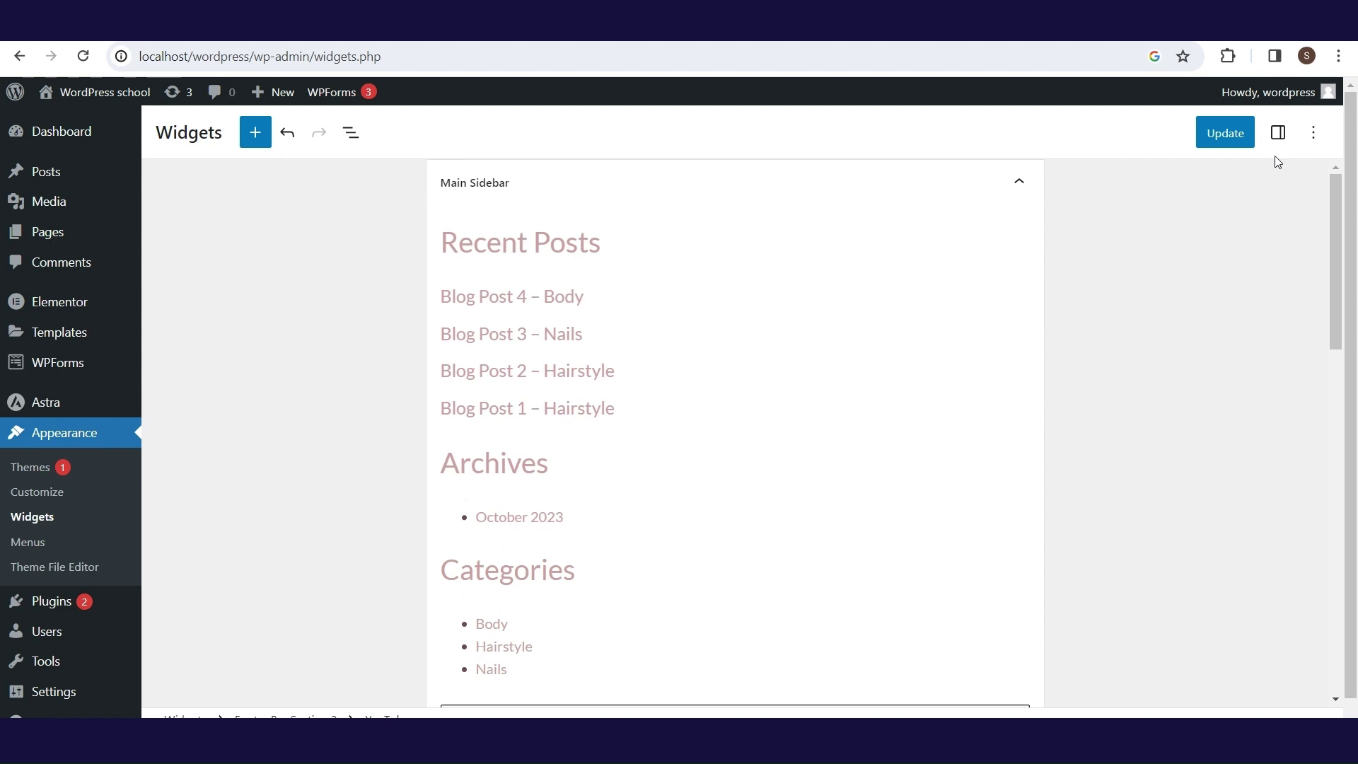
click(1243, 136)
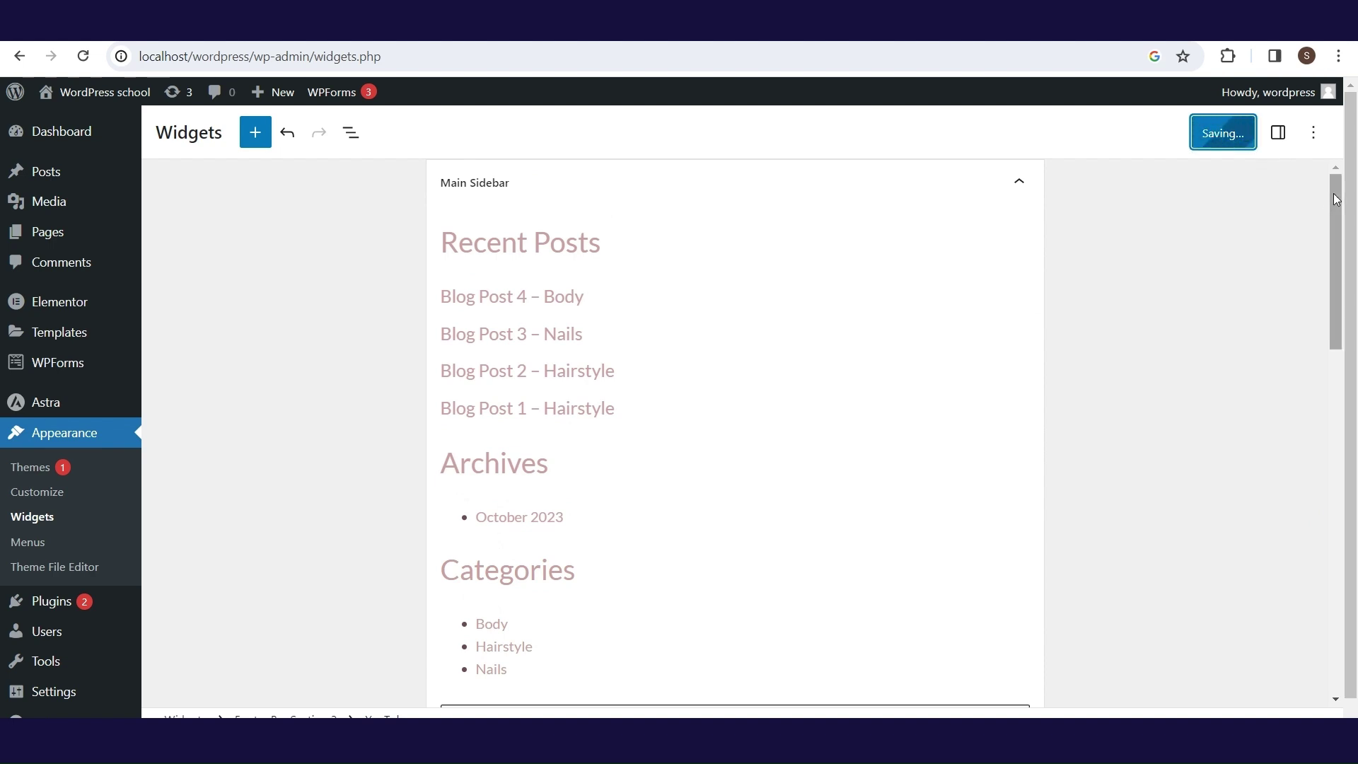
scroll(997, 221, down, 1)
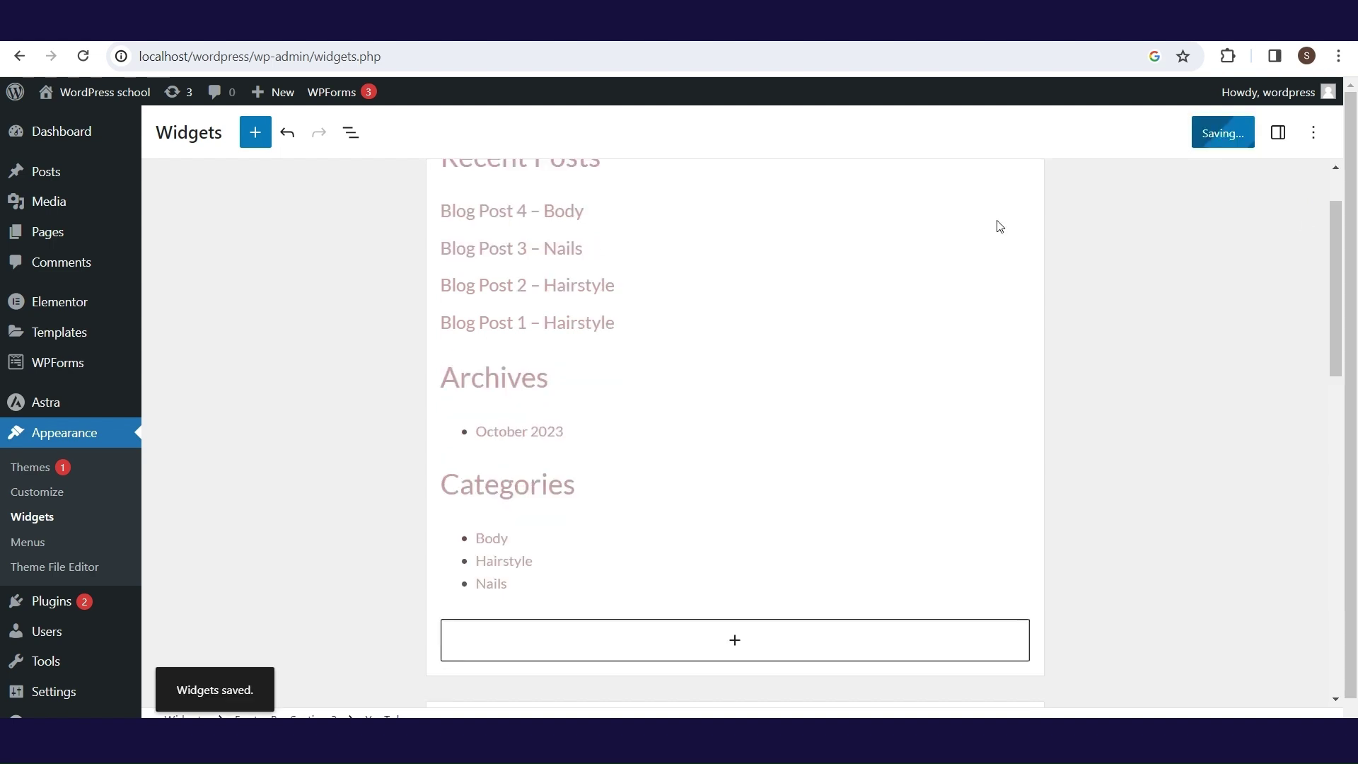
click(59, 496)
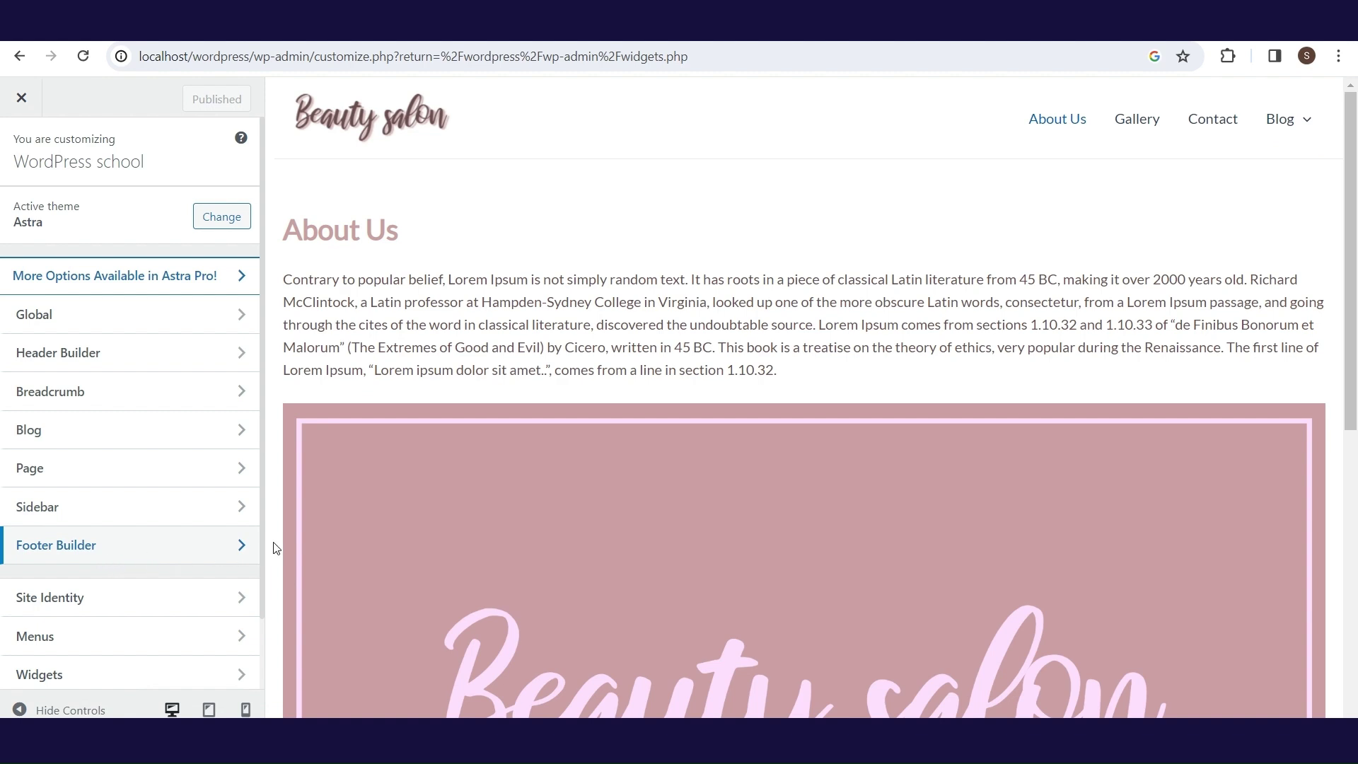
- Add Widget 1 to the footer builder row and center its alignment
click(190, 557)
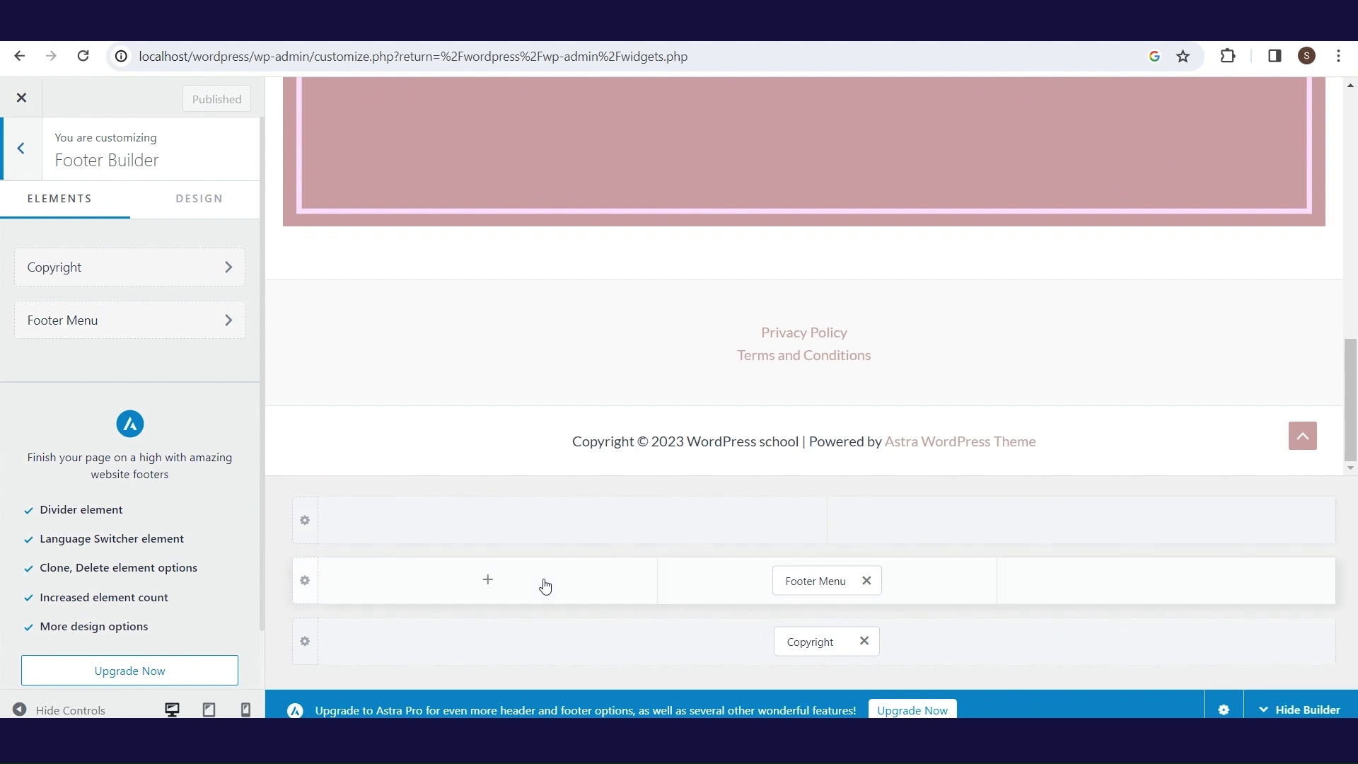
click(488, 587)
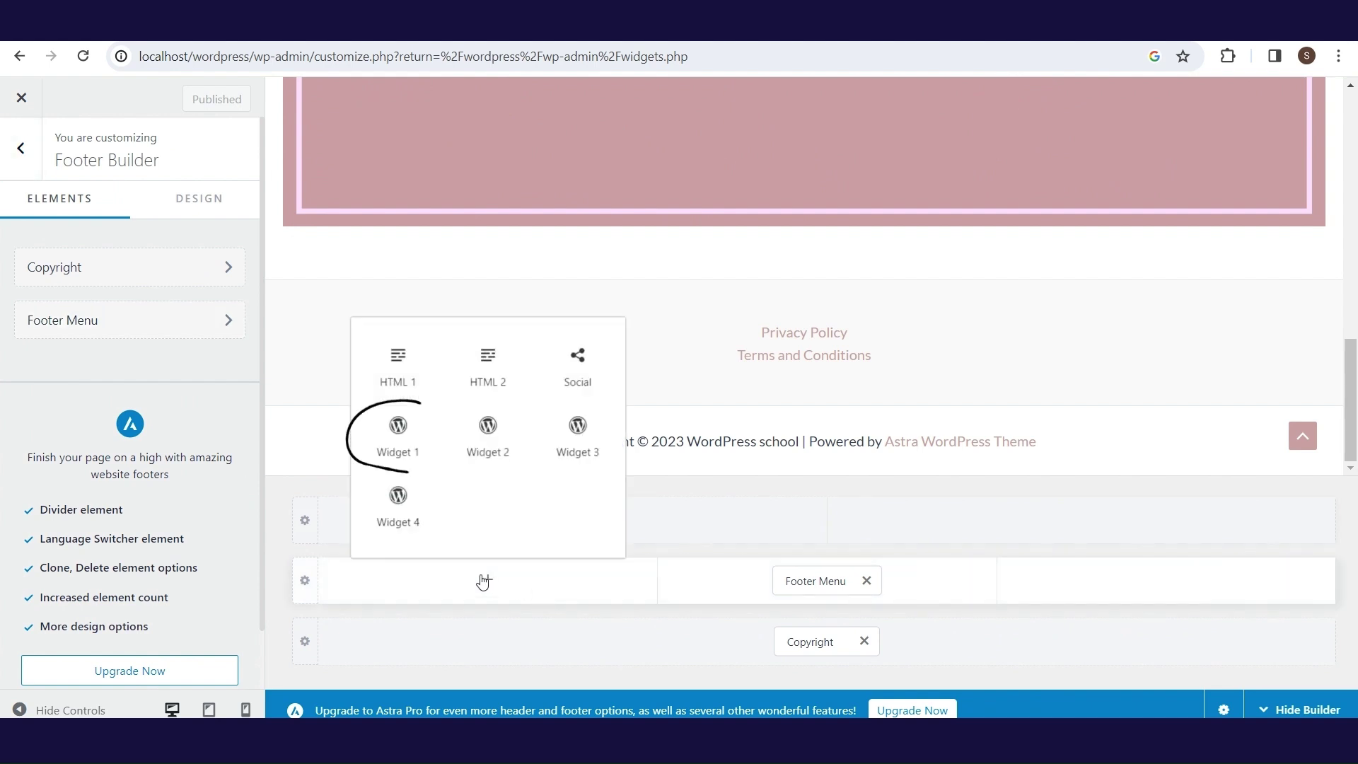
click(398, 435)
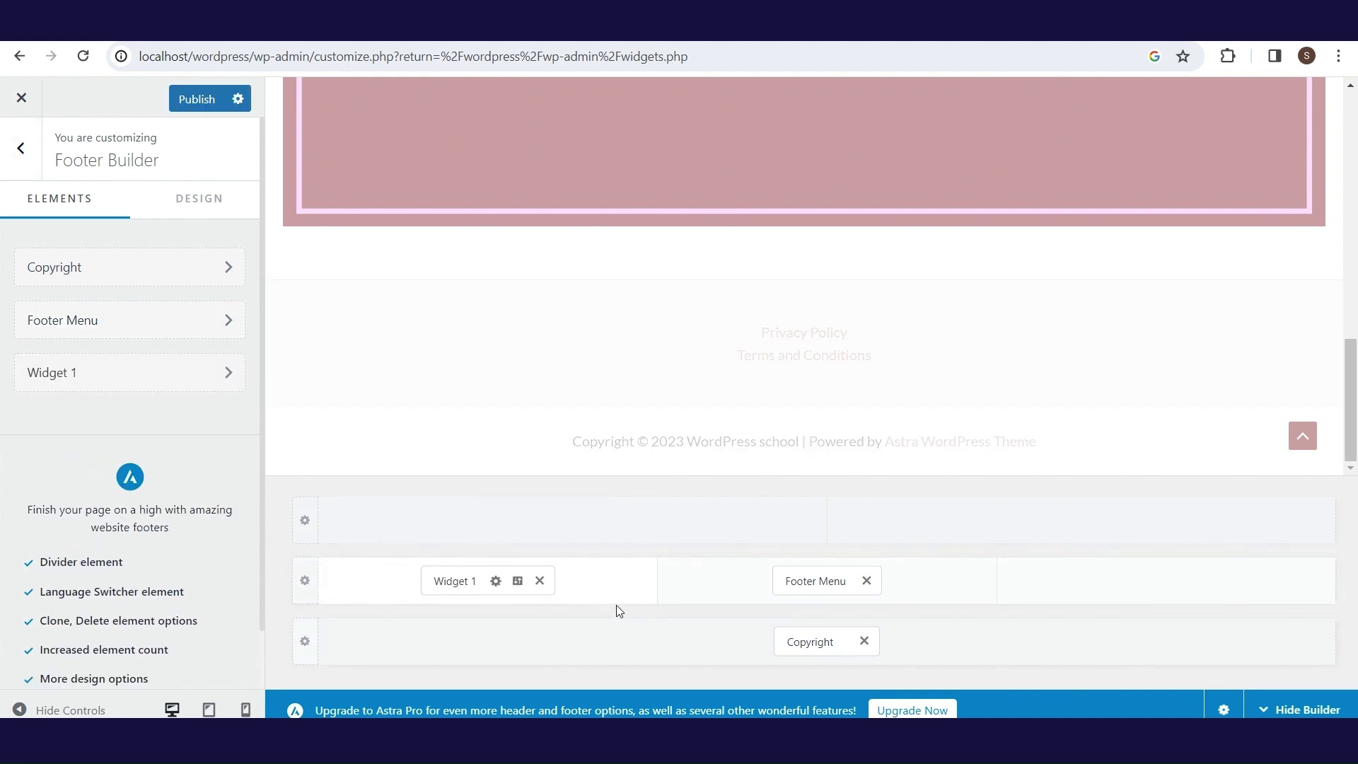
click(519, 581)
click(141, 244)
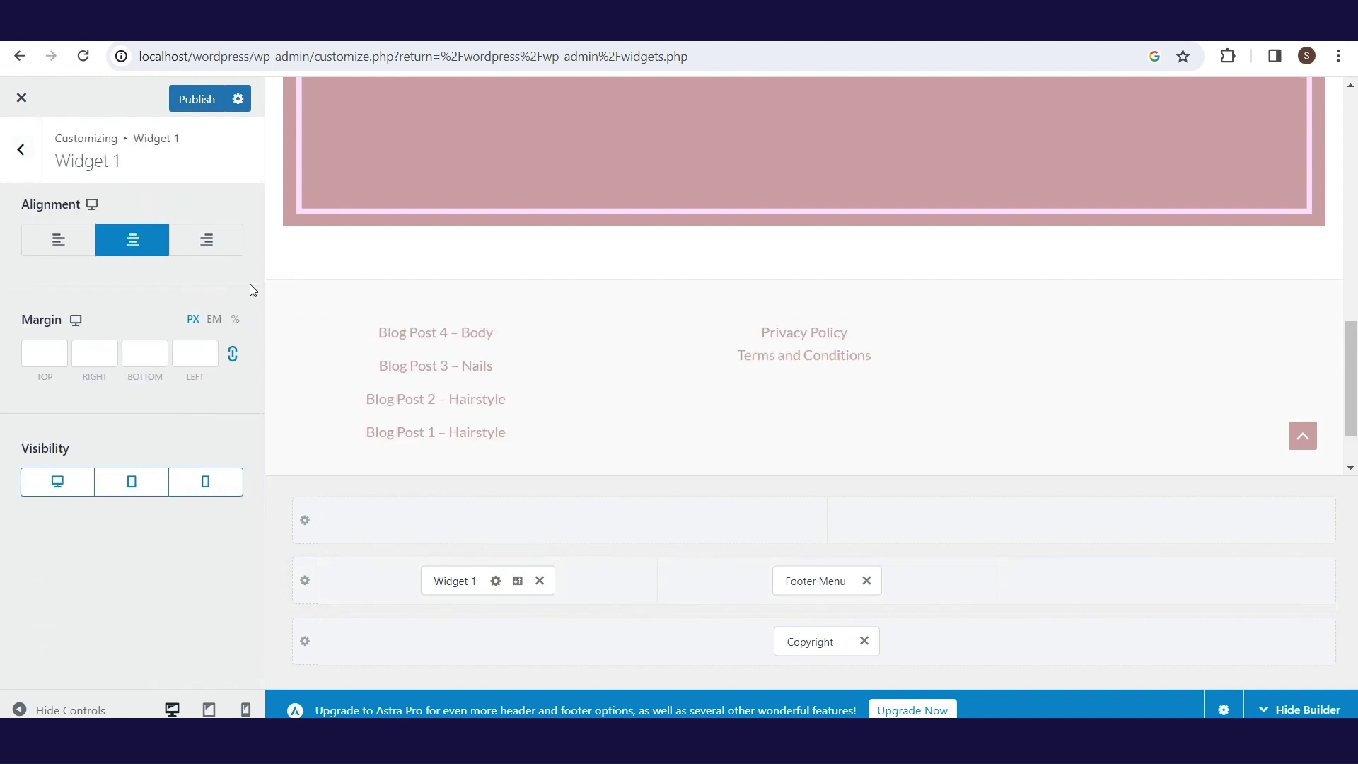
- Add Widget 2 to the footer's right column and center its alignment
click(1145, 585)
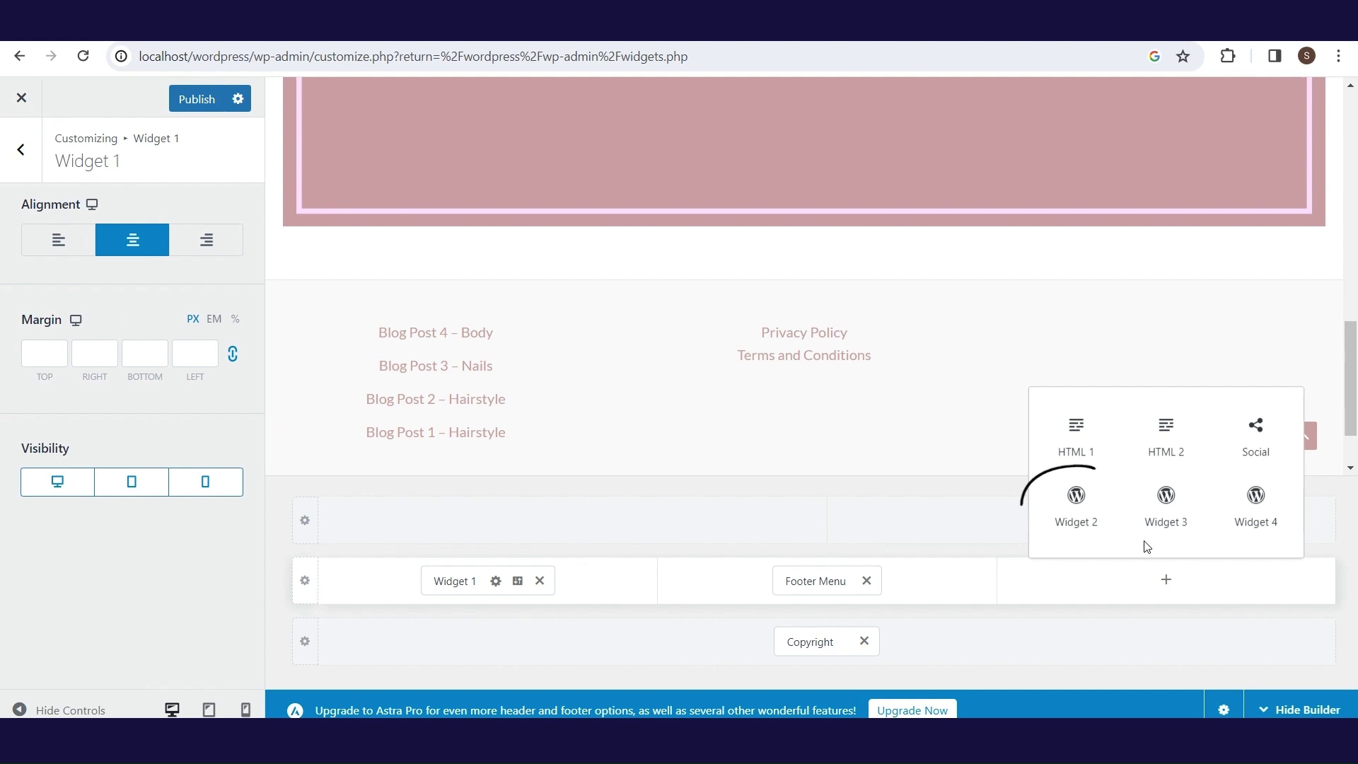
click(1077, 505)
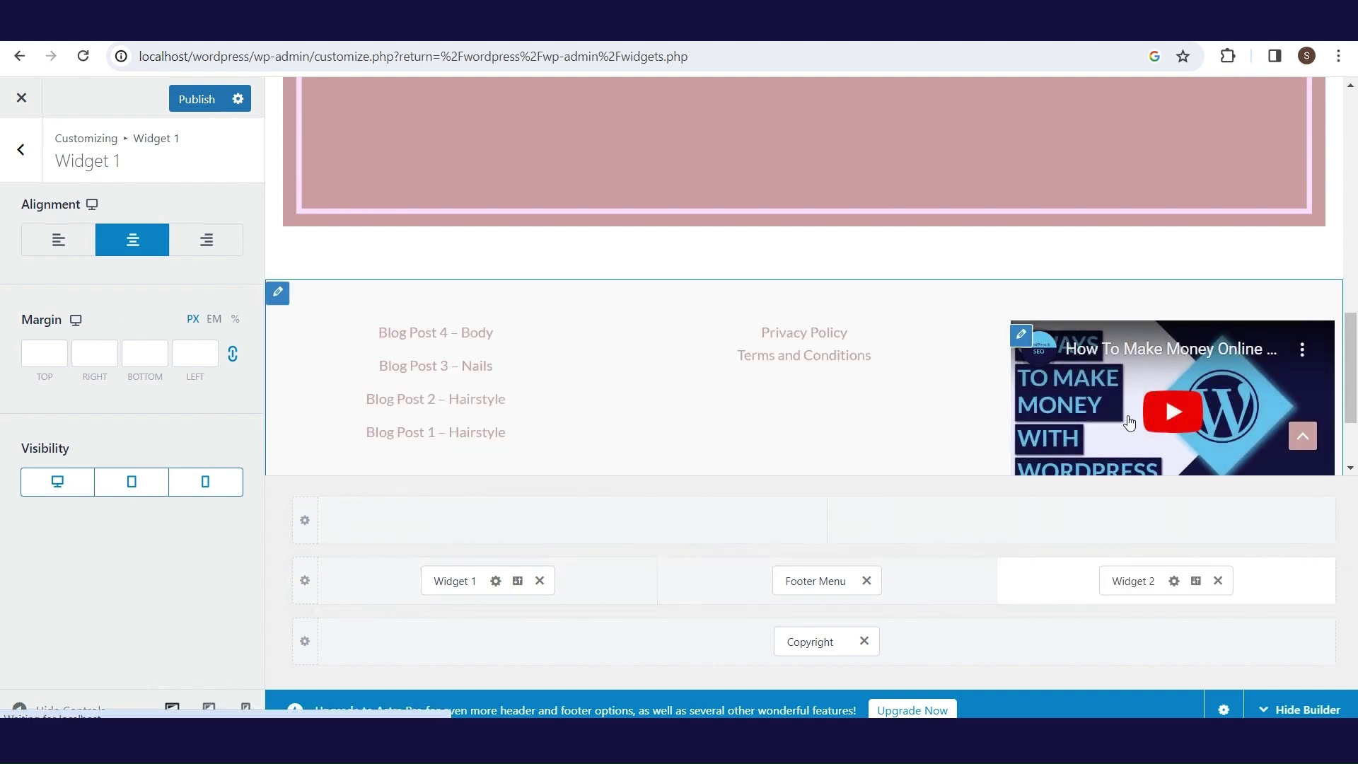
scroll(1202, 424, down, 2)
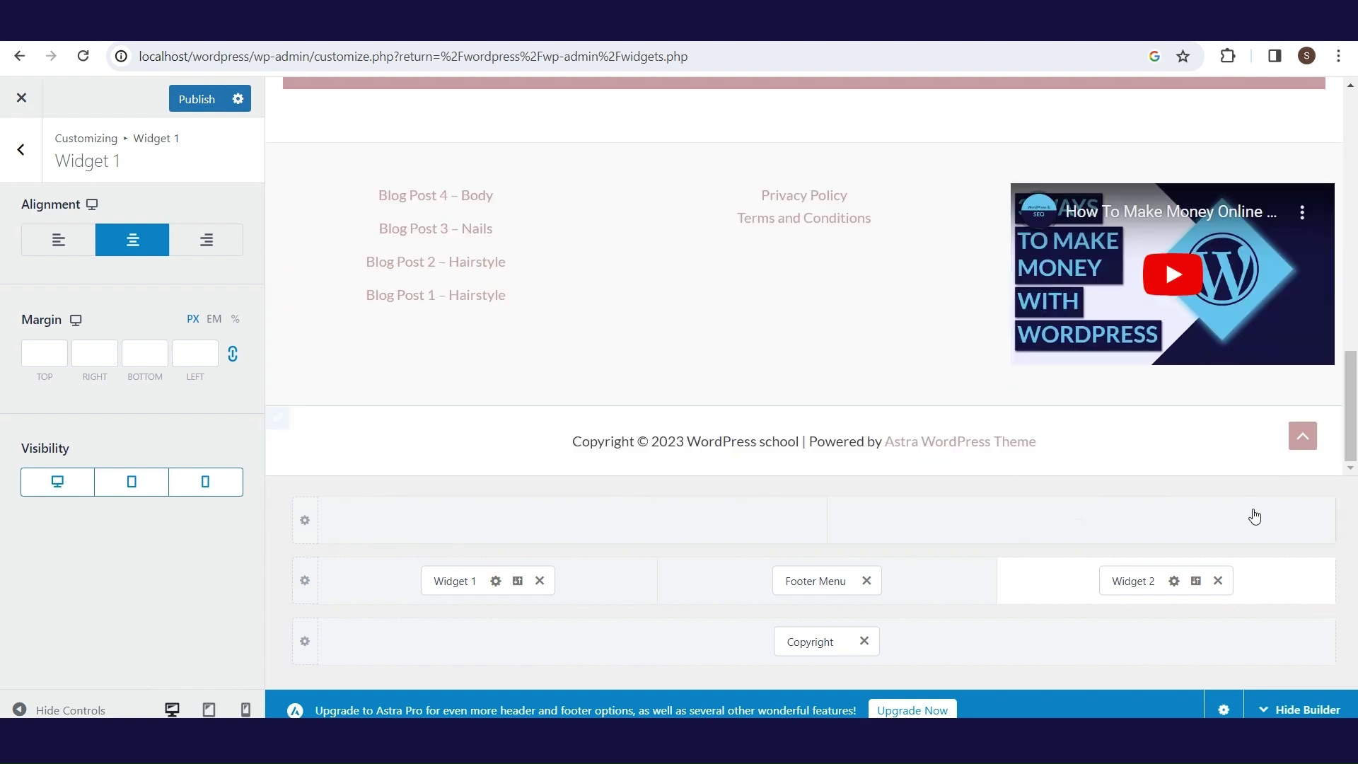
click(1197, 581)
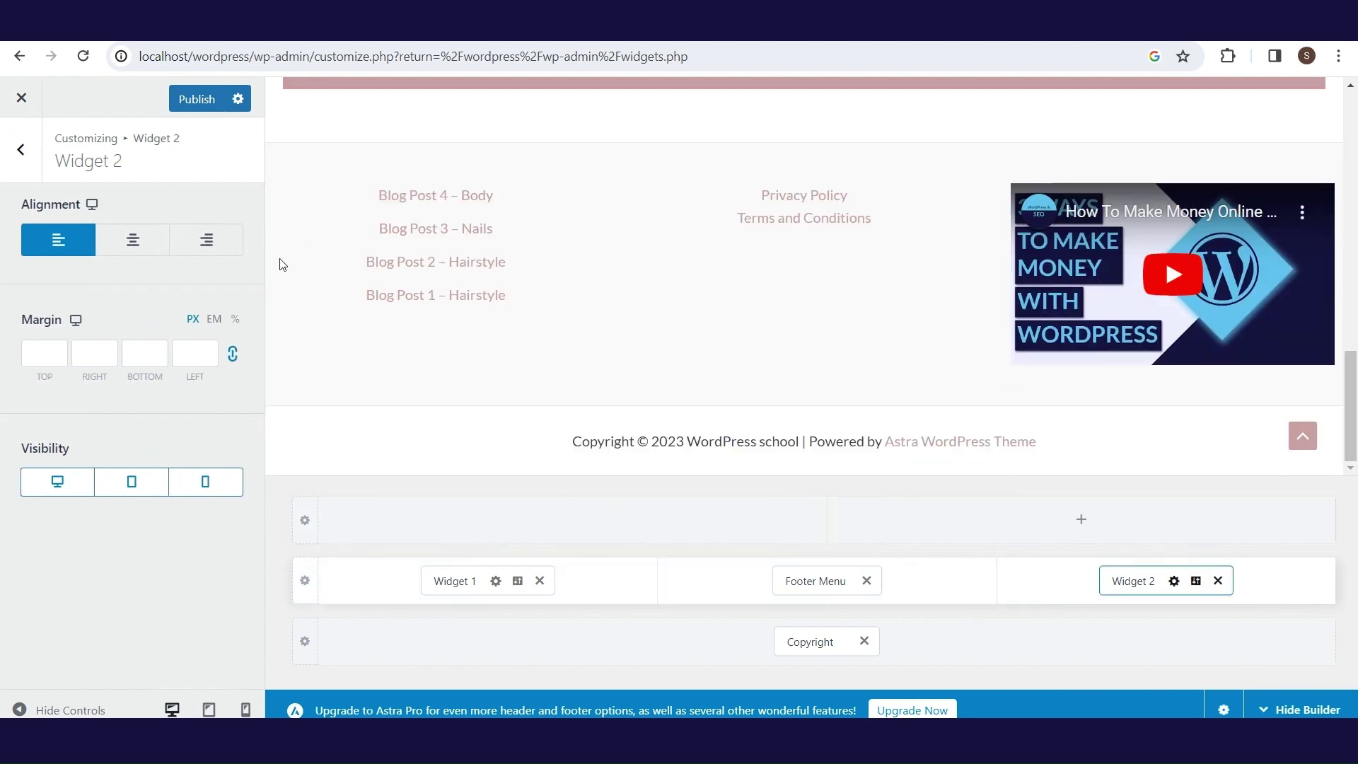
click(157, 245)
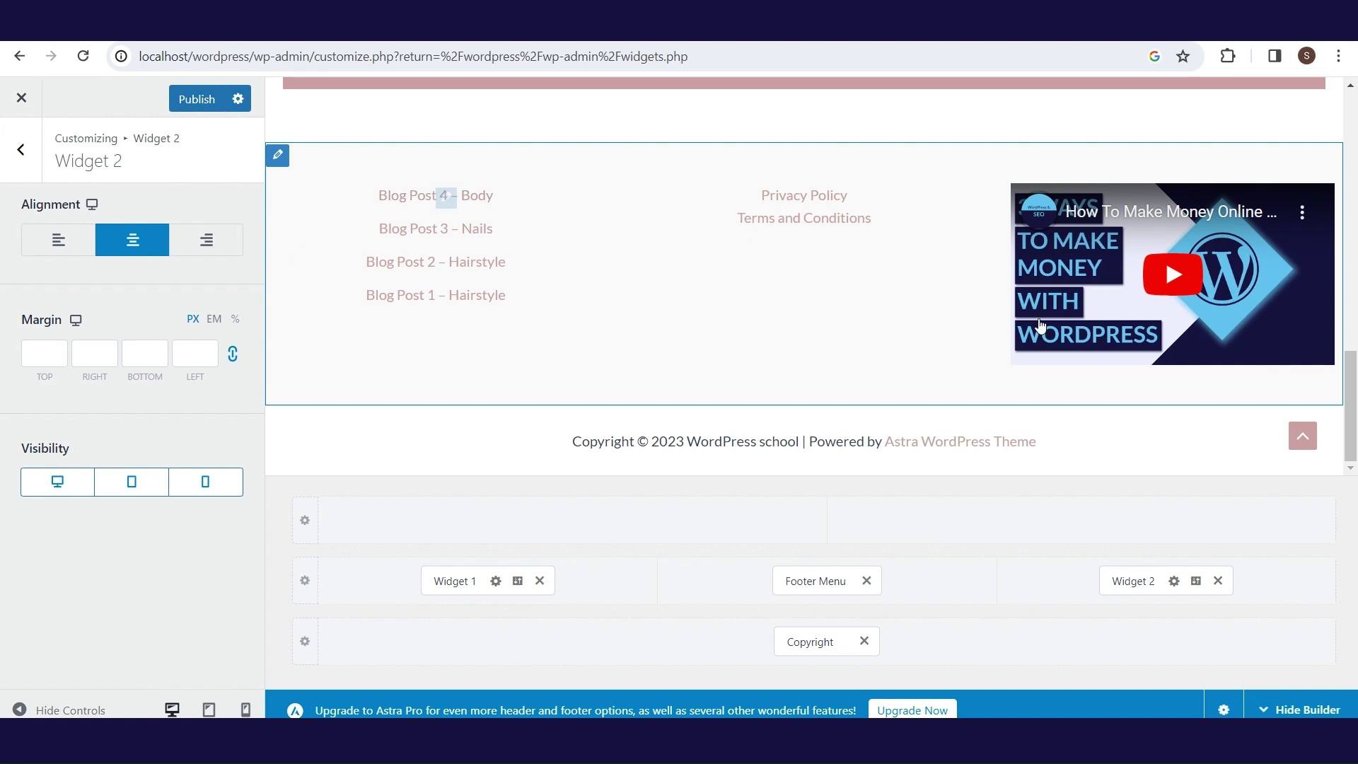
scroll(1324, 439, up, 2)
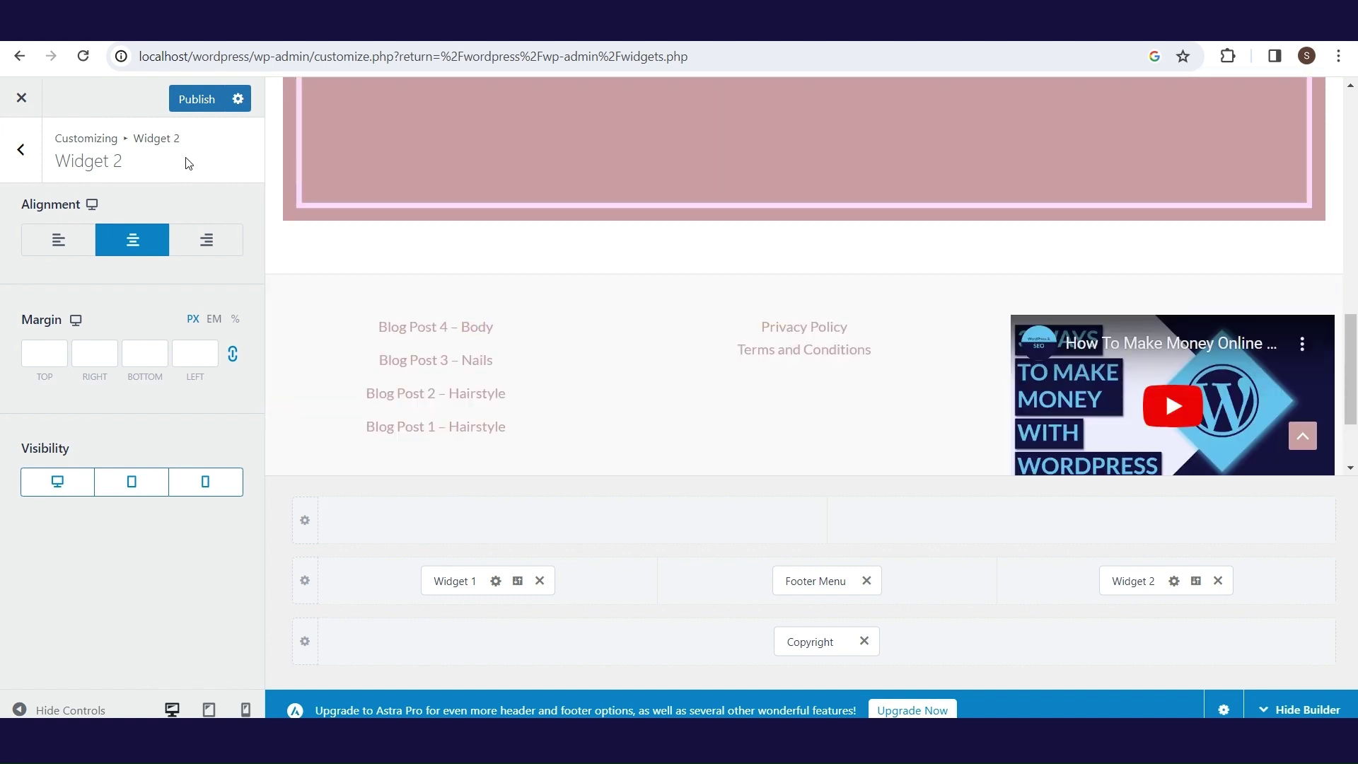
click(22, 149)
click(21, 149)
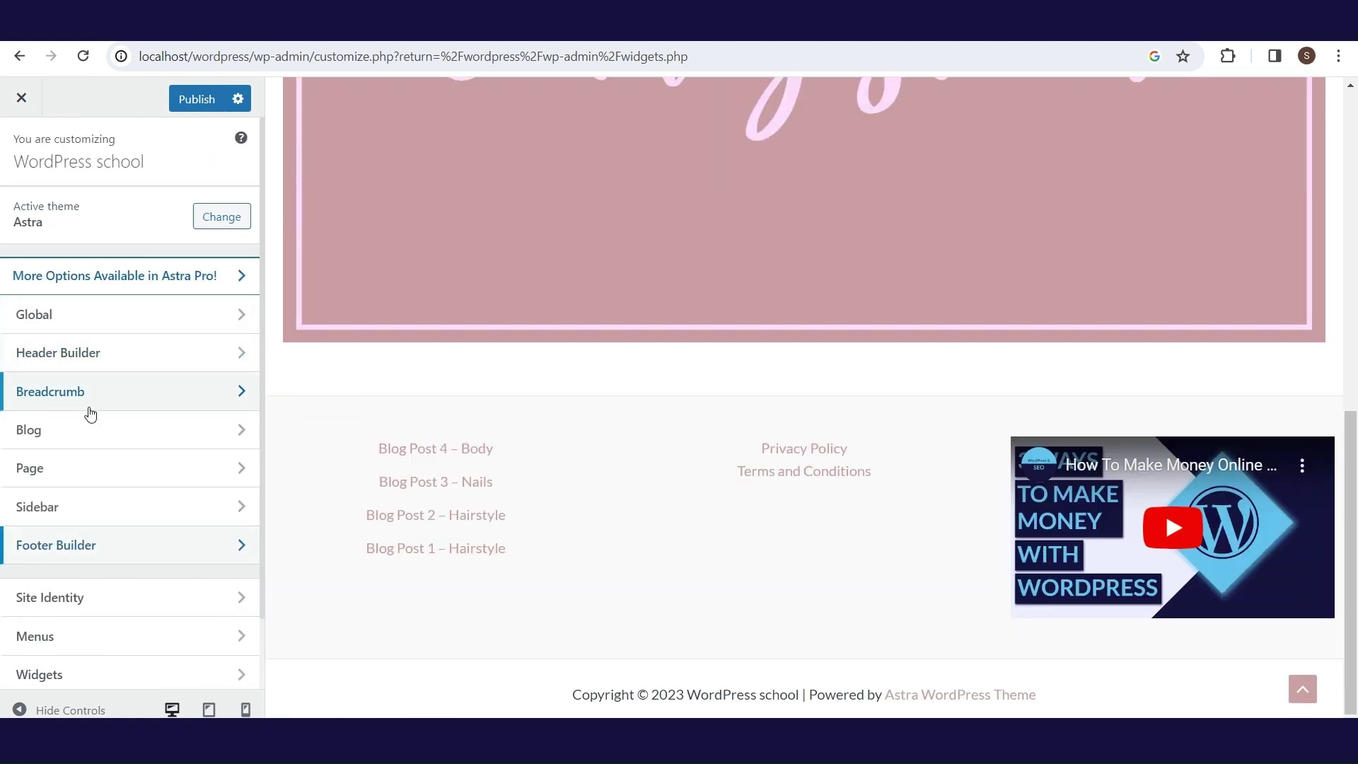
- Set the Single Post sidebar layout to Right Sidebar while previewing a post, then close the Customizer
click(106, 445)
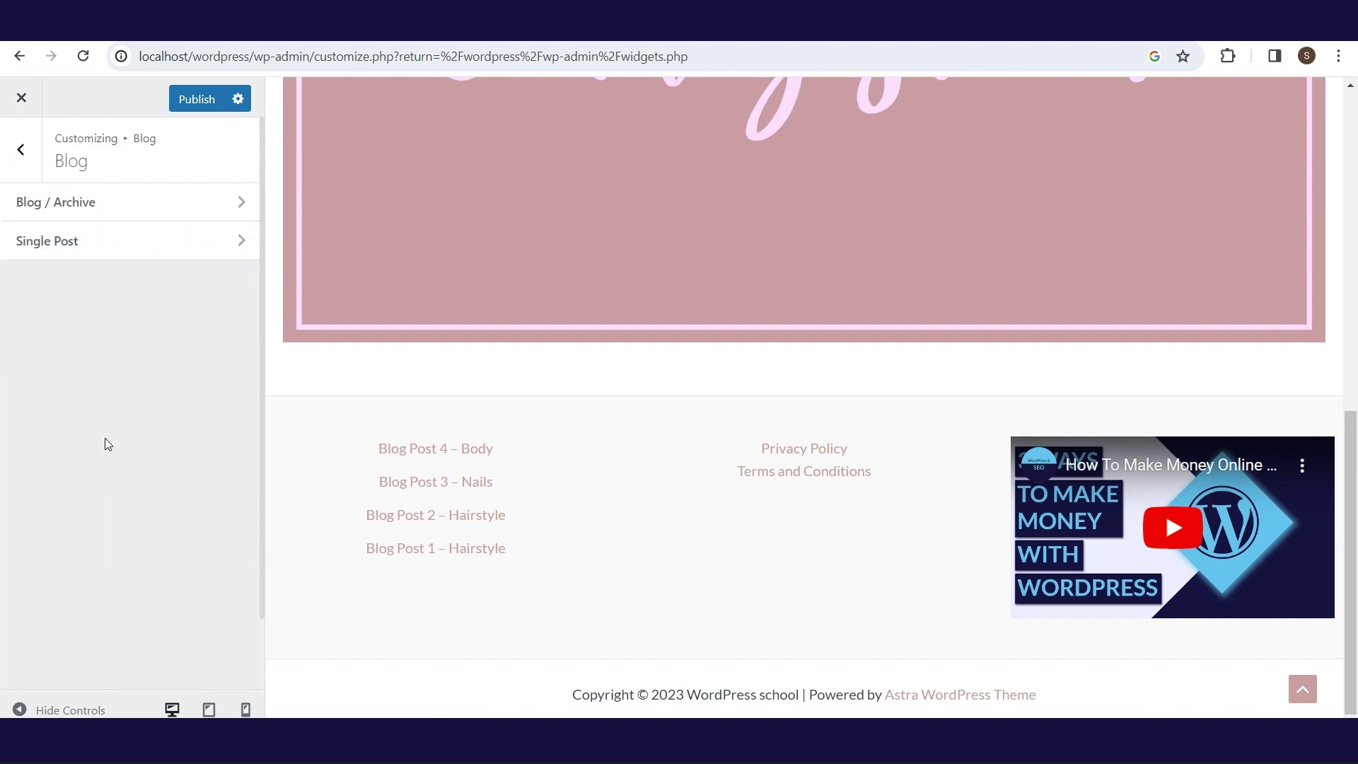
click(128, 244)
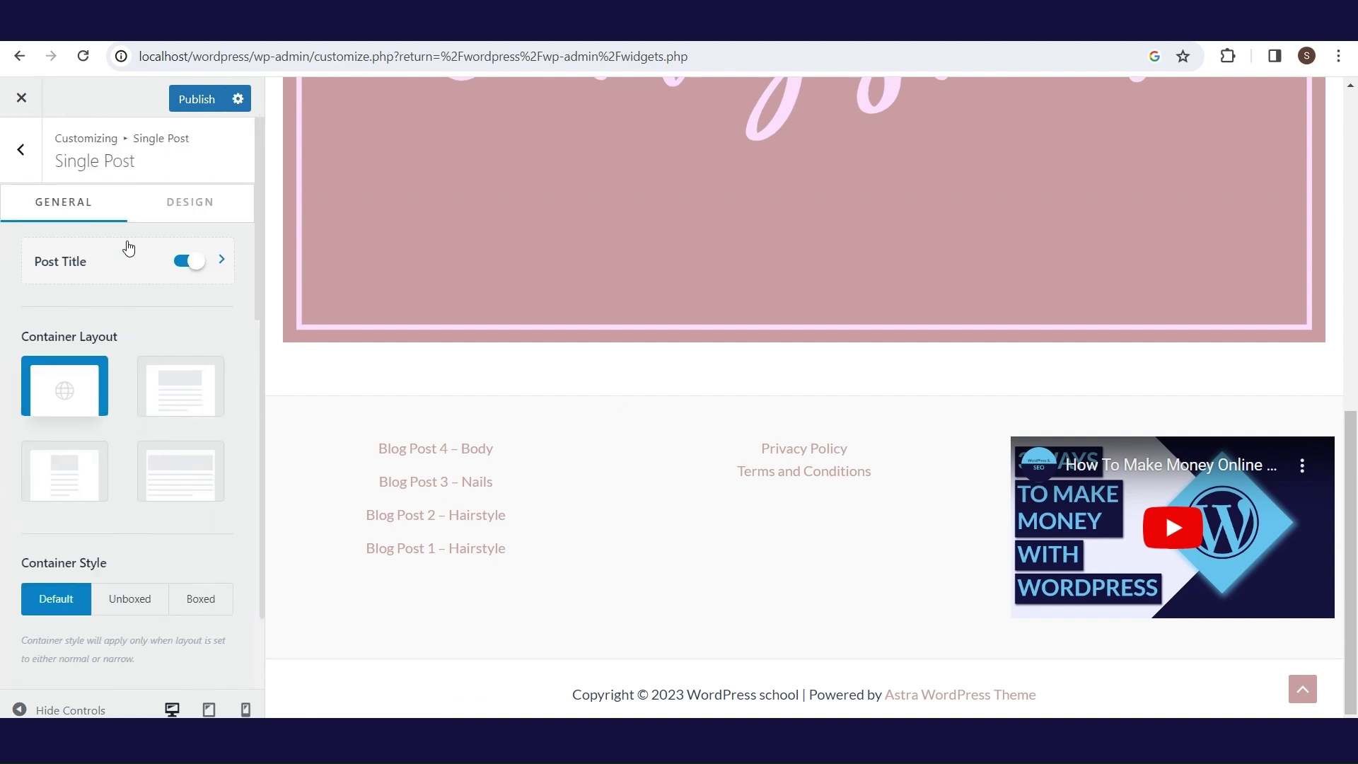
scroll(1349, 373, up, 15)
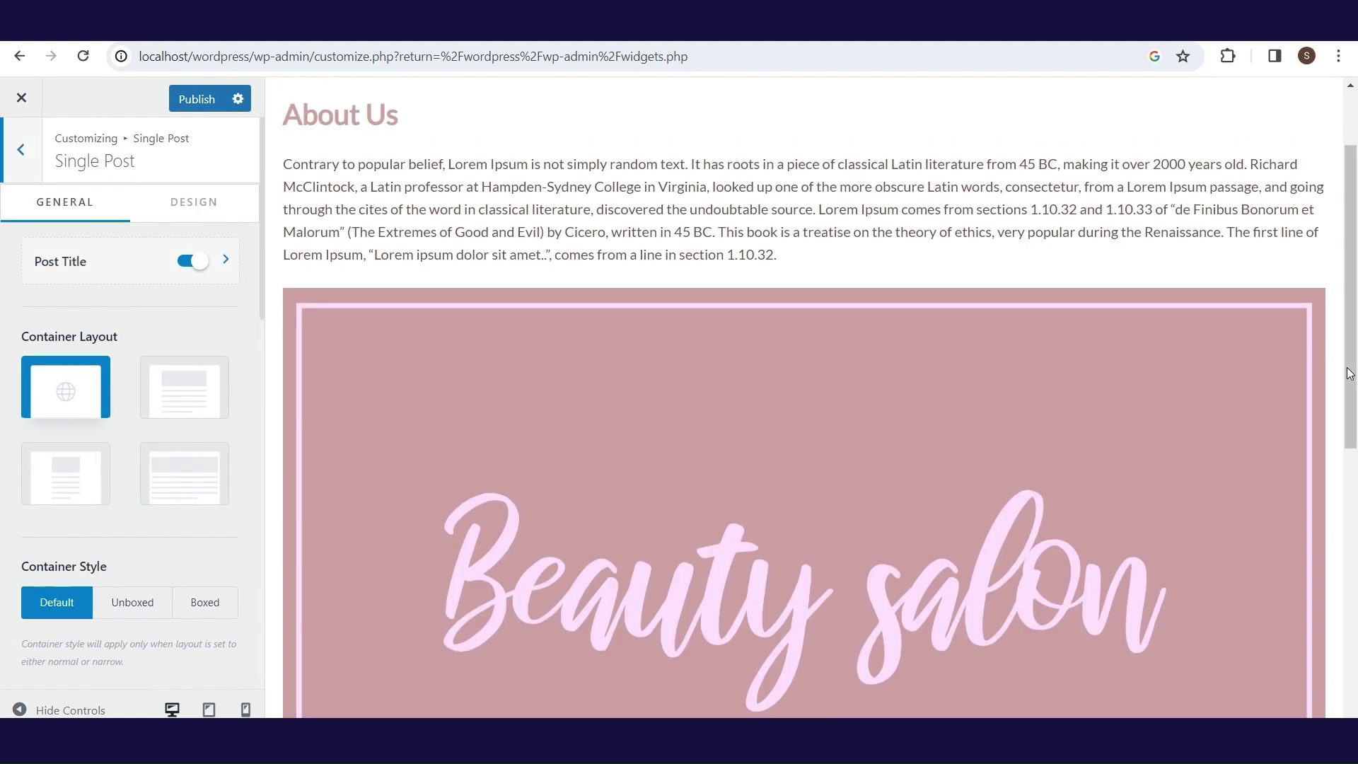
mouse_move(1286, 136)
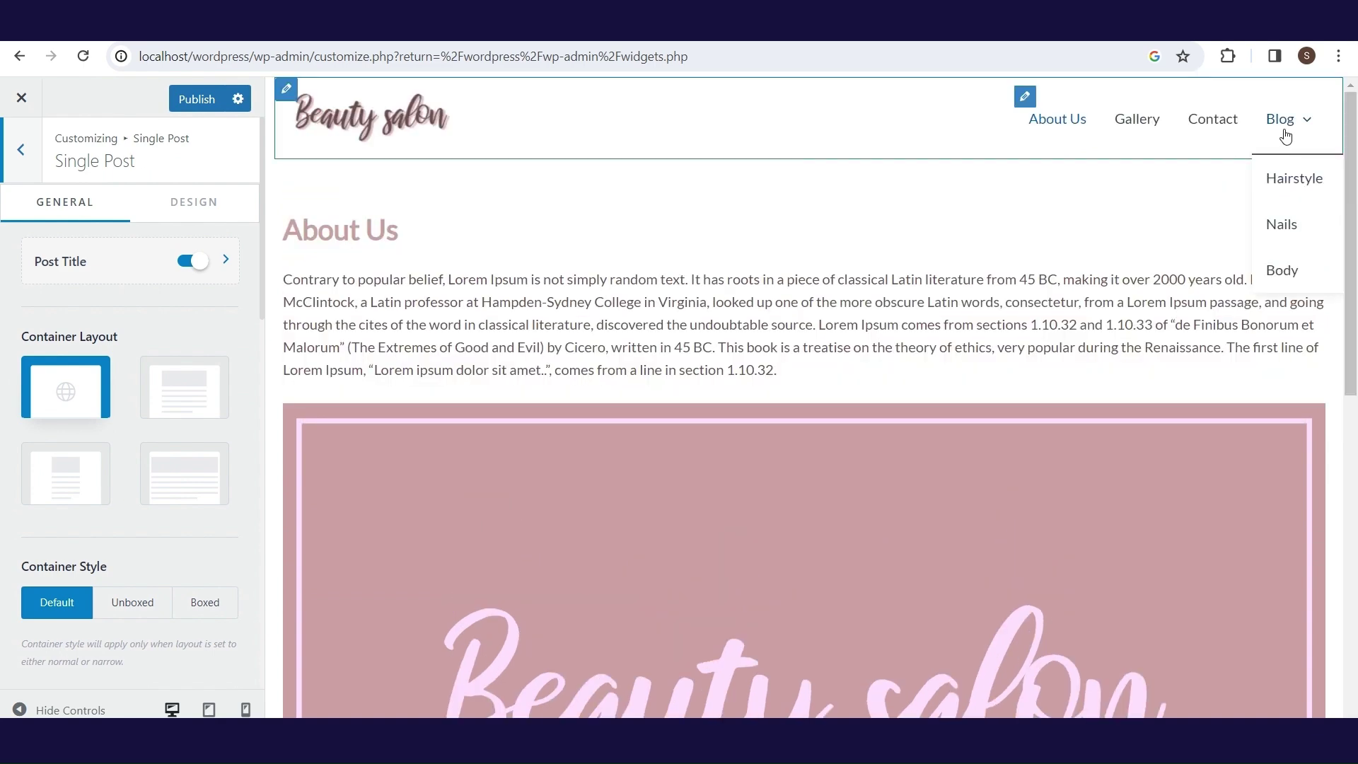
click(1292, 181)
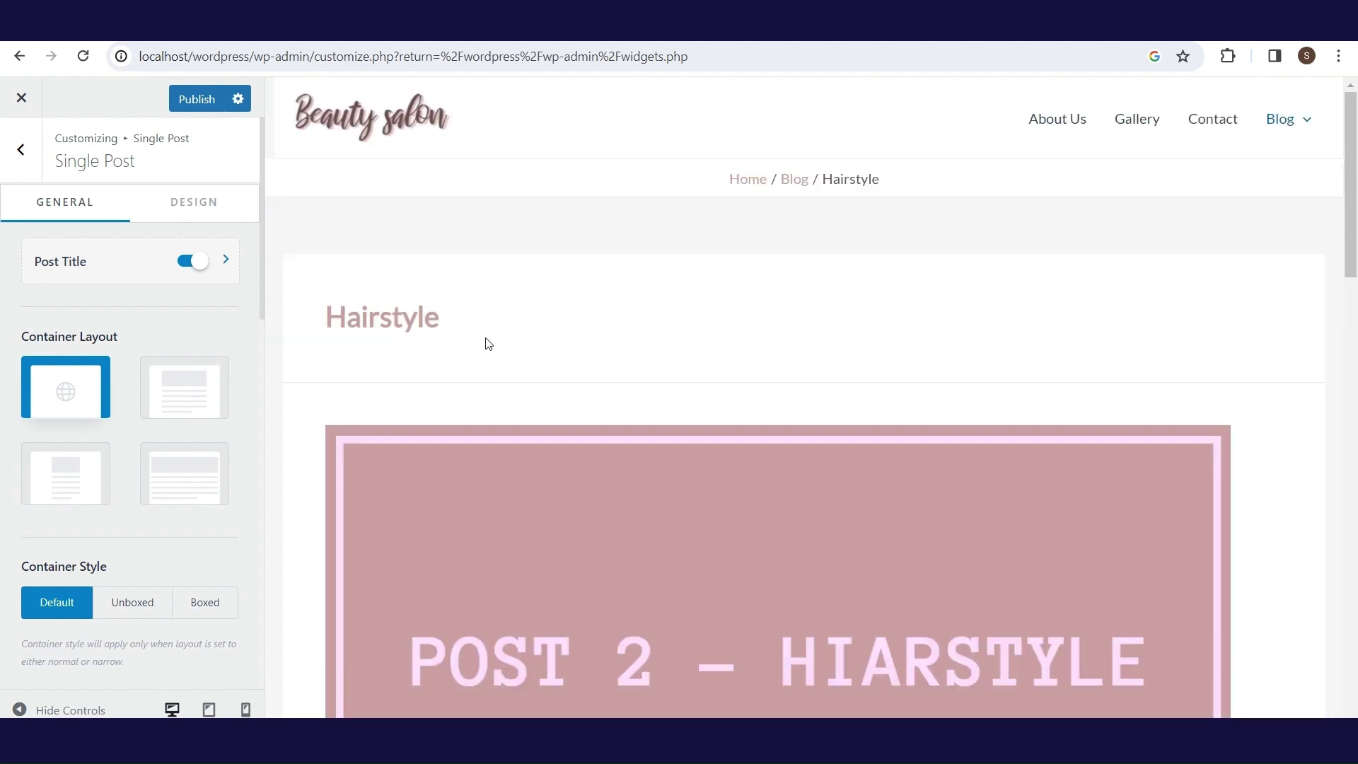
click(616, 598)
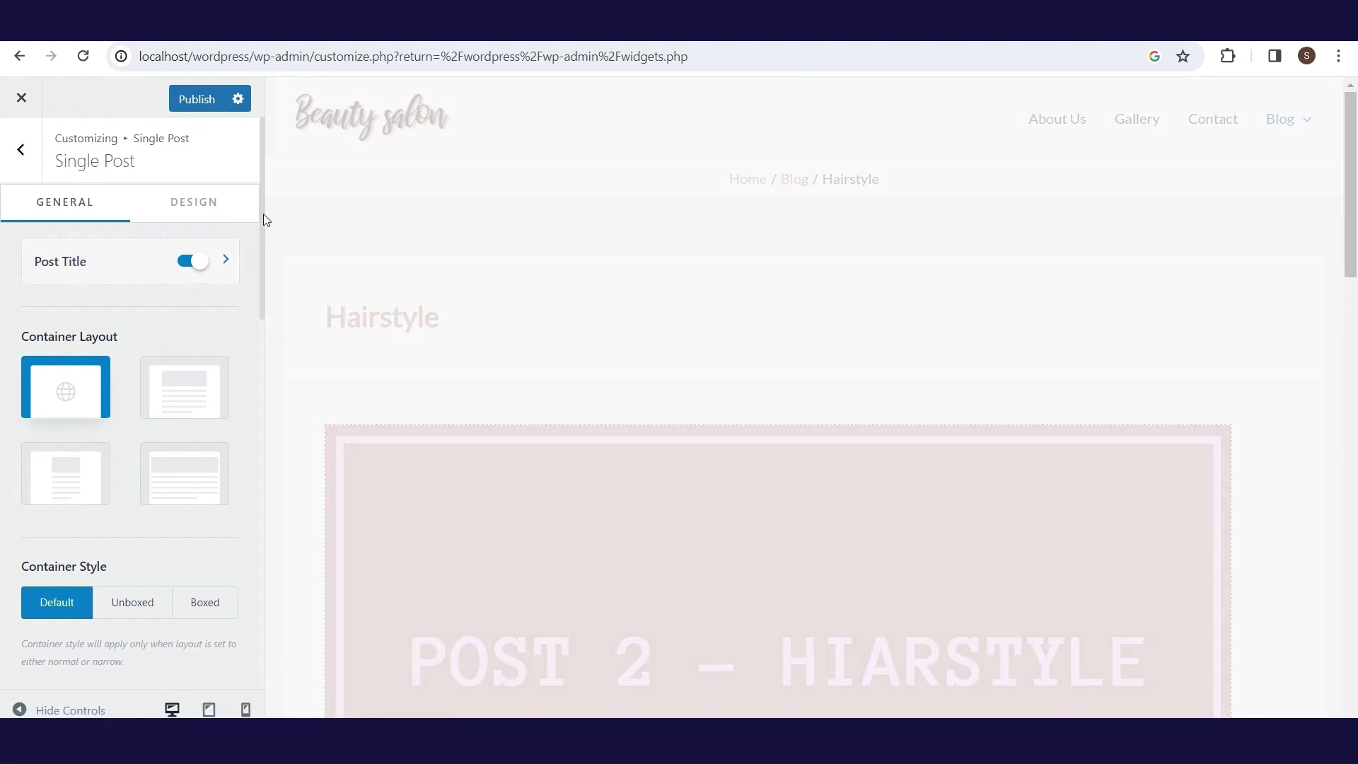
drag(262, 214, 258, 406)
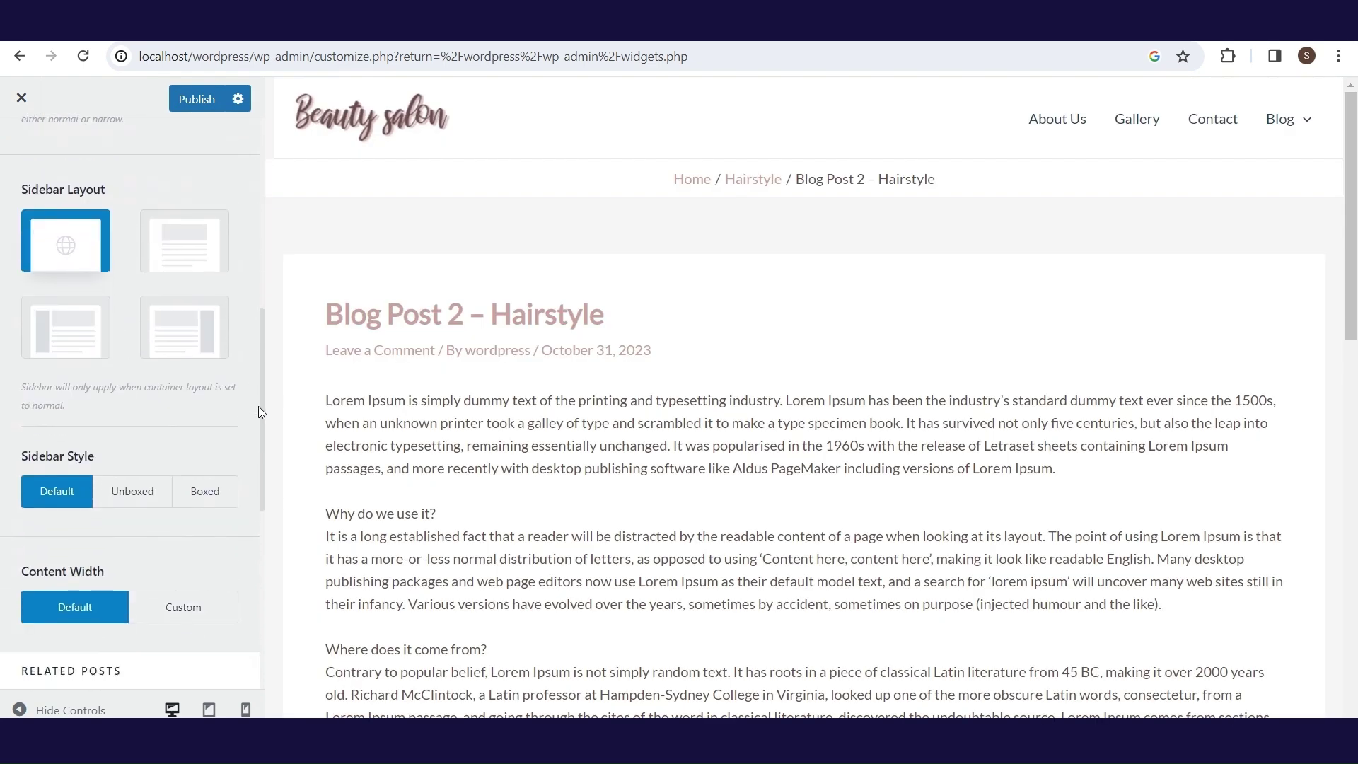
click(156, 322)
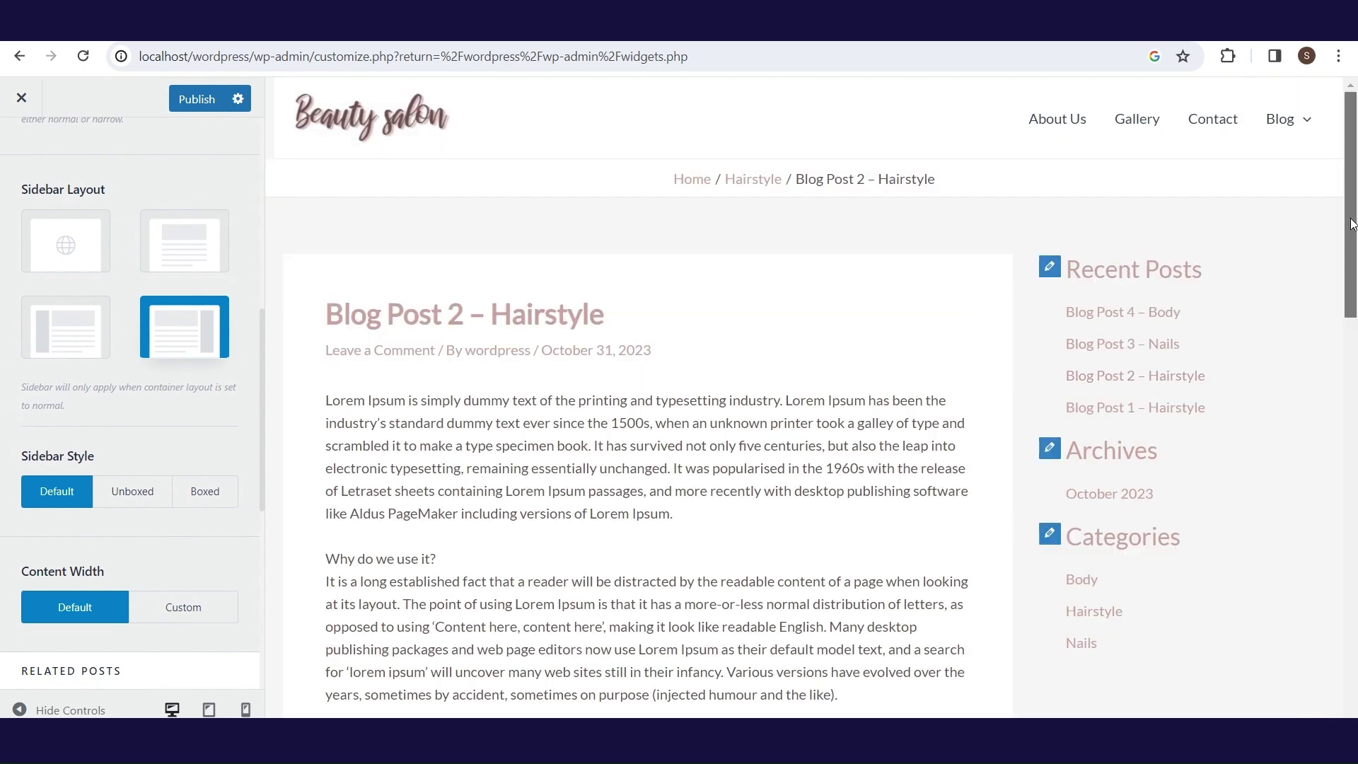
drag(1350, 222, 1351, 266)
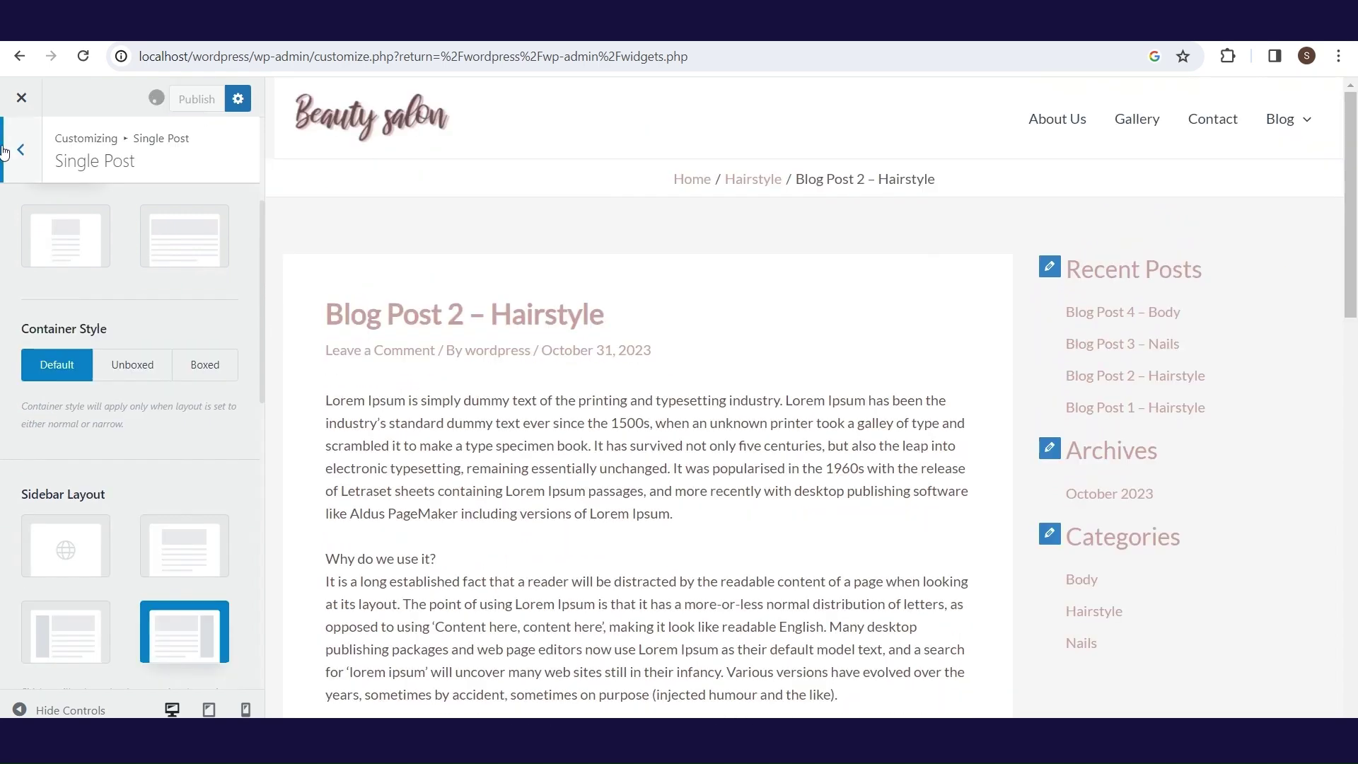
click(21, 97)
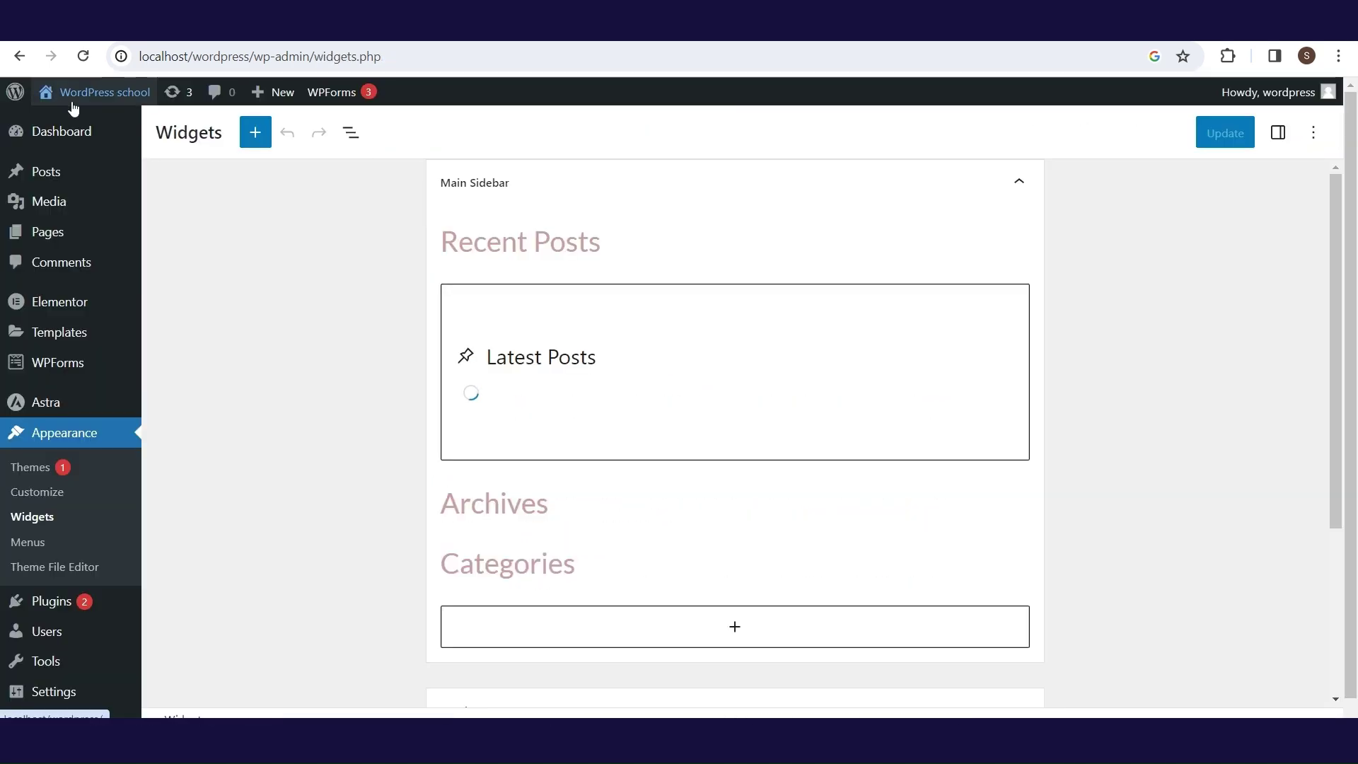
- Check the live site's footer, then open Blog Post 4 – Body and review its sidebar
mouse_move(104, 112)
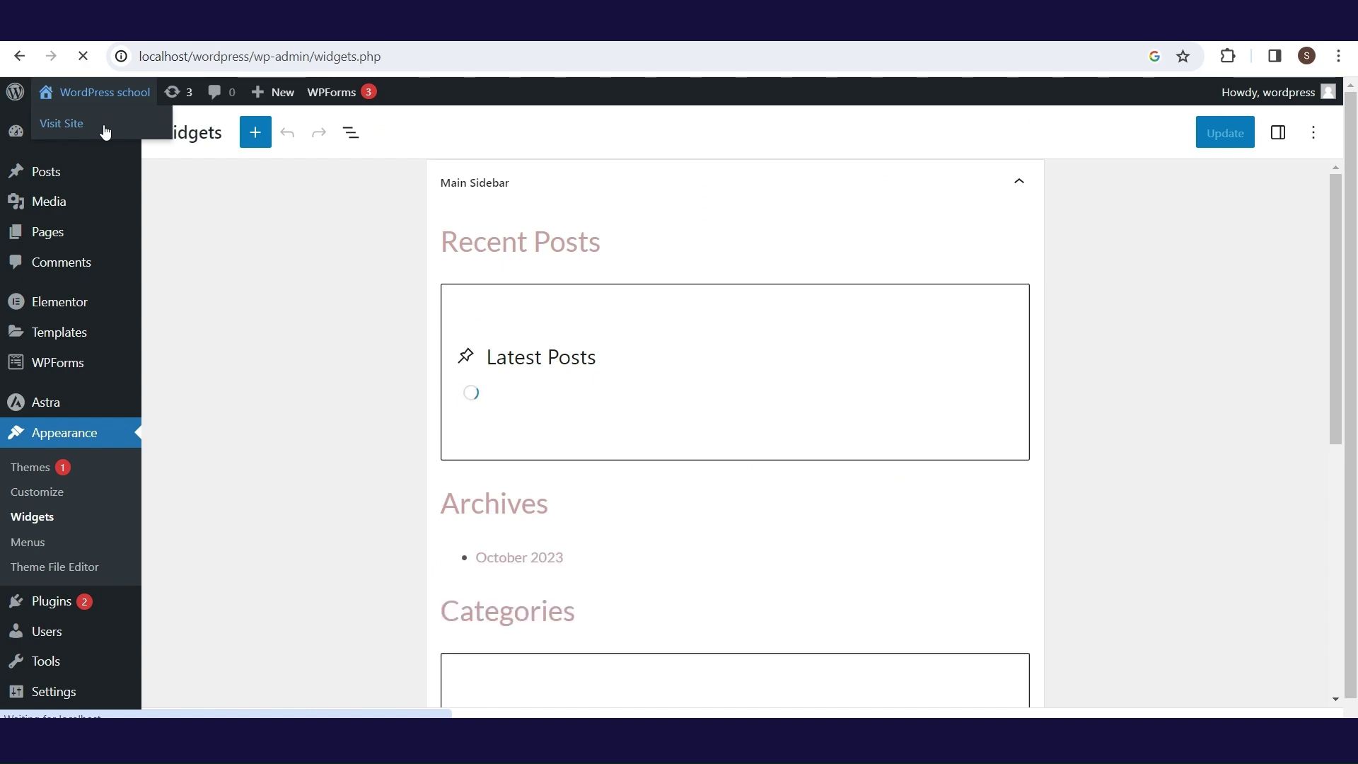
click(105, 132)
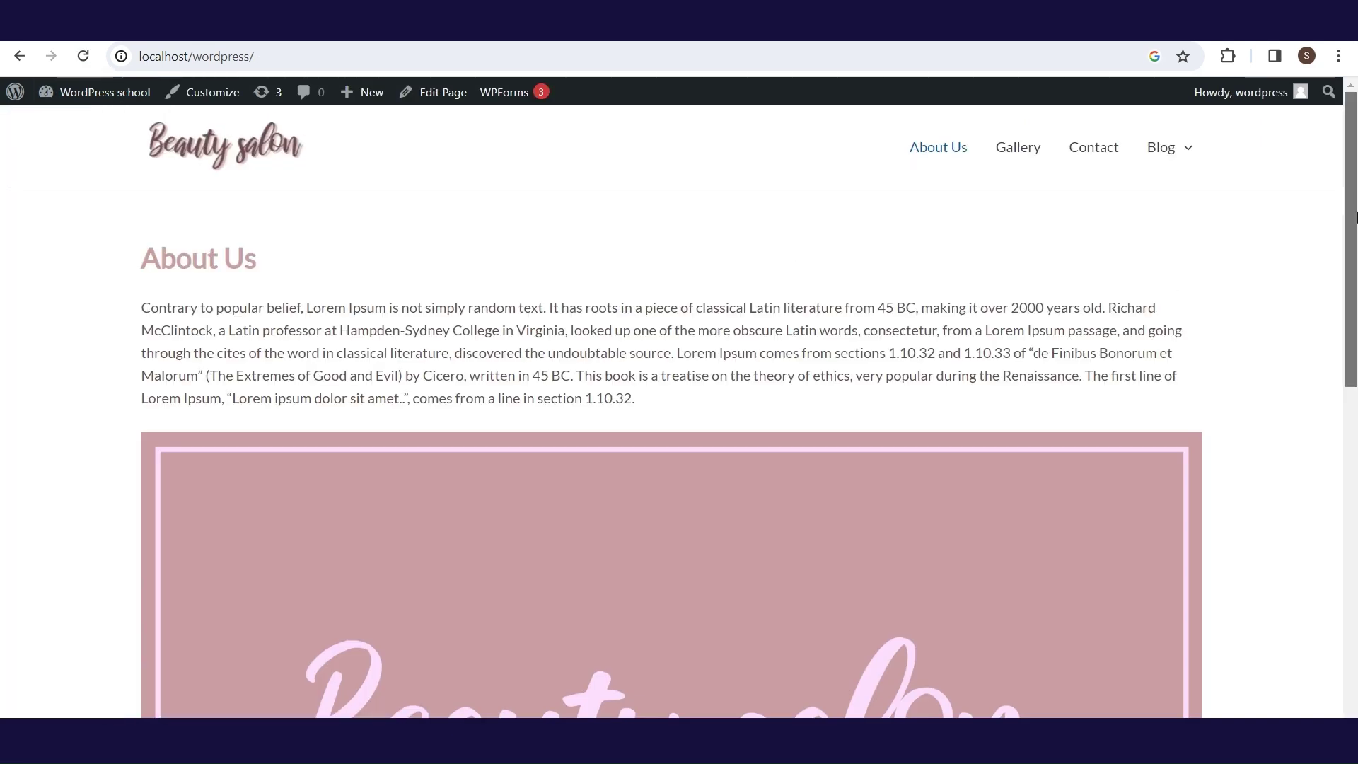
drag(1347, 240, 1345, 566)
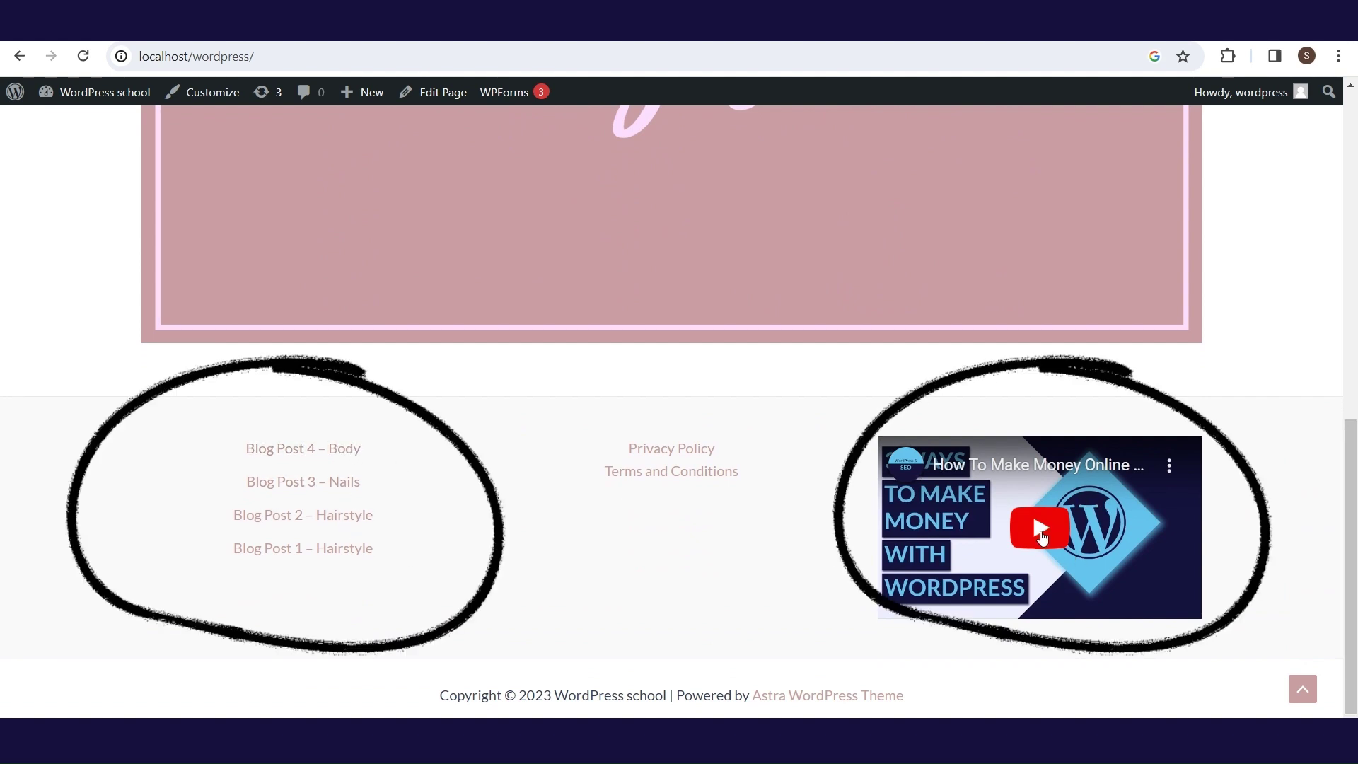
drag(1349, 488, 1354, 159)
mouse_move(1173, 159)
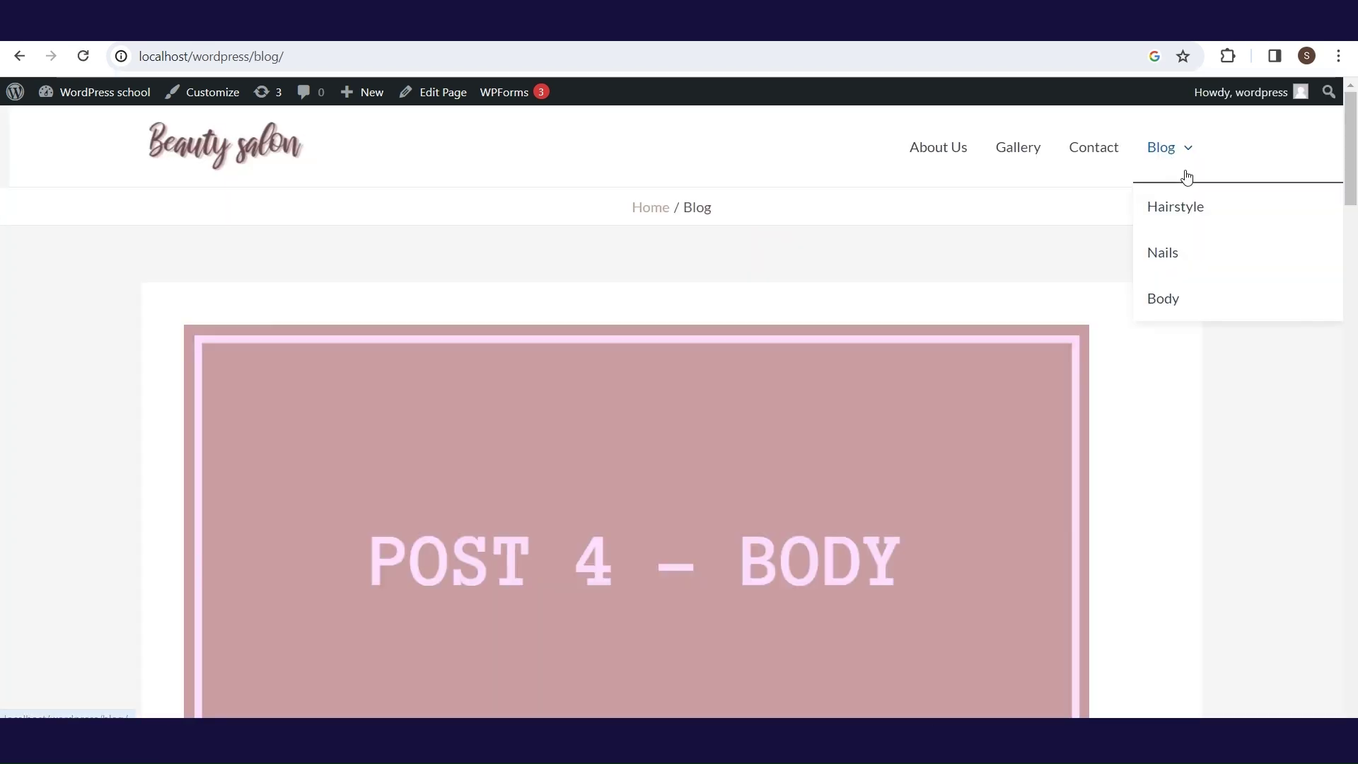
click(905, 454)
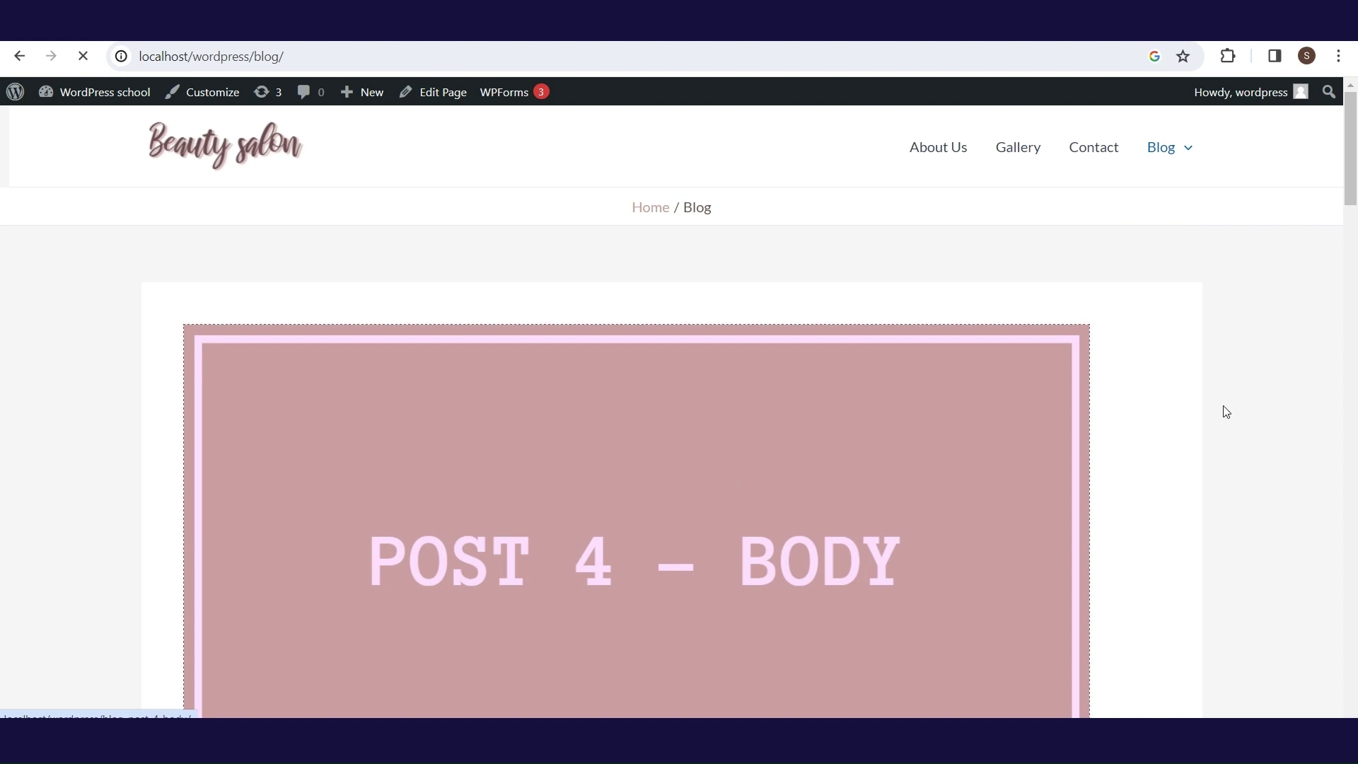
scroll(1354, 136, down, 1)
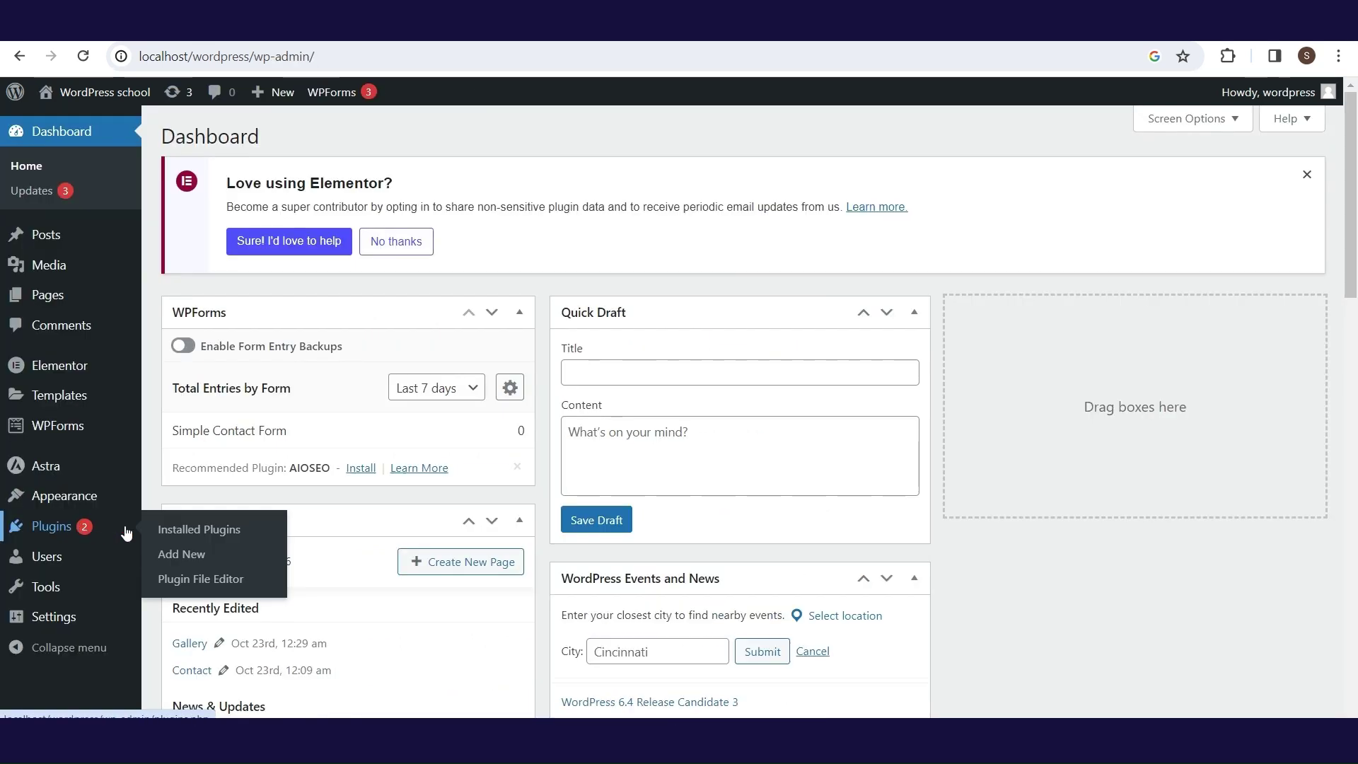
- Search new plugins for 'widget' and browse the Widgets for Google Reviews screenshots
click(169, 554)
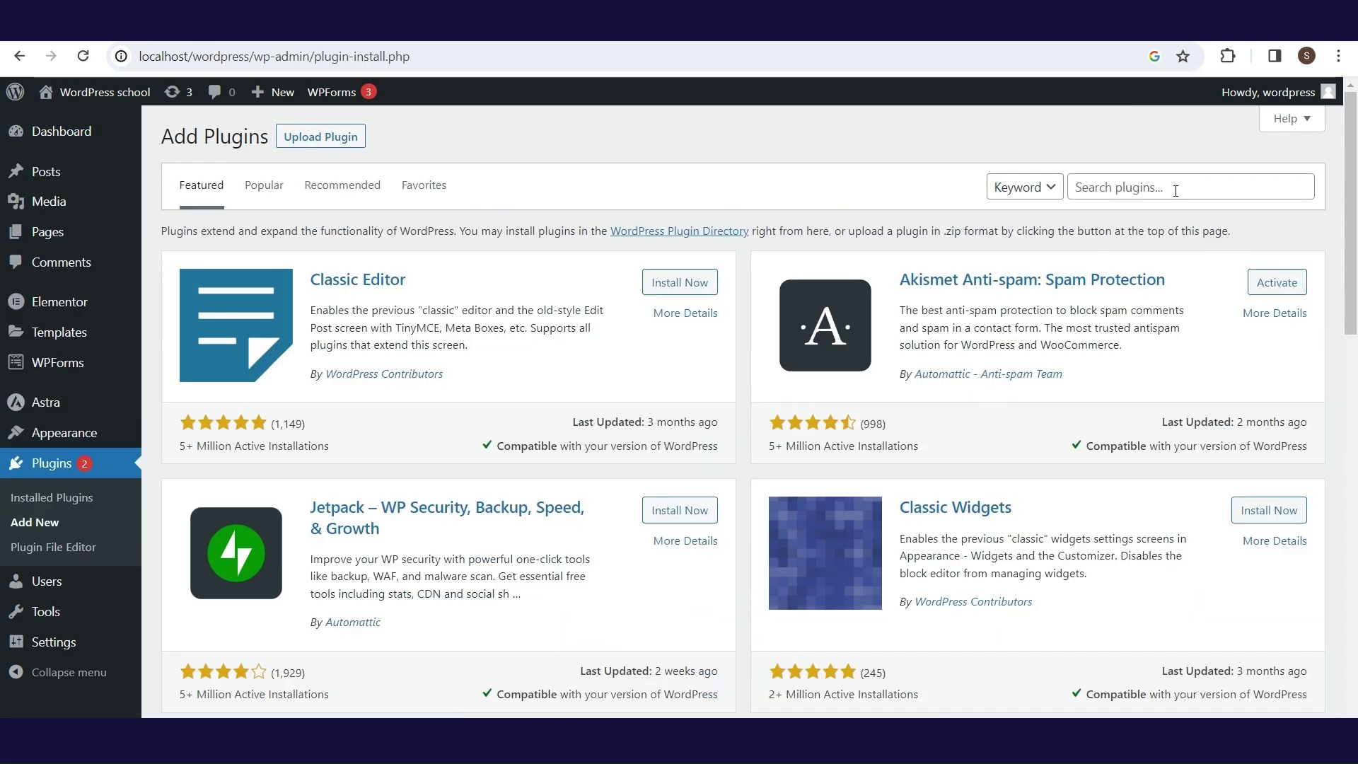
click(1175, 187)
text(widg)
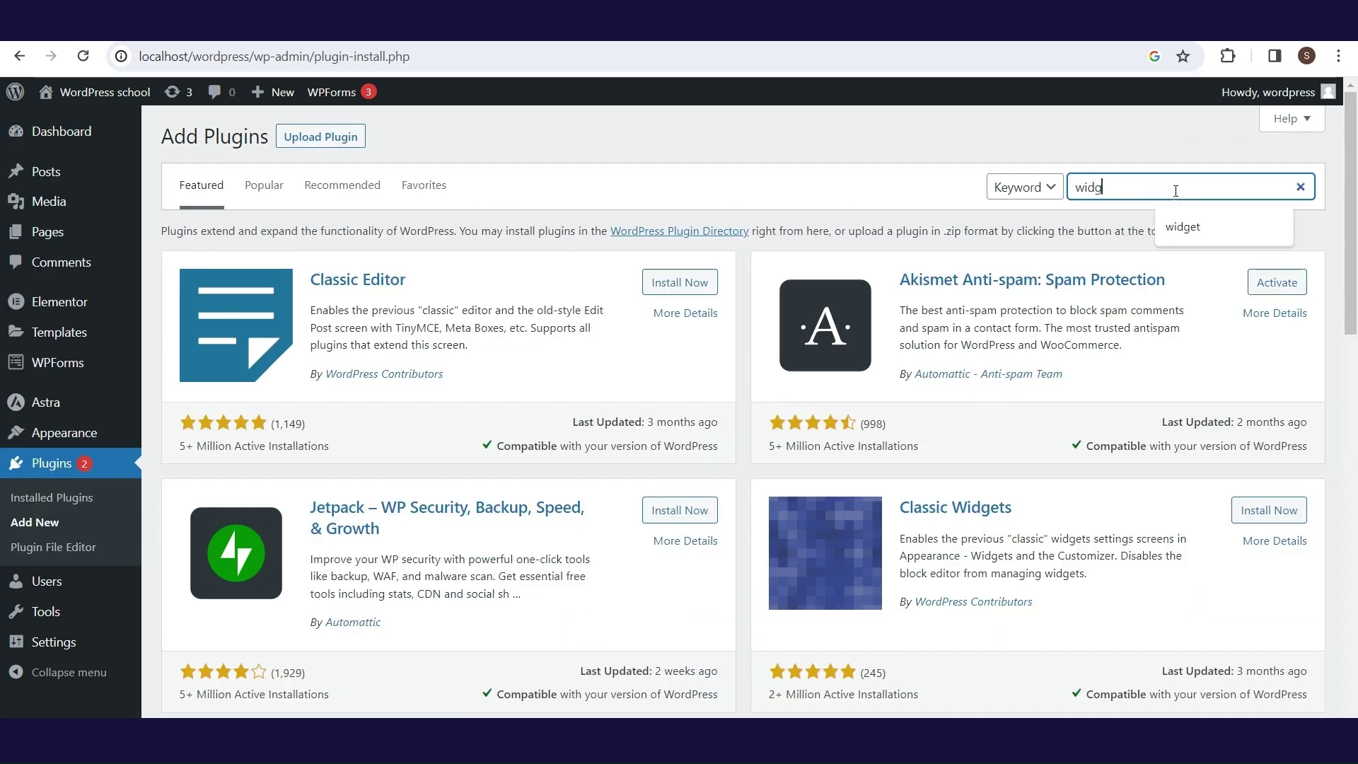
text(et)
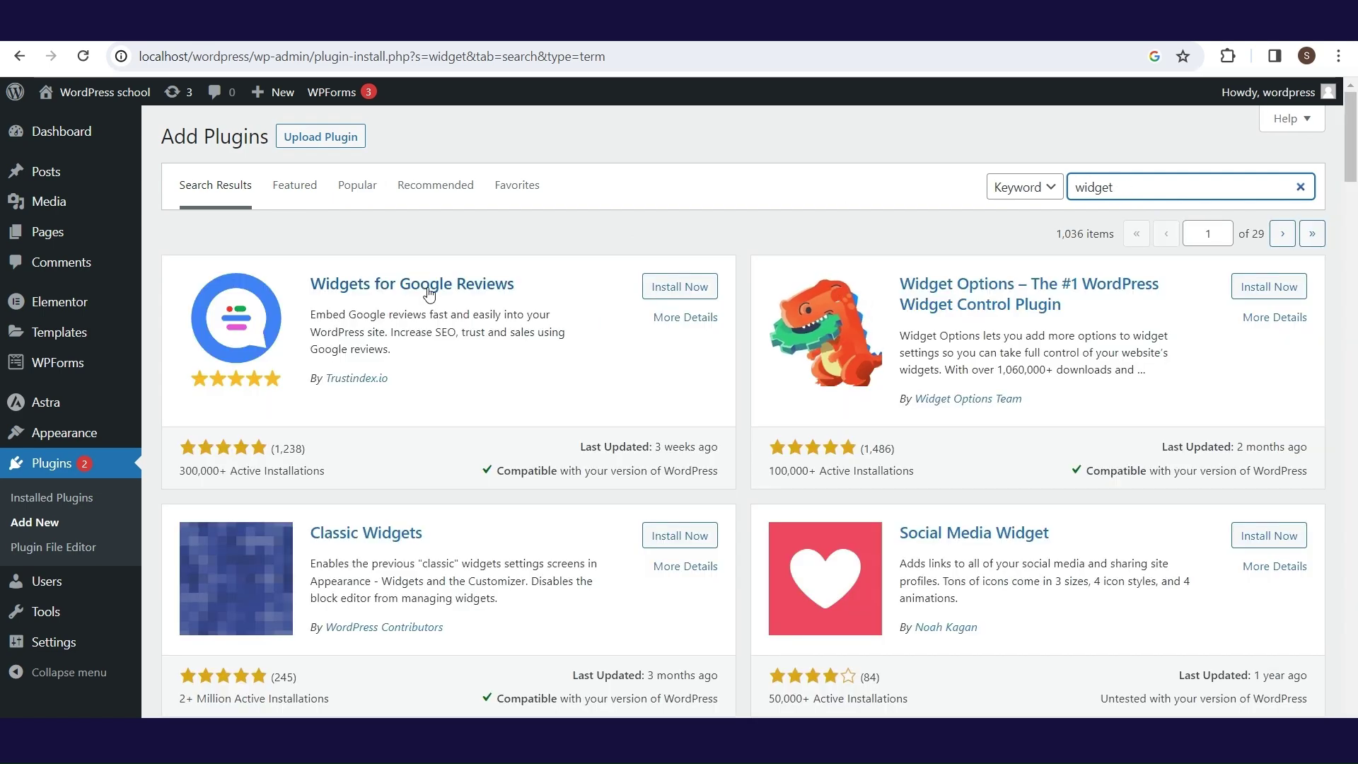
click(673, 322)
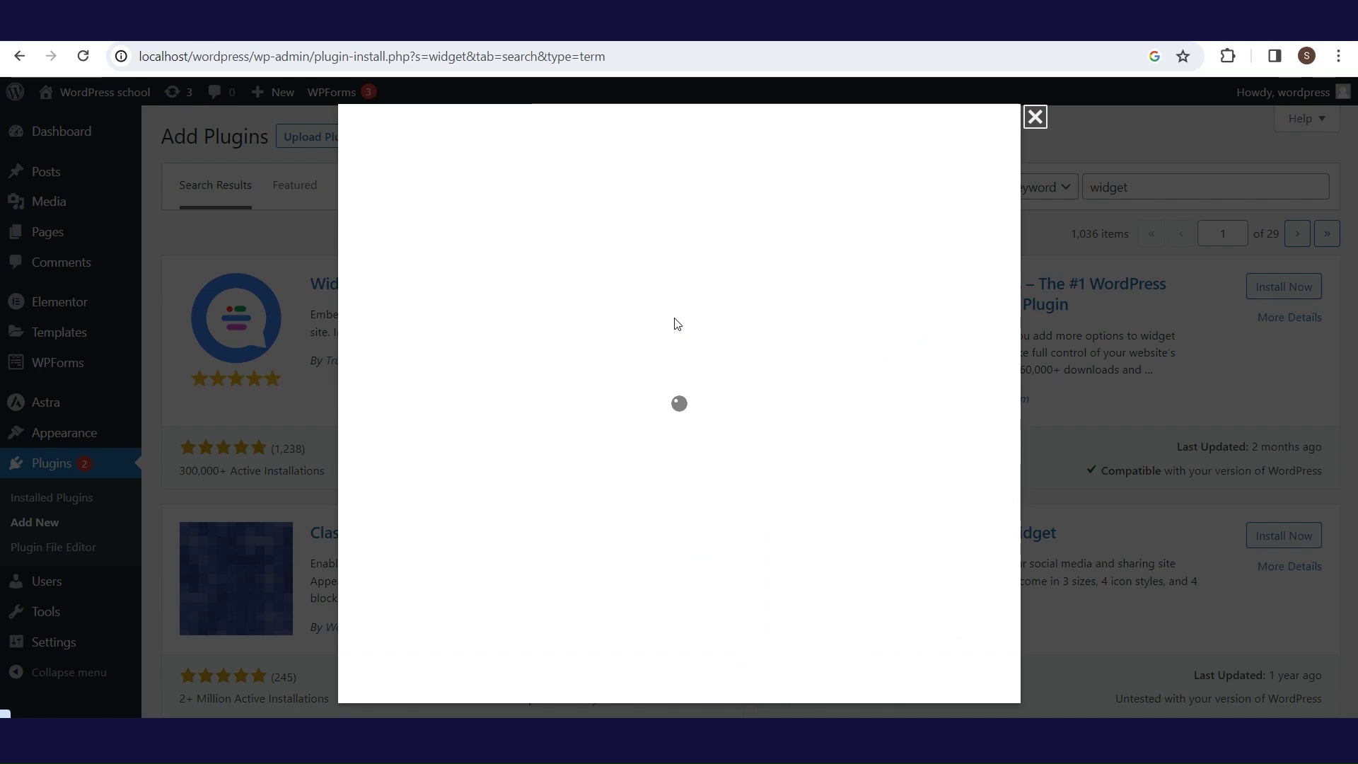
click(675, 348)
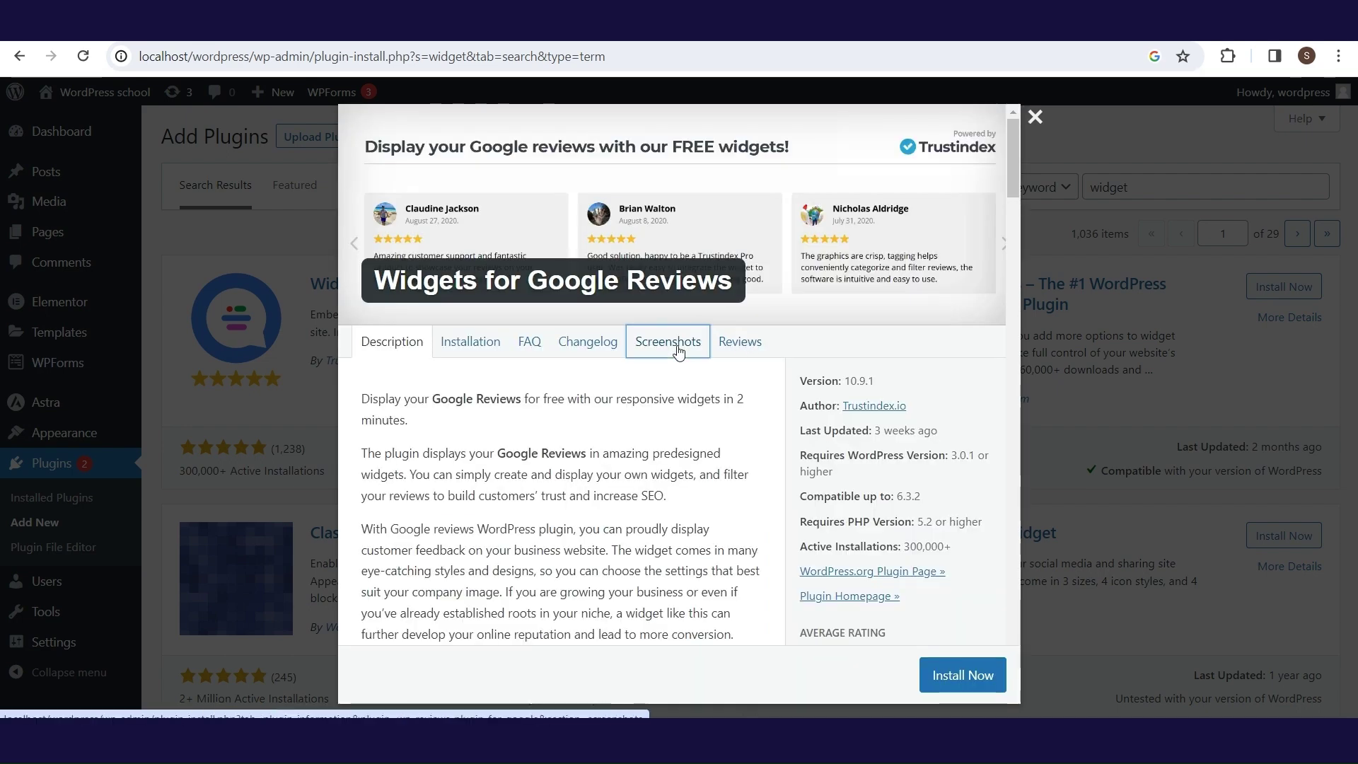
drag(1007, 224, 1012, 287)
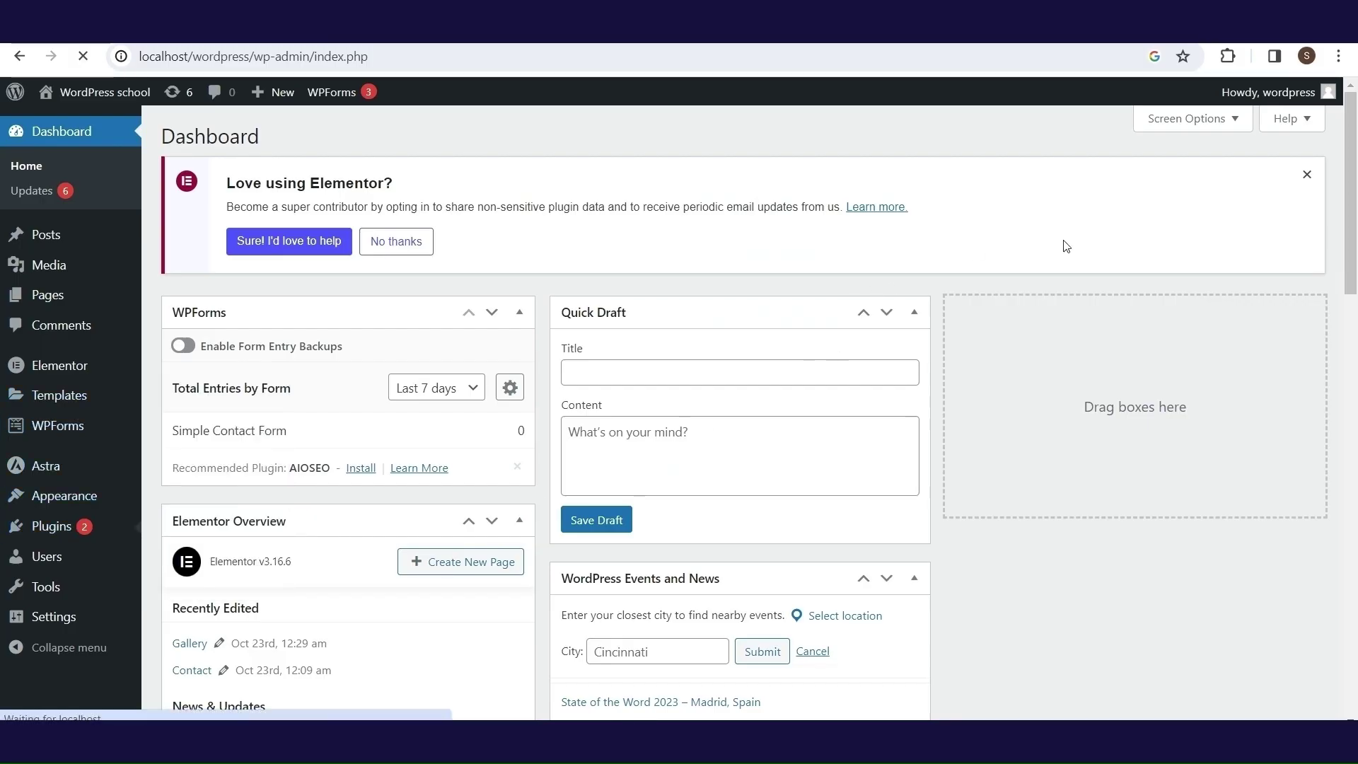
- Search for WooCommerce, then install and activate the plugin
click(1090, 185)
text(woocommerce)
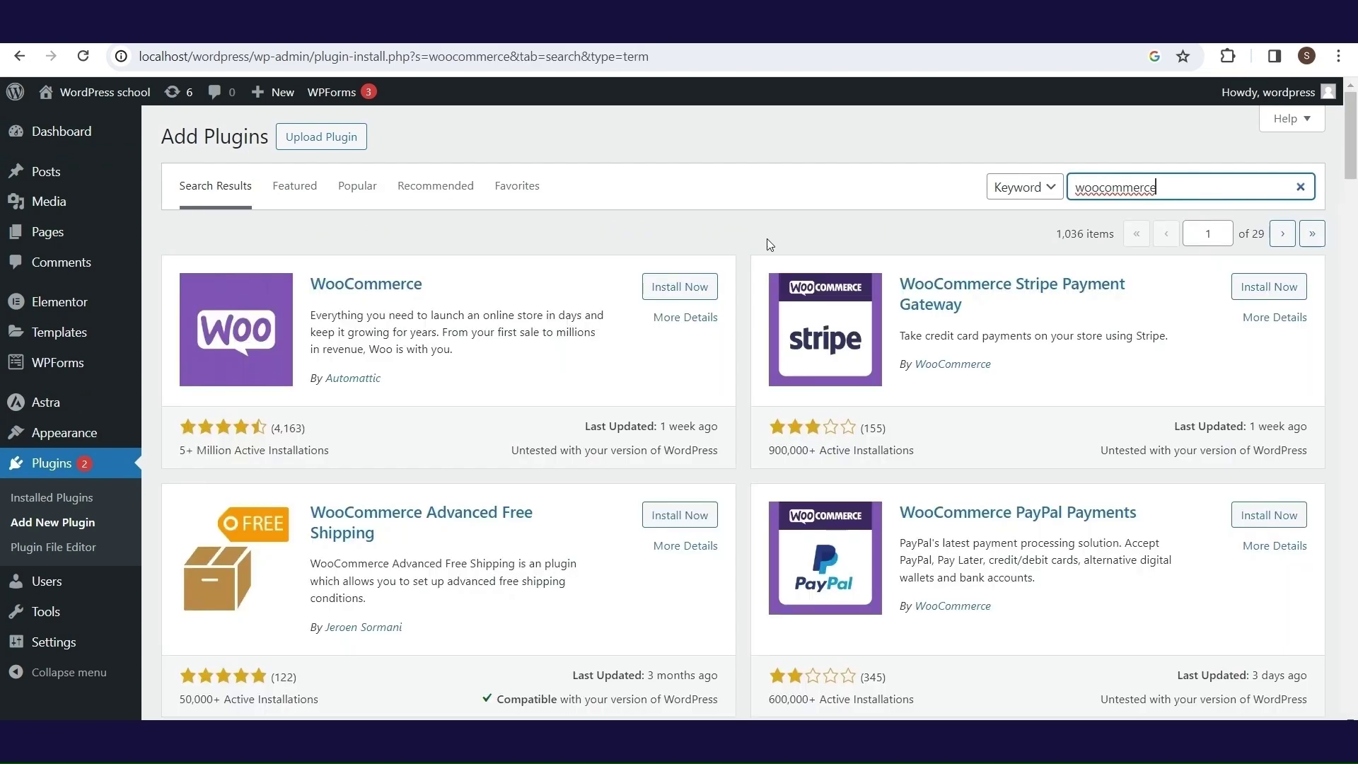
click(680, 285)
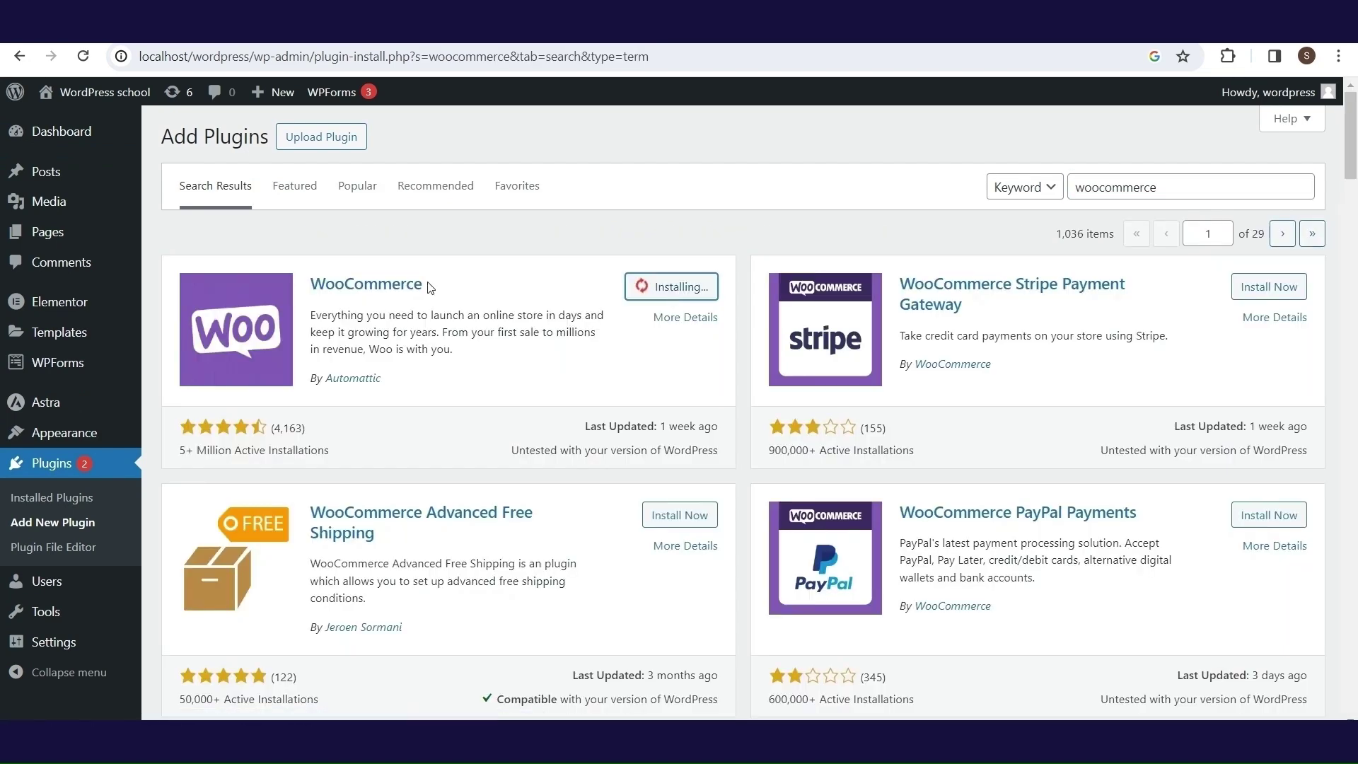
click(704, 286)
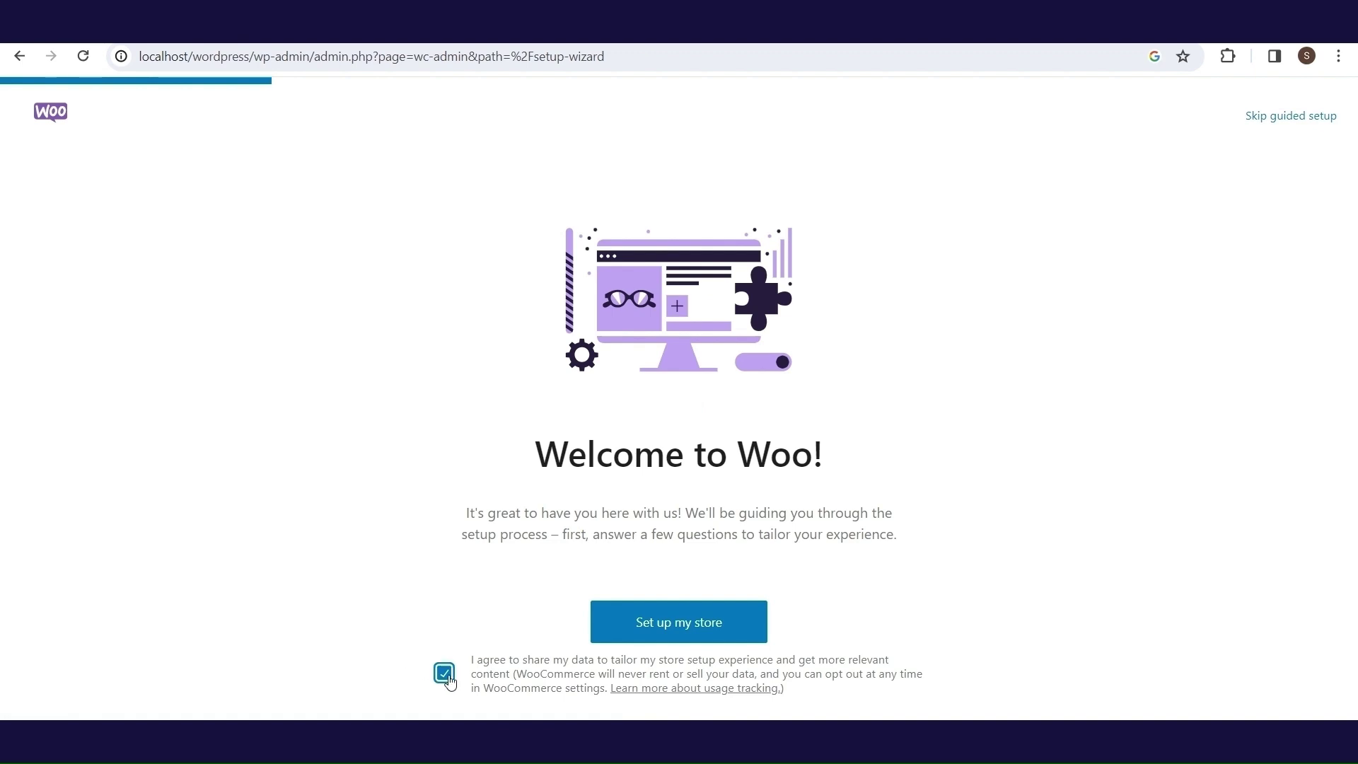
- In the store setup wizard, enter Beauty Salon, Health and beauty industry, United Kingdom (UK) location
click(711, 622)
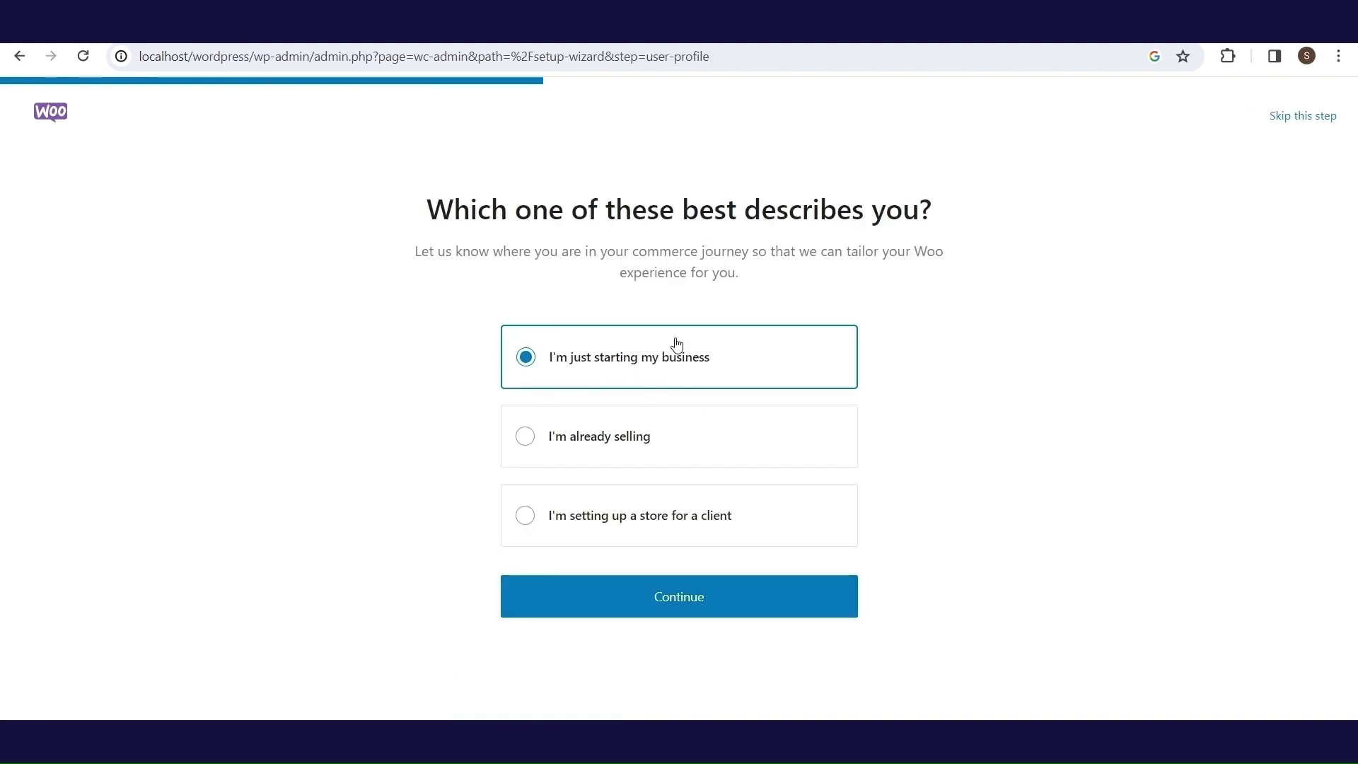
click(664, 594)
triple_click(639, 361)
text(Beauty Salon)
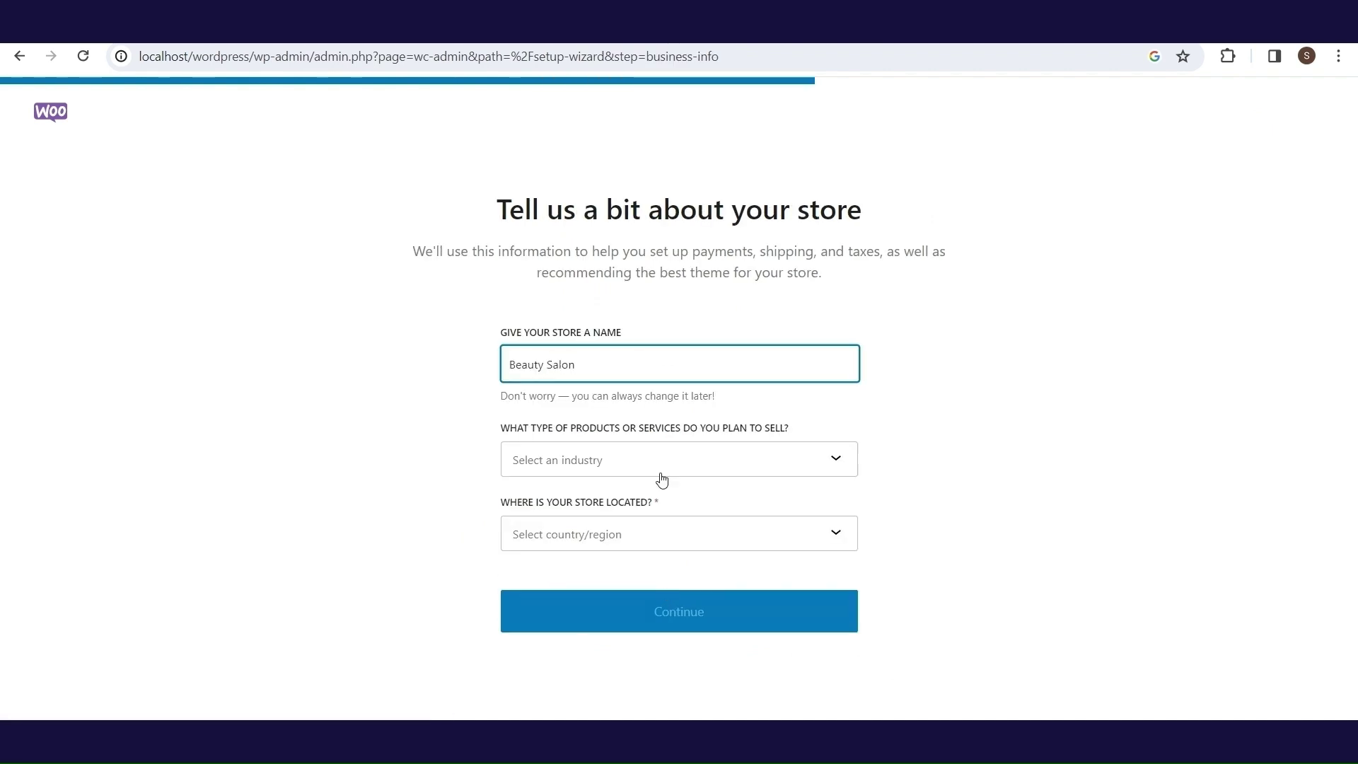
click(661, 481)
click(687, 541)
click(695, 541)
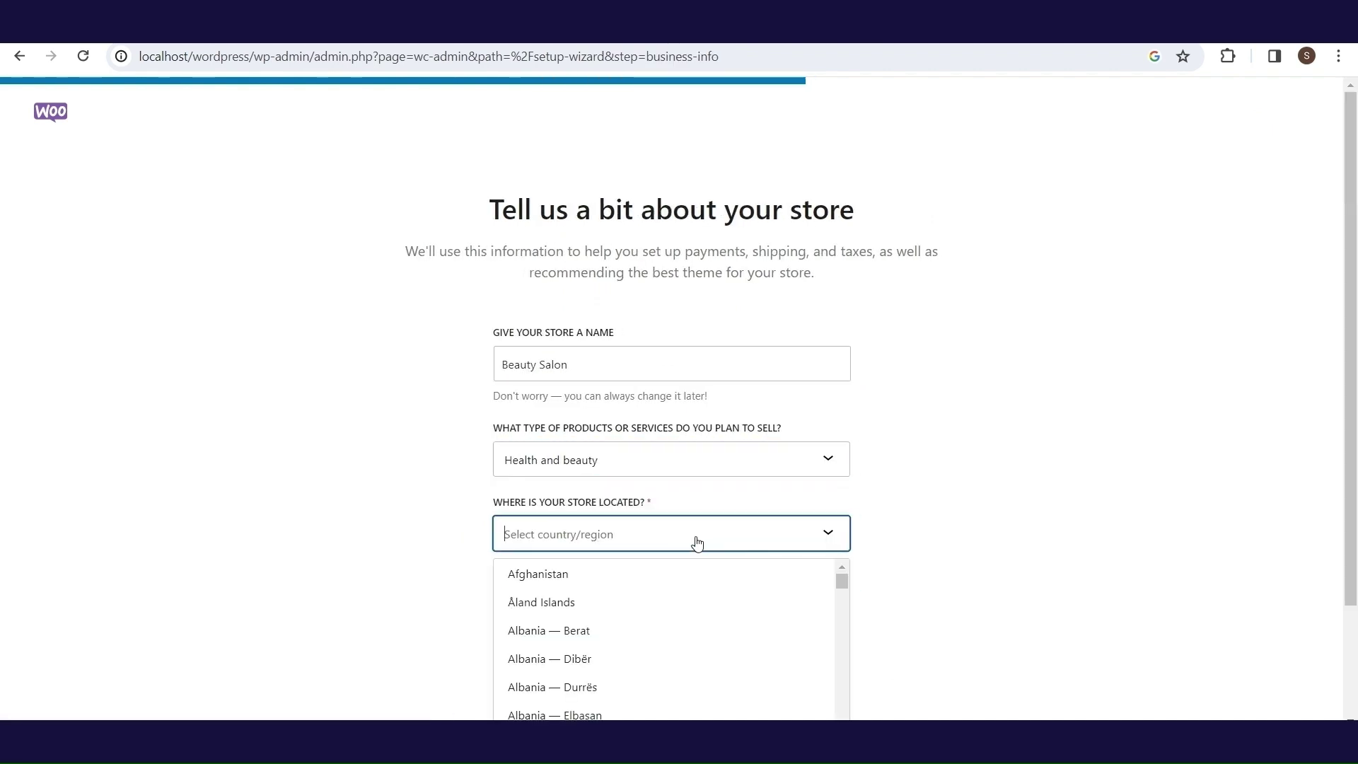
text(united)
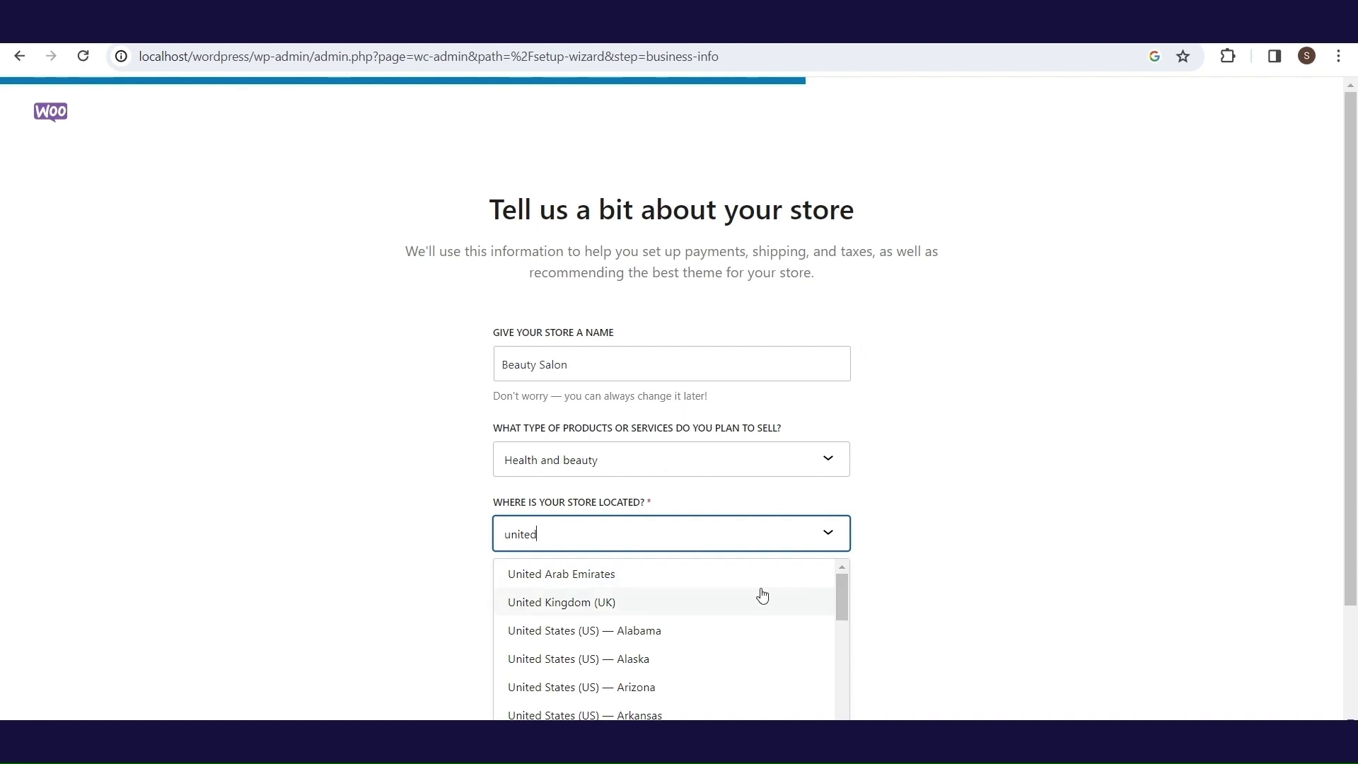
click(762, 601)
click(688, 609)
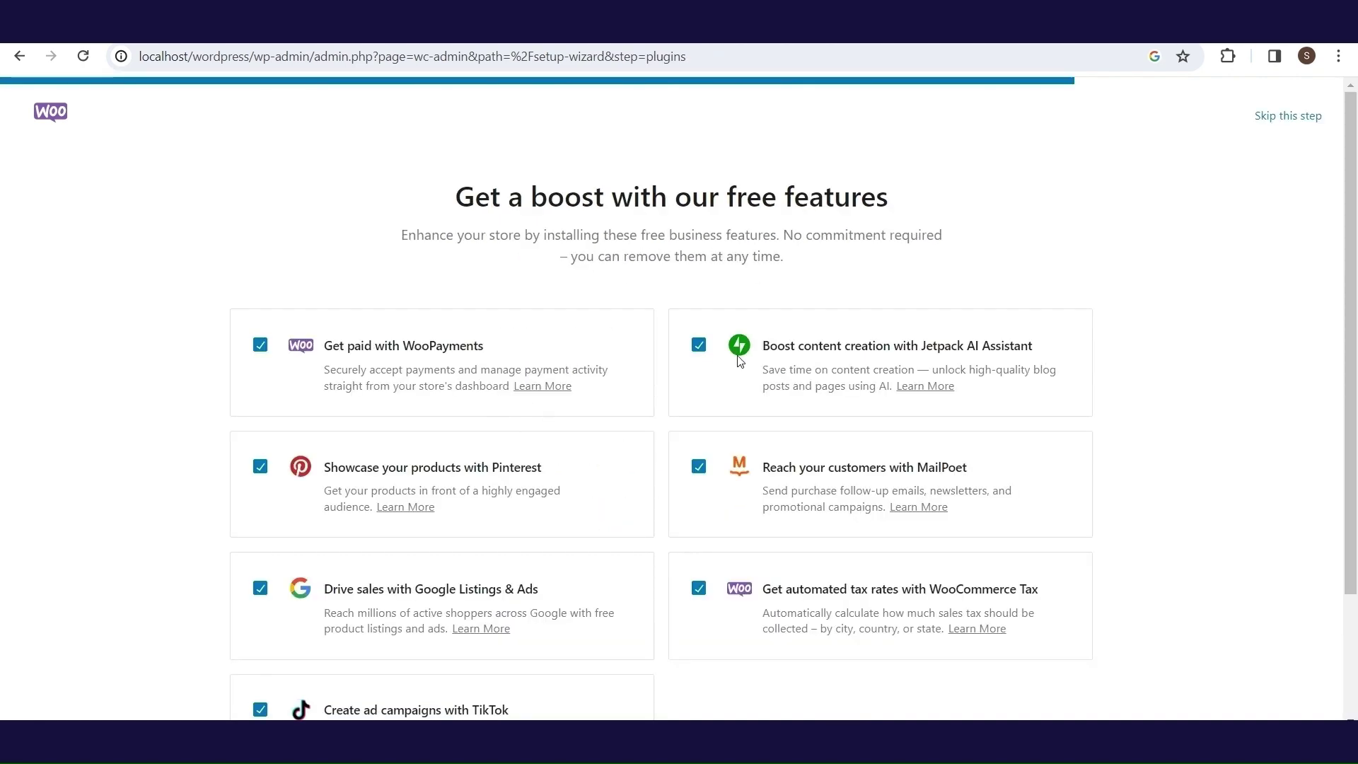
- Decline the suggested free features, Google Listings & Ads and TikTok, and finish setup
drag(1350, 230, 1351, 316)
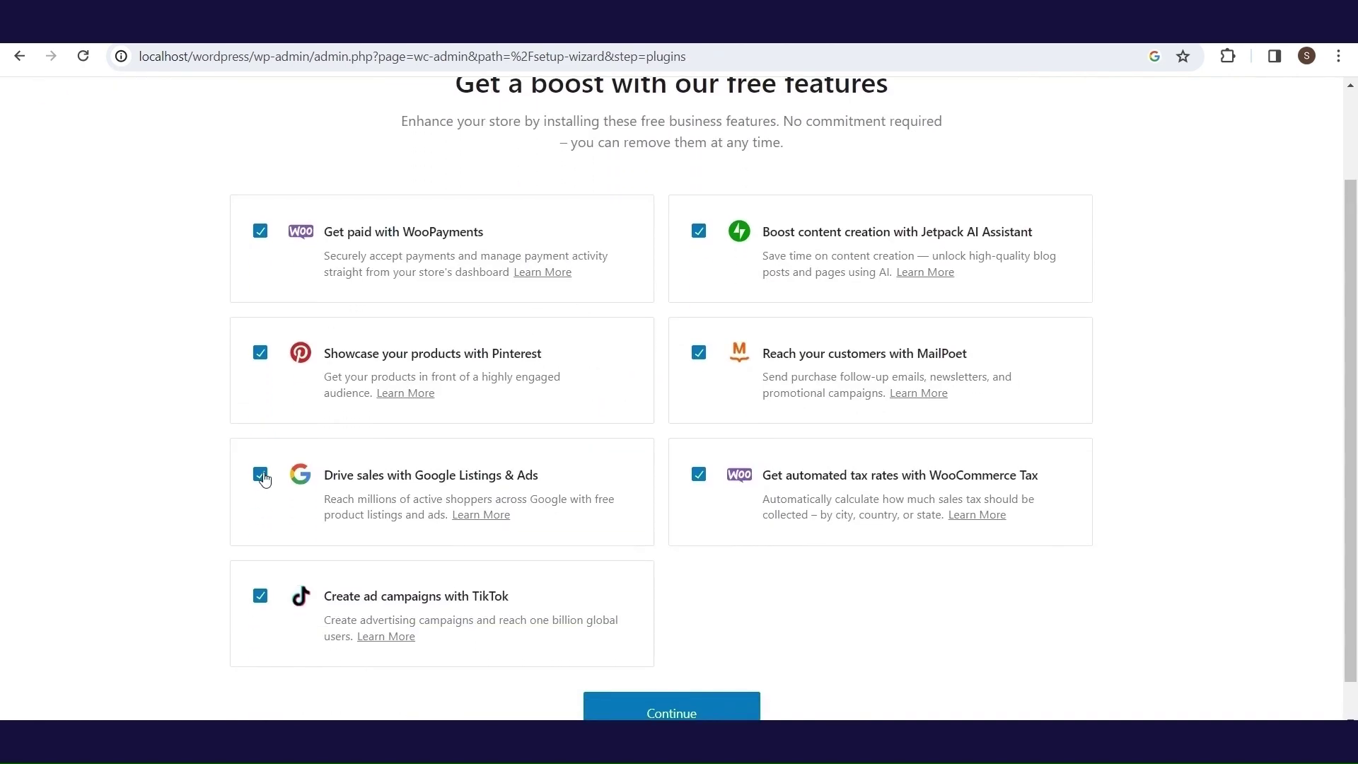
click(260, 234)
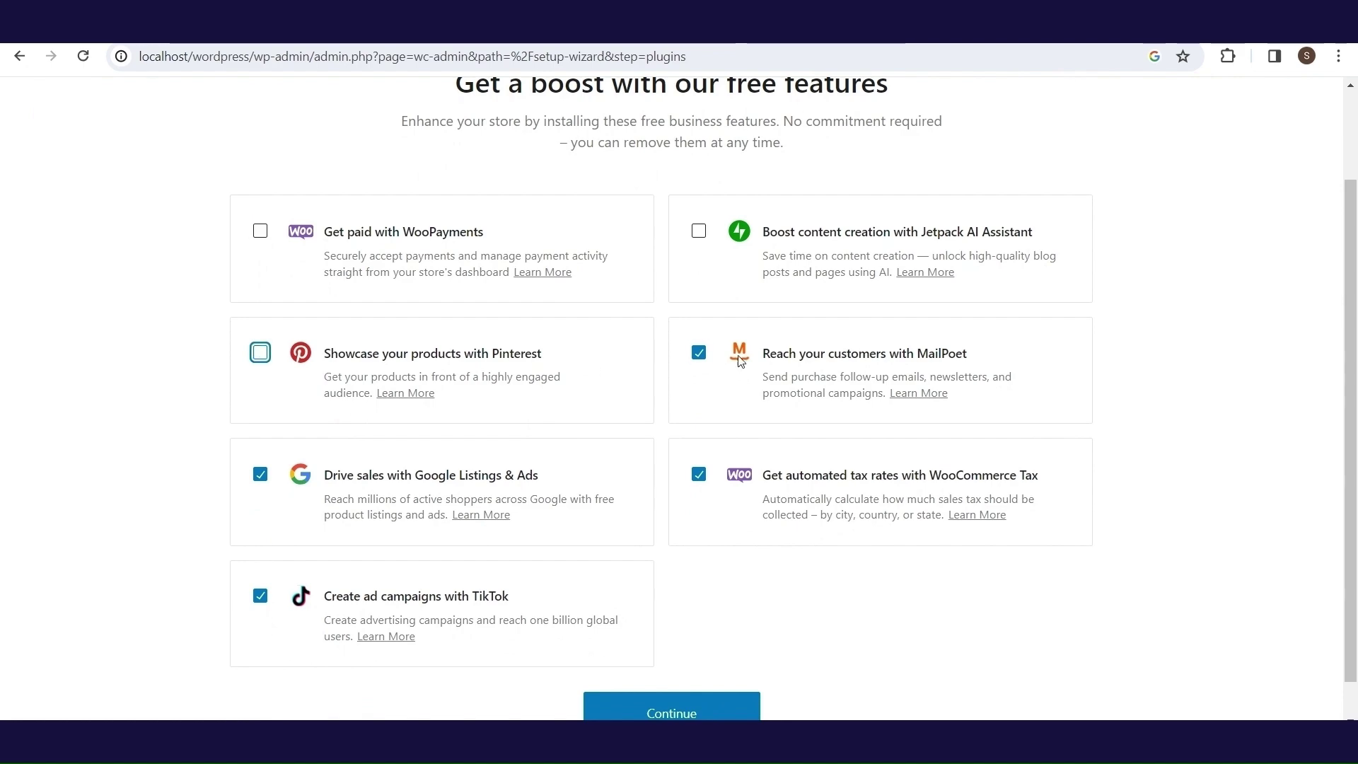
click(260, 474)
click(261, 595)
click(680, 709)
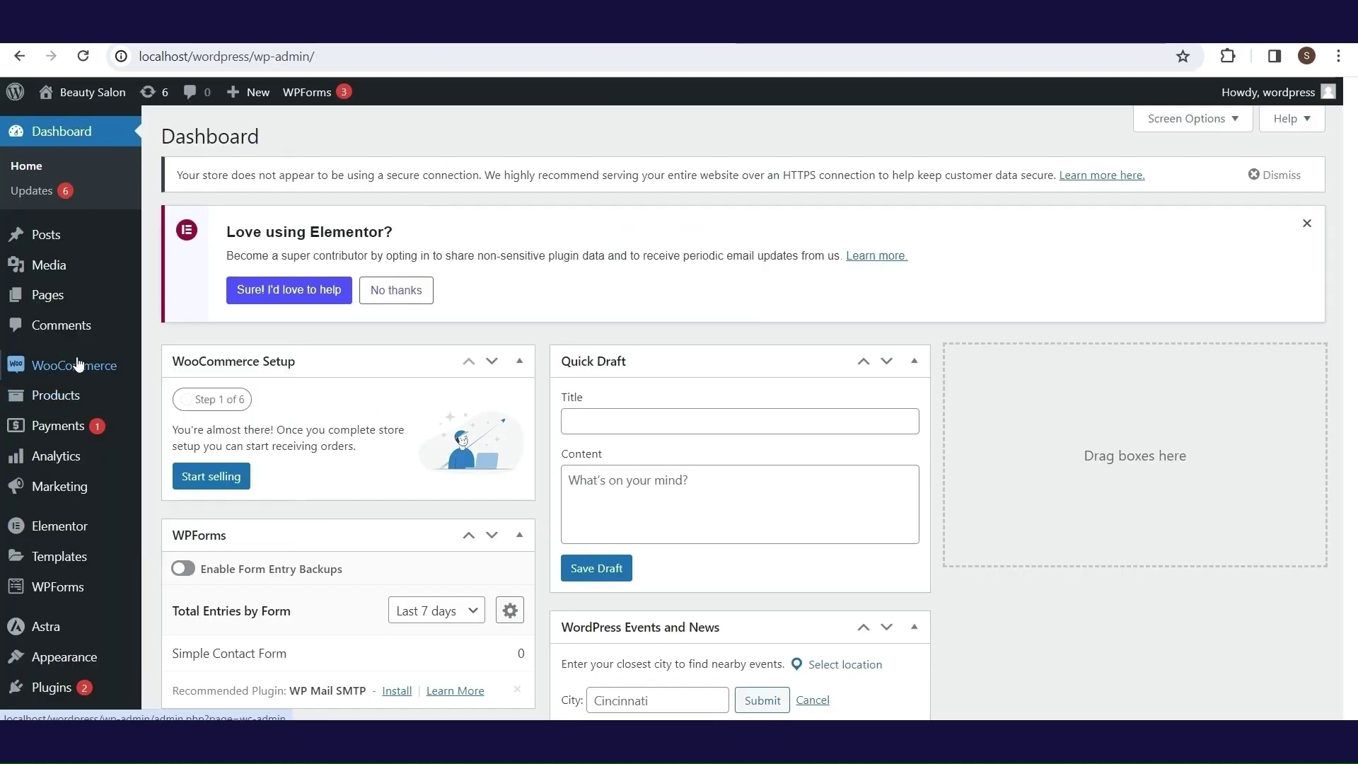
- In WooCommerce settings, enter the store address: Address 1, Address 2, London, WC1
mouse_move(91, 365)
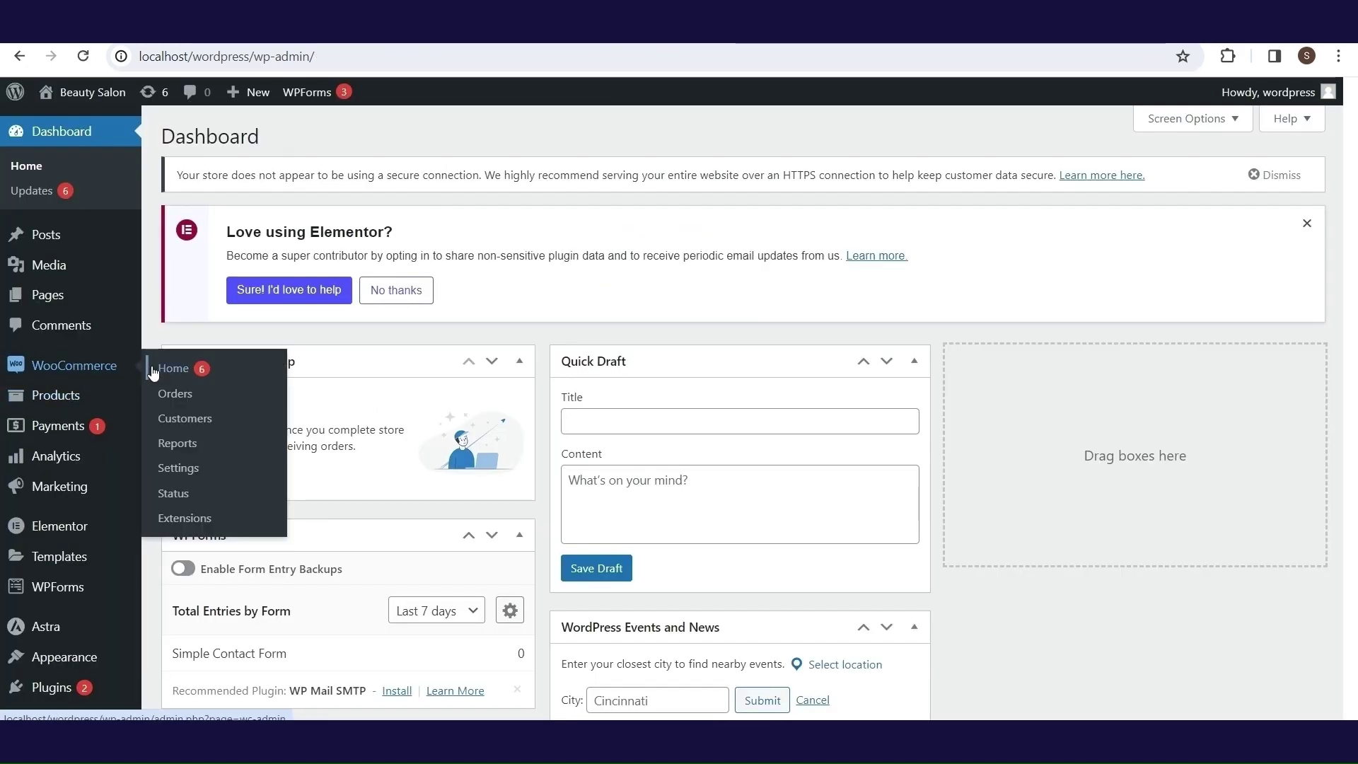
click(191, 468)
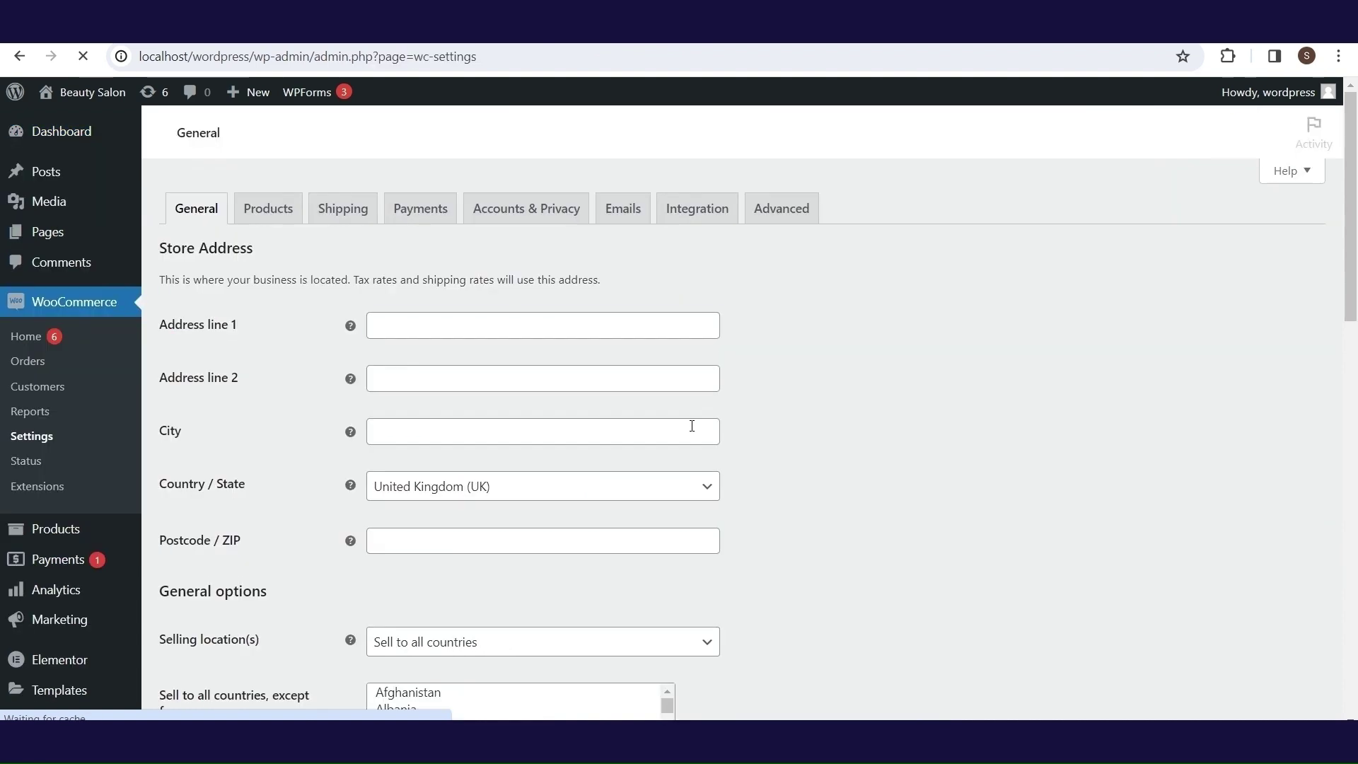
click(564, 320)
text(Adre)
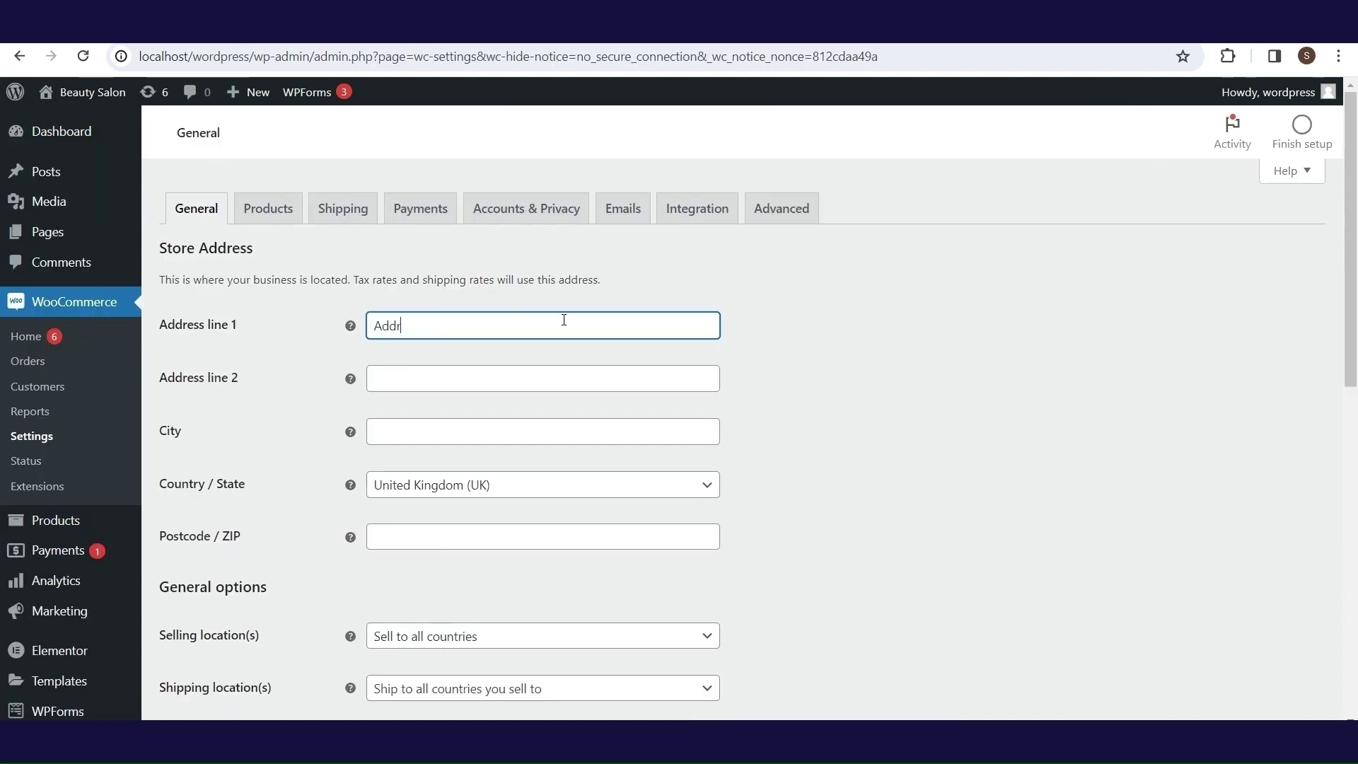
click(525, 373)
text(Address 2)
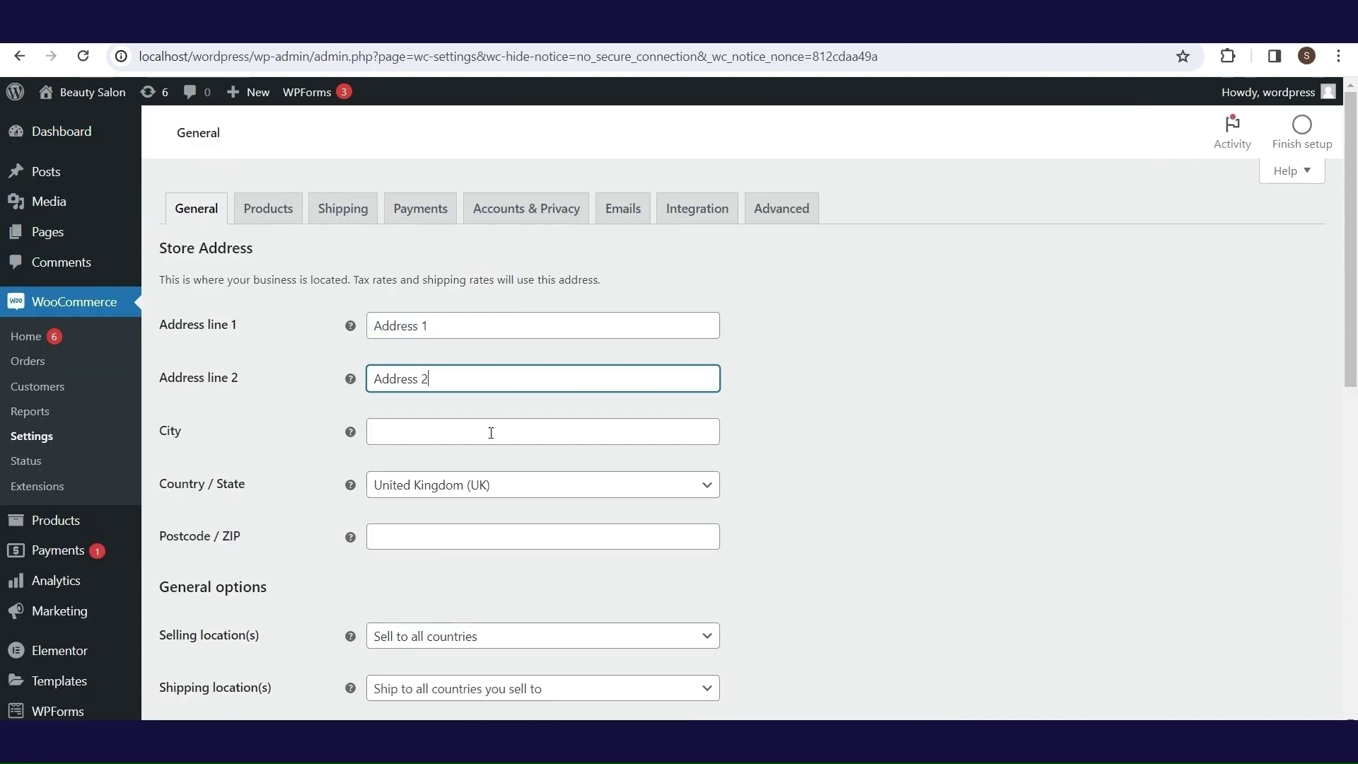
click(491, 433)
text(London)
click(433, 531)
text(WC1)
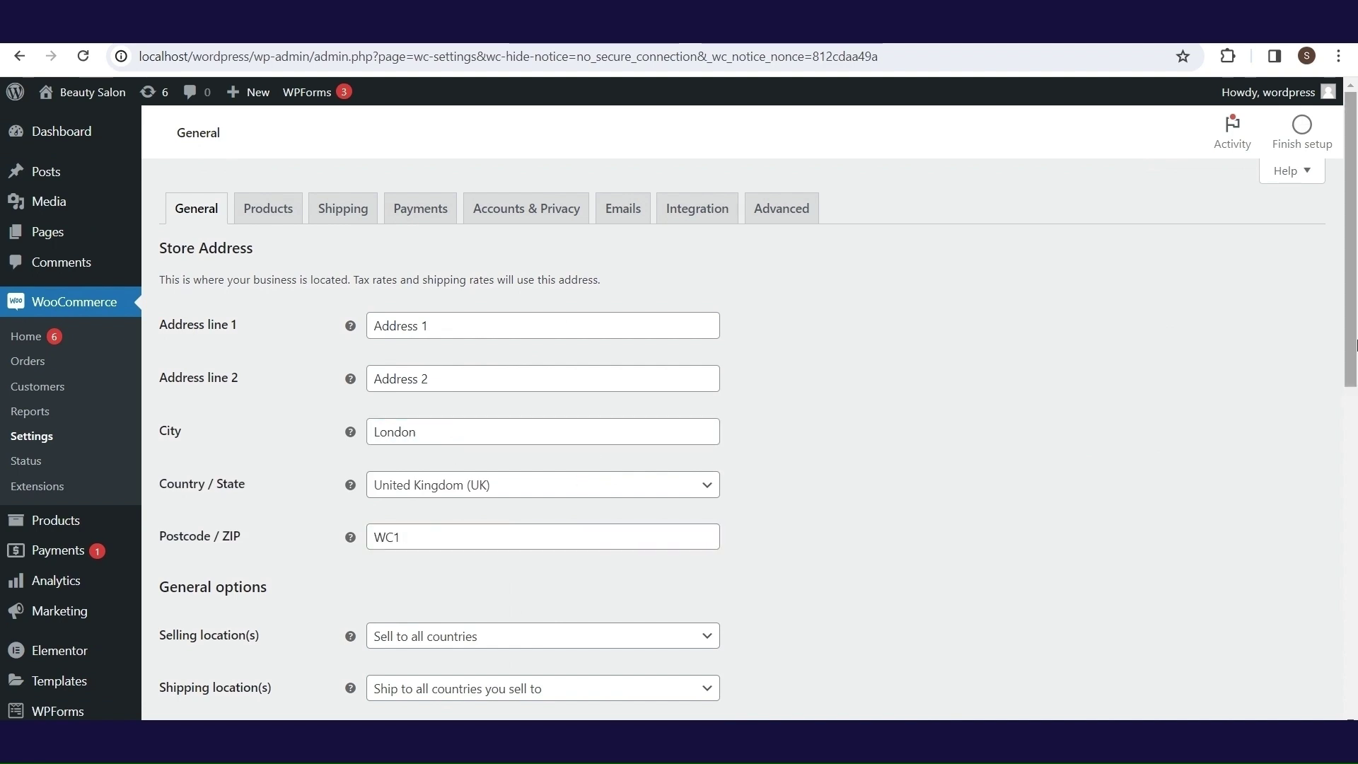
- Keep selling and shipping to all countries, with default customer location set to Shop country/region
scroll(559, 453, down, 3)
click(558, 435)
click(561, 458)
click(554, 488)
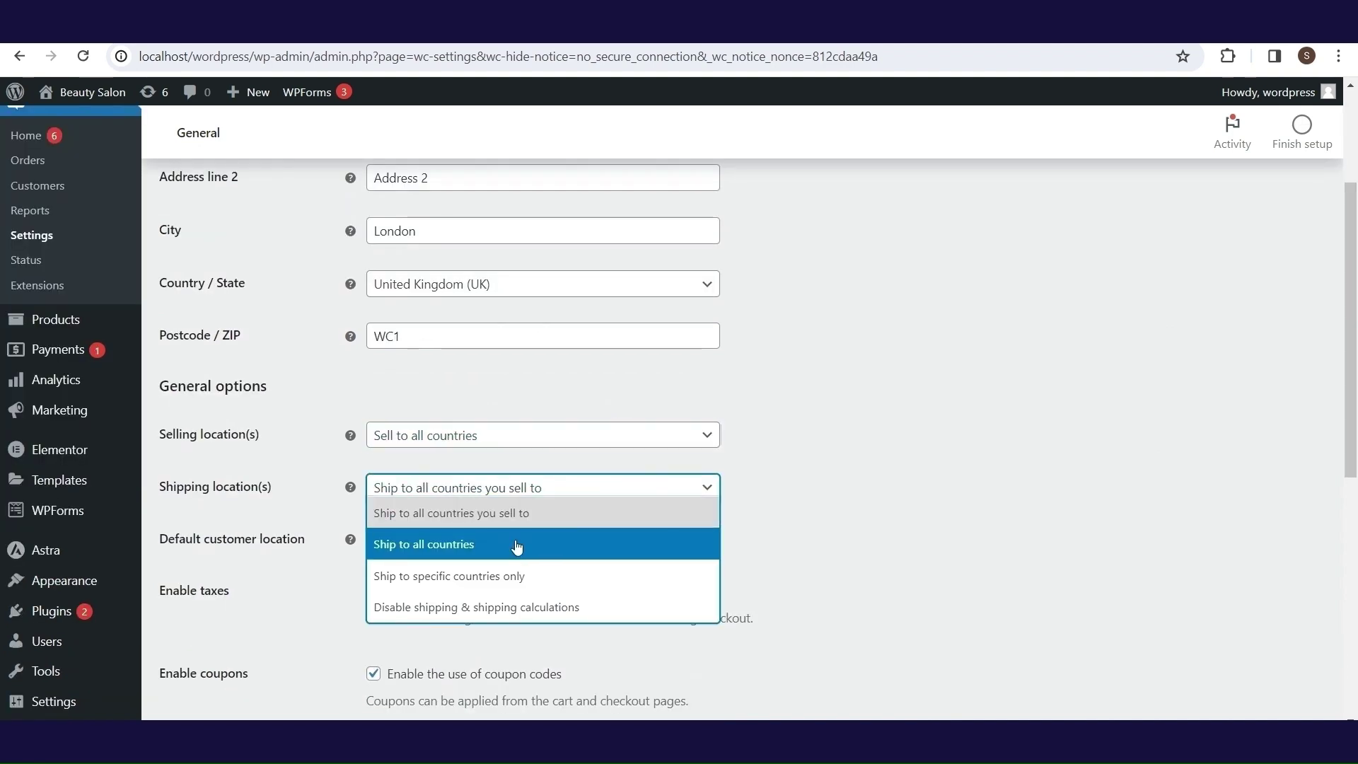
click(506, 512)
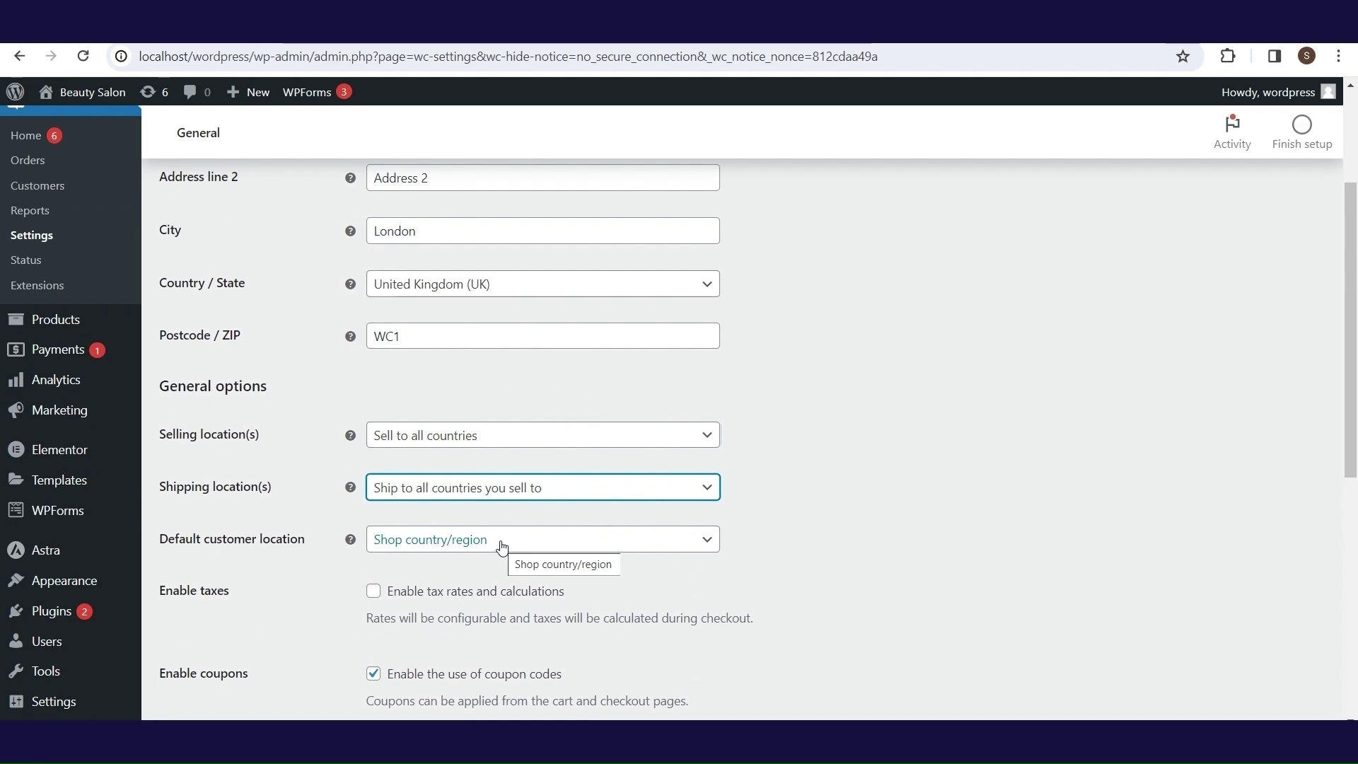
click(502, 541)
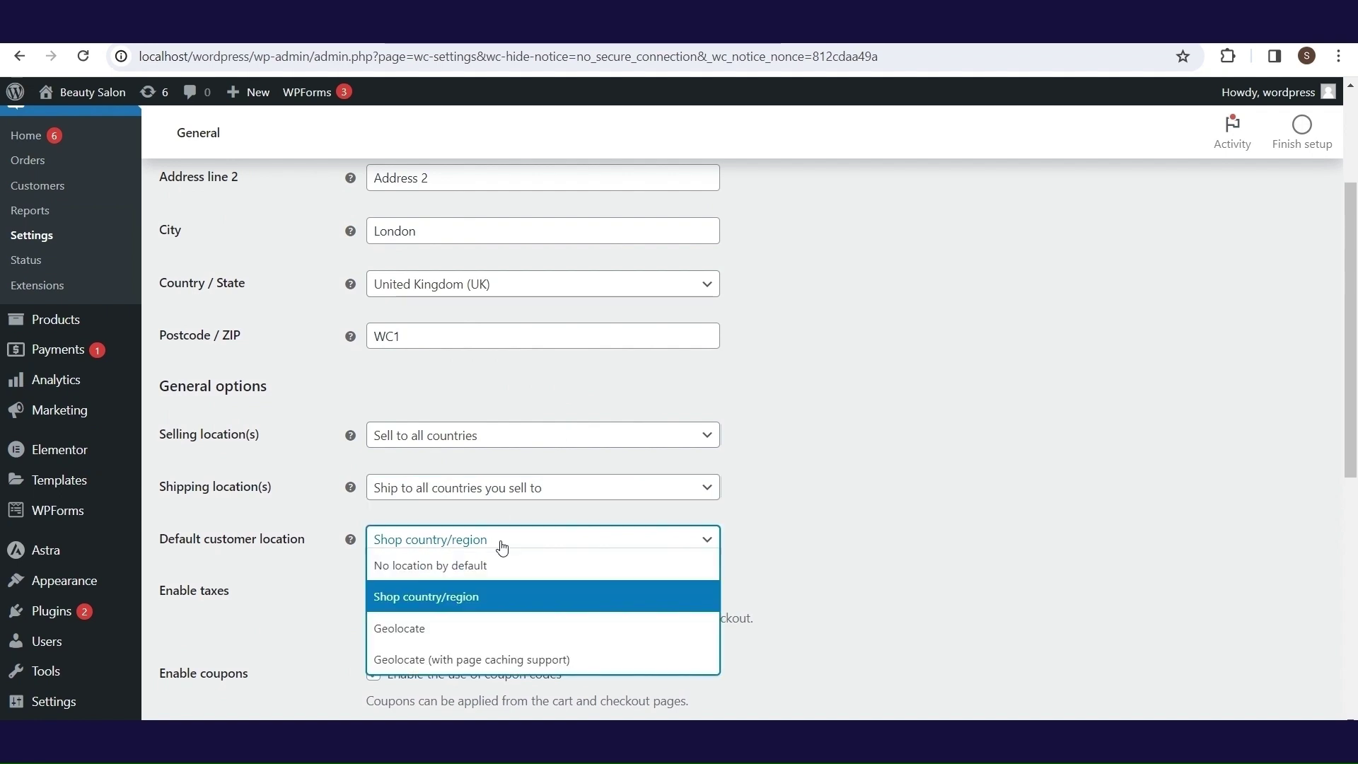
click(512, 606)
drag(1353, 391, 1354, 467)
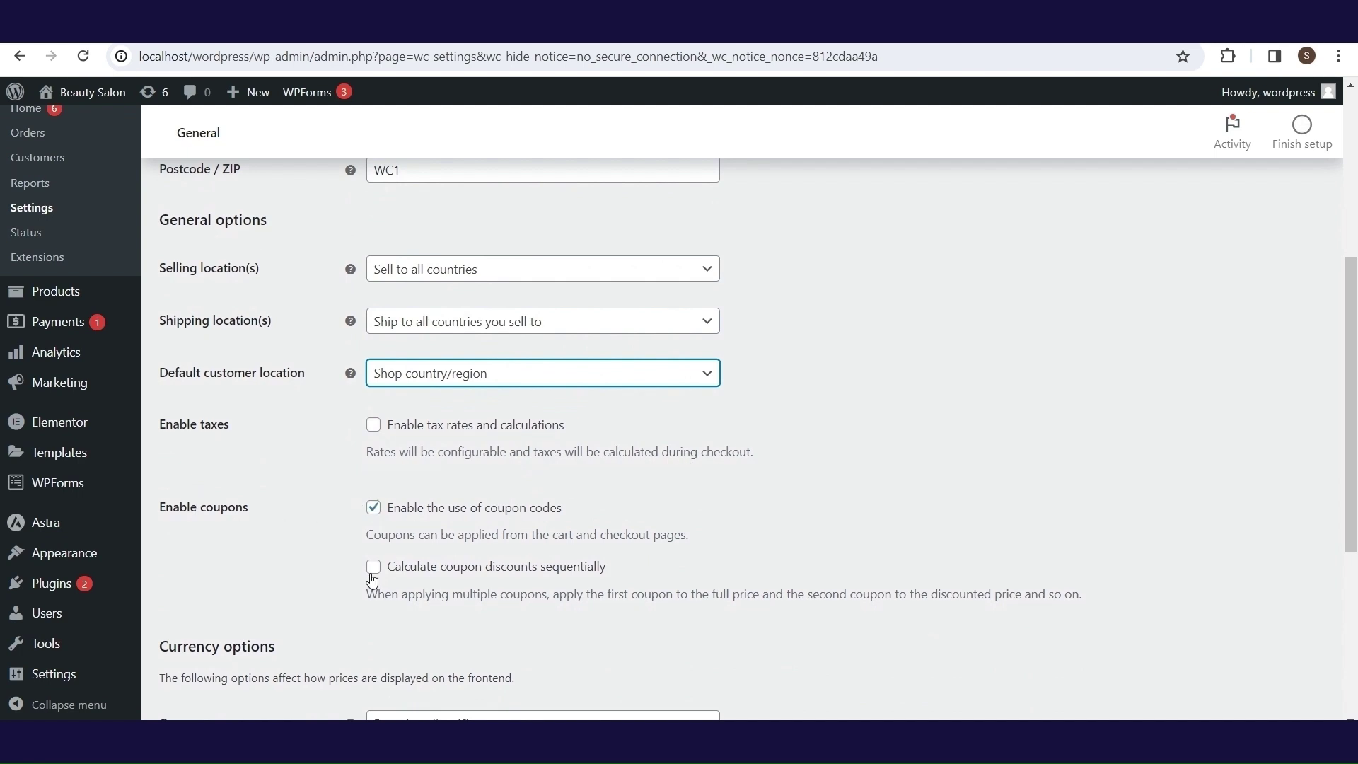
scroll(1123, 563, down, 5)
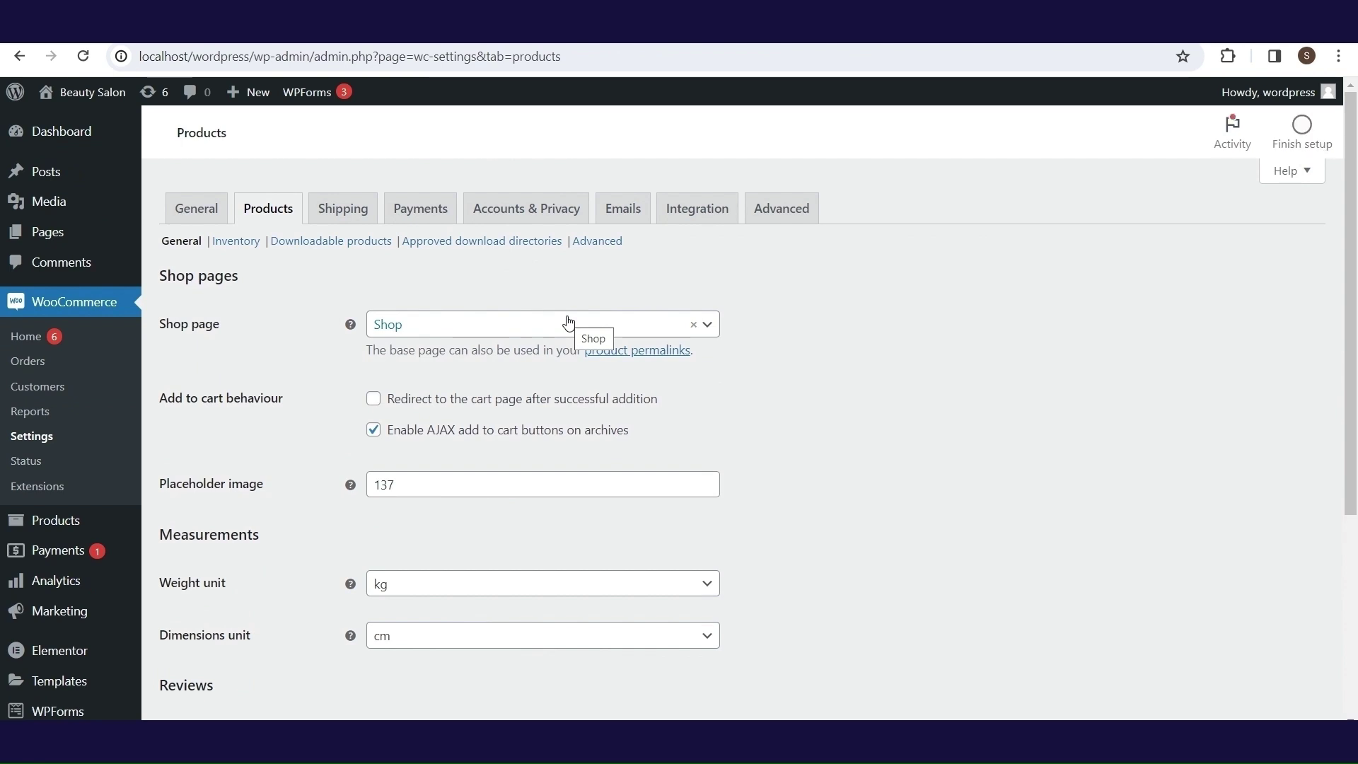
- Keep Shop as the shop page and enable redirecting to the cart after adding items
click(568, 323)
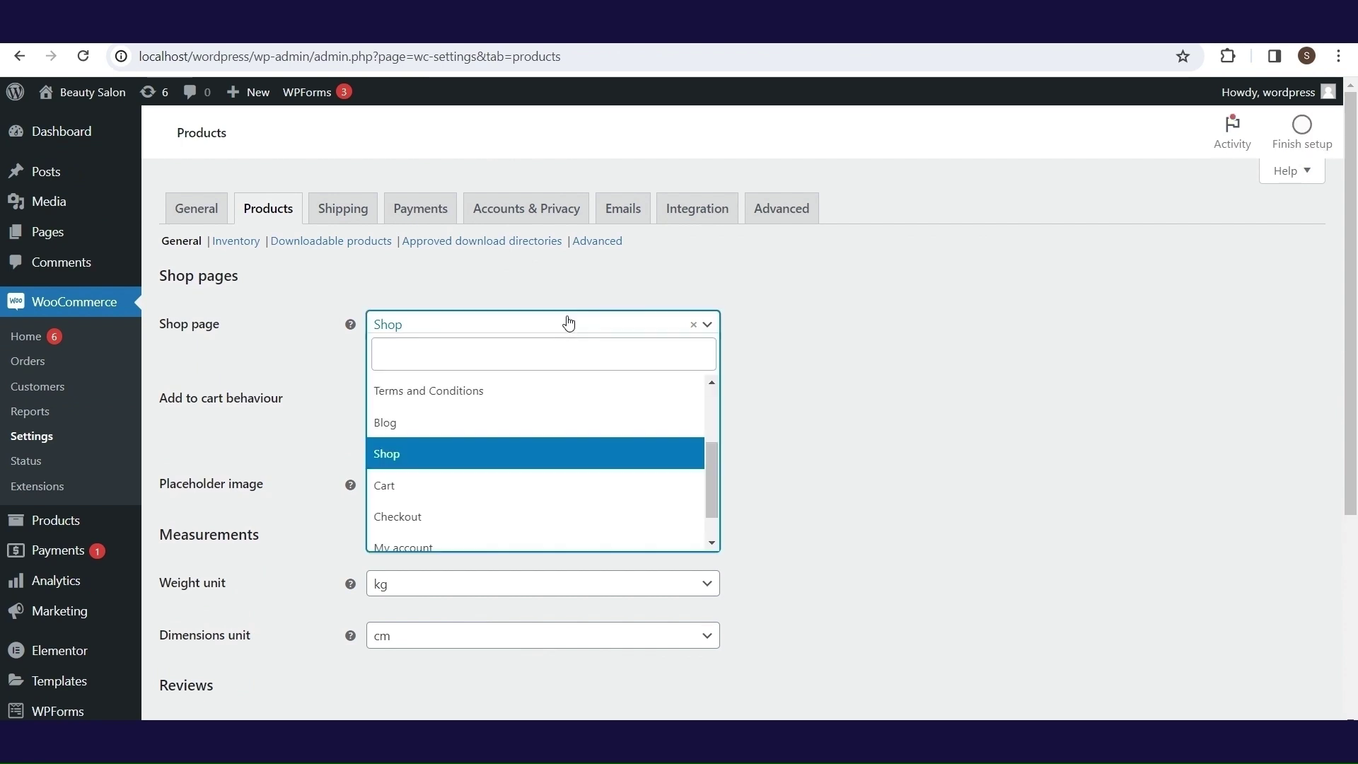
click(586, 460)
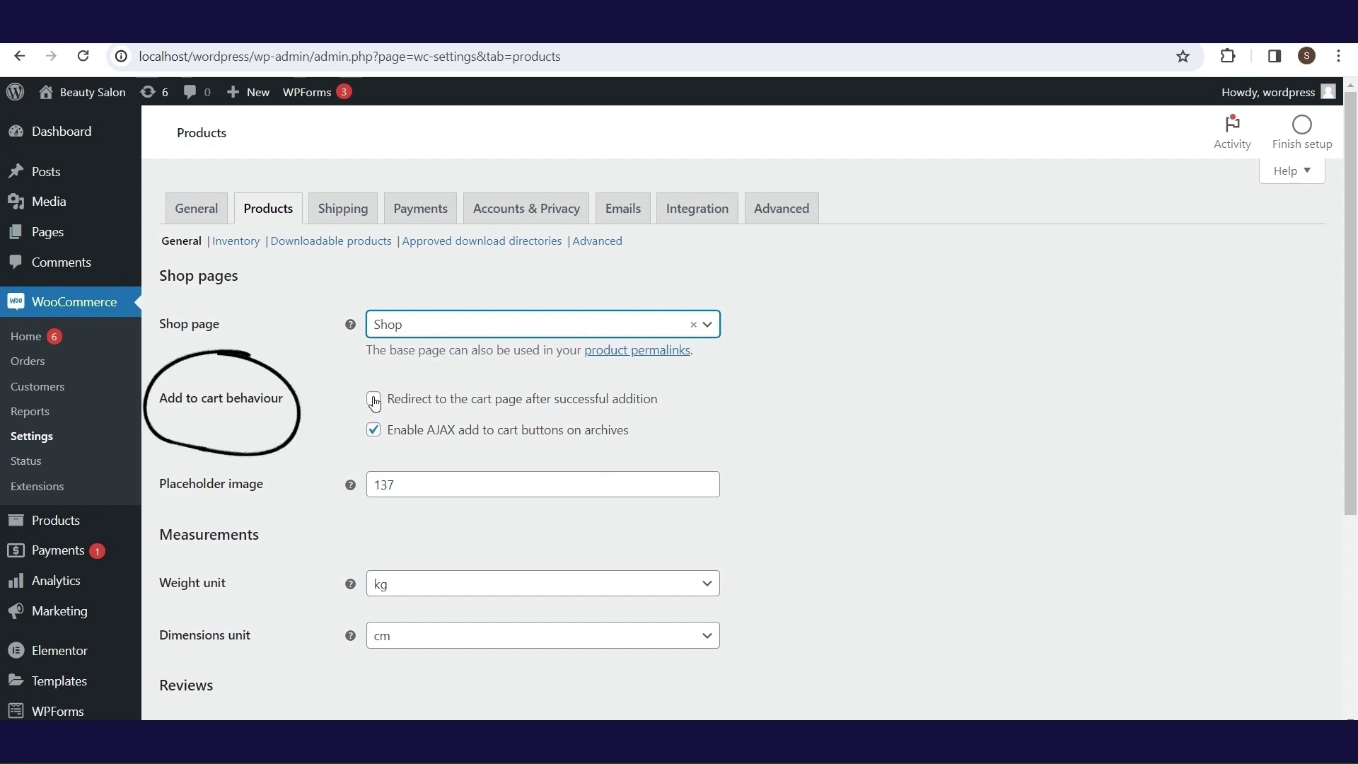
click(373, 400)
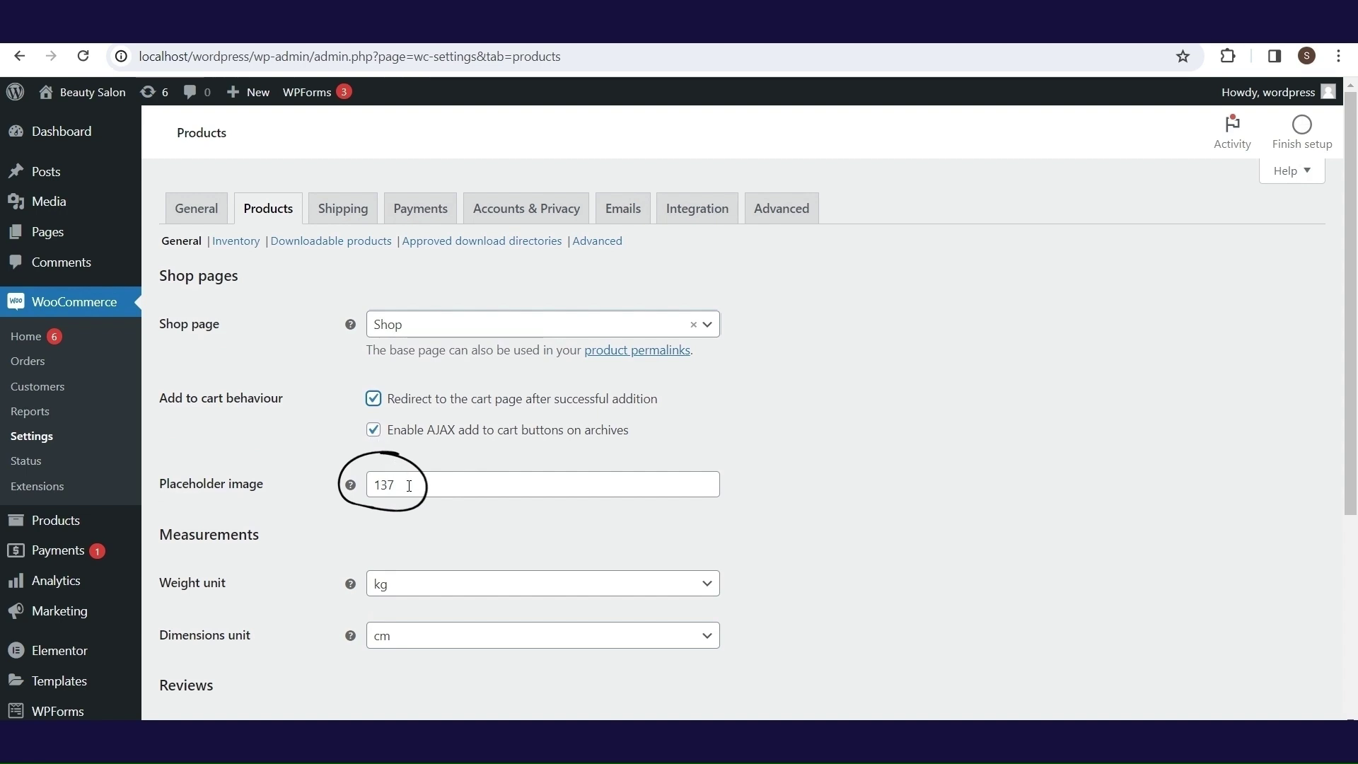
mouse_move(351, 491)
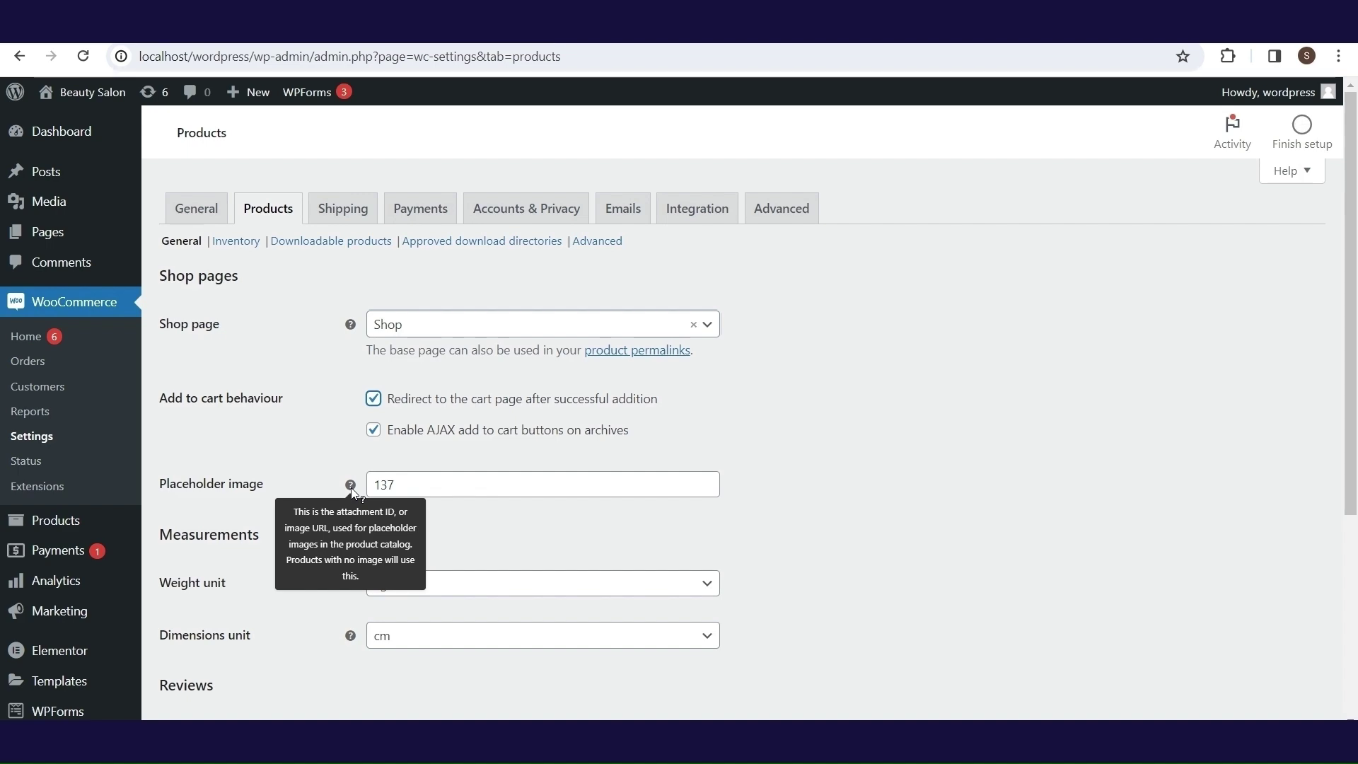
scroll(885, 522, down, 4)
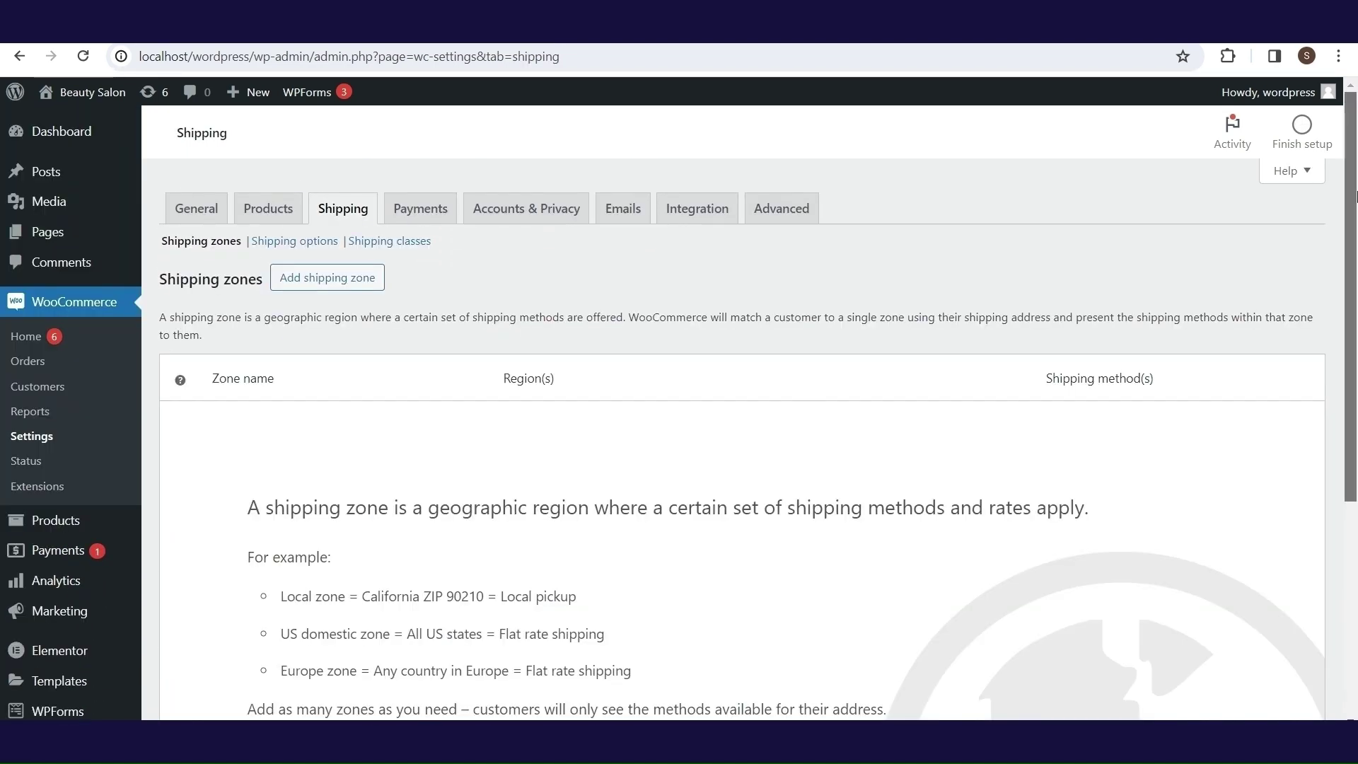
- Turn on Cash on delivery payments and open its setup details
scroll(1352, 224, down, 1)
mouse_move(1352, 223)
mouse_down()
mouse_move(1353, 196)
mouse_move(1354, 249)
mouse_up()
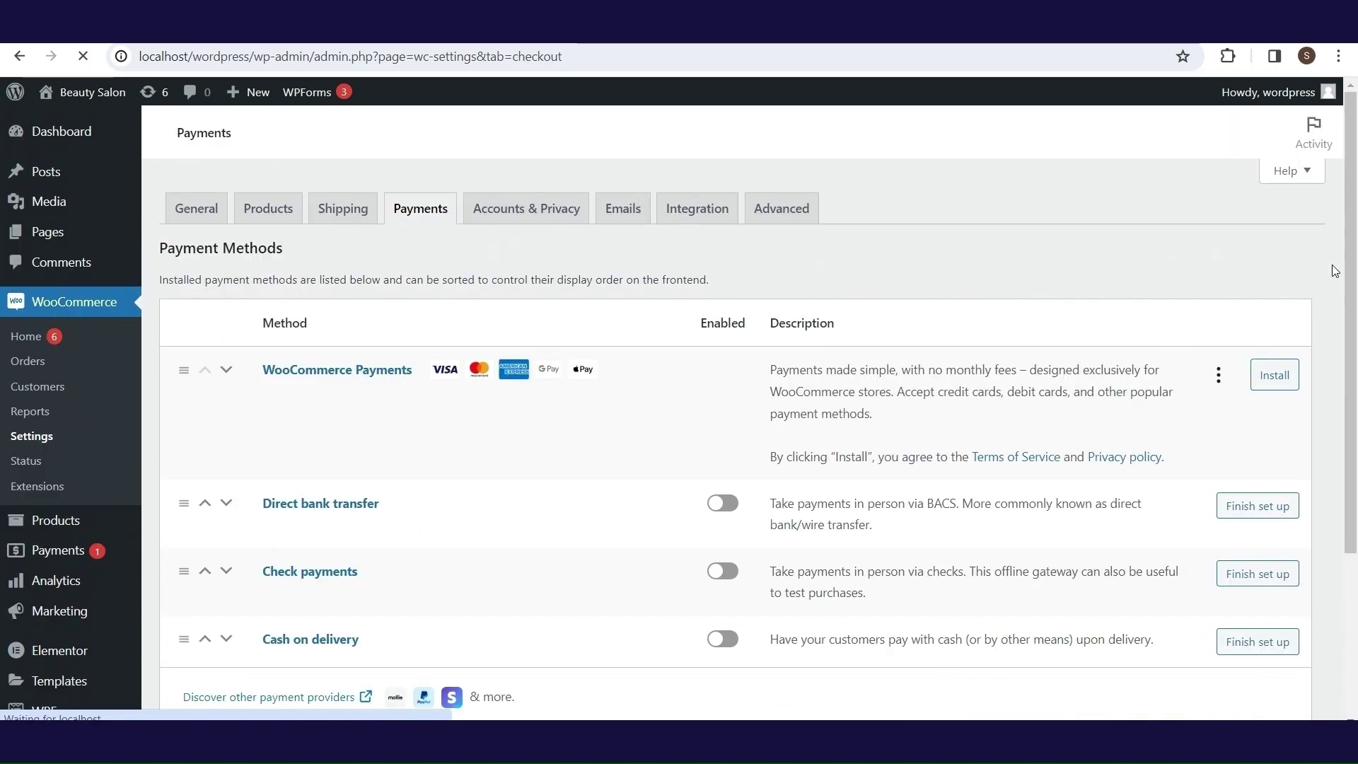
scroll(1354, 235, down, 1)
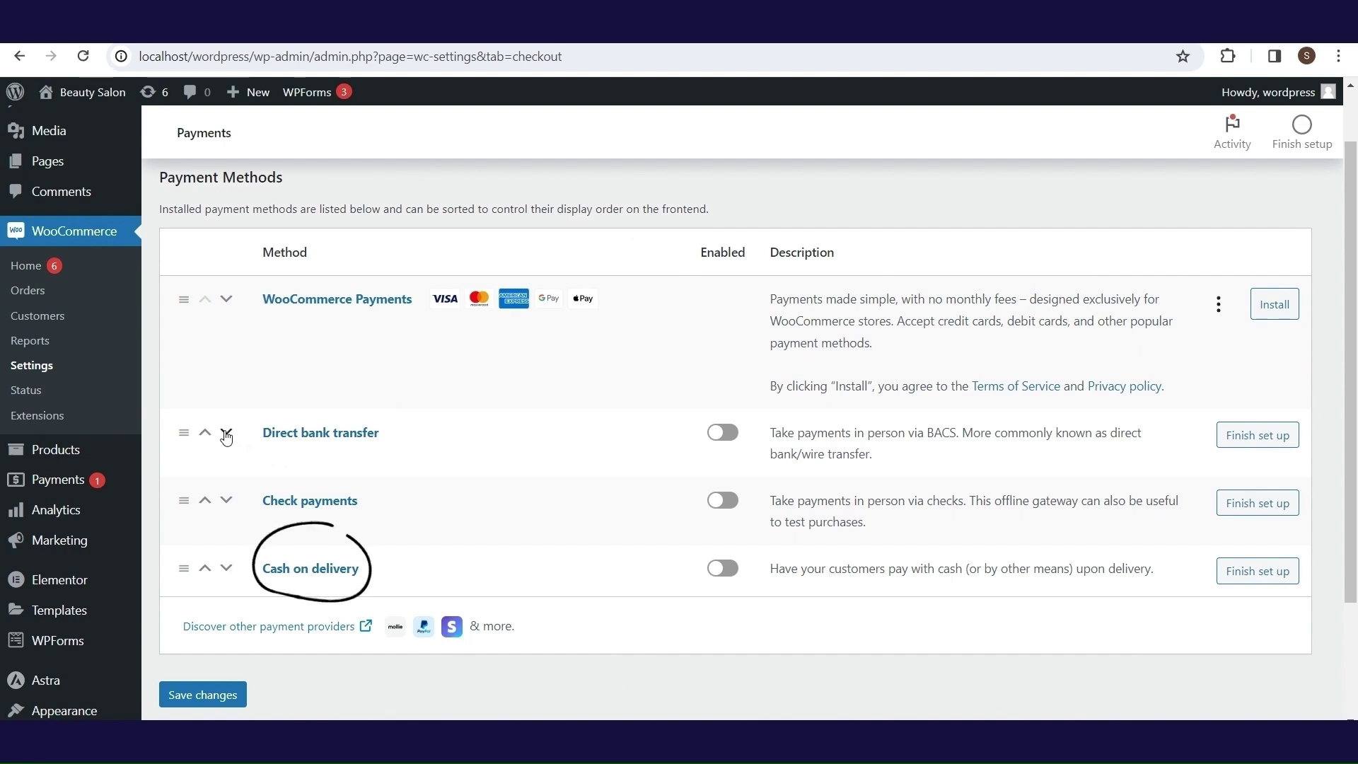
click(732, 574)
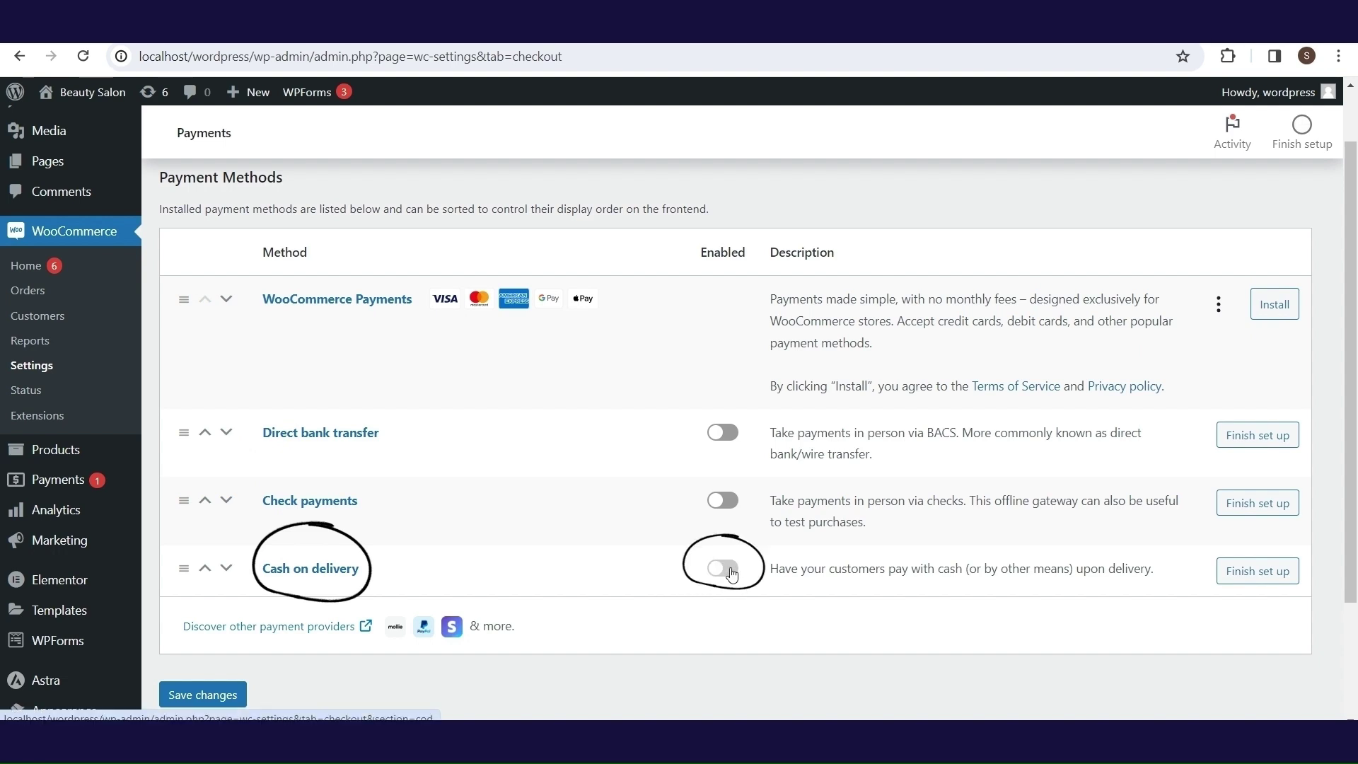
scroll(1061, 559, down, 1)
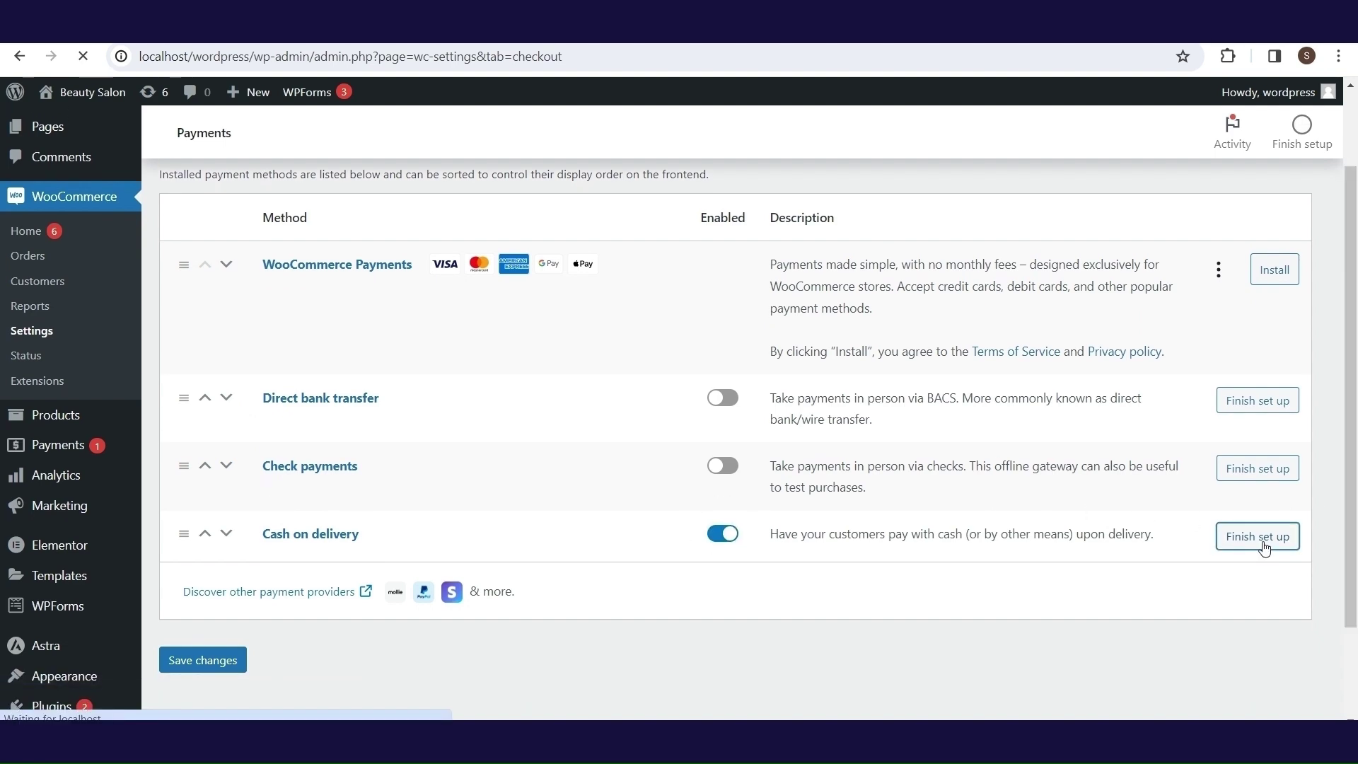
click(1262, 543)
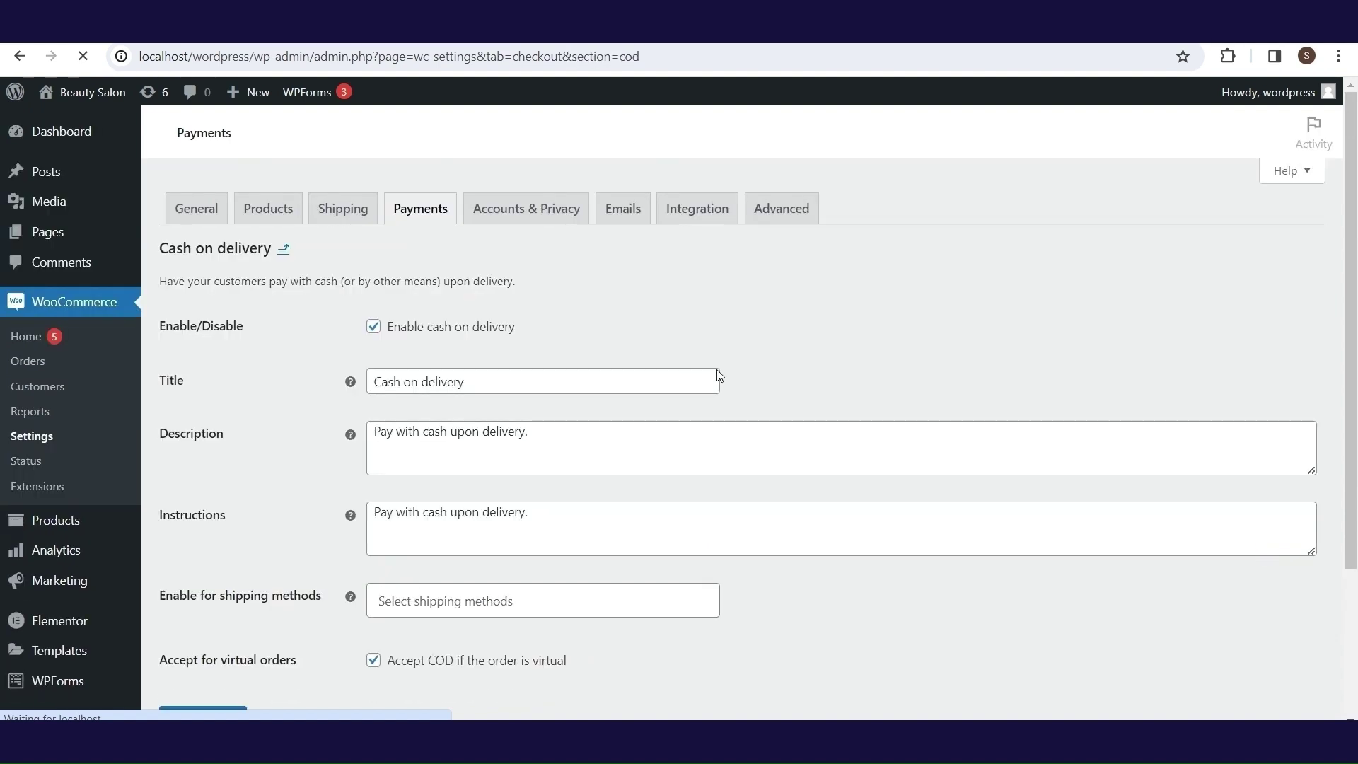
scroll(903, 422, down, 3)
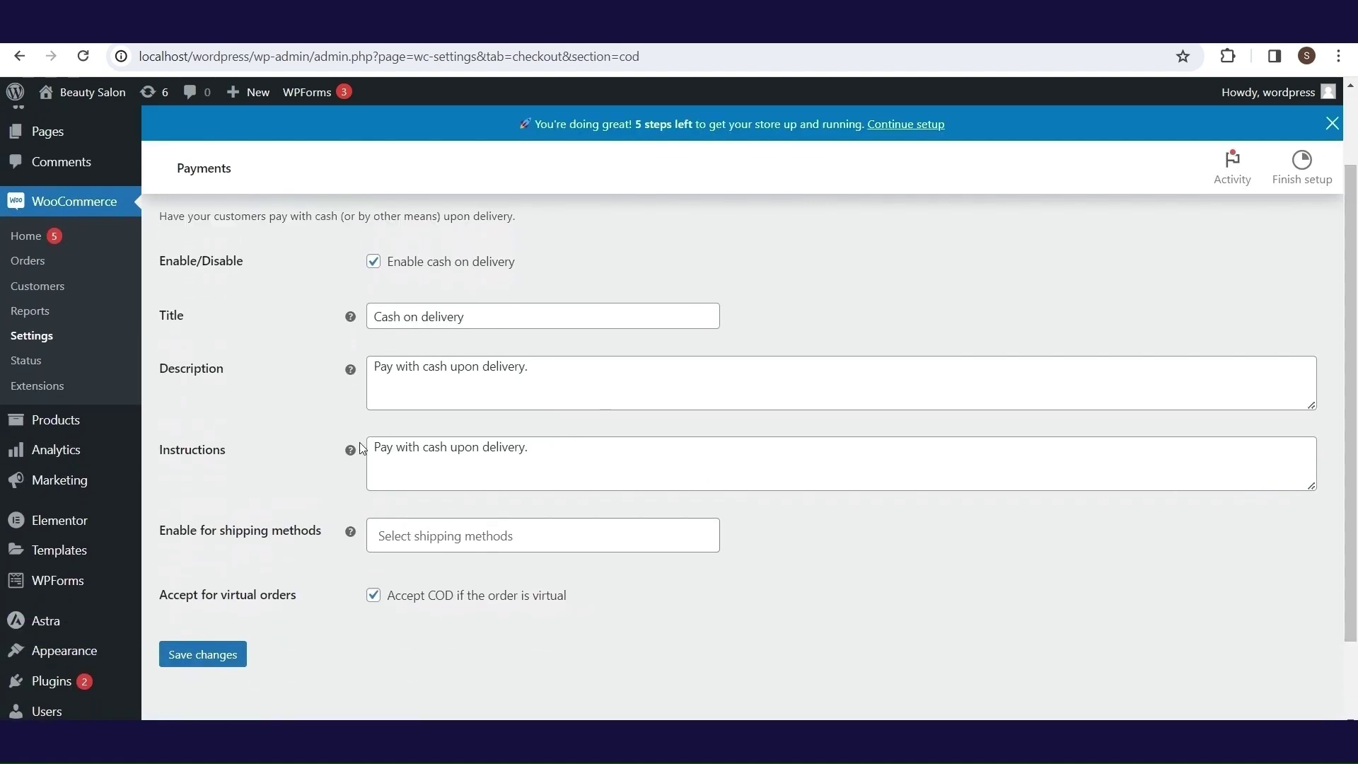
mouse_move(354, 459)
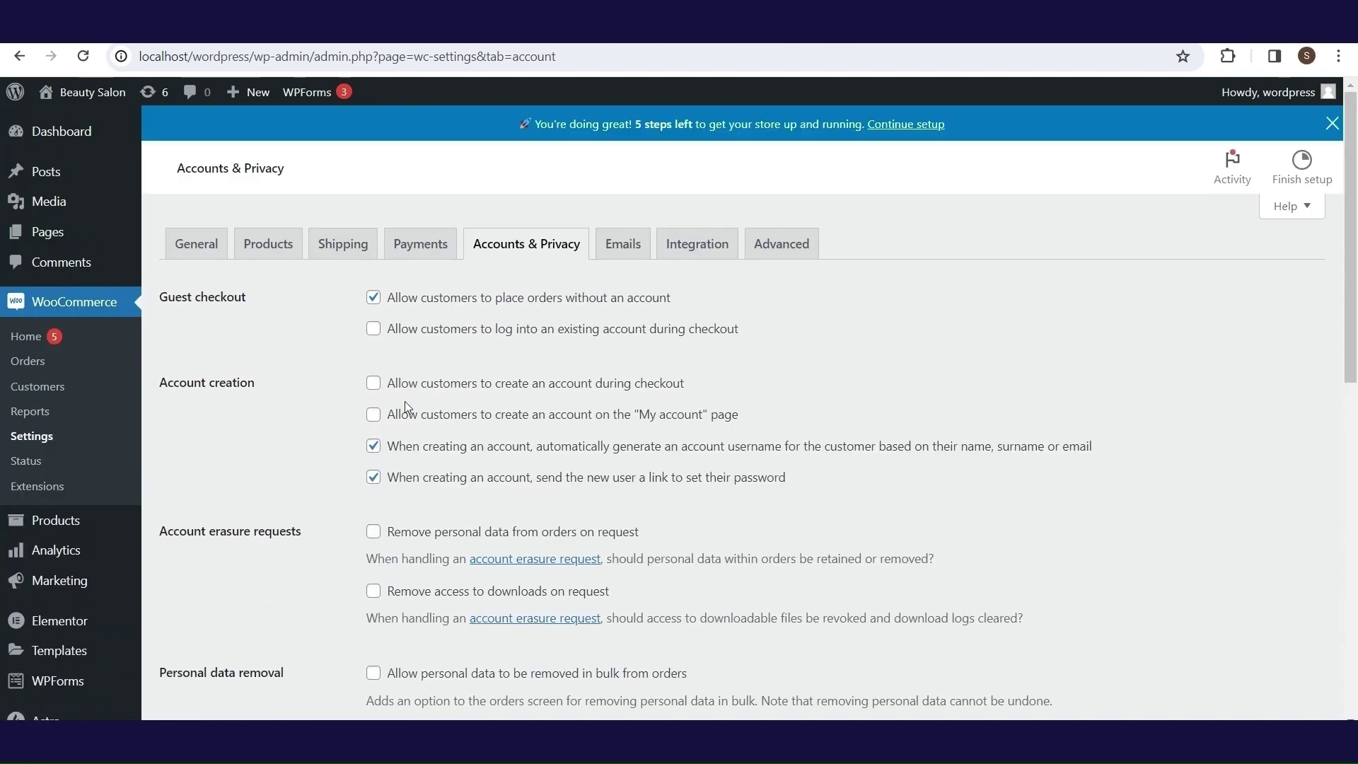
- Allow account creation at checkout and on the My account page, and save the changes
click(373, 384)
click(373, 415)
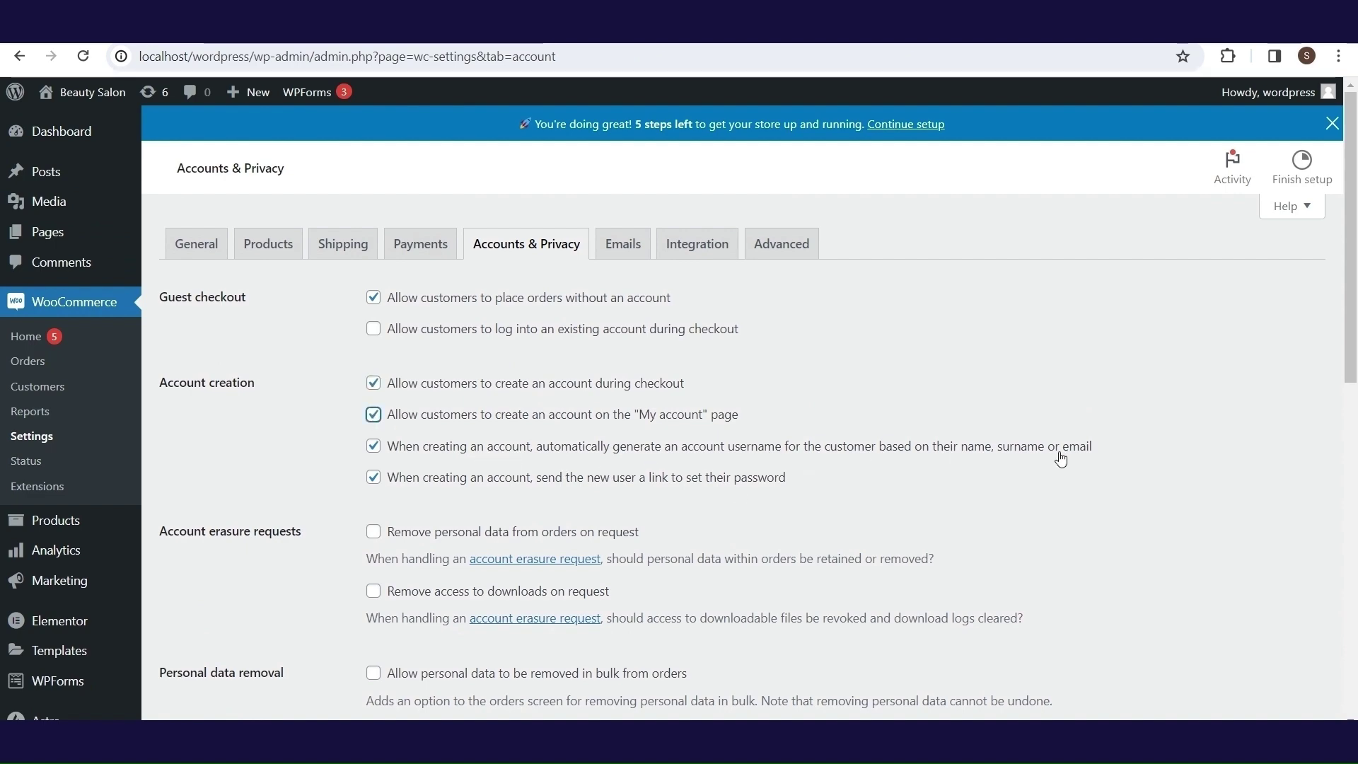
scroll(1354, 348, down, 2)
scroll(1354, 348, down, 2)
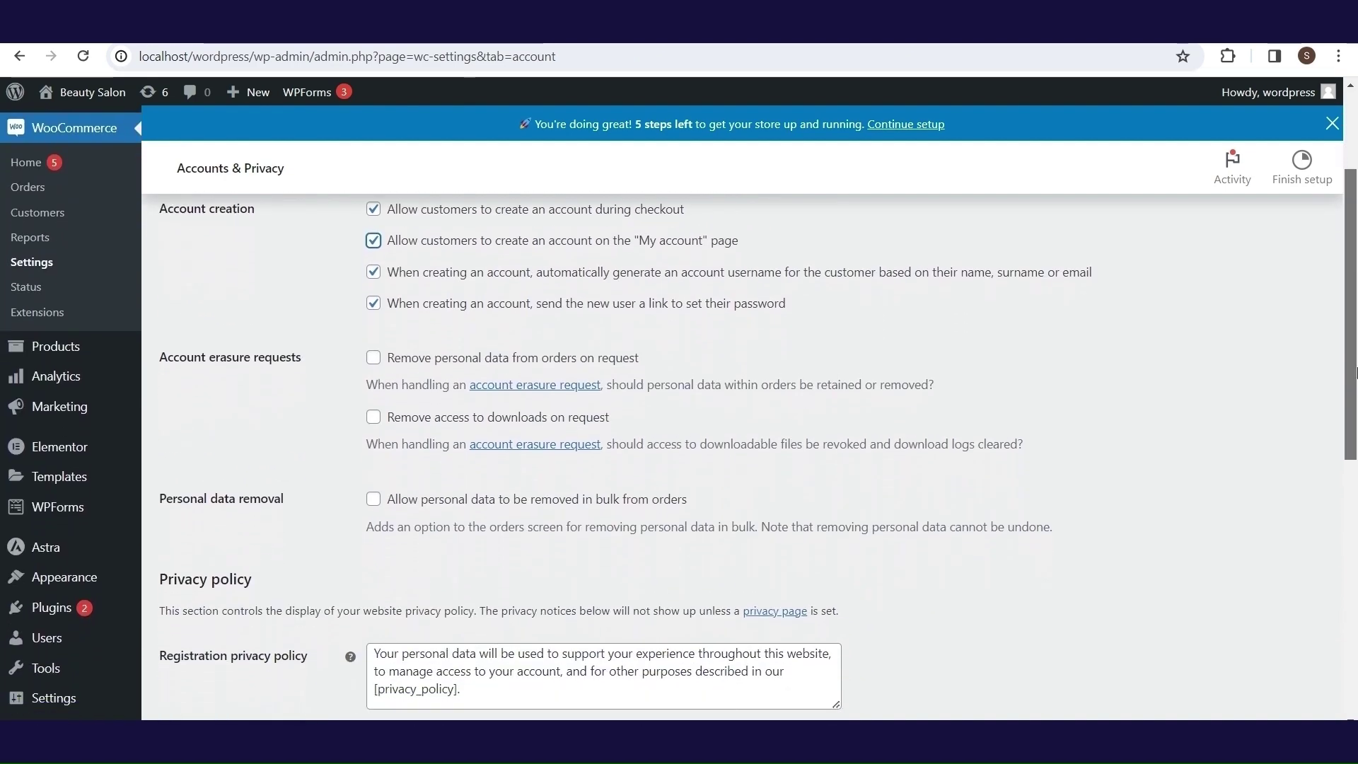
scroll(431, 450, down, 2)
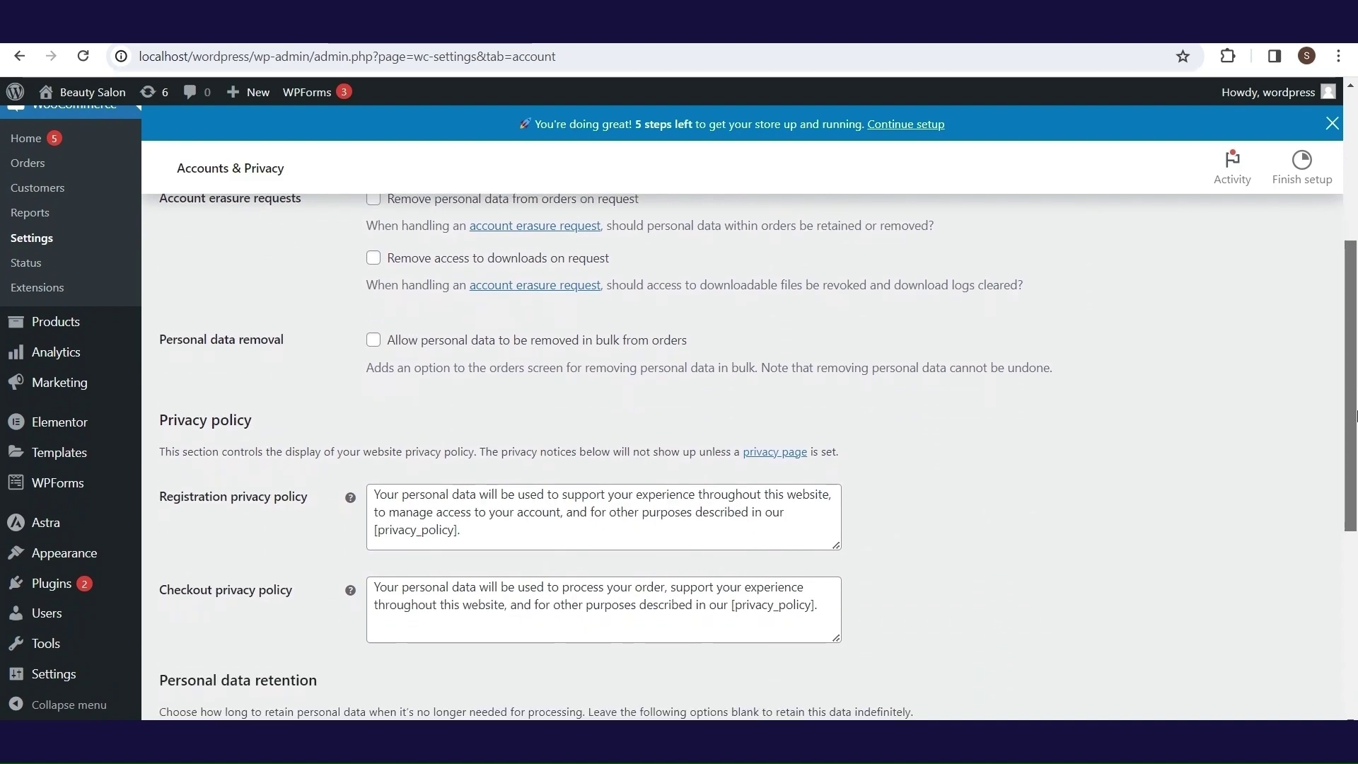
scroll(1354, 527, down, 3)
drag(1355, 527, 1355, 621)
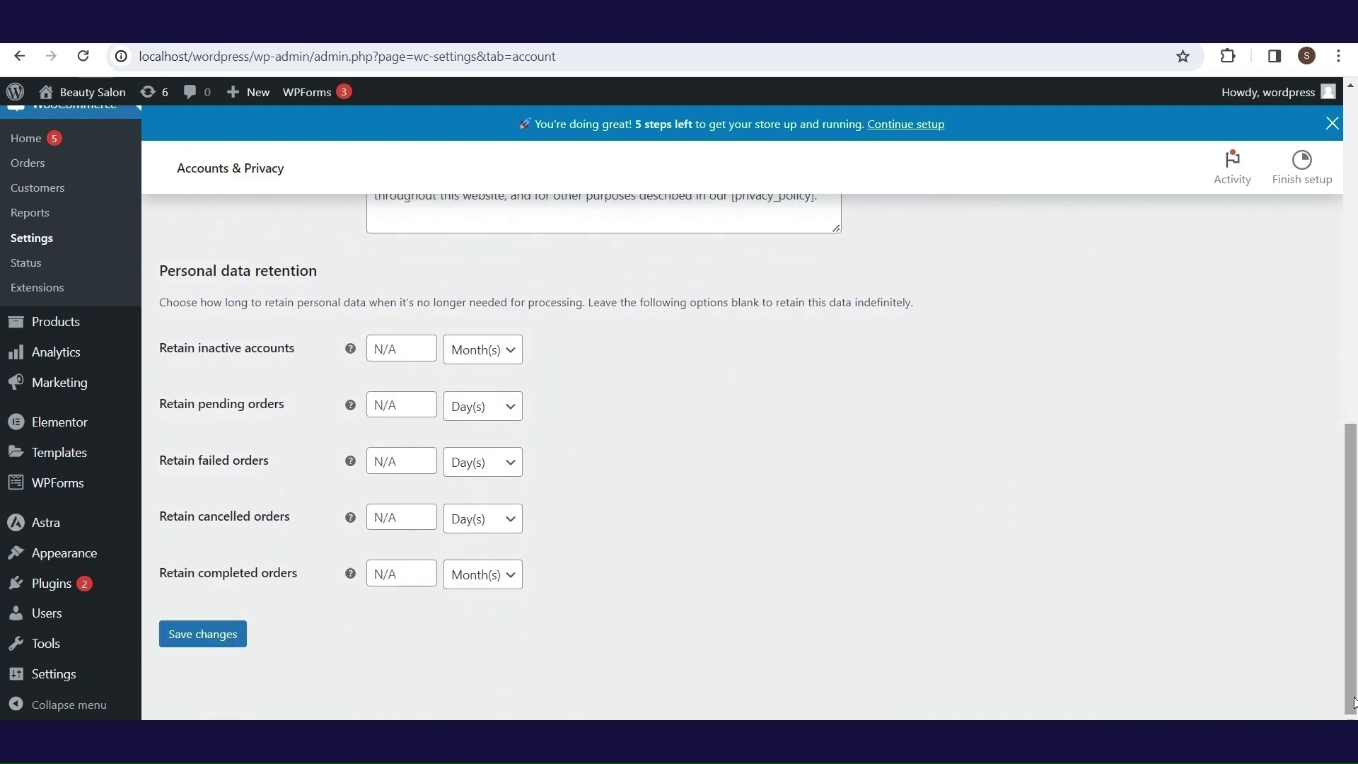
click(203, 635)
- Review the Emails notification settings, then move to the Integration settings
click(621, 211)
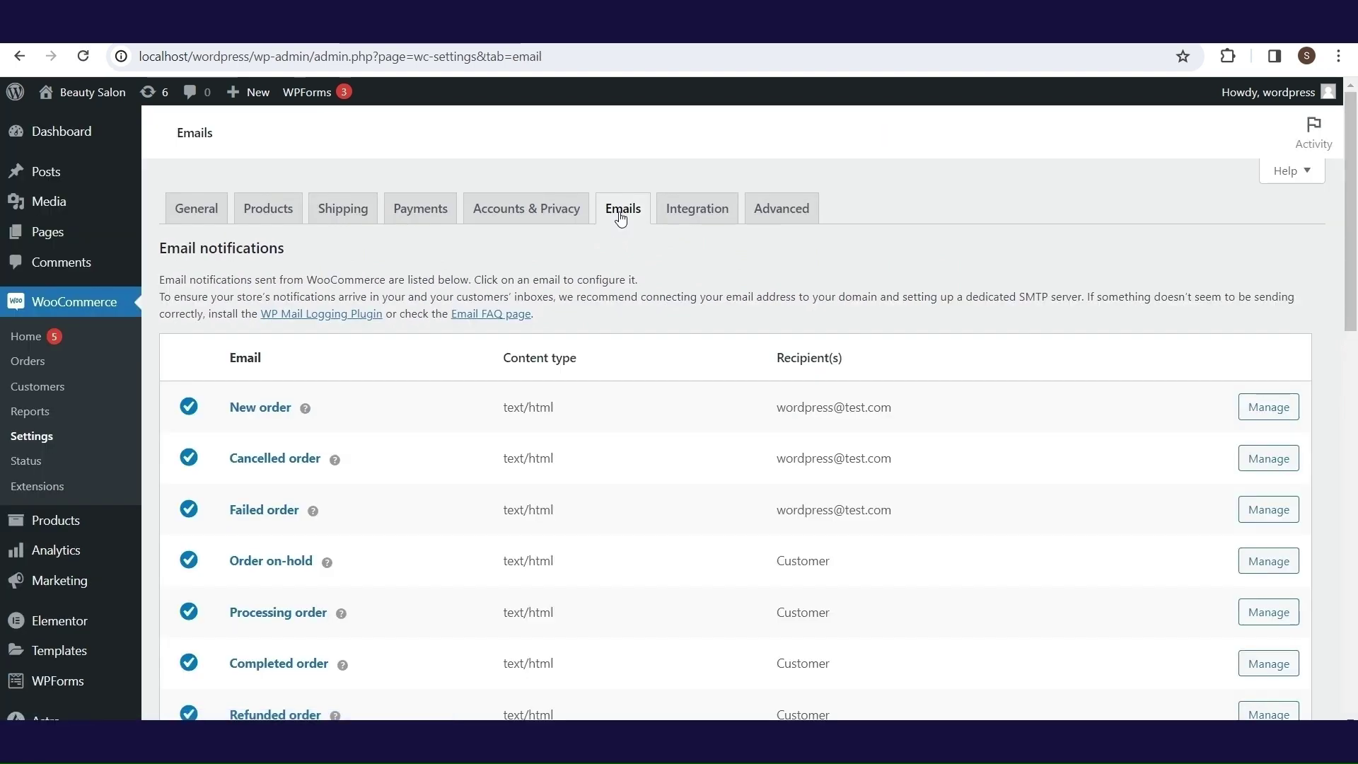
scroll(1344, 306, down, 2)
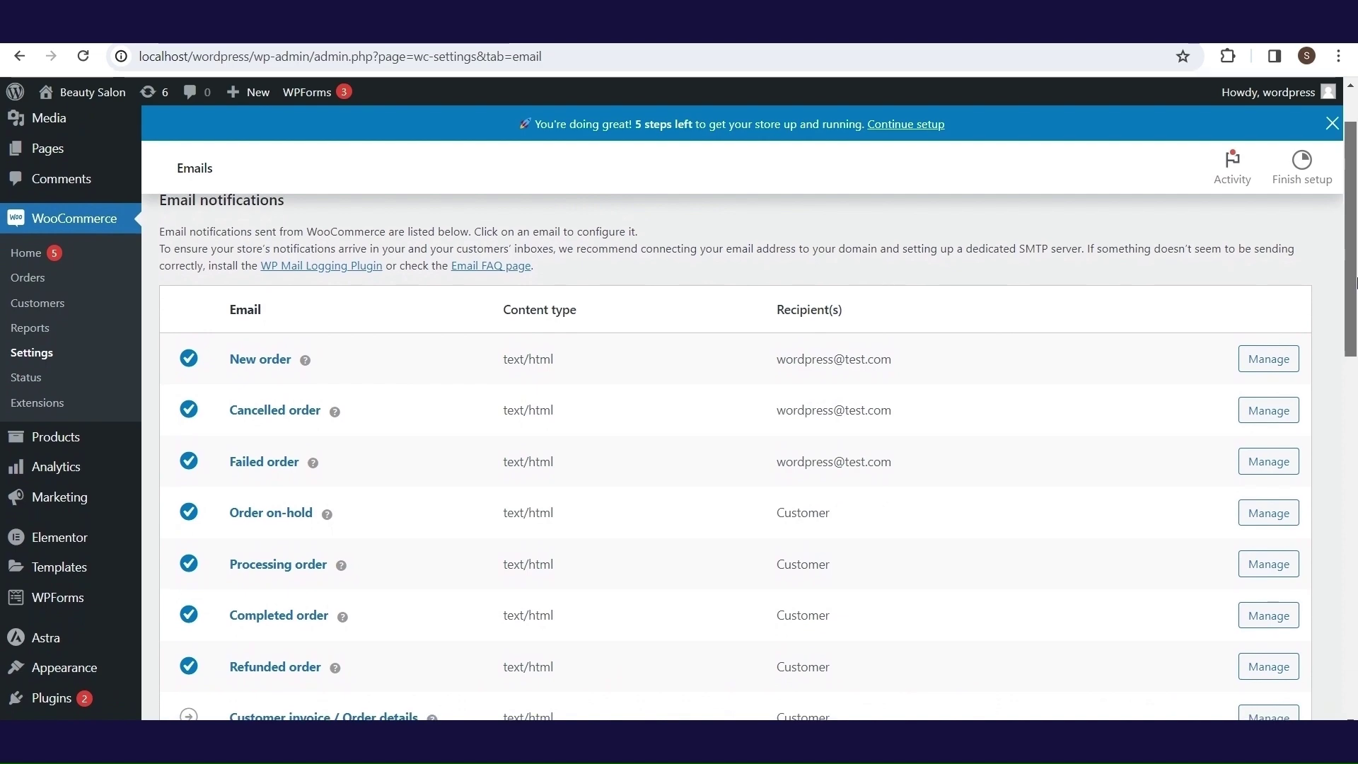
scroll(686, 283, up, 3)
click(686, 212)
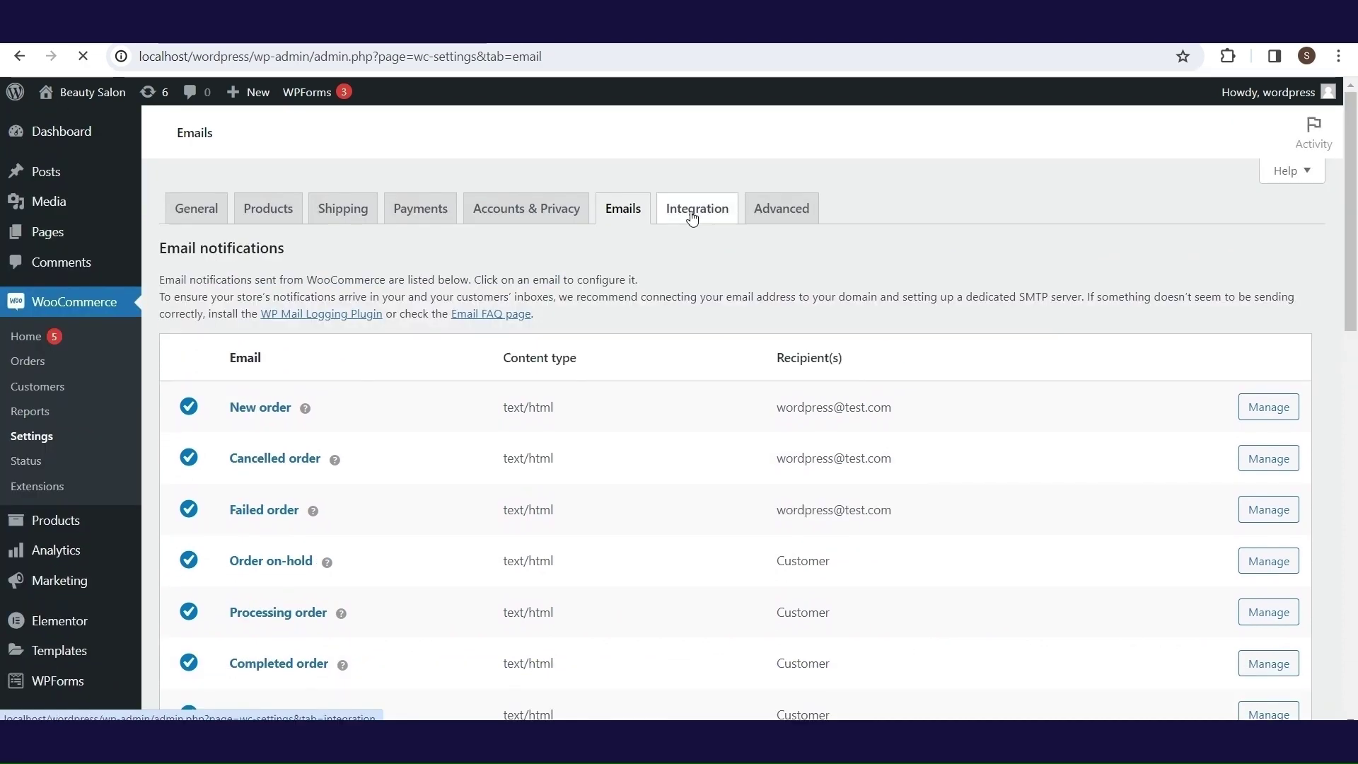
click(692, 216)
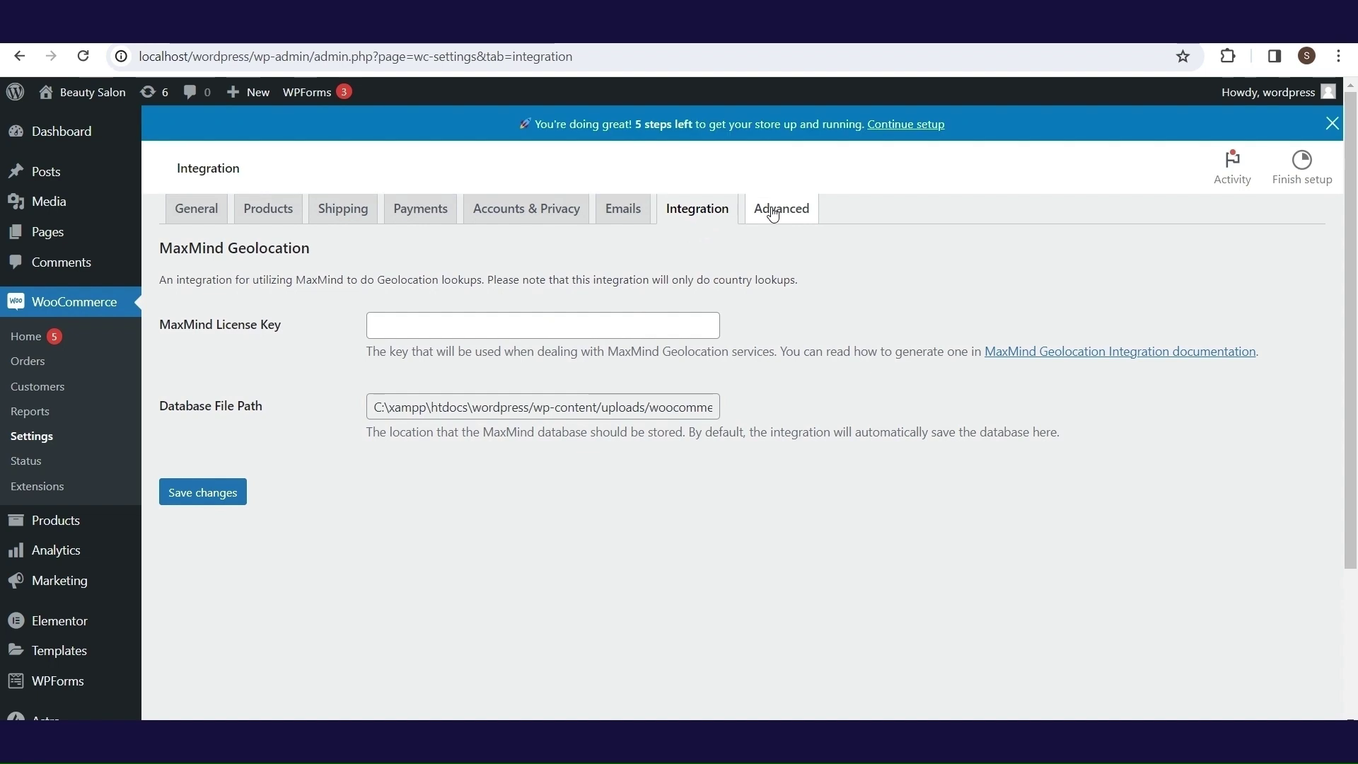
- Review the Advanced page setup settings, then start adding a new product
click(782, 252)
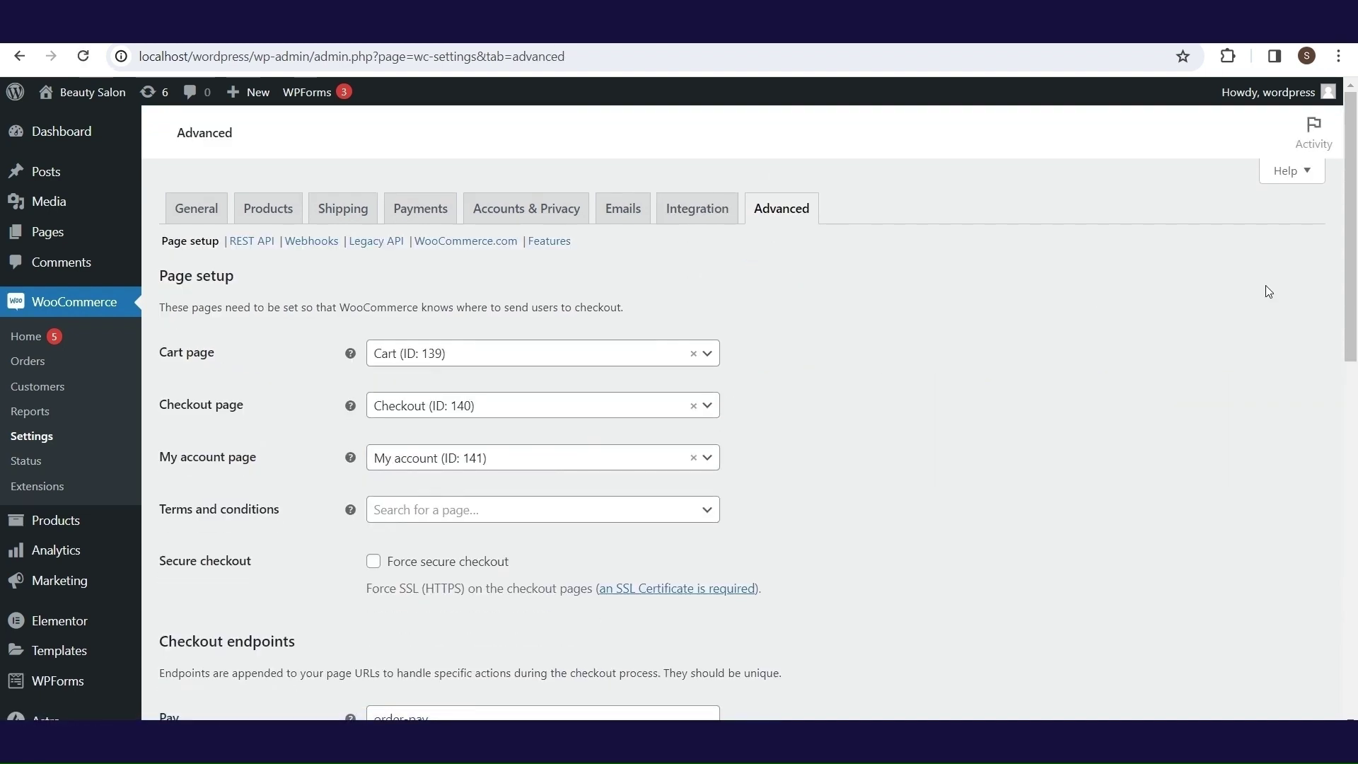
scroll(1354, 231, down, 1)
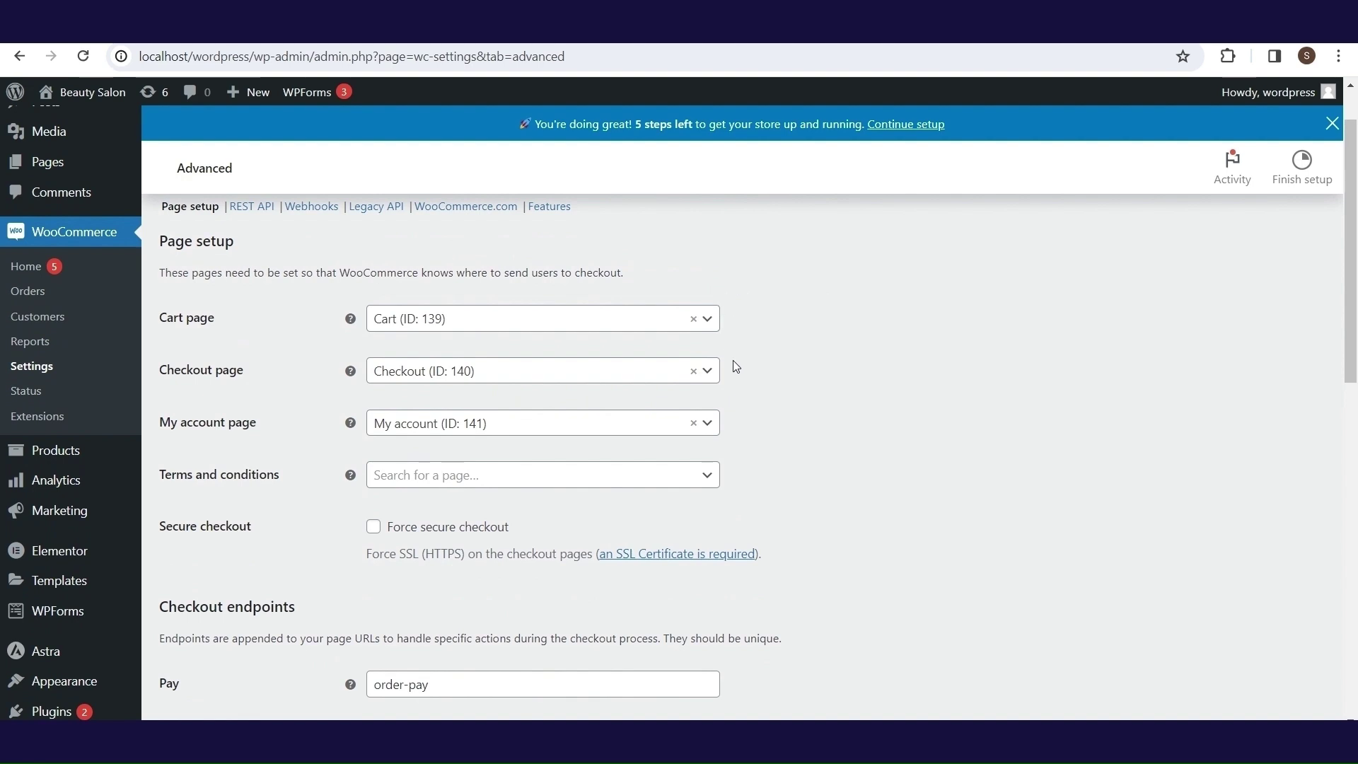
scroll(706, 435, down, 2)
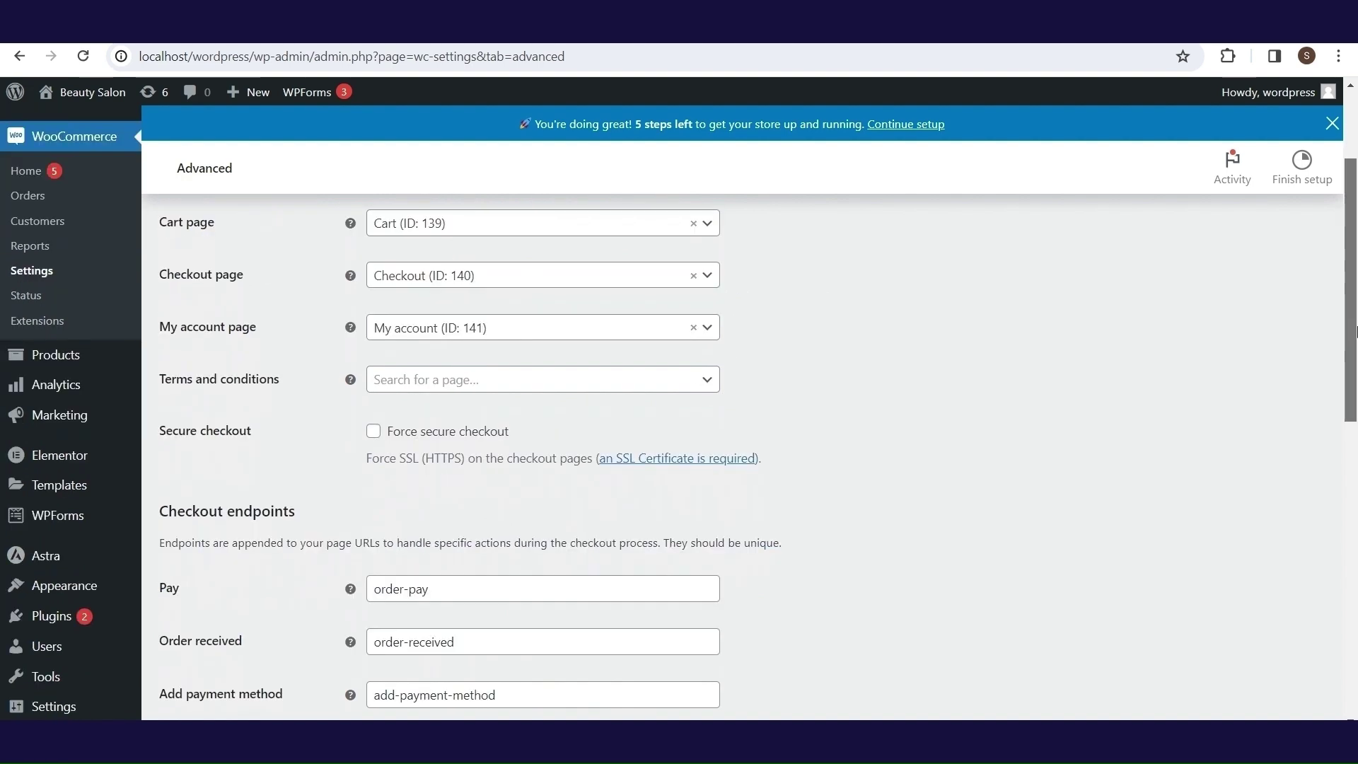
drag(1355, 339, 1355, 680)
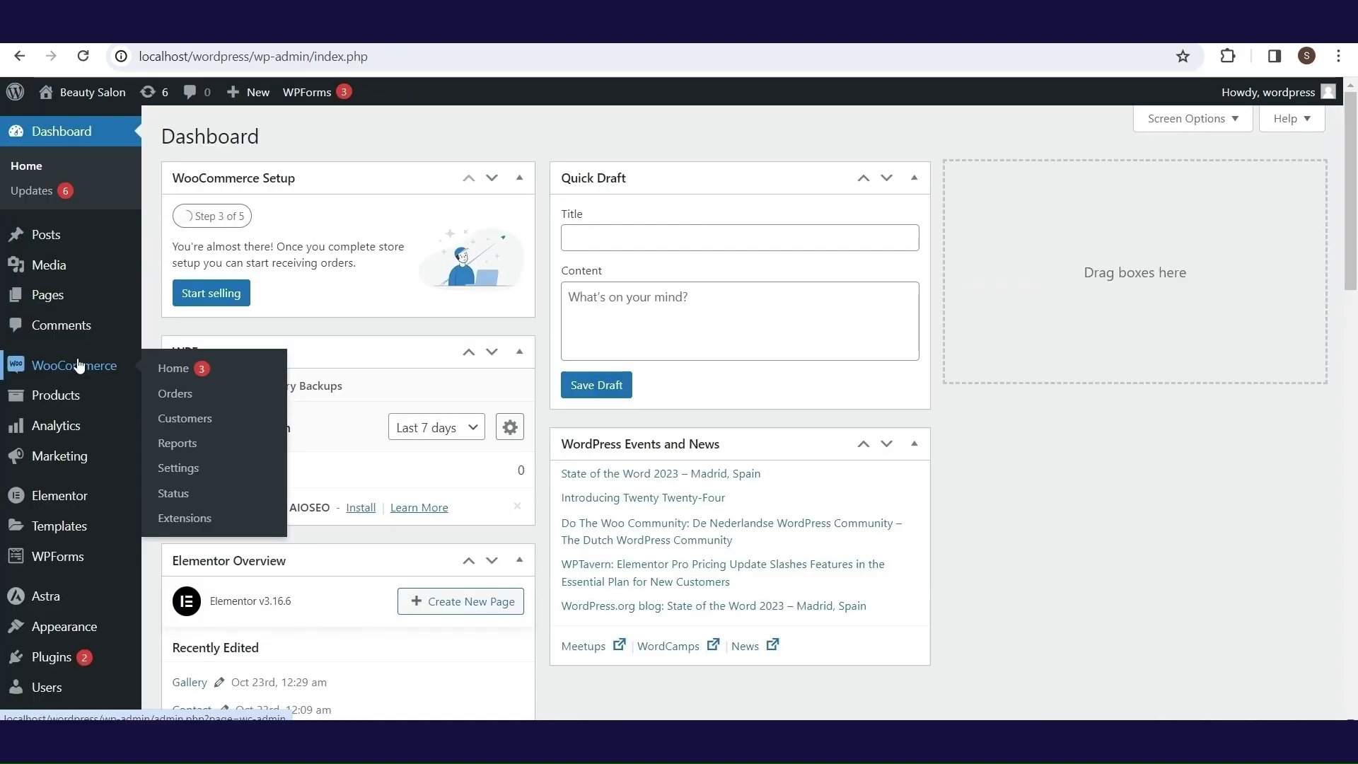
mouse_move(82, 398)
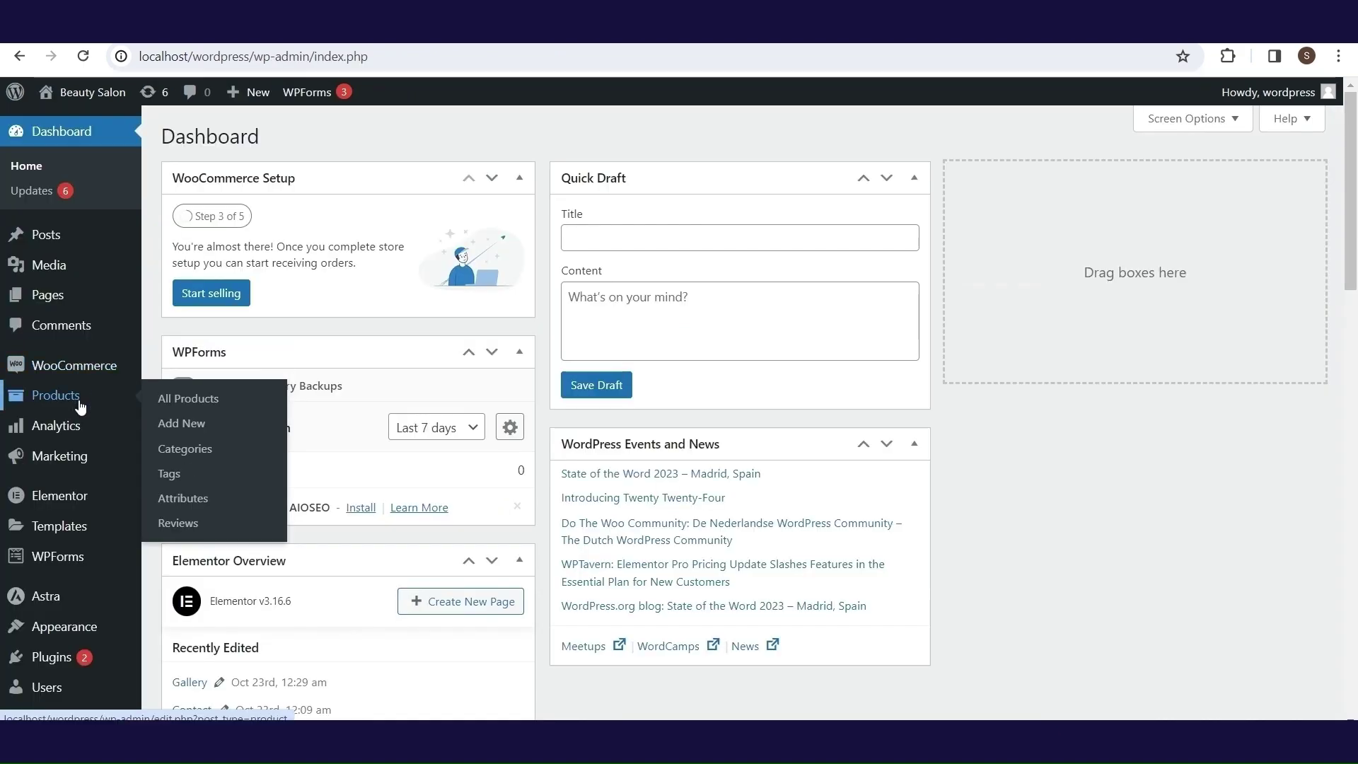
click(203, 424)
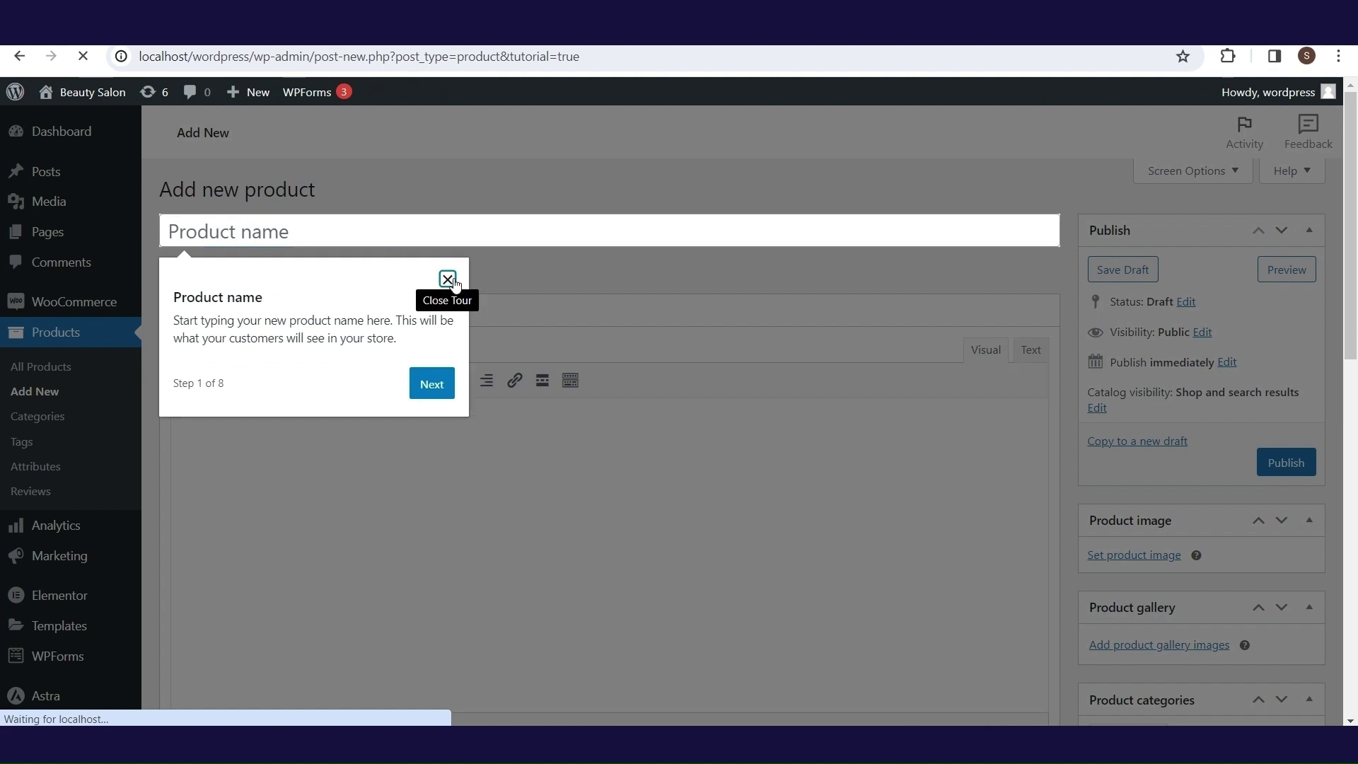
- Name the product Shampoo 1 and paste Lorem Ipsum text as its description
click(449, 280)
text(Shampo)
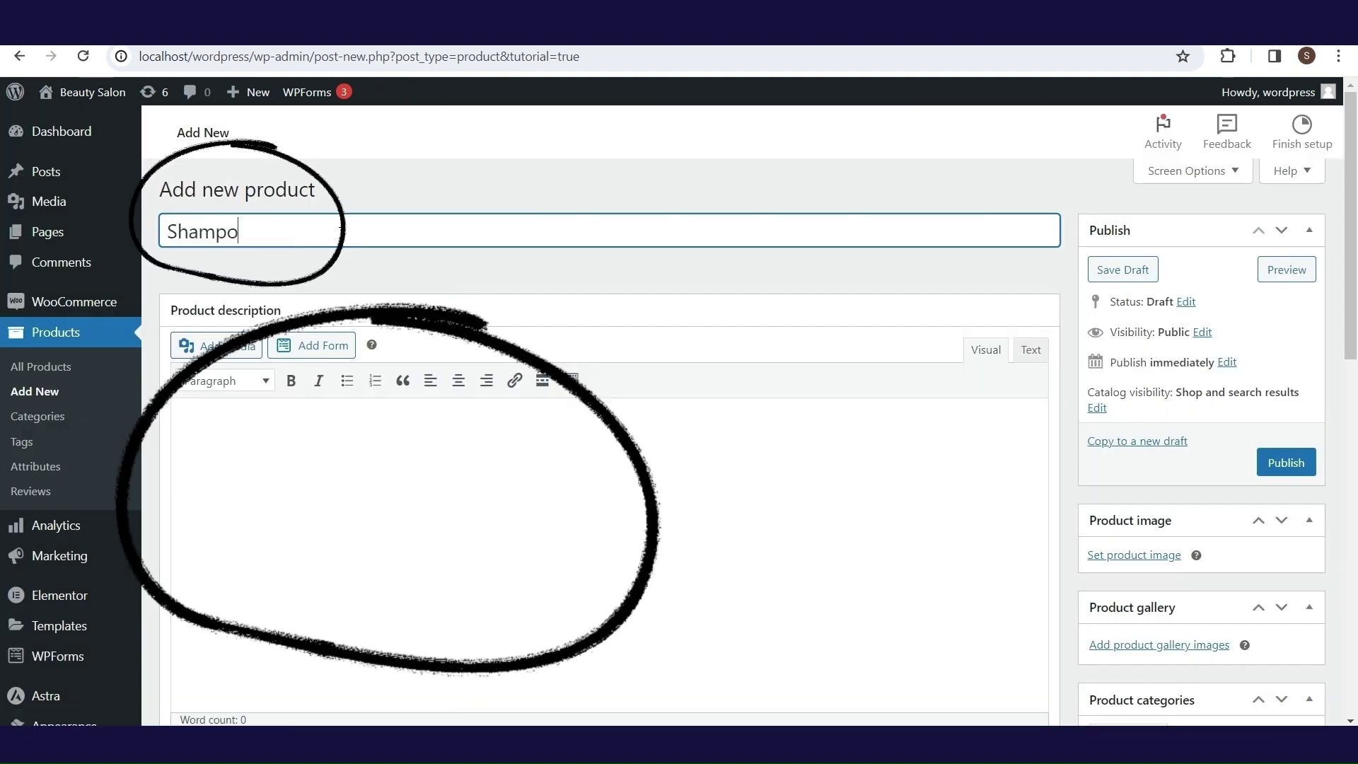
text(o 1)
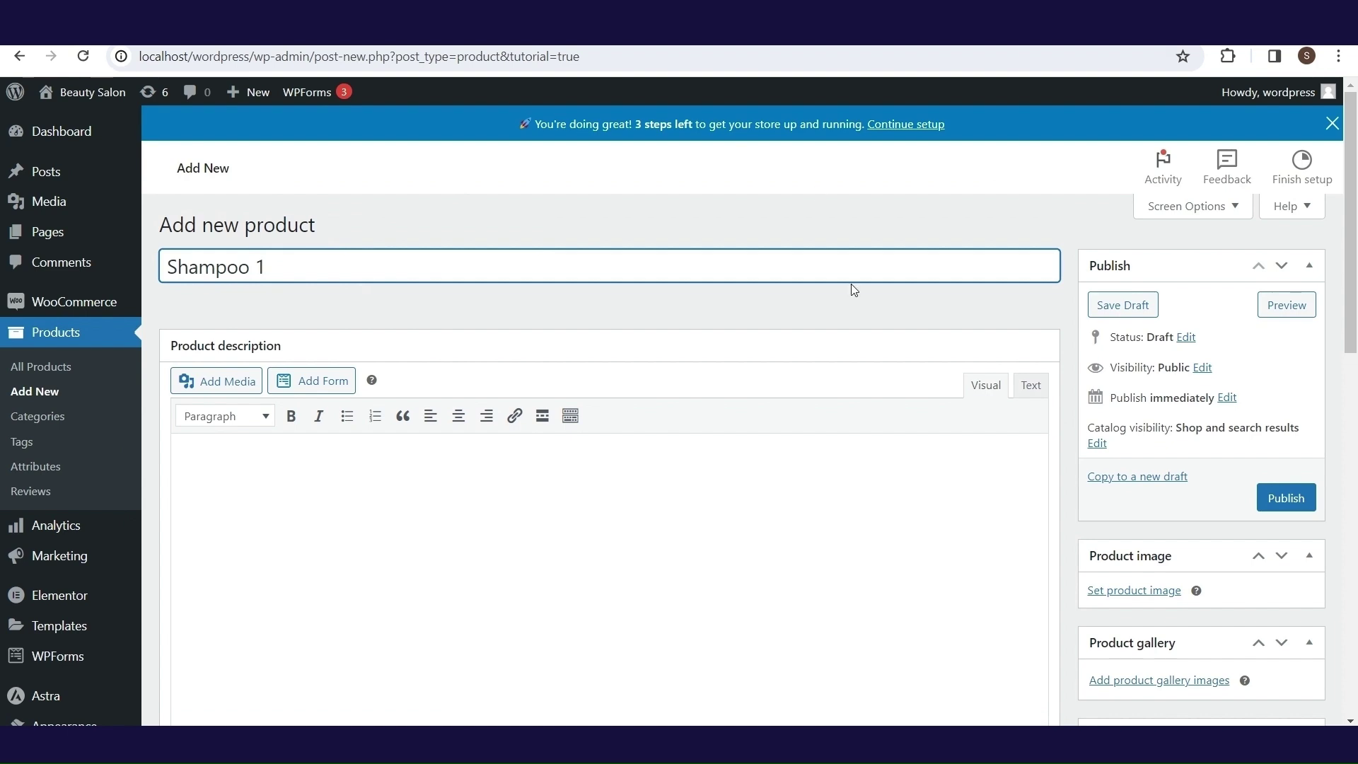
click(202, 466)
right_click(205, 468)
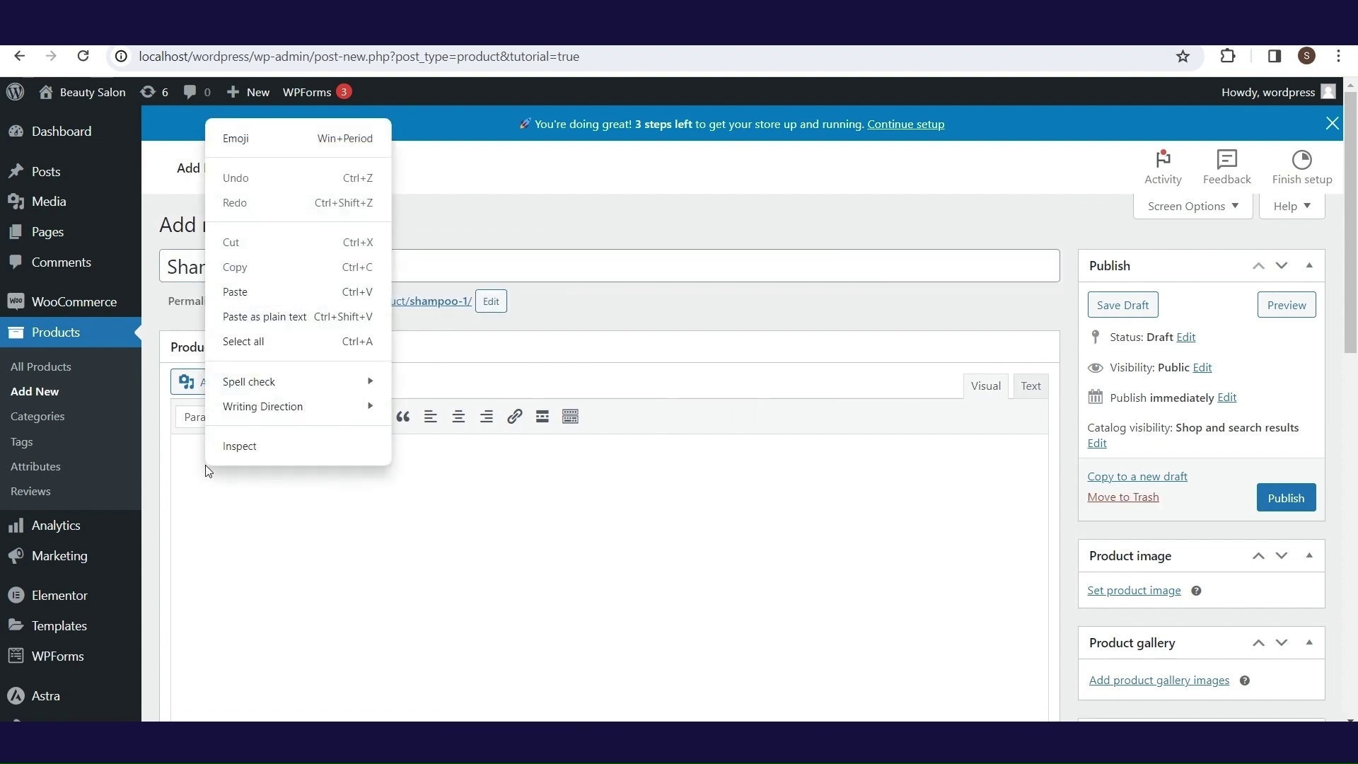
click(295, 319)
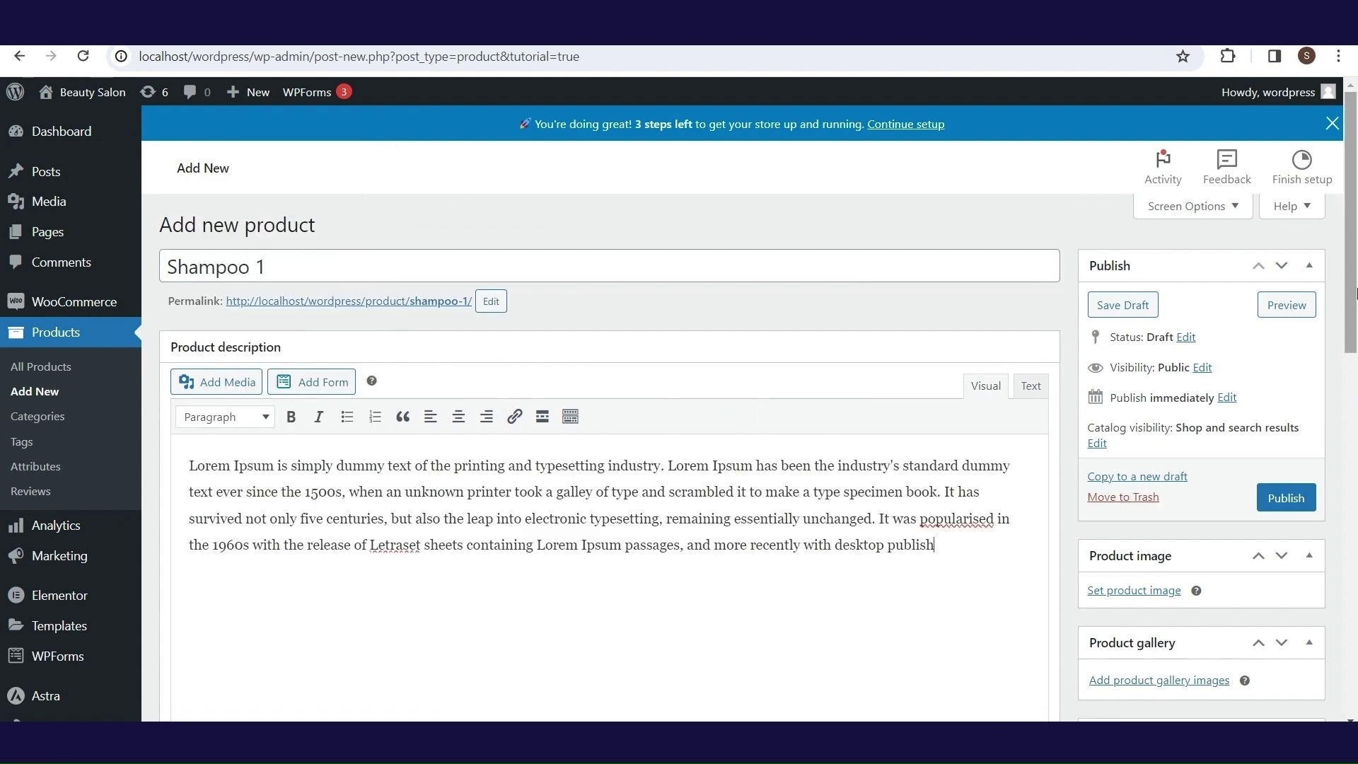
drag(1353, 262, 1355, 336)
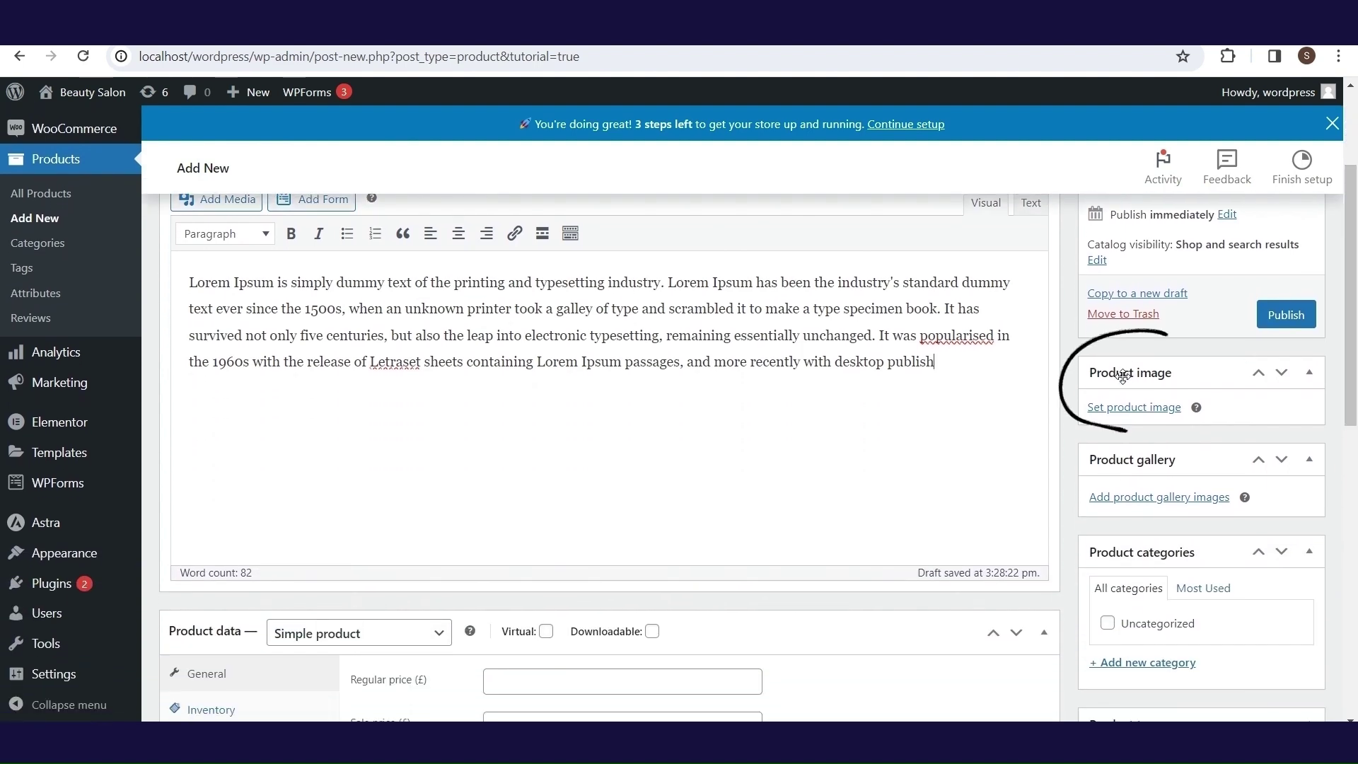
- Set the shampoo-4 bottle image as the product image
mouse_move(1194, 412)
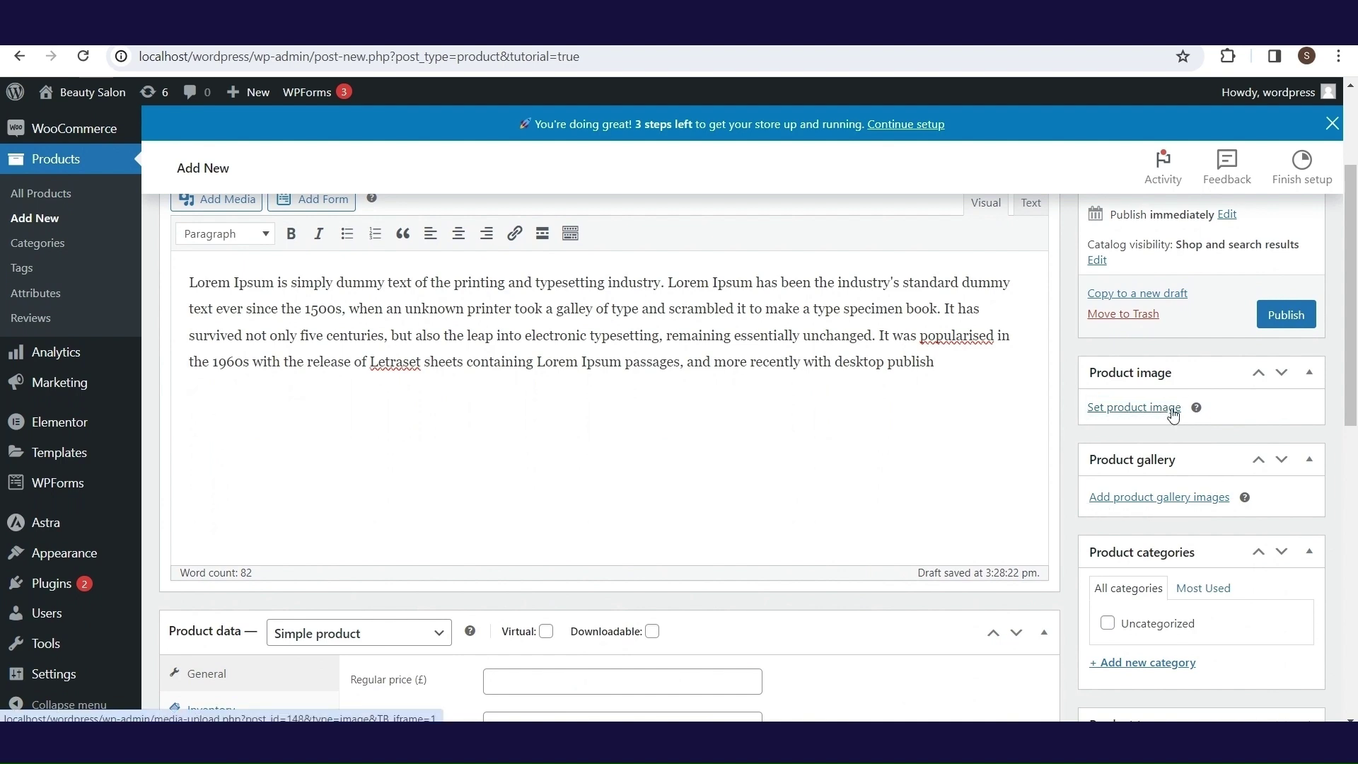
click(1172, 413)
click(486, 427)
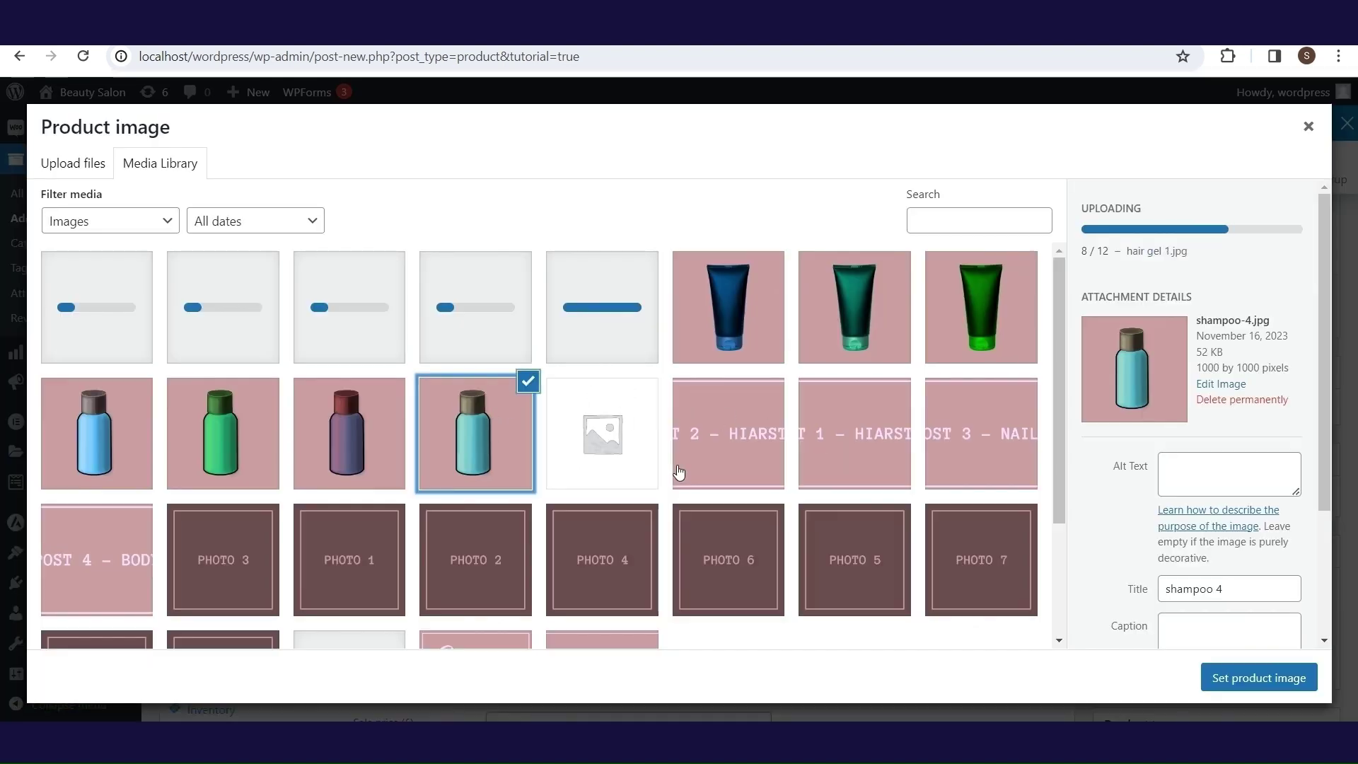
click(1251, 678)
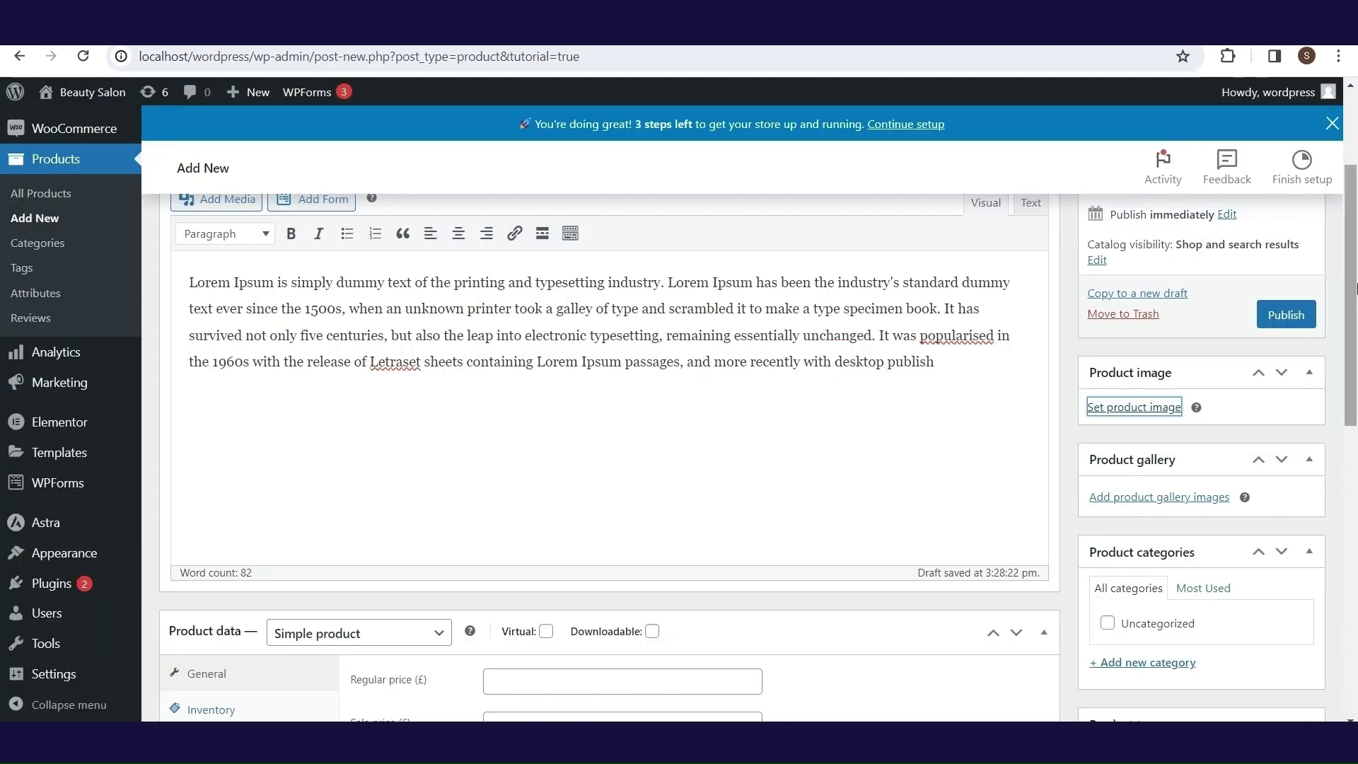
scroll(1354, 339, down, 2)
- Create a new Shampoos product category for the product
scroll(1354, 339, down, 5)
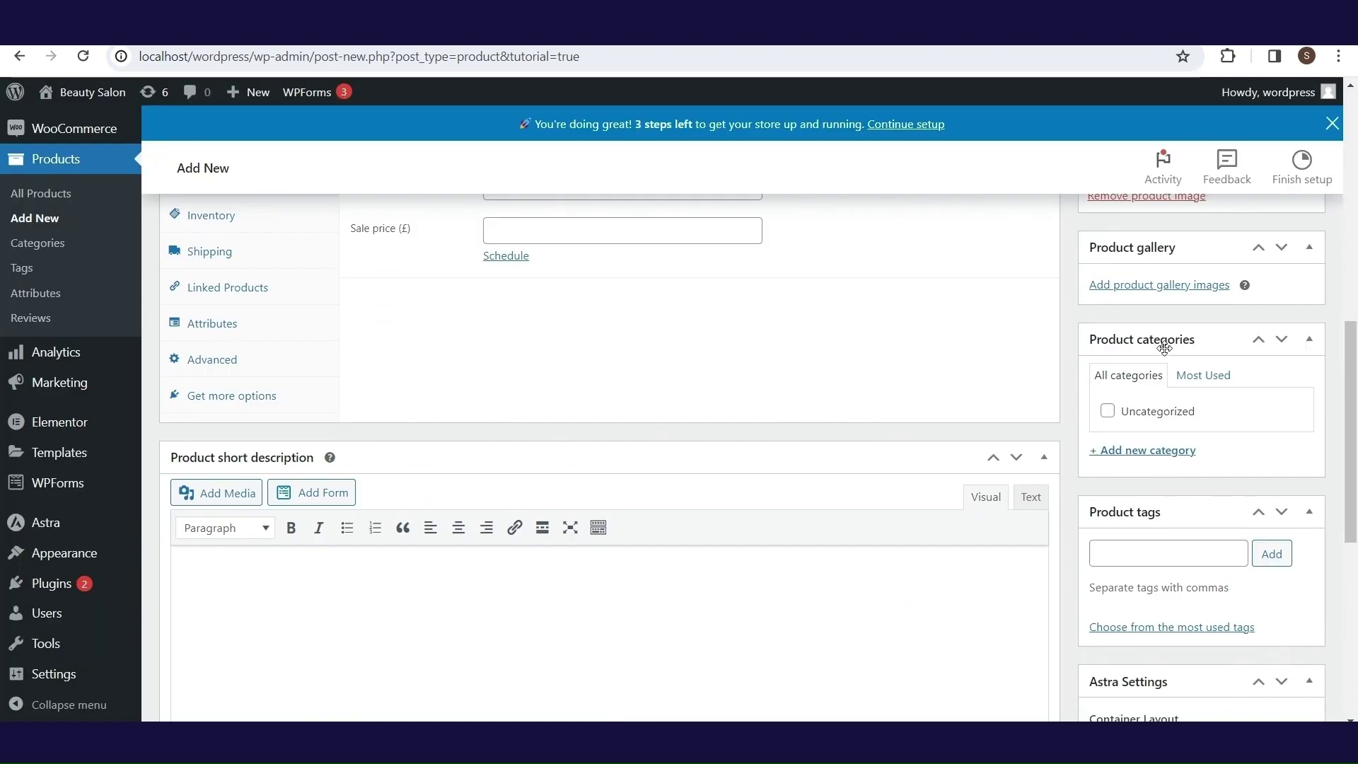
click(1138, 452)
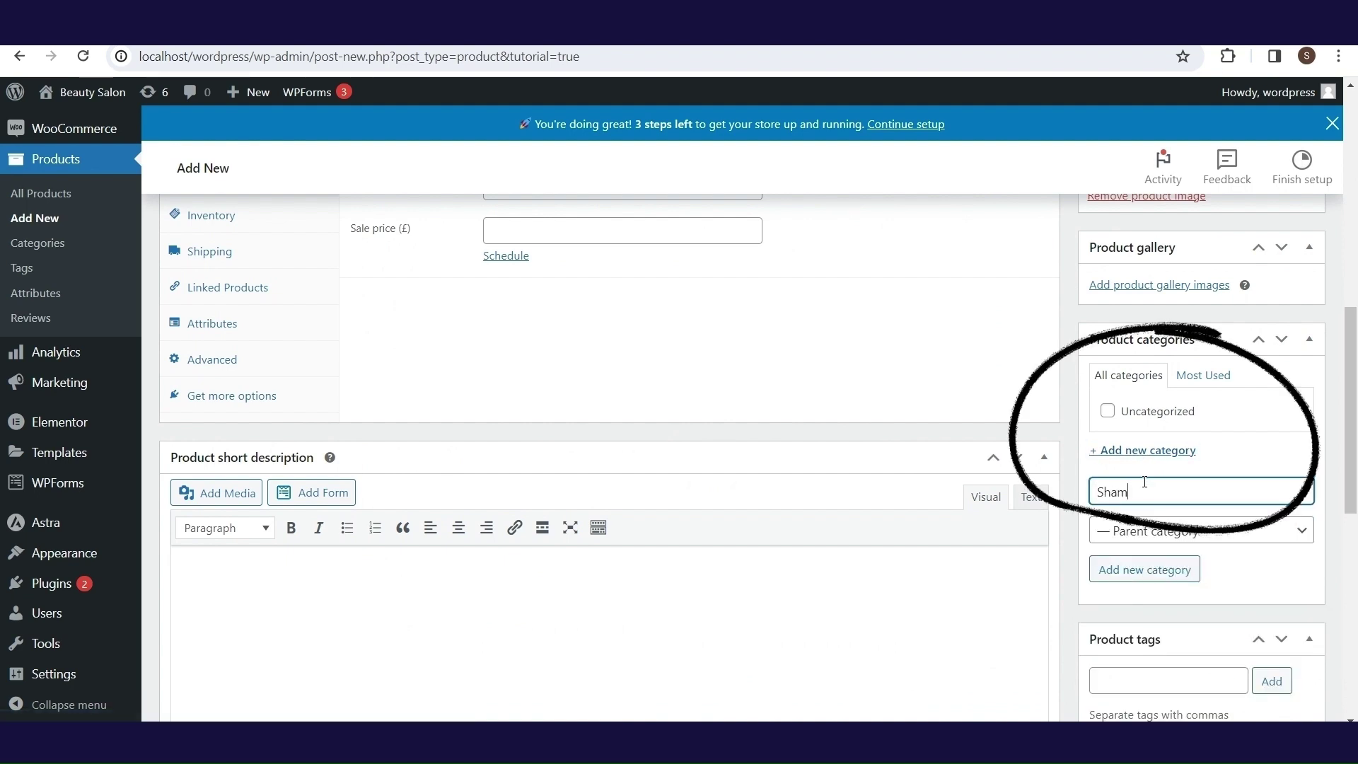
text(Shampoos)
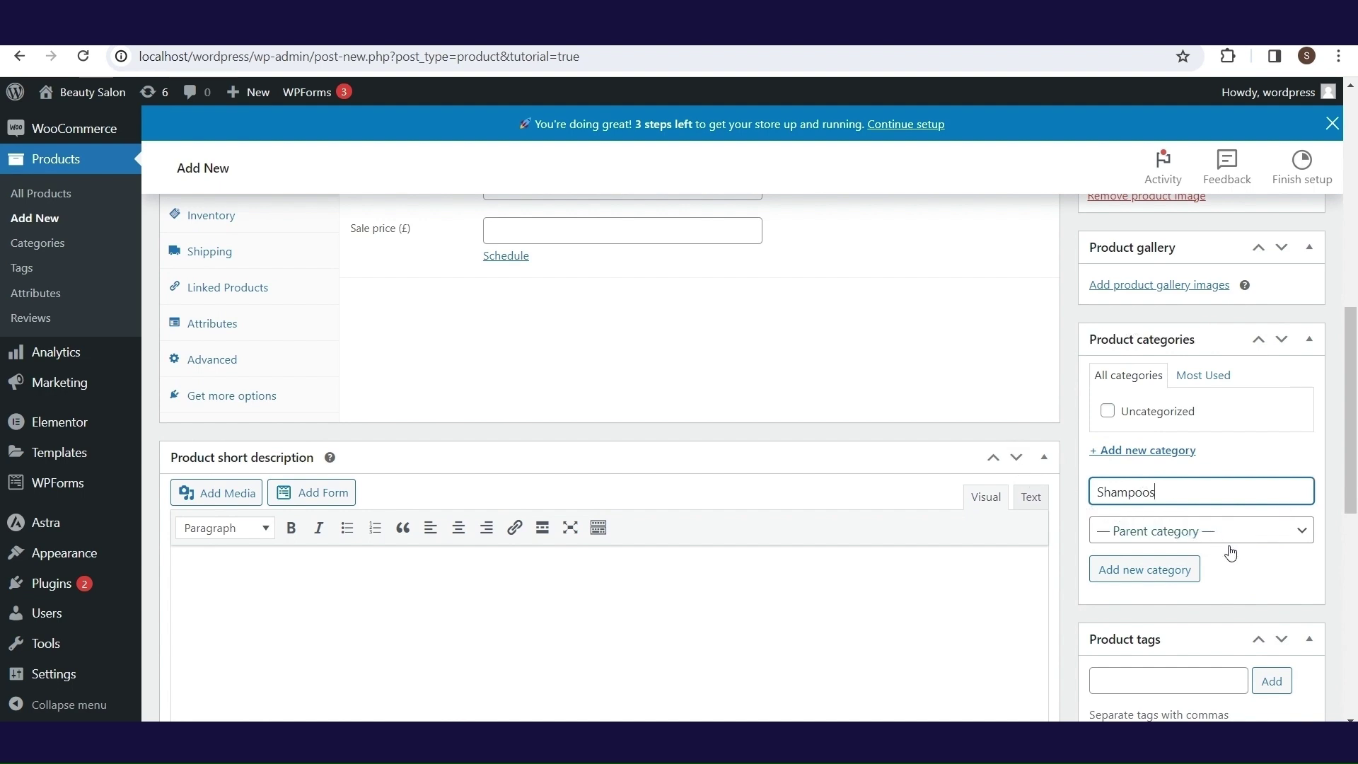
click(1161, 573)
- Leave Astra container layout, container style, sidebar layout and sidebar style at Customizer Setting
drag(1351, 336, 1354, 432)
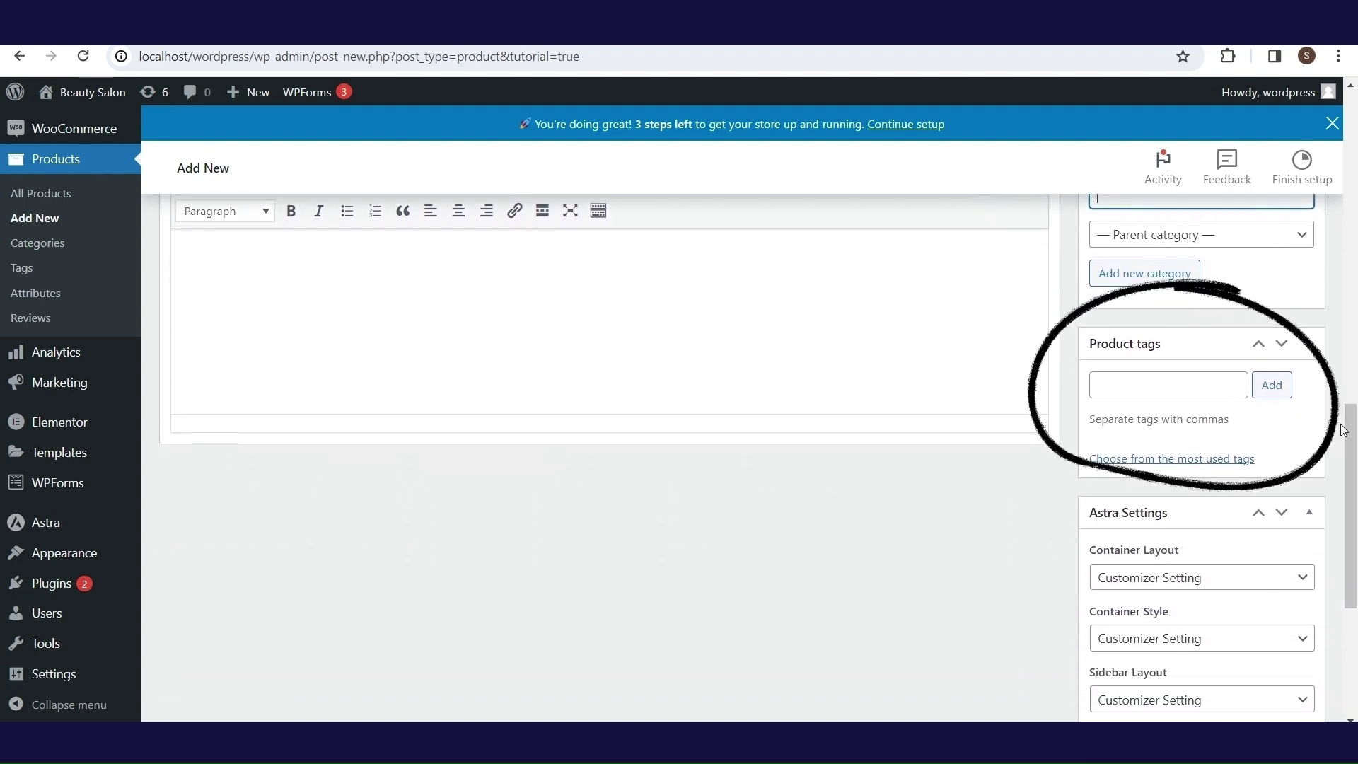
drag(1352, 427, 1355, 484)
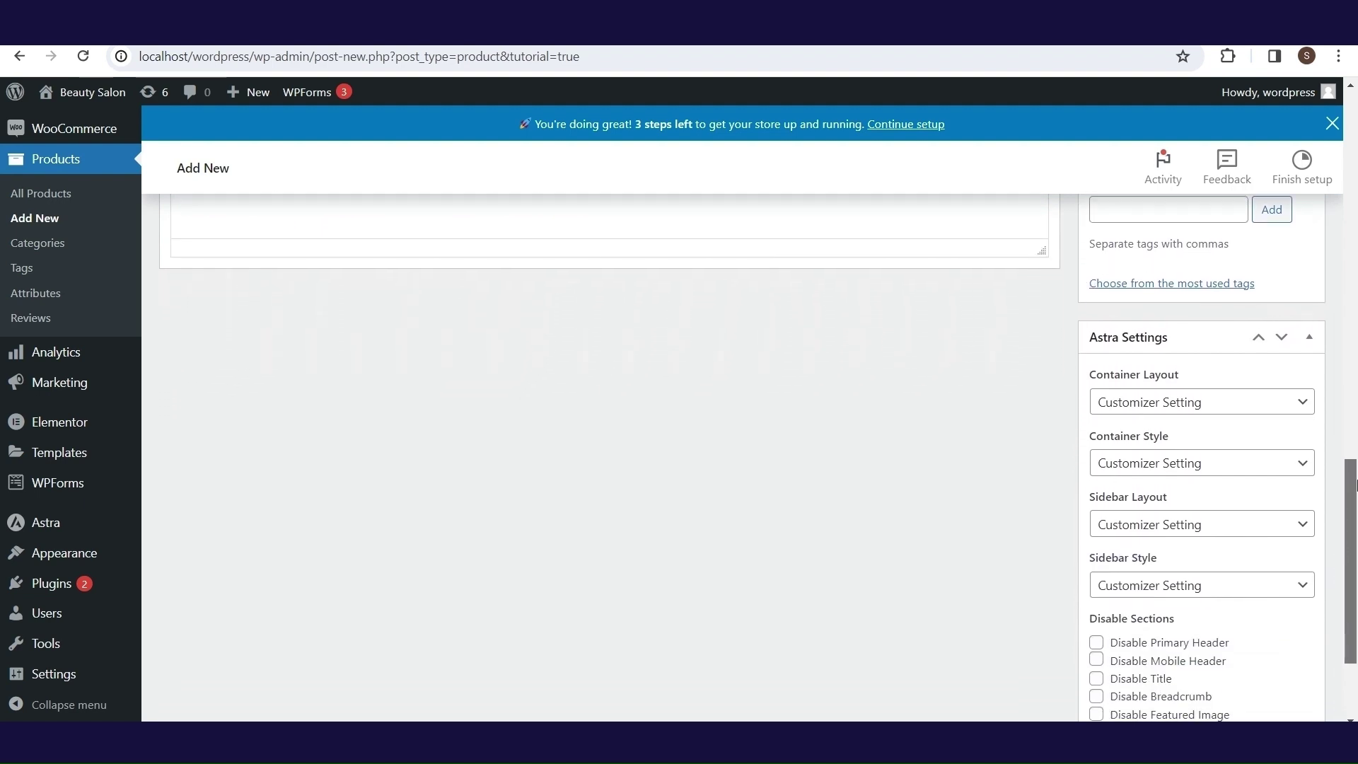
click(1297, 414)
click(1302, 414)
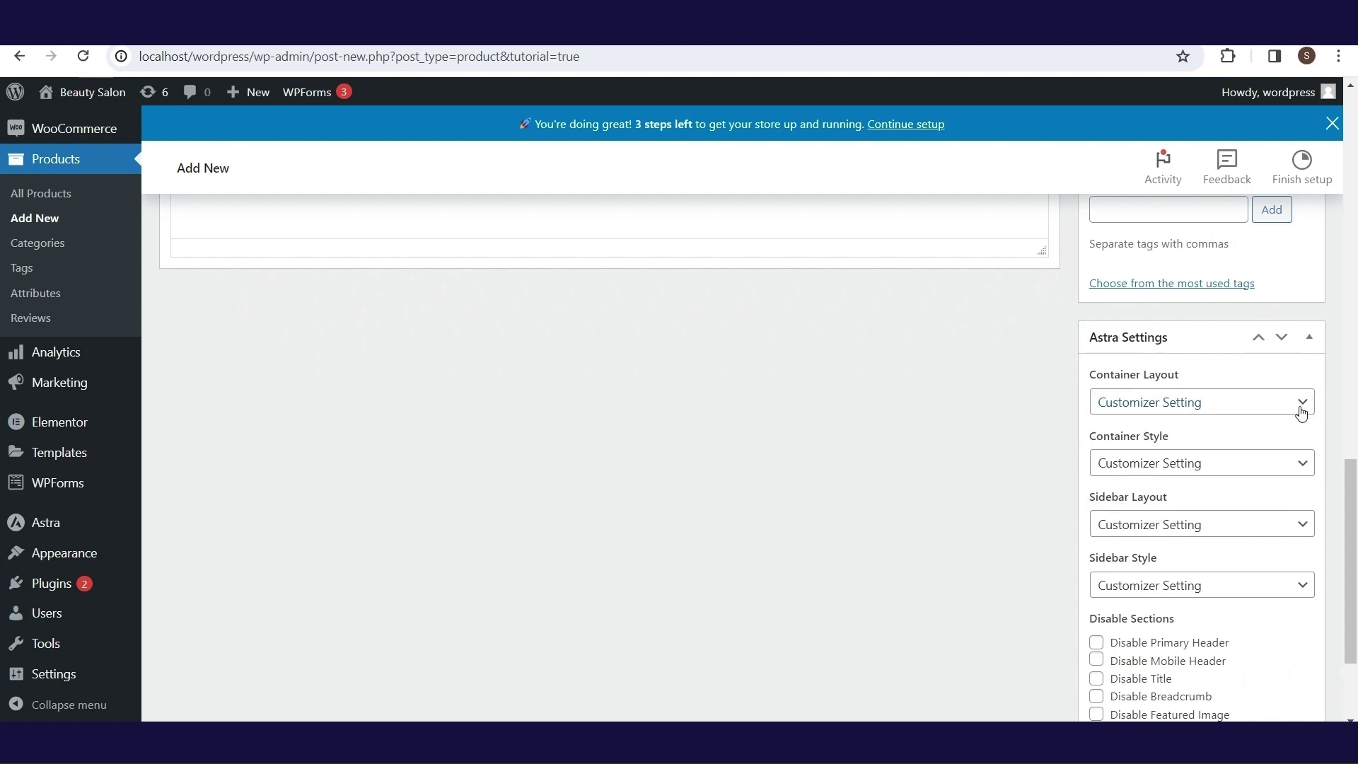
click(1306, 462)
click(1307, 463)
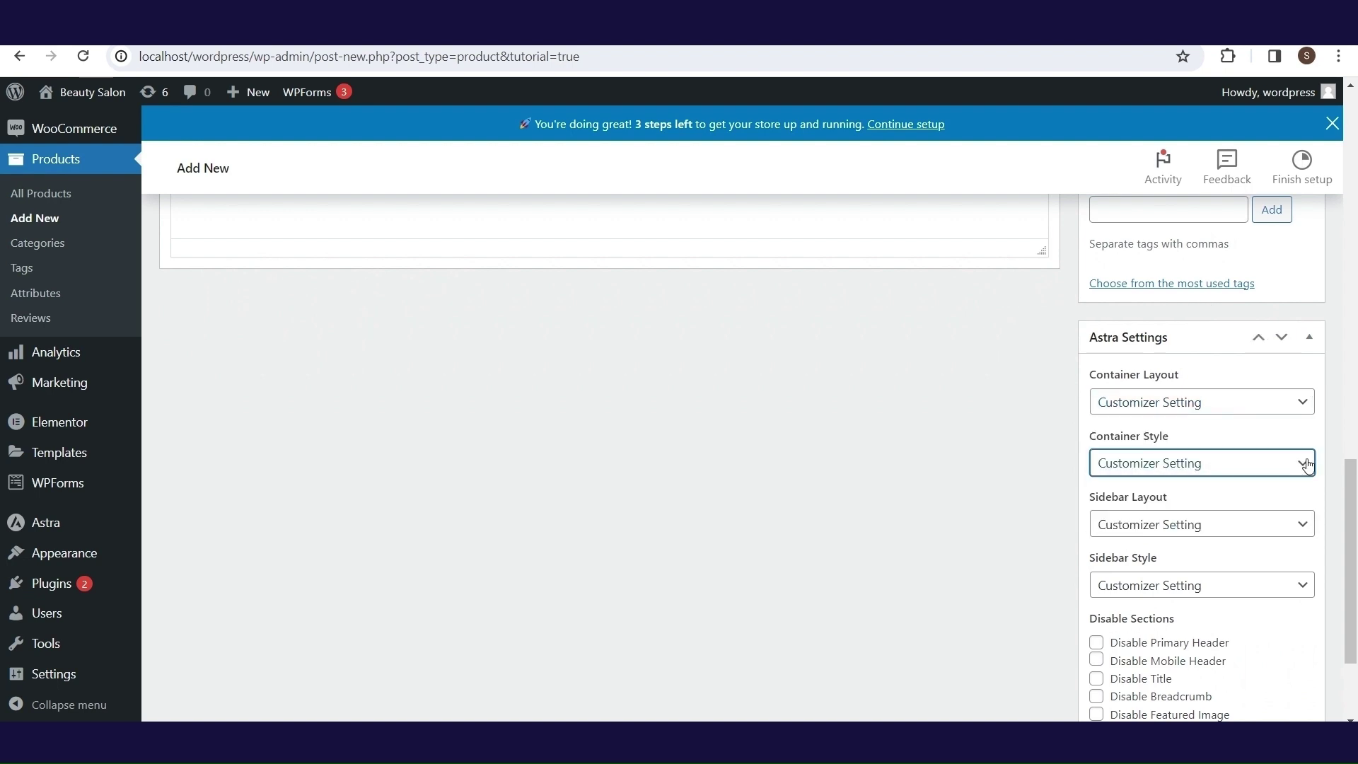
click(1306, 527)
click(1308, 535)
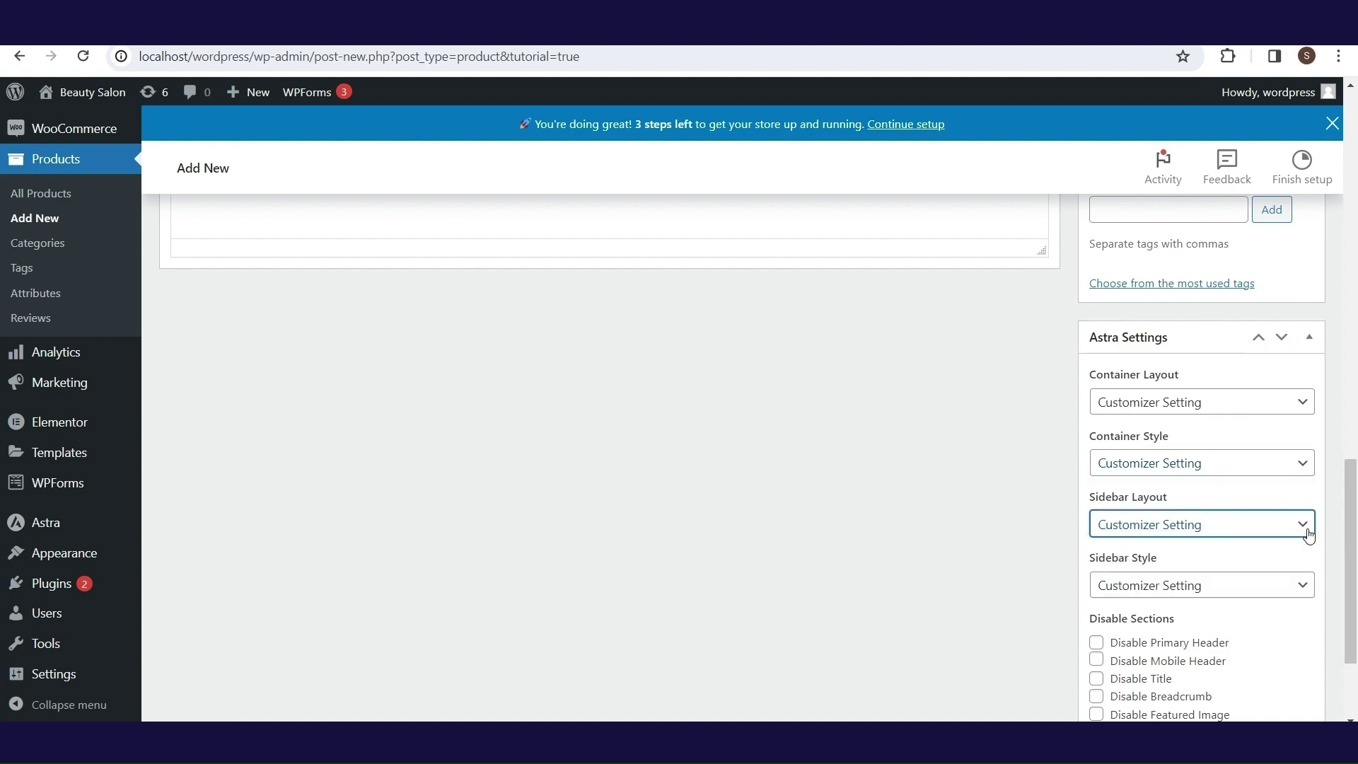
click(1311, 585)
click(1314, 591)
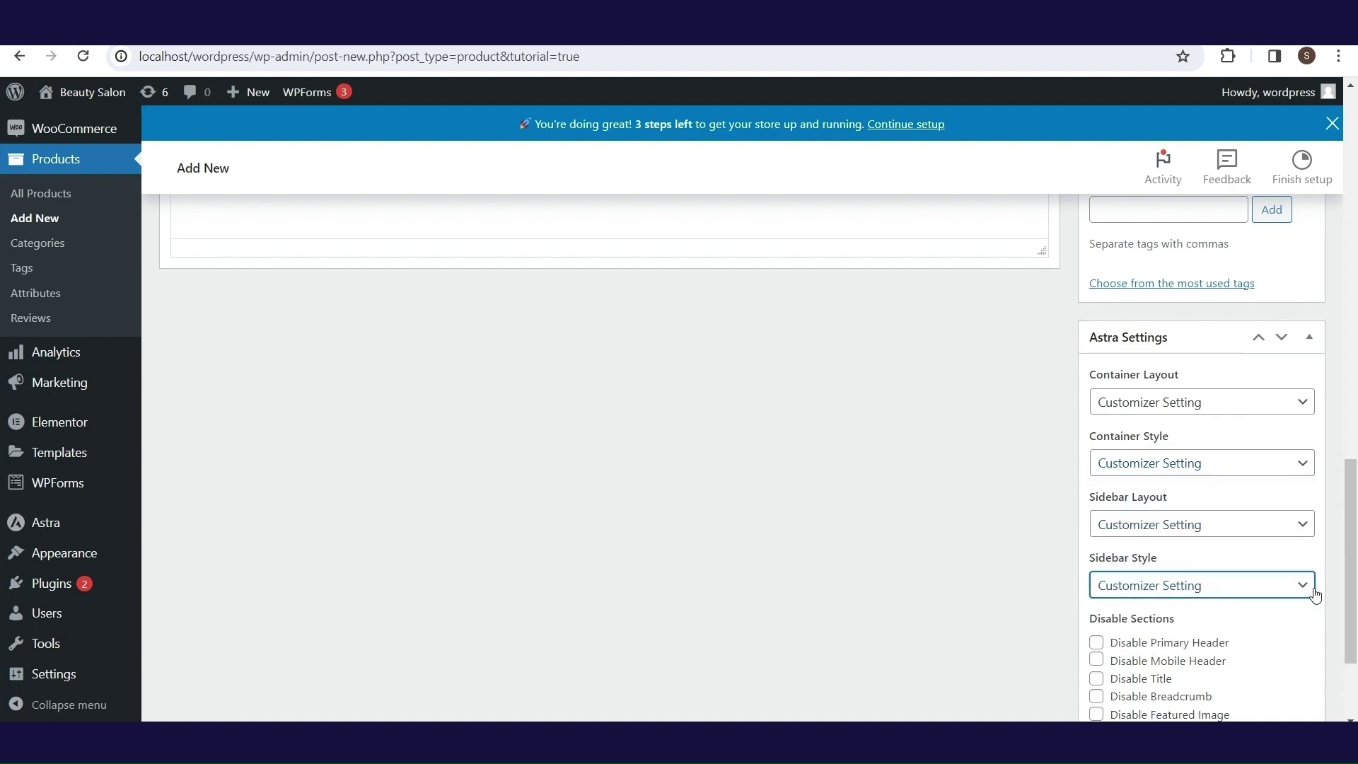
drag(1347, 576, 1354, 338)
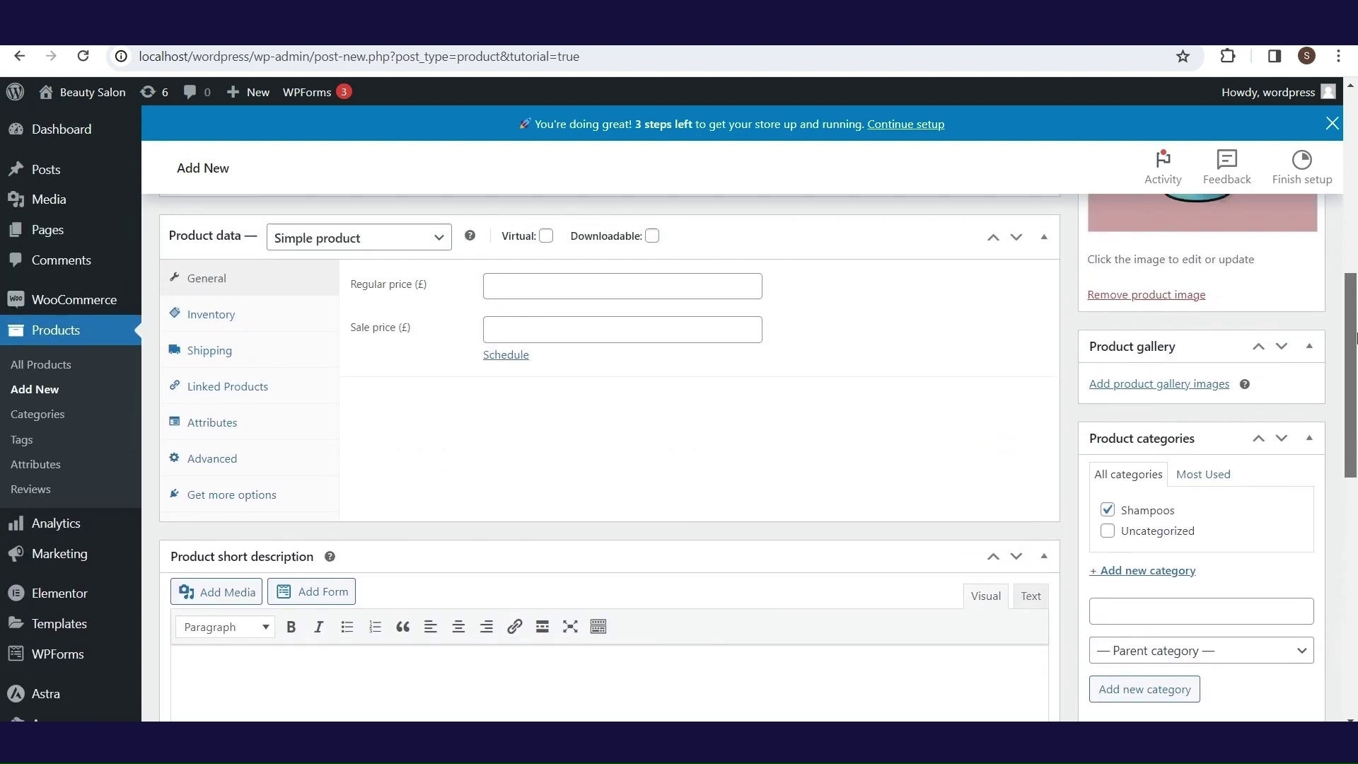
- Keep the product as a Simple product with a regular price of 19.99 and a sale price of 14.99
scroll(425, 388, up, 2)
click(438, 394)
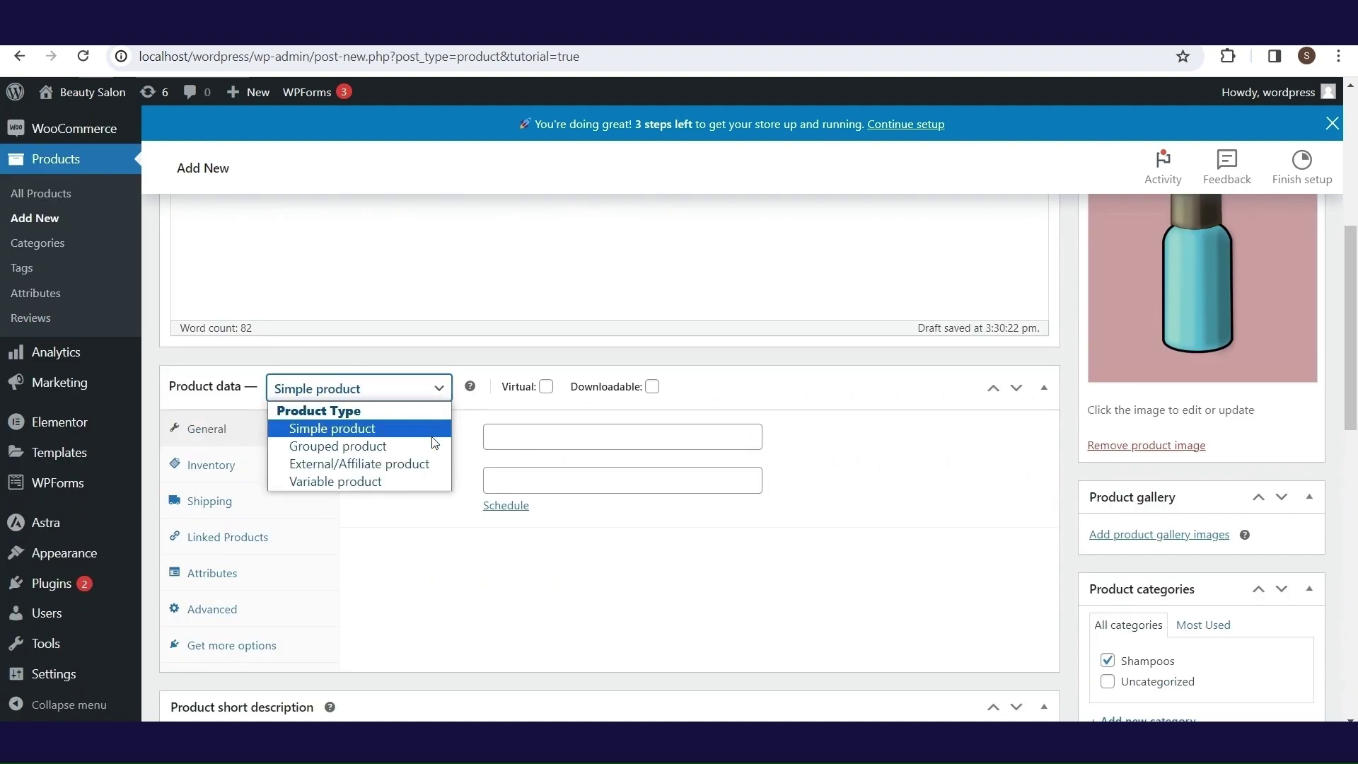
click(444, 393)
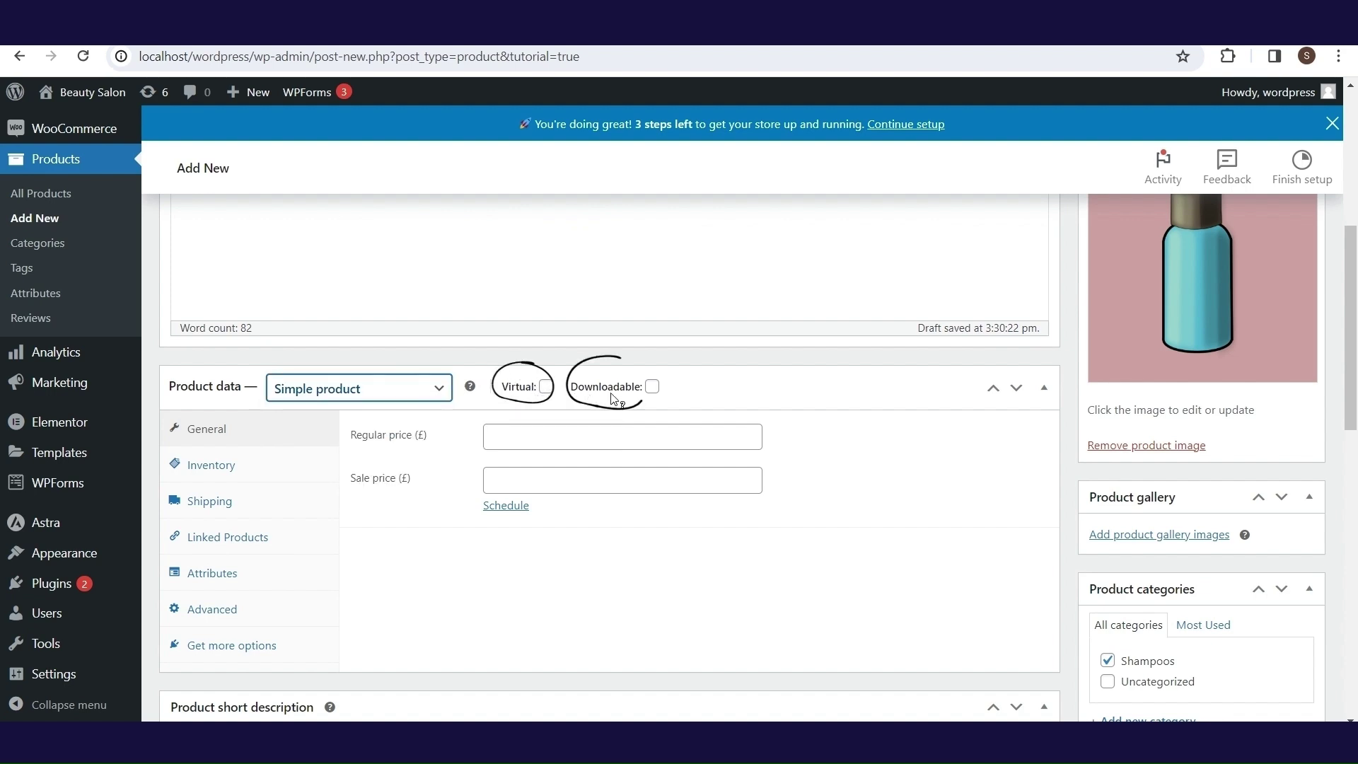
mouse_move(613, 399)
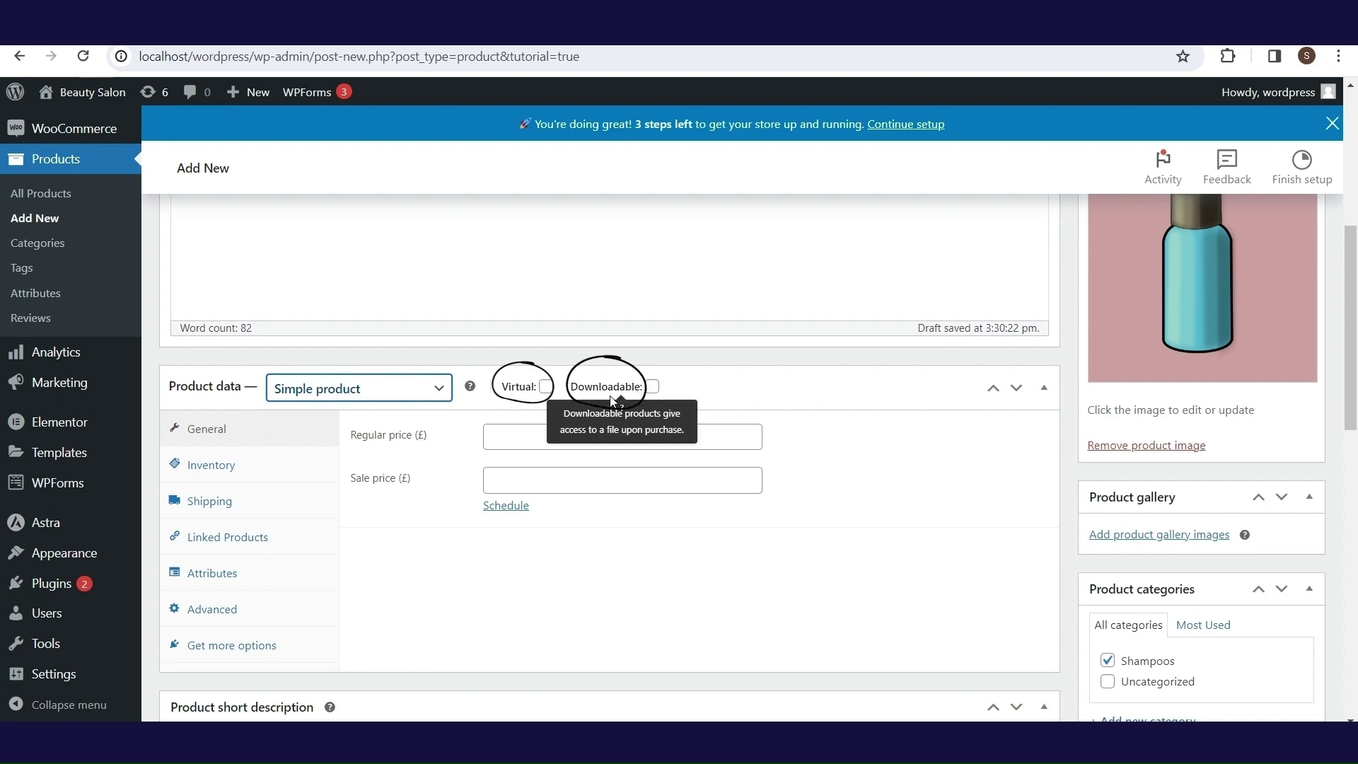
click(527, 436)
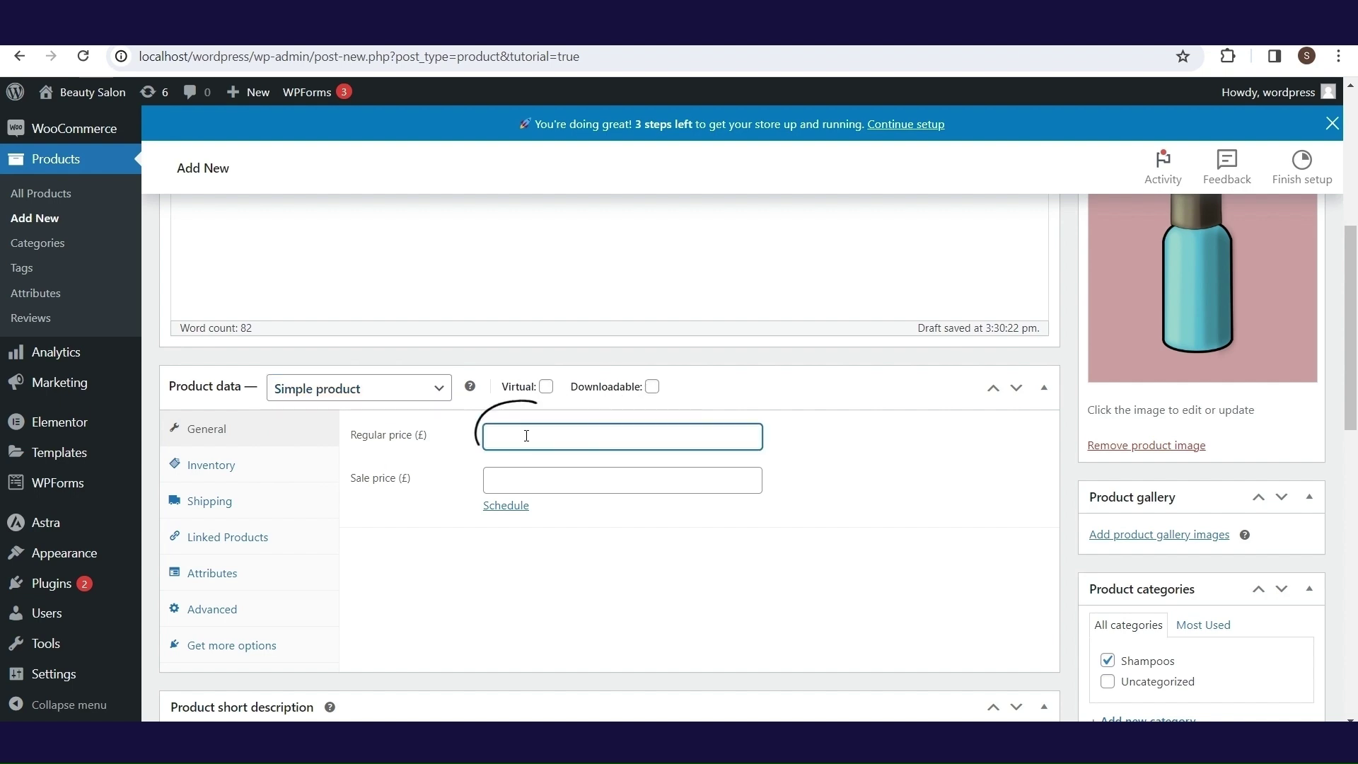
text(19.99)
click(515, 476)
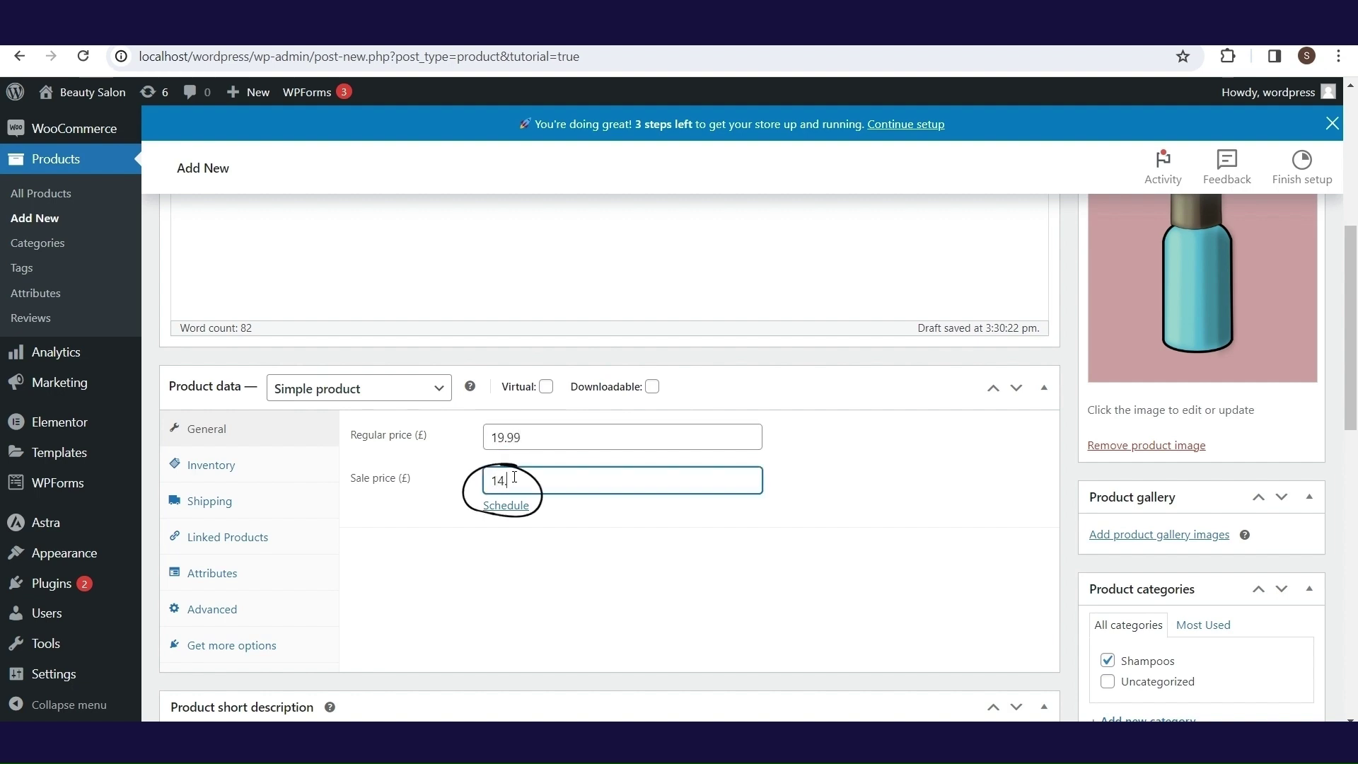
text(14.99)
- Schedule the sale to run from 15 November to 30 November 2023
click(521, 508)
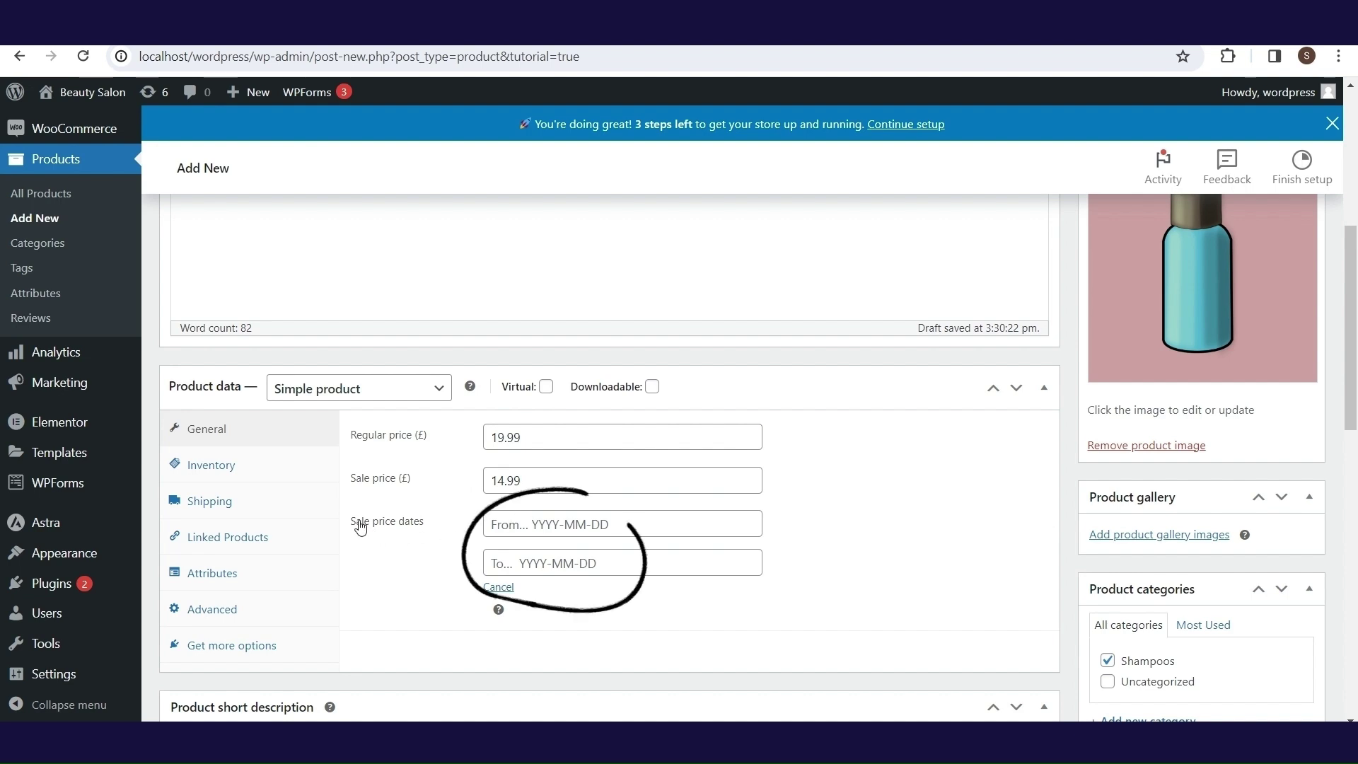
click(521, 530)
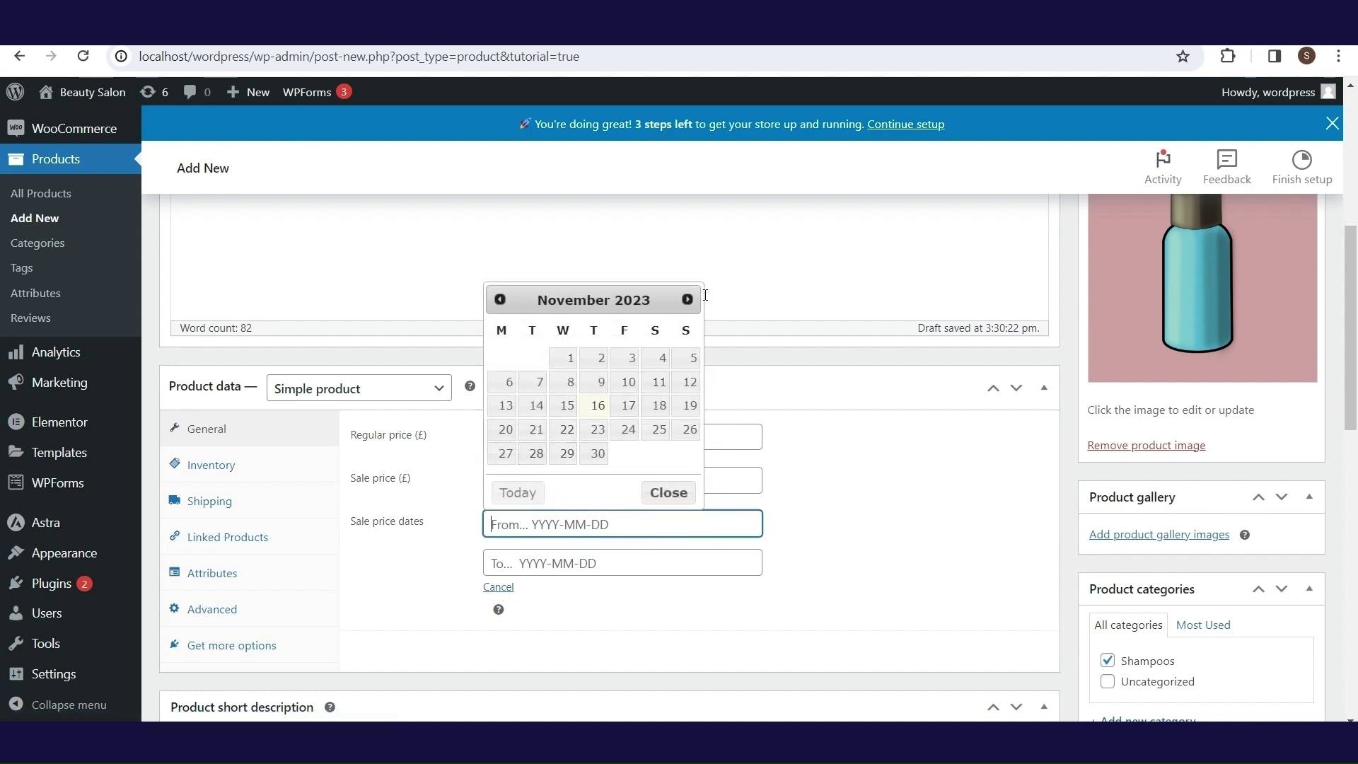
click(572, 413)
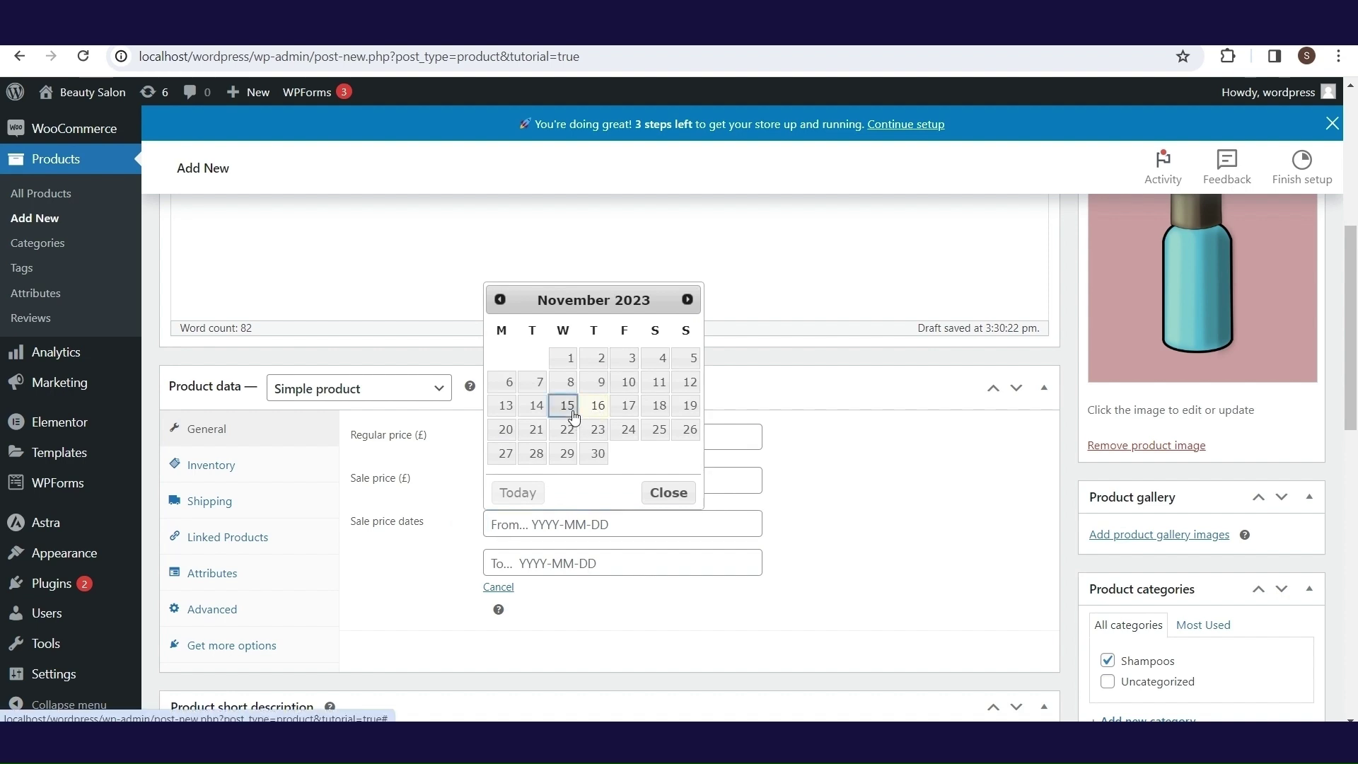
click(565, 566)
click(597, 495)
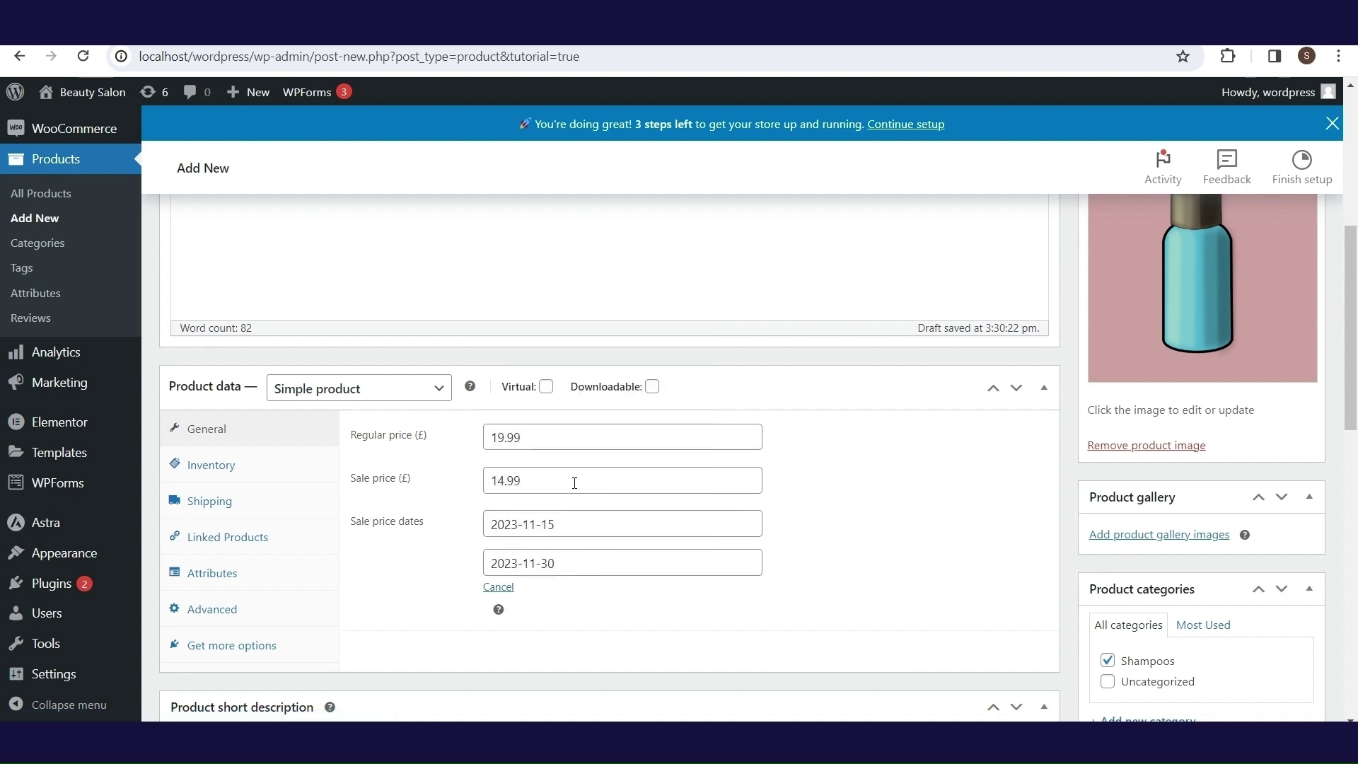
- In Inventory, set SKU 123 and turn on stock tracking with a quantity of 10
click(225, 469)
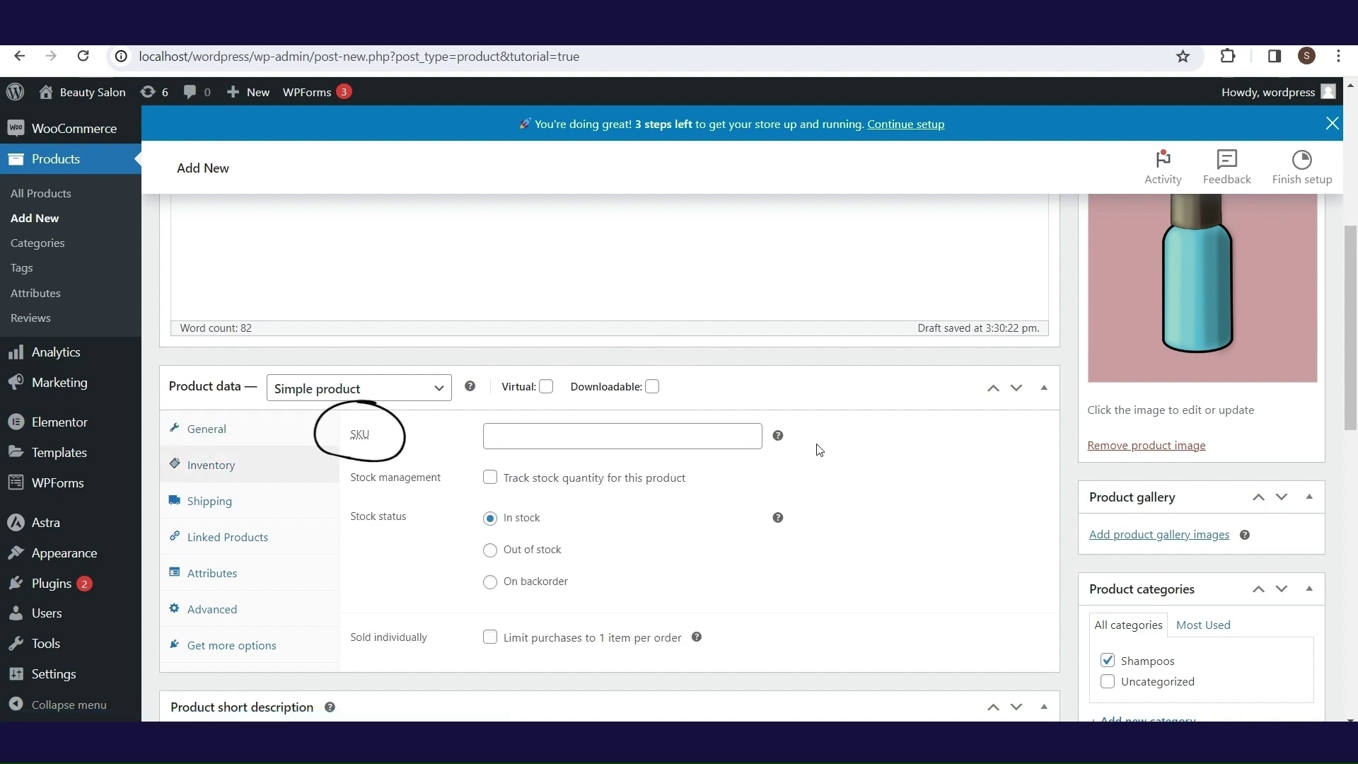
mouse_move(779, 440)
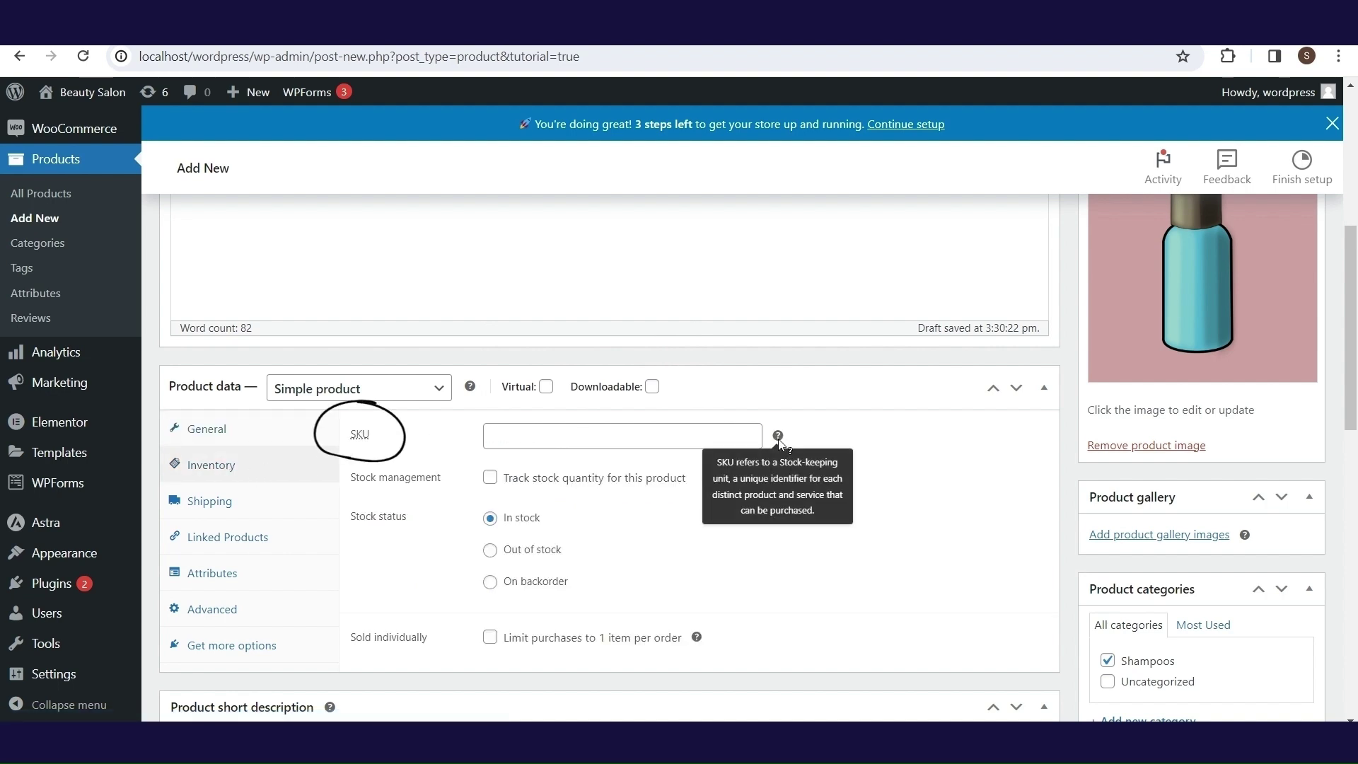
click(639, 440)
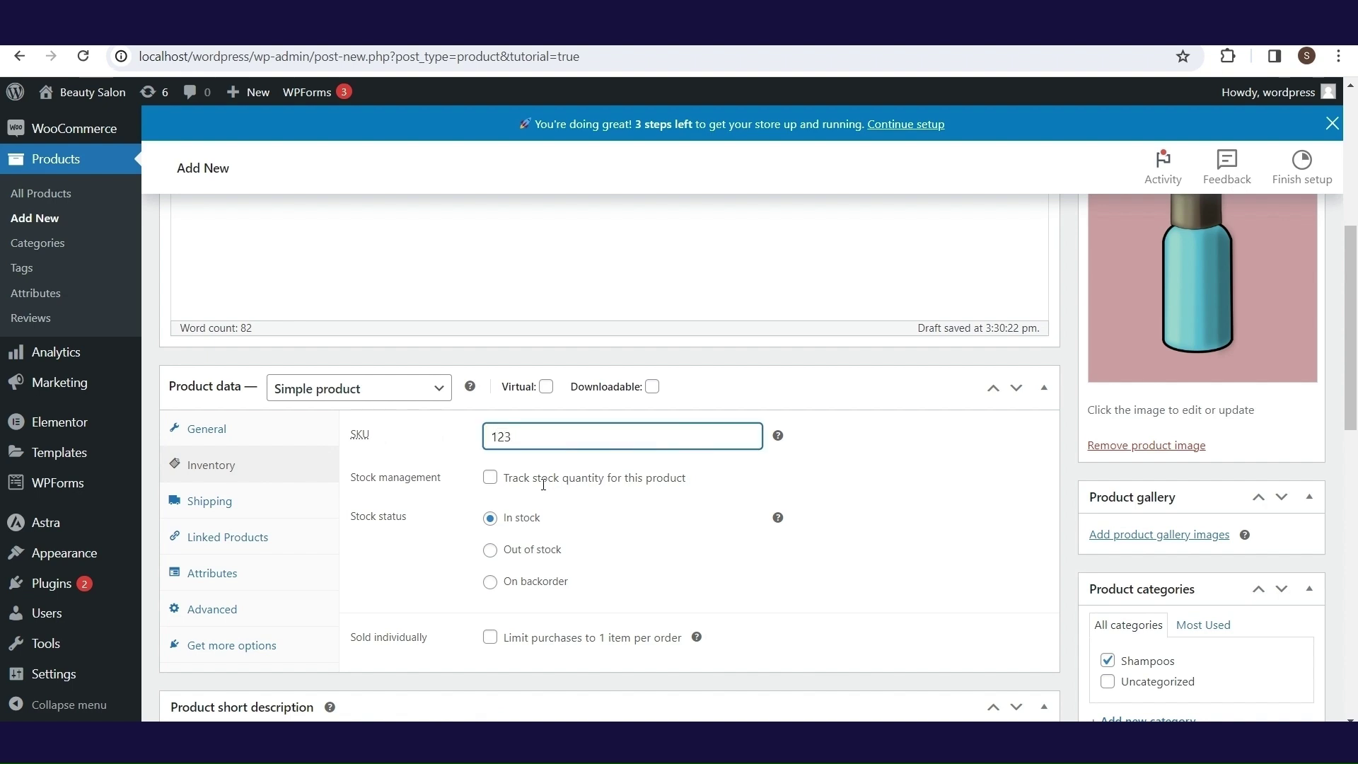
click(883, 498)
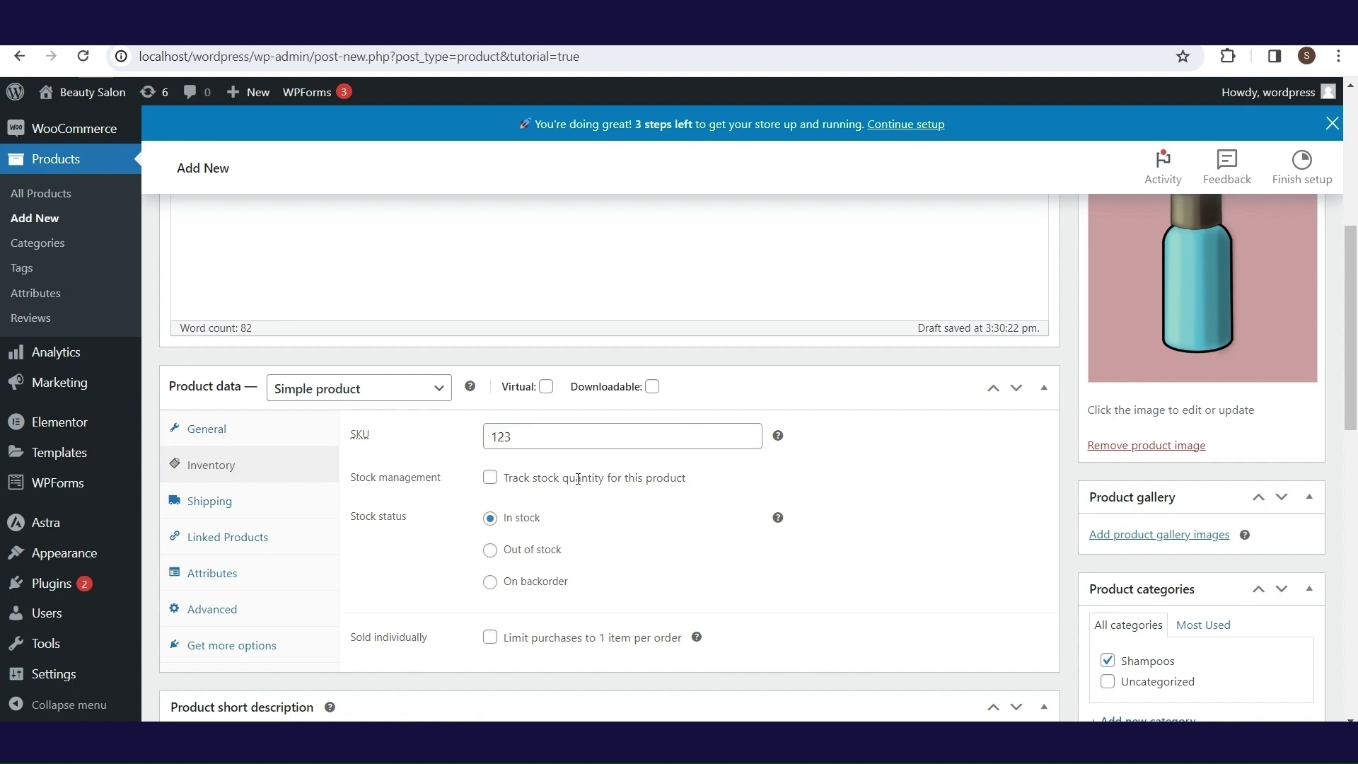
click(491, 479)
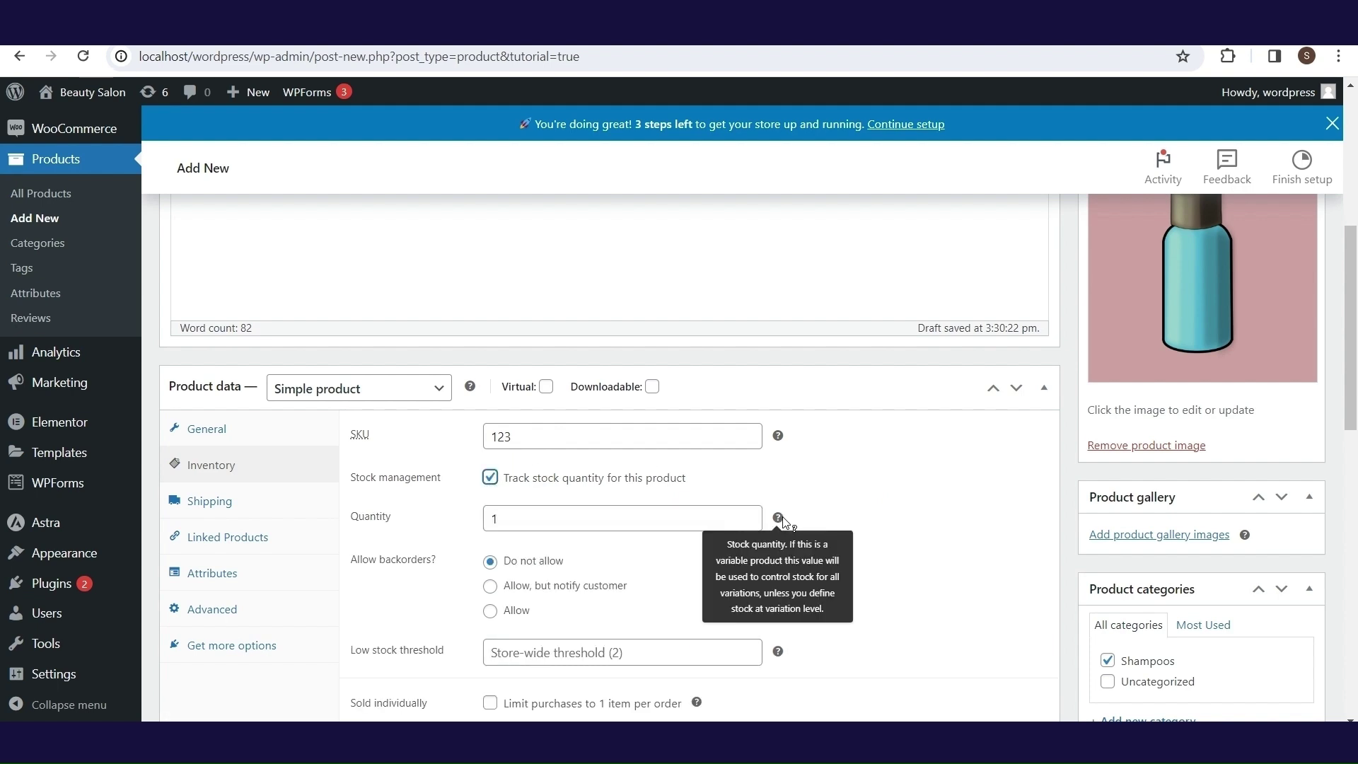
click(512, 521)
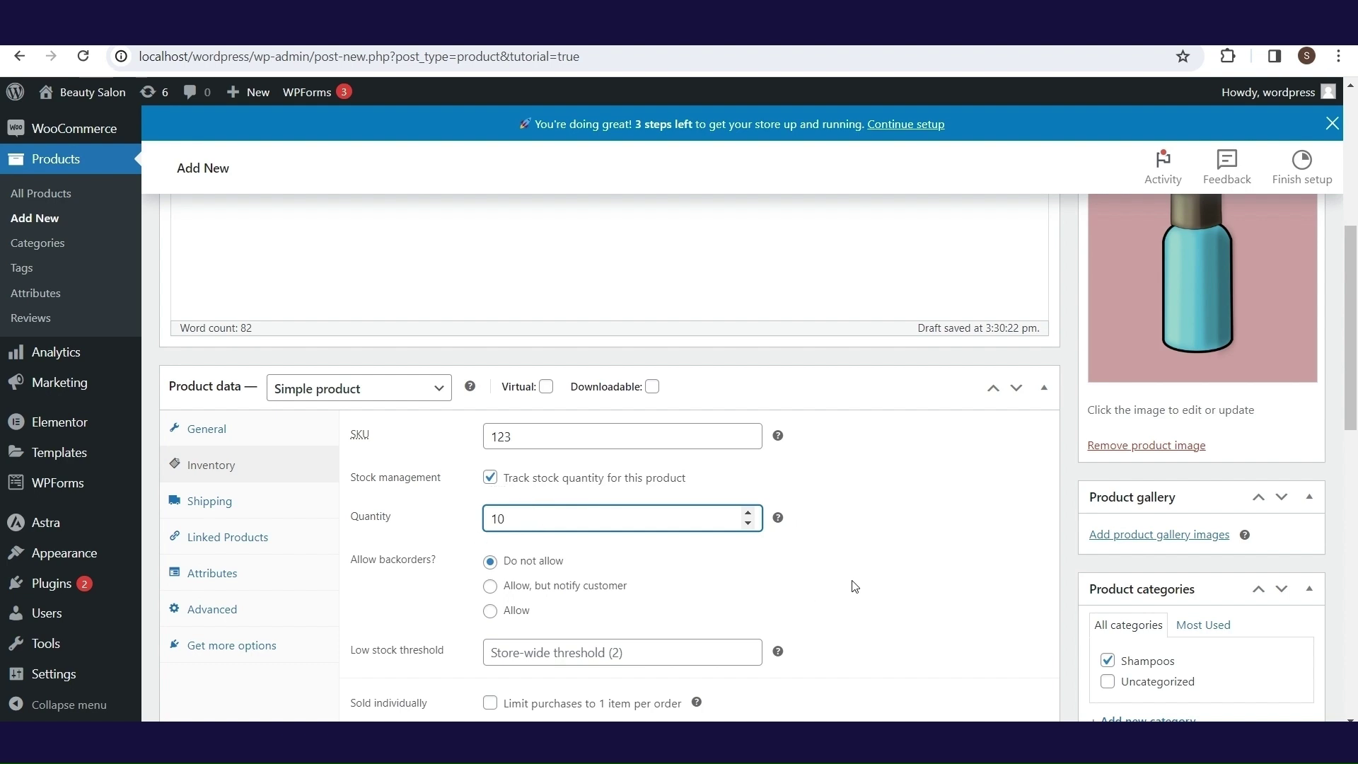
click(883, 549)
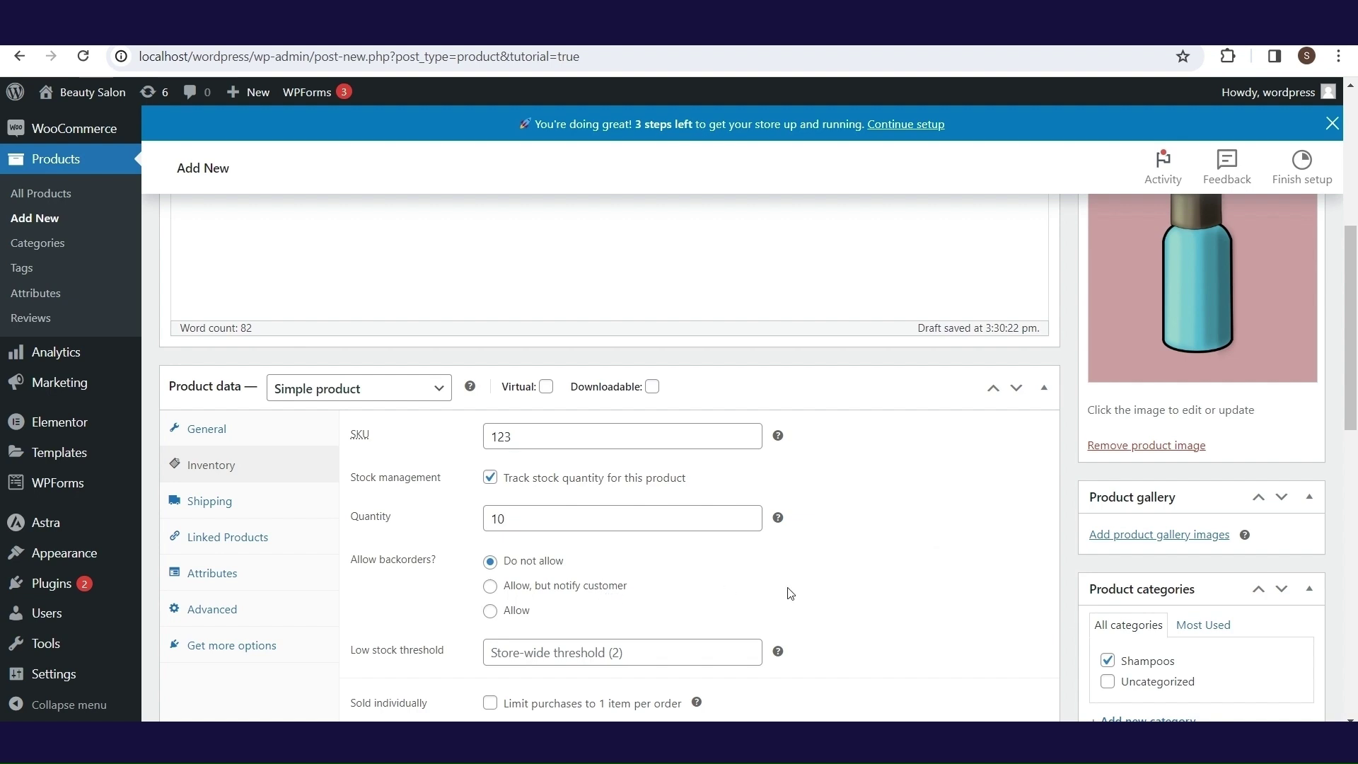
- Set the low stock threshold to 2, leaving backorders disallowed
drag(1354, 332, 1355, 360)
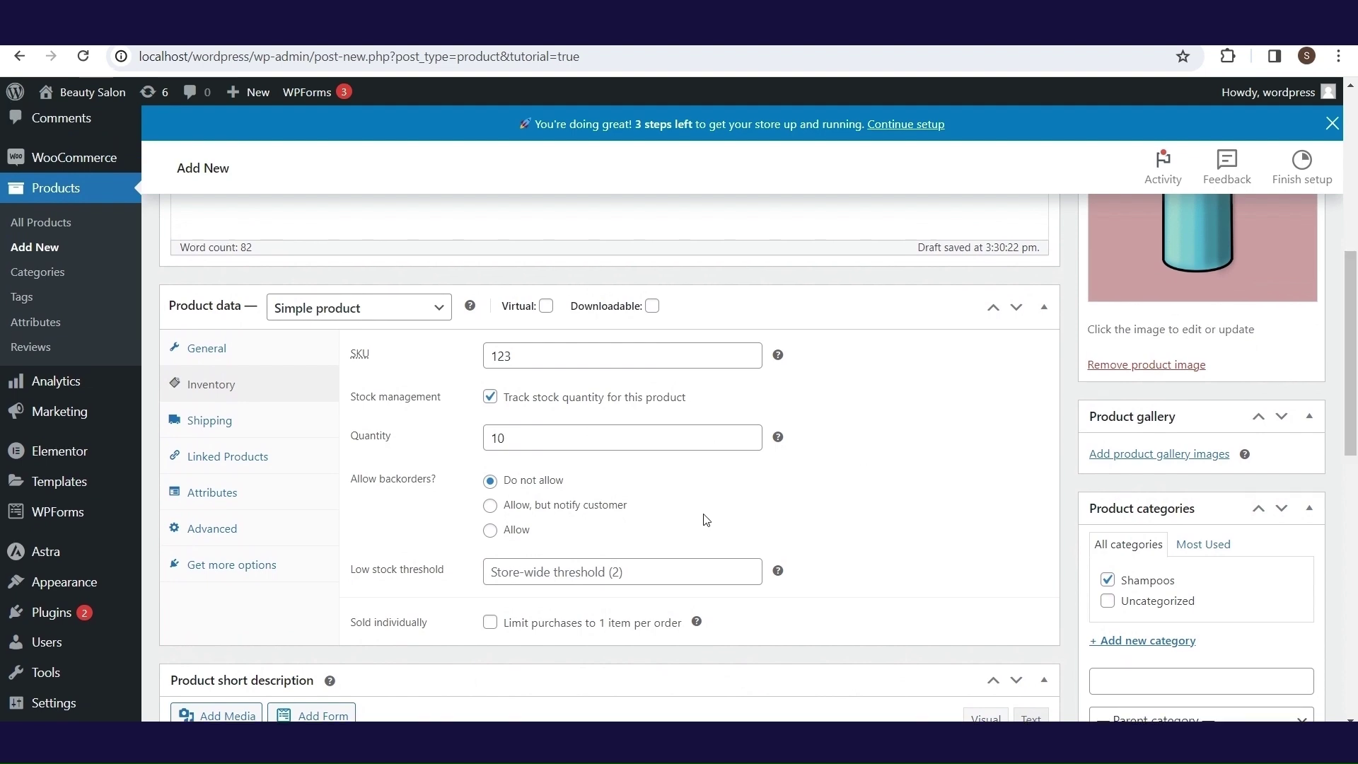
click(747, 566)
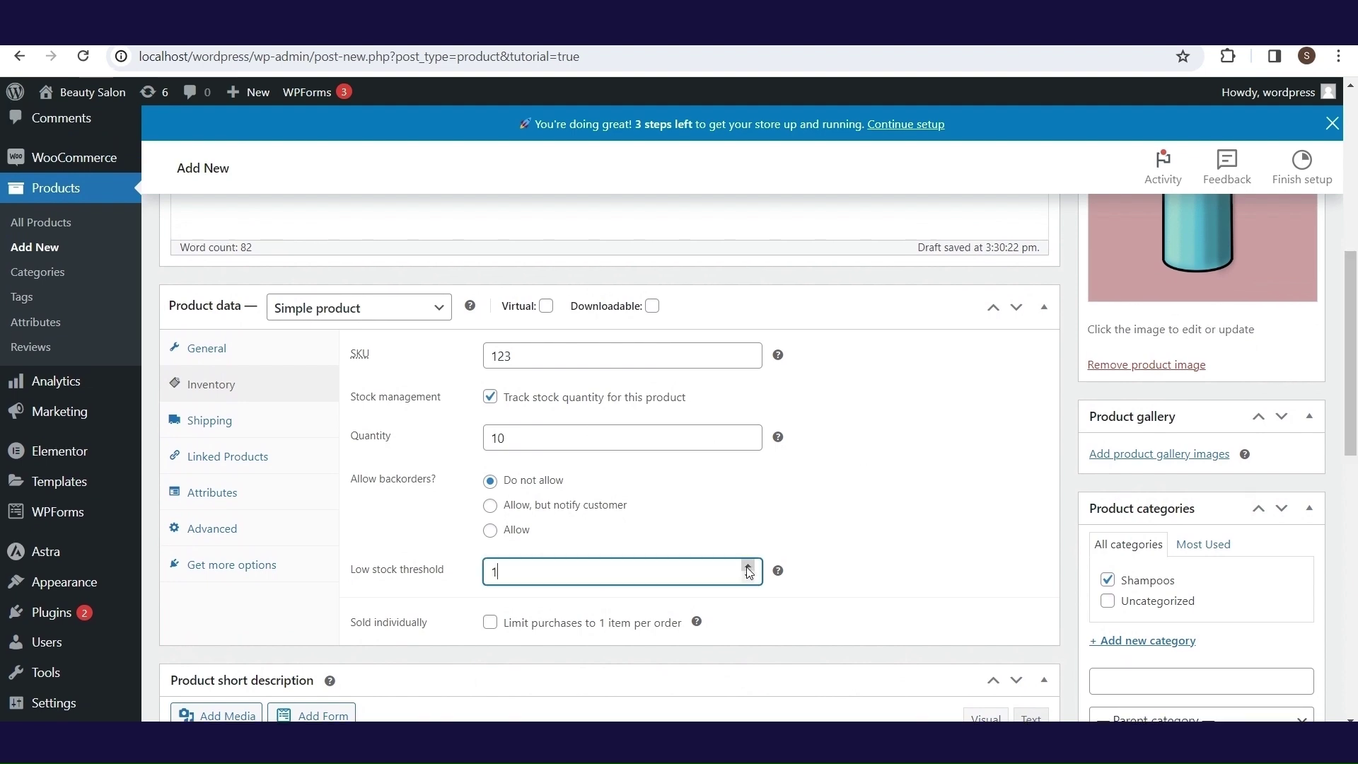
click(747, 577)
click(748, 577)
click(748, 567)
click(747, 567)
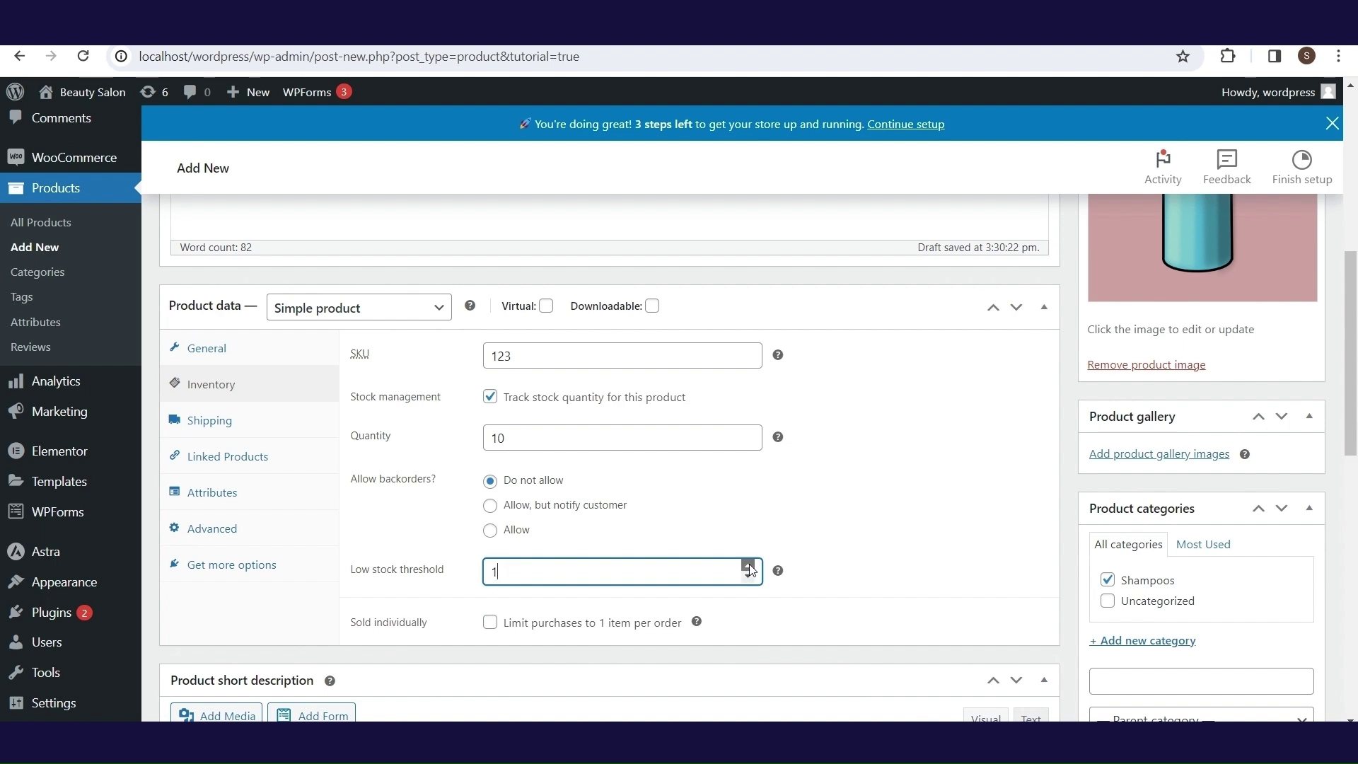
click(847, 539)
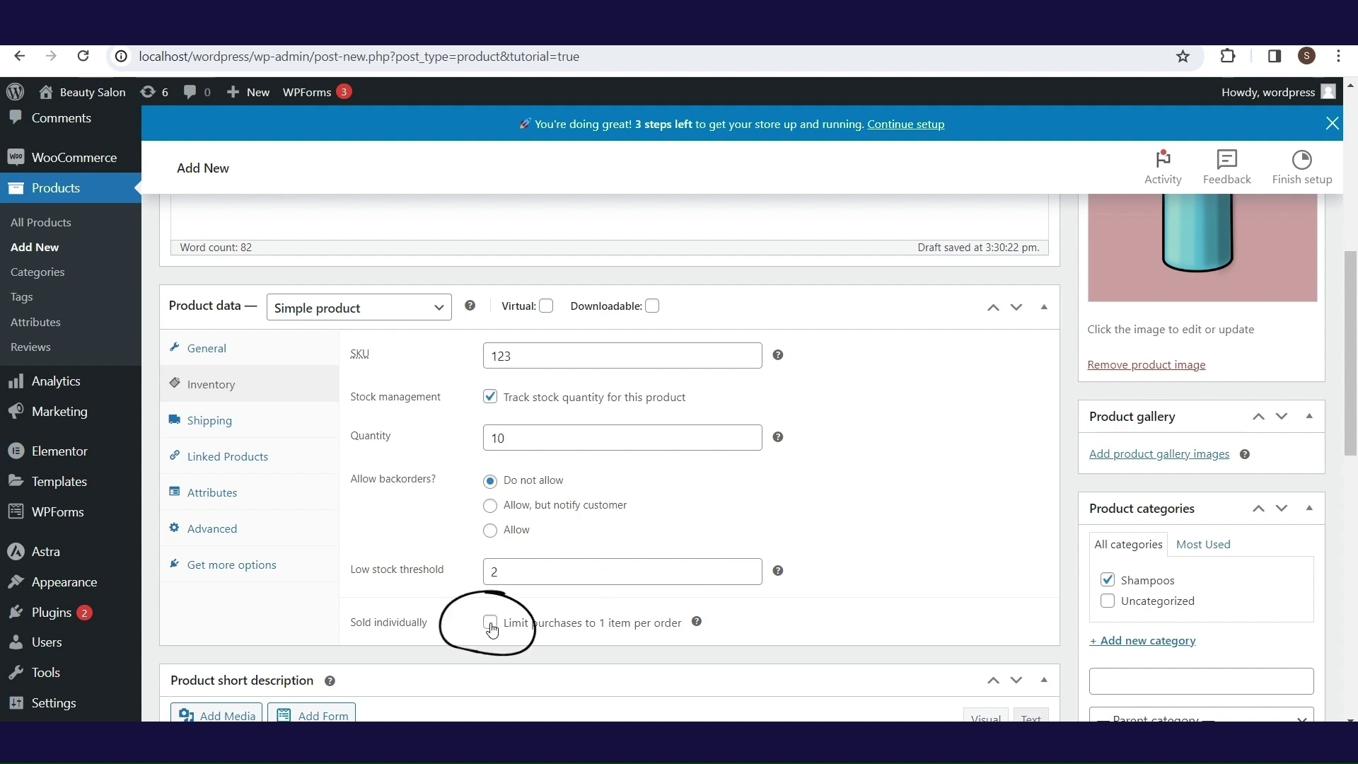
- In Shipping, enter weight 0.1 and dimensions 20 × 10 × 5
click(261, 430)
click(576, 356)
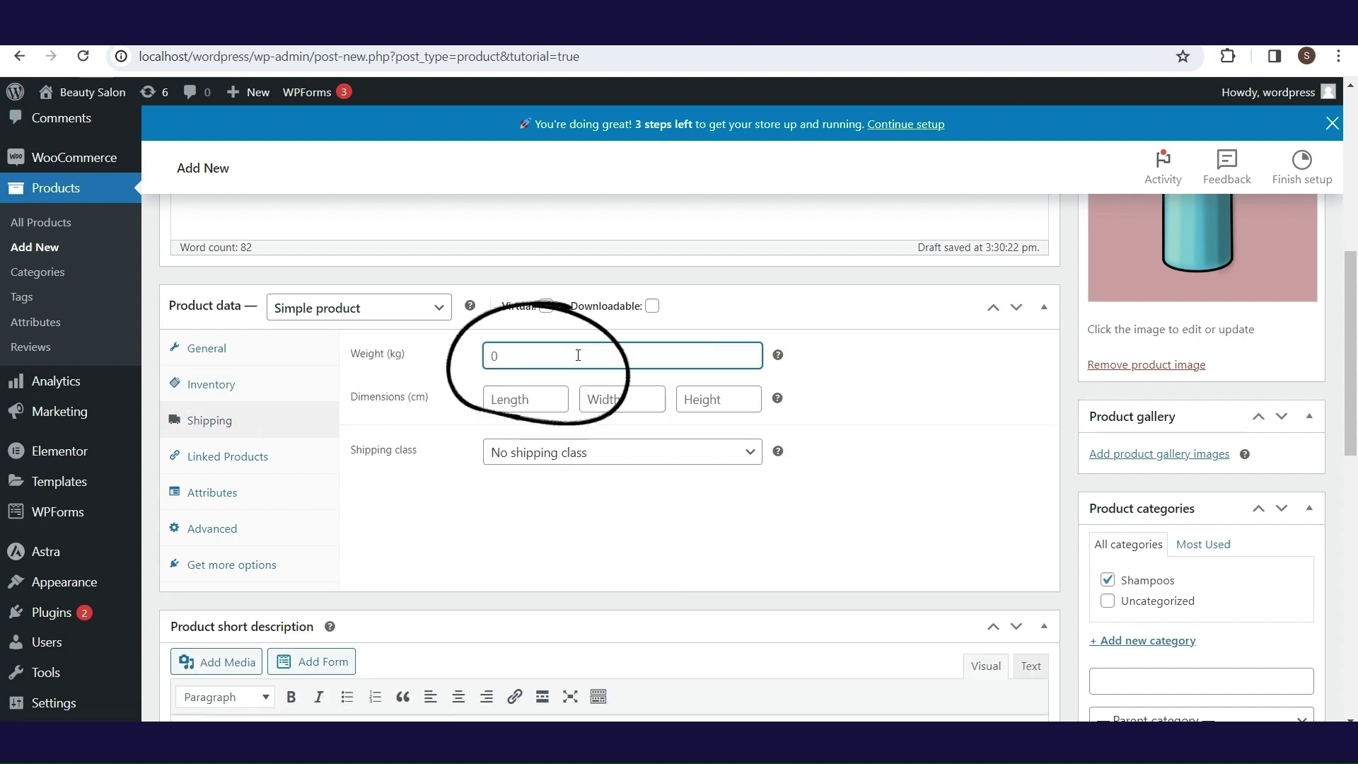
text(0.1)
click(516, 399)
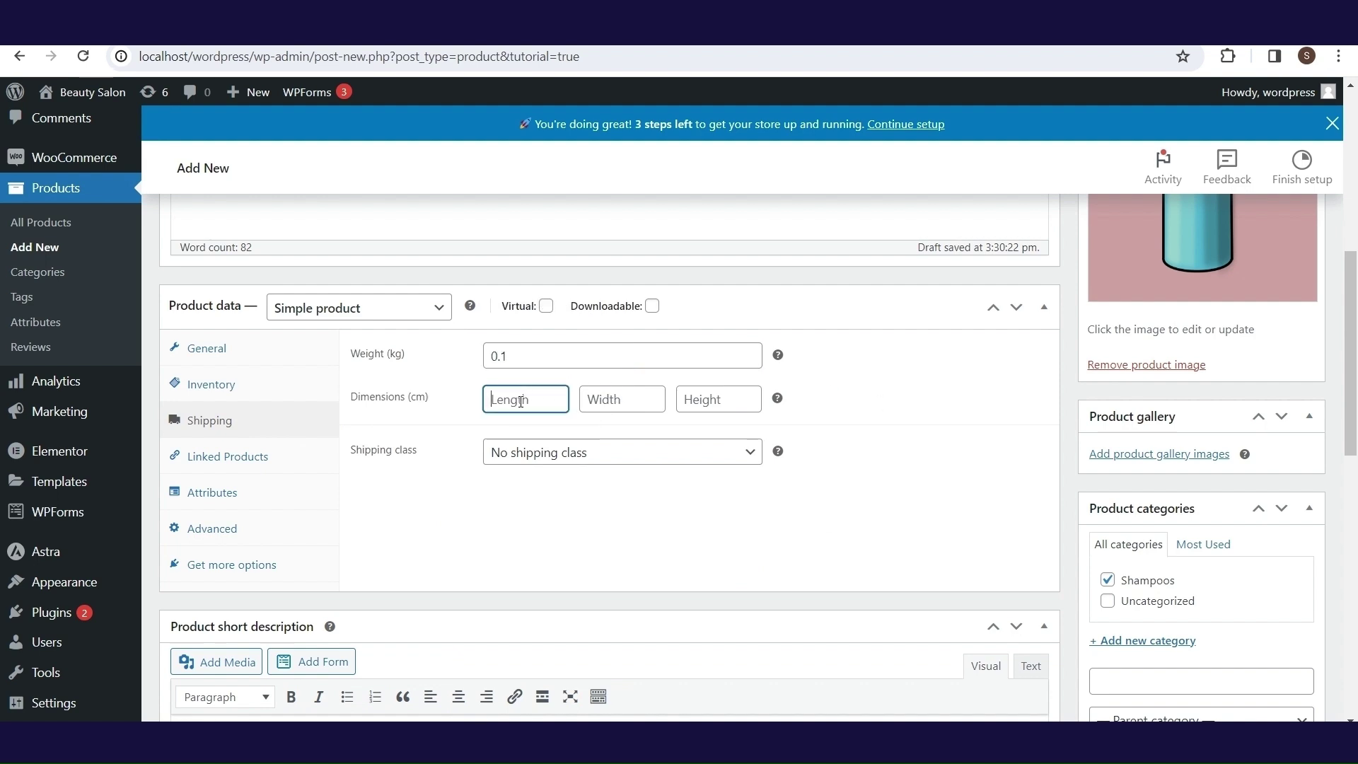
text(20)
click(632, 400)
text(10)
click(700, 398)
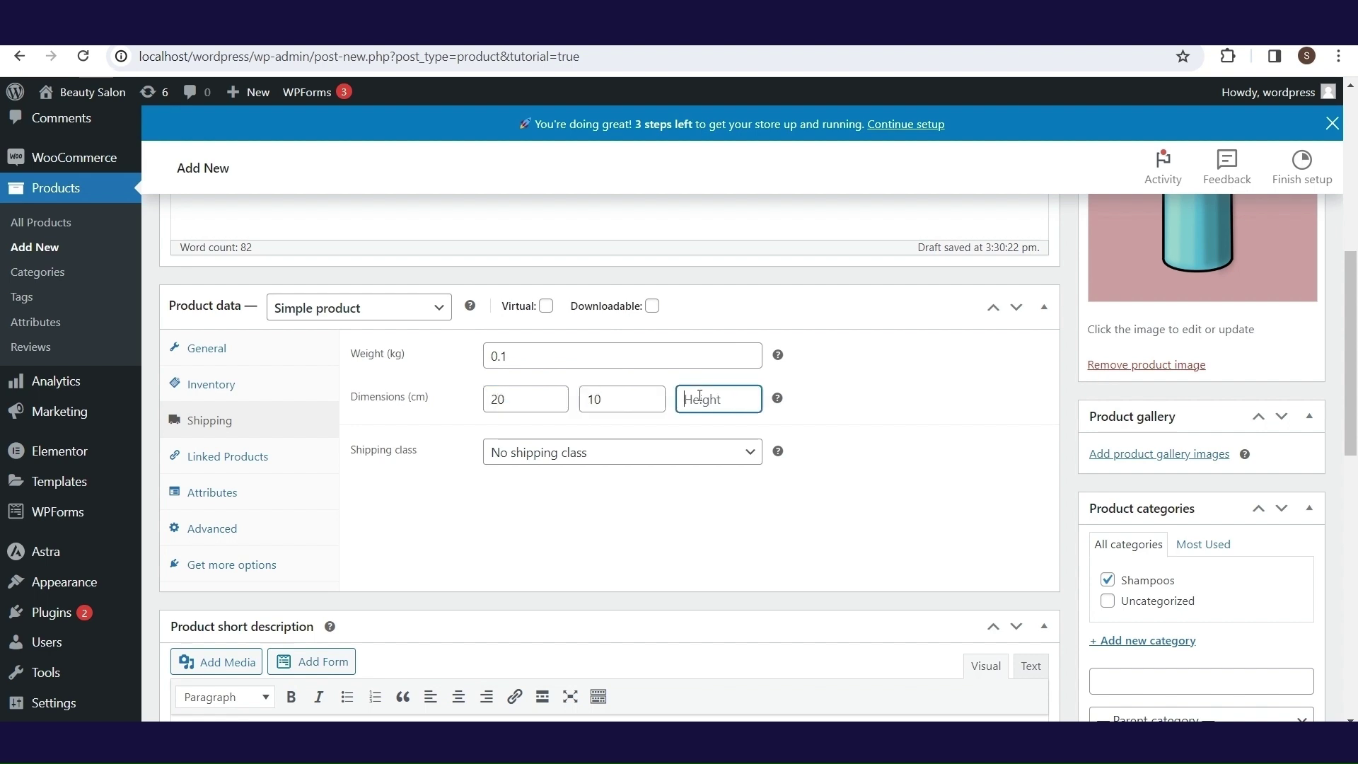
text(5)
- Leave the shipping class set to No shipping class
click(611, 460)
click(611, 458)
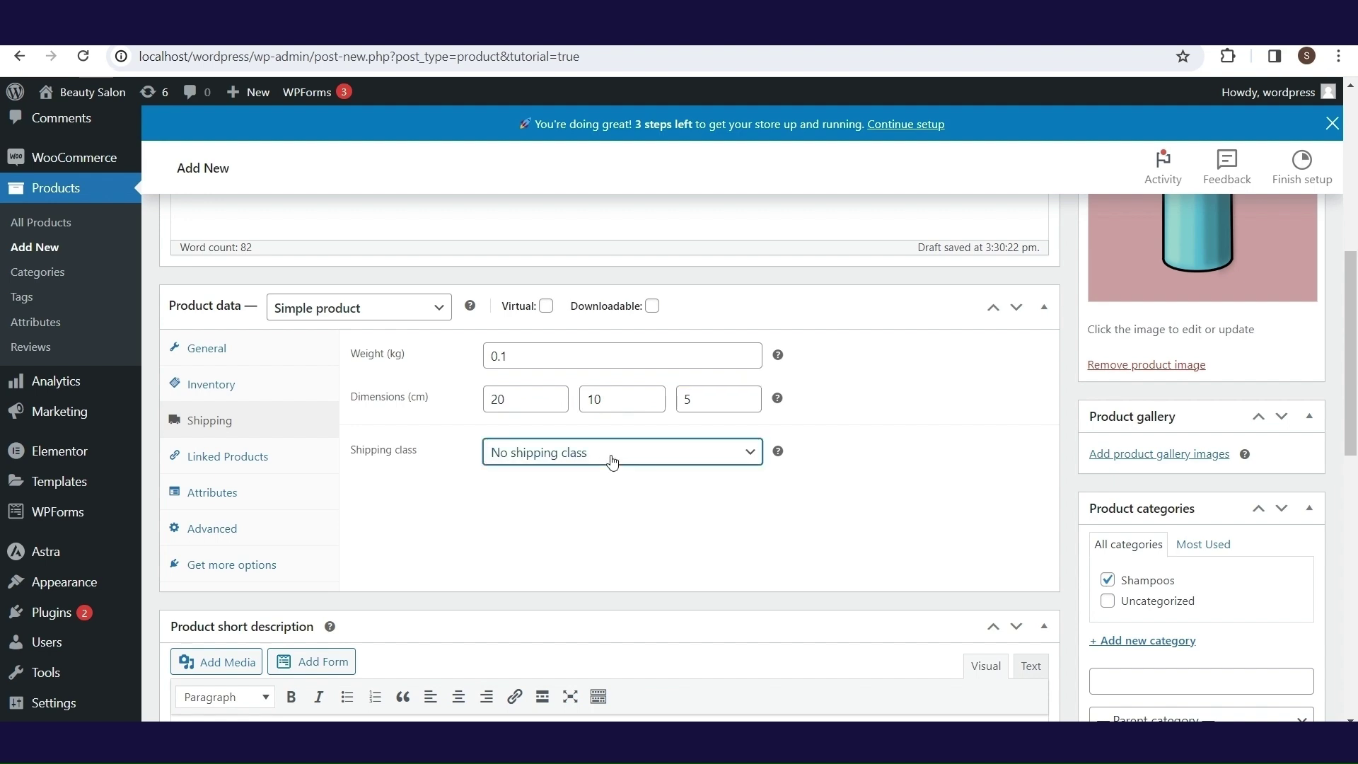
click(440, 471)
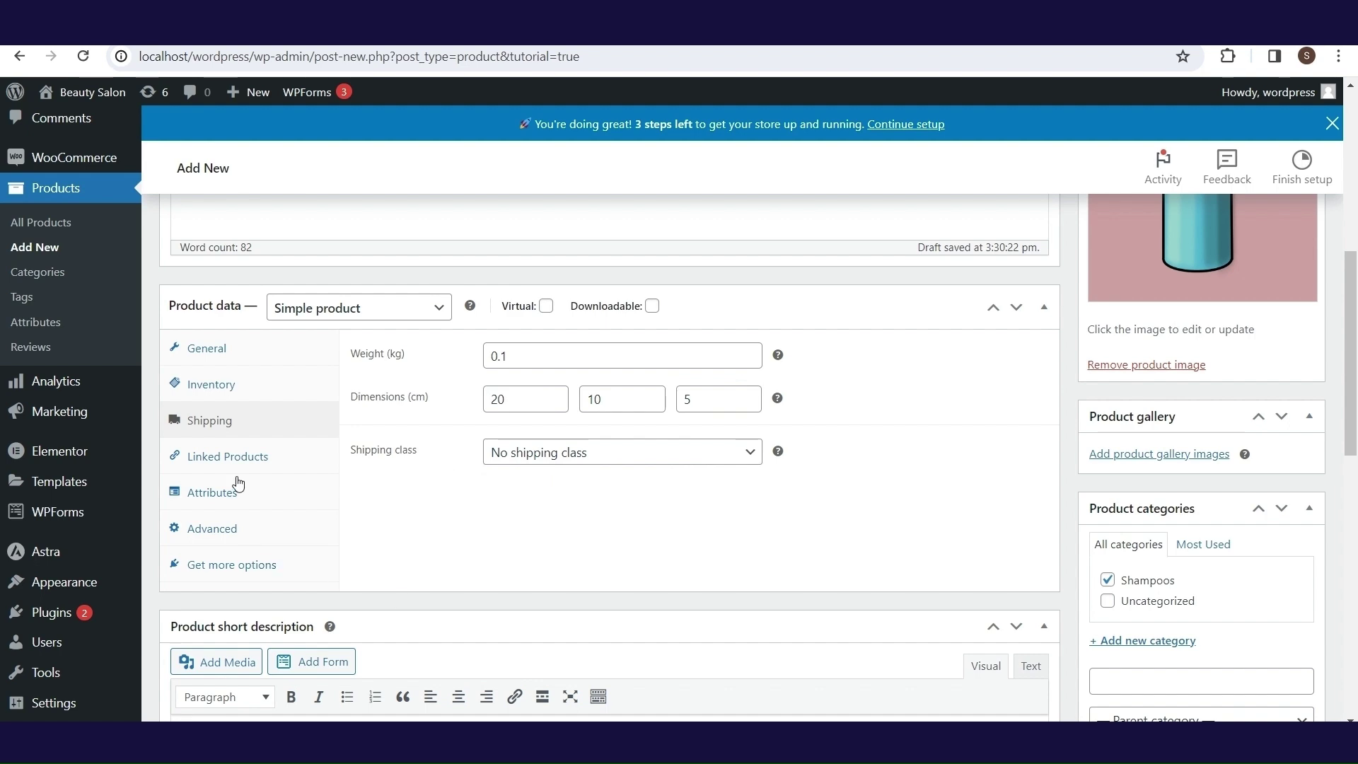
- Check the Upsells and Cross-sells help under Linked Products, leave both empty, then show Attributes
click(262, 461)
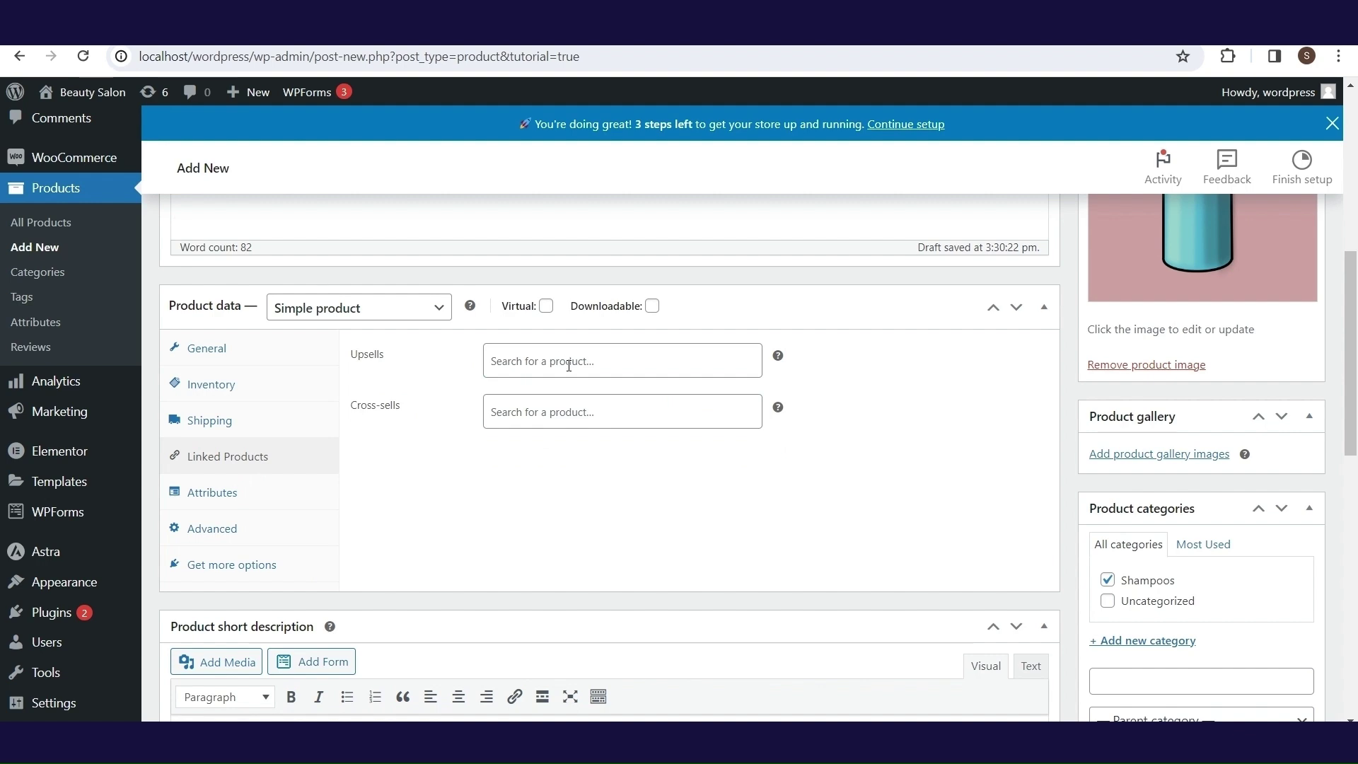
mouse_move(776, 366)
mouse_move(780, 410)
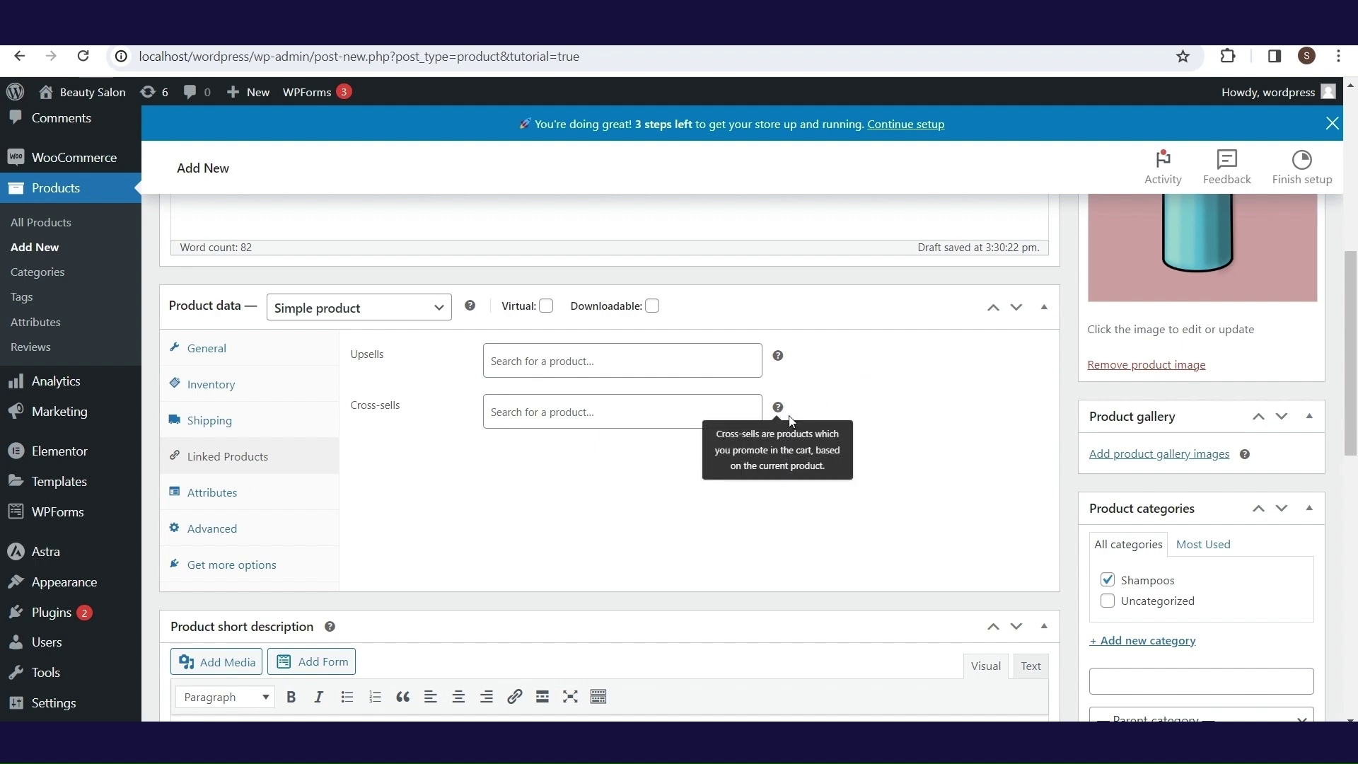
click(285, 501)
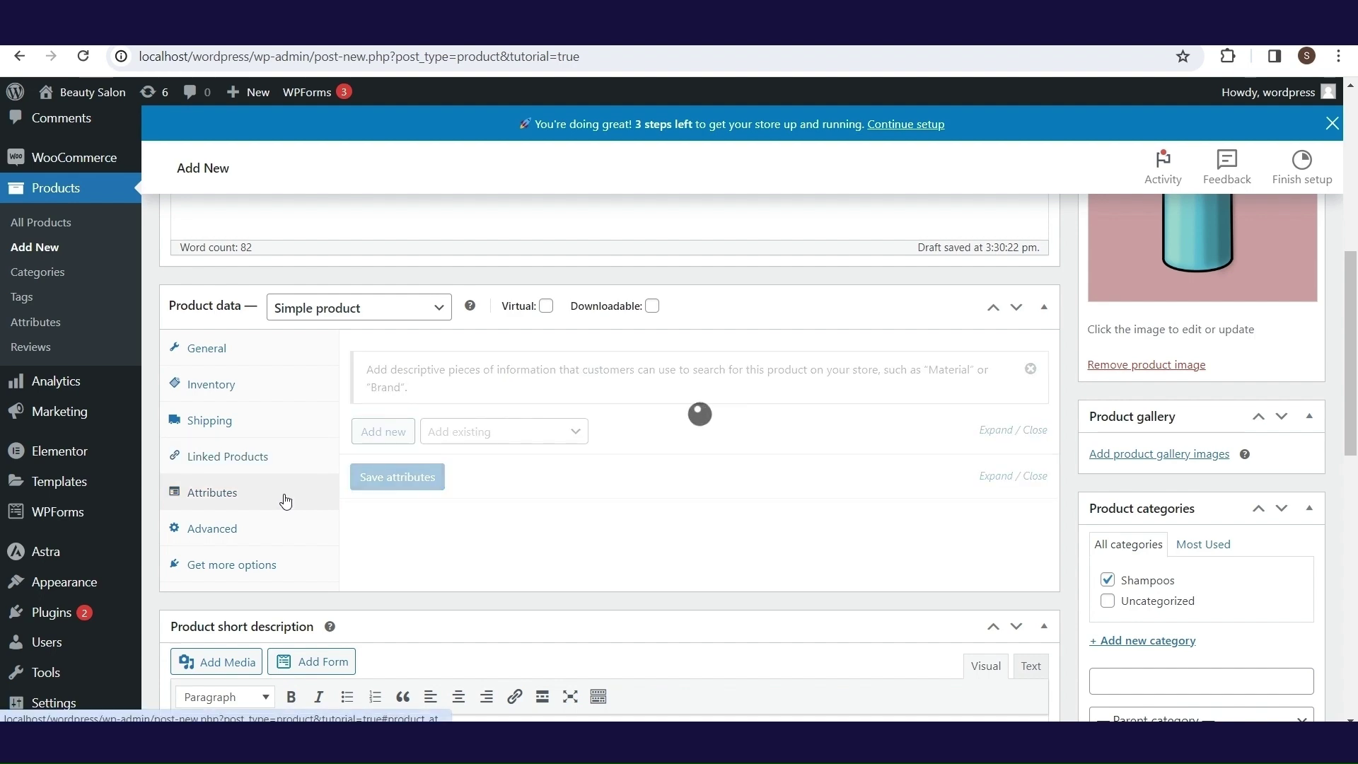
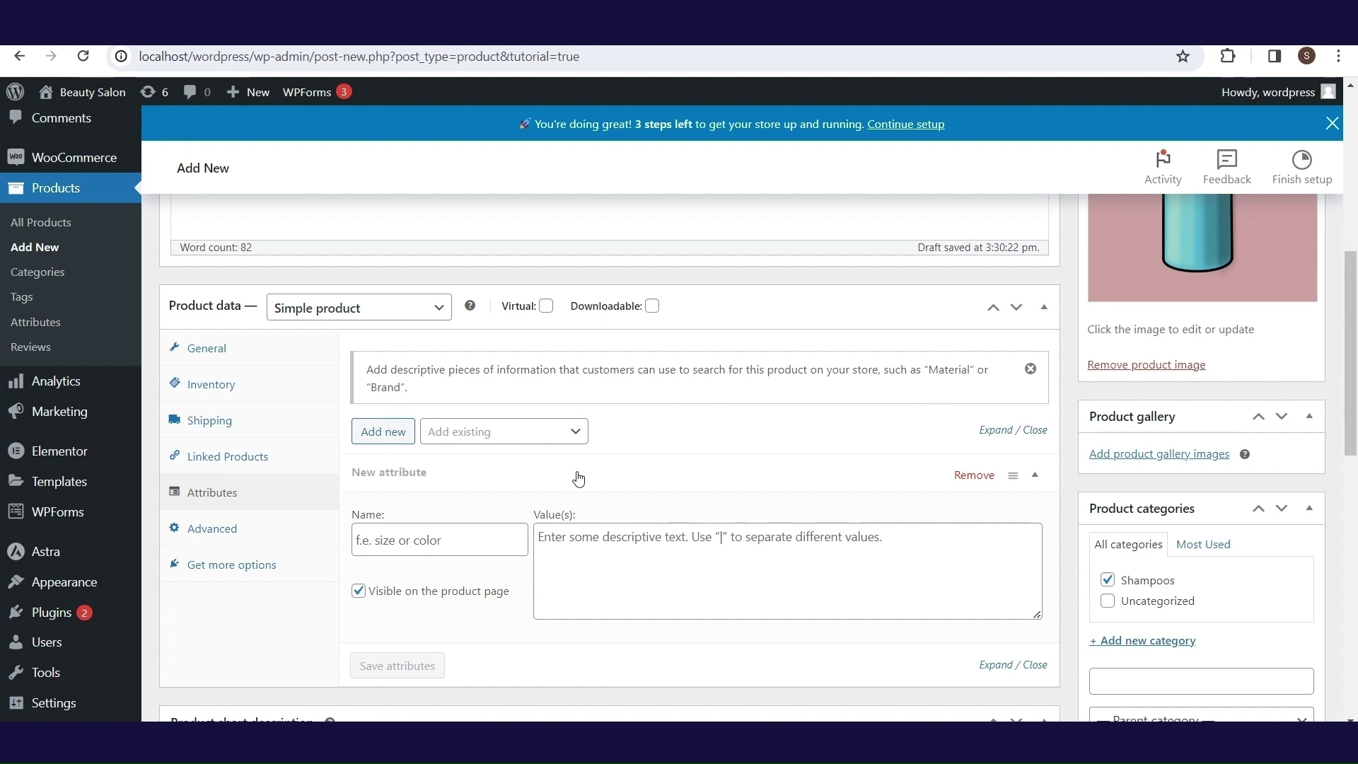
- Review the Advanced and Get more options tabs with reviews left enabled, then return to General
click(234, 529)
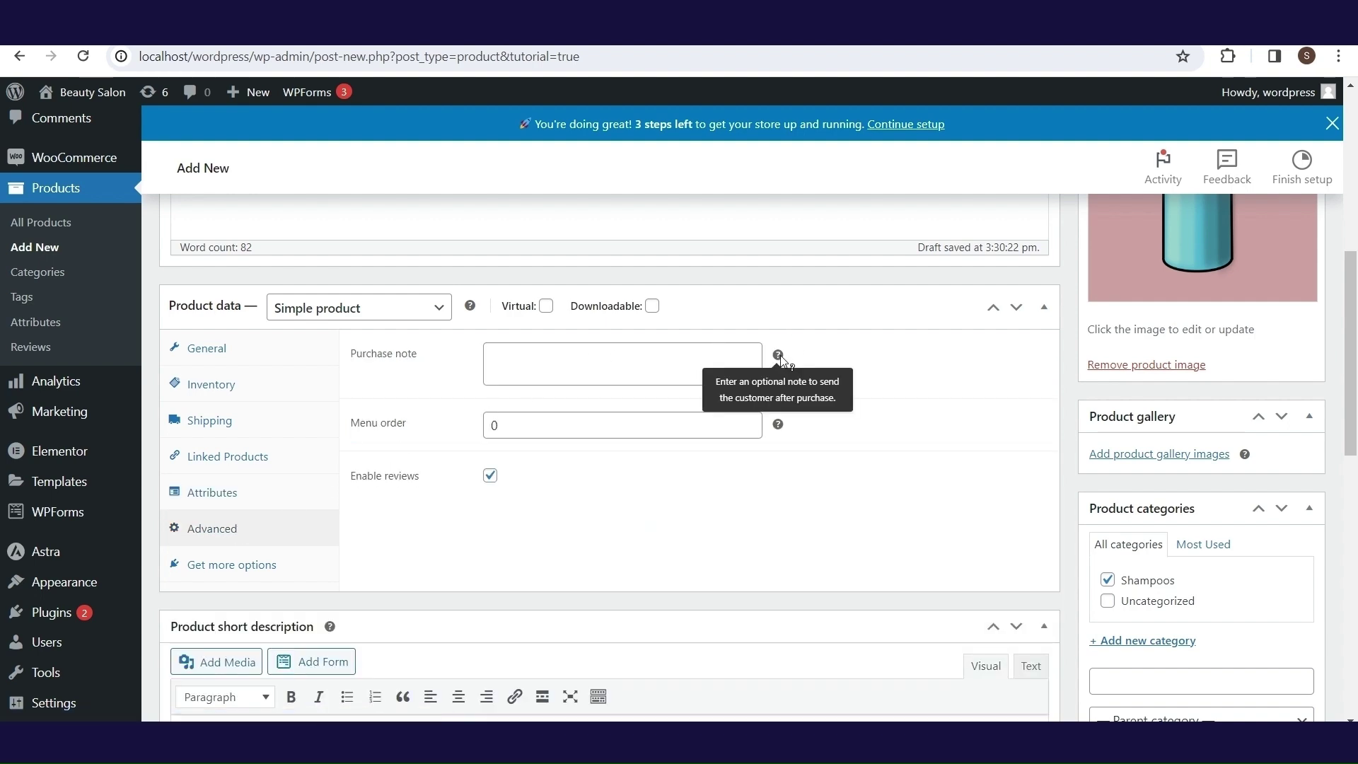
mouse_move(787, 431)
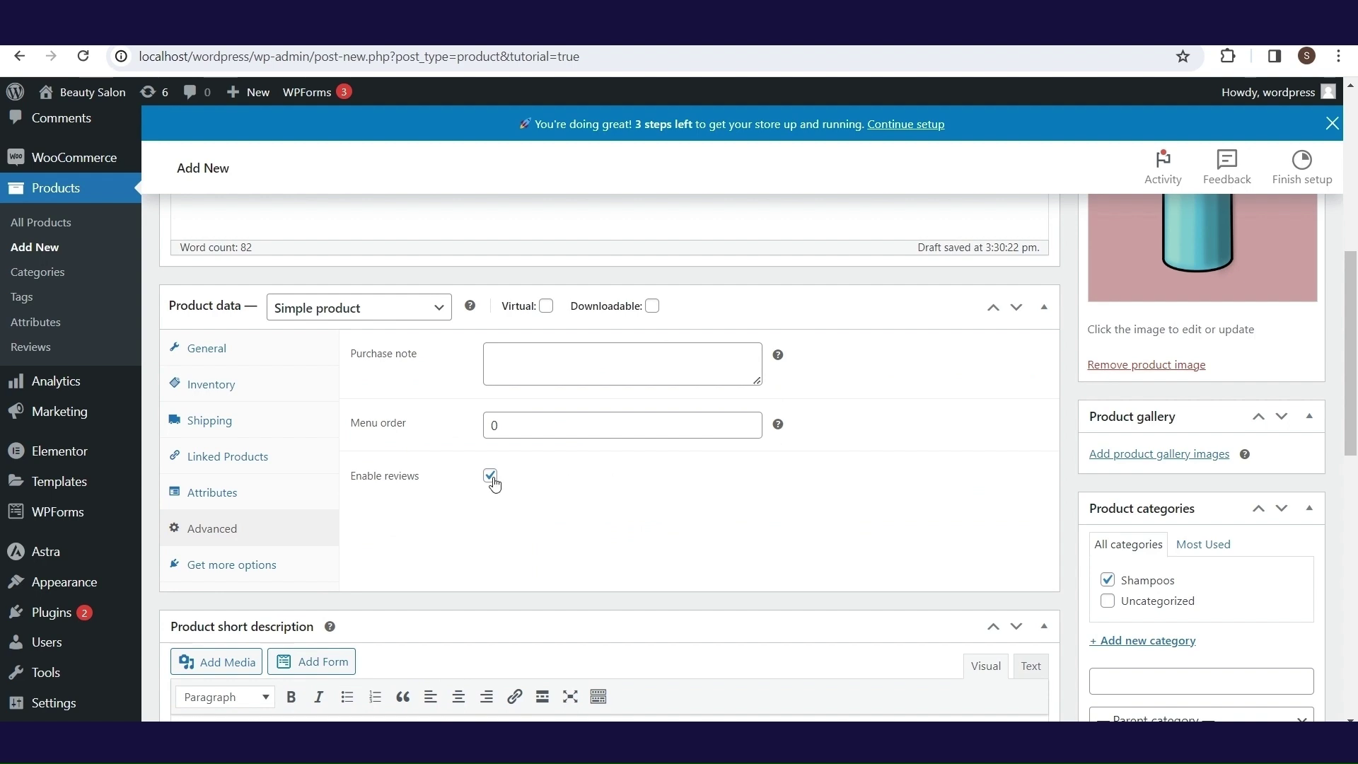
click(264, 567)
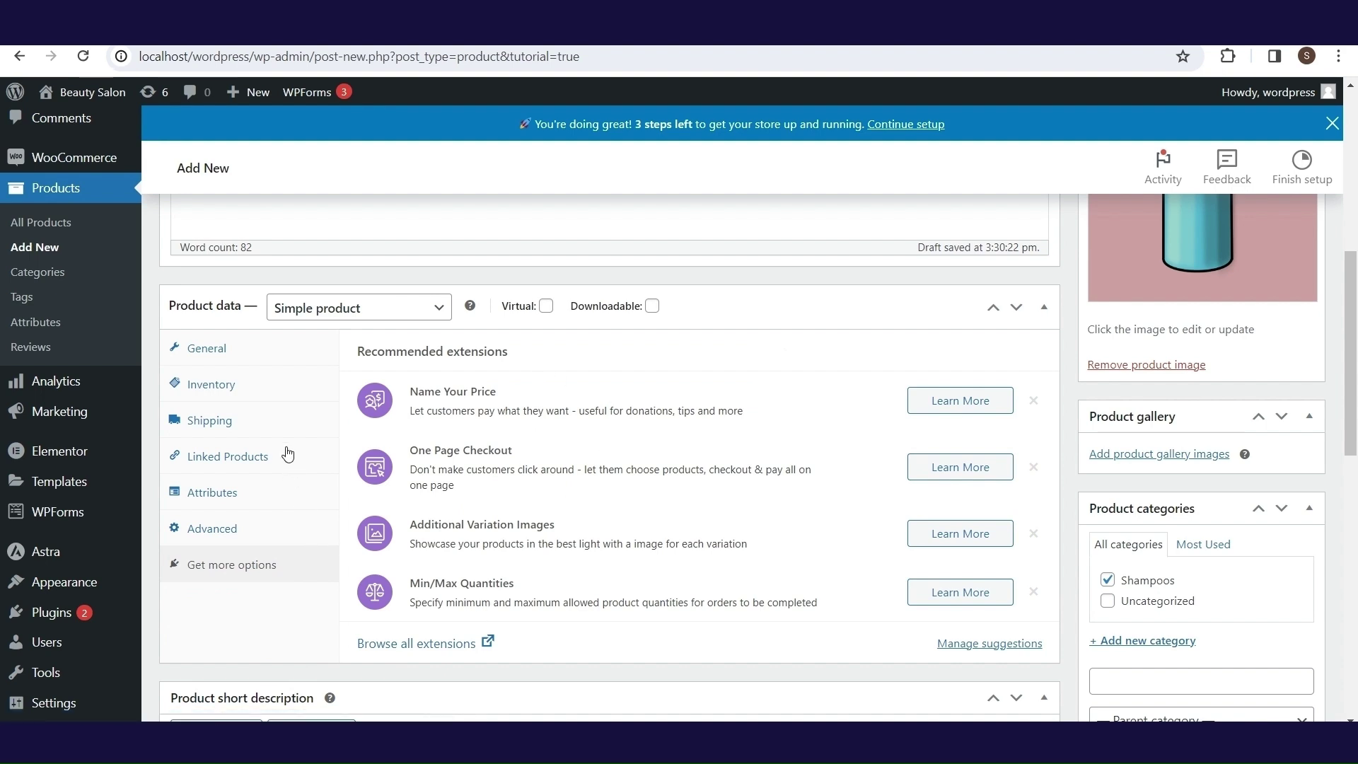
click(264, 350)
drag(1354, 348, 1355, 199)
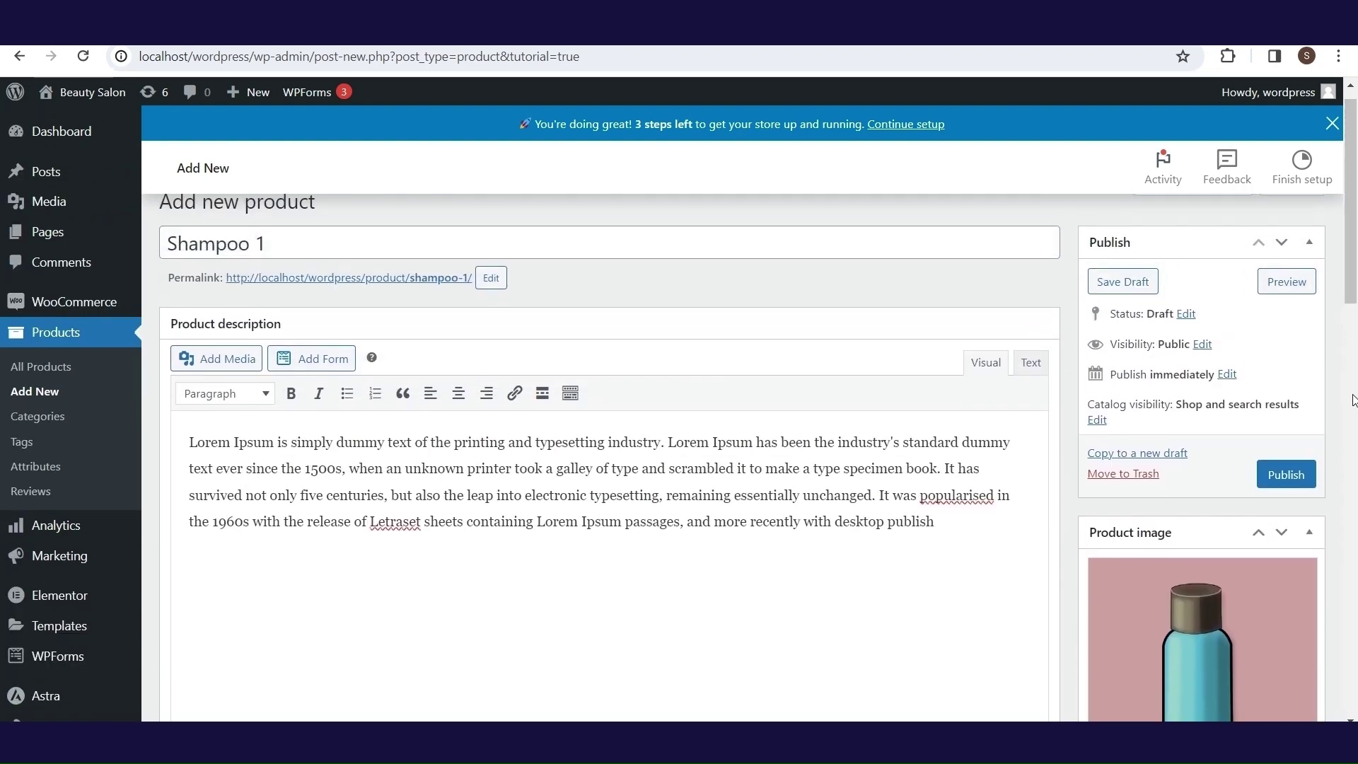
- Publish Shampoo 1 and open its live product page
click(1292, 484)
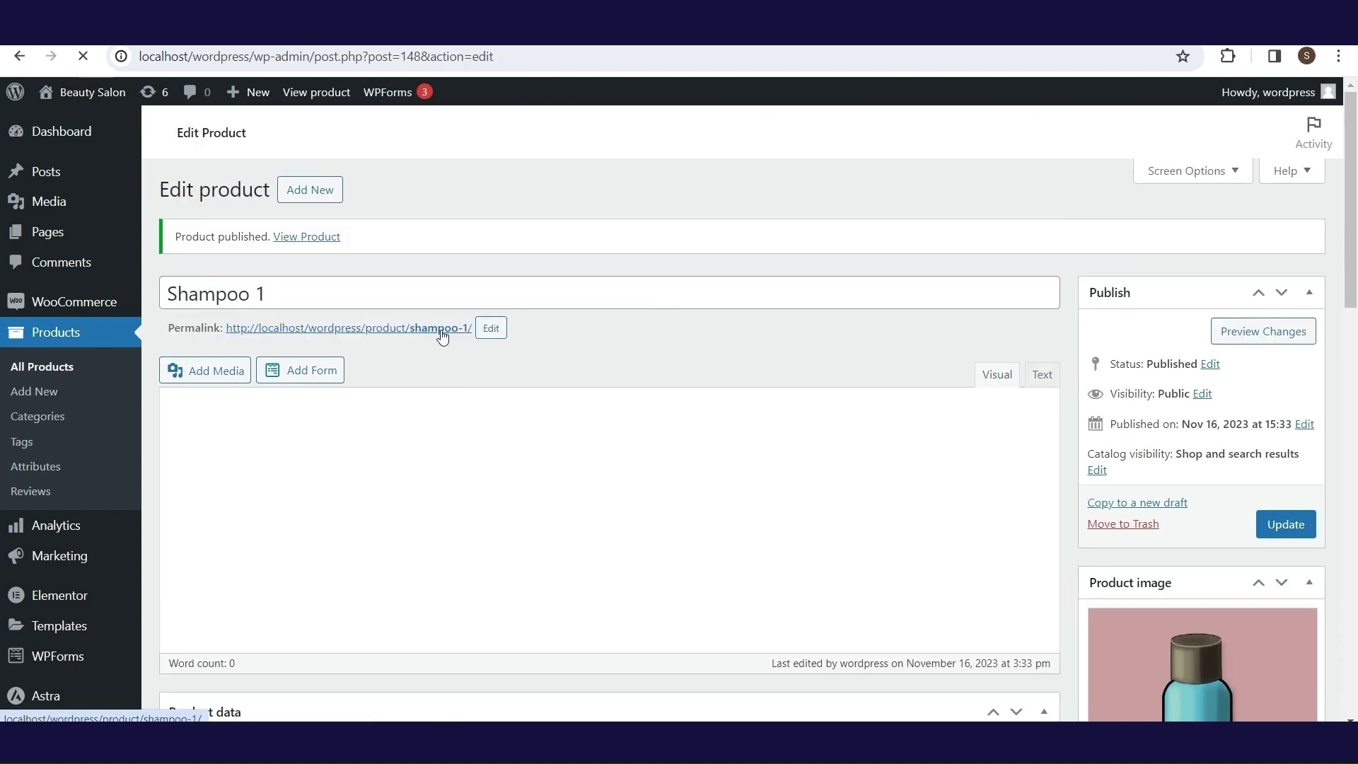
click(442, 333)
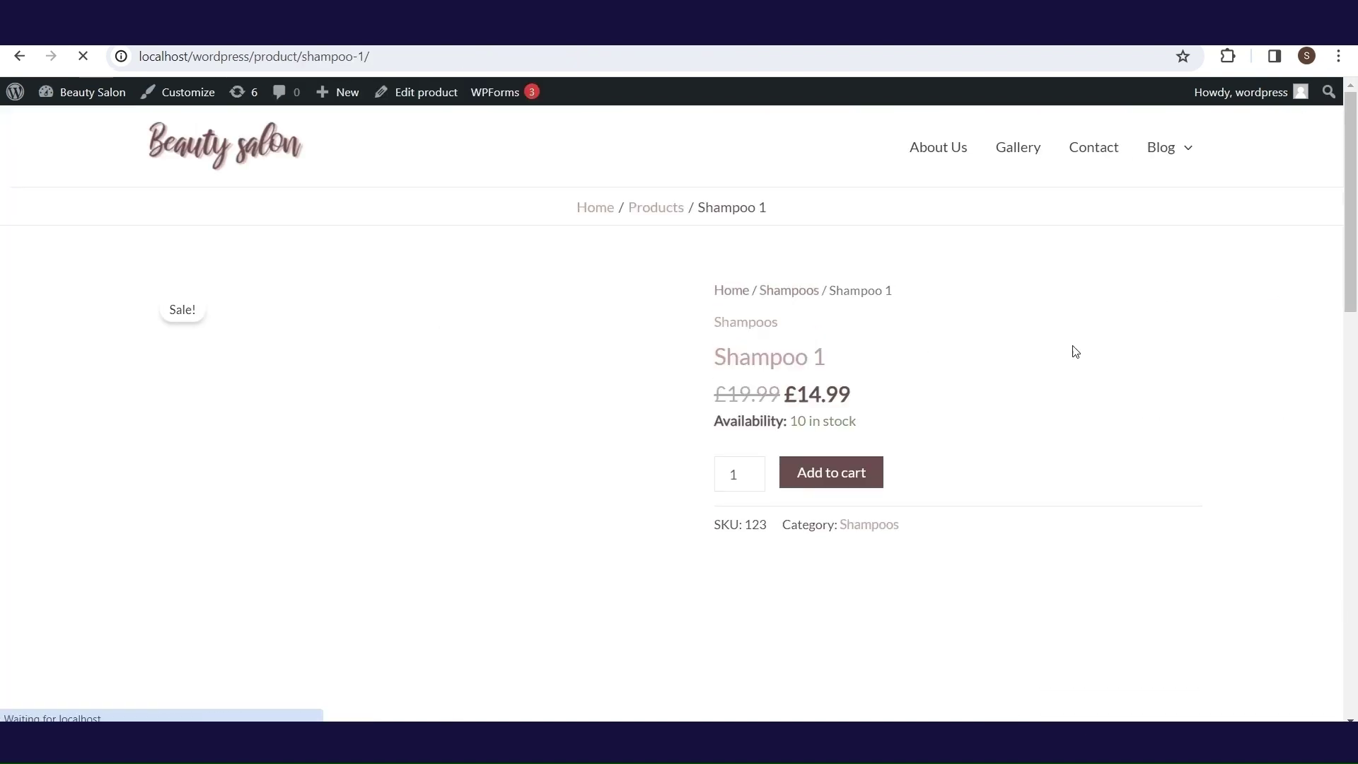
scroll(1355, 212, down, 1)
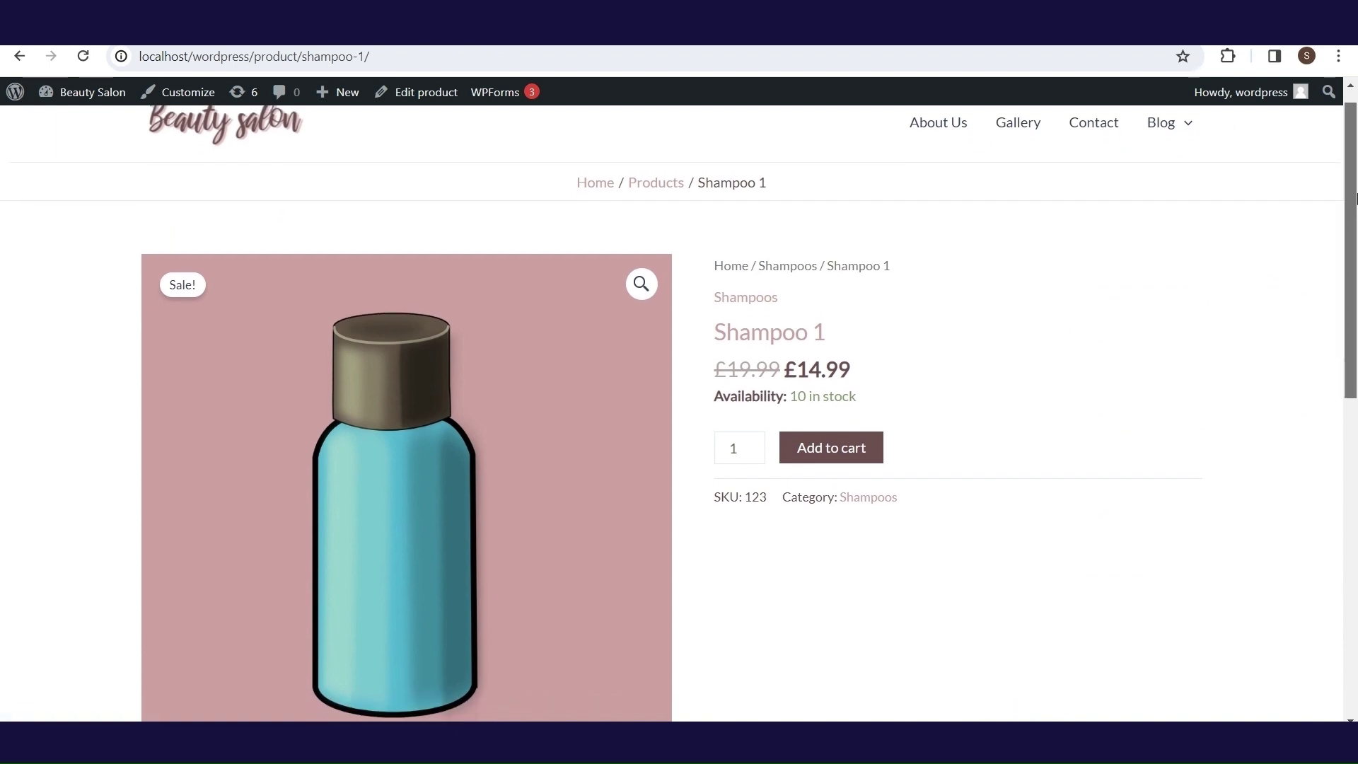
drag(1355, 212, 1355, 453)
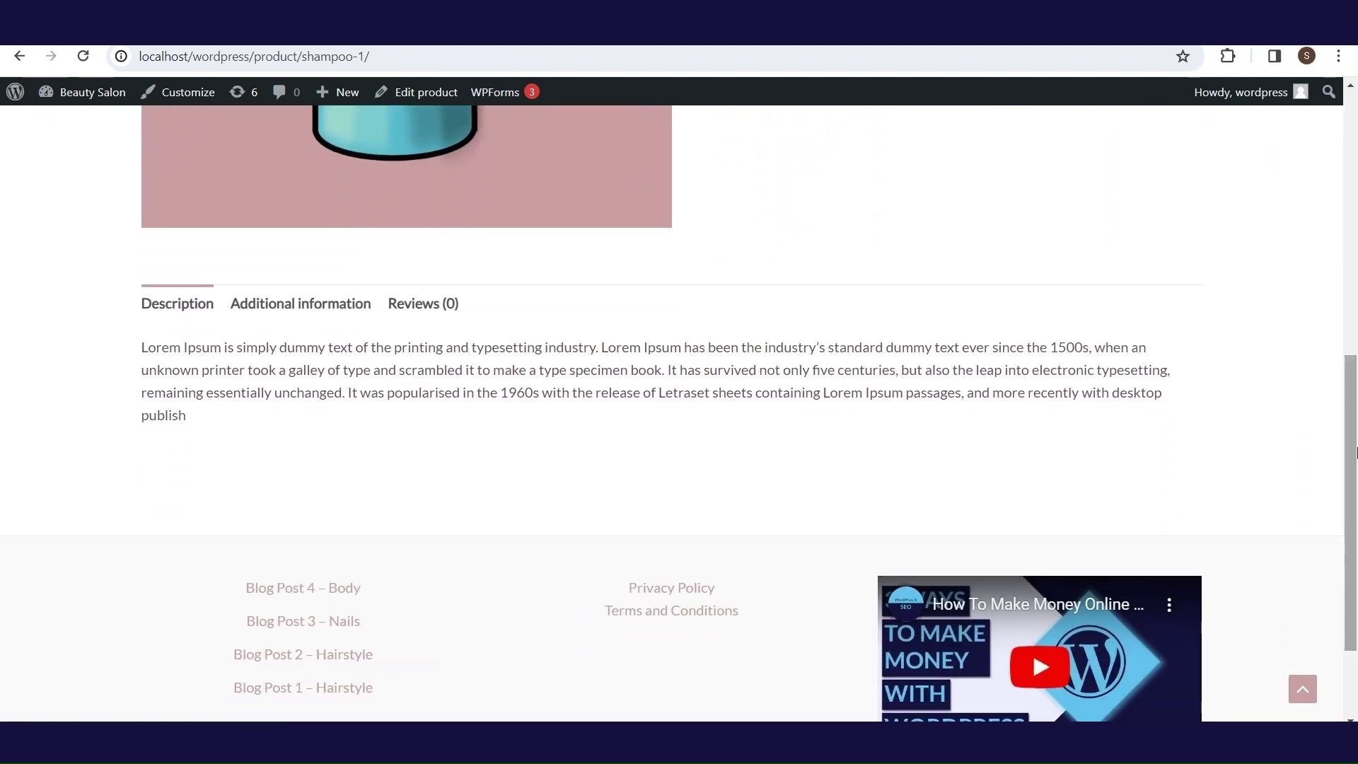
- Check the live page's Additional information, Reviews and Description tabs
click(340, 305)
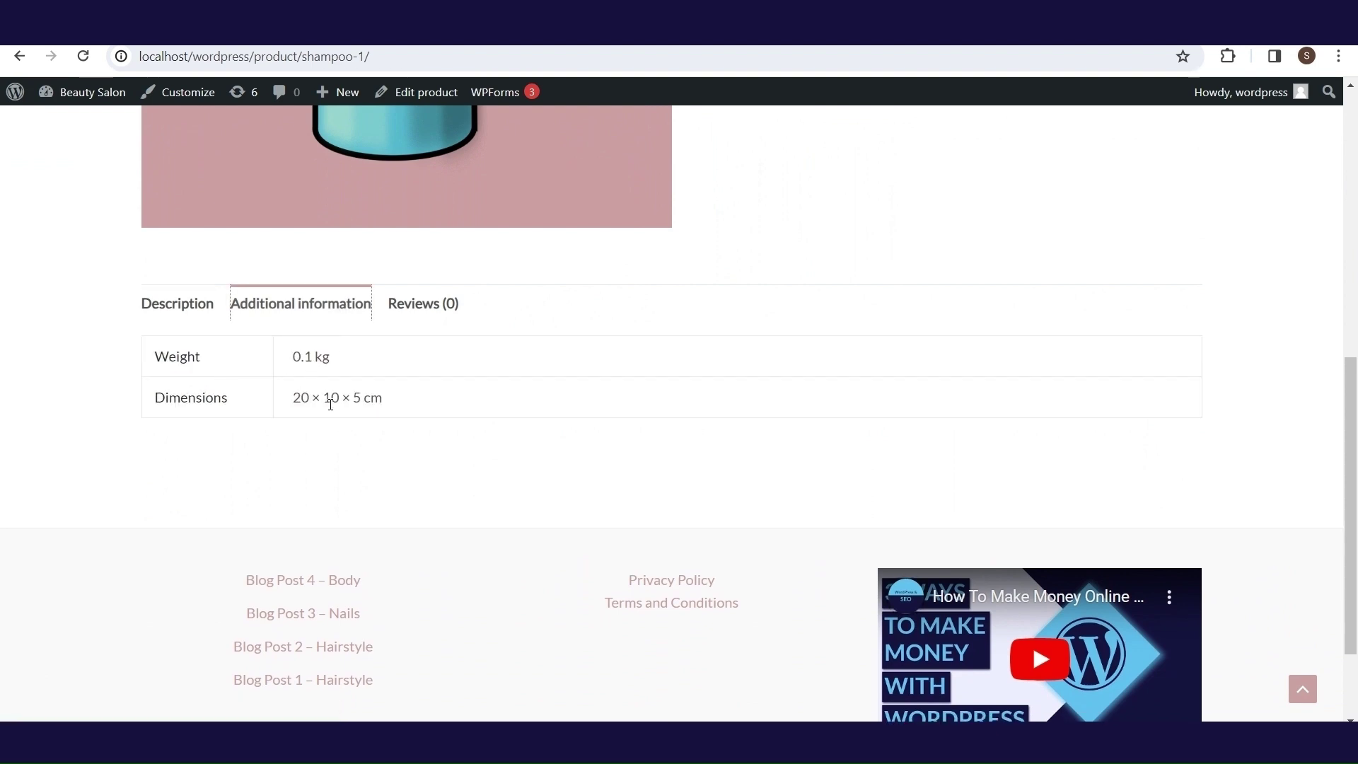
click(421, 310)
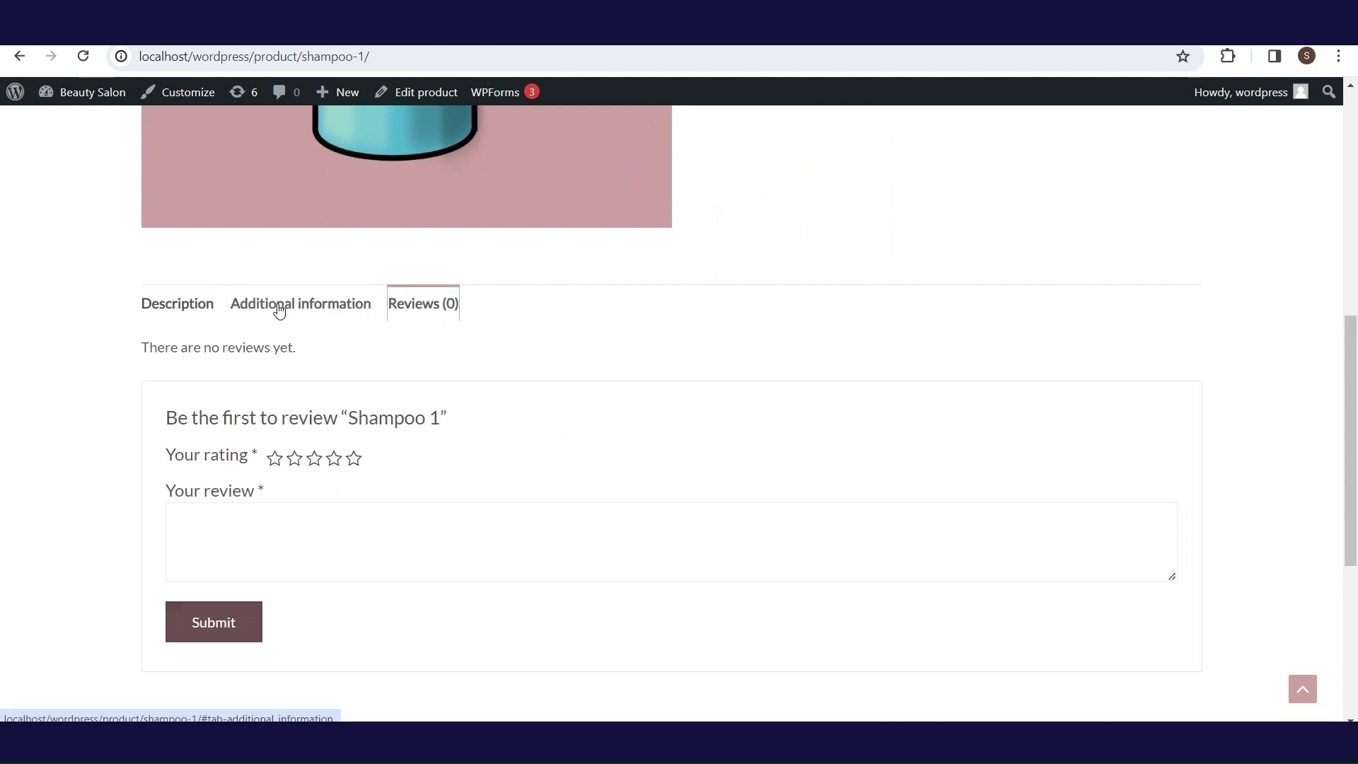
click(208, 311)
scroll(460, 347, up, 6)
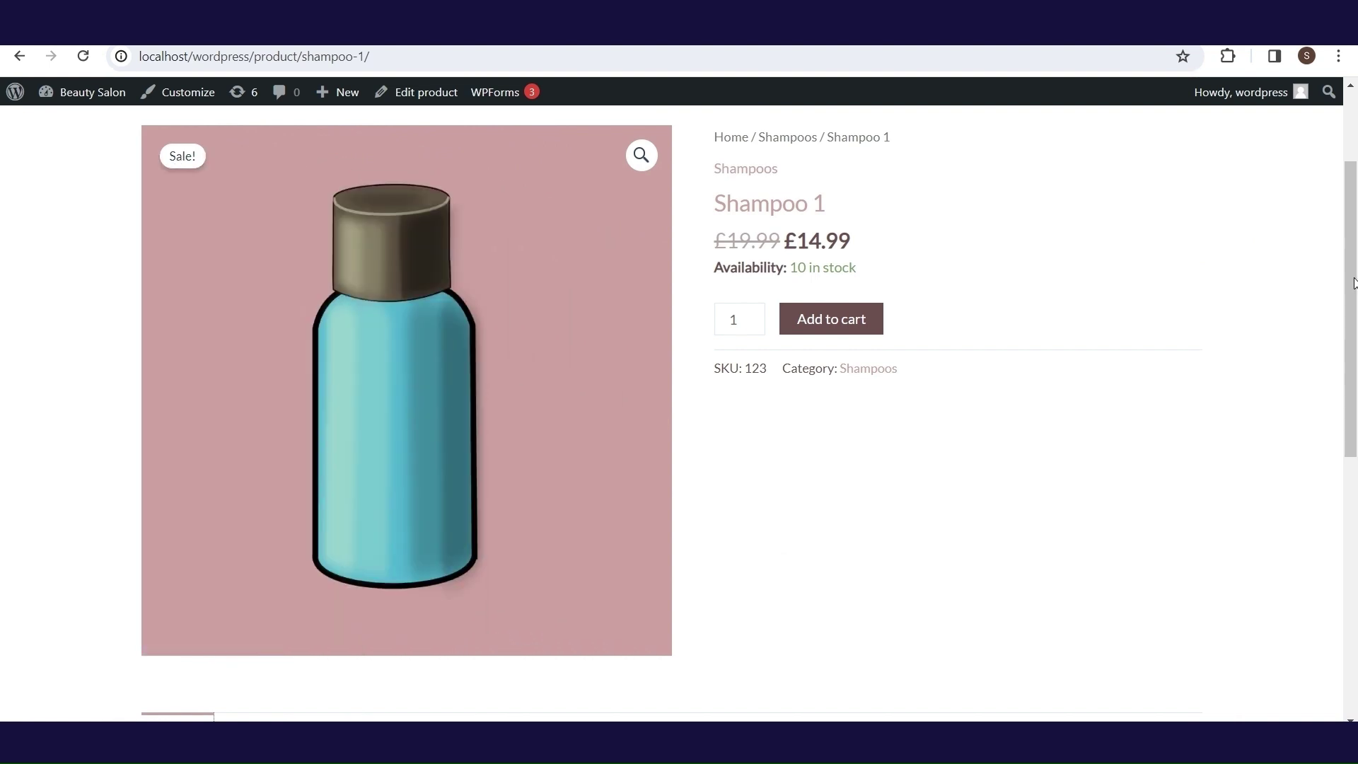
drag(1353, 290, 1353, 244)
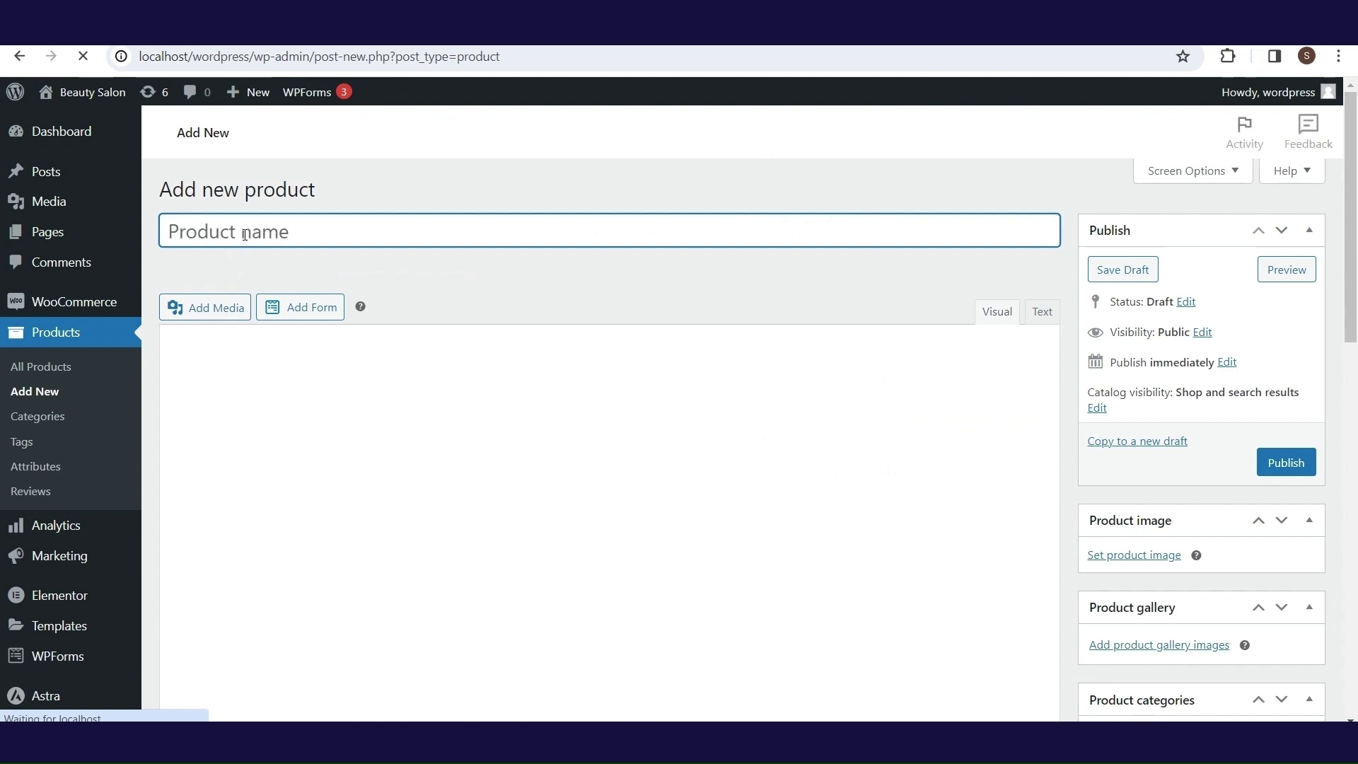
- Enter 'Shampoo 2' as the new product's name
text(Sham)
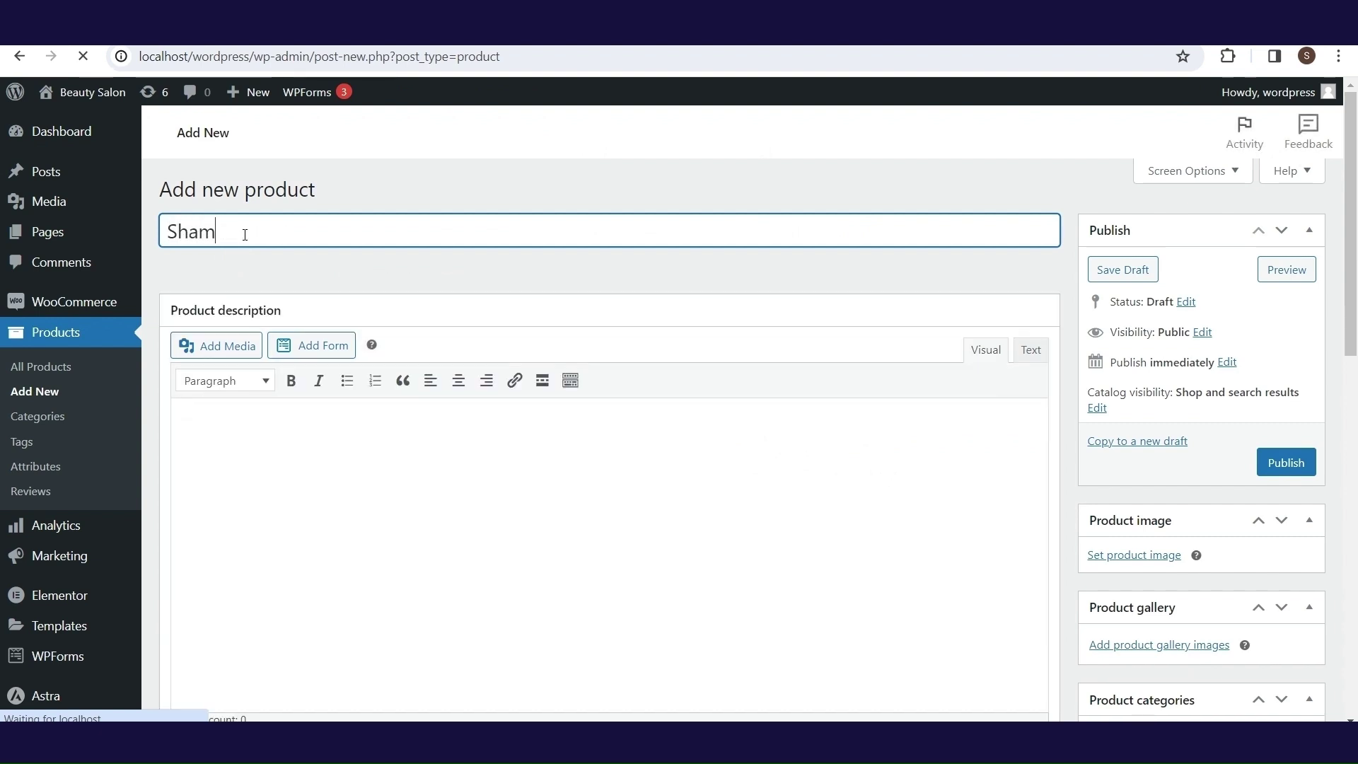
text(poo 2)
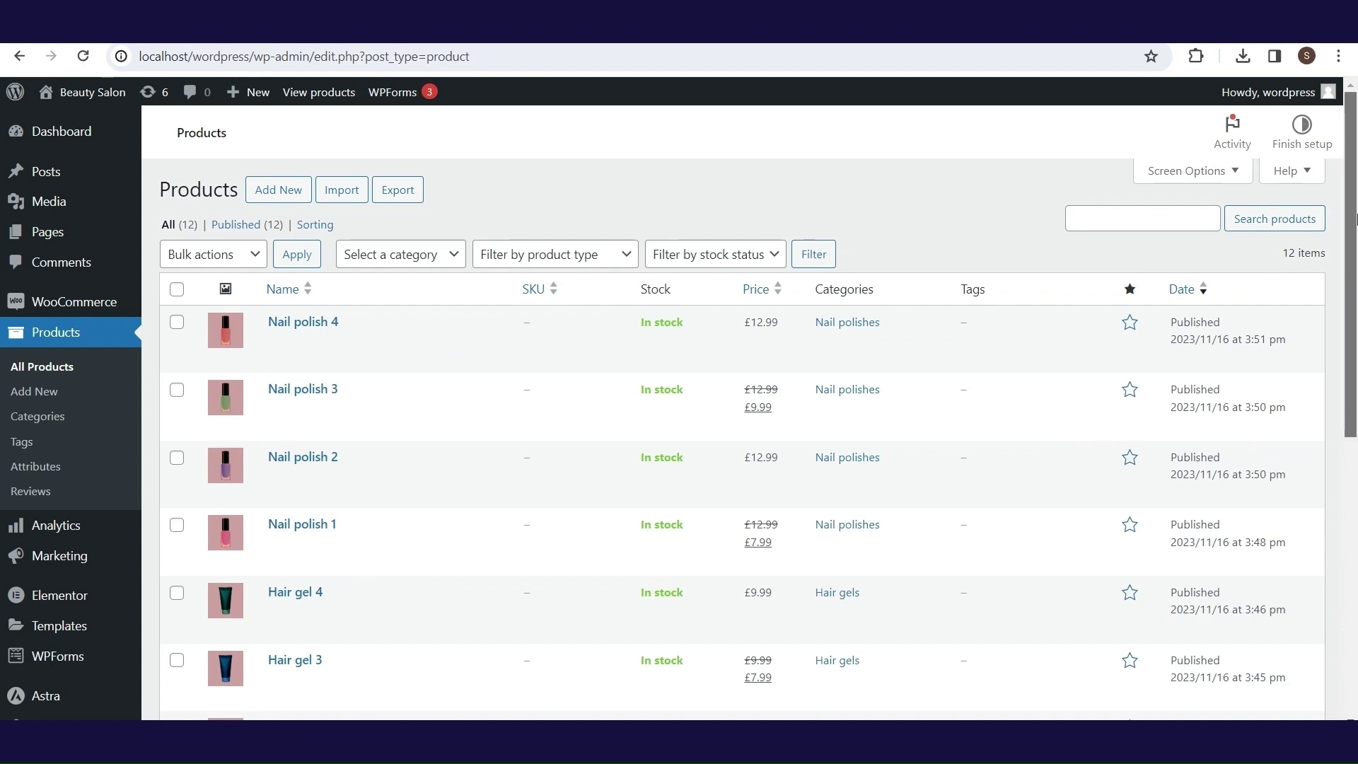
drag(1355, 219, 1351, 170)
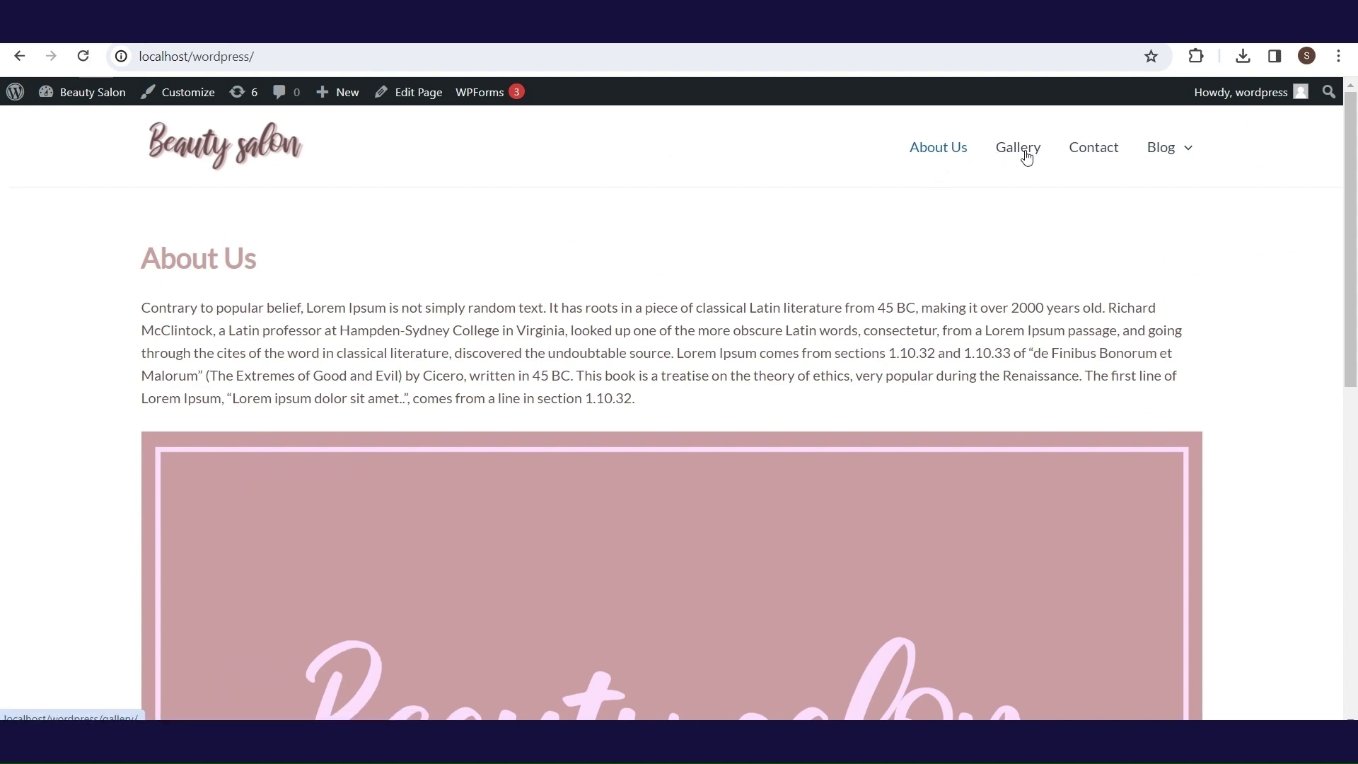
- Load the shop page by adding 'shop' to the site address, and scroll through it
mouse_move(1203, 167)
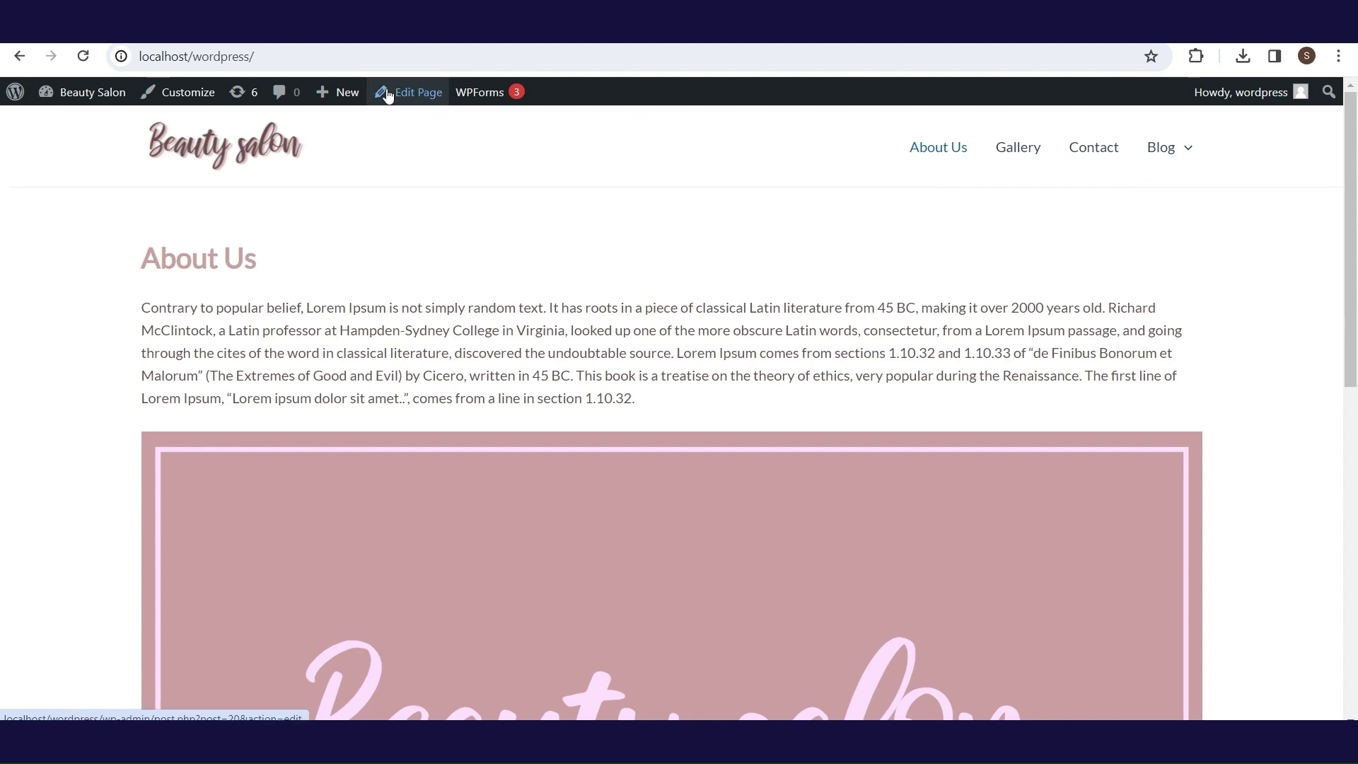
click(356, 54)
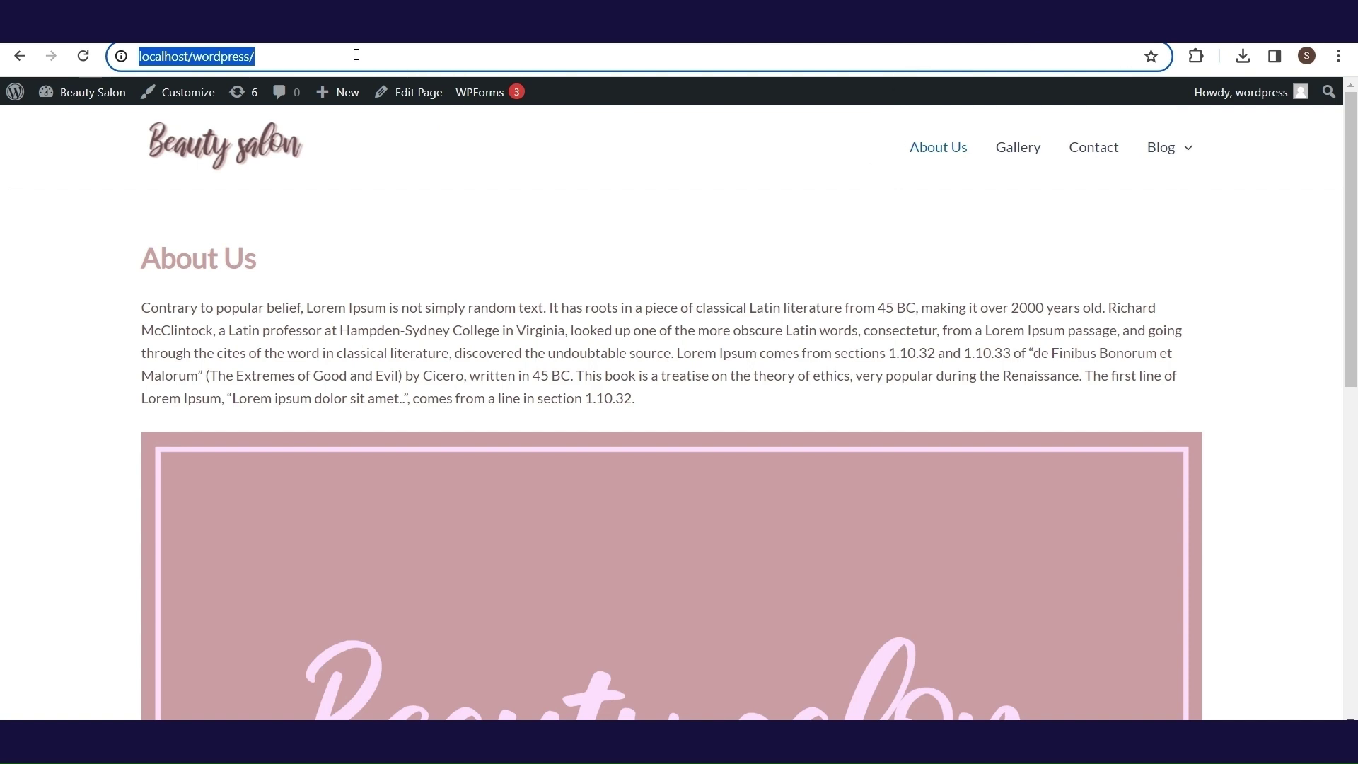
click(356, 55)
text(shop)
key(Return)
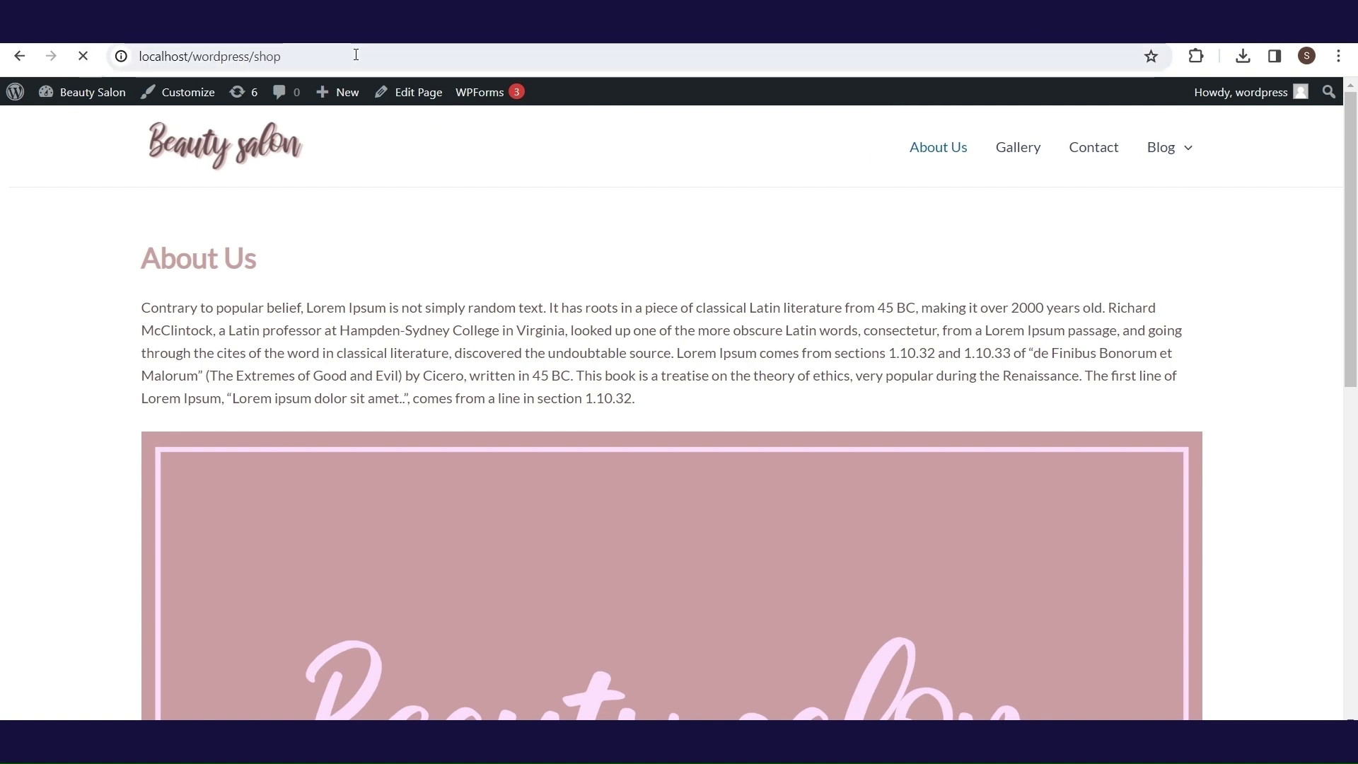
mouse_move(1352, 198)
mouse_down()
mouse_move(1355, 527)
mouse_move(1354, 223)
mouse_up()
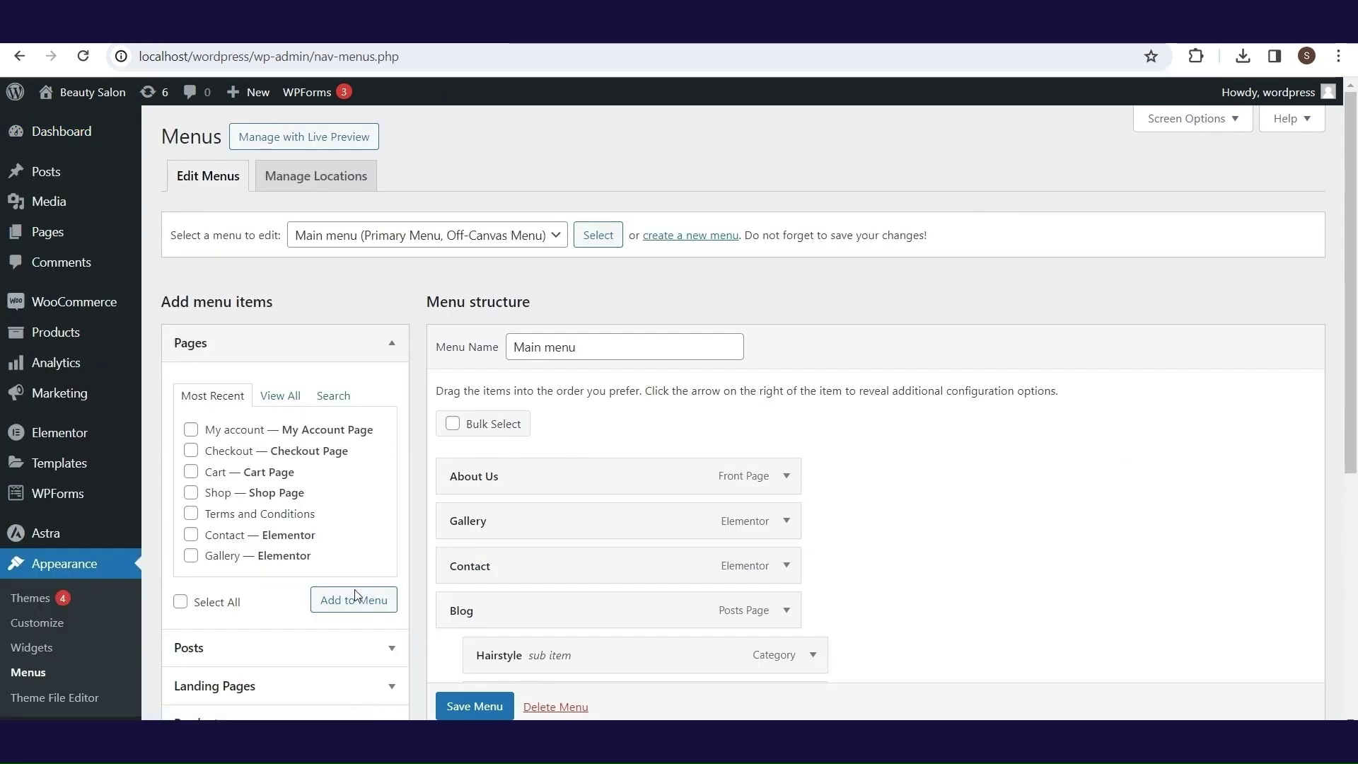
- Add an Our Story custom link at the top and nest About Us, Gallery and Contact under it
drag(1355, 256, 1354, 346)
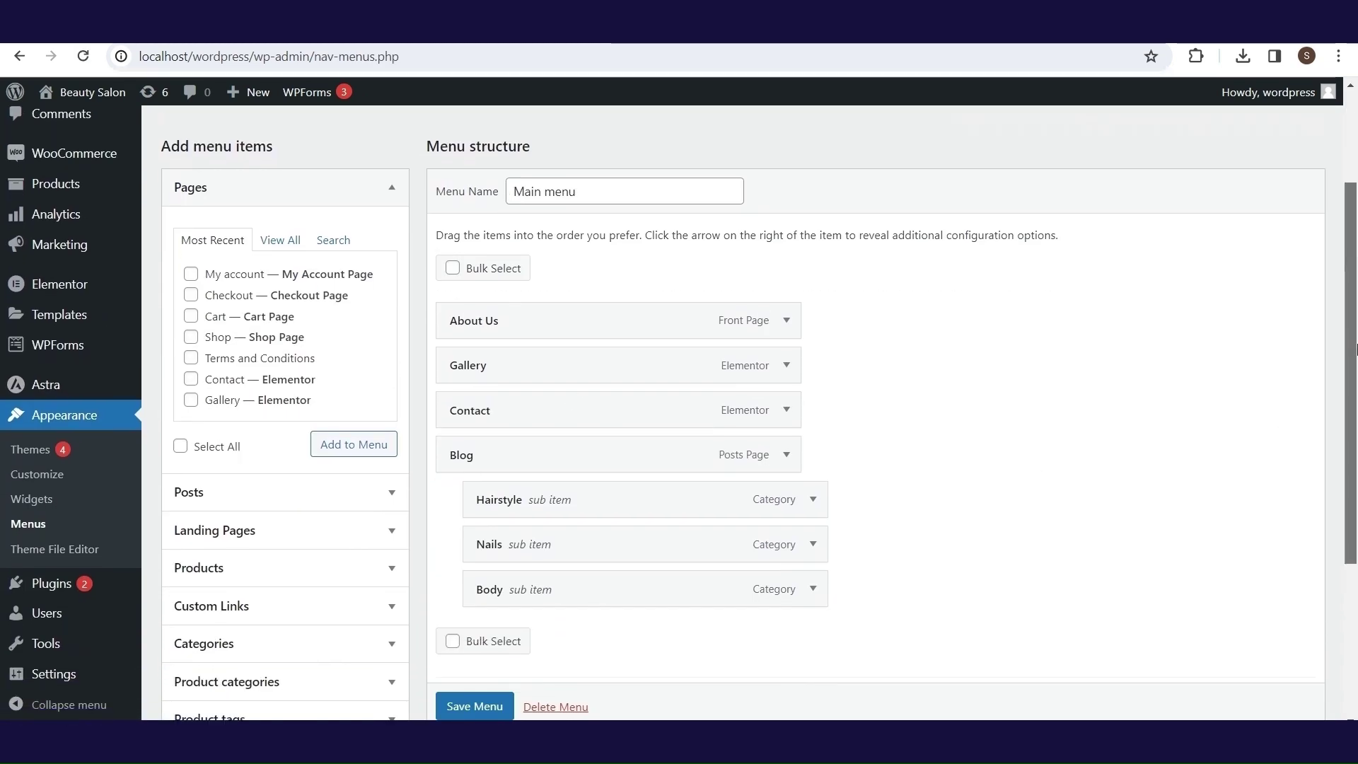
click(388, 614)
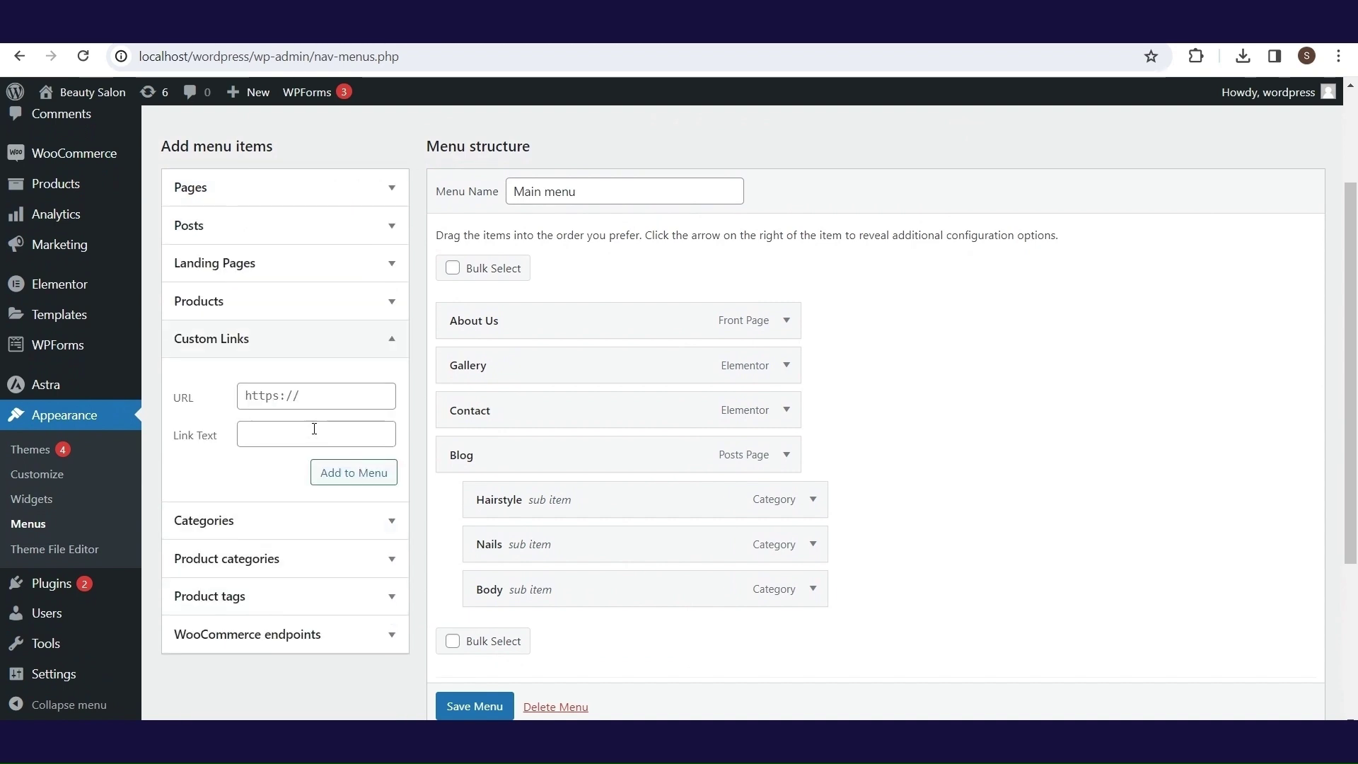
click(282, 443)
text(Our Story)
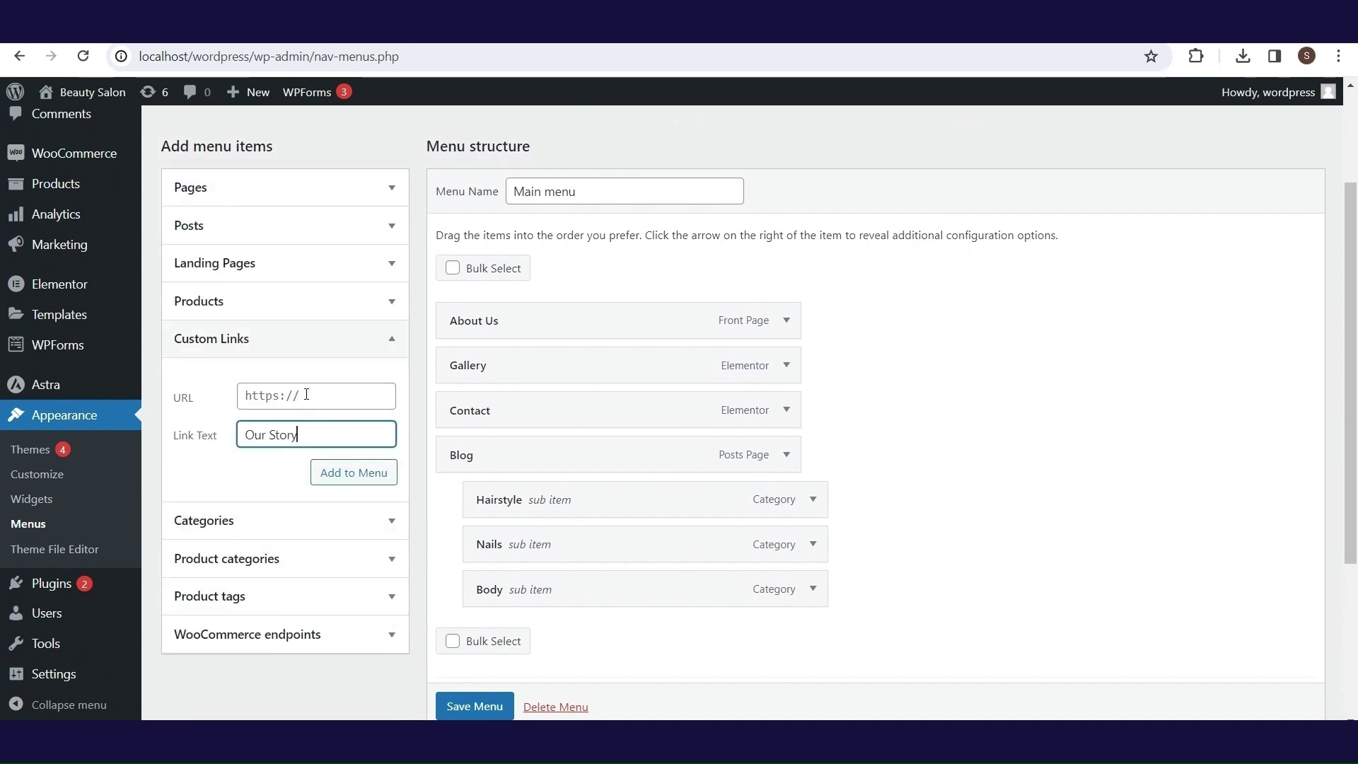
click(306, 394)
click(354, 473)
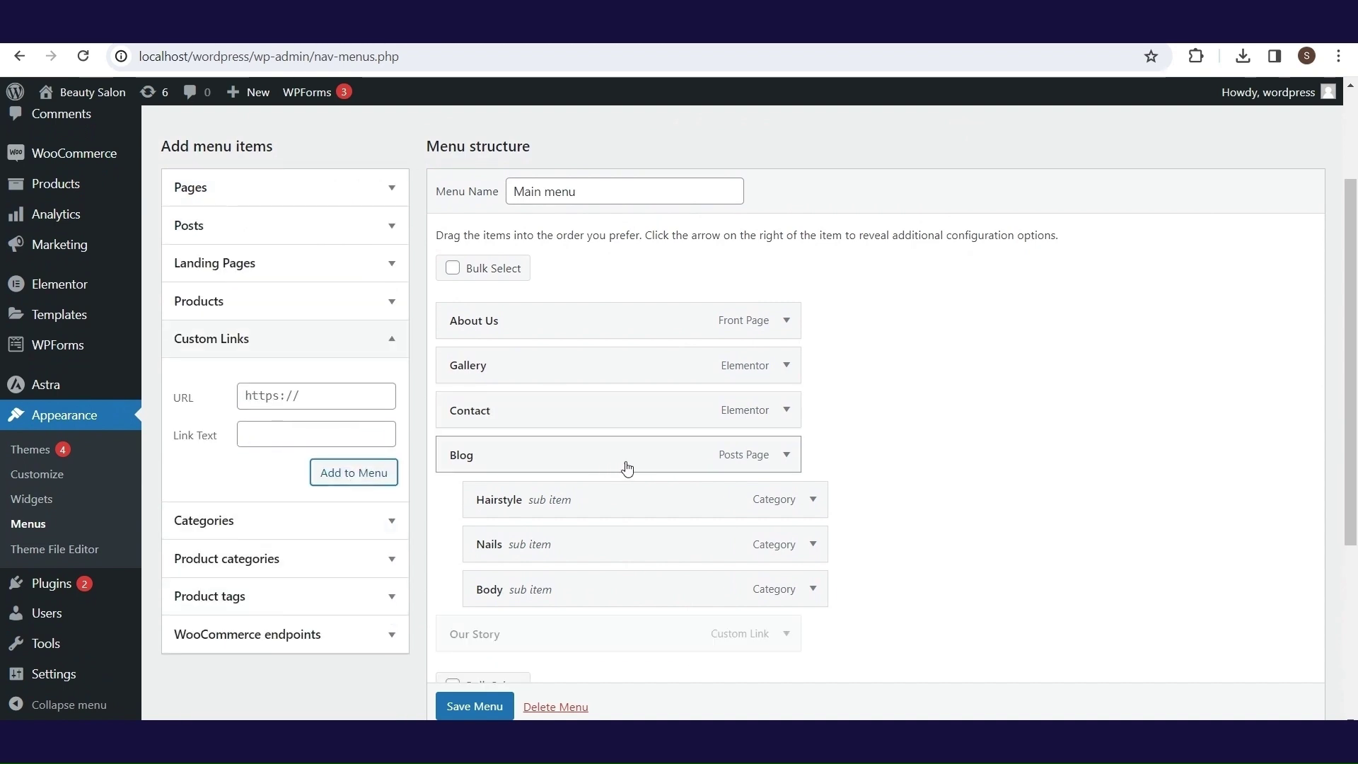
drag(537, 634, 552, 366)
drag(506, 408, 527, 419)
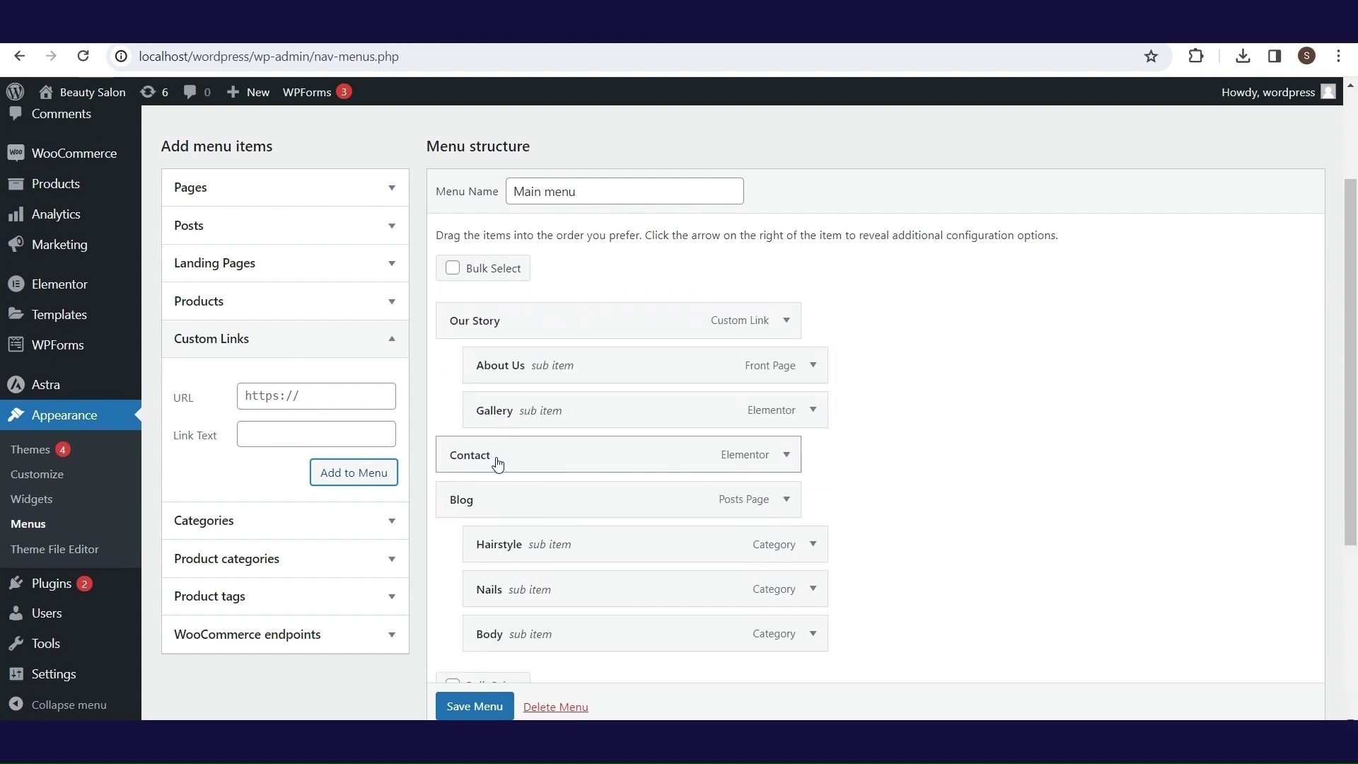
drag(497, 464, 535, 464)
click(389, 338)
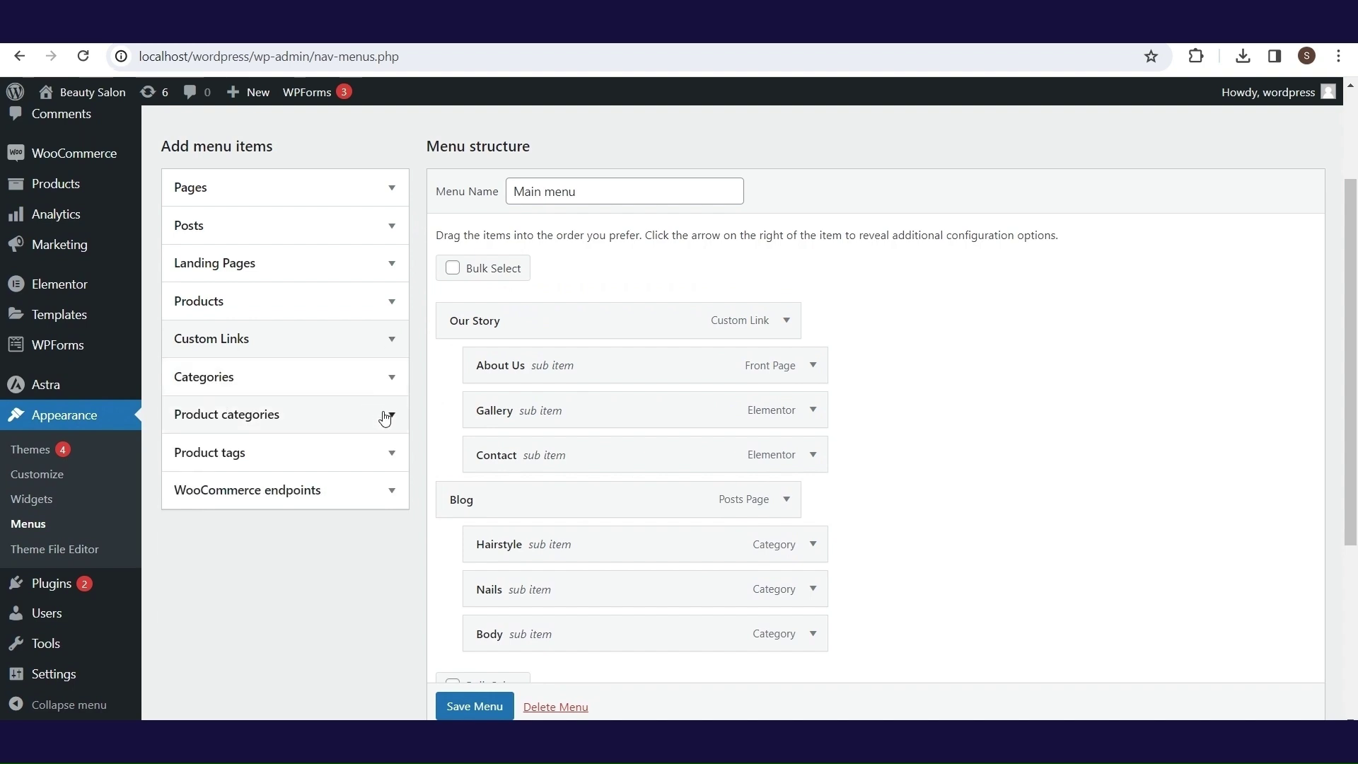
- Add the Shampoos, Hair gels and Nail polishes categories to the menu
click(386, 416)
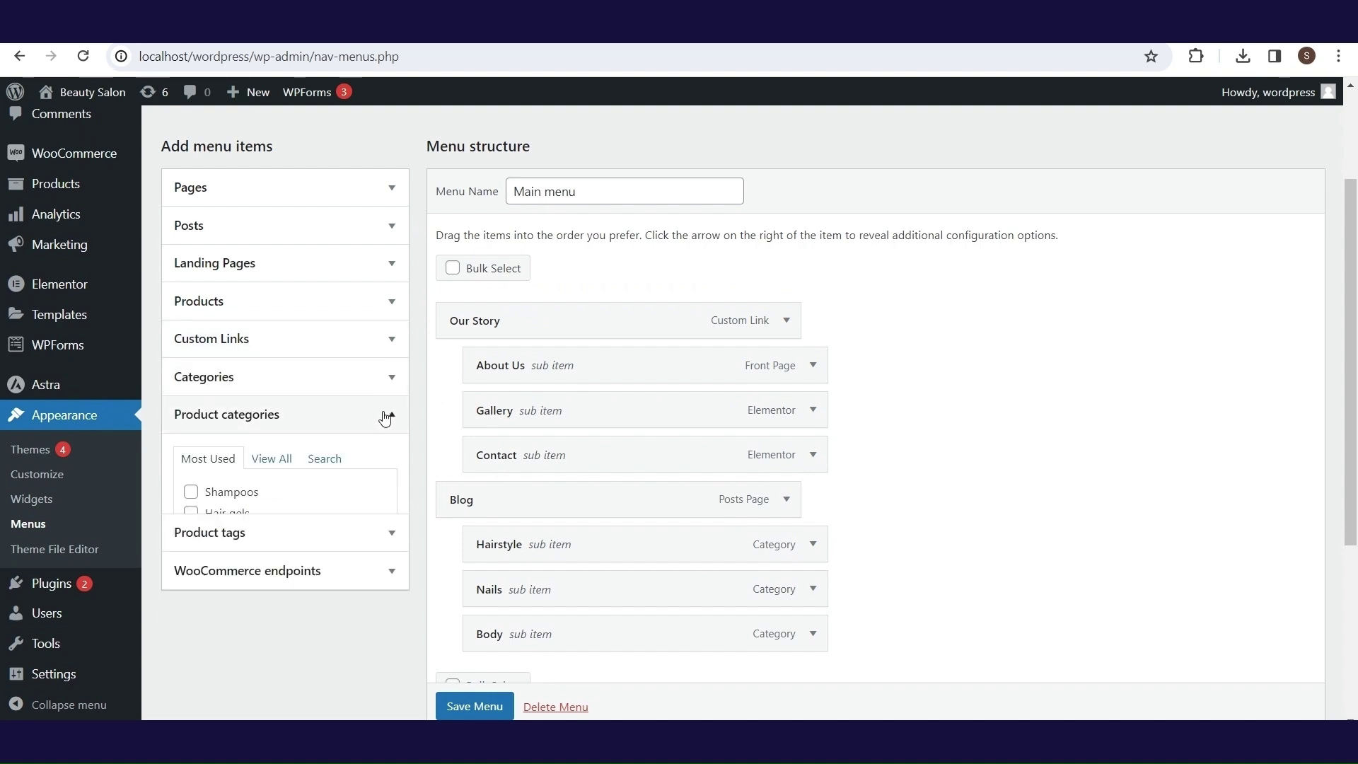
click(191, 501)
click(191, 522)
click(191, 543)
click(343, 591)
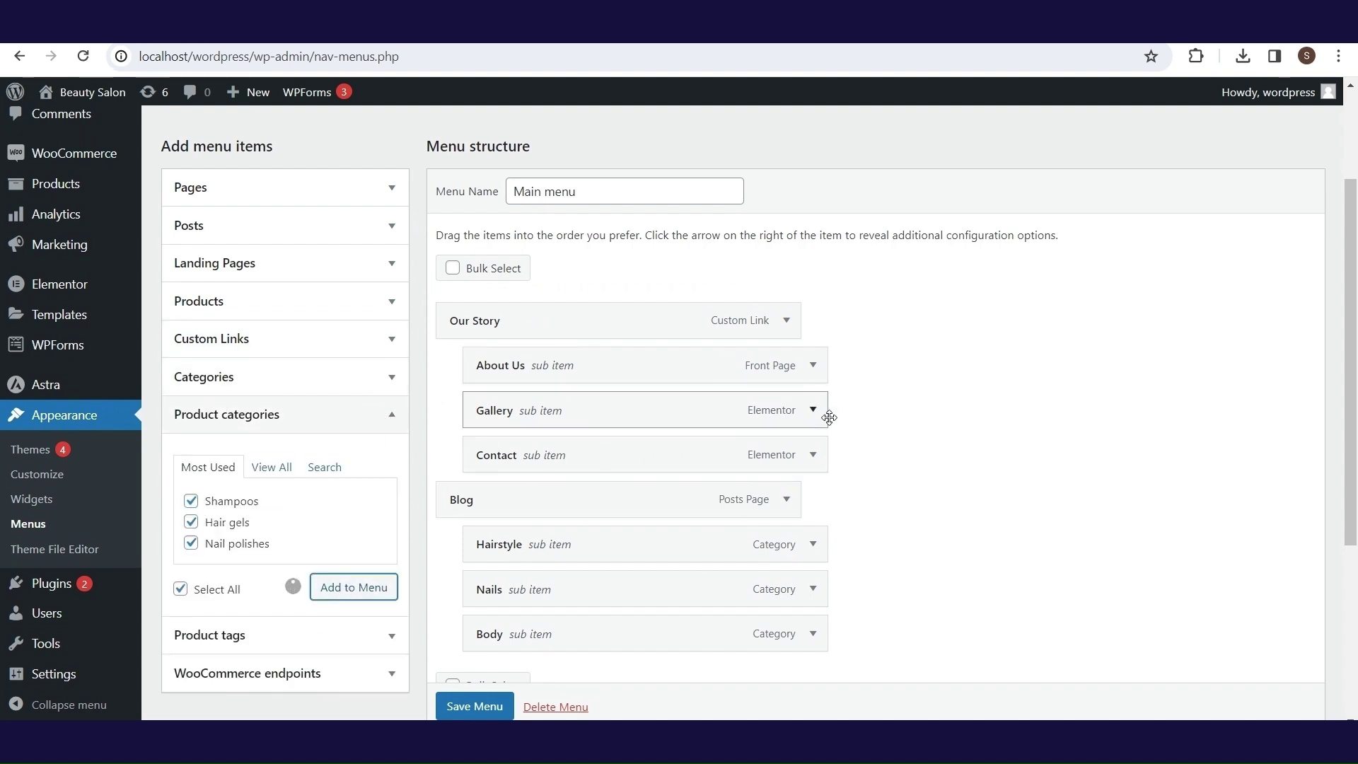
- Move the Our Story group below Nail polishes, save the menu and view the store
scroll(947, 384, down, 3)
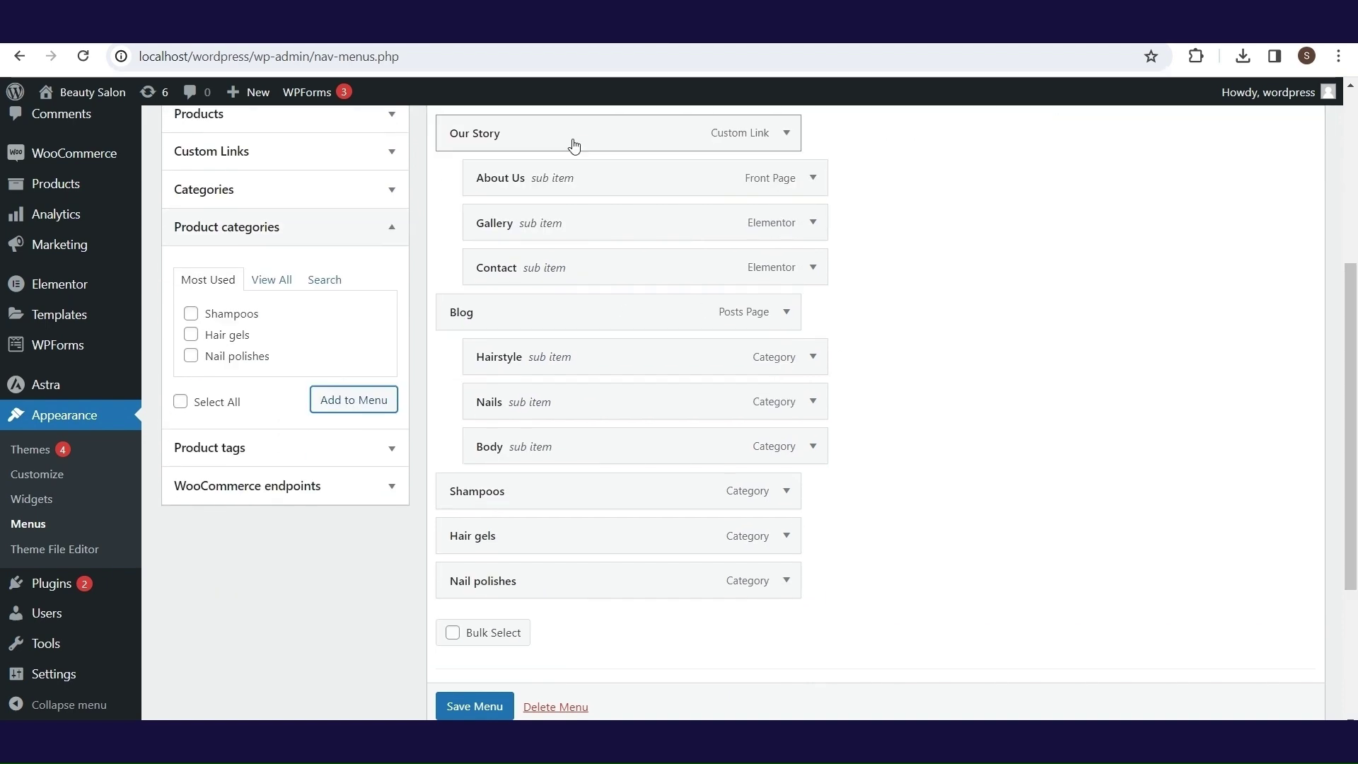
drag(574, 144, 552, 453)
drag(515, 133, 506, 455)
scroll(1355, 382, up, 2)
scroll(1355, 382, up, 1)
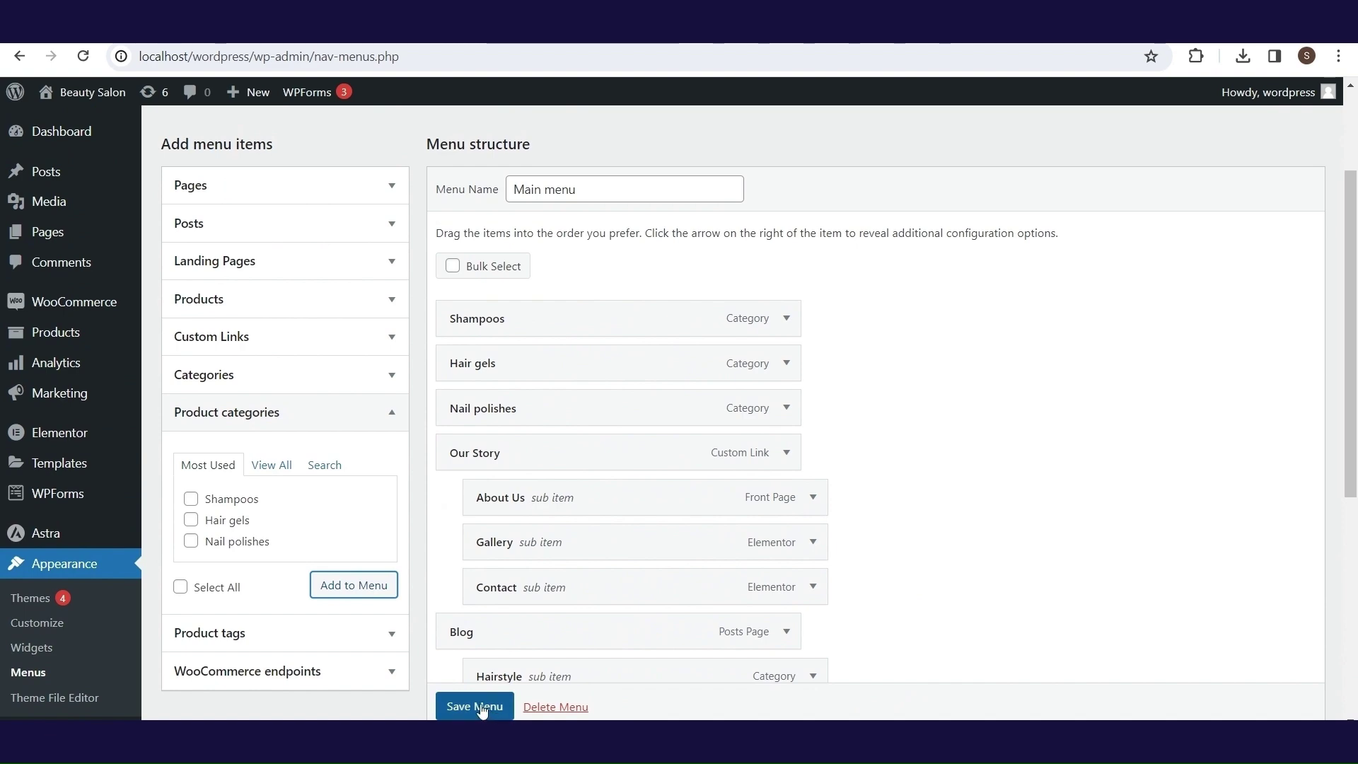
scroll(482, 710, down, 1)
click(474, 706)
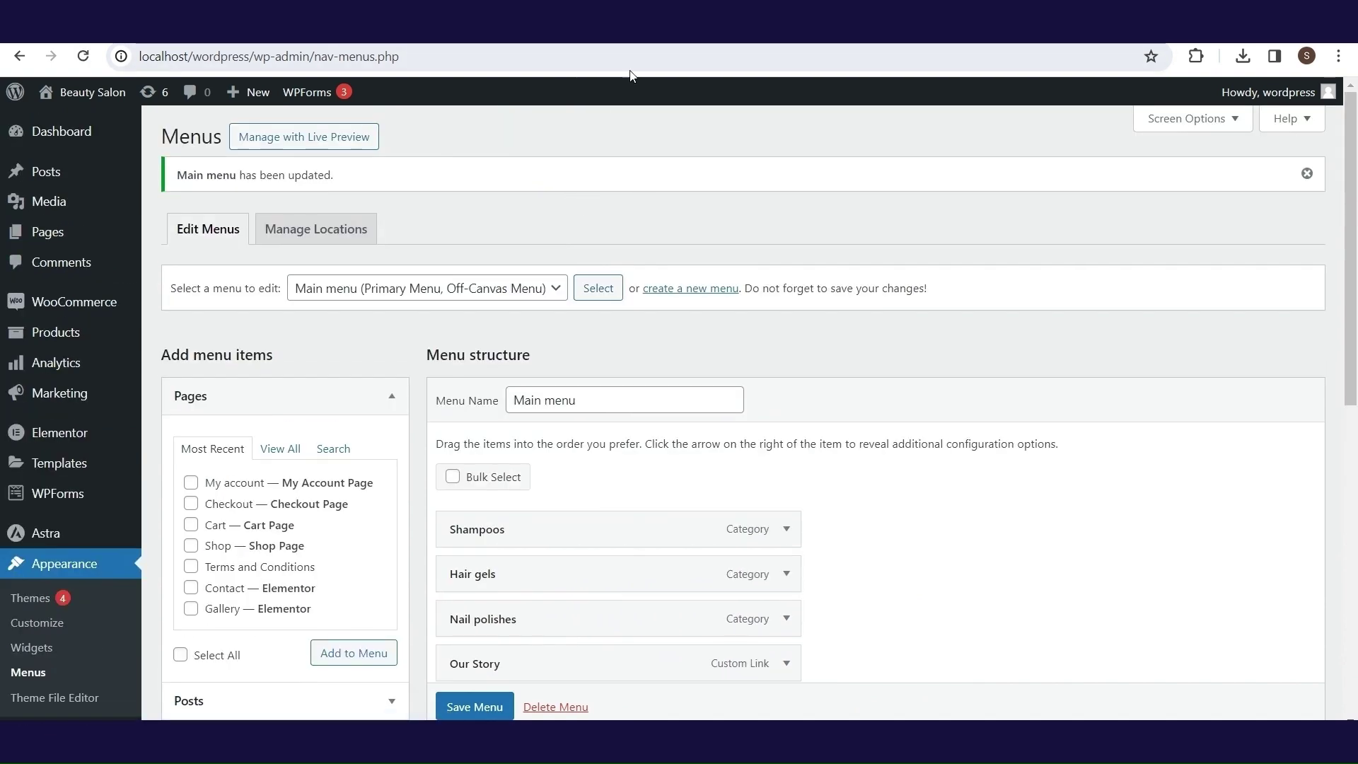
click(87, 121)
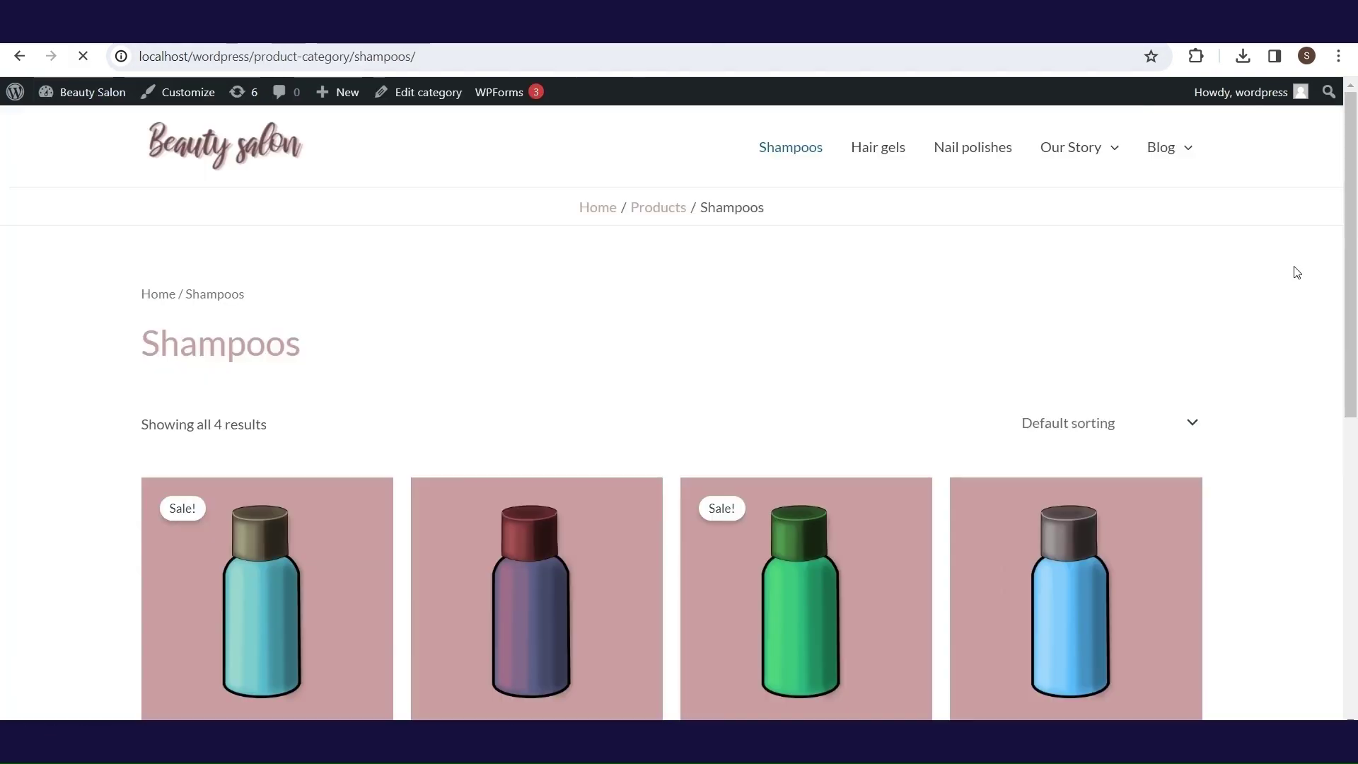
- Browse the Hair gels and Nail polishes category pages
drag(1355, 203, 1350, 96)
click(865, 149)
click(1012, 154)
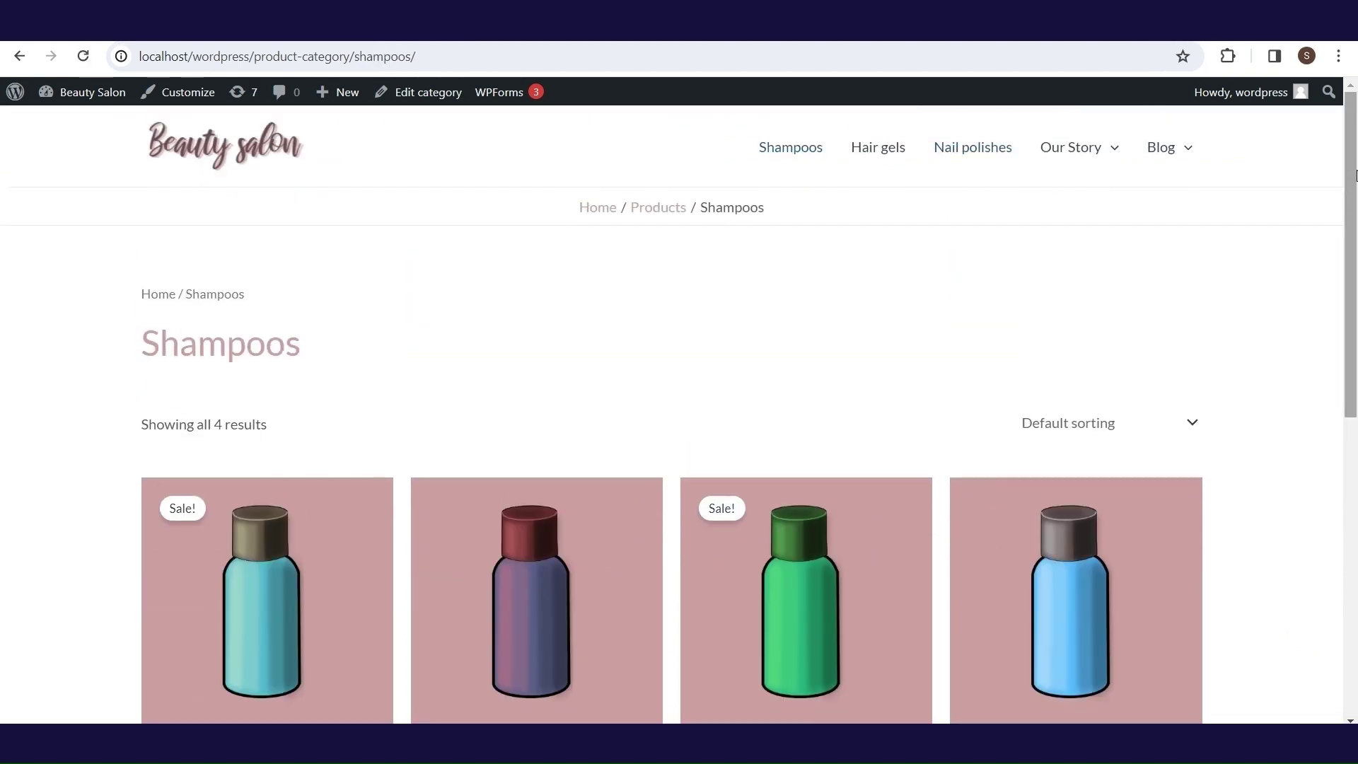
- Add Shampoo 2 to the cart at £19.99 and review the cart
drag(1355, 176, 1356, 305)
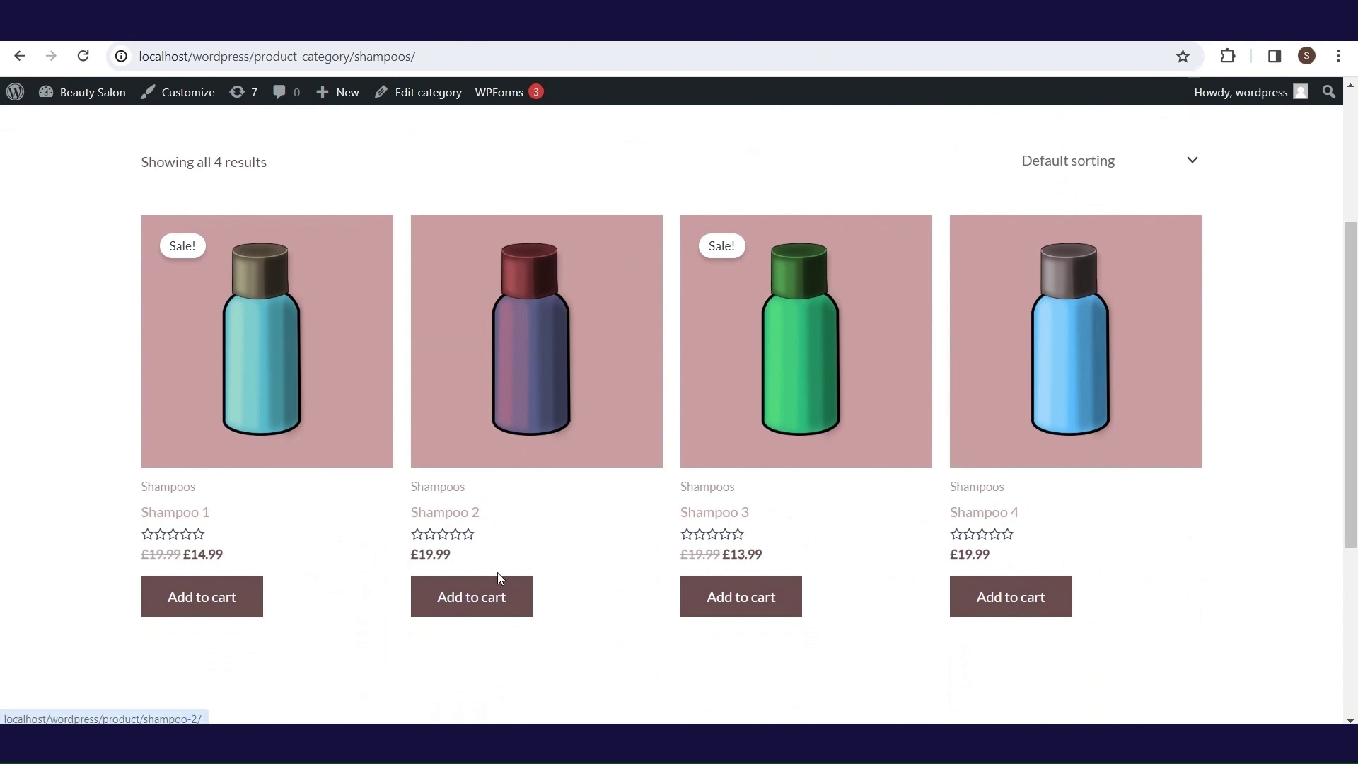
click(493, 609)
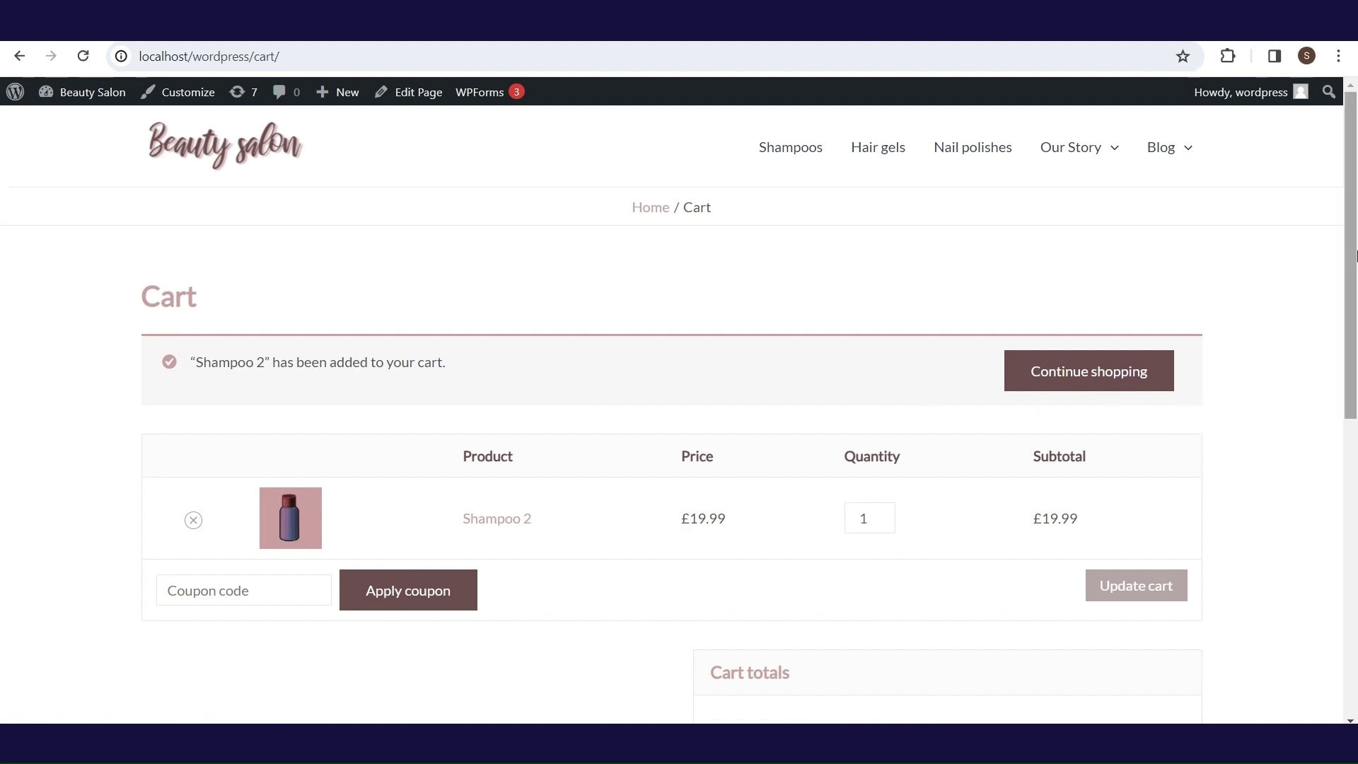
drag(1354, 256, 1355, 401)
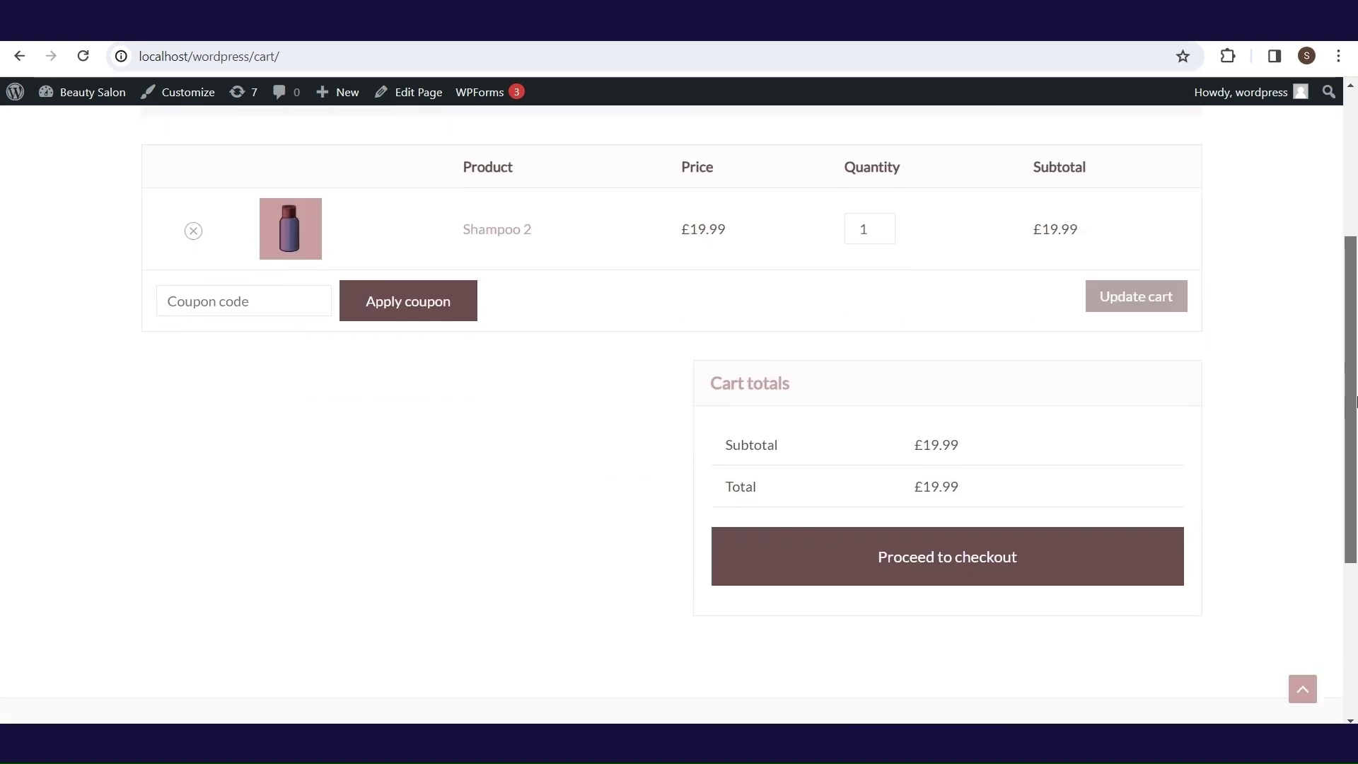
scroll(1354, 400, up, 4)
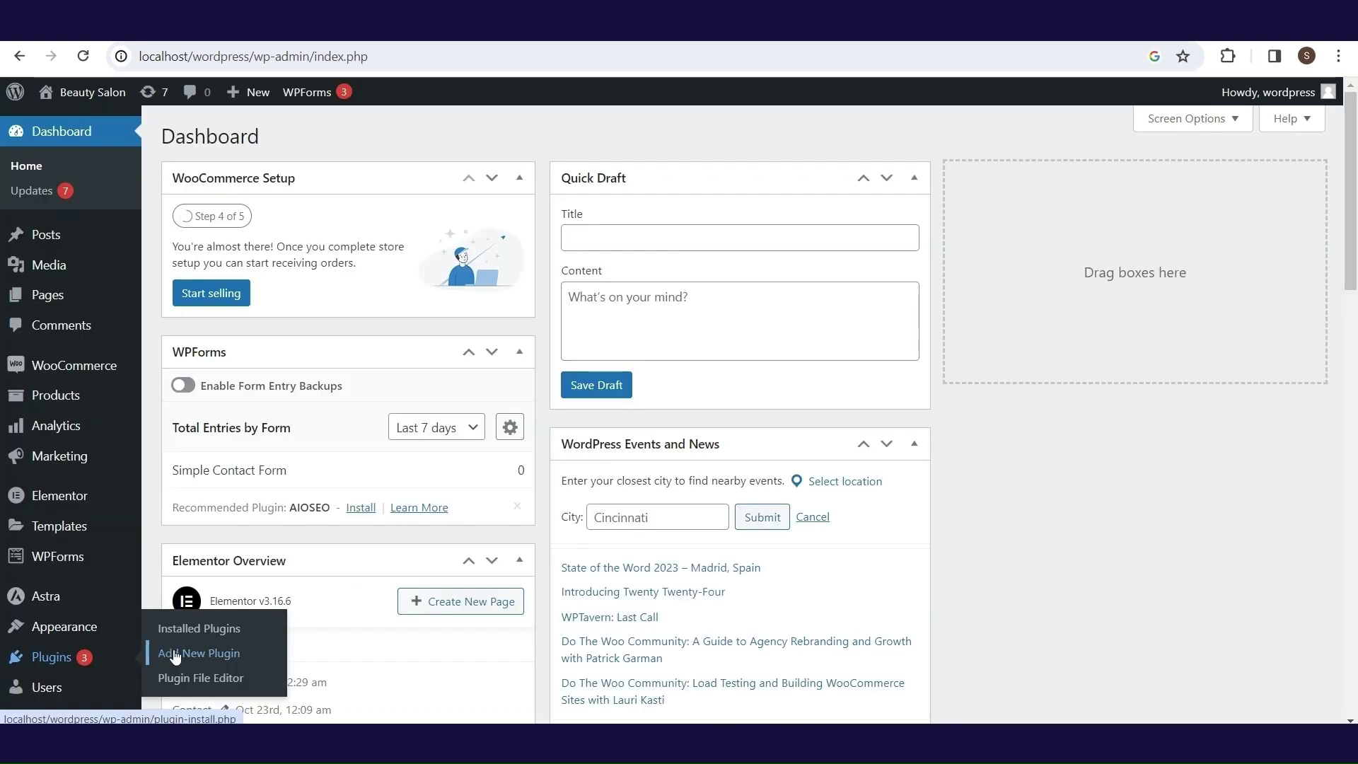
- Search 'side cart ajax', then install and activate Side Cart Woocommerce (Ajax)
click(176, 653)
click(1175, 188)
text(s)
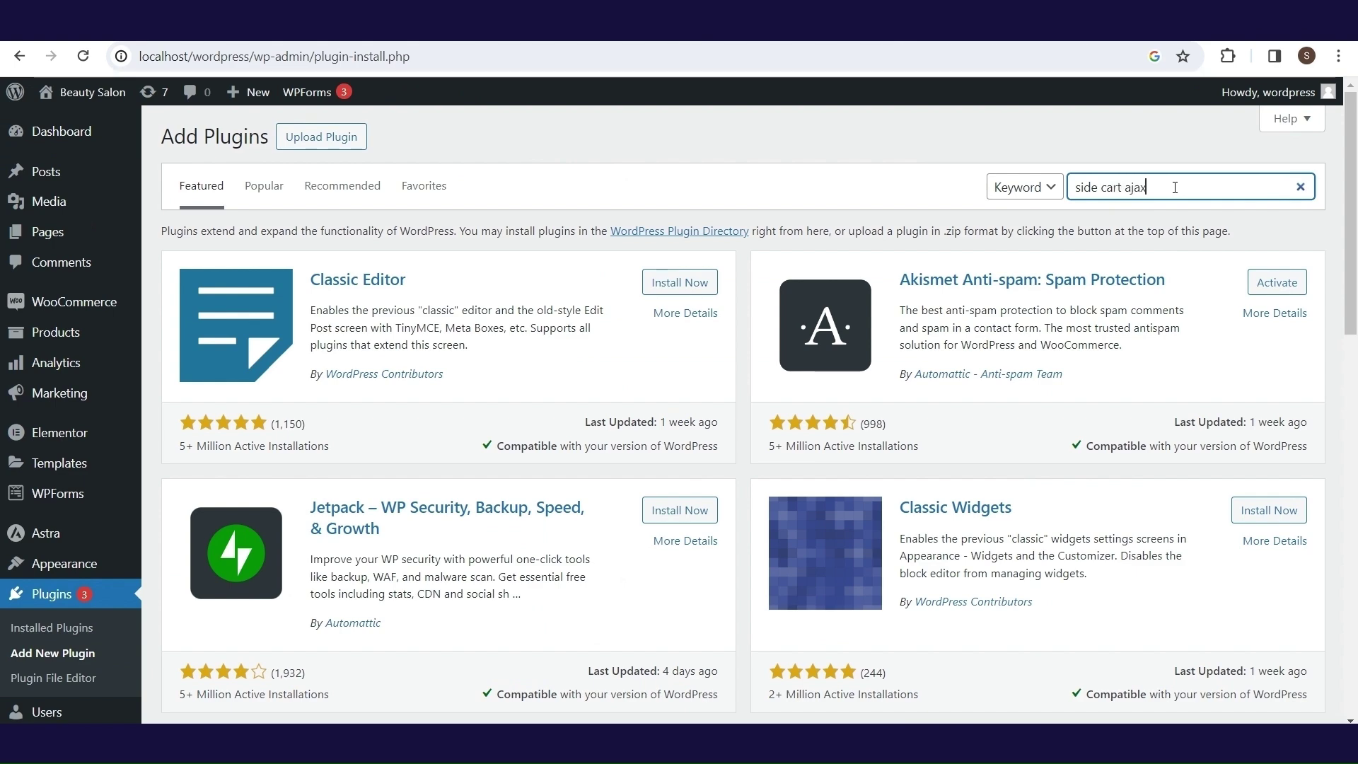
text(ide cart ajax)
key(Return)
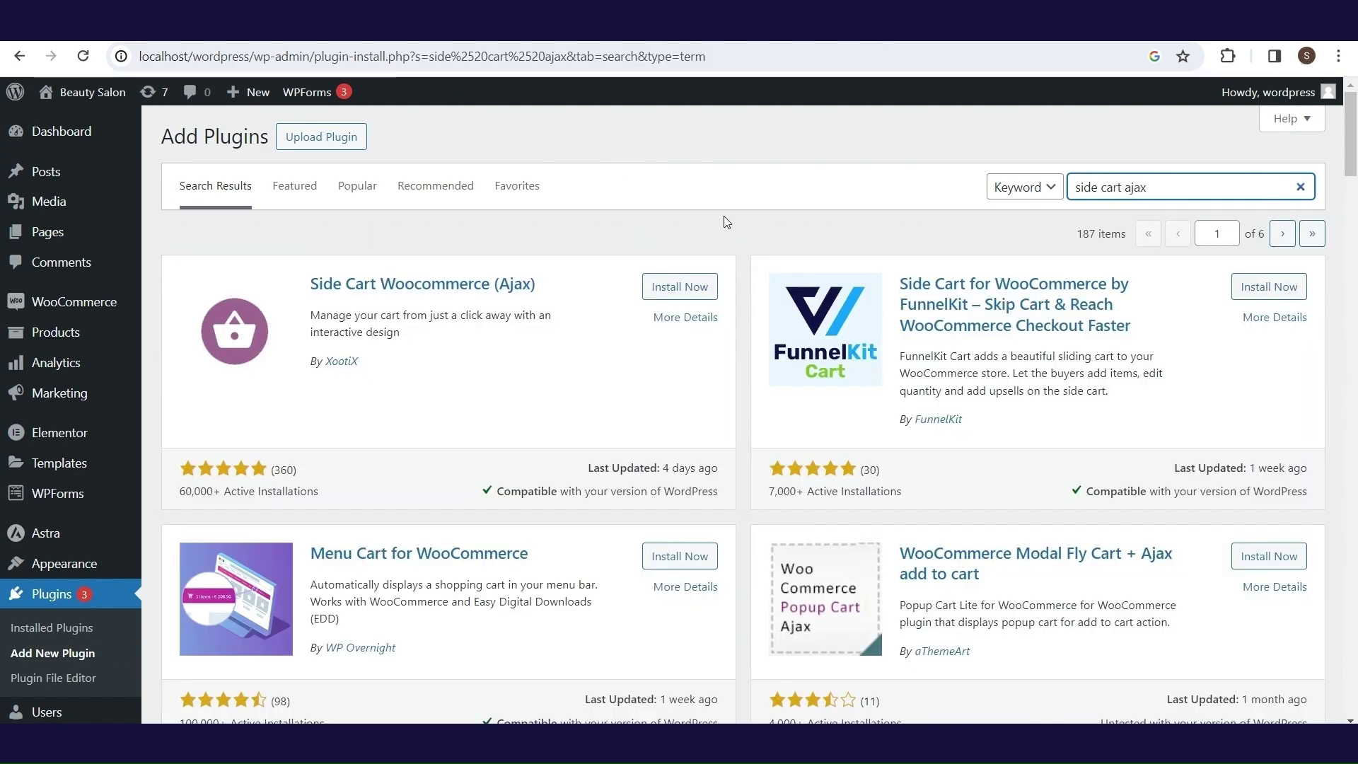
click(675, 291)
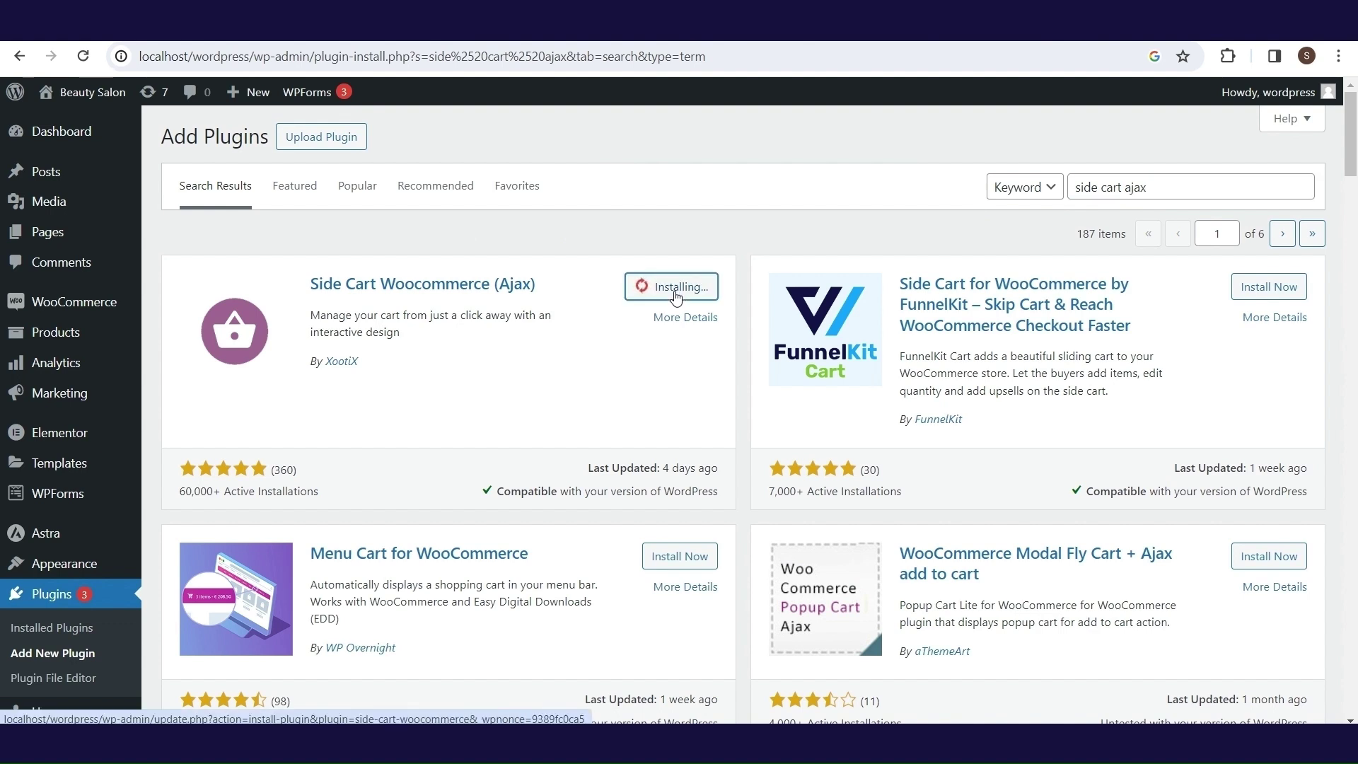
click(676, 295)
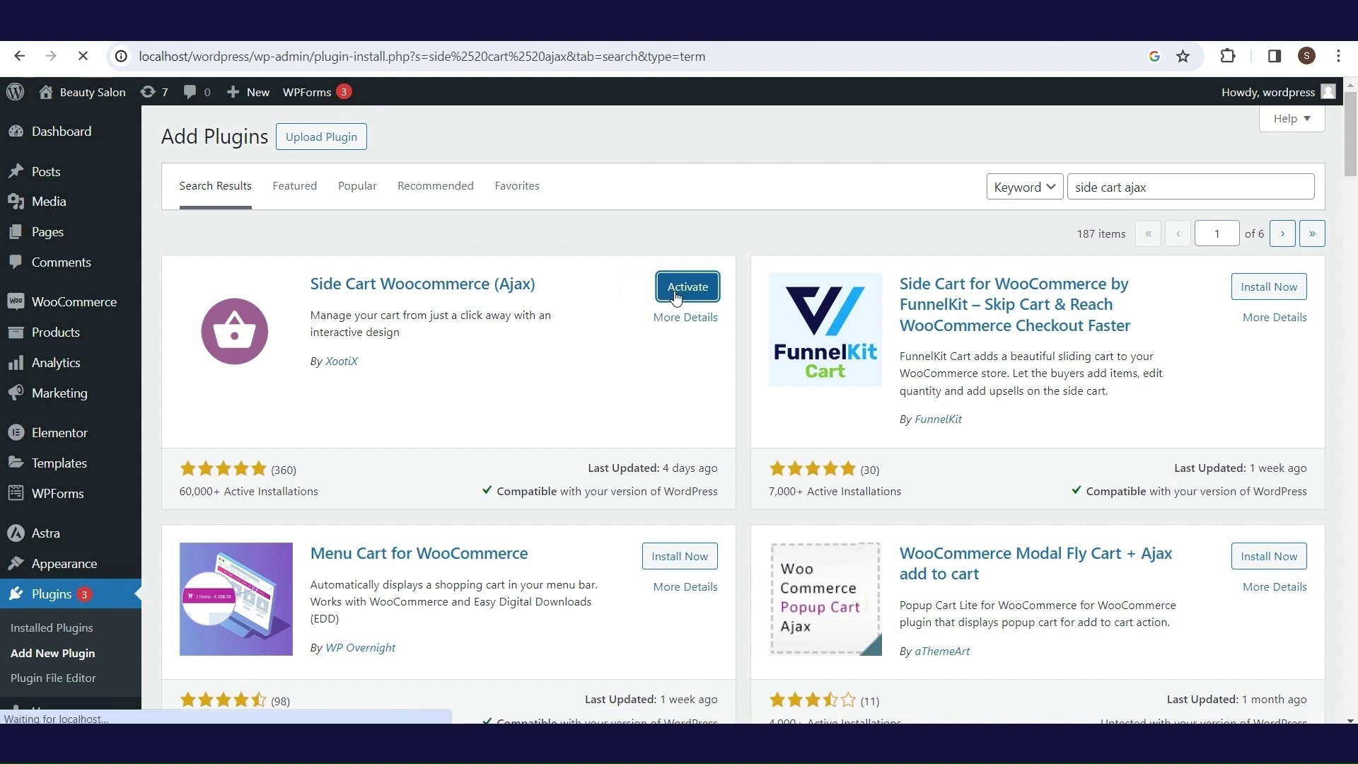
- Review the side cart plugin's General settings and view the Shampoos shop page
scroll(1355, 348, down, 2)
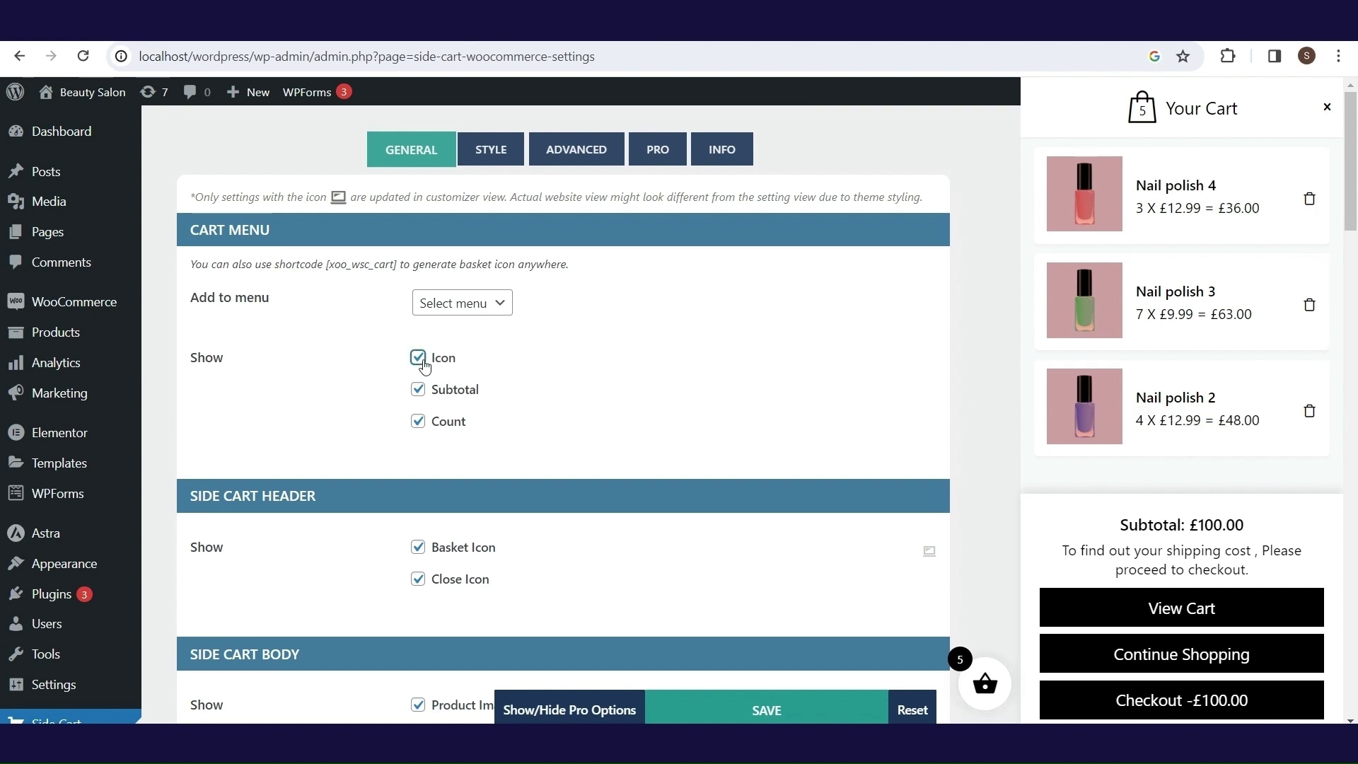
click(424, 362)
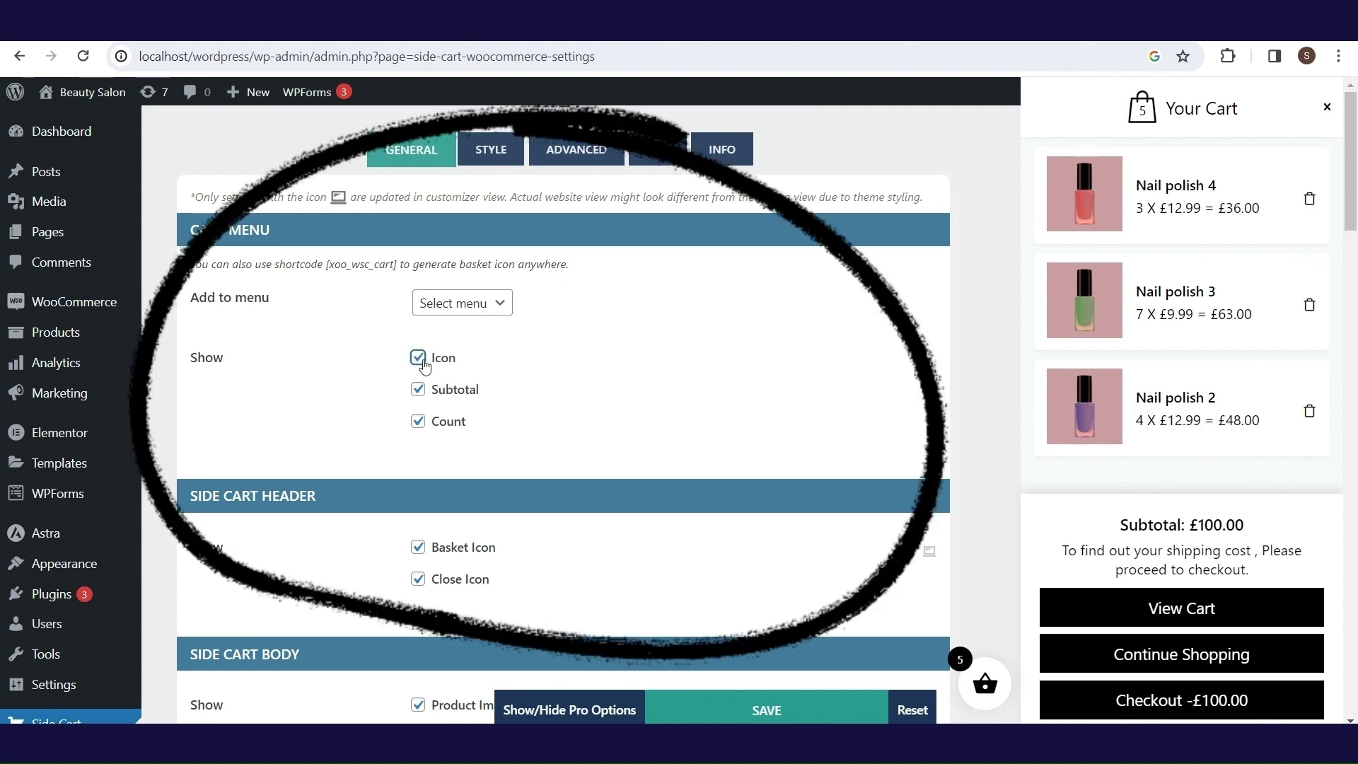
click(420, 398)
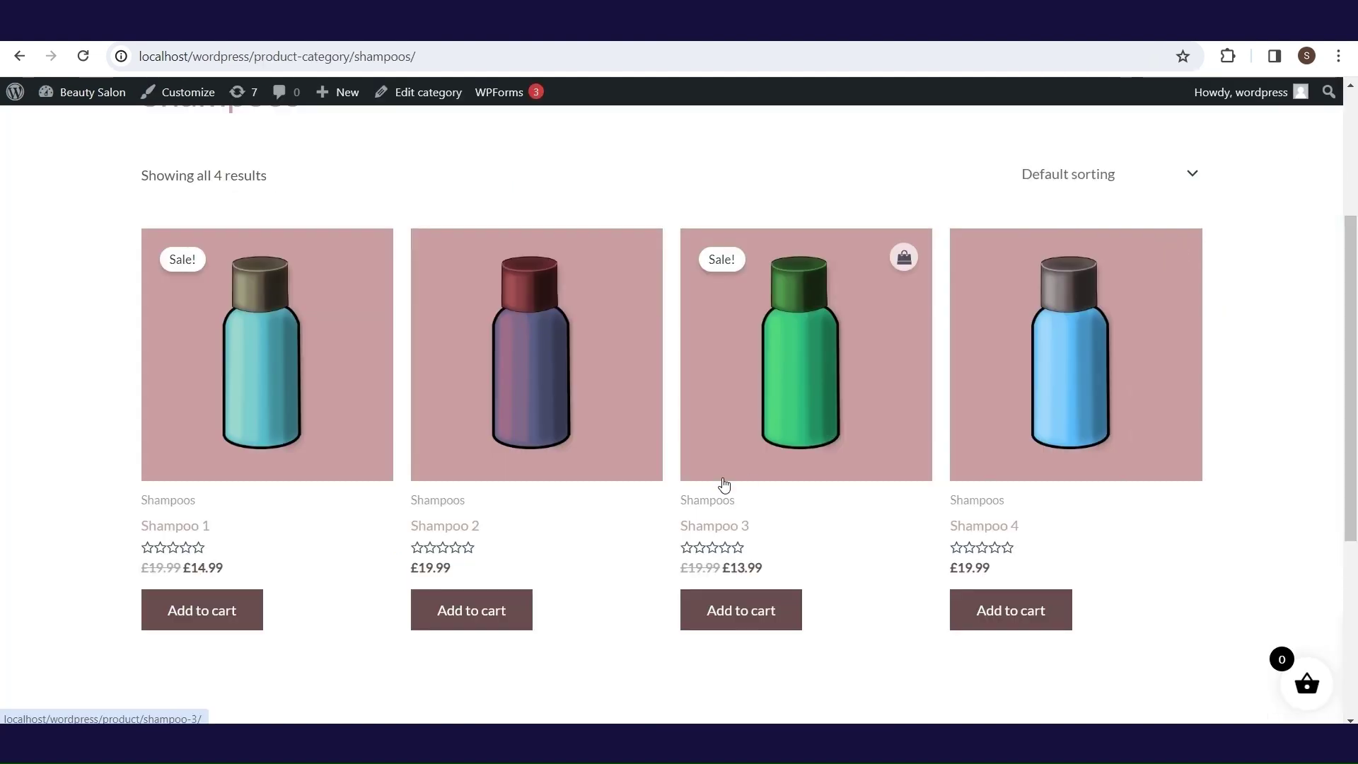
- Add Shampoo 1 to the cart and continue shopping
click(237, 611)
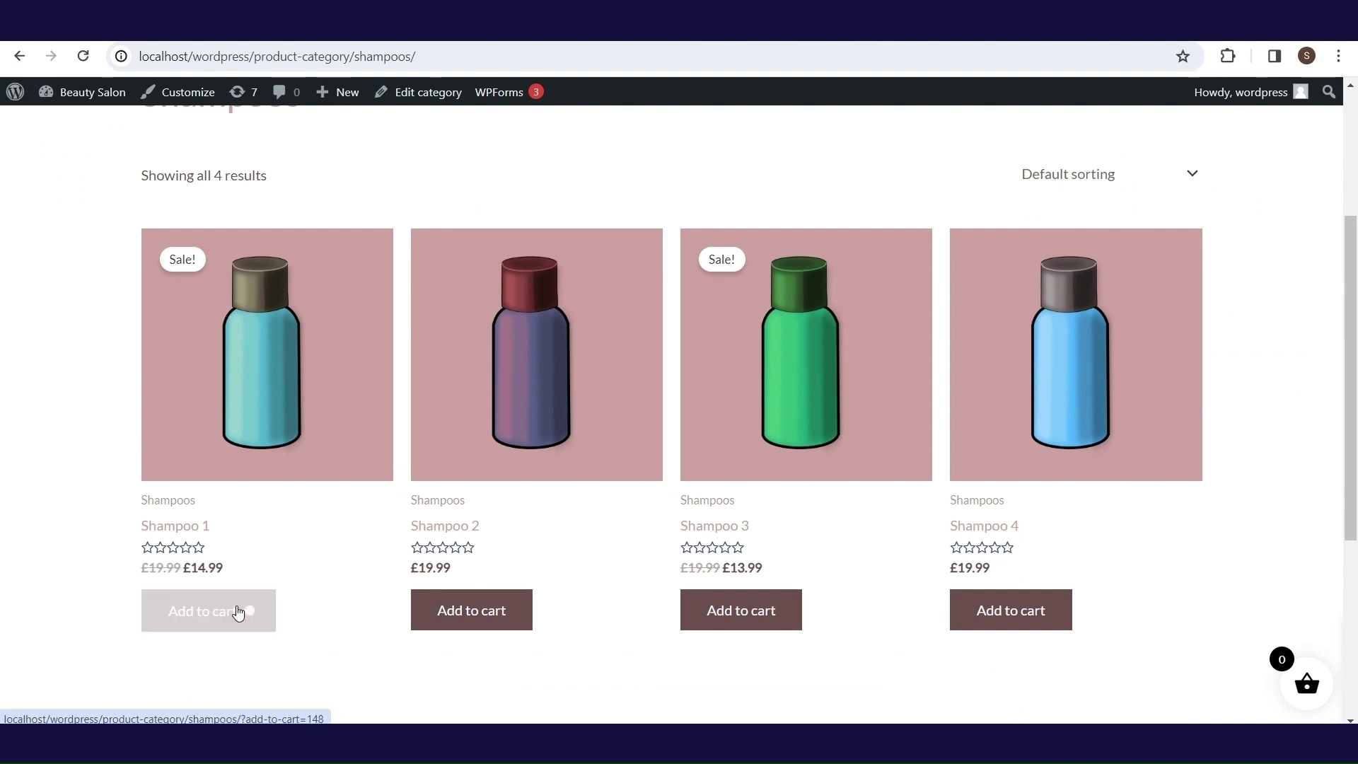
mouse_move(500, 424)
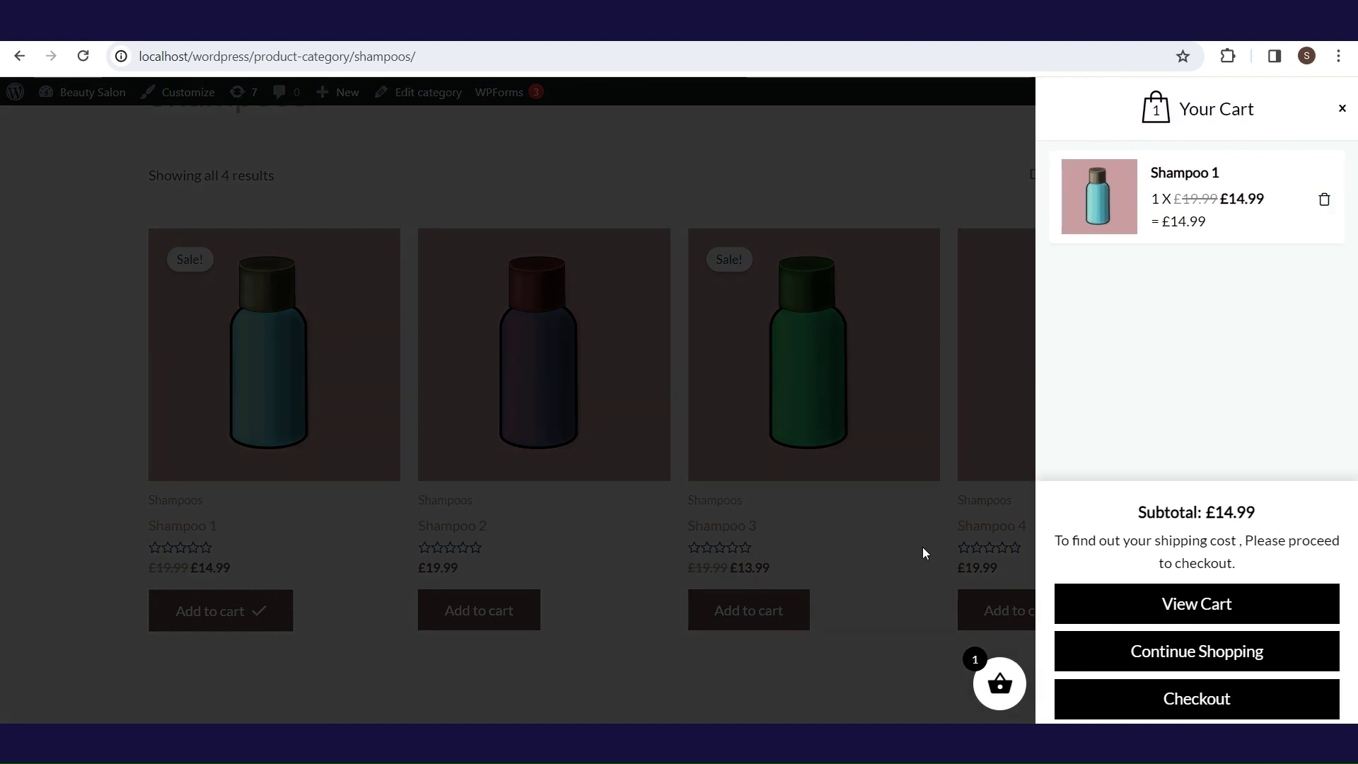
click(1144, 650)
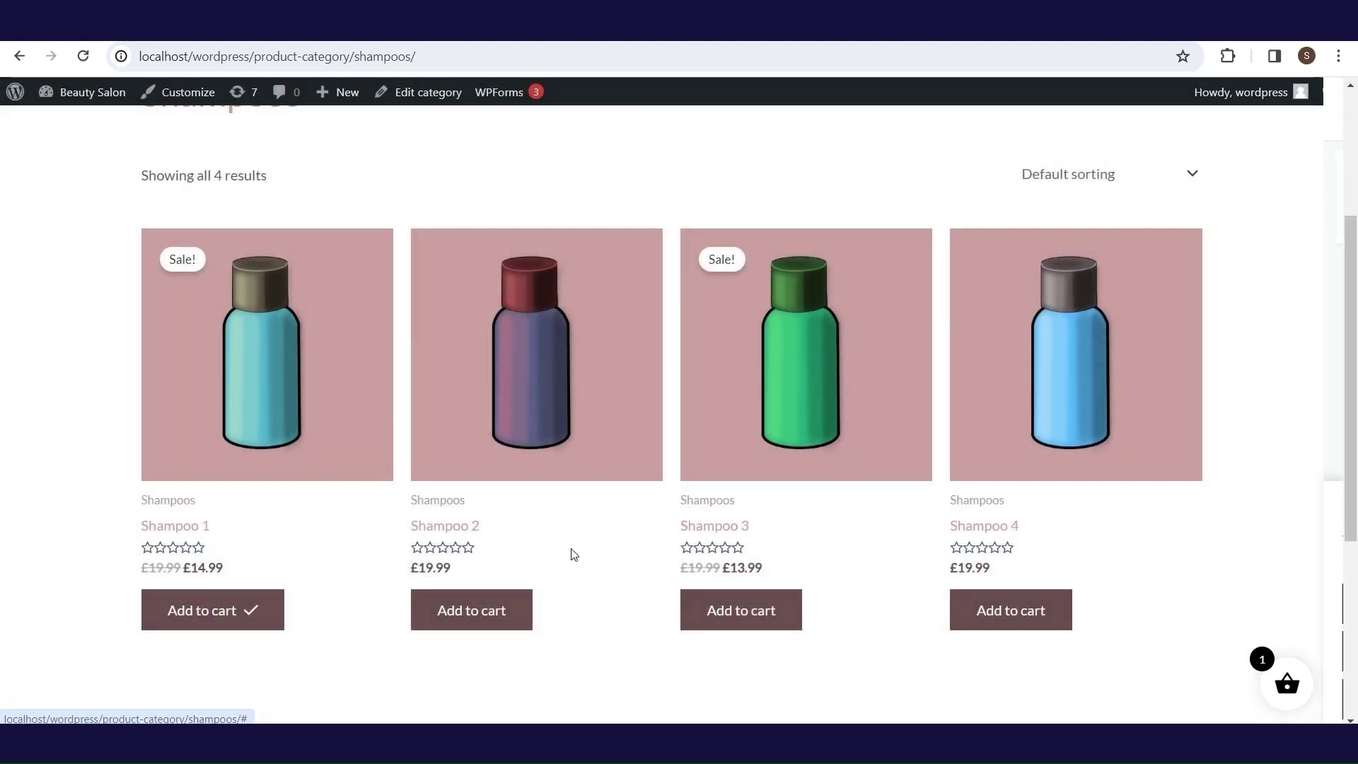
- Add two Shampoo 2 to the cart and check the header cart drawer
click(462, 525)
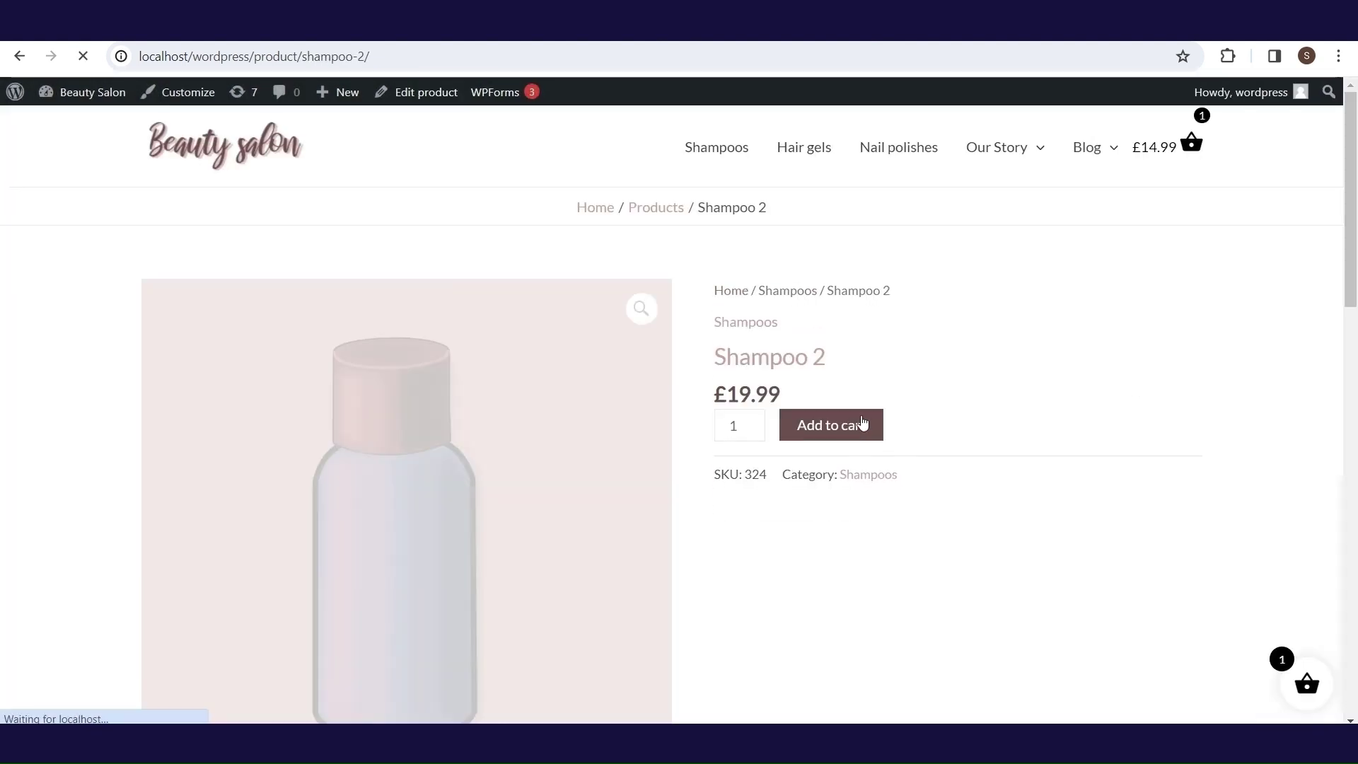
click(754, 420)
click(830, 439)
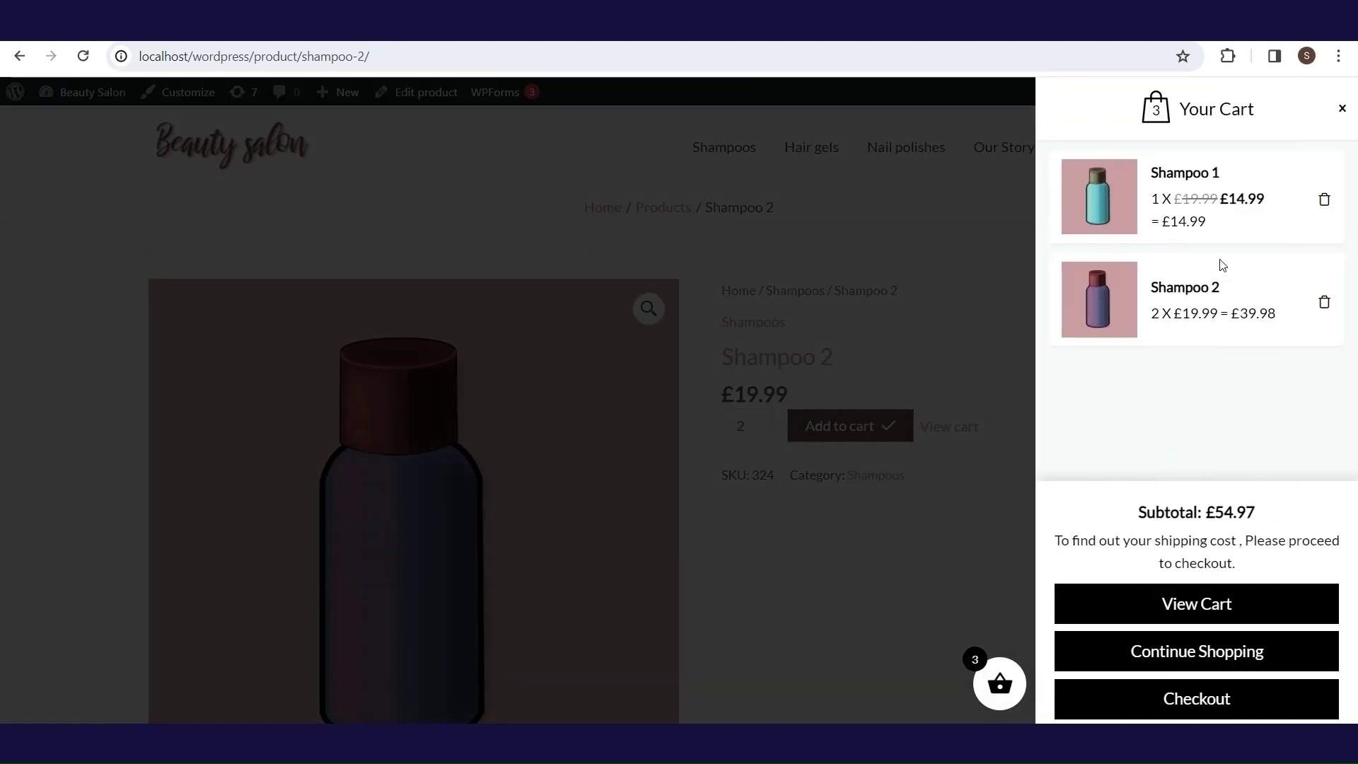
click(1341, 109)
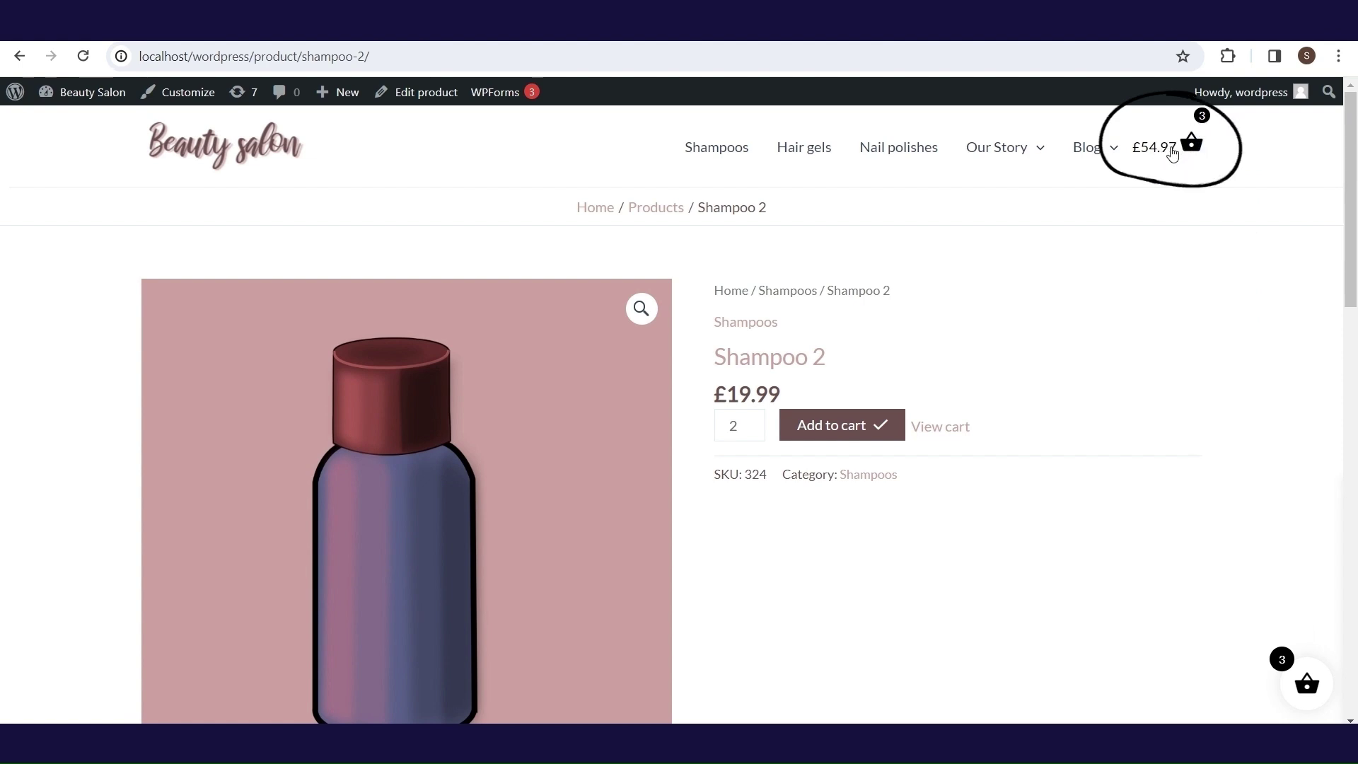
click(1172, 152)
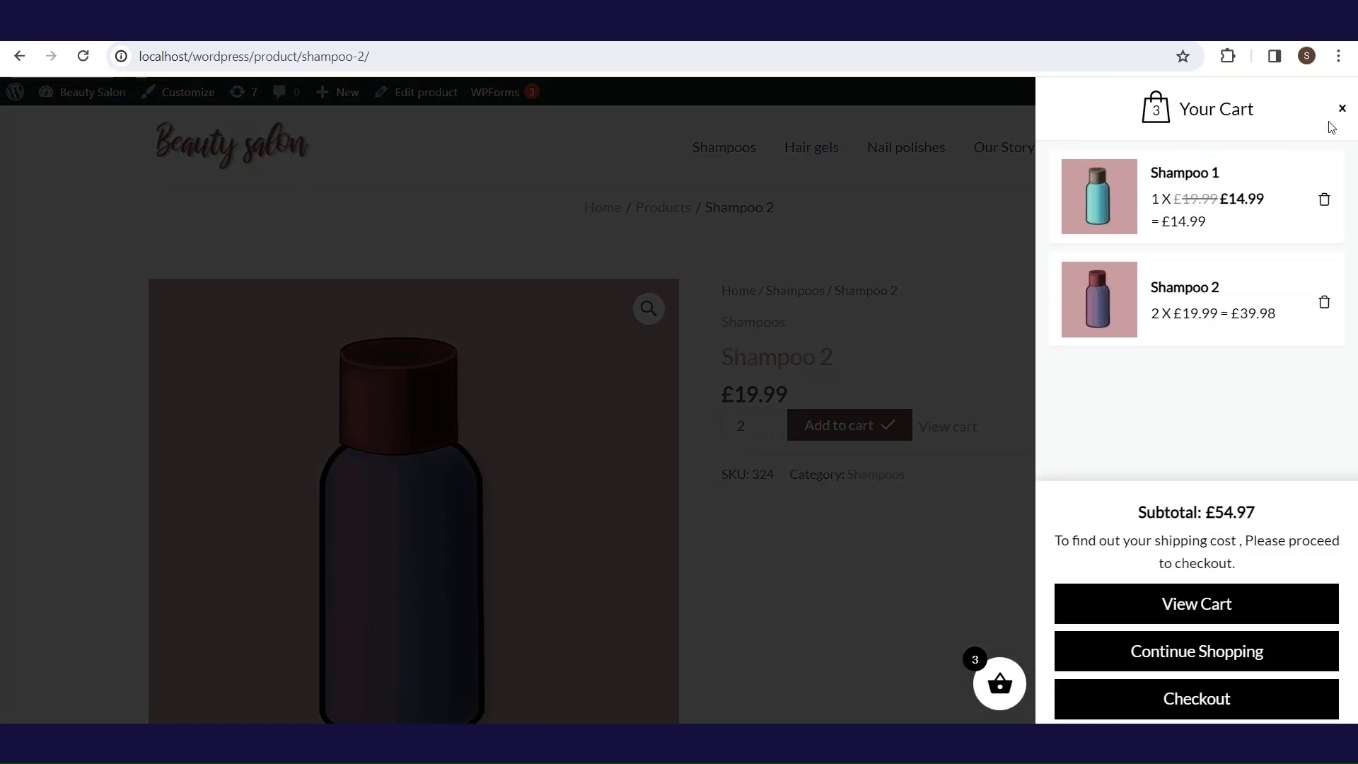
click(1342, 111)
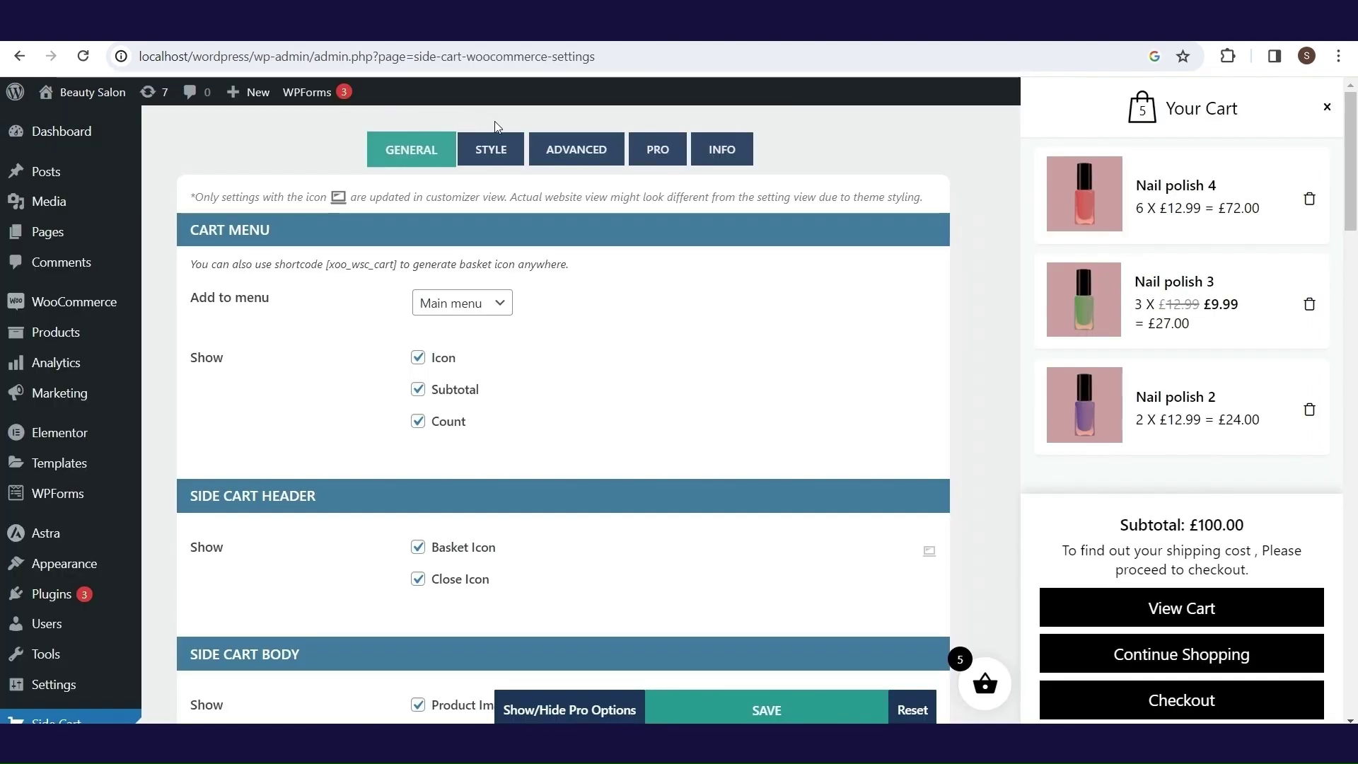
- Save the side cart style with brown buttons and basket, then open the drawer on the Cart page
click(495, 145)
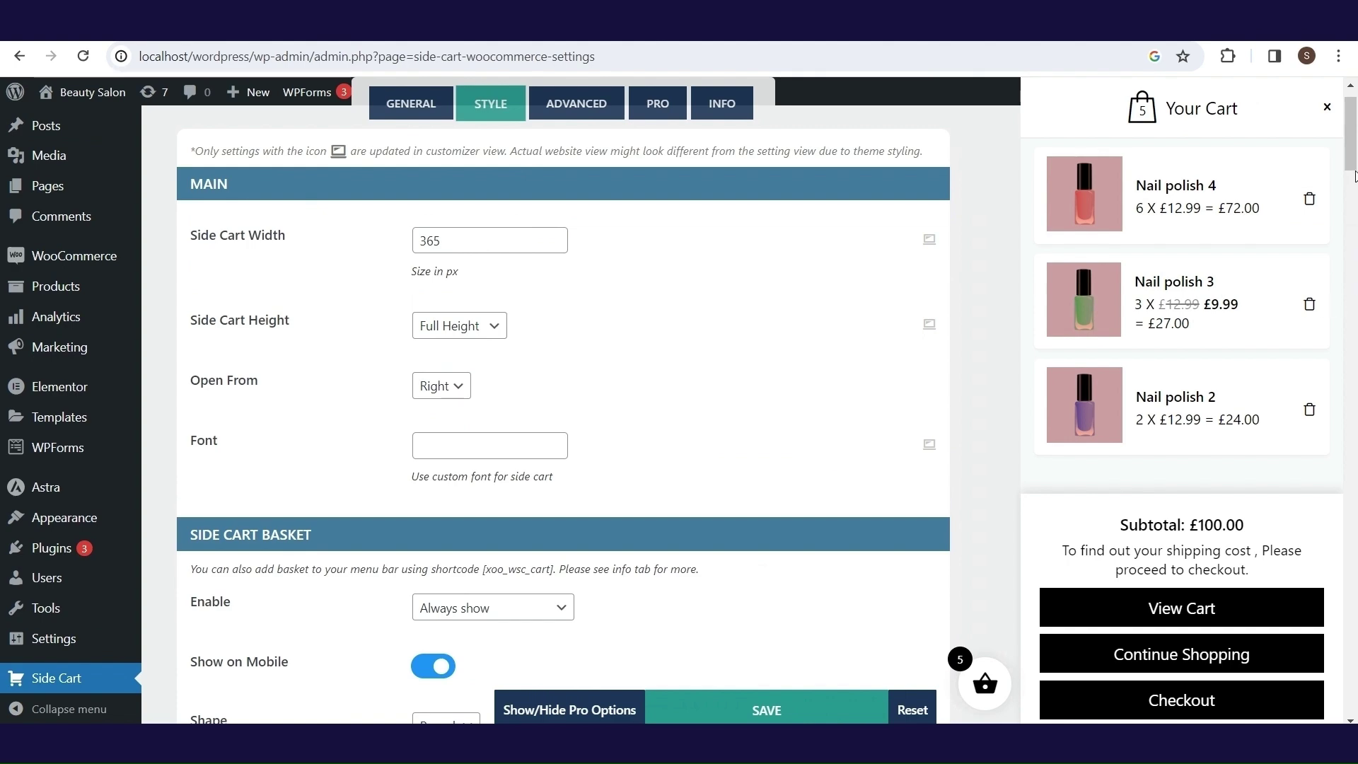
drag(1354, 175, 1354, 225)
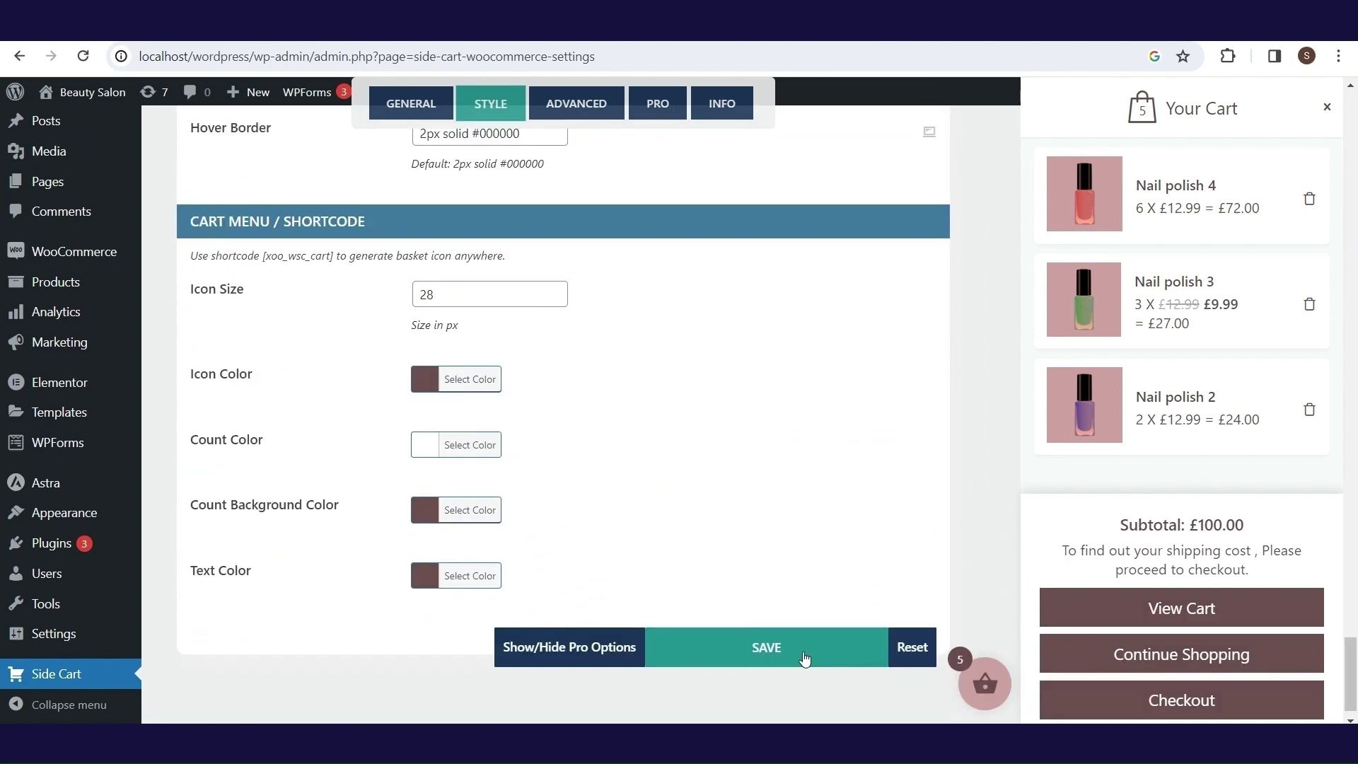
click(804, 659)
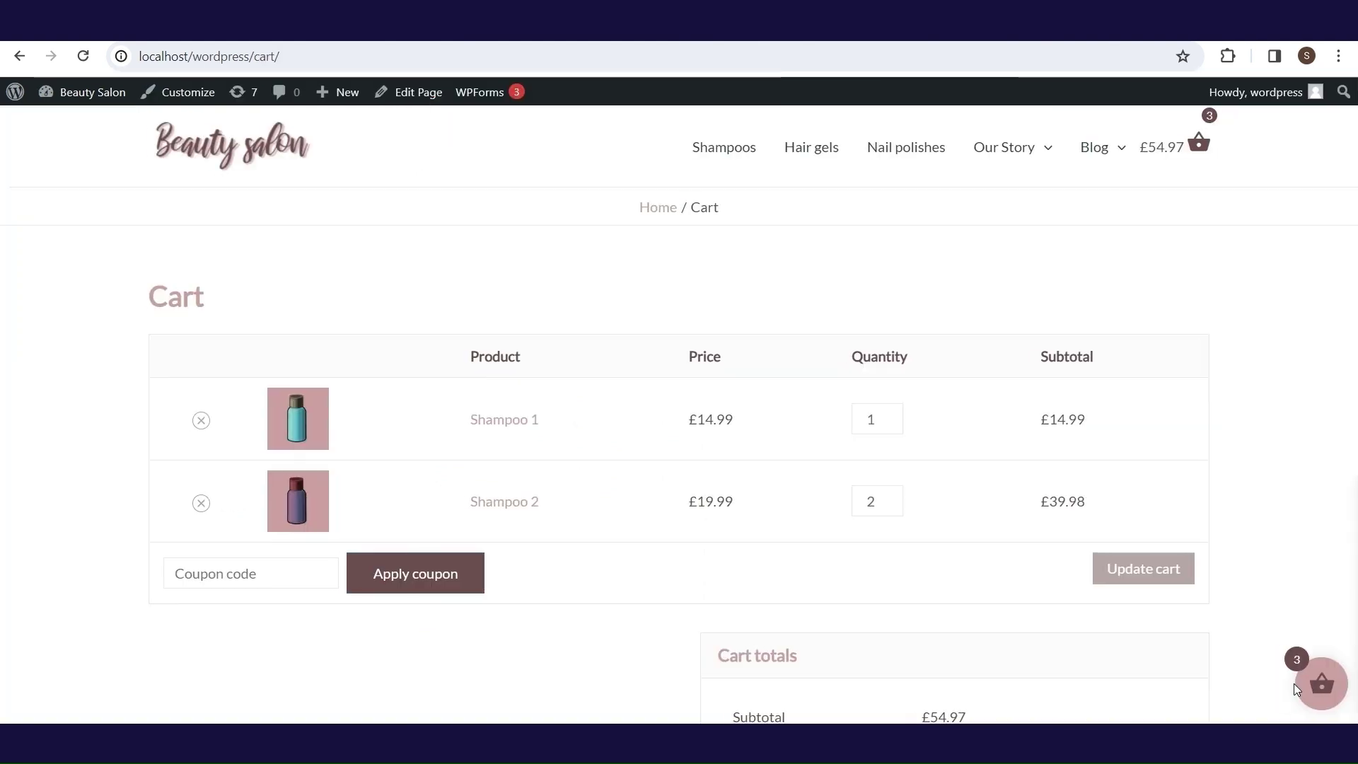
click(1297, 682)
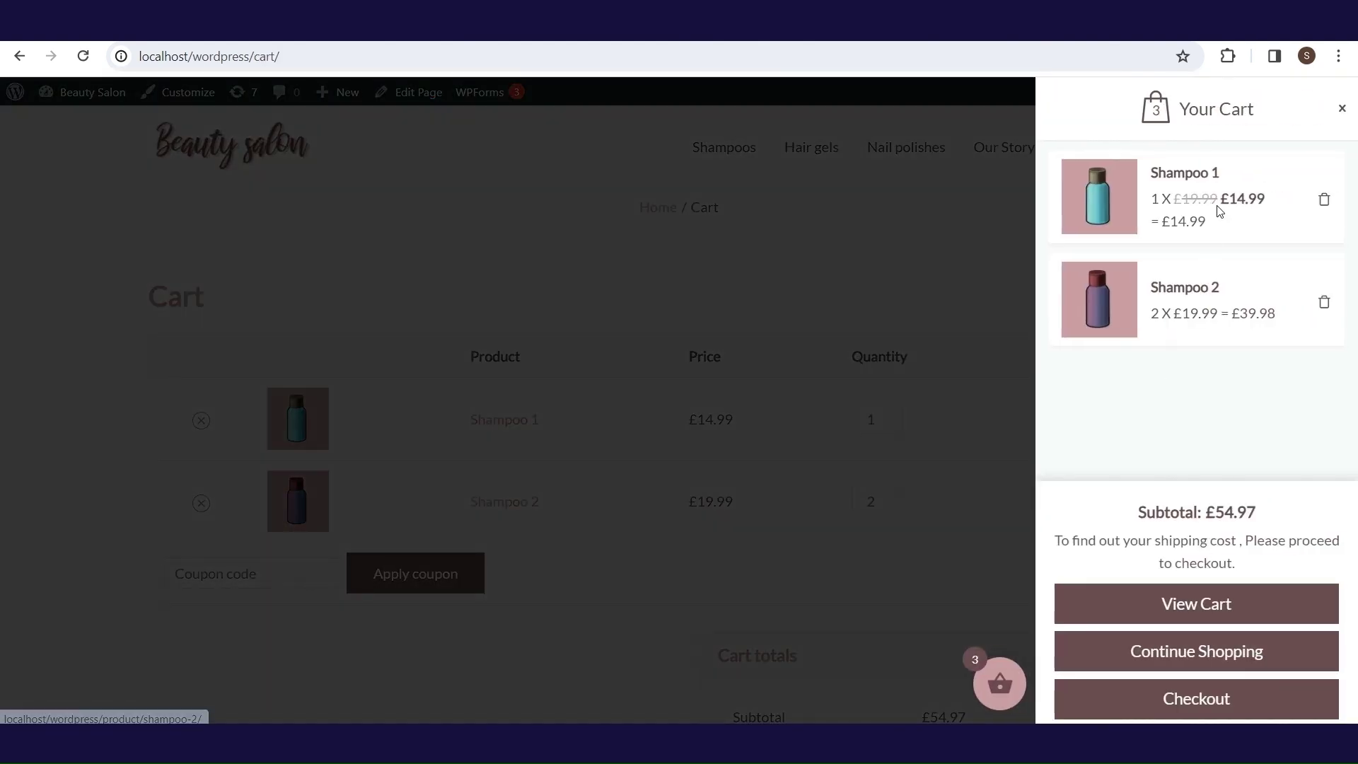
- Close the side cart drawer showing the £54.97 subtotal
click(1342, 110)
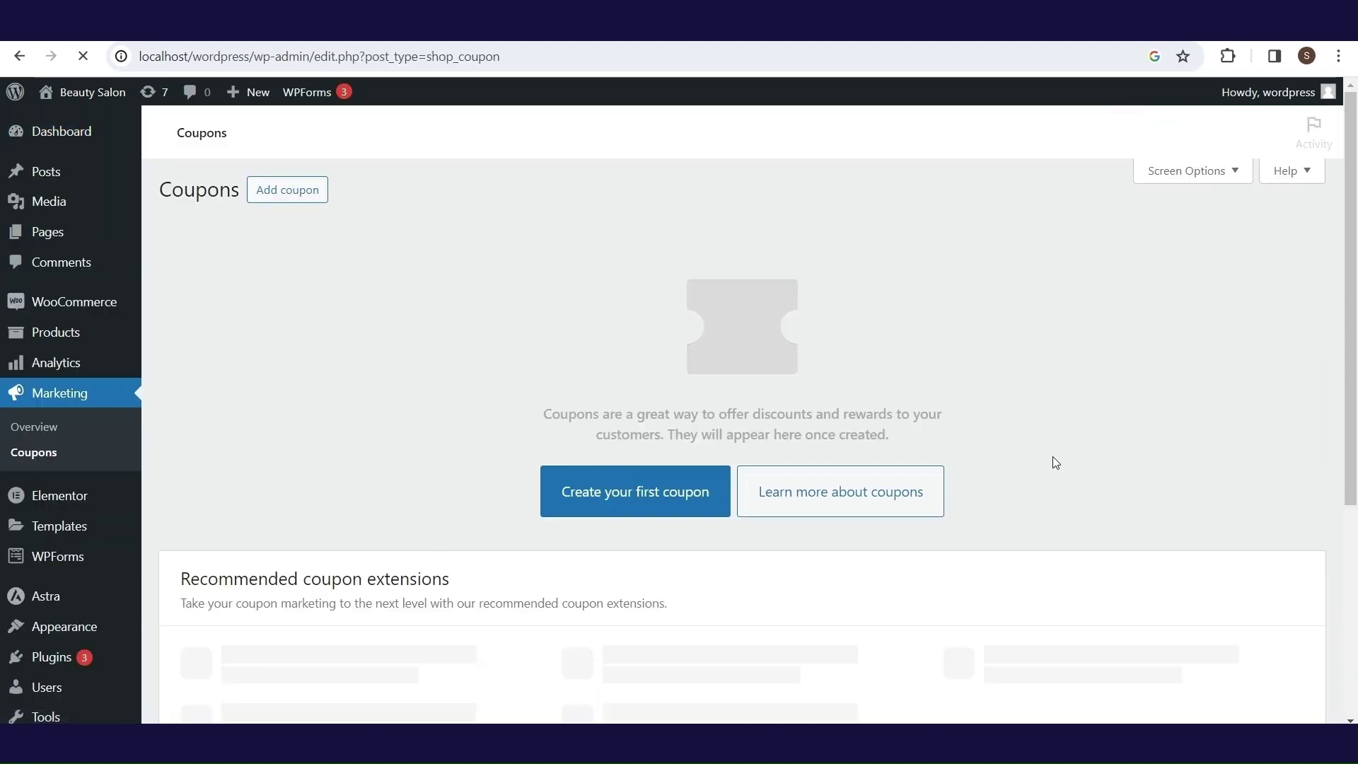
- Start a new percentage-discount coupon with amount 10 and an expiry date of 2024-01-31
click(616, 495)
click(580, 434)
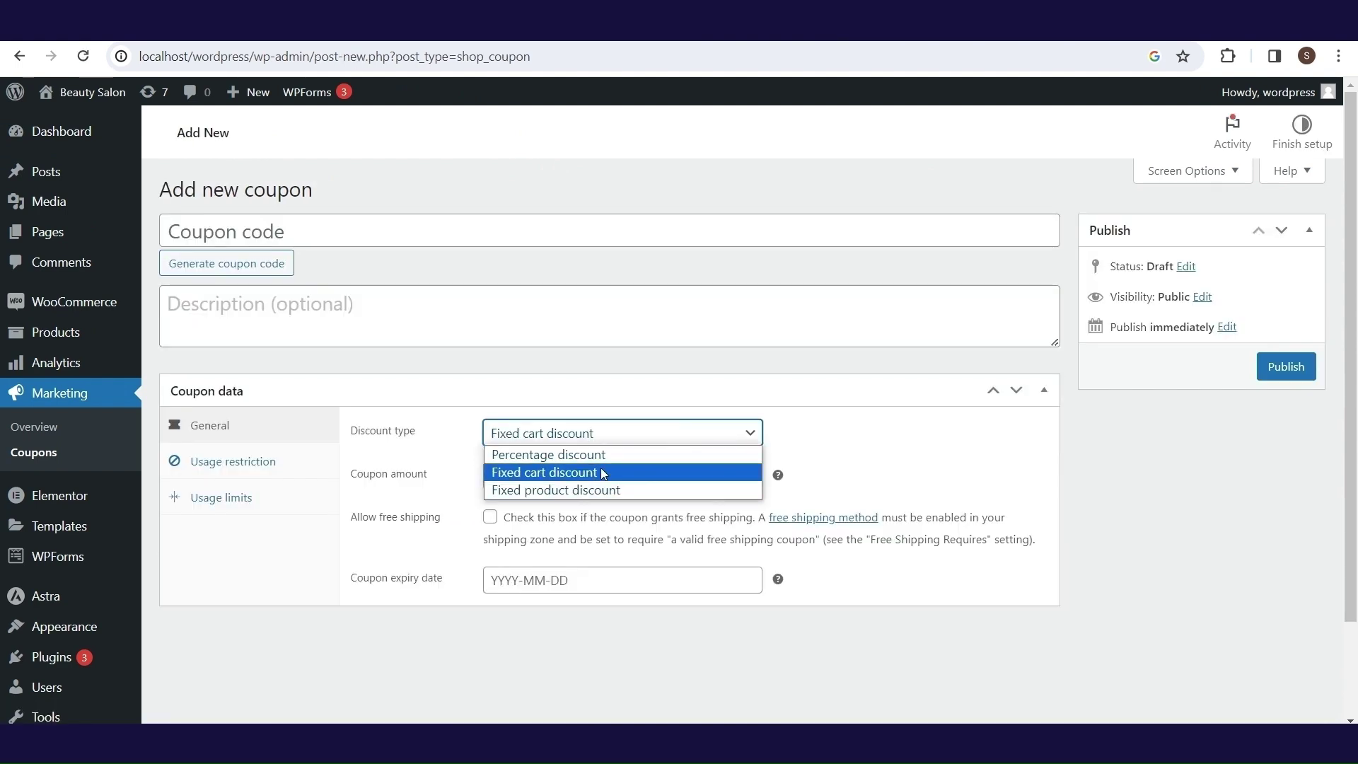
click(604, 461)
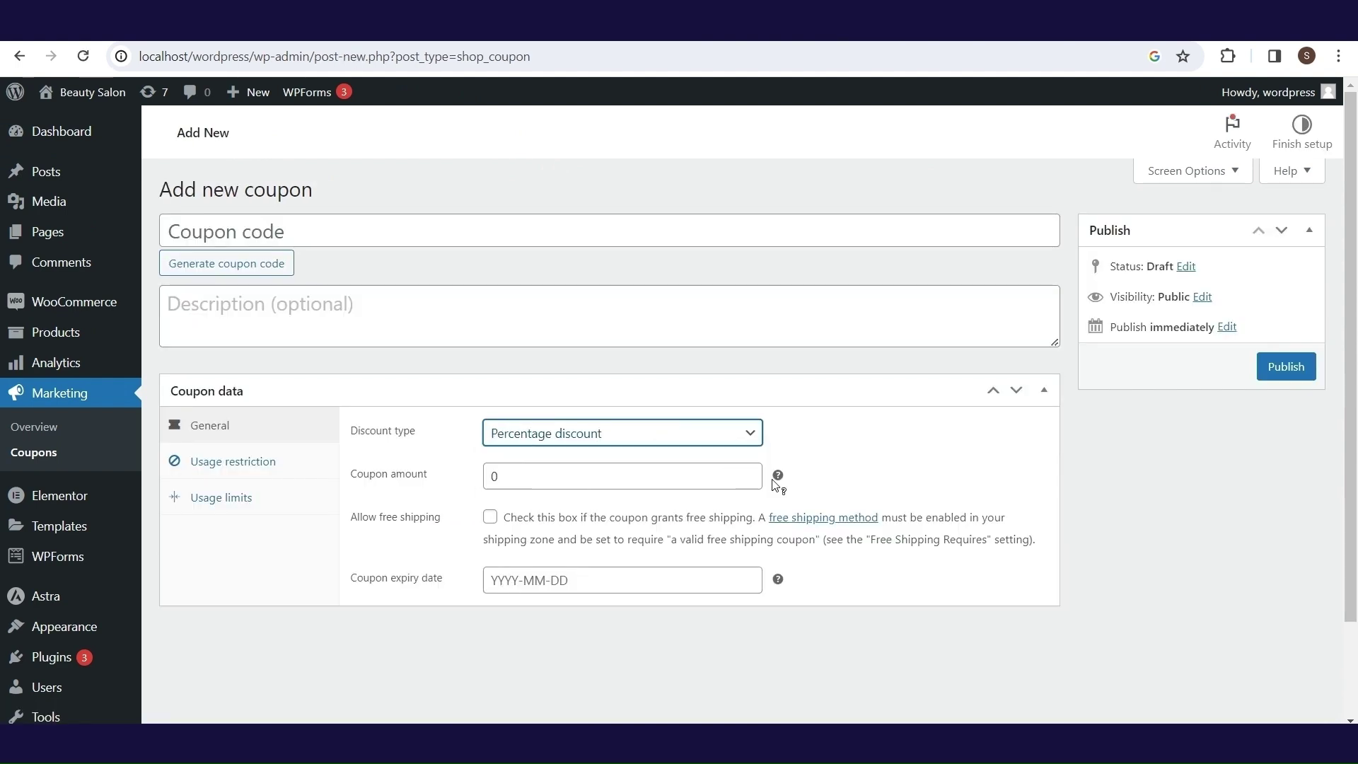
mouse_move(776, 483)
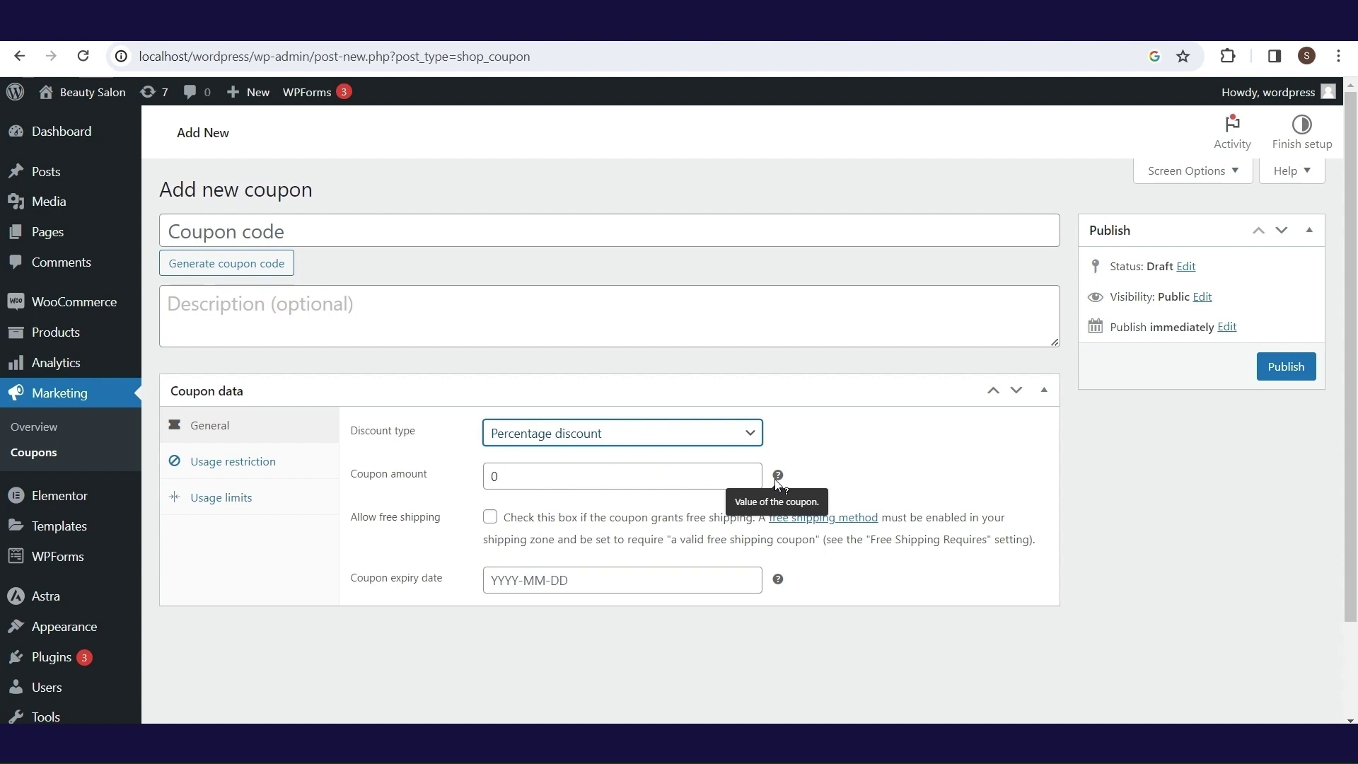
double_click(507, 483)
text(1)
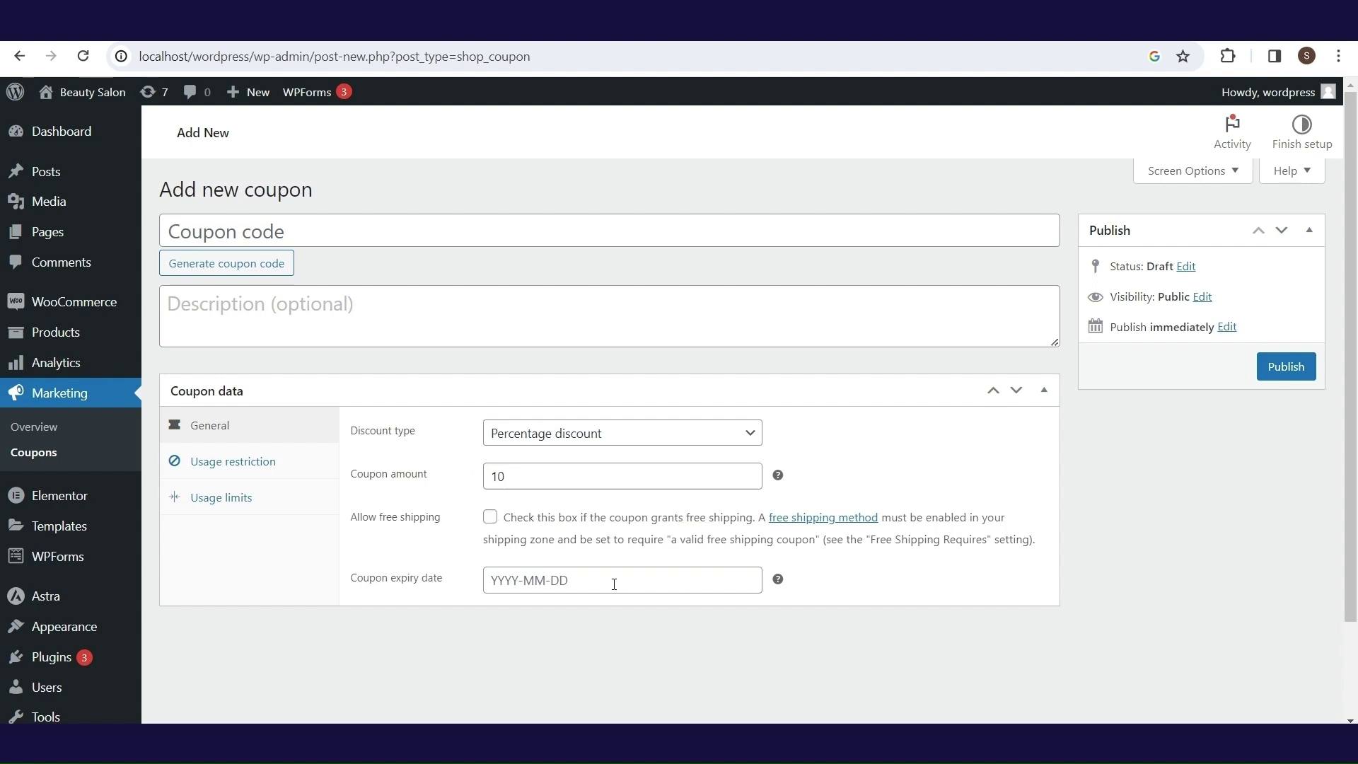
click(612, 583)
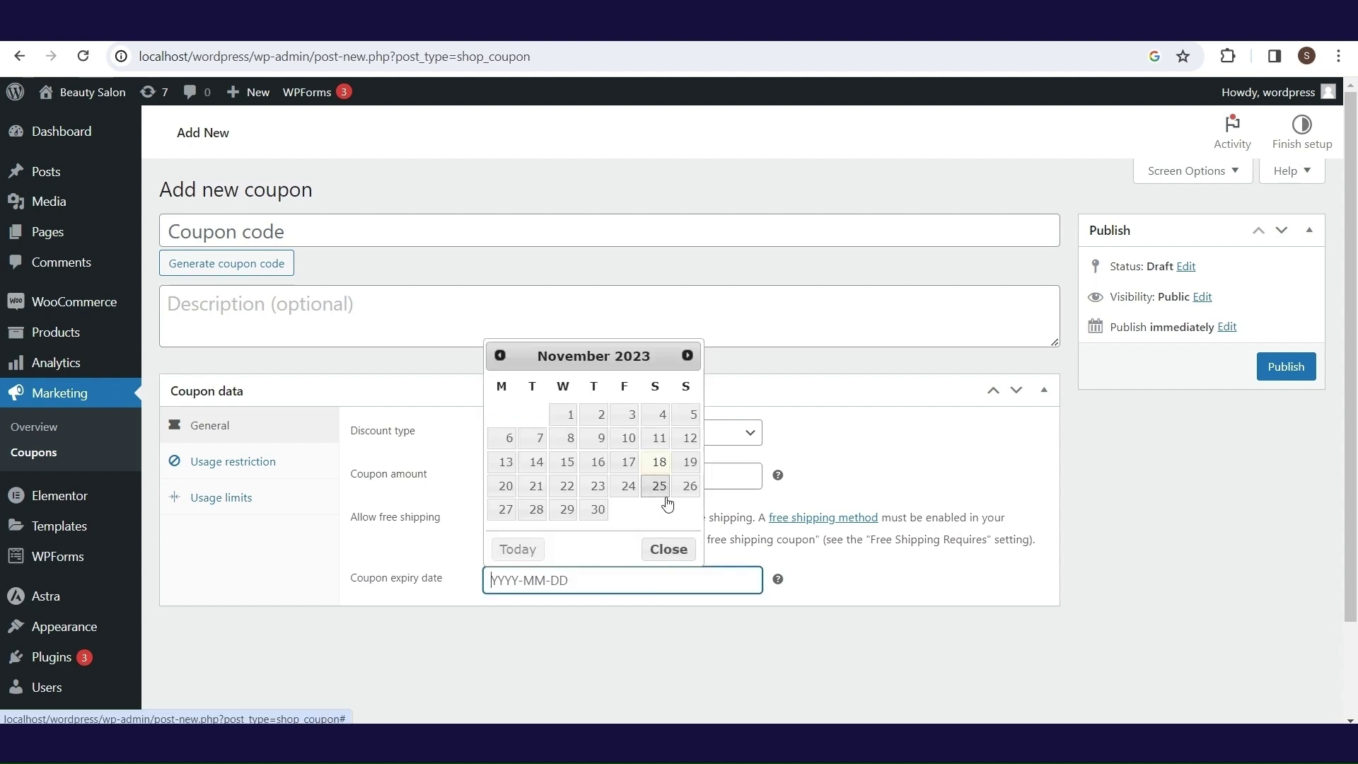
click(686, 512)
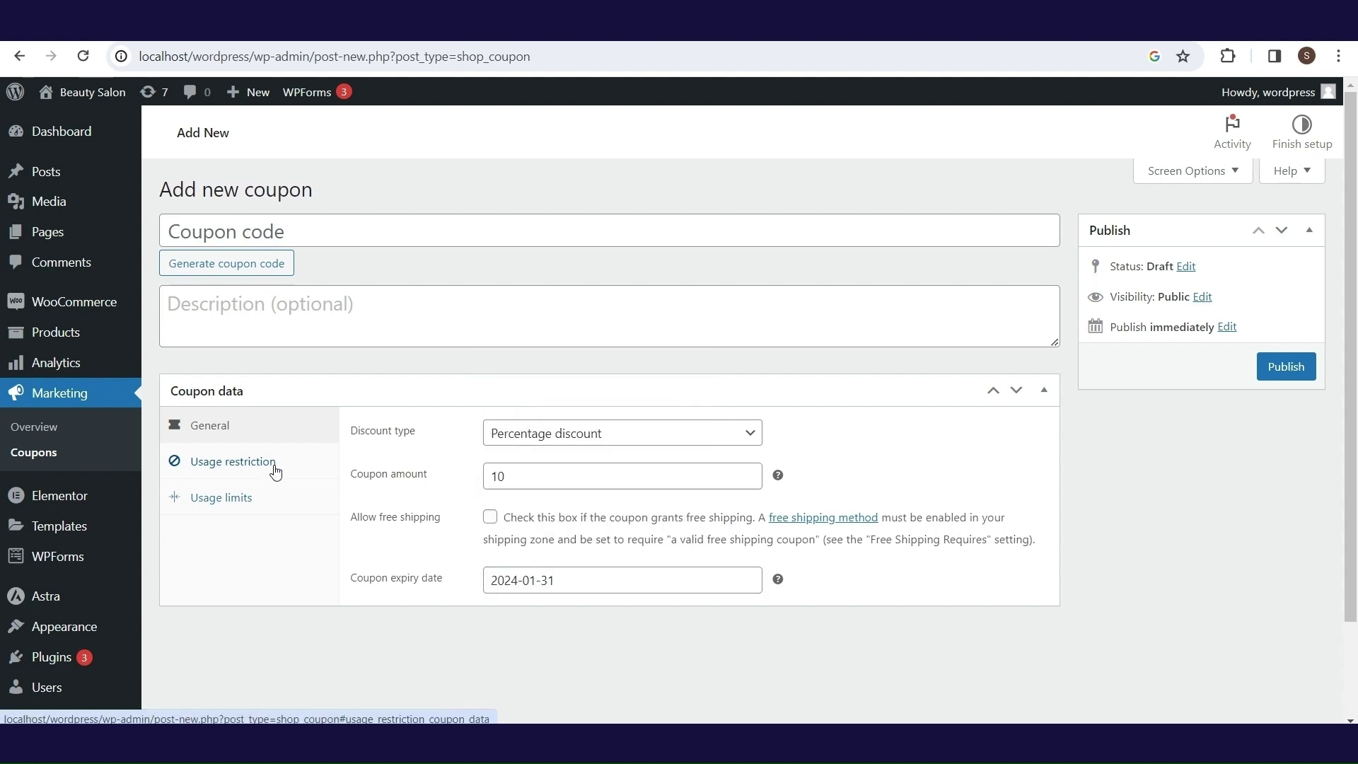
- Set the coupon's minimum spend to 50 under Usage restriction
click(275, 471)
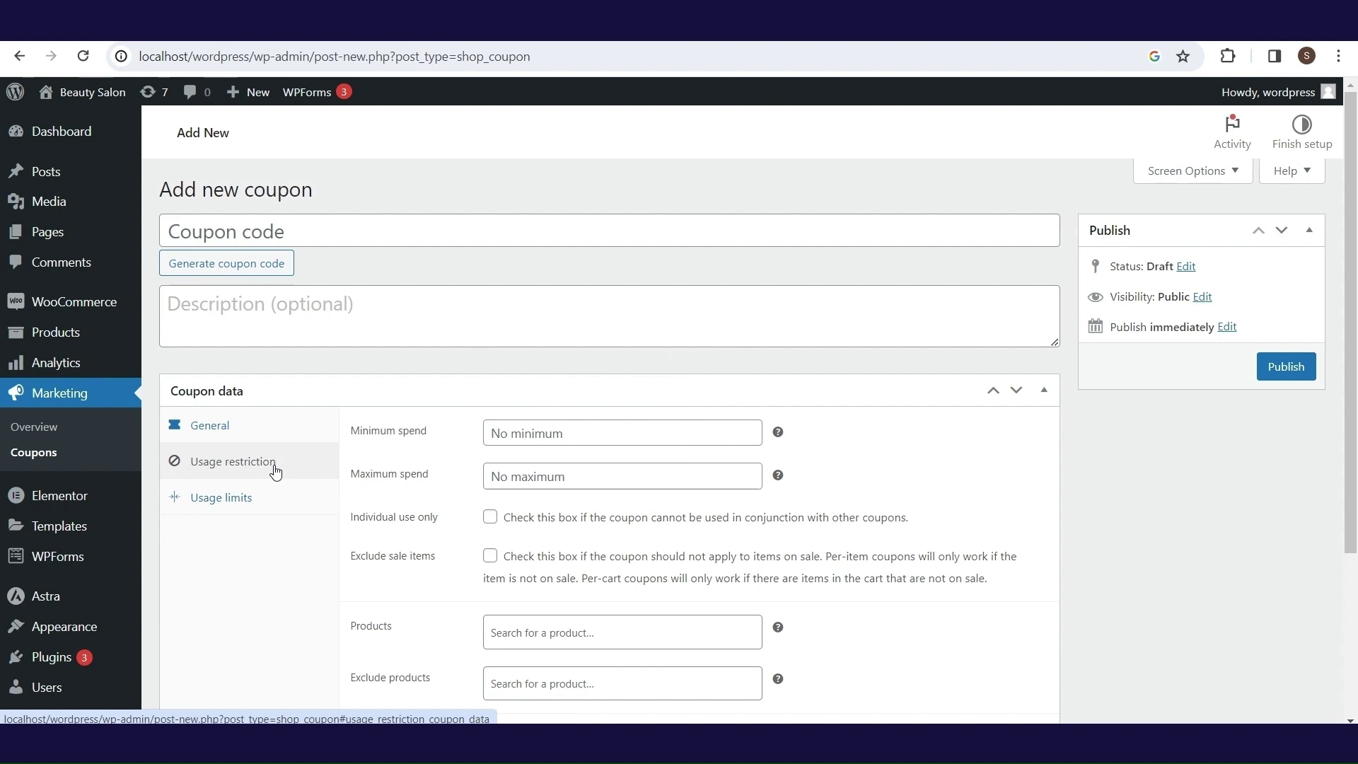
click(638, 437)
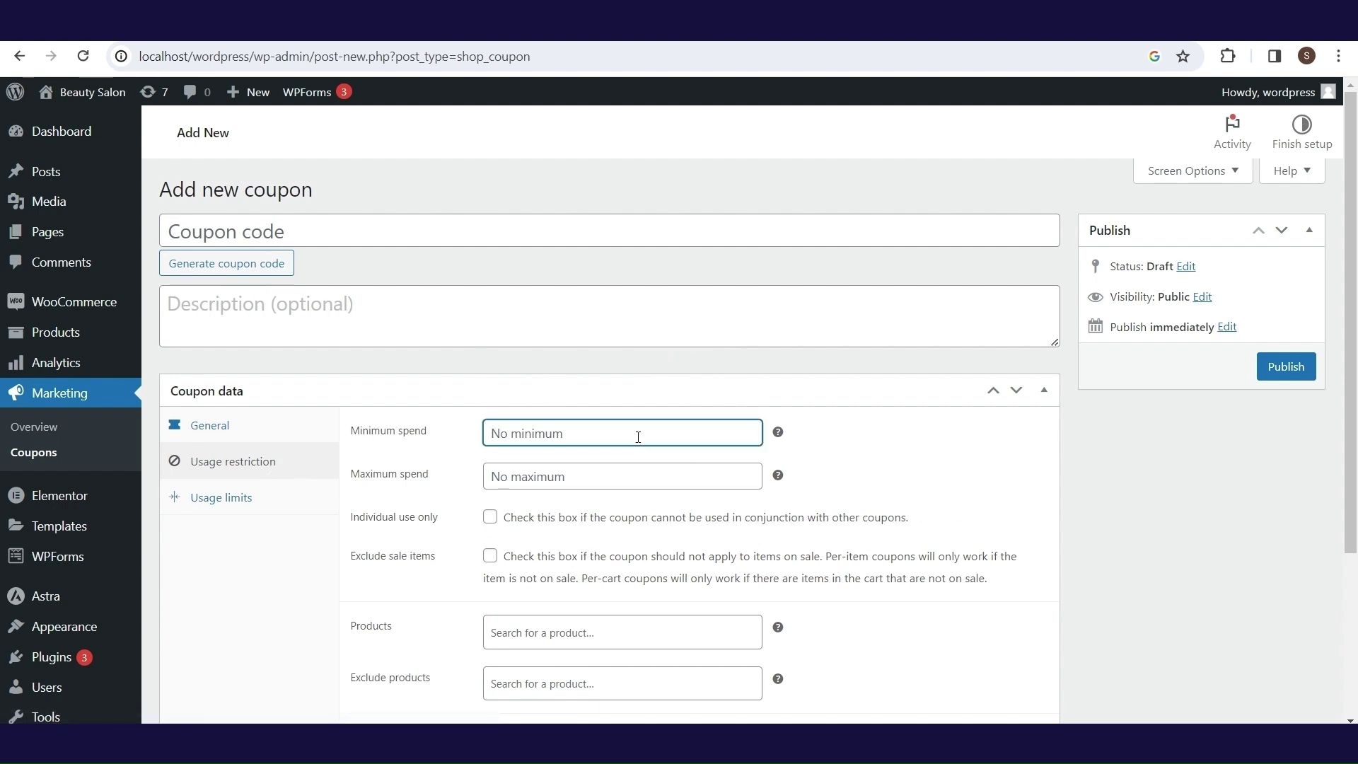
text(50)
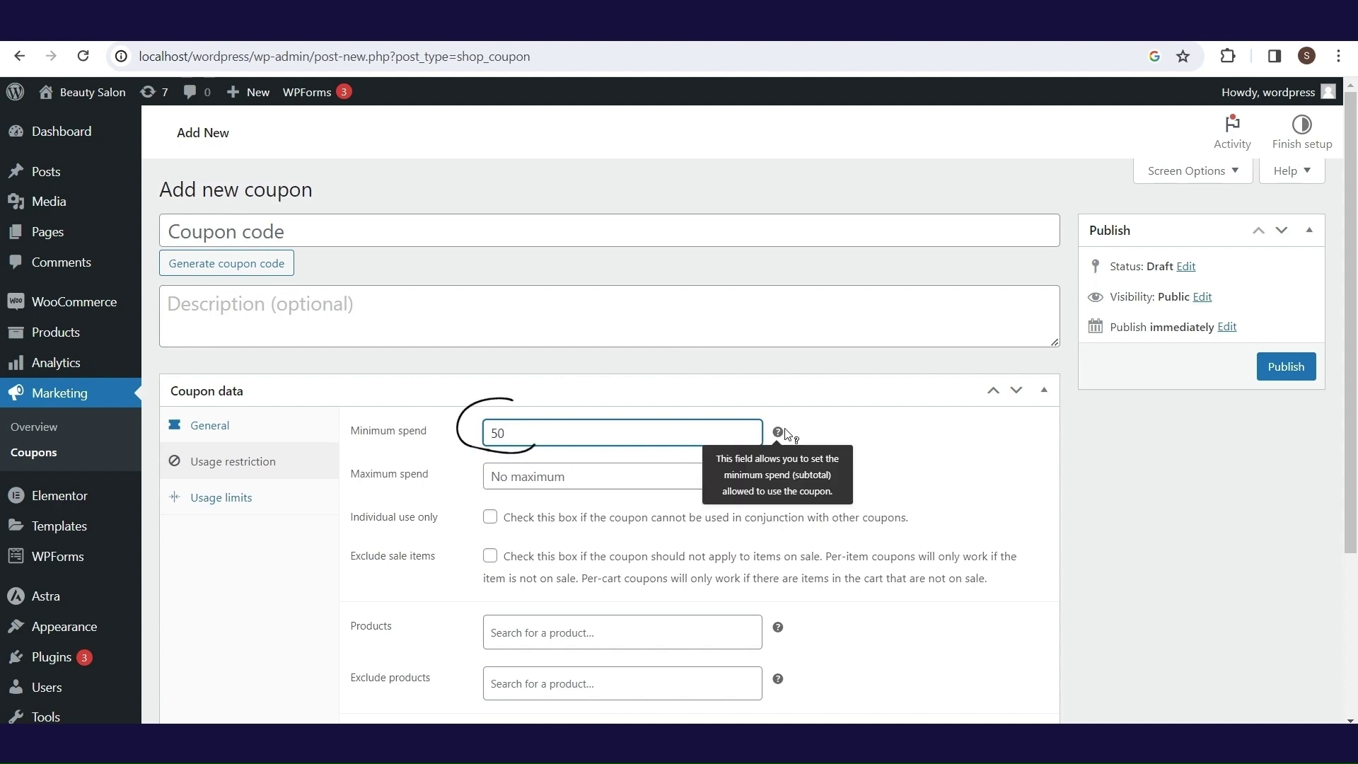
click(593, 478)
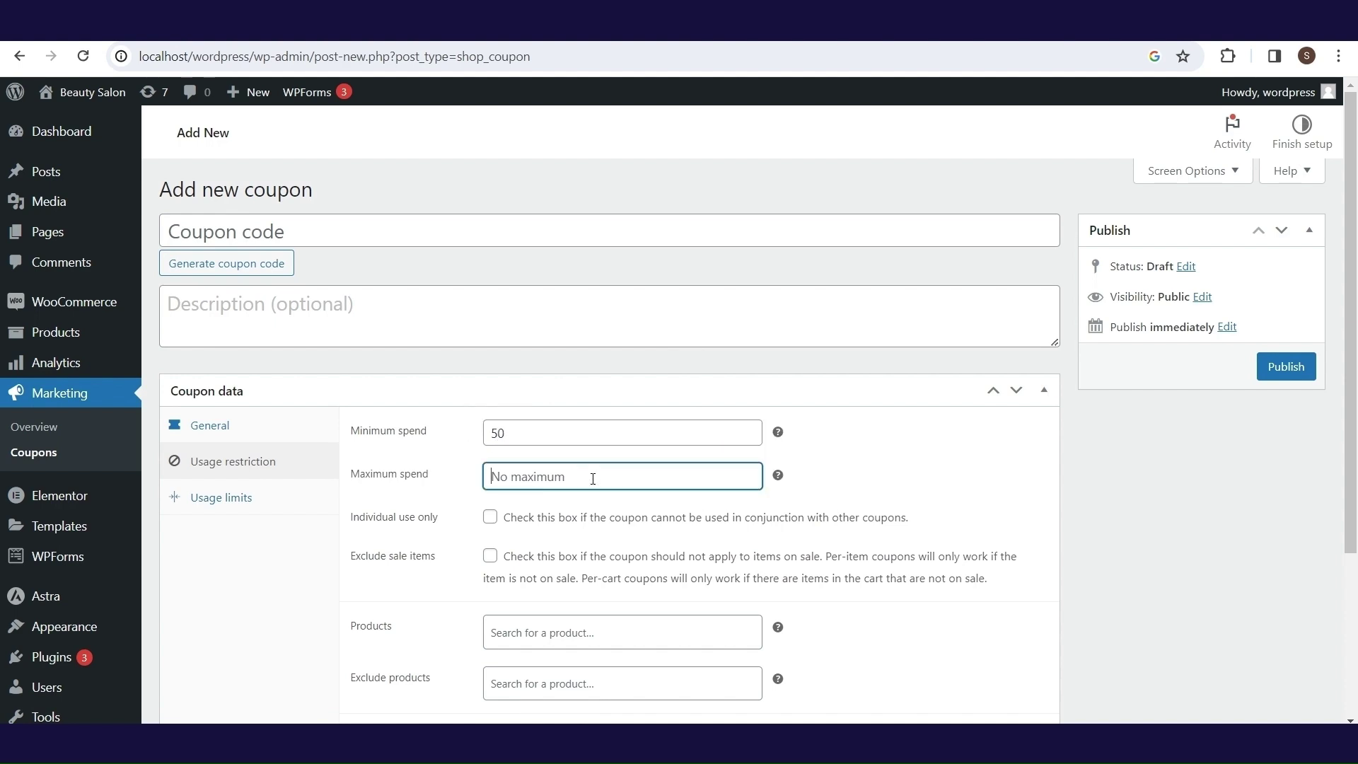
scroll(593, 478, down, 3)
- Give the coupon code discount10 and the description 'This coupon gives you 10% discount.', then publish it
click(249, 270)
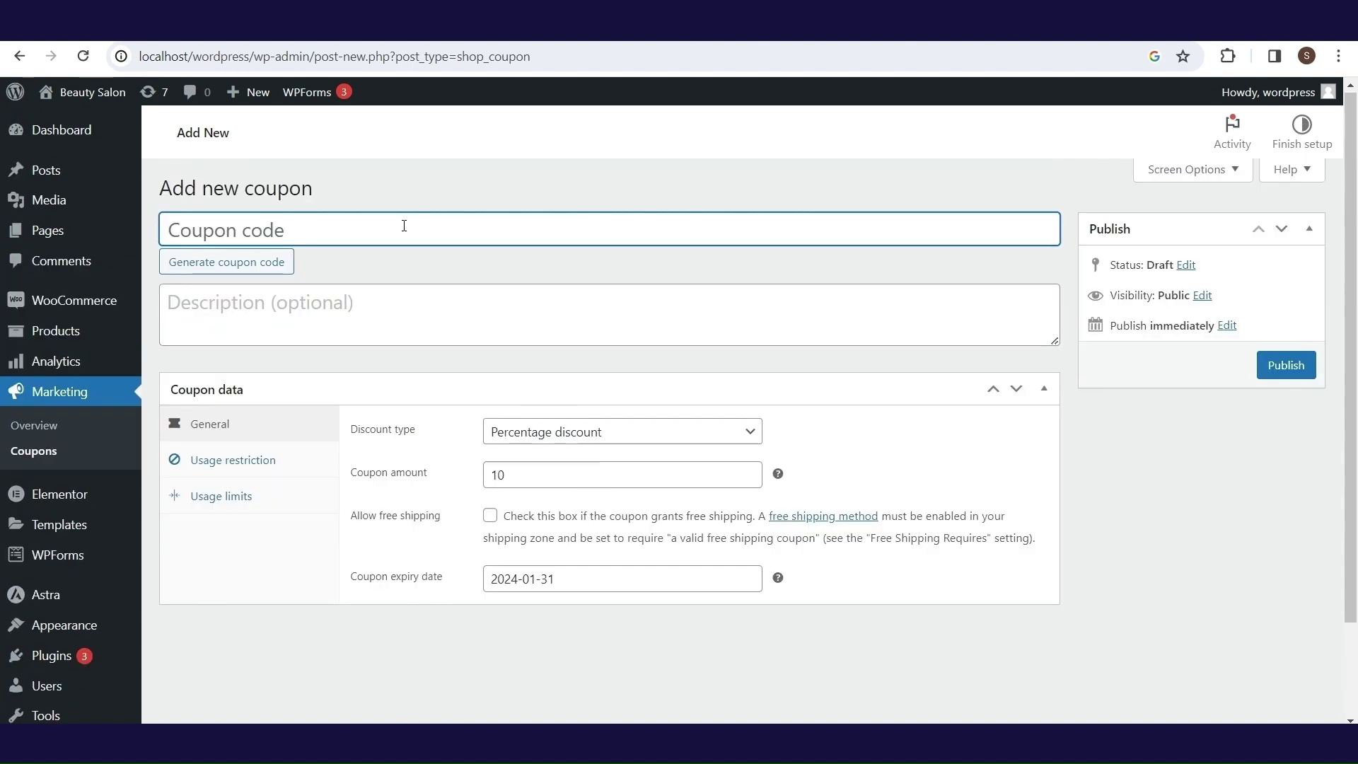
text(discoun)
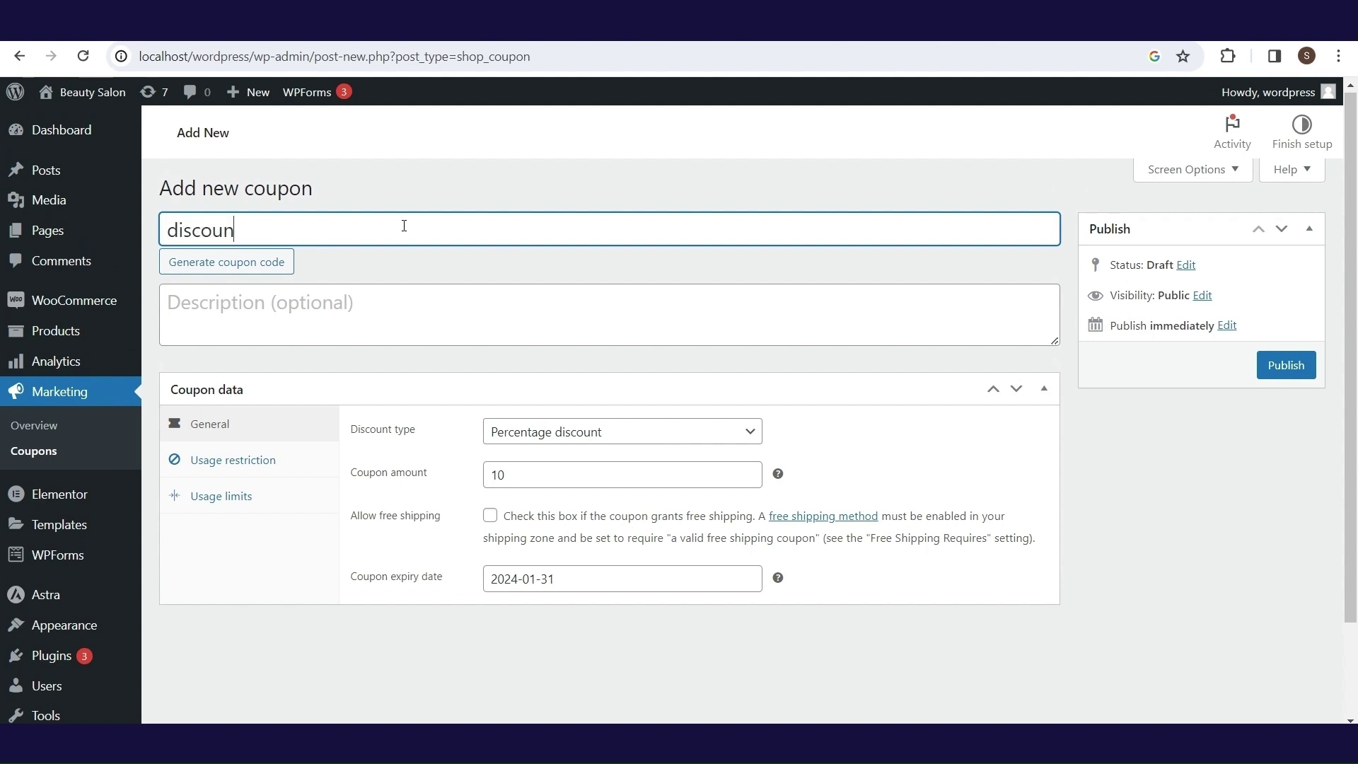
text(t10)
click(400, 316)
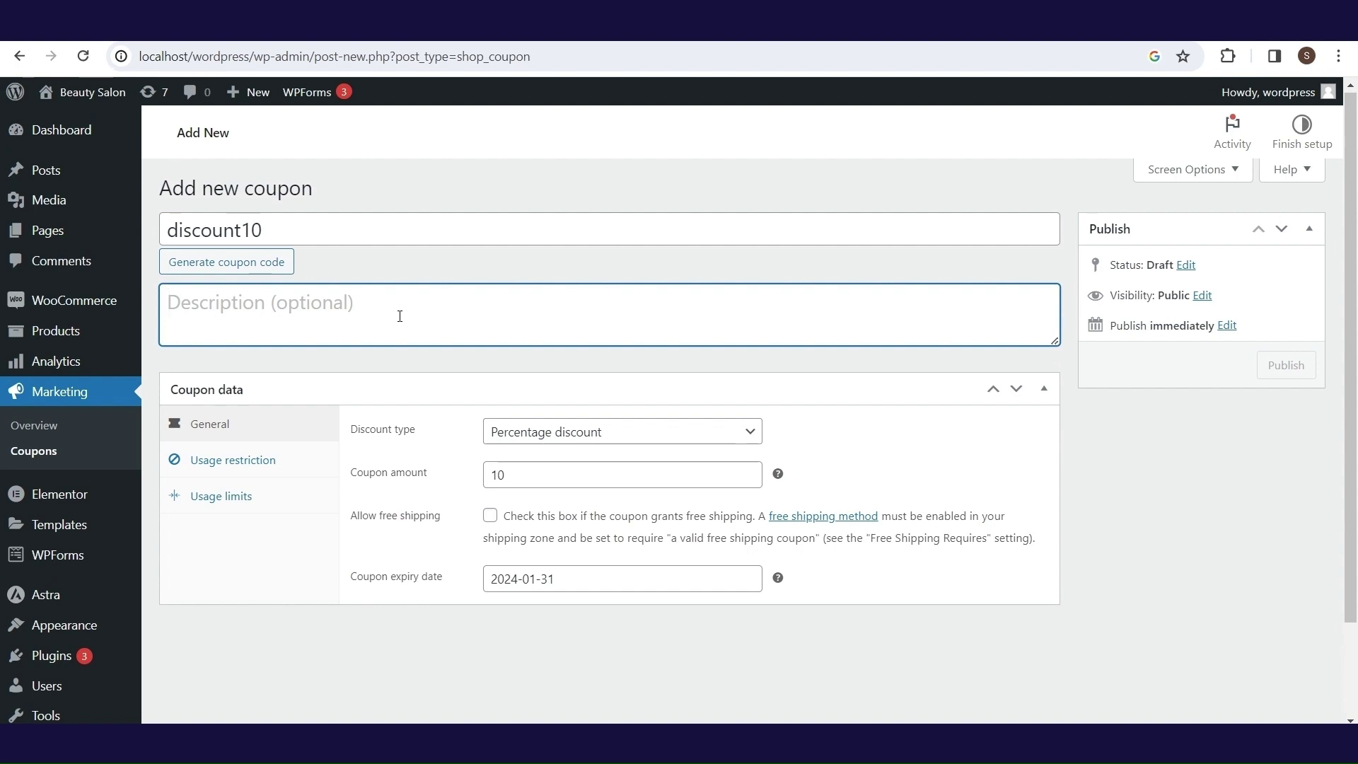
text(This coupon)
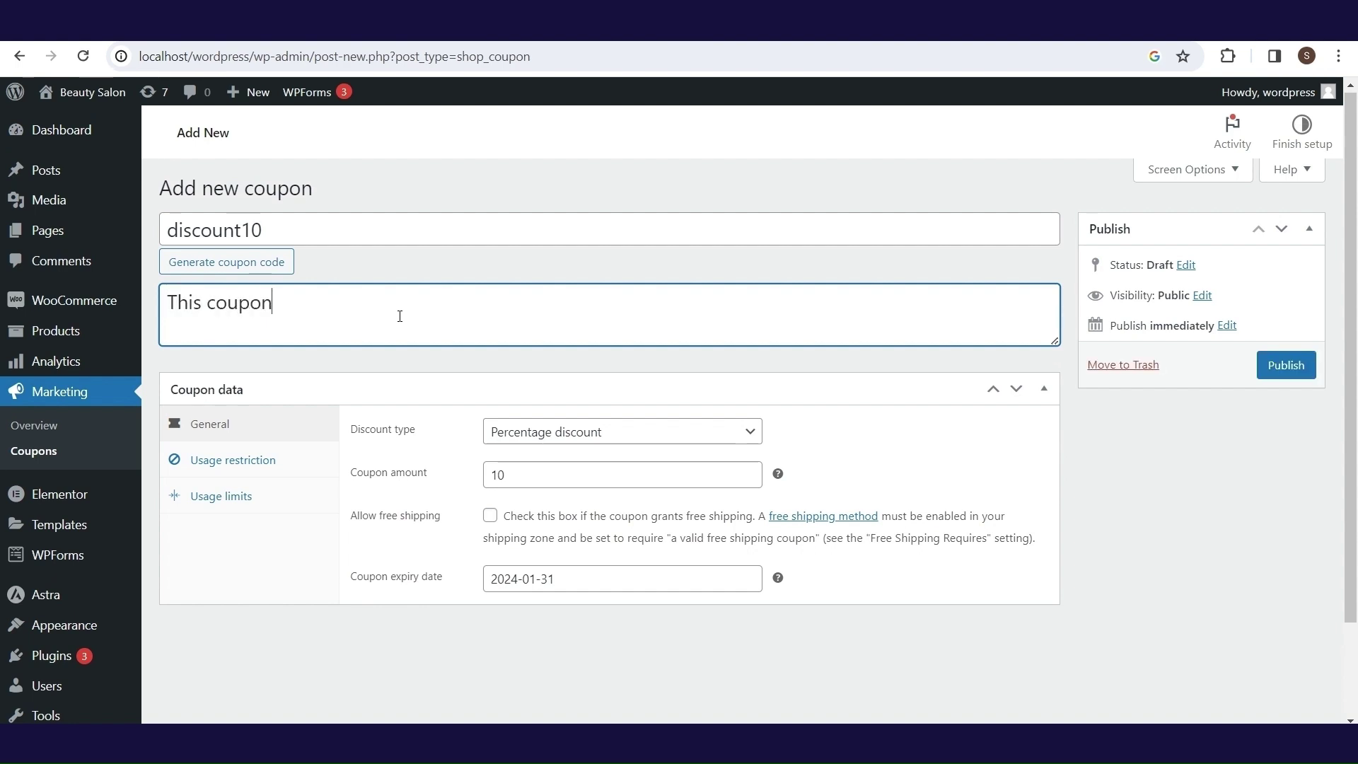
text( gives you 10% discount.)
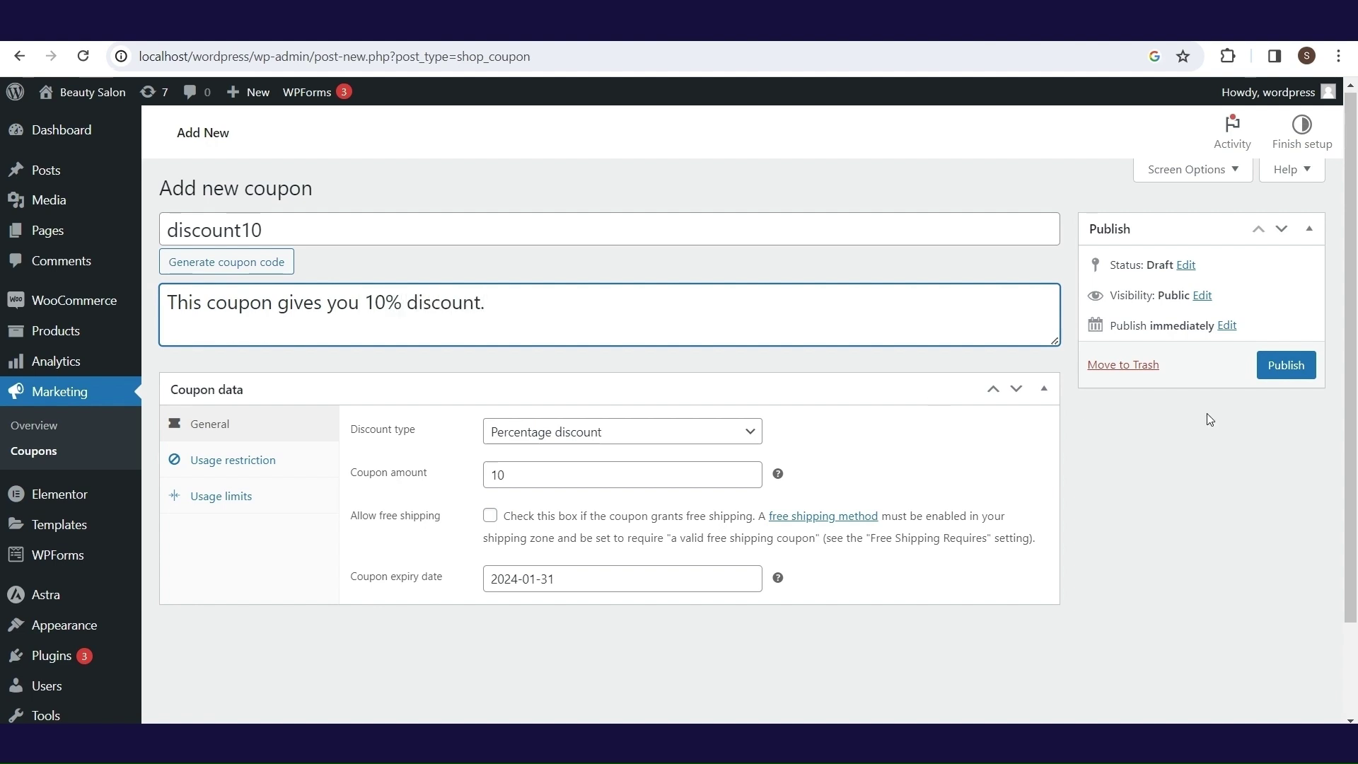
click(1284, 371)
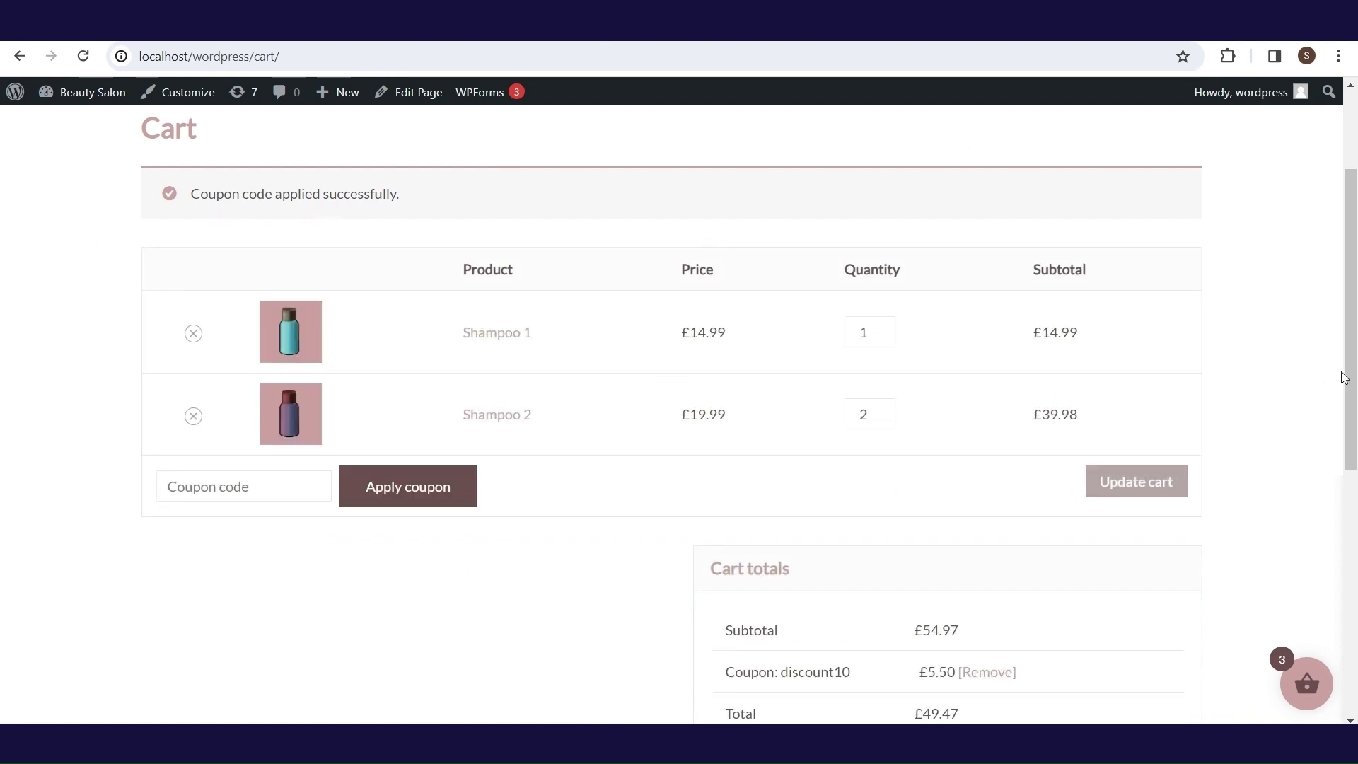
scroll(1351, 369, down, 2)
scroll(1354, 368, down, 1)
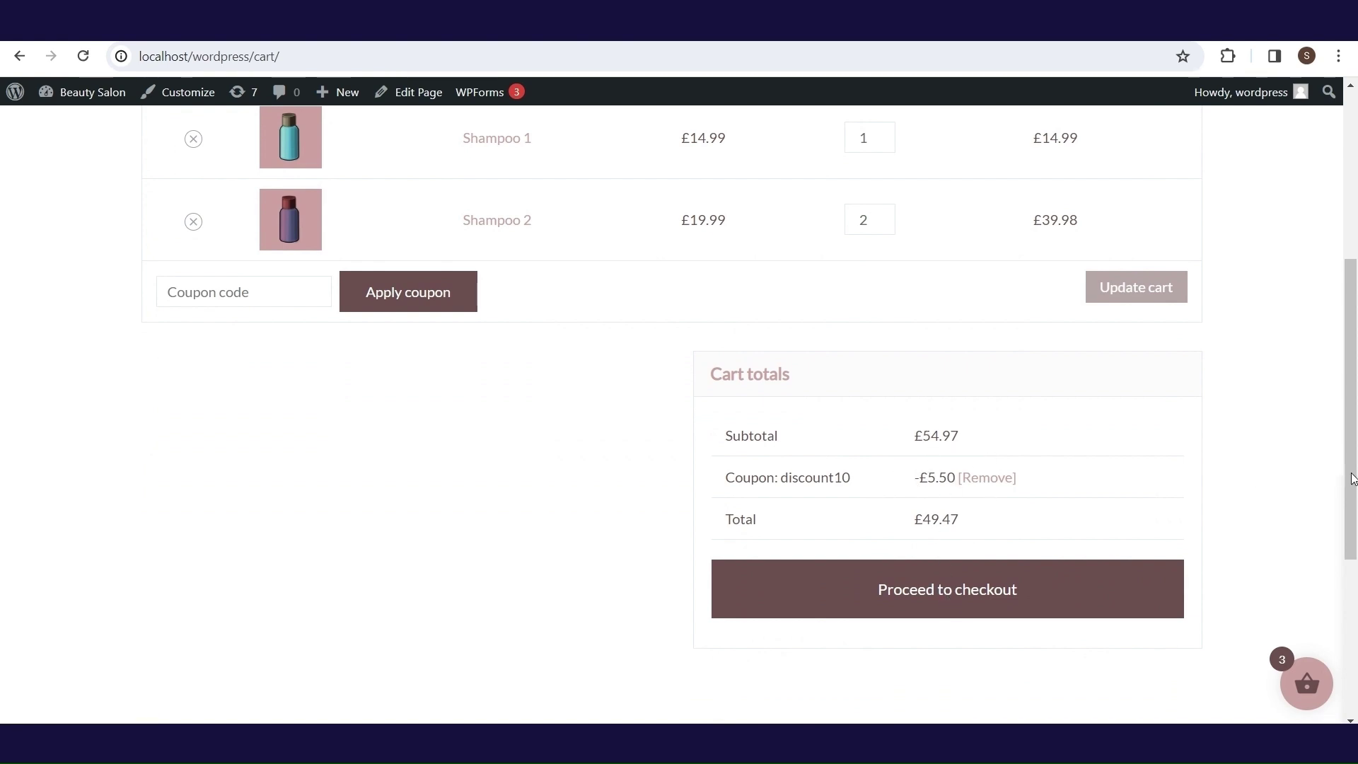
drag(1352, 473, 1344, 297)
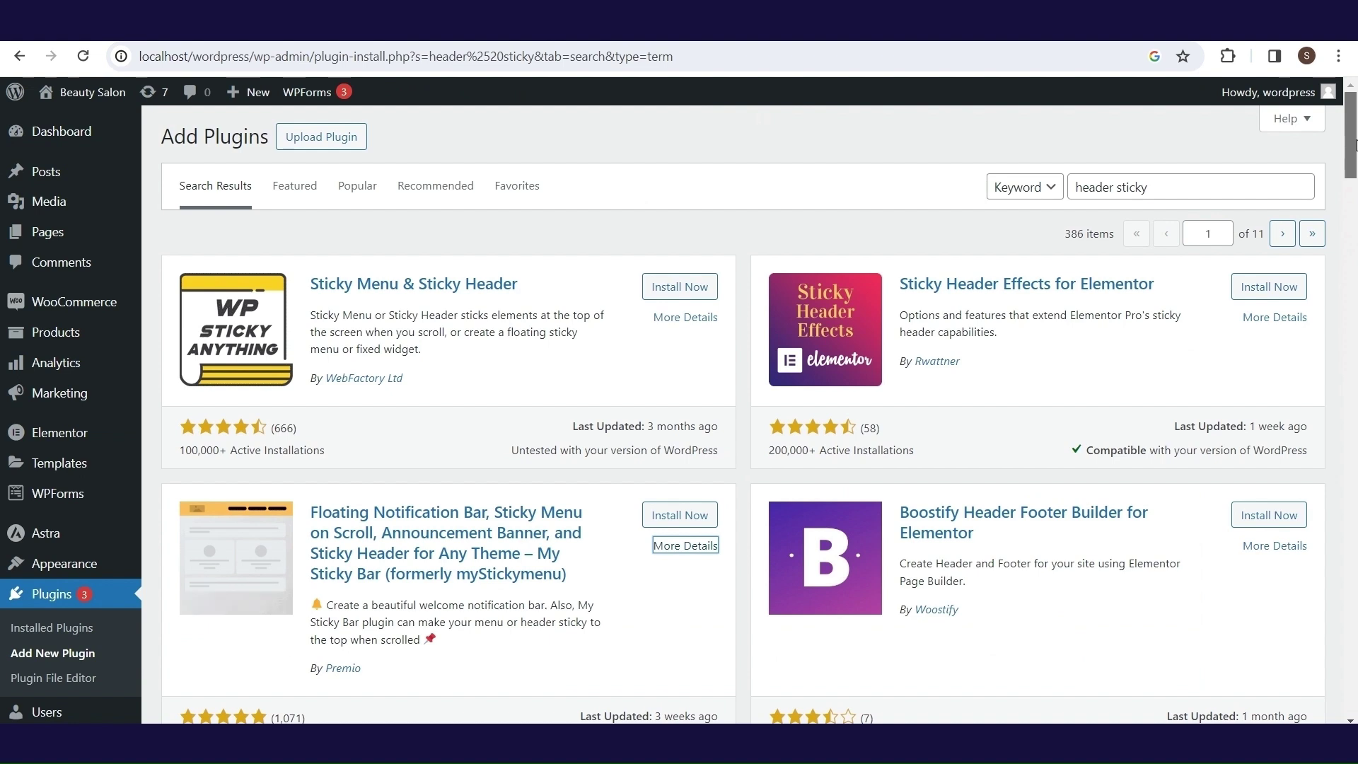
drag(1354, 152, 1354, 164)
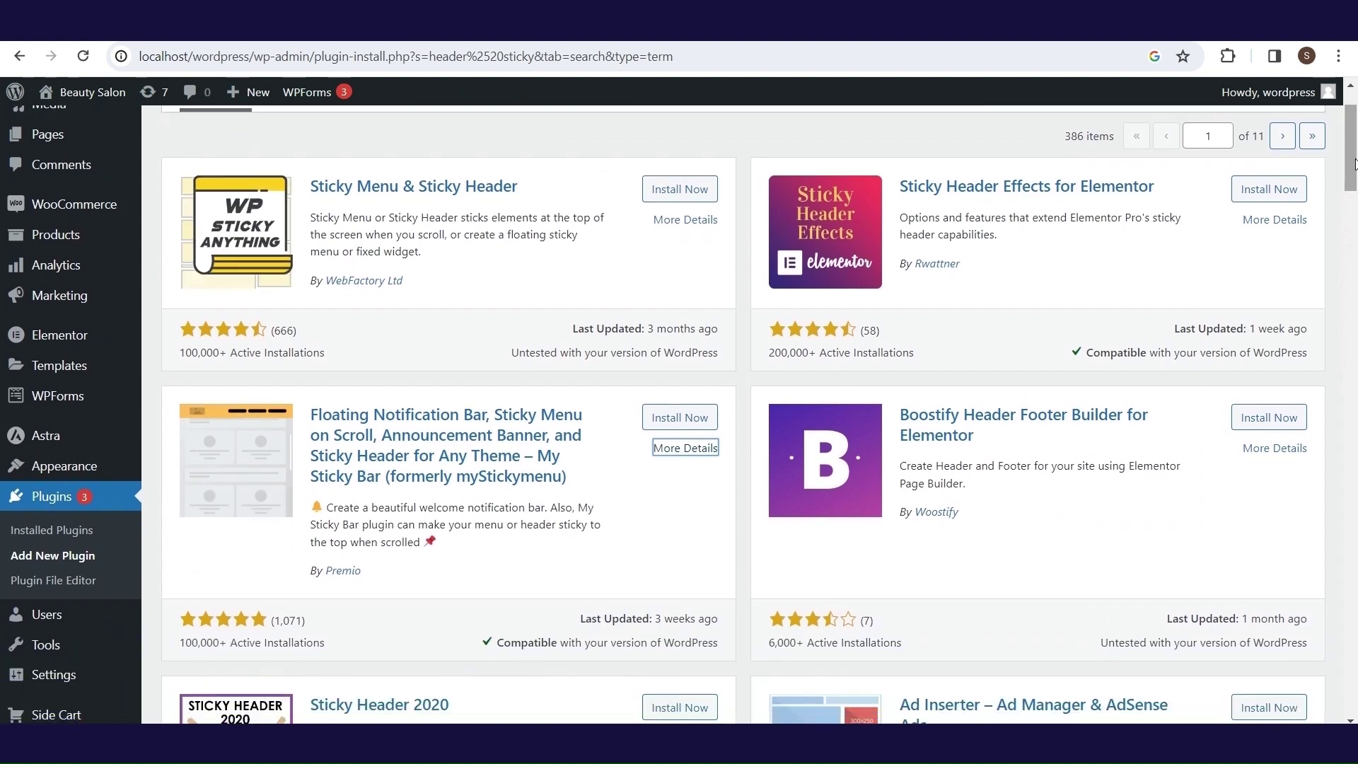
- Install and activate the My Sticky Bar plugin
click(707, 419)
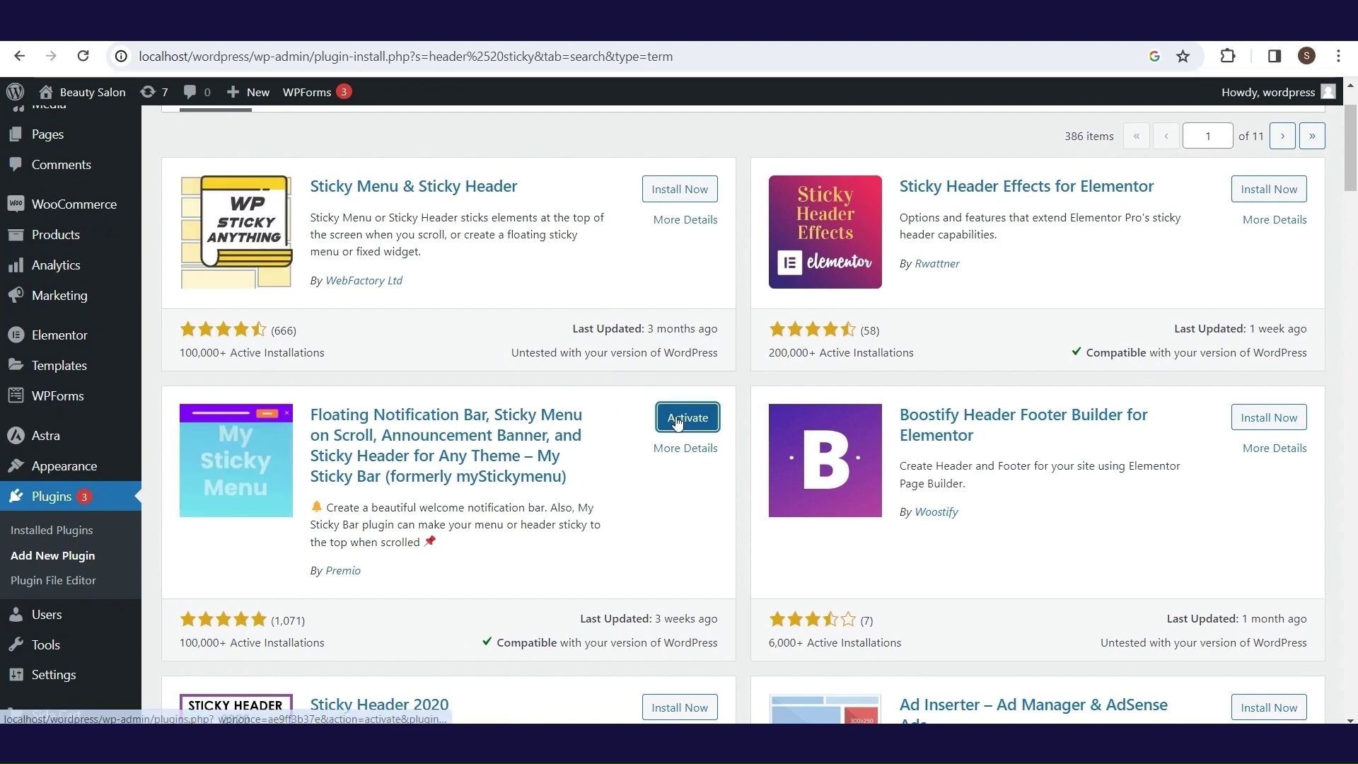
click(677, 421)
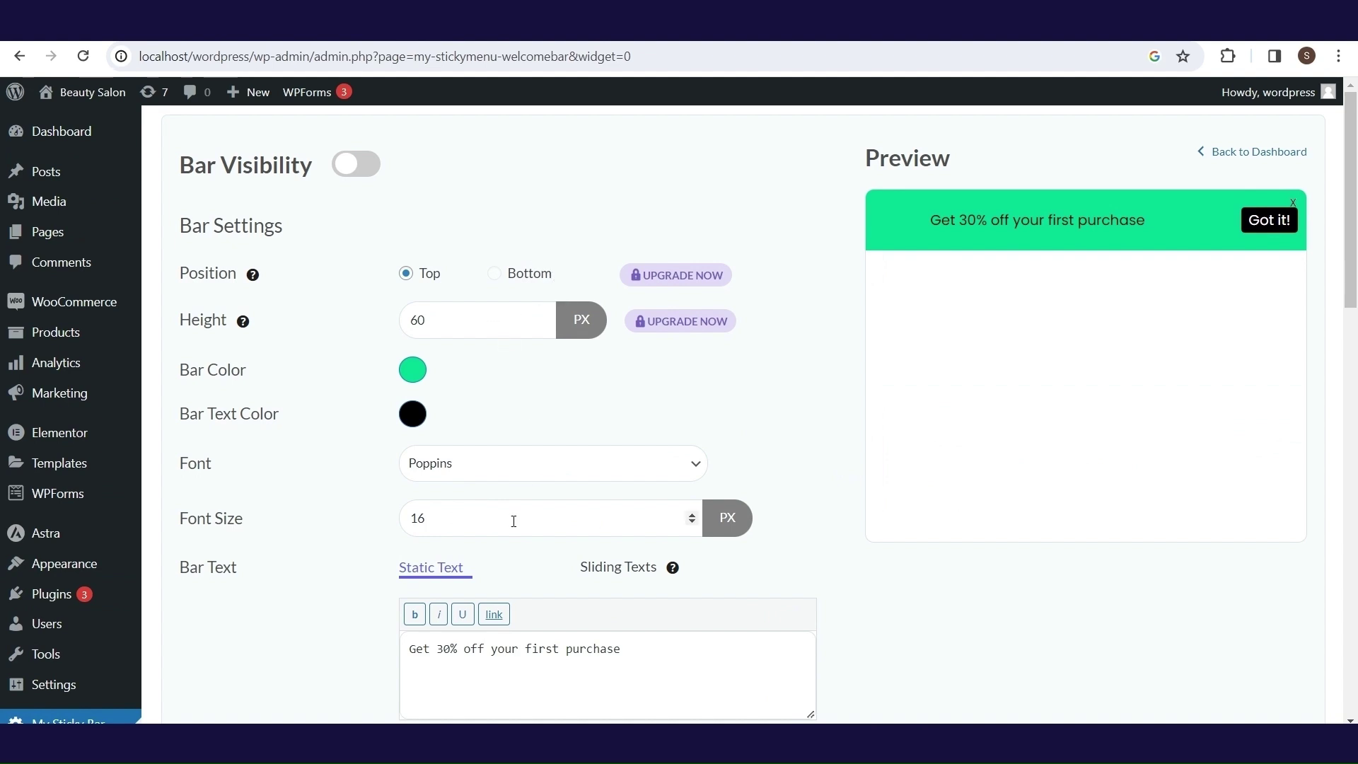
- Replace the bar text with '10% on orders over £50' and make the bar text white
triple_click(607, 646)
text(10% on orders over £50)
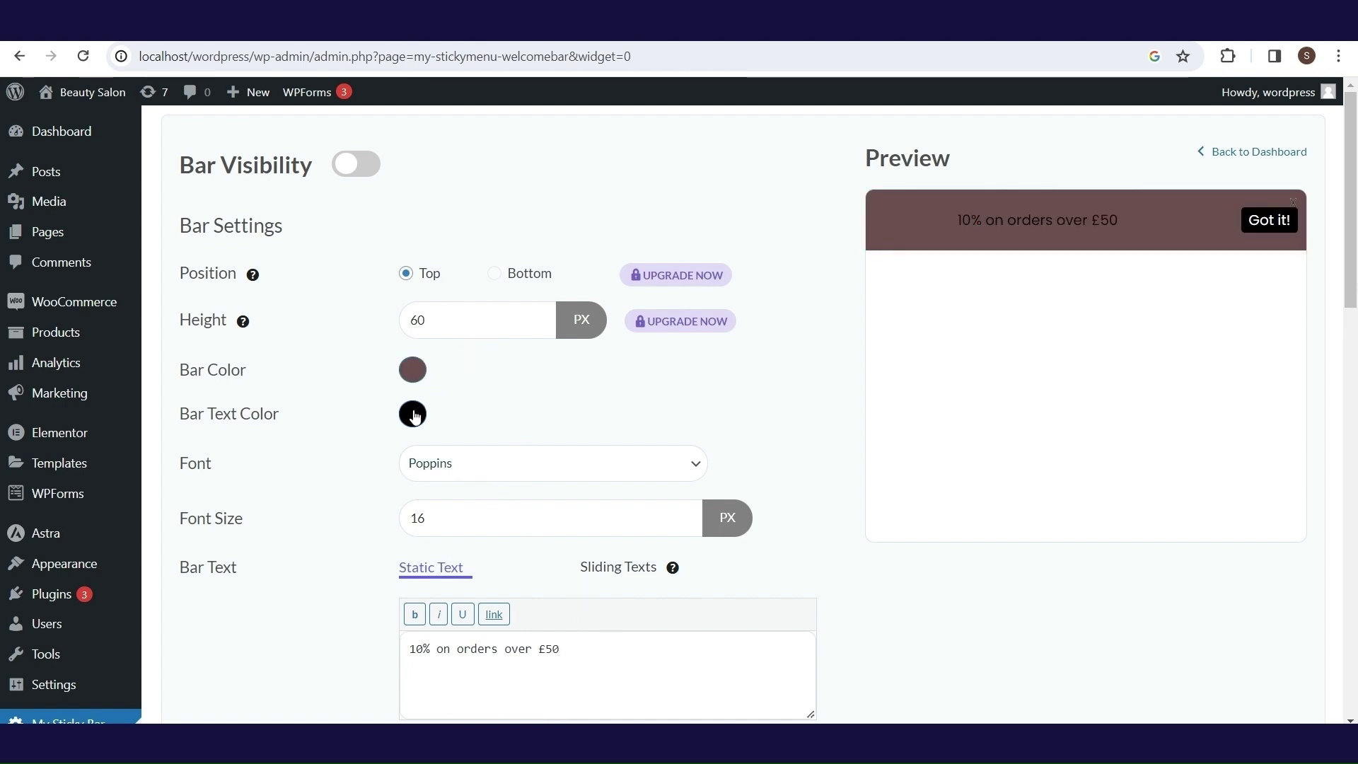
click(414, 415)
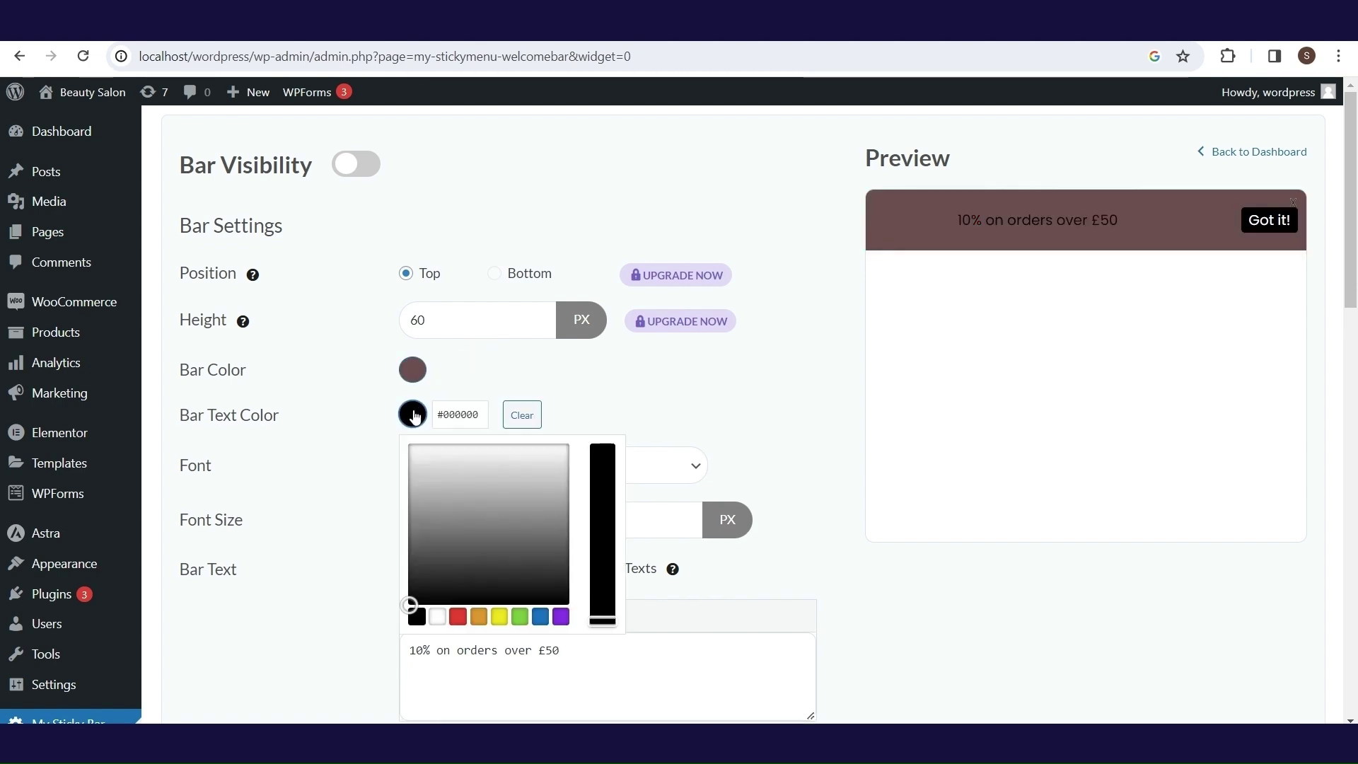
click(486, 477)
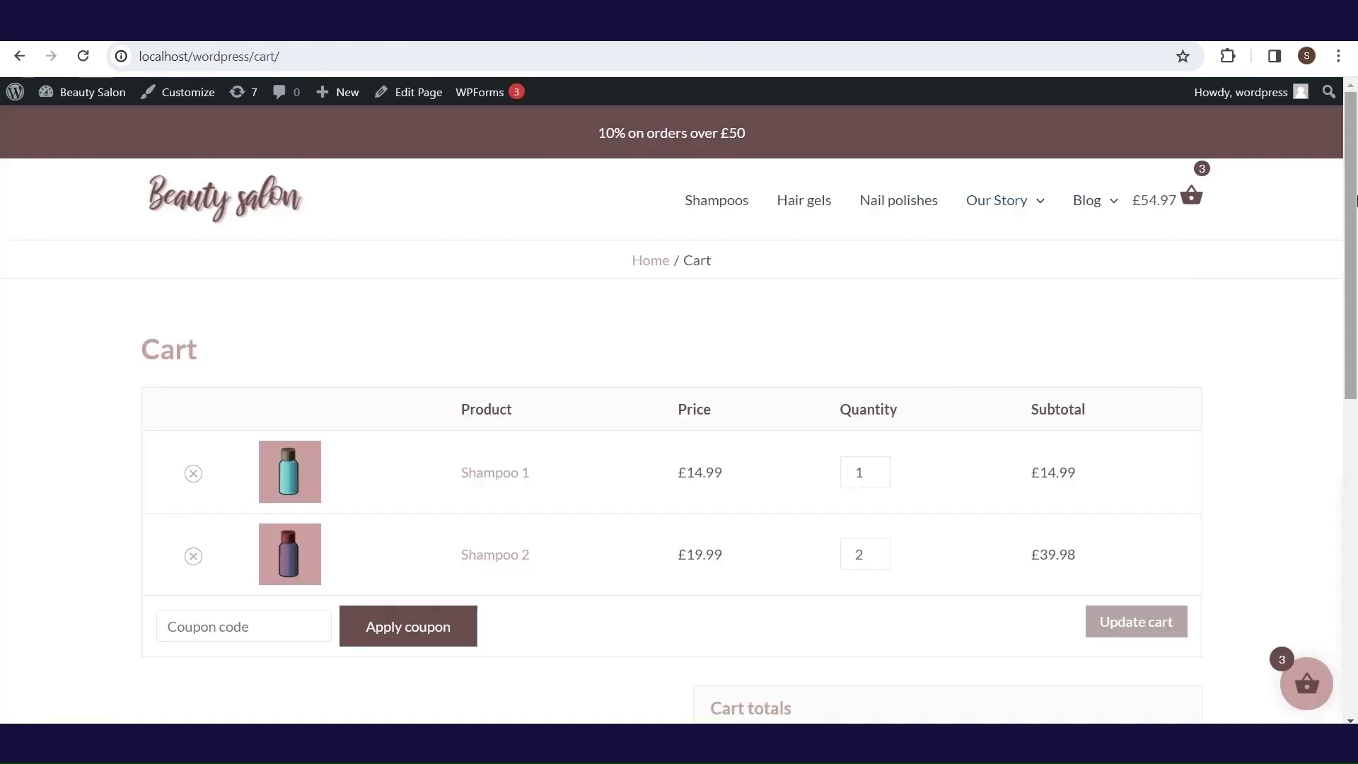
drag(1356, 202, 1356, 136)
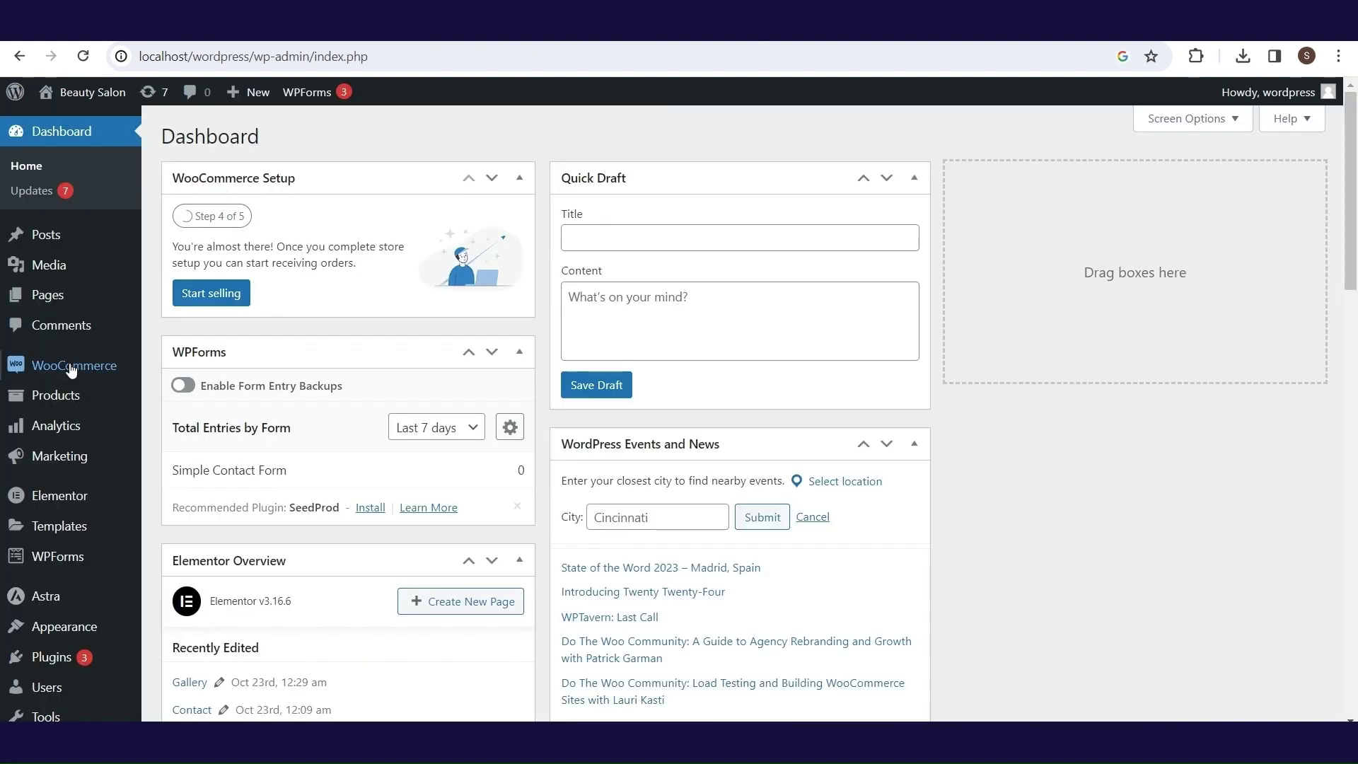
- Go to WooCommerce Settings > Shipping and add a new shipping zone
mouse_move(31, 370)
click(212, 465)
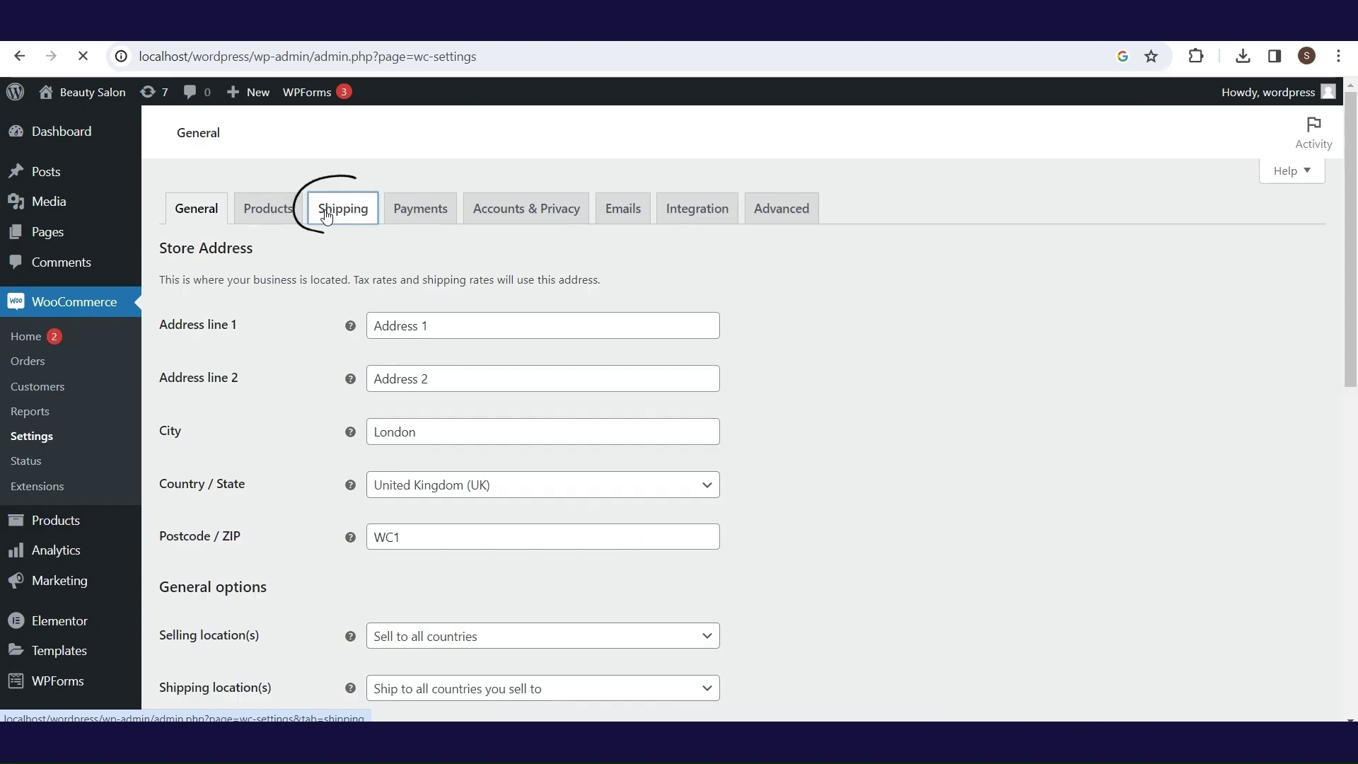
click(326, 216)
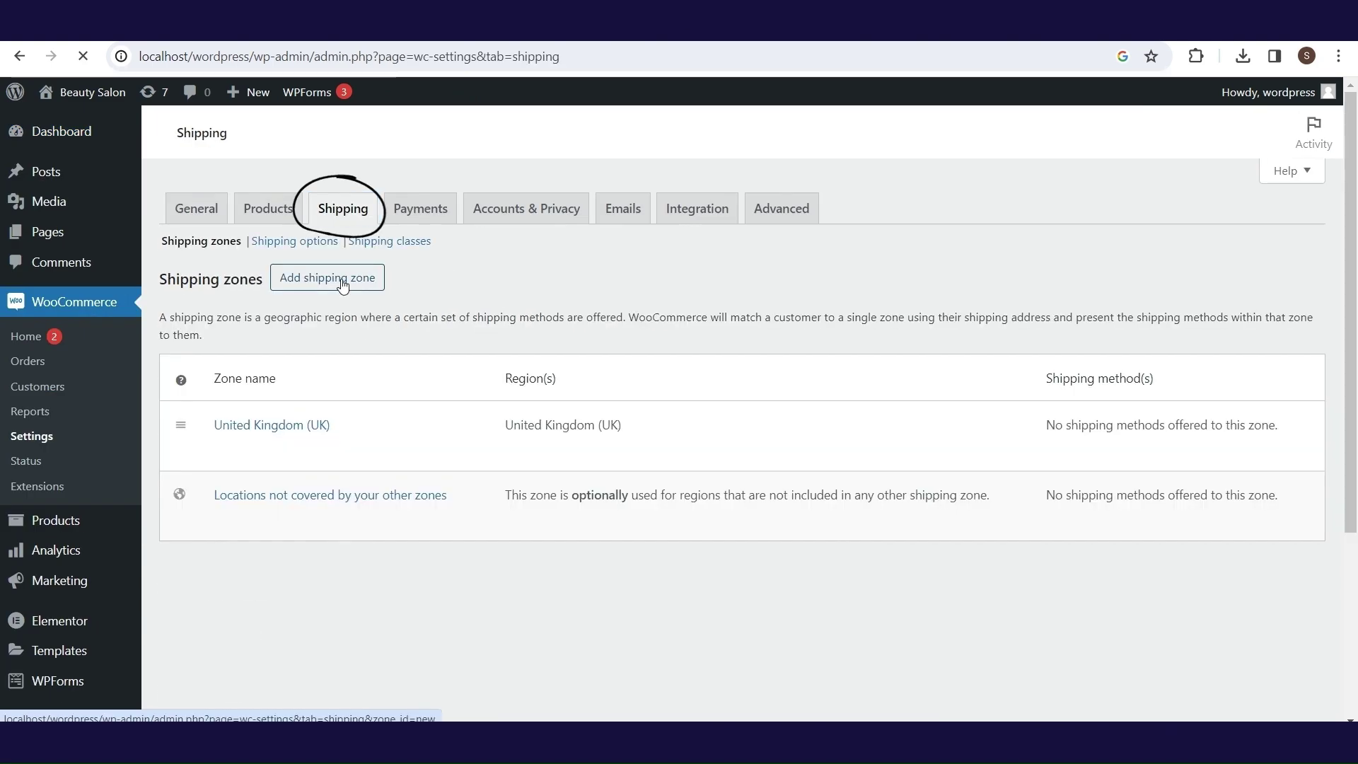
click(342, 284)
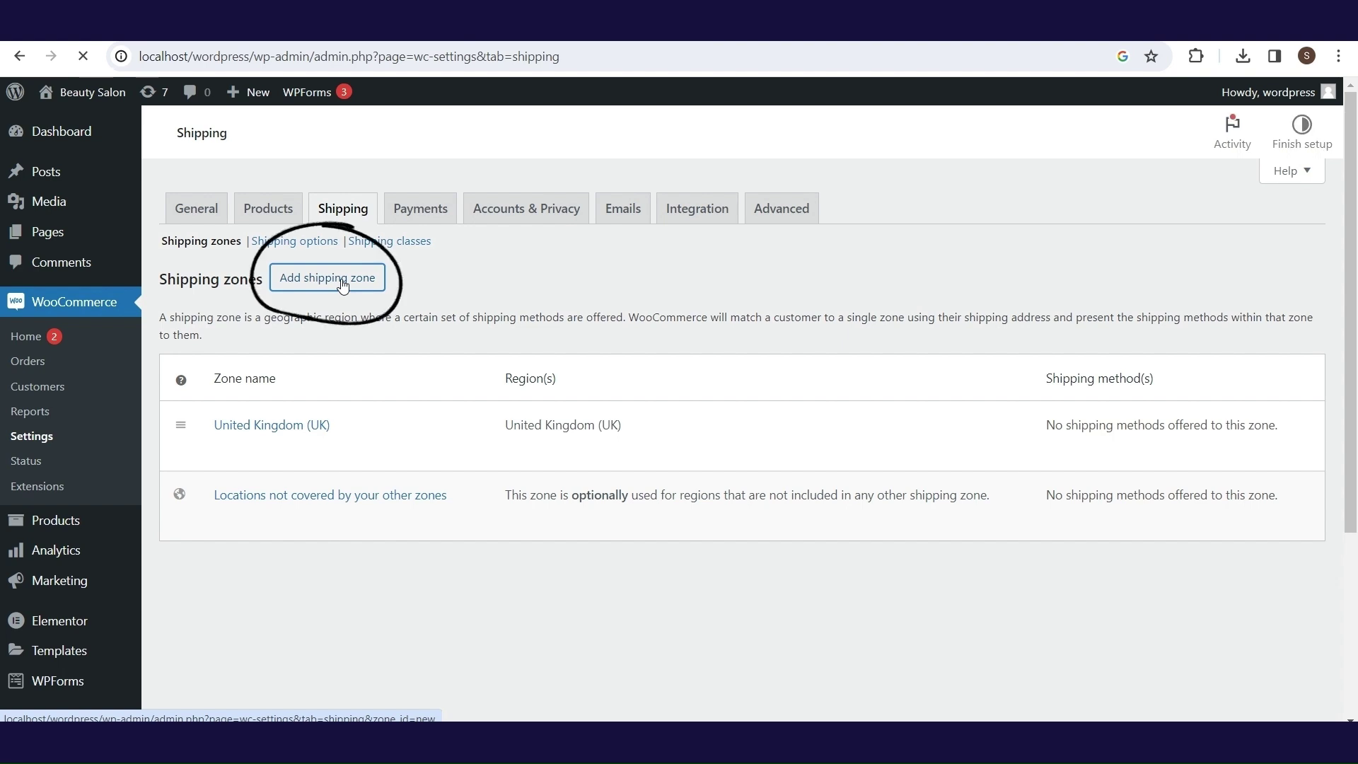
click(342, 282)
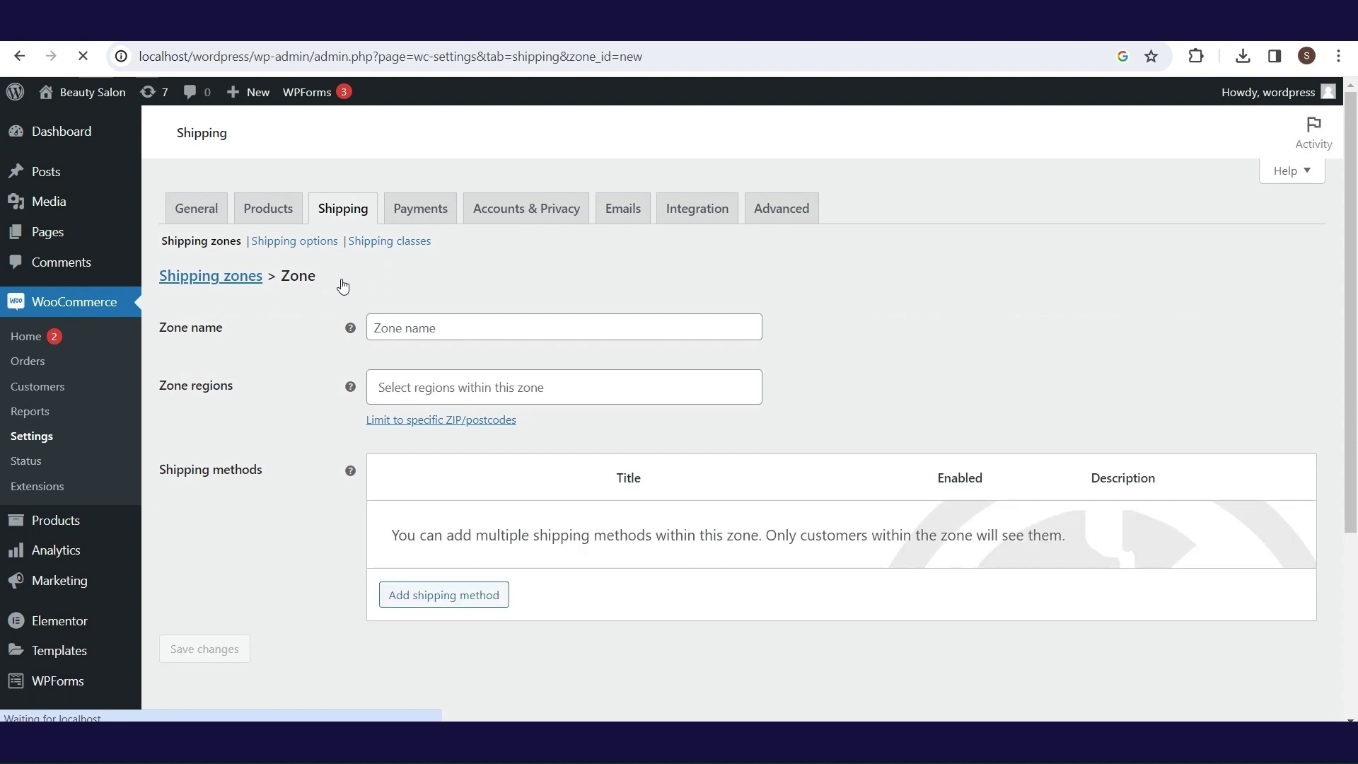
- Add a Flat rate method to the zone, keep it Taxable, and save it with cost 5
click(461, 594)
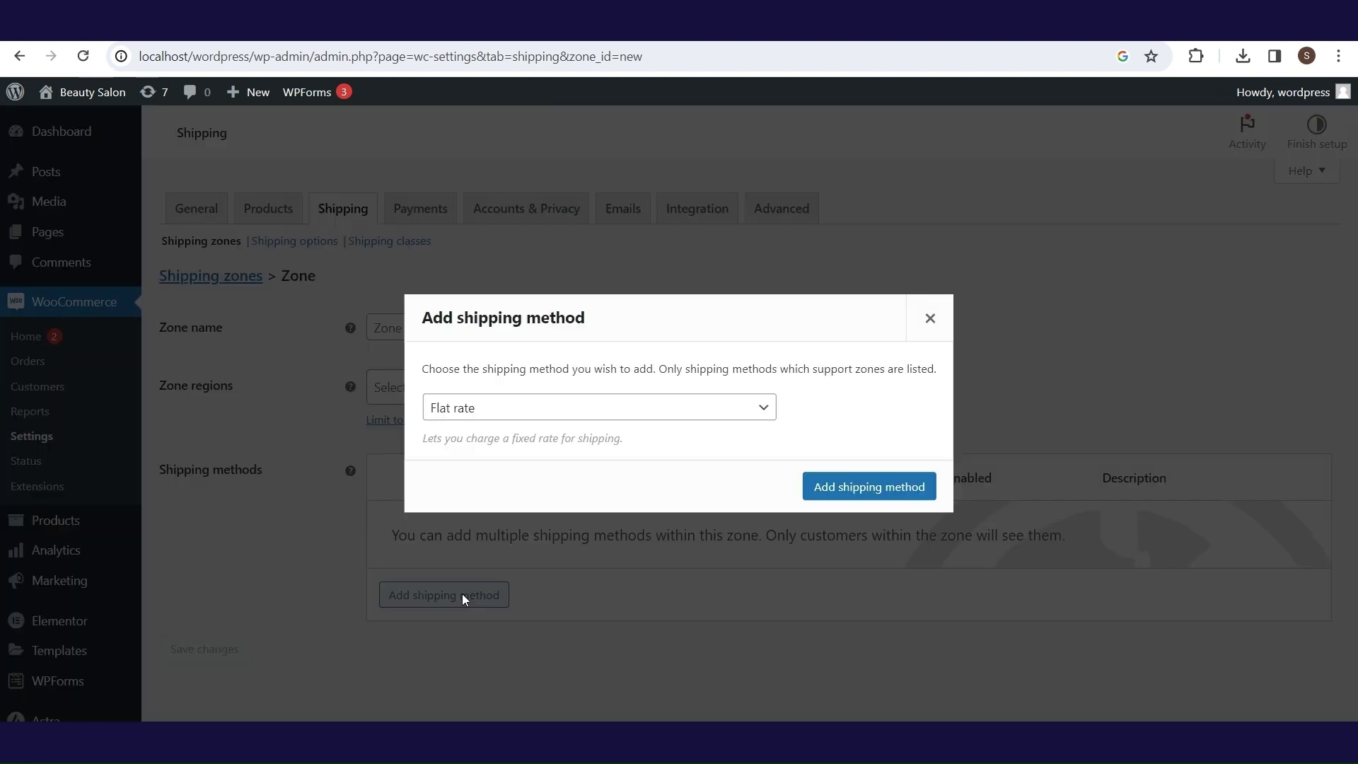
click(565, 414)
click(691, 431)
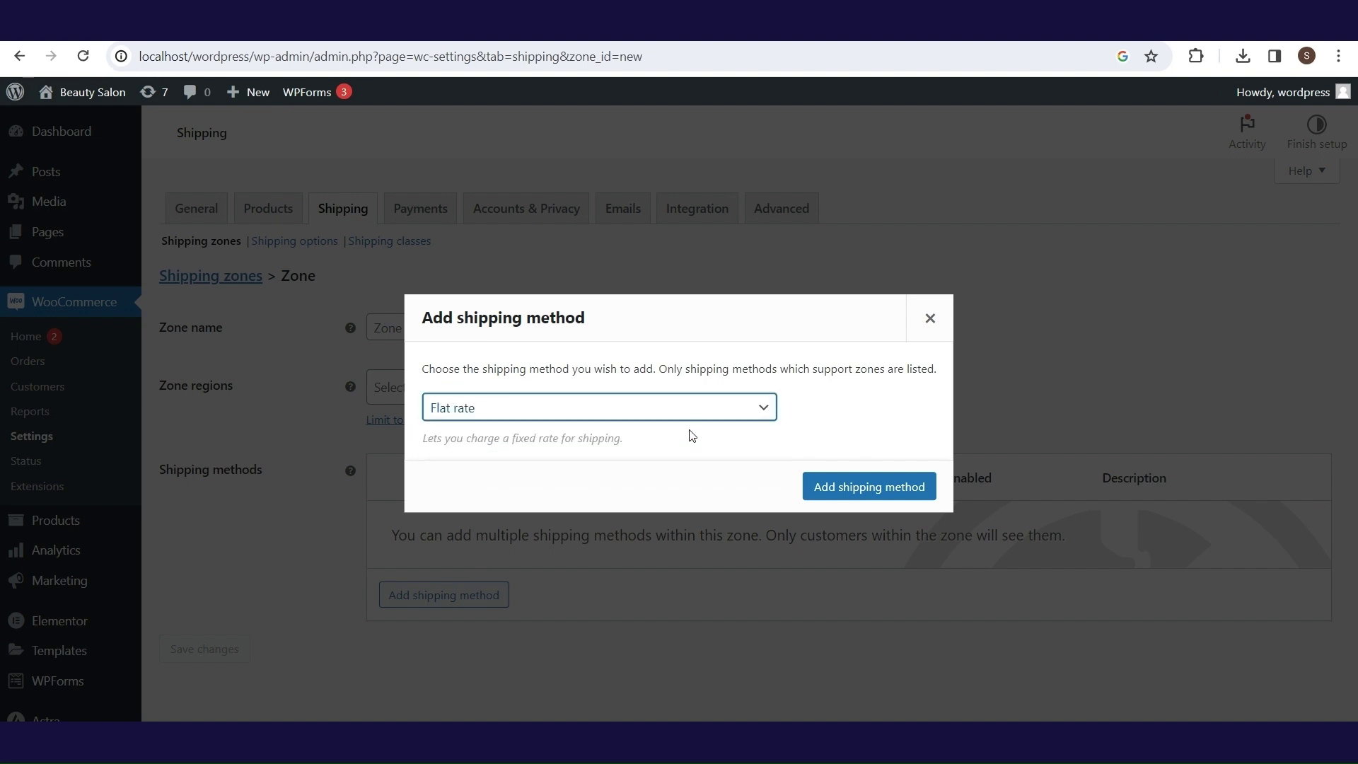
click(841, 489)
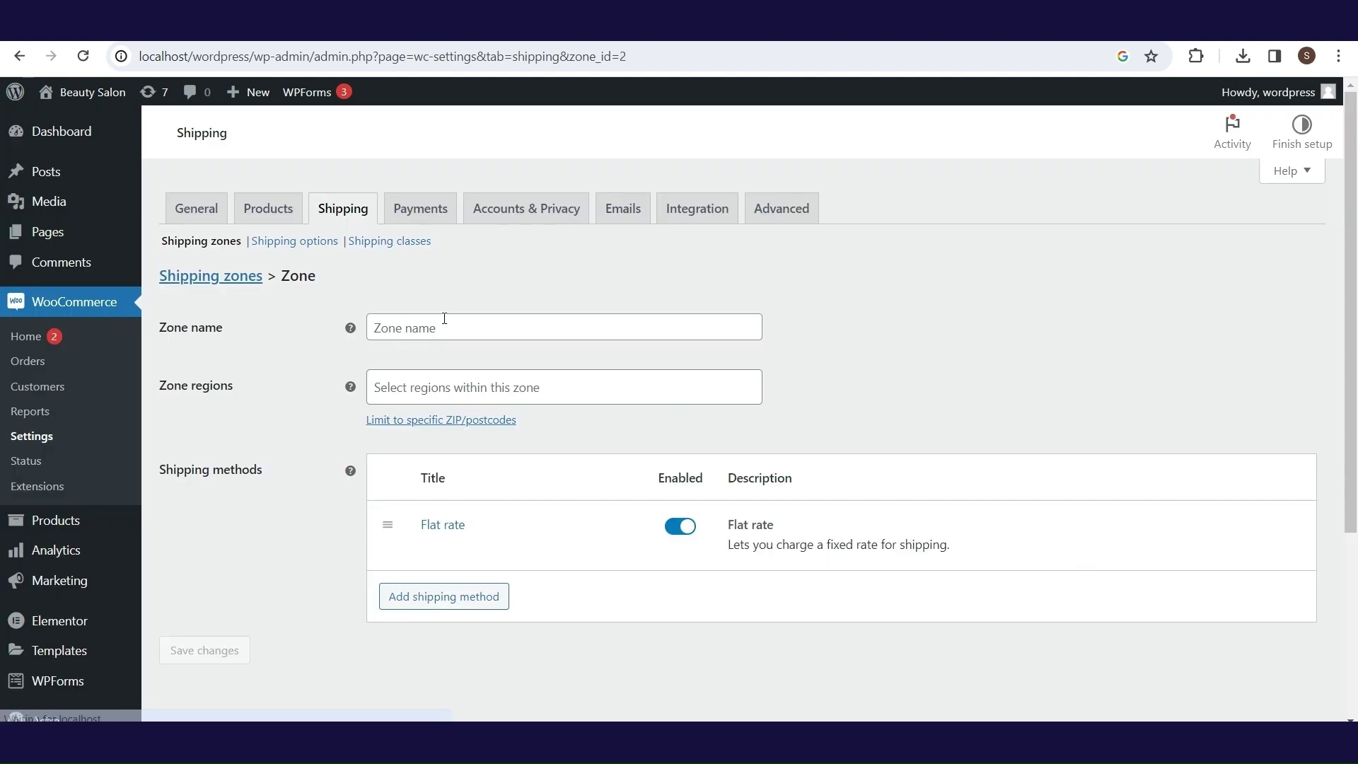
click(428, 550)
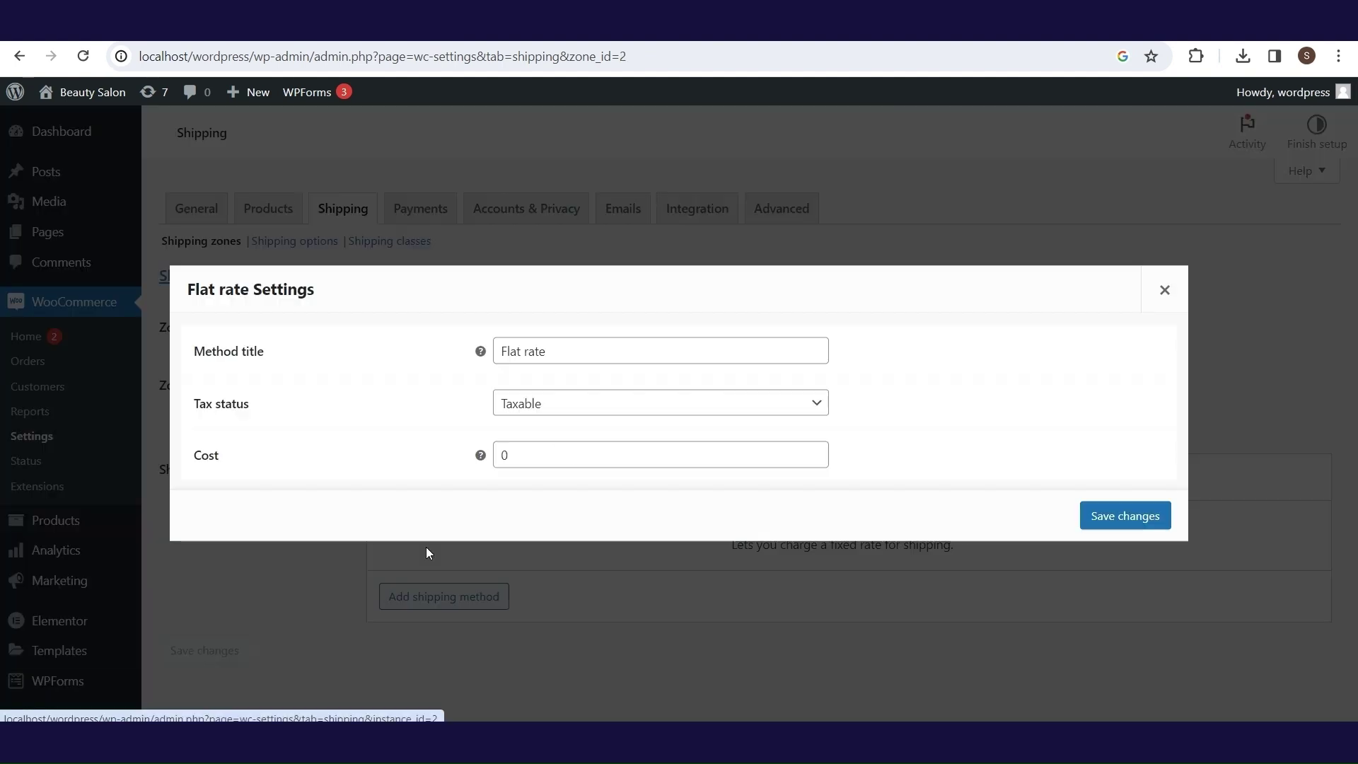
click(553, 404)
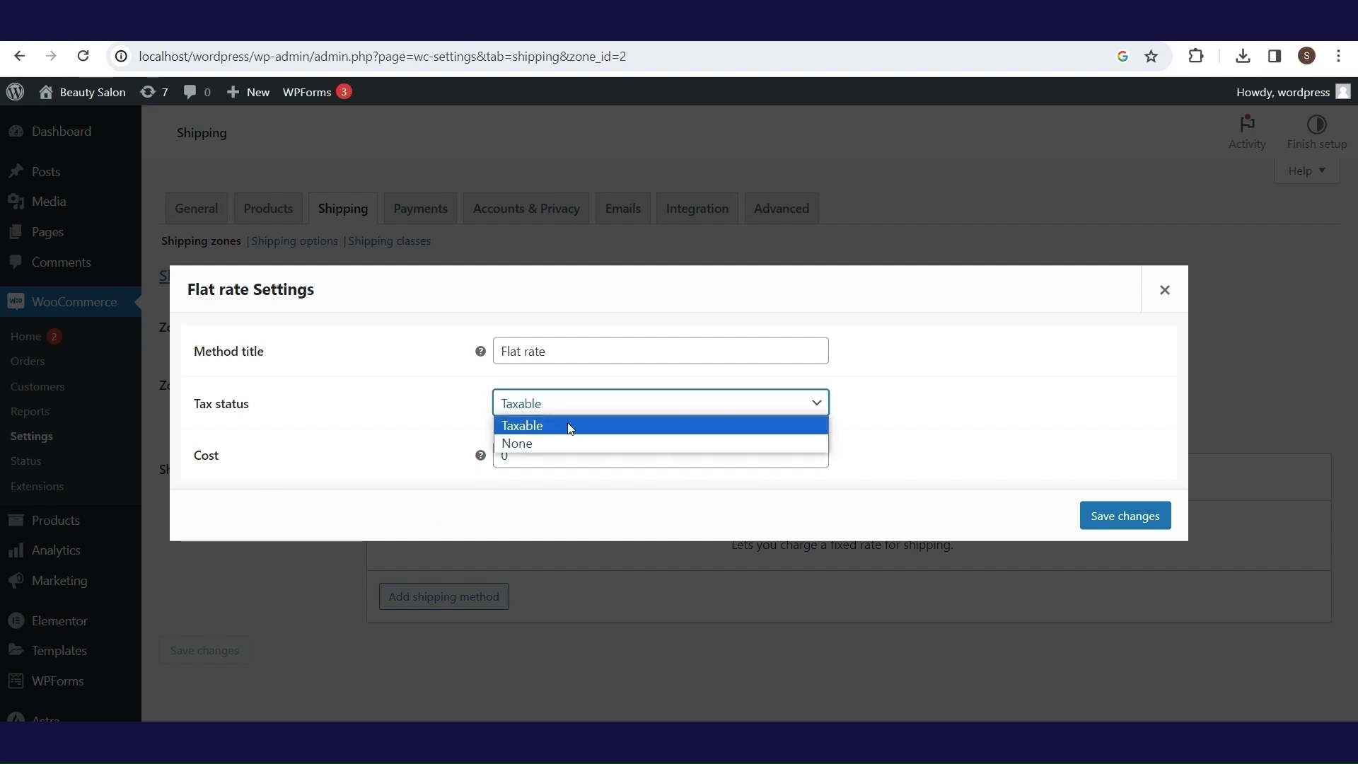
click(422, 418)
double_click(553, 456)
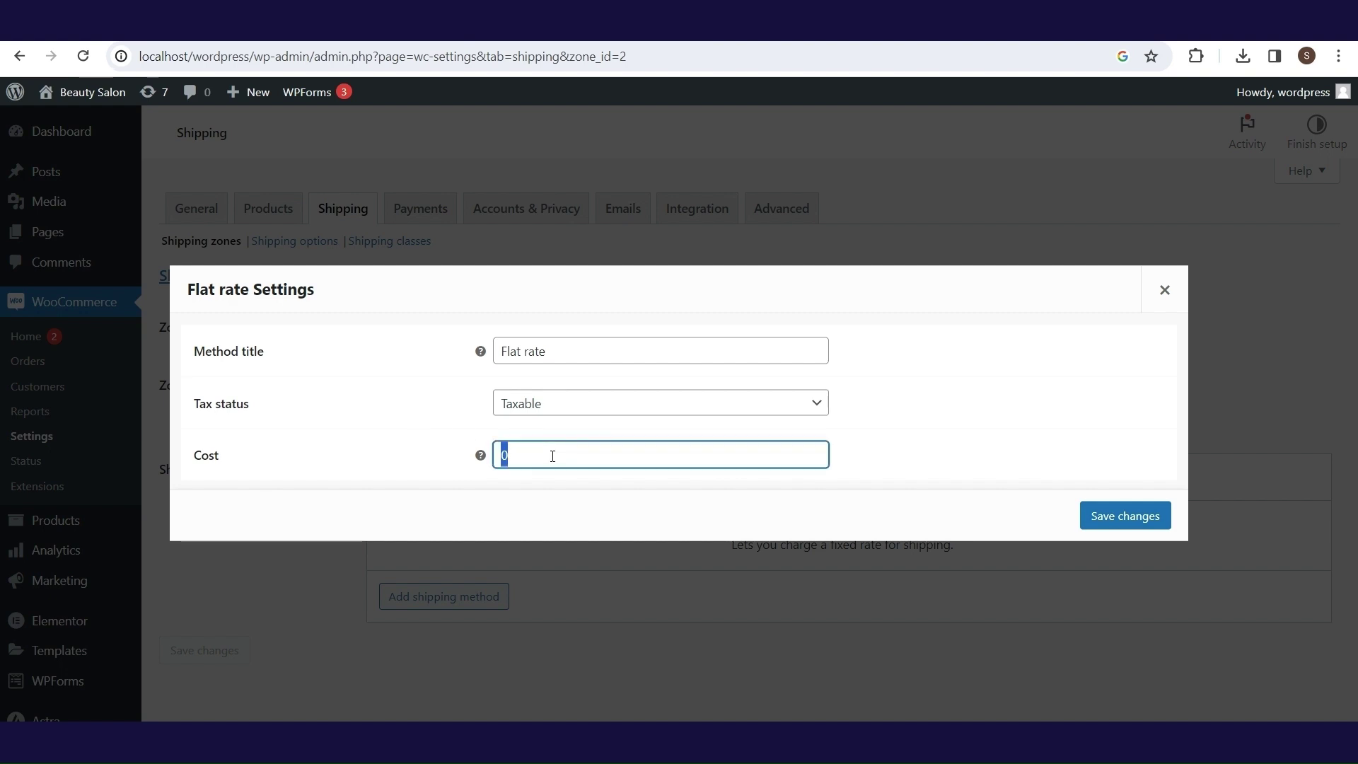
text(5)
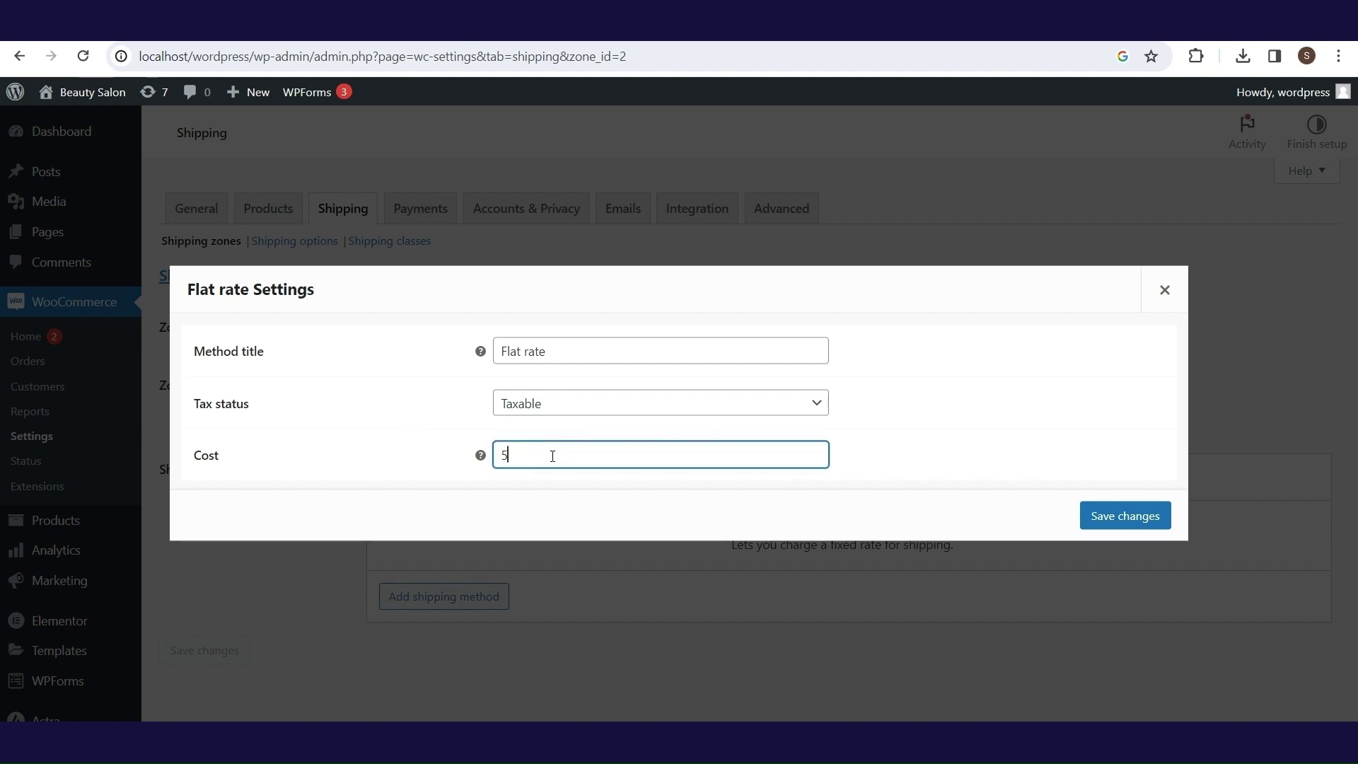
click(1106, 515)
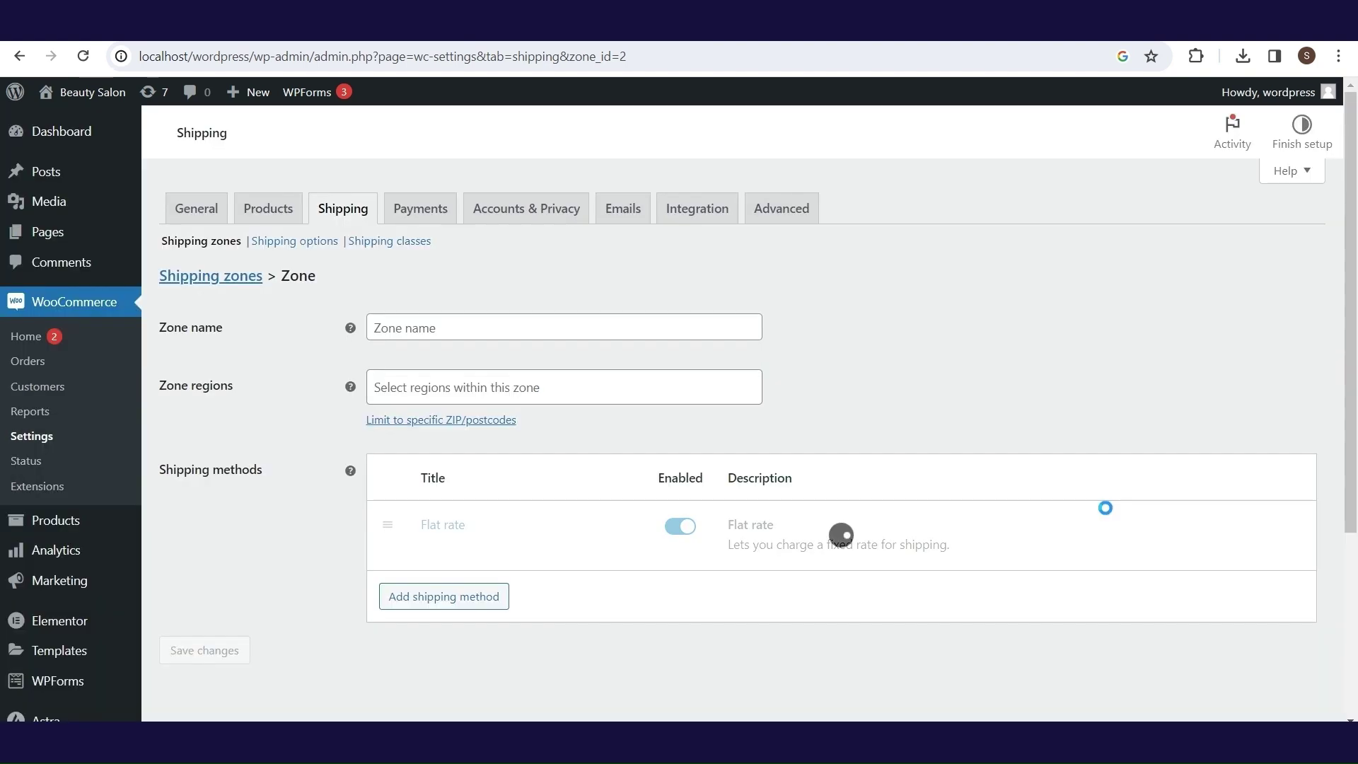
click(474, 596)
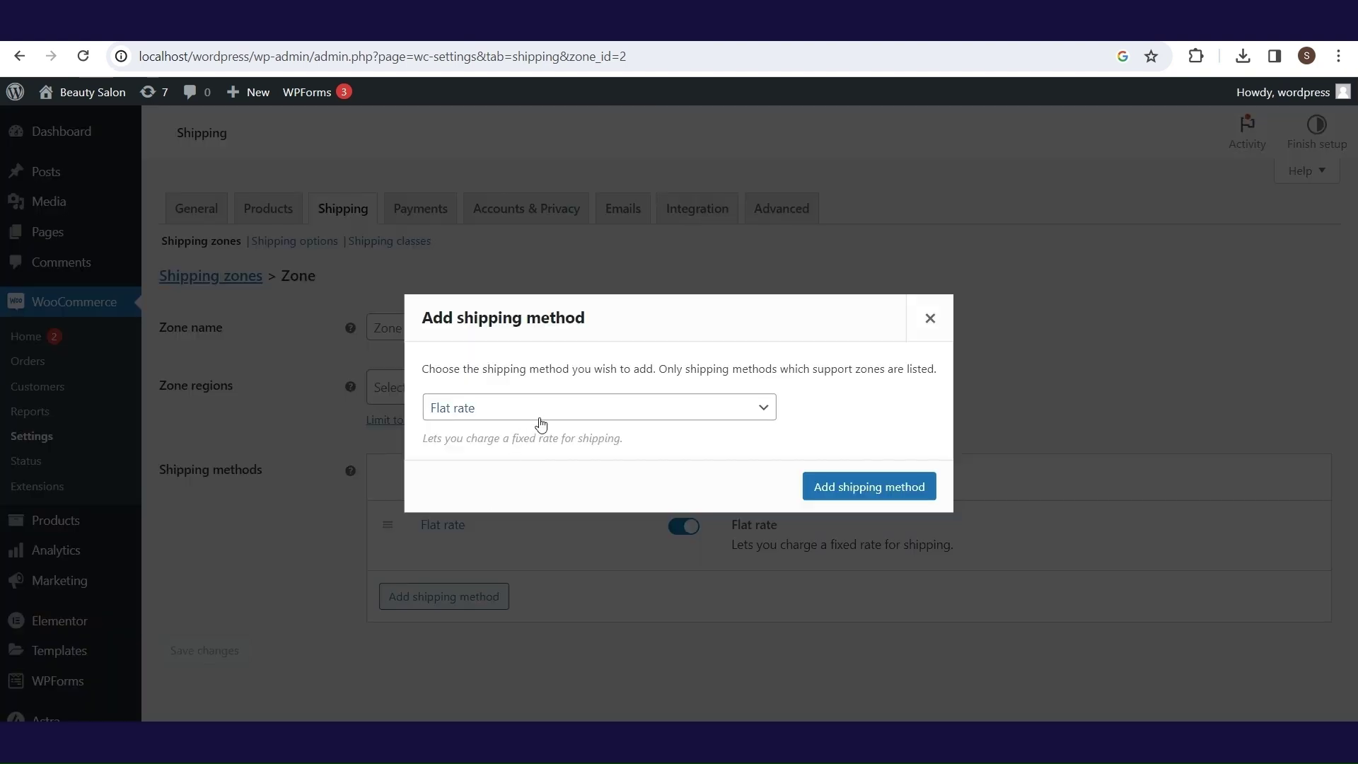
- Add Free shipping to the zone, requiring a minimum order amount of 100
click(541, 414)
click(539, 446)
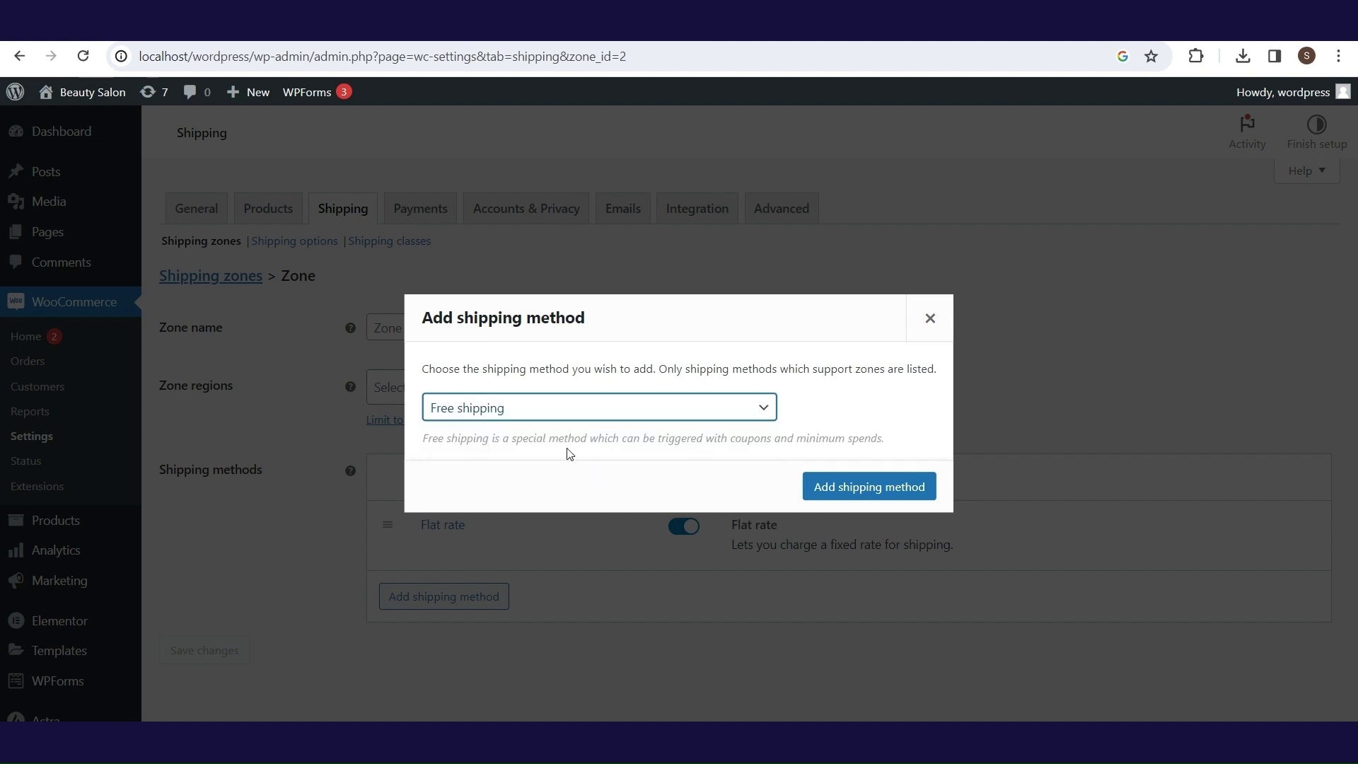
click(840, 497)
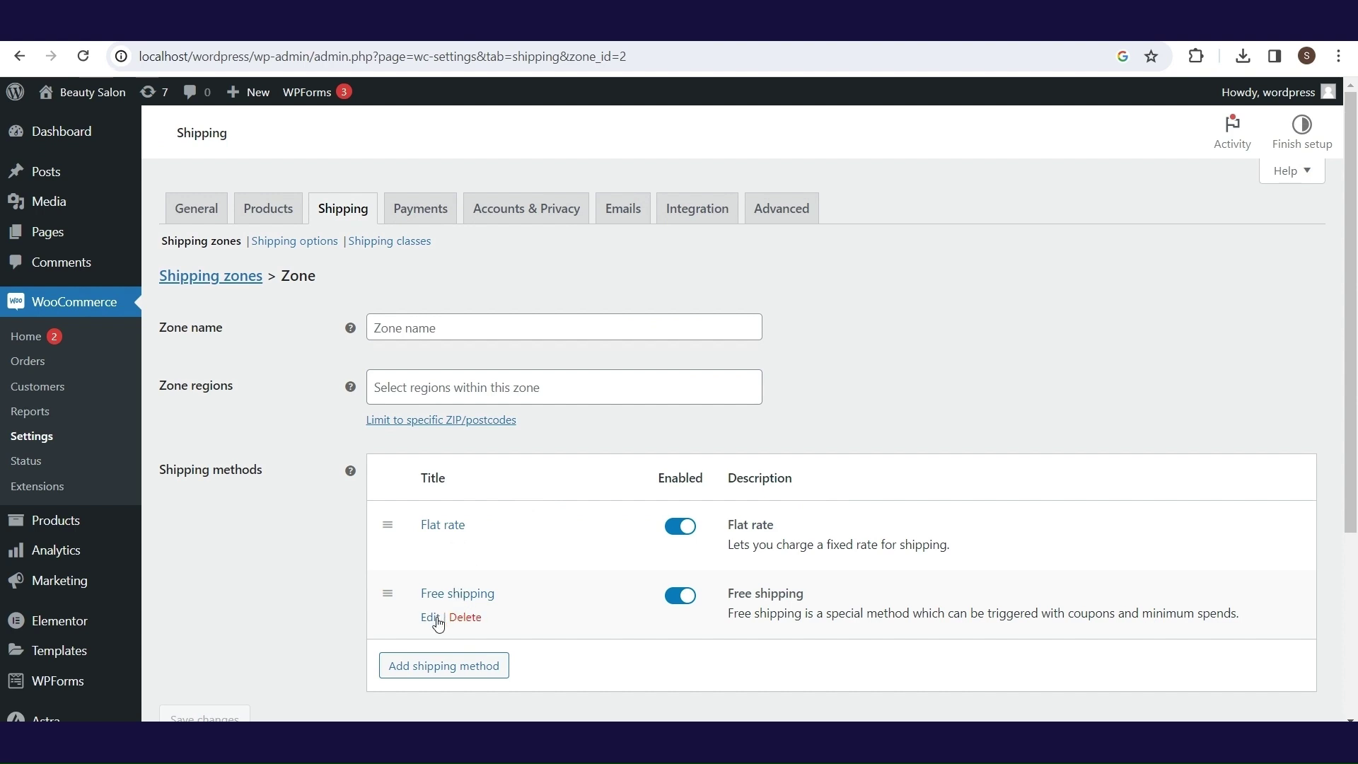
click(435, 617)
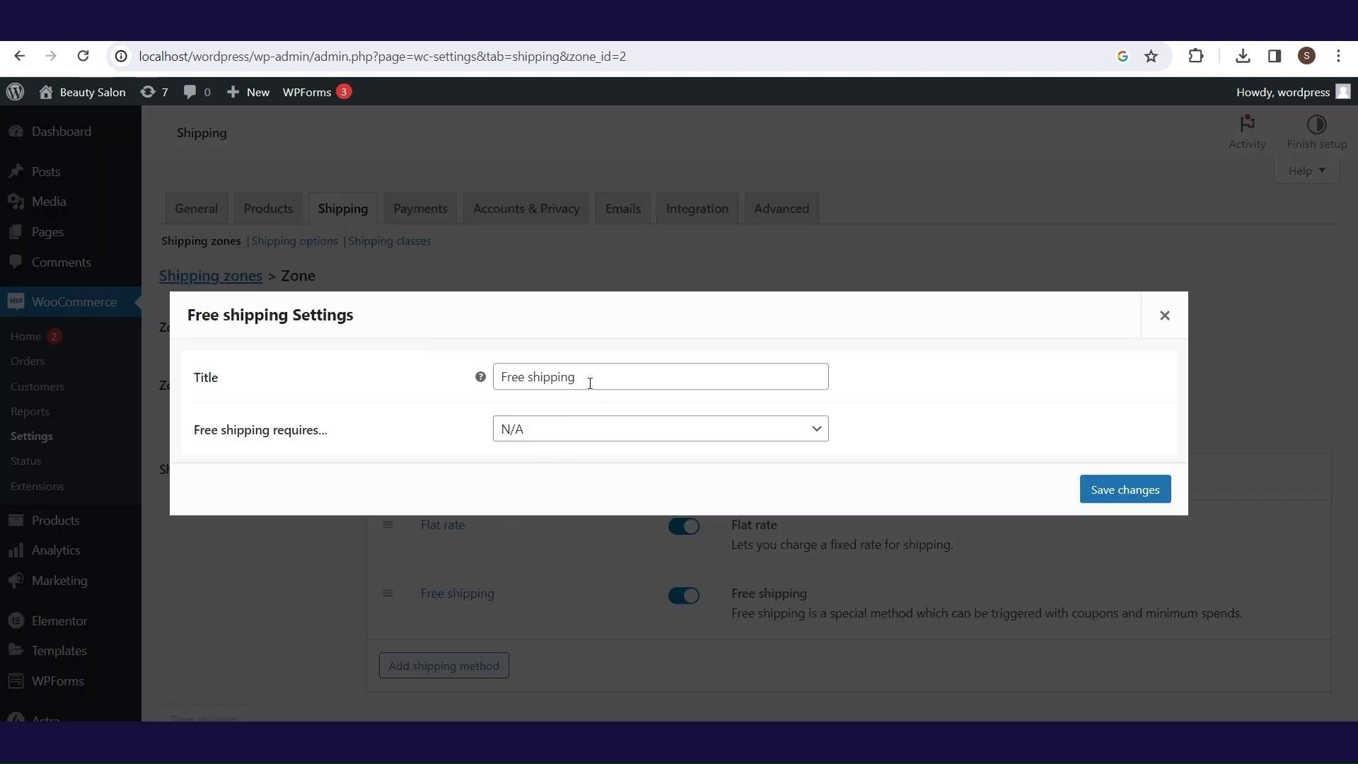
click(574, 439)
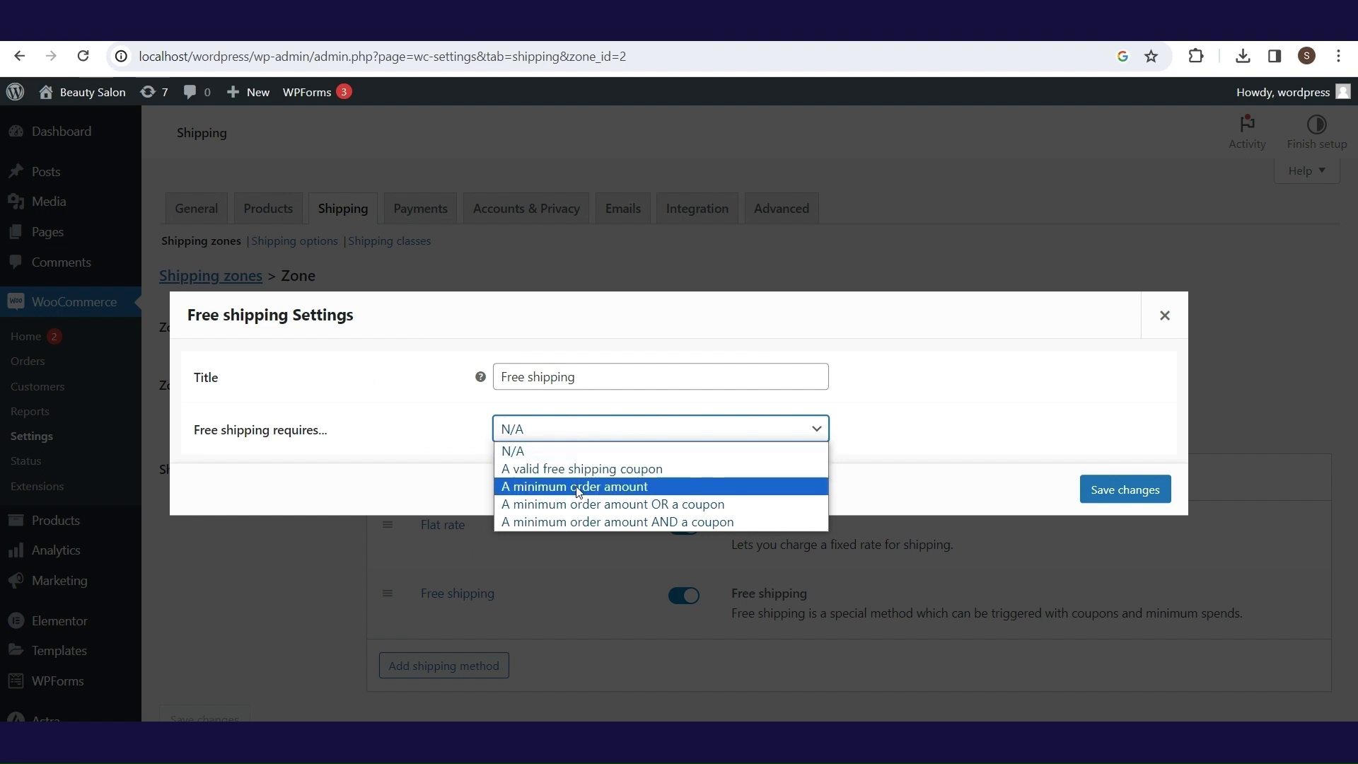
click(578, 488)
double_click(544, 429)
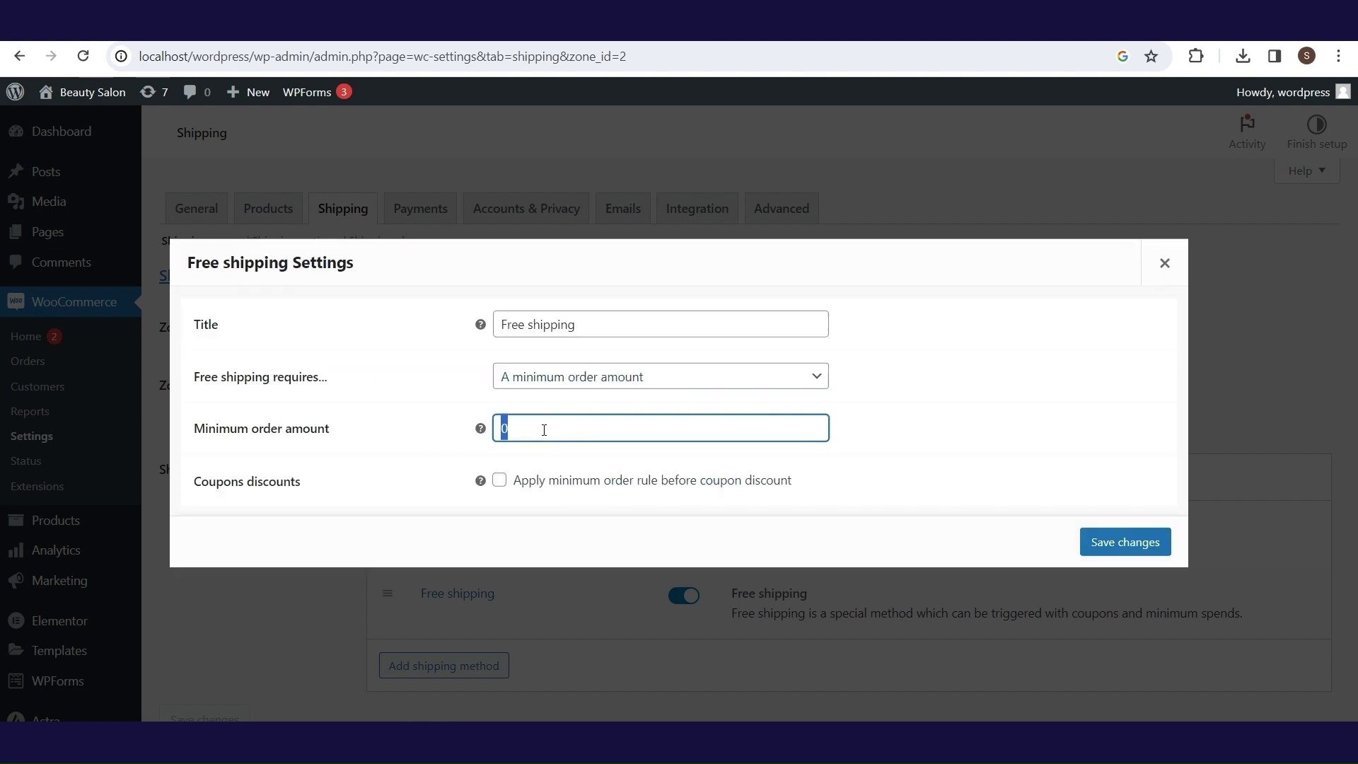
text(100)
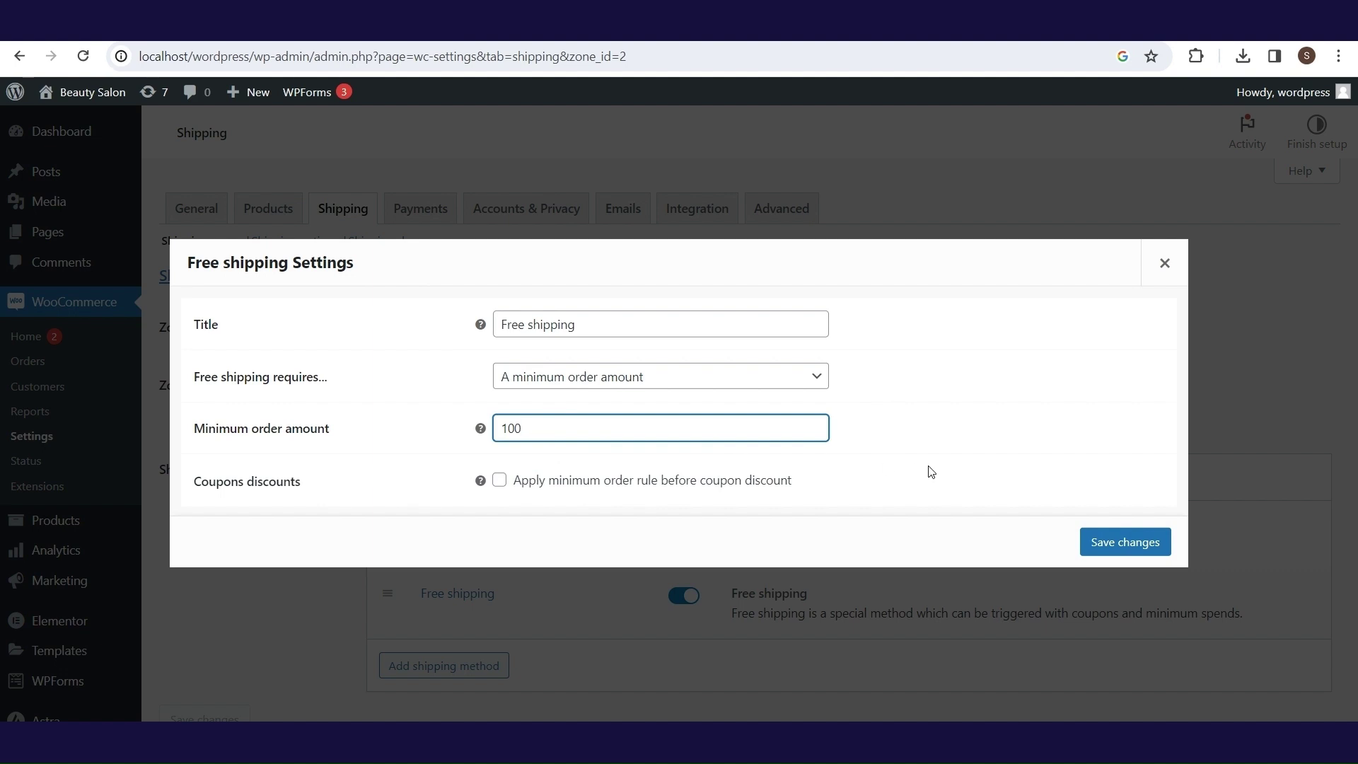
click(926, 469)
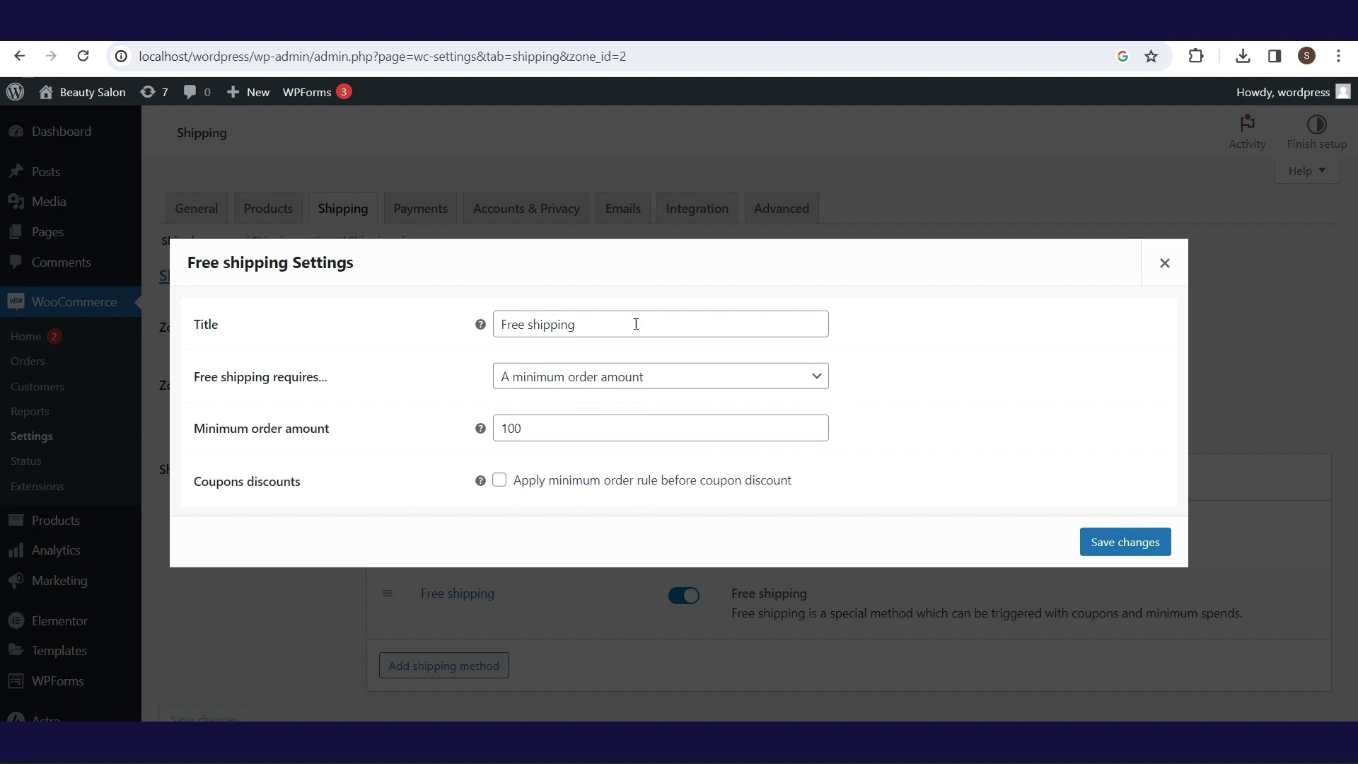
click(1086, 542)
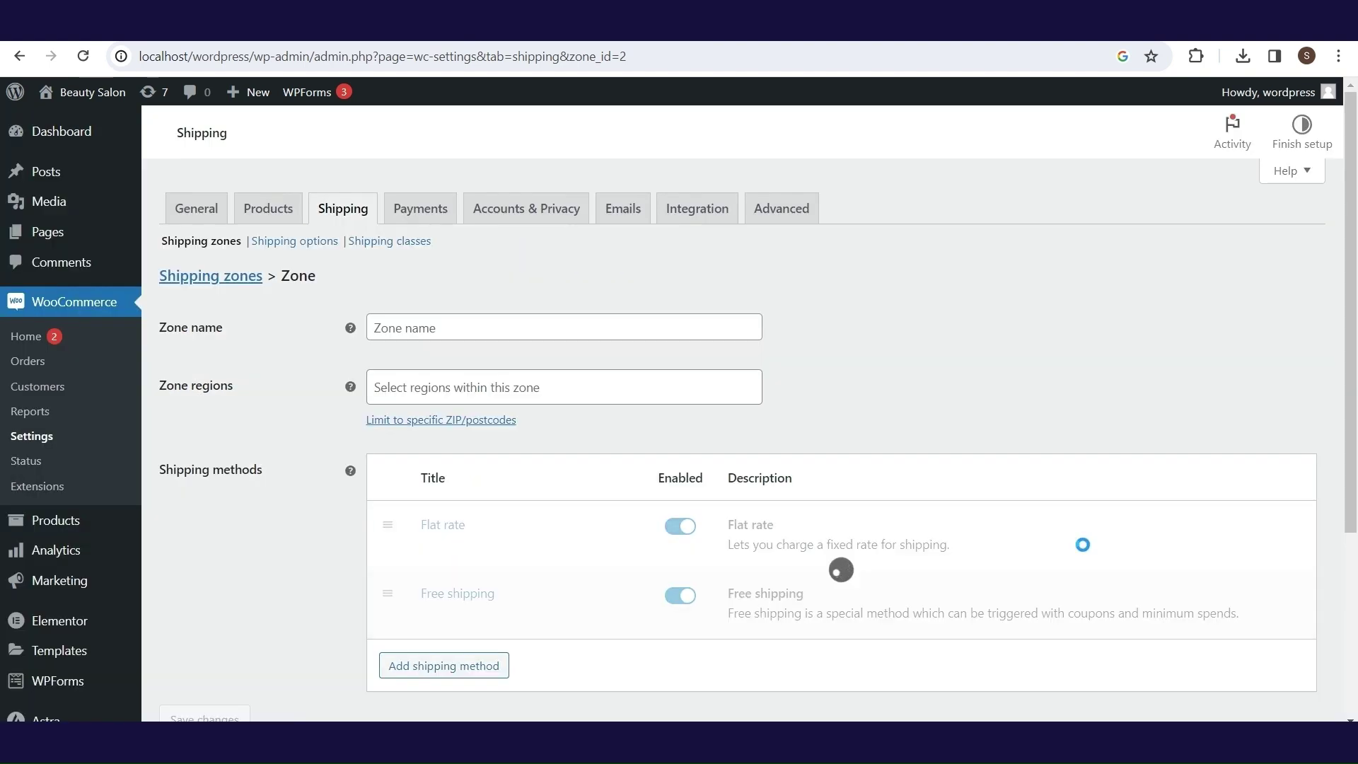
- Save the zone as UK covering United Kingdom (UK), then open Locations not covered by your other zones
click(469, 390)
text(u)
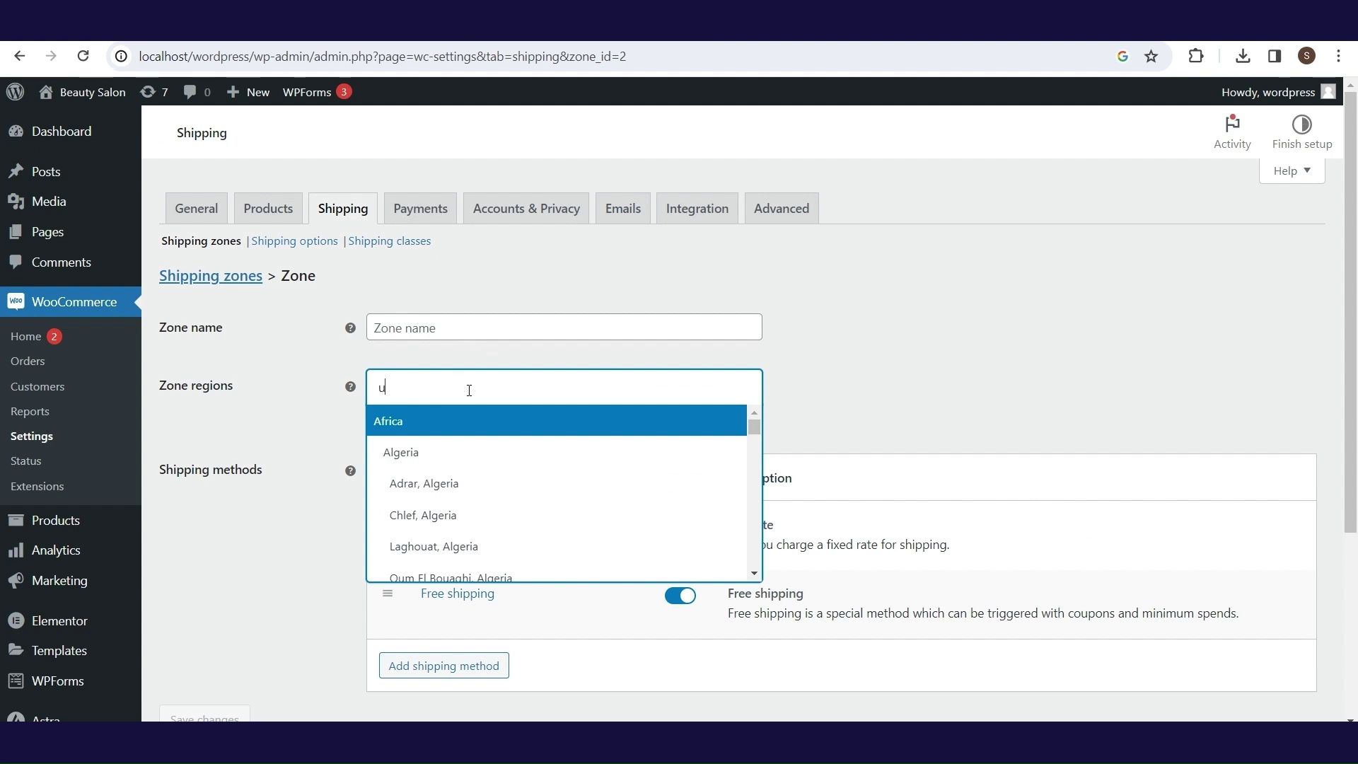
text(nited)
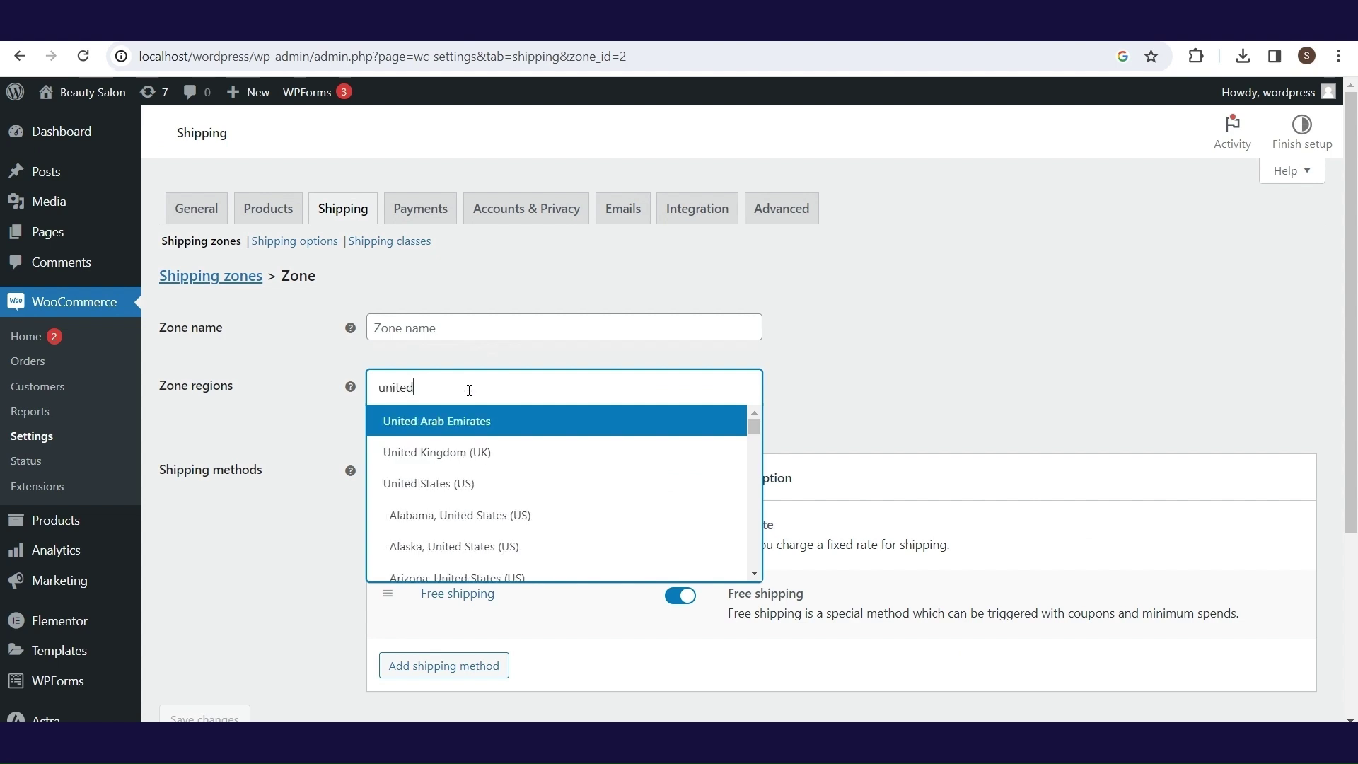
click(524, 462)
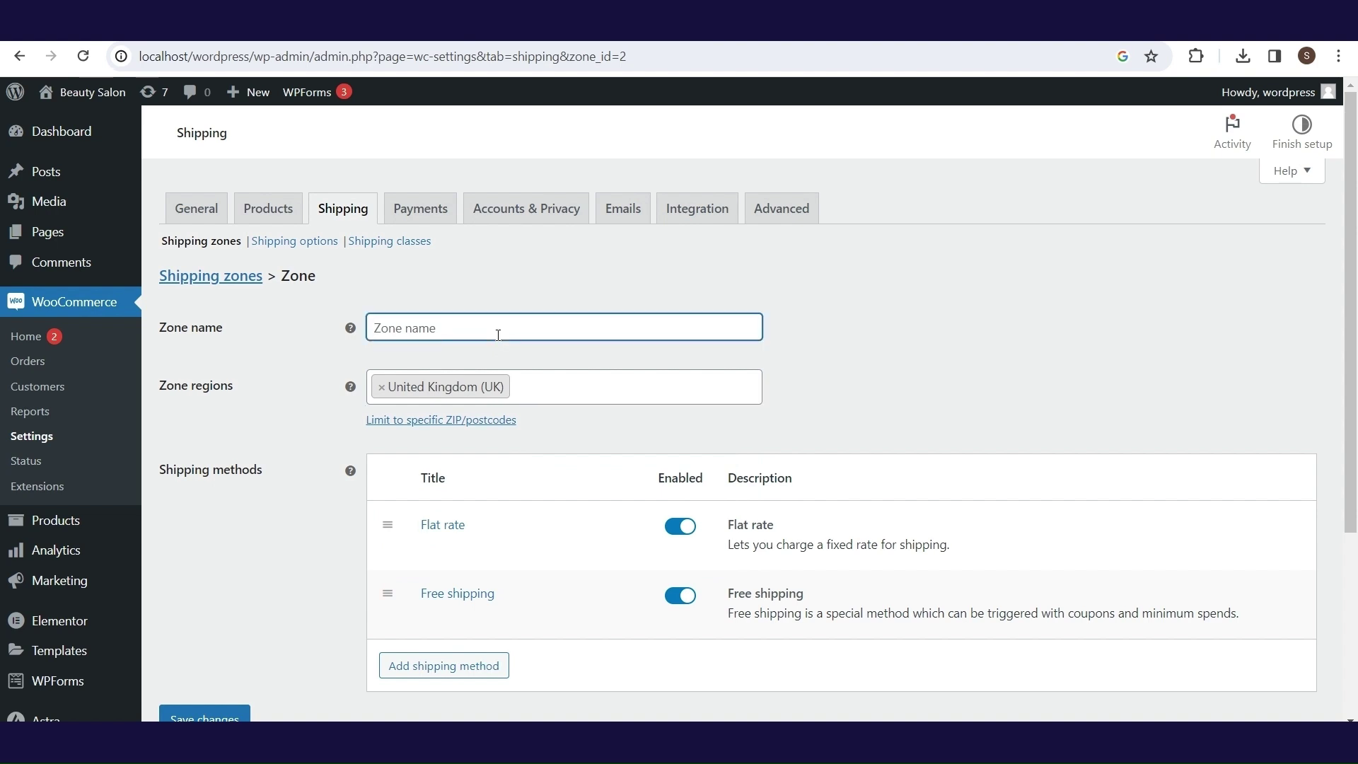
text(UK)
click(203, 716)
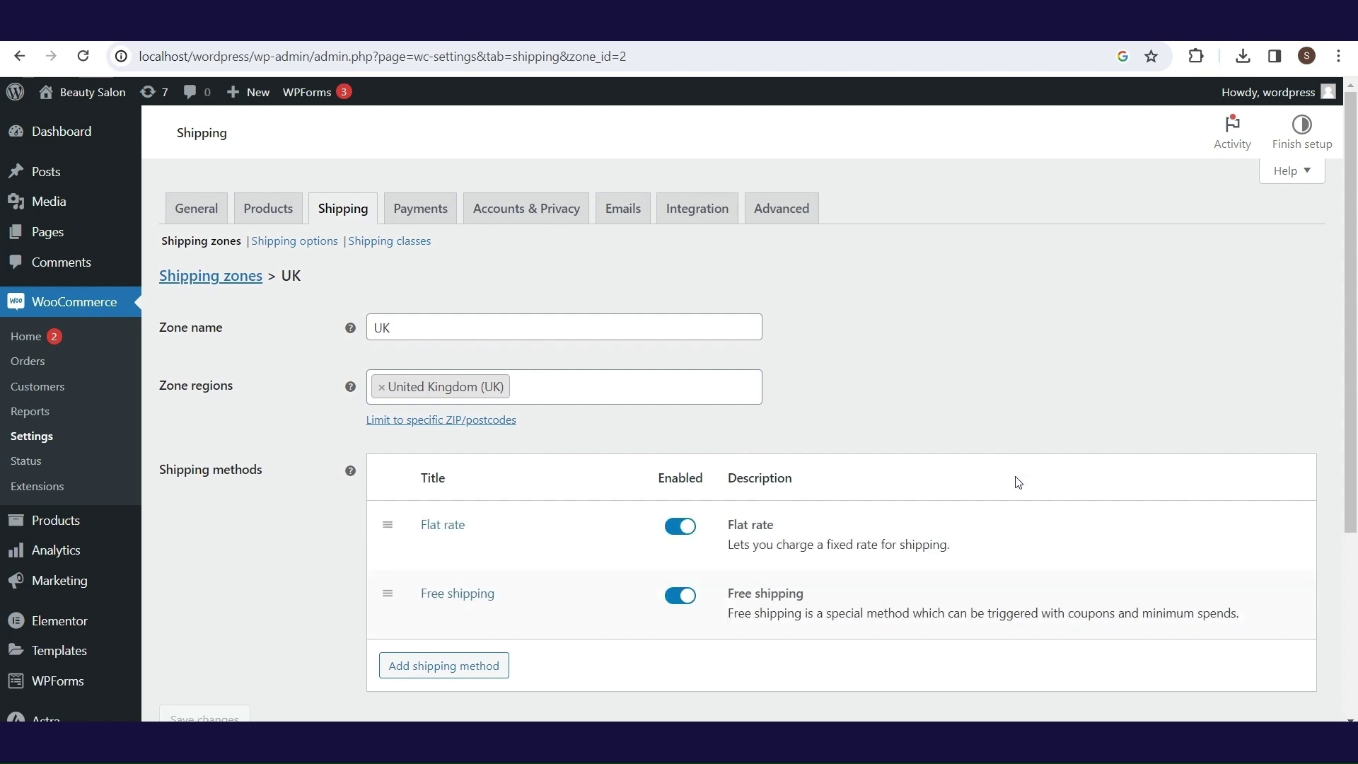
click(211, 275)
click(292, 566)
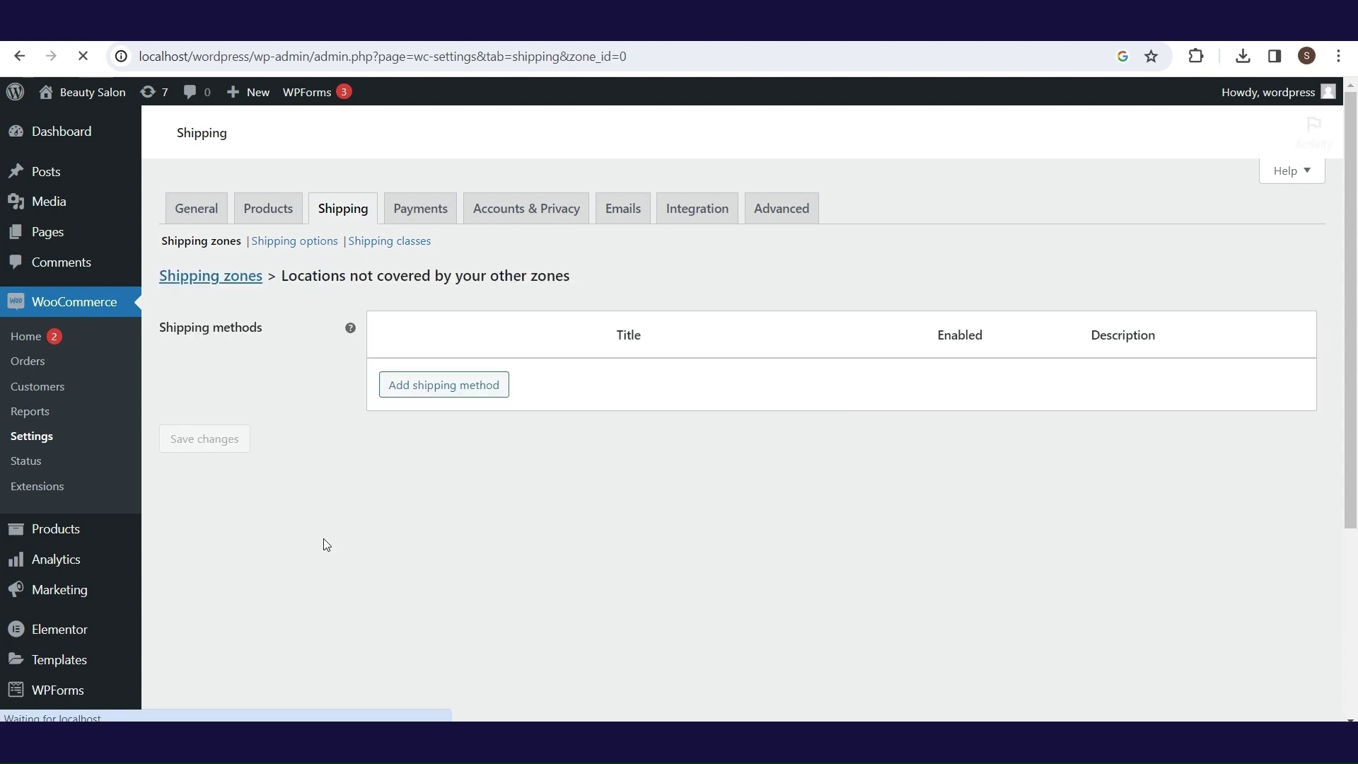
- Add a Flat rate method costing 10 to the Locations not covered zone
click(446, 453)
click(503, 408)
click(504, 427)
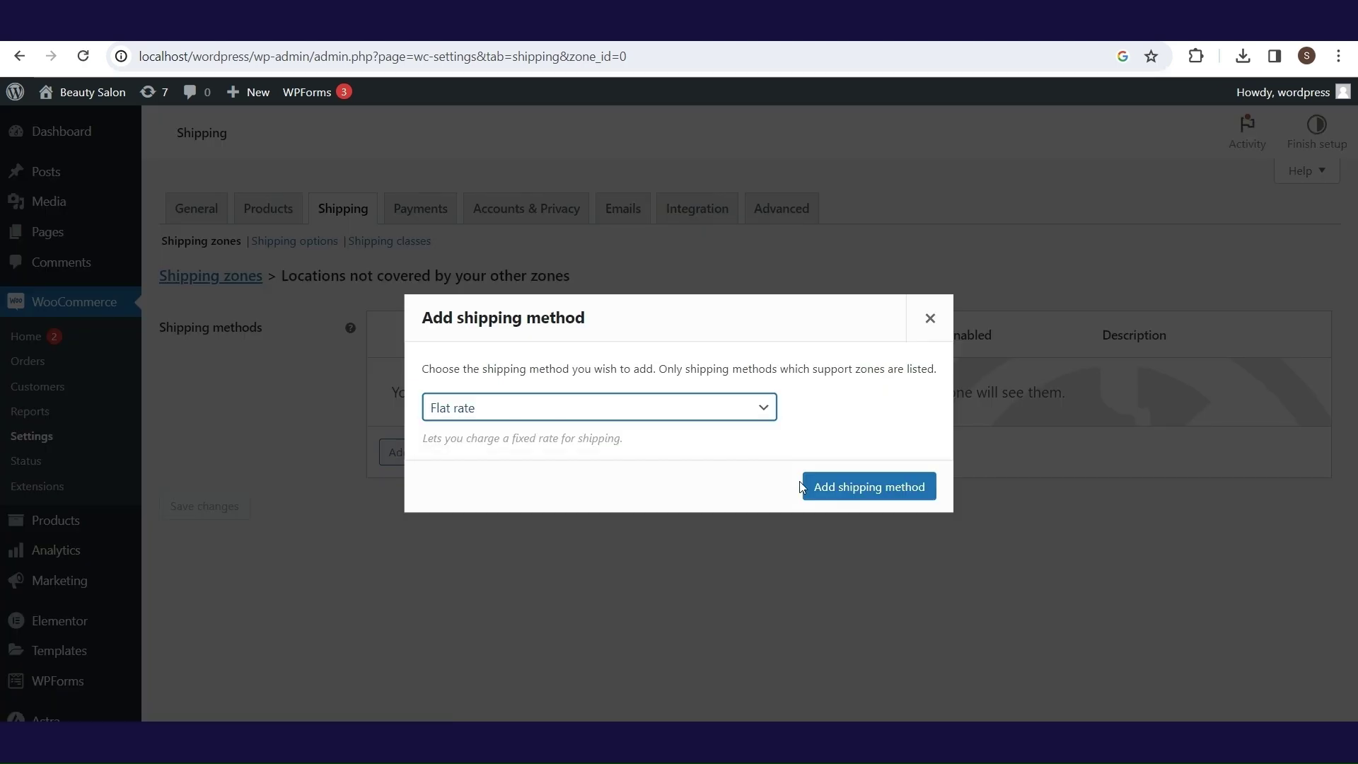
click(831, 488)
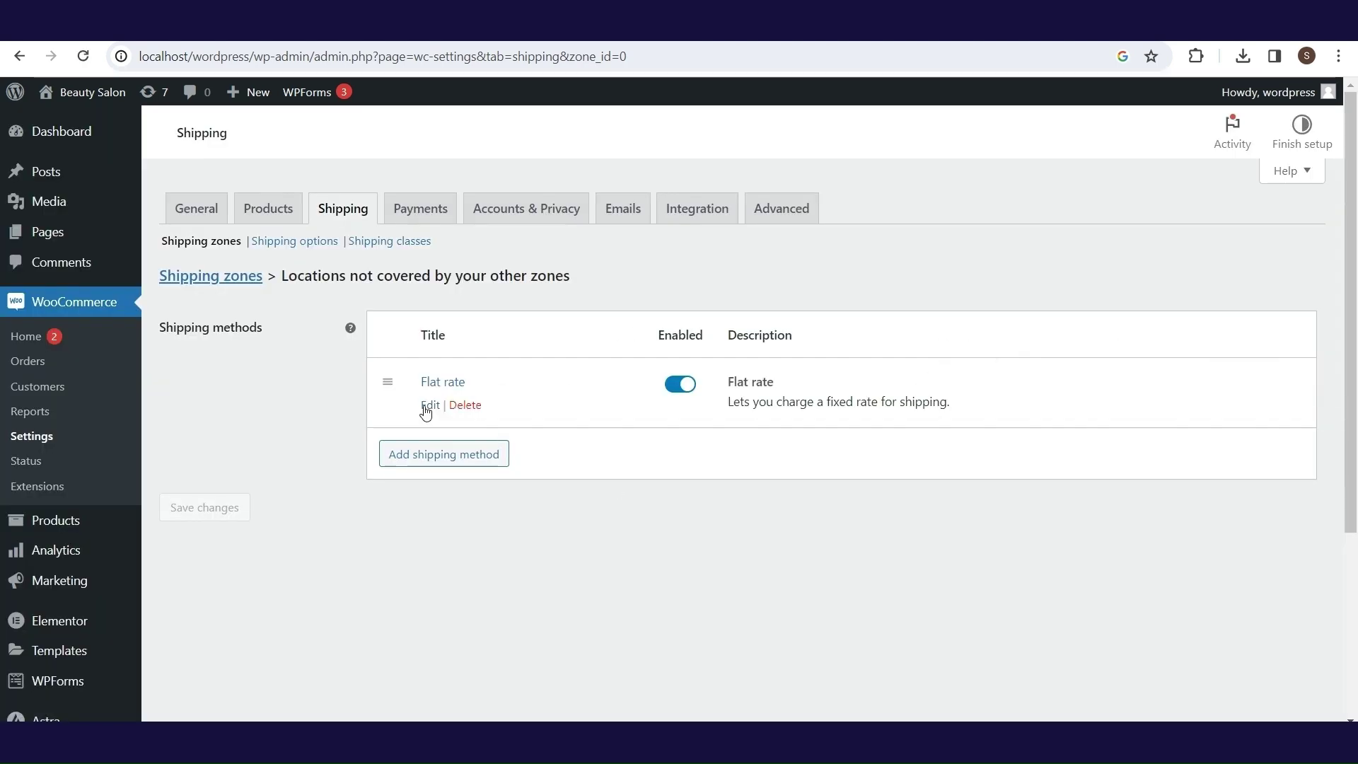
click(425, 404)
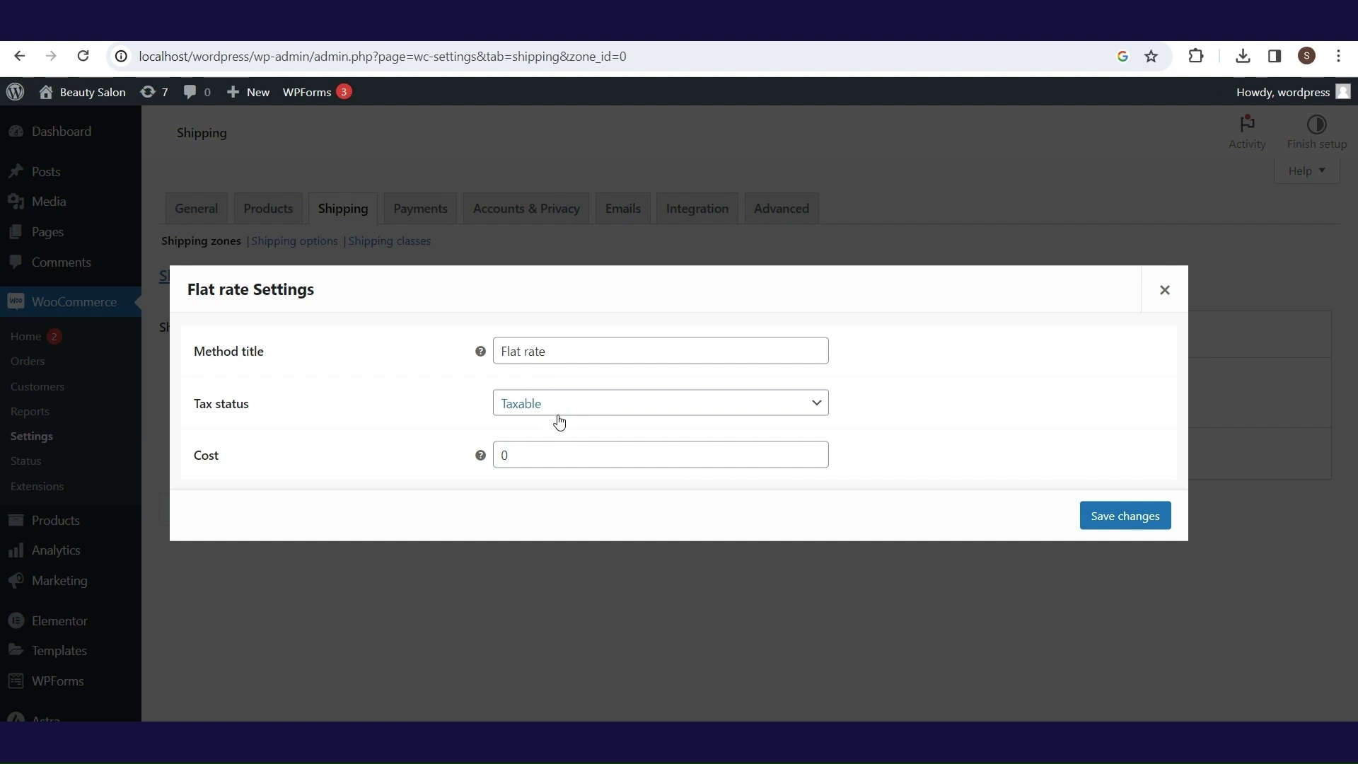
double_click(533, 455)
text(10)
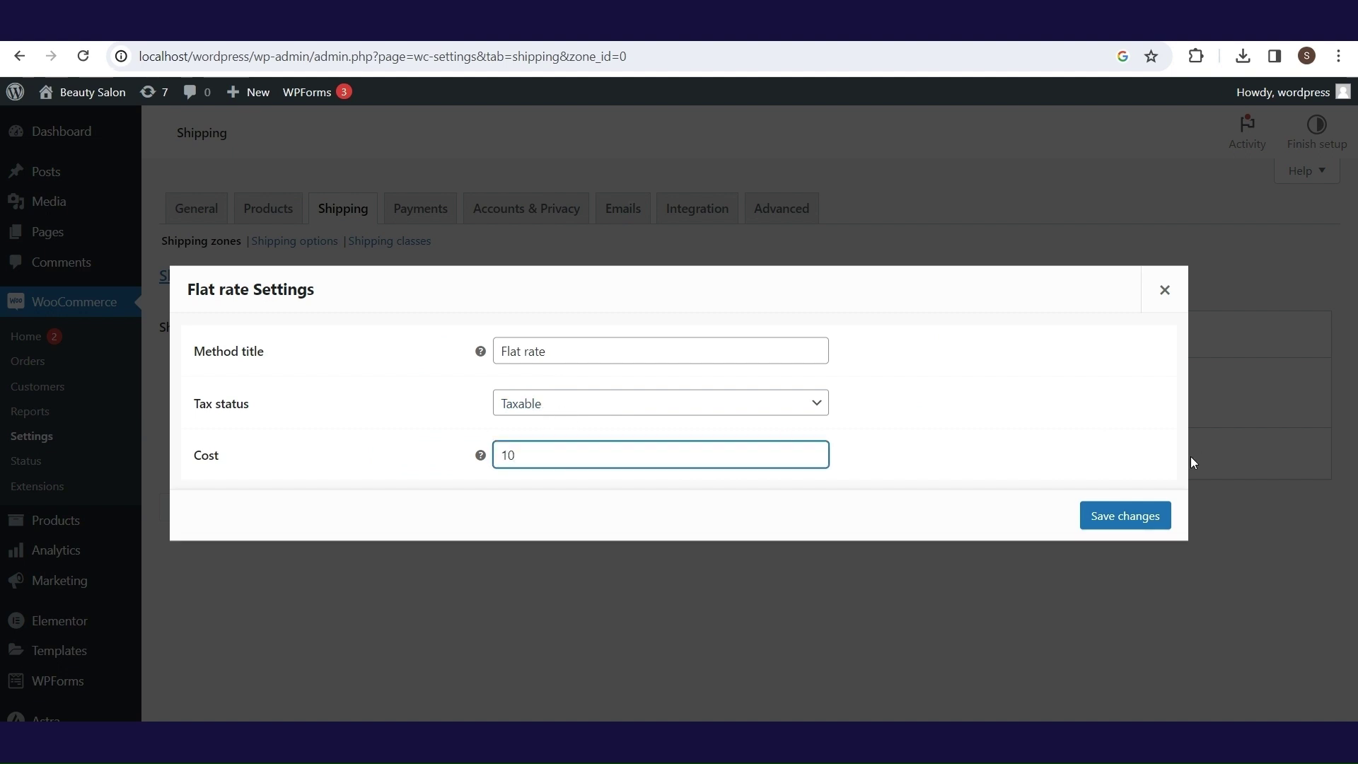
click(1124, 516)
- Add Free shipping to this zone with a minimum order amount of 100
click(445, 454)
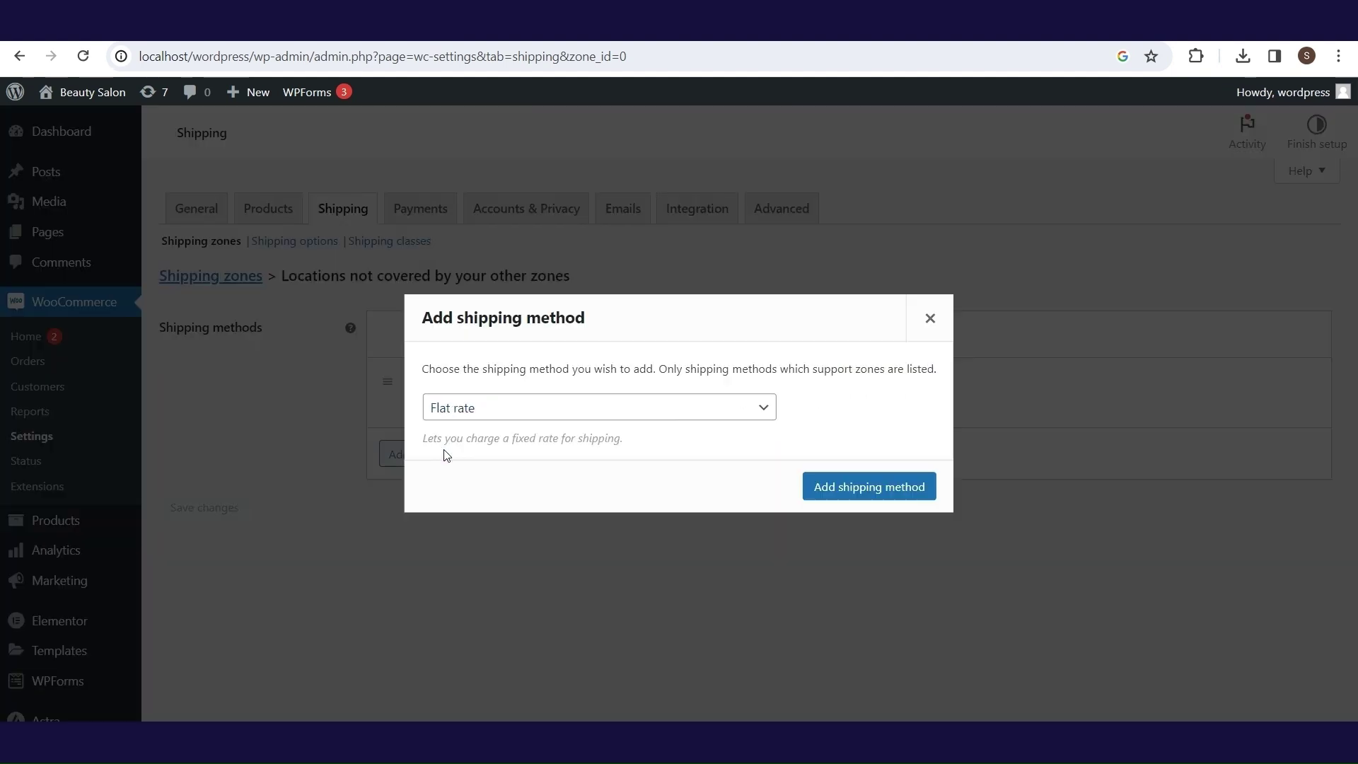
click(499, 407)
click(502, 448)
click(869, 486)
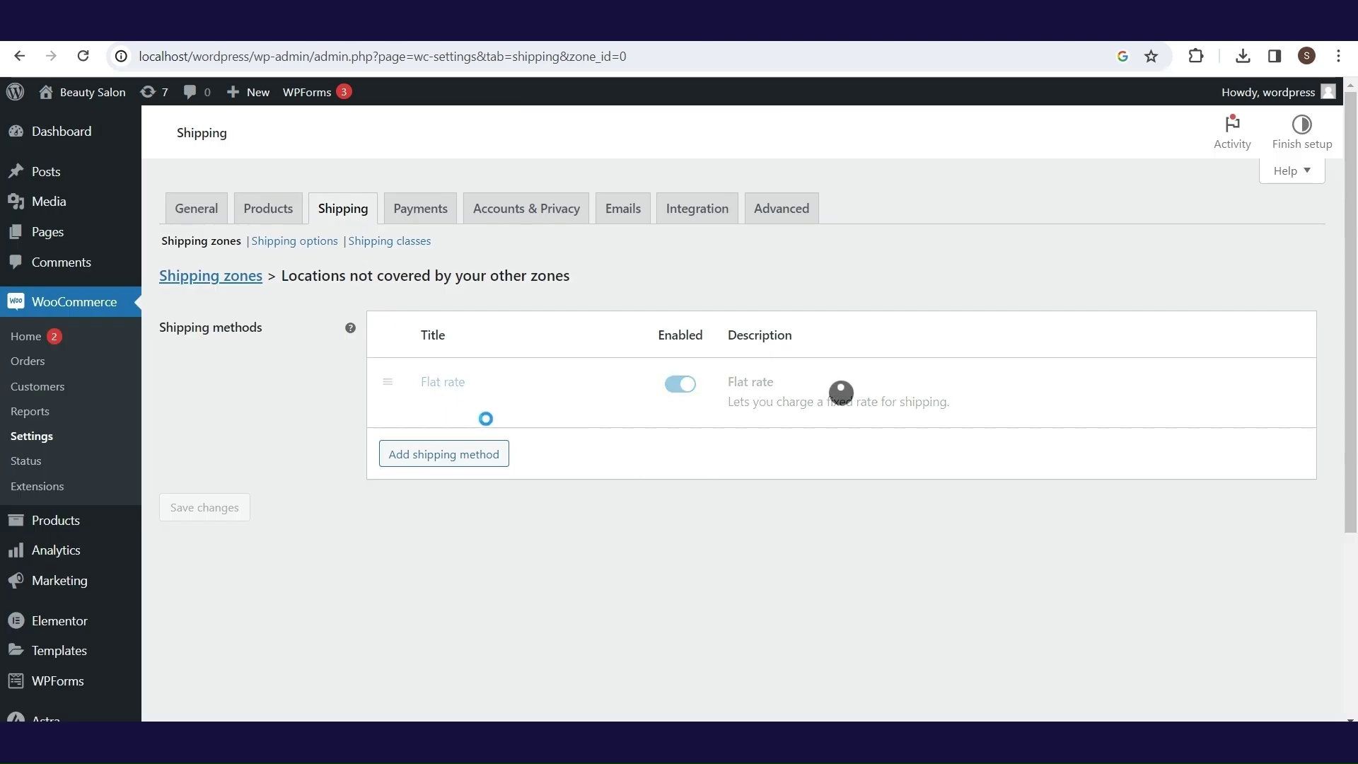
click(433, 474)
click(558, 427)
click(576, 486)
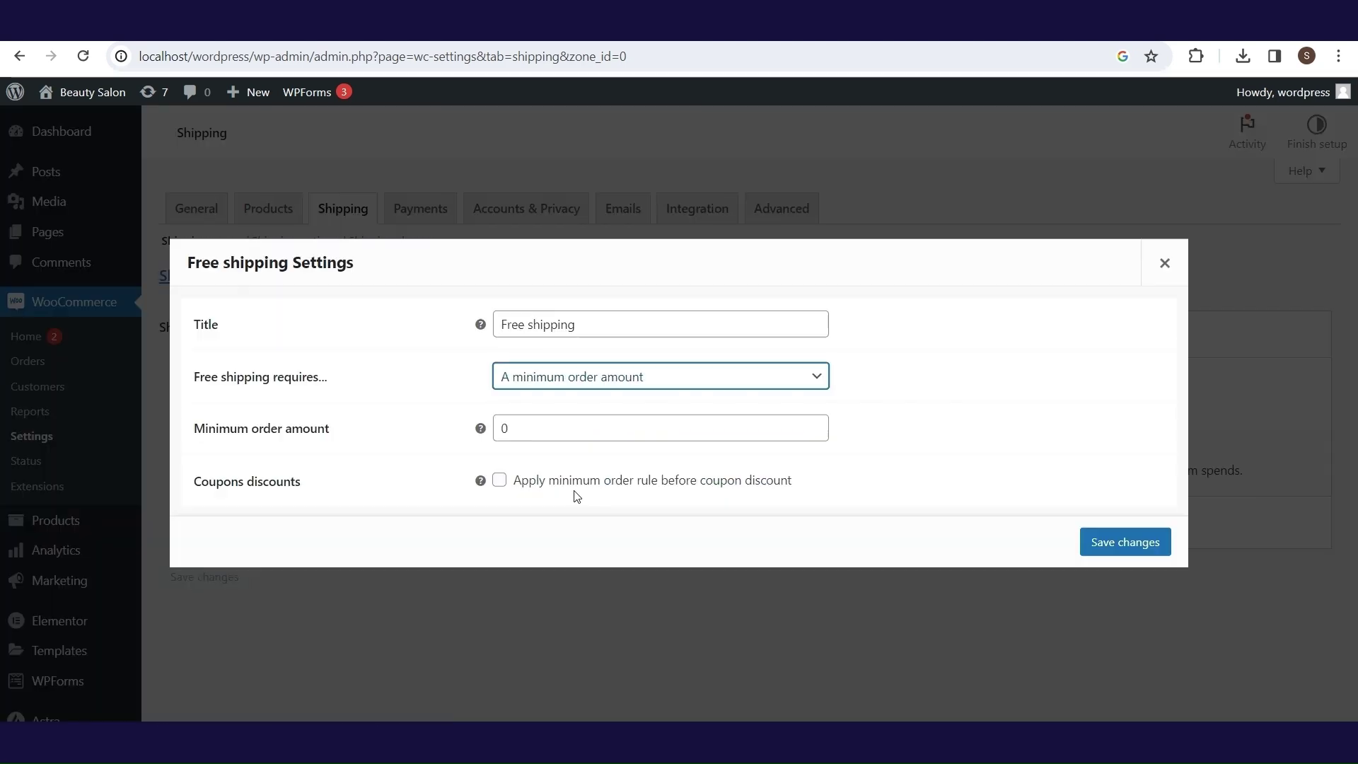
double_click(553, 423)
text(100)
click(1153, 546)
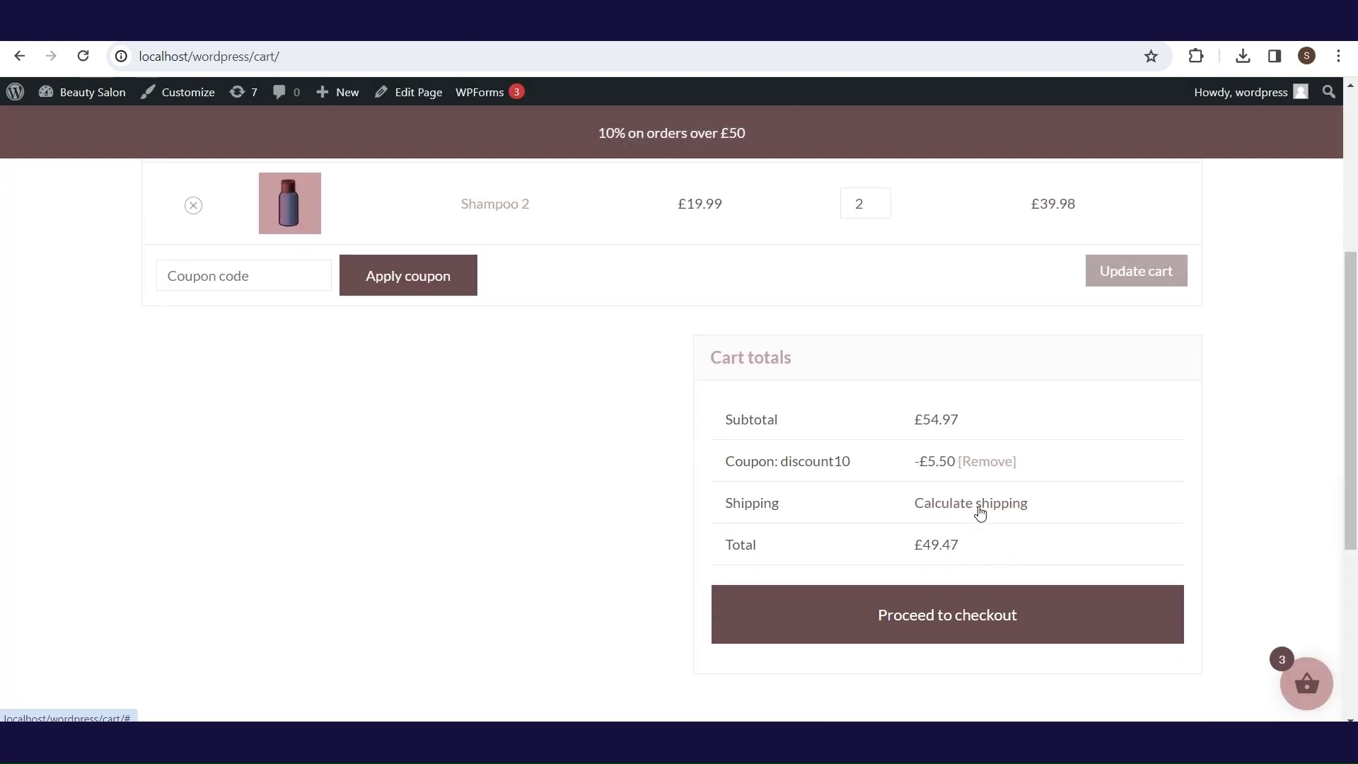
- Set the cart's shipping country to United Arab Emirates and update the totals
click(980, 512)
scroll(1355, 382, down, 1)
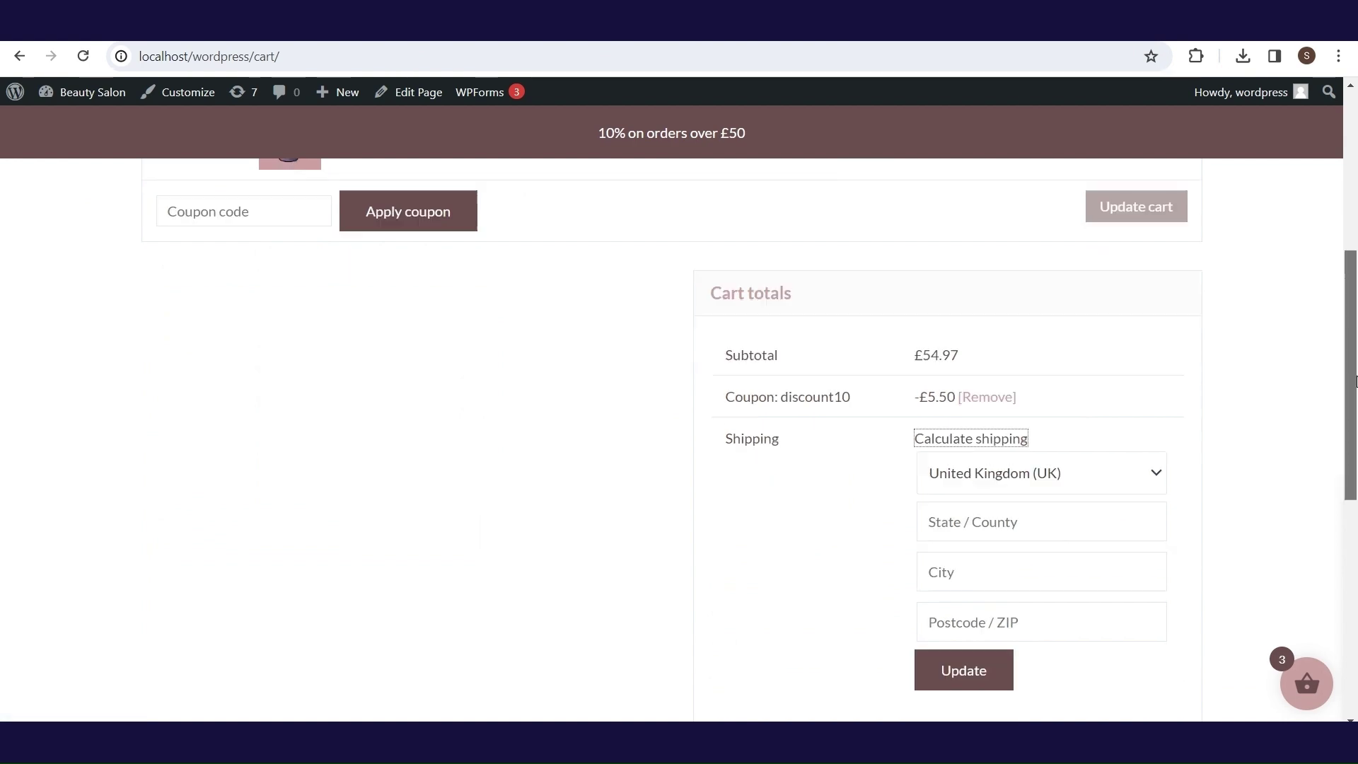
scroll(1355, 382, down, 2)
scroll(1040, 433, up, 2)
click(1040, 433)
click(1059, 543)
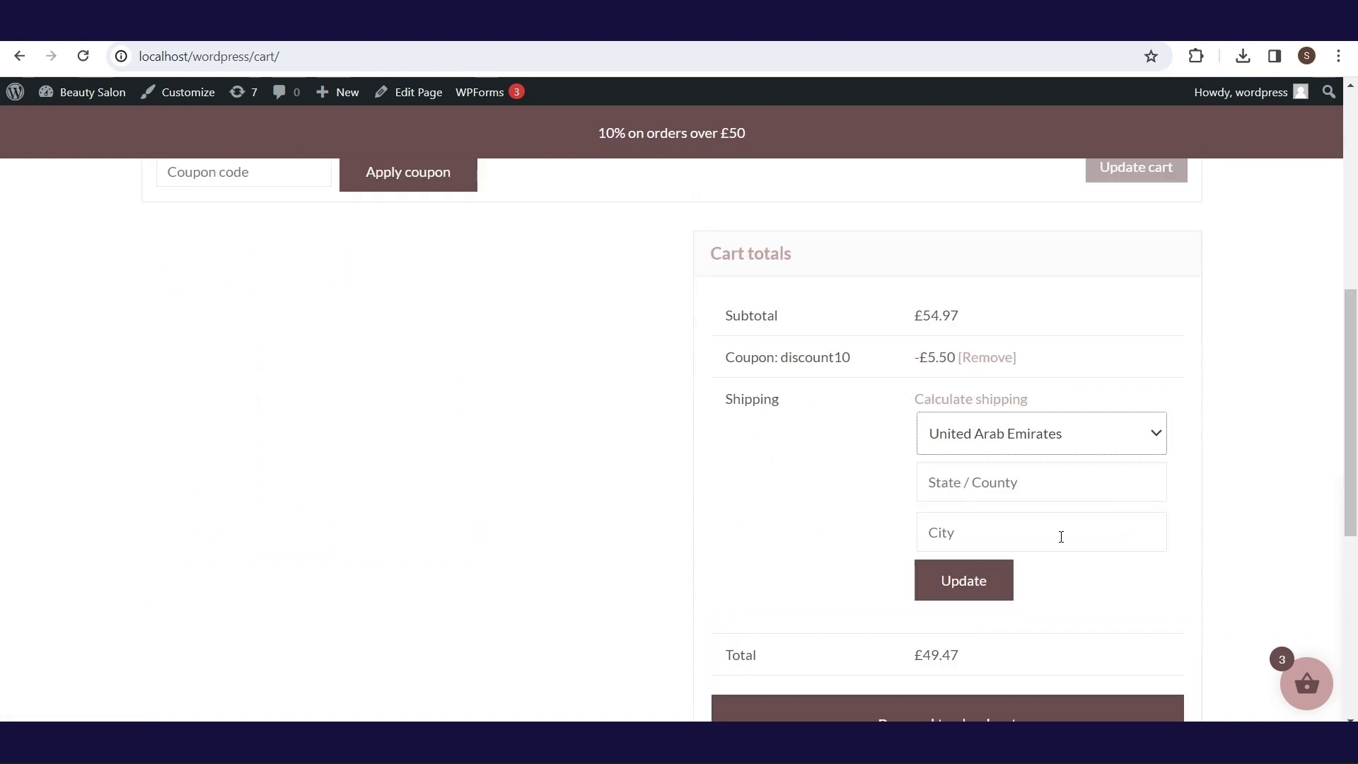
click(991, 581)
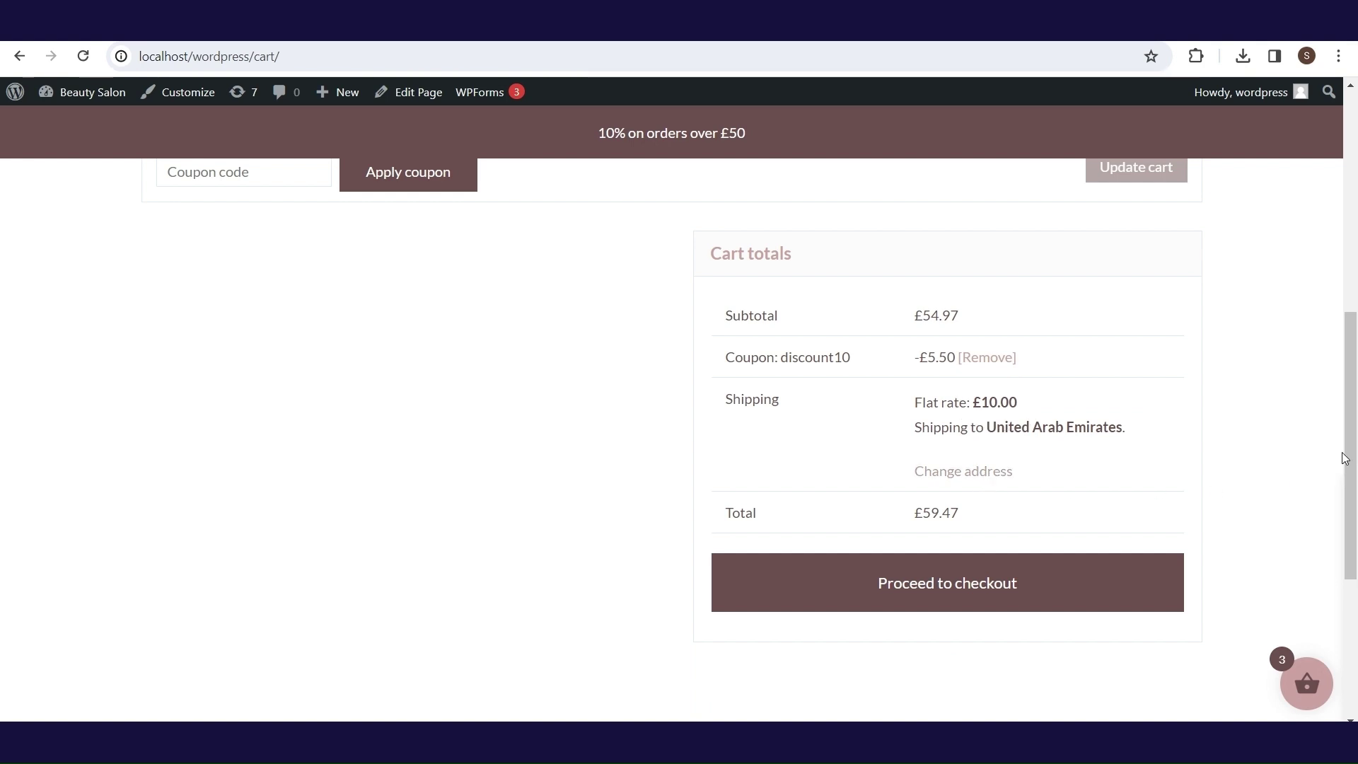
- Raise the Shampoo 2 quantity to 5 and choose Free shipping, bringing the total to £103.45
scroll(1353, 452, up, 6)
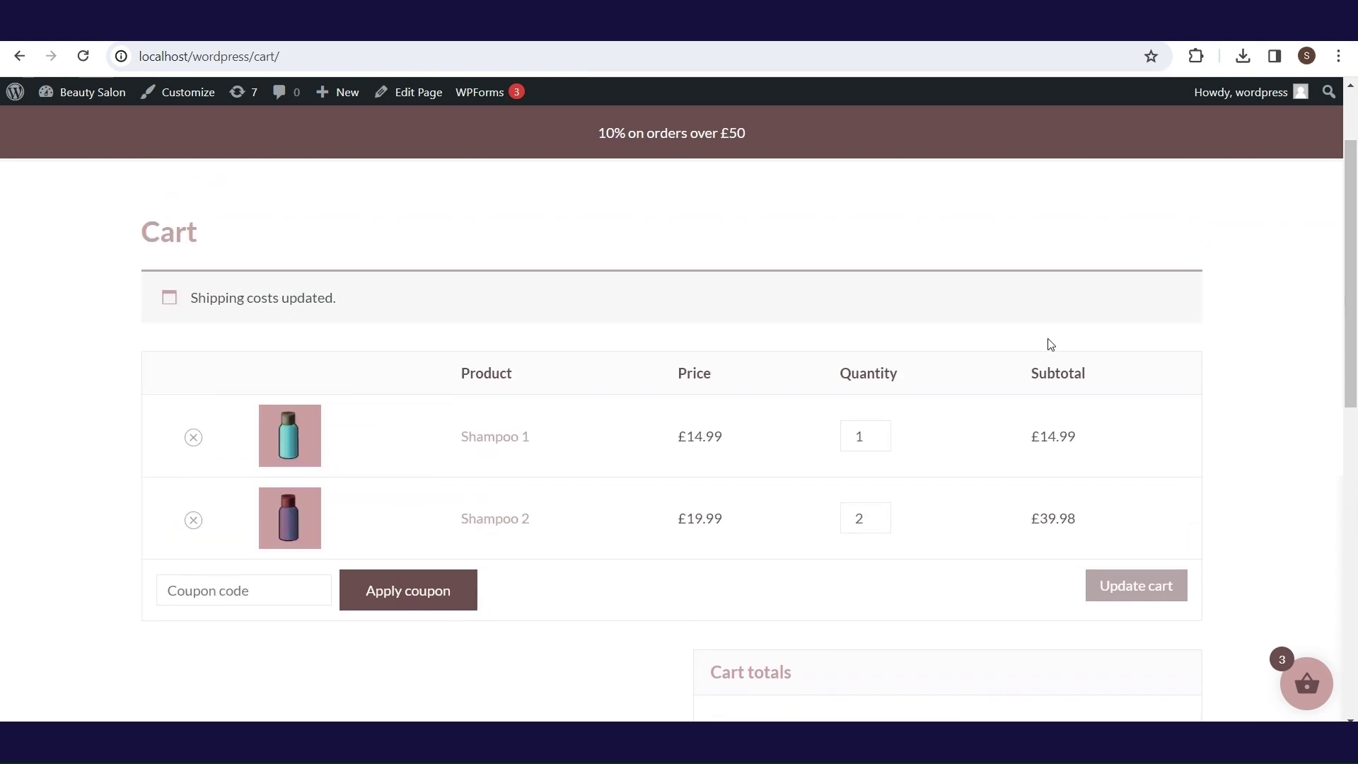
click(878, 515)
click(878, 515)
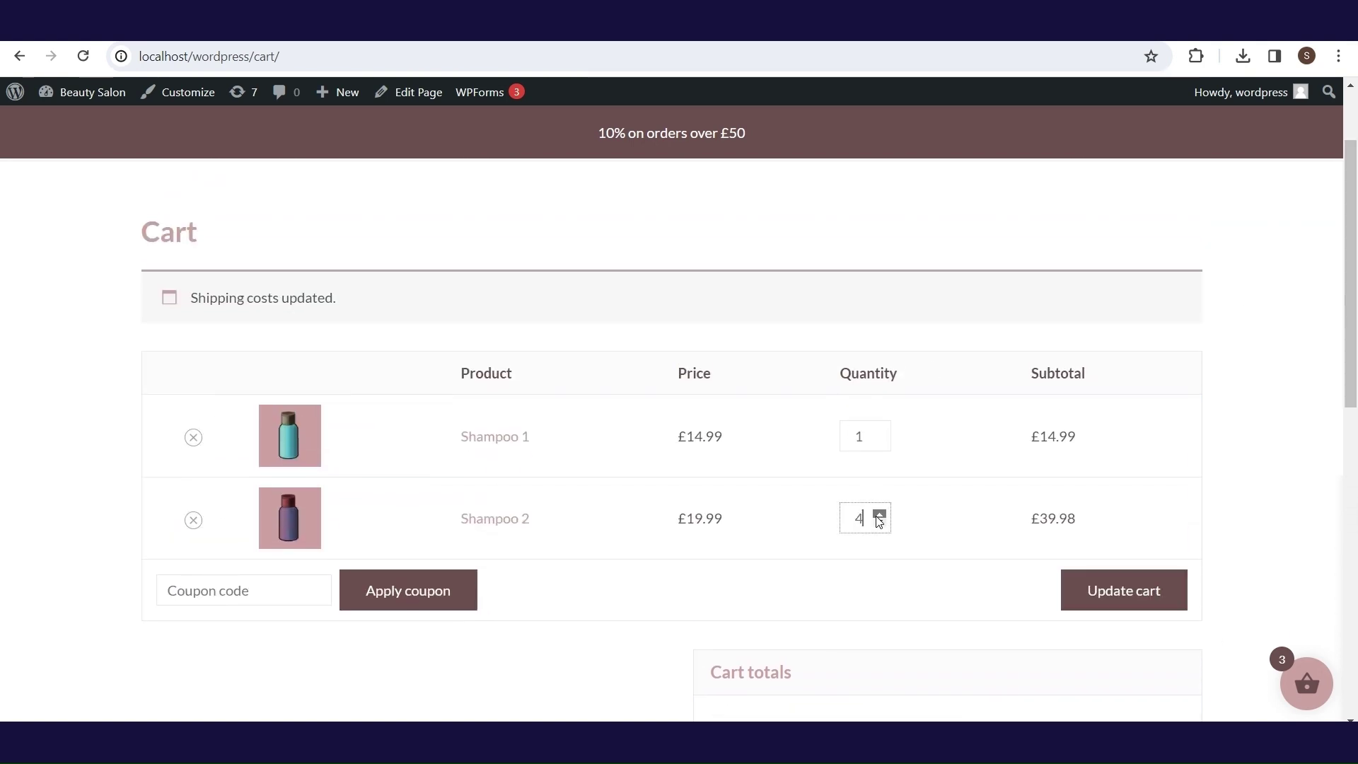
click(879, 515)
click(1099, 585)
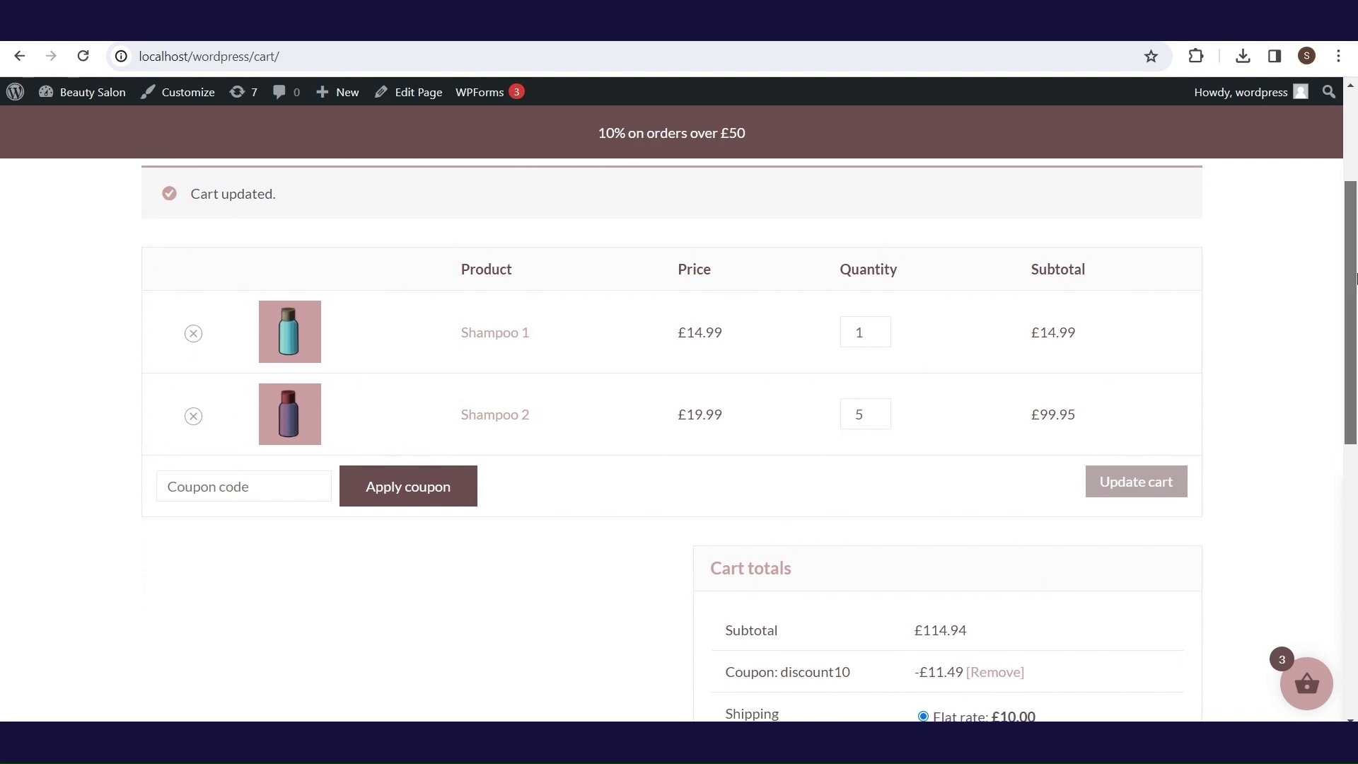
scroll(1355, 314, down, 4)
mouse_move(928, 420)
mouse_down()
mouse_move(919, 466)
mouse_move(931, 423)
mouse_up()
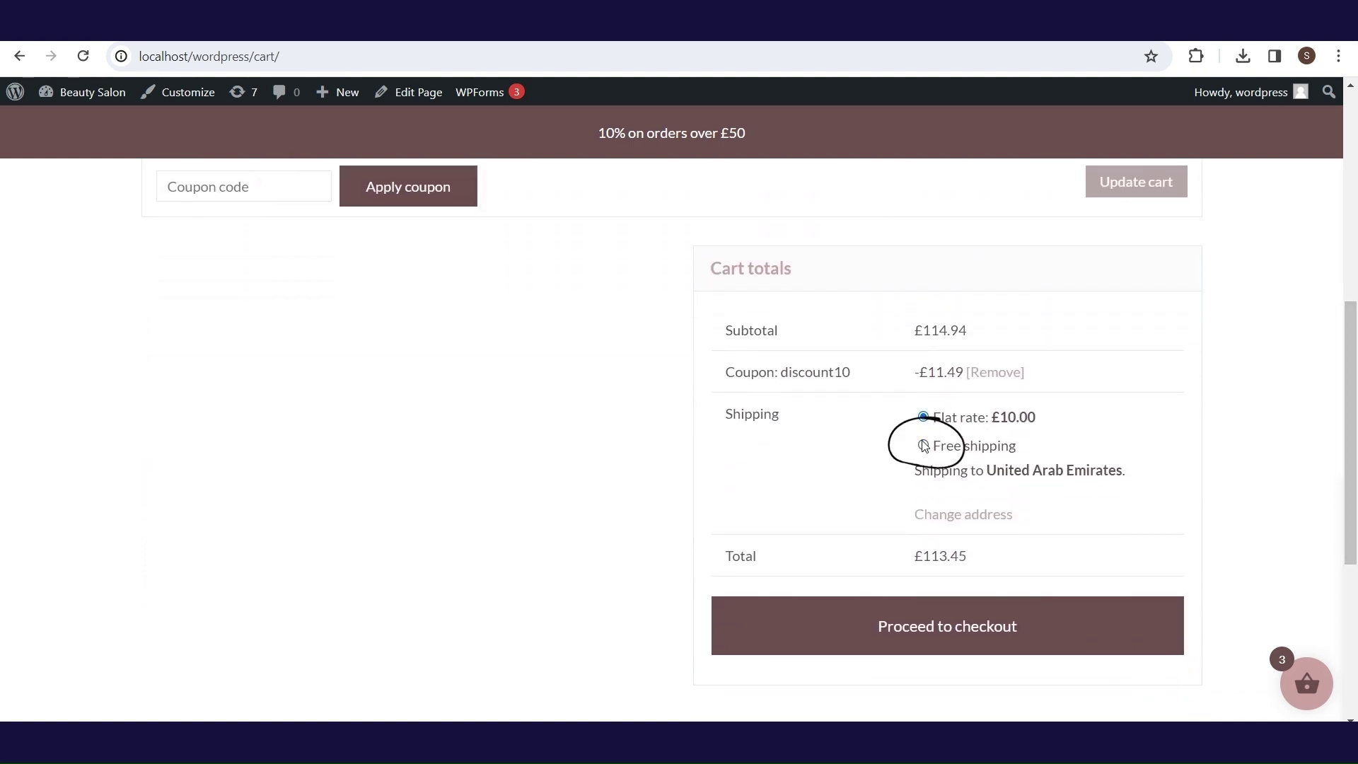
click(923, 447)
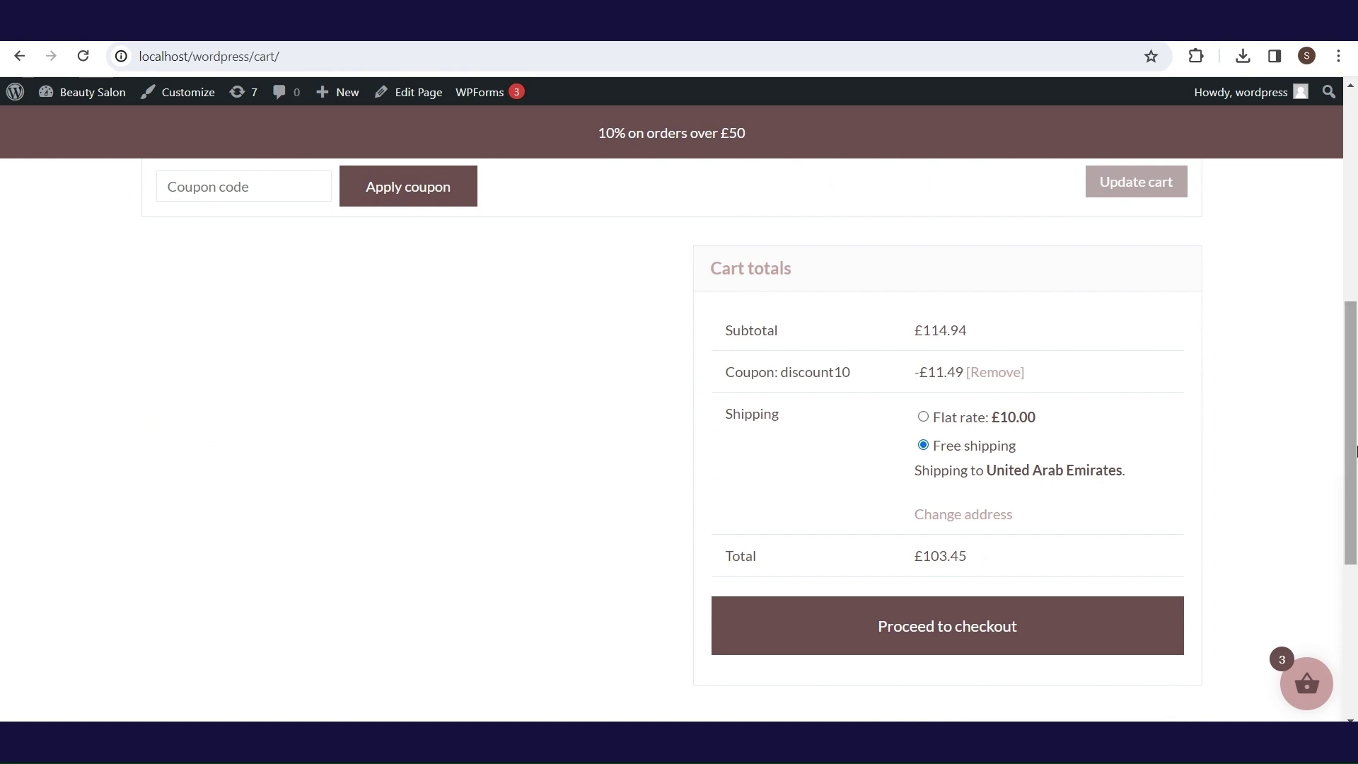
drag(1355, 450, 1355, 224)
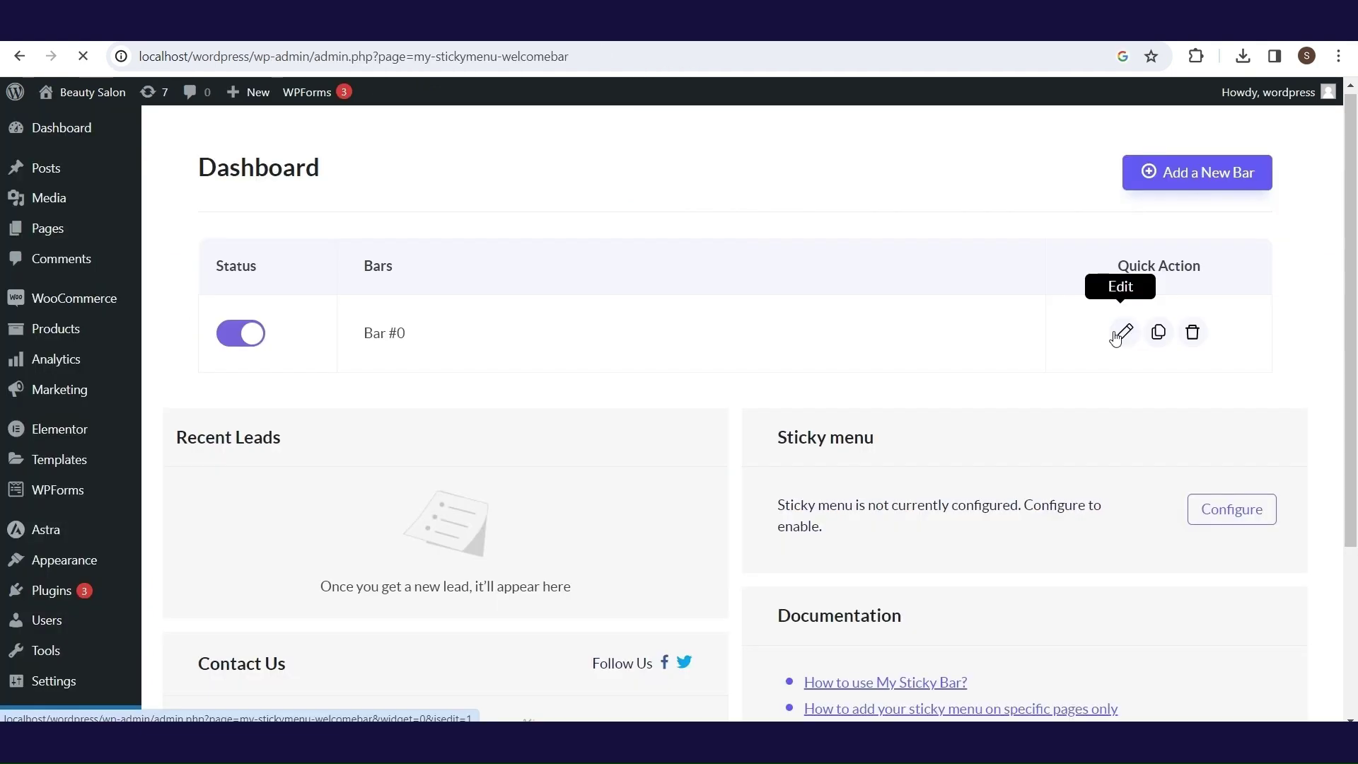
click(1122, 333)
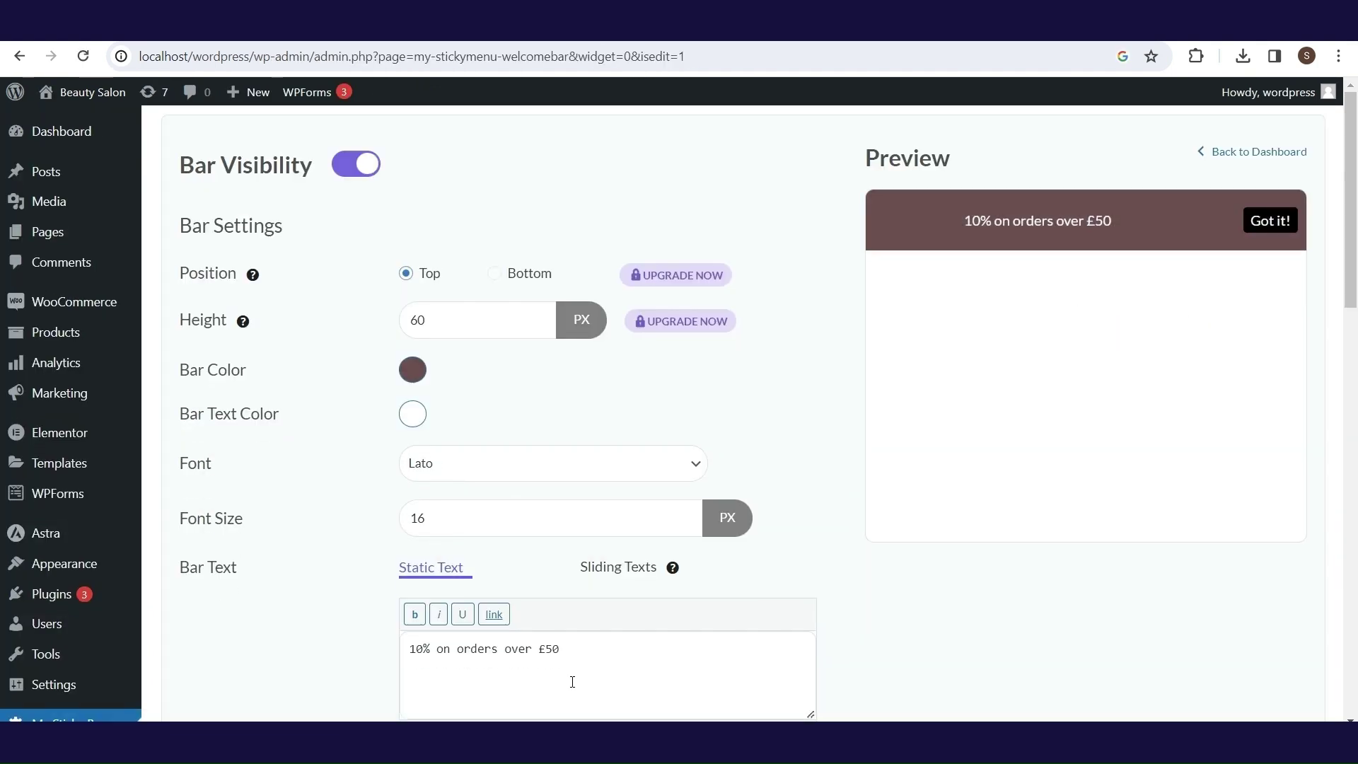
- Append ' + Free delivery on orders over £100' to the promo bar text and save it
text(+)
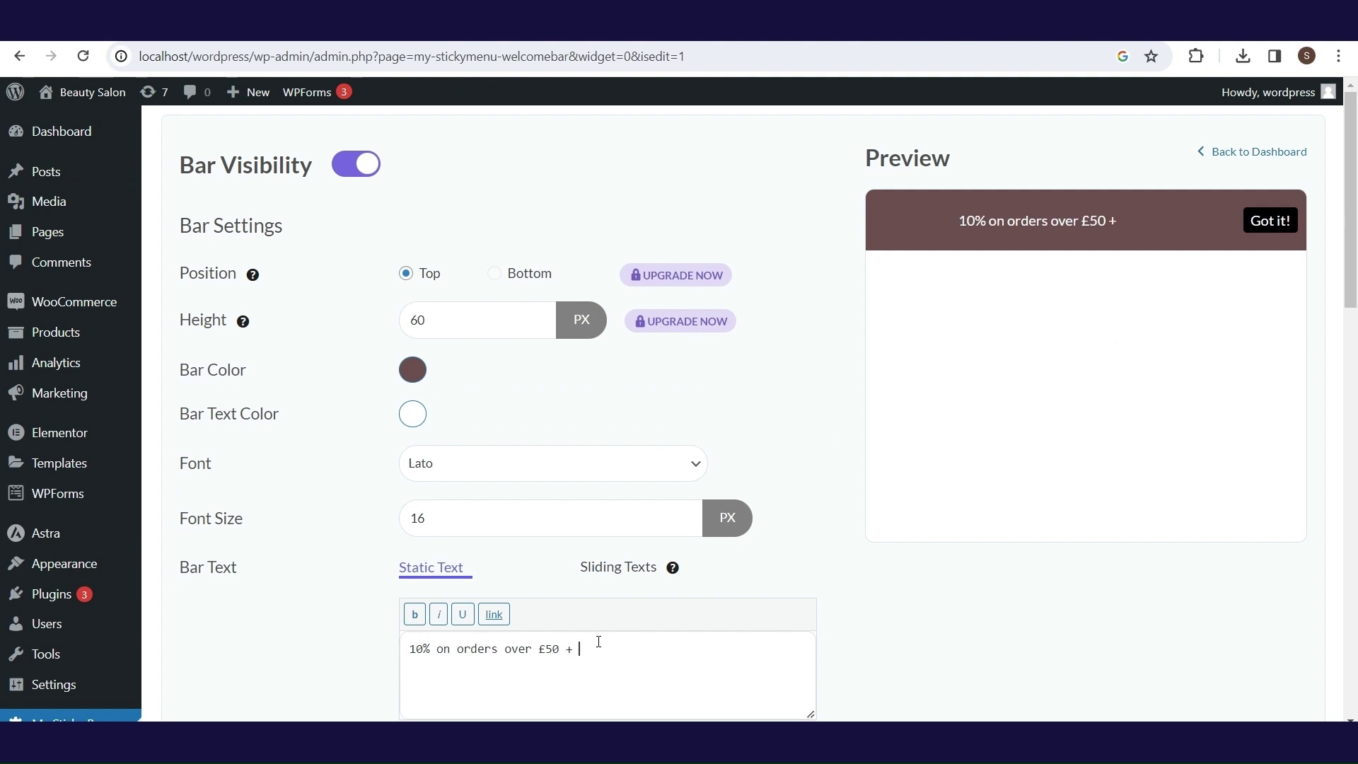
text(Free delivery on orders over £100)
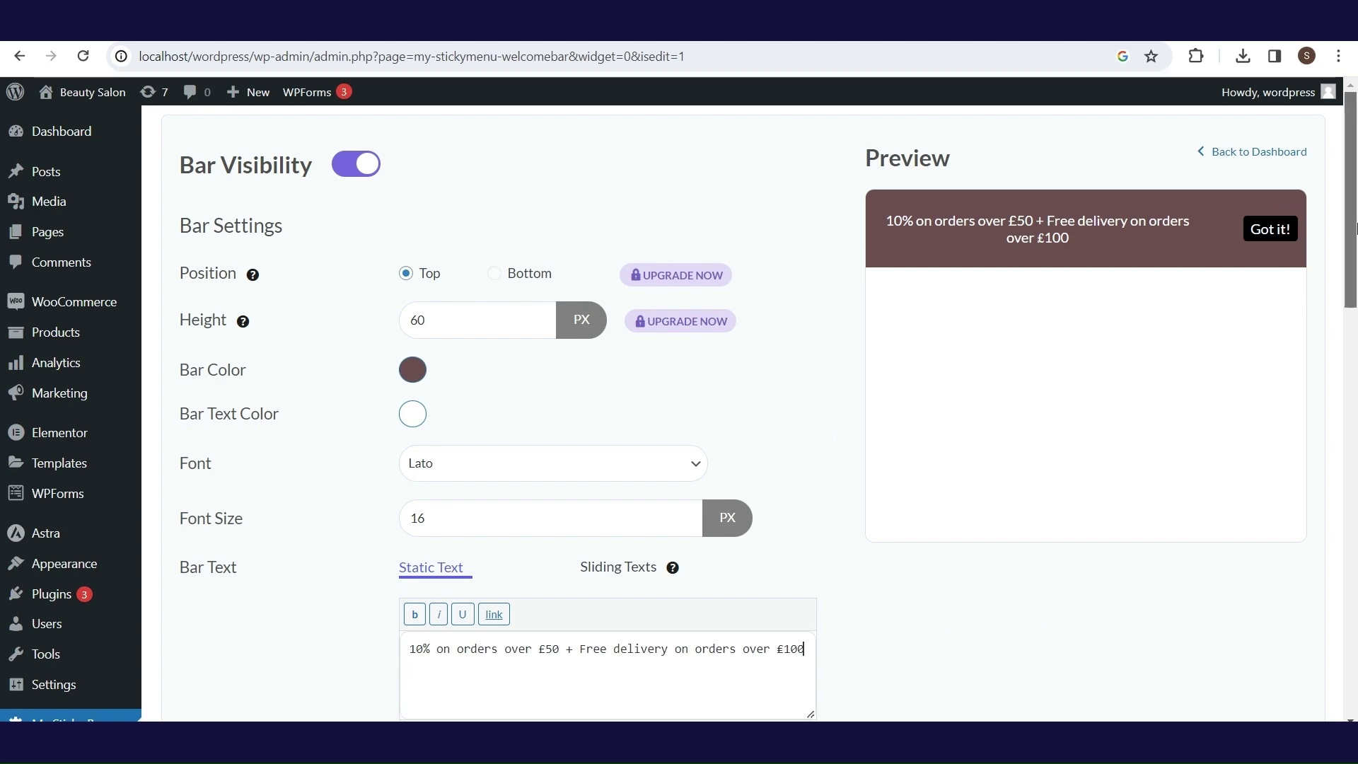
drag(1350, 198, 1351, 606)
click(900, 646)
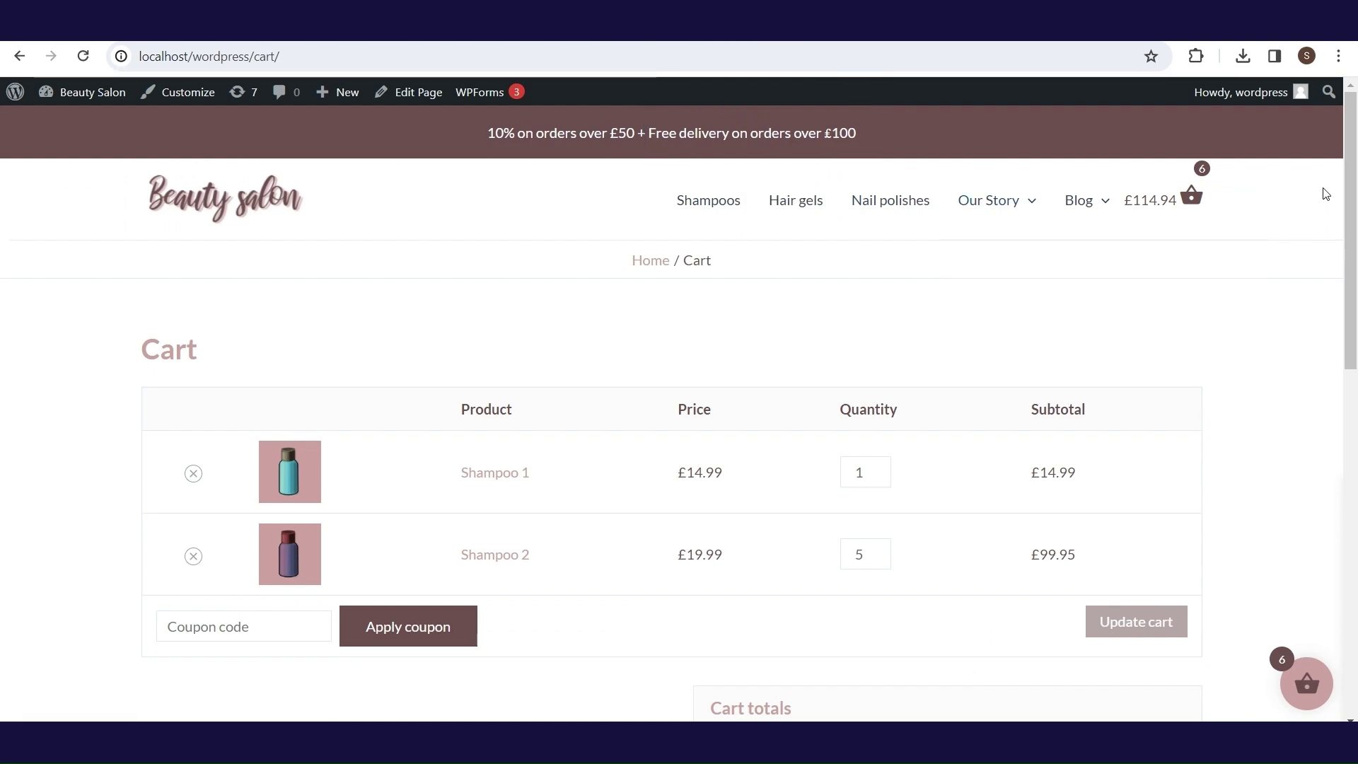
- Proceed to checkout and fill in the billing first name and 'Last Name'
drag(1356, 176, 1356, 401)
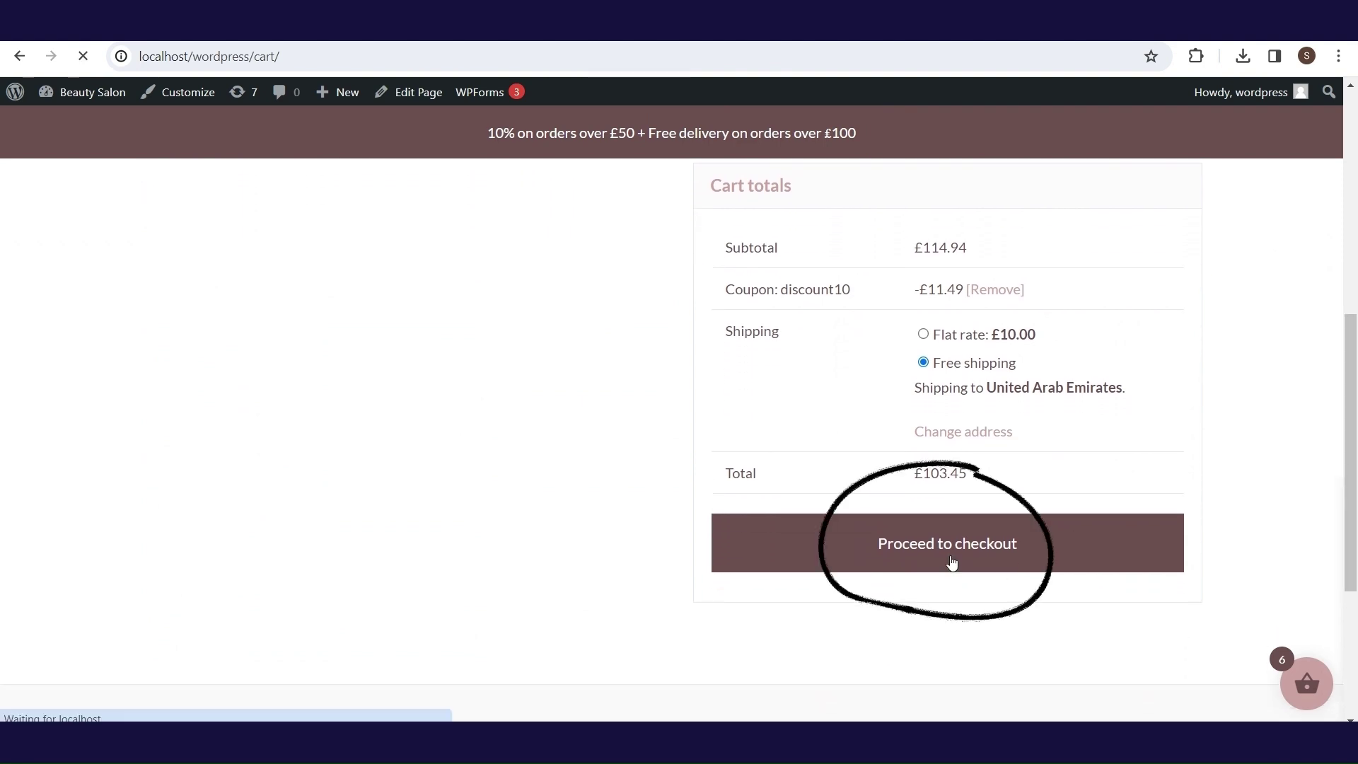
click(952, 563)
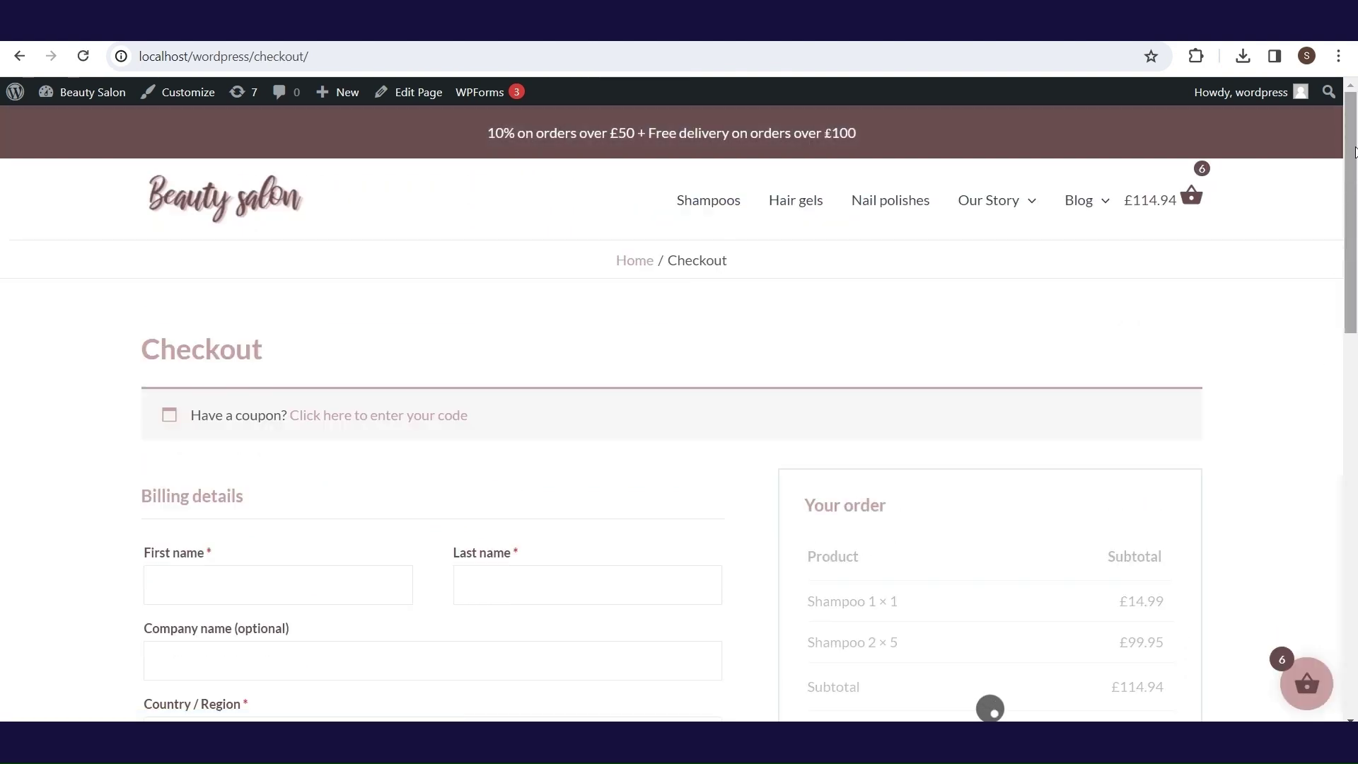
mouse_move(1350, 170)
mouse_down()
mouse_move(1349, 232)
mouse_move(1350, 182)
mouse_up()
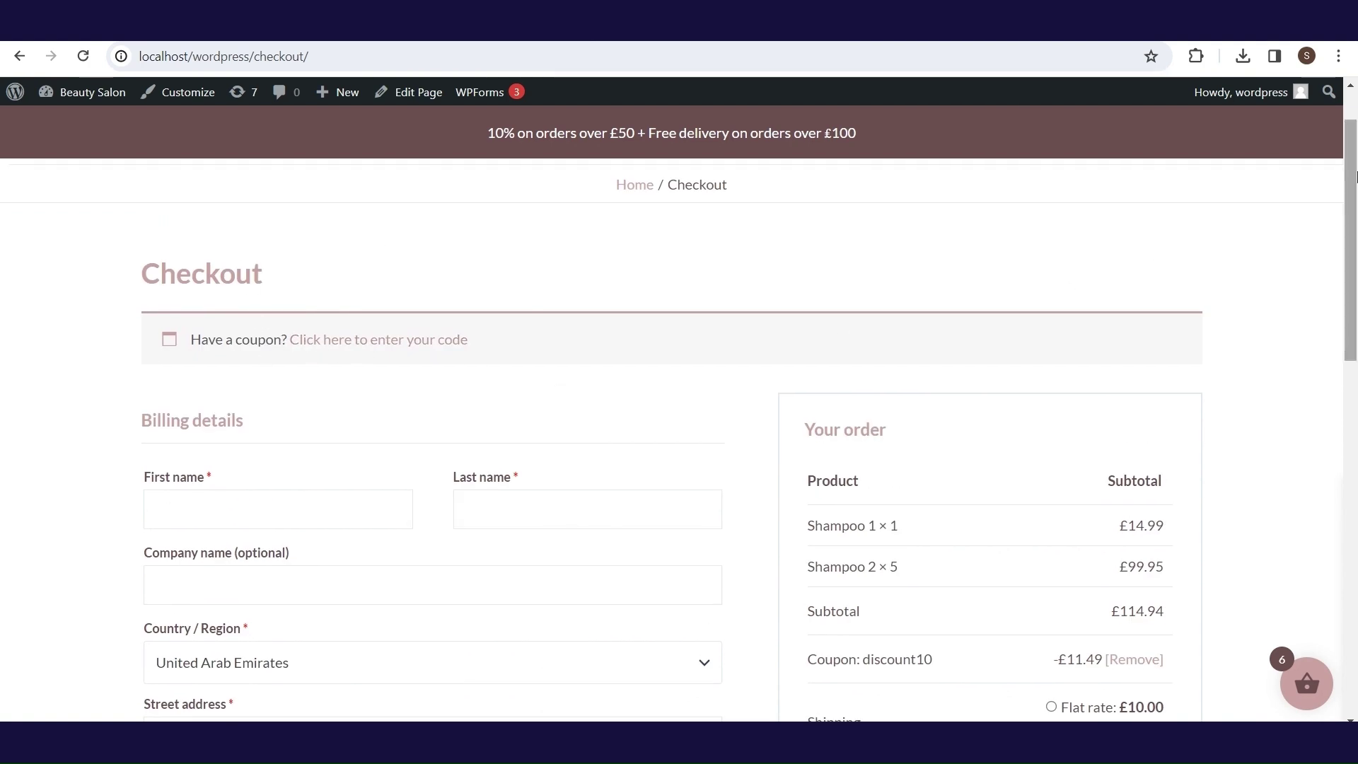
drag(1354, 177, 1354, 262)
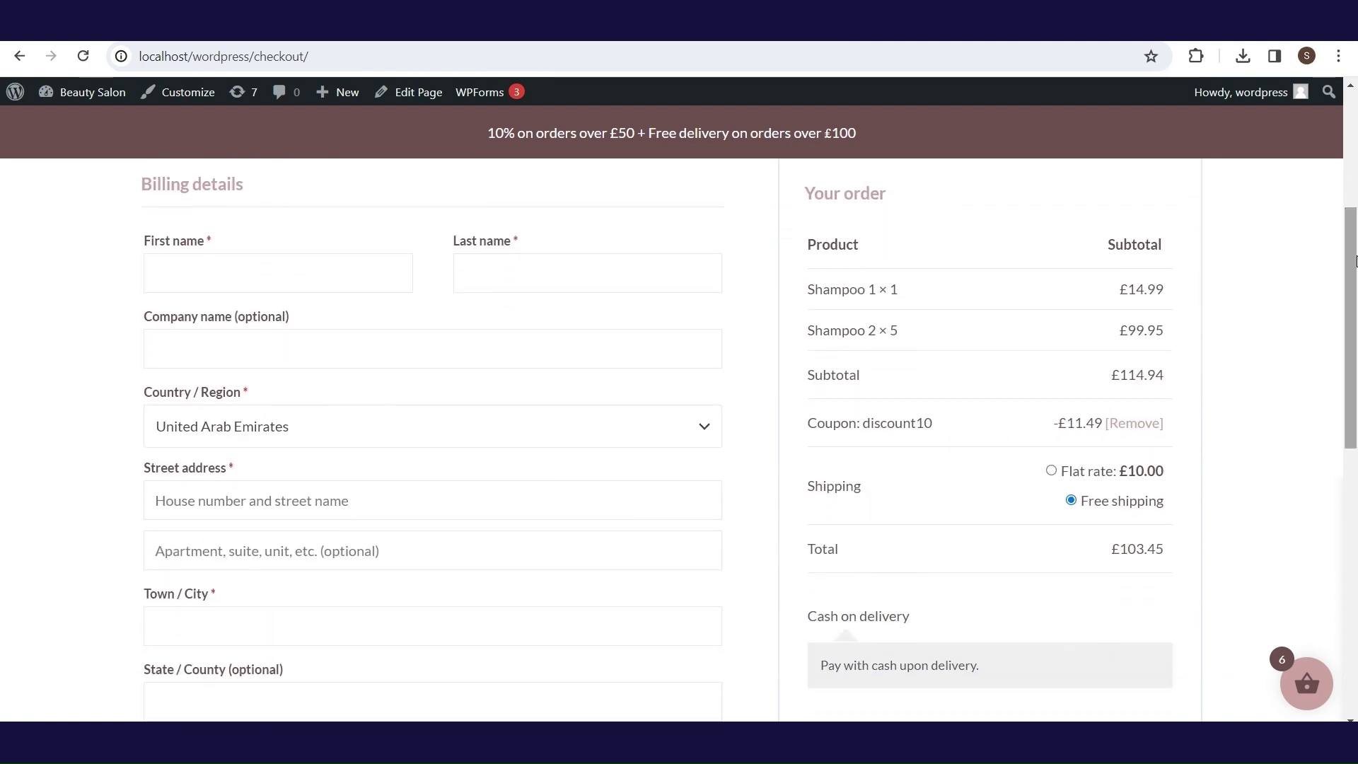
click(325, 268)
key(Tab)
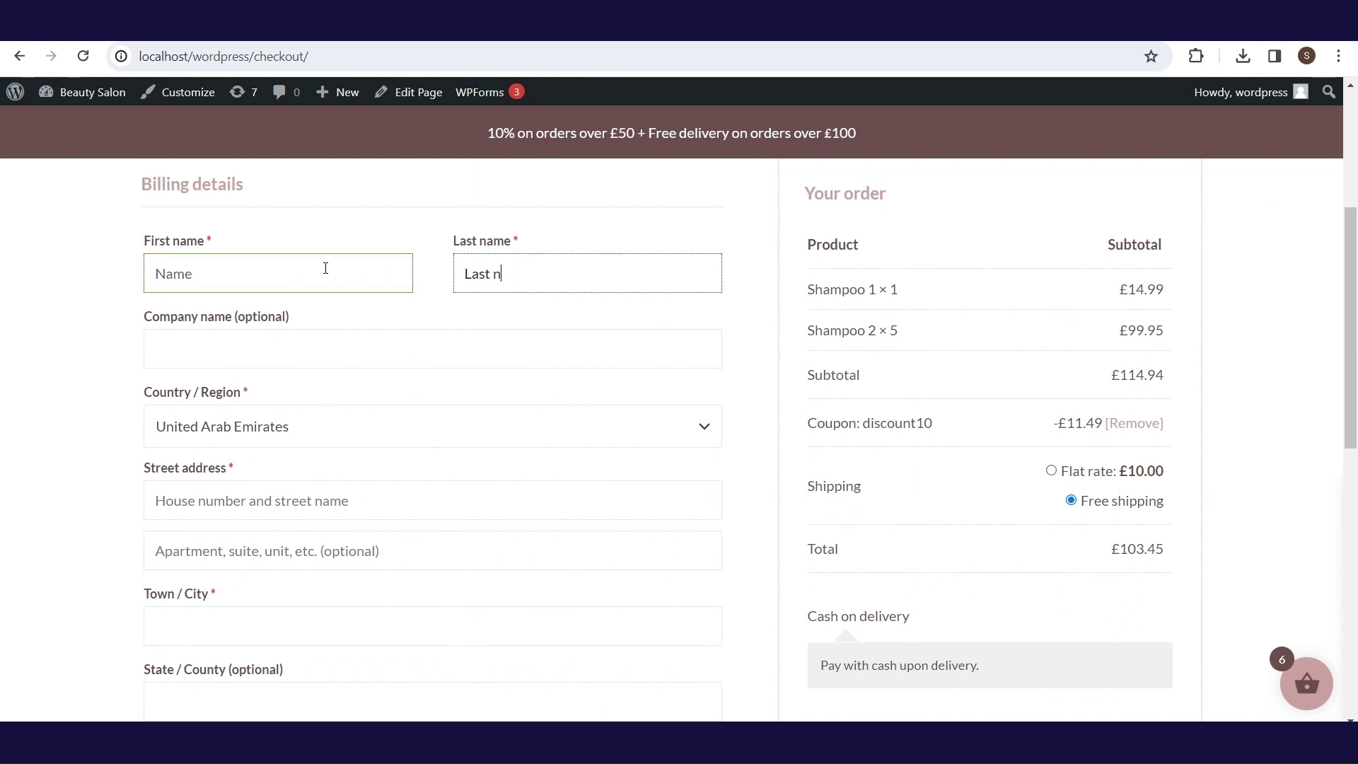
text(Last Name)
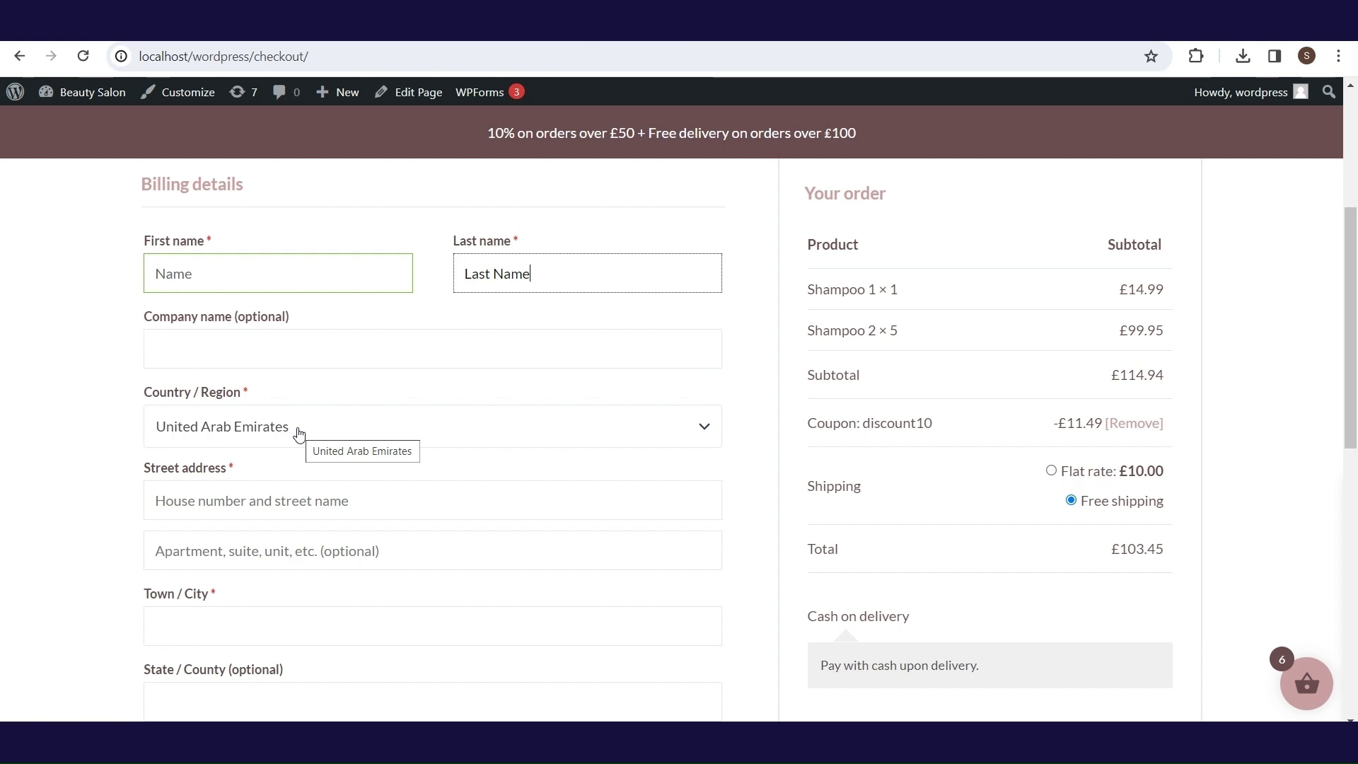
- Fill in the billing street address, apartment line and town Abu Dhabi
click(294, 498)
text(Some adress)
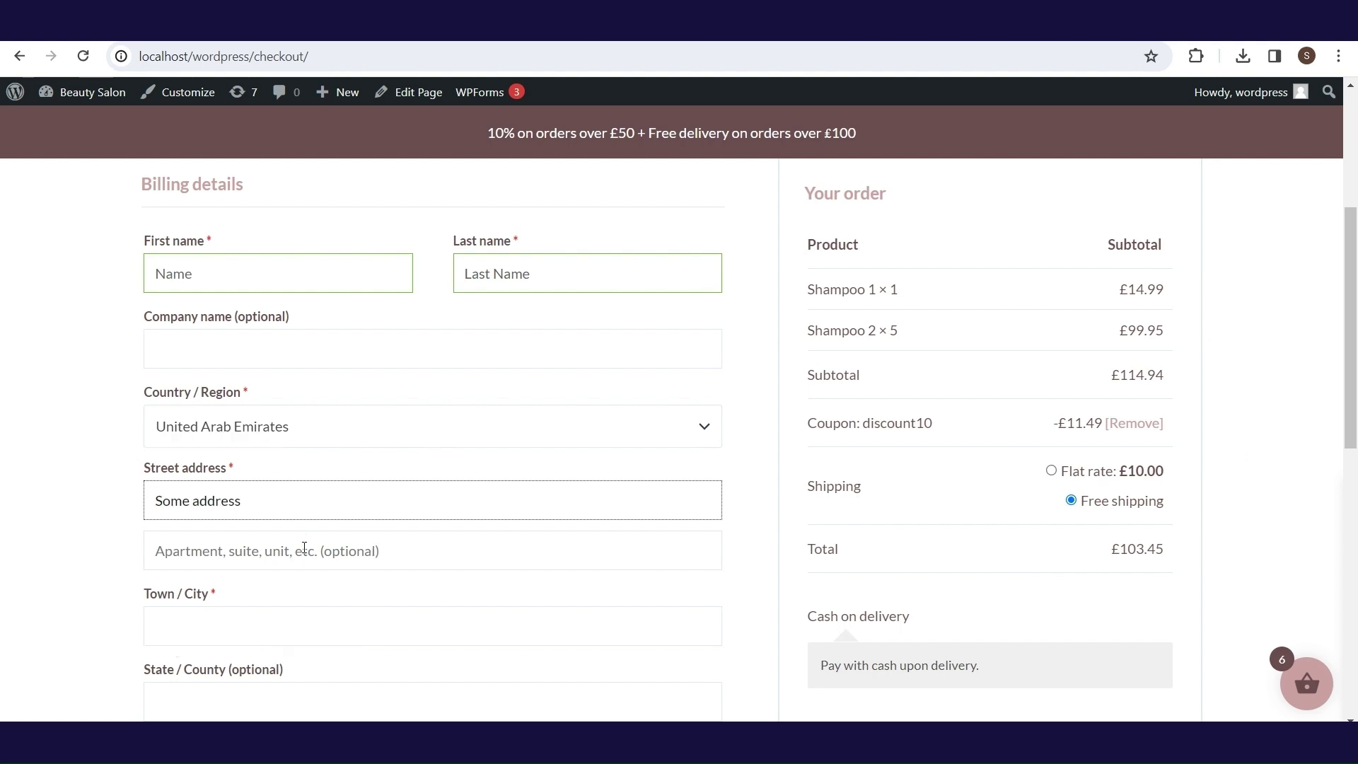
click(305, 560)
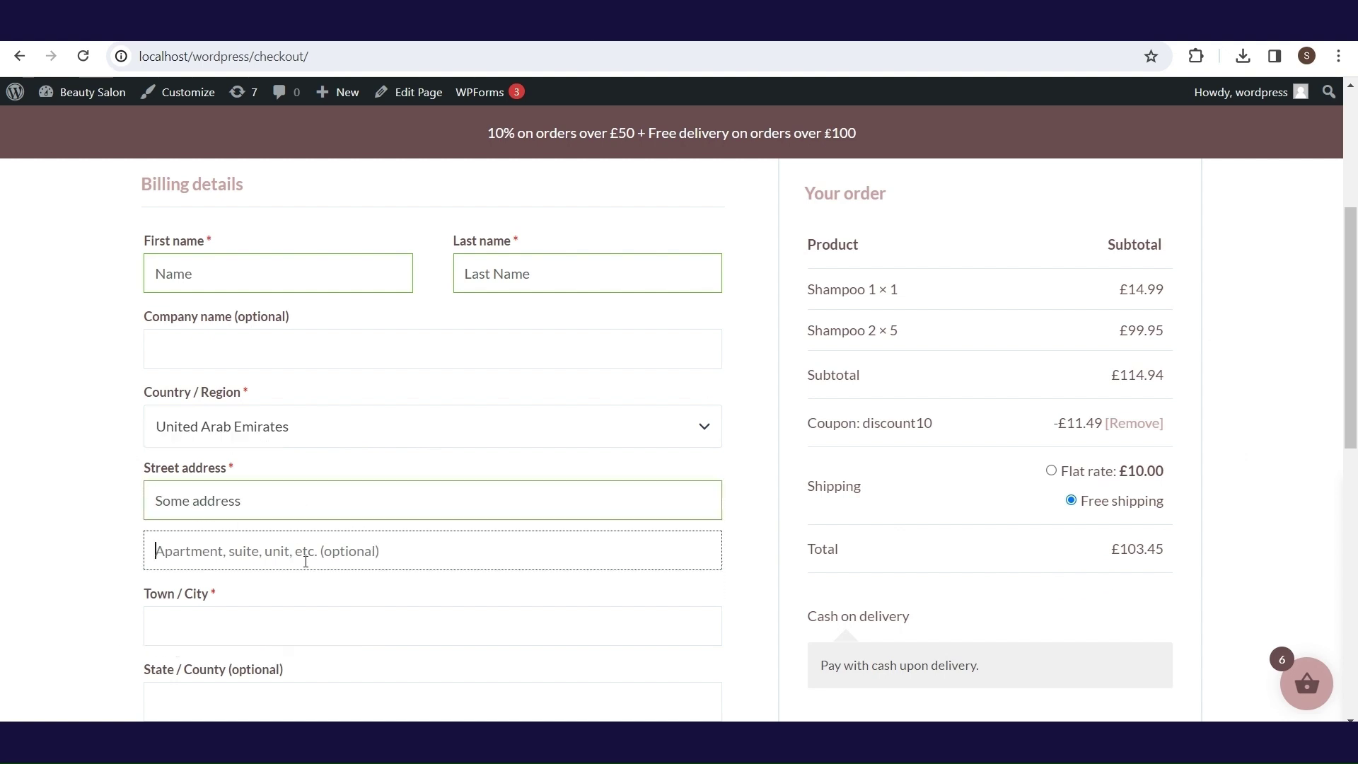
text(123)
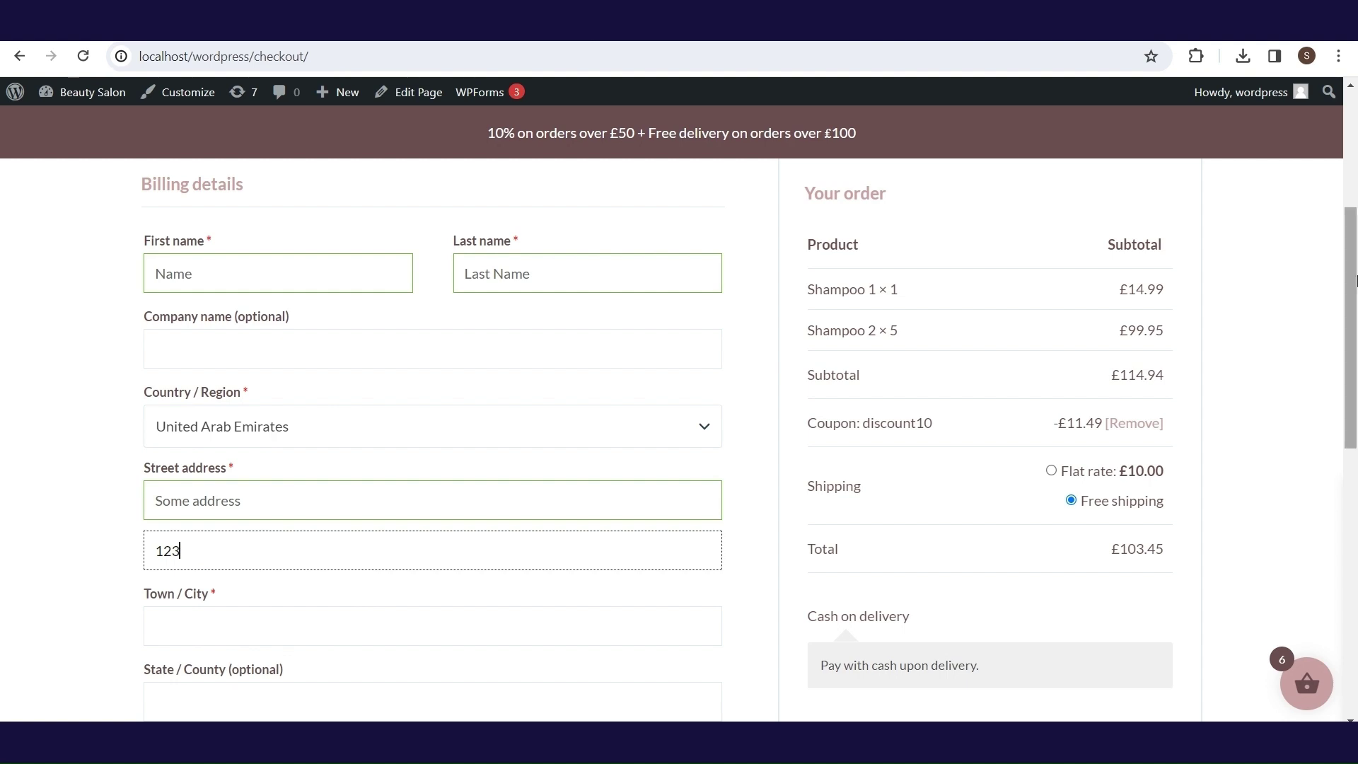
drag(1353, 279, 1354, 311)
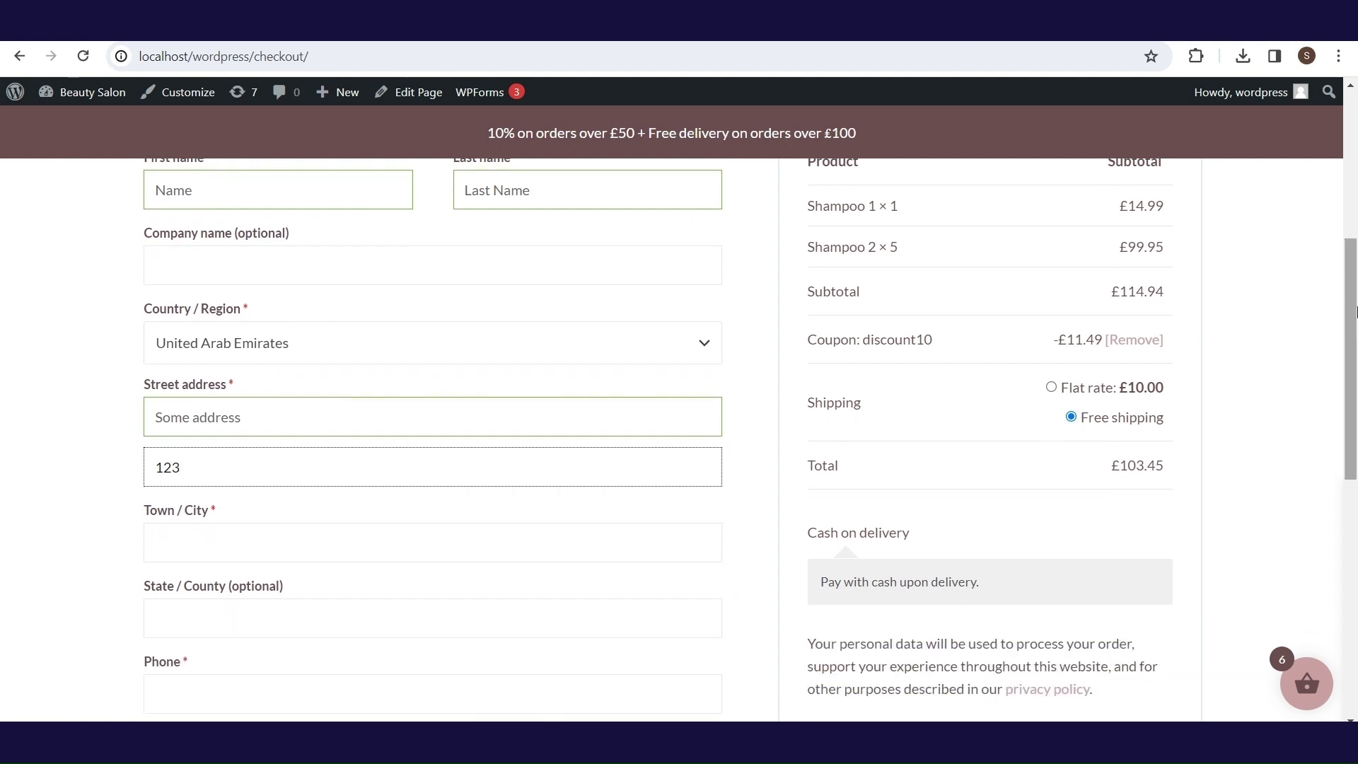
click(233, 530)
text(Abu Dhabi)
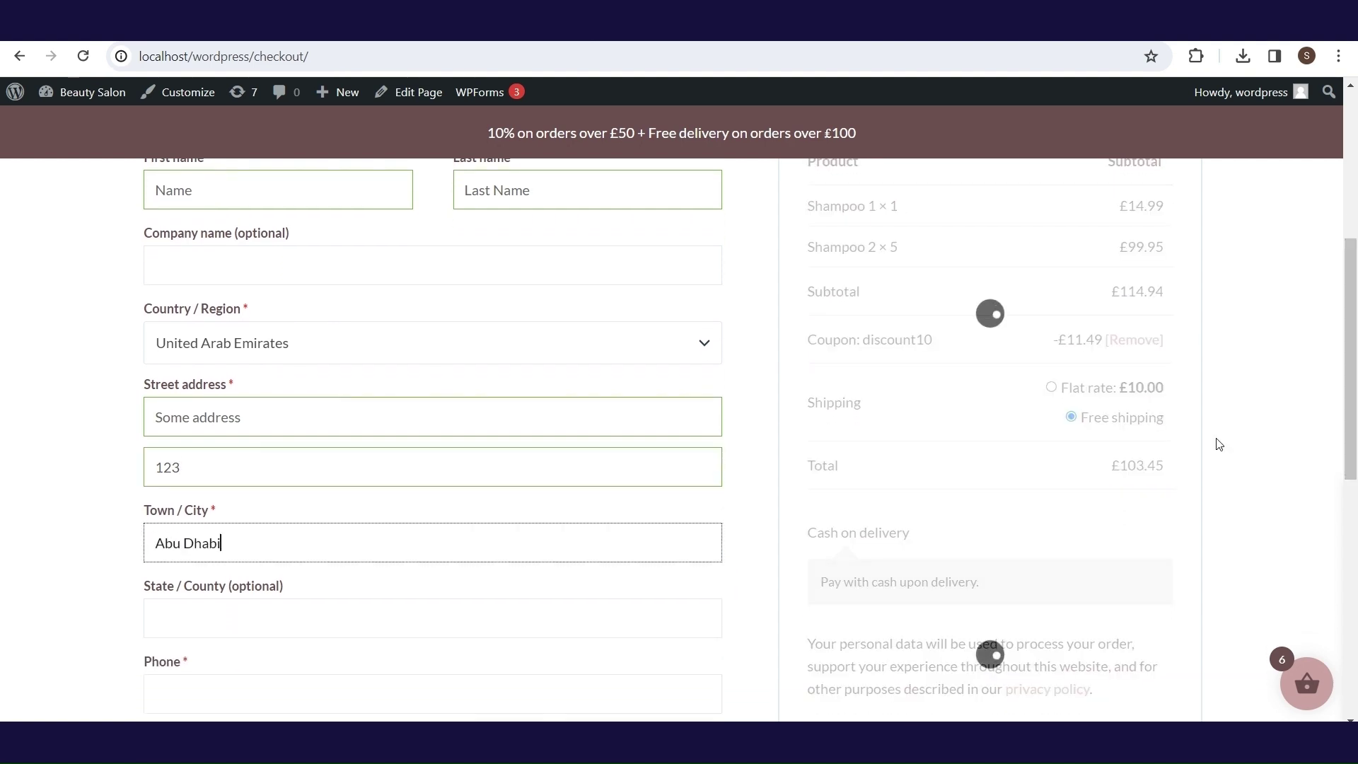
scroll(1219, 444, down, 3)
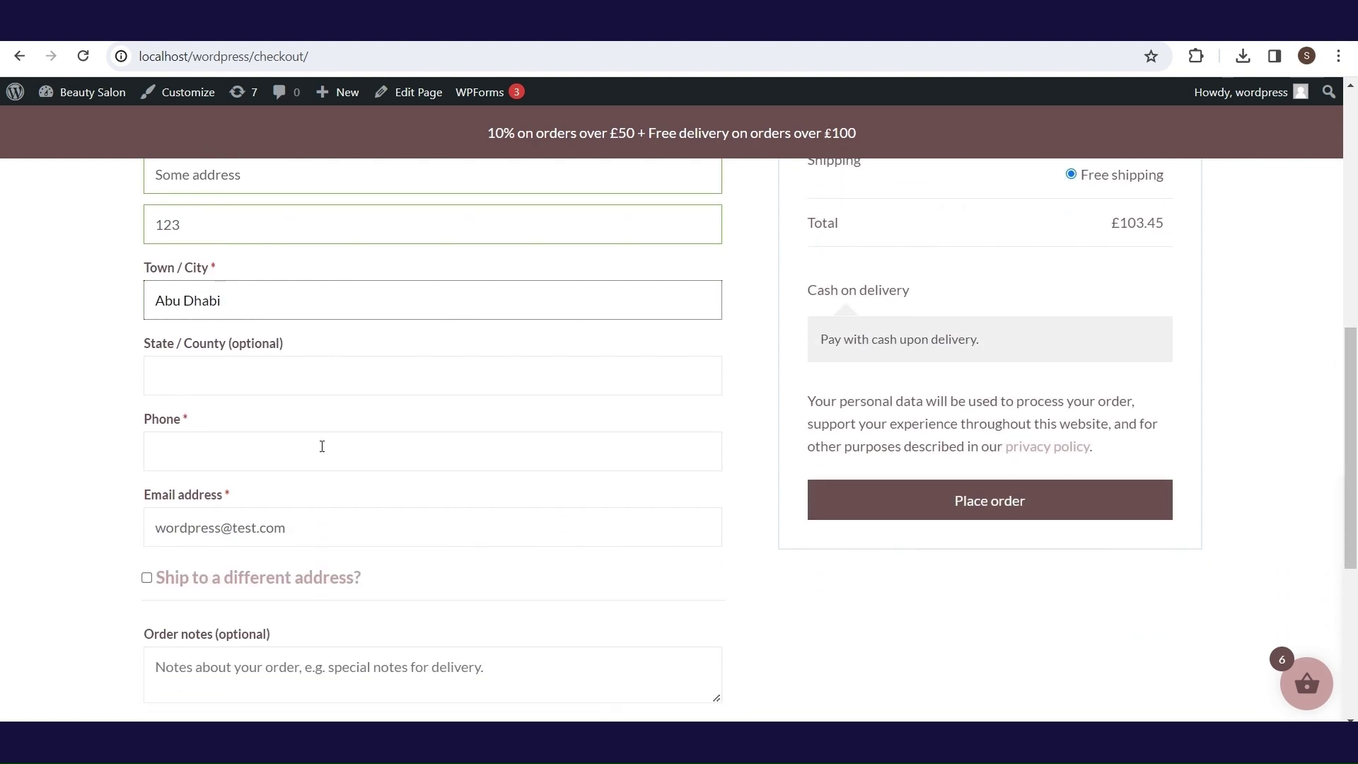
- Enter the billing phone number and replace the prefilled email address
click(322, 446)
text(12345678)
triple_click(324, 525)
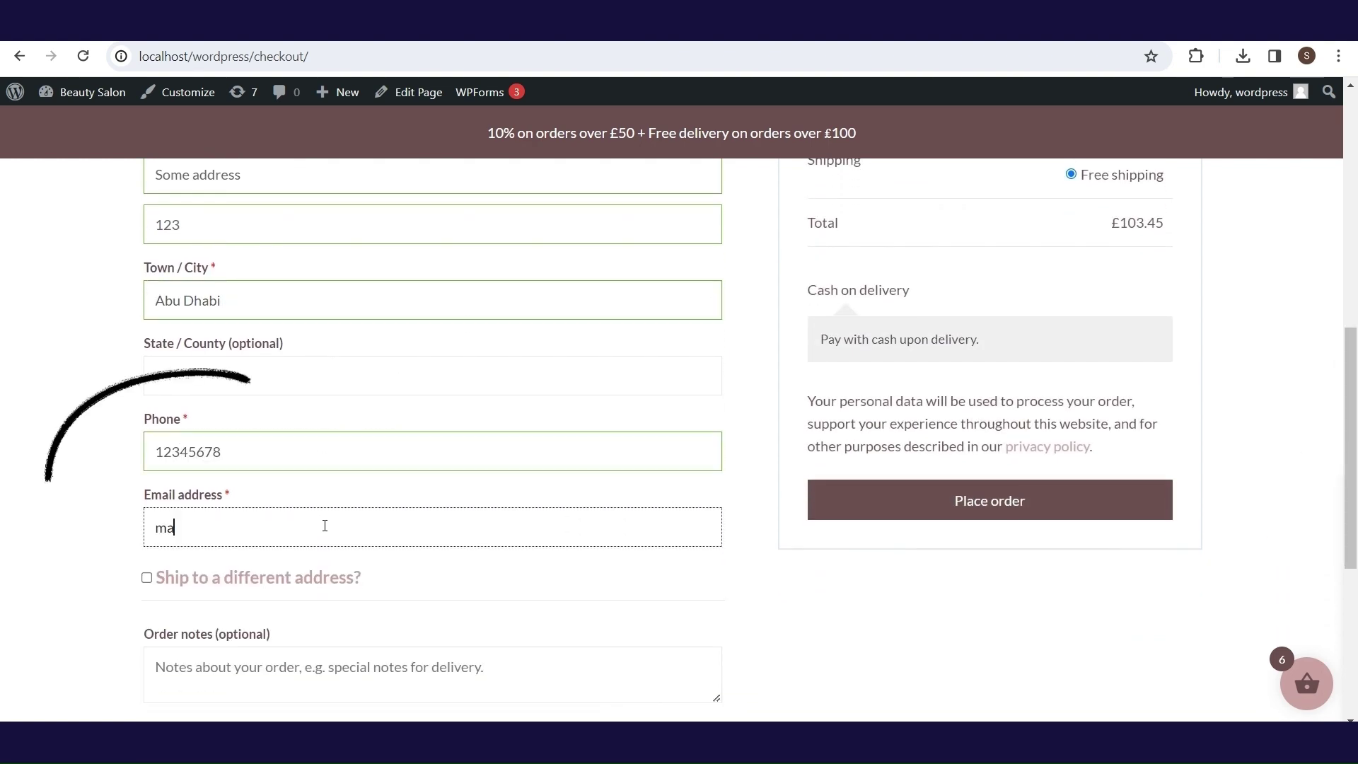
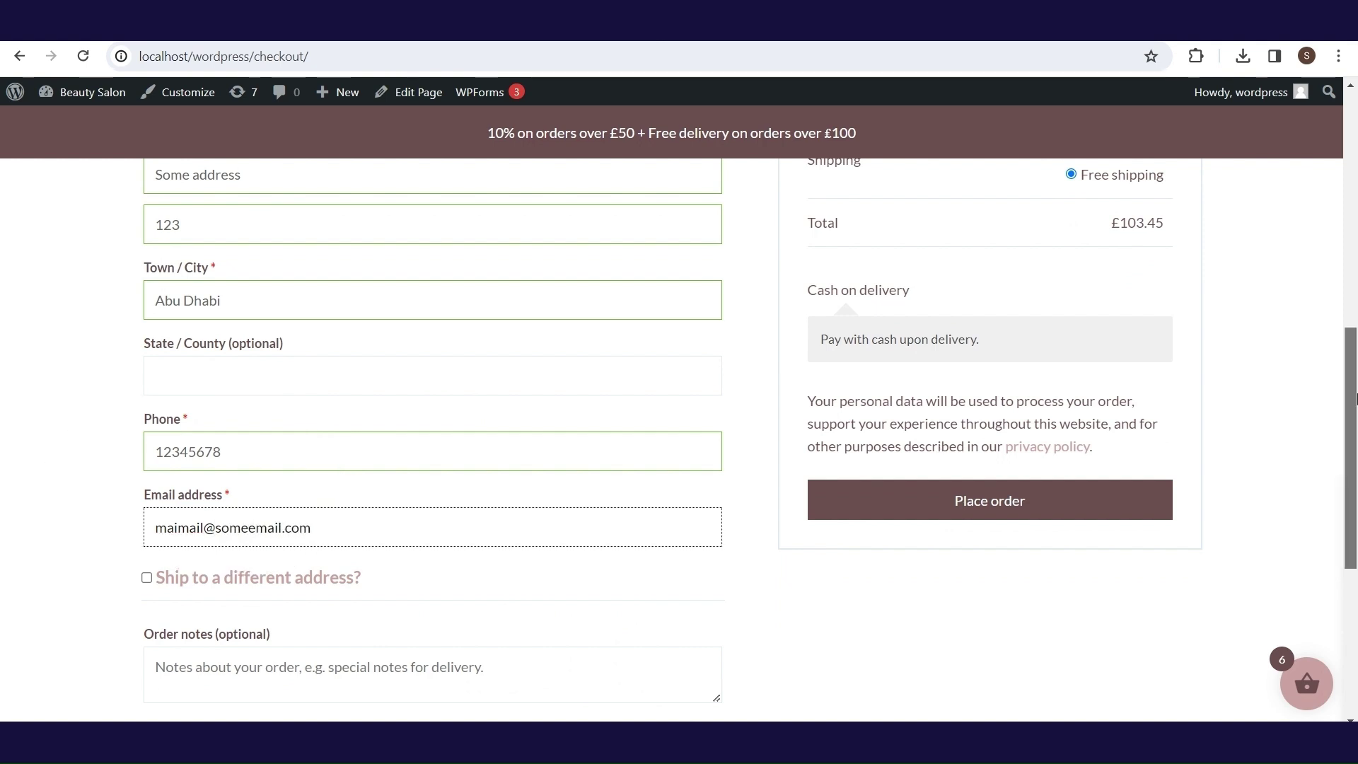
- Keep shipping to the billing address and add the note 'Delivery time between 10 AM- 11AM'
drag(1351, 408, 1354, 452)
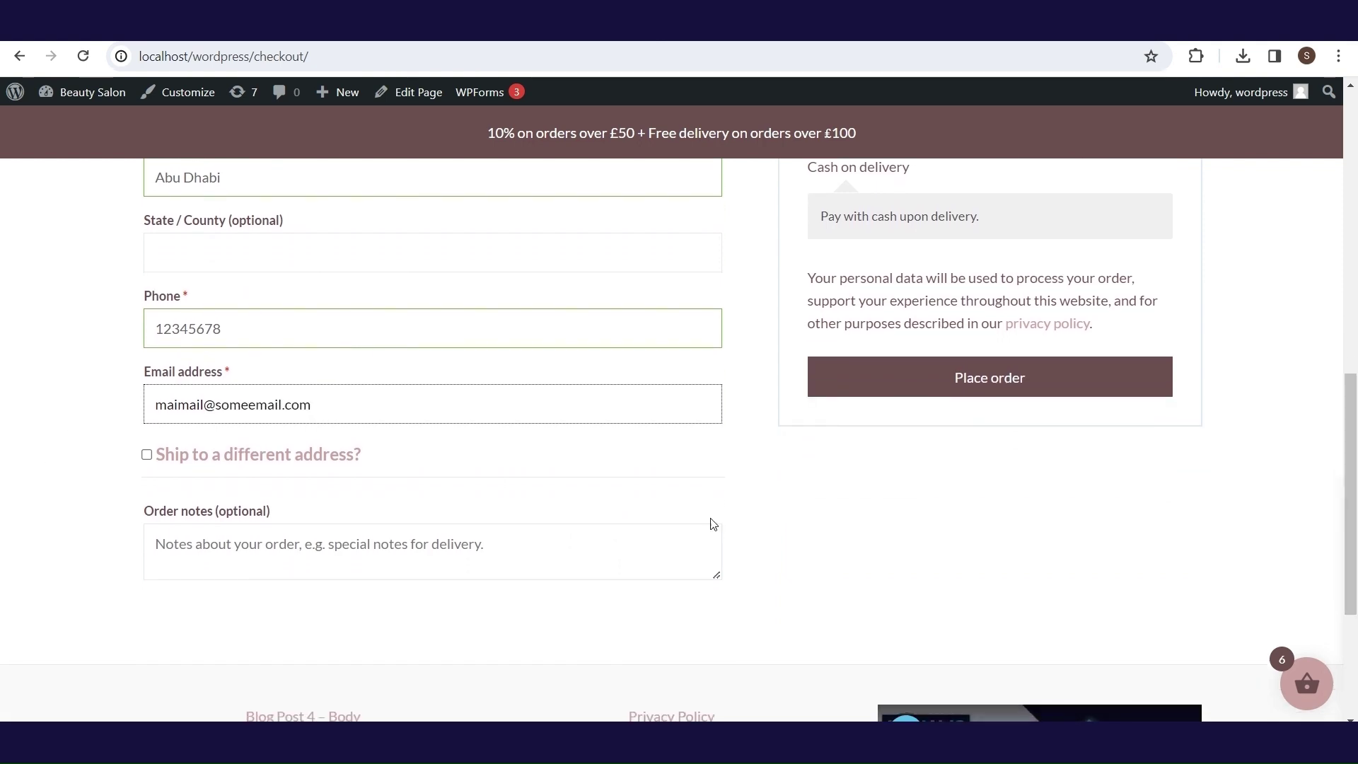
click(147, 456)
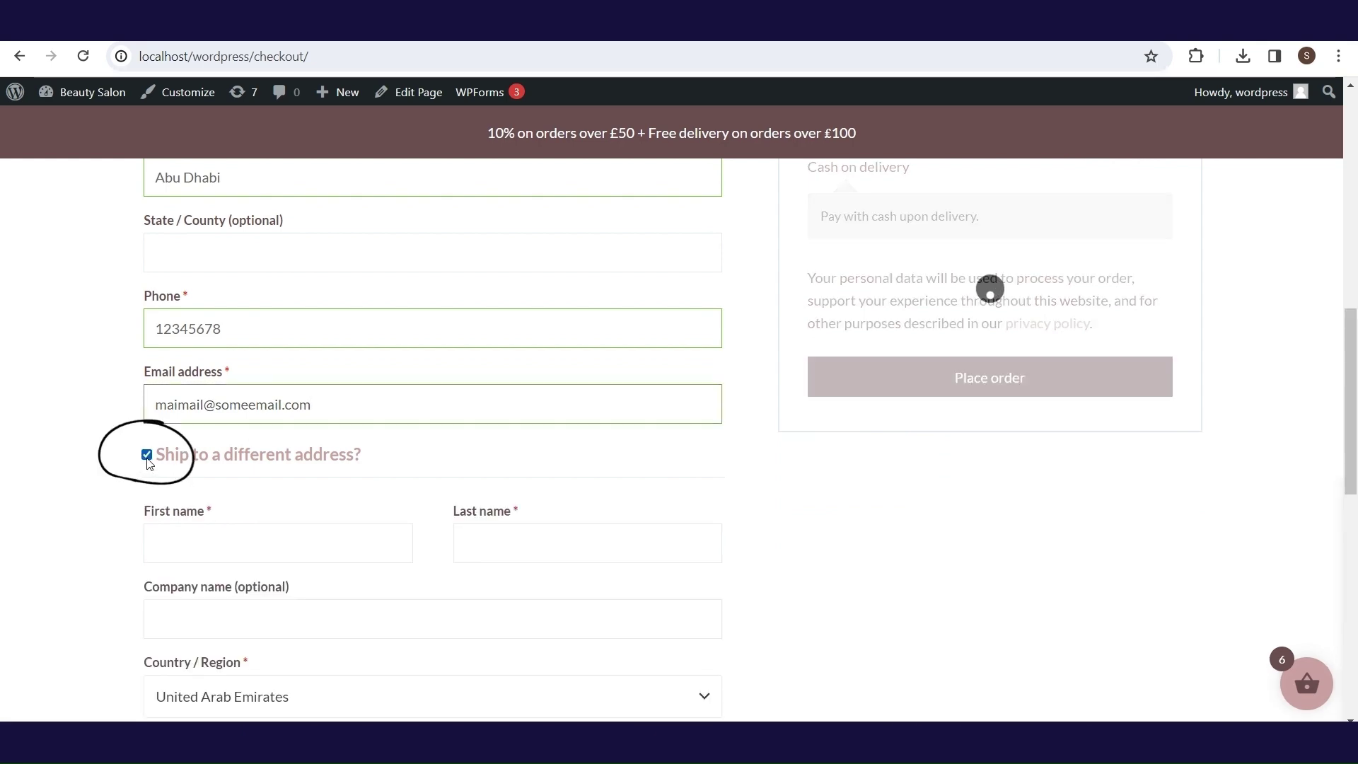
click(146, 445)
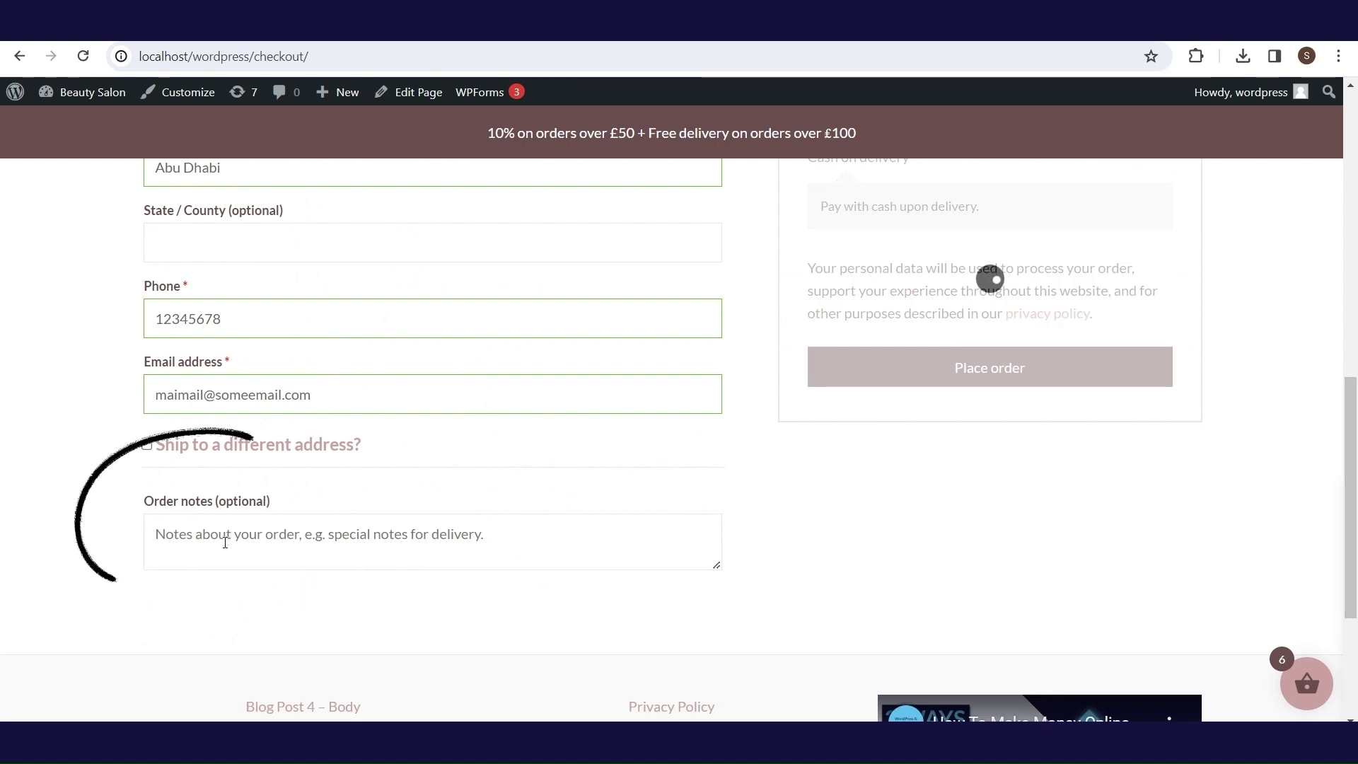
click(225, 540)
text(Delivery)
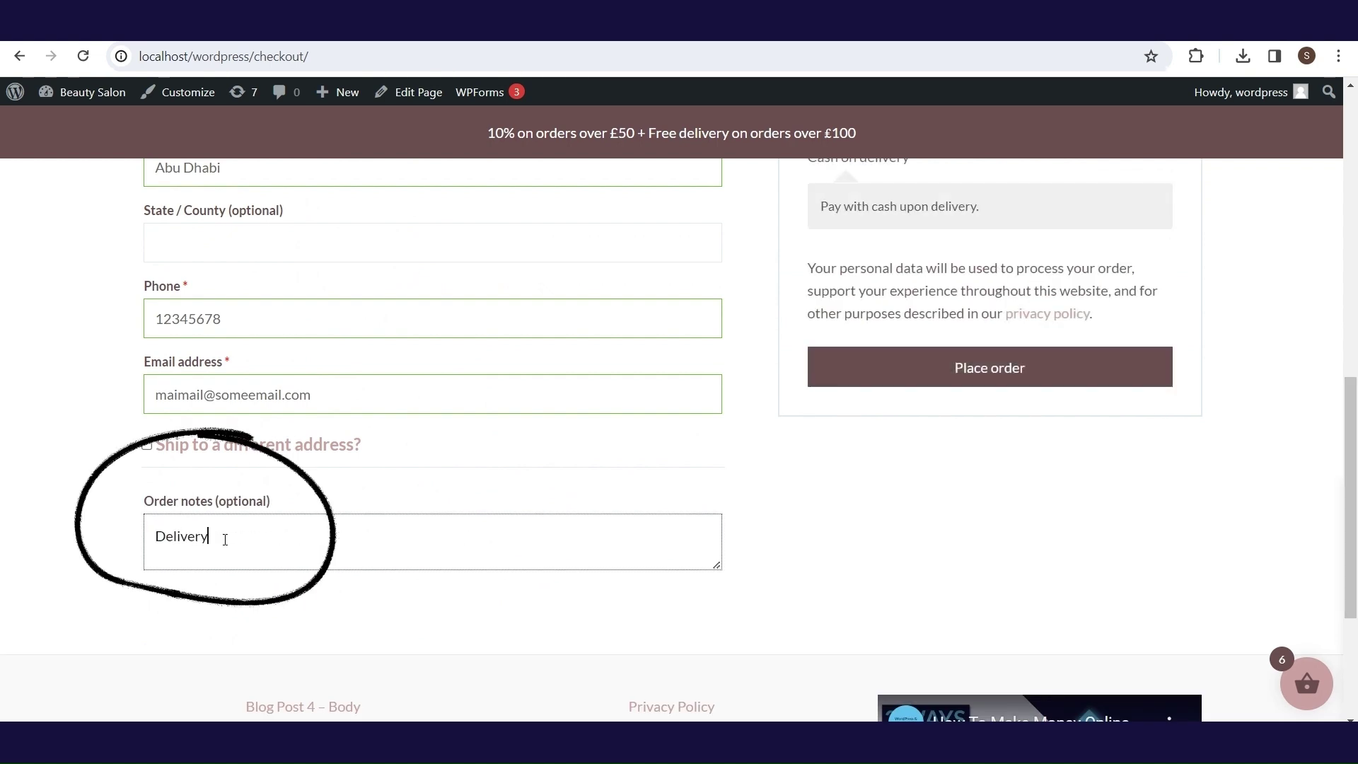
text( time be)
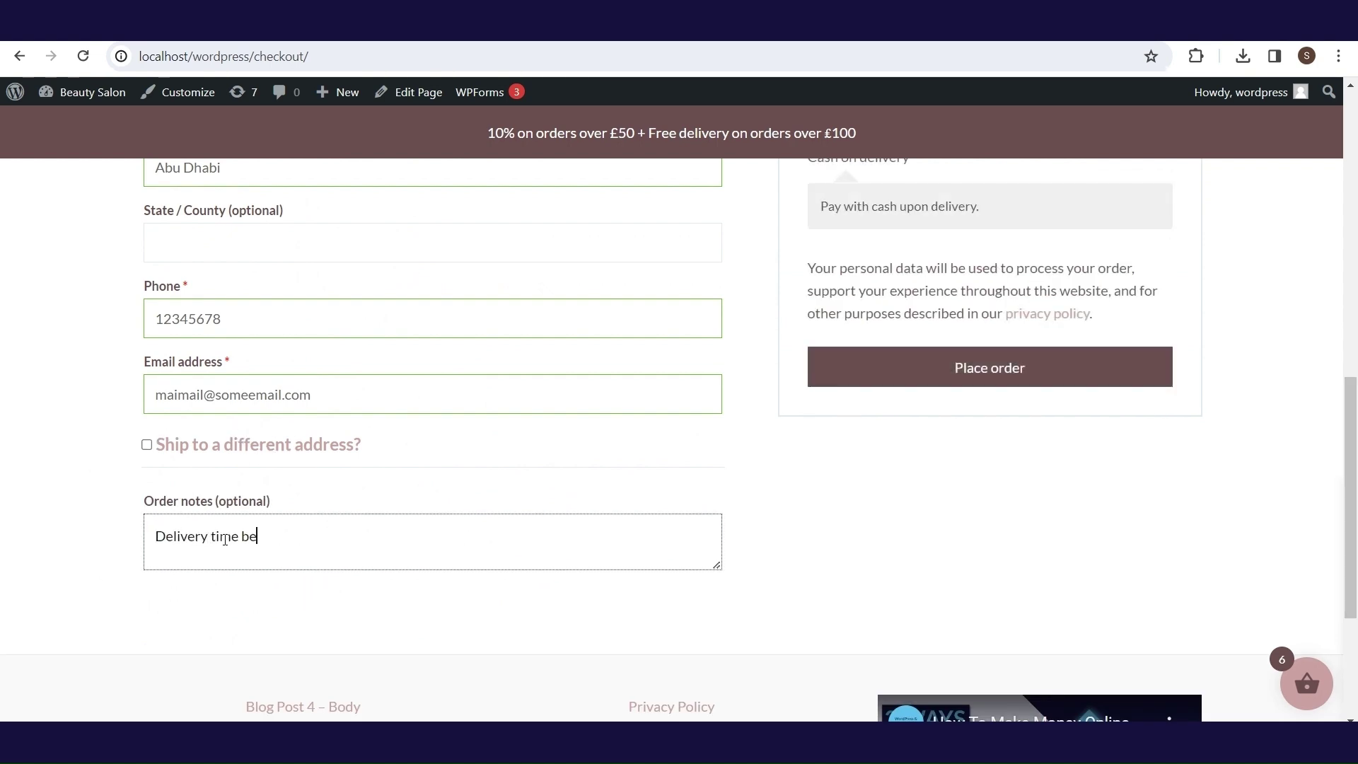
text(tween )
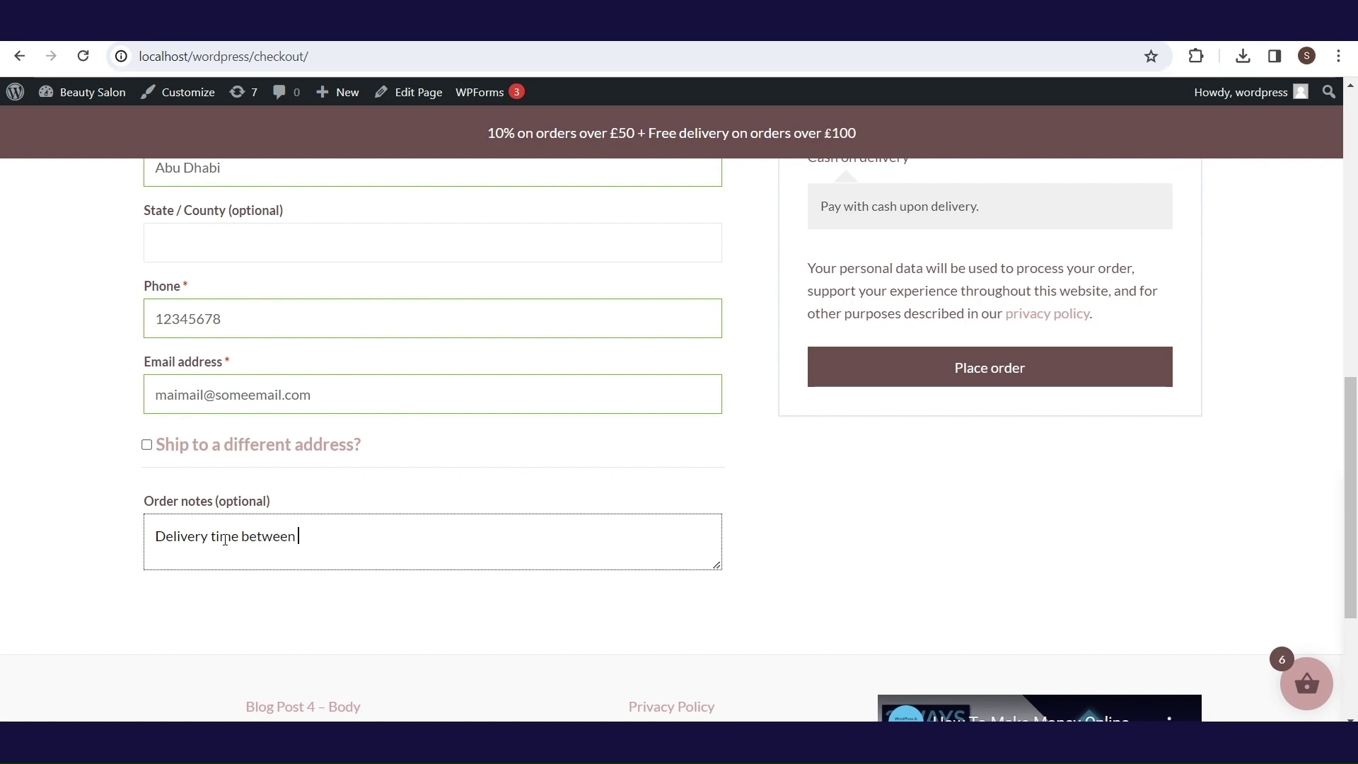
text(10 AM- 11AM)
click(1354, 322)
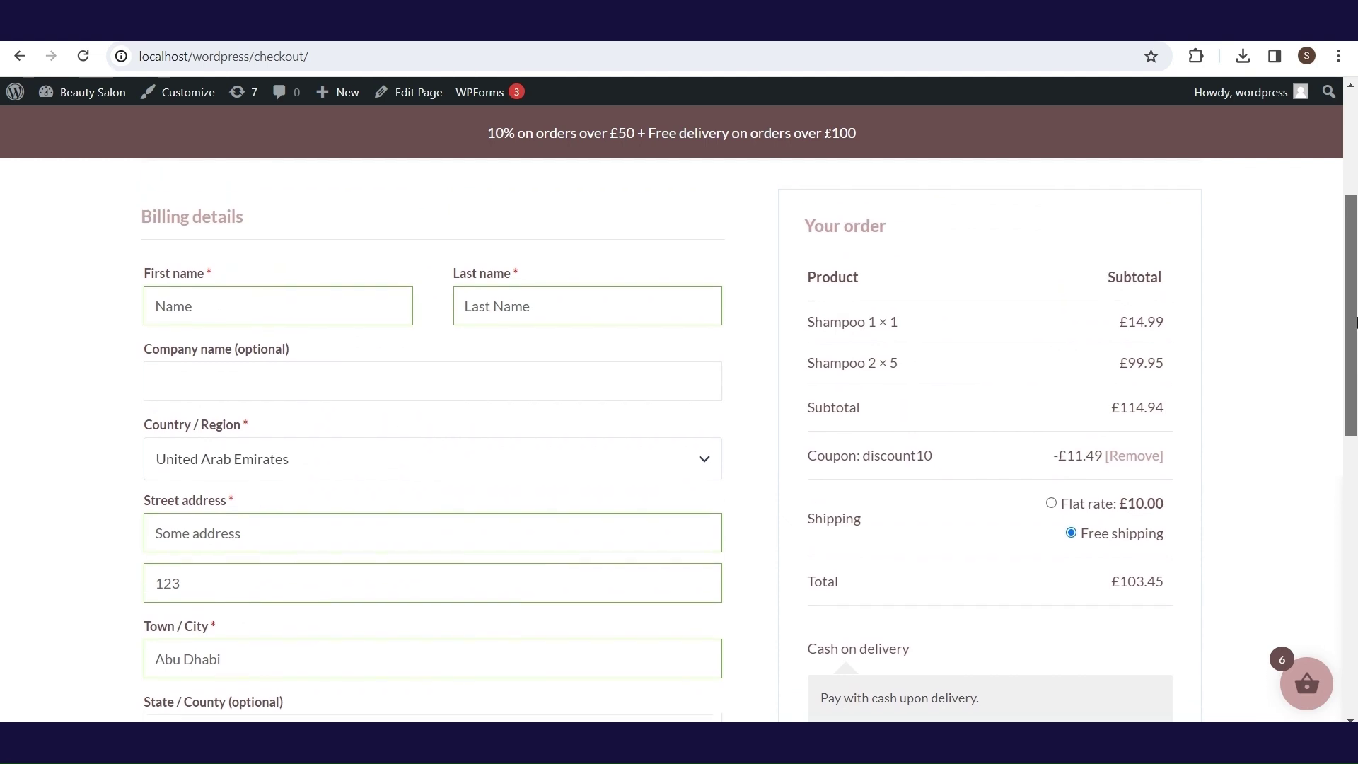
drag(1355, 321, 1352, 425)
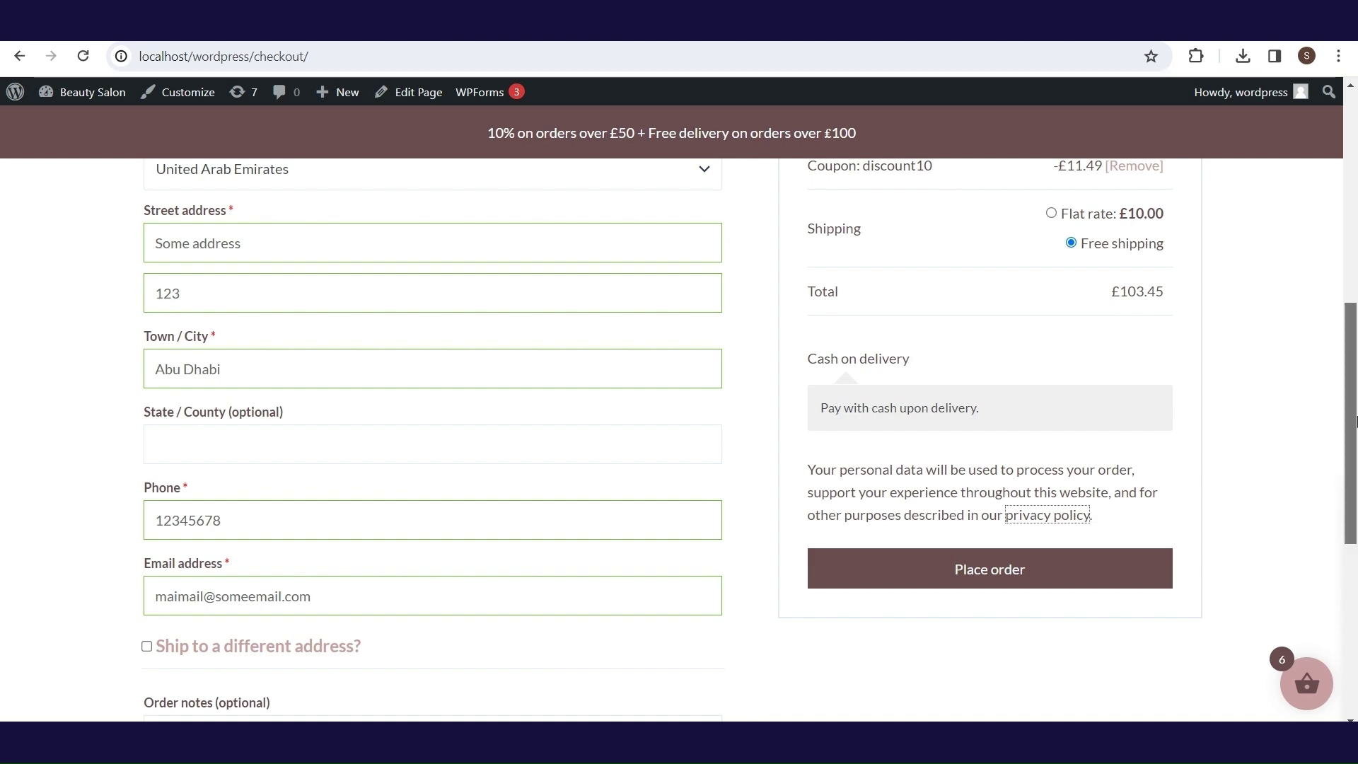
scroll(1038, 417, down, 2)
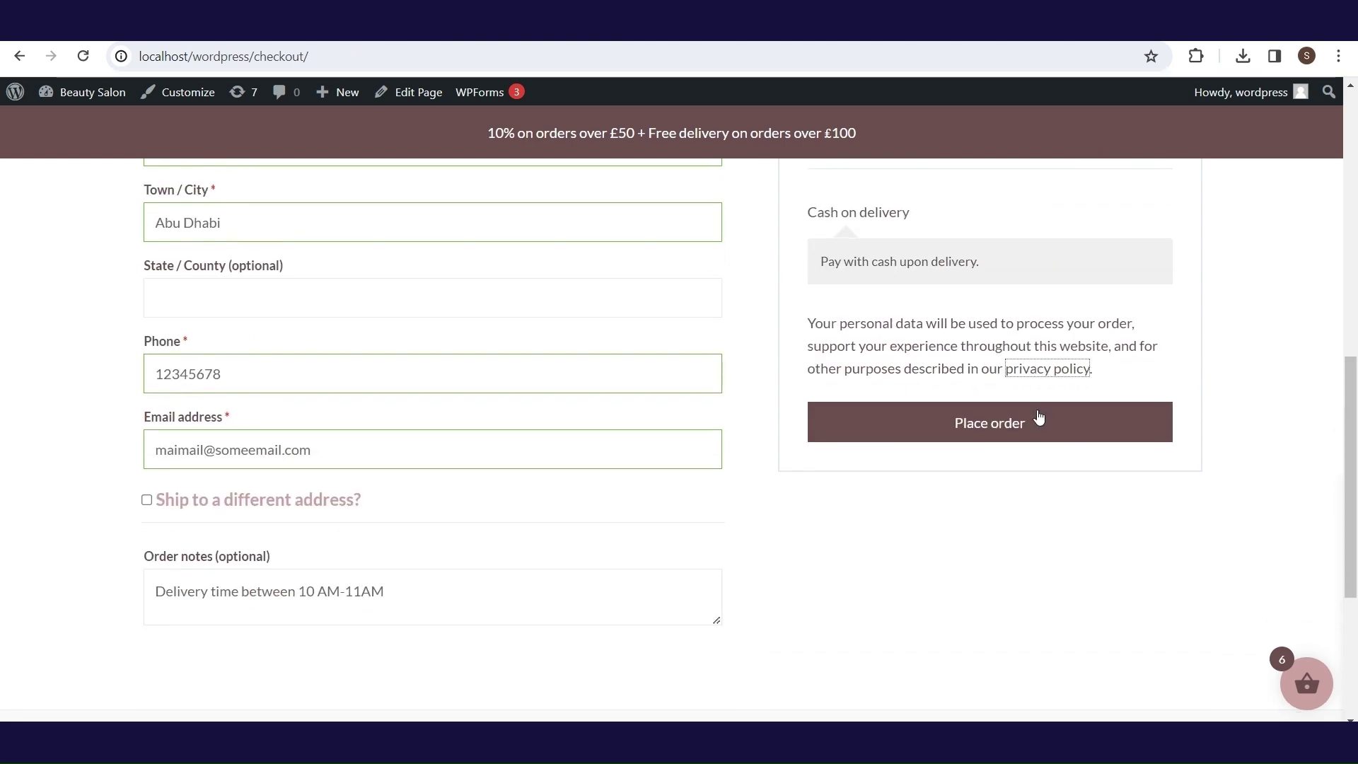
- Place the £103.45 cash-on-delivery order and review the order-received confirmation
click(991, 423)
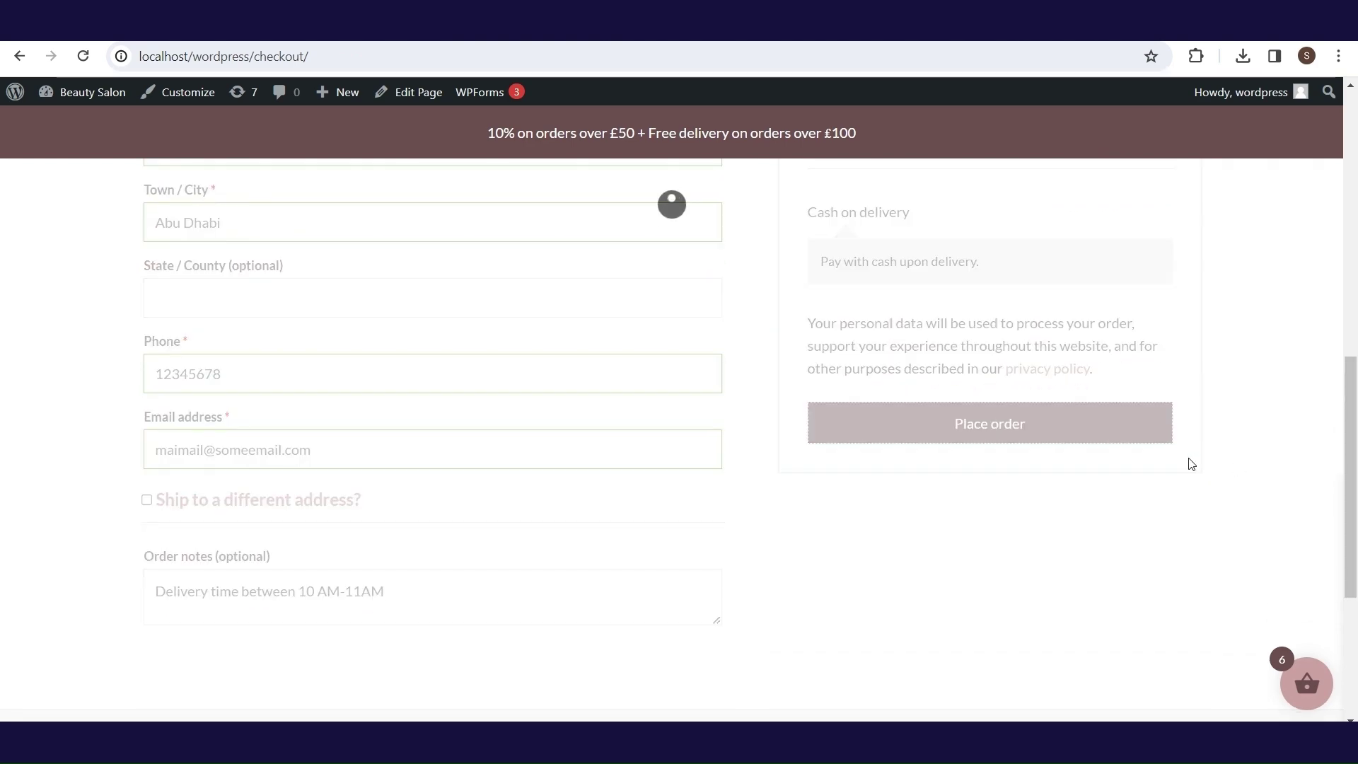
drag(1351, 478, 1355, 417)
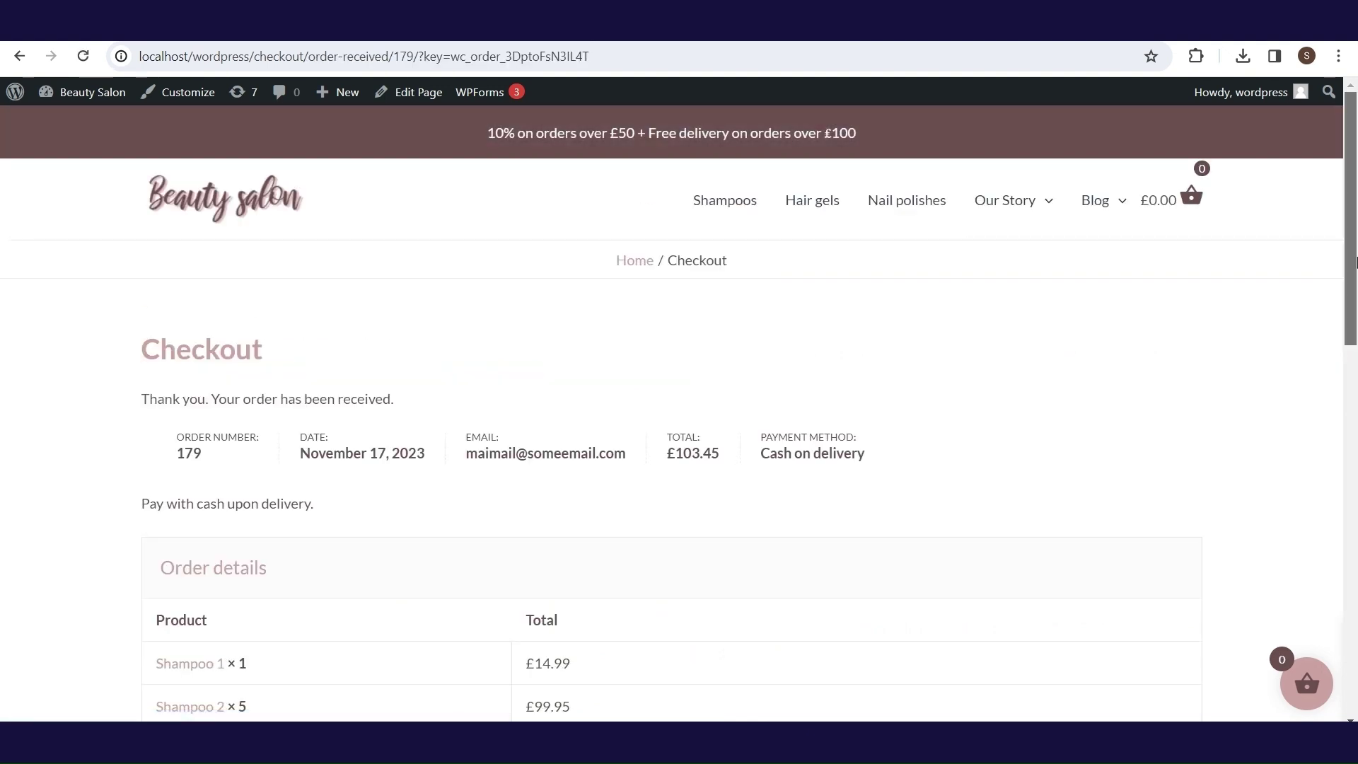
drag(1355, 262, 1355, 300)
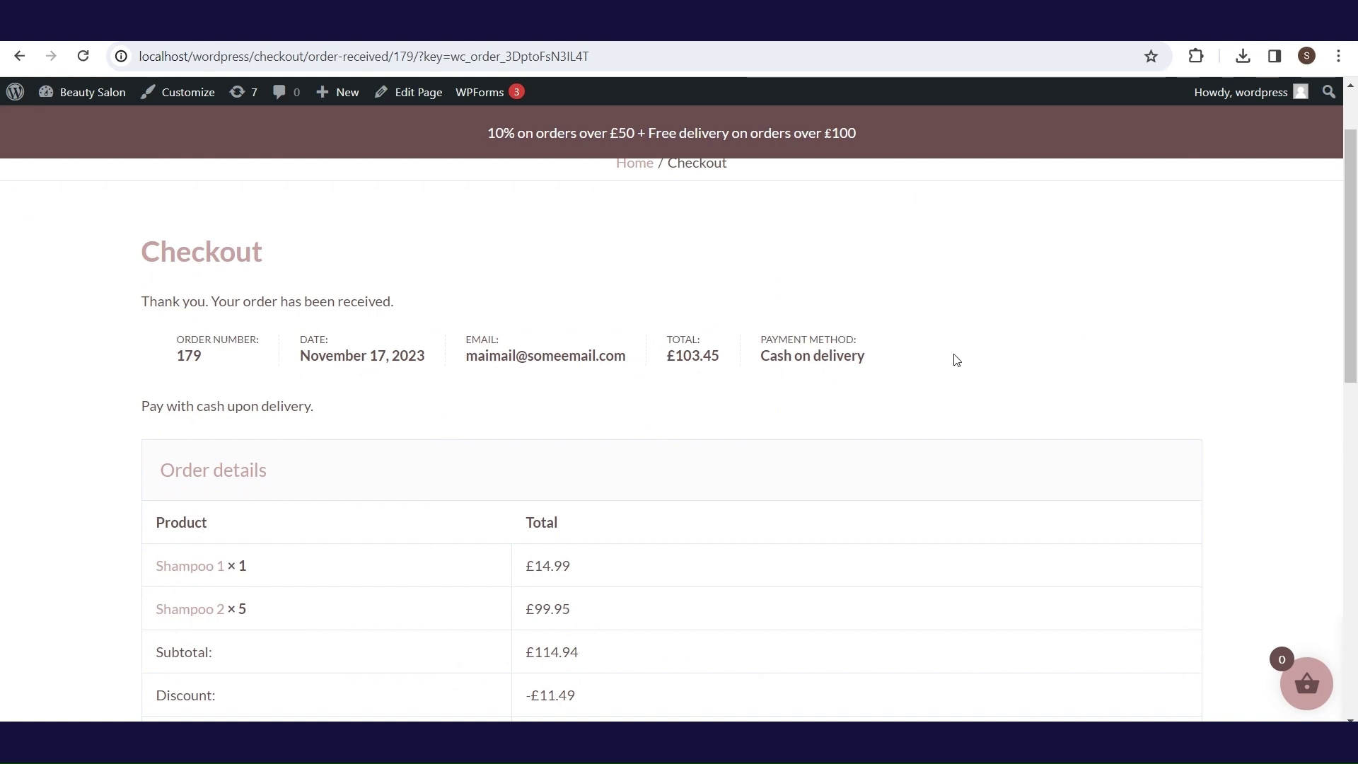
drag(1355, 292, 1355, 347)
scroll(1355, 346, down, 5)
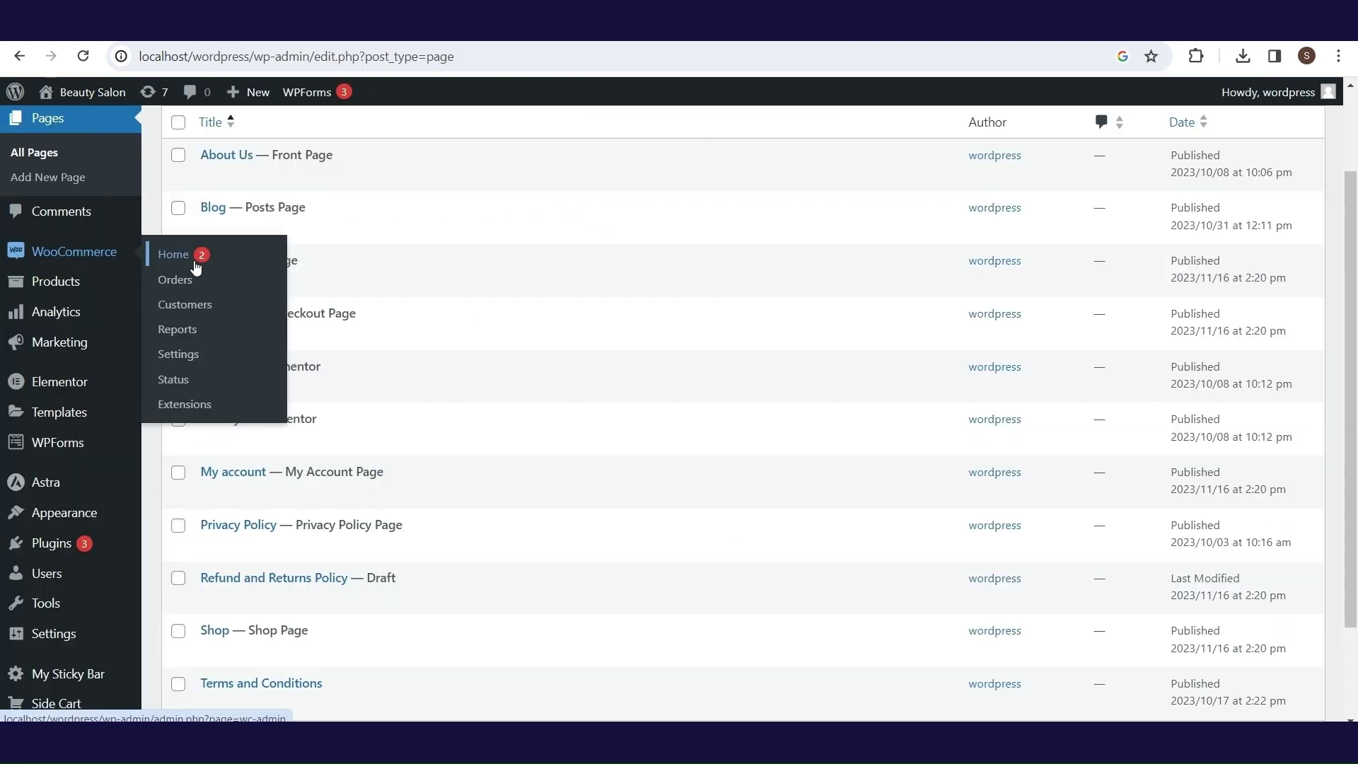
- Open order #179 from WooCommerce Orders and inspect its Order actions and Status options
click(192, 285)
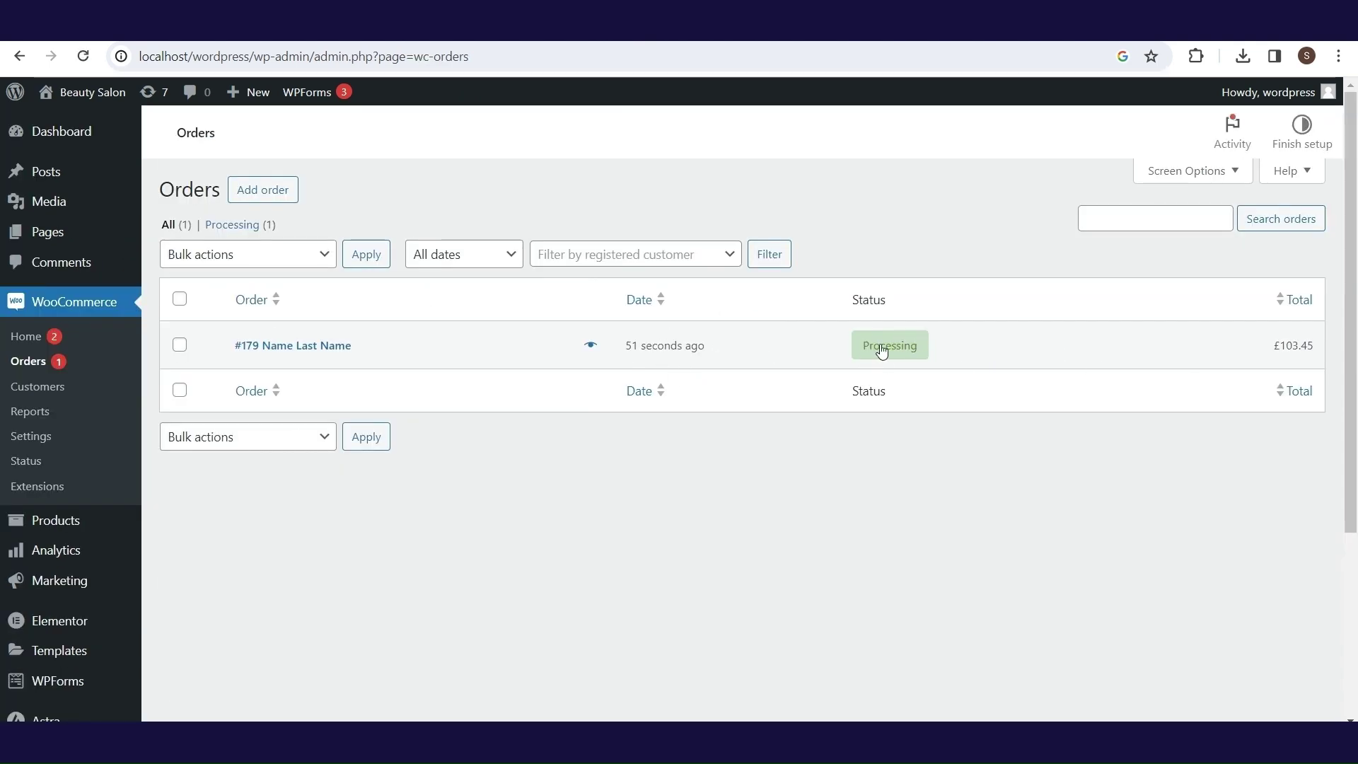
click(328, 351)
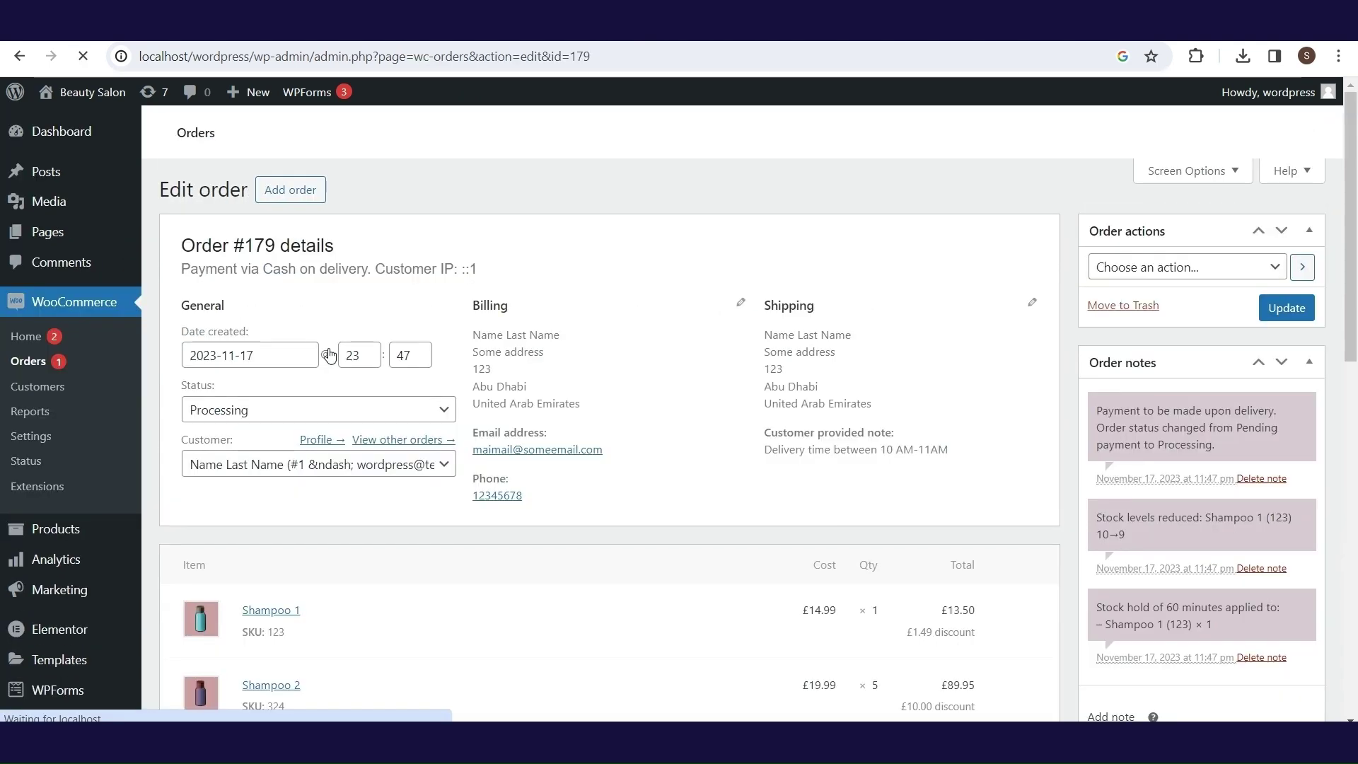
mouse_move(1354, 160)
mouse_down()
mouse_move(1355, 233)
mouse_move(1355, 159)
mouse_up()
click(1268, 272)
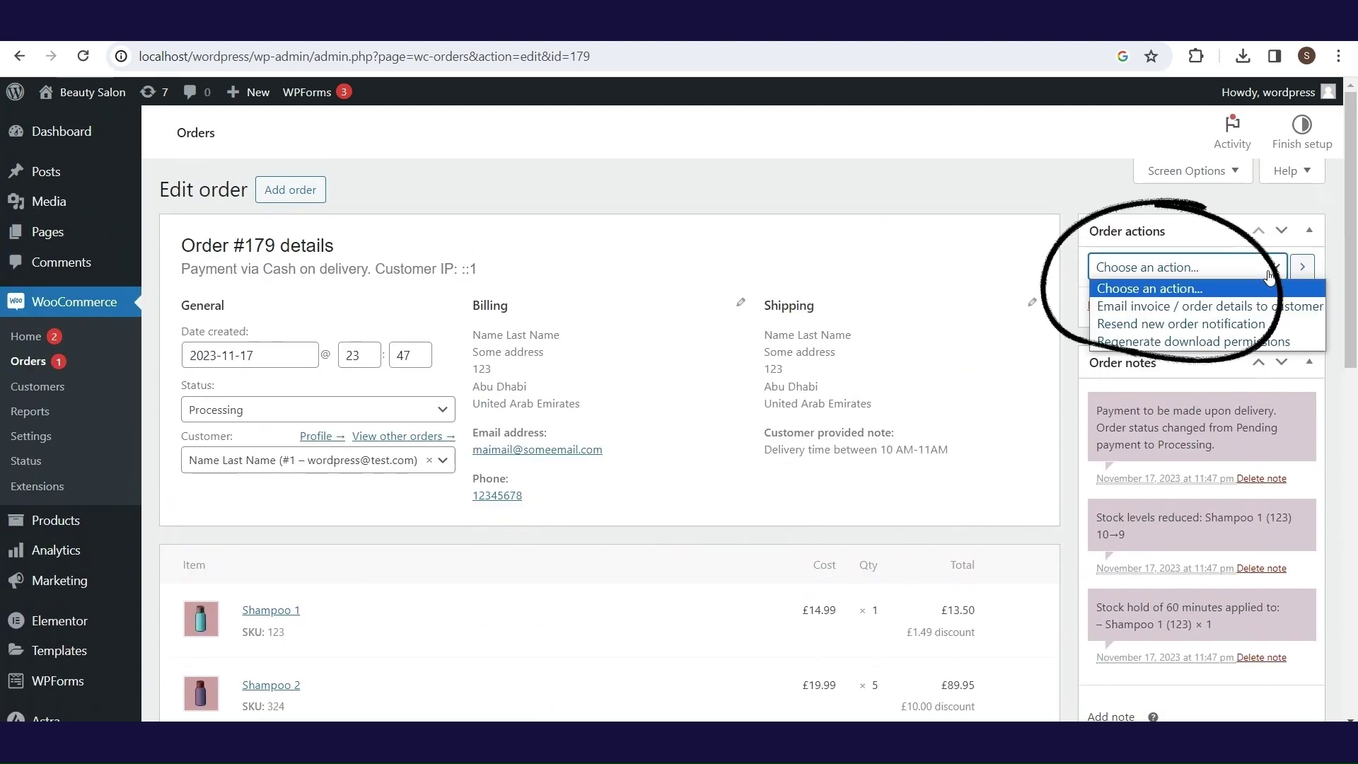
click(439, 410)
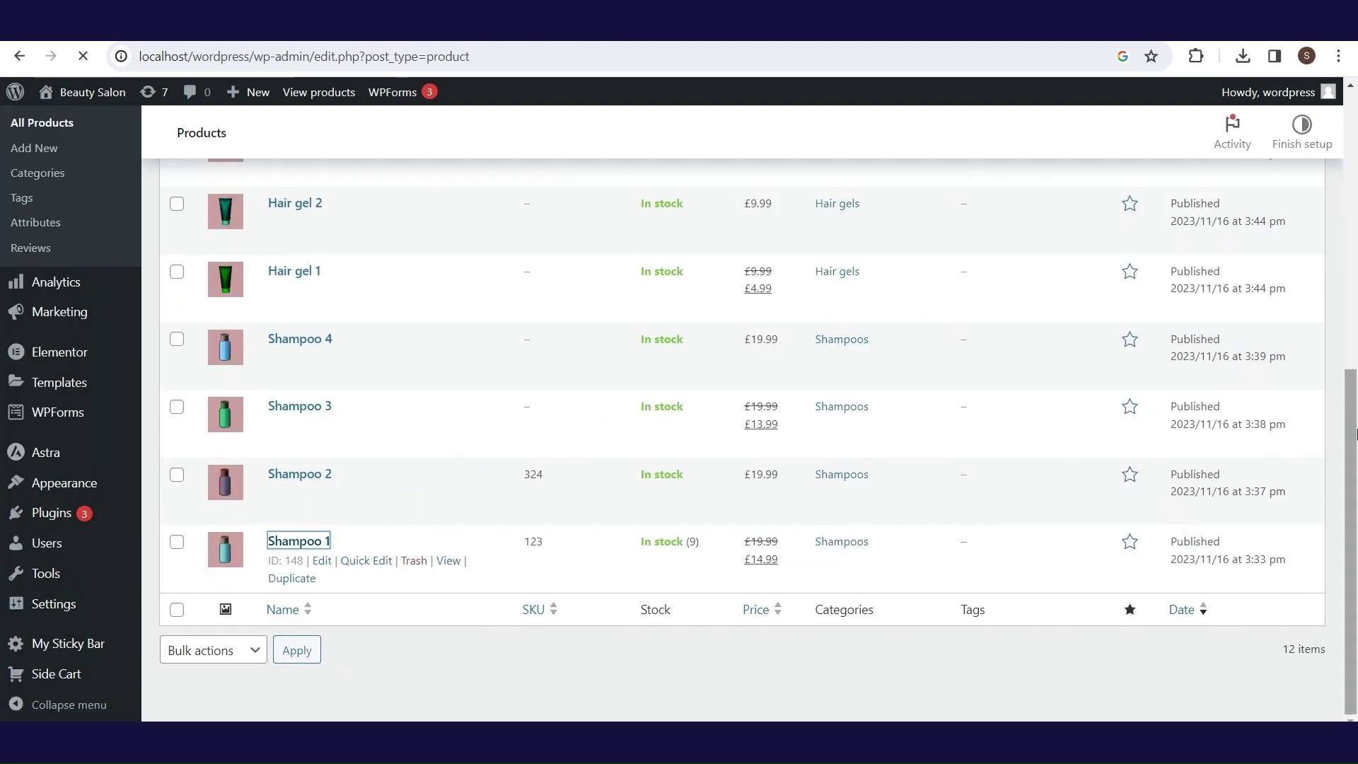
- Check Shampoo 1's inventory (SKU 123, stock 9) and switch its type to Variable product
scroll(567, 387, down, 8)
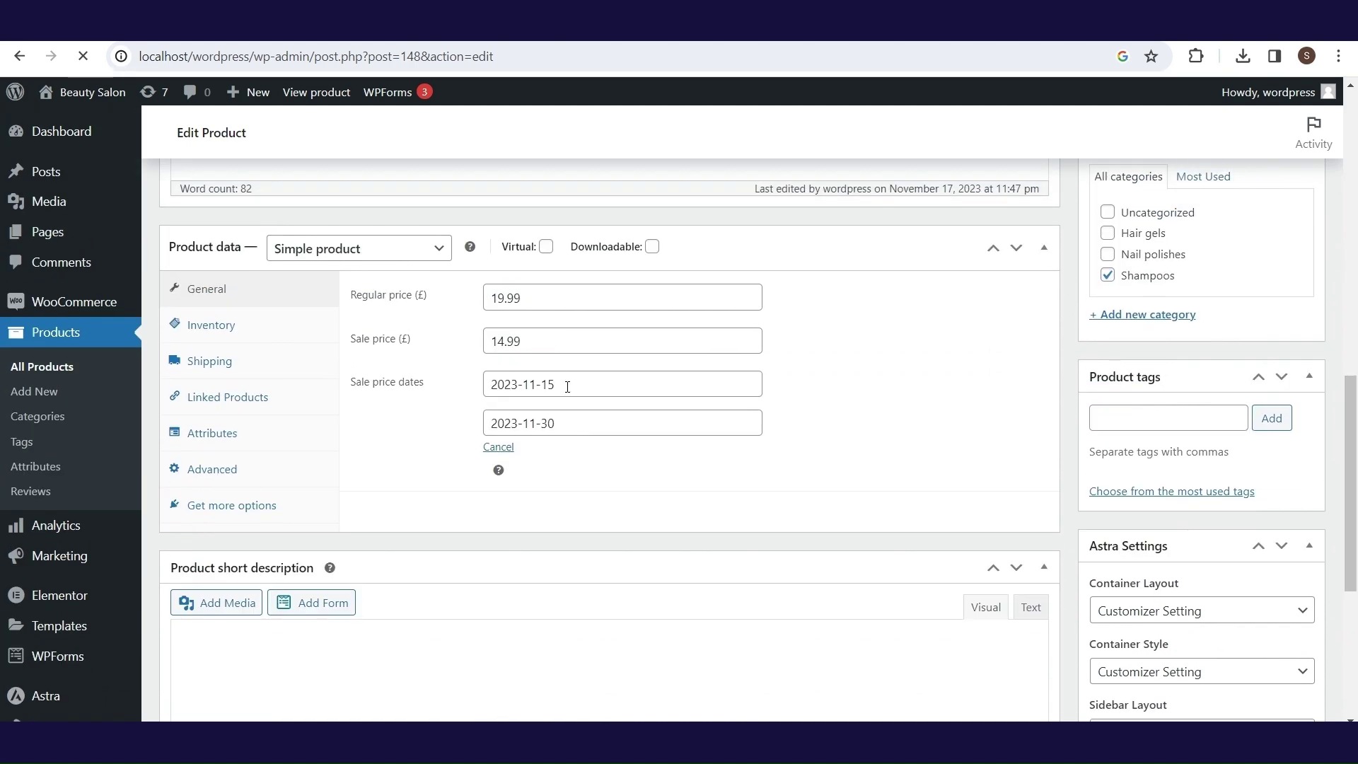
click(229, 333)
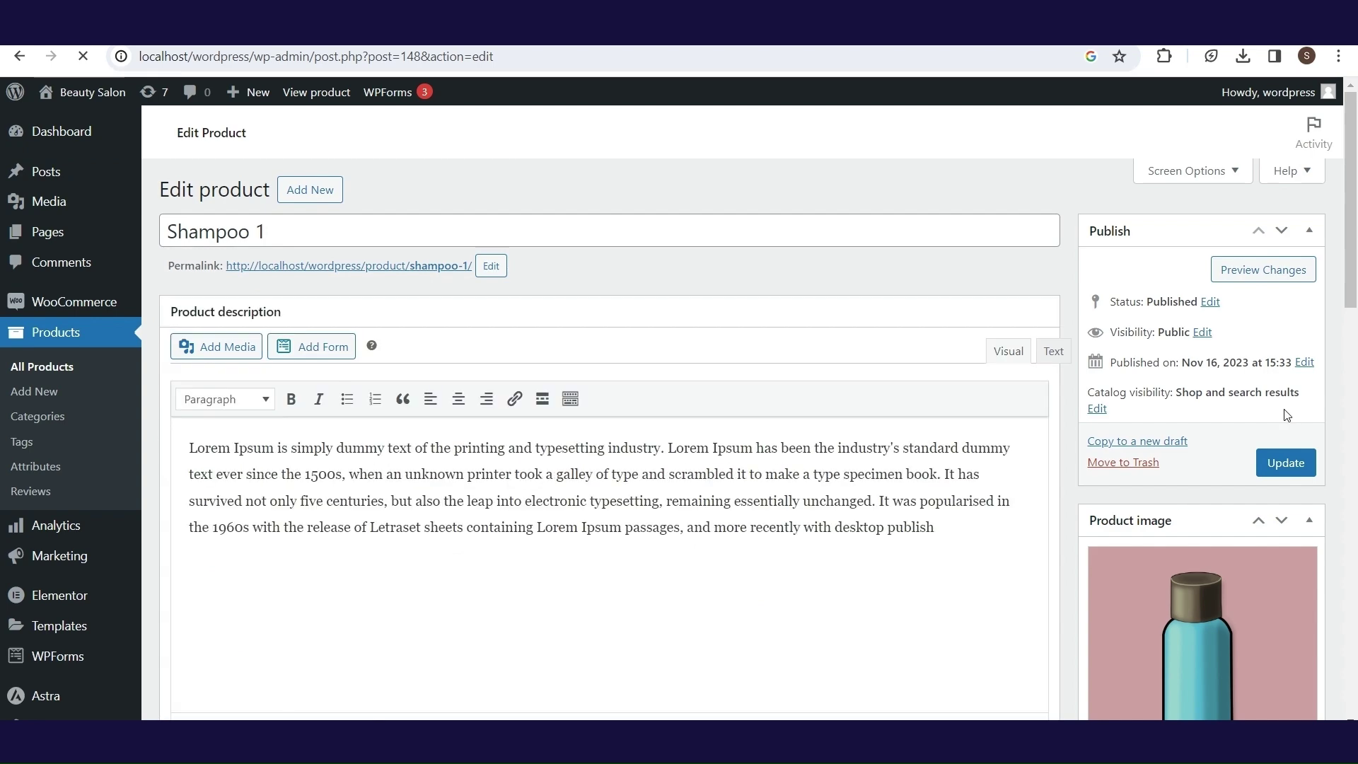
drag(1356, 225, 1334, 402)
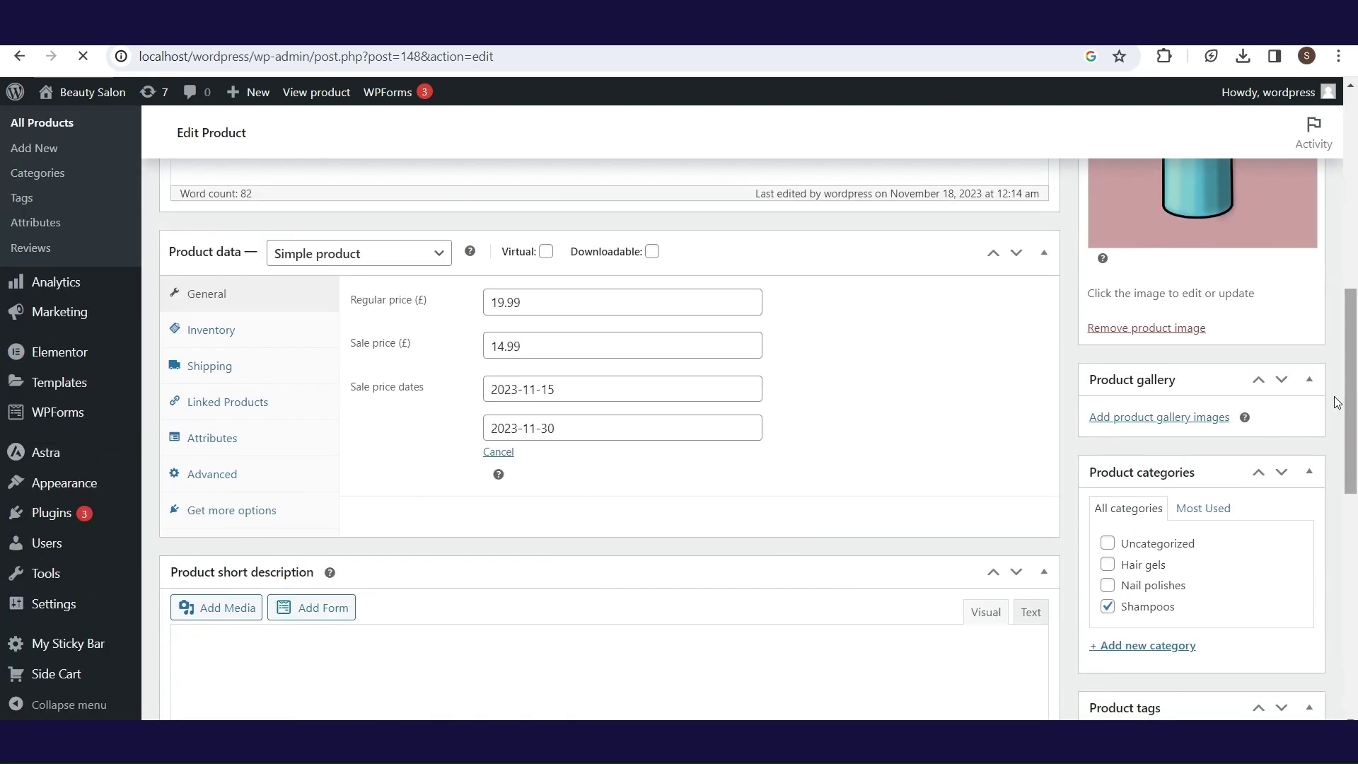
click(375, 263)
click(357, 344)
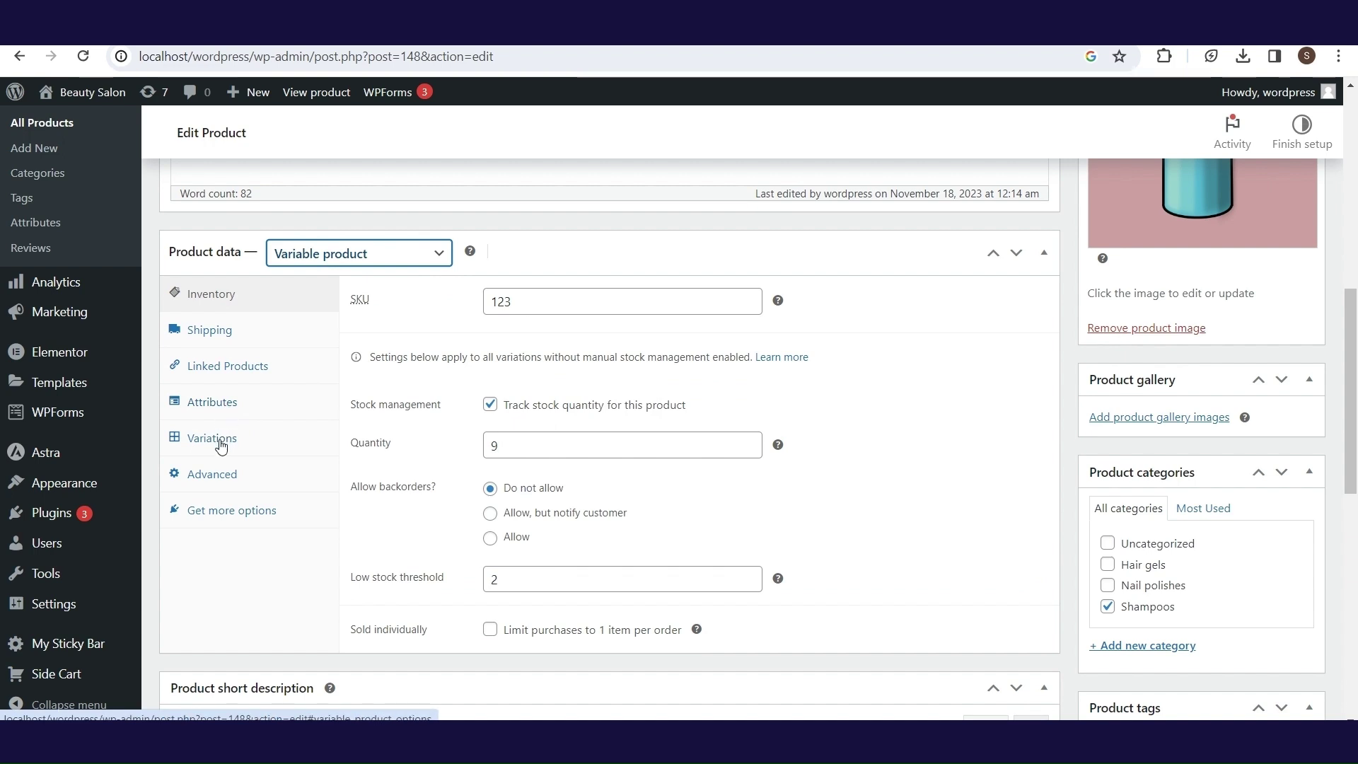
- Add Color and Size (50 ml | 100 ml) attributes to Shampoo 1 and save them
click(223, 410)
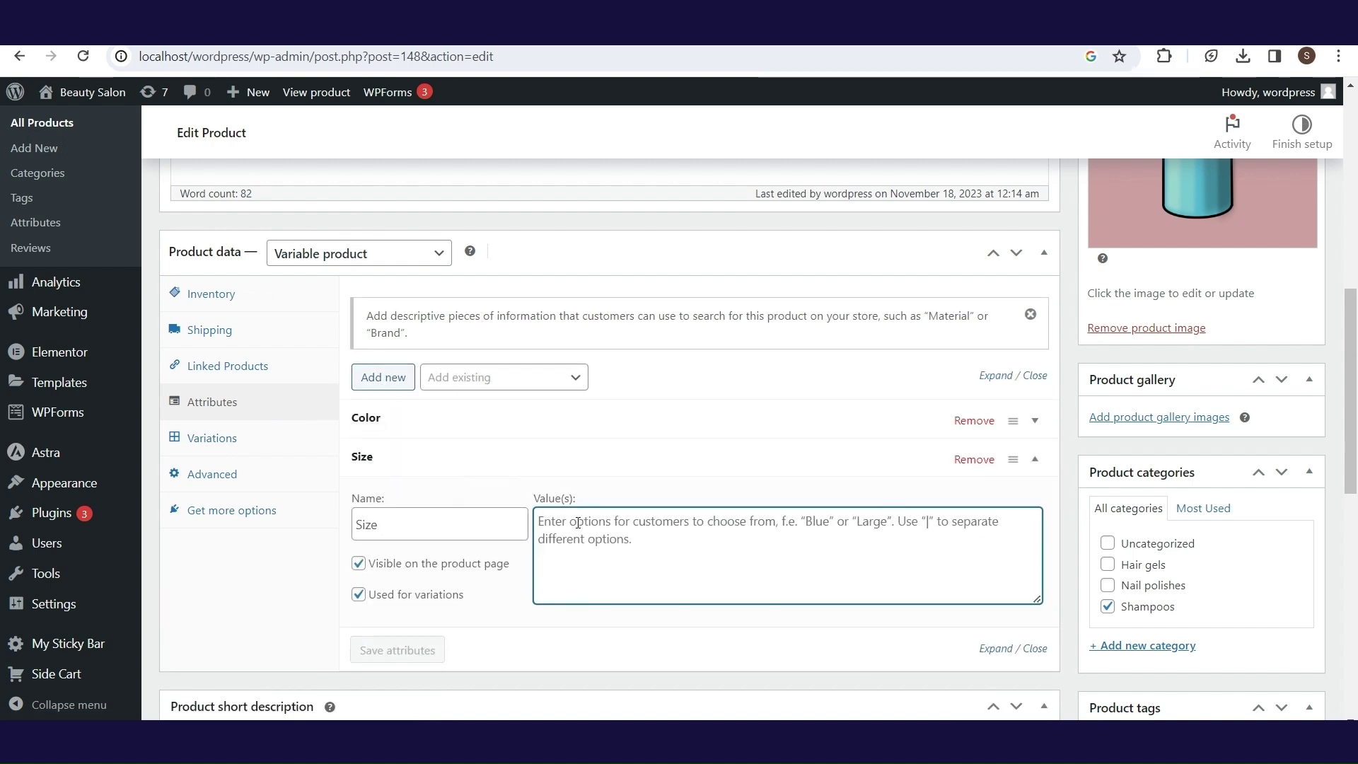
text(50 ml)
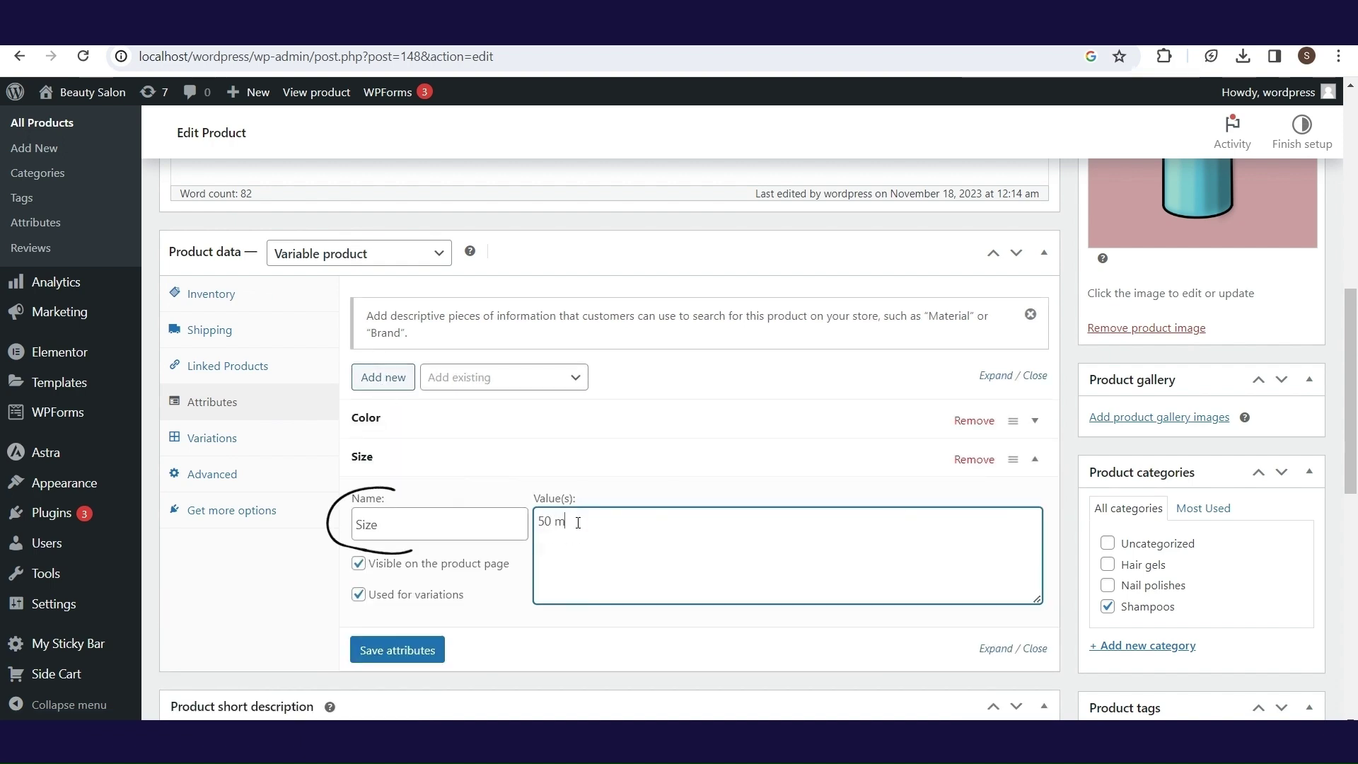
text(|100 ml)
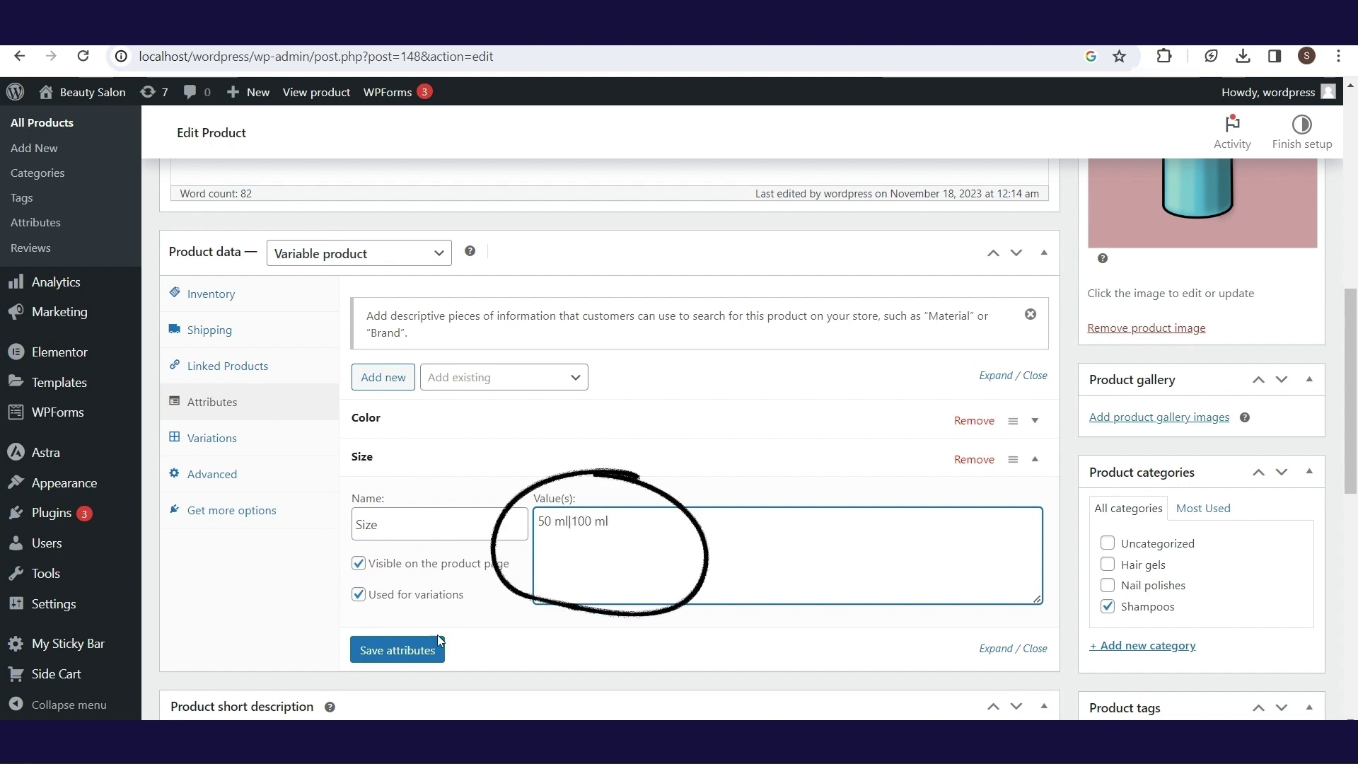
click(413, 649)
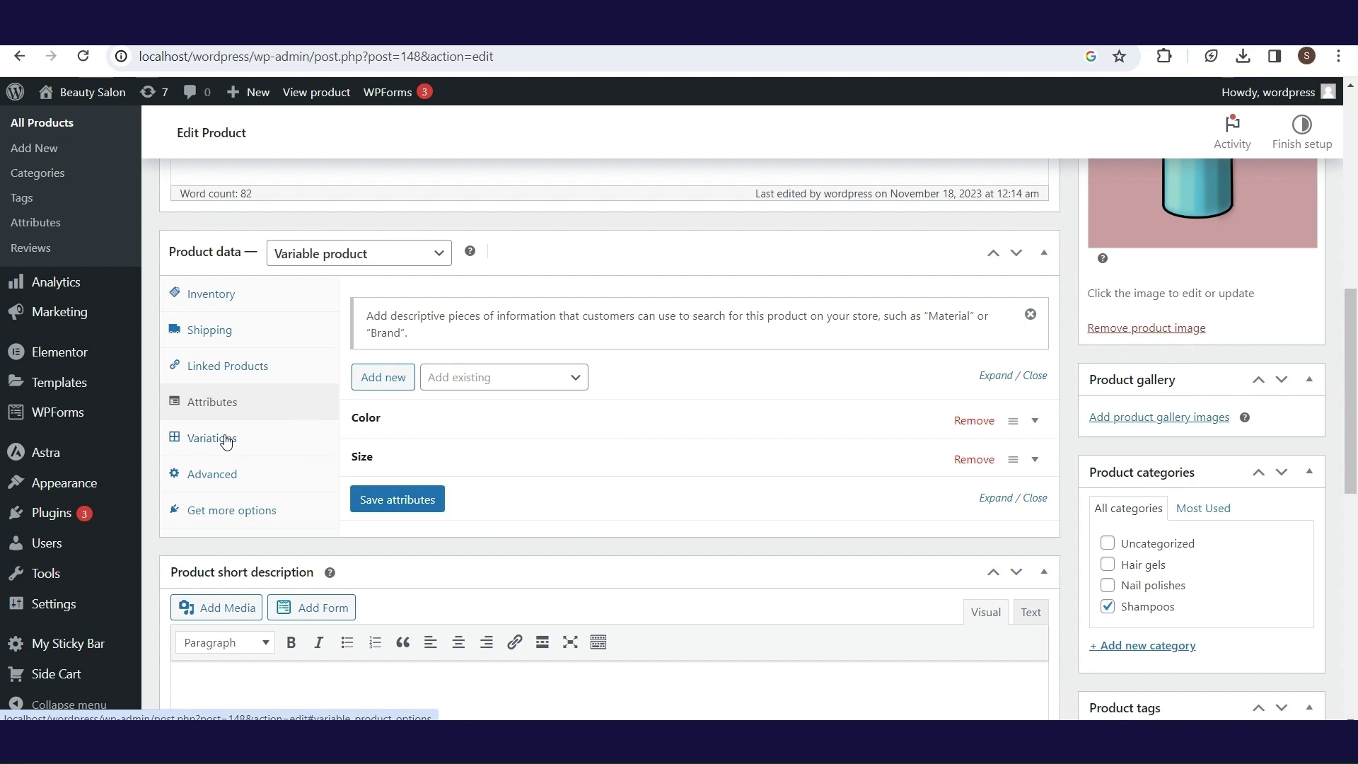
click(226, 442)
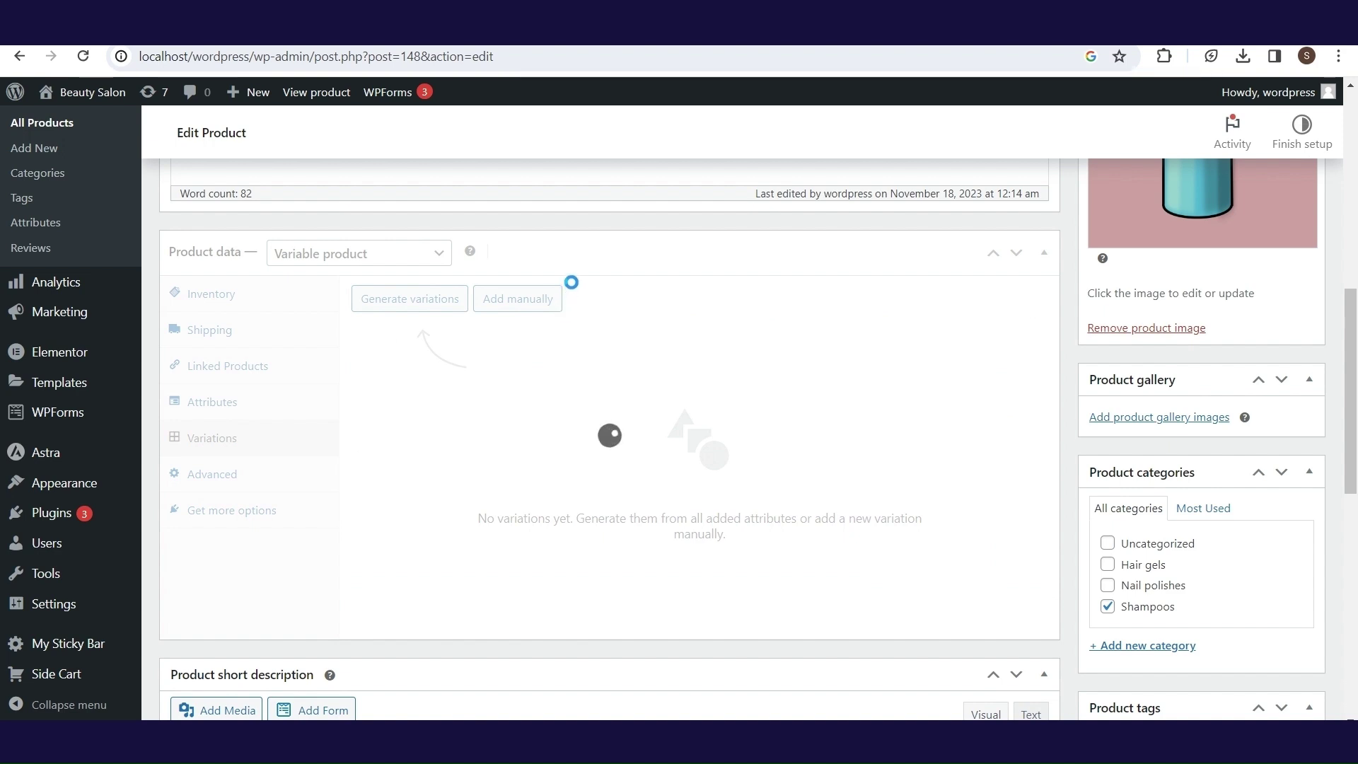
- Manually add Blue 50 ml and Blue 100 ml variations
click(539, 298)
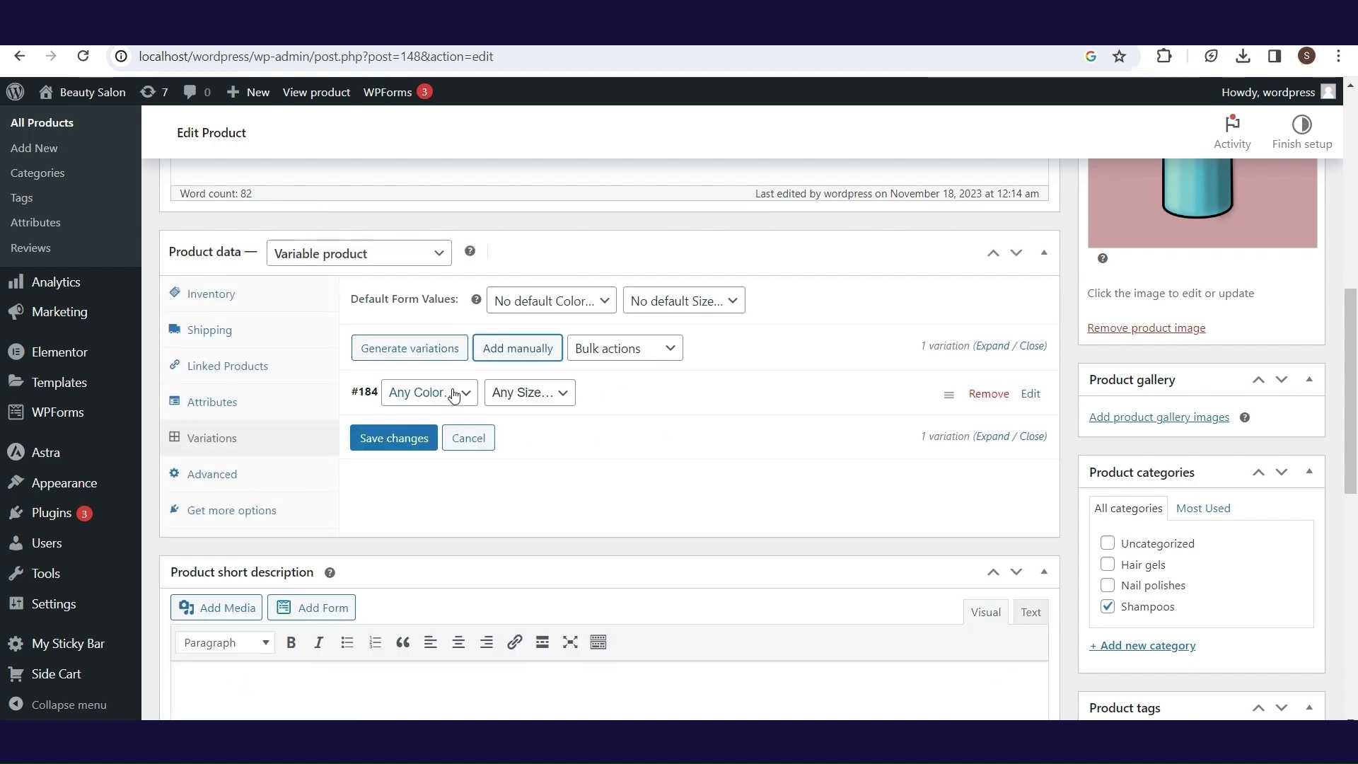
click(461, 400)
click(424, 428)
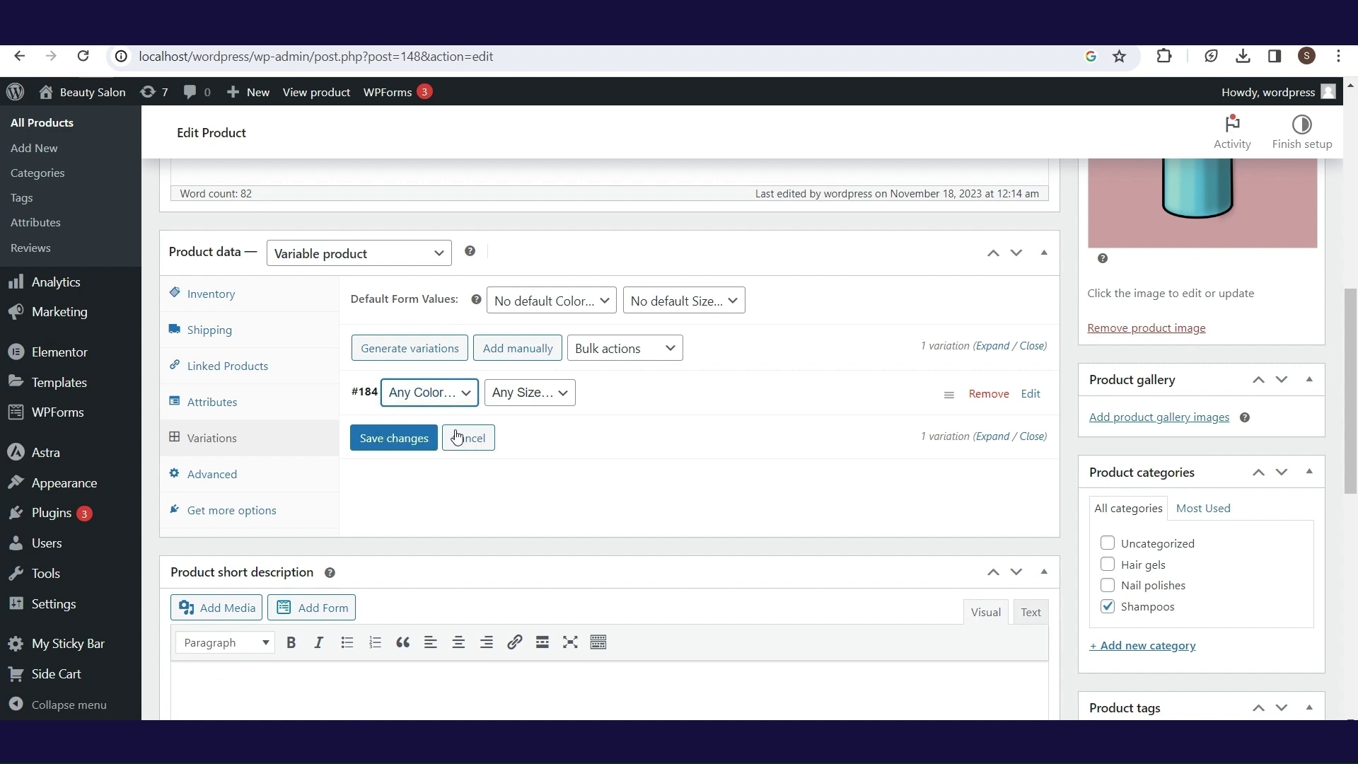
click(551, 403)
click(557, 430)
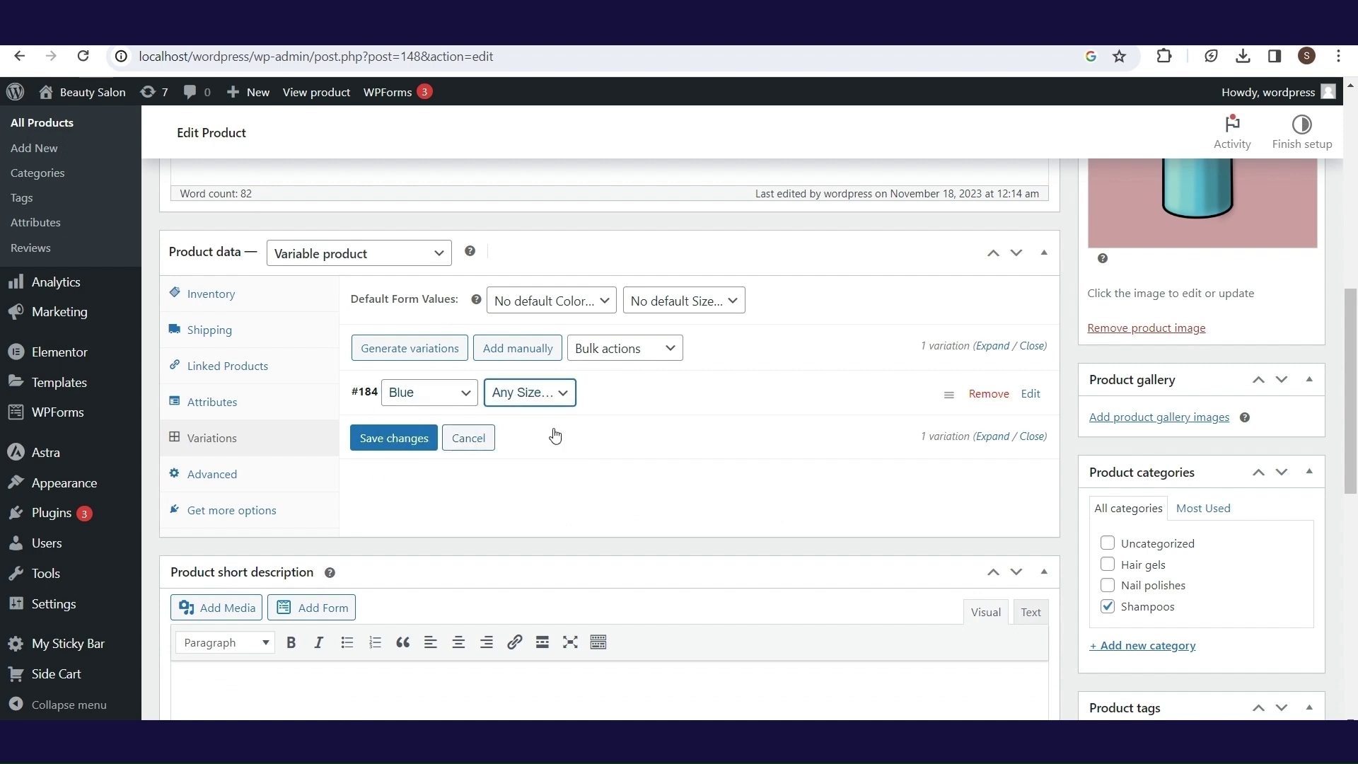
click(394, 437)
click(512, 346)
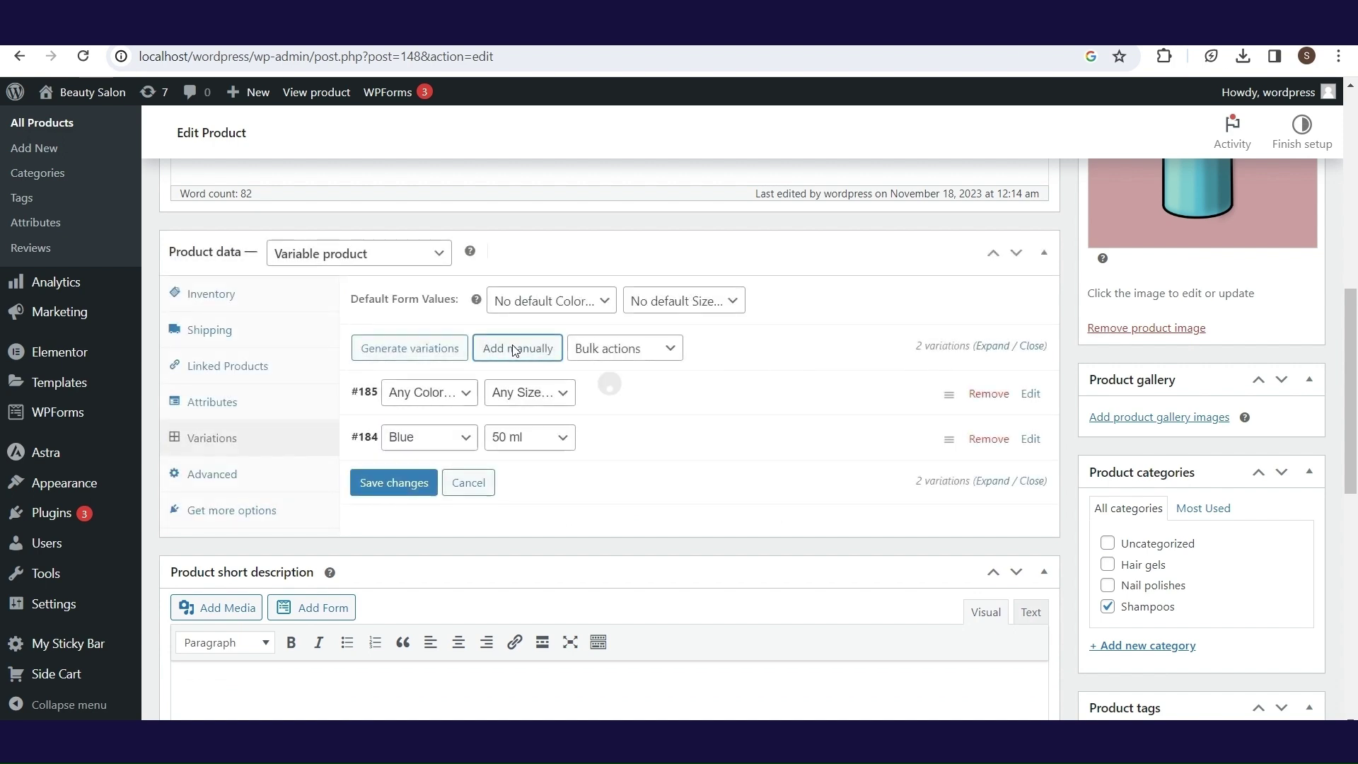
click(429, 392)
click(425, 427)
click(530, 391)
- Add a Green 50 ml variation, then generate variations for every color/size combination
click(529, 449)
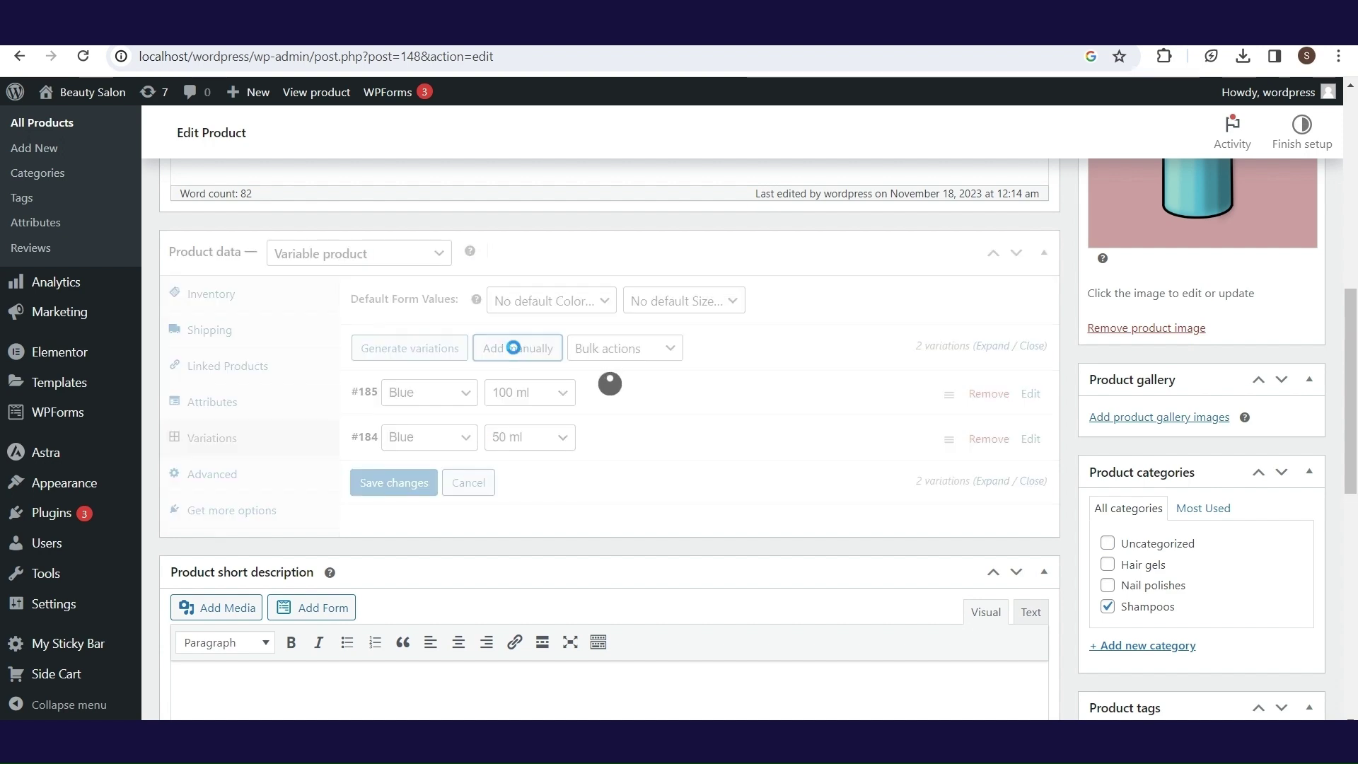
click(429, 392)
click(424, 446)
click(529, 391)
click(529, 427)
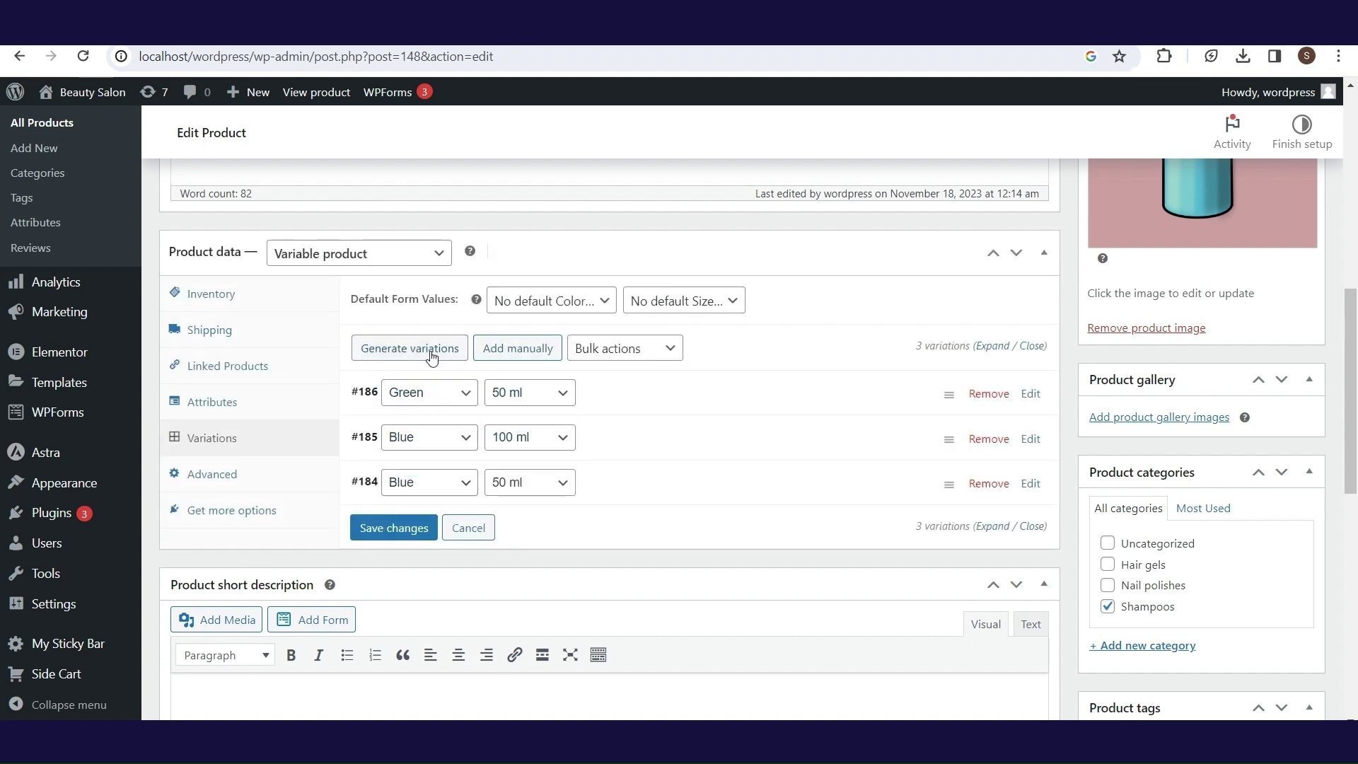
click(432, 349)
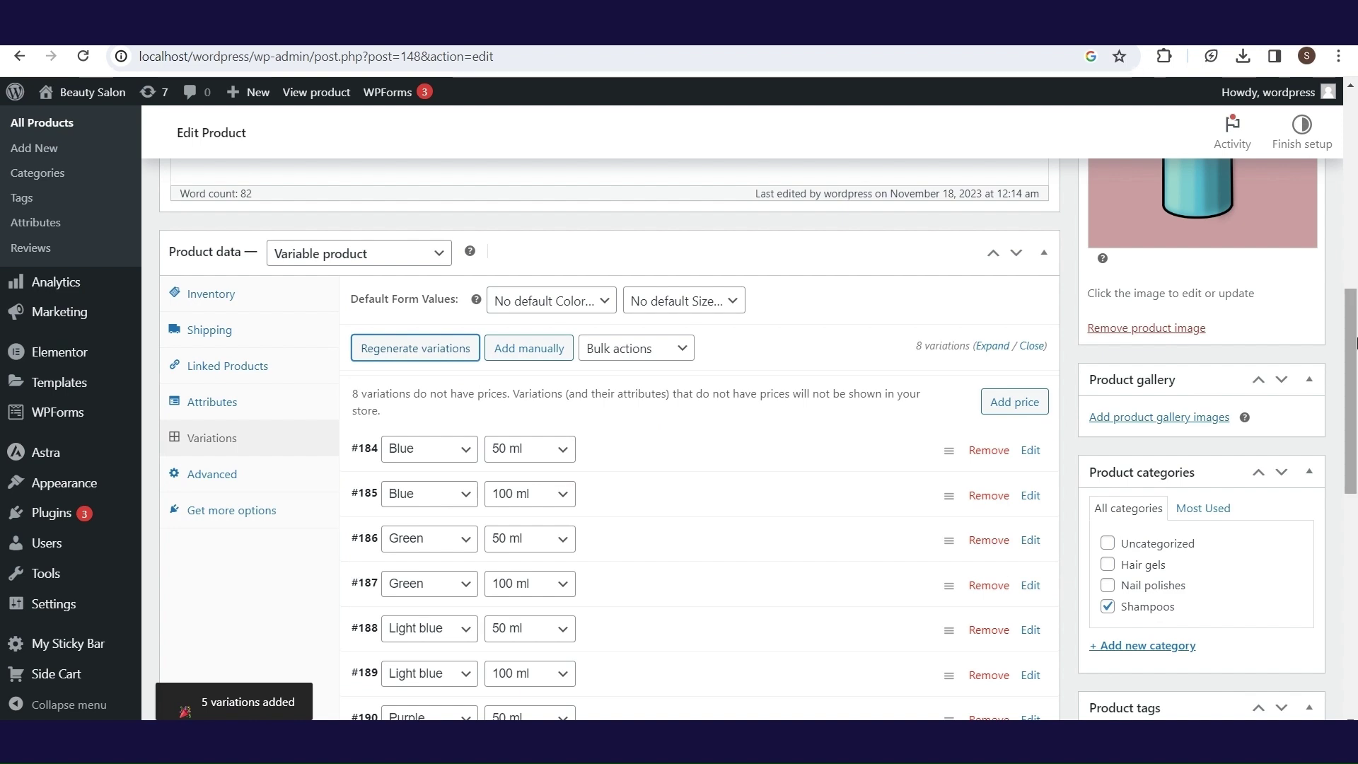
drag(1351, 343, 1350, 398)
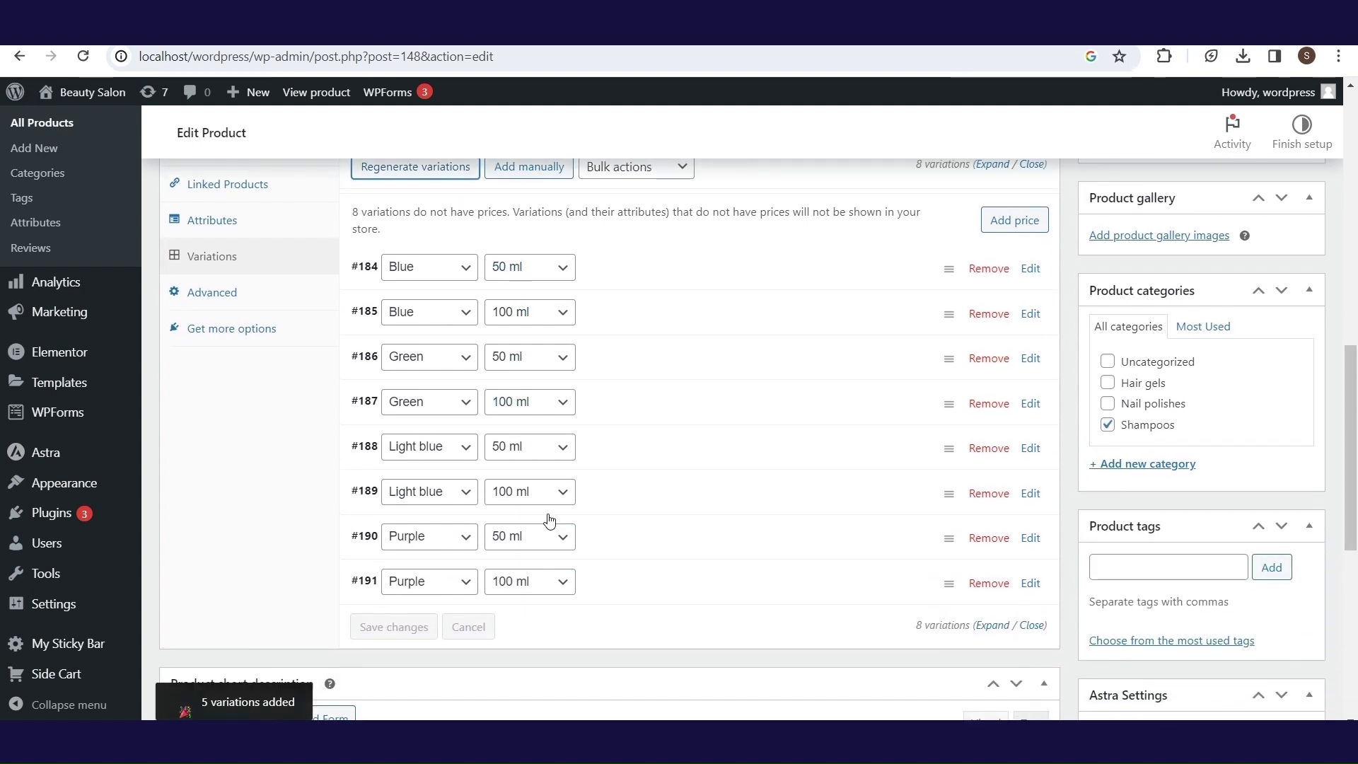
- Give variation #184 the blue bottle image and a 19.99 regular price
click(1030, 269)
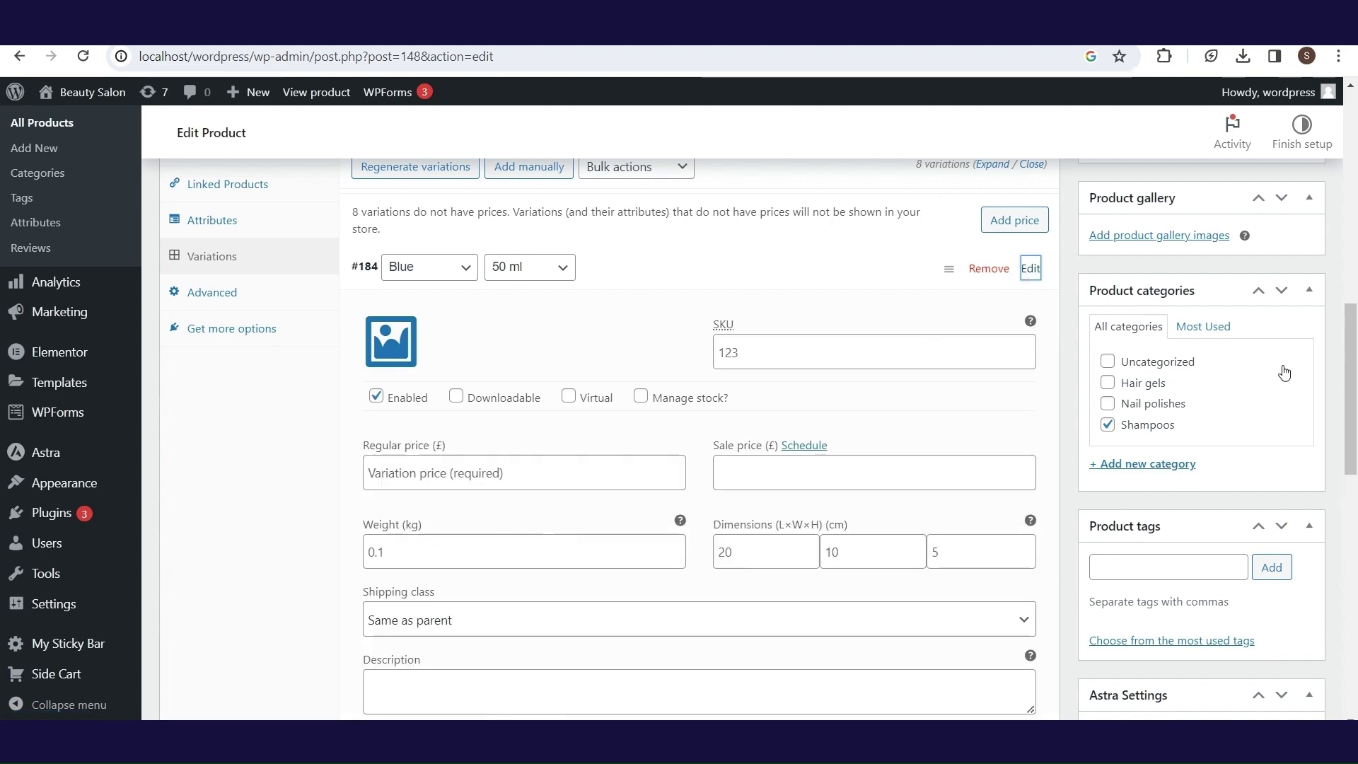
drag(1350, 375, 1350, 393)
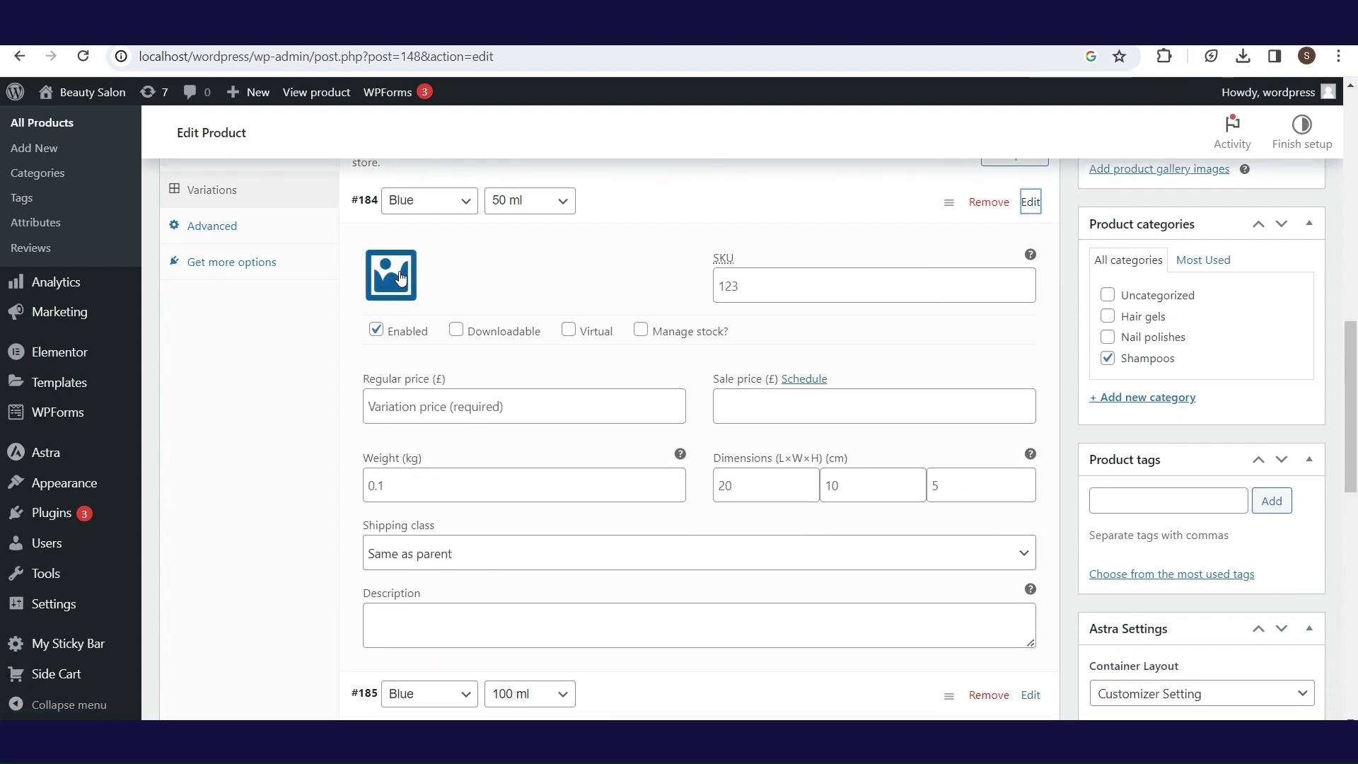
click(399, 276)
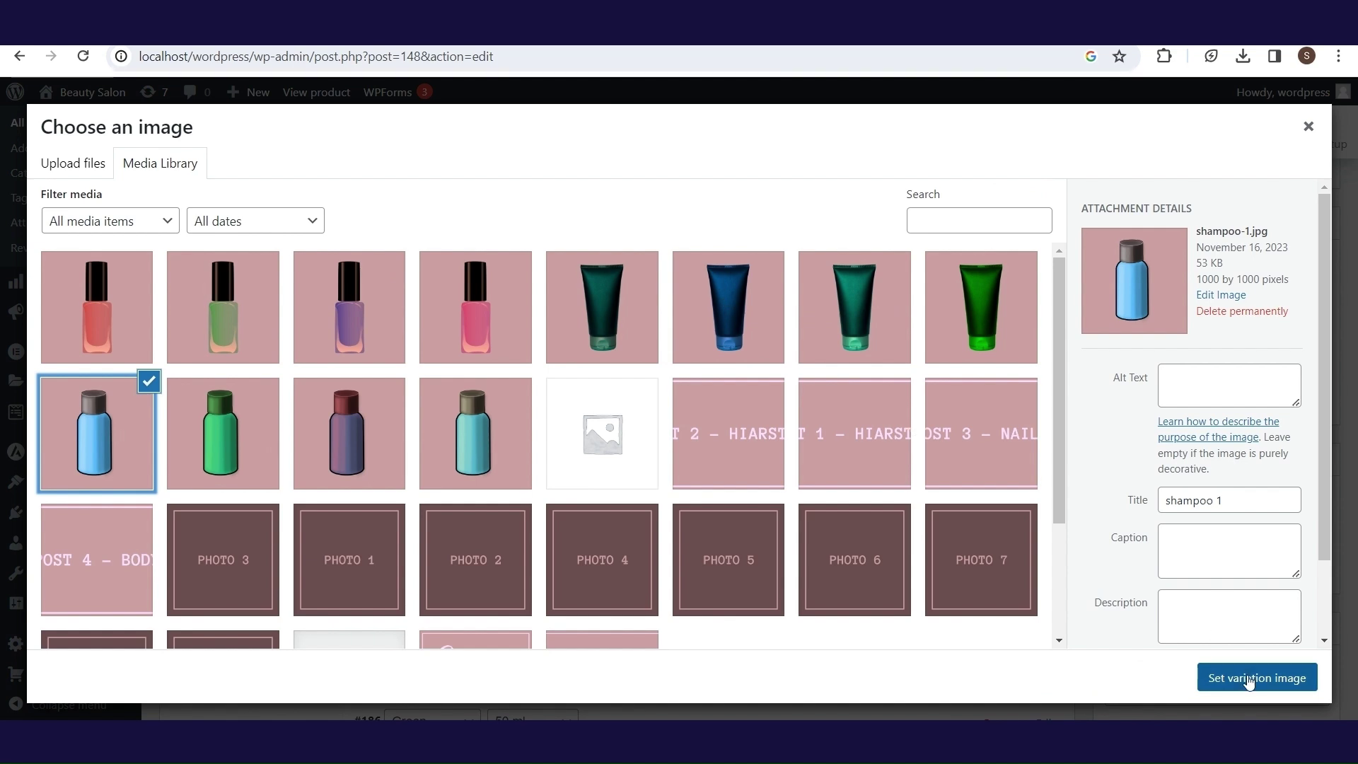
click(1250, 677)
scroll(521, 524, up, 2)
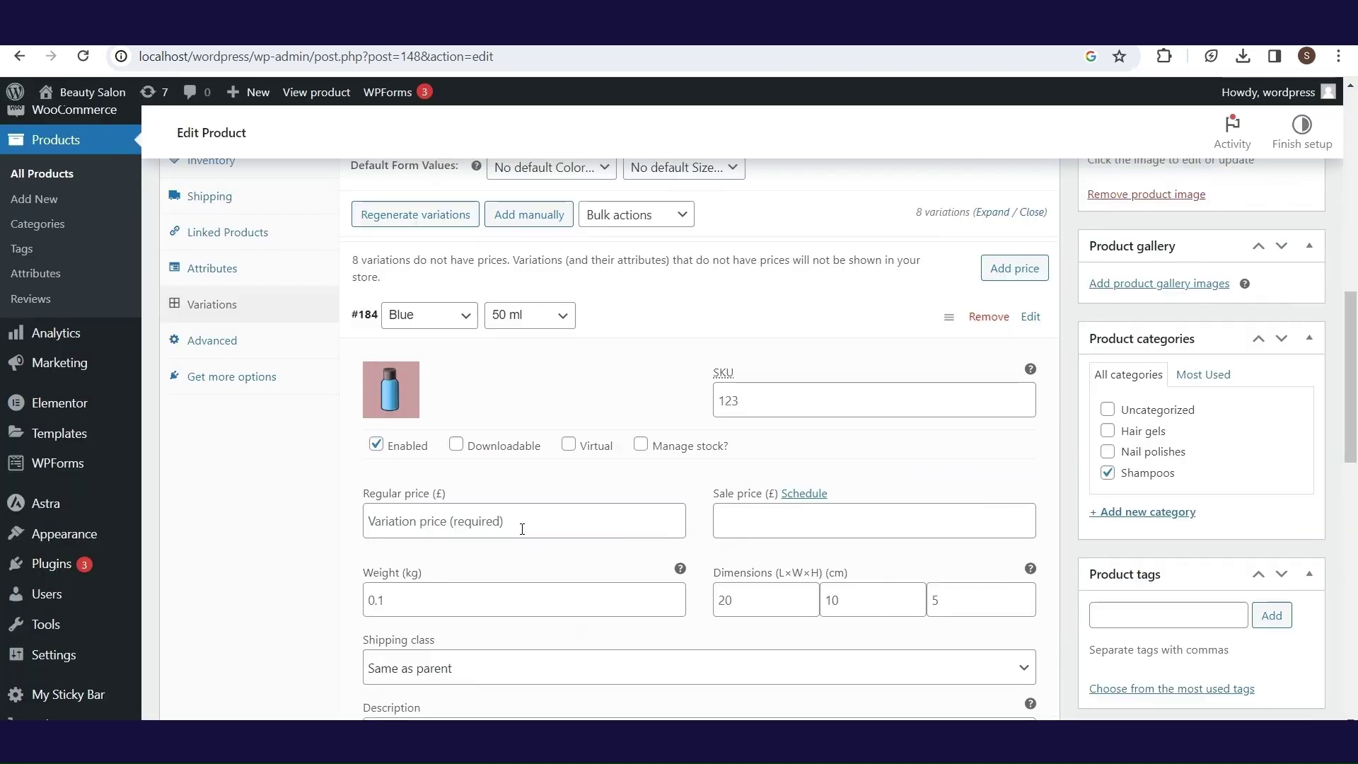
click(522, 529)
text(19.99)
click(733, 526)
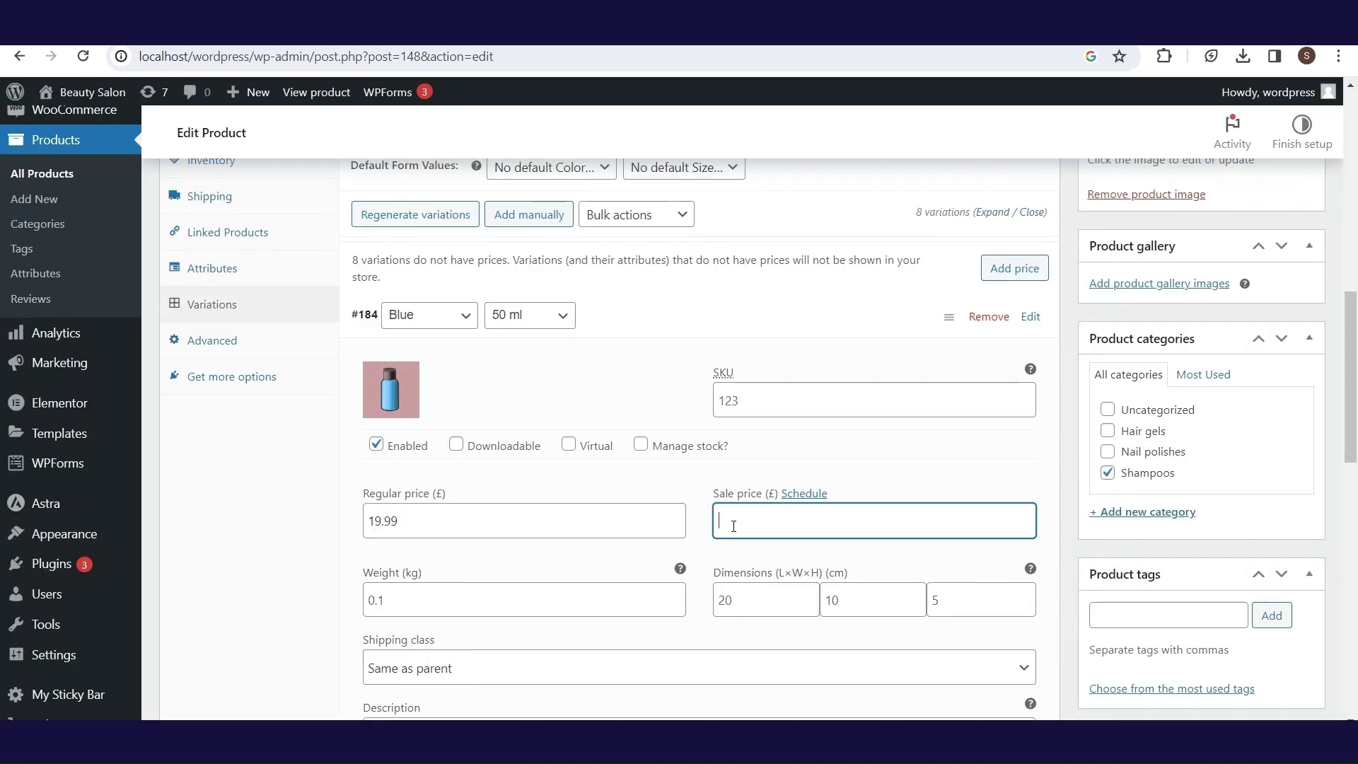
scroll(831, 351, down, 15)
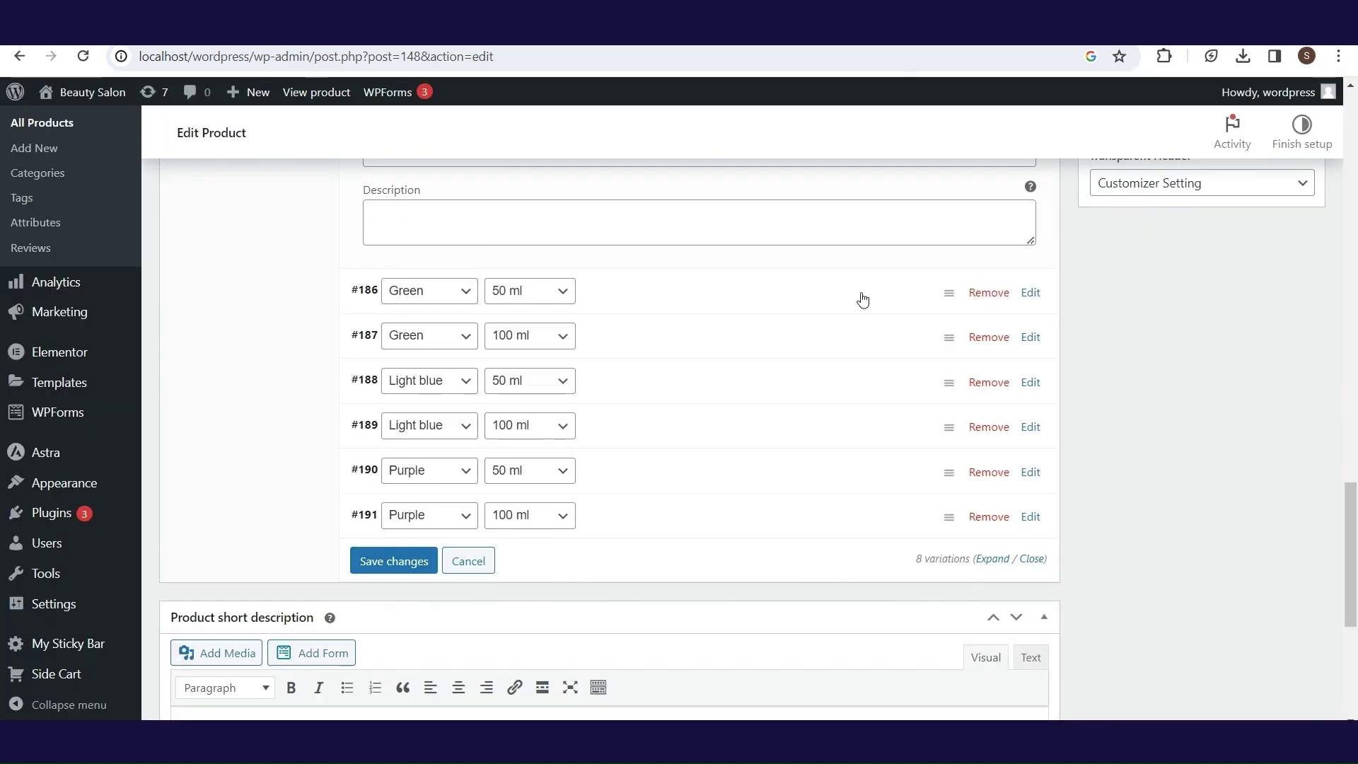
- Set the Green 50 ml variation's regular price to 19.99 and save the variations
click(861, 294)
click(666, 500)
text(19.99)
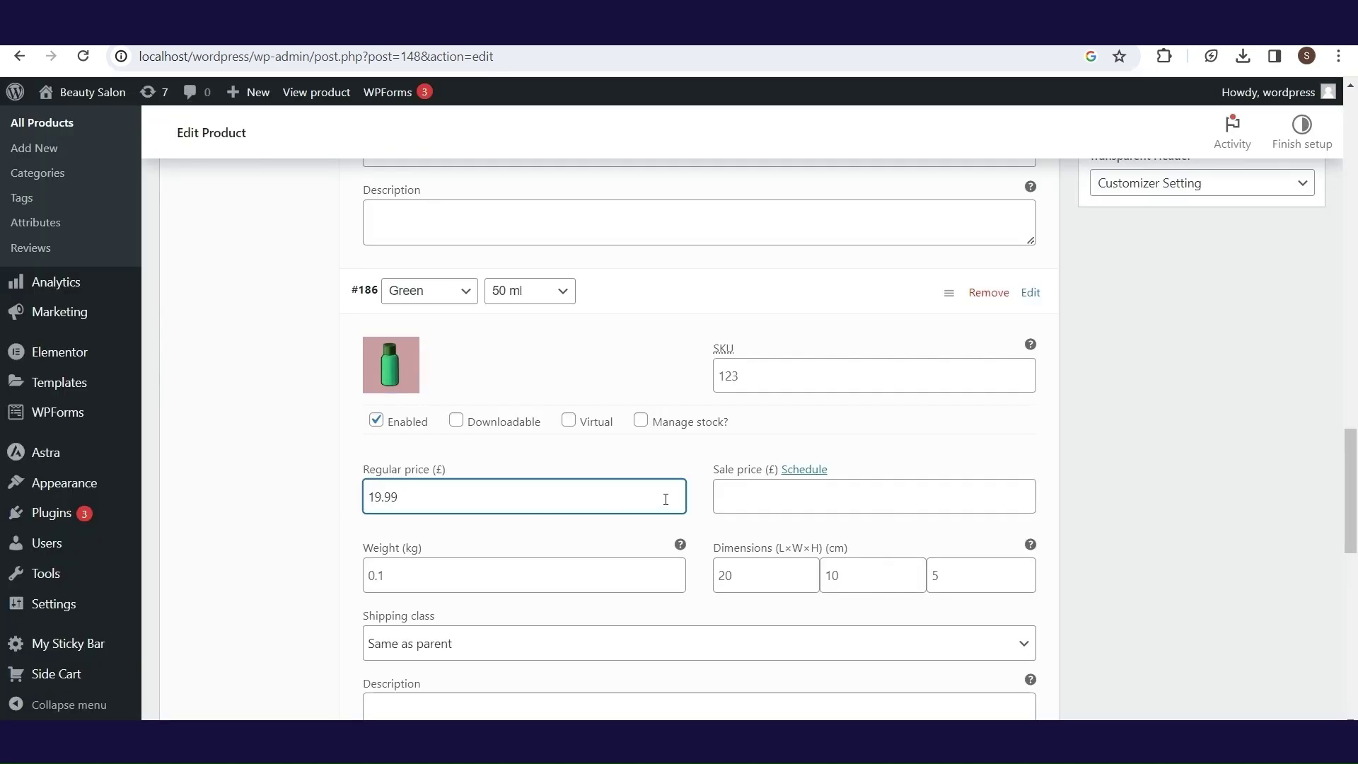
scroll(665, 500, down, 6)
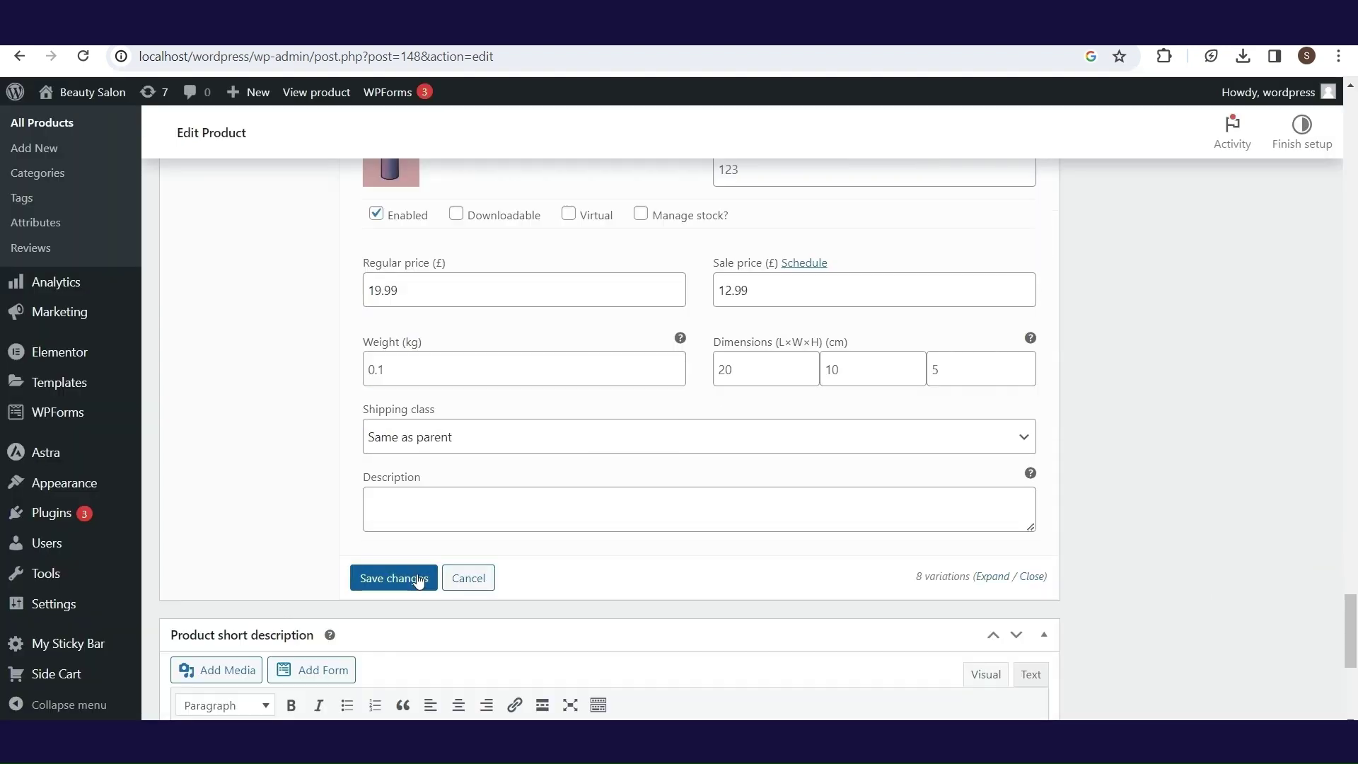
click(418, 579)
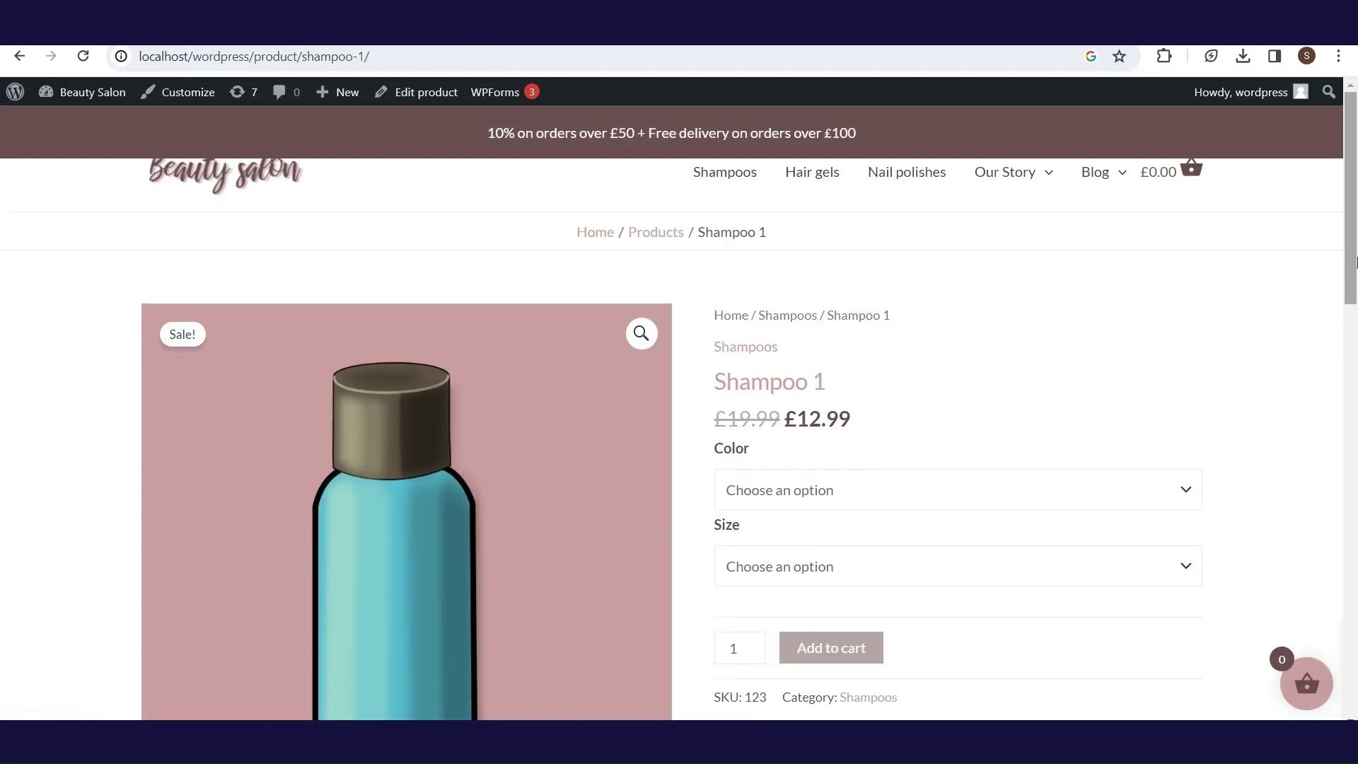
- On the Shampoo 1 page, choose Purple colour and 50 ml size
scroll(1015, 394, down, 1)
click(1004, 396)
click(958, 491)
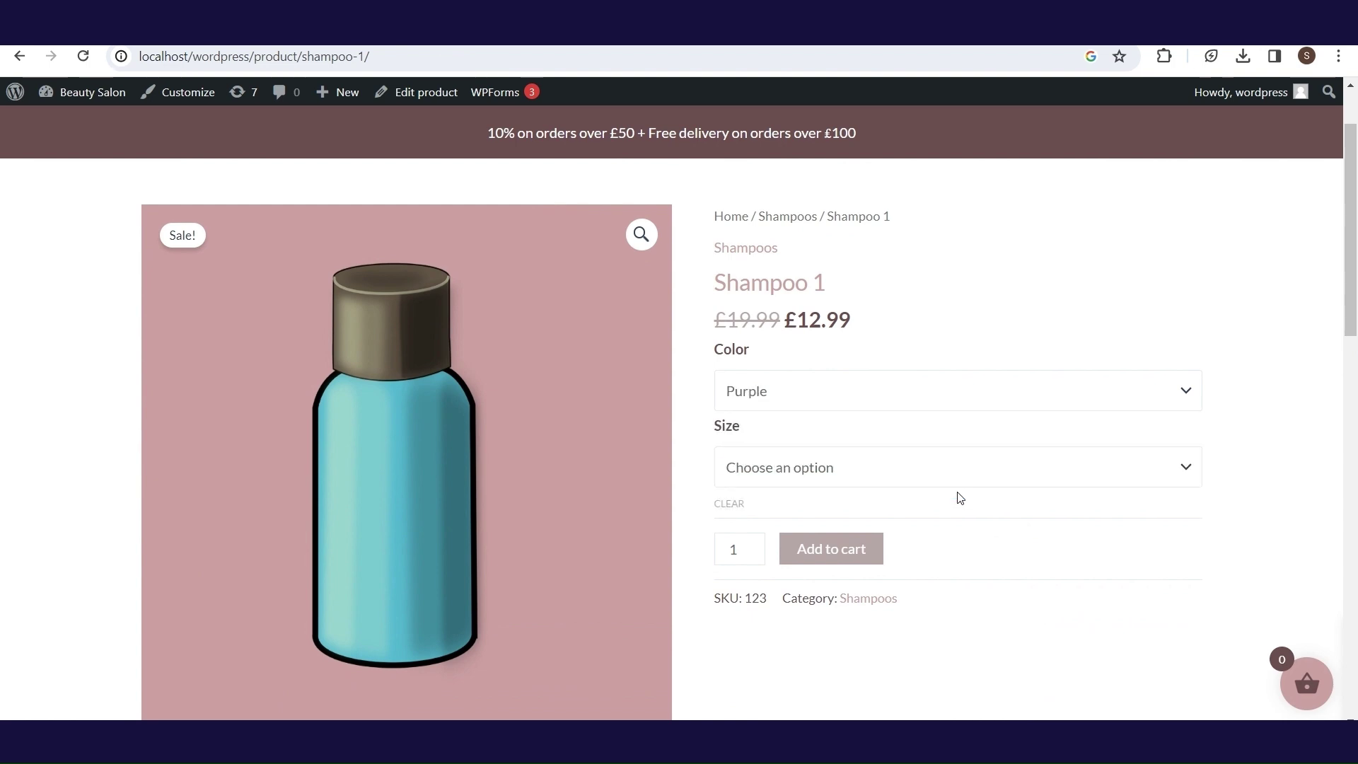
click(969, 473)
click(855, 513)
scroll(1353, 322, down, 1)
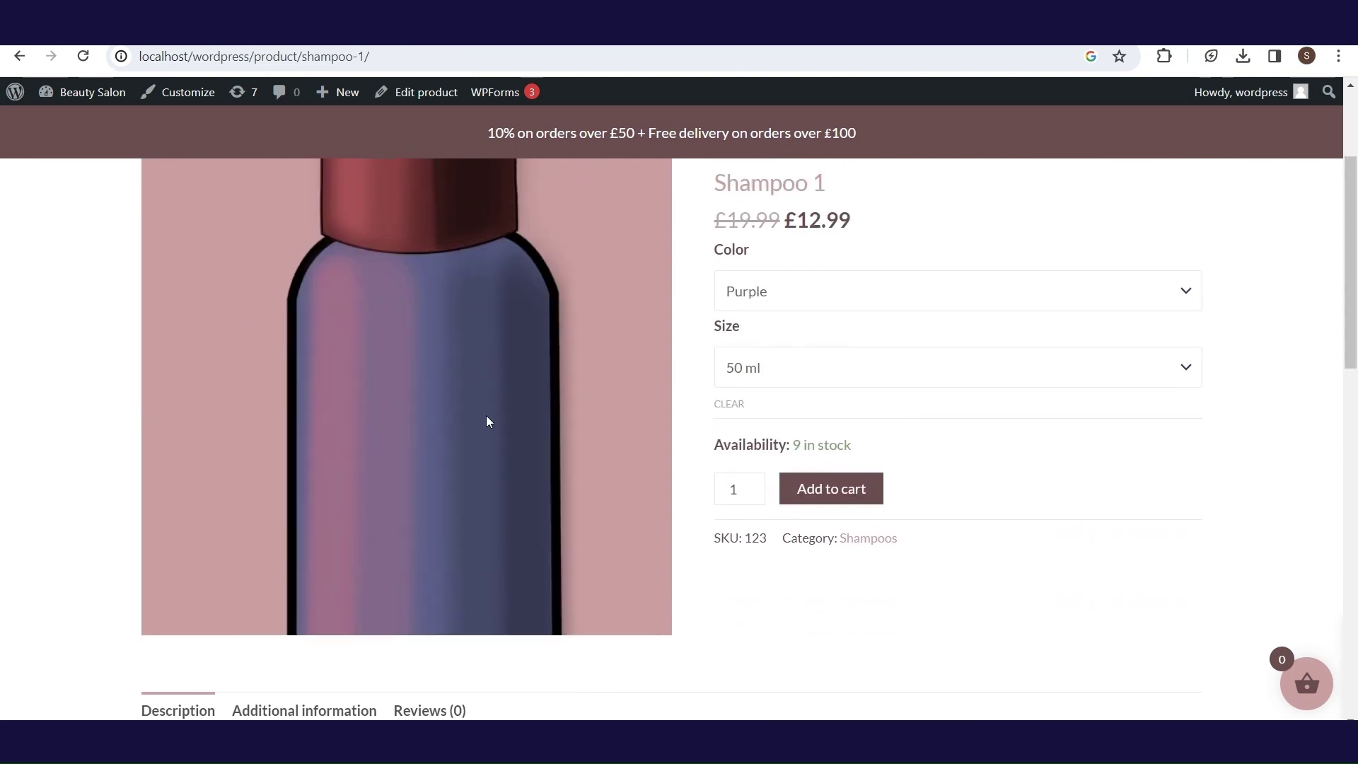
scroll(871, 504, up, 1)
- Switch to 100 ml, add the shampoo to the cart, and open the Reviews (0) tab
click(838, 406)
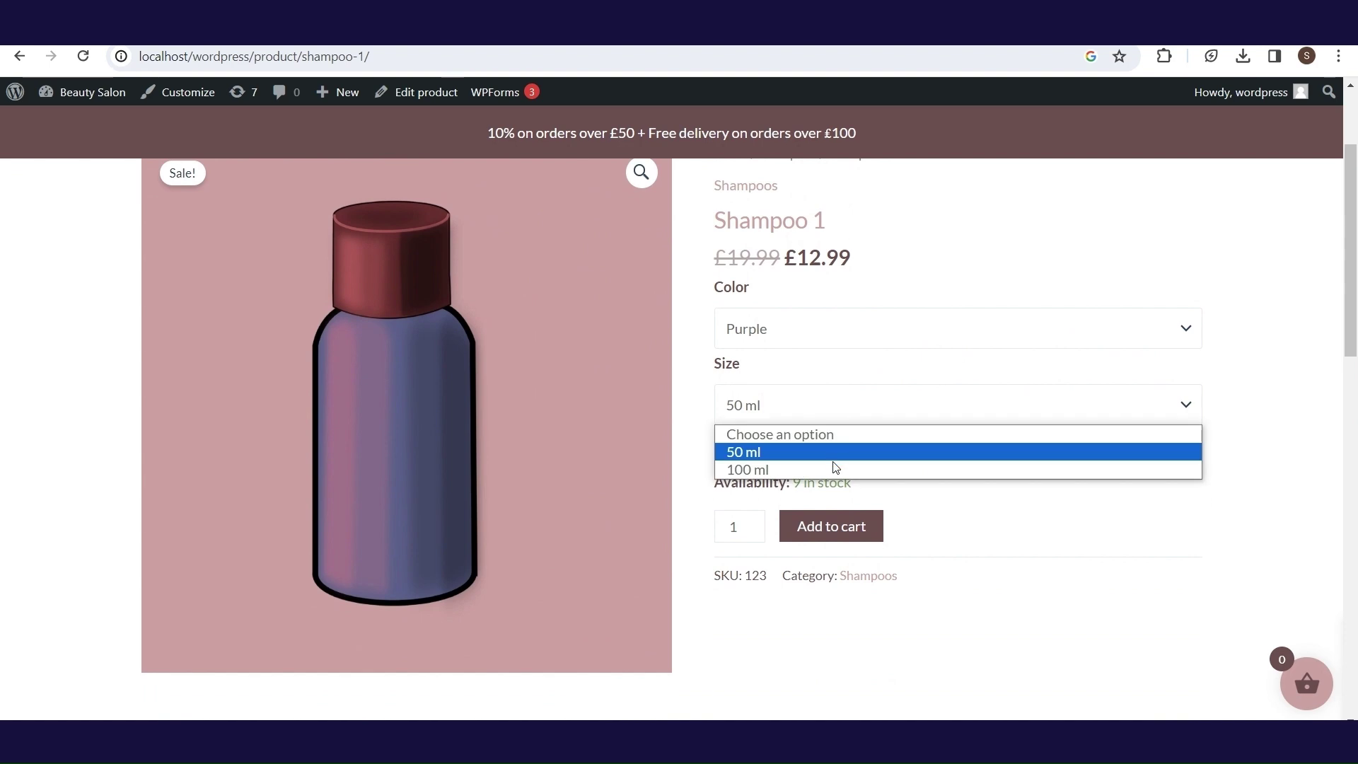
click(833, 467)
click(846, 534)
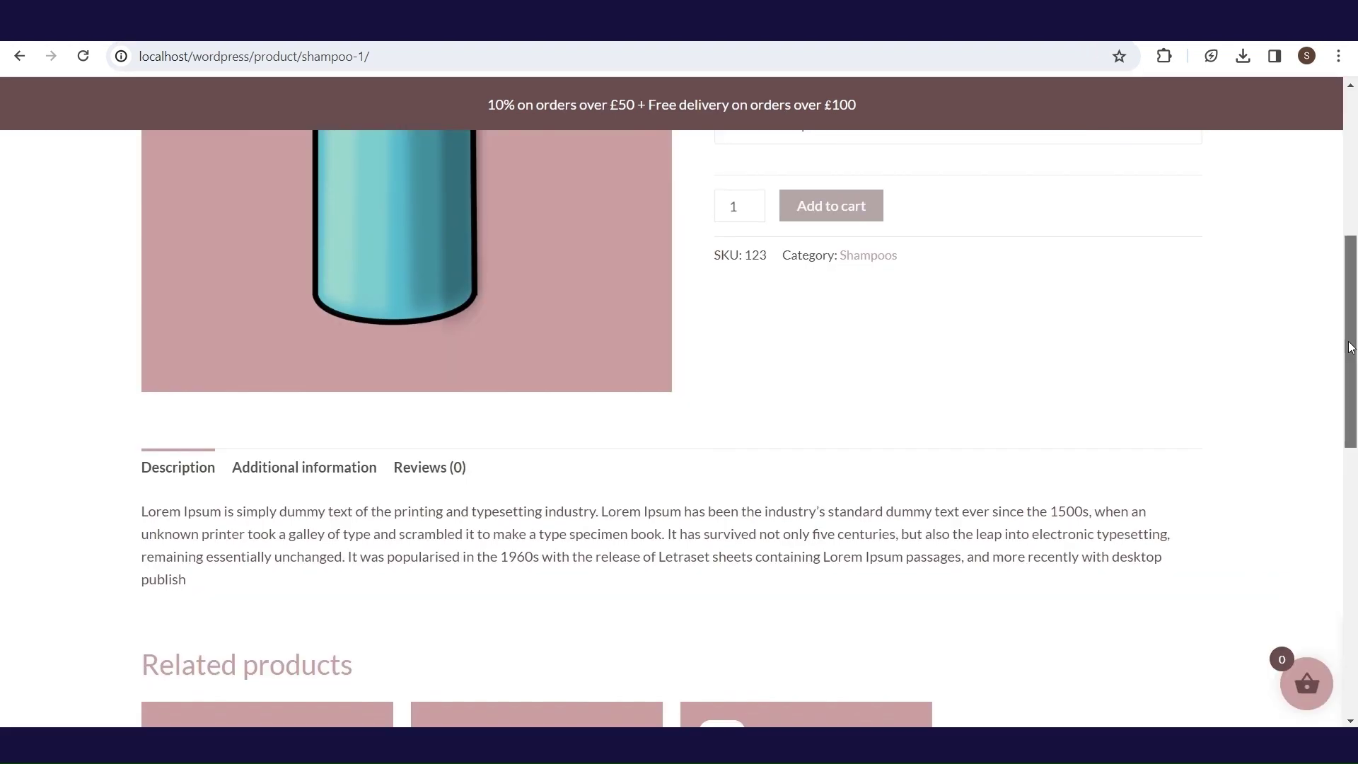
drag(1347, 350, 1346, 395)
click(424, 329)
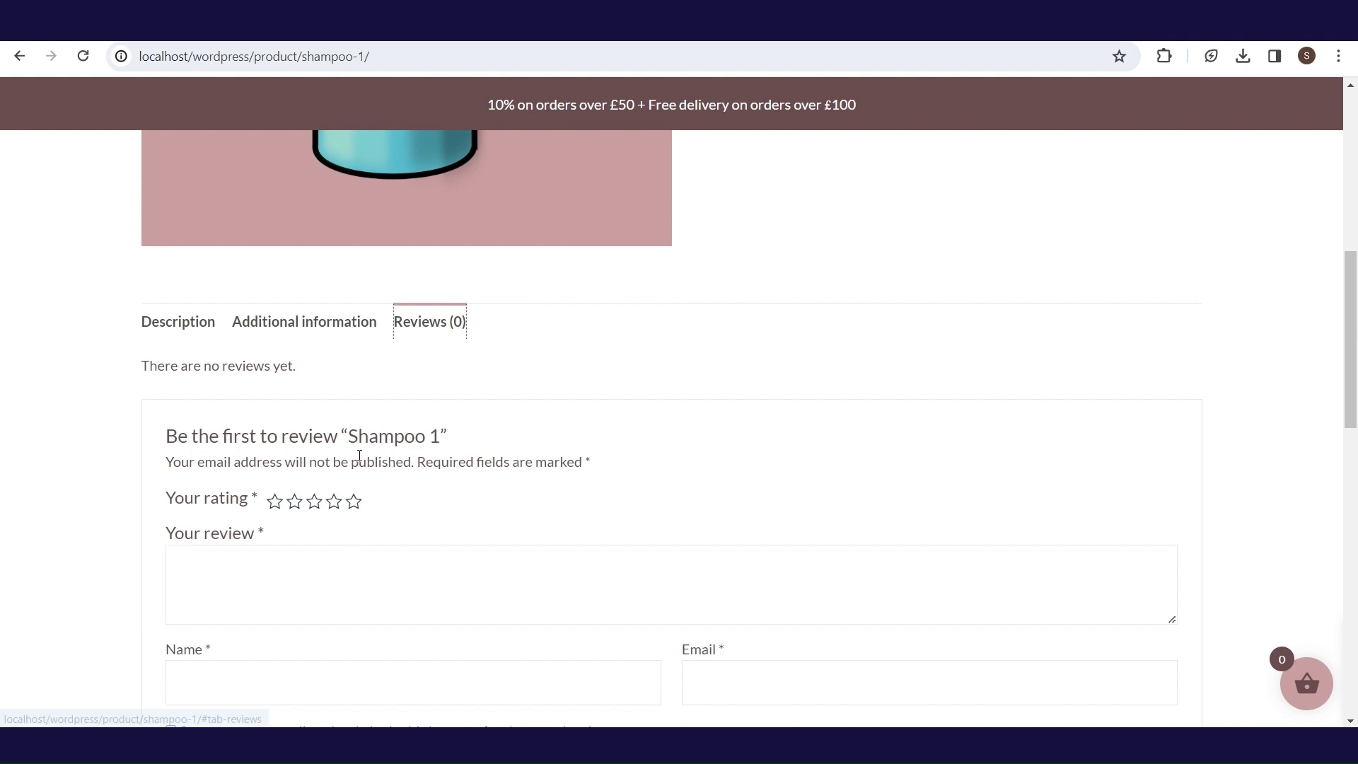
- Rate Shampoo 1 five stars, write 'Nice product', enter reviewer name and email, and submit
click(357, 510)
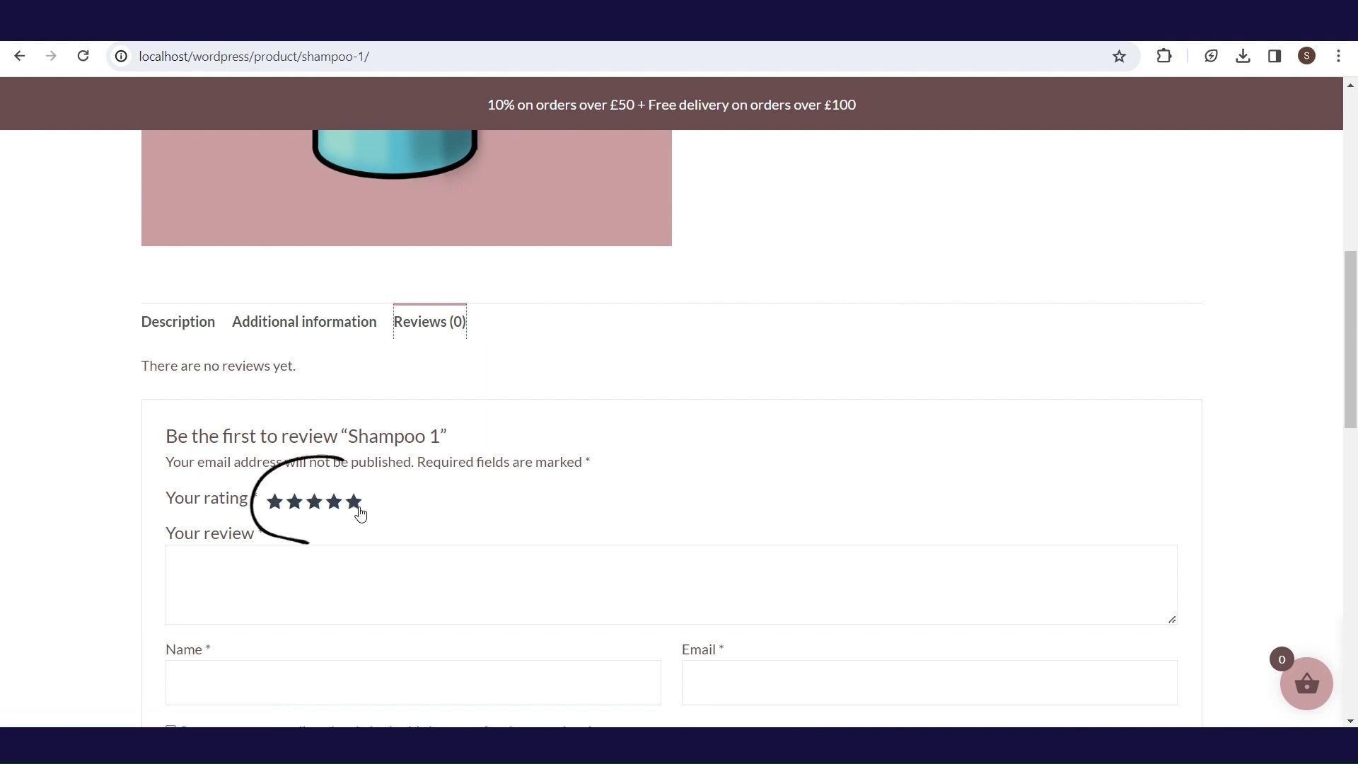
click(341, 578)
text(Ni)
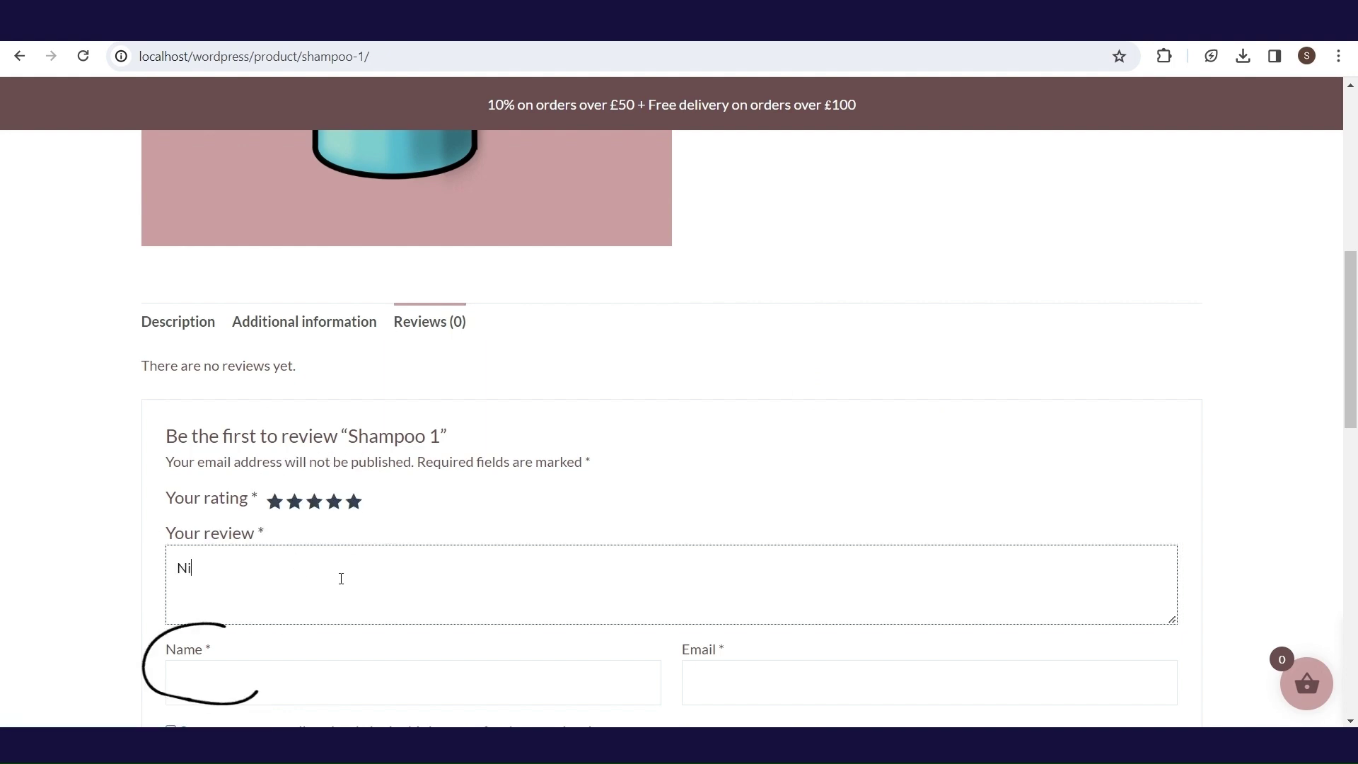
text(ce product!)
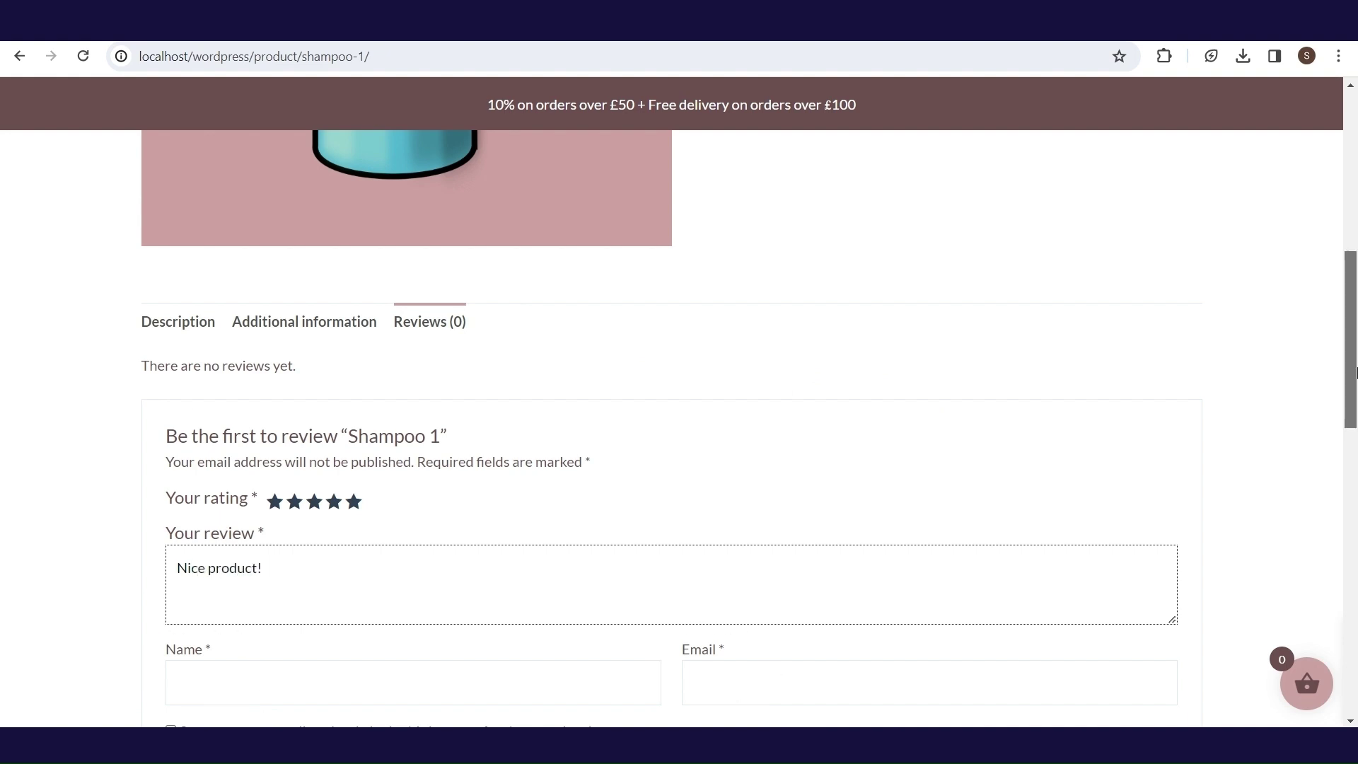
scroll(427, 530, down, 2)
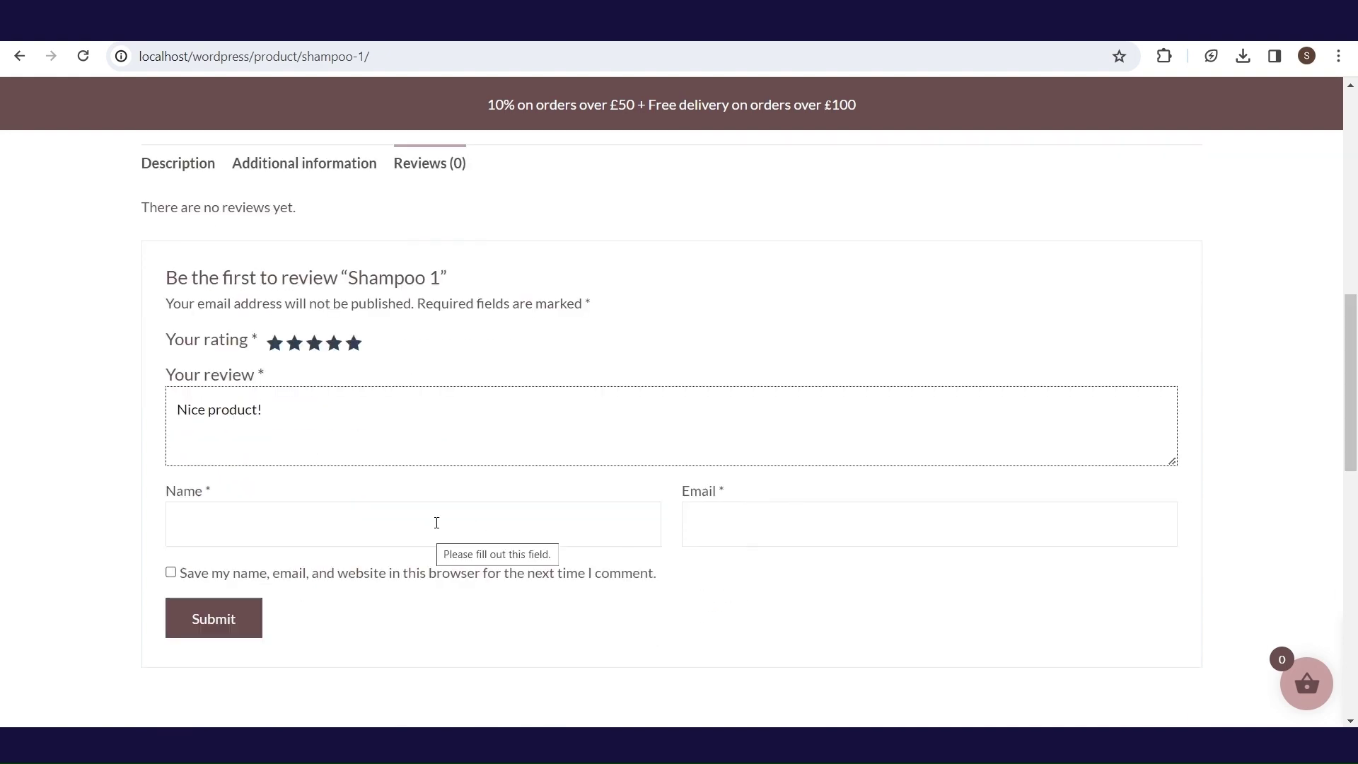
click(248, 521)
text(Name)
click(773, 527)
text(mailmail@somemail.c)
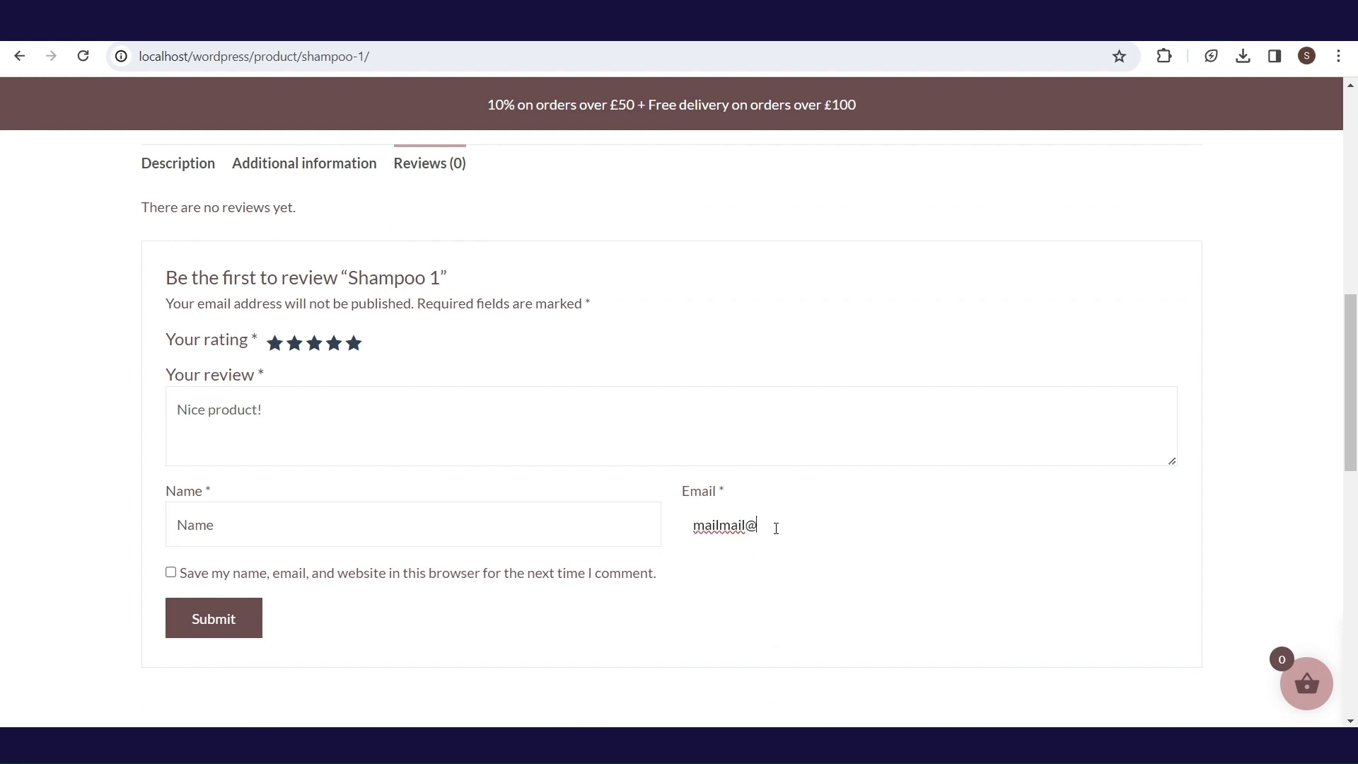
text(om)
click(227, 622)
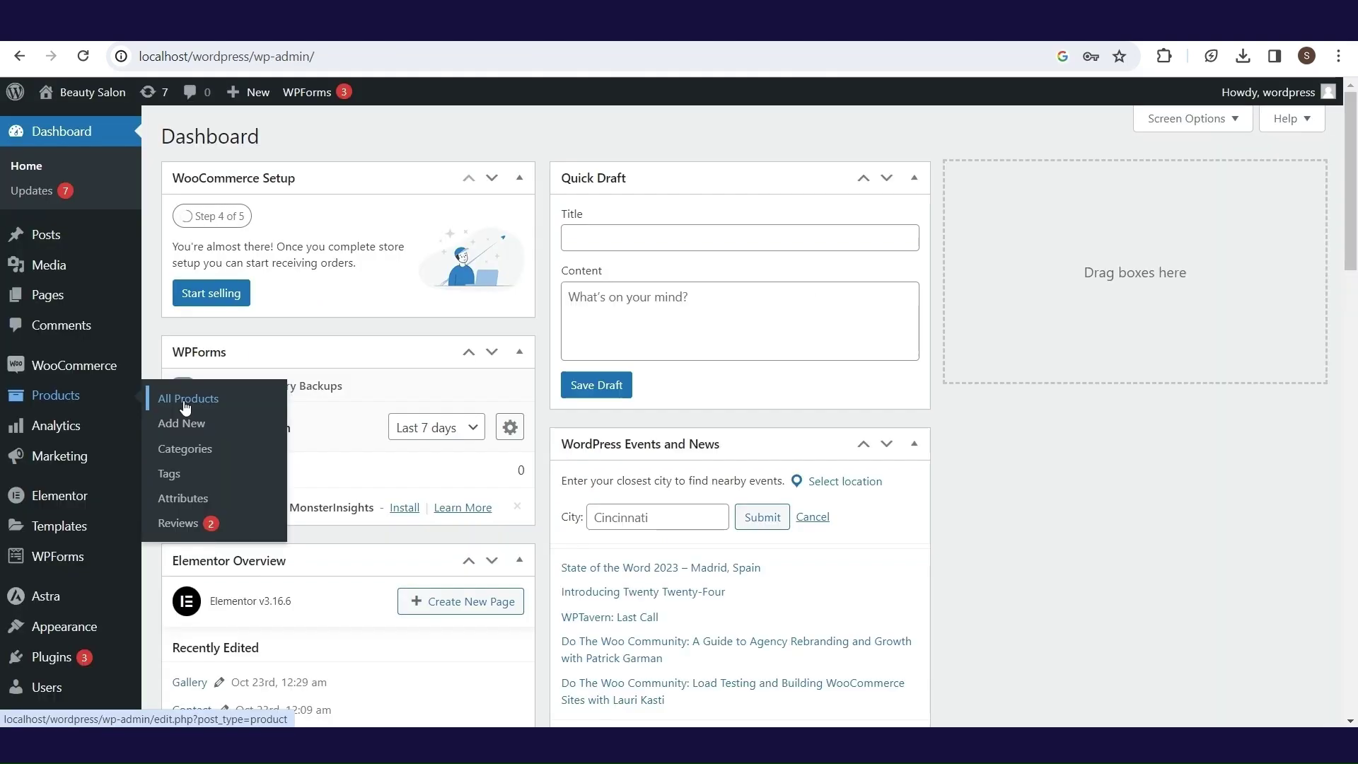
- Approve the 'Good!' and 'Nice product!' reviews, then view them on the Shampoo 1 product page
click(176, 522)
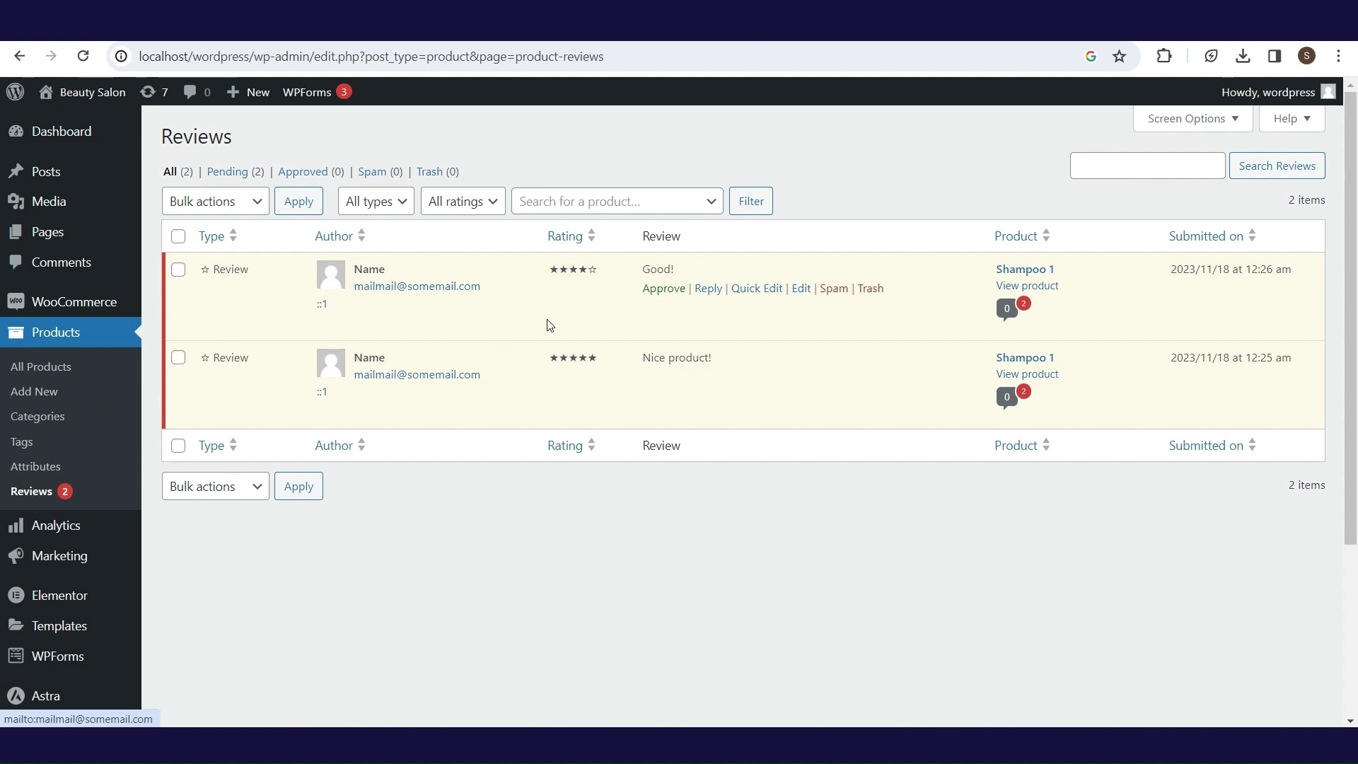
click(671, 297)
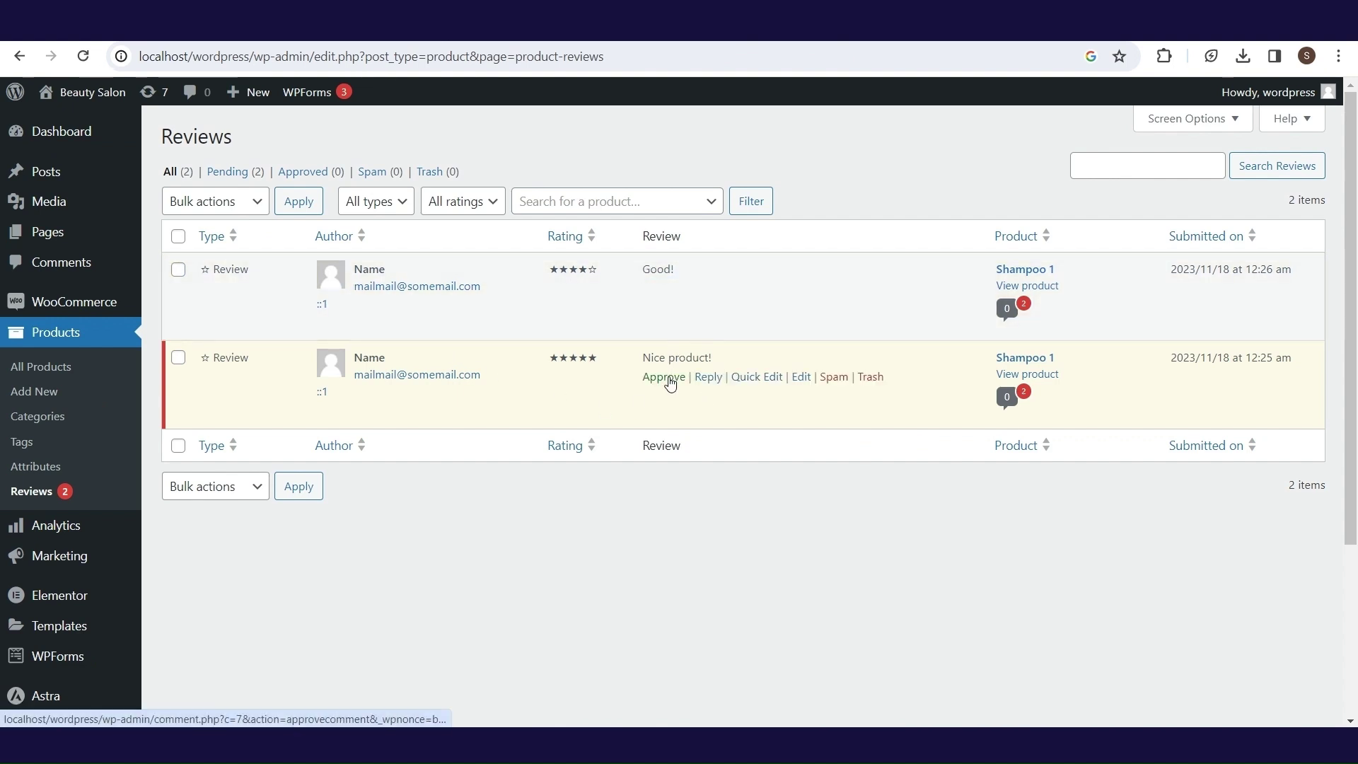
click(669, 384)
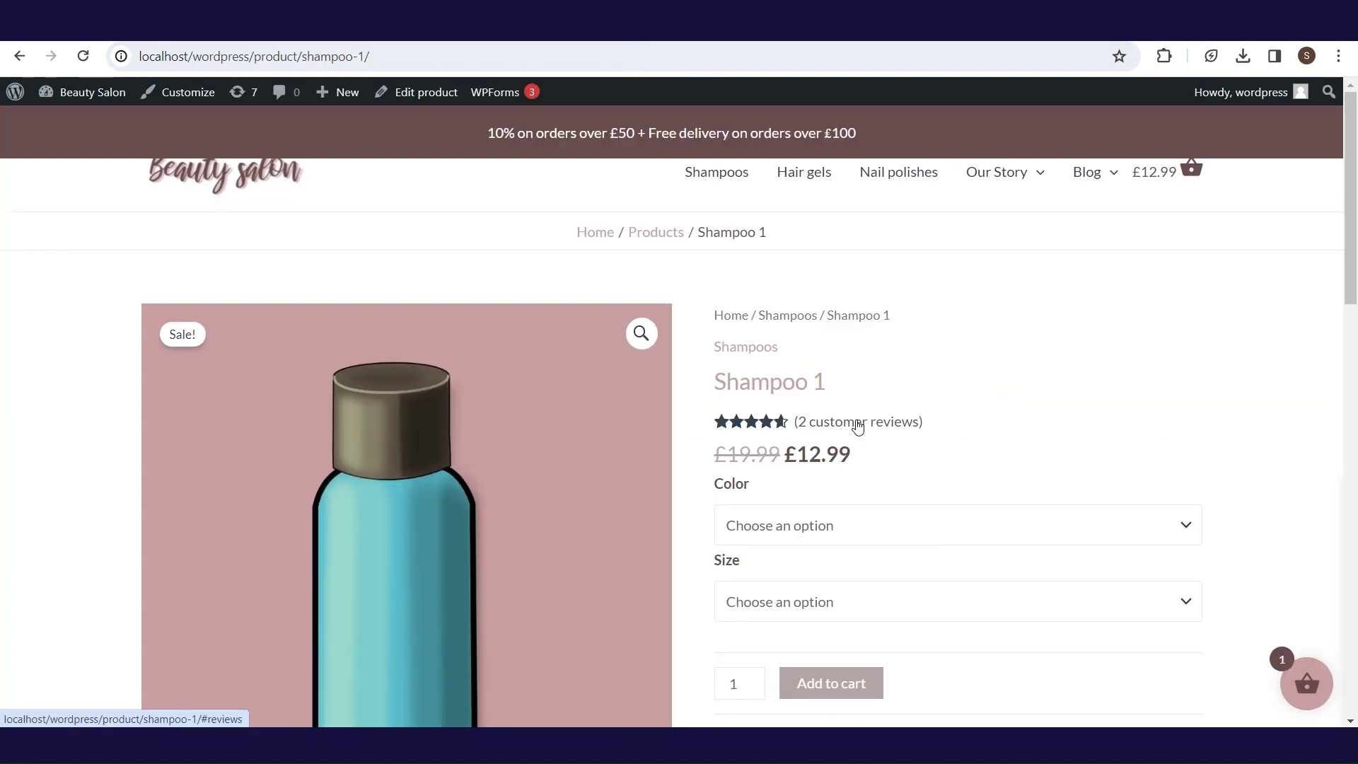
click(858, 423)
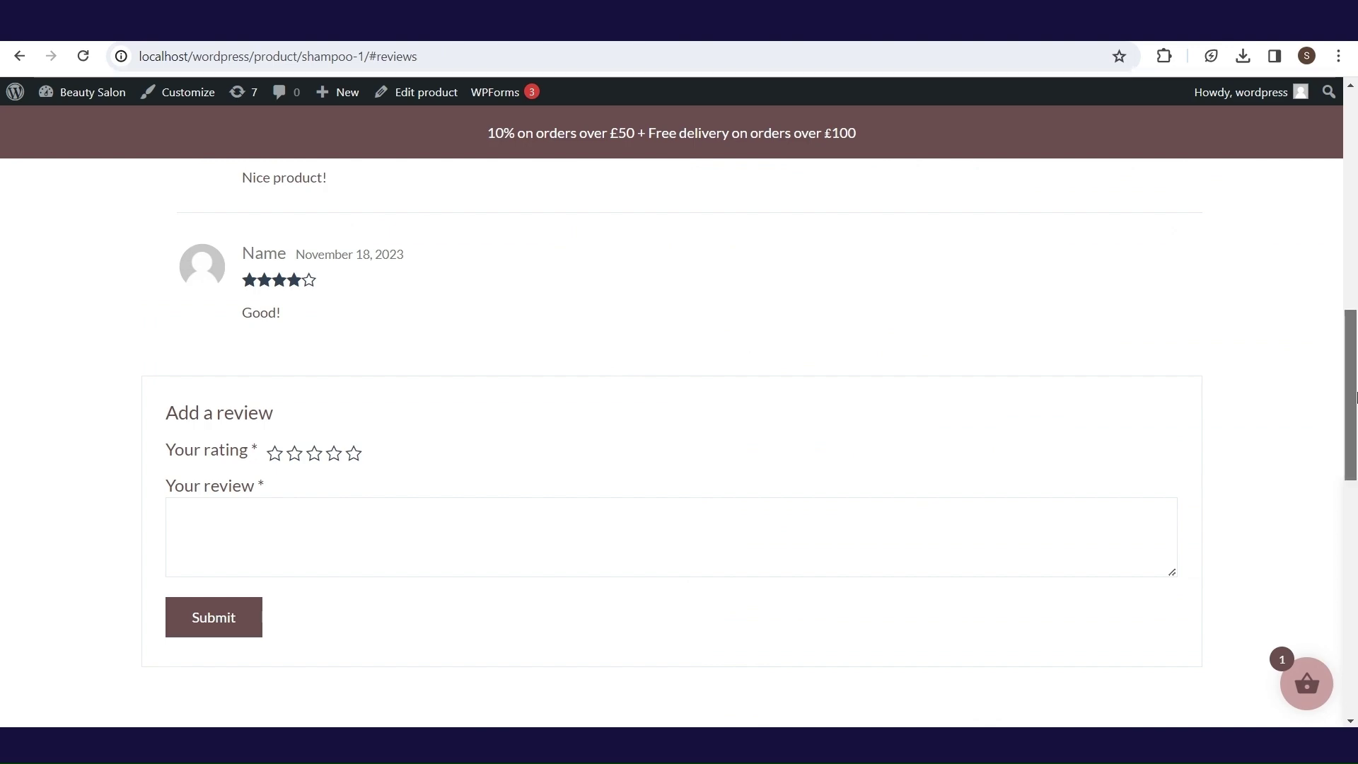
drag(1352, 397, 1355, 359)
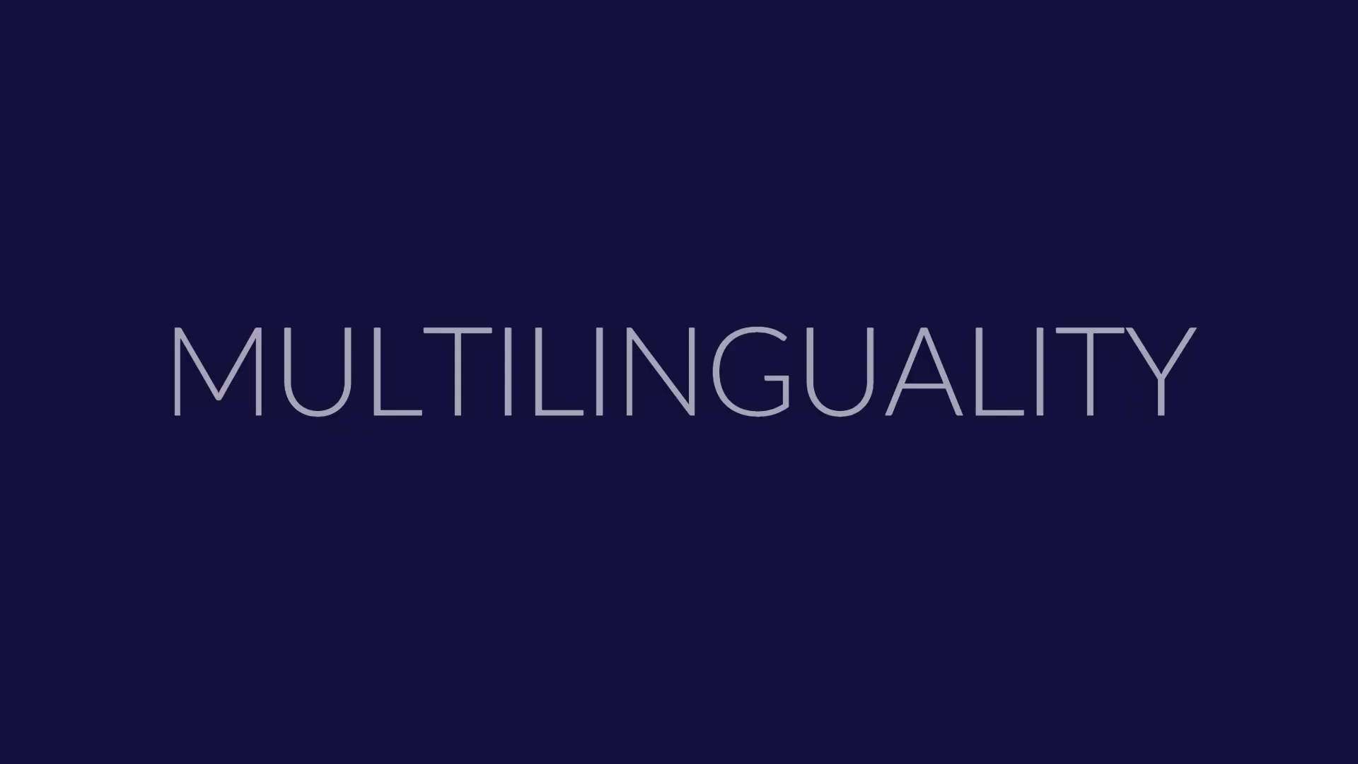
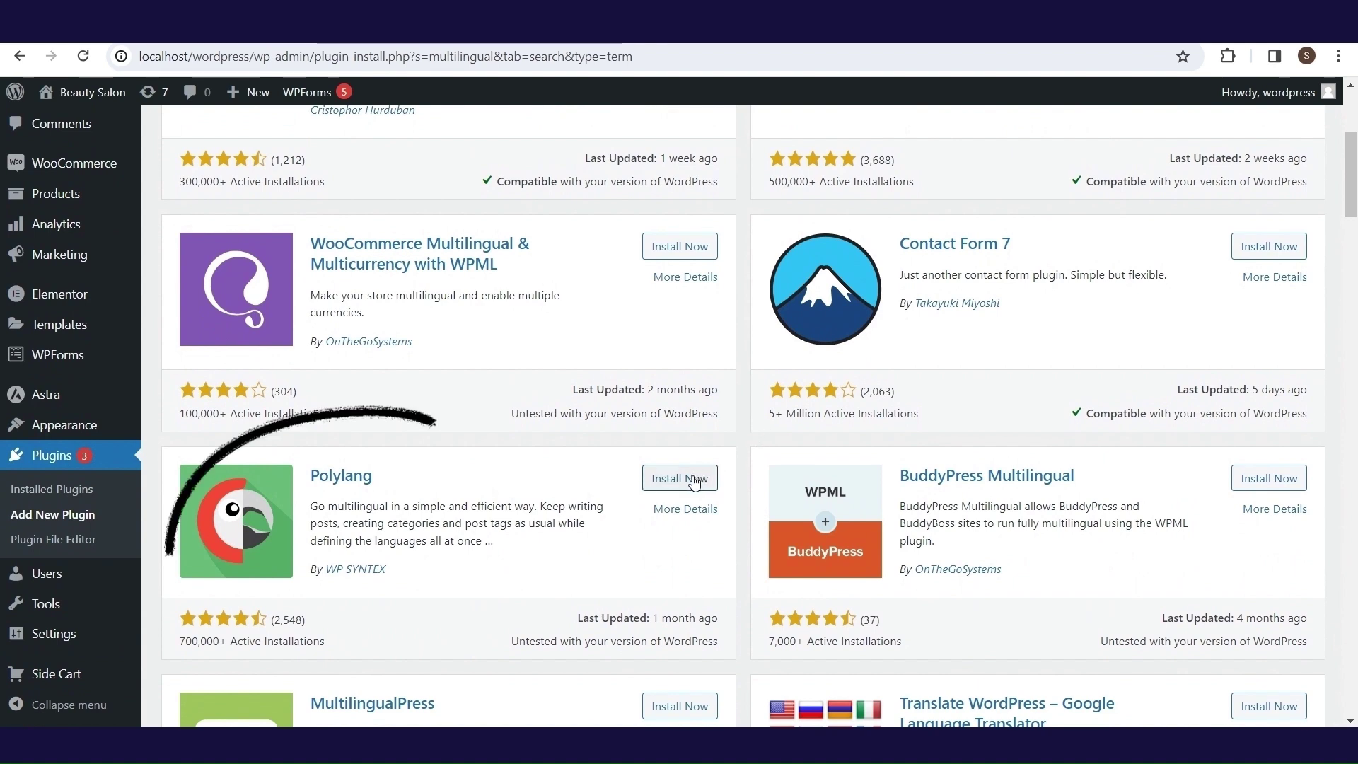
- Install Polylang from the 'multilingual' plugin search results
click(693, 483)
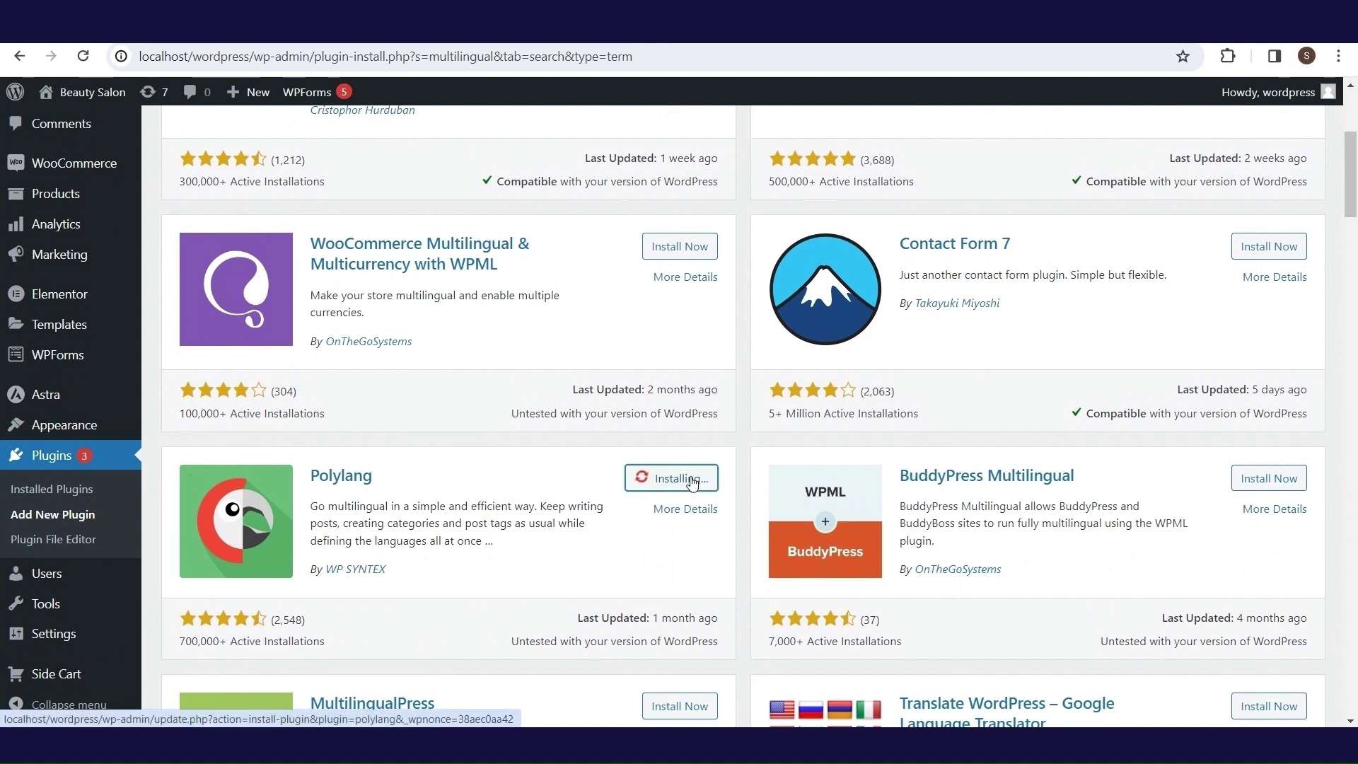
click(692, 483)
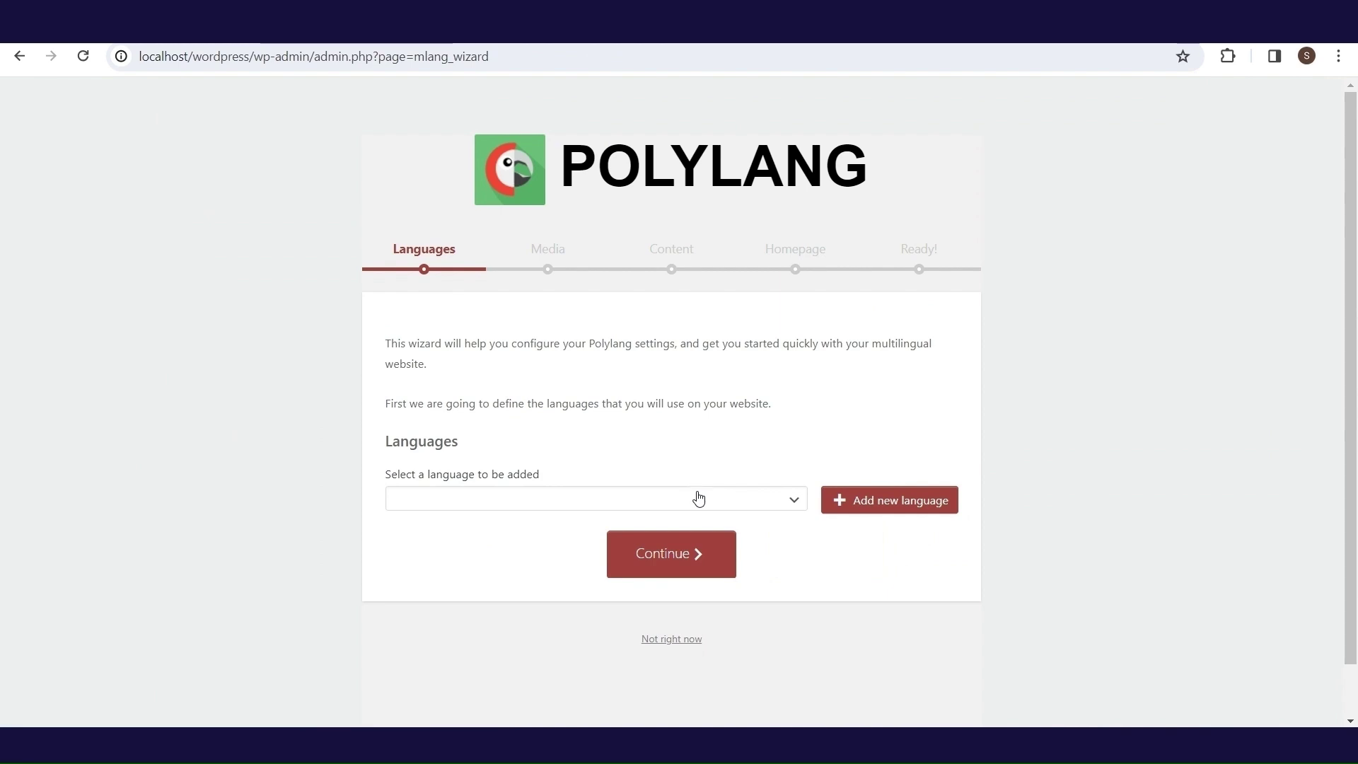
- Add English en_GB and Deutsch de_DE as the Polylang site languages
click(695, 498)
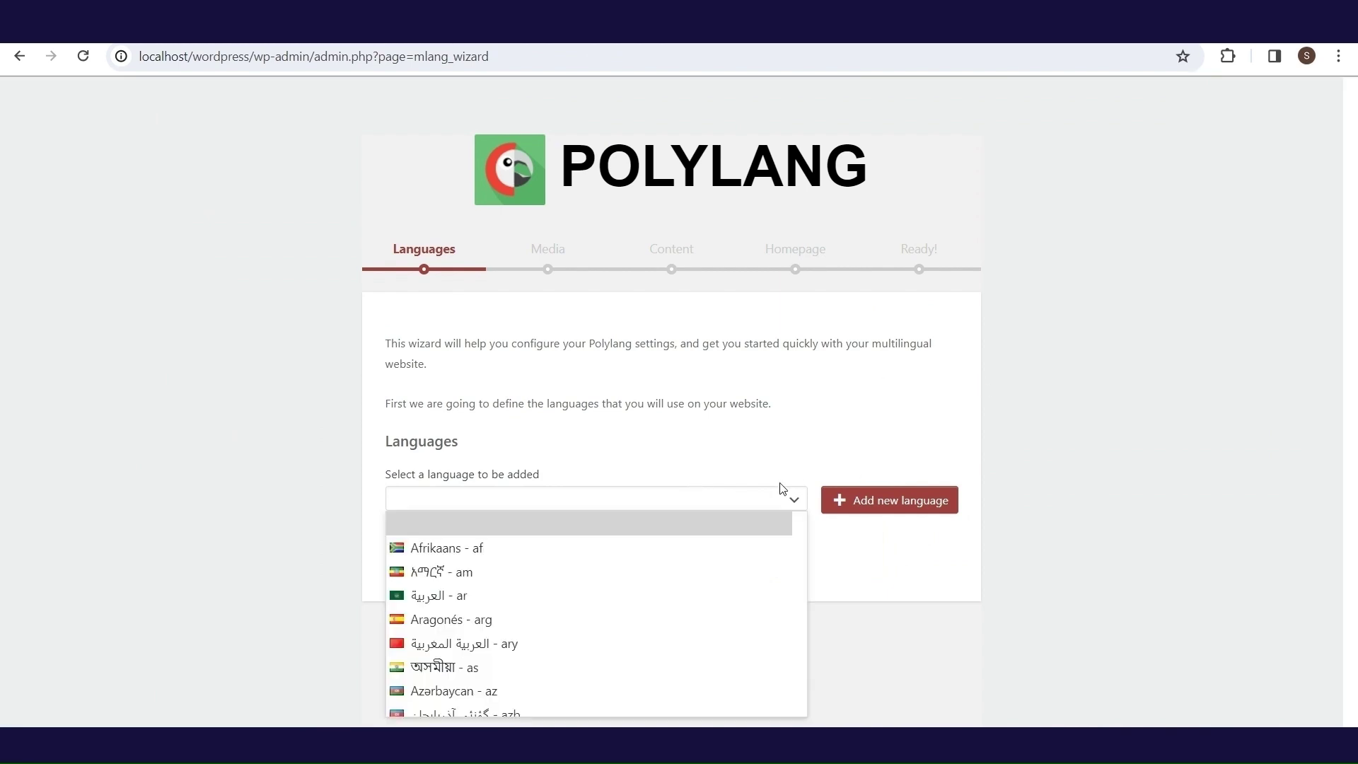
text(e)
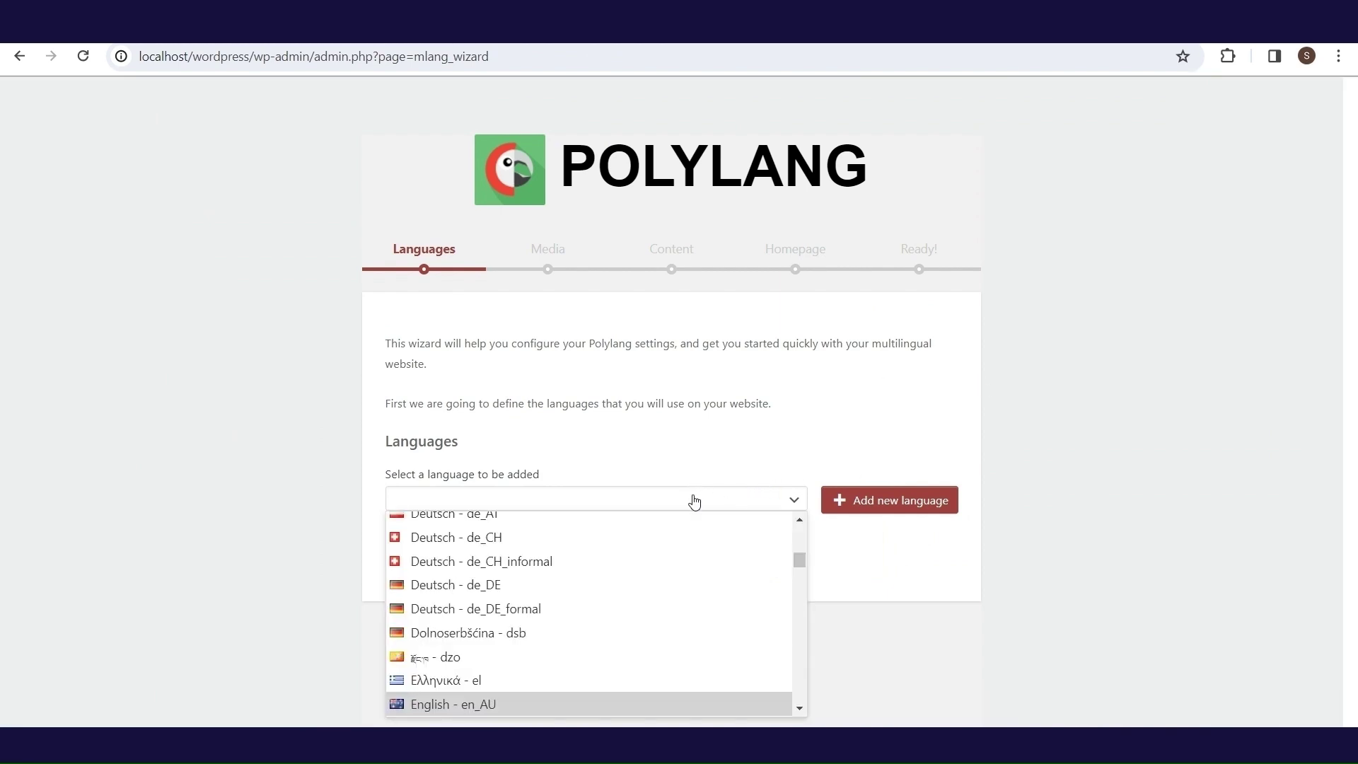
click(799, 709)
click(800, 709)
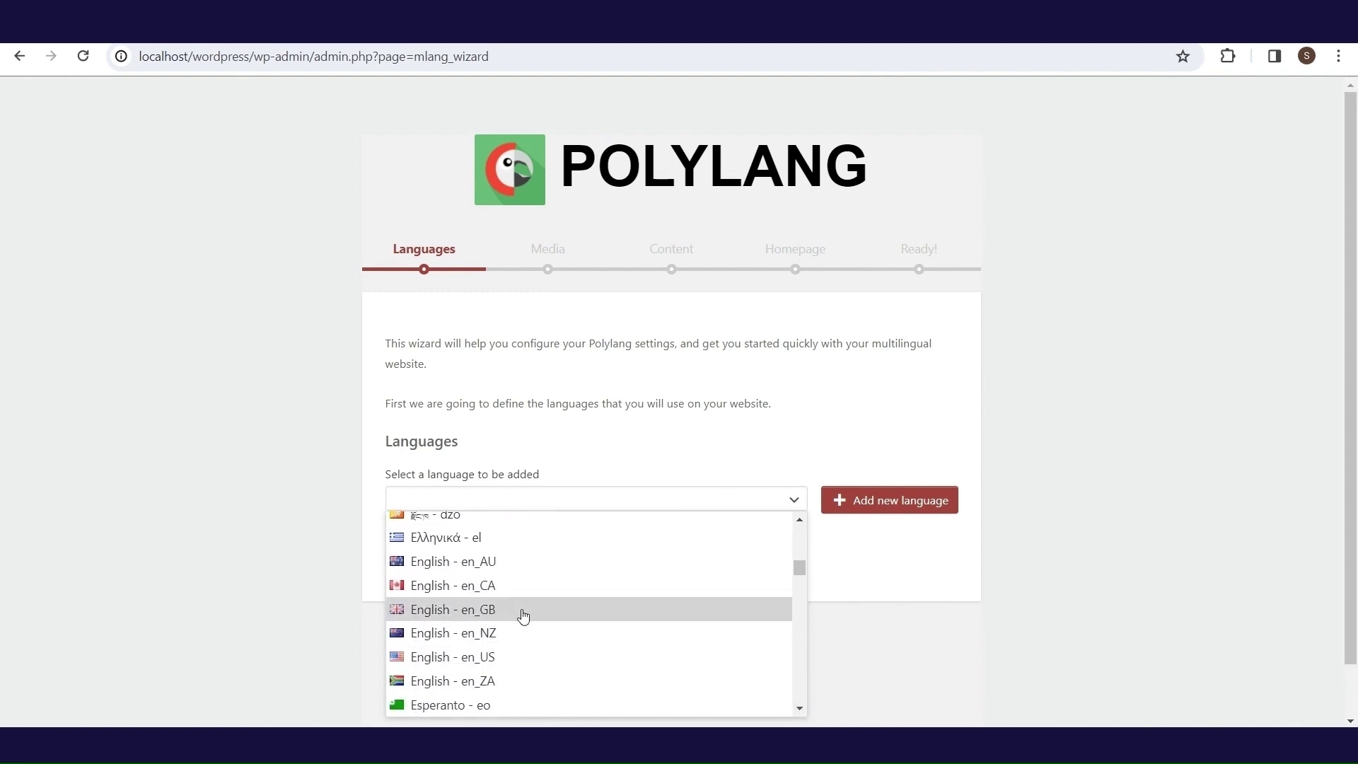
click(523, 616)
click(909, 508)
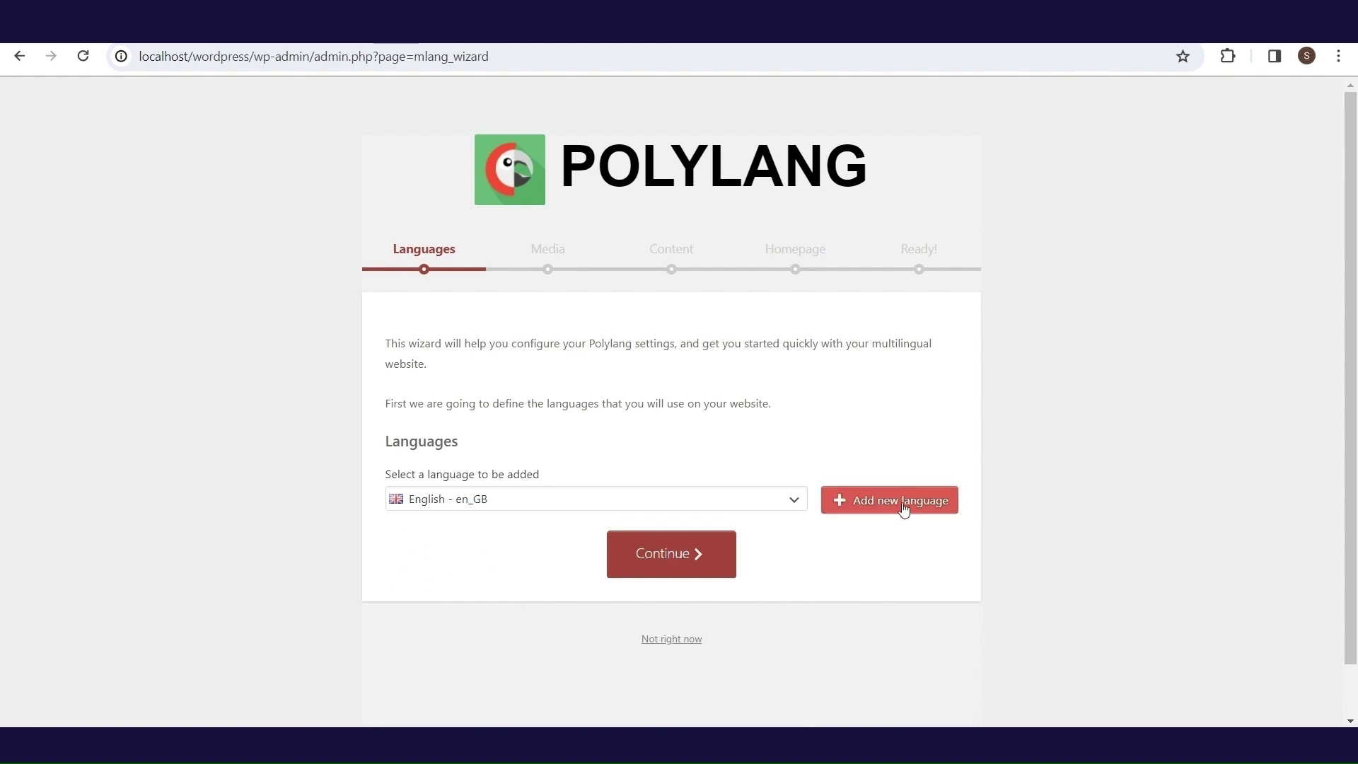
click(590, 508)
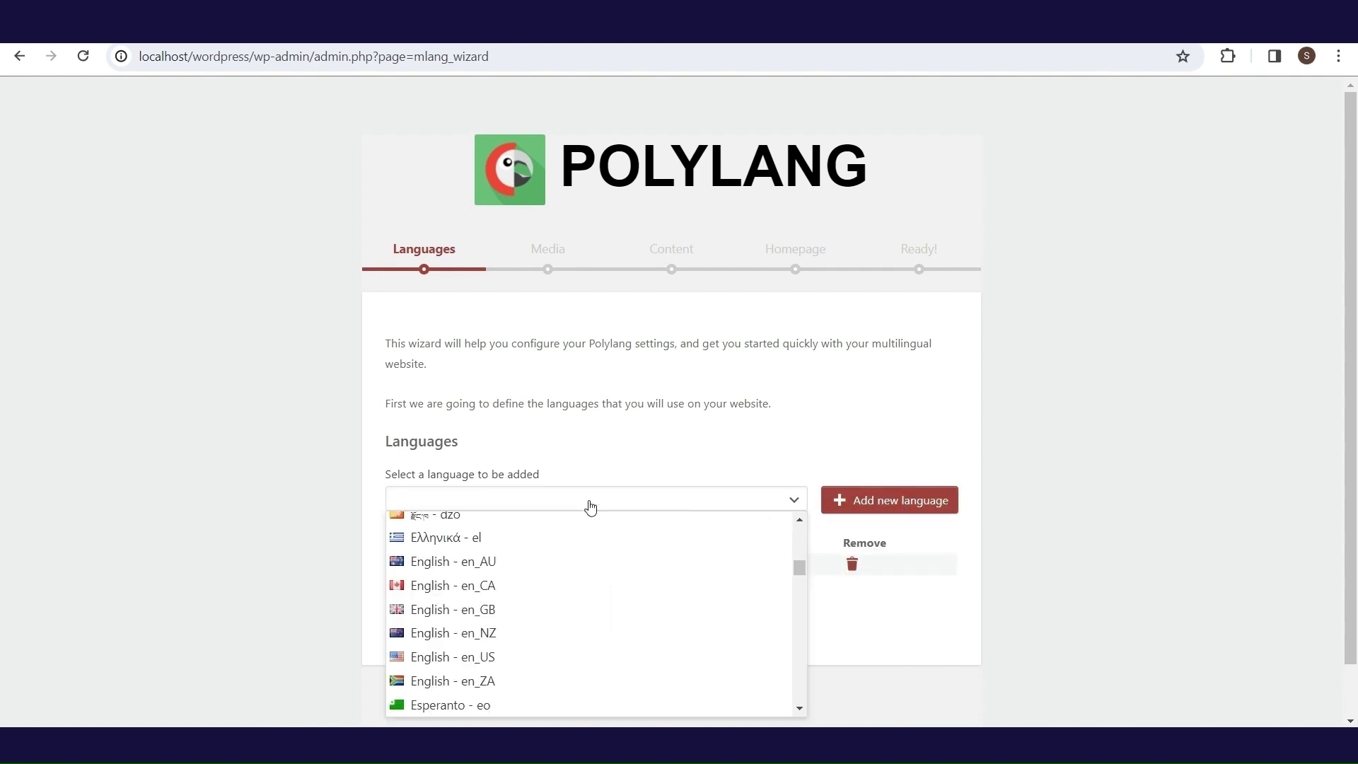
scroll(590, 508, up, 2)
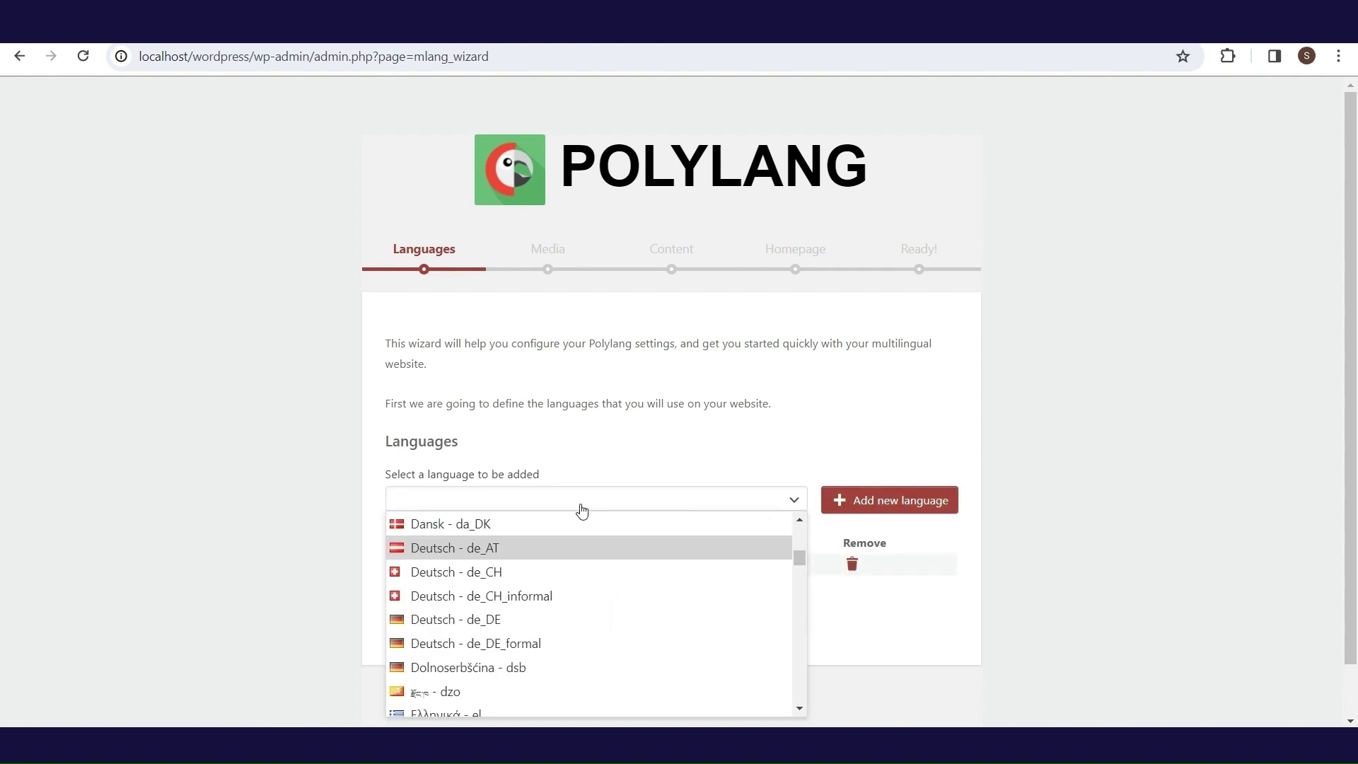
click(610, 621)
click(882, 505)
click(699, 640)
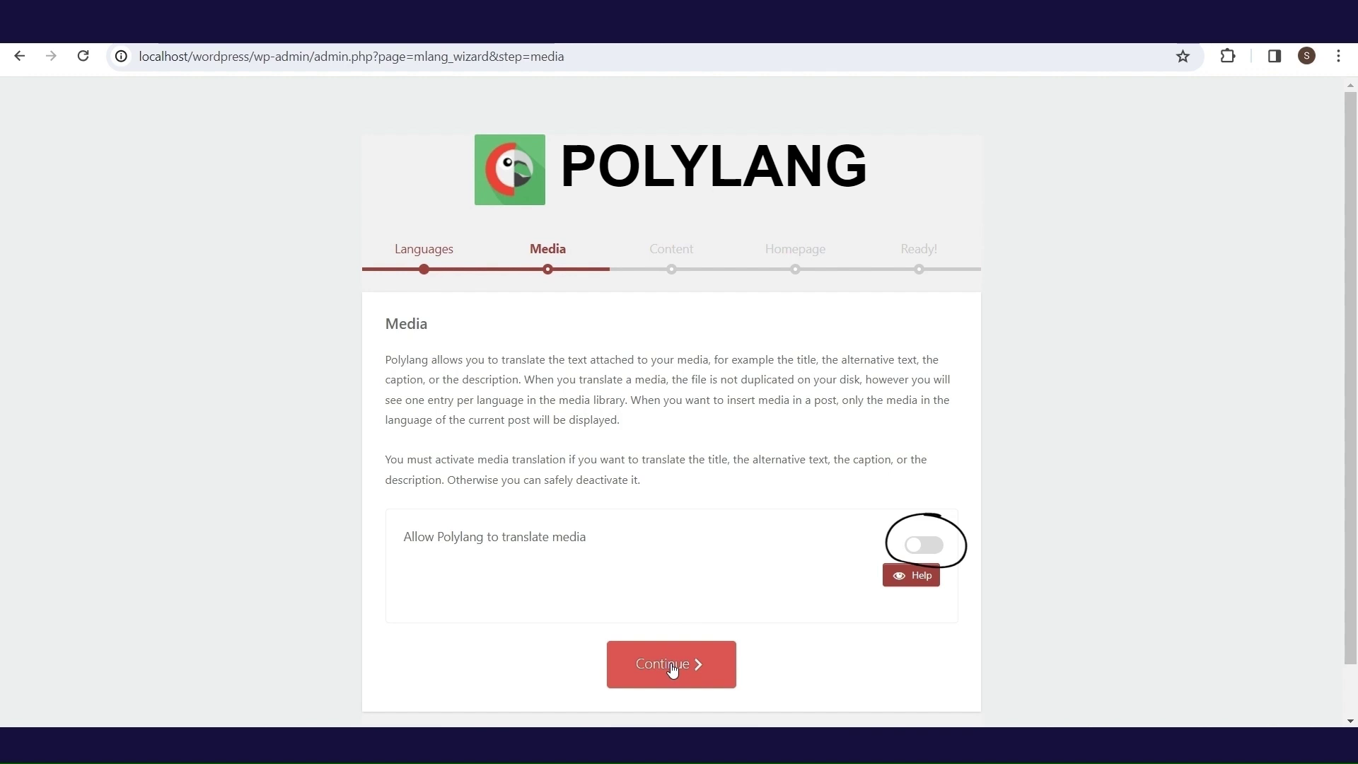
- Leave media untranslated, assign en_GB to existing content, and finish the German homepage step
click(672, 668)
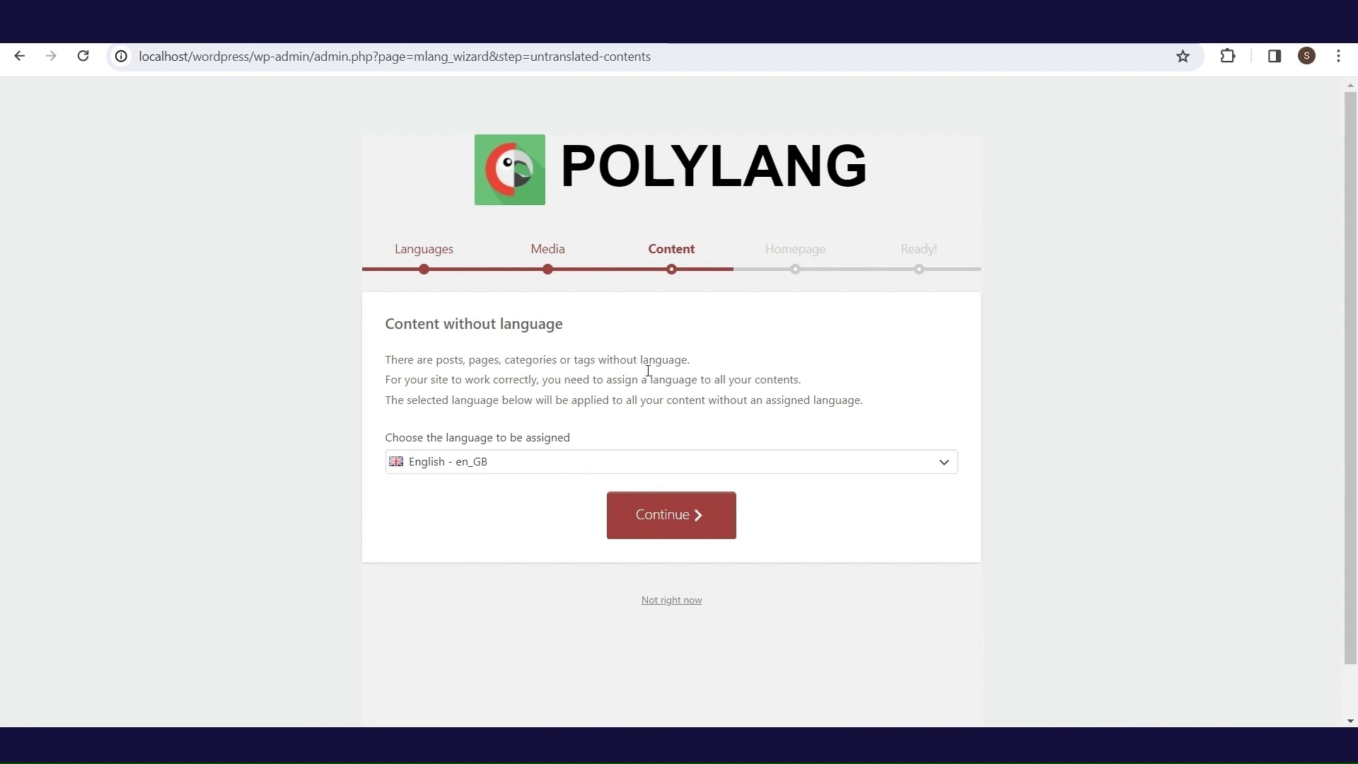
click(686, 519)
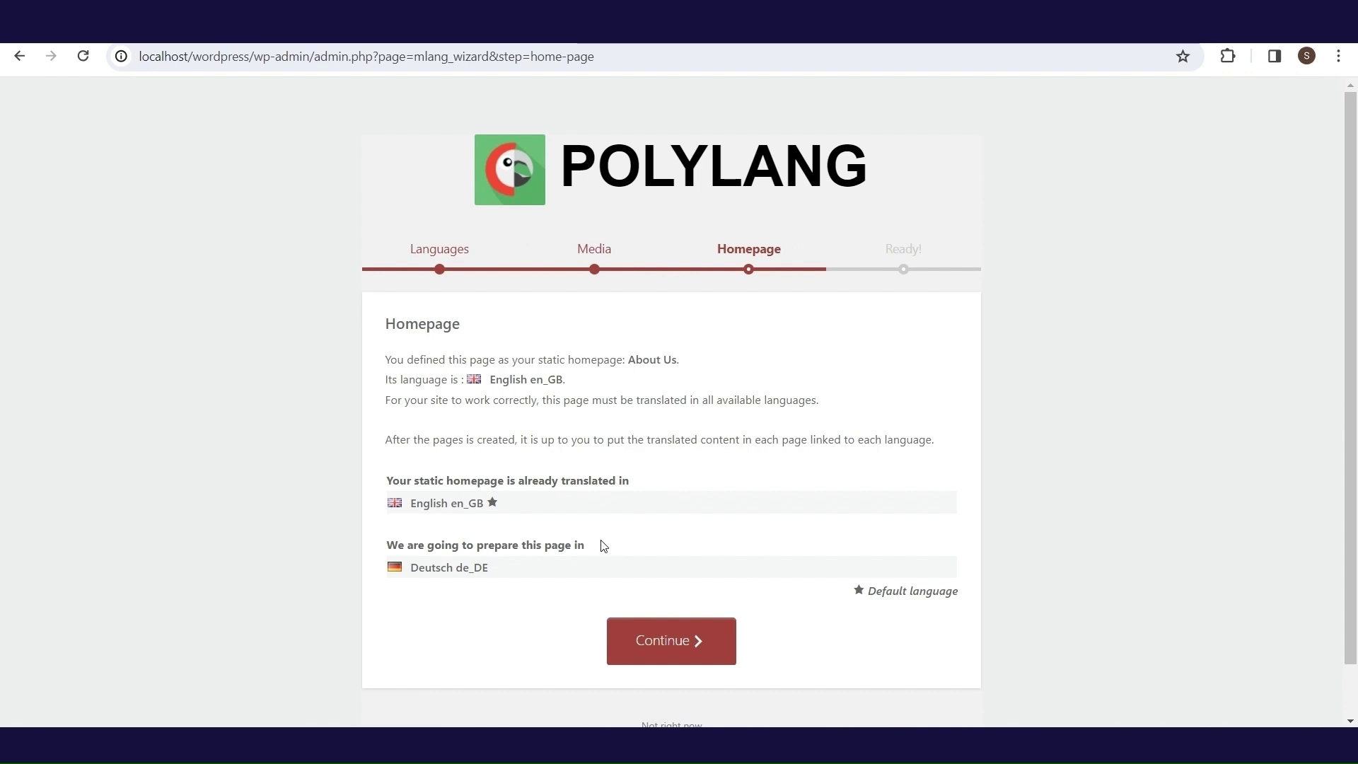
click(666, 643)
scroll(1354, 419, down, 6)
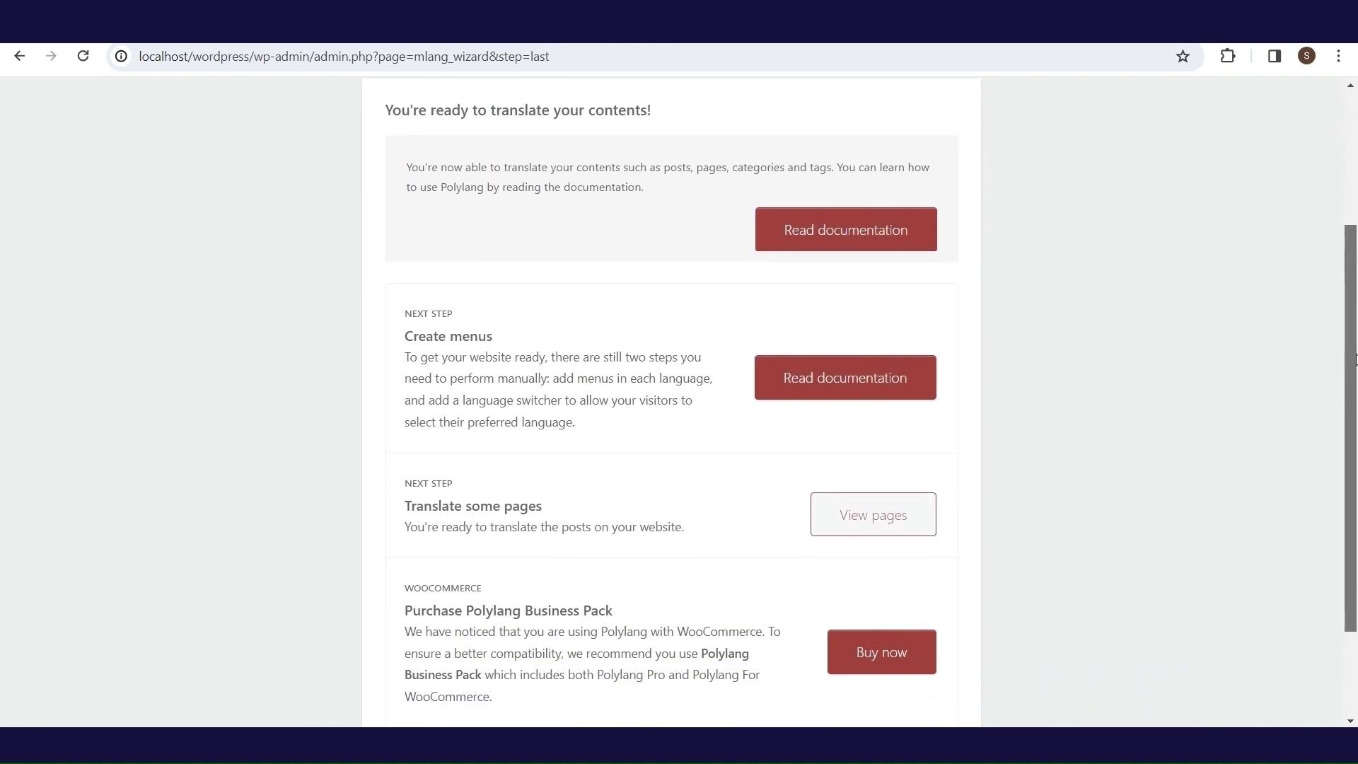
scroll(1354, 419, down, 2)
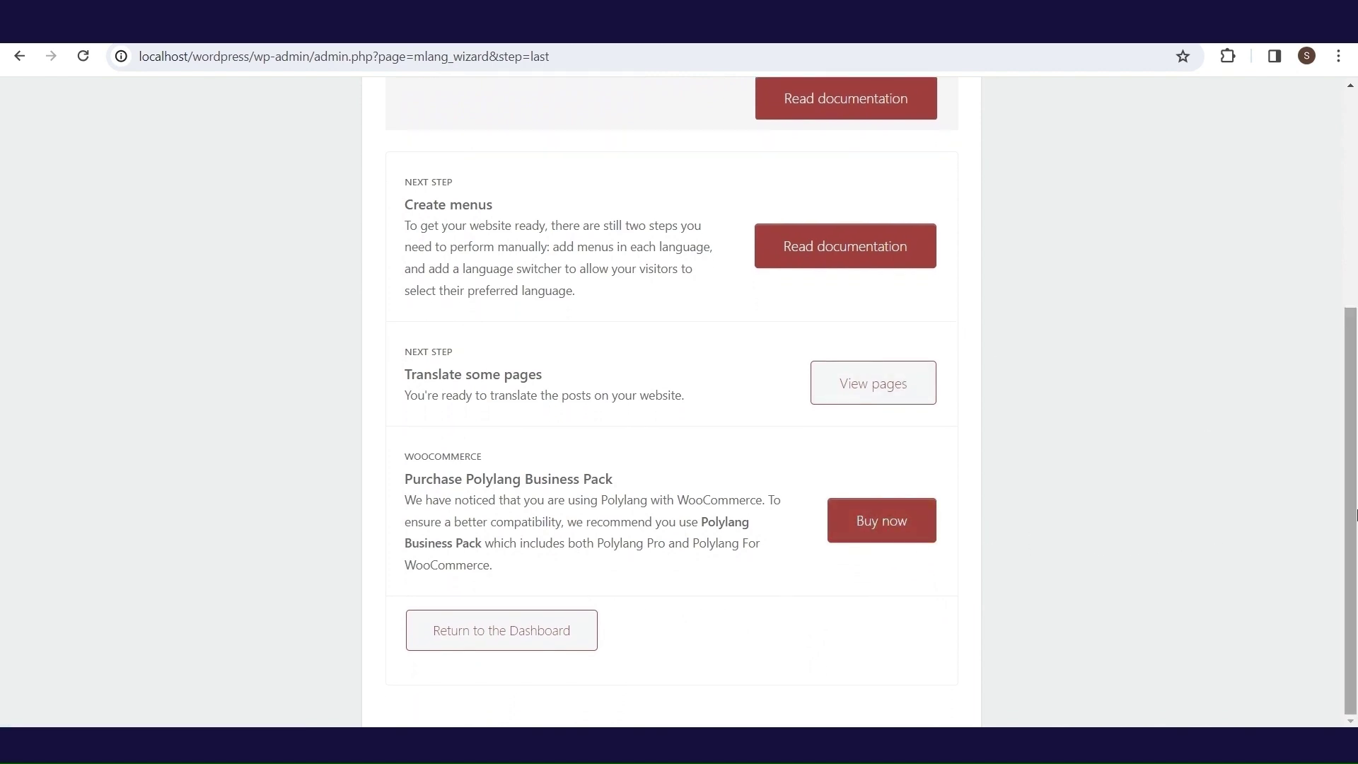
scroll(1306, 518, up, 8)
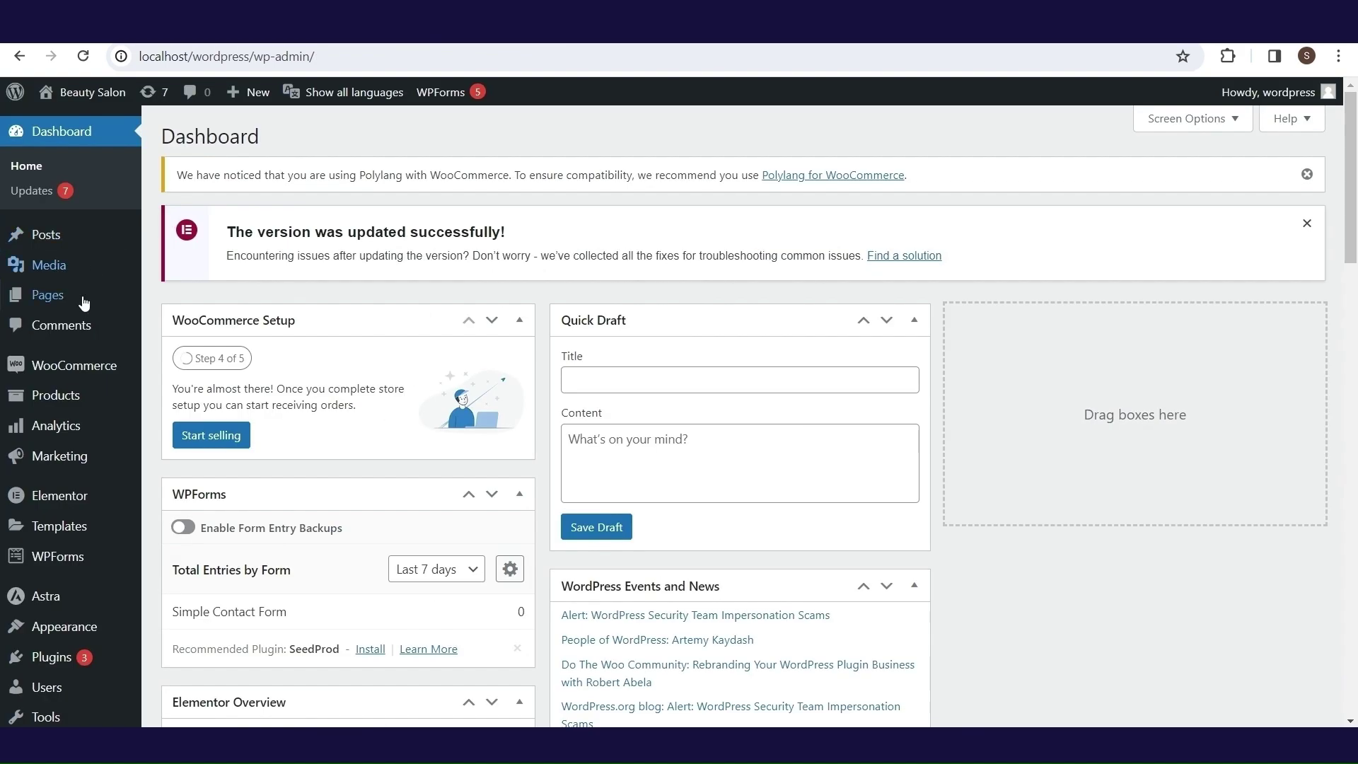
- Open the German About Us translation, title it 'Über uns' and paste the German Lorem Ipsum text
mouse_move(104, 301)
click(173, 307)
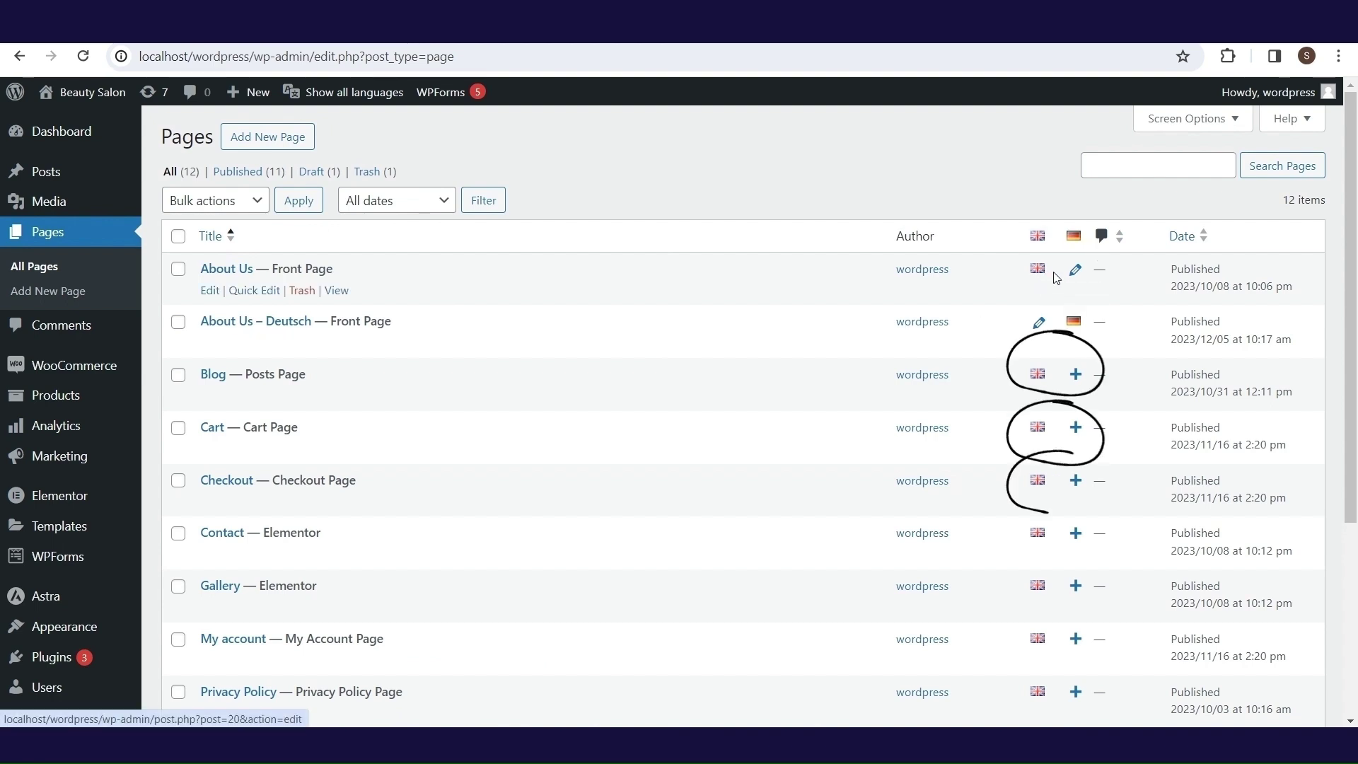
key(alt+Left)
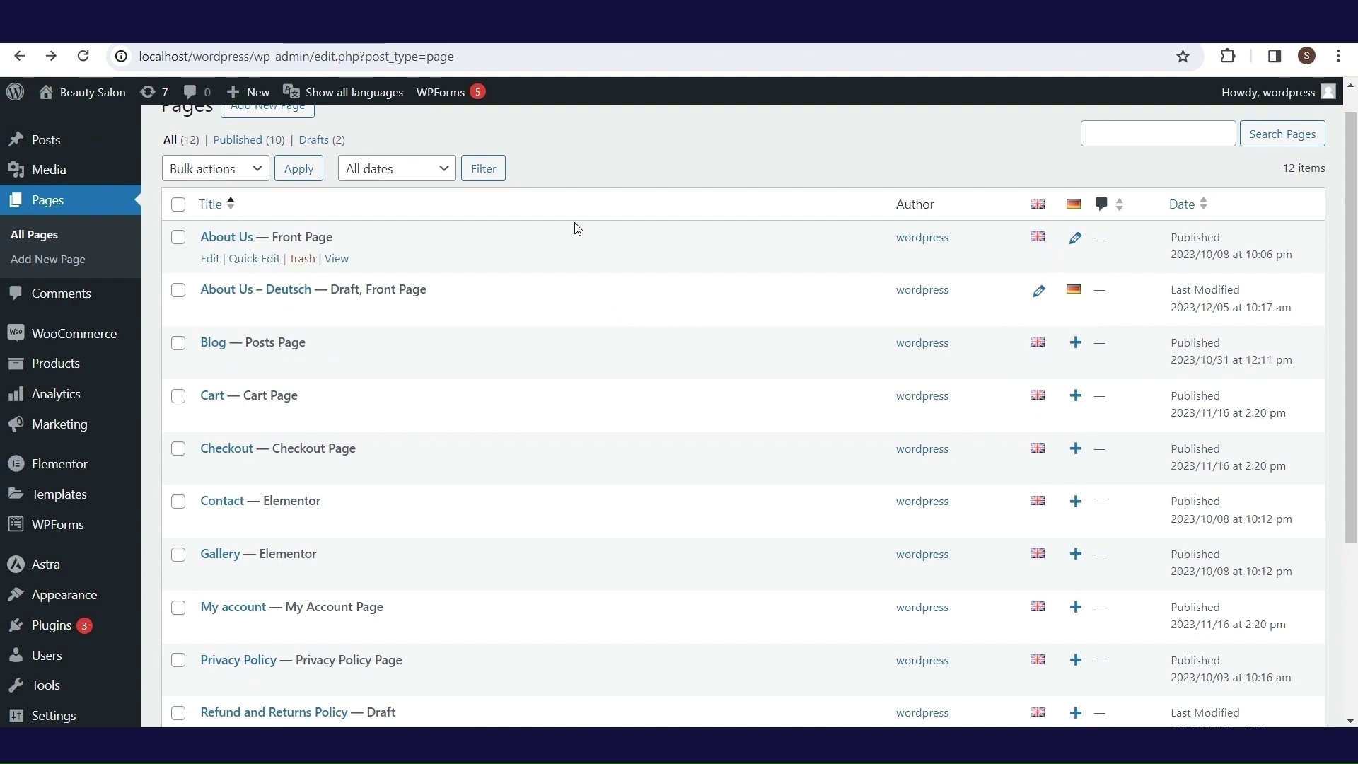
click(1076, 240)
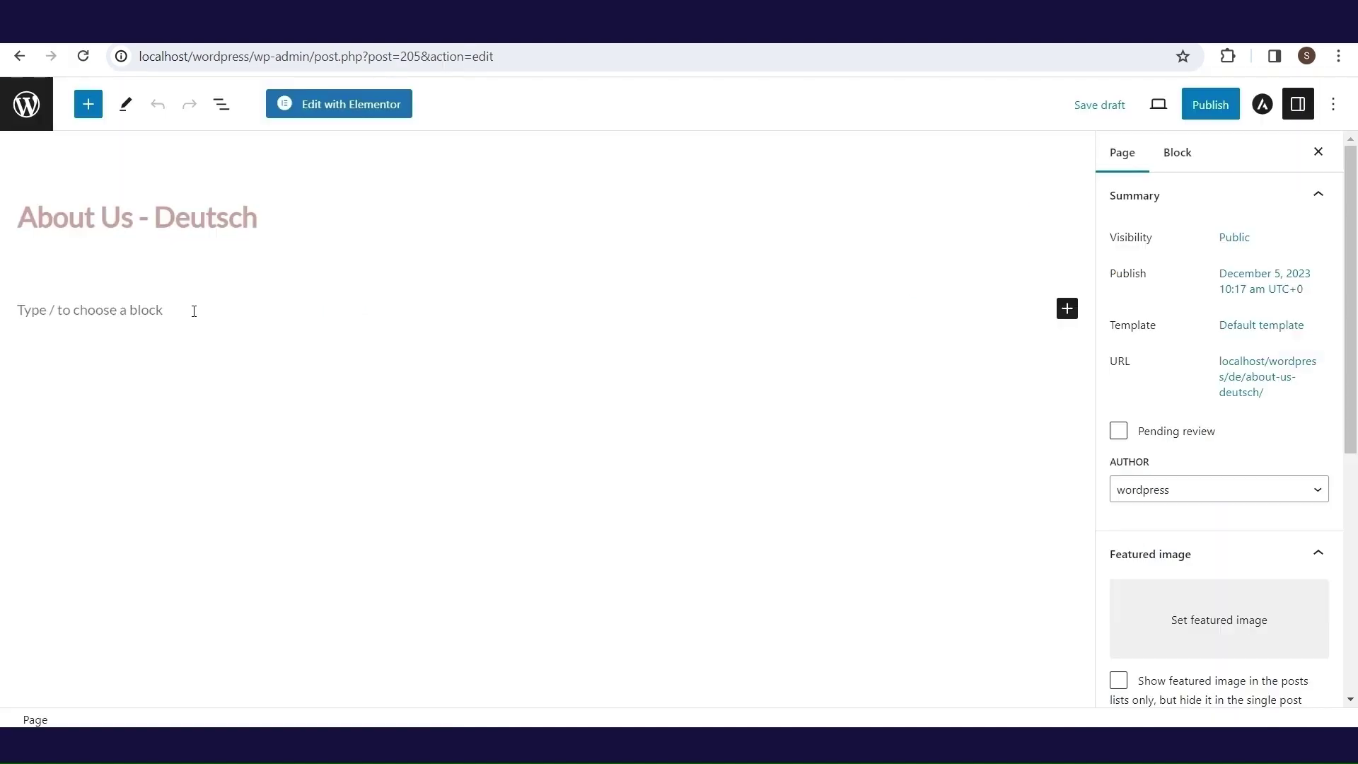
triple_click(24, 219)
right_click(24, 222)
click(88, 355)
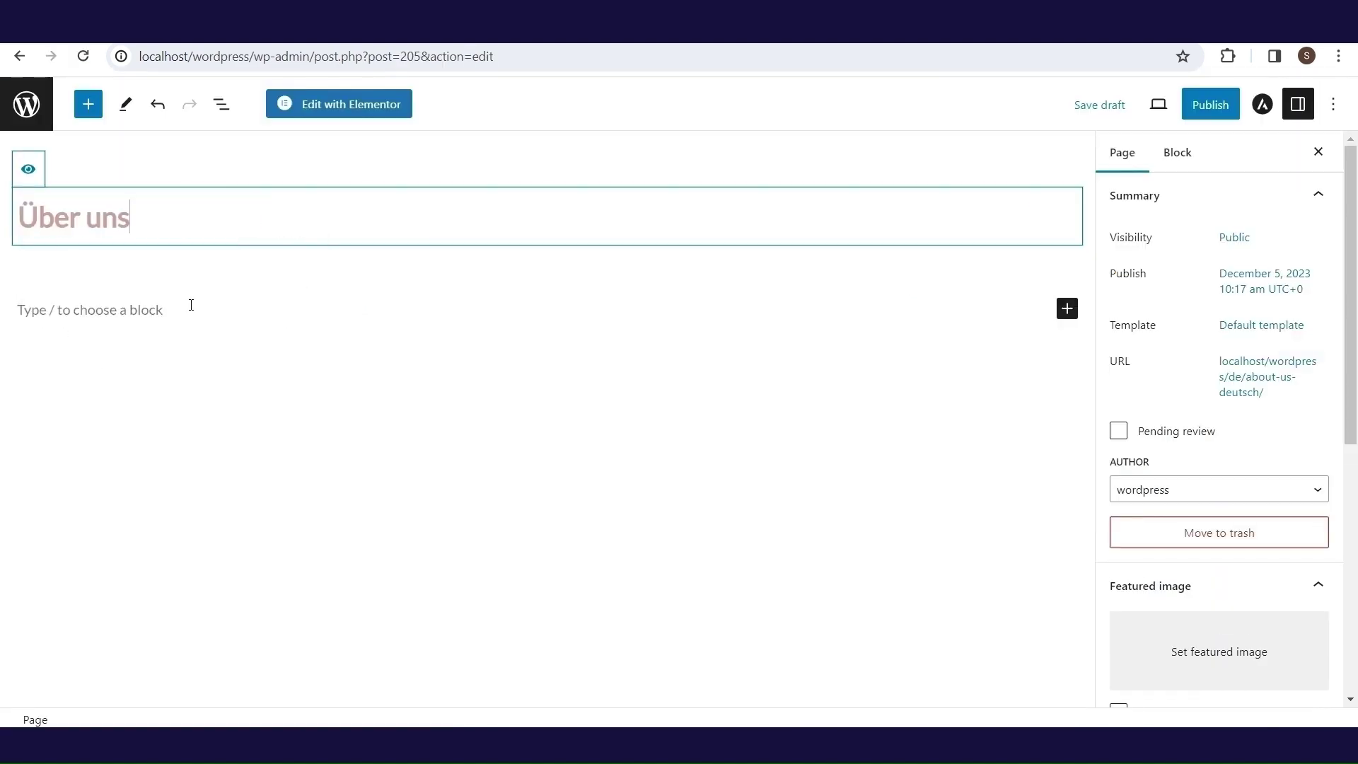
text(Was ist Lorem Ipsum? Lorem Ipsum ist ein einfacher Demo-Text für die Print- und Schriftindustrie. Lorem Ipsum ist in der Industrie bereits der Standard Demo-Text seit 1500, als ein unbekannter Schriftsteller eine Hand voll Wörter nahm und diese durcheinander warf um ein Musterbuch zu erstellen. Es hat nicht nur 5 Jahrhunderte überlebt, sondern auch in Spruch in die elektronische Schriftbearbeitung geschafft (bemerke, nahezu unverändert). Bekannt wurde es 1960, mit dem erscheinen von "Letraset", welches Passagen von Lorem Ipsum enhielt, so wie Desktop Software wie "Aldus PageMaker" - ebenfalls mit Lorem Ipsum.)
key(Return)
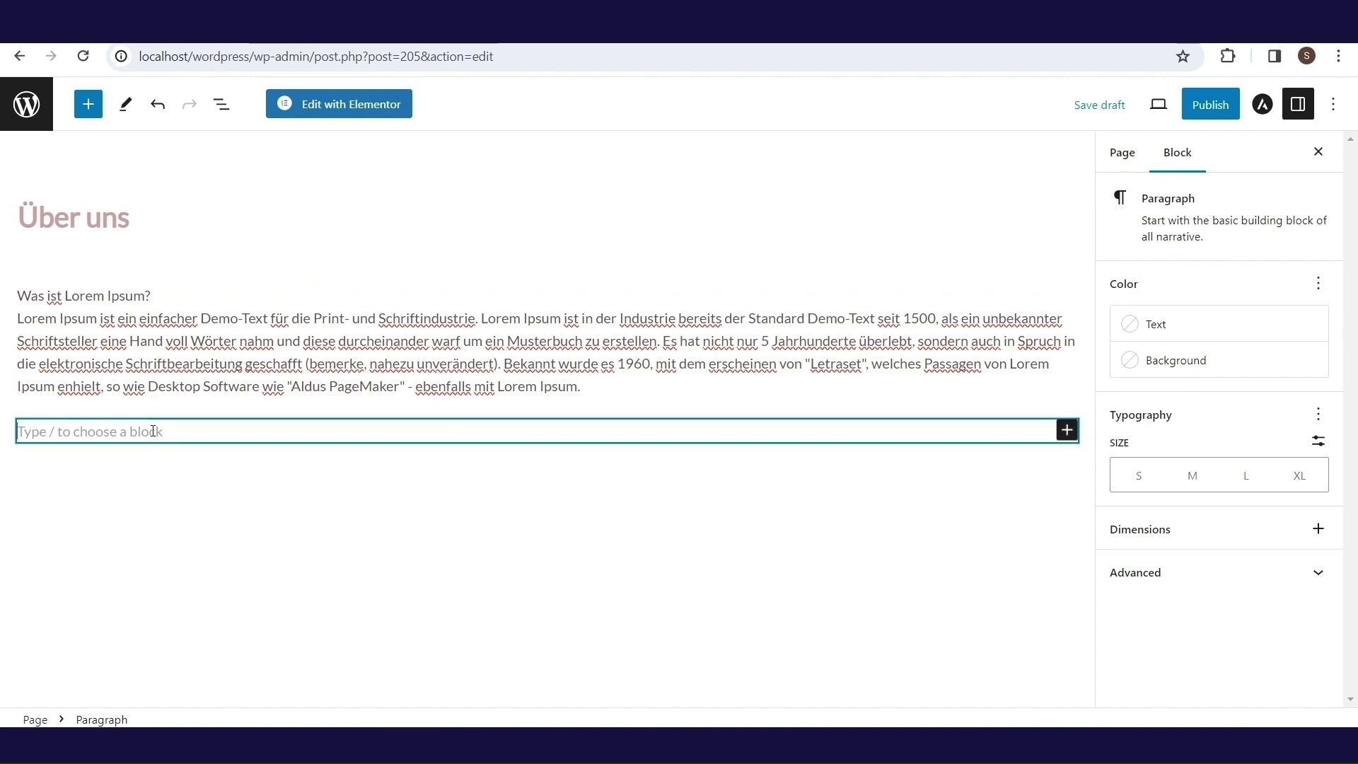
- Add a gallery with the Beauty Salon image and publish the German page
click(1068, 430)
click(813, 637)
click(991, 524)
click(1249, 678)
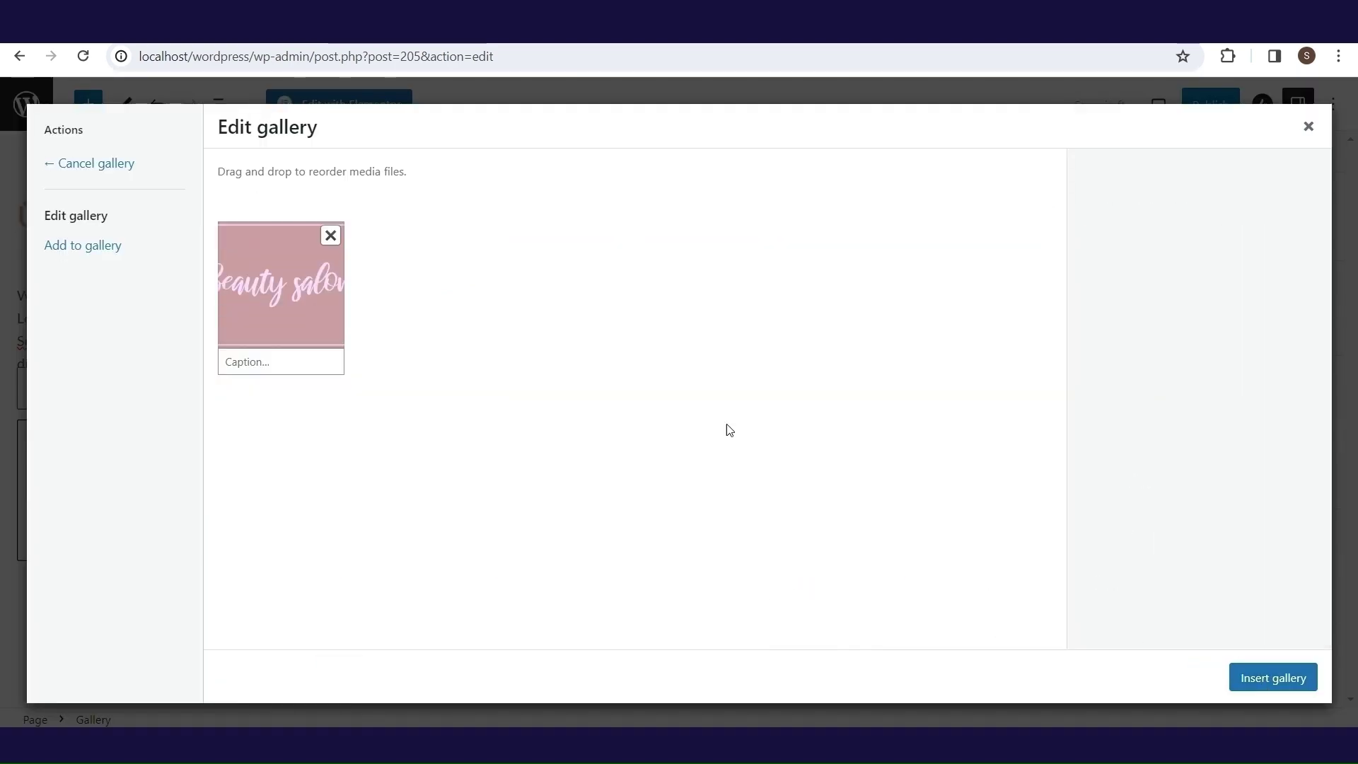
click(1280, 679)
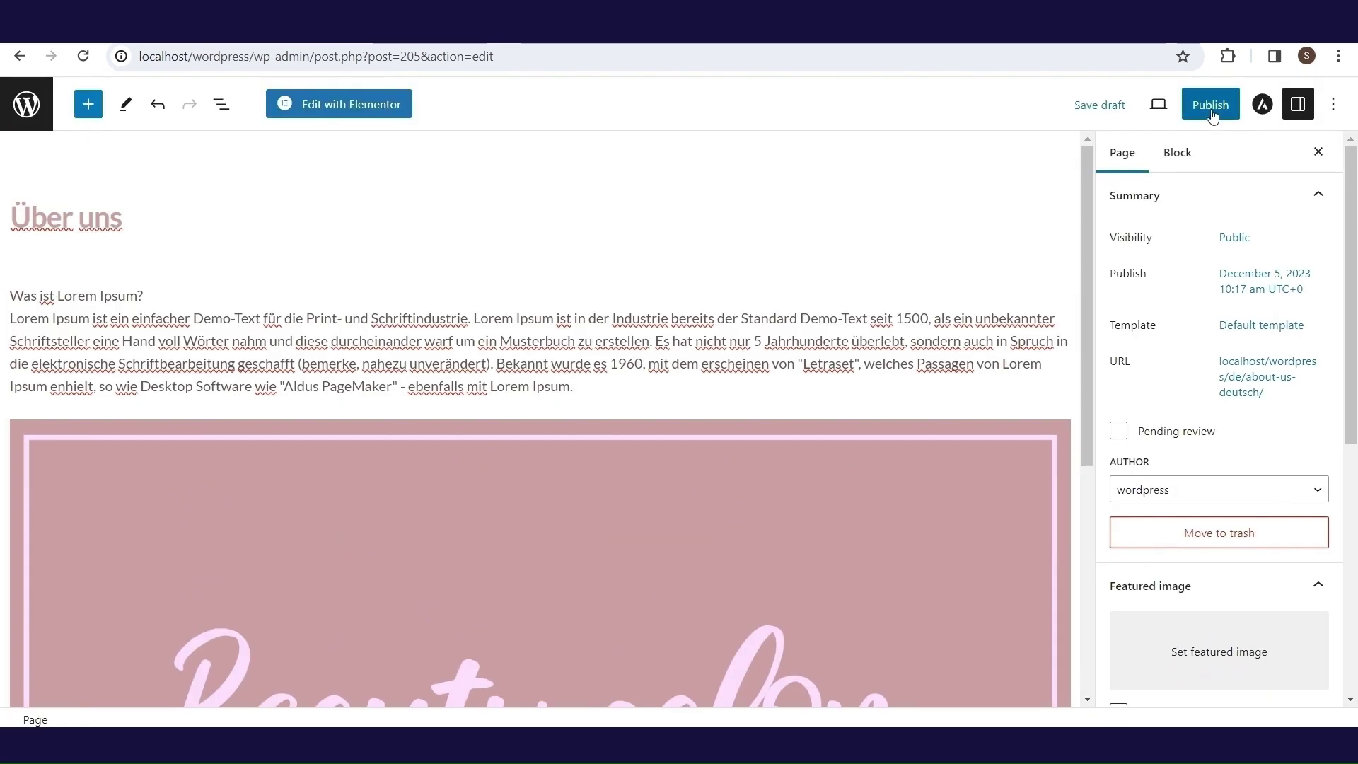
click(1211, 107)
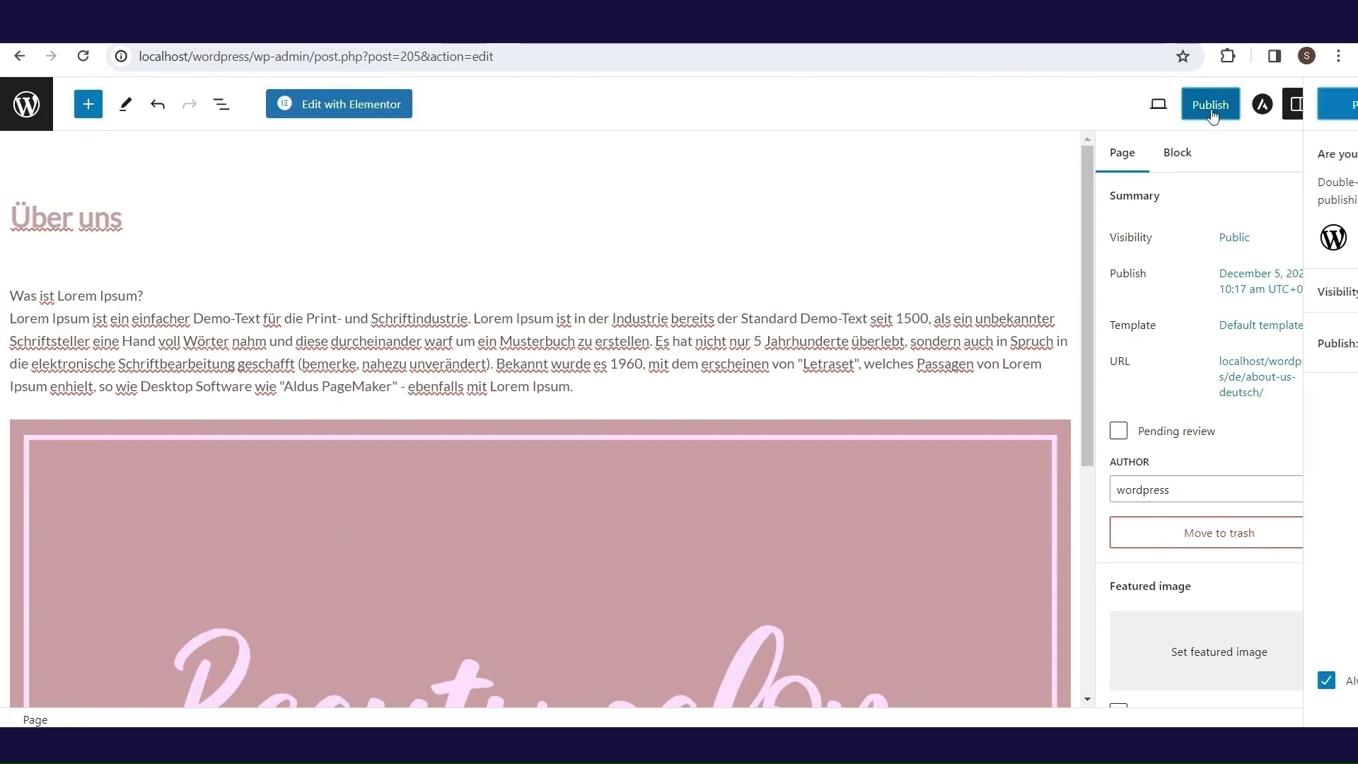
click(1212, 113)
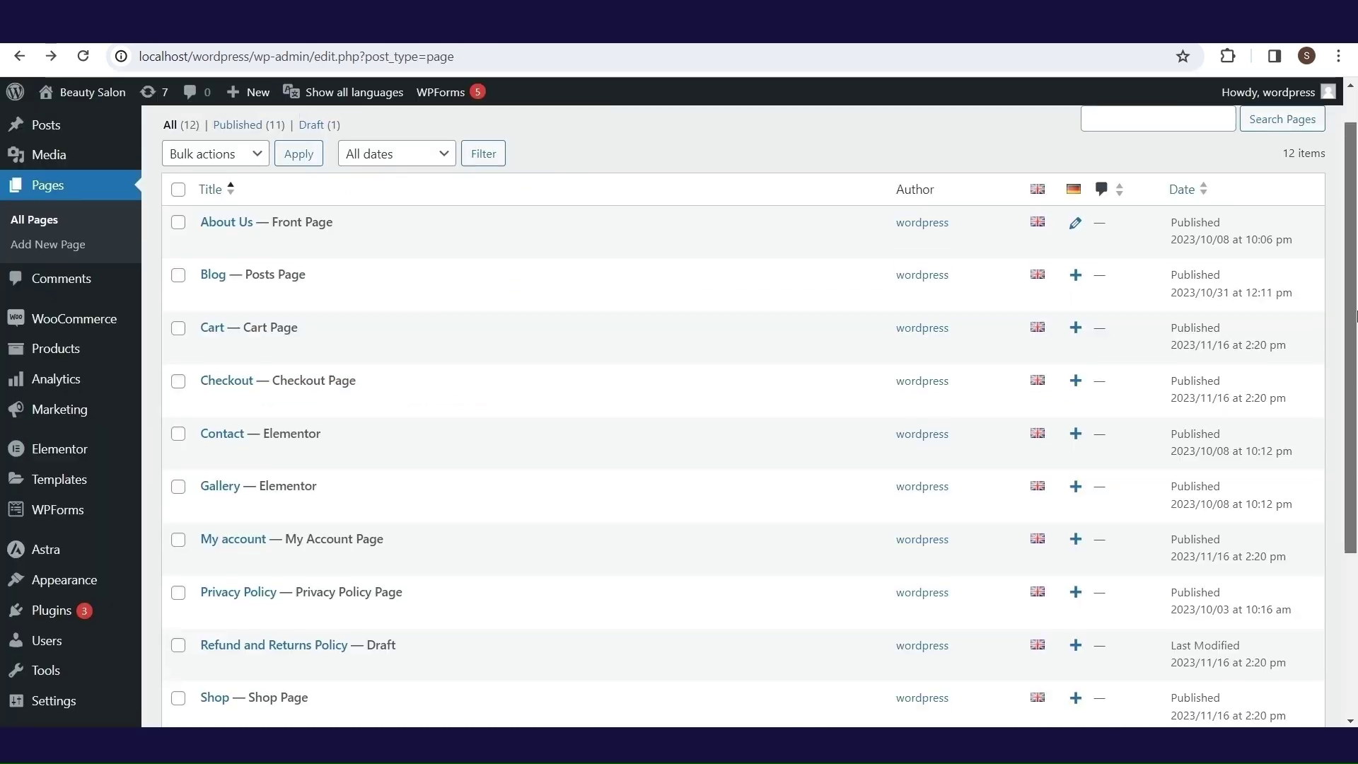
scroll(1110, 427, down, 1)
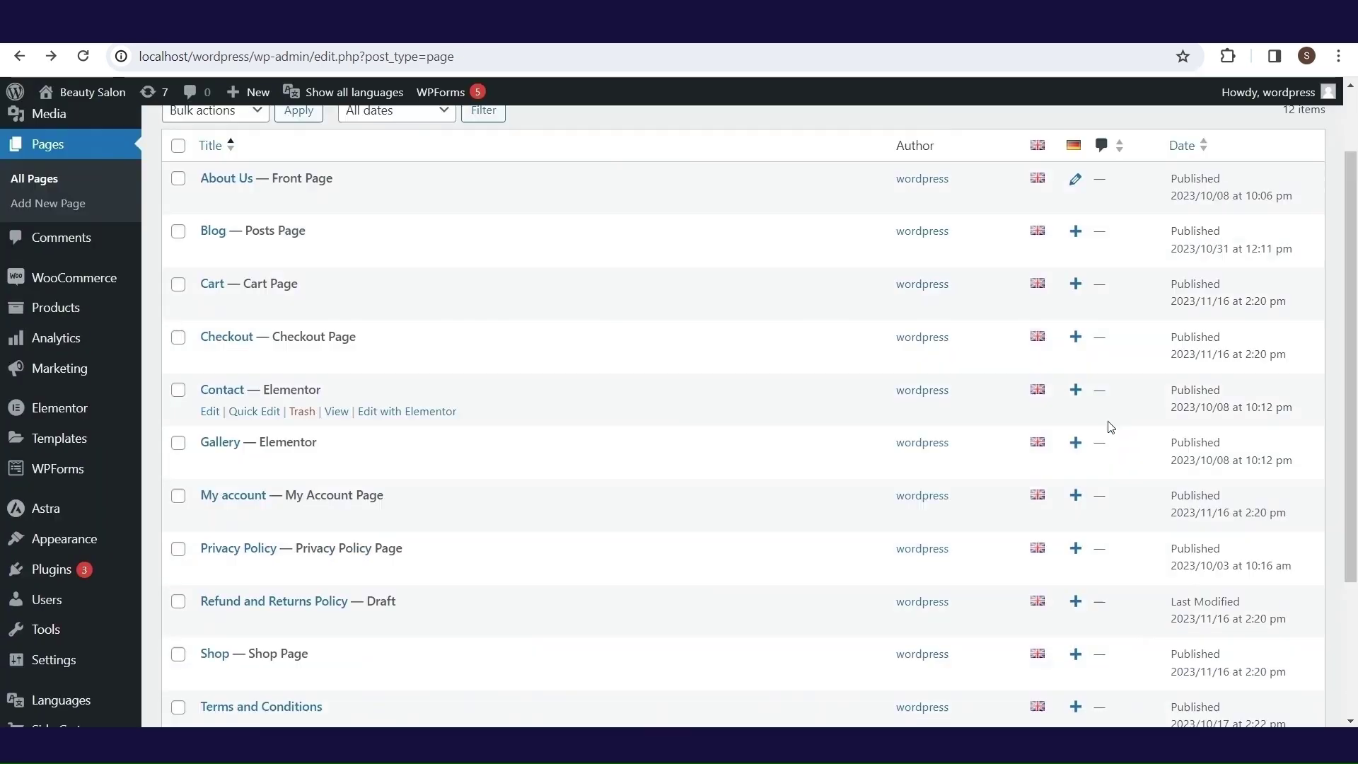
- Create the German 'kontaktiere uns' contact page and replace its work-hours text with German in Elementor
click(1076, 391)
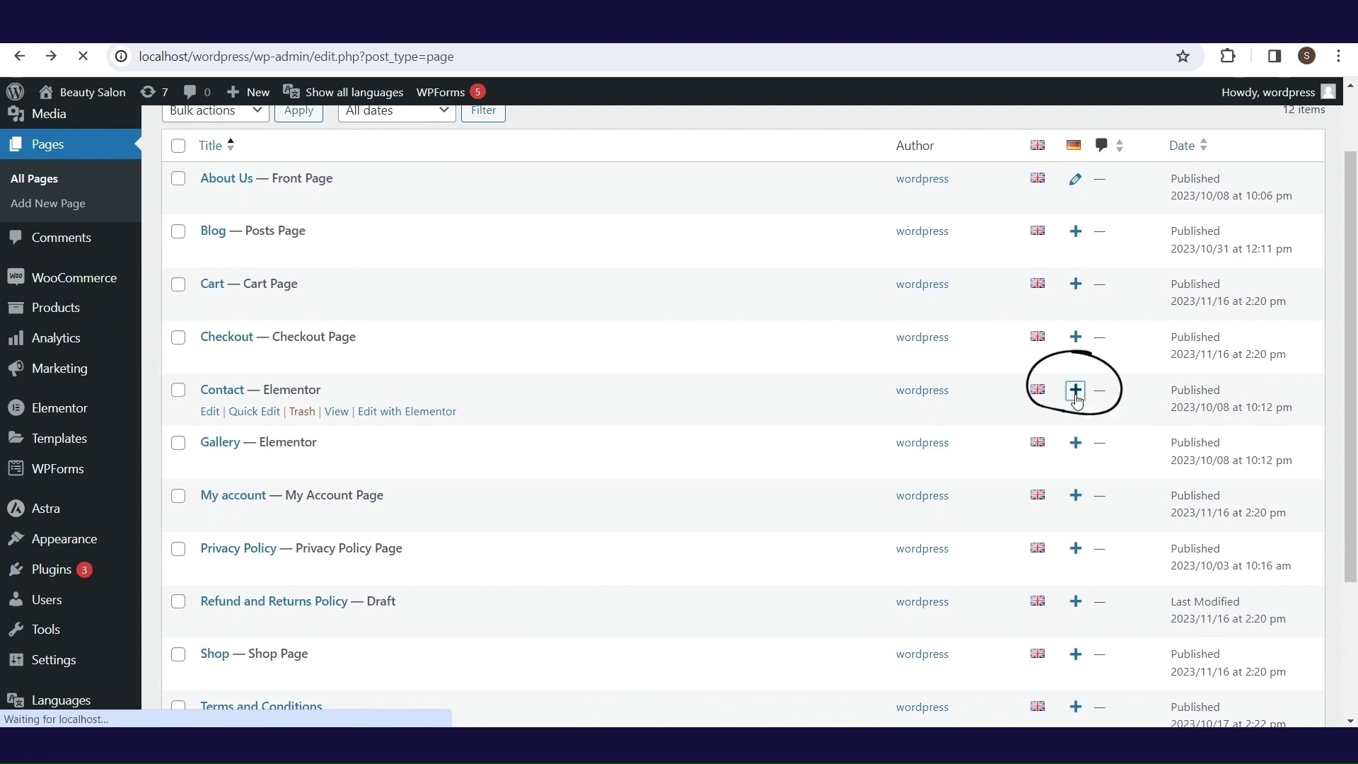
right_click(242, 225)
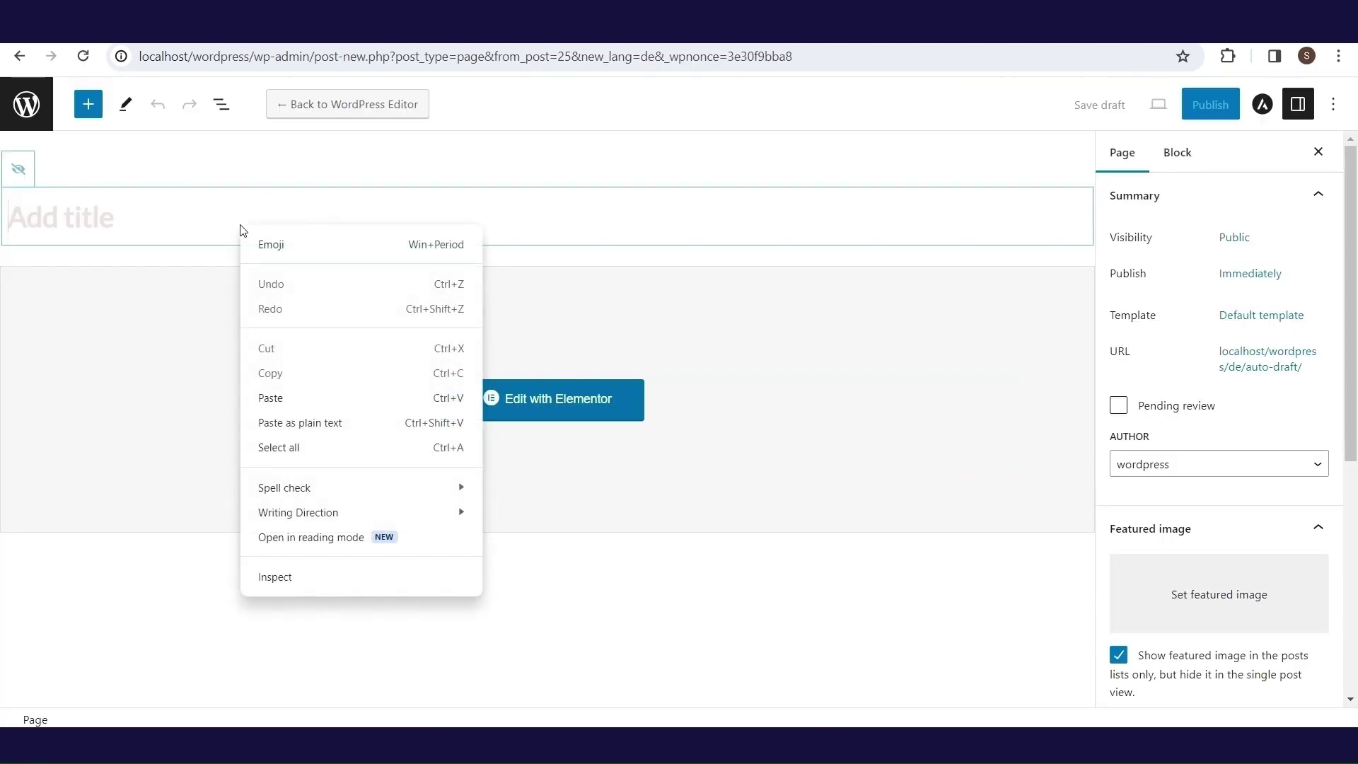
click(332, 424)
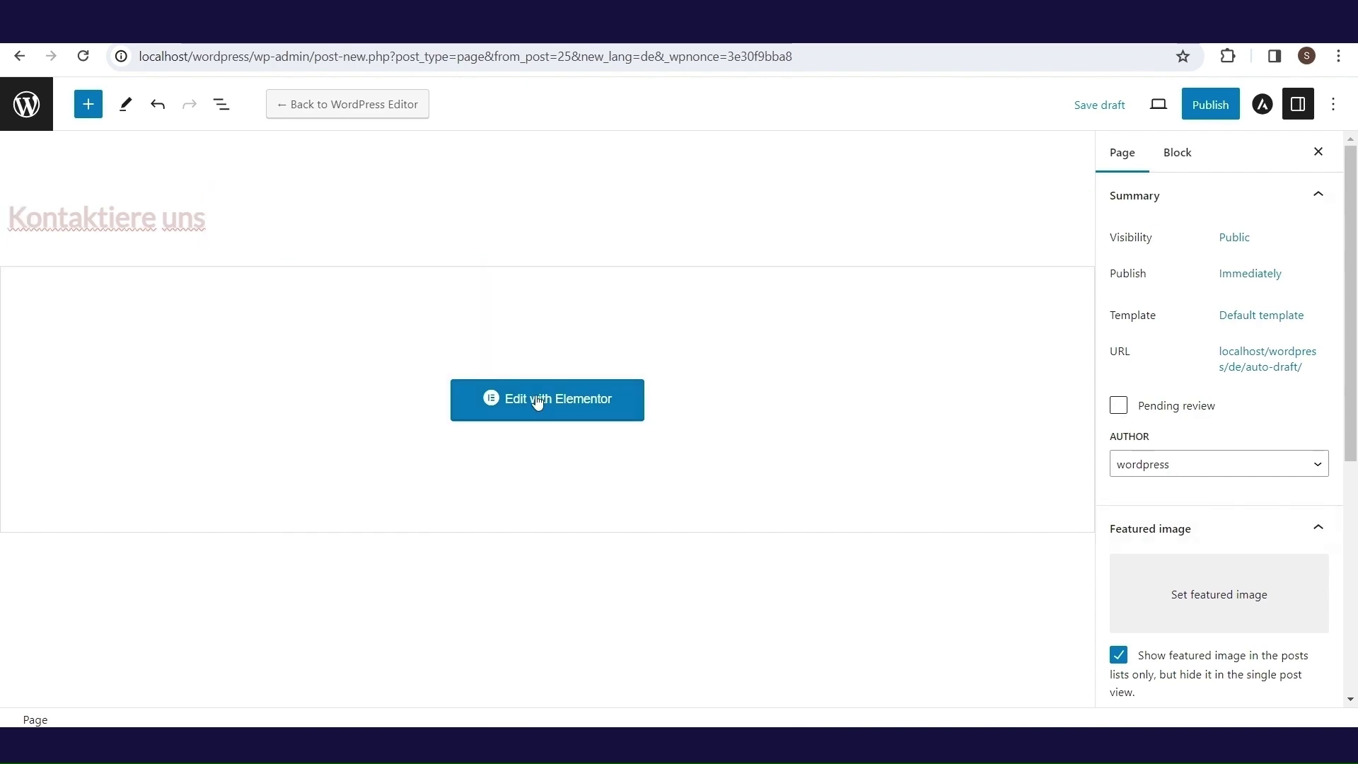
click(537, 398)
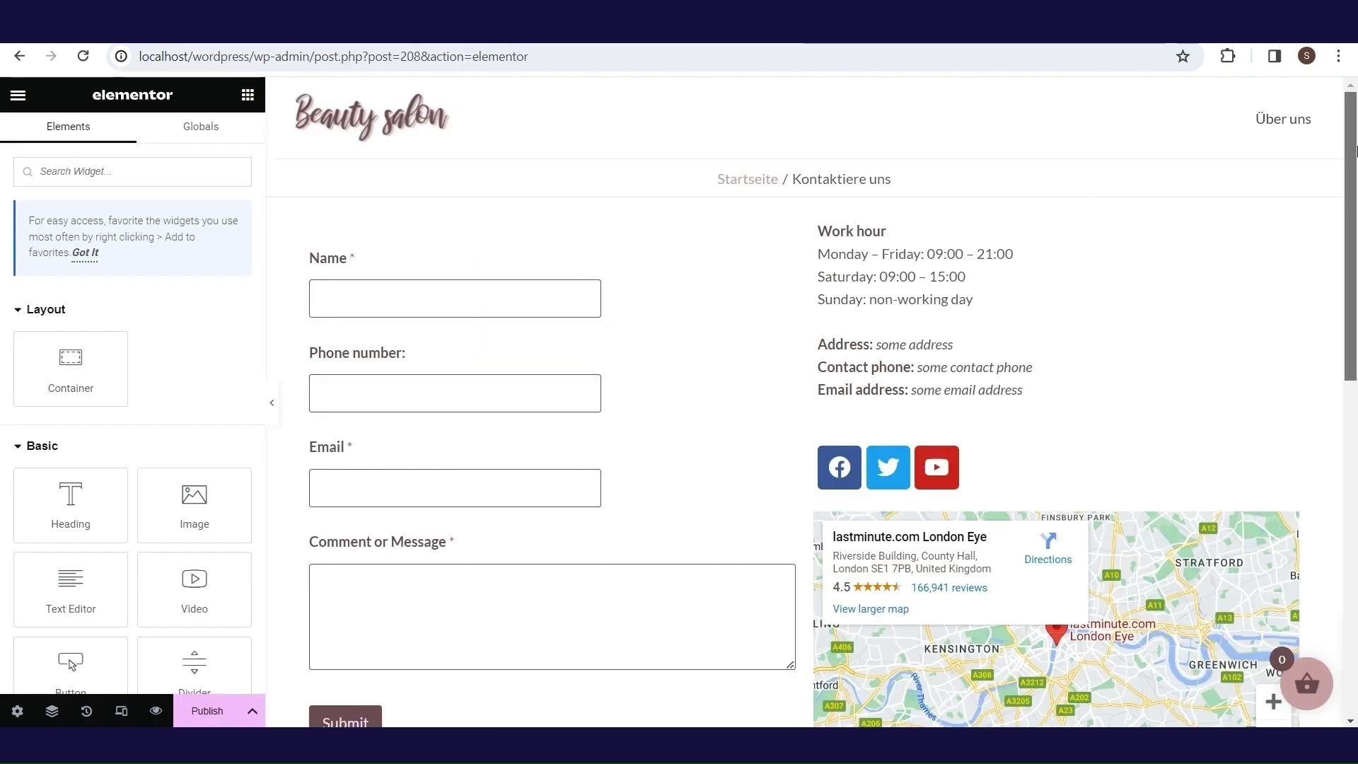
mouse_move(1352, 145)
mouse_down()
mouse_move(1355, 310)
mouse_move(1356, 145)
mouse_up()
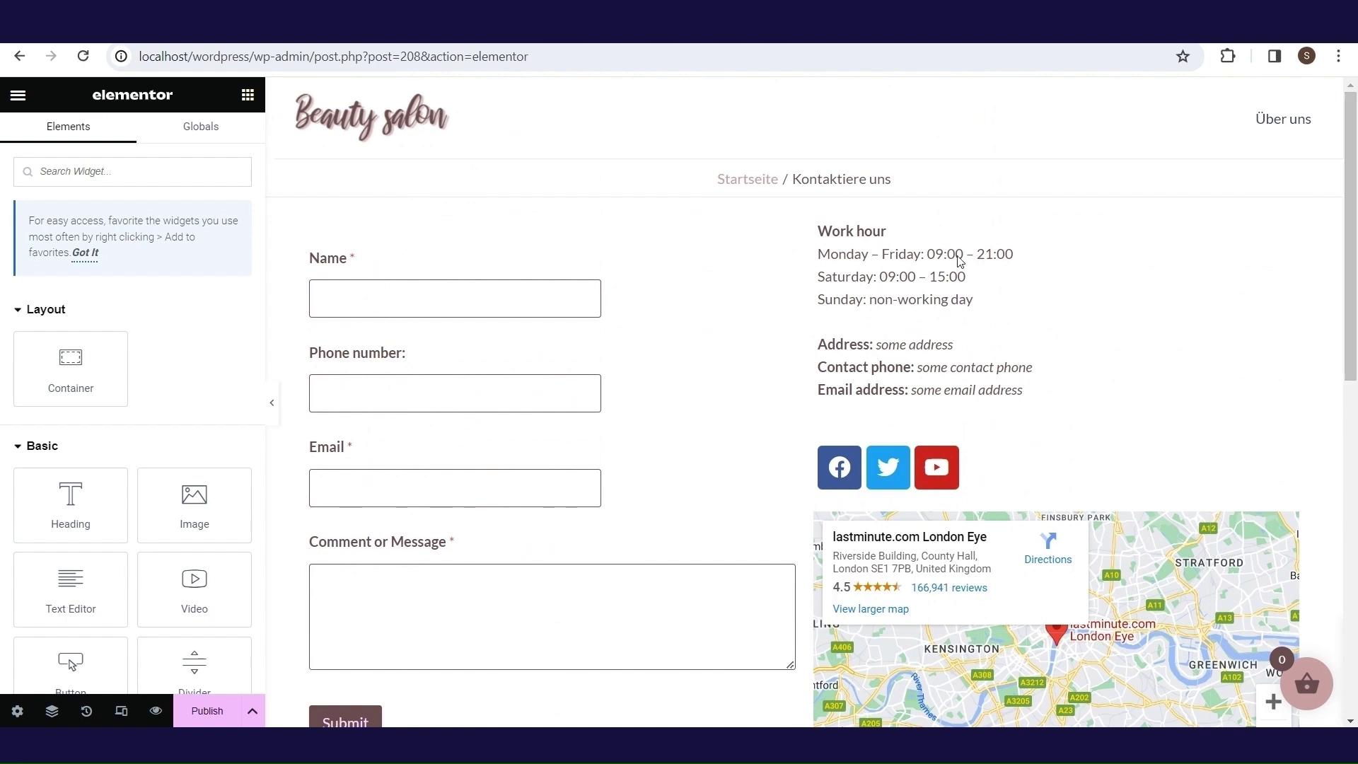
click(942, 303)
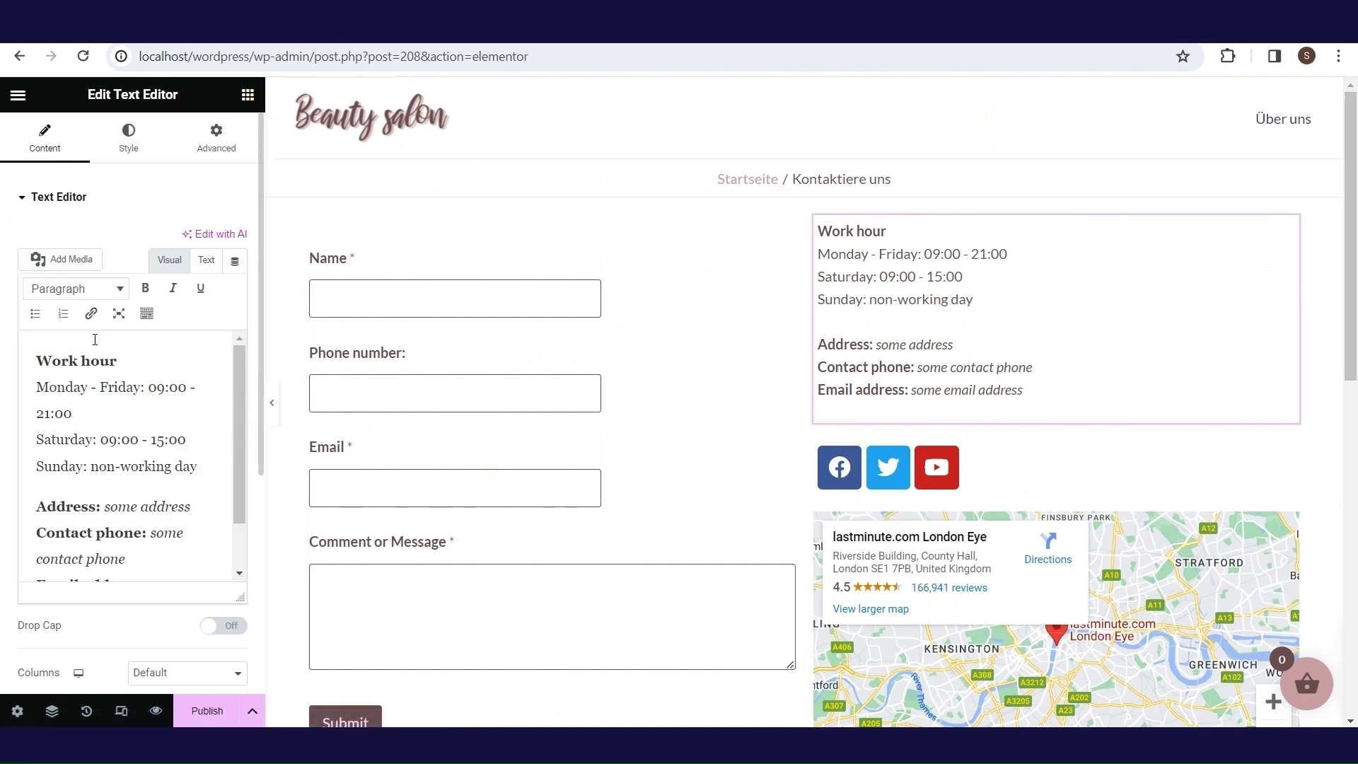
drag(126, 358, 29, 357)
key(ctrl+a)
text(Arbeitsstunde Montag-Freitag: 09:00 - 21:00 Samstag: 09:00 - 15:00 Sonntag: arbeitsfreier Tag  Adresse: some address Kontakt-Telefon: some contact phone E-Mail-Adresse: some email address)
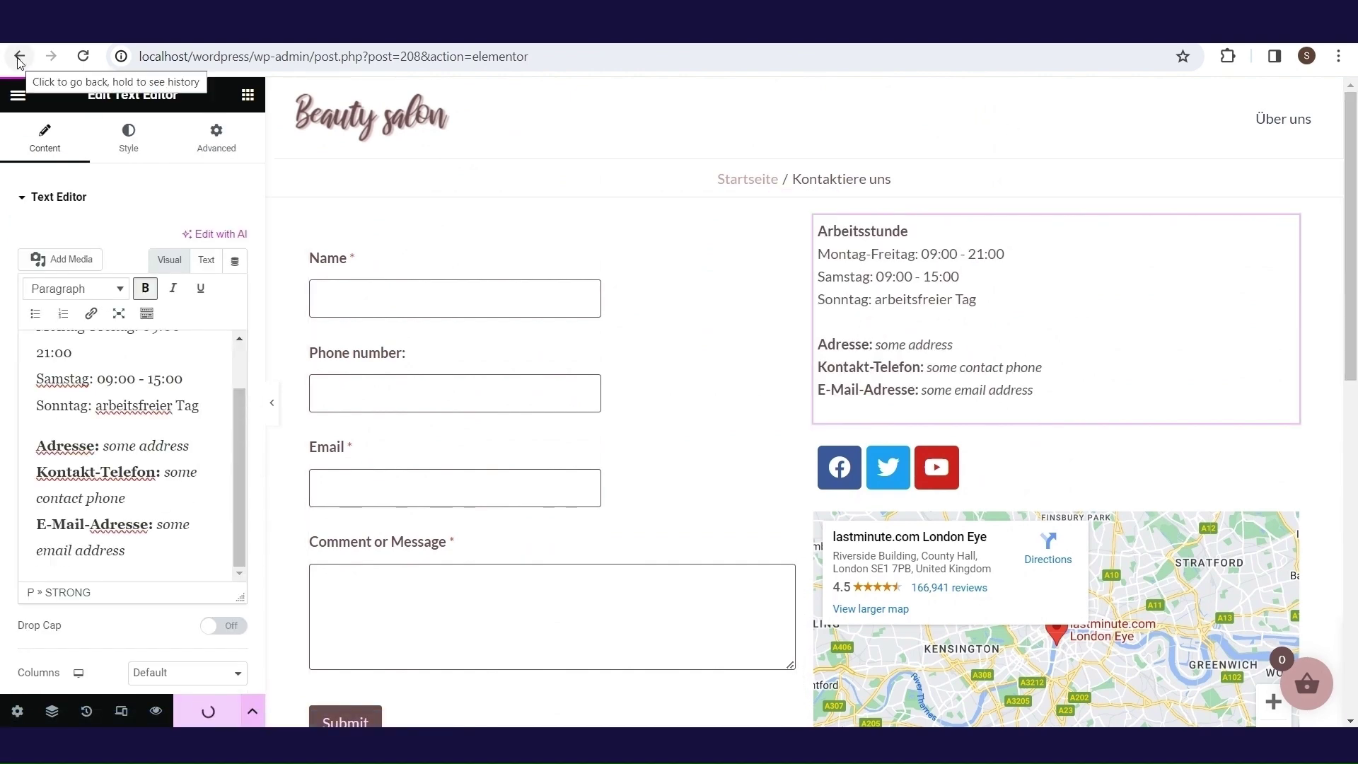
click(20, 57)
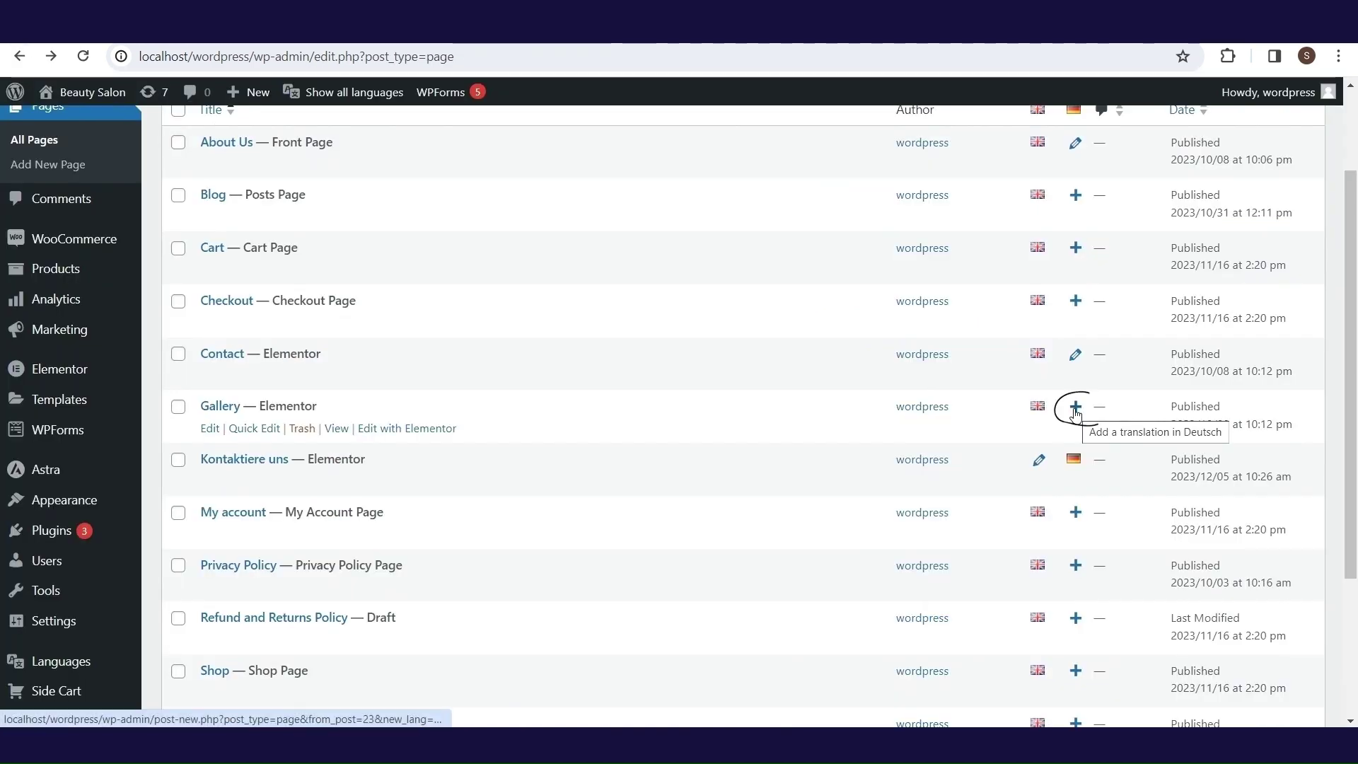
- Create the German 'Galerie' translation of the Gallery page in Elementor
click(1075, 413)
right_click(290, 223)
click(326, 414)
click(547, 400)
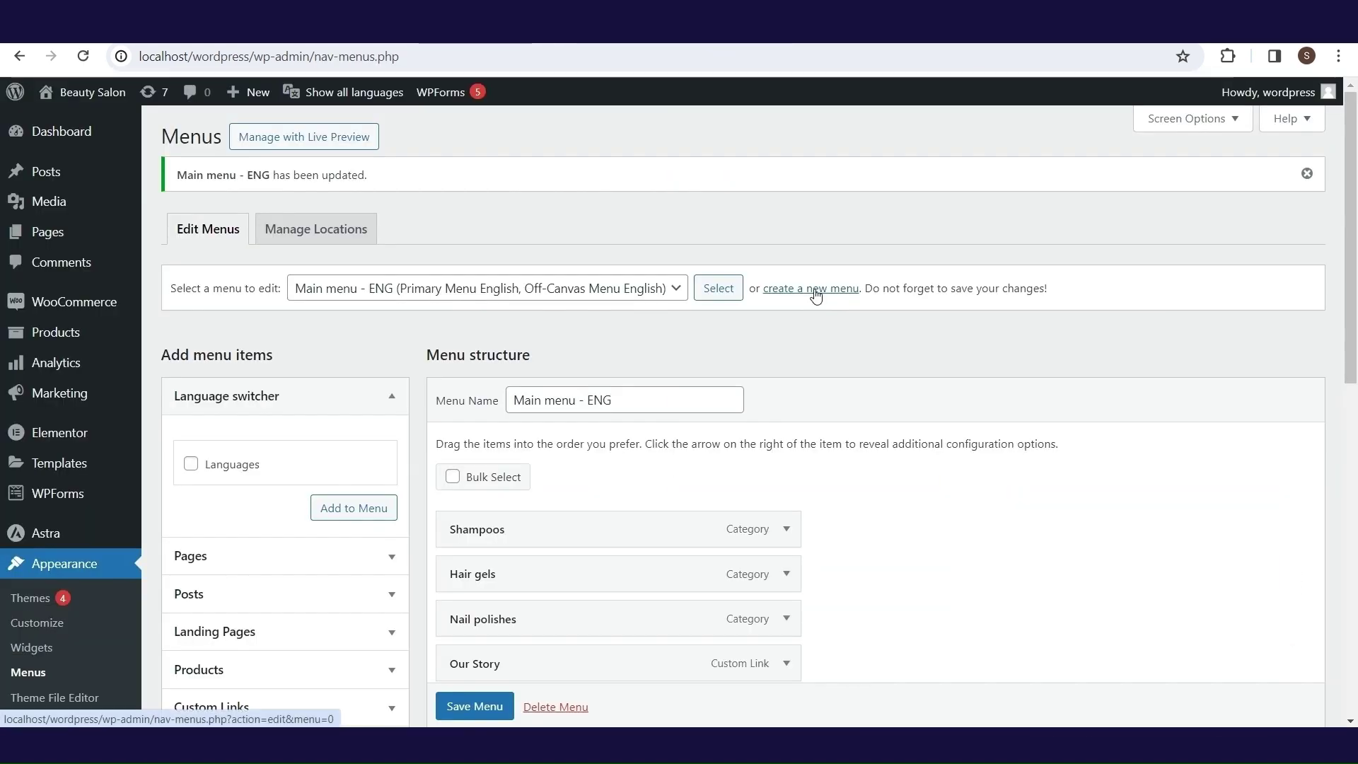
click(815, 290)
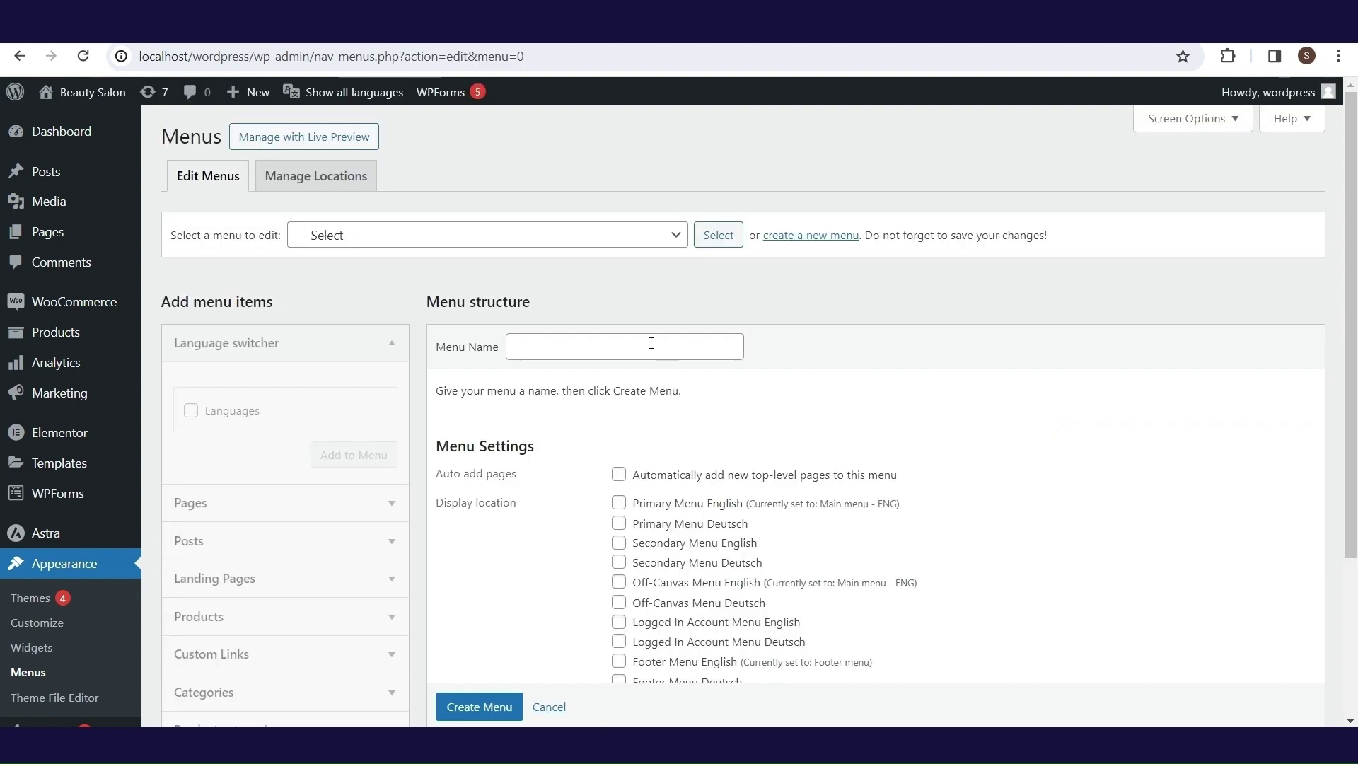
- Create 'Main menu - DE' and add the Über uns, Kontaktiere uns and Galerie pages
click(651, 343)
text(Main menu - DE)
scroll(642, 354, down, 1)
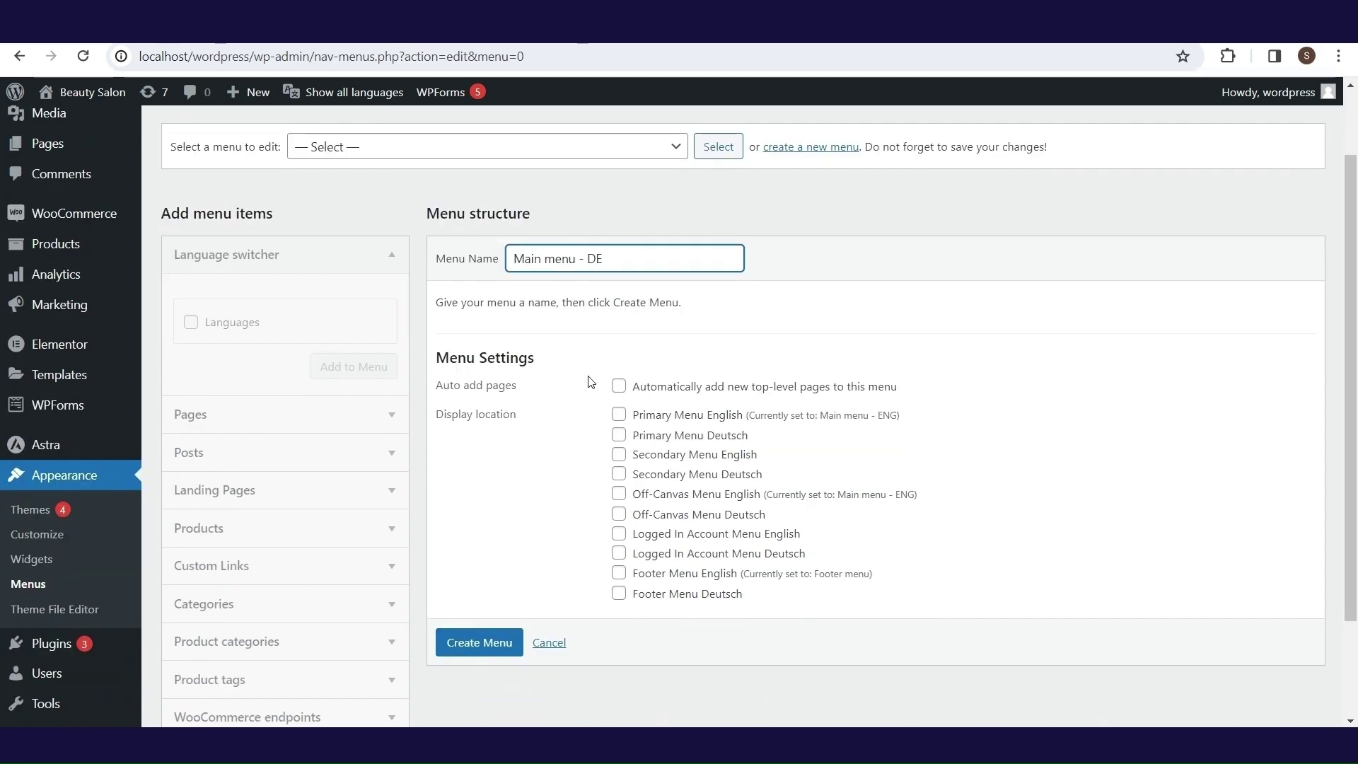
key(Return)
click(396, 322)
click(191, 326)
click(191, 304)
click(191, 282)
click(335, 467)
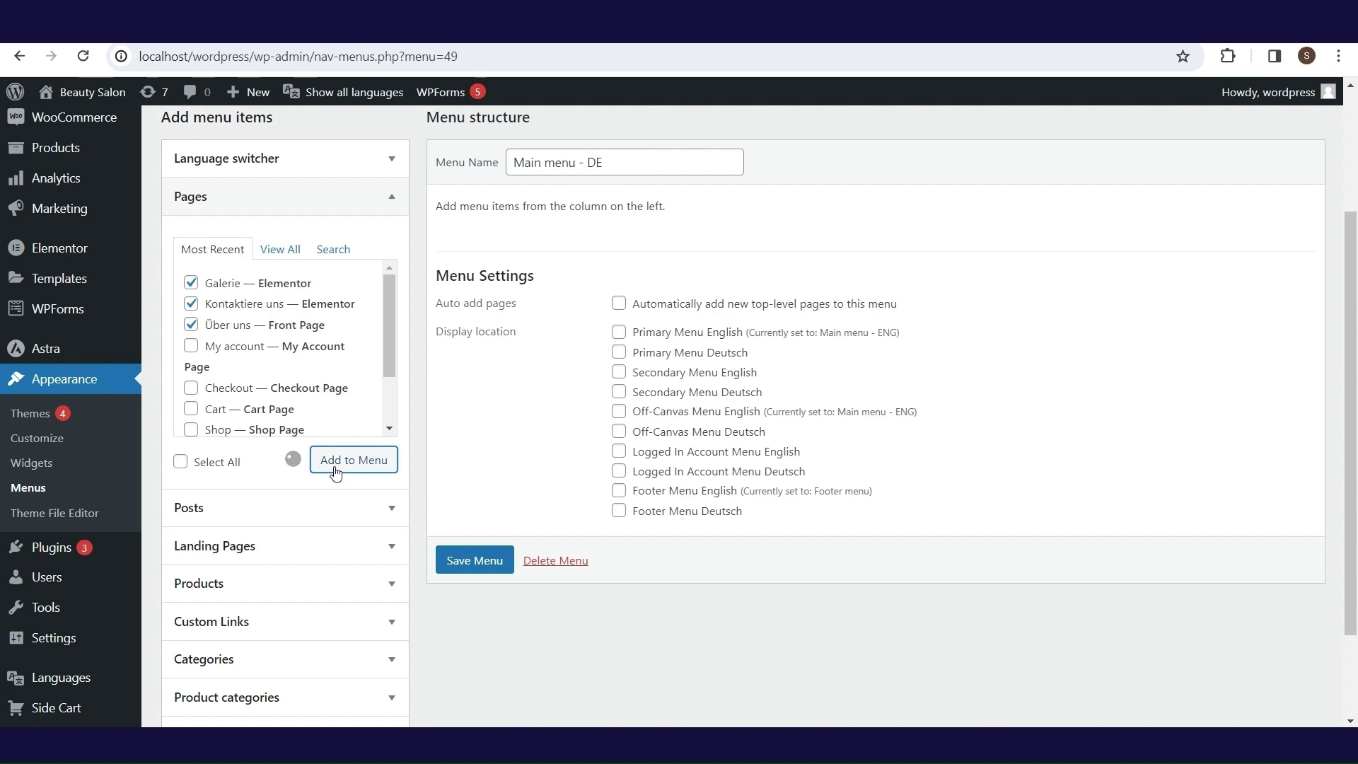
- Add the Languages switcher and an 'Unsere Geschichte' custom link, moved to the menu's top
click(385, 158)
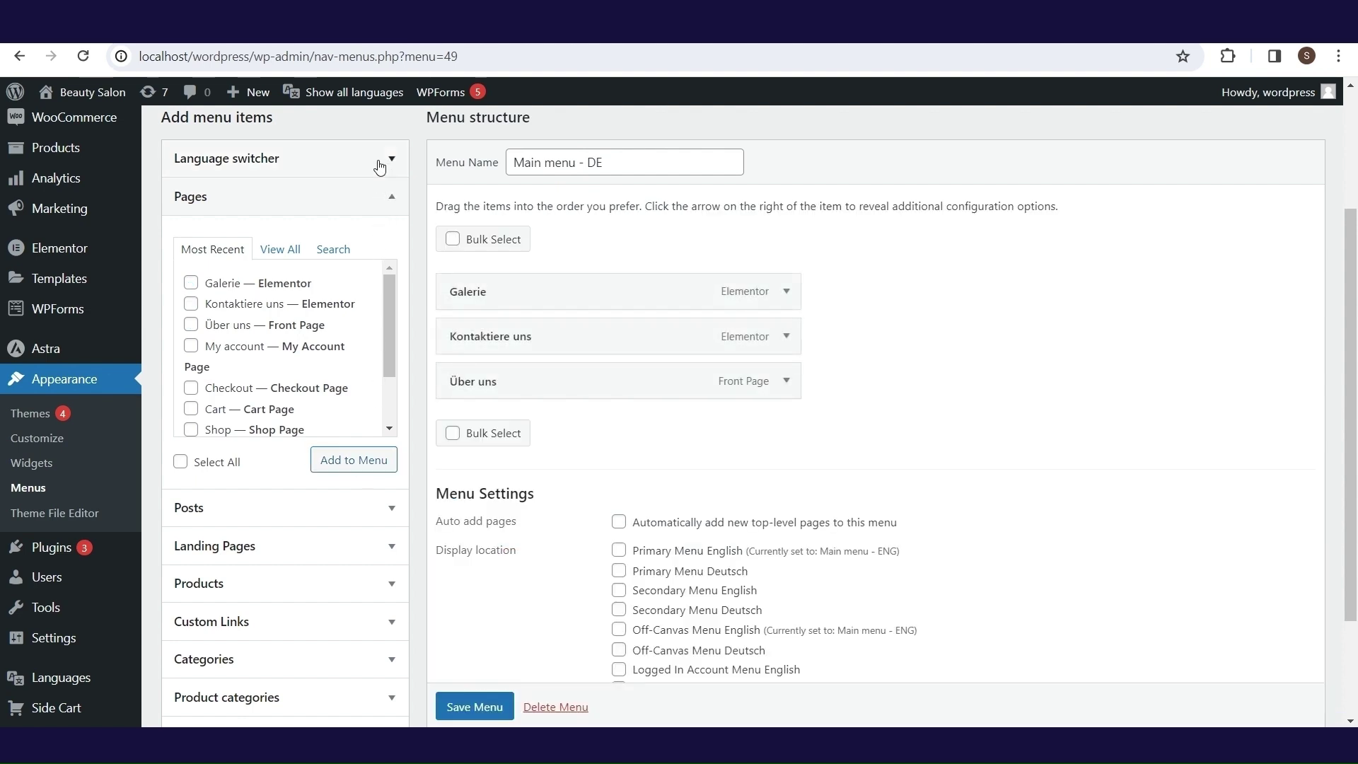
click(191, 227)
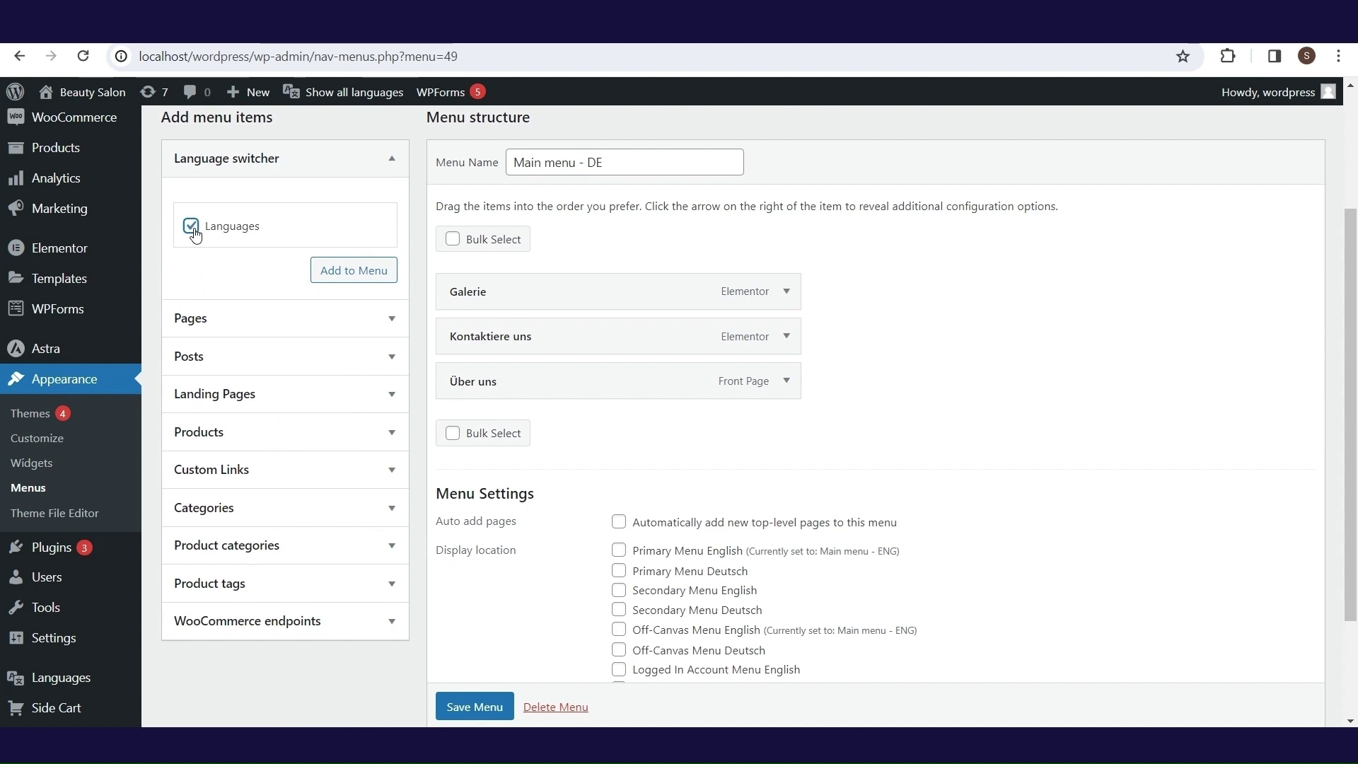
click(341, 274)
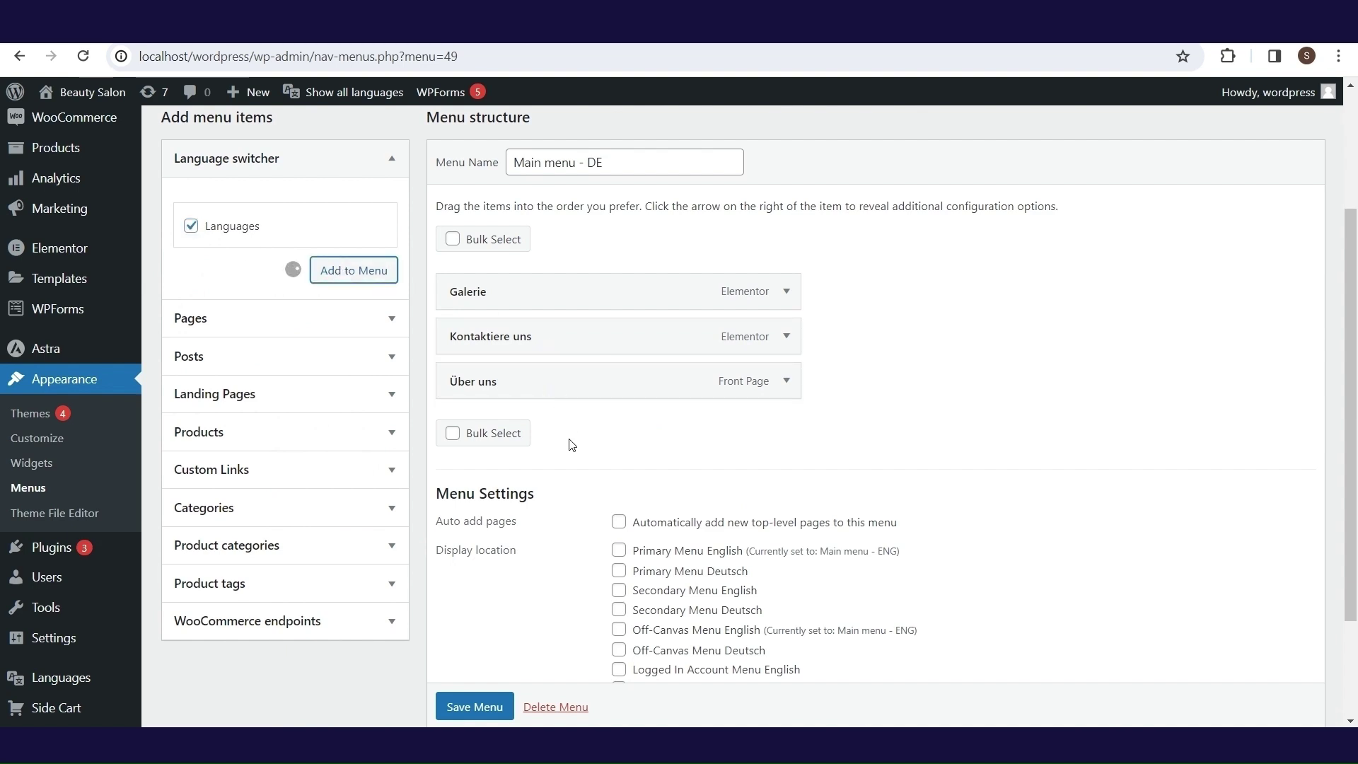
click(340, 469)
triple_click(319, 414)
text(/)
click(349, 479)
drag(472, 473, 539, 382)
- Save the German menu and load Main menu - ENG for editing
click(475, 707)
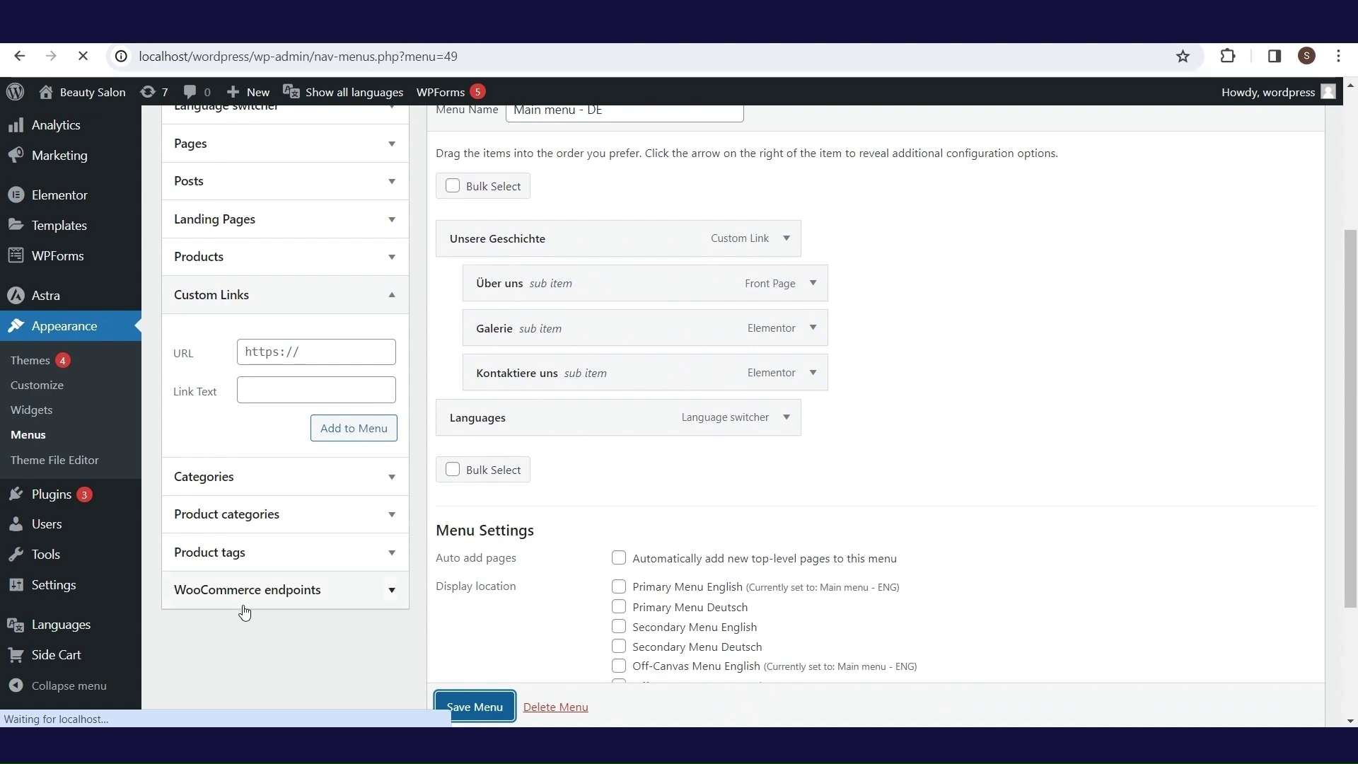
click(487, 234)
click(394, 288)
click(718, 234)
scroll(193, 283, down, 2)
- Add the Languages switcher to Main menu - ENG
click(191, 274)
click(353, 319)
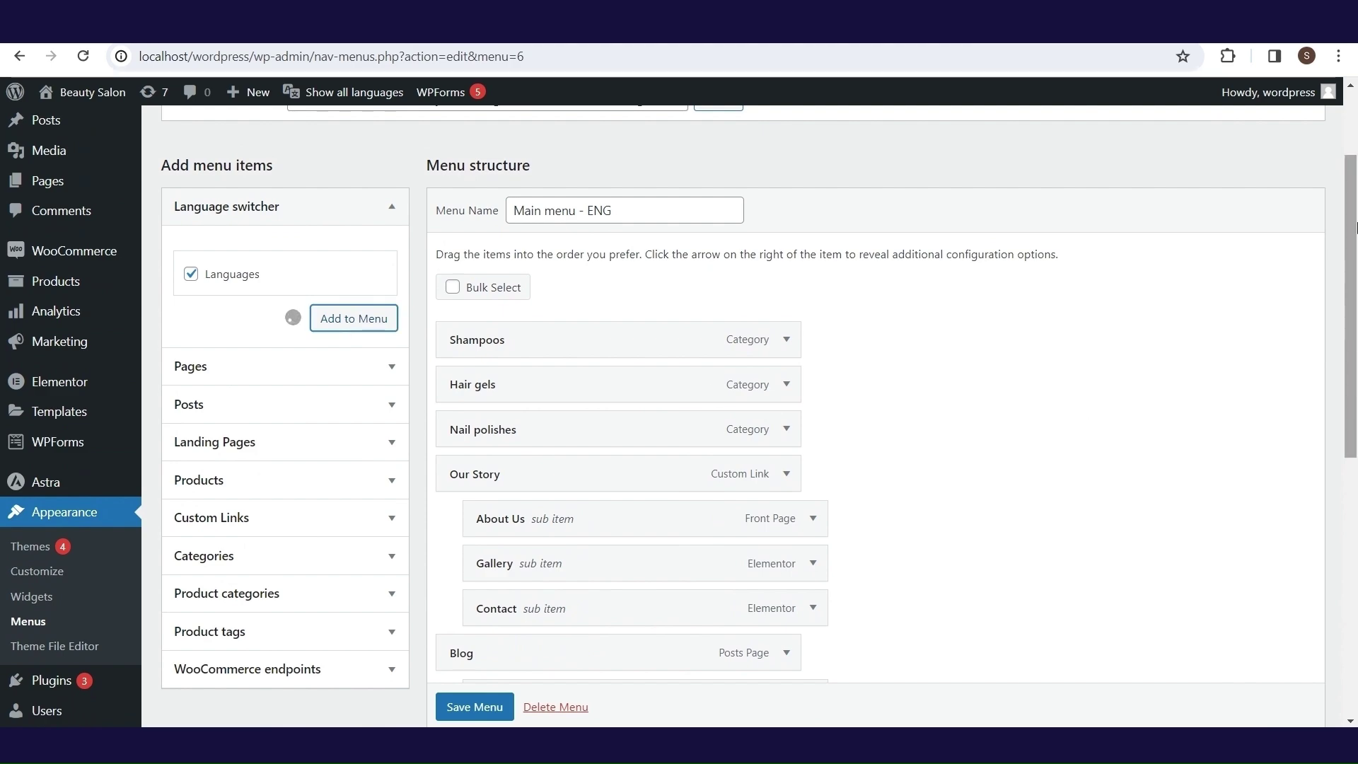
scroll(1355, 226, down, 4)
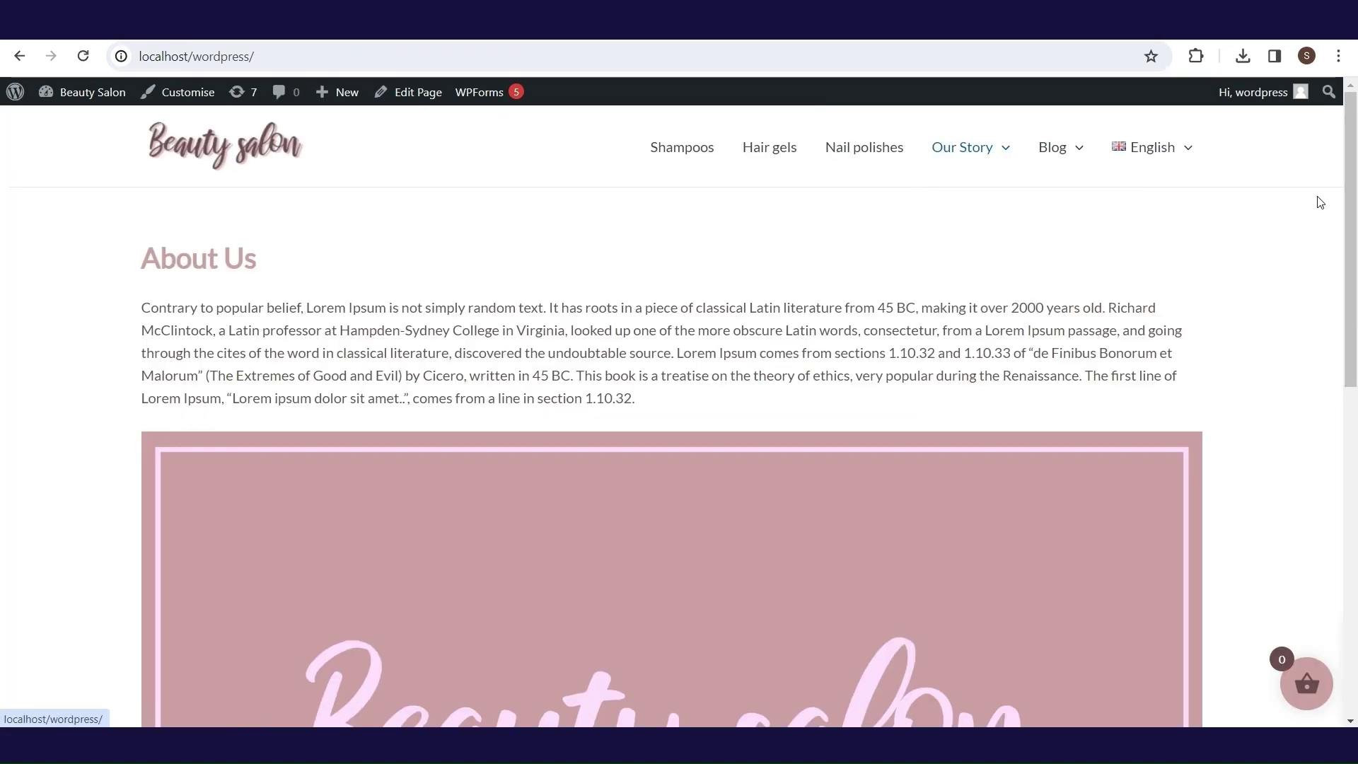
- Switch the site to Deutsch, browse Galerie and Kontaktiere uns, then return to English
mouse_move(1174, 161)
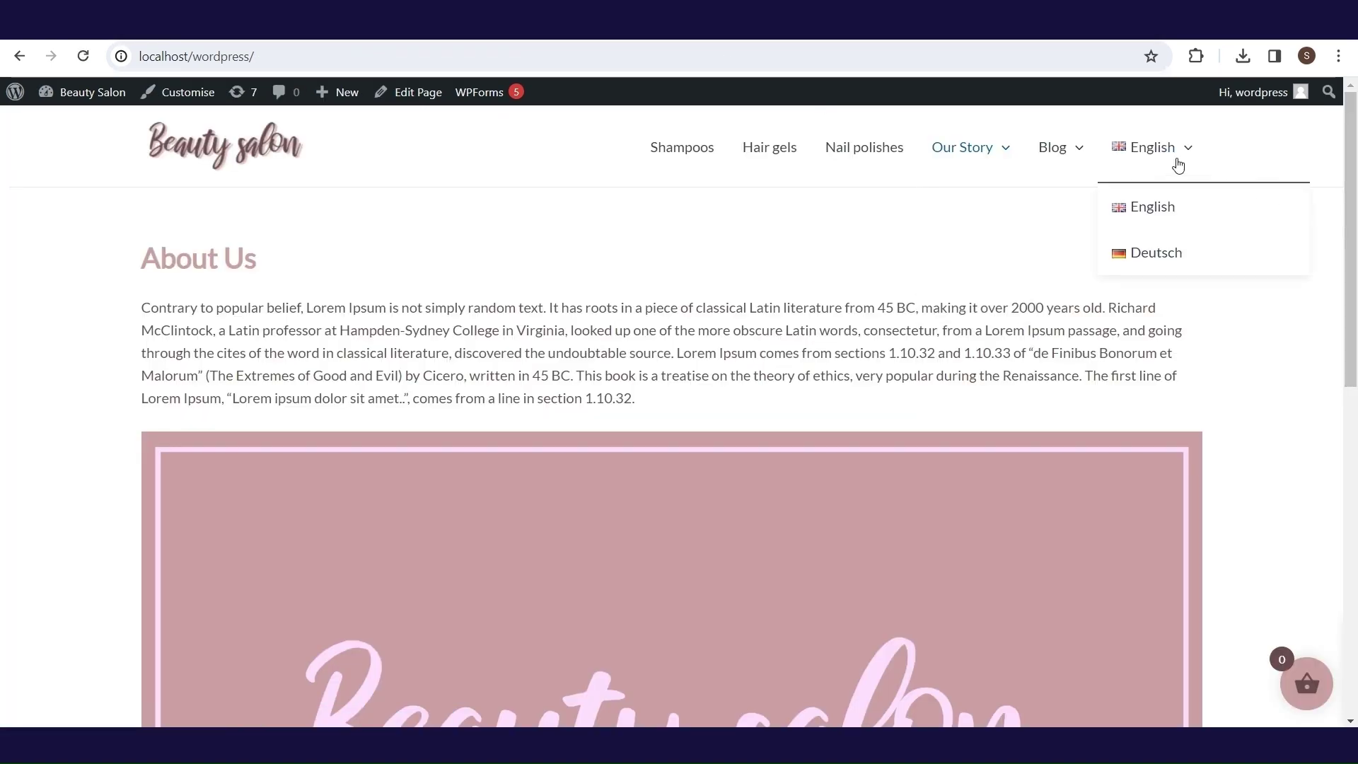
click(1153, 256)
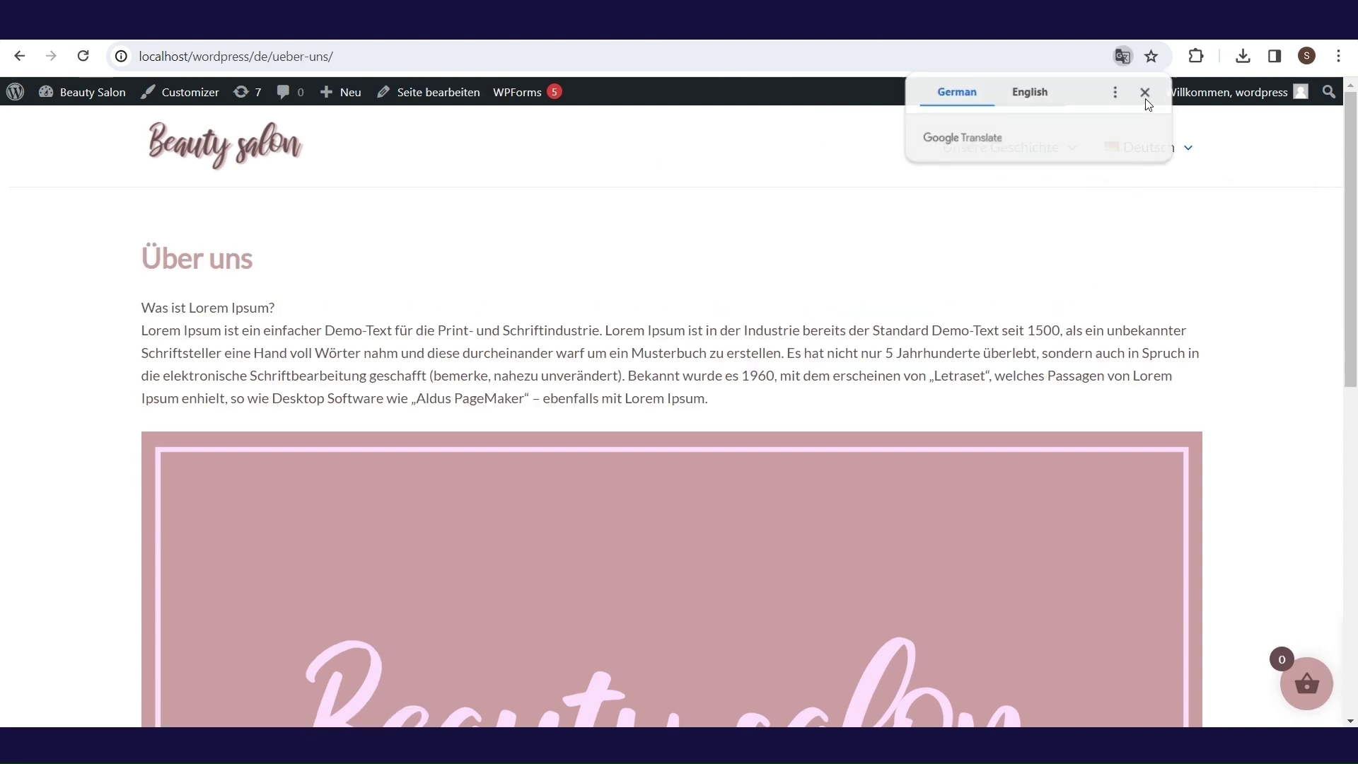
mouse_move(1018, 302)
click(970, 255)
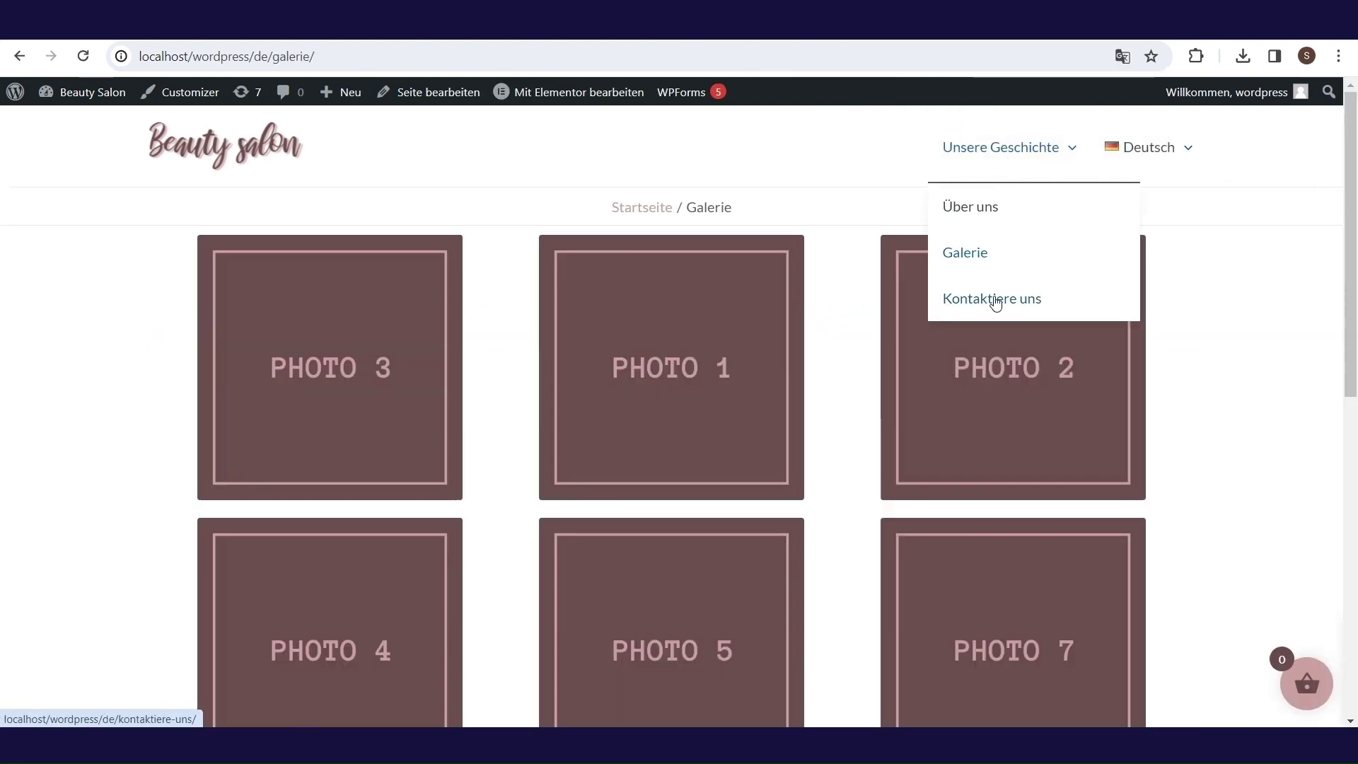
click(996, 303)
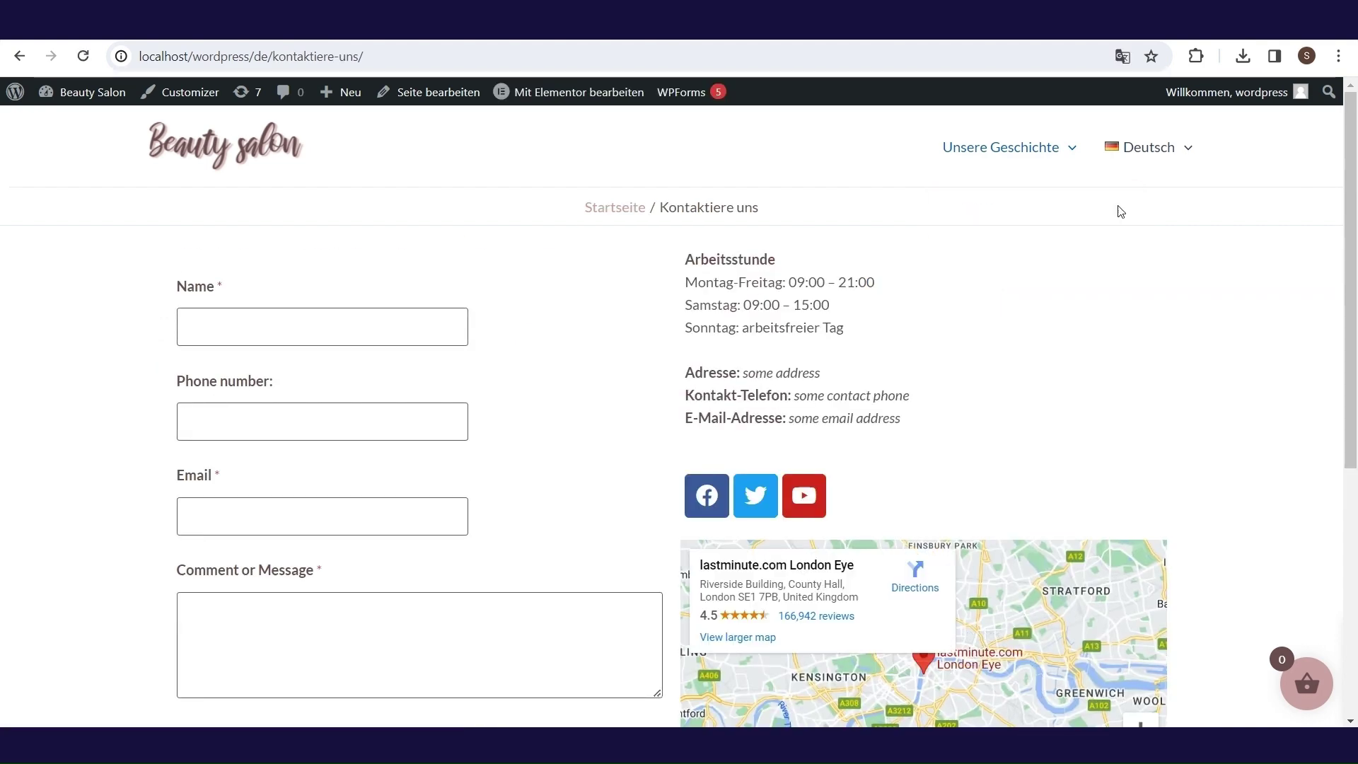
click(1126, 210)
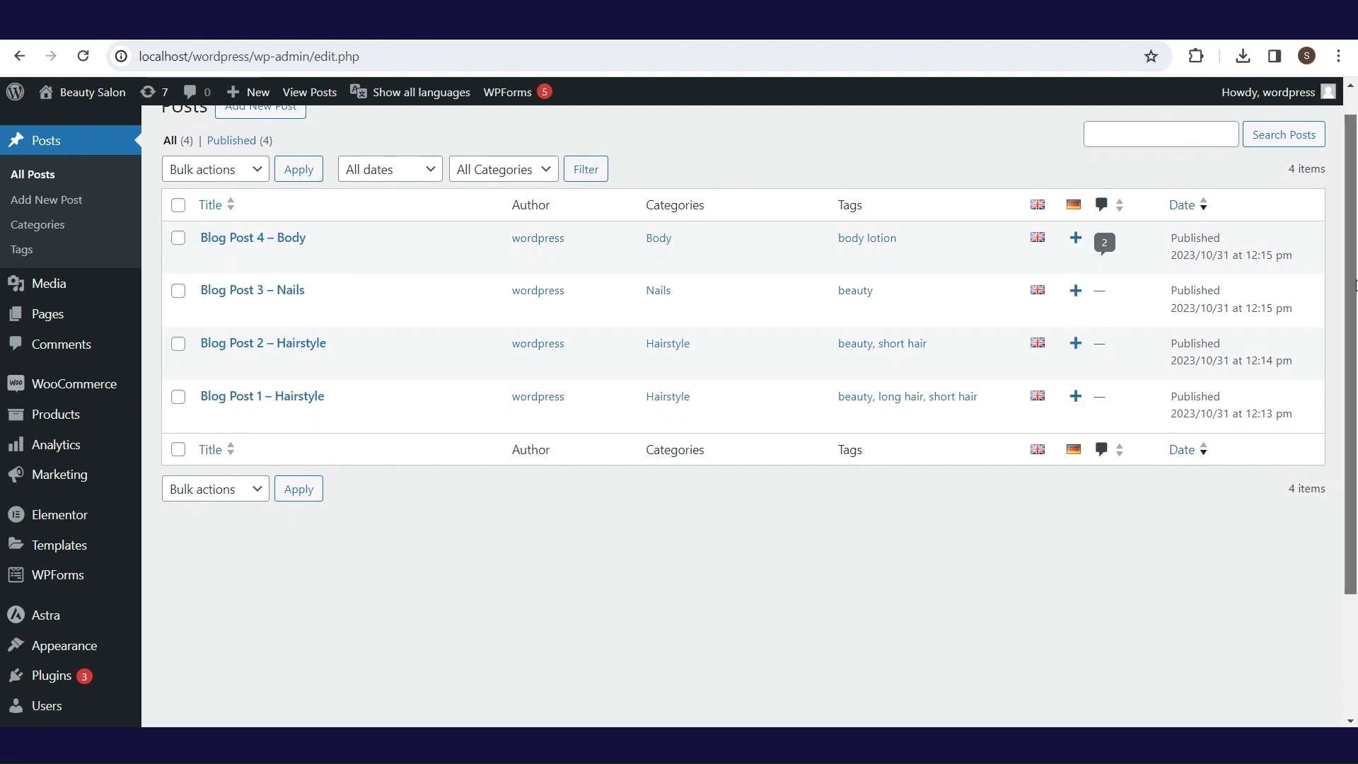
- Follow the Polylang for WooCommerce notice link and review its pricing comparison
scroll(1304, 311, up, 1)
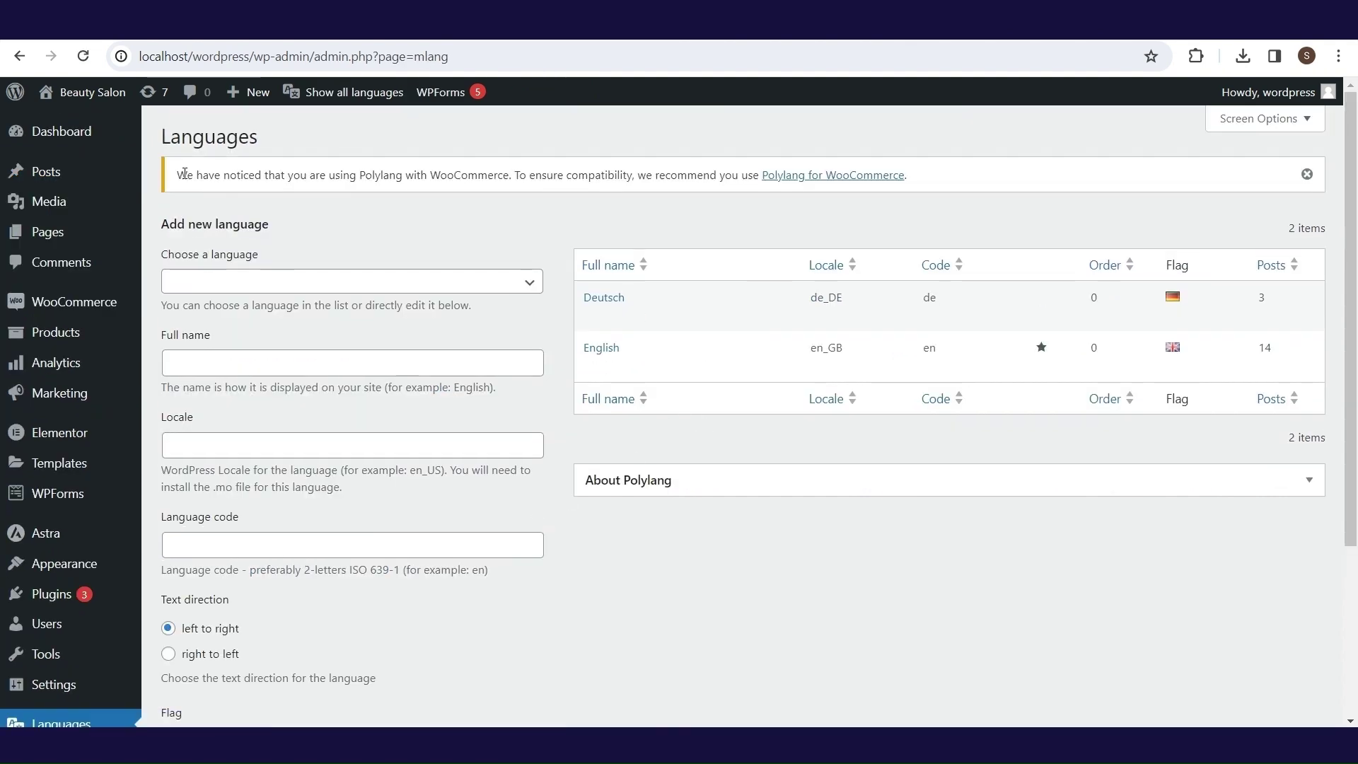
drag(181, 174, 924, 169)
click(926, 170)
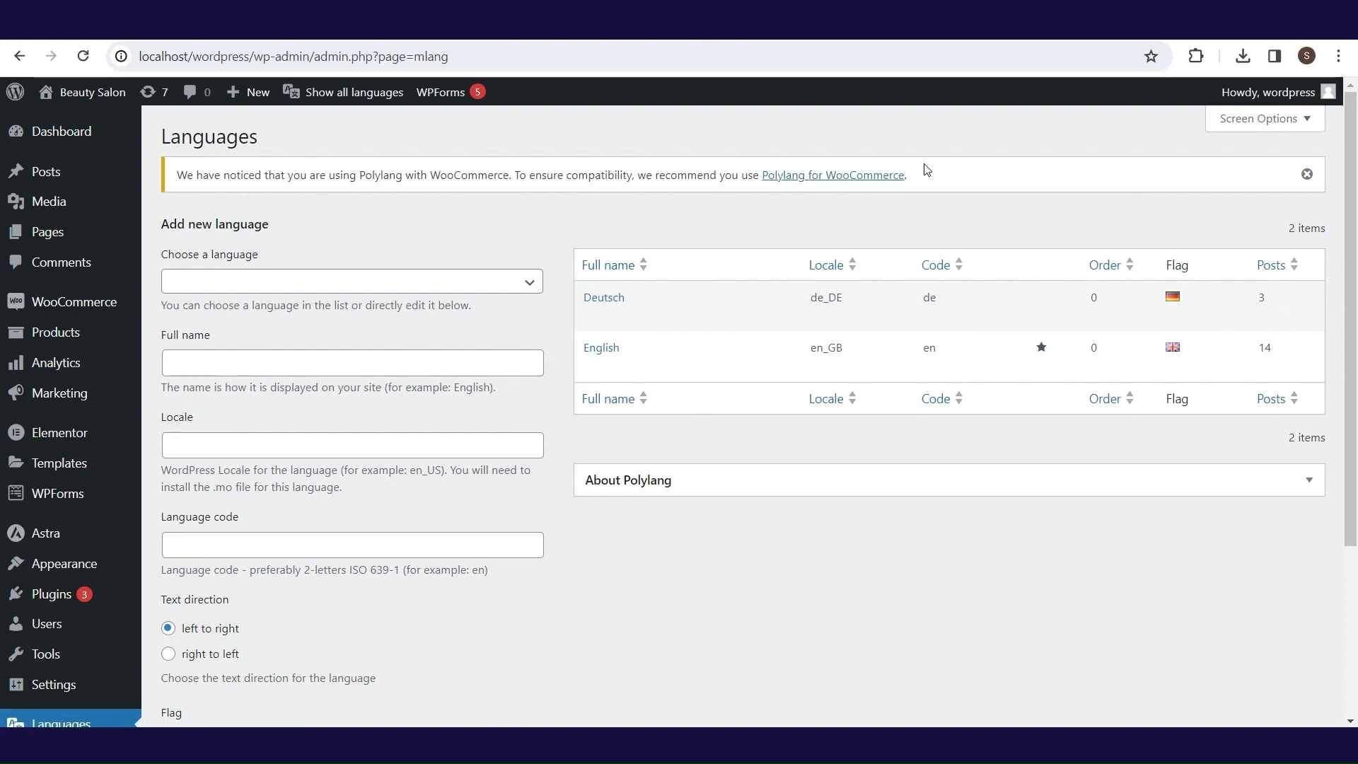
click(858, 180)
scroll(1355, 290, down, 5)
drag(1355, 290, 1355, 512)
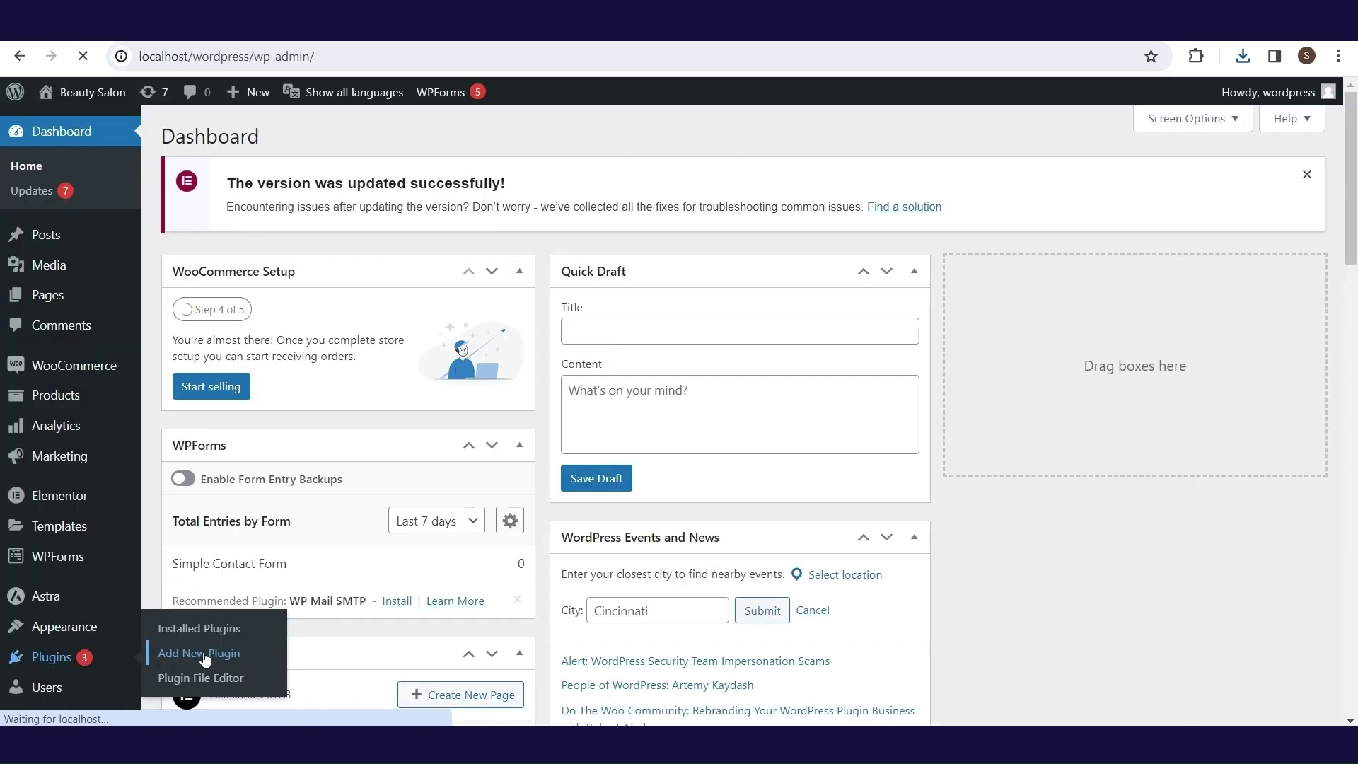
click(203, 651)
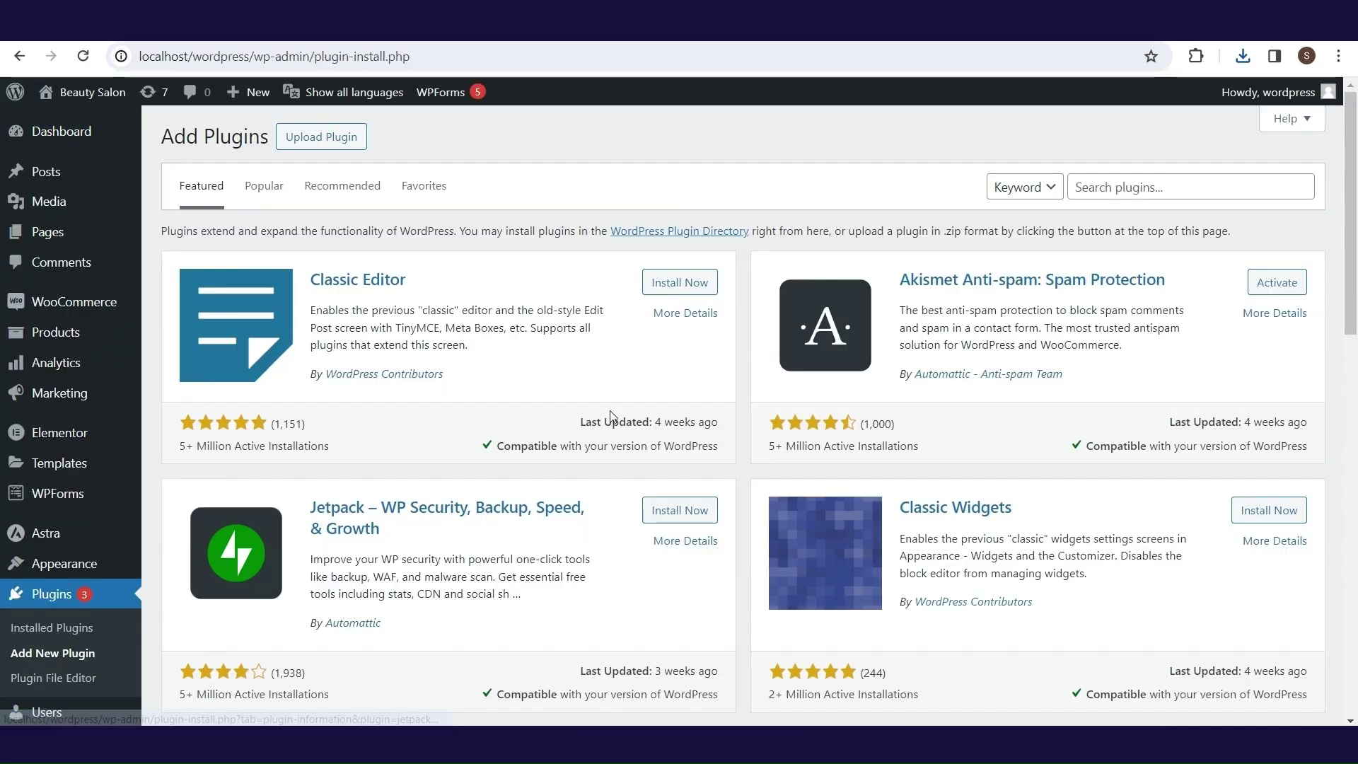
- Search plugins, install GTranslate, and go to its settings page
click(1155, 183)
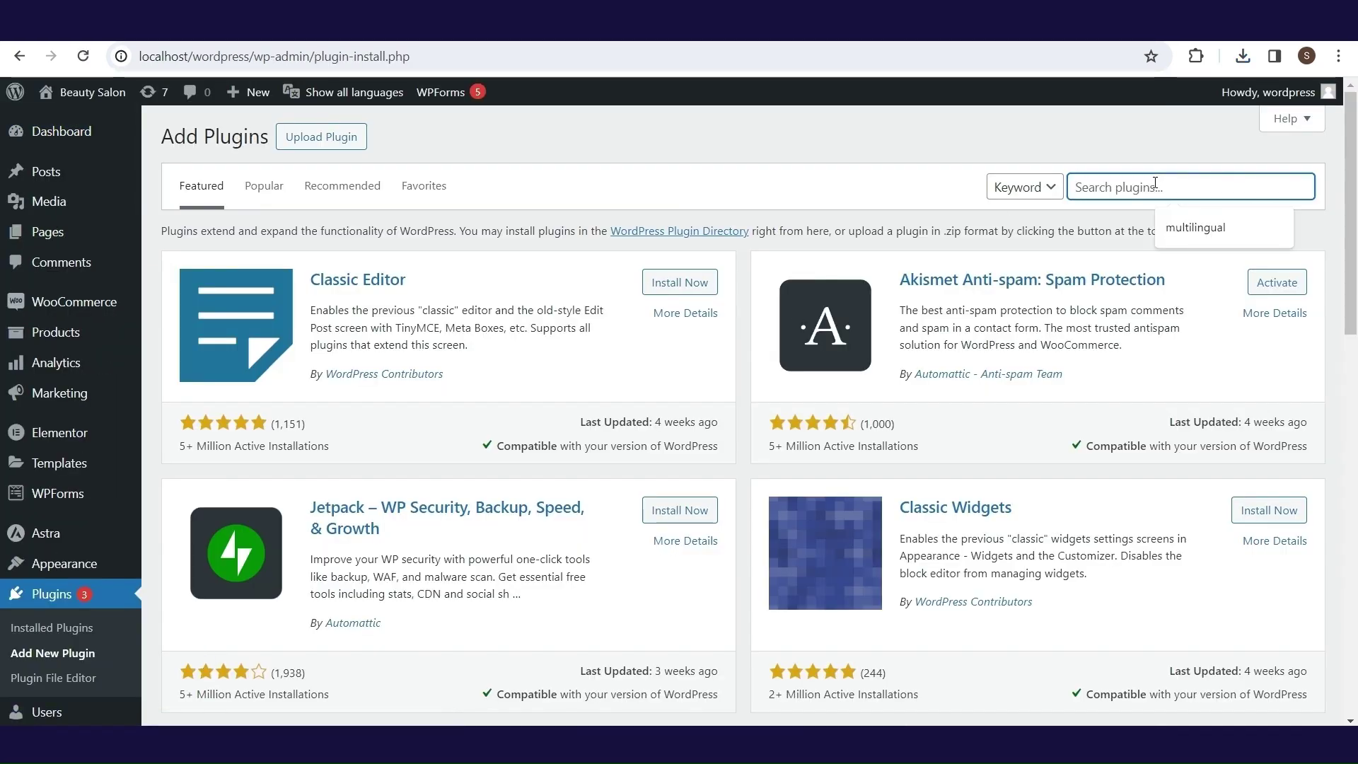
click(1185, 217)
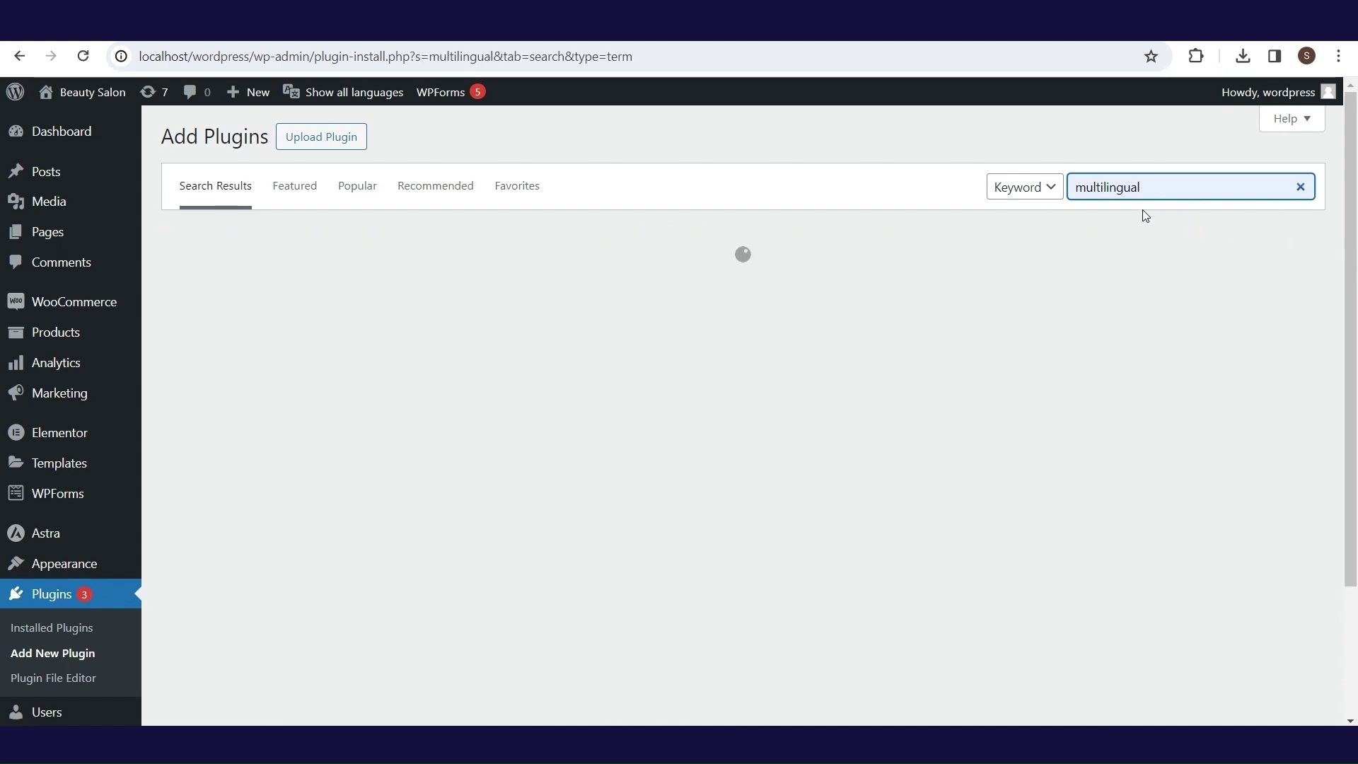
scroll(1005, 291, down, 1)
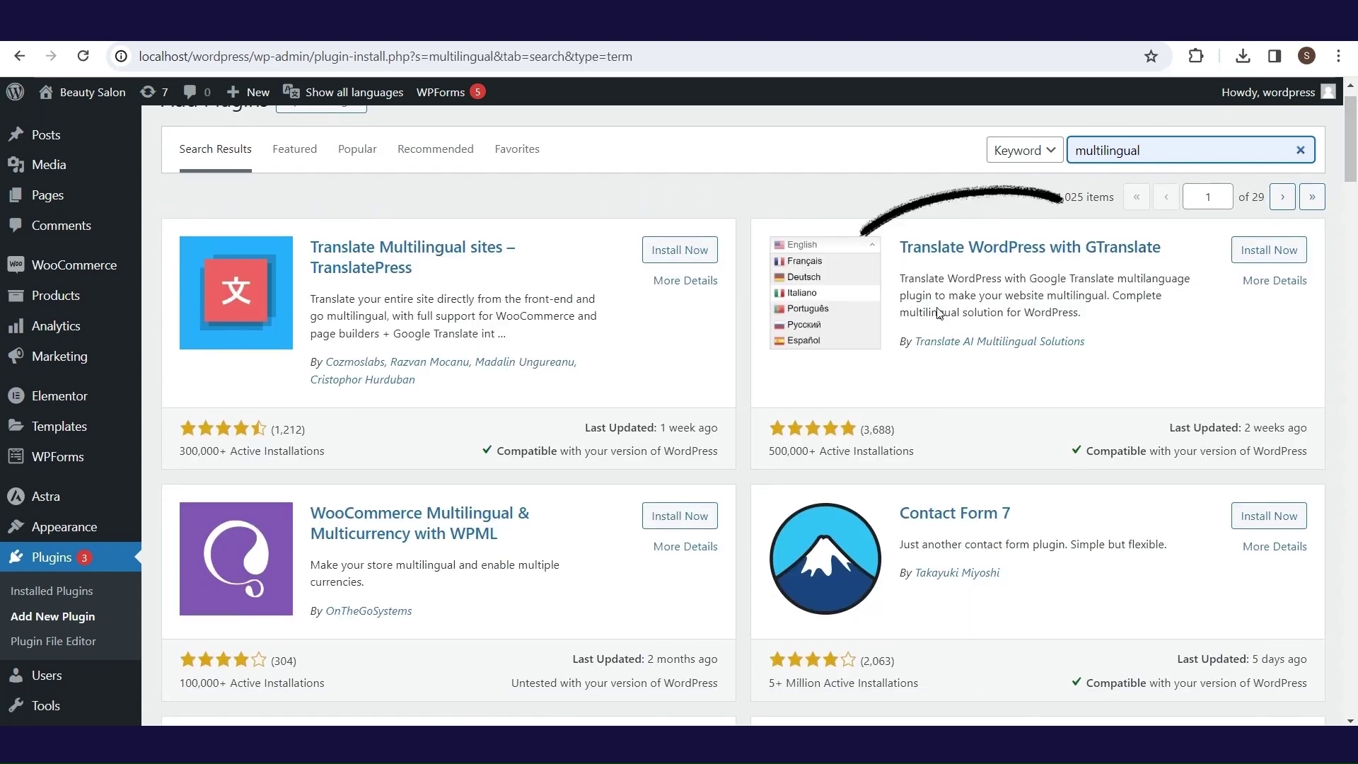
click(1259, 251)
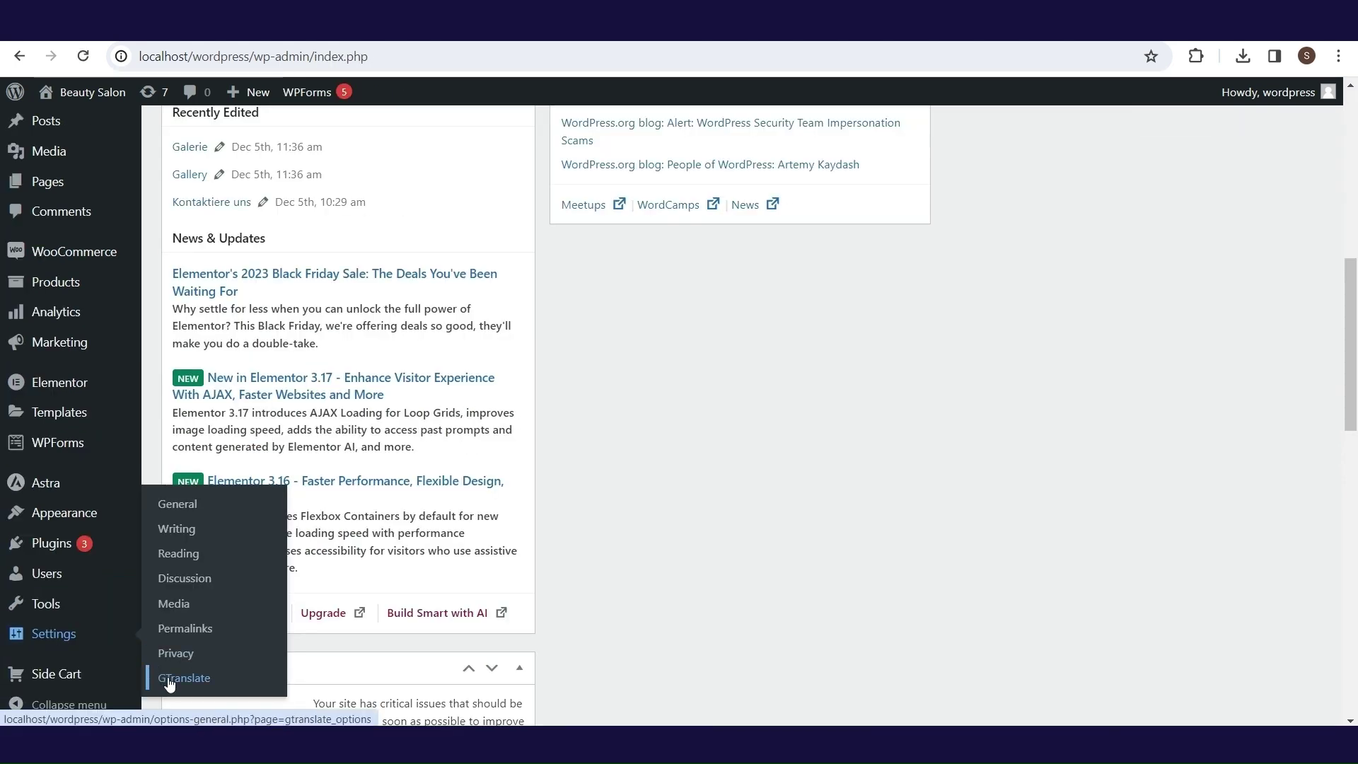
click(169, 682)
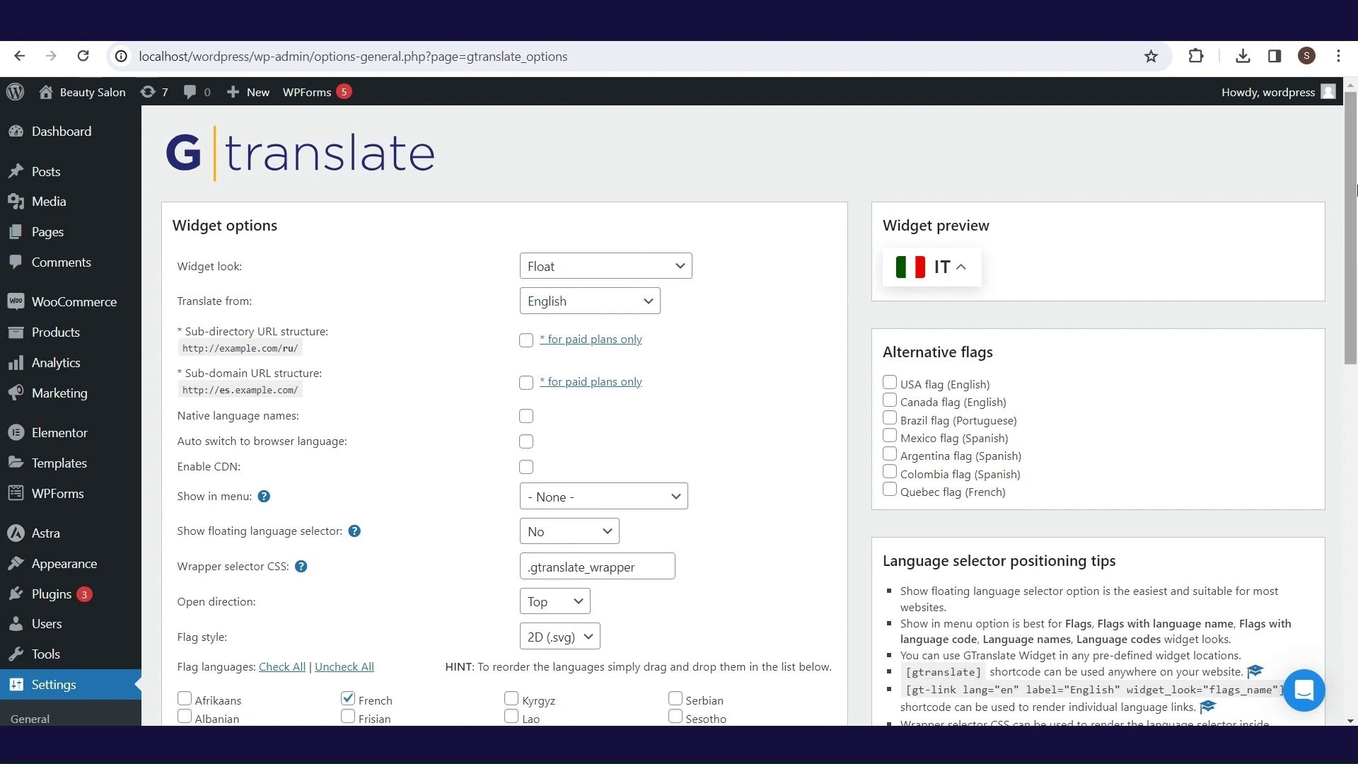
- Place GTranslate's floating language selector at bottom left, untick Spanish, and save
drag(1356, 189, 1356, 258)
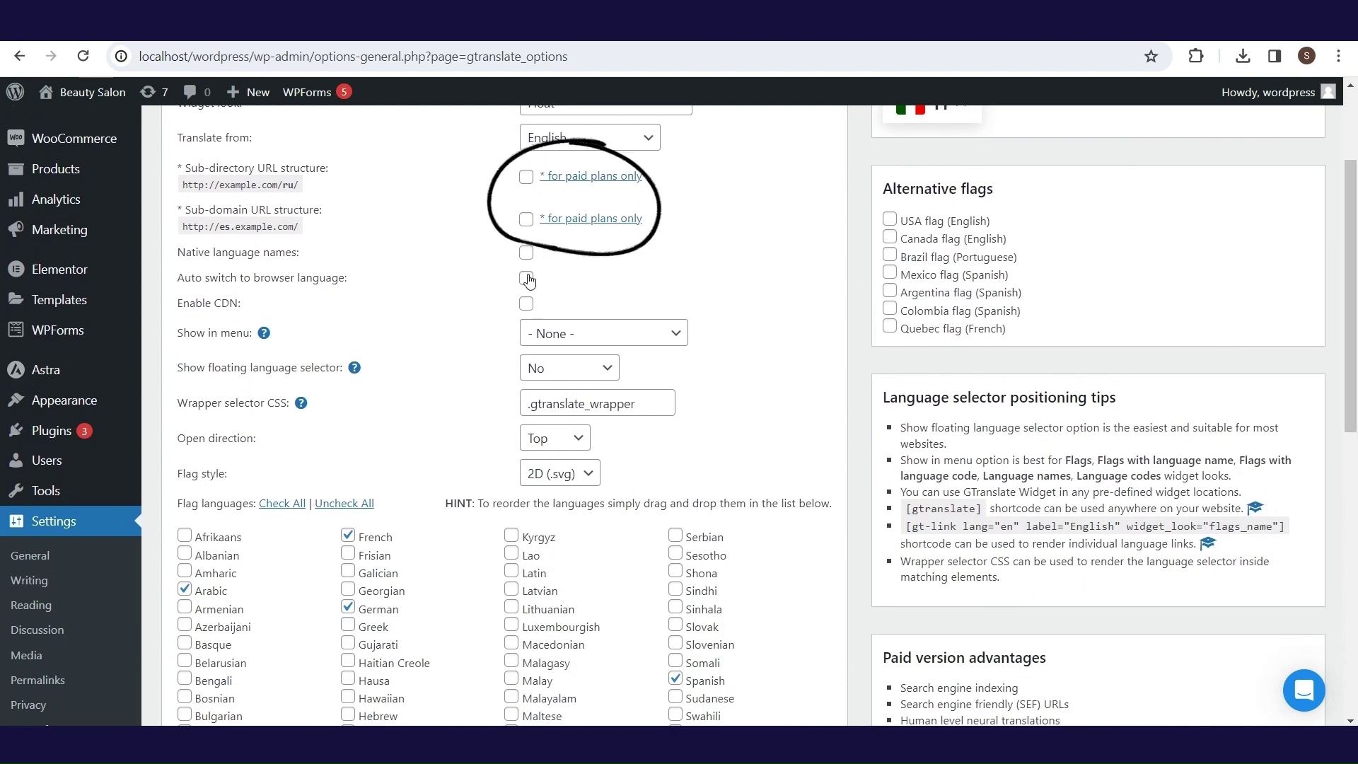
click(562, 340)
click(562, 340)
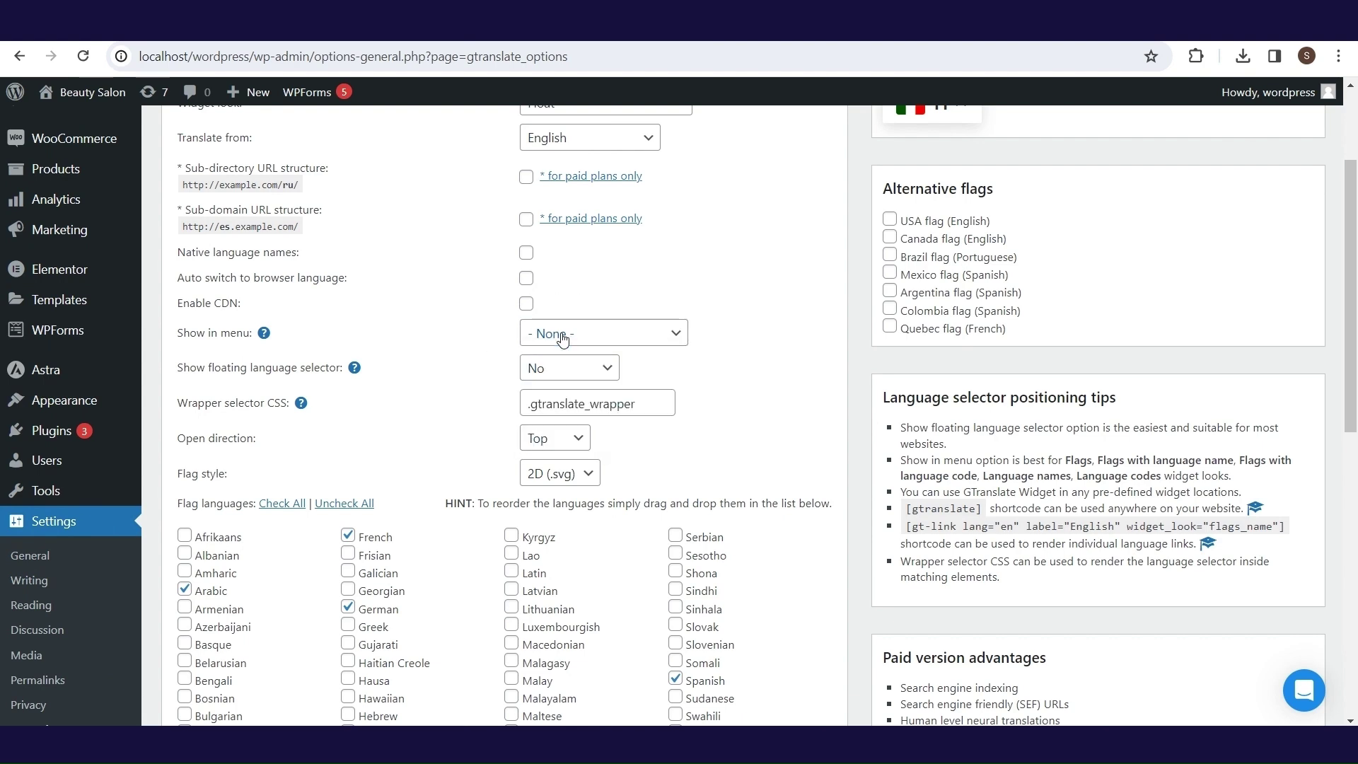
click(567, 373)
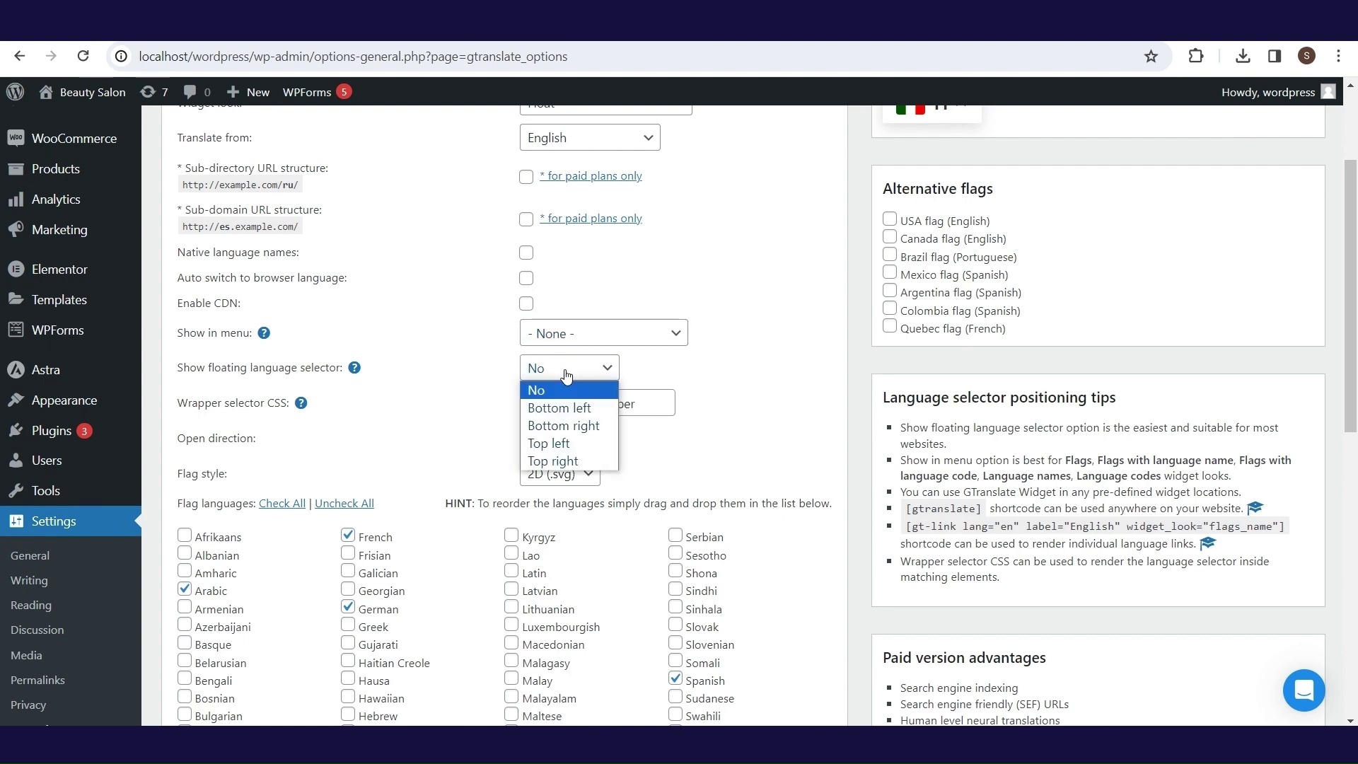
click(573, 412)
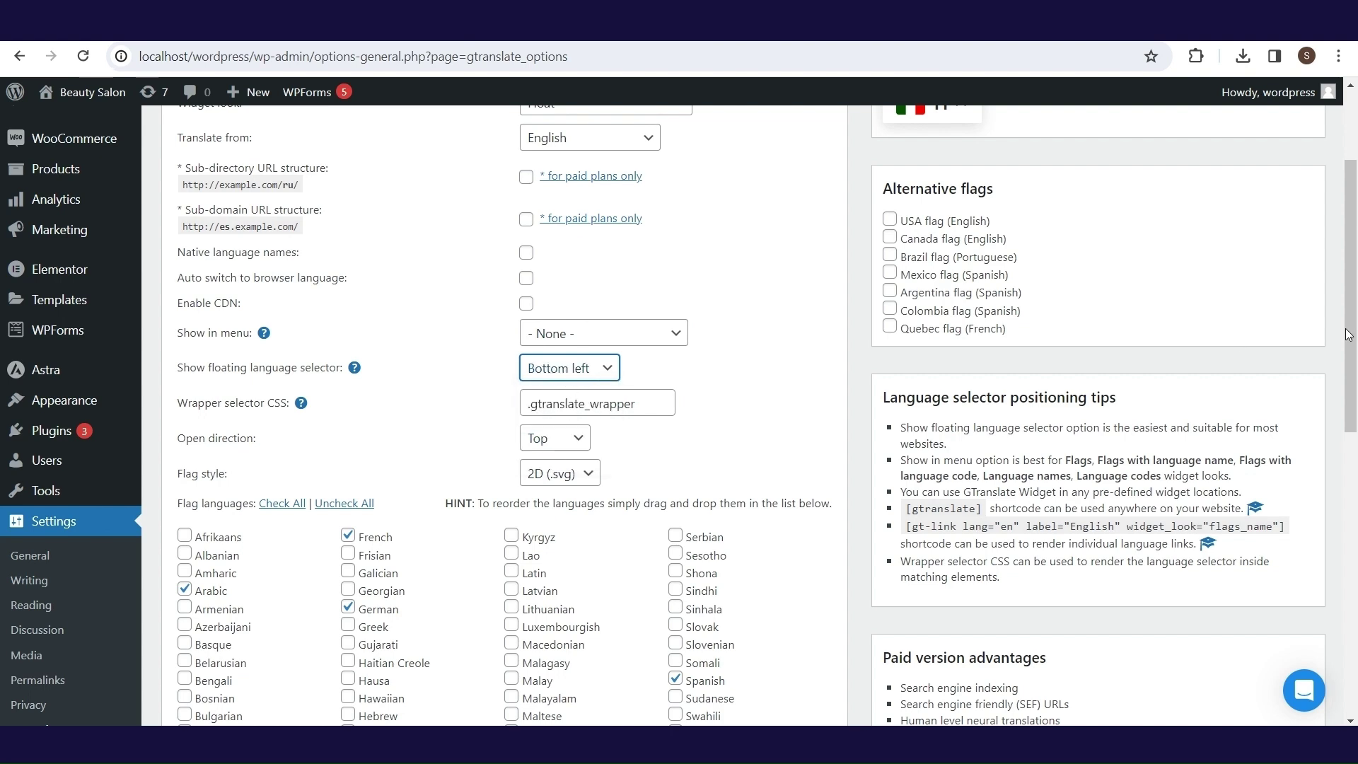
drag(1355, 276, 1355, 386)
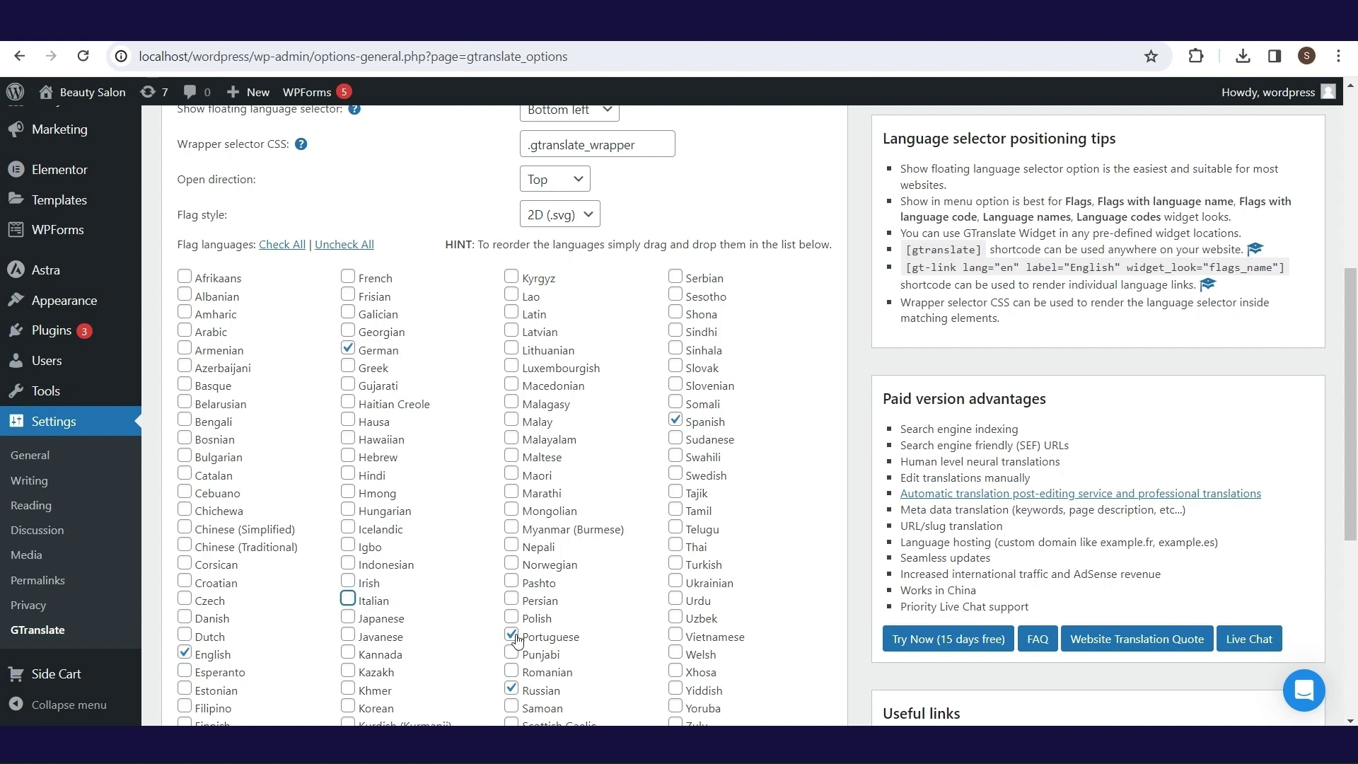
click(675, 421)
scroll(550, 430, down, 2)
scroll(550, 430, down, 5)
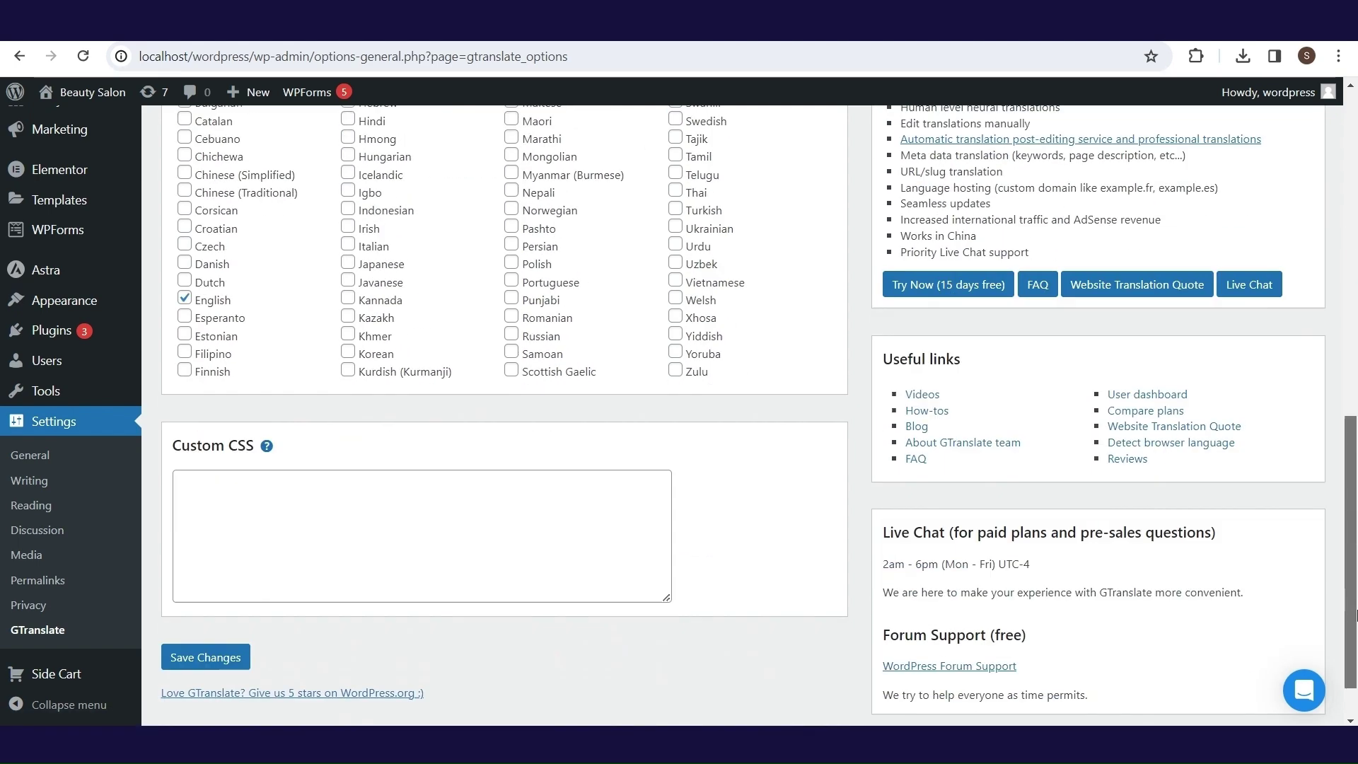
click(228, 637)
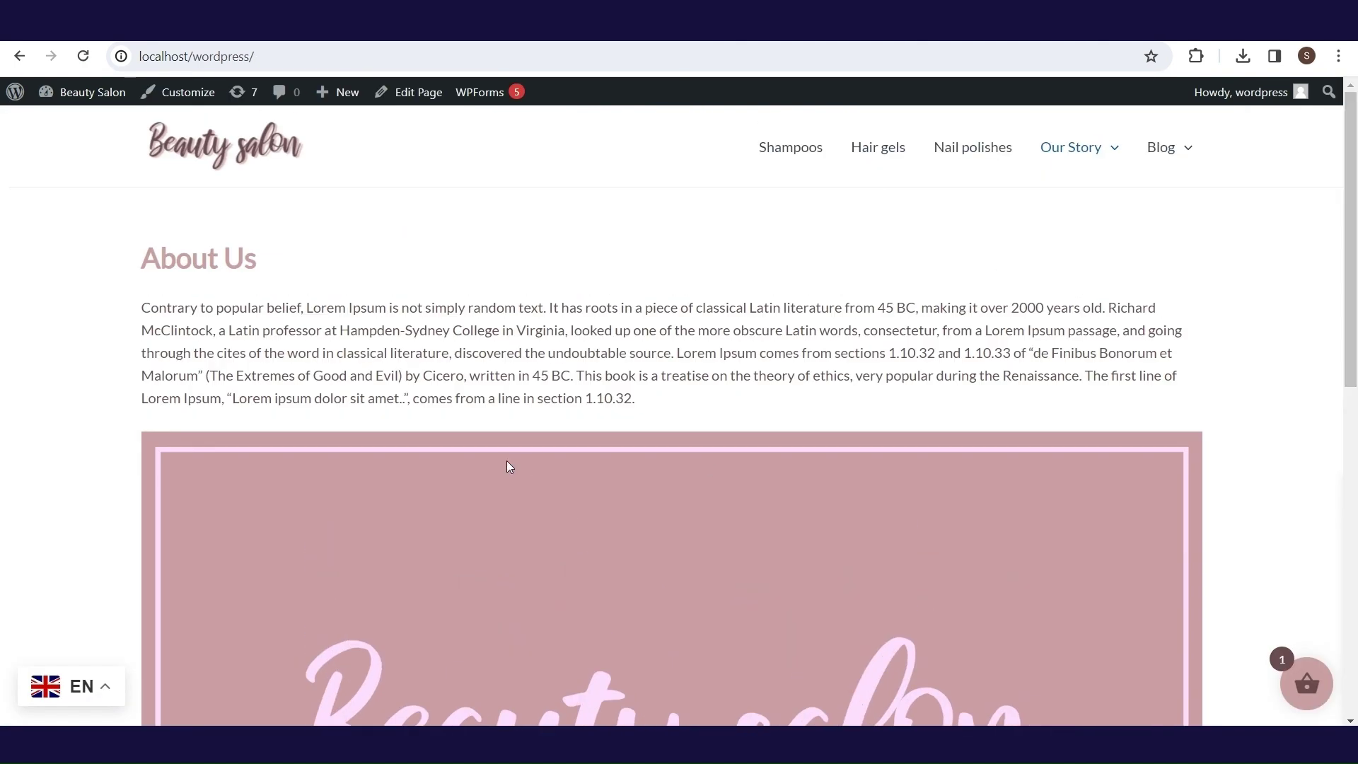
- Switch the storefront to German, add Shampoo 3 from Shampoos, and view the cart
click(69, 695)
click(68, 645)
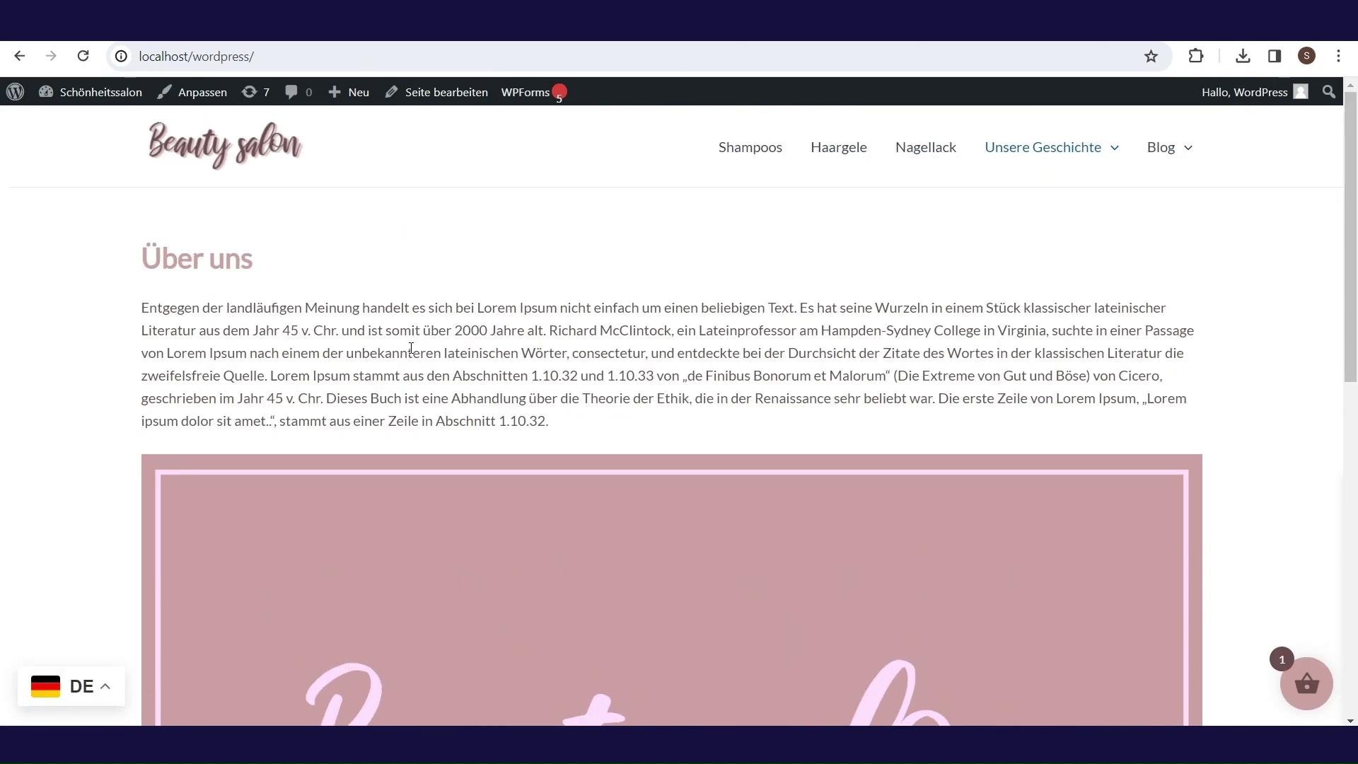
click(750, 146)
scroll(973, 404, down, 4)
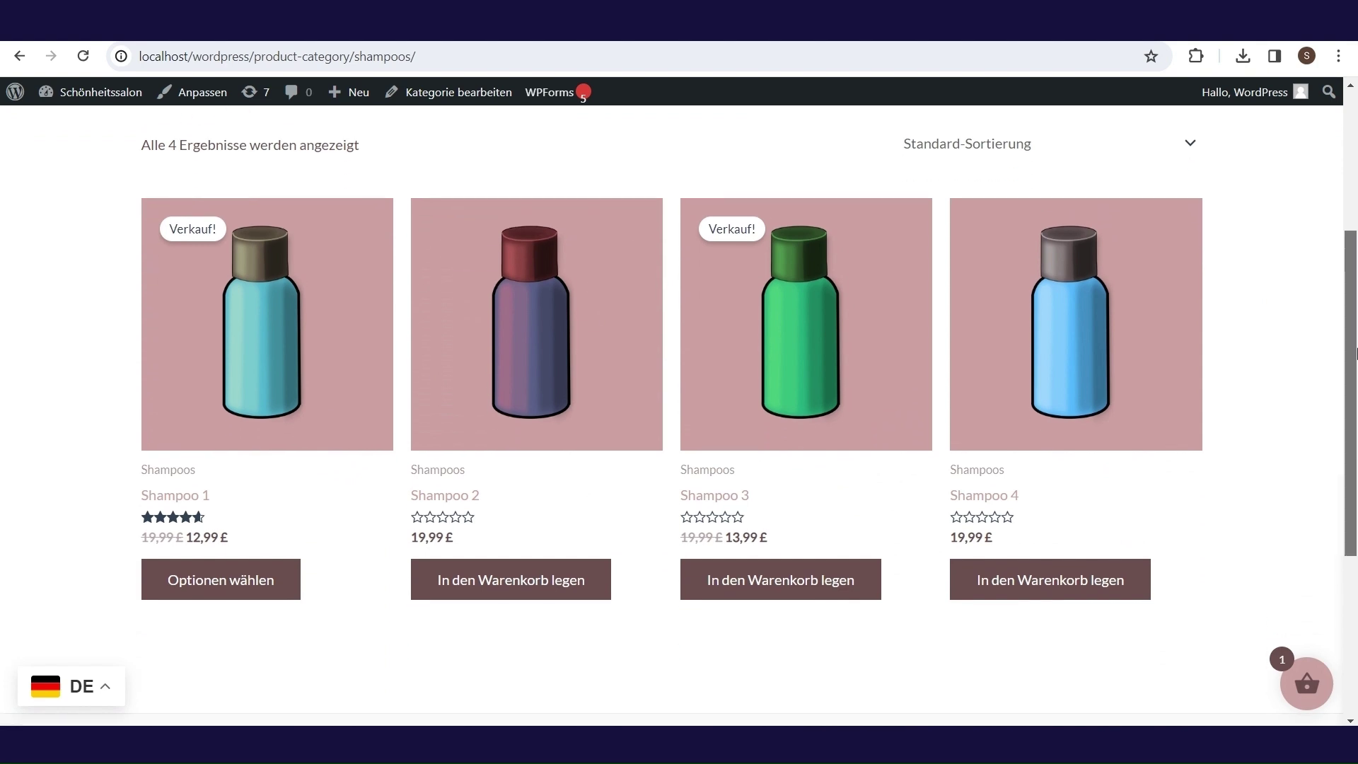
click(752, 559)
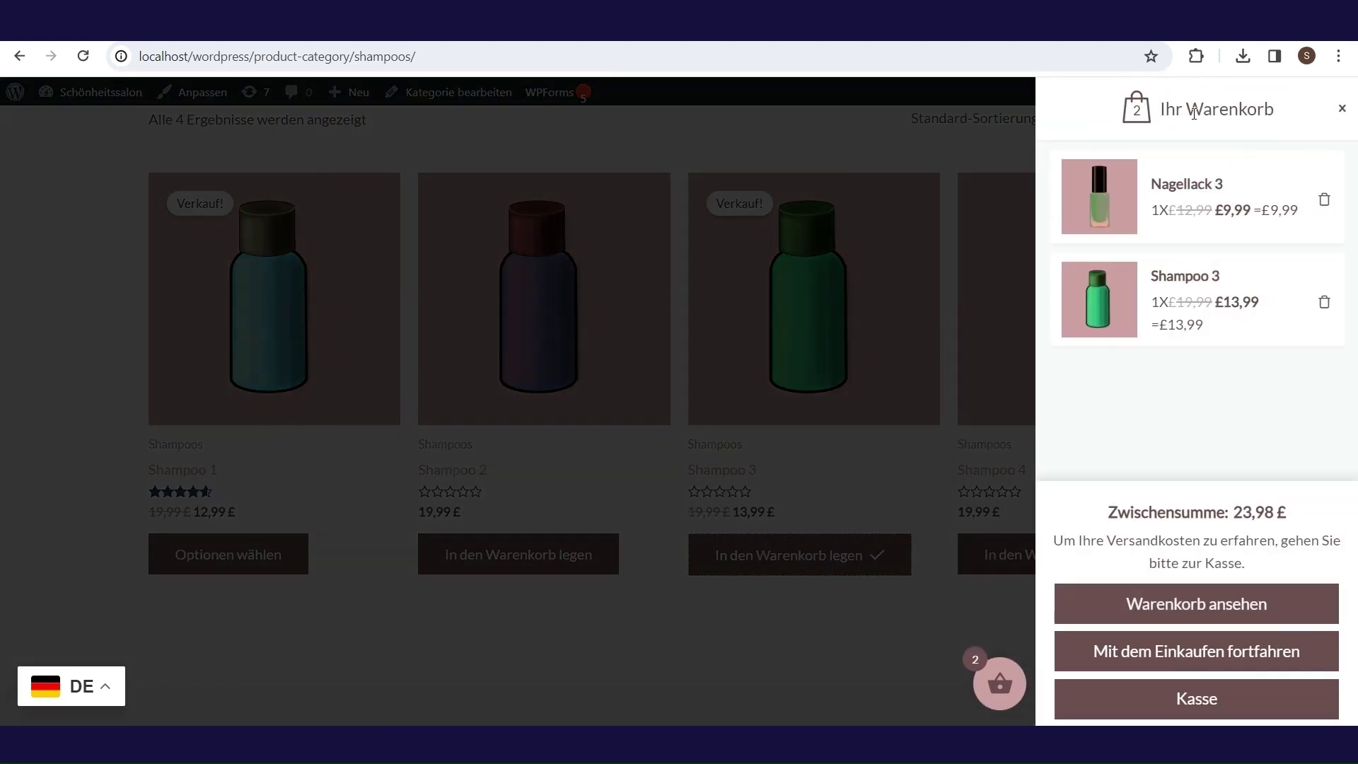
click(1166, 614)
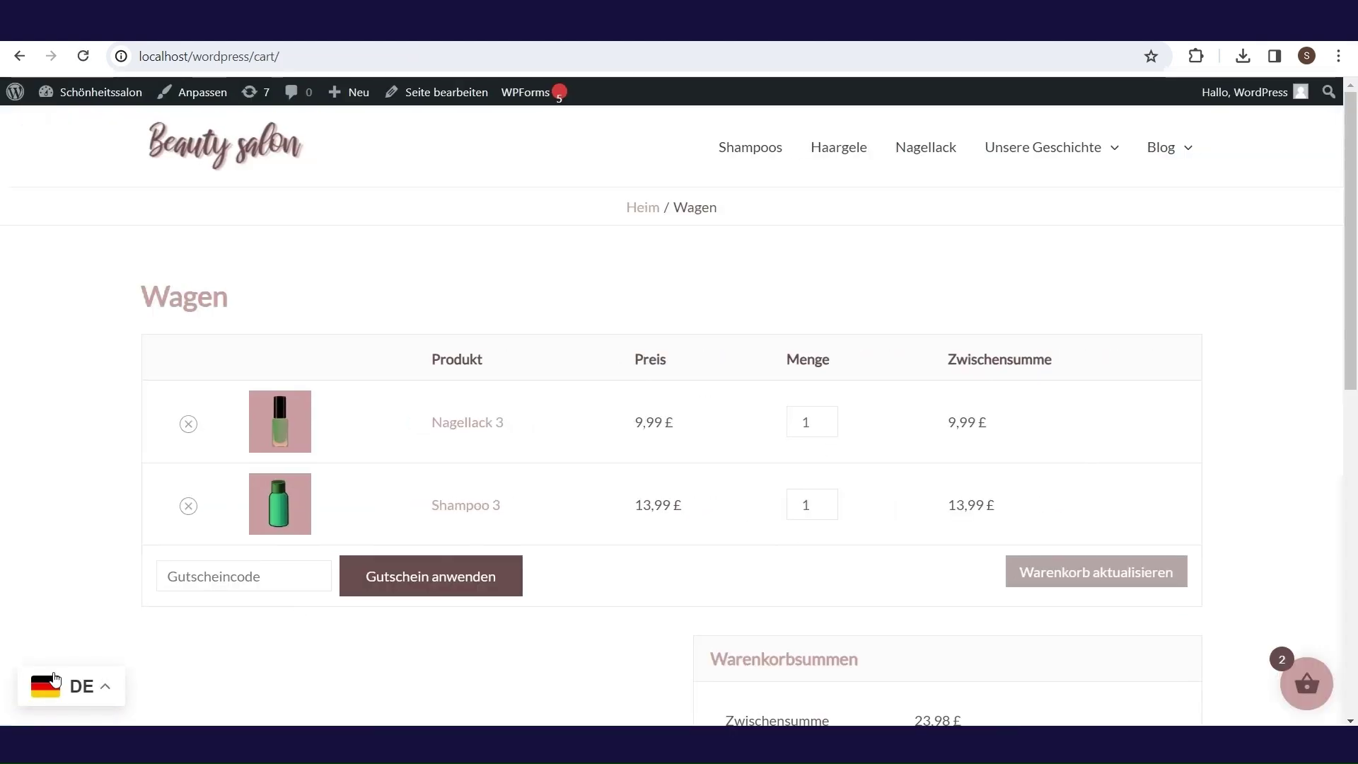
- Toggle the cart page to English and back to German
click(83, 647)
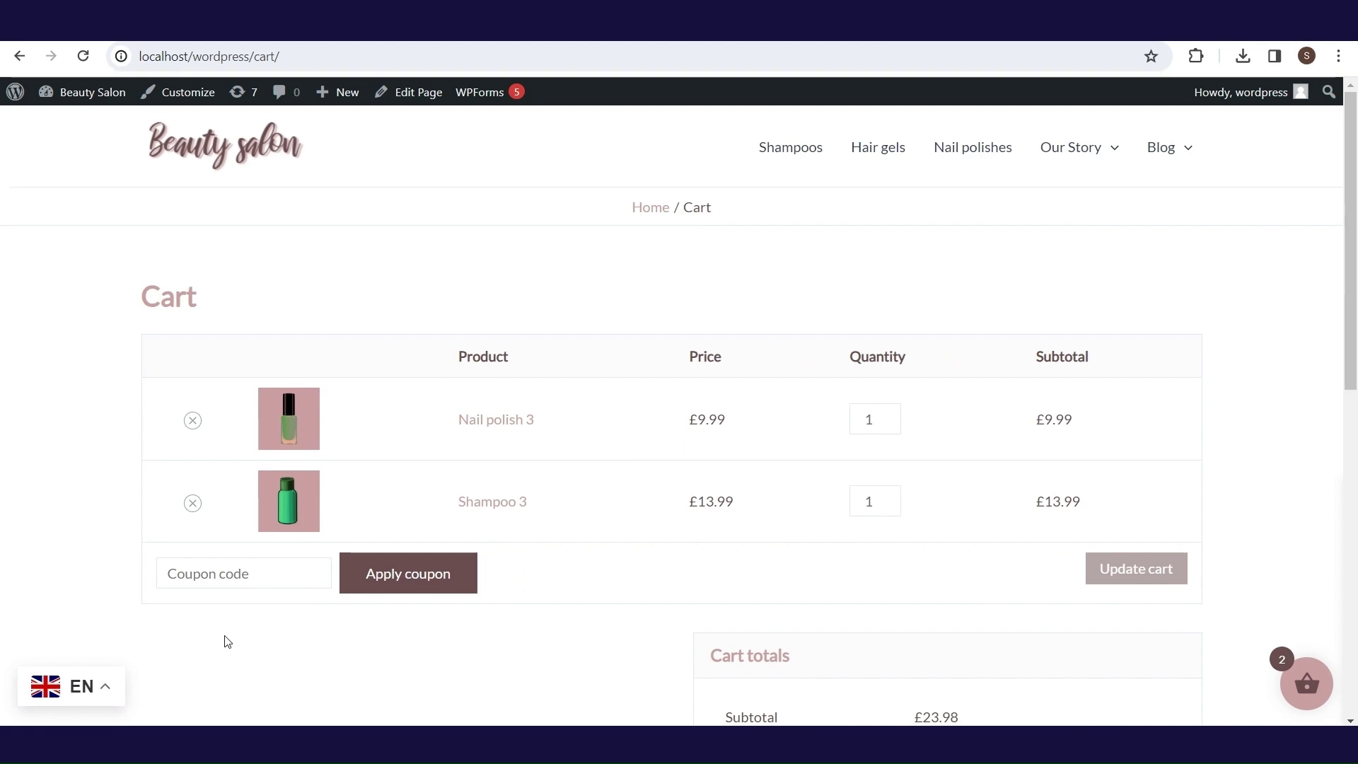
click(108, 690)
click(83, 644)
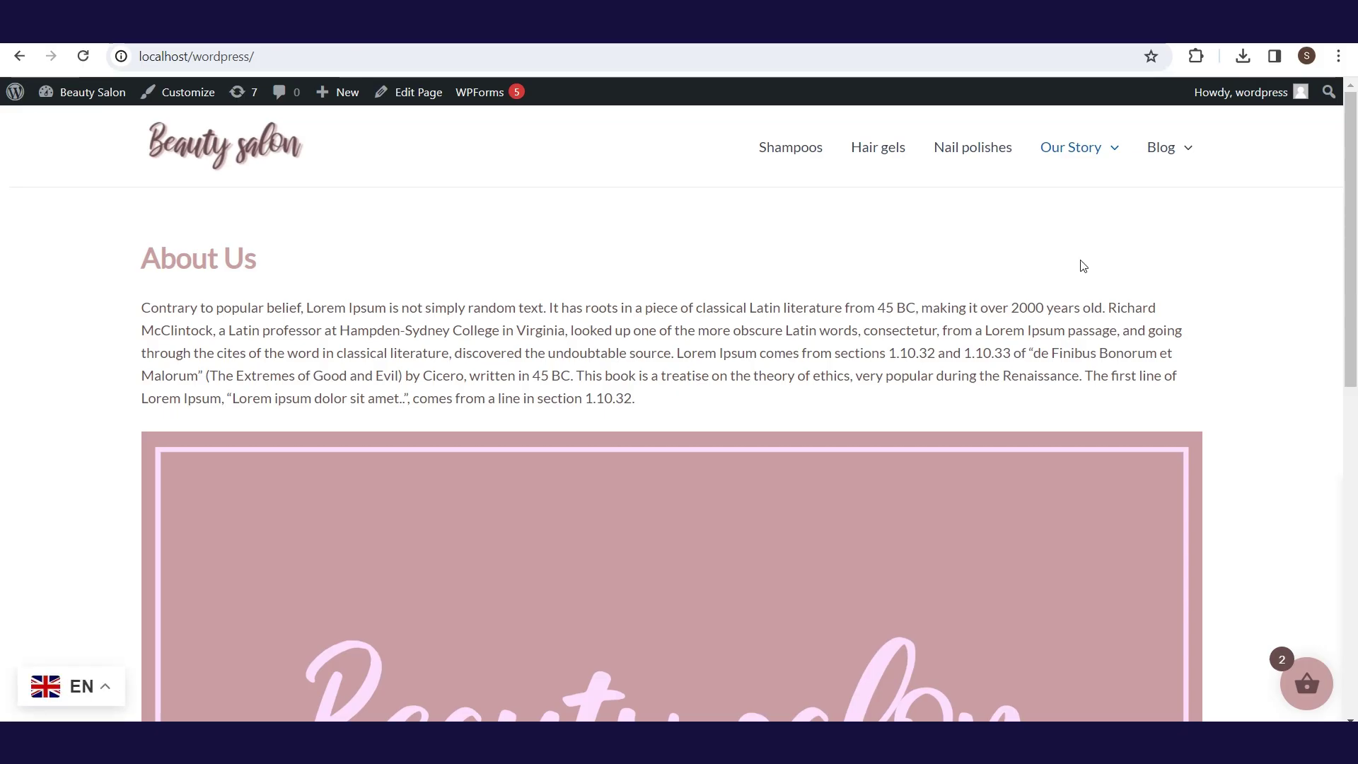
- Go to the Gallery page through the Our Story menu
scroll(1082, 266, down, 3)
scroll(1082, 266, up, 3)
mouse_move(1058, 145)
click(1077, 271)
- Visit the Contact page, then the Hairstyle blog category, in English
click(1082, 311)
scroll(1355, 248, down, 1)
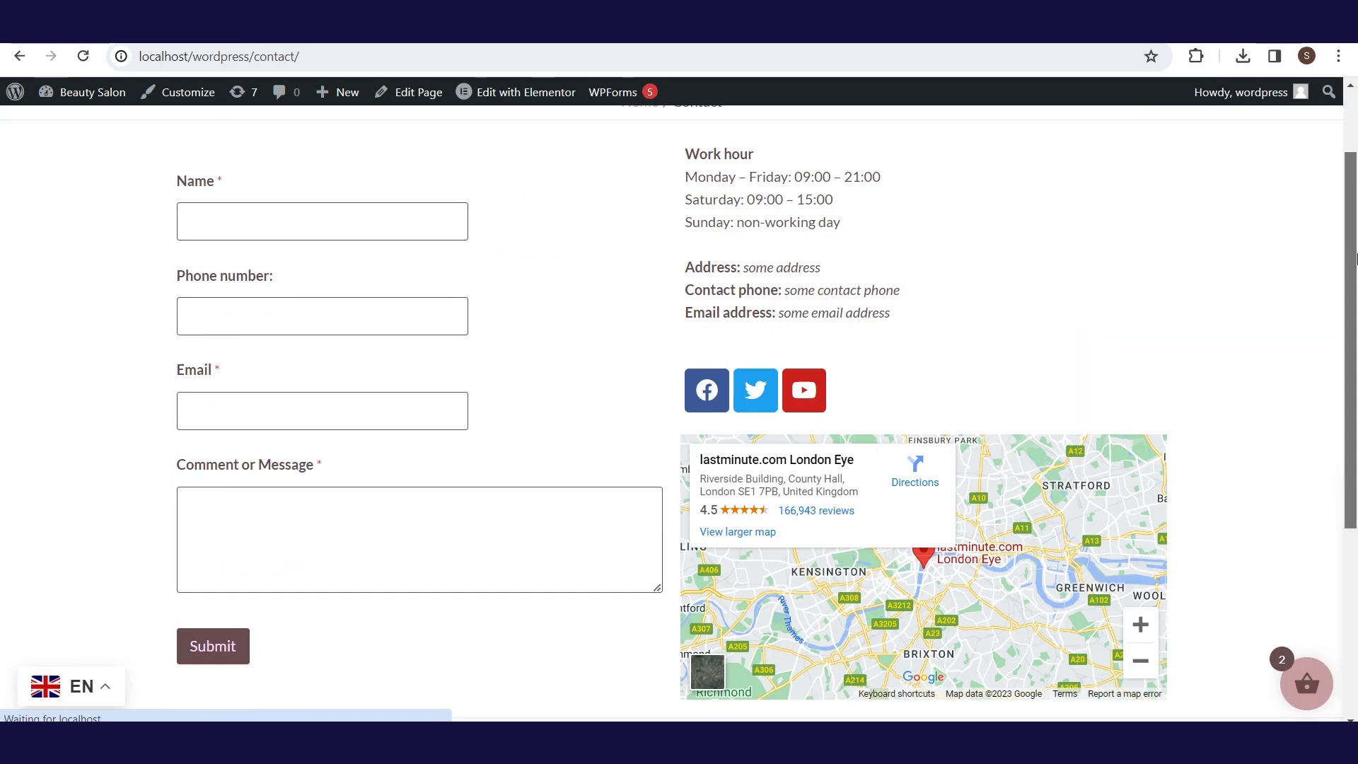
scroll(1355, 247, up, 1)
mouse_move(1156, 144)
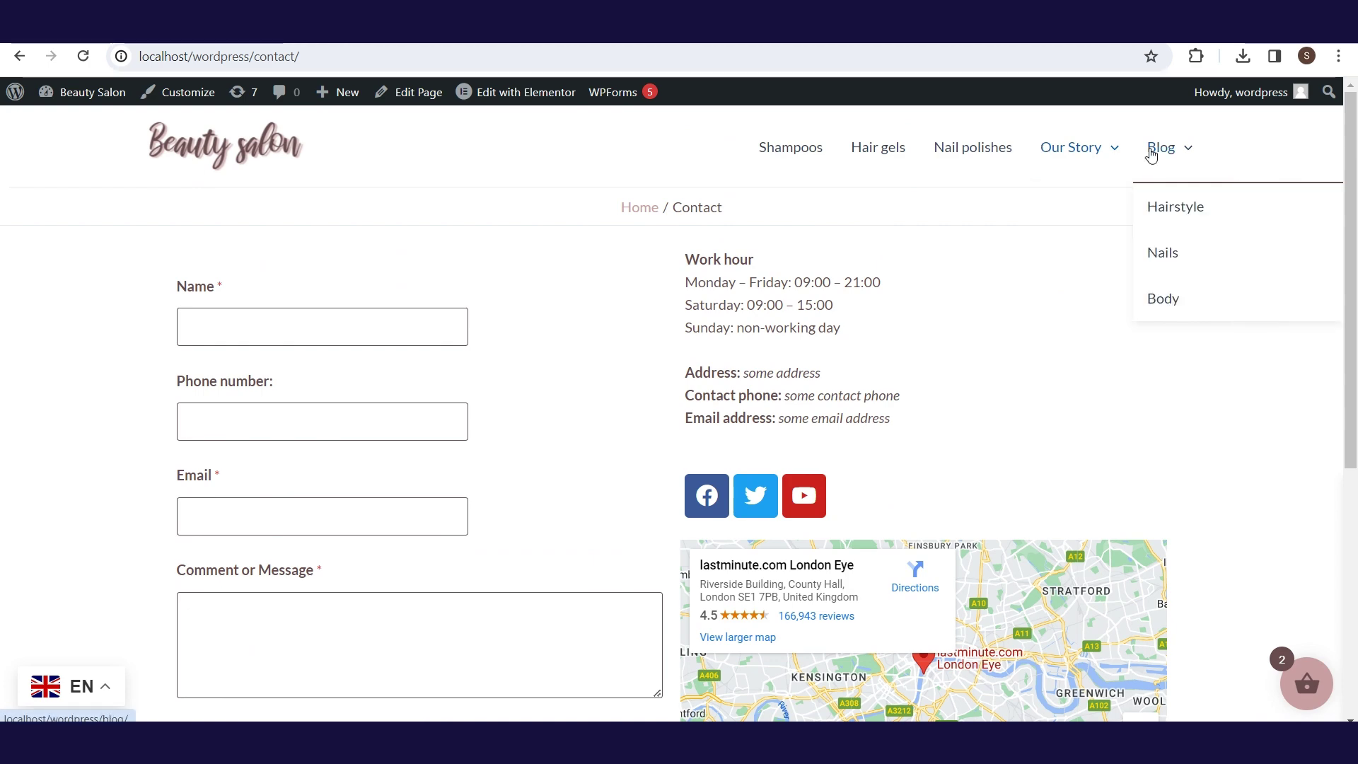
click(1165, 223)
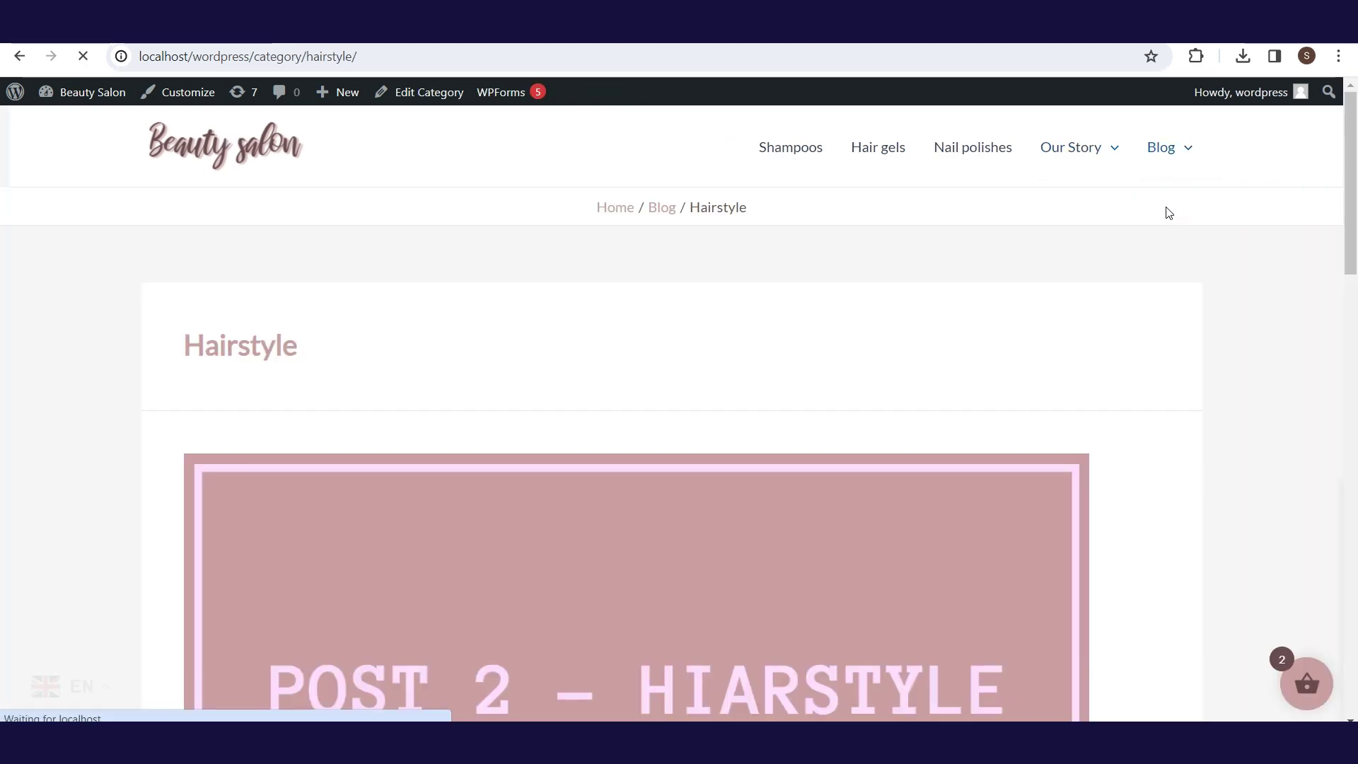
- Browse the Nails and Body blog categories
scroll(1353, 366, down, 10)
scroll(1353, 366, up, 10)
mouse_move(1152, 167)
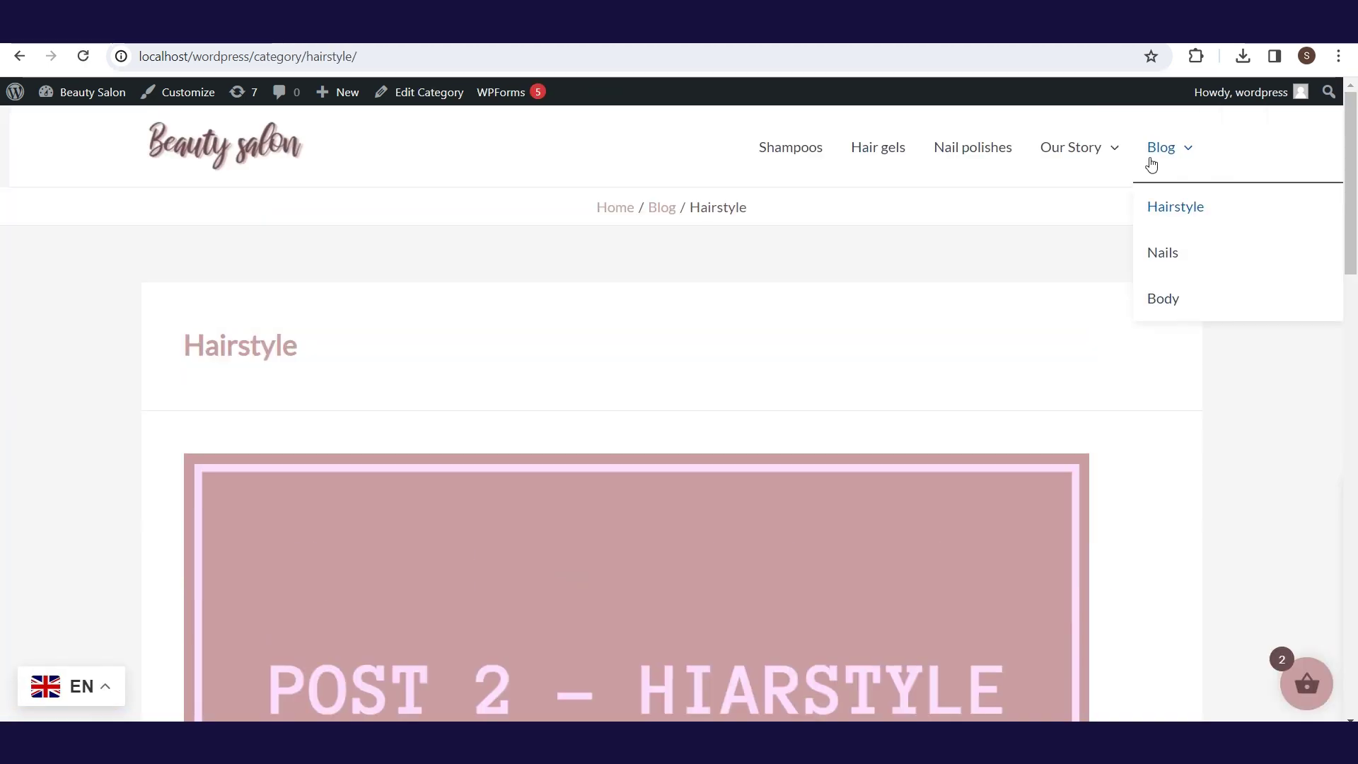
click(1167, 259)
scroll(1337, 391, down, 6)
scroll(1337, 391, up, 6)
mouse_move(1174, 138)
click(1297, 269)
- Browse the Shampoos, Hair gels and Nail polishes product categories
click(811, 163)
scroll(1355, 233, down, 2)
scroll(1355, 234, up, 2)
click(886, 151)
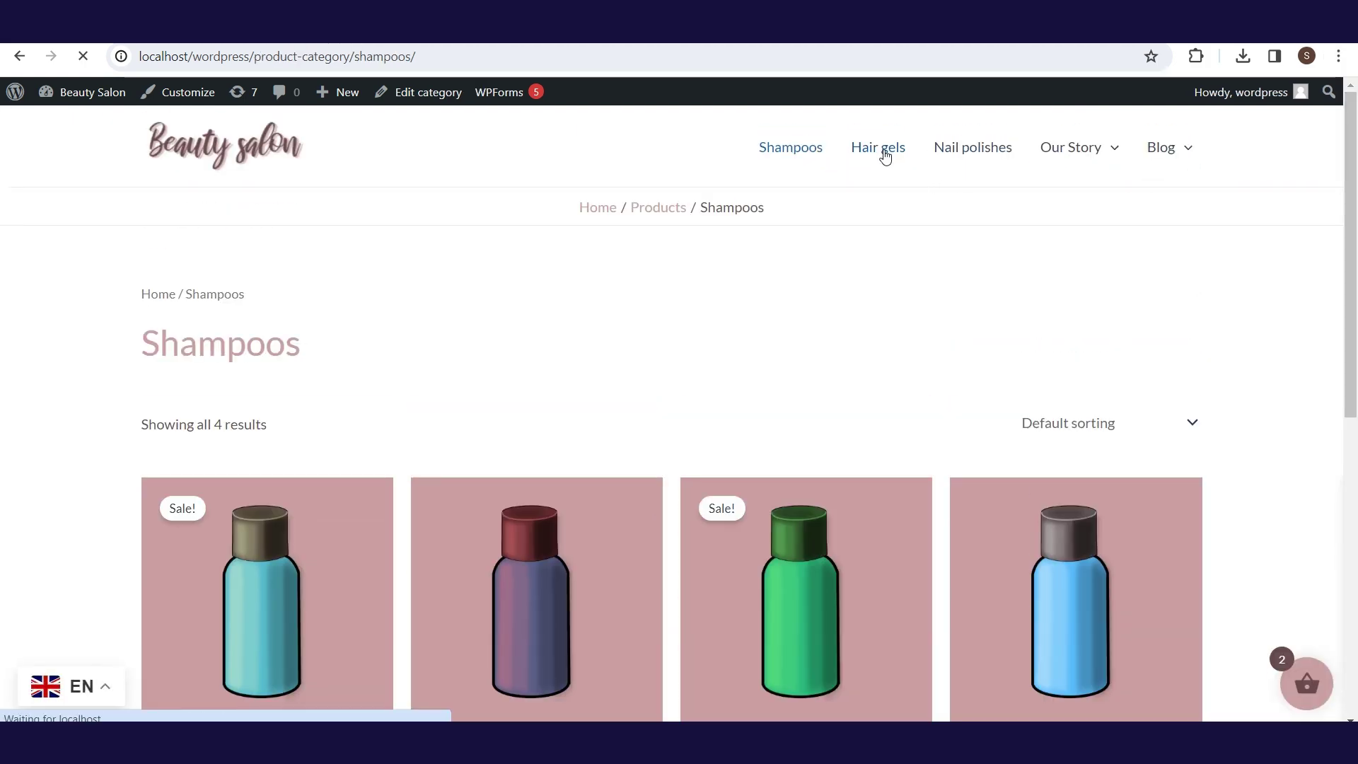
click(974, 153)
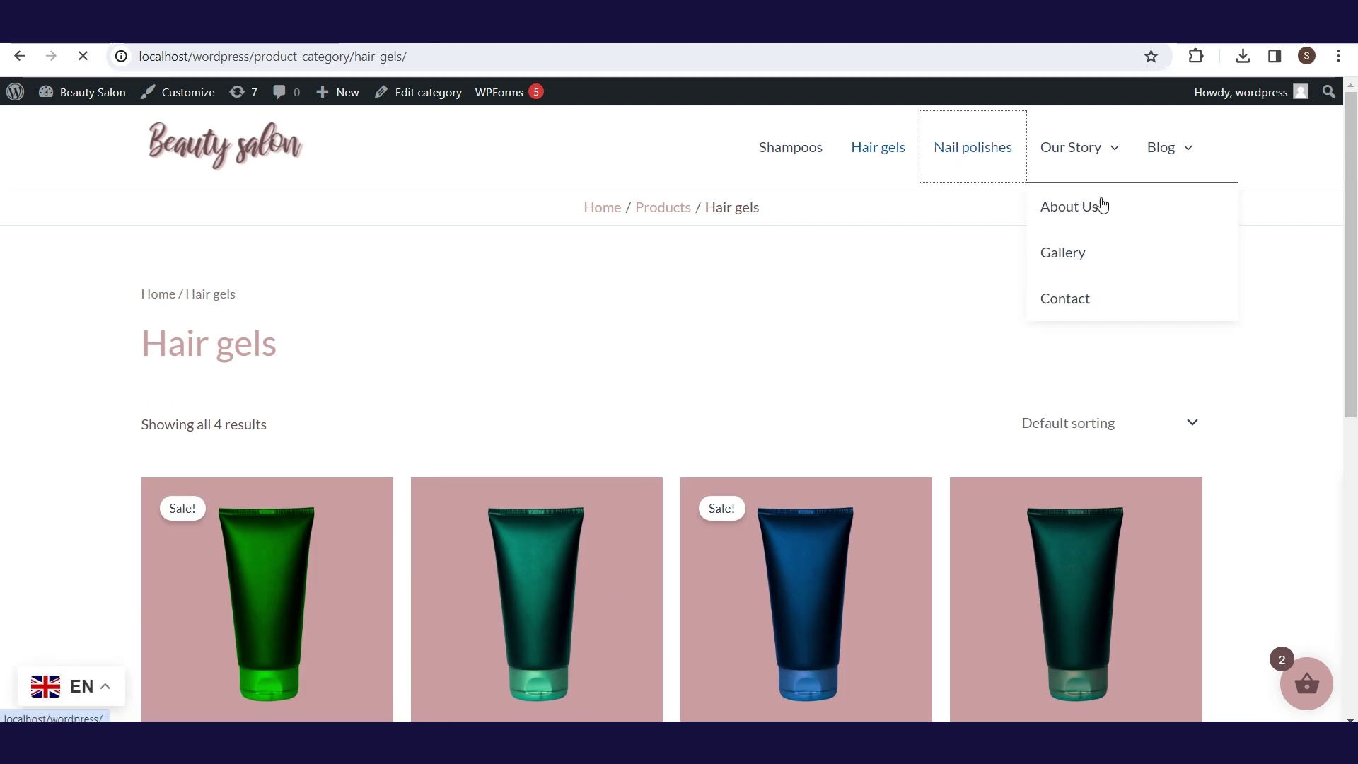
scroll(1333, 123, down, 2)
scroll(1332, 123, up, 2)
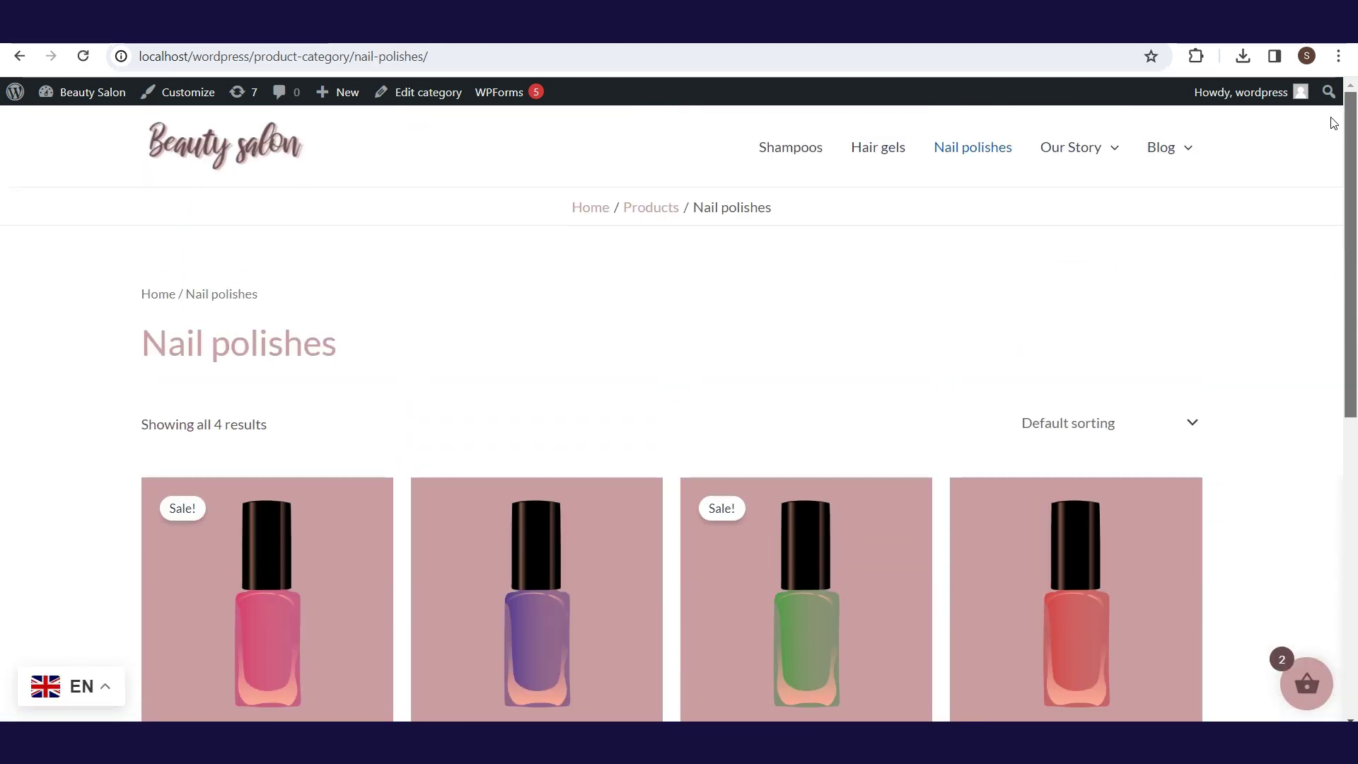
- Switch the Nail polishes page to German using the floating language switcher
click(103, 691)
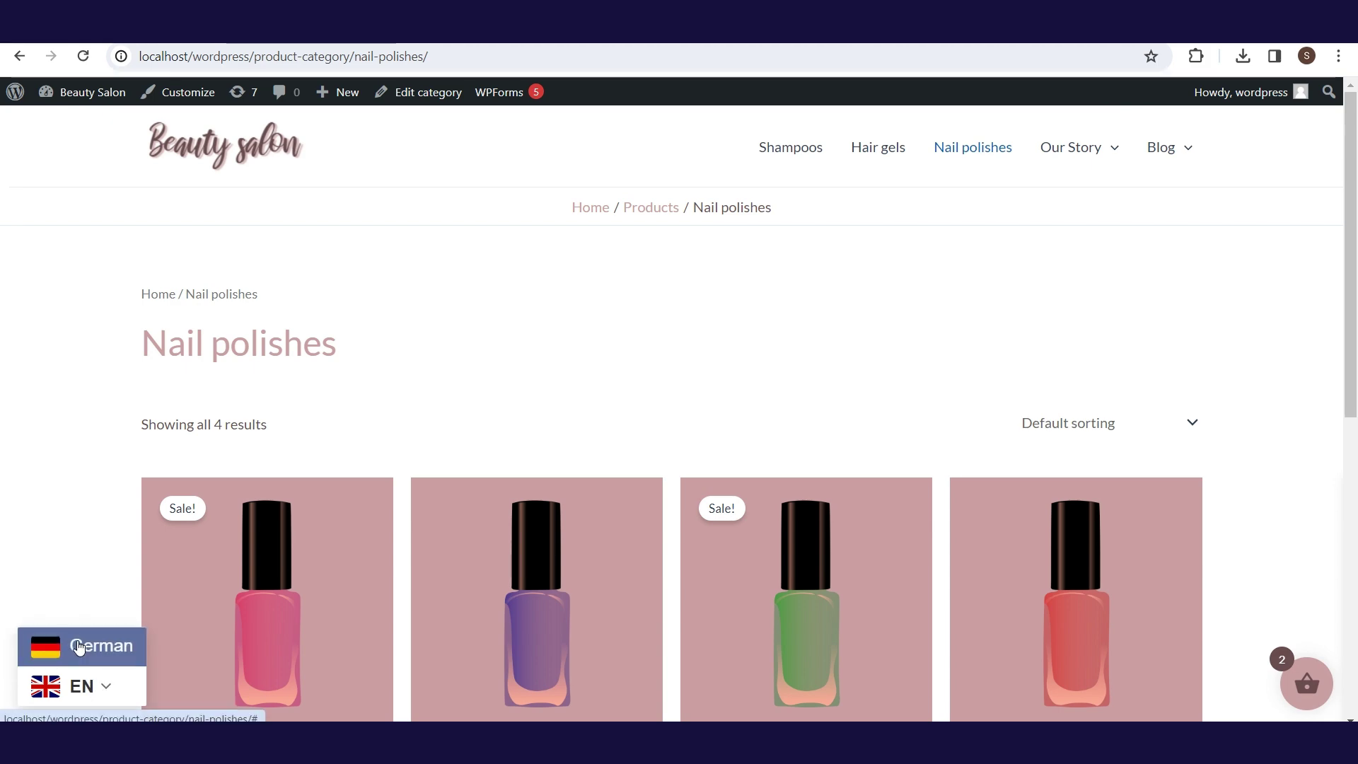
click(75, 645)
scroll(1355, 201, down, 3)
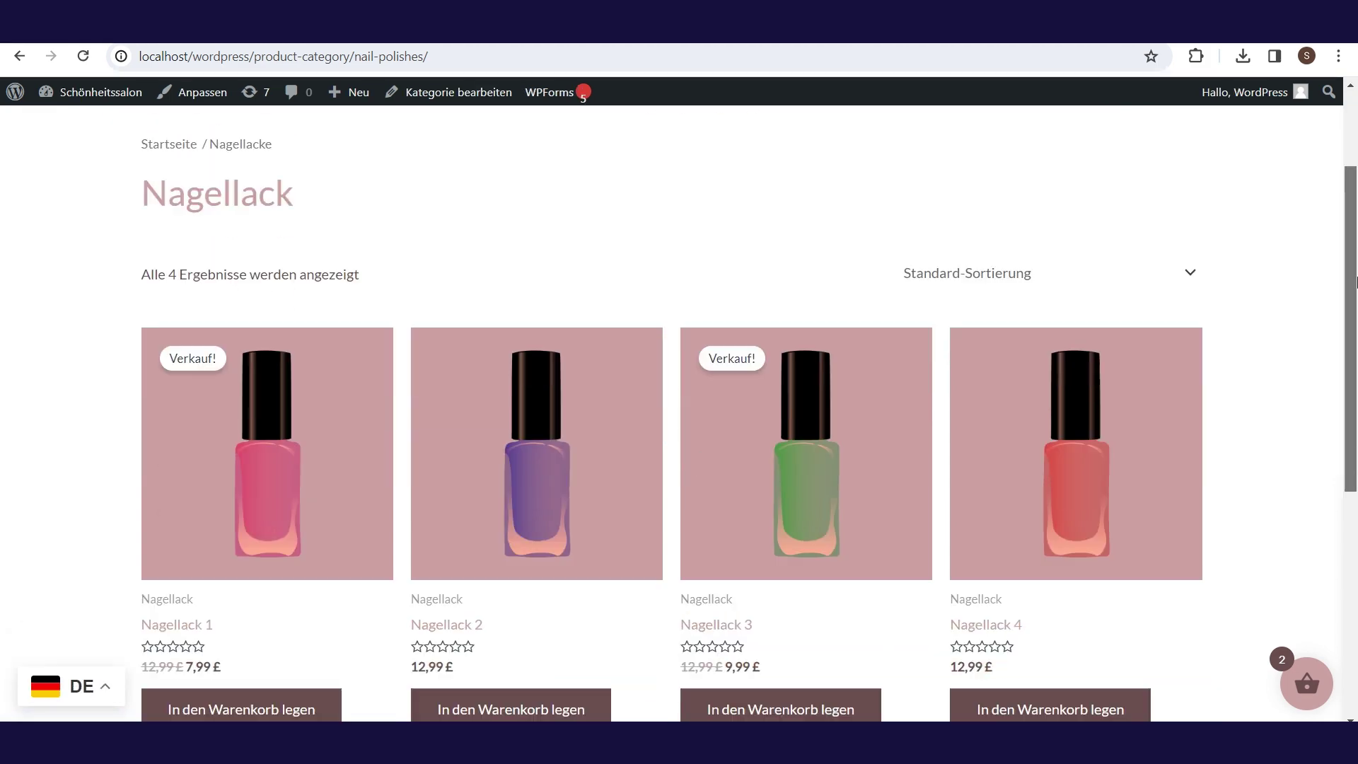